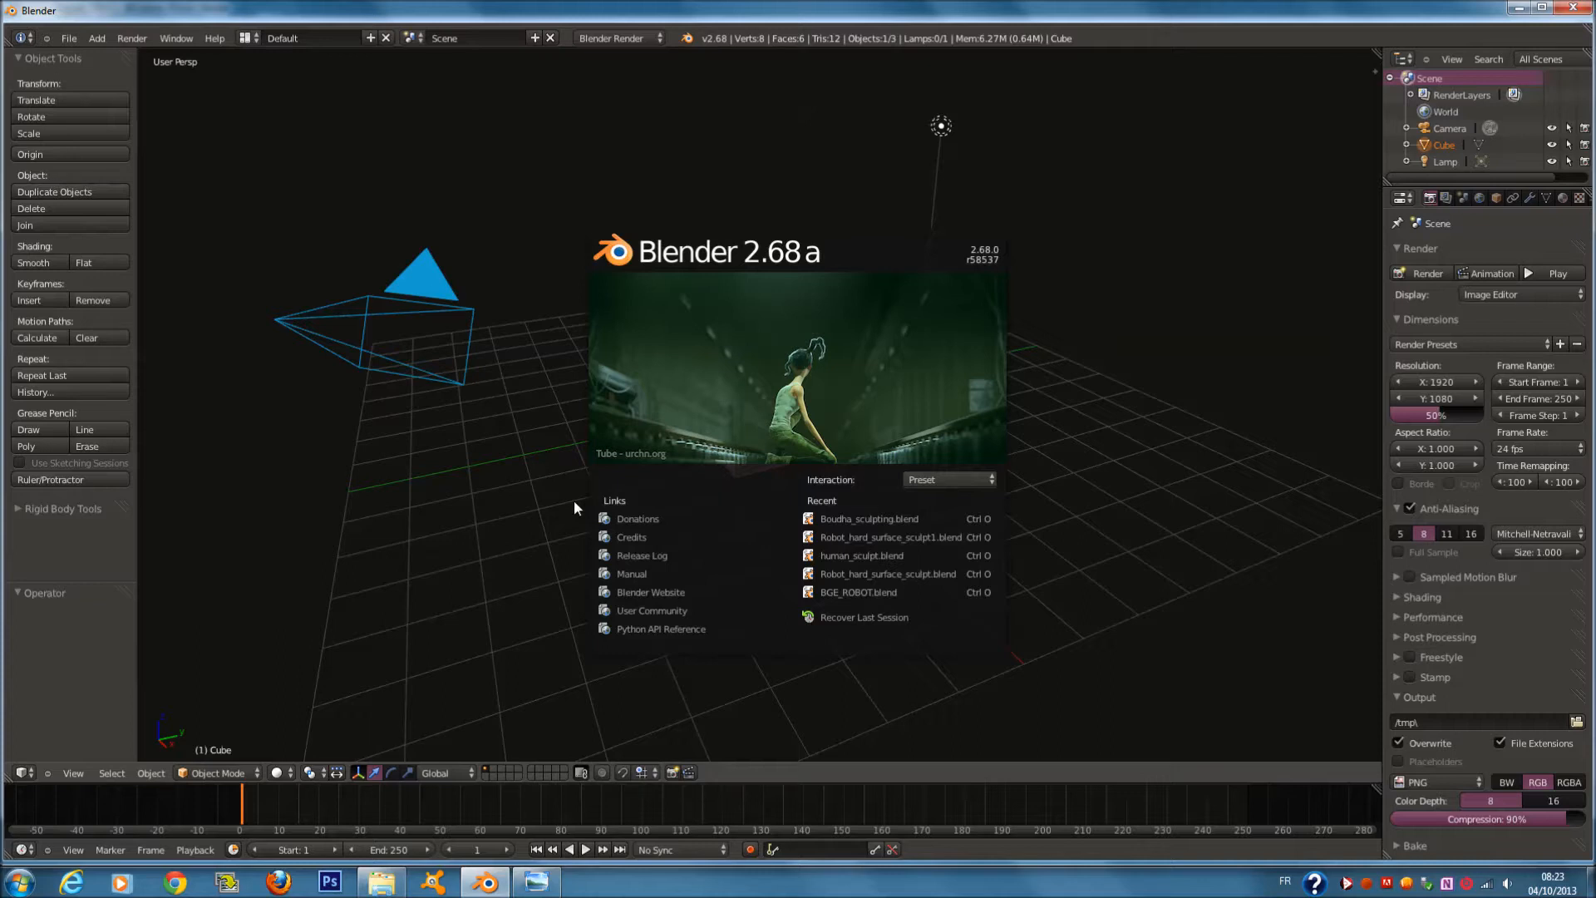
Dismiss the splash screen and examine the default scene at different zoom levels and angles
click(573, 501)
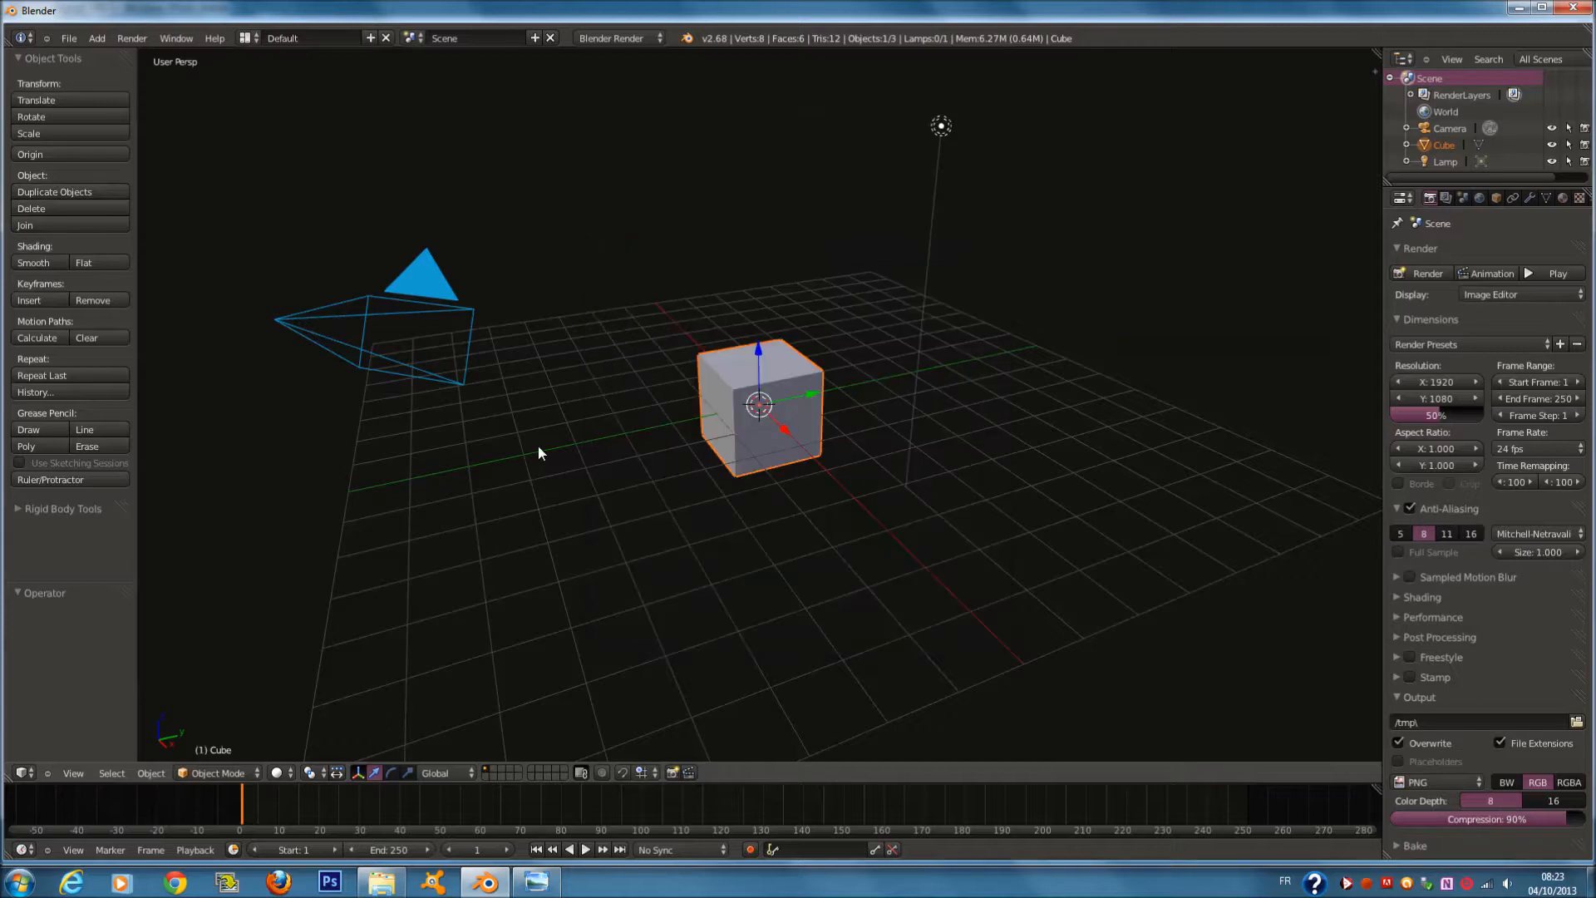
key(KP_Decimal)
scroll(555, 489, down, 2)
scroll(557, 491, up, 2)
scroll(557, 491, down, 1)
shift+scroll(557, 491, down, 1)
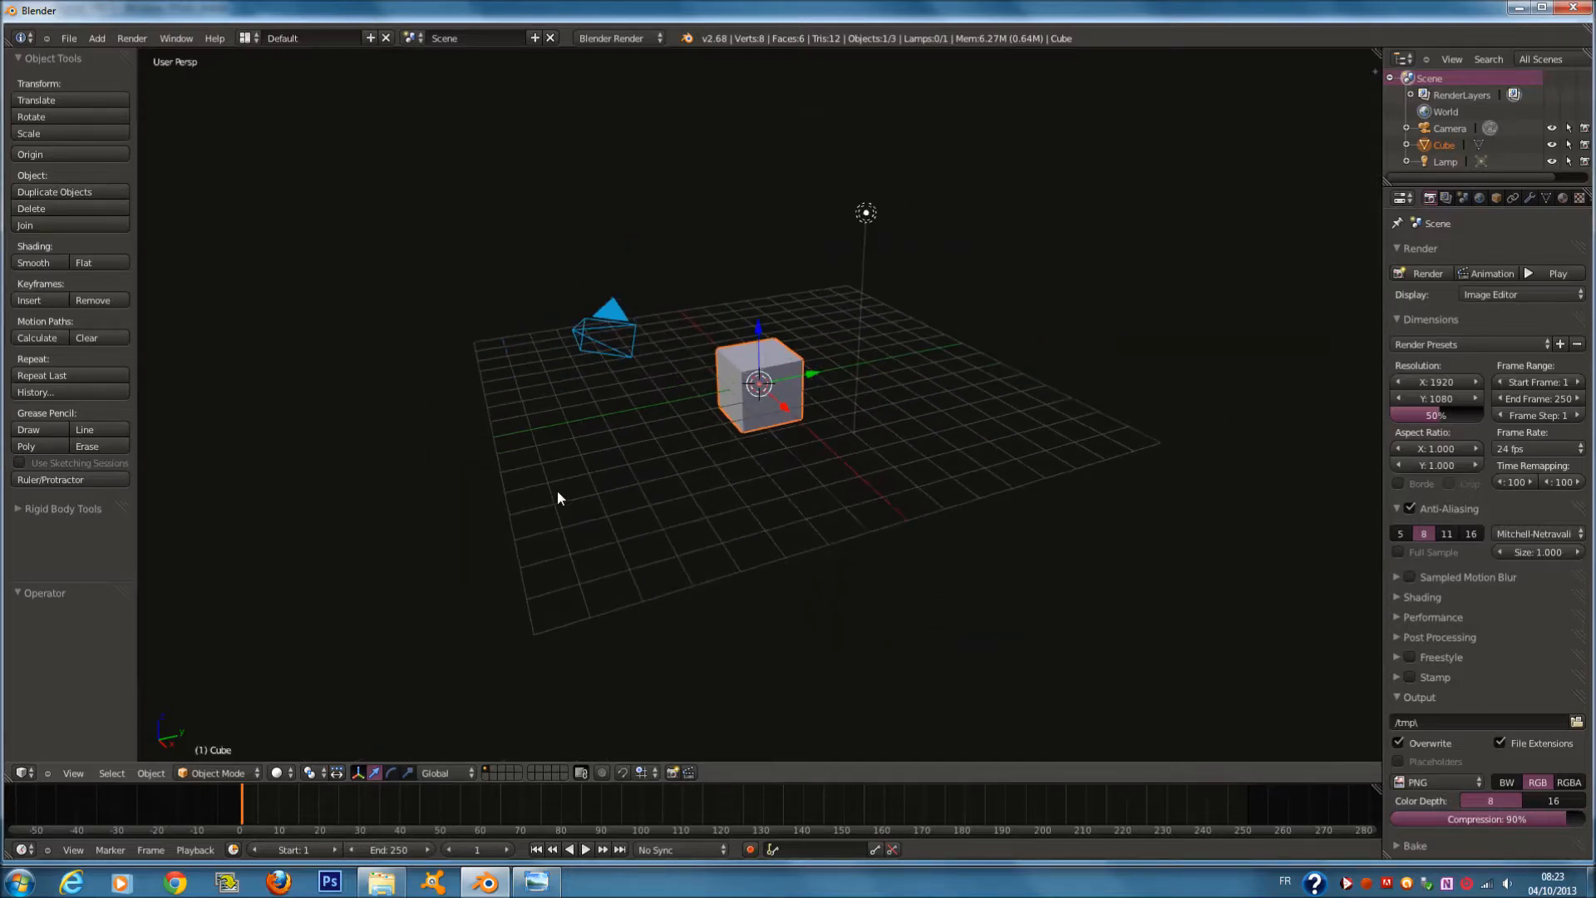
scroll(557, 491, up, 1)
middle_drag(585, 506, 645, 649)
scroll(649, 514, down, 2)
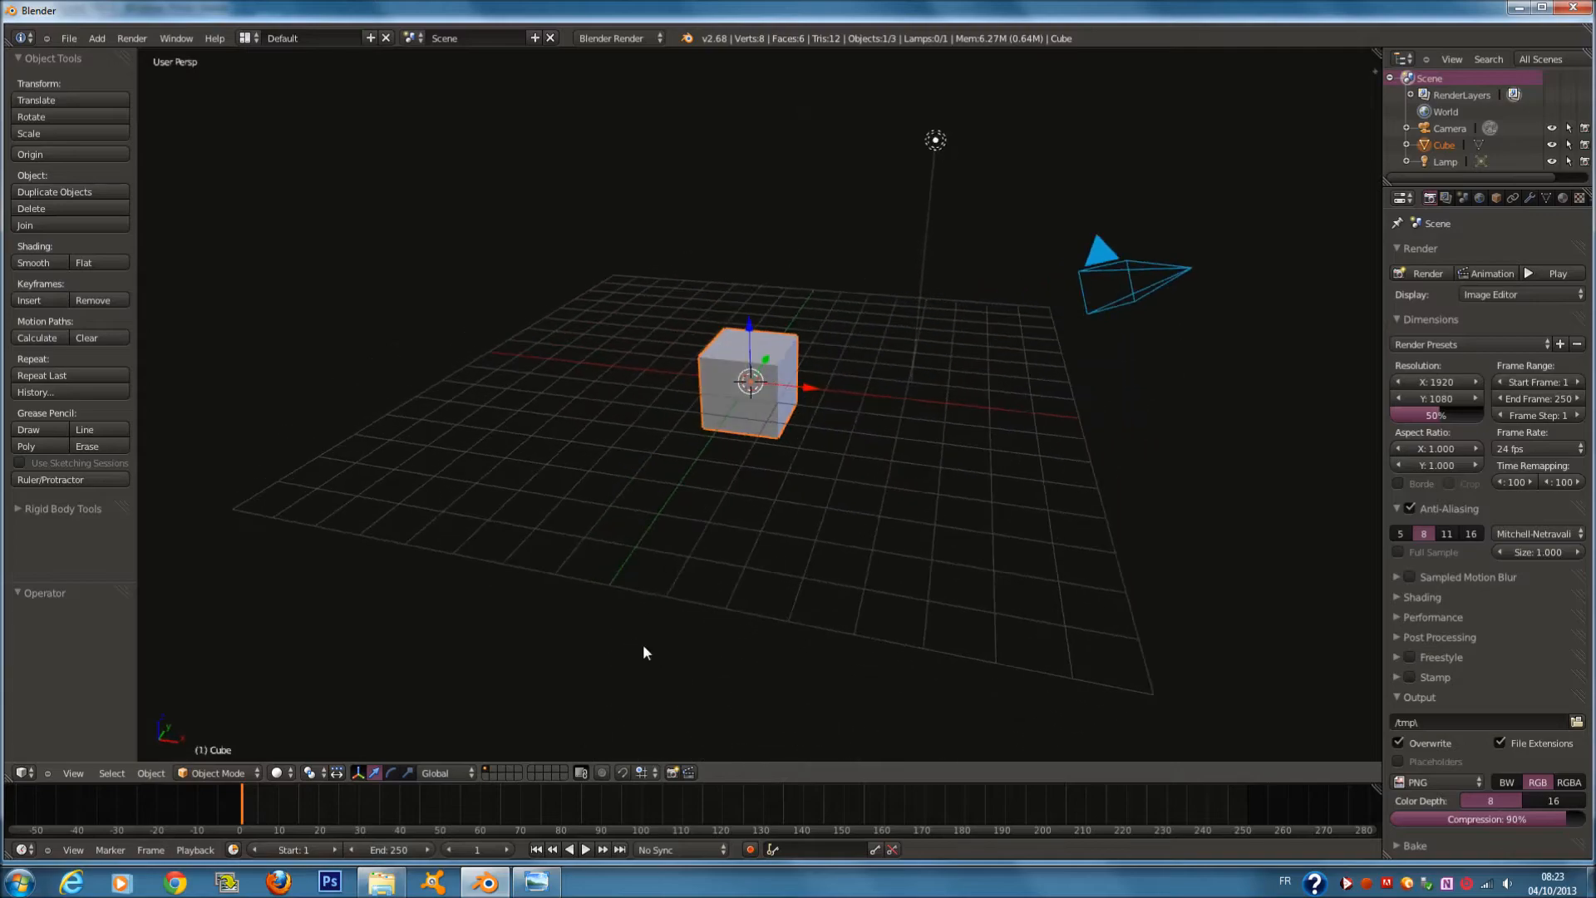
Switch to Windows Photo Viewer and examine the keyboard shortcut chart for Object Mode and Edit Mode
click(540, 883)
scroll(736, 261, up, 4)
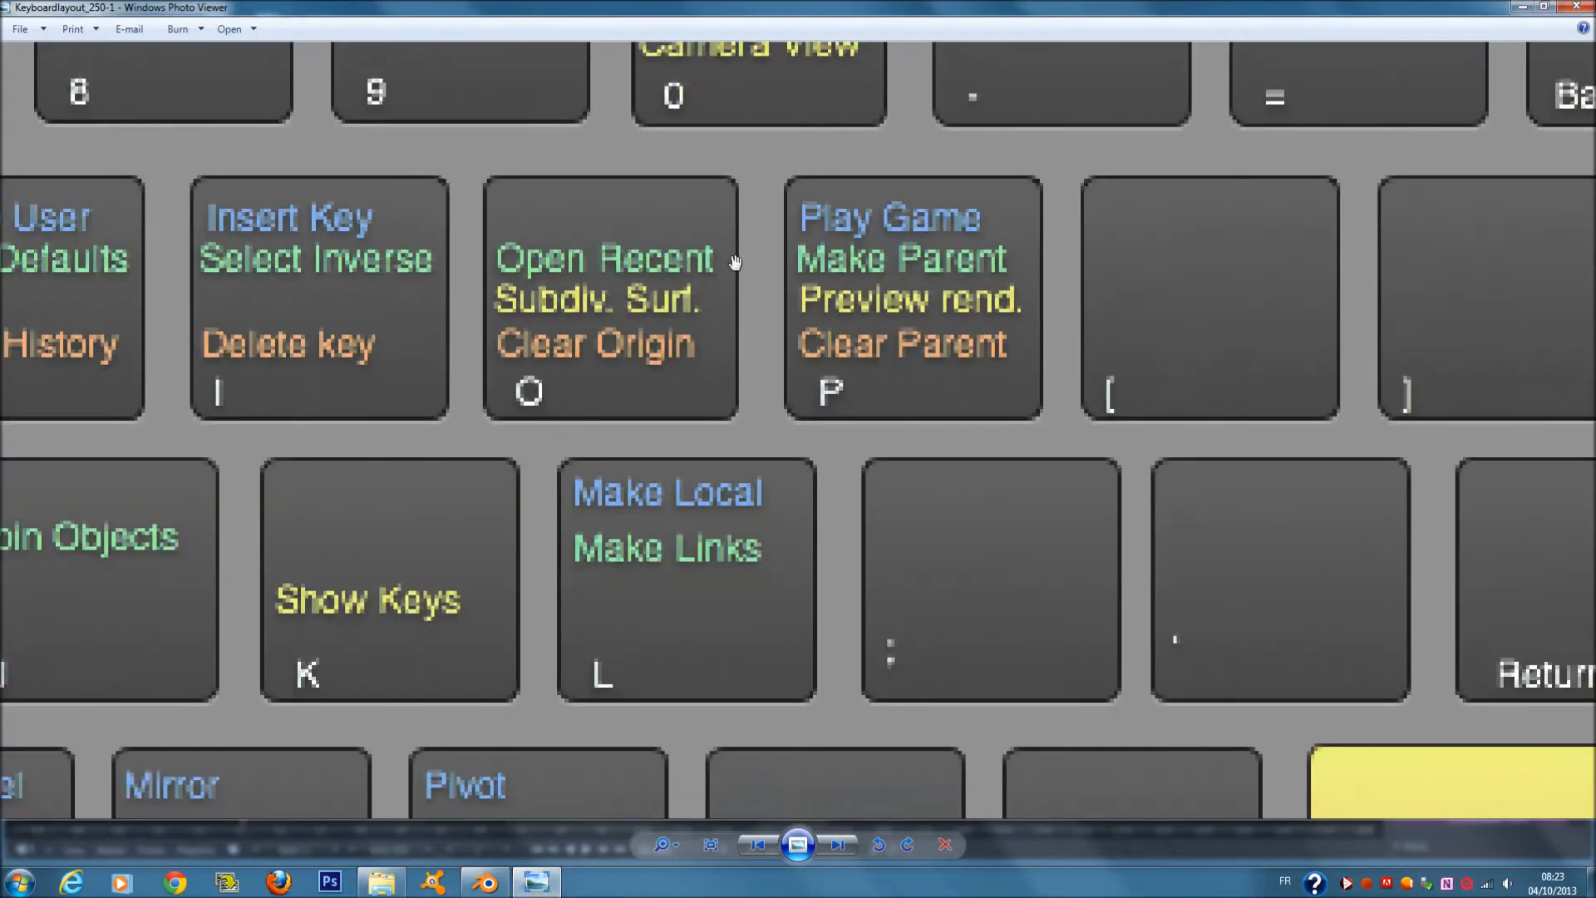
scroll(736, 261, down, 4)
scroll(738, 262, up, 4)
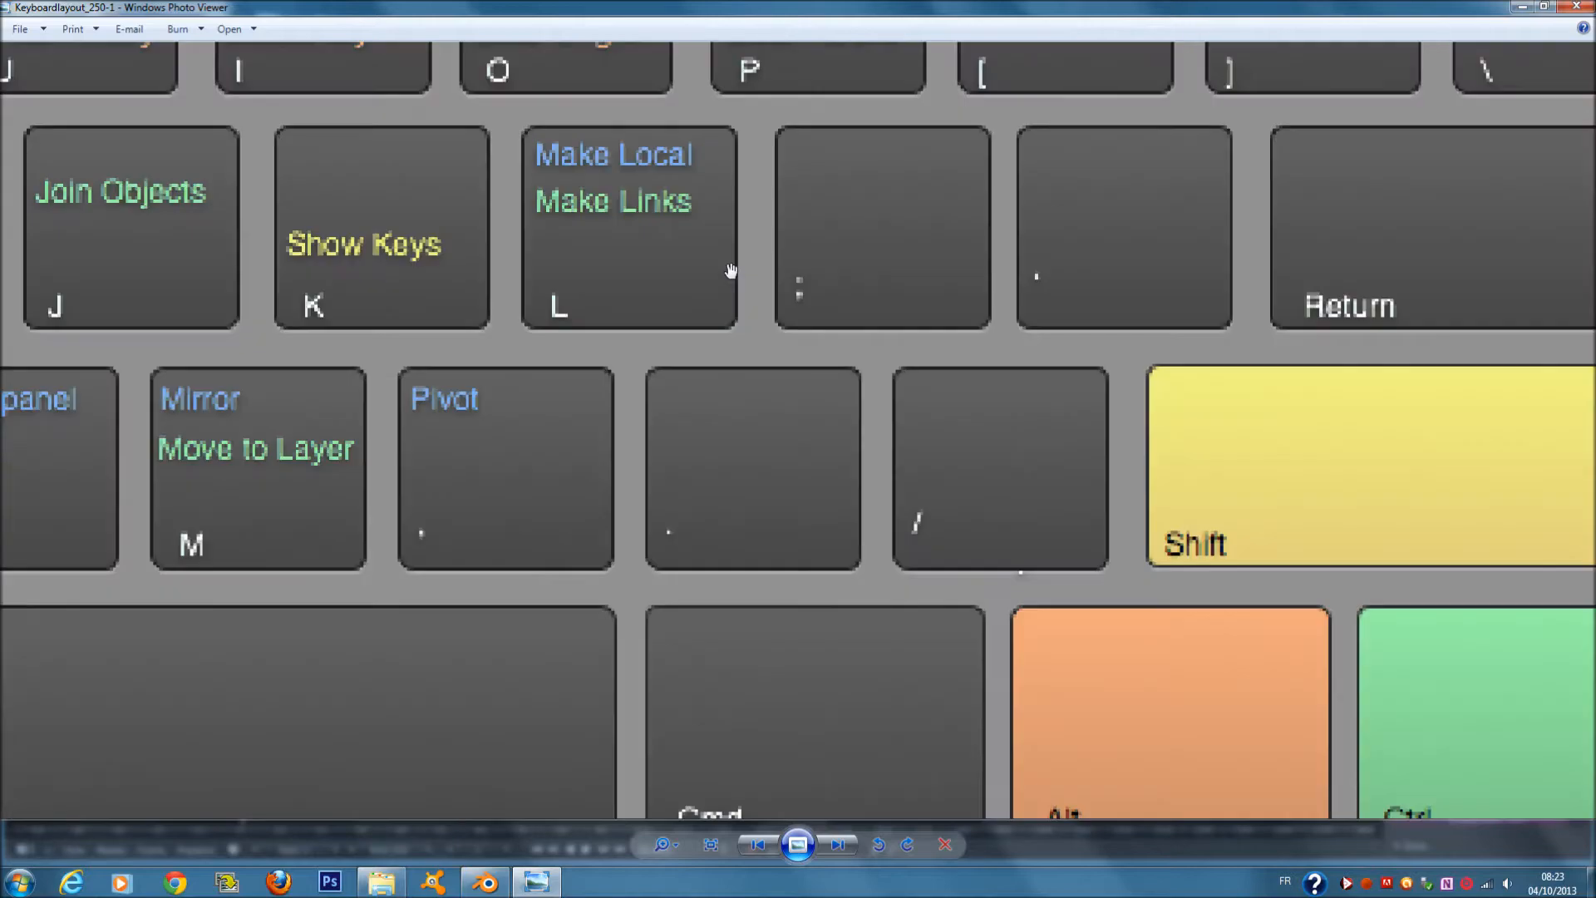
scroll(720, 330, down, 2)
scroll(327, 273, up, 2)
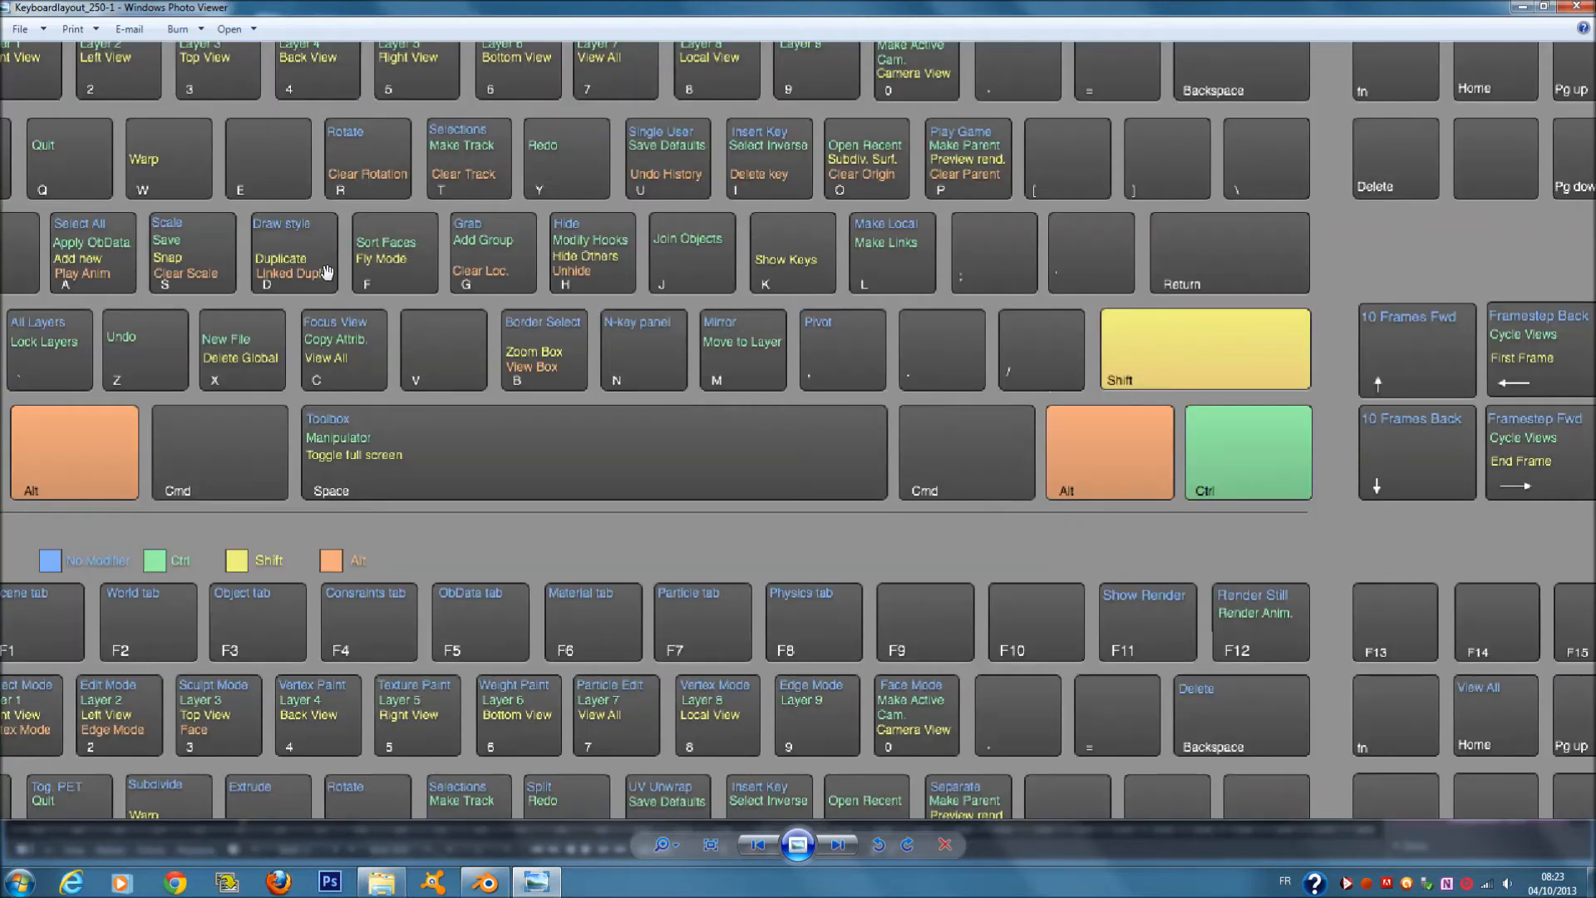
scroll(327, 273, down, 3)
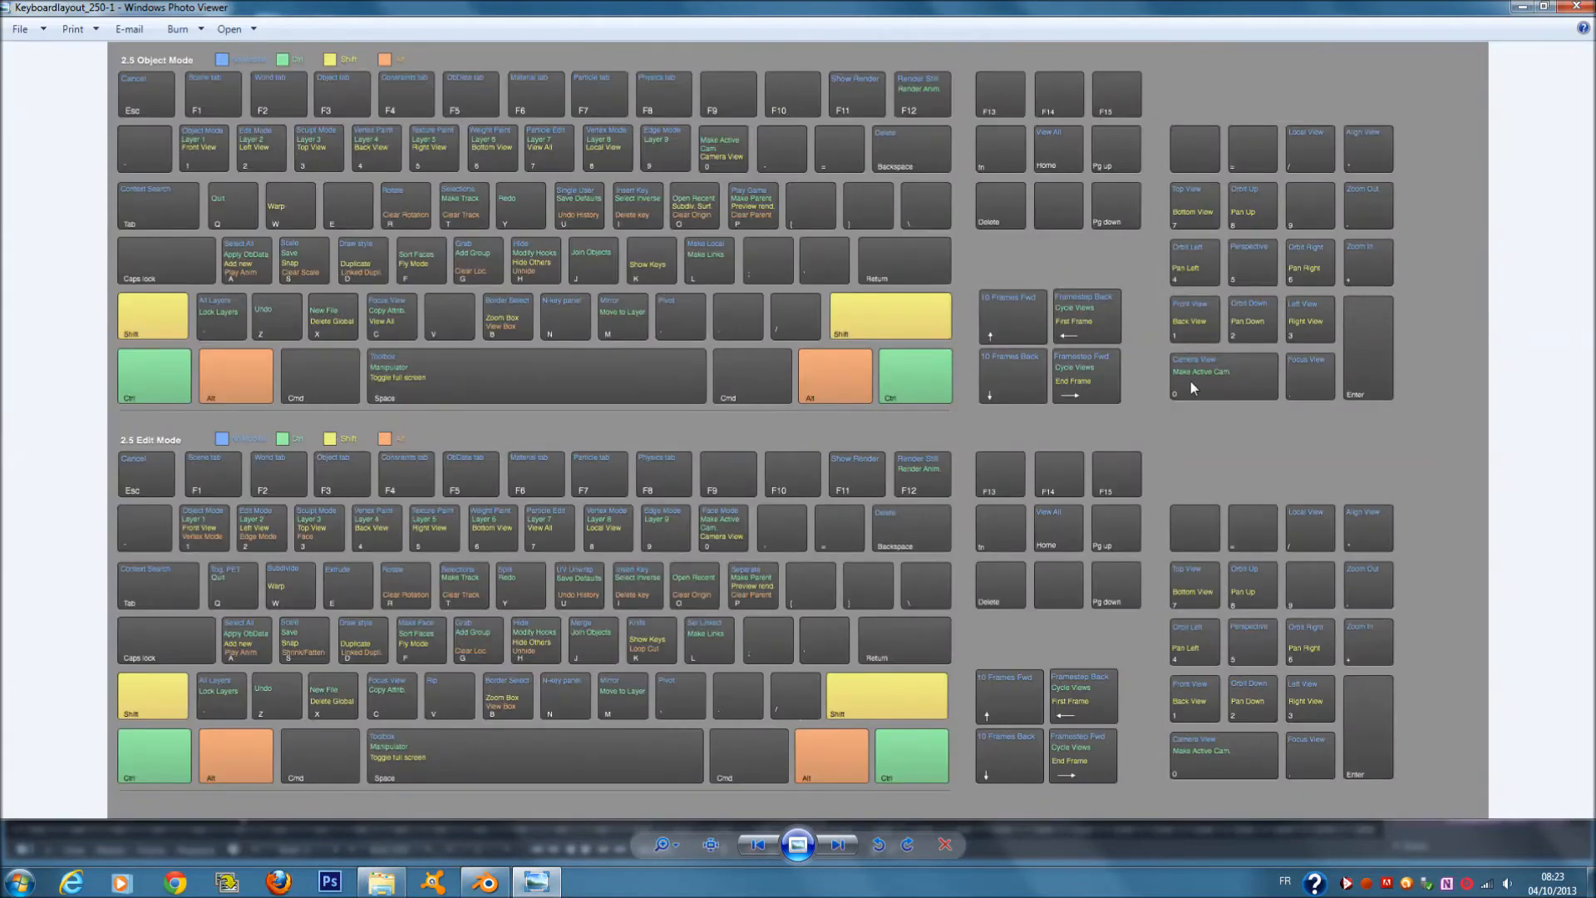
scroll(1190, 383, up, 2)
scroll(1194, 316, down, 2)
Switch back to Blender and examine the cube by zooming, panning and orbiting around it
click(486, 881)
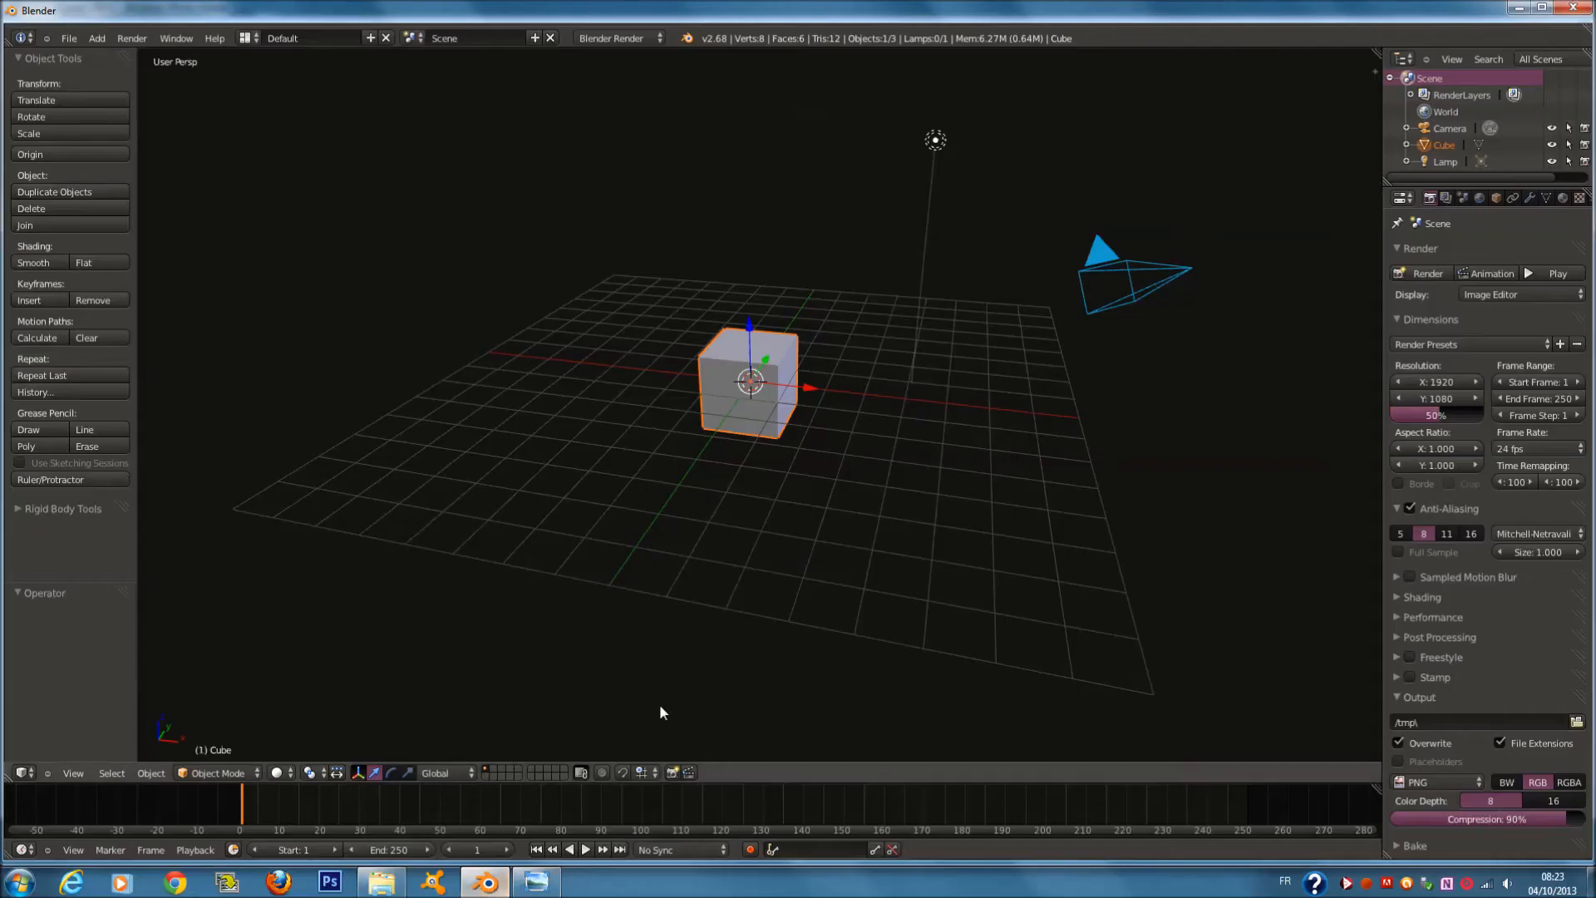
scroll(684, 451, up, 3)
scroll(710, 454, down, 2)
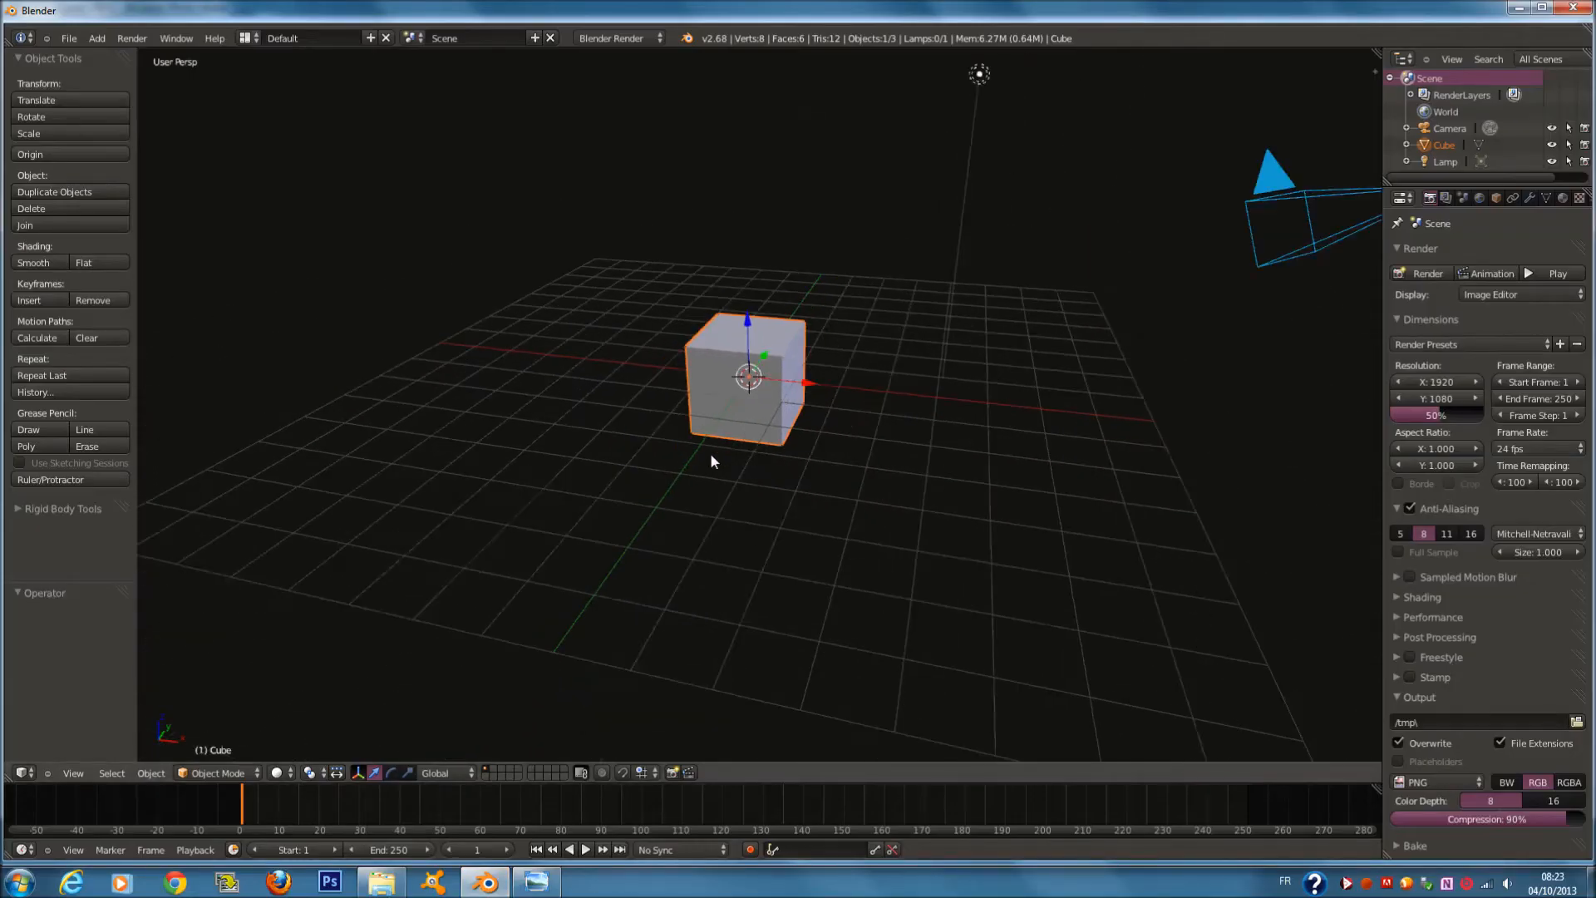
shift+scroll(712, 456, up, 3)
shift+scroll(712, 456, up, 2)
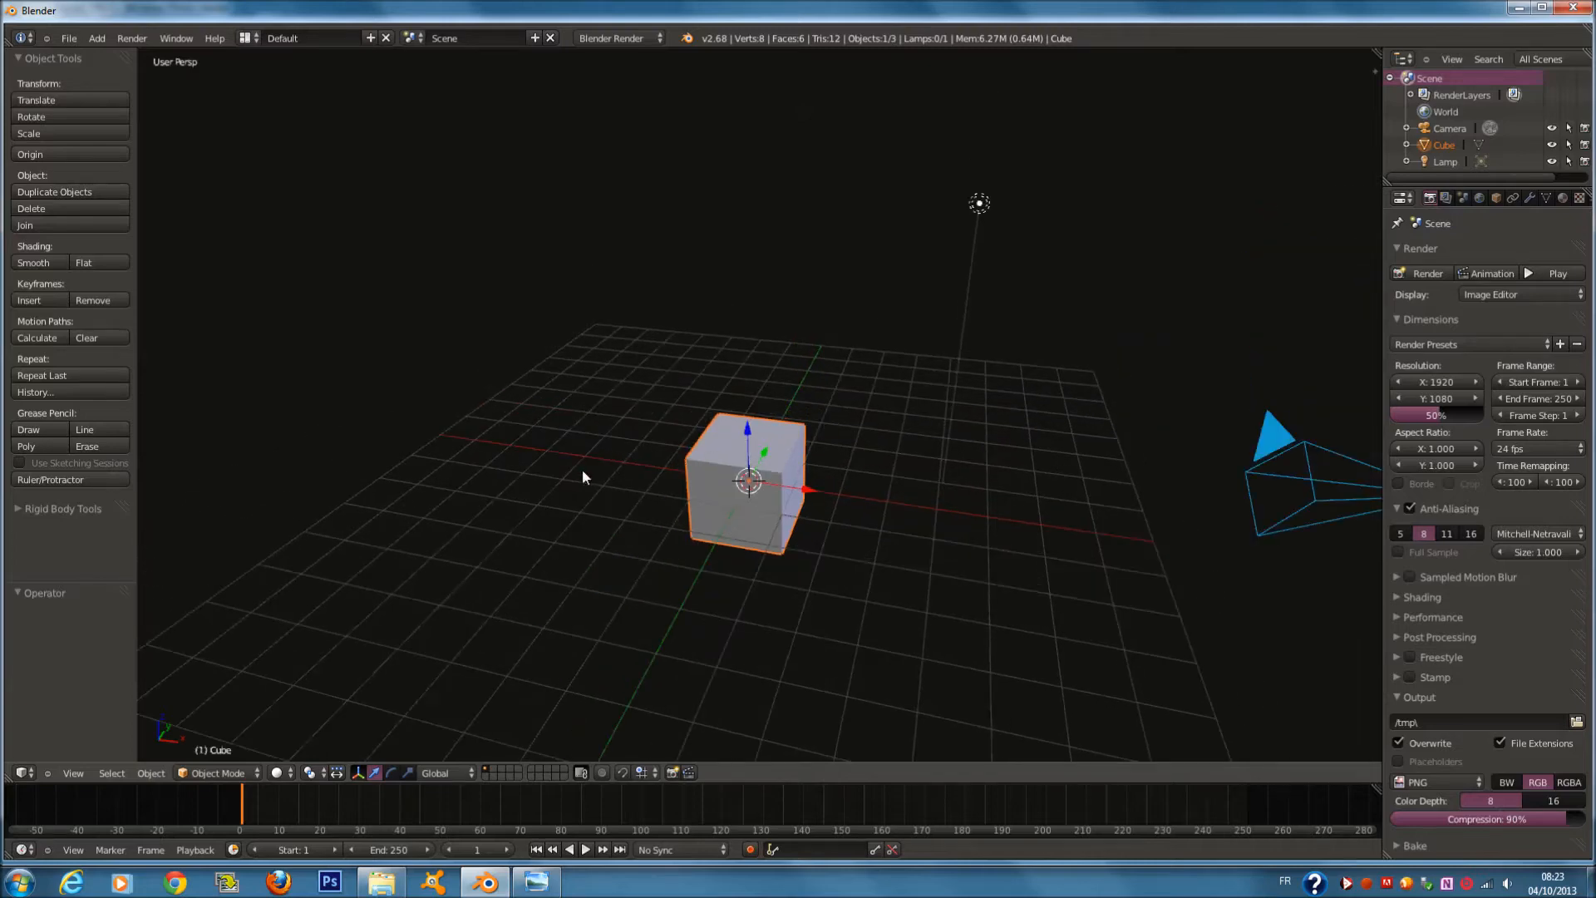
scroll(592, 474, down, 1)
scroll(597, 476, up, 2)
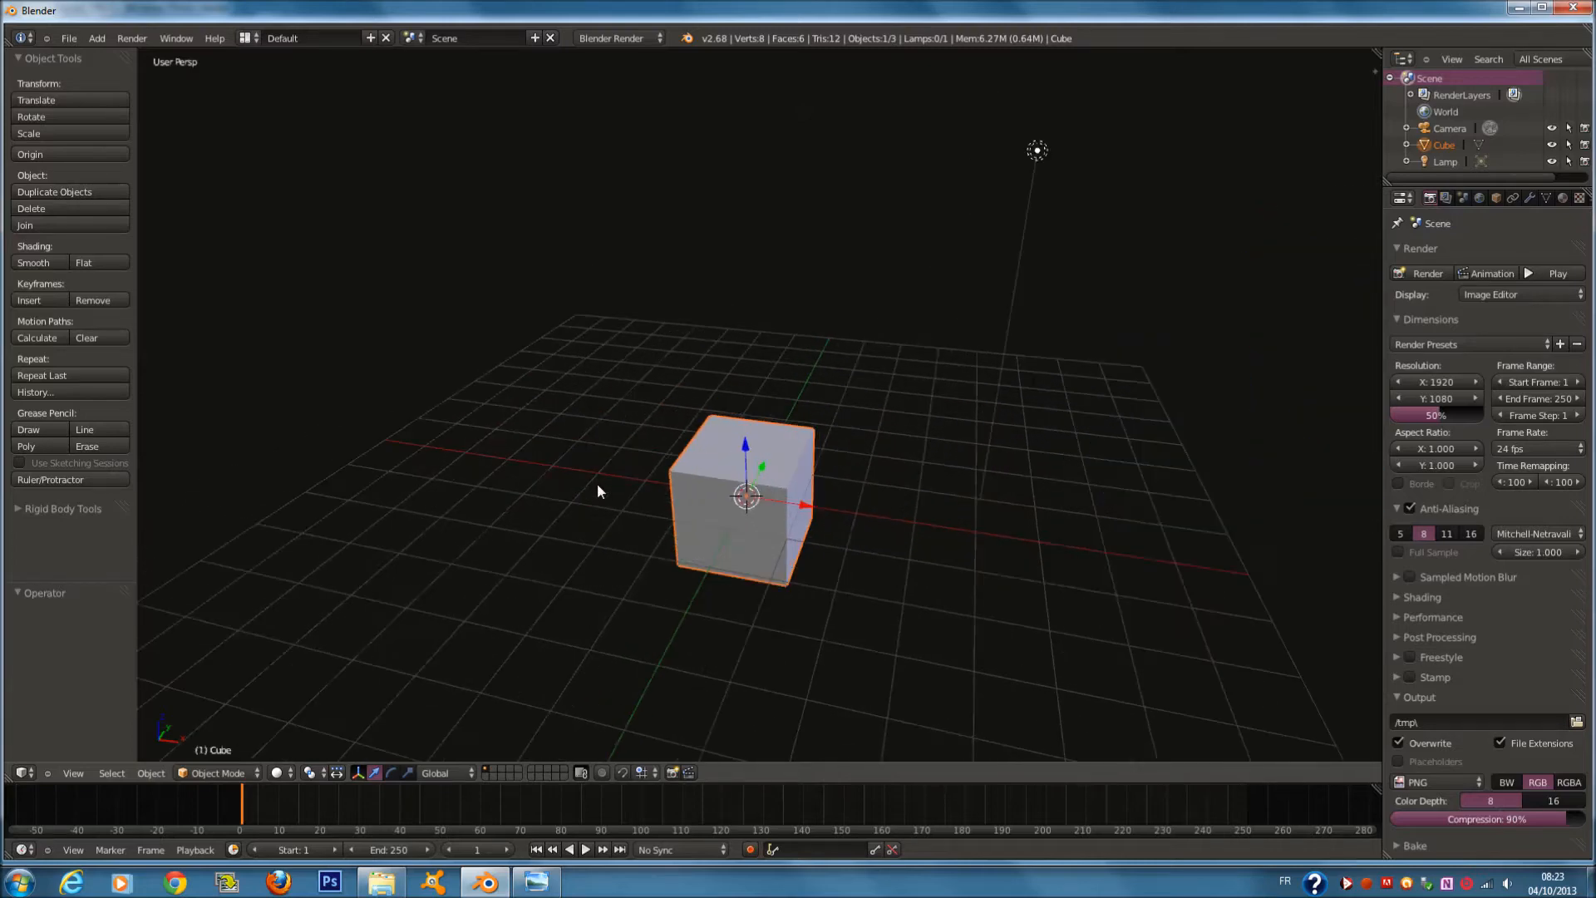
middle_drag(597, 491, 821, 476)
shift+scroll(1068, 426, up, 3)
scroll(1058, 426, up, 1)
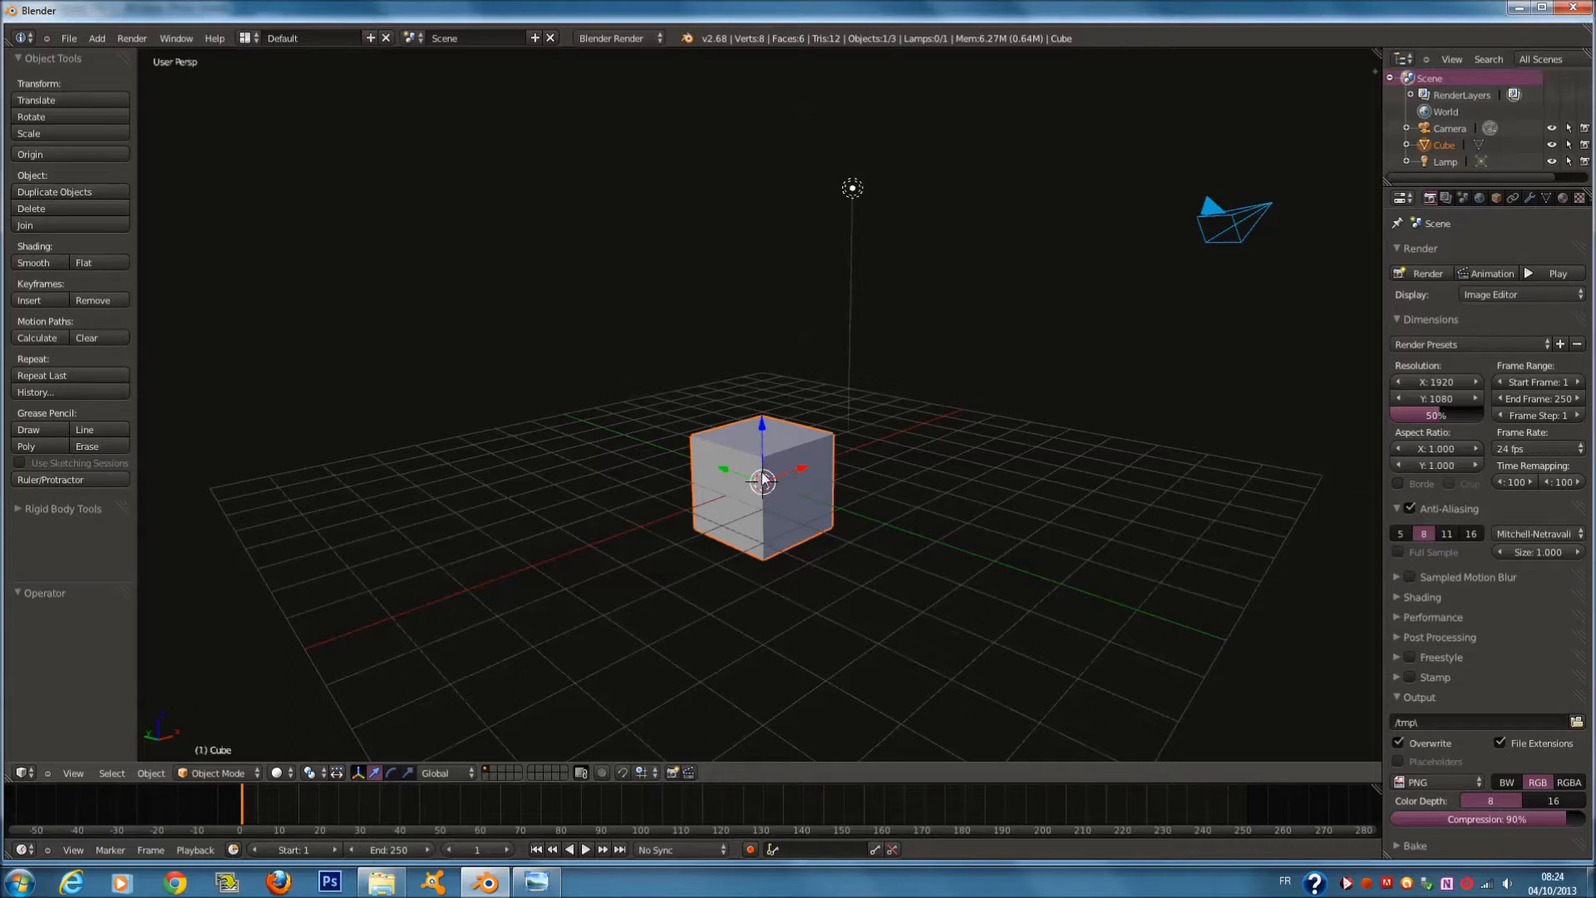
Move the cube slightly downward, by about -0.040 in X, -0.059 in Y and -0.280 in Z
drag(766, 486, 709, 414)
right_click(831, 466)
Try moving the lamp and the camera freely in the scene
right_click(842, 199)
key(g)
click(880, 236)
right_click(1237, 212)
key(g)
right_click(1144, 272)
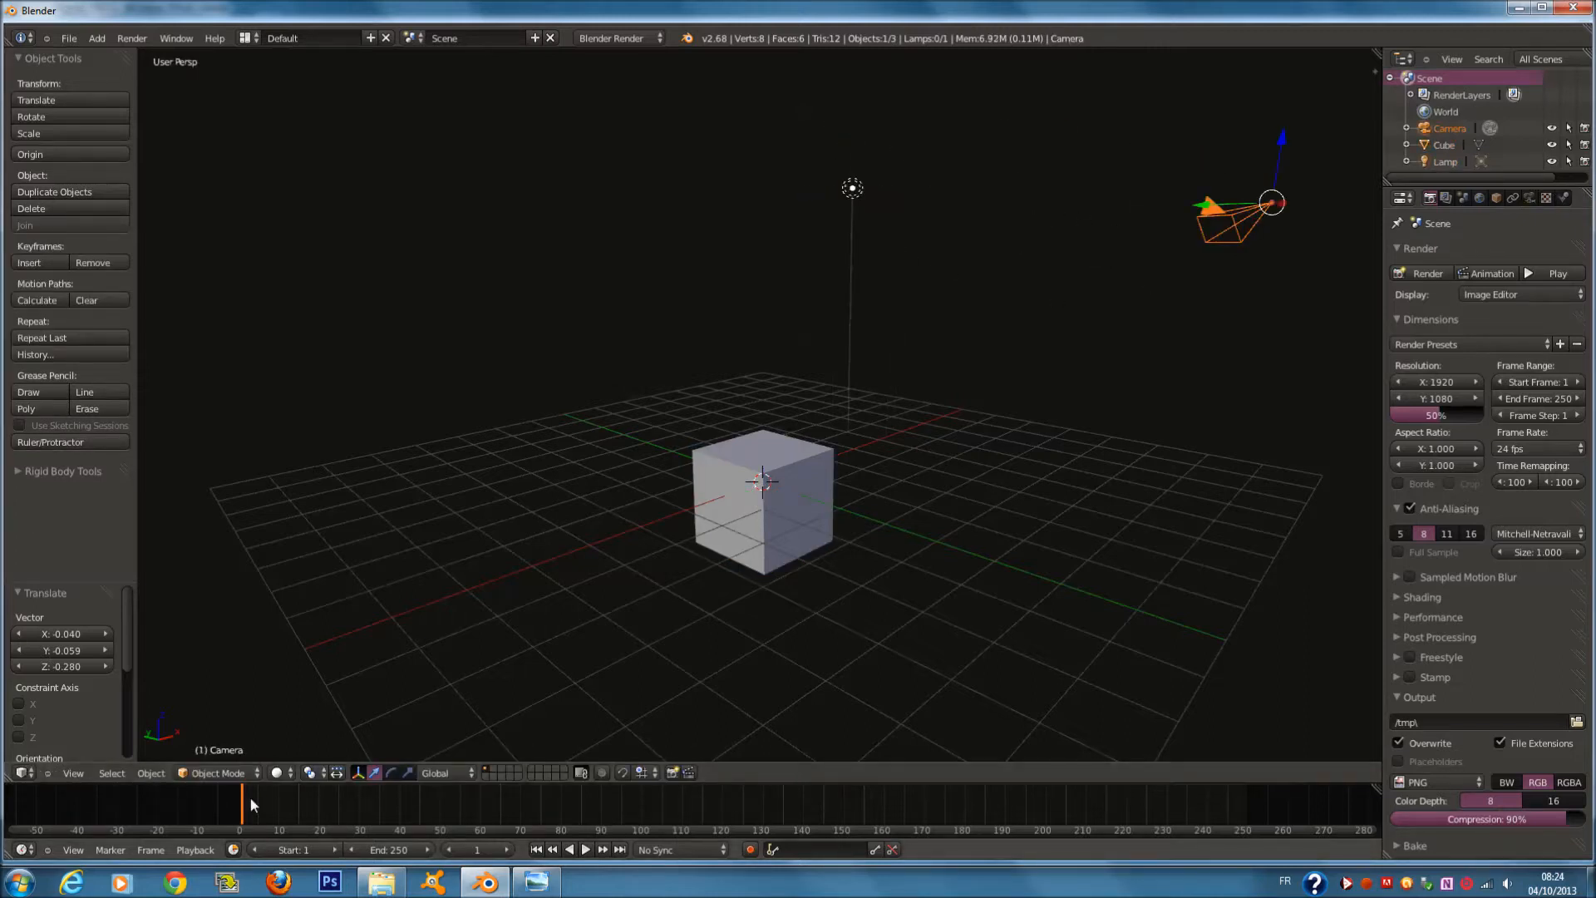
Scrub the timeline forward to about frame 246 and bring it back to frame 0
mouse_move(250, 797)
mouse_down()
mouse_move(669, 831)
mouse_move(1280, 810)
mouse_up()
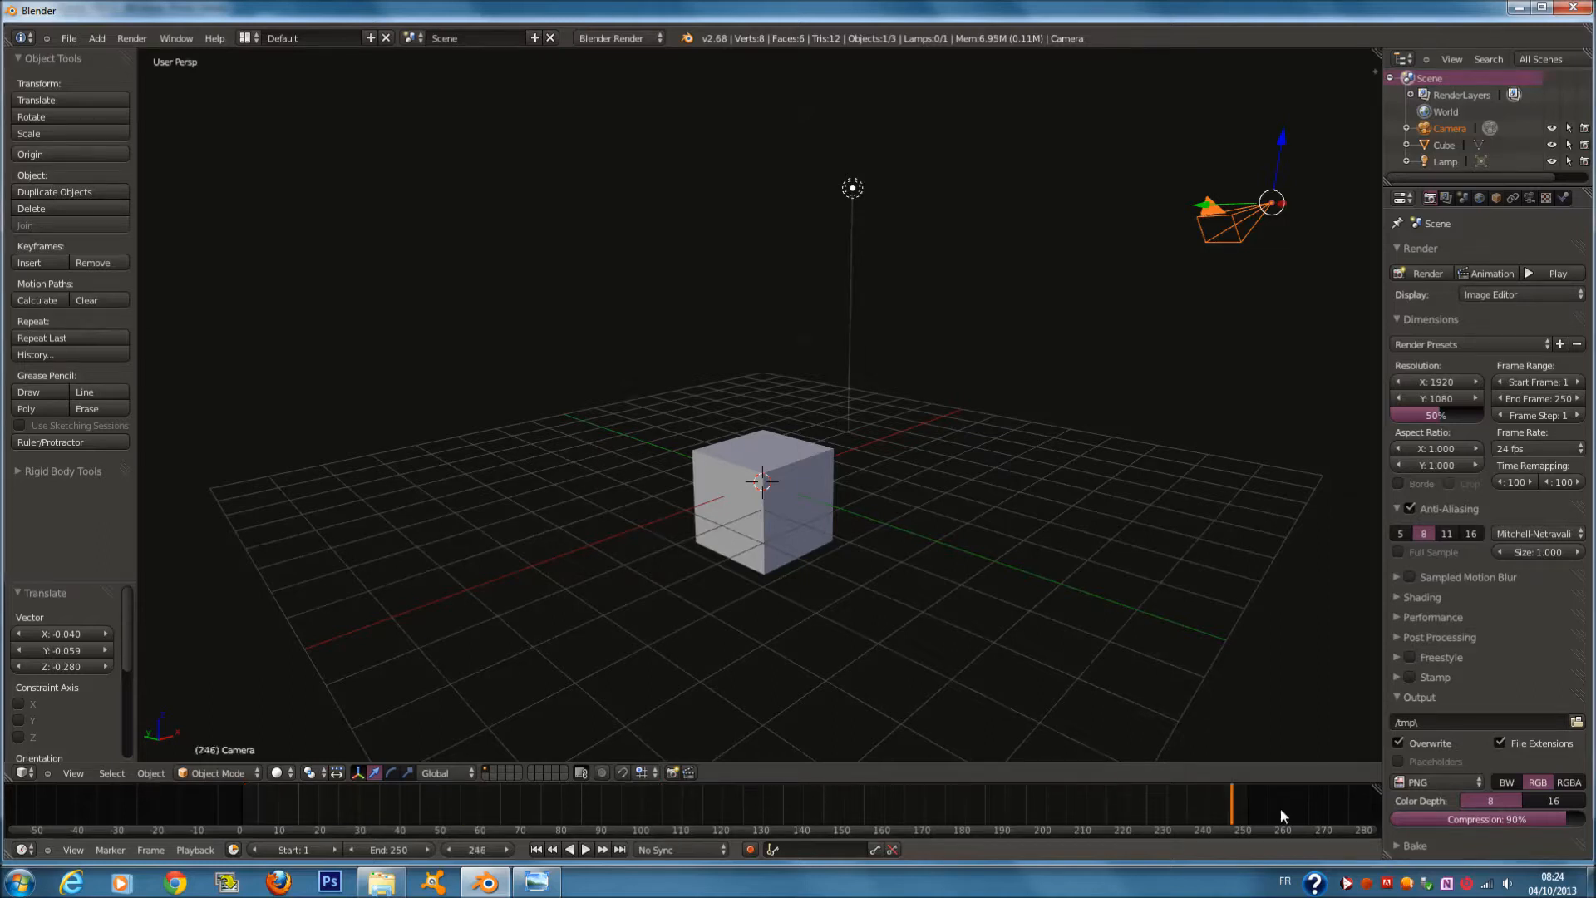
mouse_move(1151, 830)
mouse_down()
mouse_move(231, 827)
mouse_move(481, 827)
mouse_move(235, 842)
mouse_up()
mouse_move(293, 821)
mouse_down()
mouse_move(1279, 795)
mouse_move(239, 823)
mouse_up()
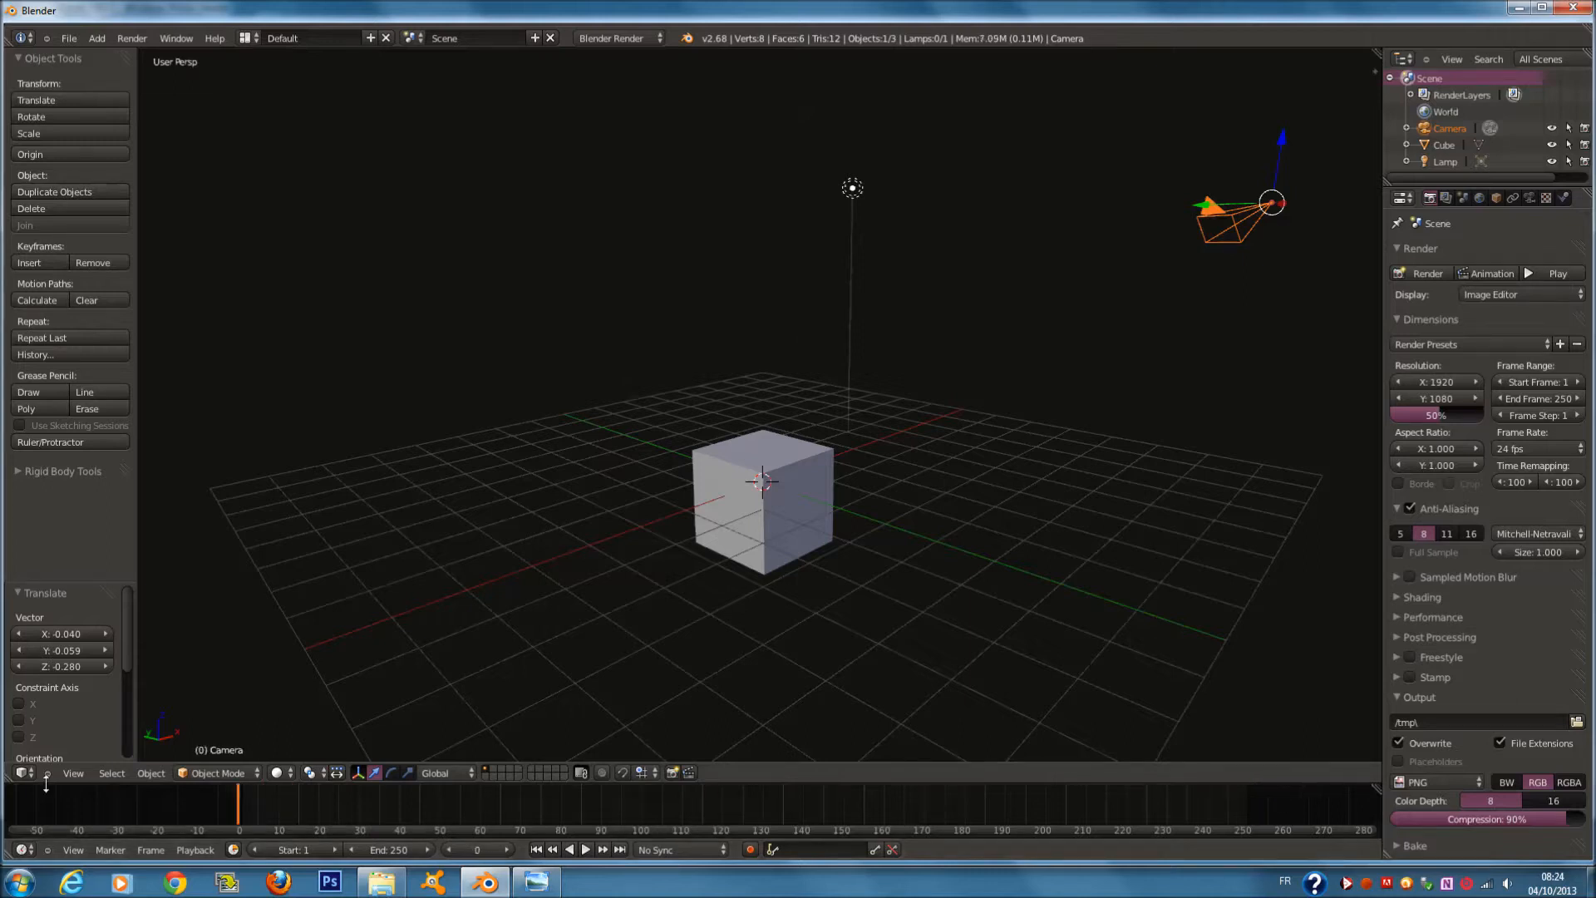
Change the main viewport area to the UV/Image Editor
click(23, 774)
click(79, 642)
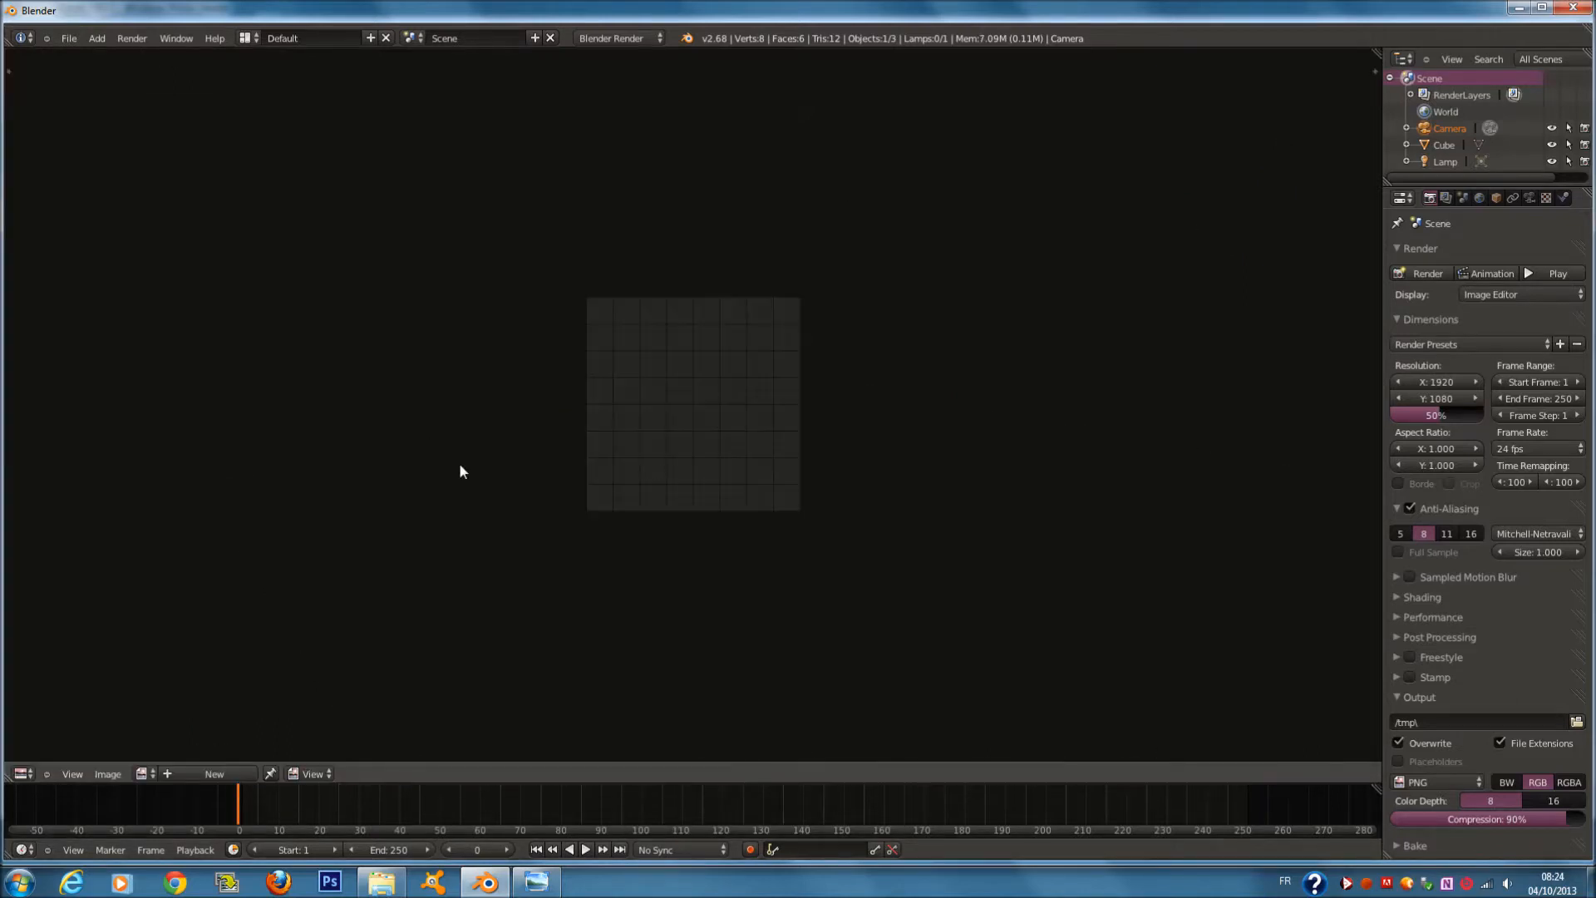
scroll(670, 457, up, 4)
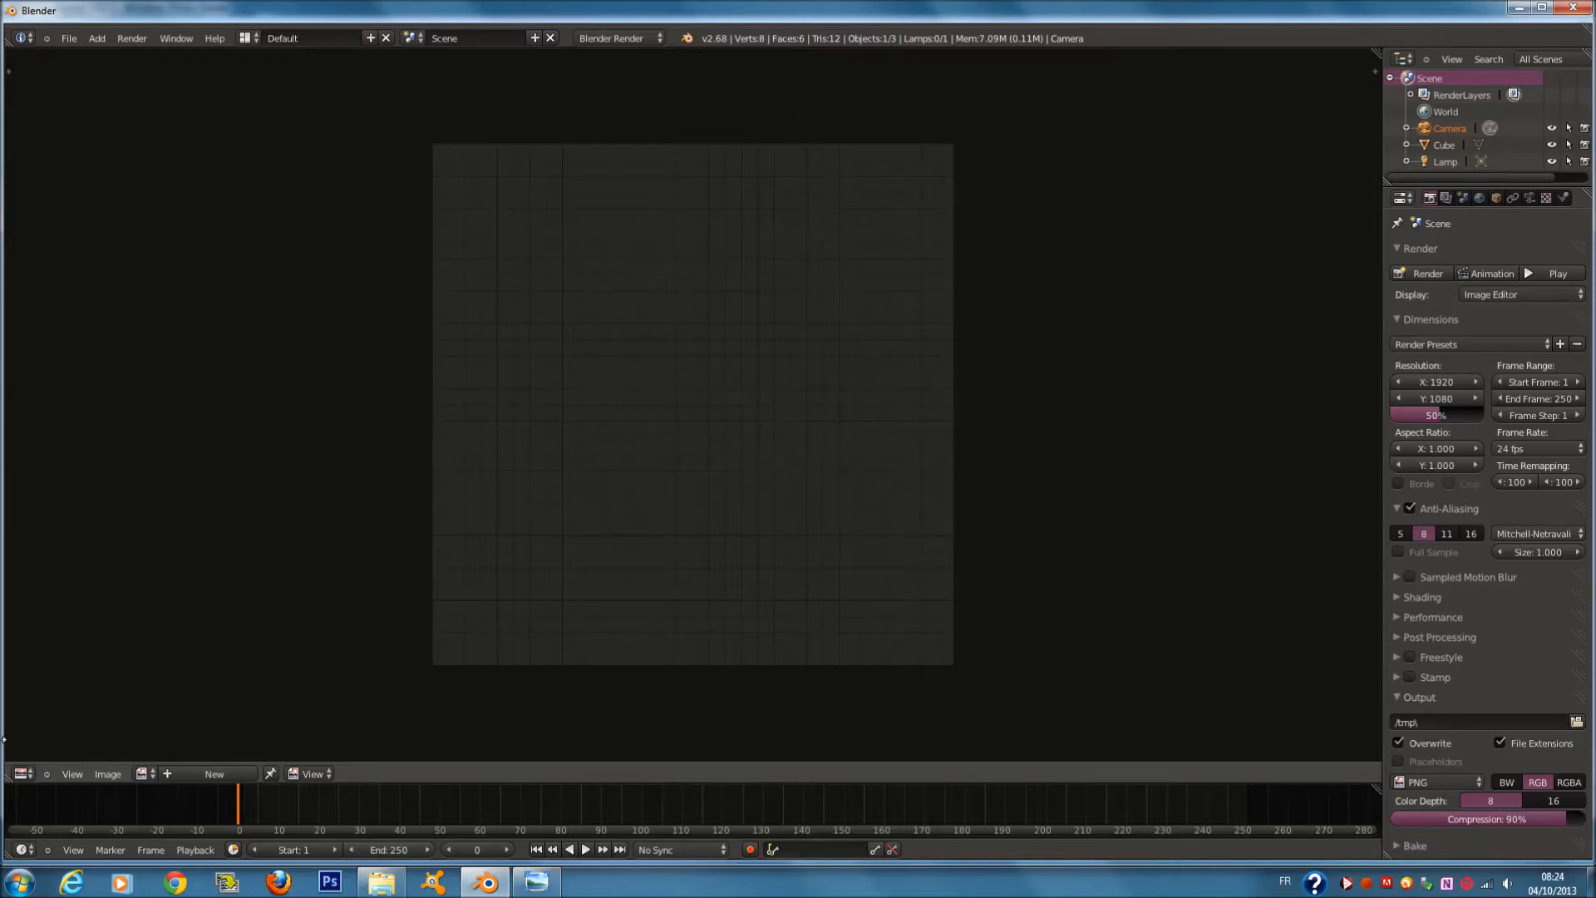
Change the main area to the Node Editor, enable Use Nodes and reposition the Composite node
click(21, 773)
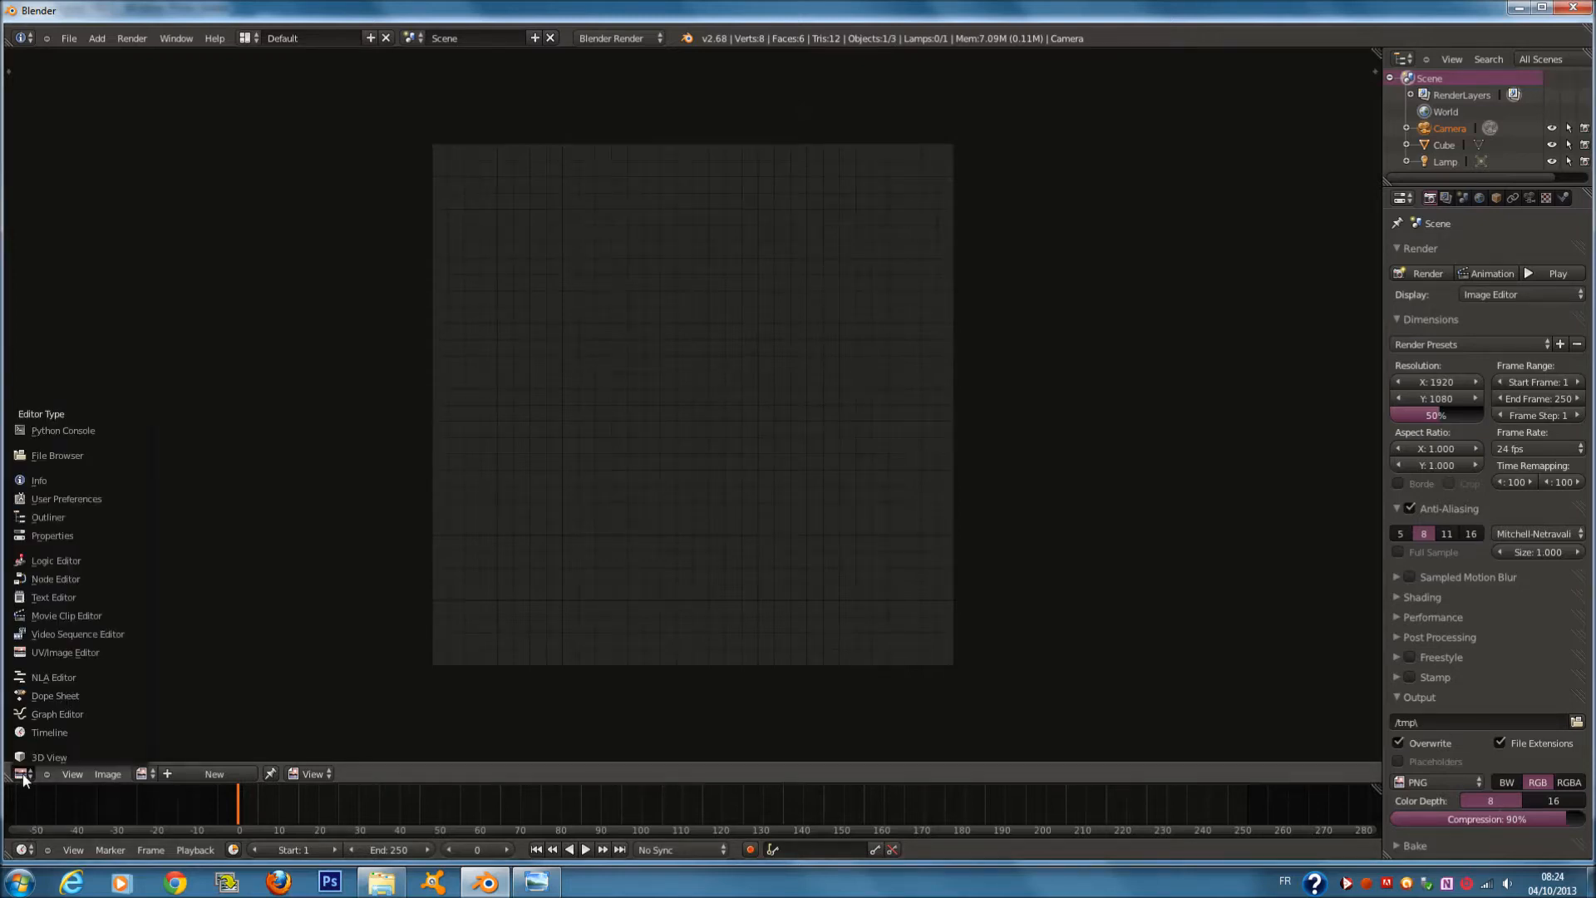
click(85, 581)
click(264, 775)
drag(694, 358, 811, 391)
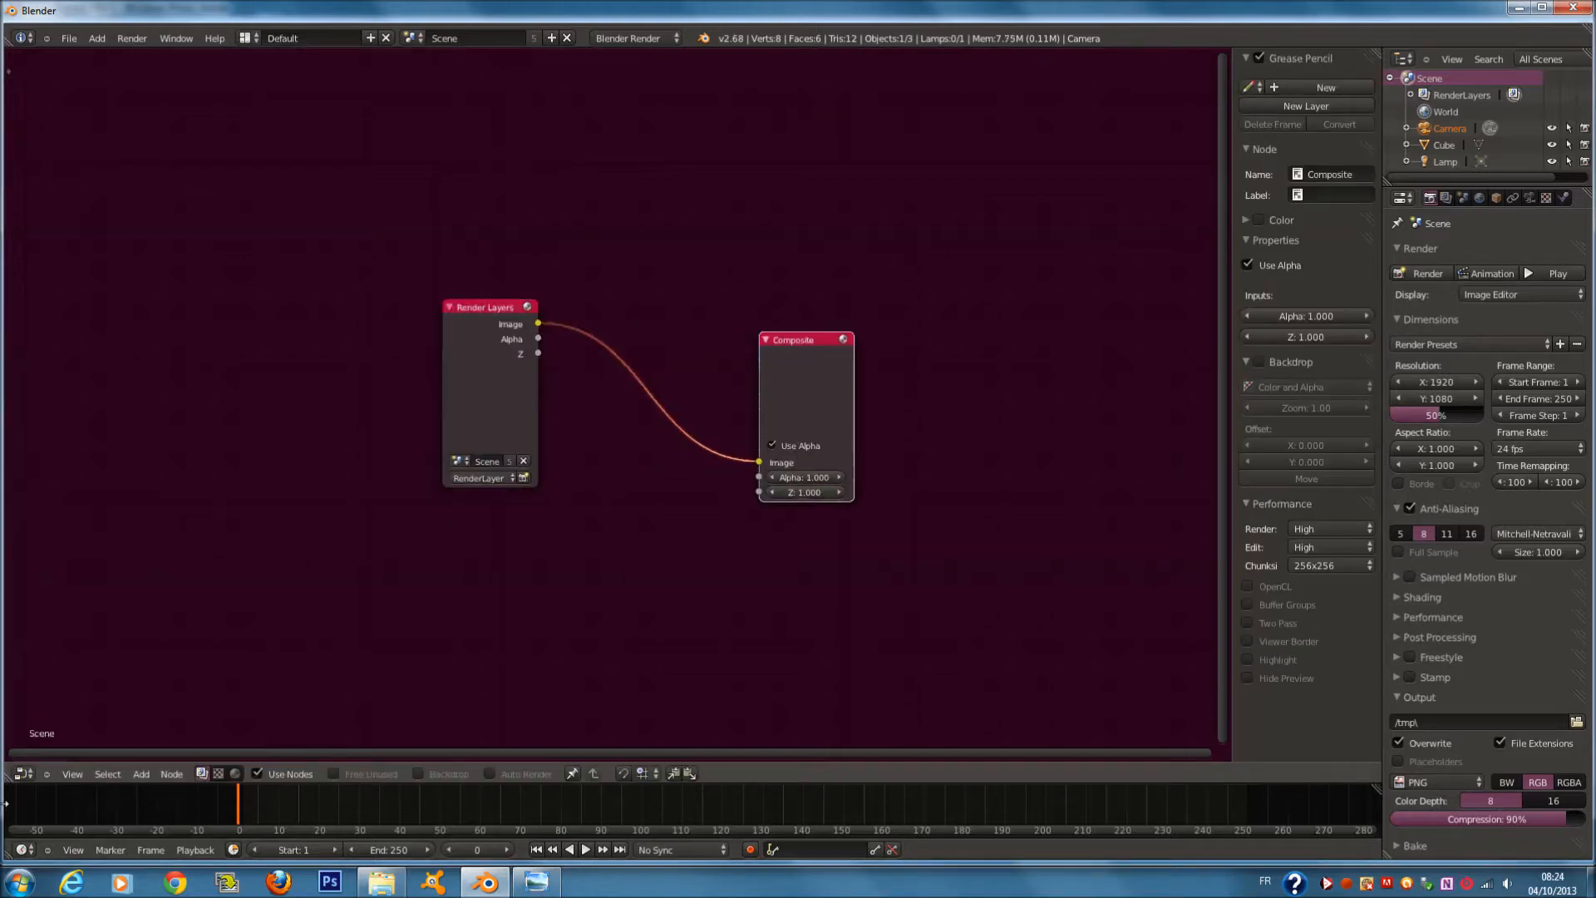
Return the main area to the 3D View and put the cube into Sculpt Mode
click(22, 773)
click(55, 757)
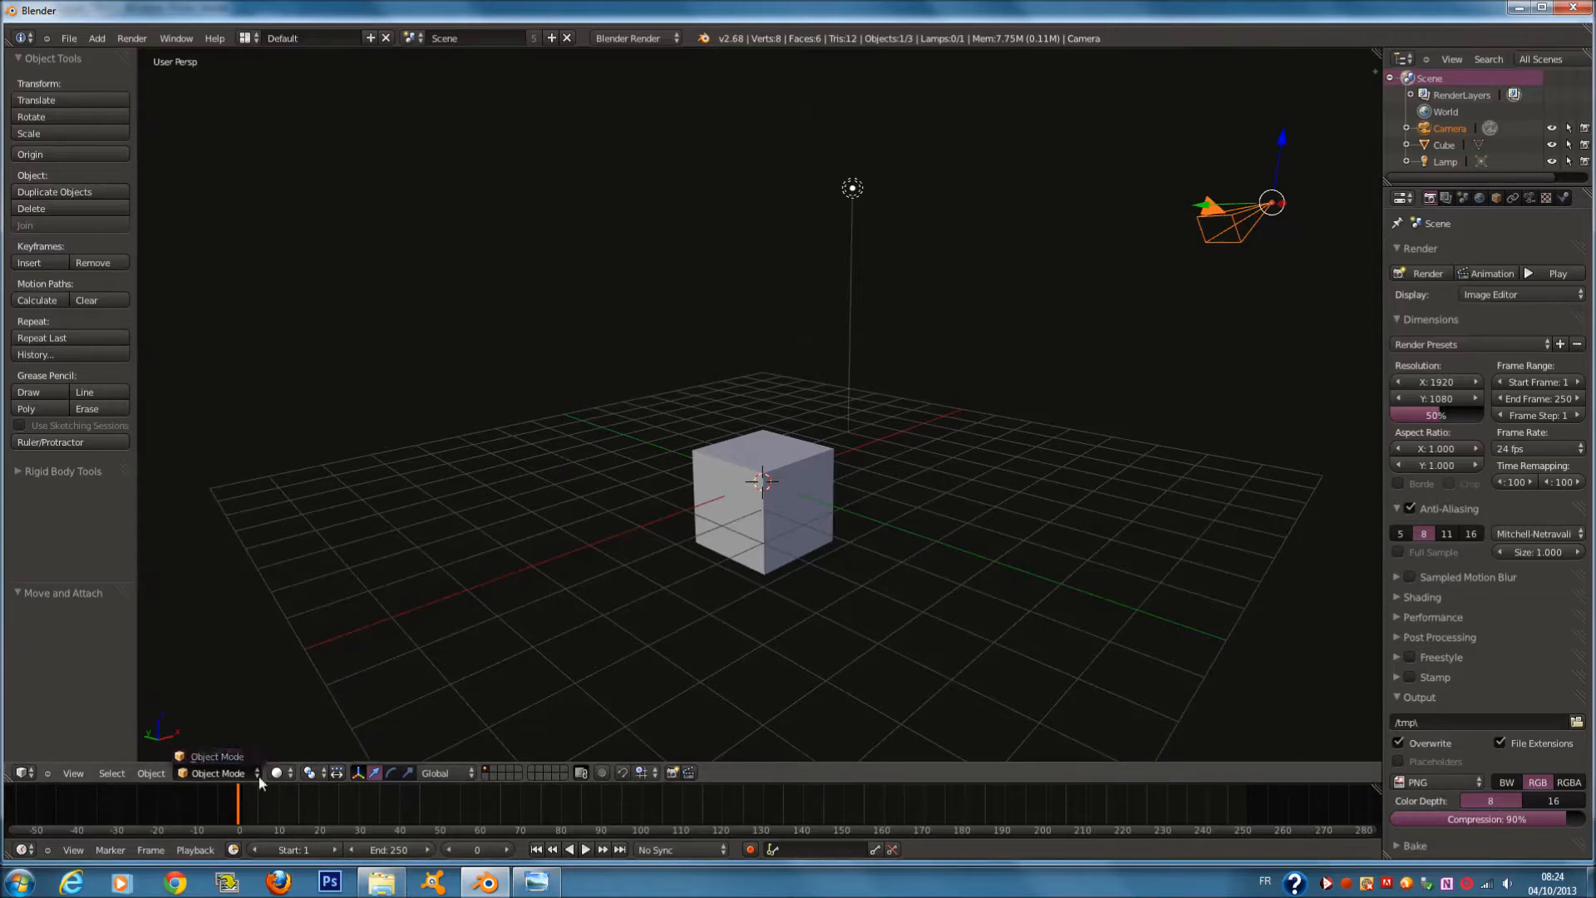
right_click(791, 482)
click(227, 774)
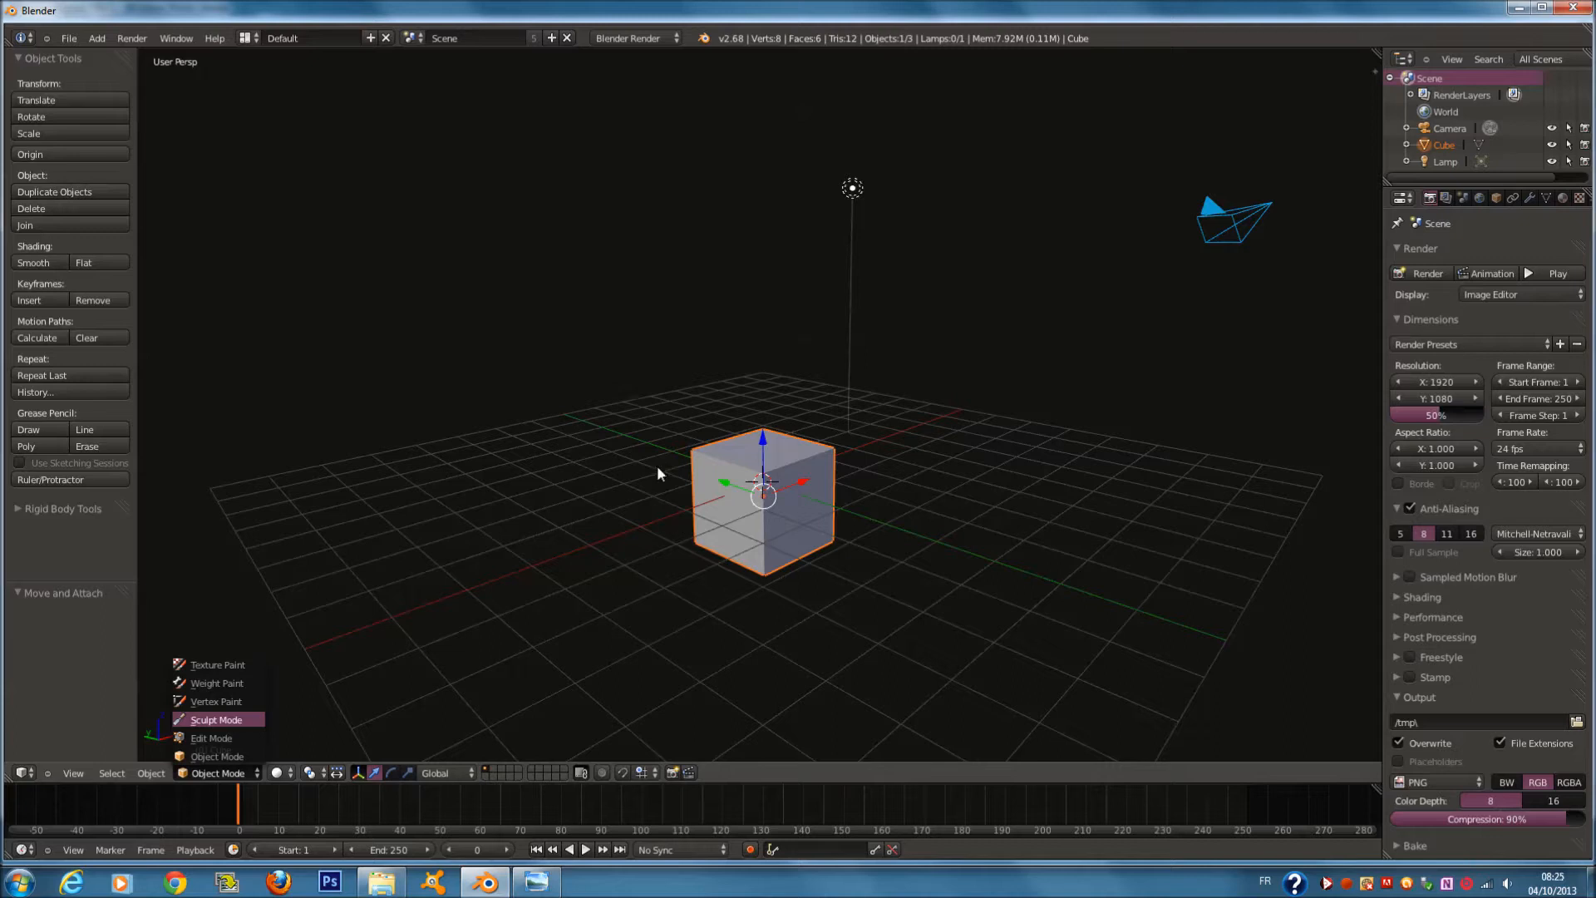
key(Return)
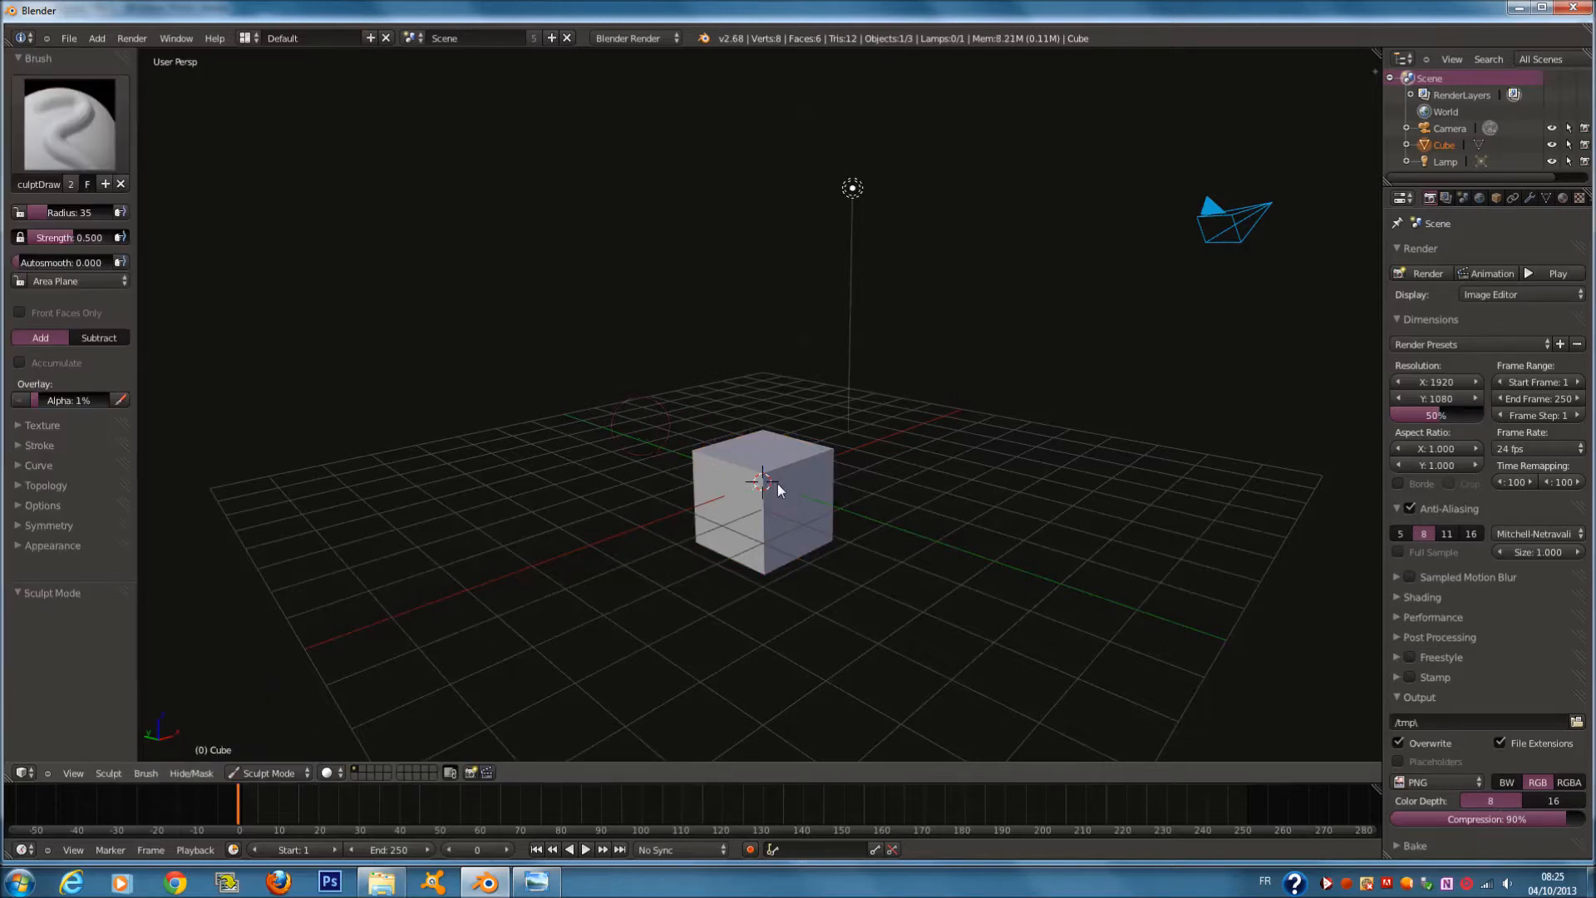
Switch the cube to Texture Paint mode
click(266, 773)
click(283, 671)
scroll(728, 540, up, 3)
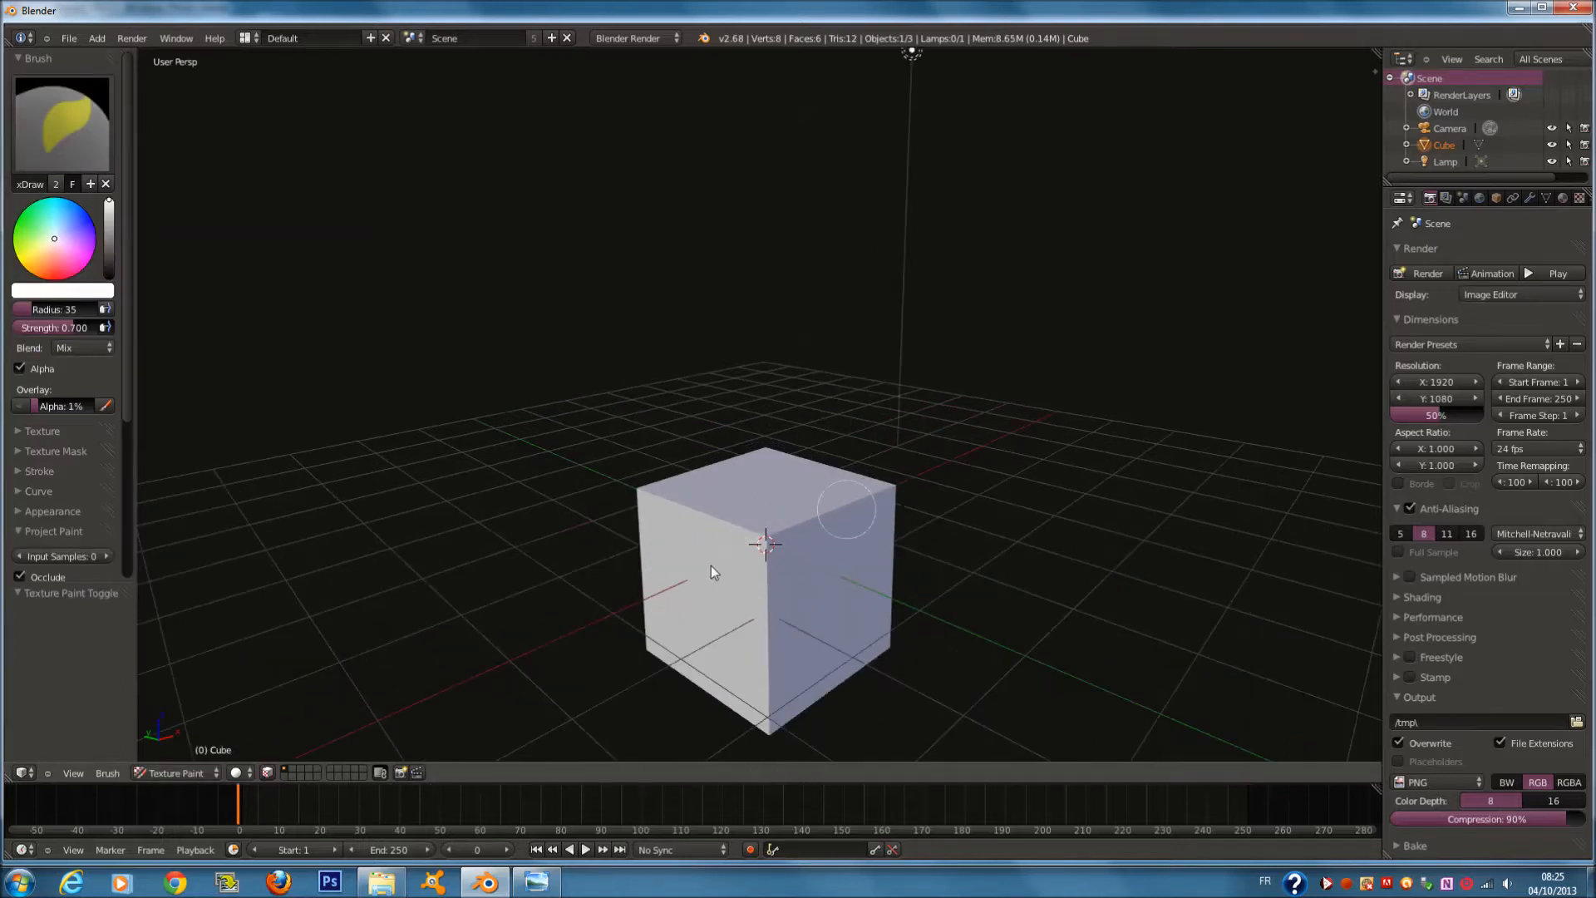
Switch the cube to Weight Paint, enlarge the brush radius to 144 and paint weight over its front corner
click(188, 774)
click(208, 681)
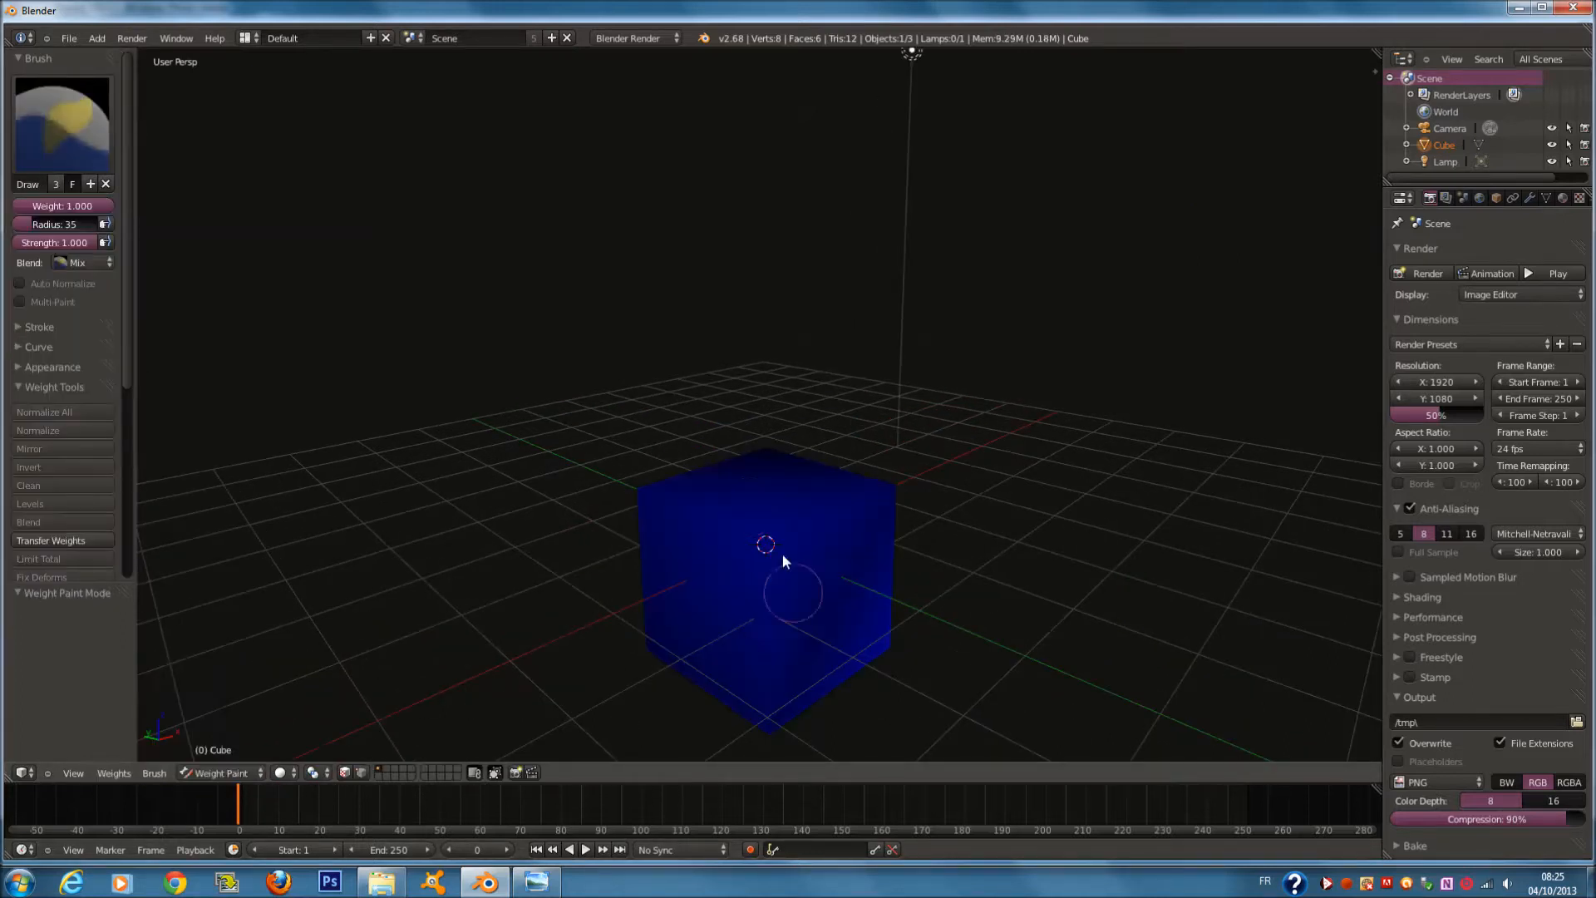
key(f)
click(838, 552)
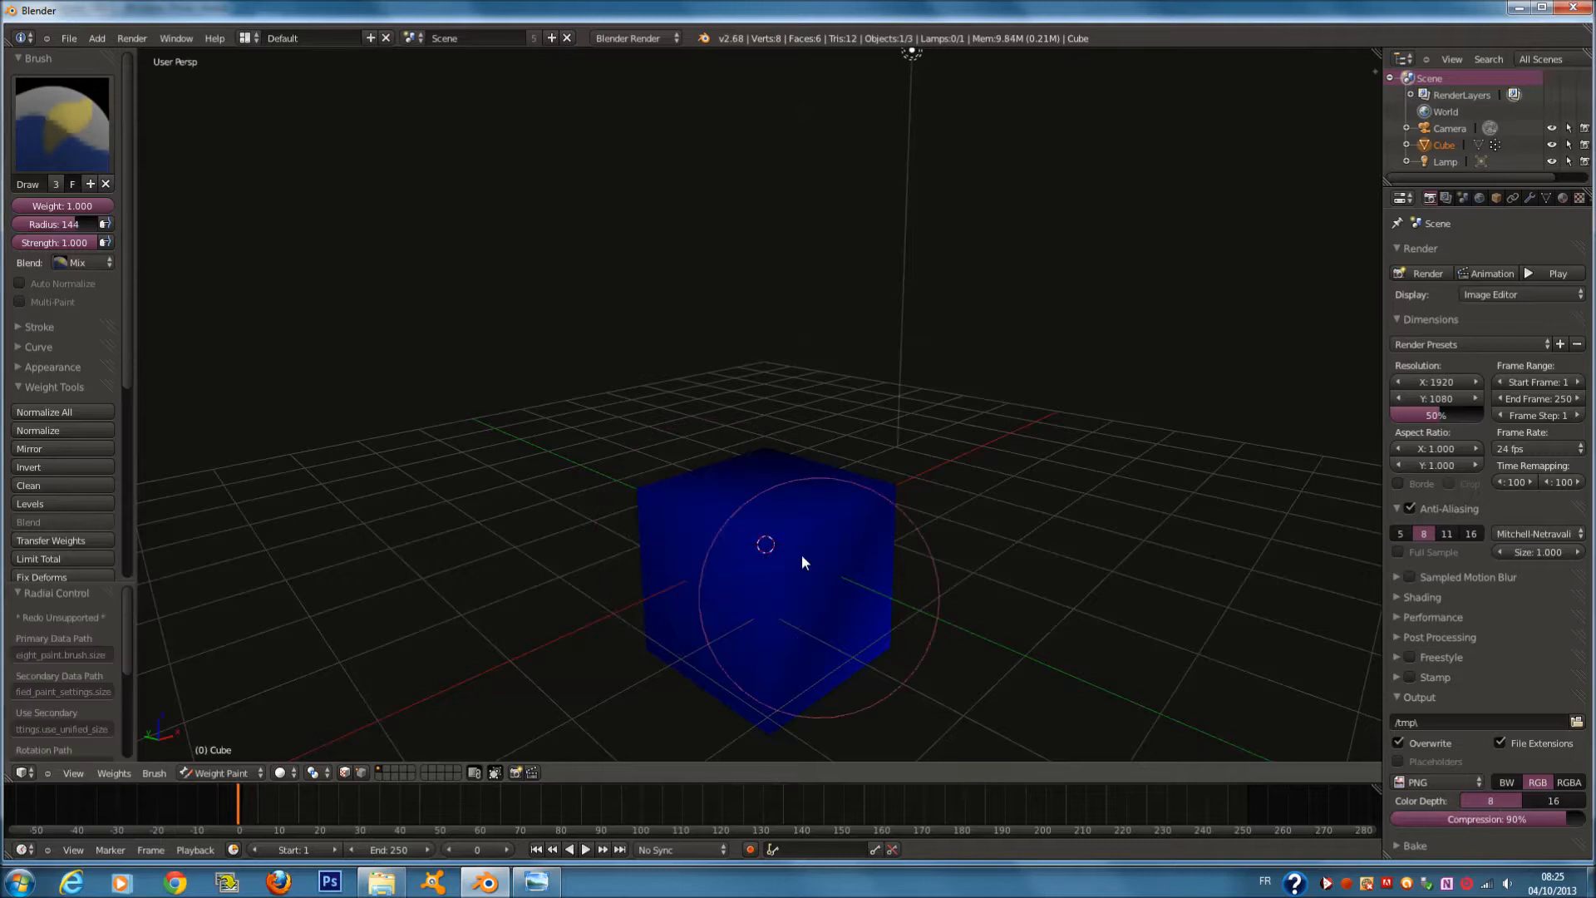
click(770, 569)
Switch the cube to Vertex Paint, adjust the brush colour and paint a stroke across its front faces
click(234, 778)
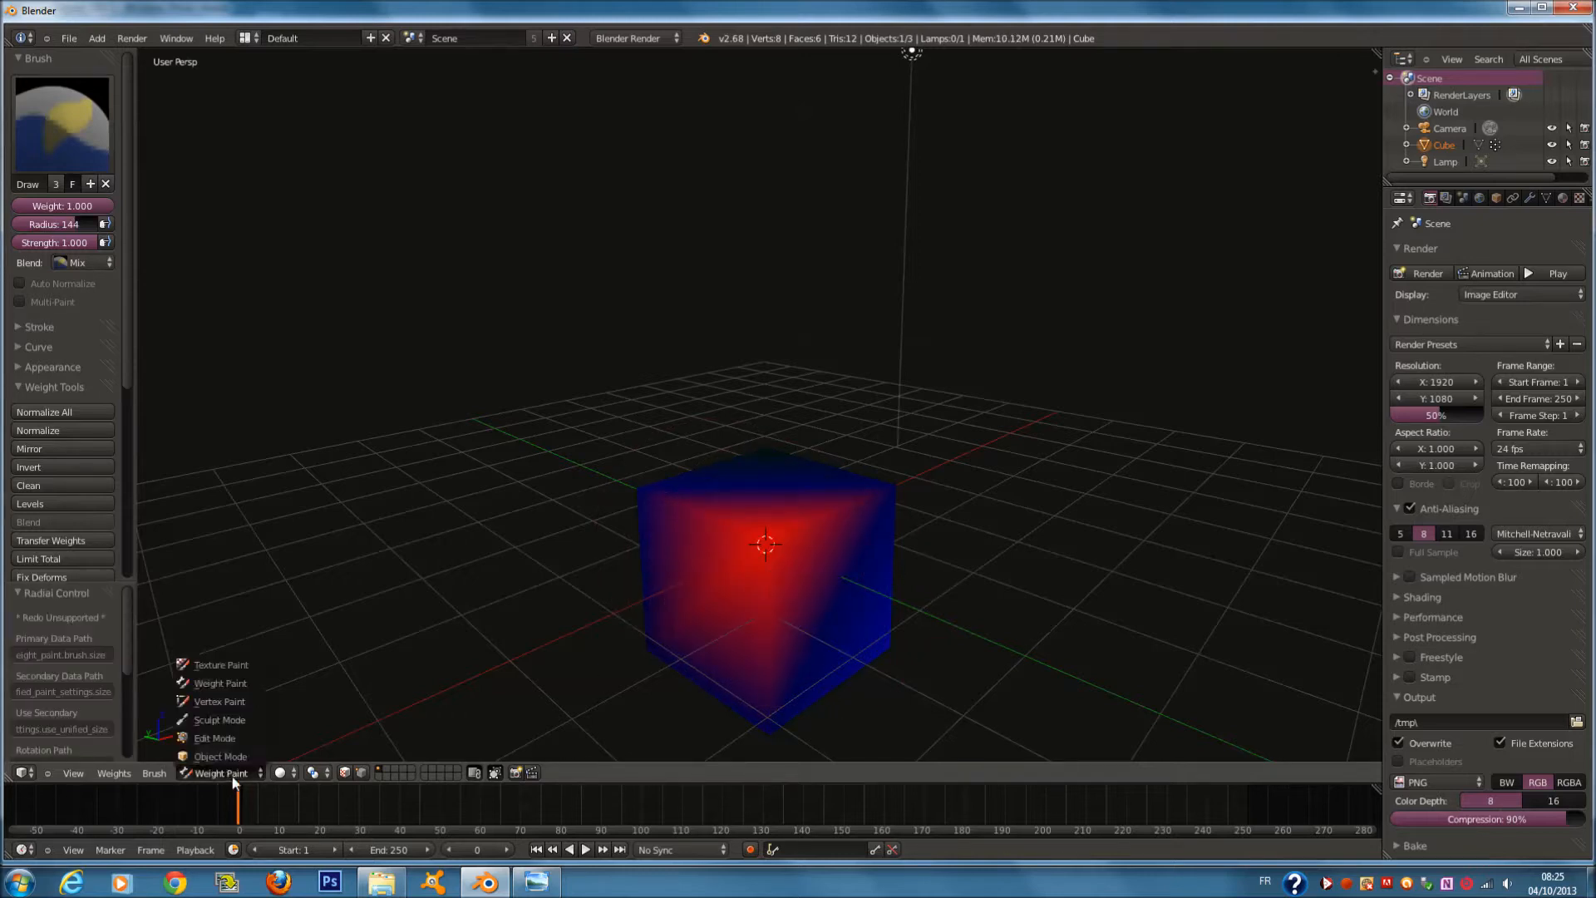
click(224, 702)
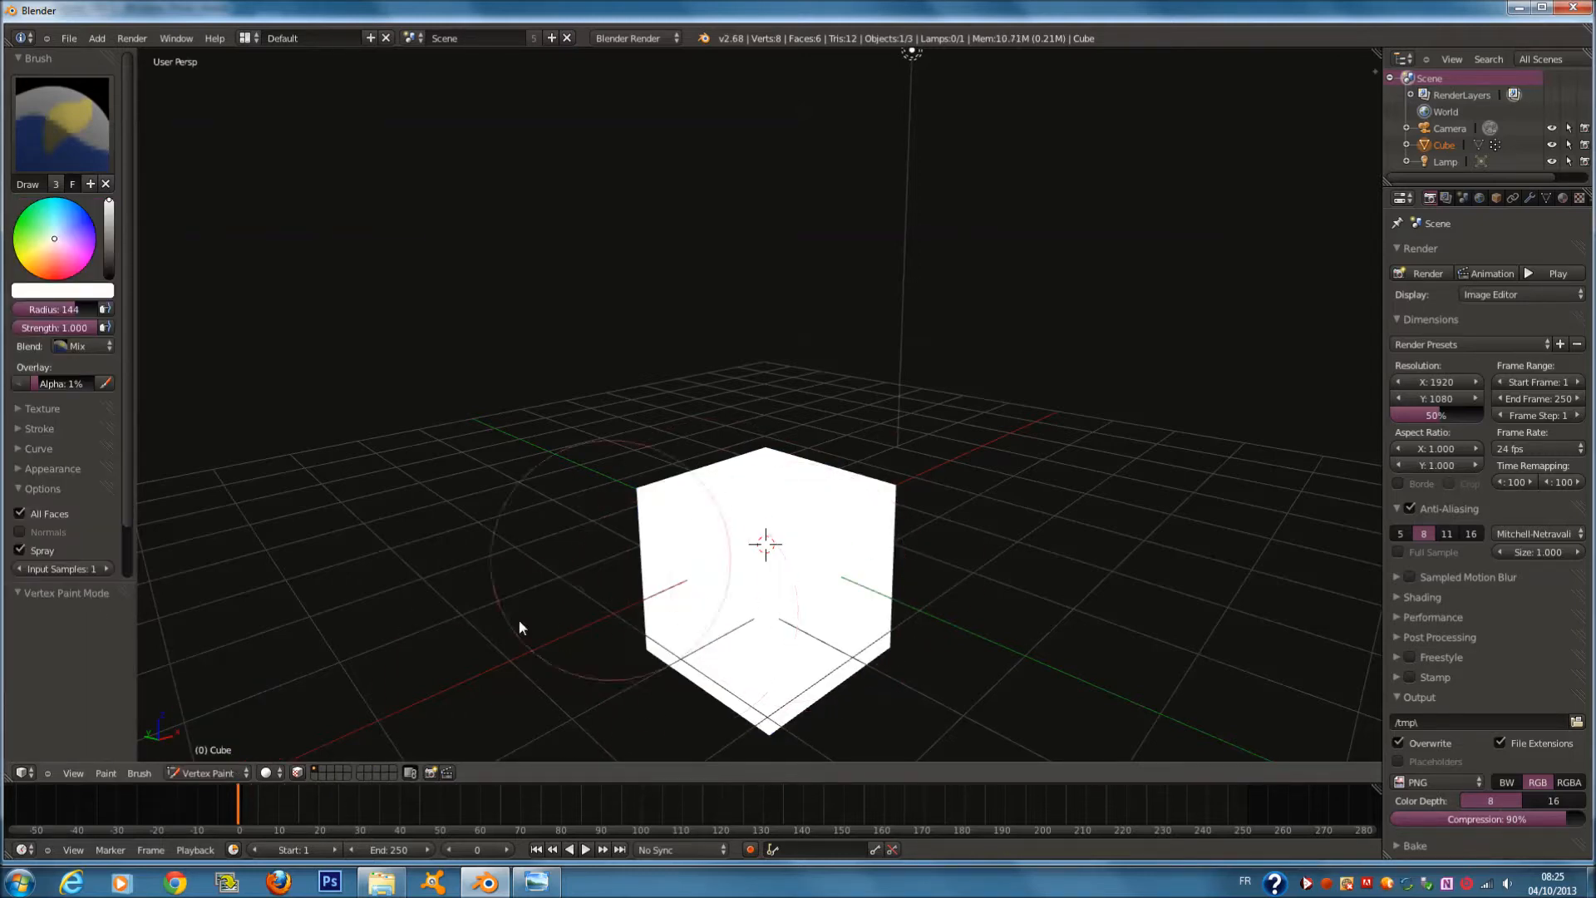
click(109, 264)
mouse_move(703, 508)
mouse_down()
mouse_move(669, 544)
mouse_move(845, 582)
mouse_move(831, 594)
mouse_up()
Return the cube to Object Mode and frame the whole scene with the camera and lamp
click(243, 775)
click(244, 756)
scroll(949, 409, down, 6)
shift+scroll(922, 401, up, 6)
scroll(911, 397, up, 1)
ctrl+scroll(898, 379, up, 2)
shift+scroll(897, 374, down, 4)
Select the camera and the lamp in turn and try moving each of them
right_click(998, 360)
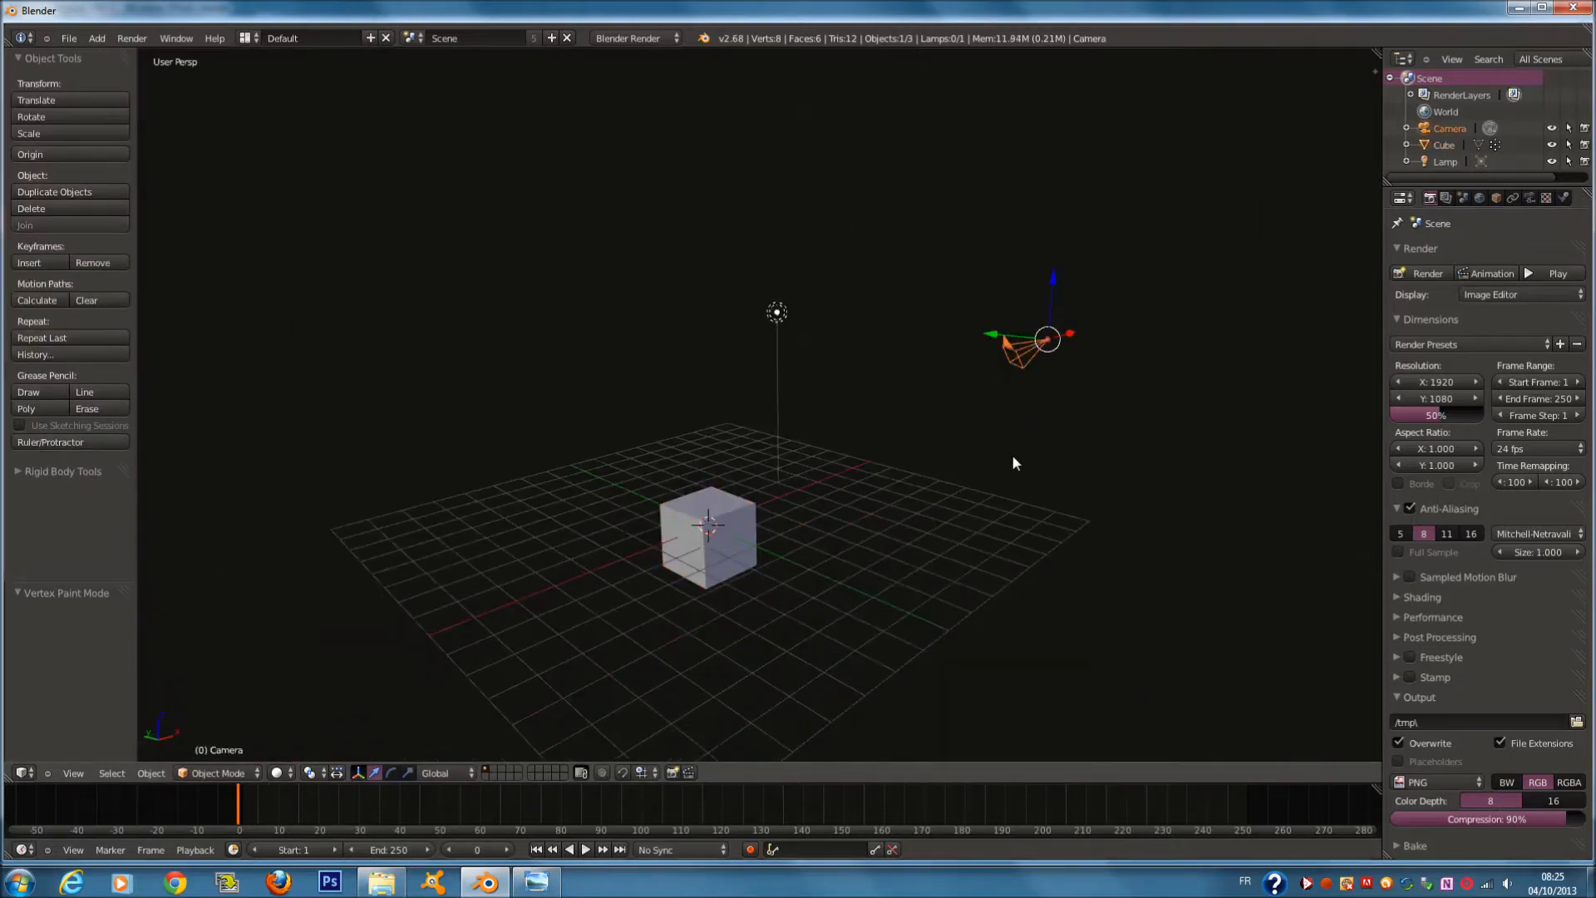
key(g)
right_click(1044, 439)
right_click(778, 311)
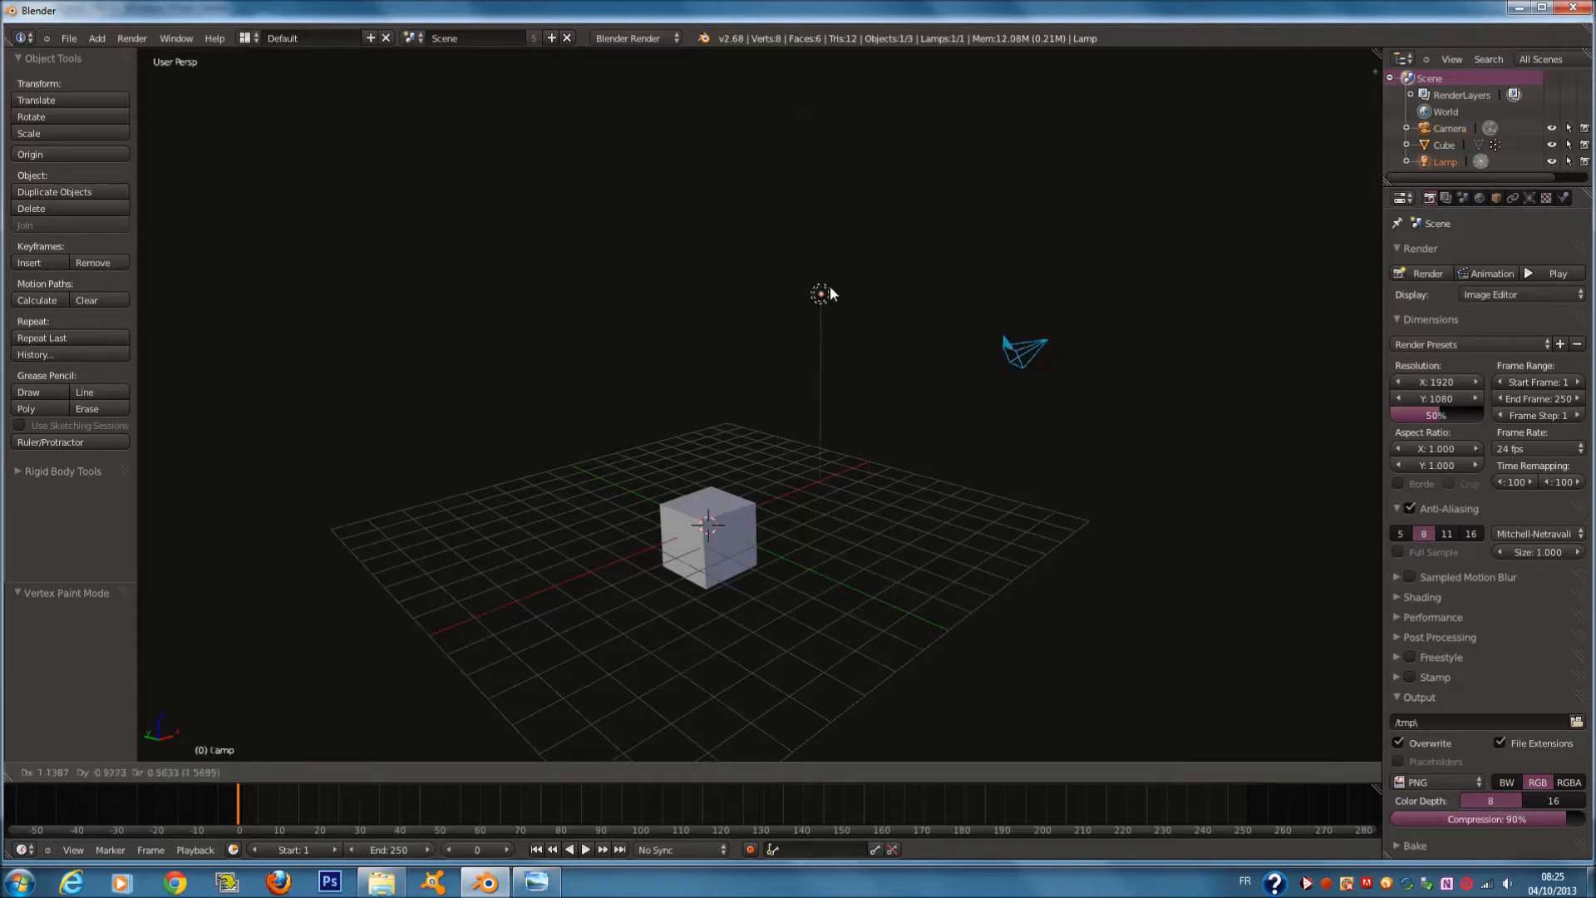
Show the User Preferences in the main area and go through the Interface, Editing and Input settings
click(35, 767)
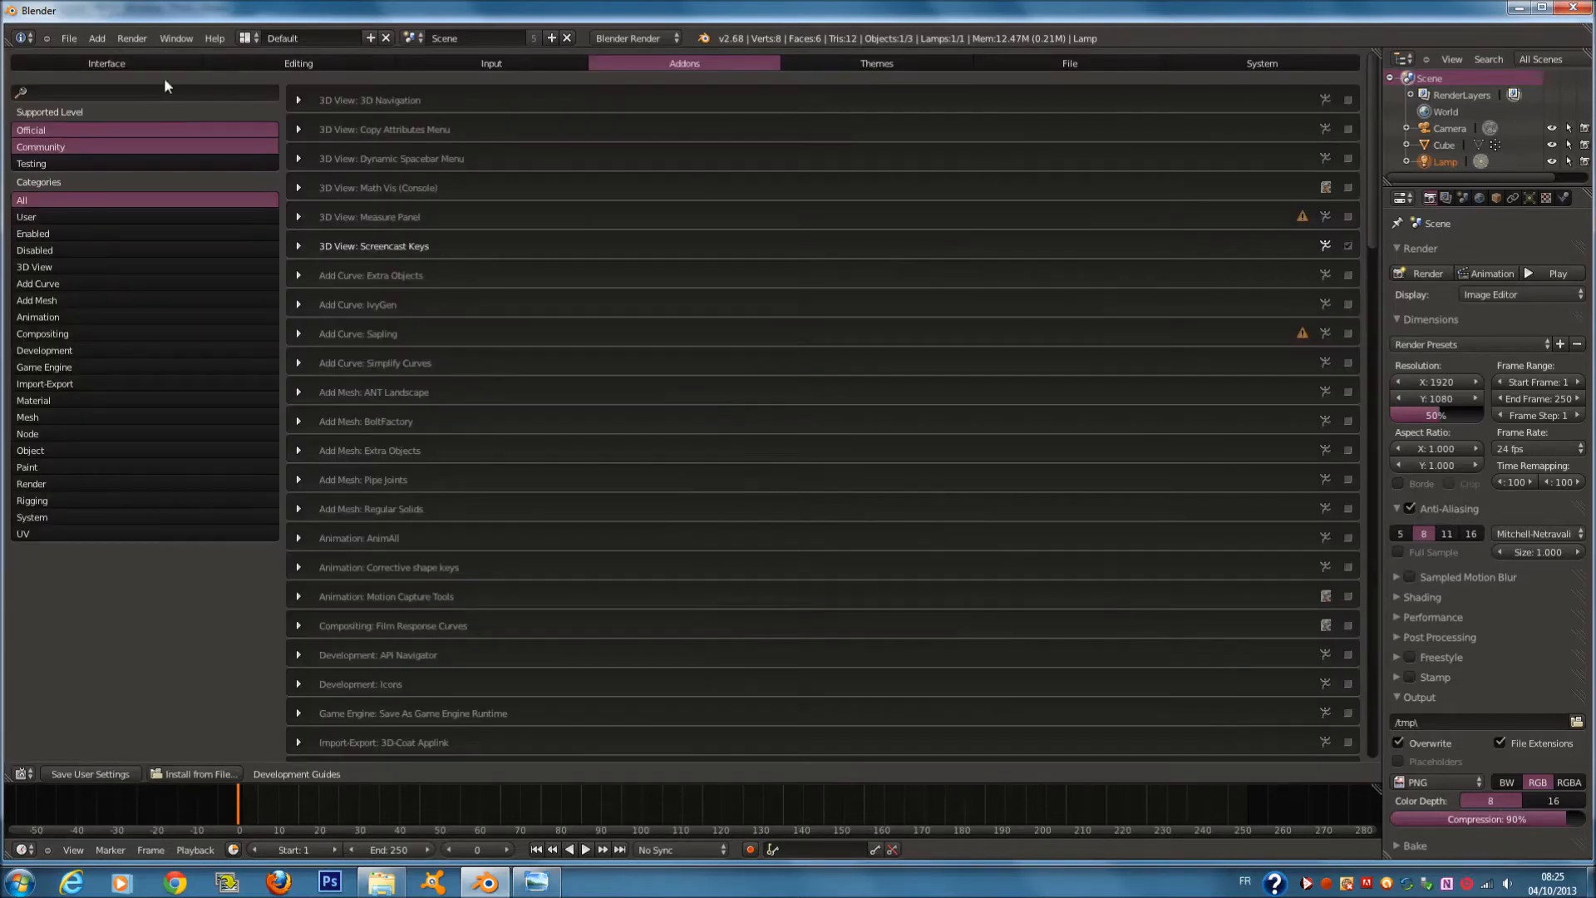
click(133, 63)
click(374, 68)
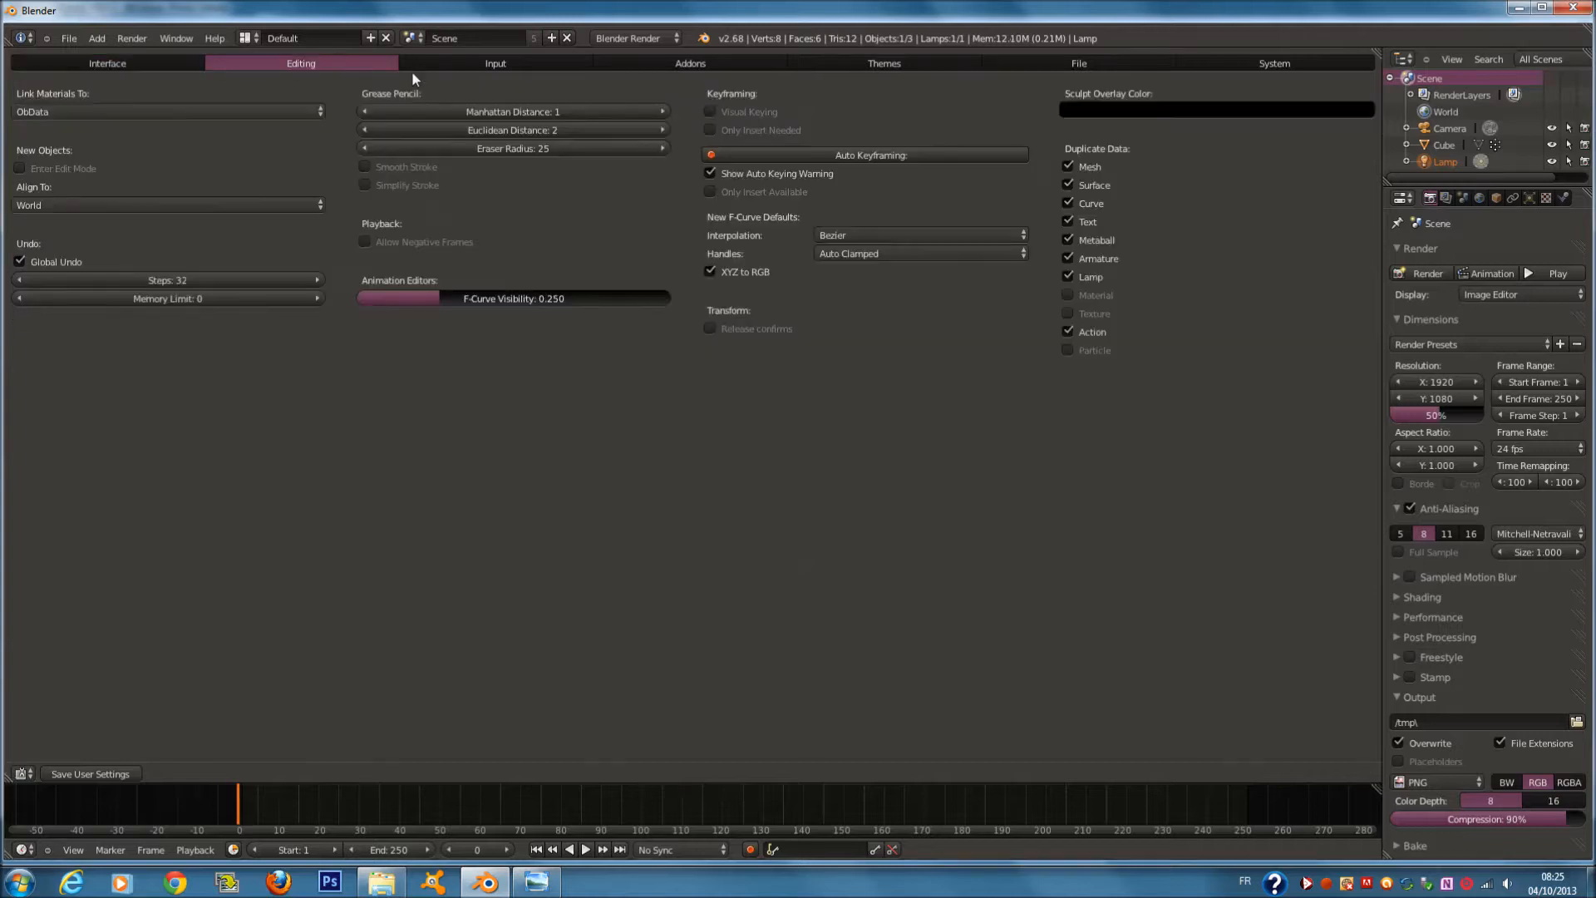
click(512, 68)
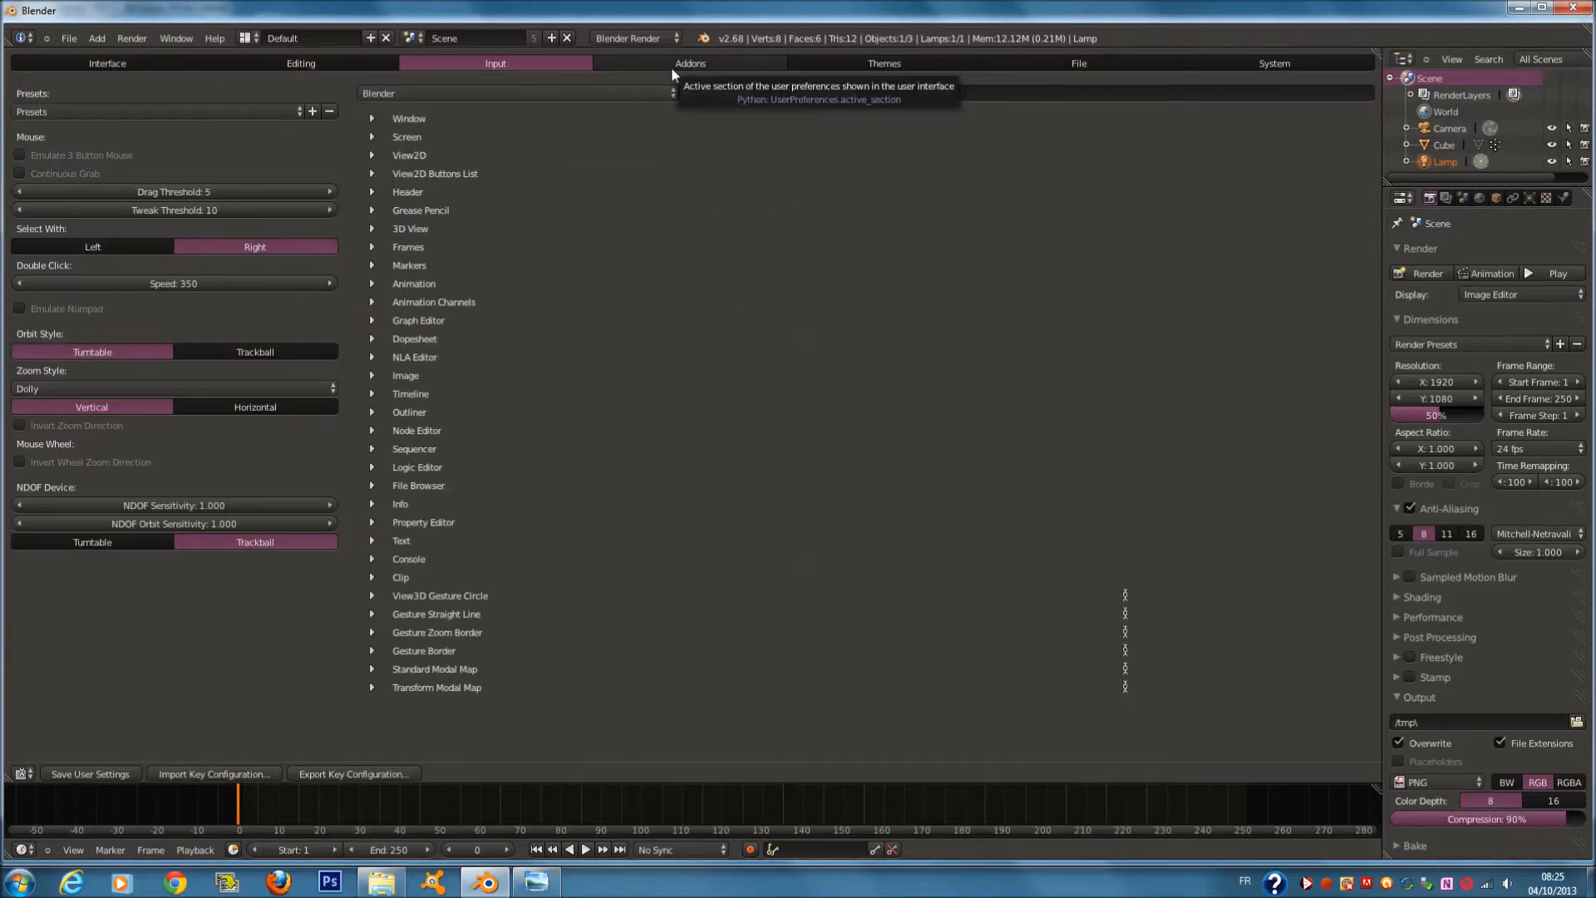
Try setting selection to the left mouse button, and restore it to the right one
click(50, 243)
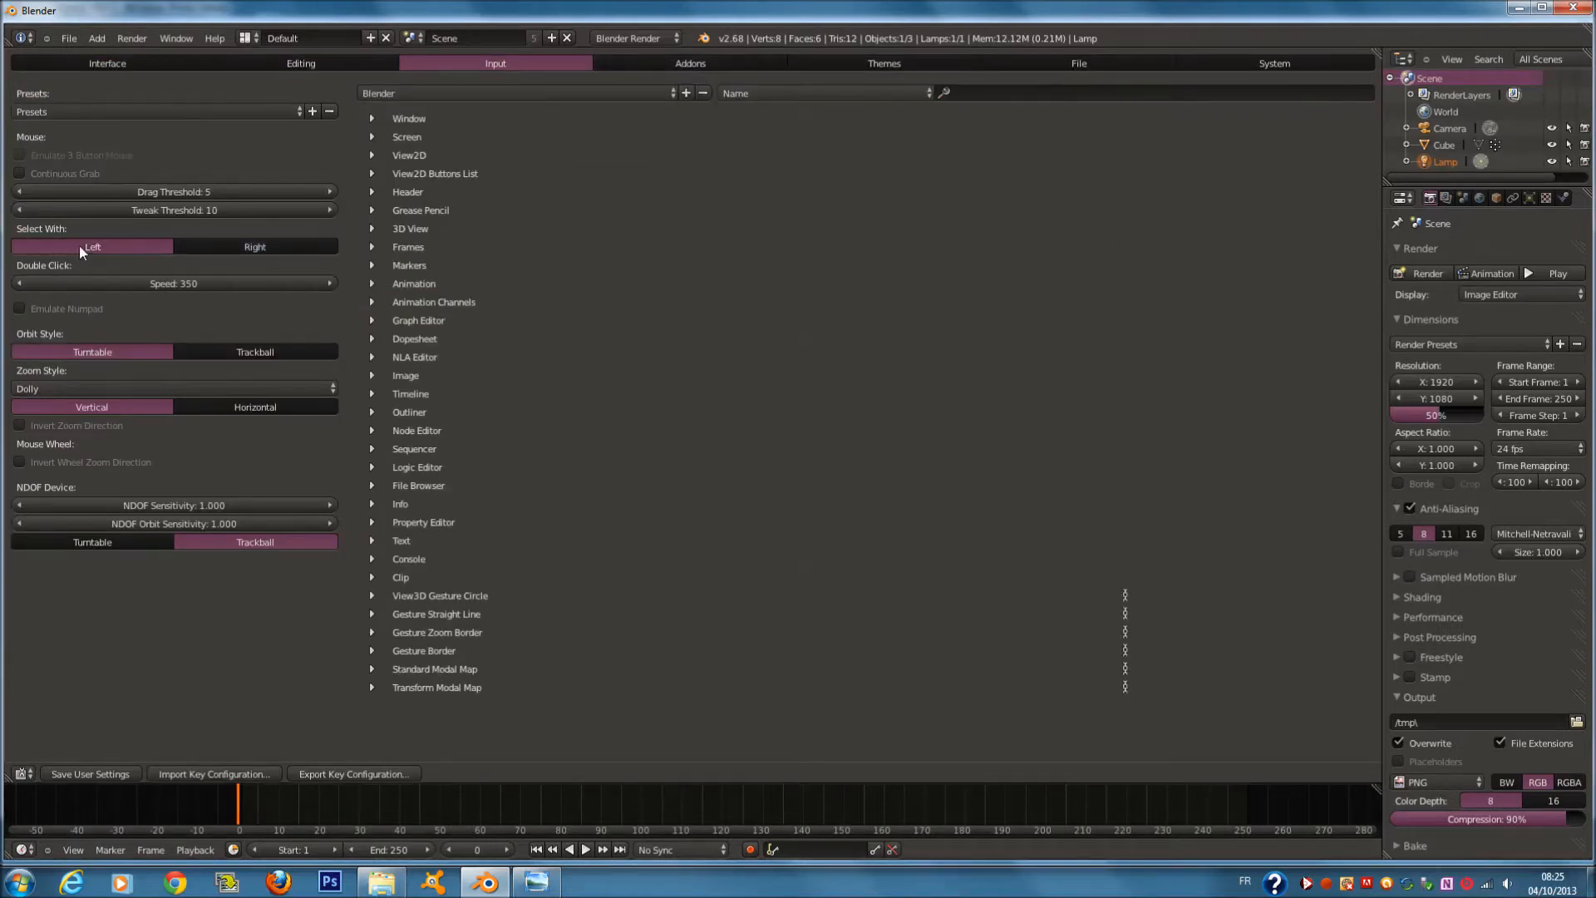
click(199, 247)
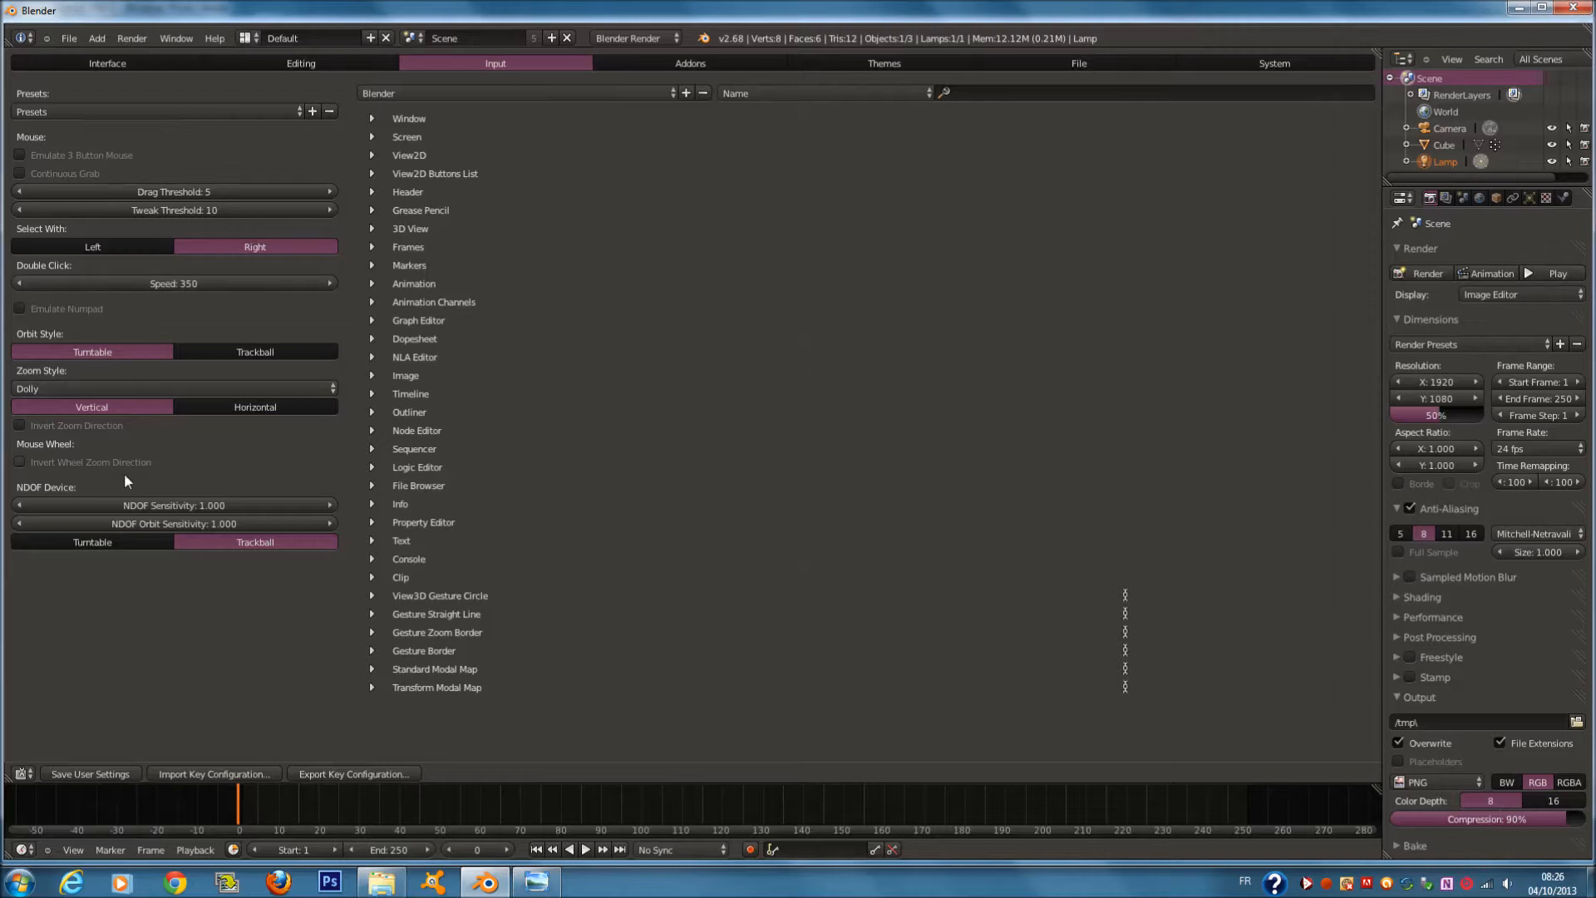
Keep the Blender (default) key configuration and examine the Screen, View2D, Header, Grease Pencil, 3D View and Frames shortcut categories
click(617, 95)
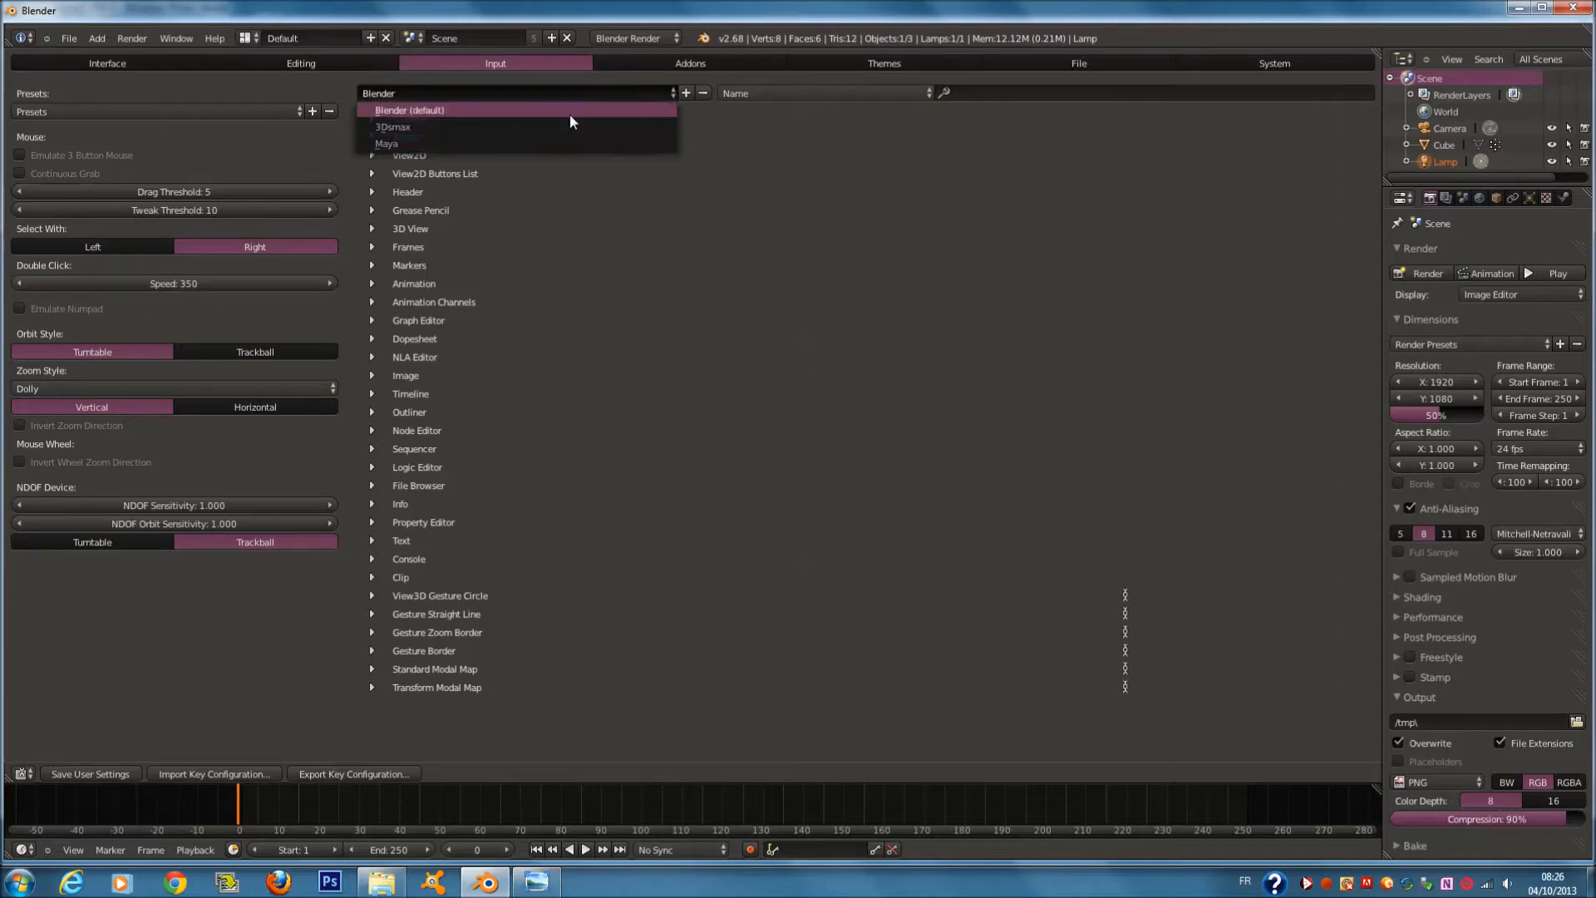
click(568, 110)
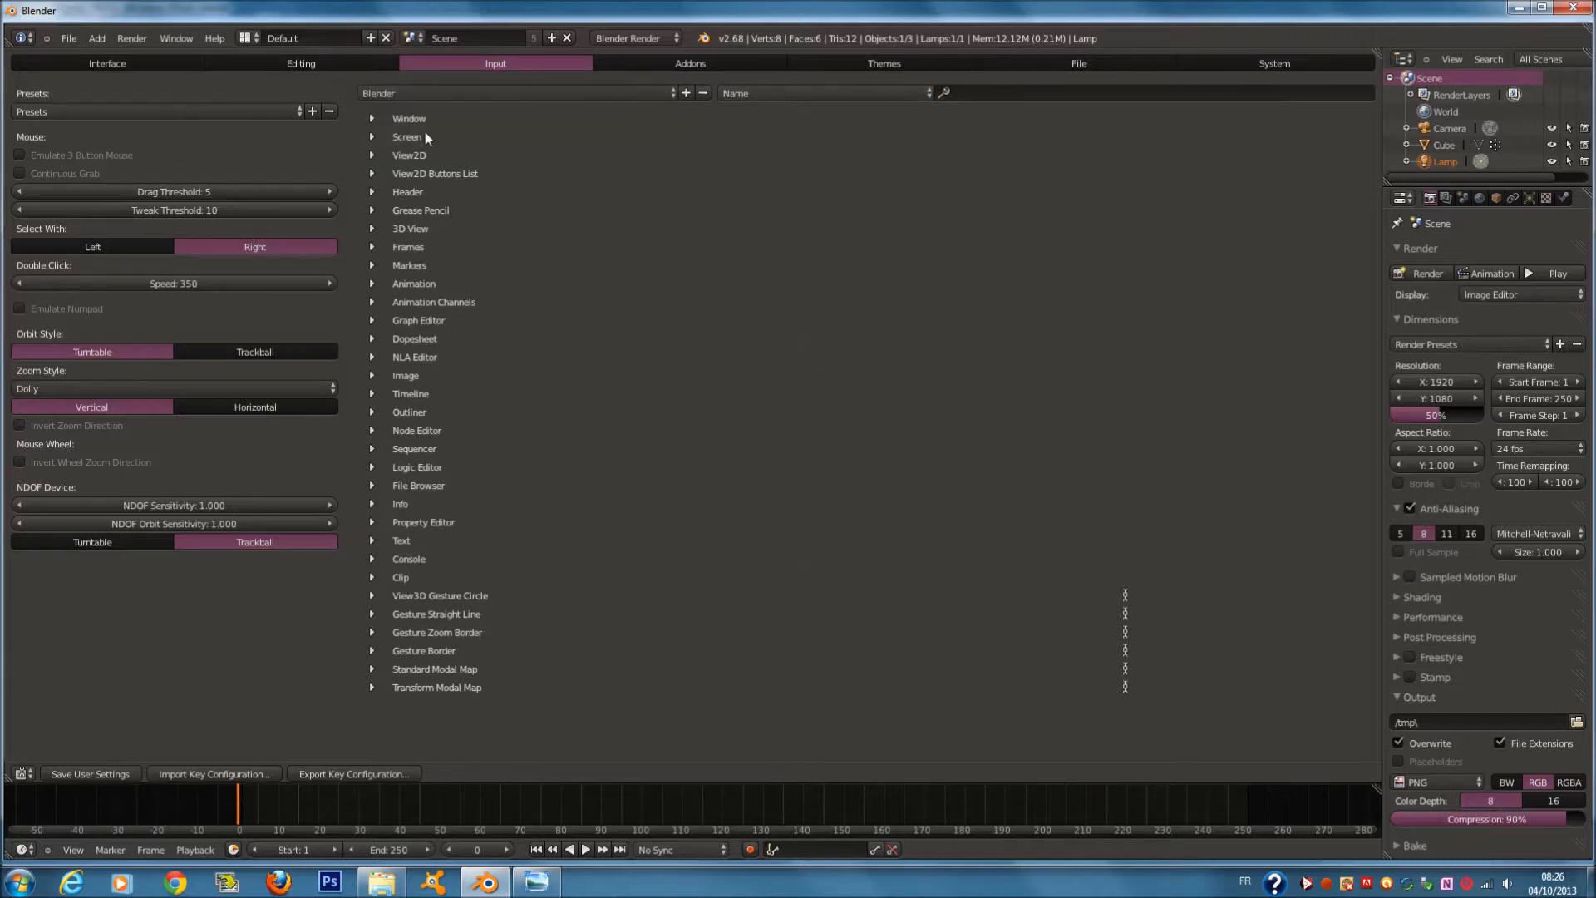
click(371, 137)
click(372, 137)
click(369, 156)
click(367, 155)
click(369, 192)
click(369, 192)
click(369, 210)
click(369, 211)
click(371, 229)
click(371, 229)
click(371, 247)
click(371, 247)
Return the main area to the 3D View and start the Screencast Keys display from its properties region
click(21, 774)
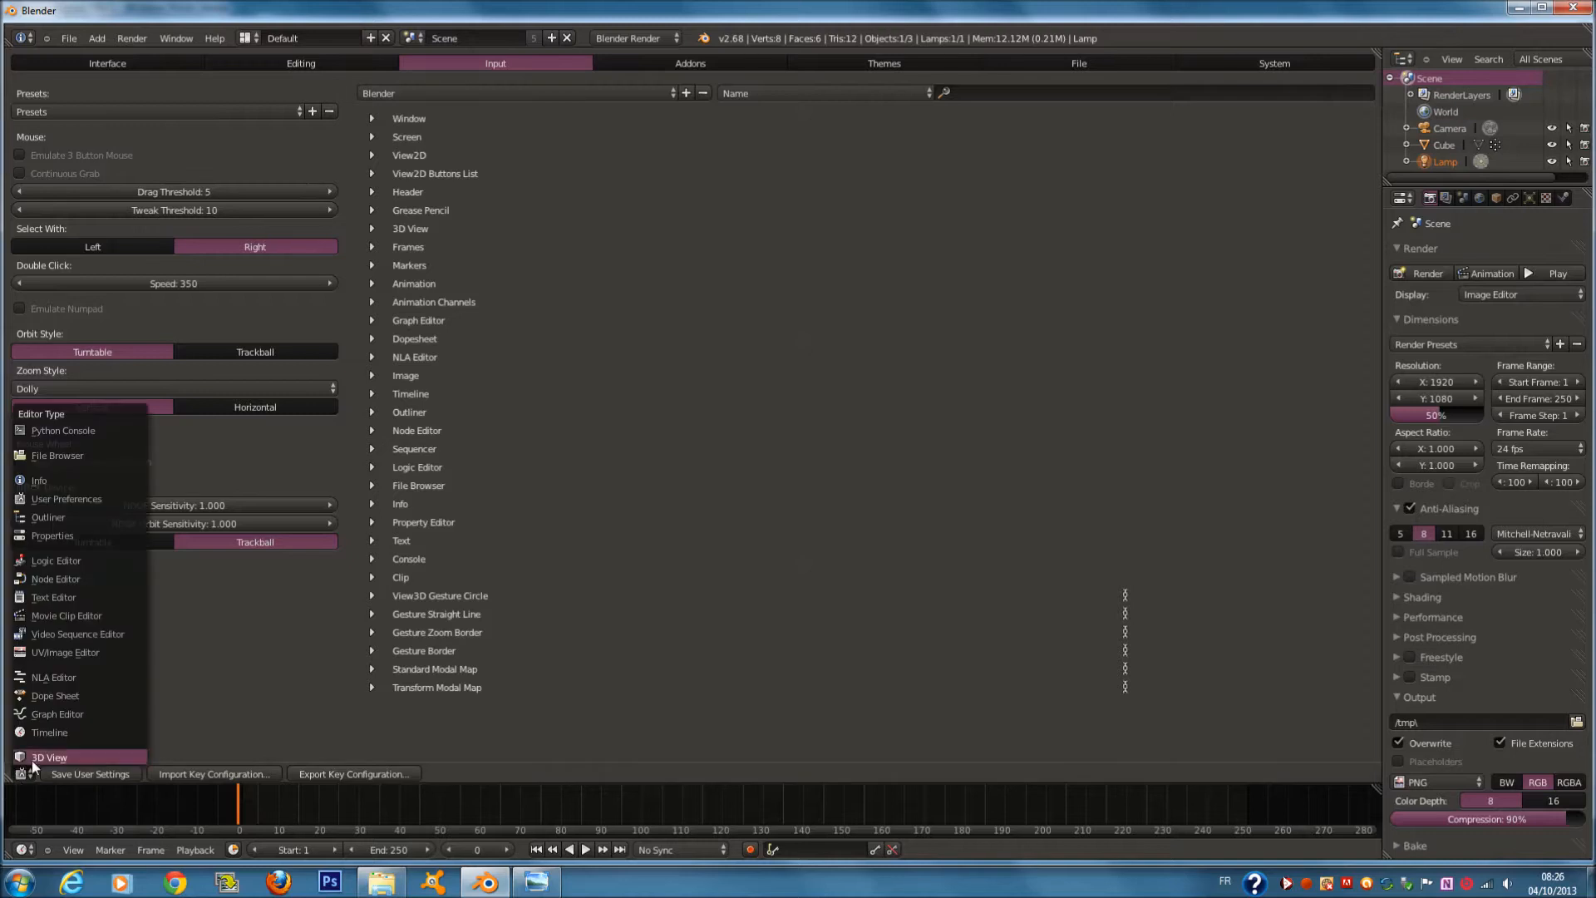
click(25, 756)
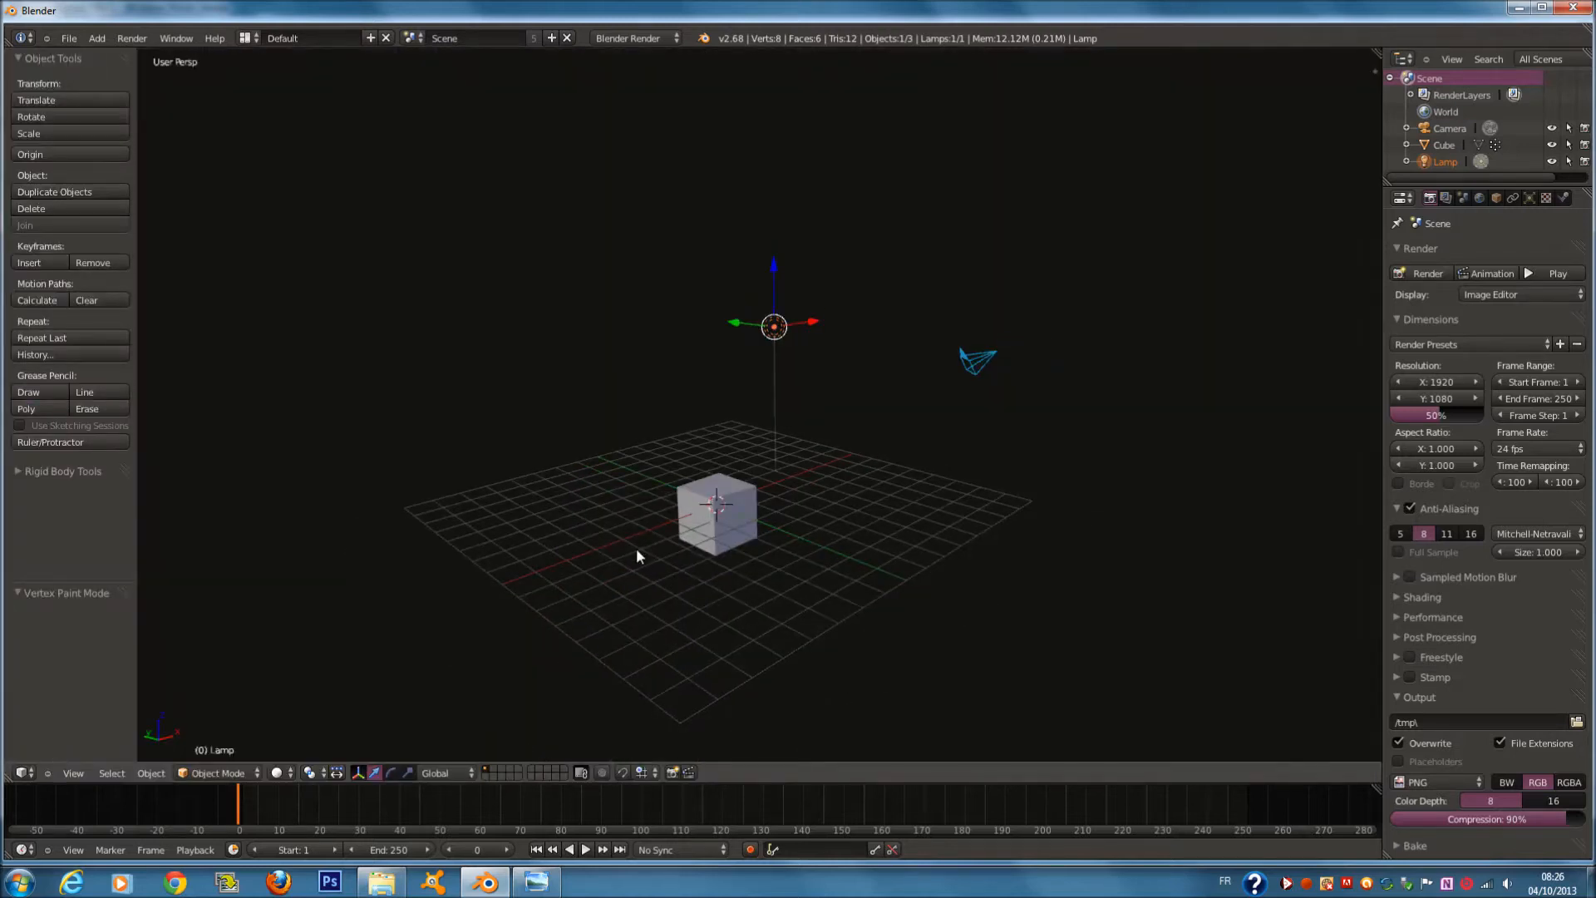
key(n)
key(n)
key(n)
key(n)
key(n)
click(1282, 418)
click(1285, 439)
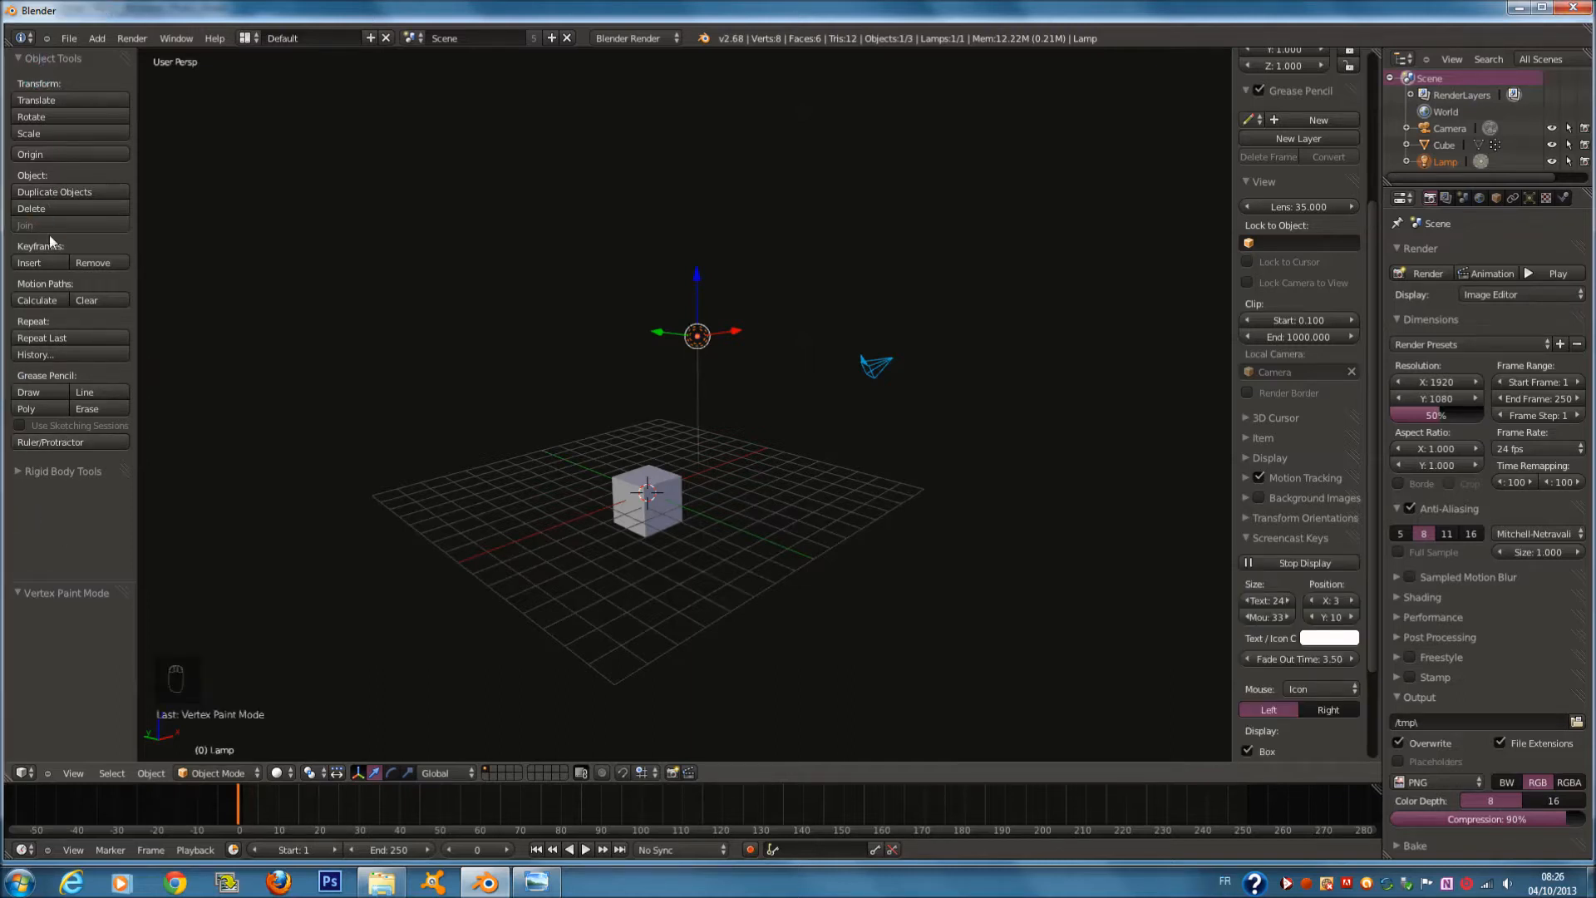
Select the cube and try moving it freely in Object Mode
middle_drag(471, 497, 652, 498)
scroll(652, 499, up, 3)
shift+middle_drag(720, 632, 743, 508)
right_click(716, 477)
scroll(726, 467, down, 1)
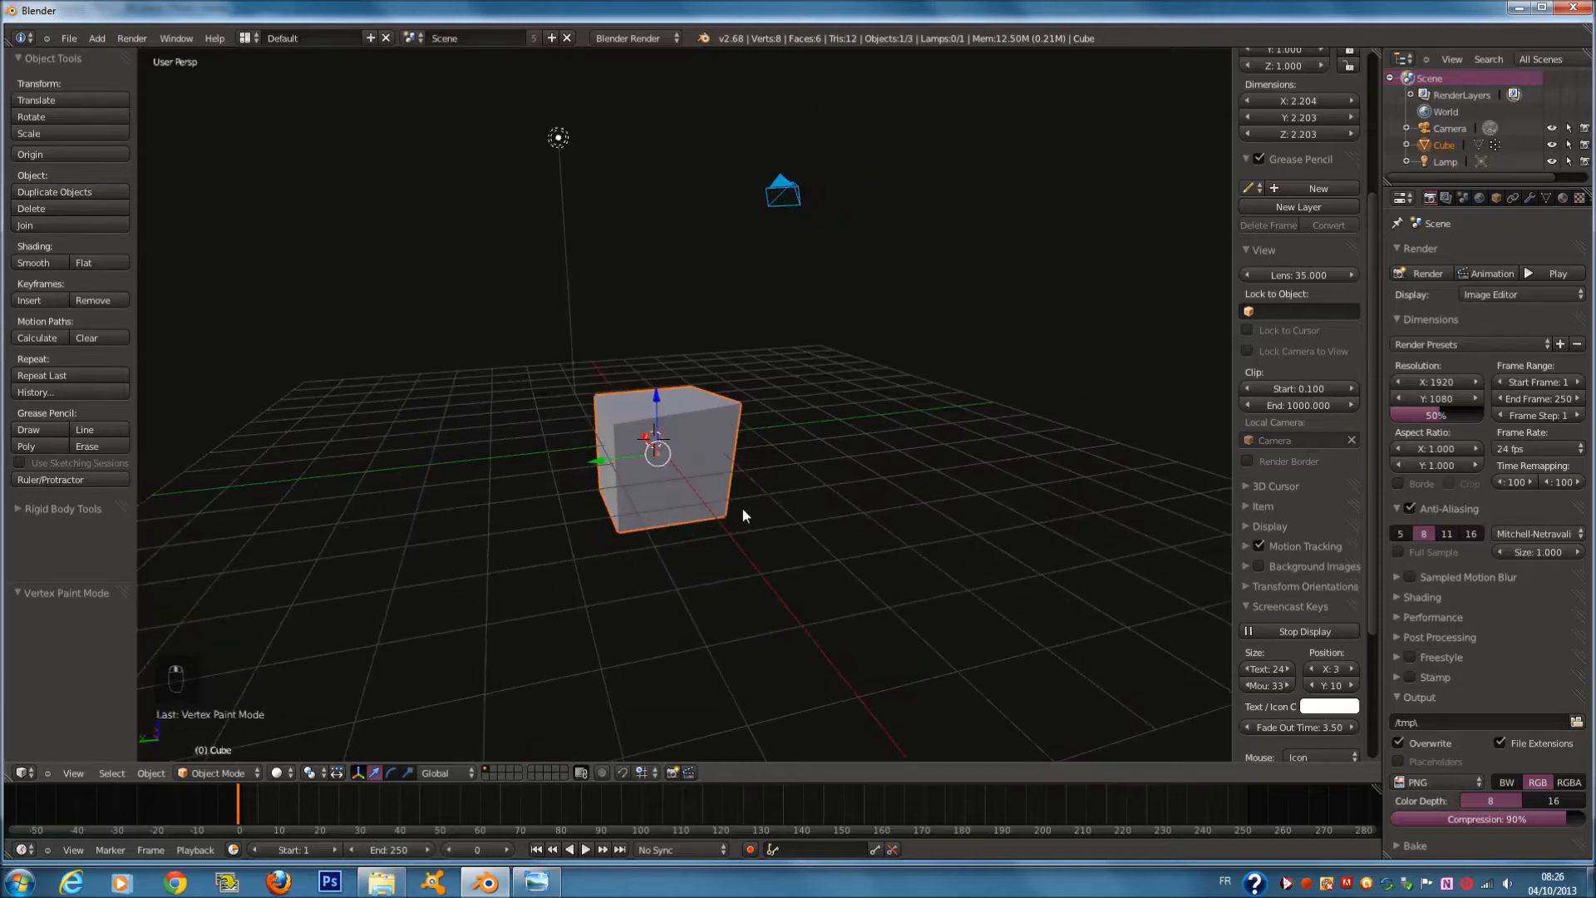
scroll(738, 510, down, 2)
scroll(737, 512, up, 1)
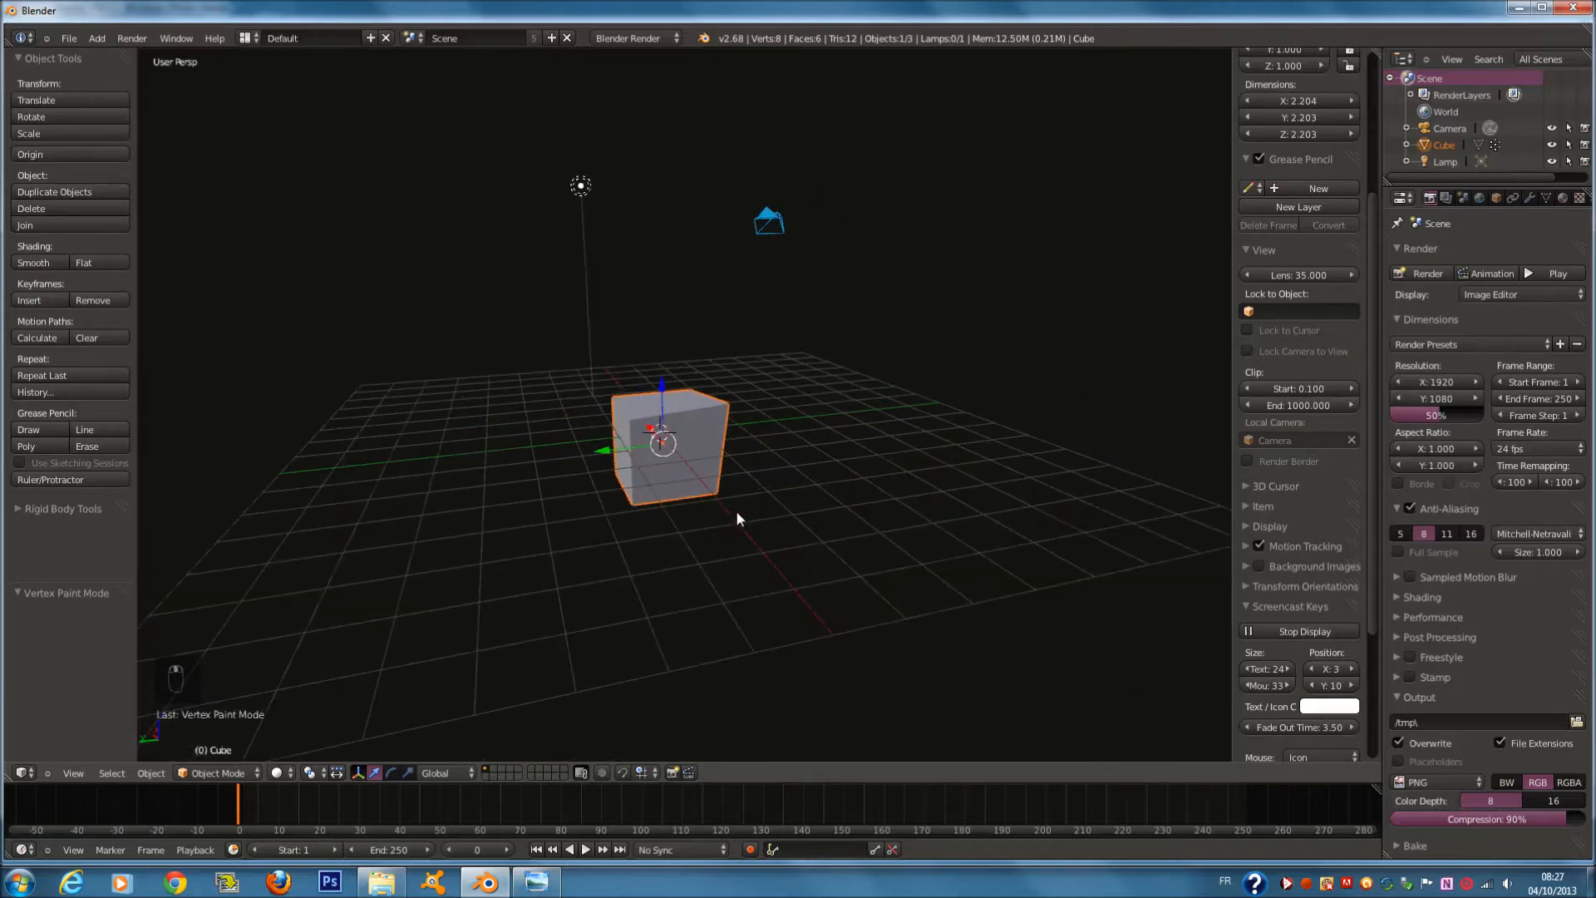
key(g)
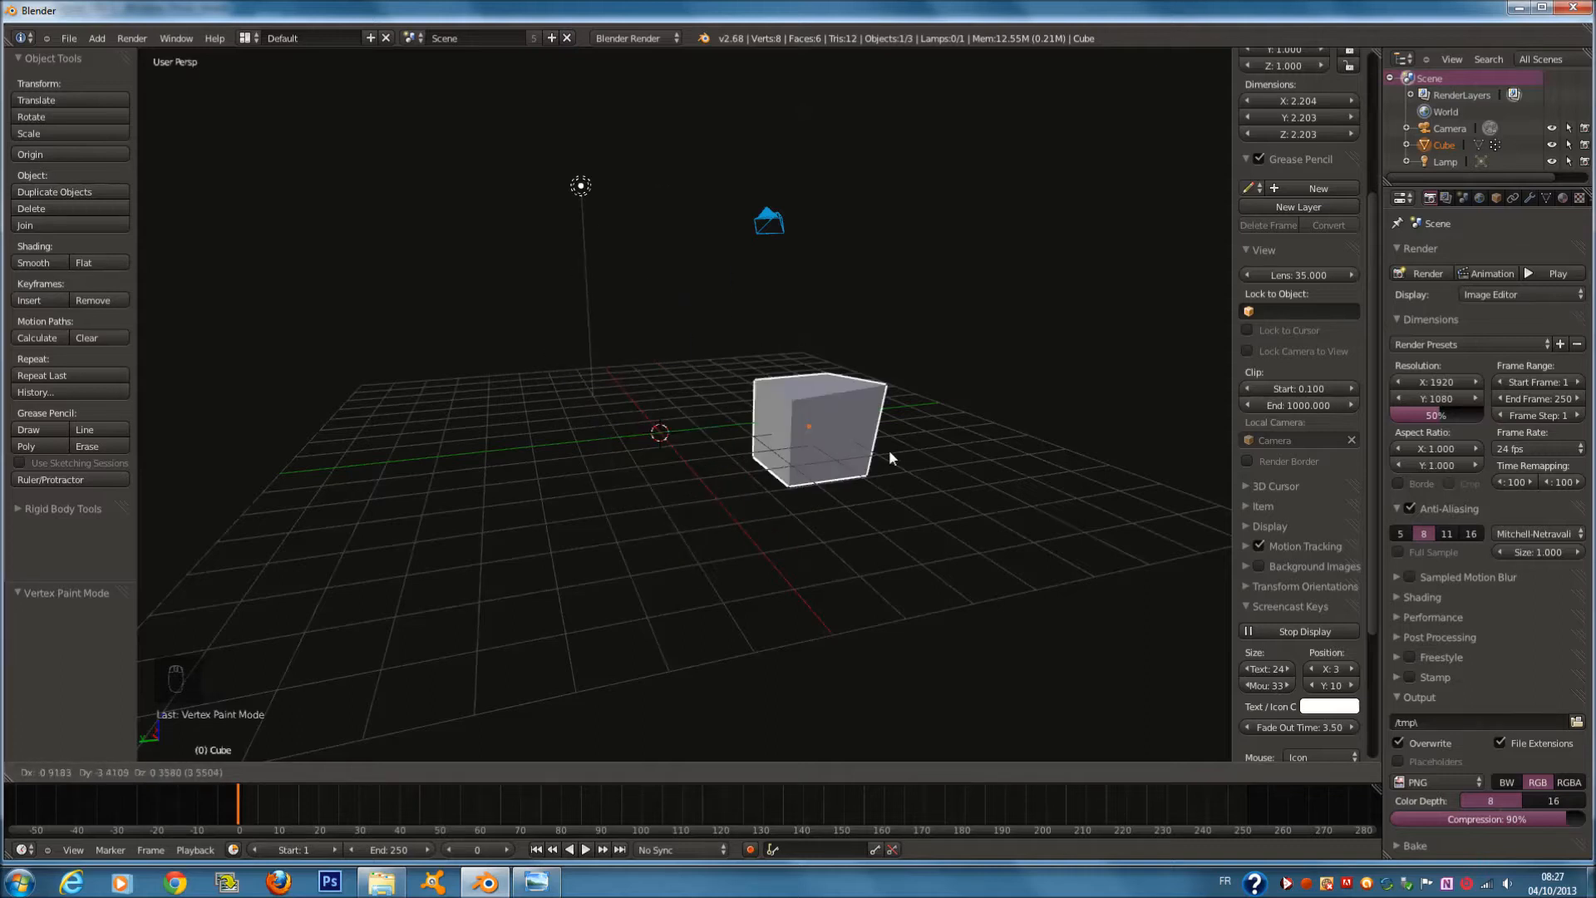
right_click(761, 340)
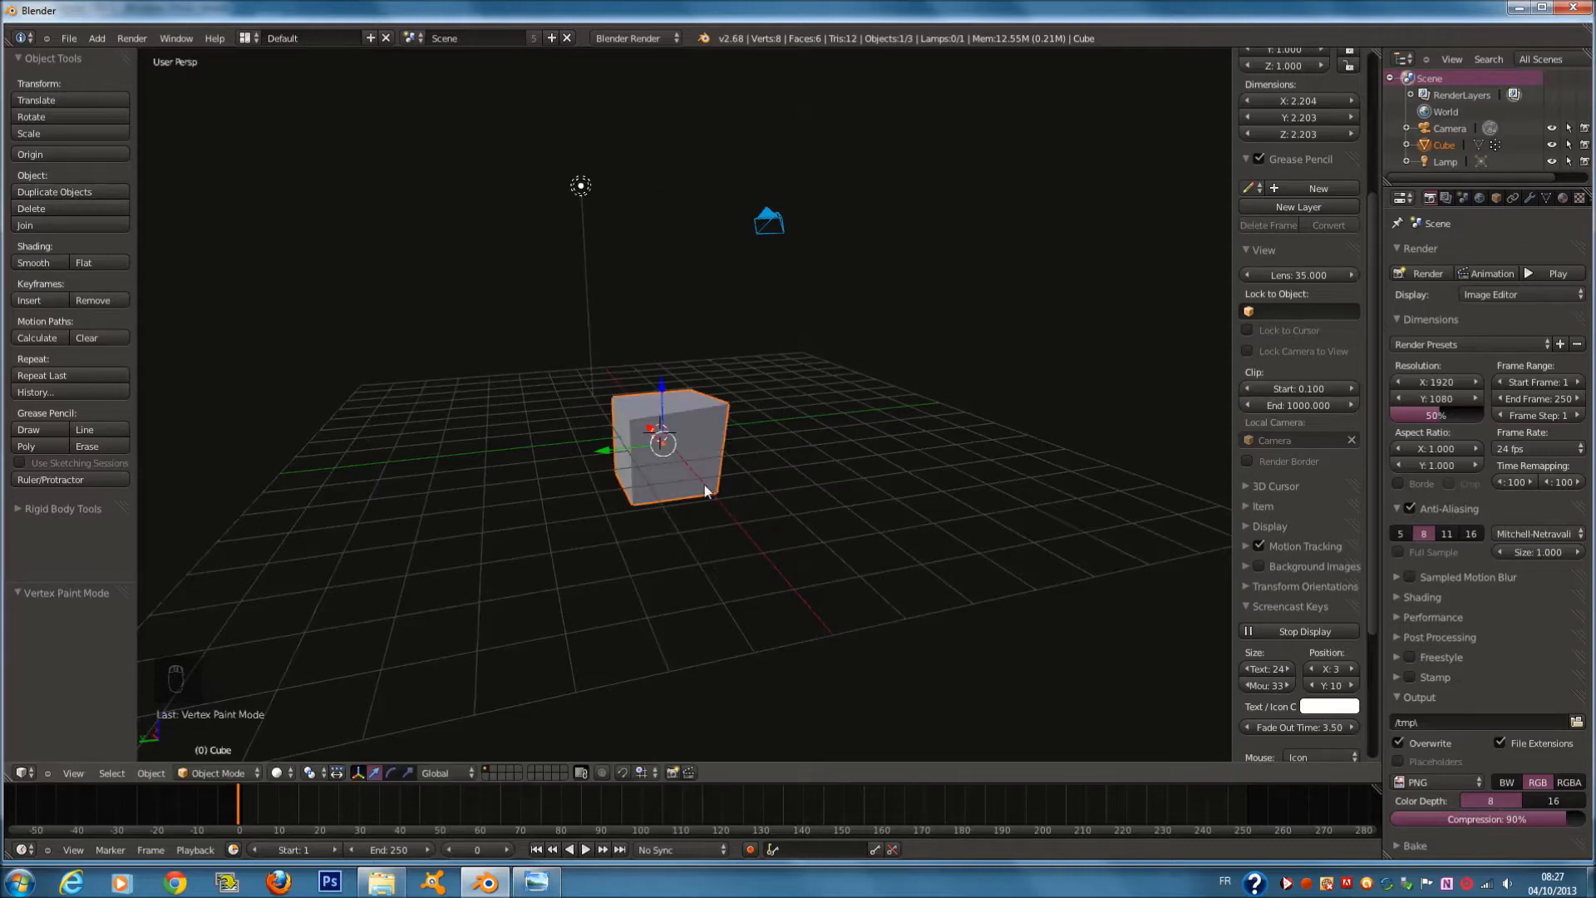
Try moving one of the cube's upper corner vertices in Edit Mode, and return to Object Mode
click(208, 774)
click(212, 738)
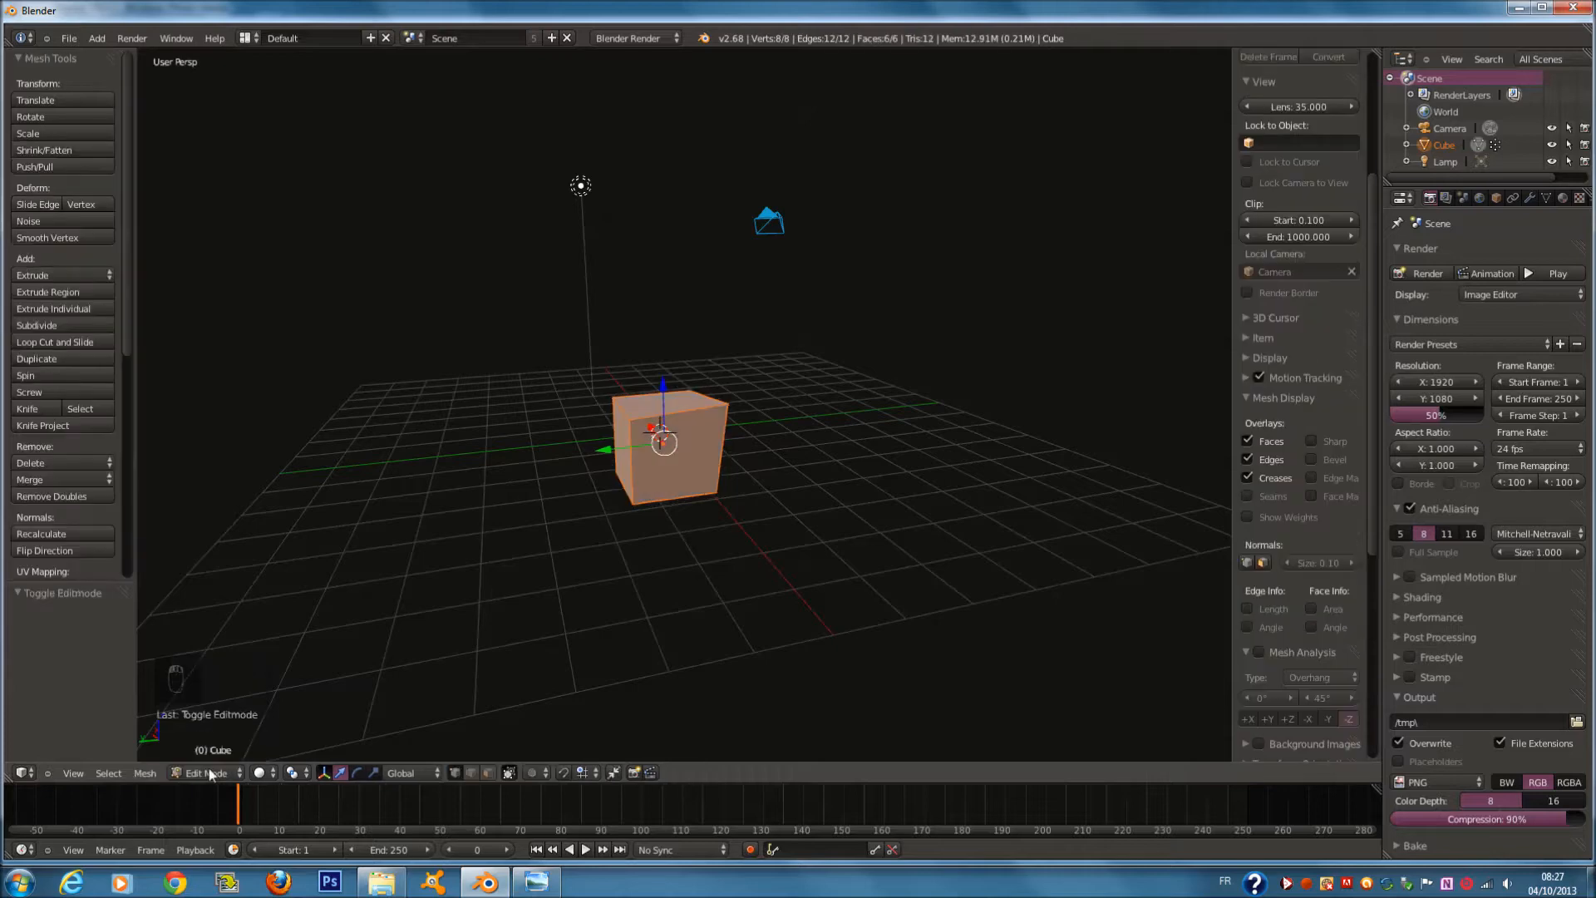
scroll(755, 364, up, 1)
right_click(755, 364)
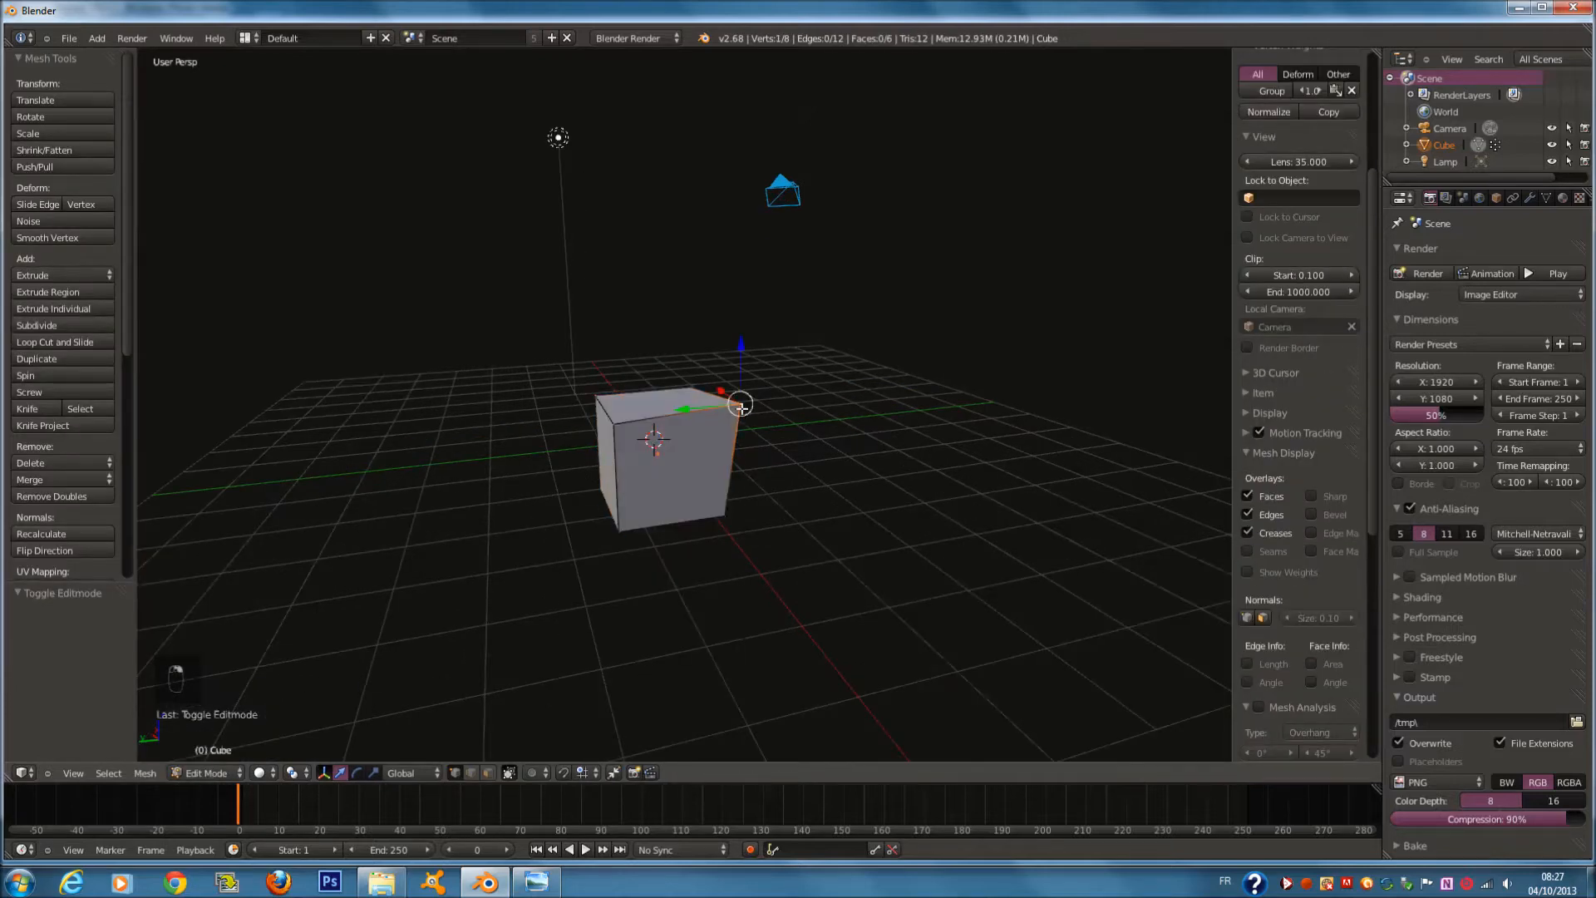
scroll(755, 364, down, 3)
key(g)
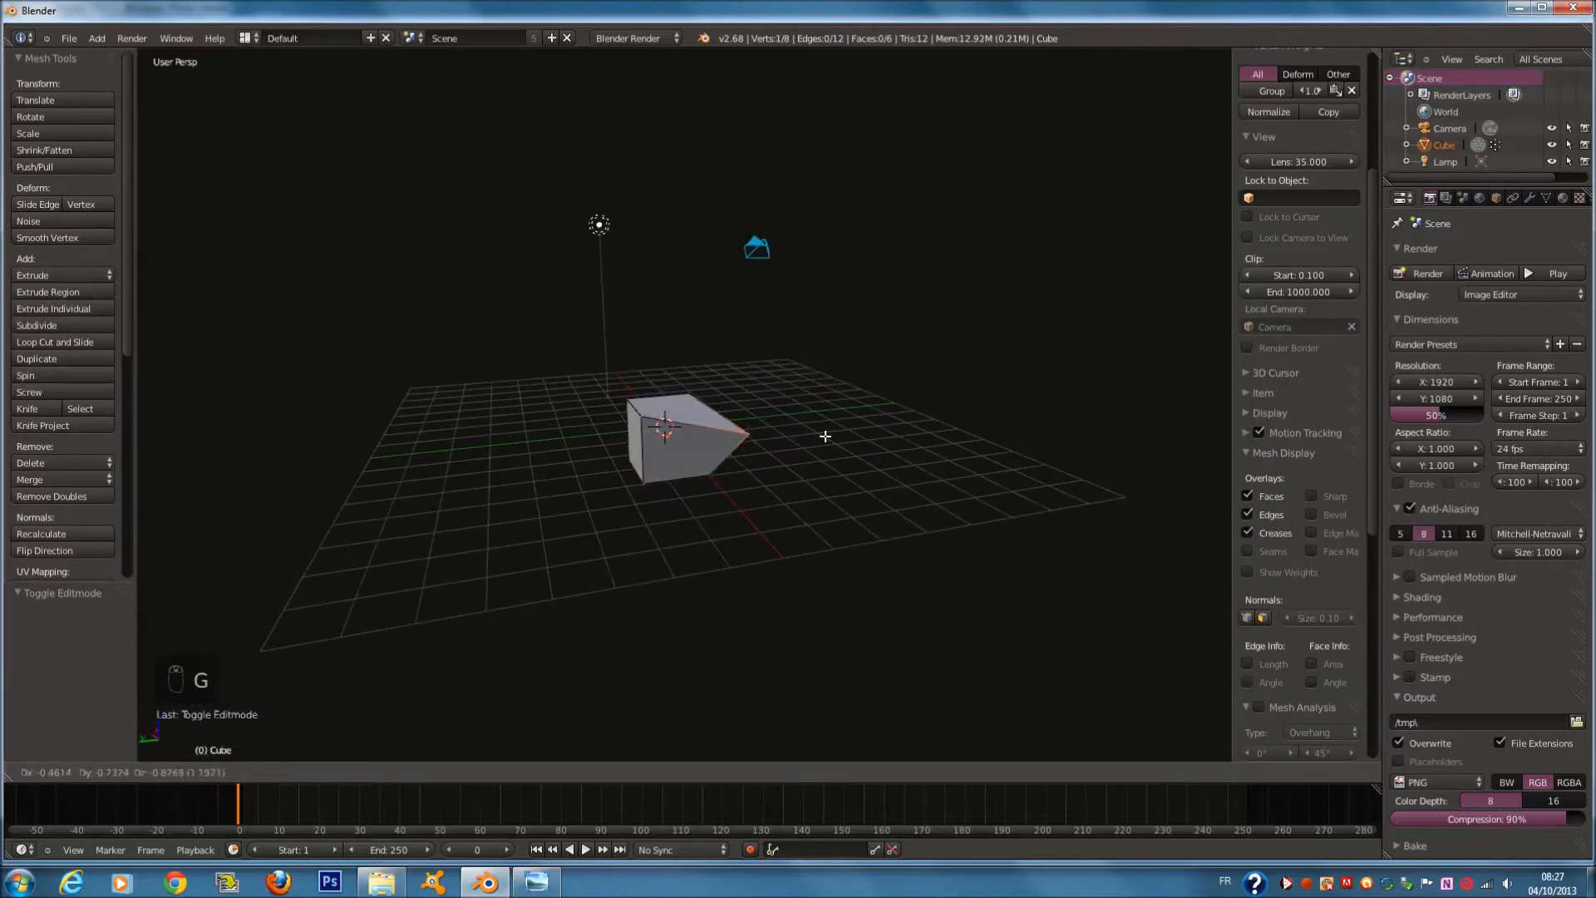
right_click(748, 456)
scroll(747, 457, up, 2)
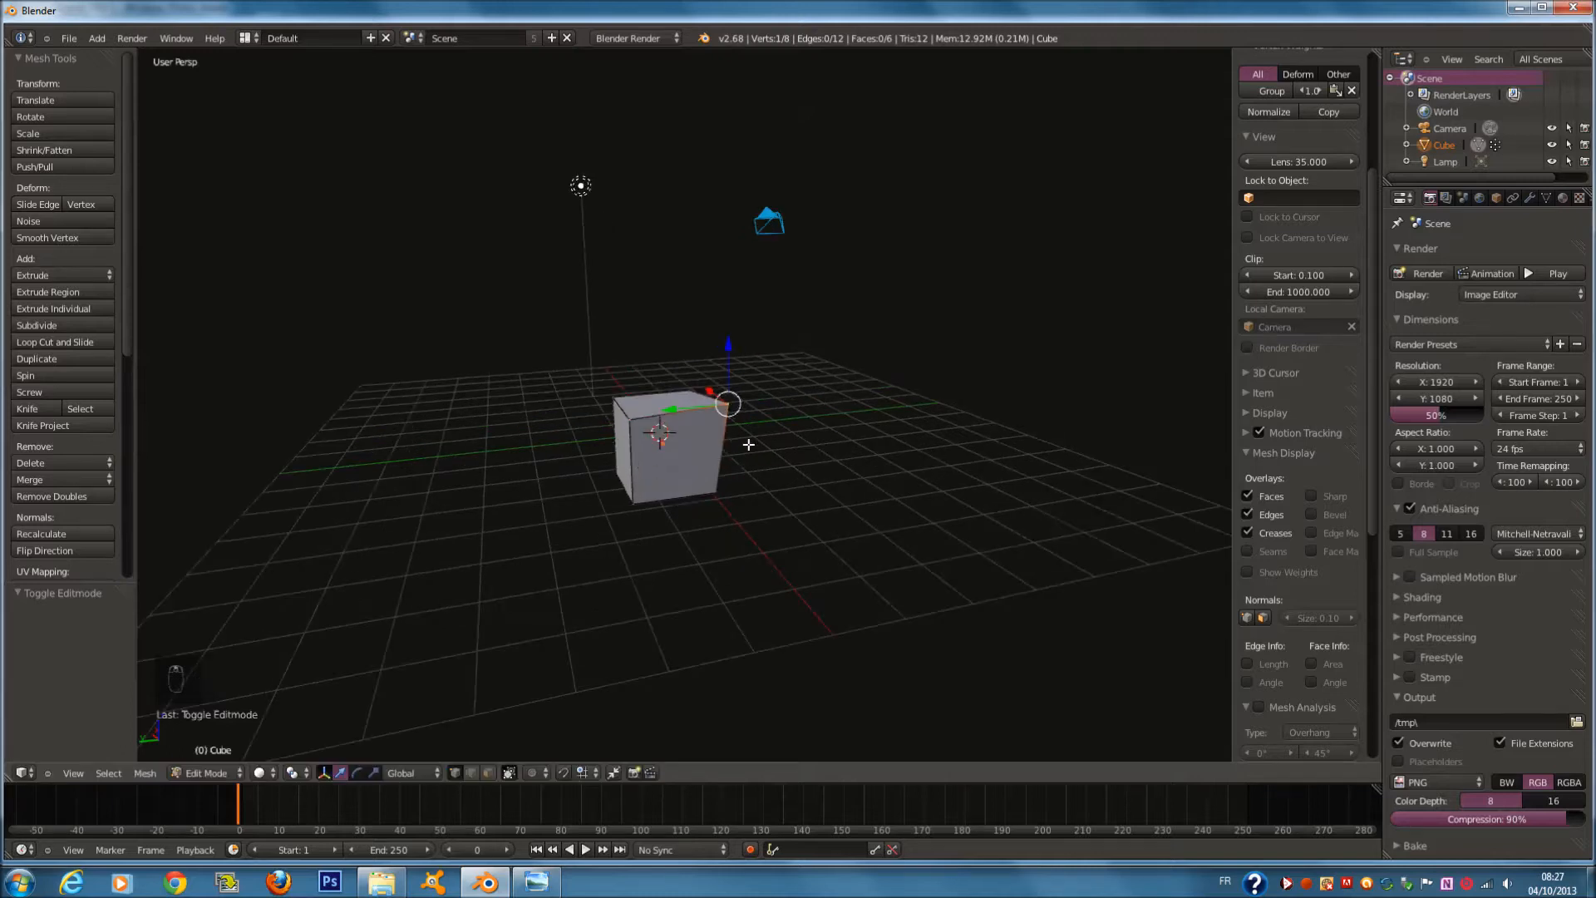
scroll(787, 441, down, 1)
key(Tab)
Switch to the keyboard layout image in Windows Photo Viewer to check the shortcuts, and return to Blender
key(alt+Tab)
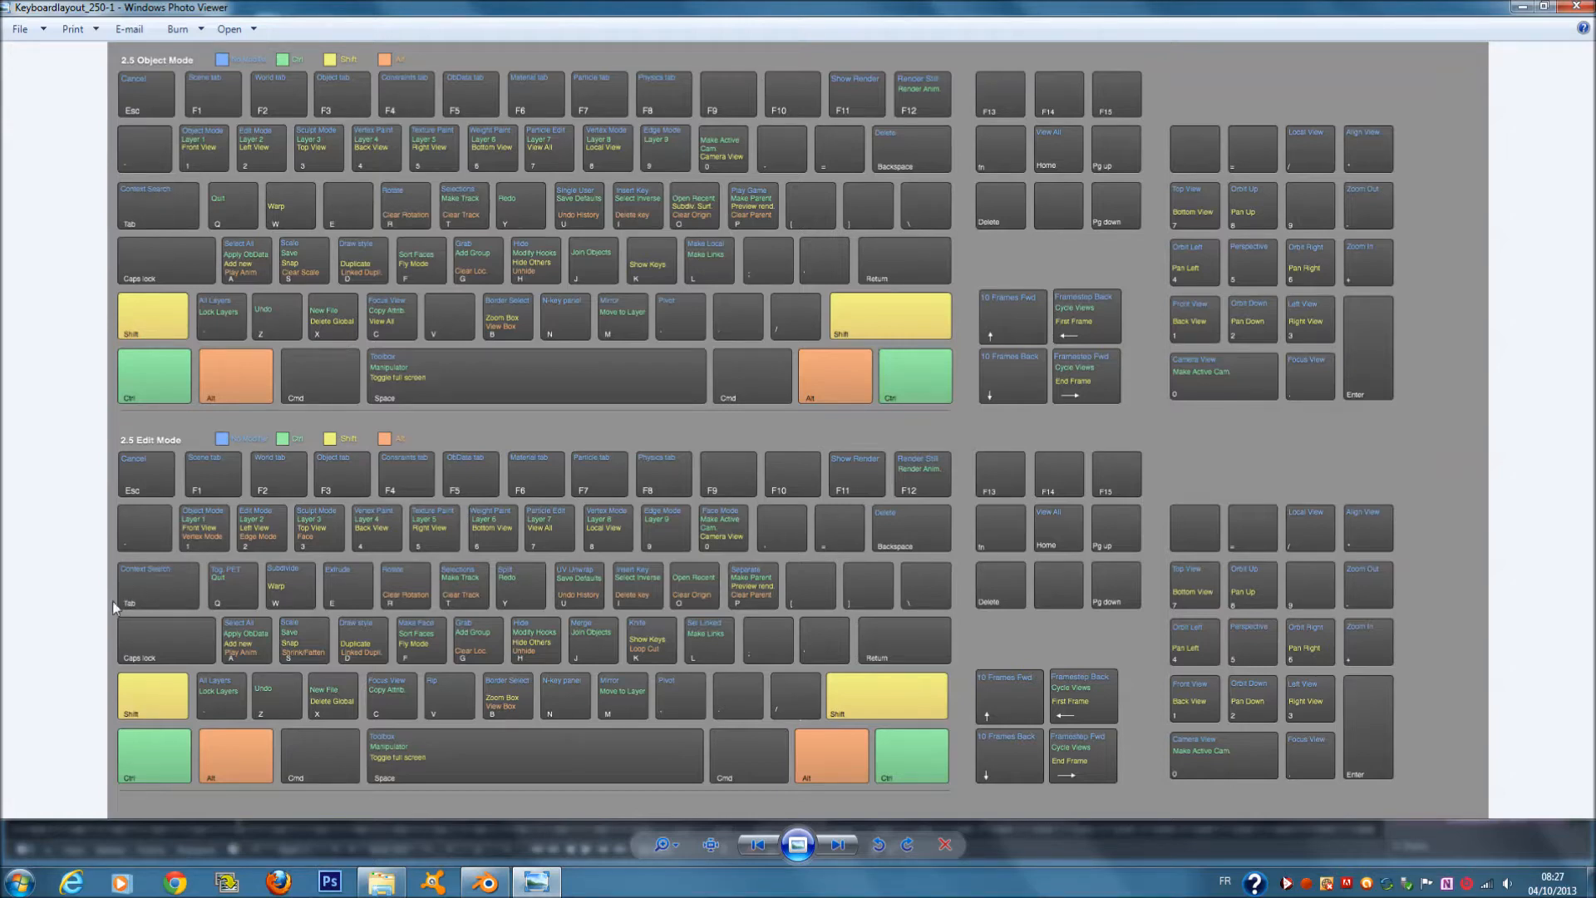
click(536, 882)
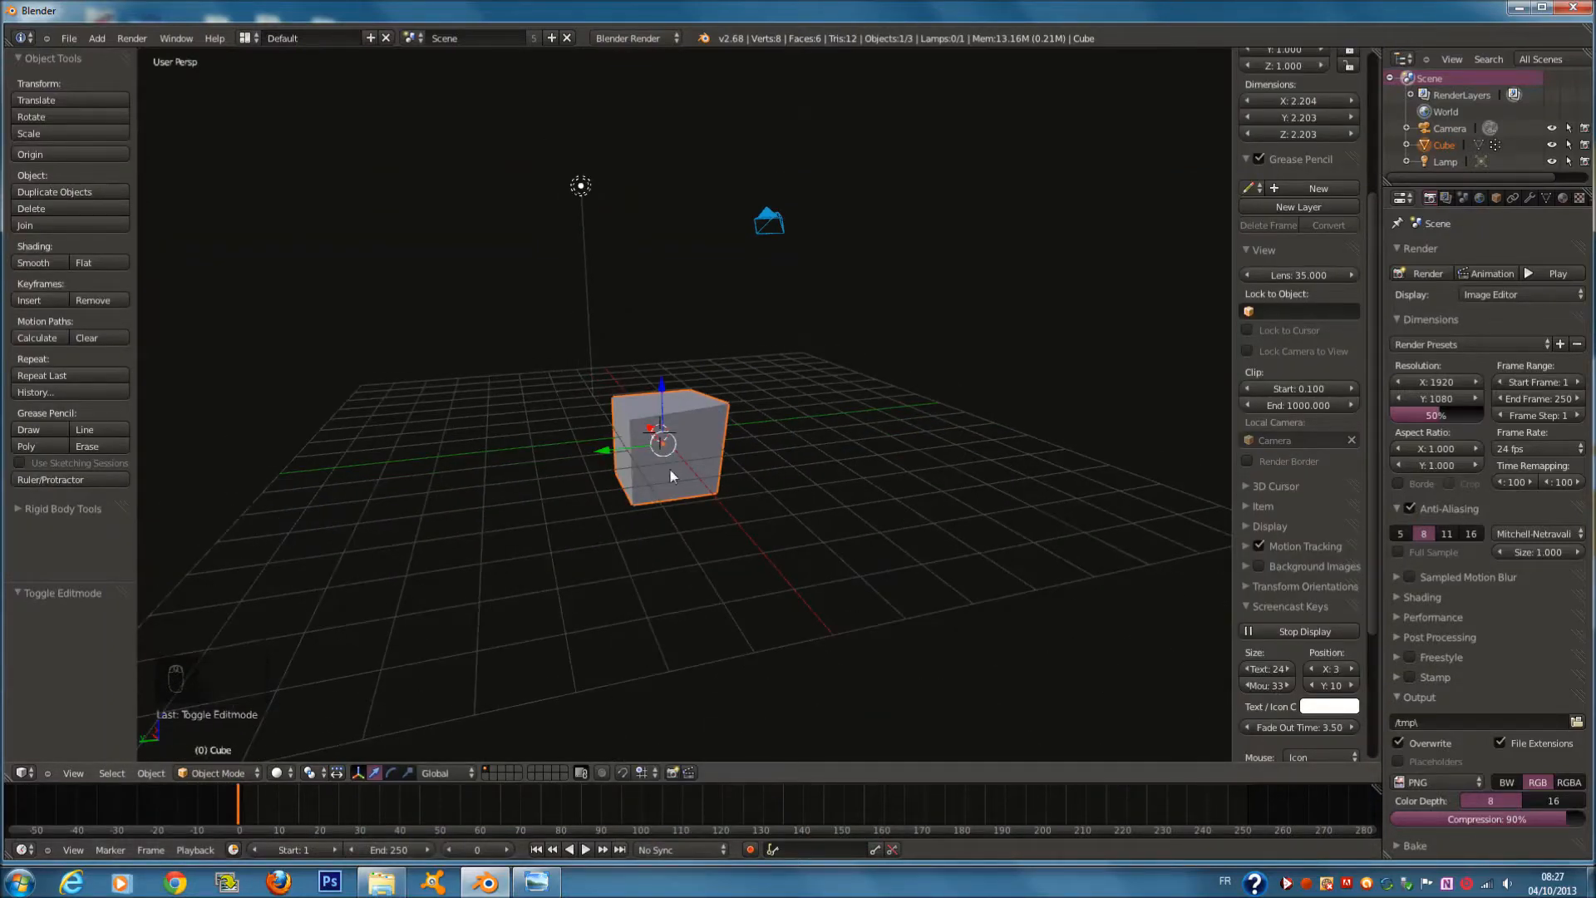
Try rotating the cube in the view plane and with free trackball rotation
middle_drag(738, 402, 652, 366)
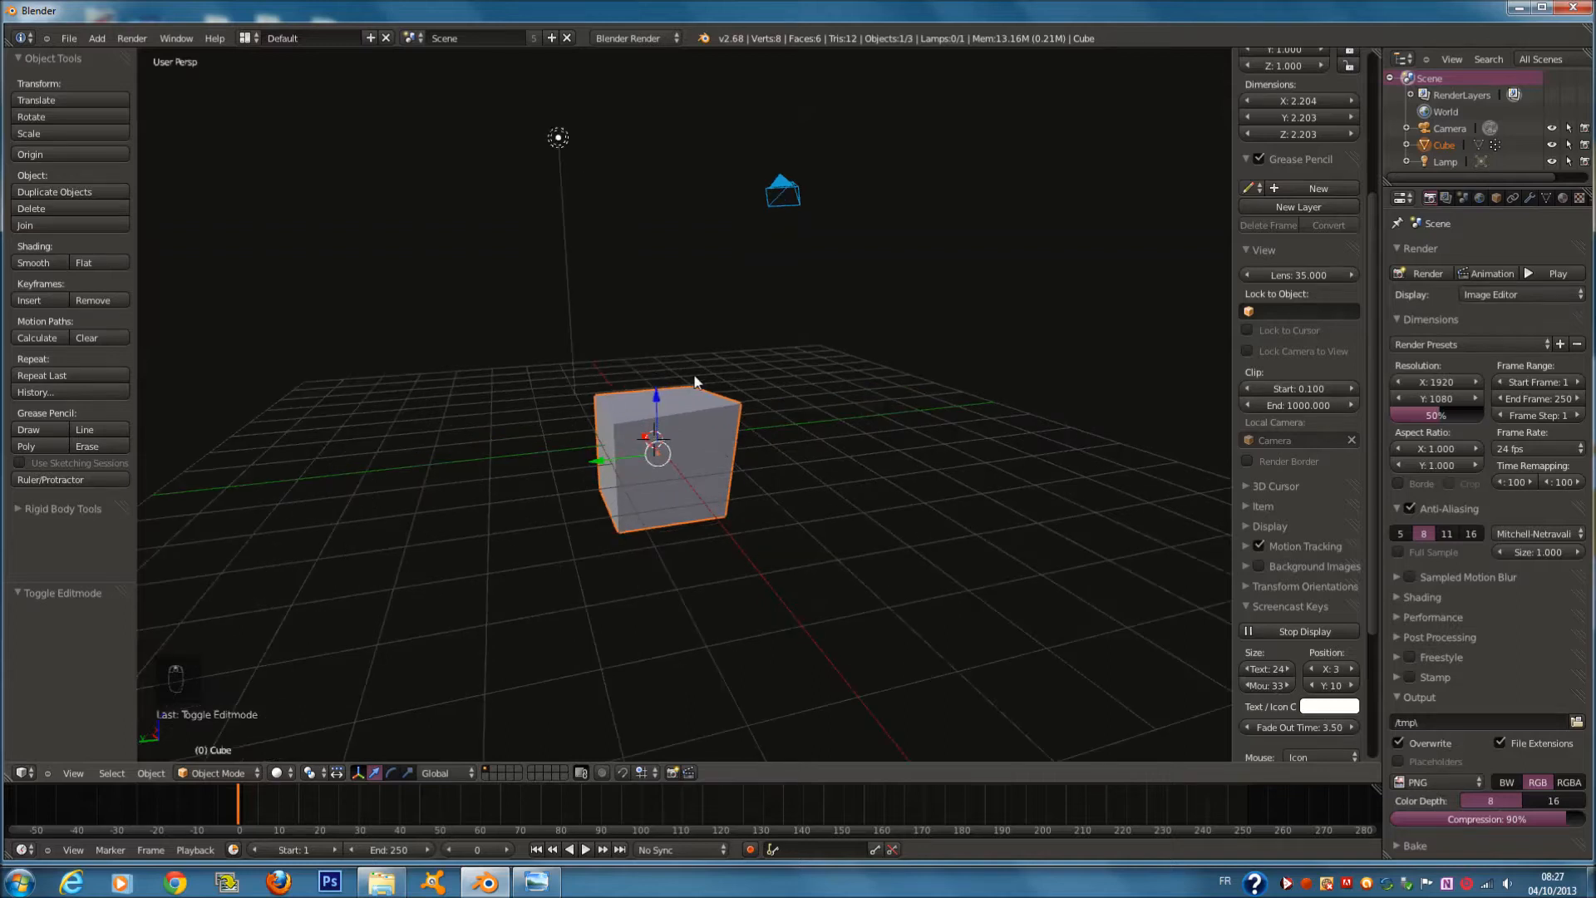
key(r)
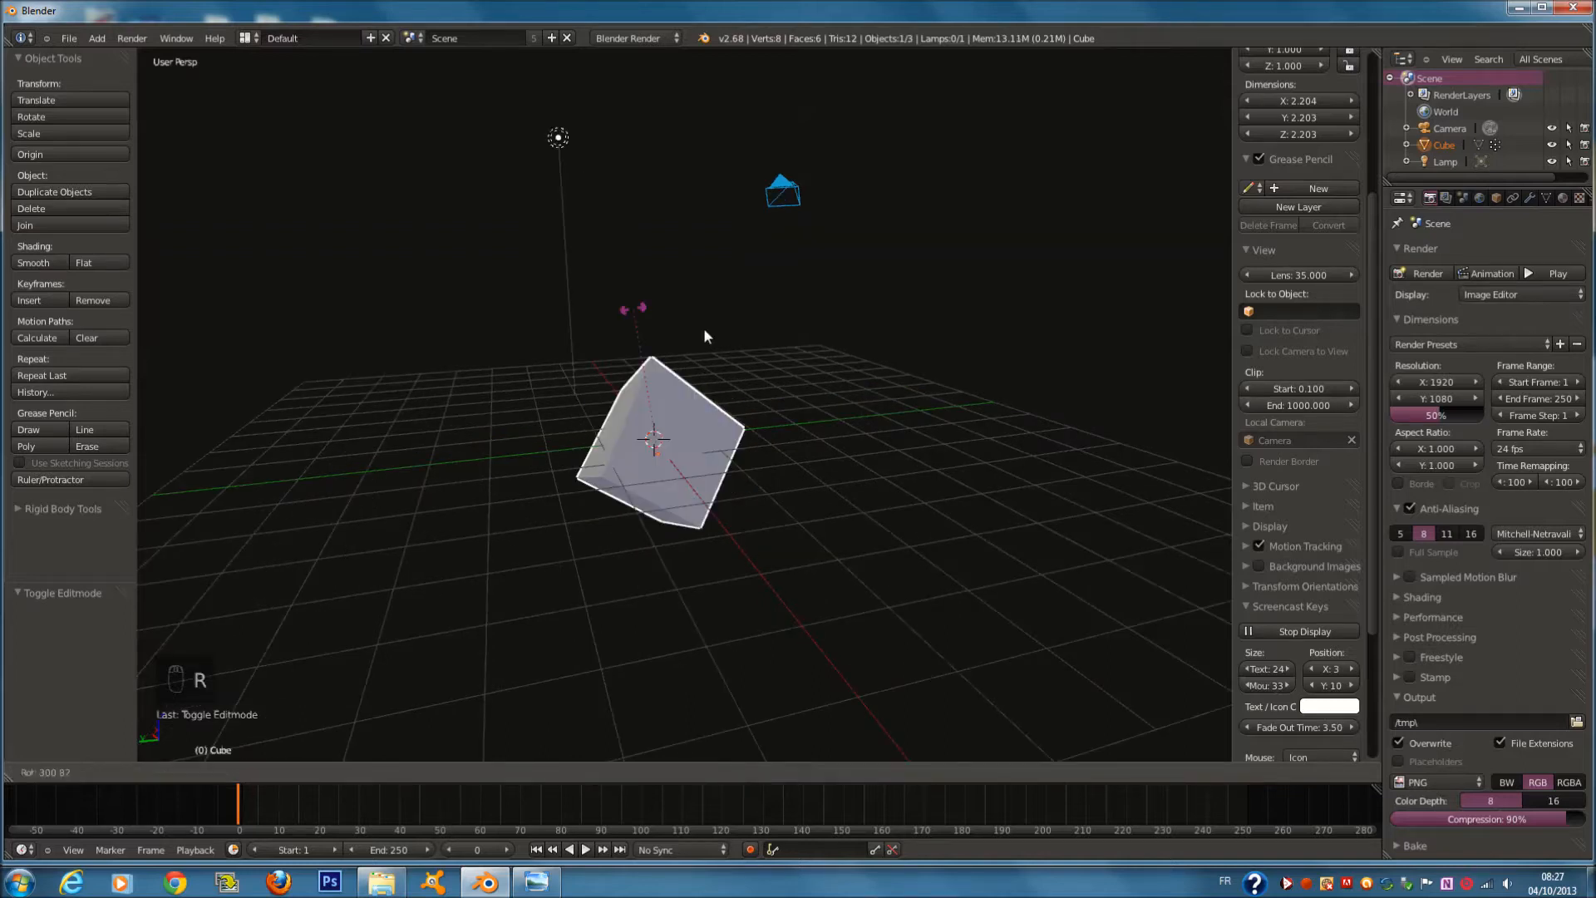
right_click(773, 442)
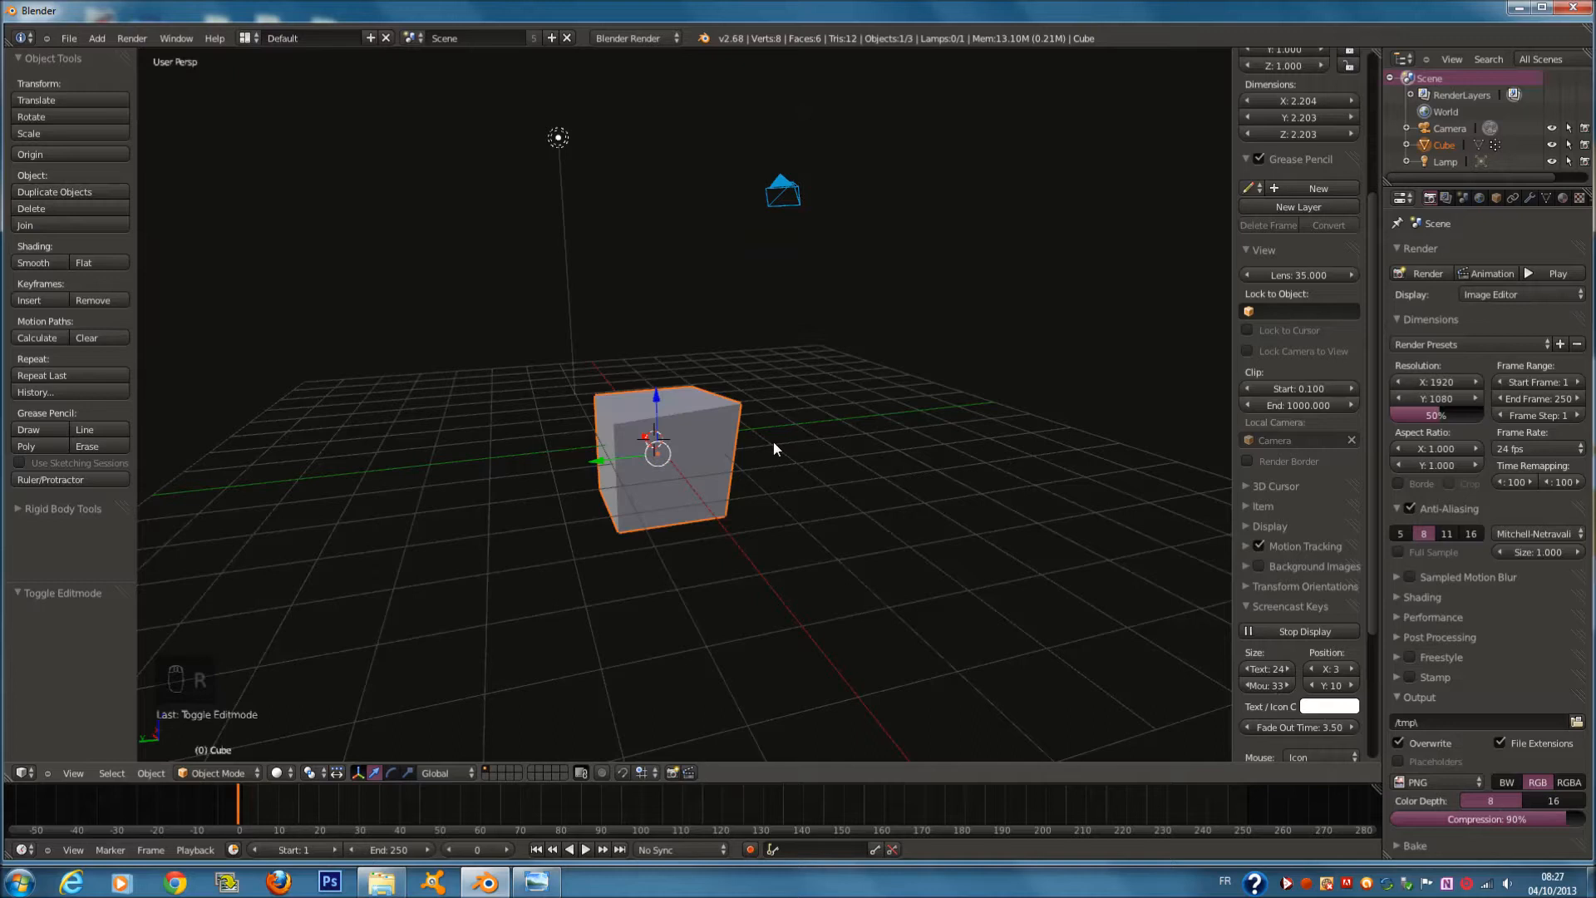
key(r)
key(r)
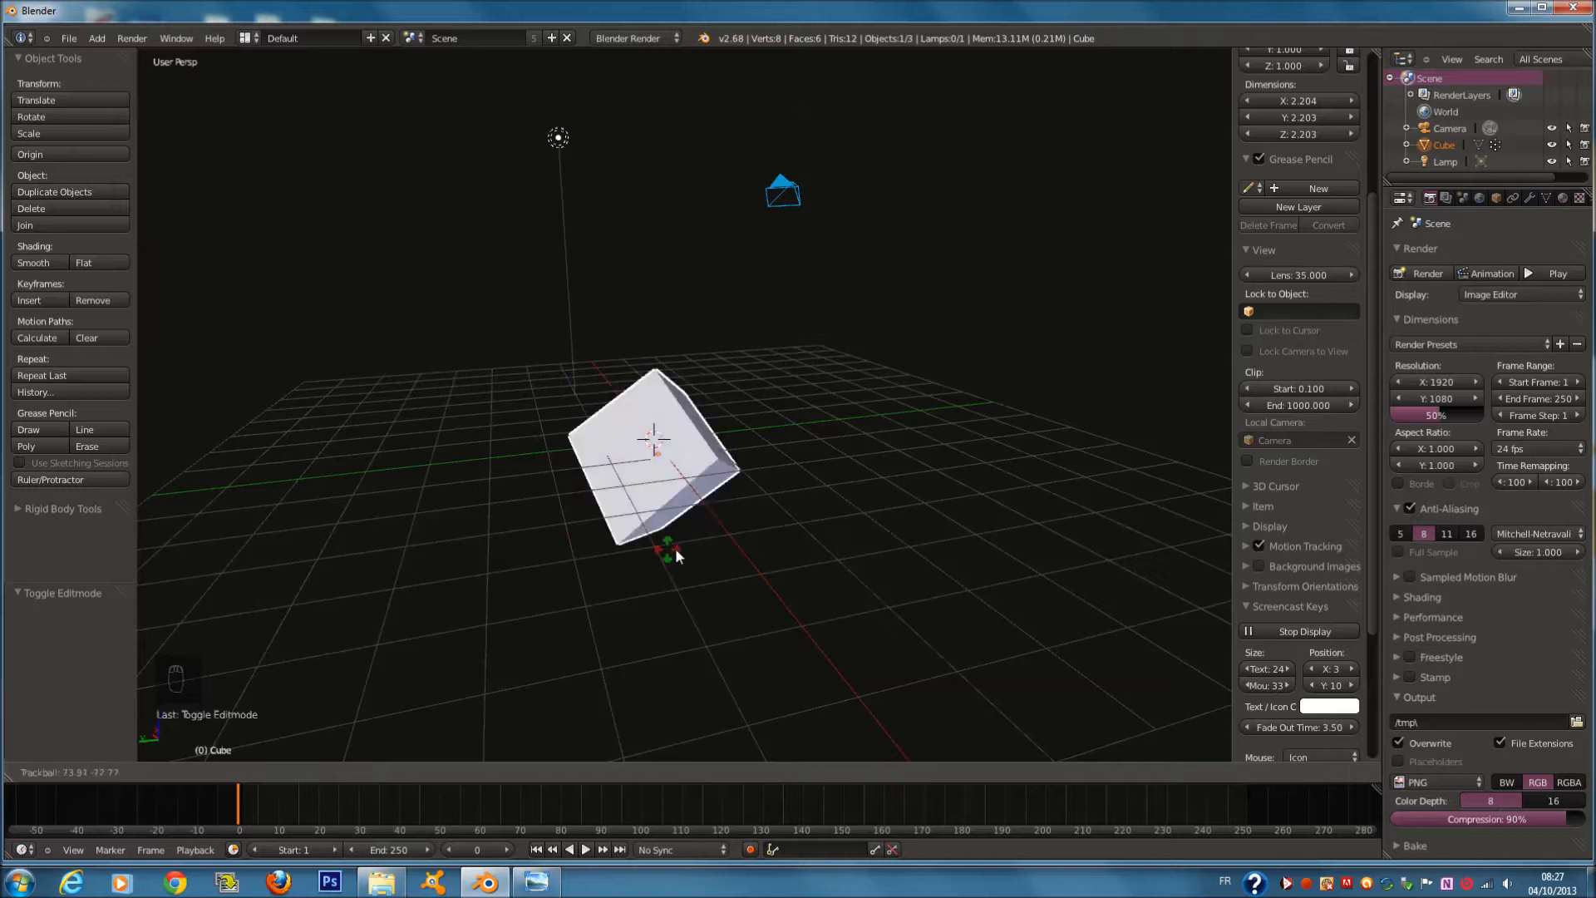
right_click(781, 451)
Try rotating the cube around the global Z, X and Y axes in turn
key(r)
key(z)
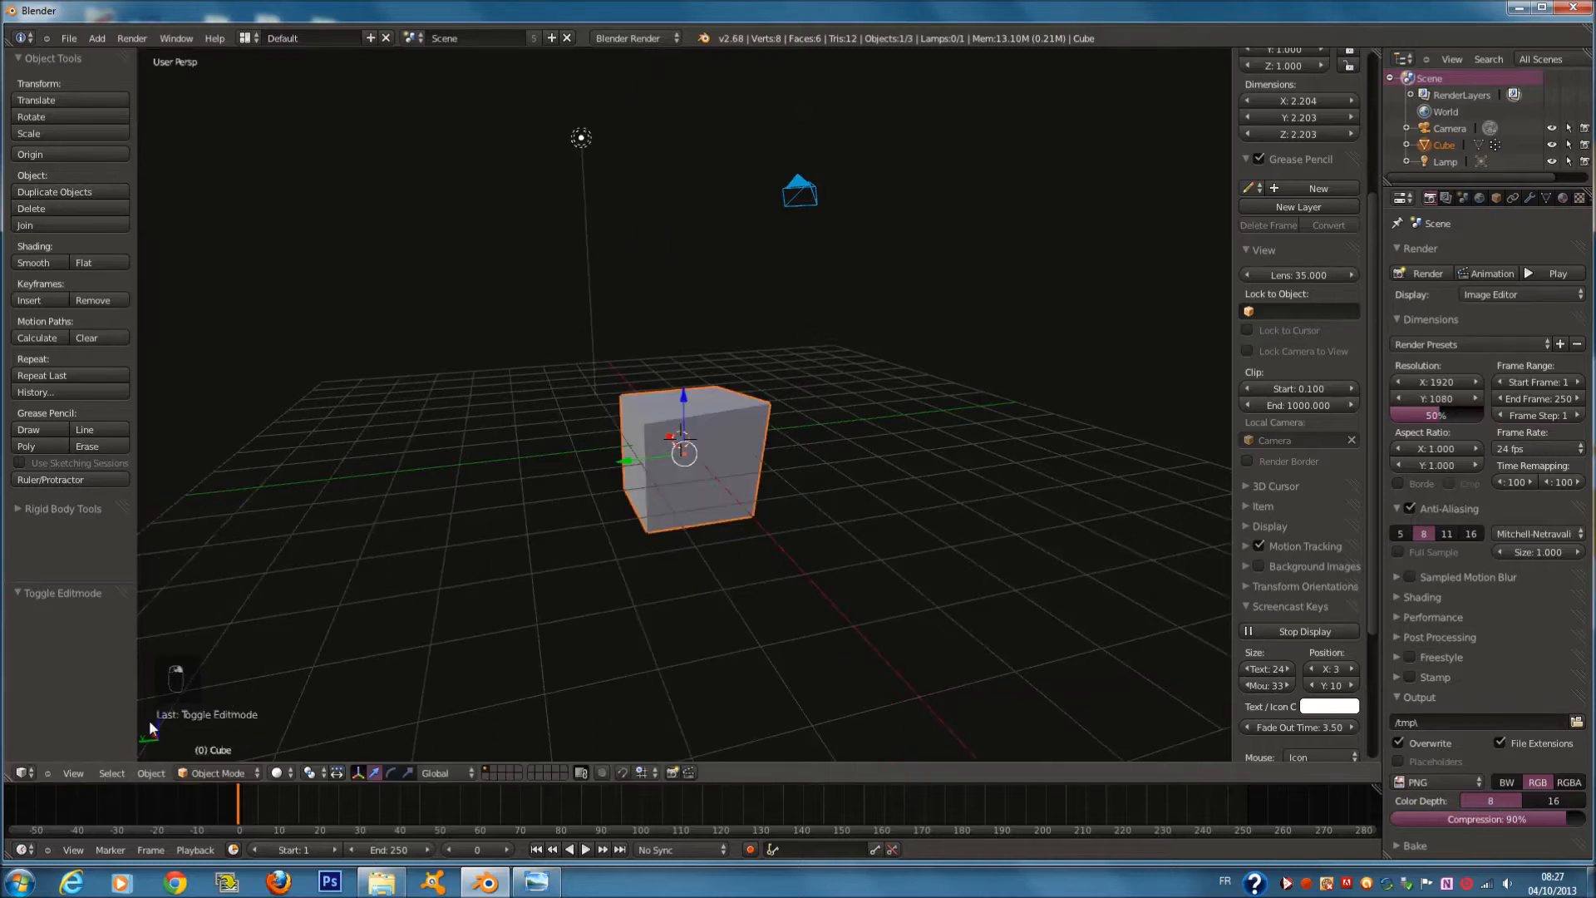
key(r)
key(z)
right_click(574, 404)
key(r)
key(x)
right_click(748, 457)
key(r)
key(y)
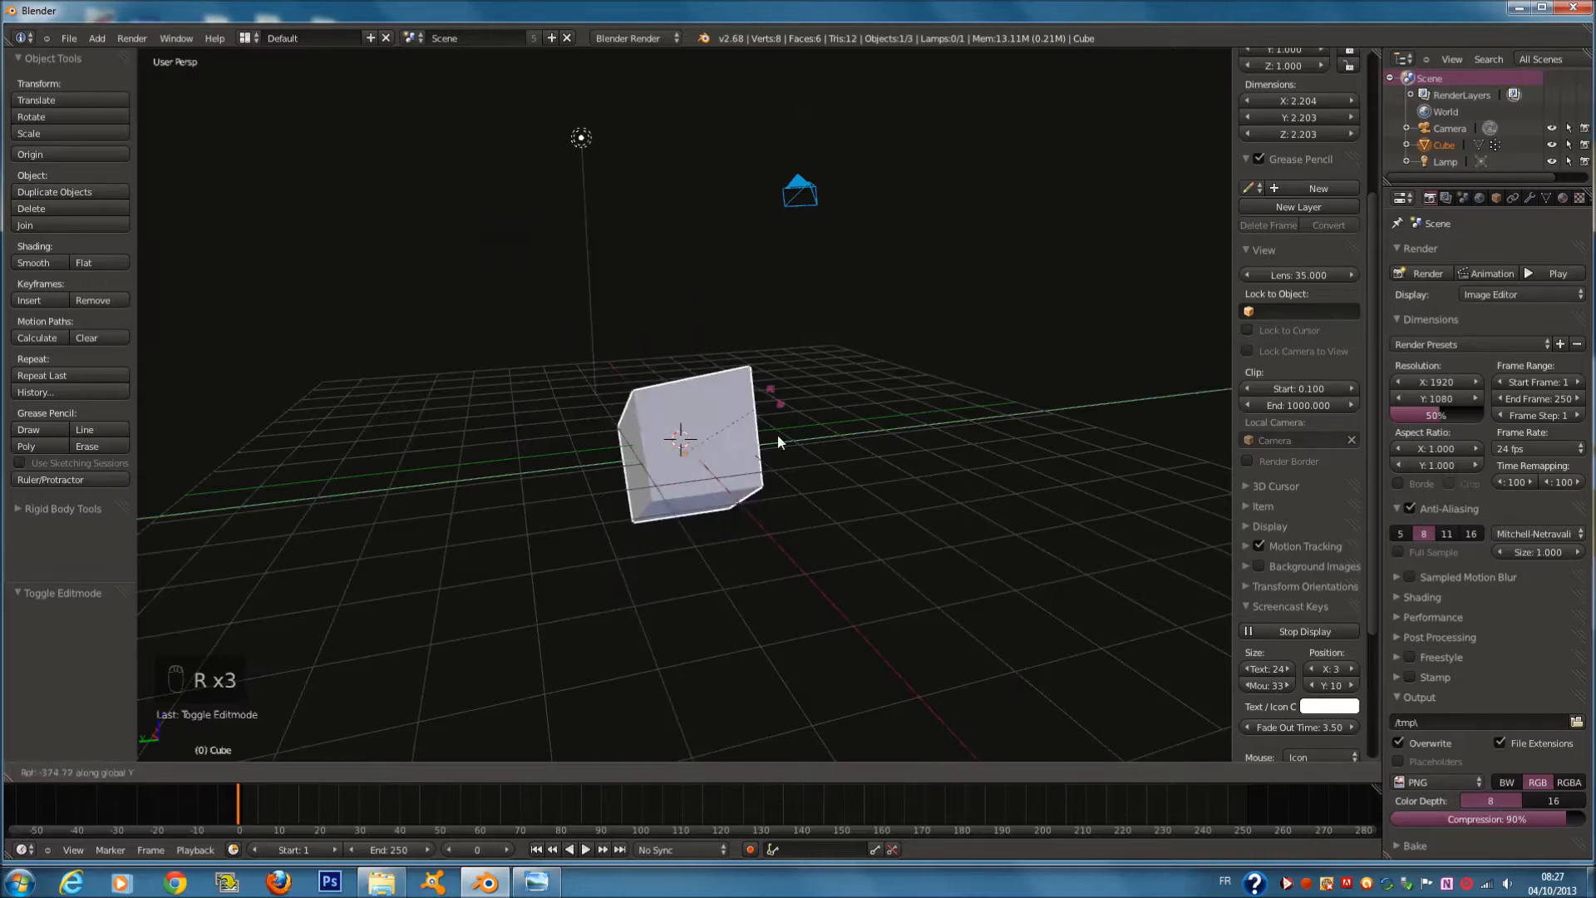
right_click(747, 499)
Try moving the cube along the global X, Y and Z axes in turn
middle_drag(749, 445, 850, 450)
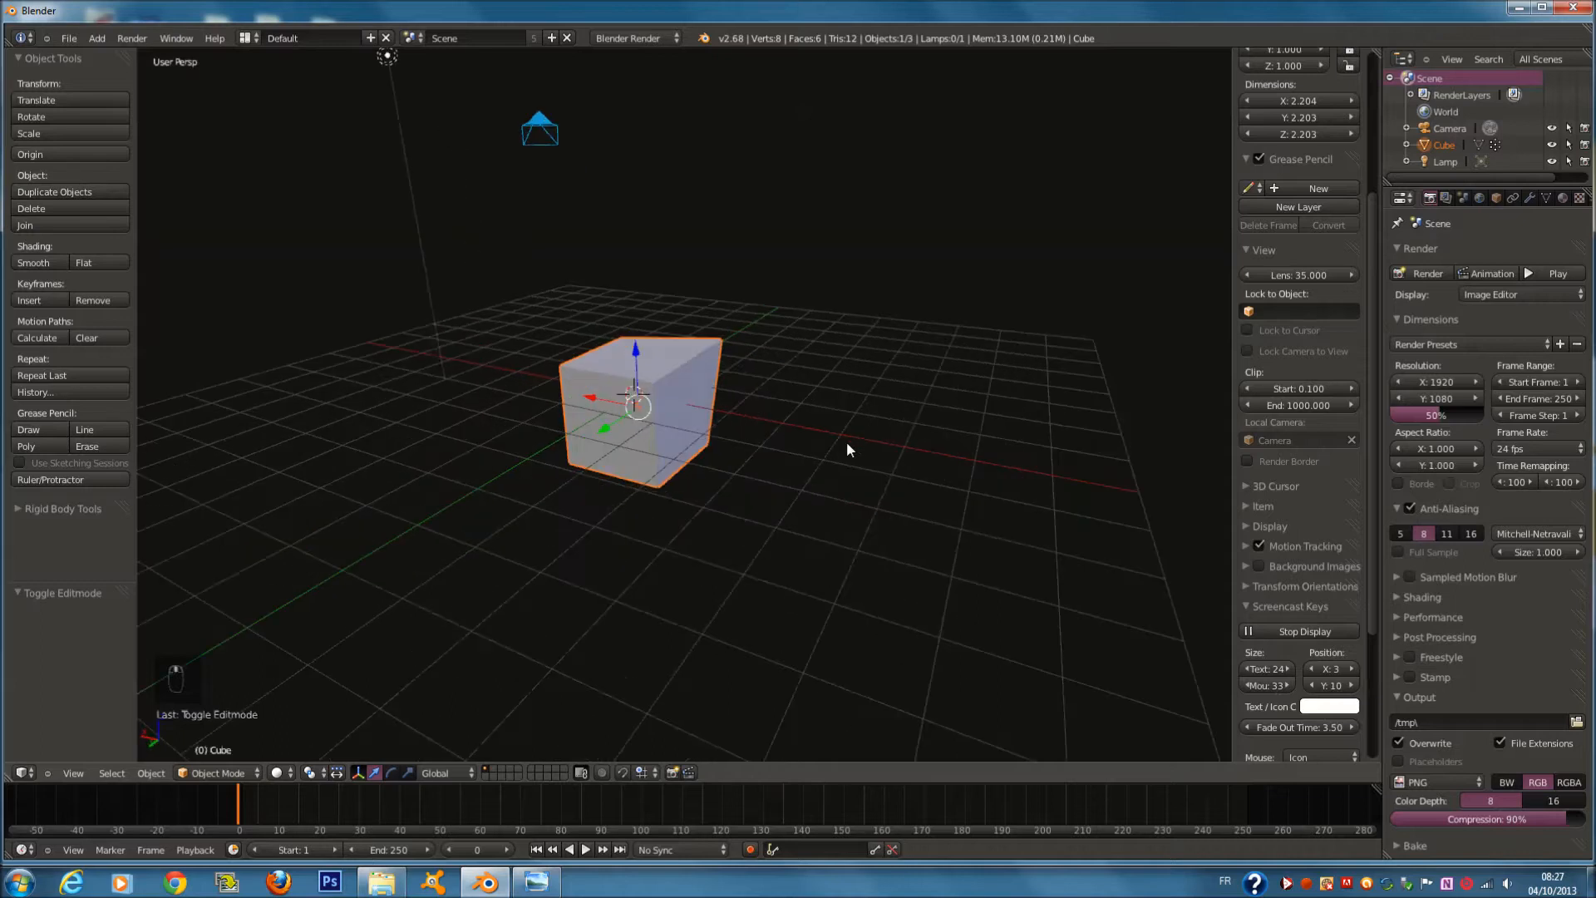
key(g)
key(x)
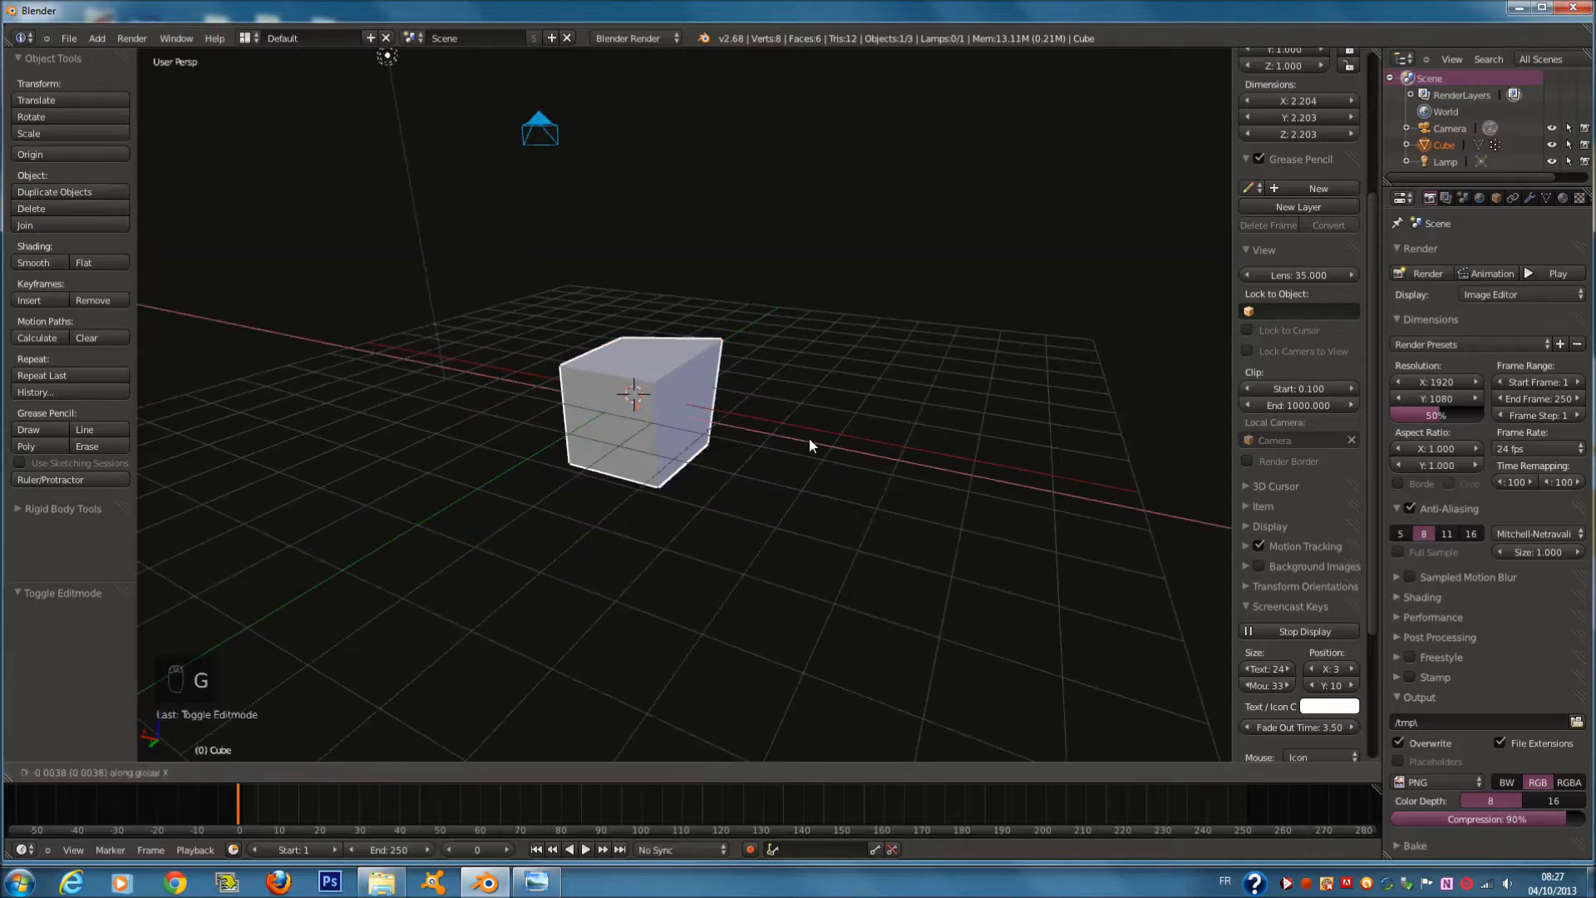
key(y)
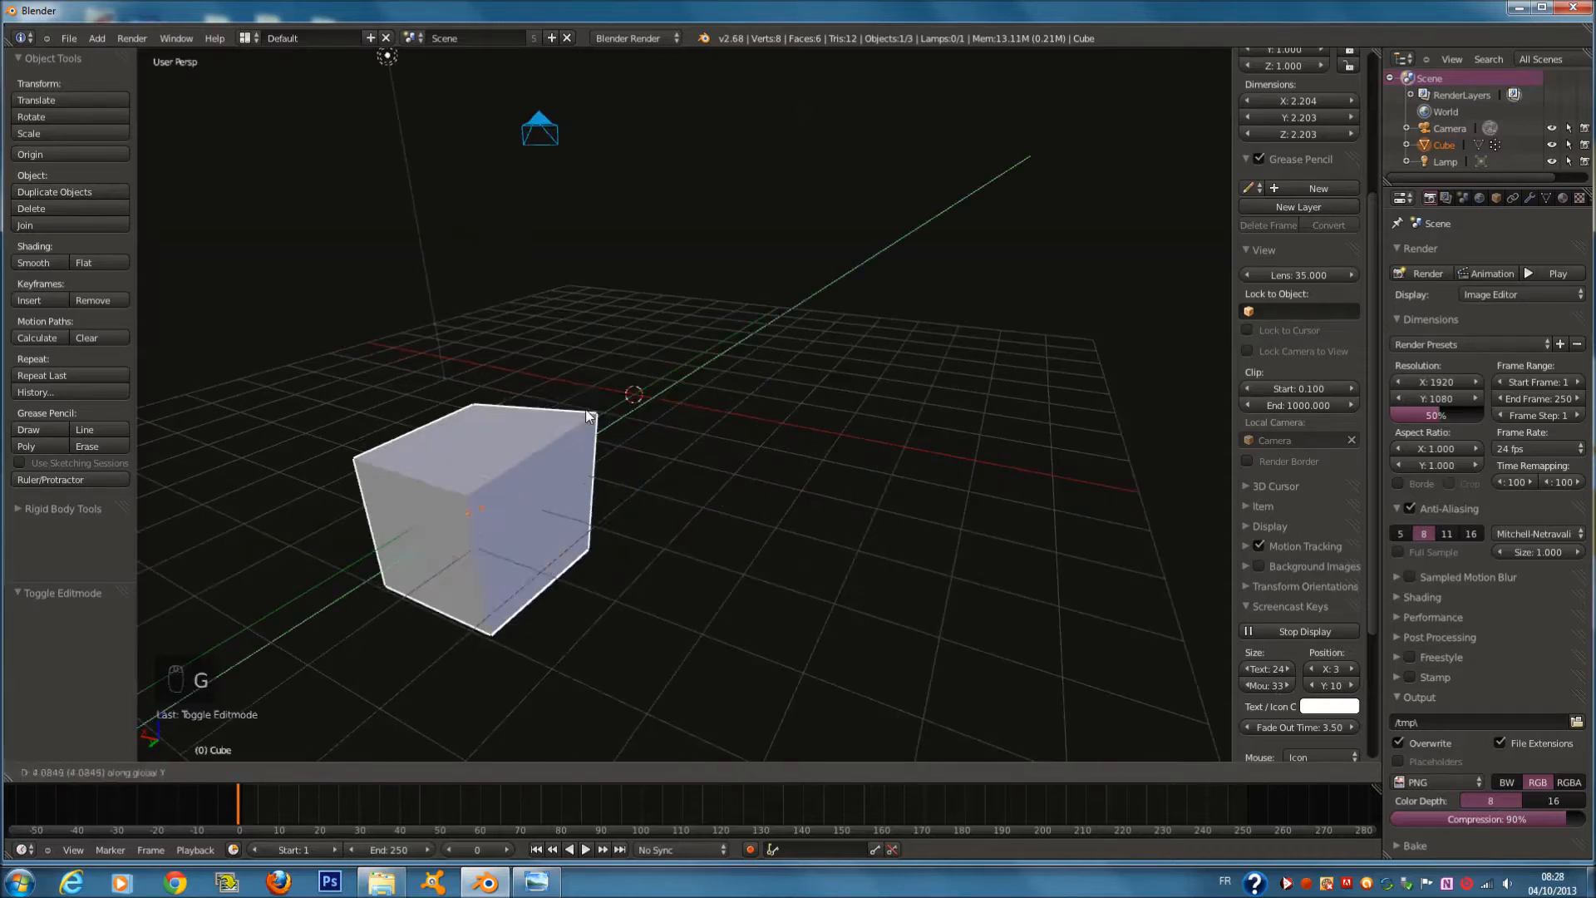
key(z)
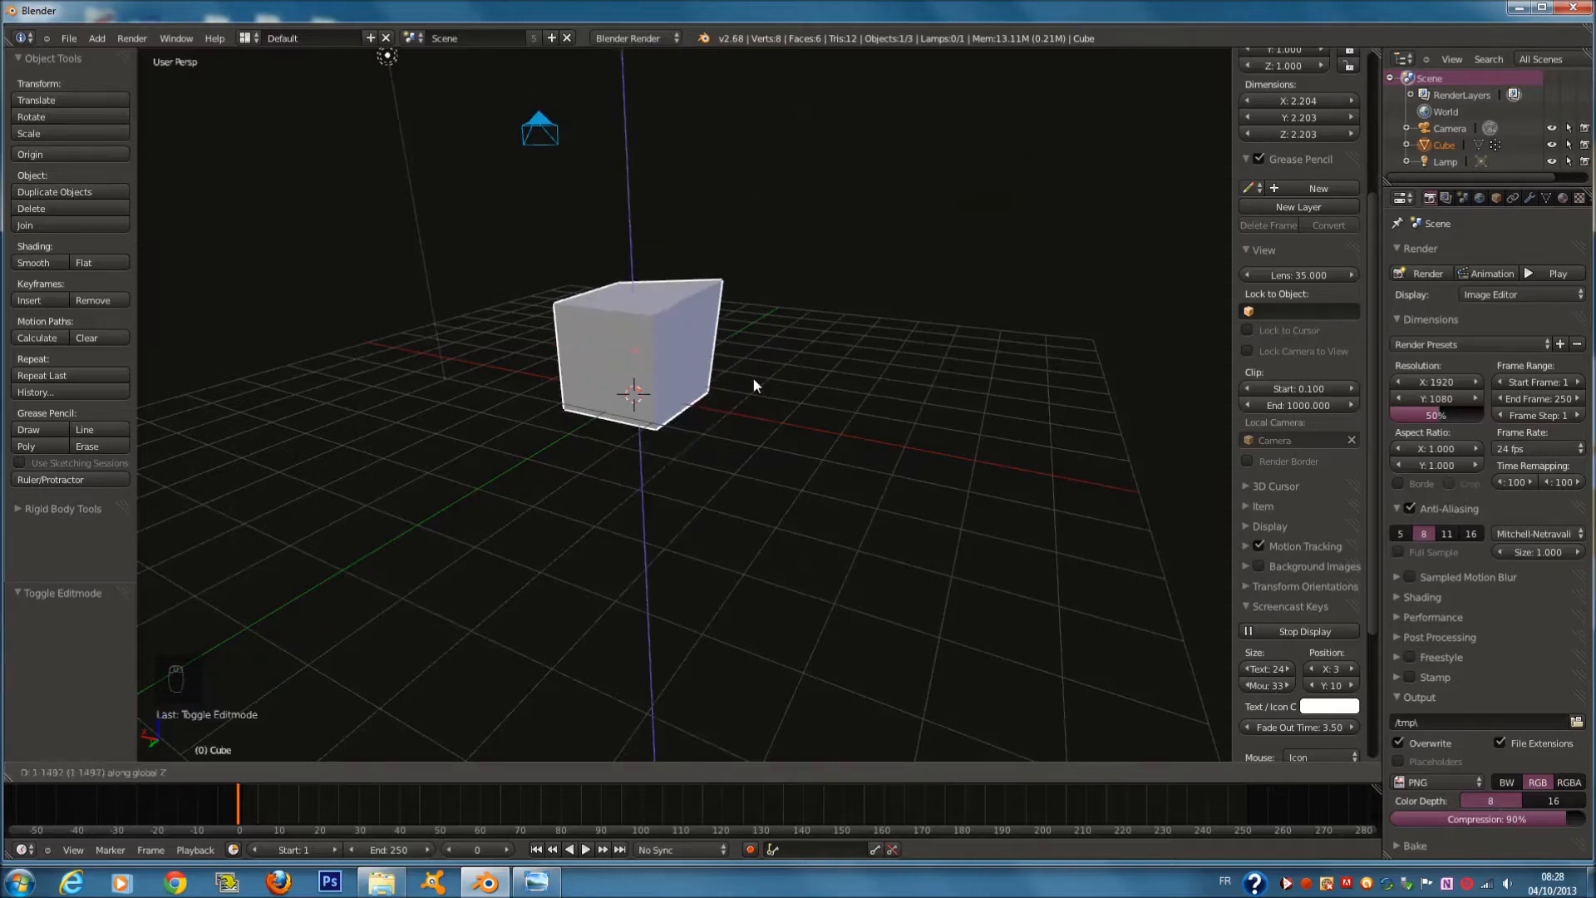
right_click(806, 365)
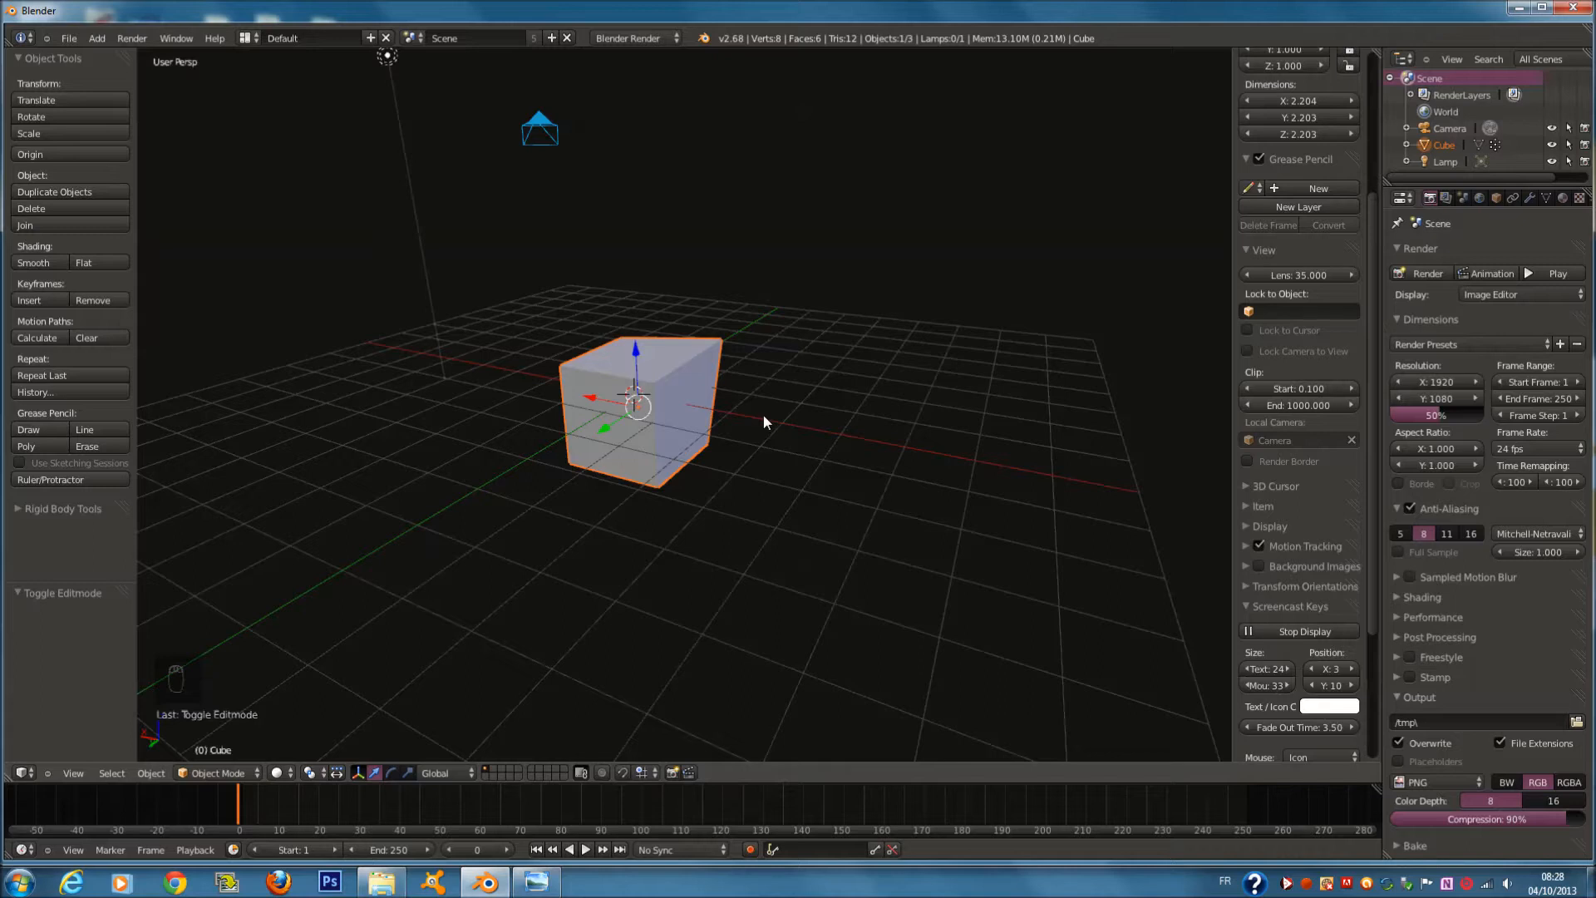
Try scaling the cube uniformly on all axes
click(71, 135)
right_click(138, 176)
key(s)
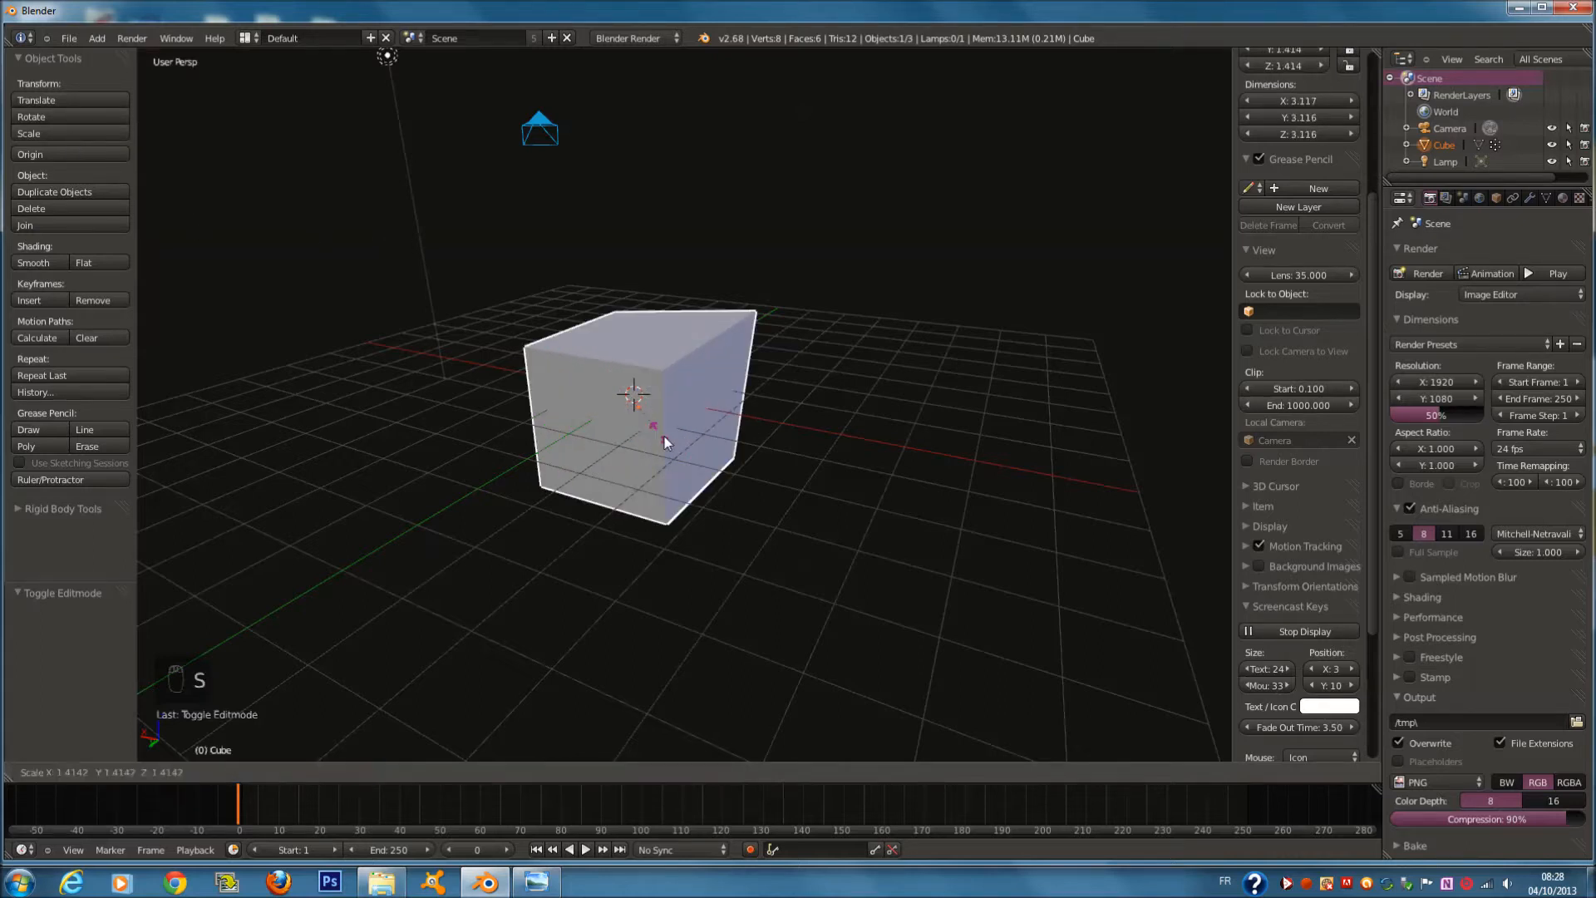
right_click(654, 407)
Try scaling the cube along the X, Y and Z axes separately, and once more without an axis constraint
key(s)
key(x)
right_click(662, 412)
key(s)
key(y)
right_click(766, 469)
key(s)
key(z)
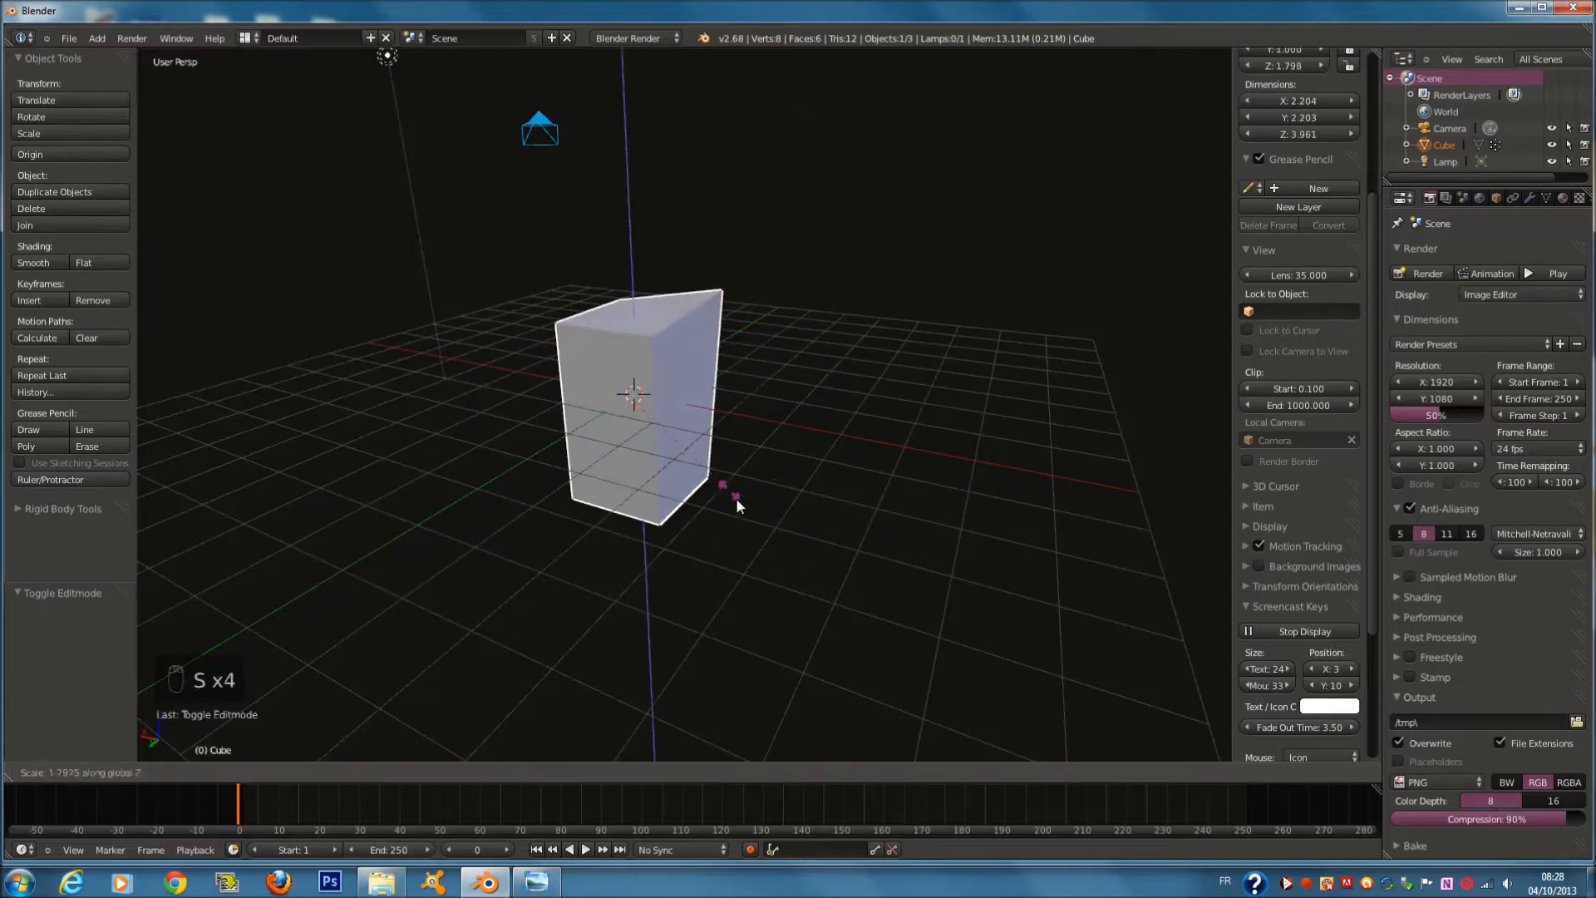
right_click(780, 456)
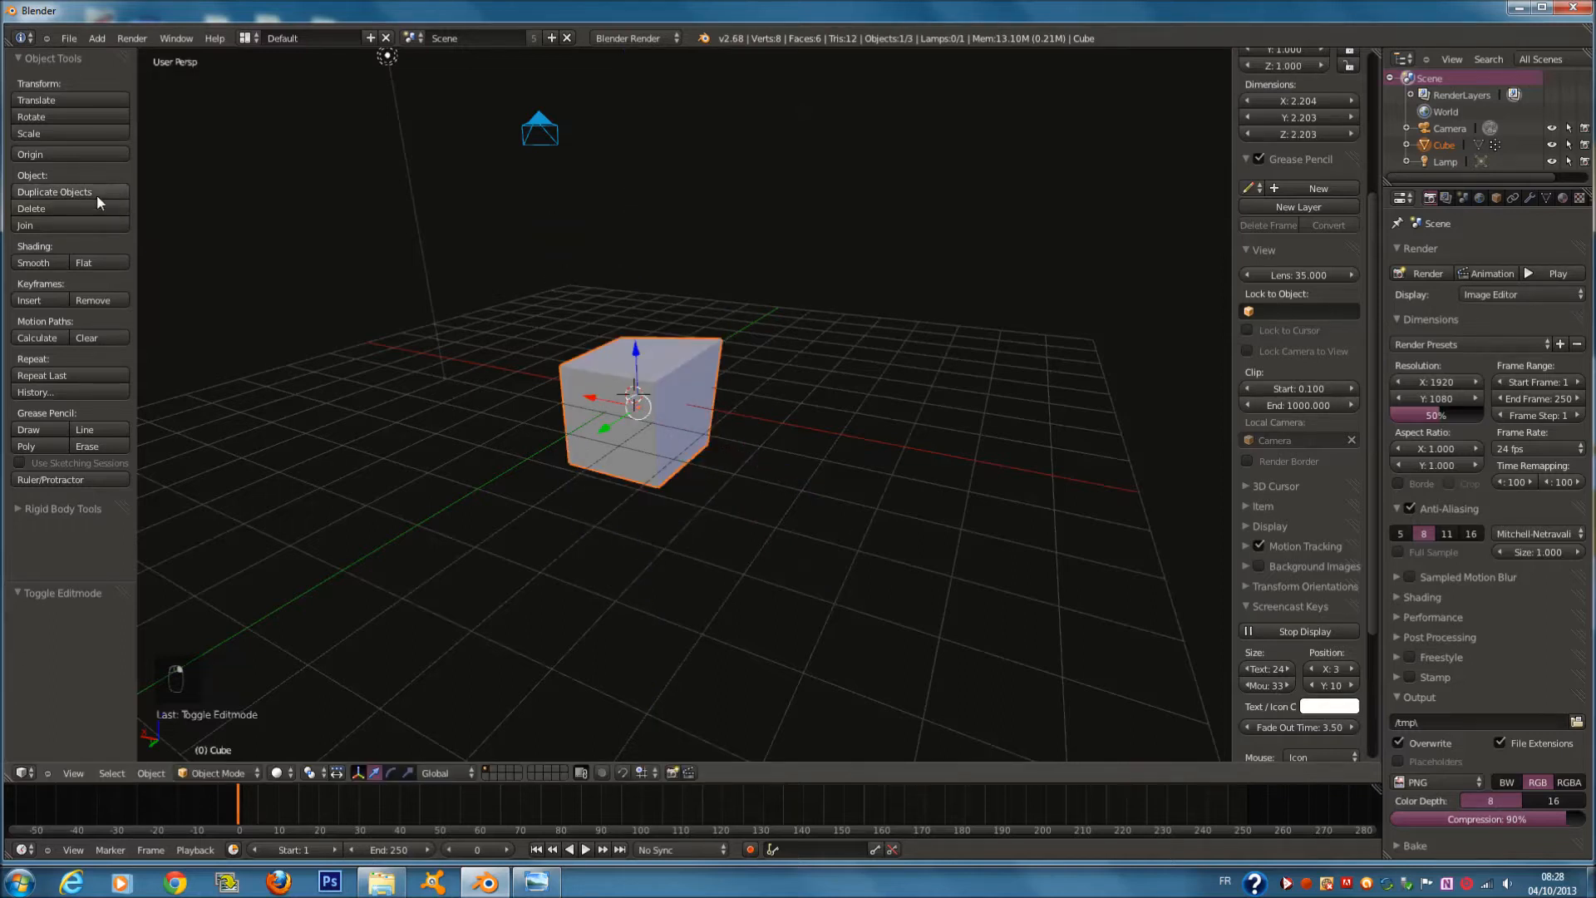
key(s)
right_click(541, 291)
Duplicate the cube five times and place the copies at different spots around the original
key(shift+d)
click(710, 249)
key(shift+d)
click(912, 278)
key(shift+d)
click(514, 309)
key(shift+d)
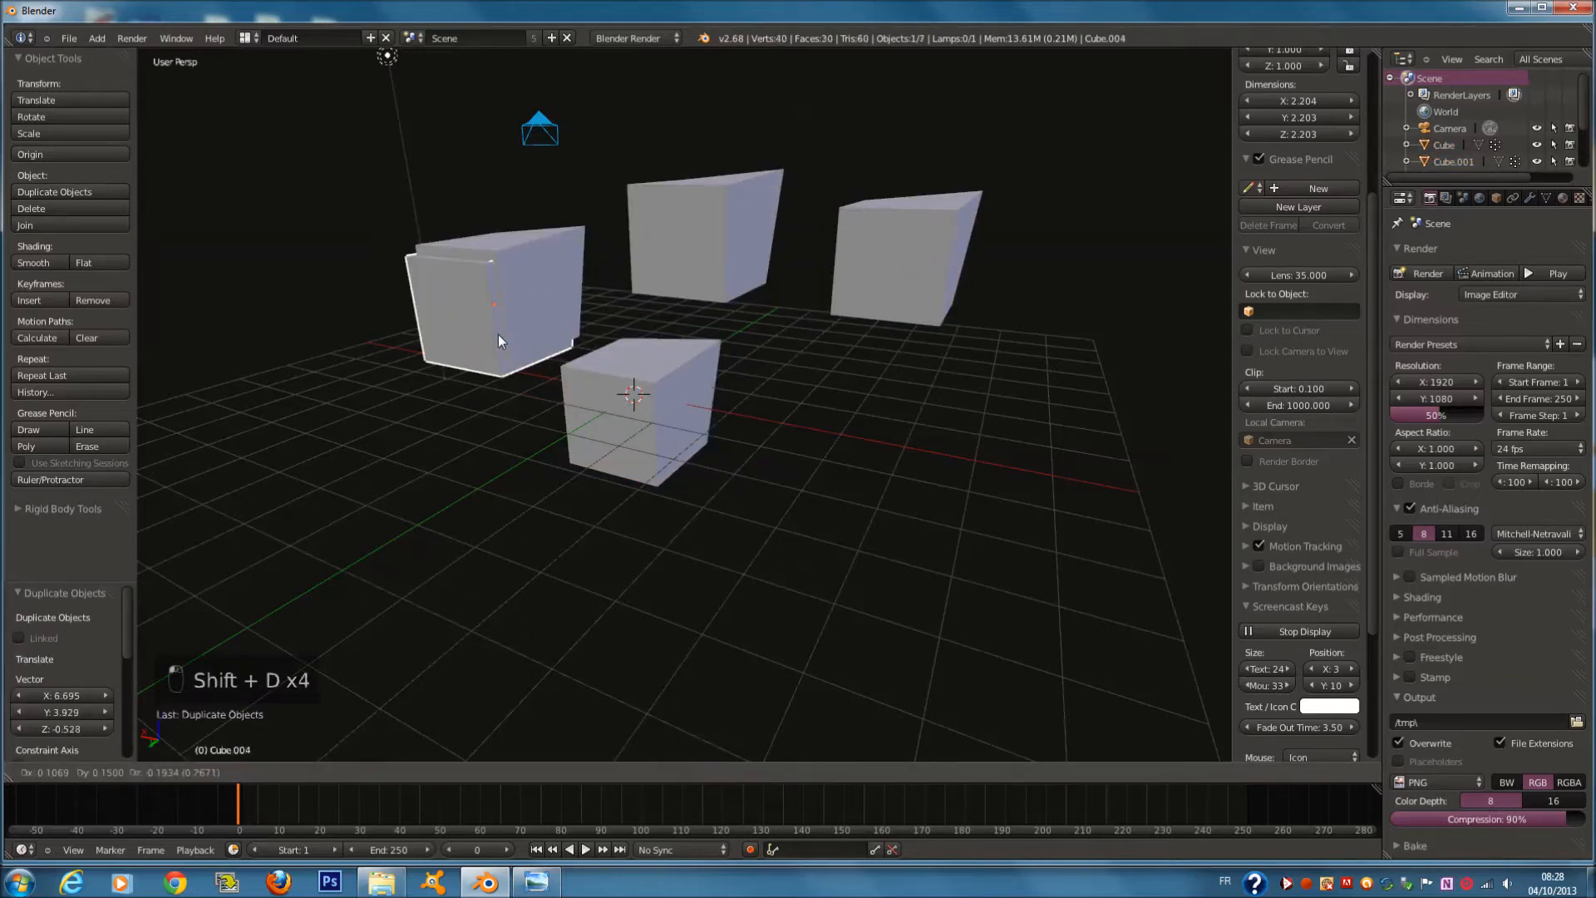
click(406, 460)
key(shift+d)
click(1011, 522)
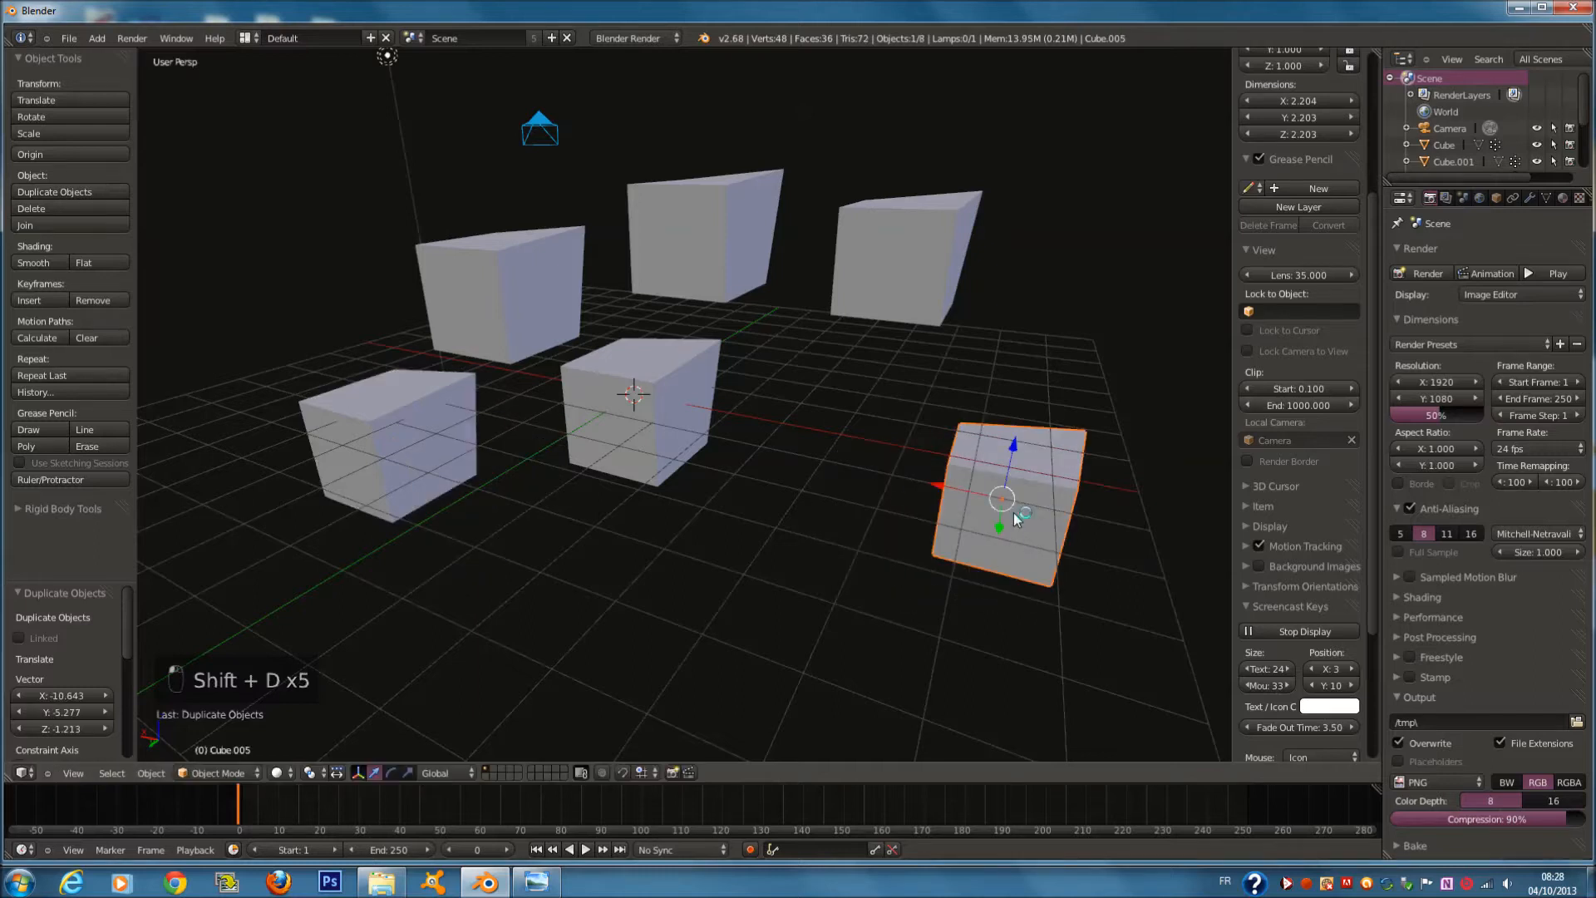
Examine the Snap options for the selected duplicate without applying any of them
key(shift+s)
click(942, 491)
key(shift+s)
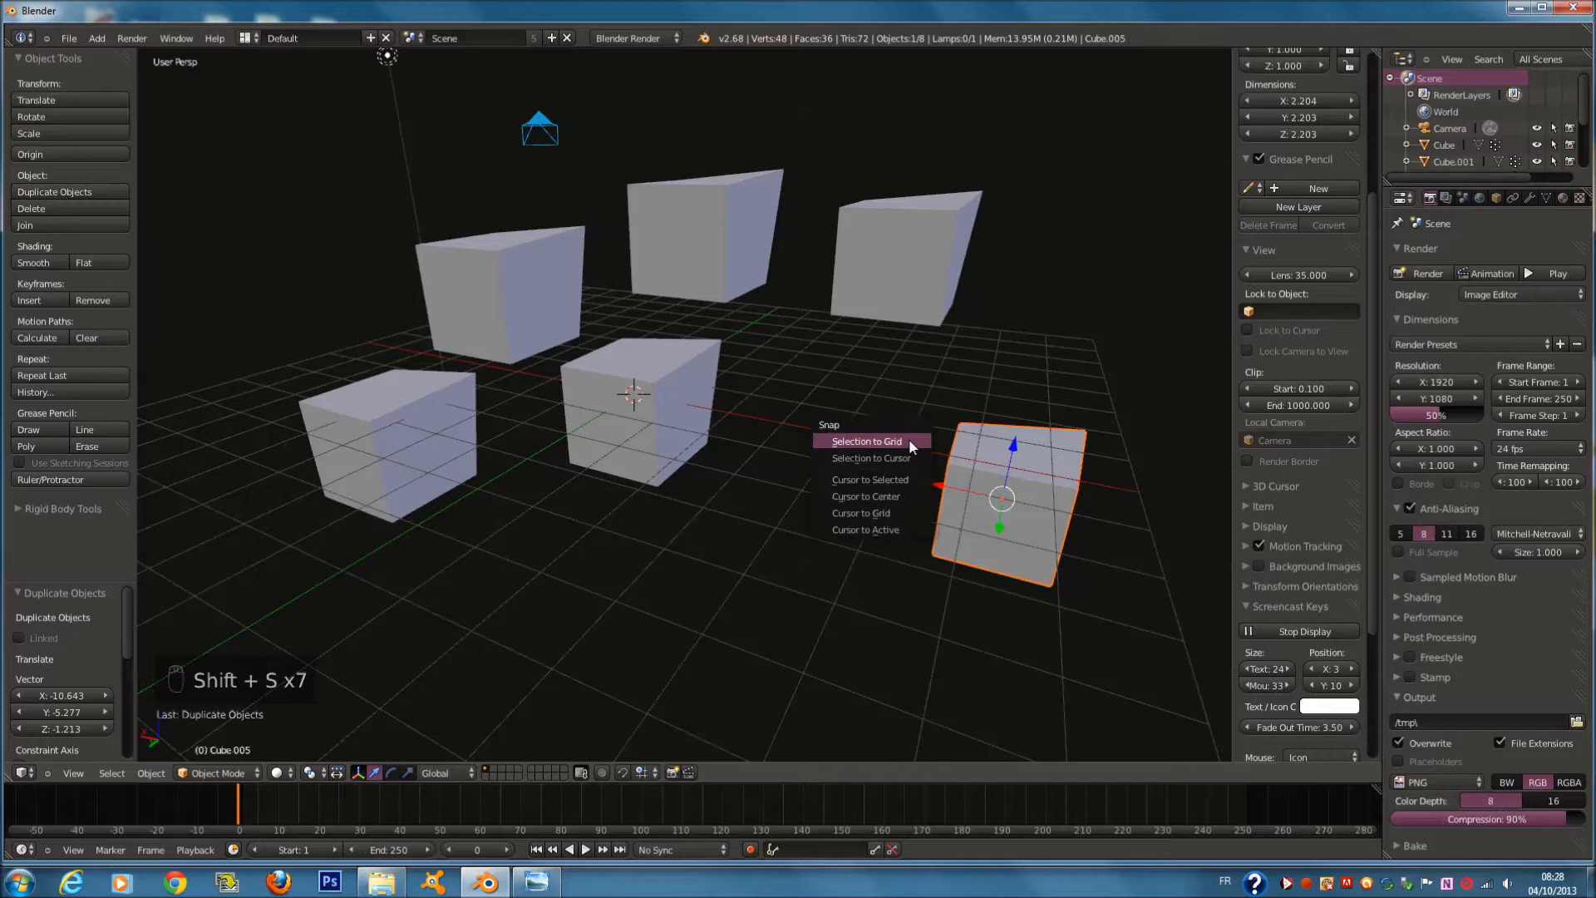
scroll(758, 338, down, 2)
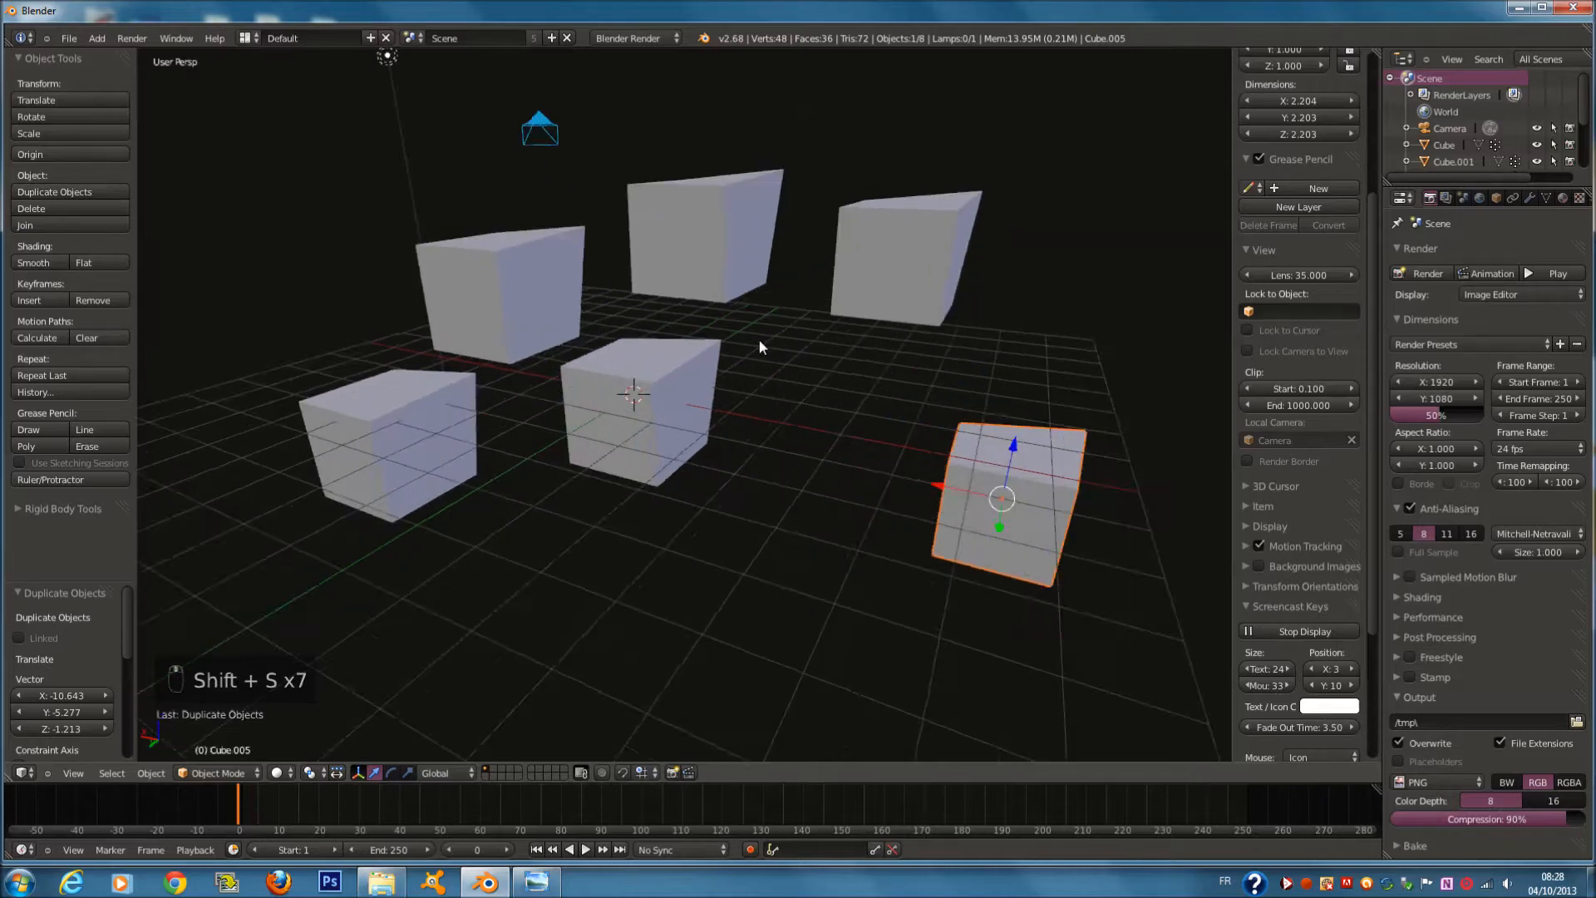
scroll(755, 347, up, 2)
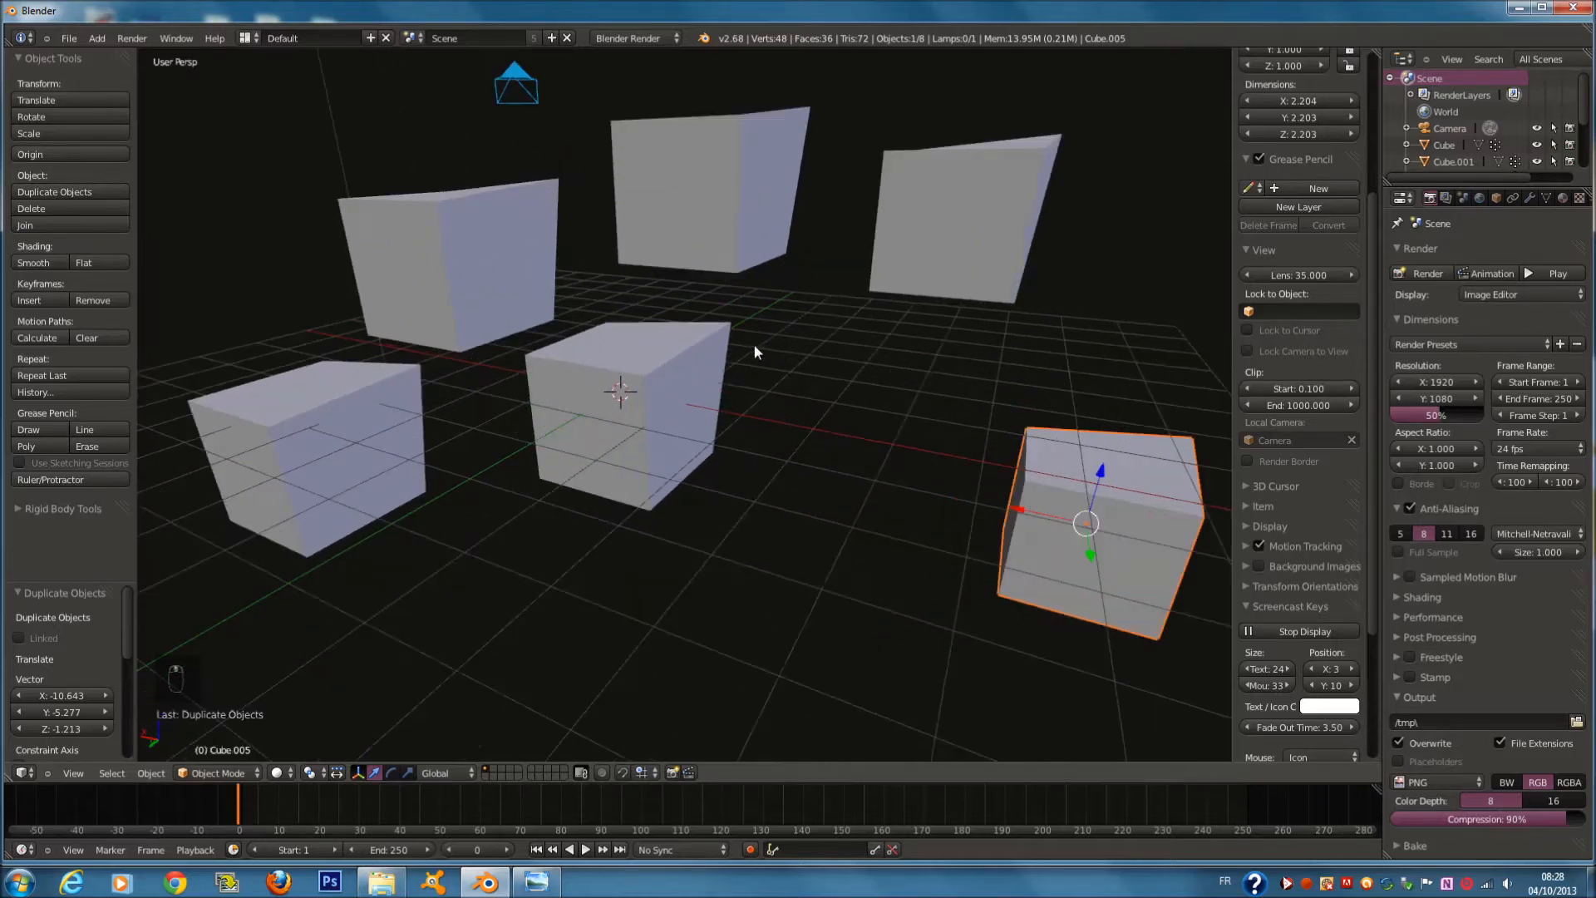
scroll(841, 369, down, 1)
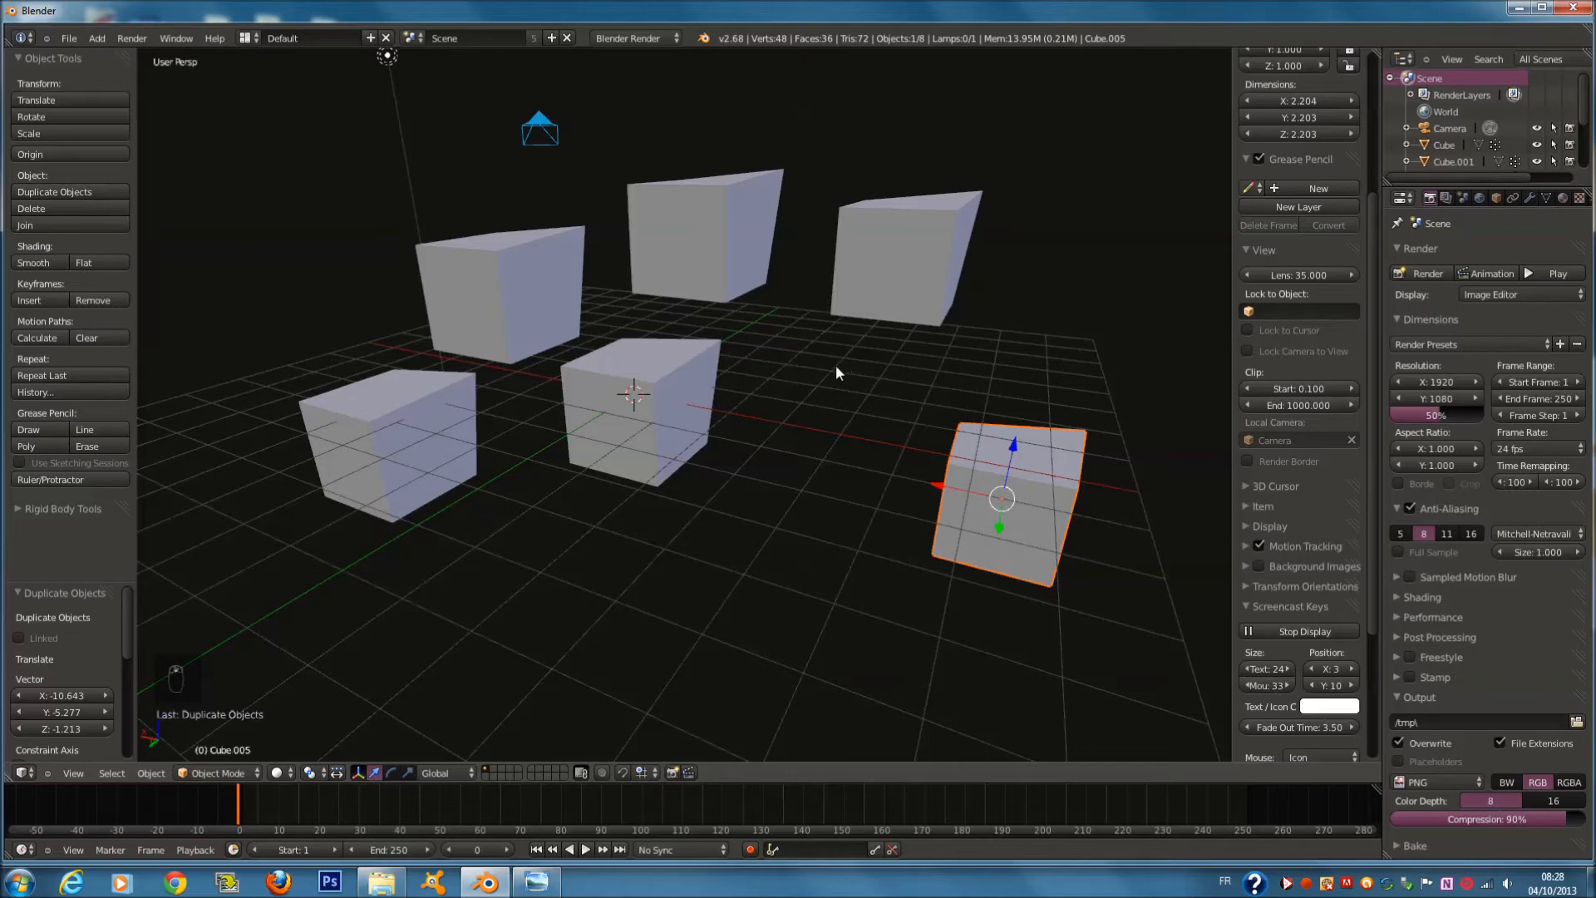
Place the 3D cursor at several different spots among and around the cubes, viewing the scene from changing angles
scroll(686, 377, up, 3)
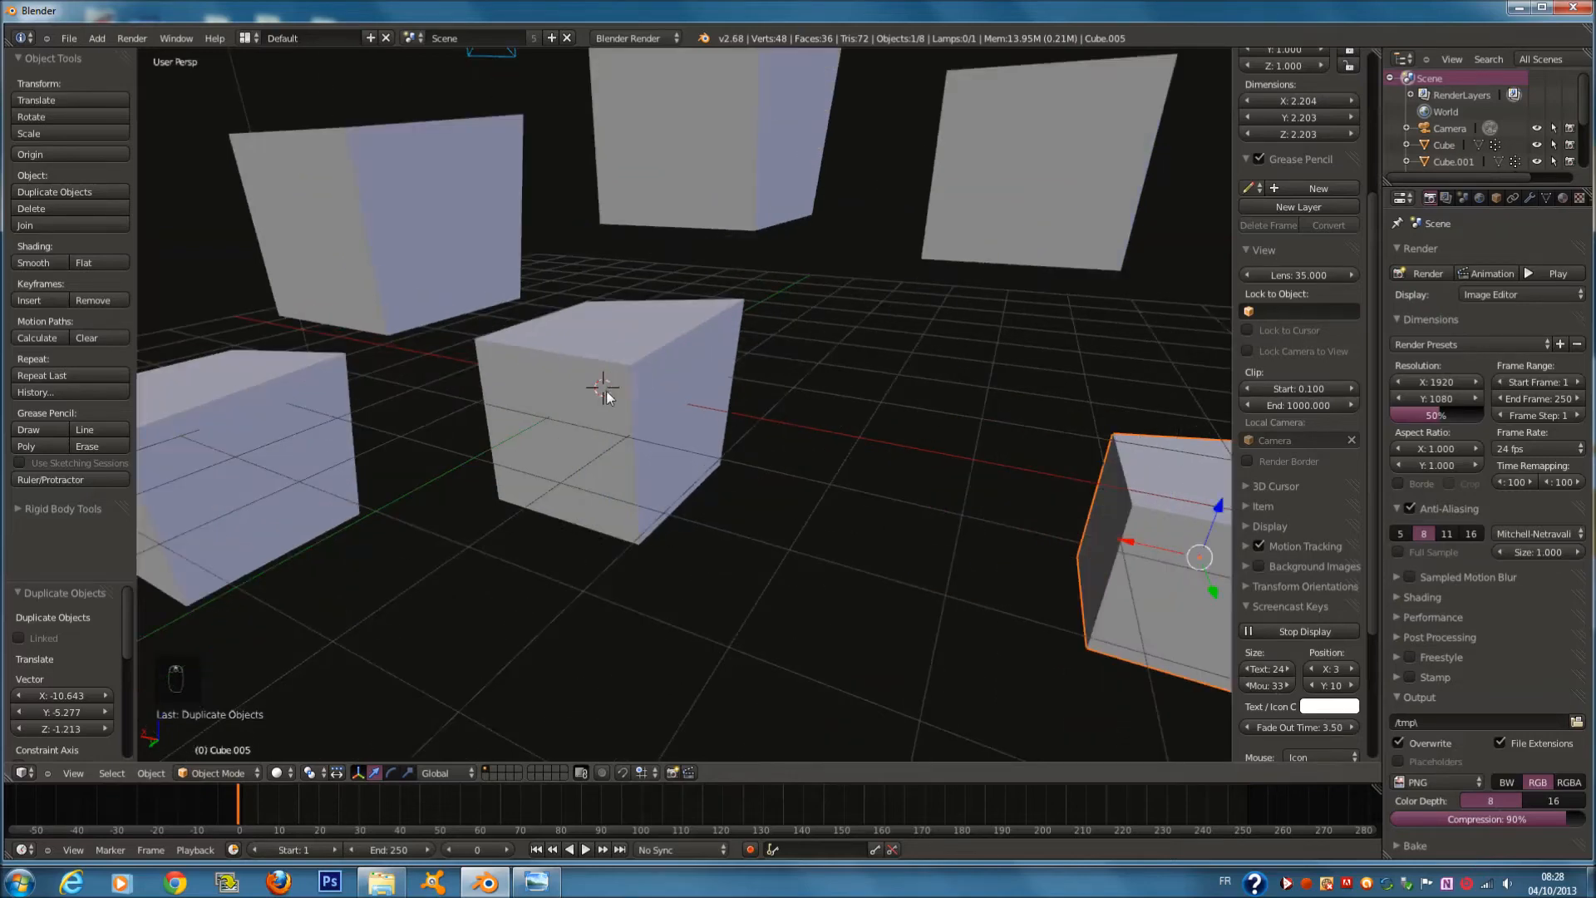
scroll(449, 360, down, 6)
click(447, 358)
click(641, 259)
click(1020, 223)
click(504, 119)
click(382, 246)
click(593, 425)
click(745, 519)
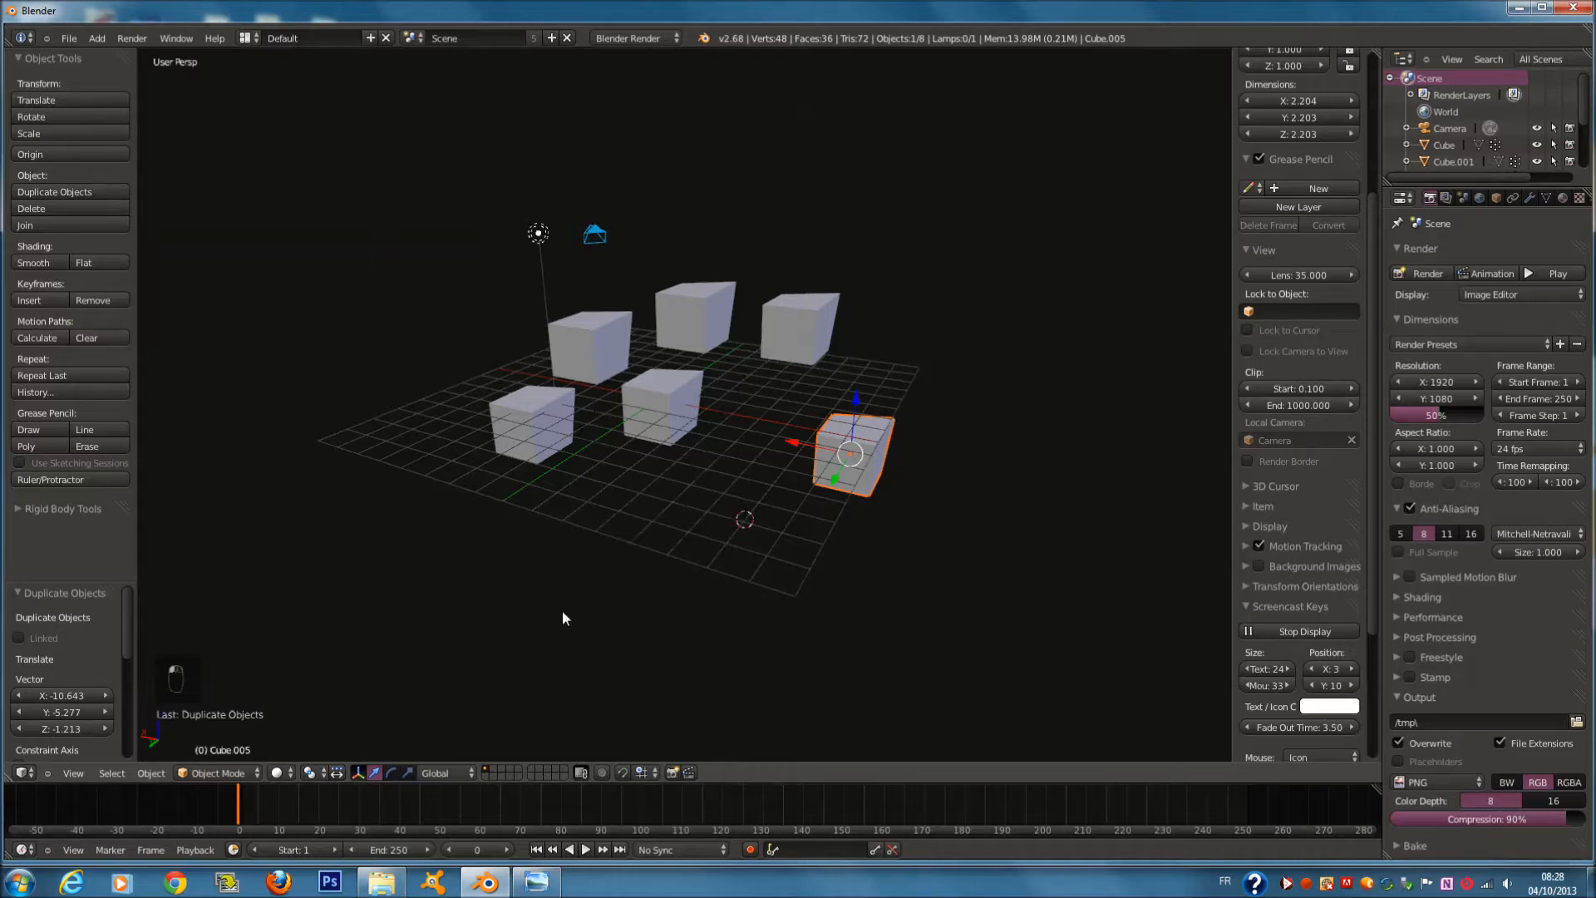
click(562, 610)
click(921, 591)
click(916, 474)
click(910, 356)
middle_drag(911, 356, 935, 386)
click(575, 277)
middle_drag(574, 277, 647, 291)
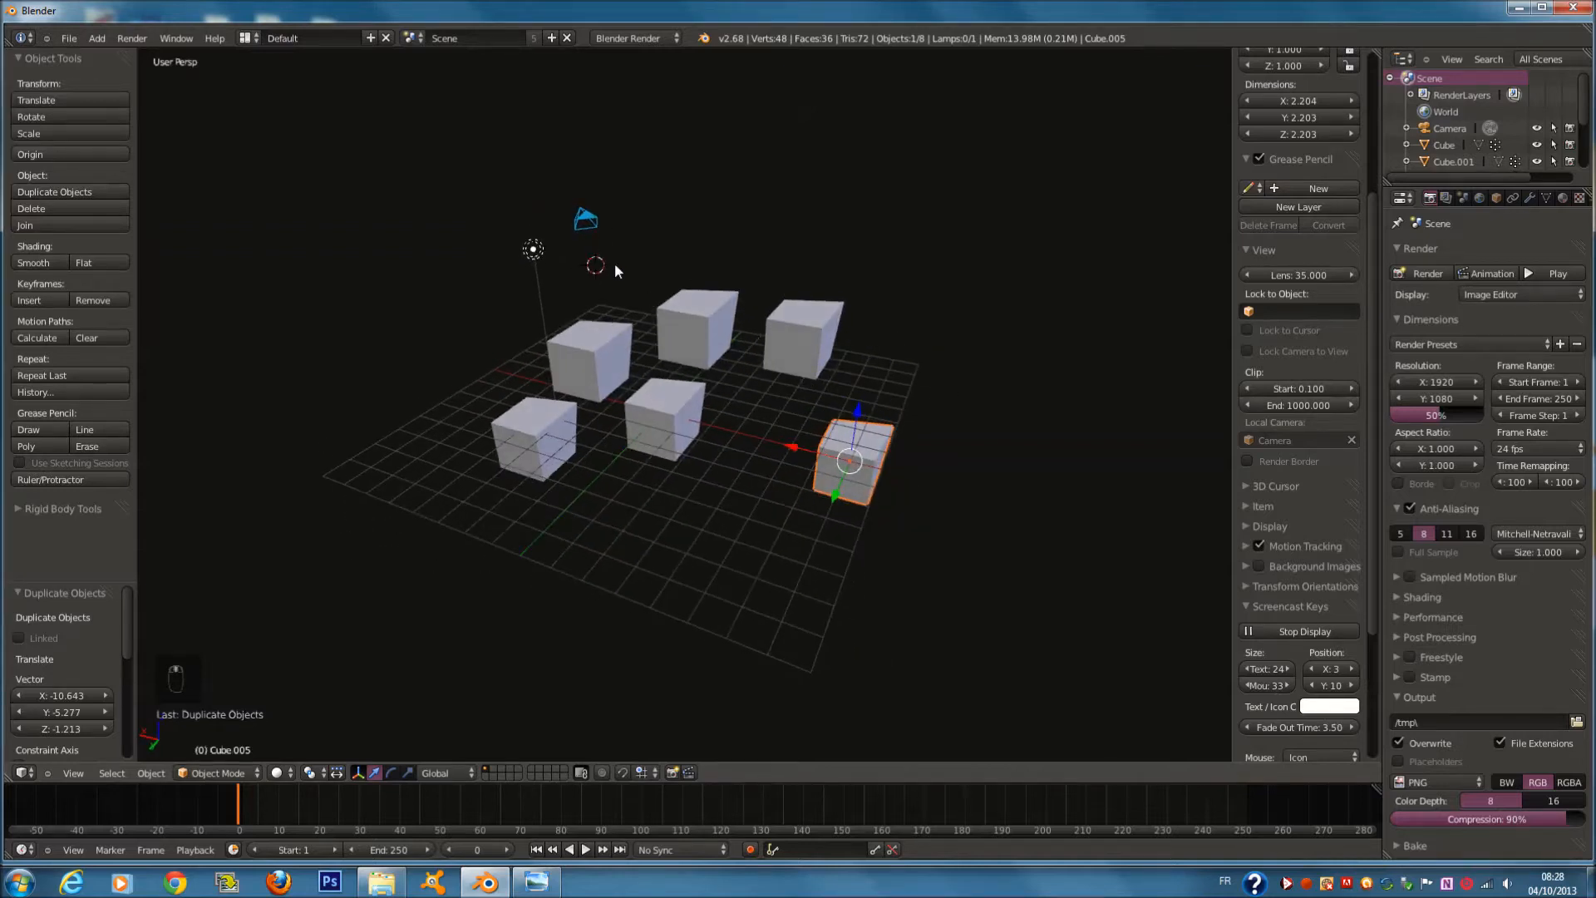
key(r)
right_click(589, 265)
click(930, 385)
middle_drag(930, 385, 915, 352)
scroll(914, 352, up, 2)
click(803, 392)
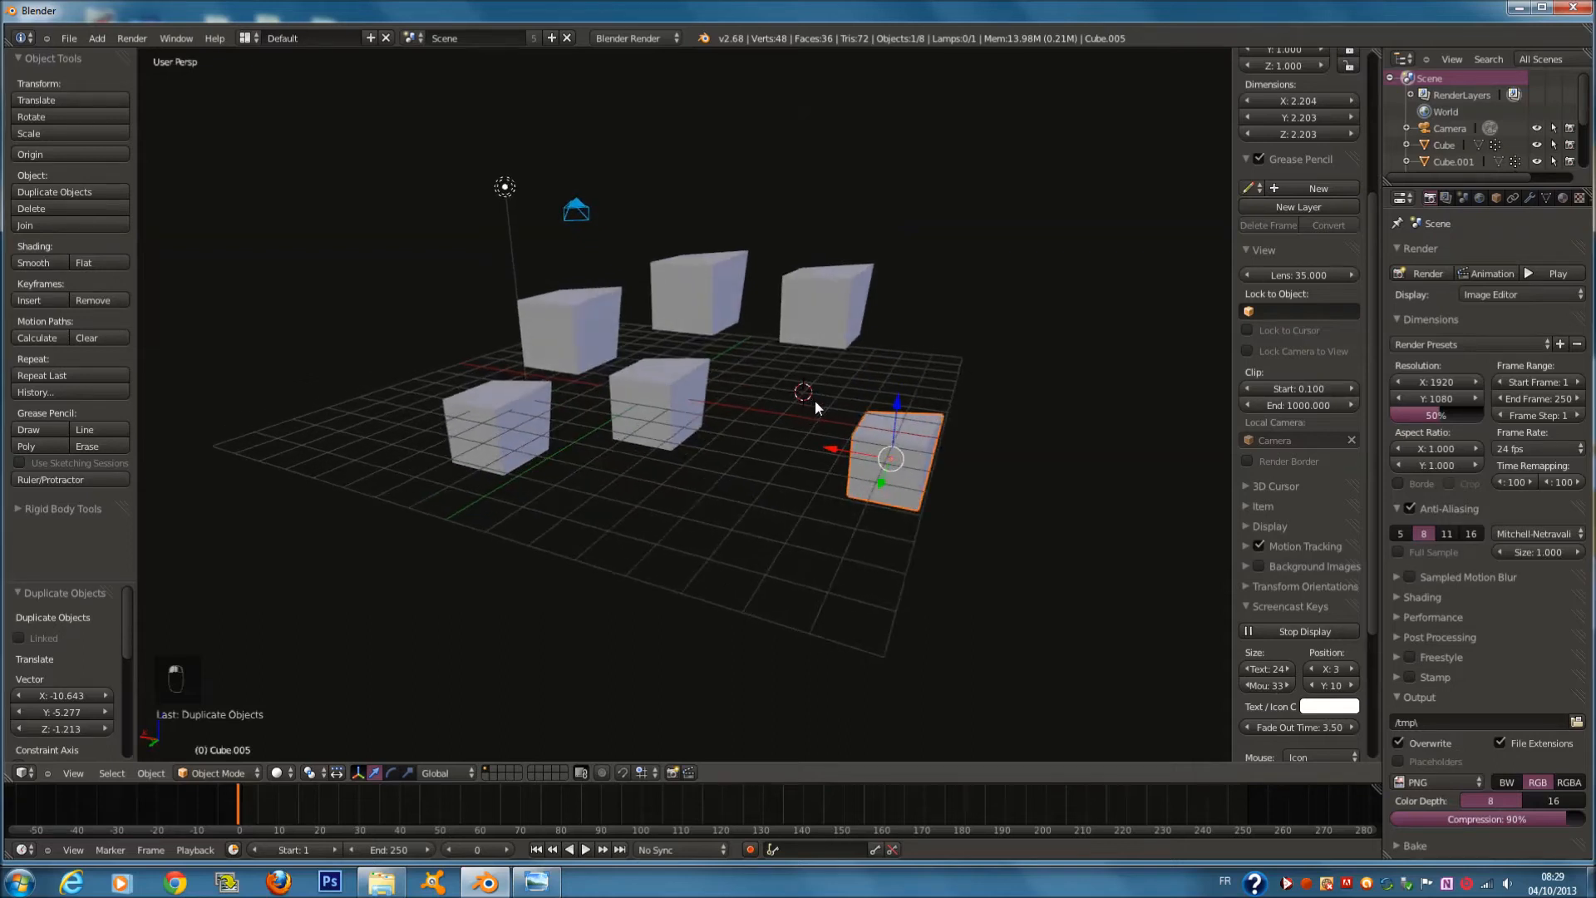
Try moving the selected duplicate freely toward the 3D cursor from two viewing angles
key(g)
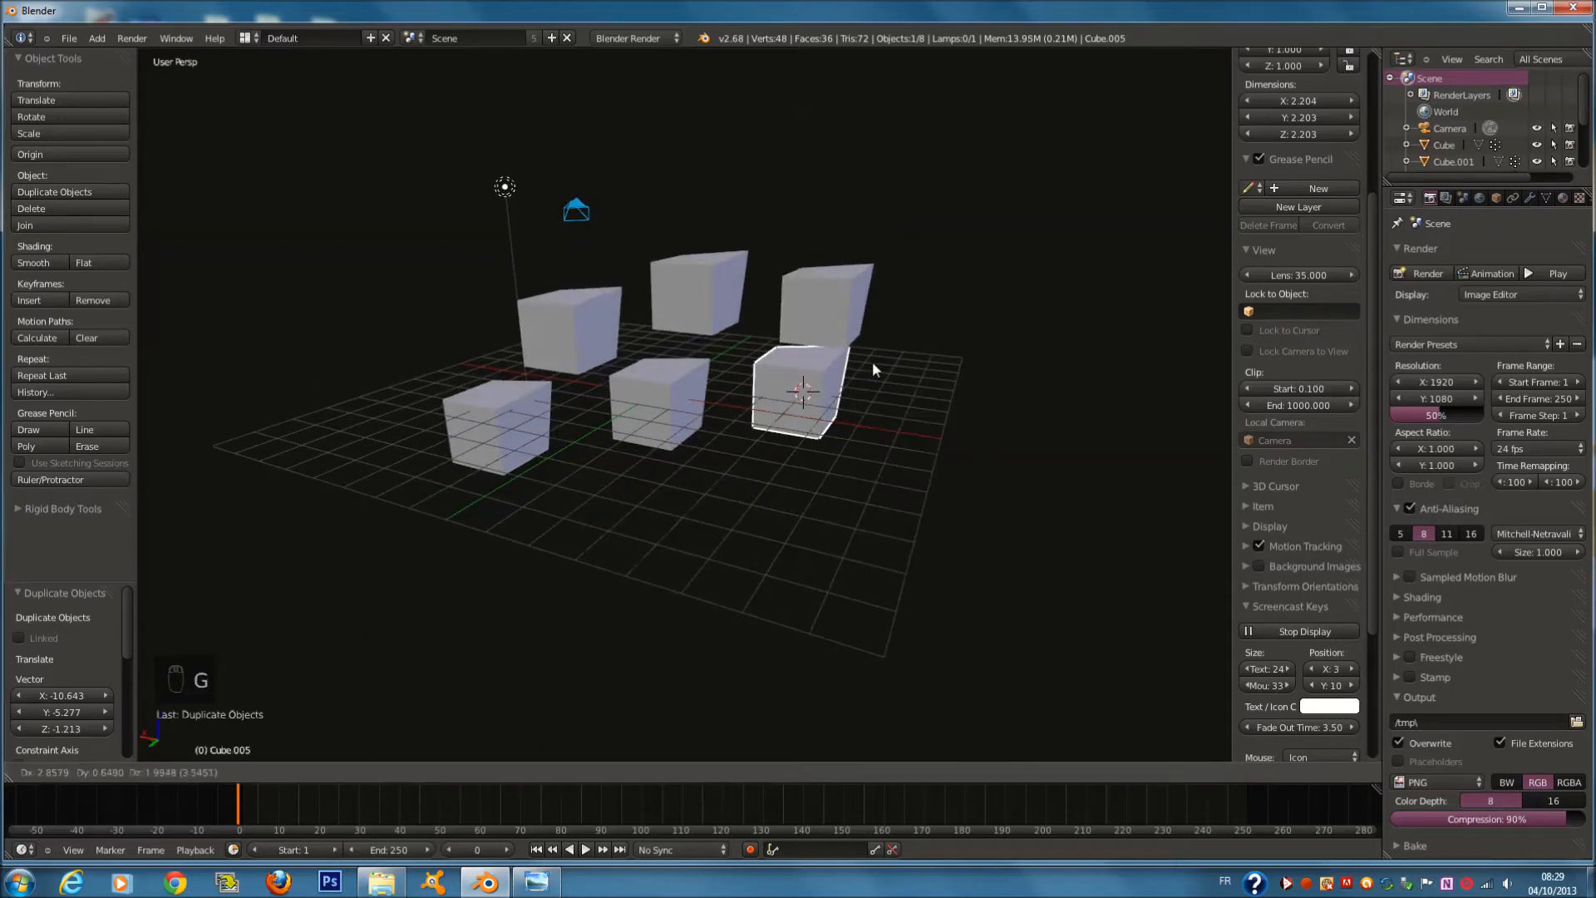
right_click(1131, 416)
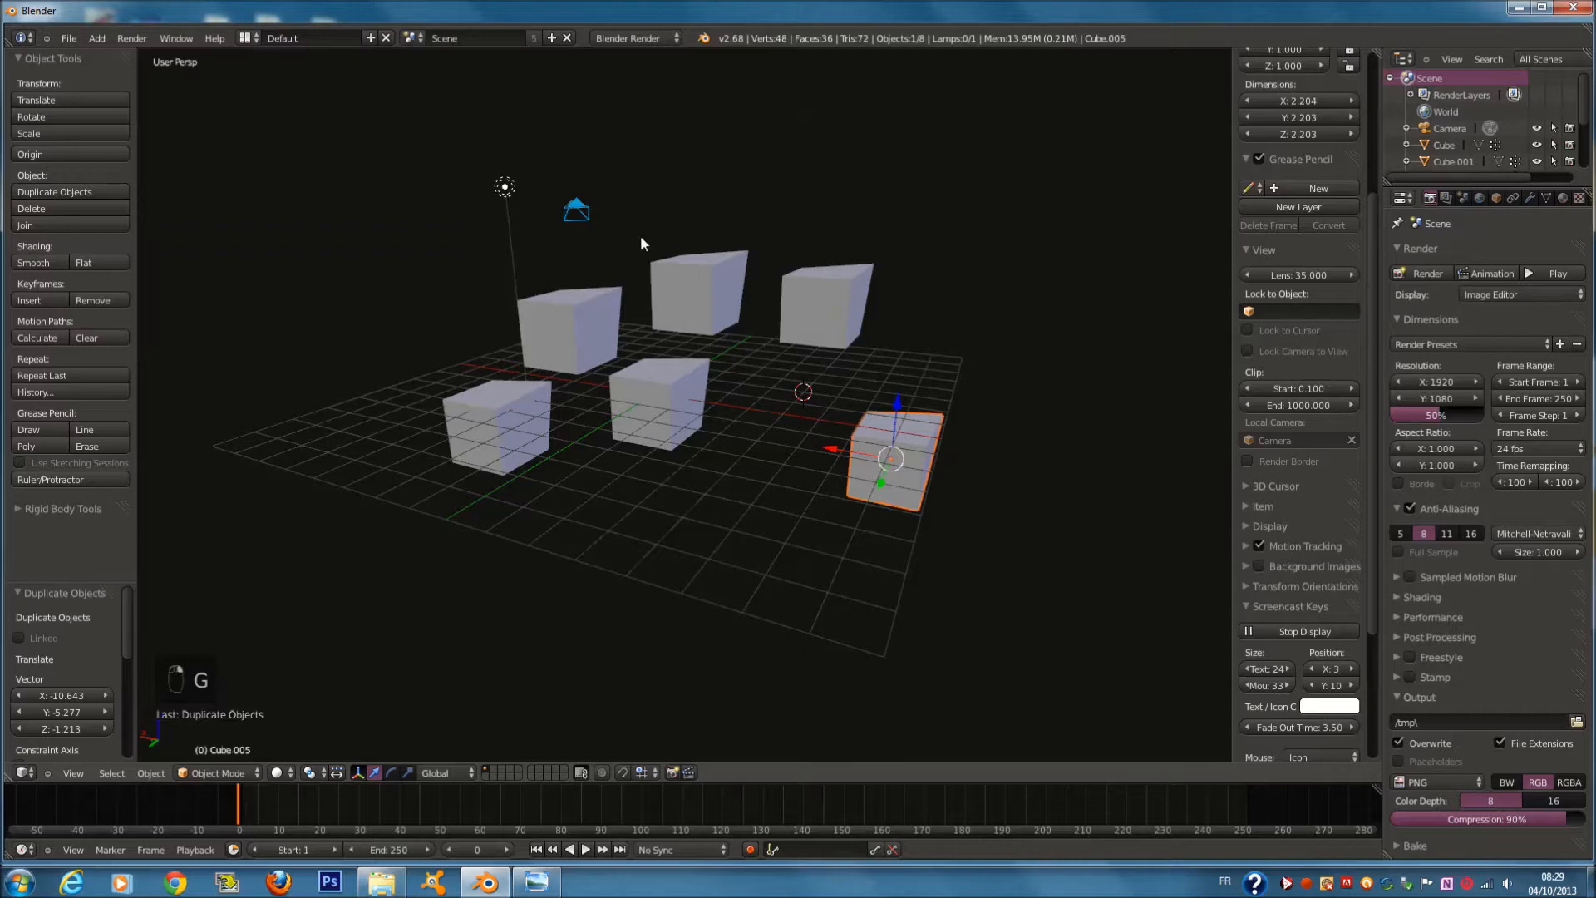
middle_drag(763, 271, 748, 301)
key(g)
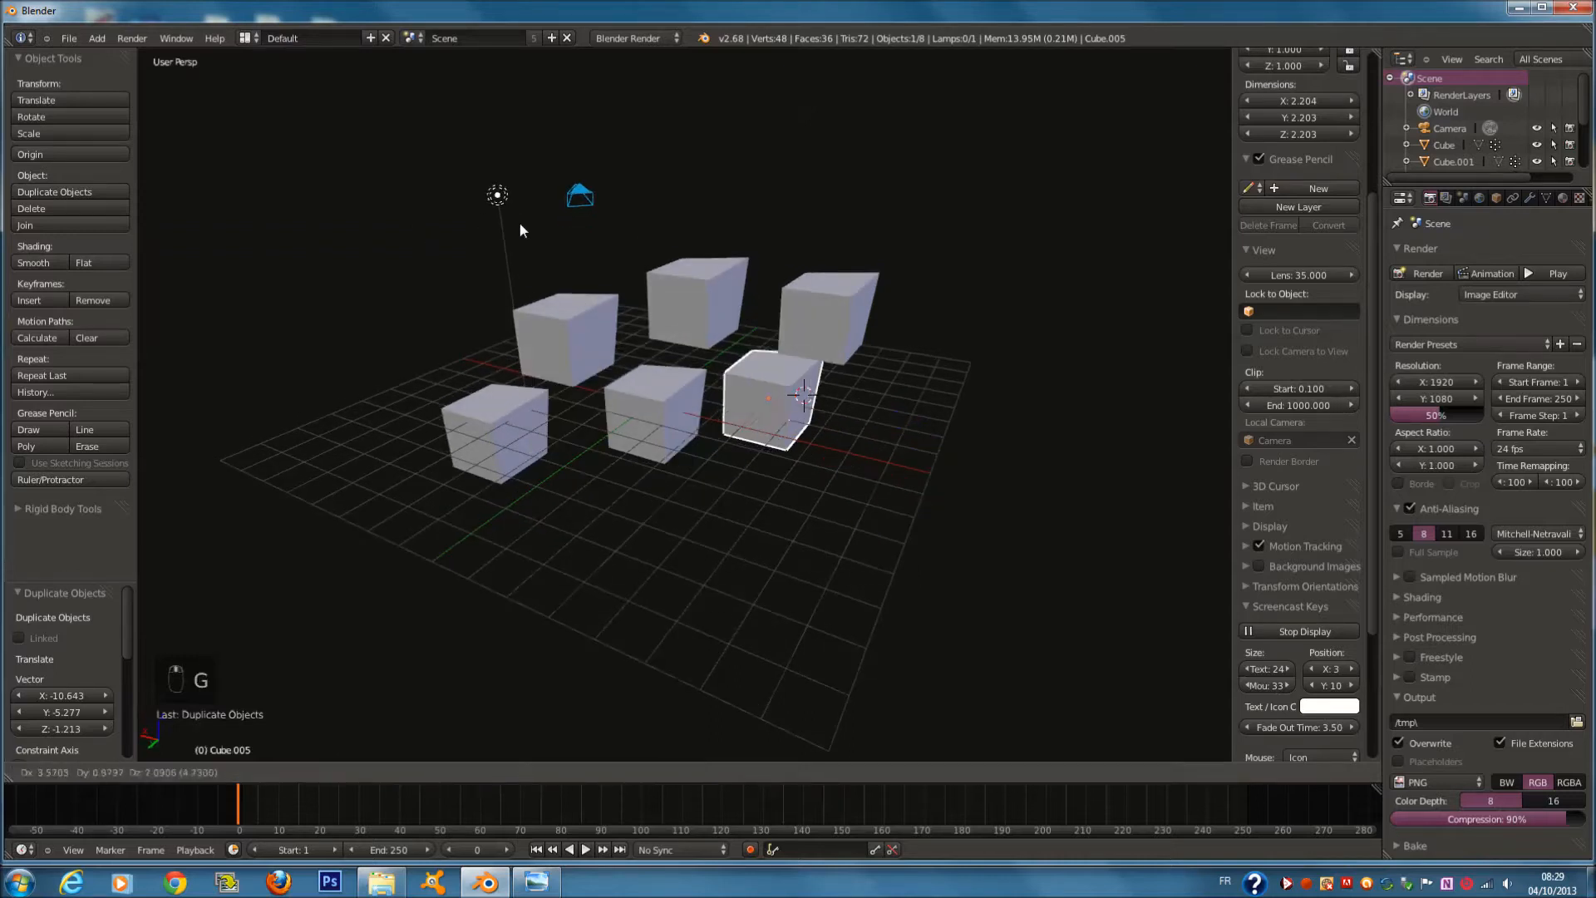
right_click(765, 353)
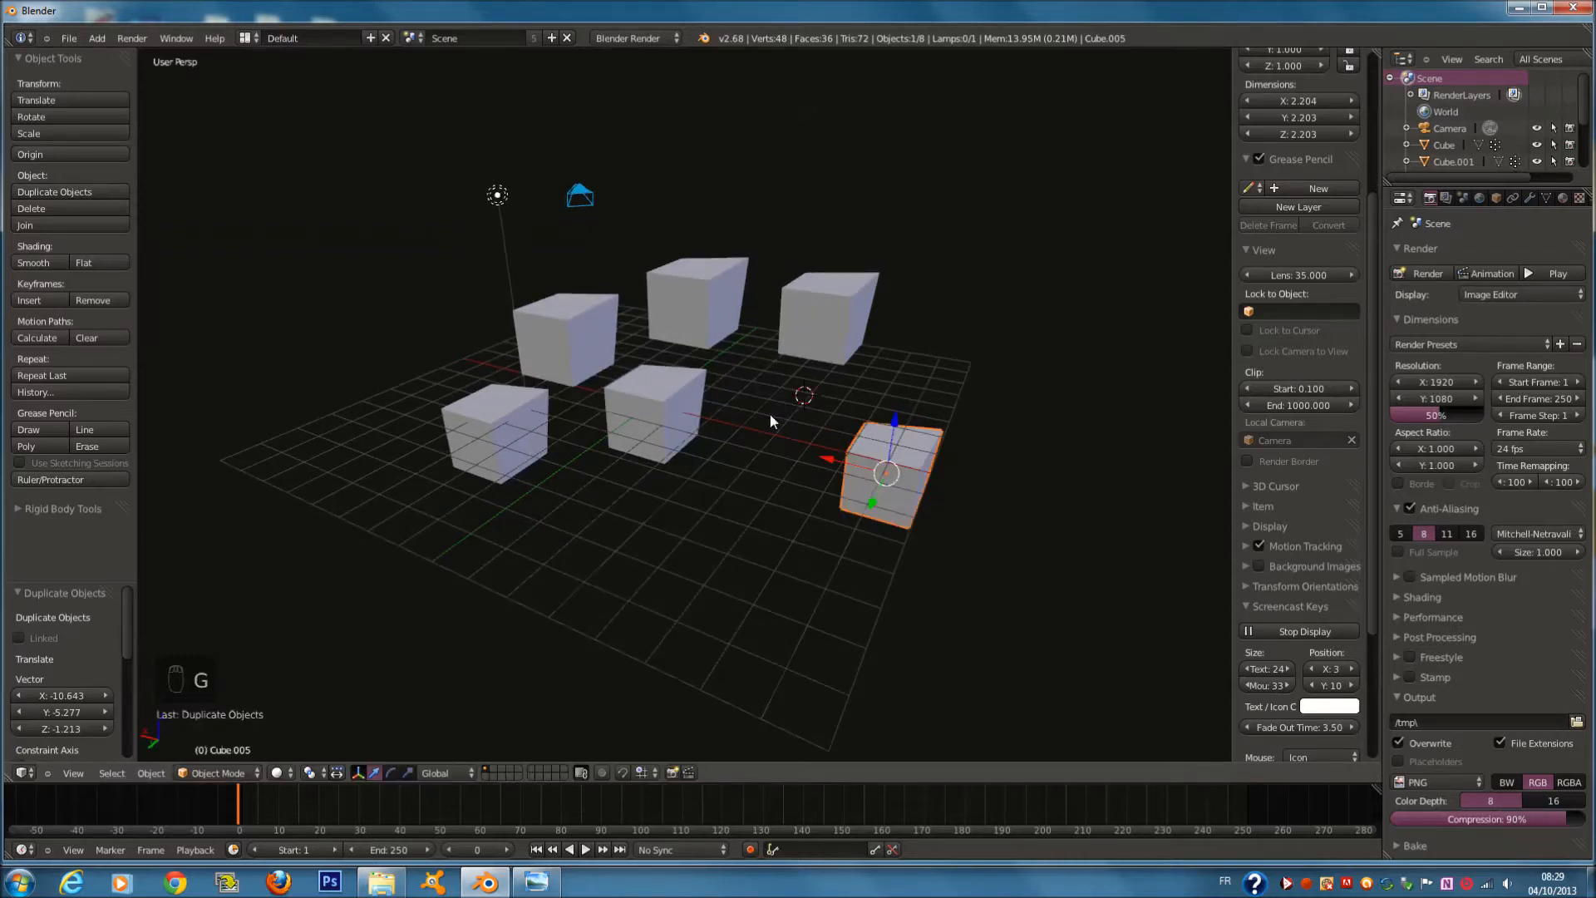
Place the 3D cursor on the floor beside the selected duplicate and snap the duplicate to the grid
click(739, 447)
key(shift+s)
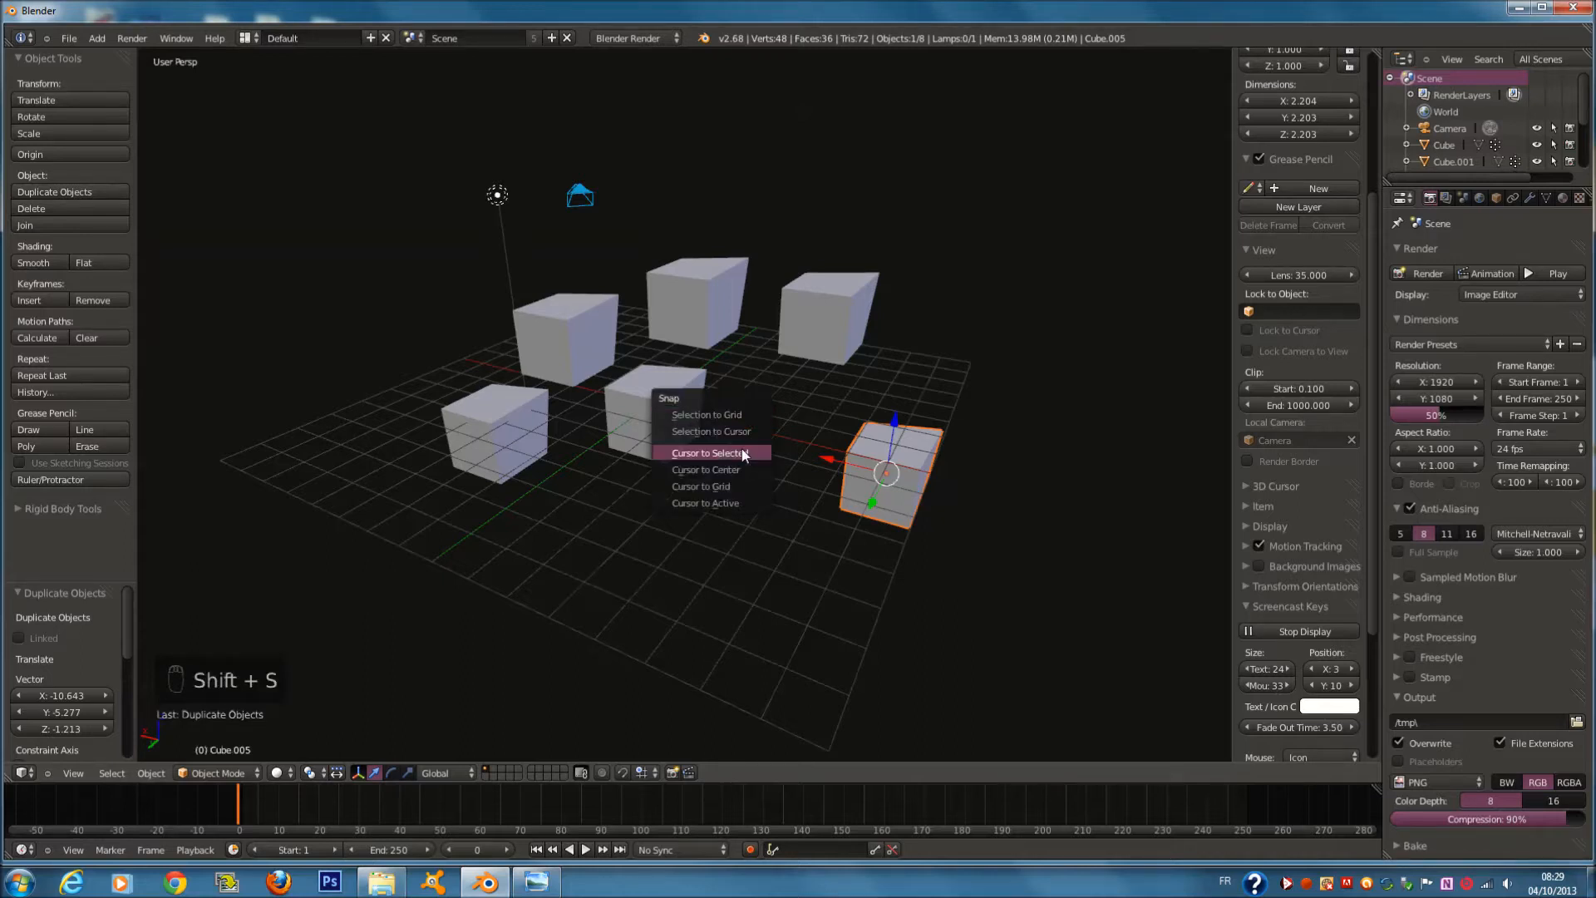
click(749, 415)
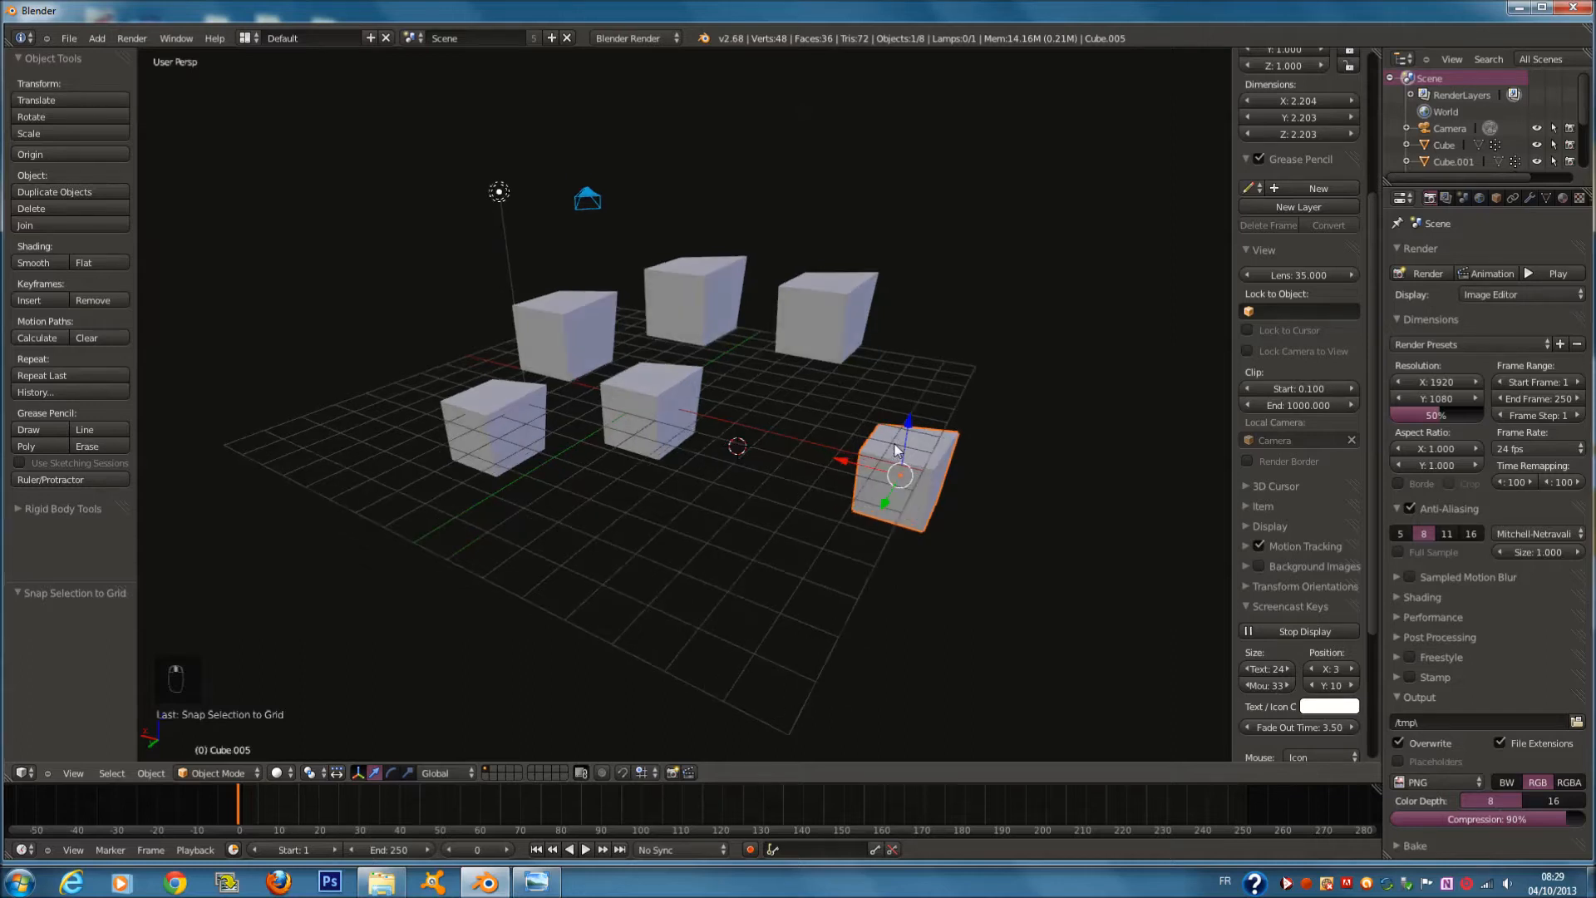
Reset the 3D cursor to the scene centre, then snap the selected duplicate to a new cursor position beside the central cube
key(shift+s)
key(shift+c)
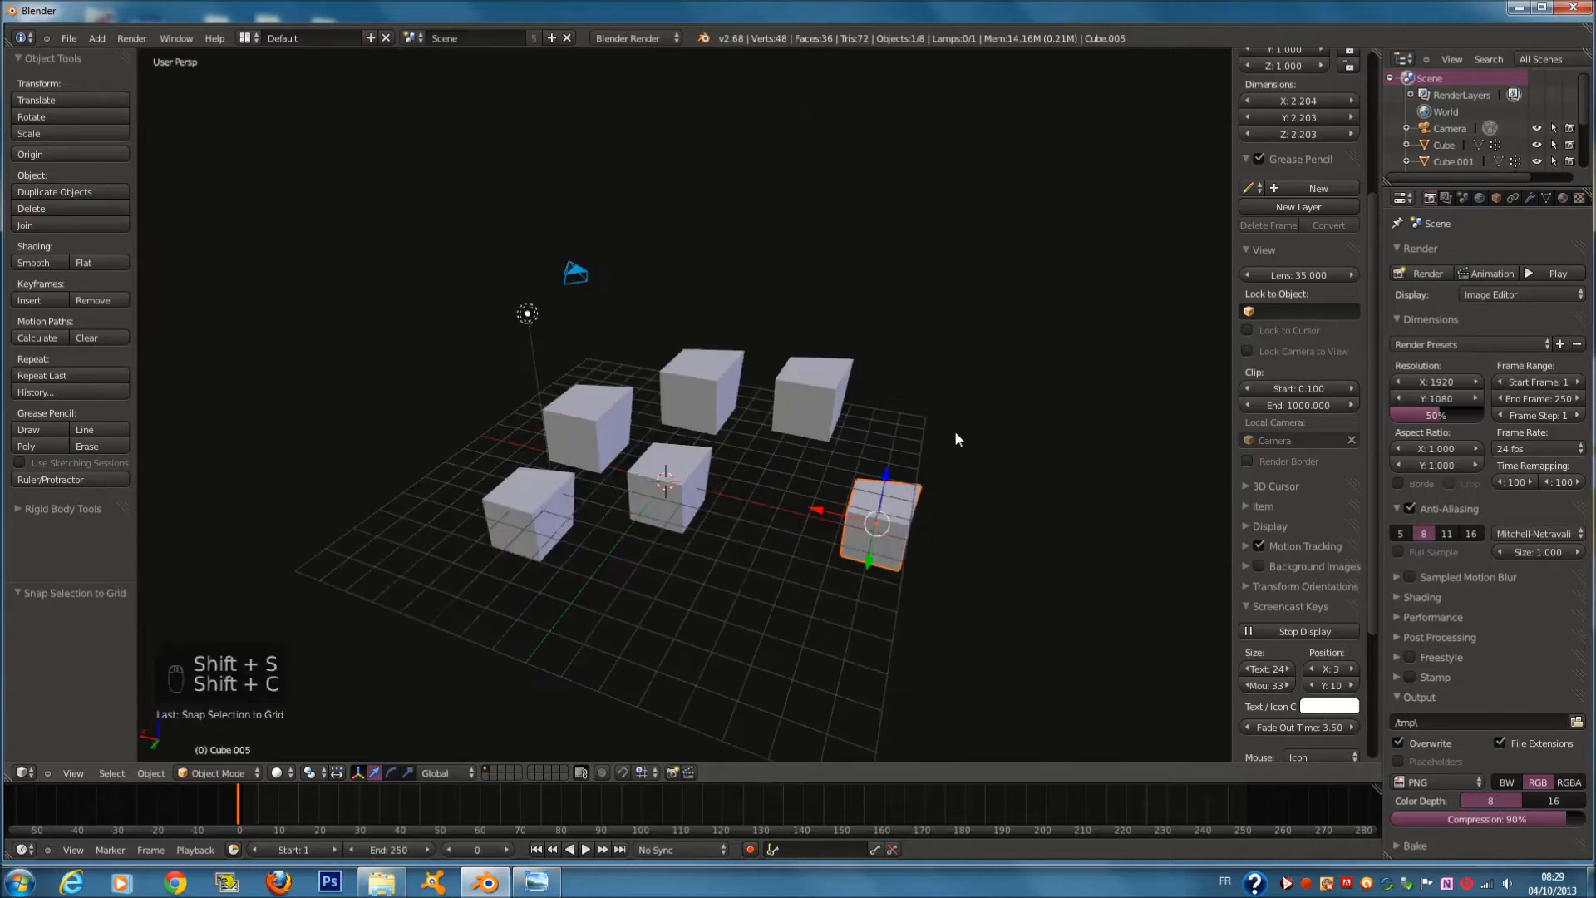
key(shift+c)
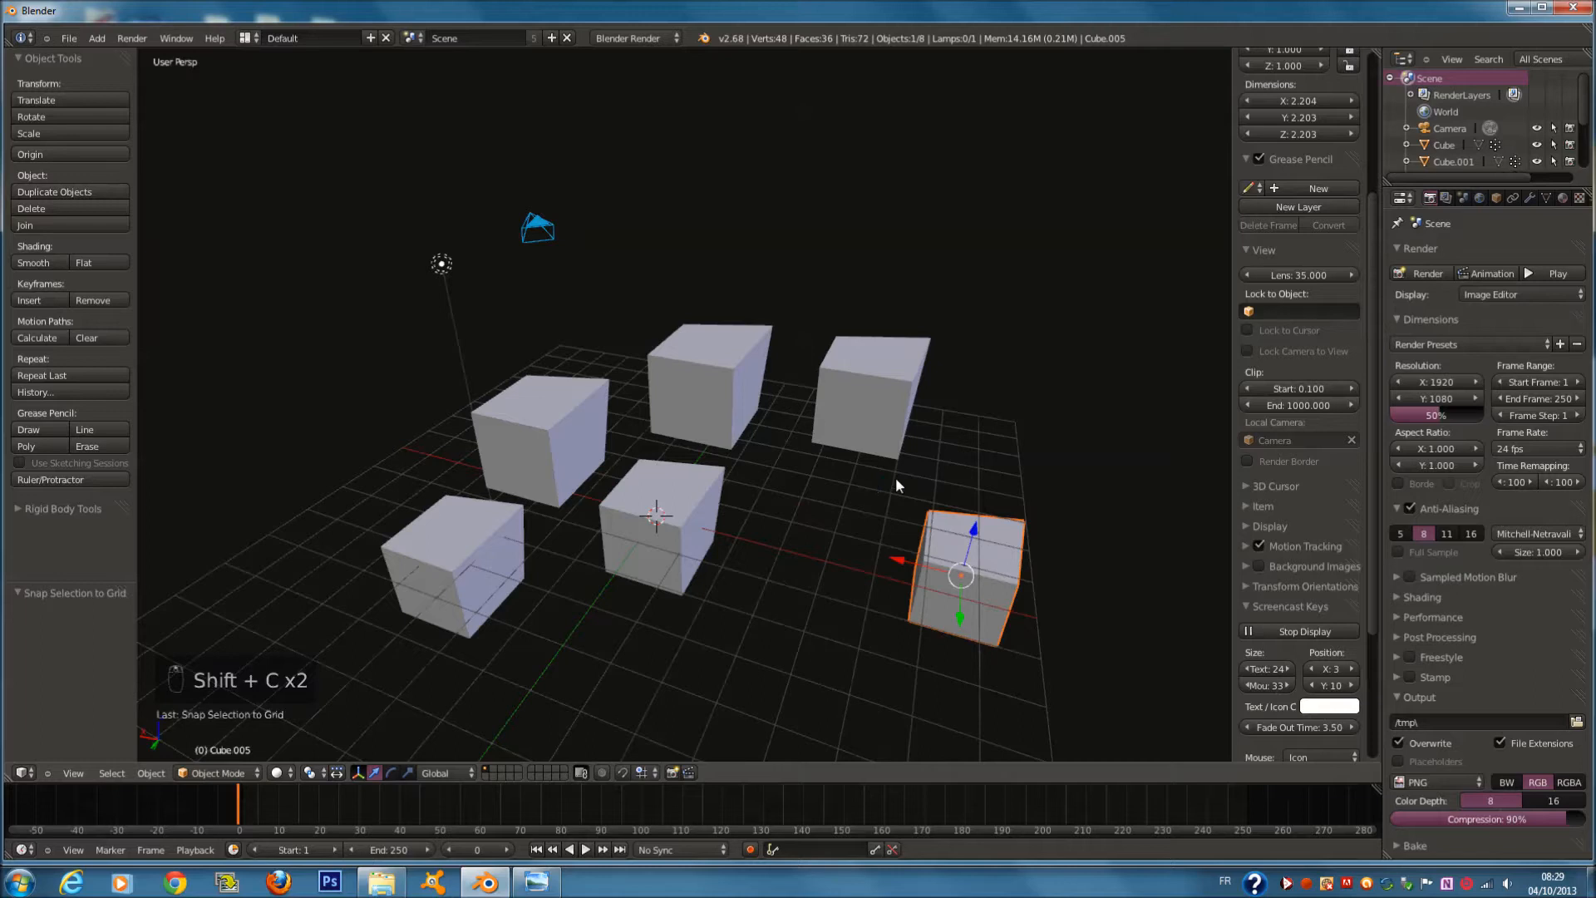
key(shift+c)
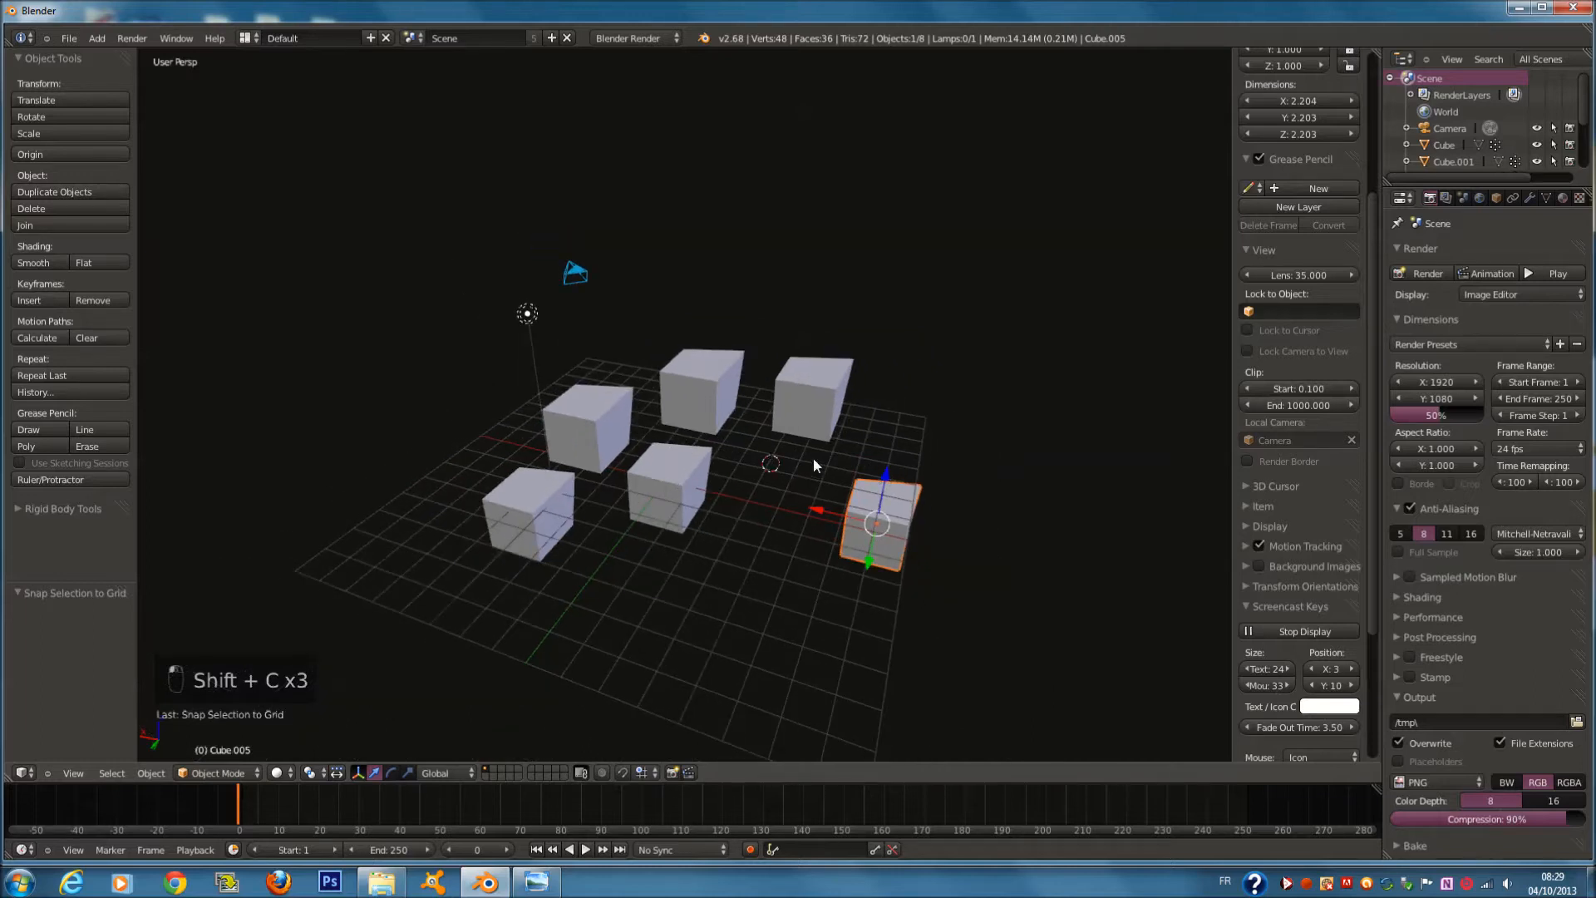
key(shift+s)
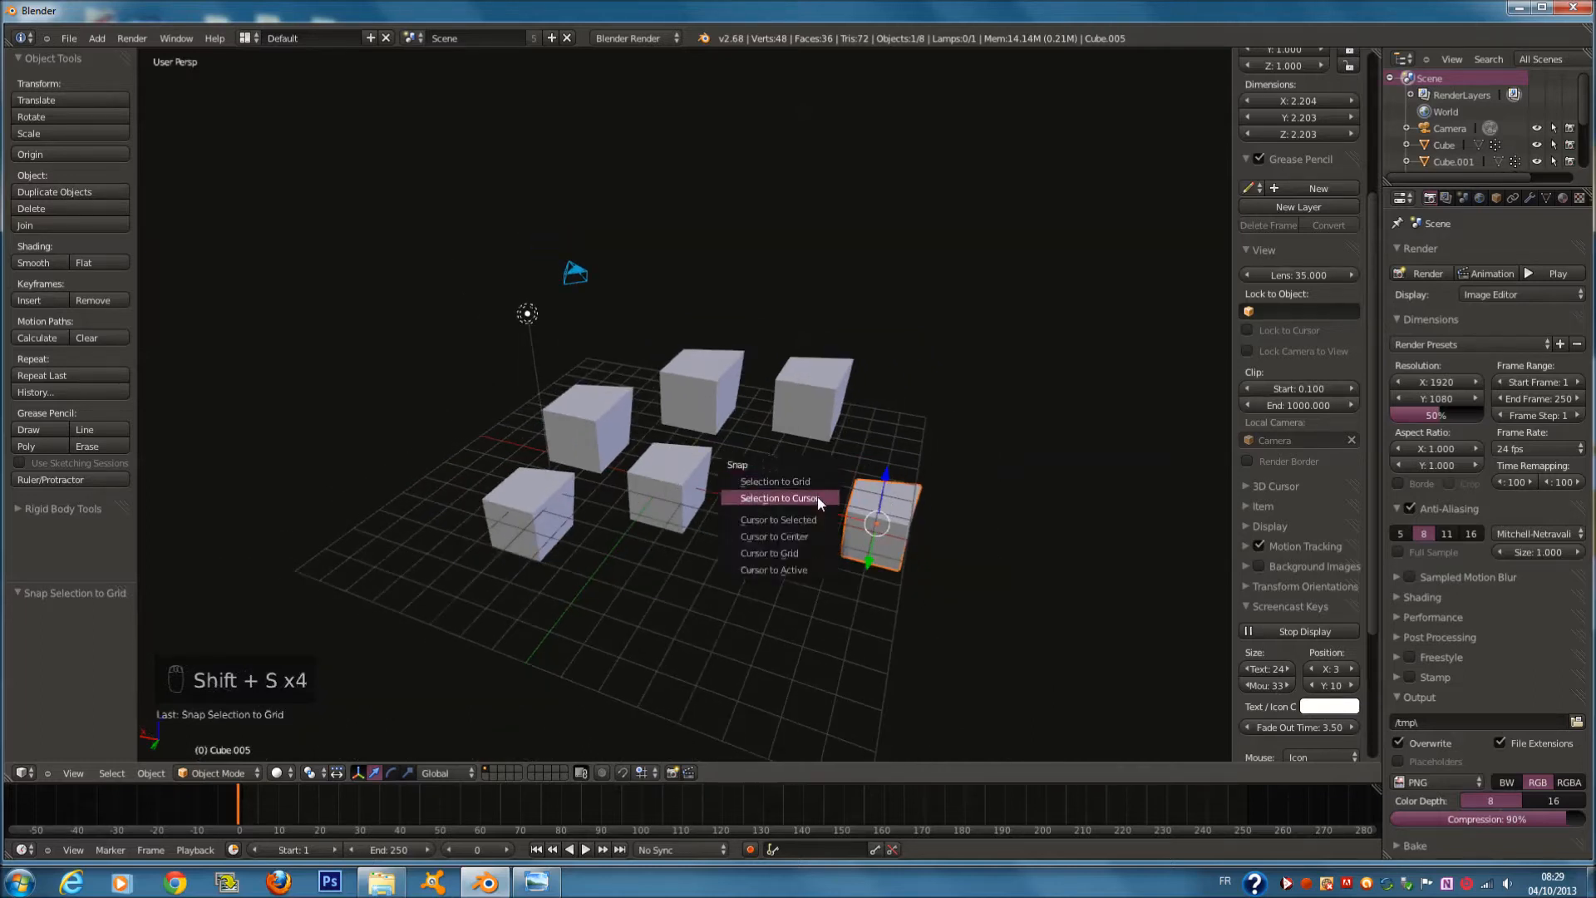
click(818, 499)
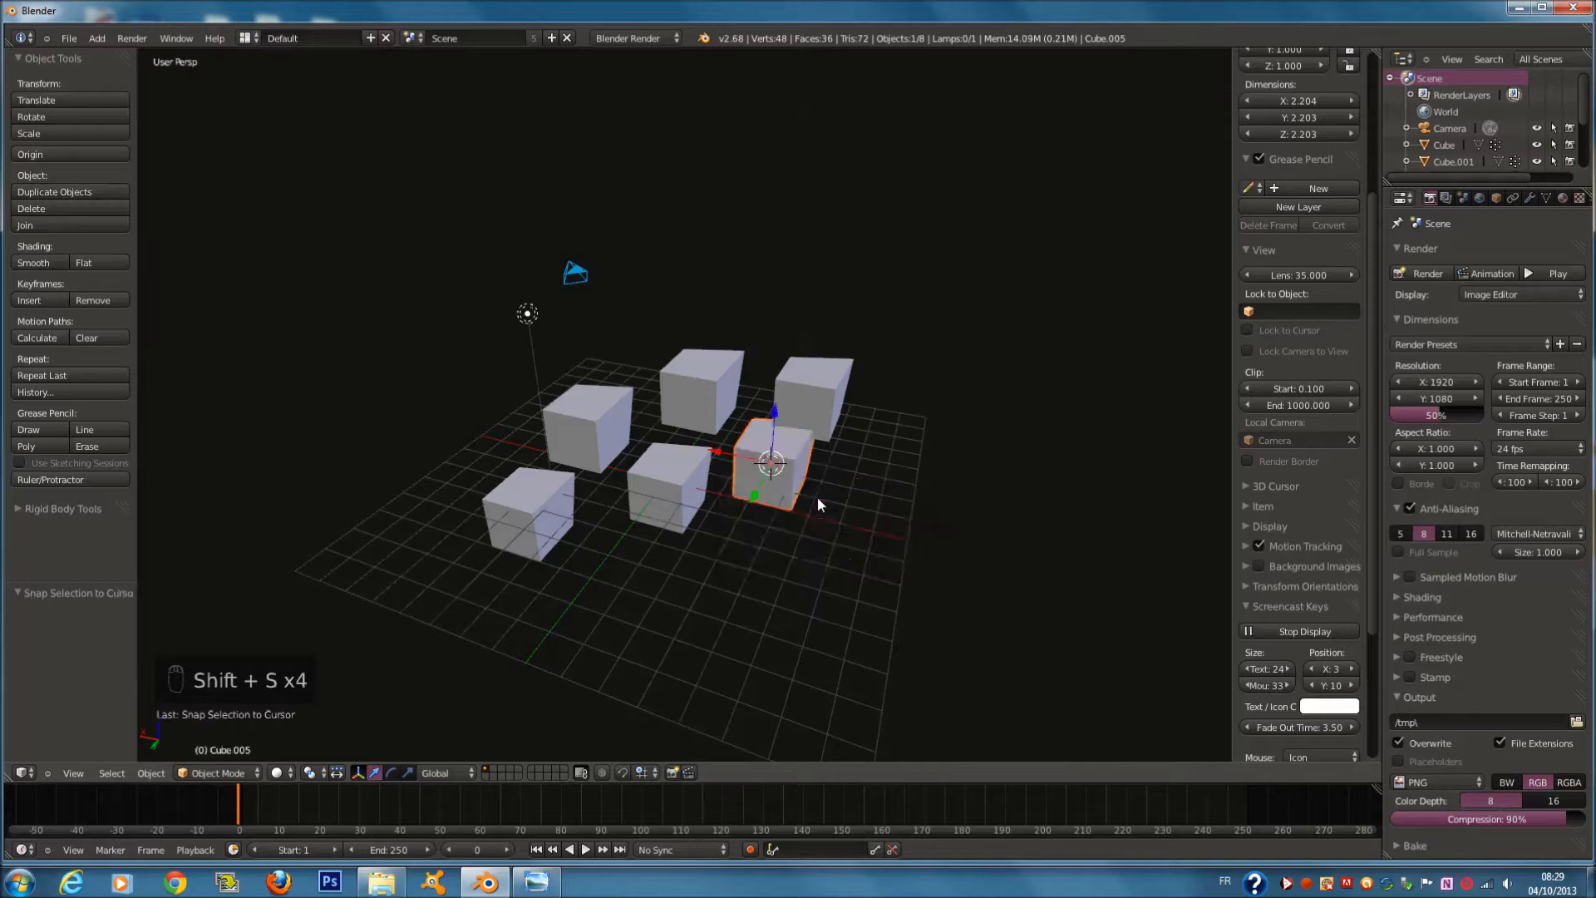
Select the cube behind the snapped duplicate and snap the 3D cursor to it with Cursor to Selected
key(shift+s)
right_click(841, 380)
key(shift+s)
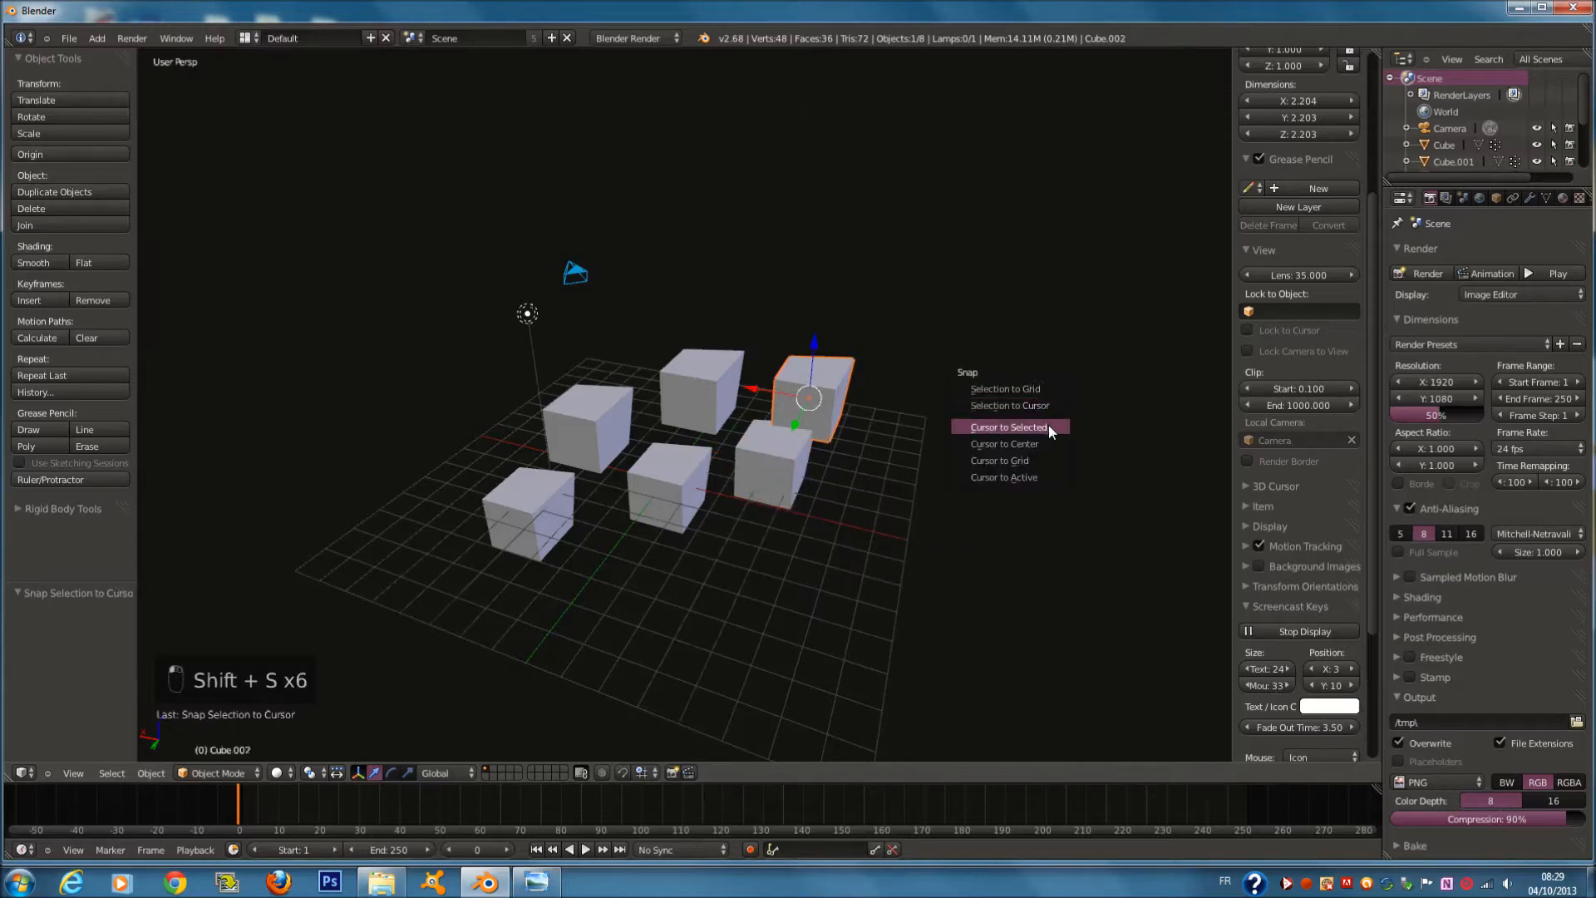
click(1049, 426)
Select the rear middle cube, try other 3D cursor snaps including Cursor to Grid, and finish with Cursor to Active
right_click(711, 381)
key(shift+s)
click(712, 382)
key(shift+s)
click(712, 401)
key(shift+s)
click(713, 478)
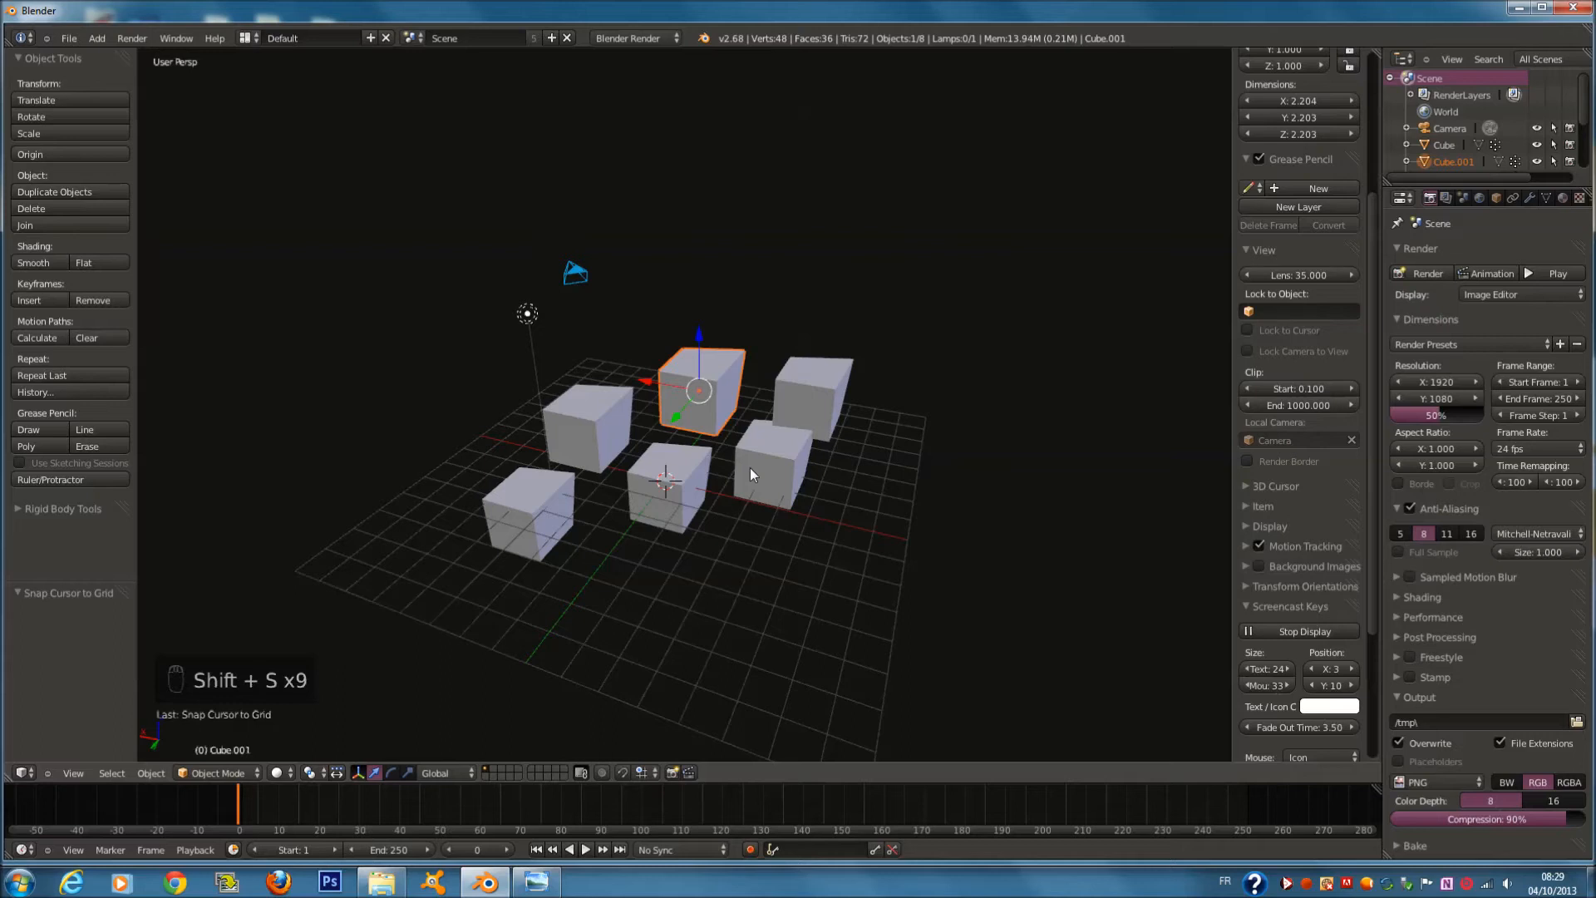
key(shift+s)
click(752, 486)
Try moving the rear middle cube and the neighbouring rear cube relative to the 3D cursor
middle_drag(791, 444, 735, 341)
key(g)
right_click(740, 336)
key(g)
right_click(857, 387)
right_click(877, 390)
key(g)
right_click(890, 382)
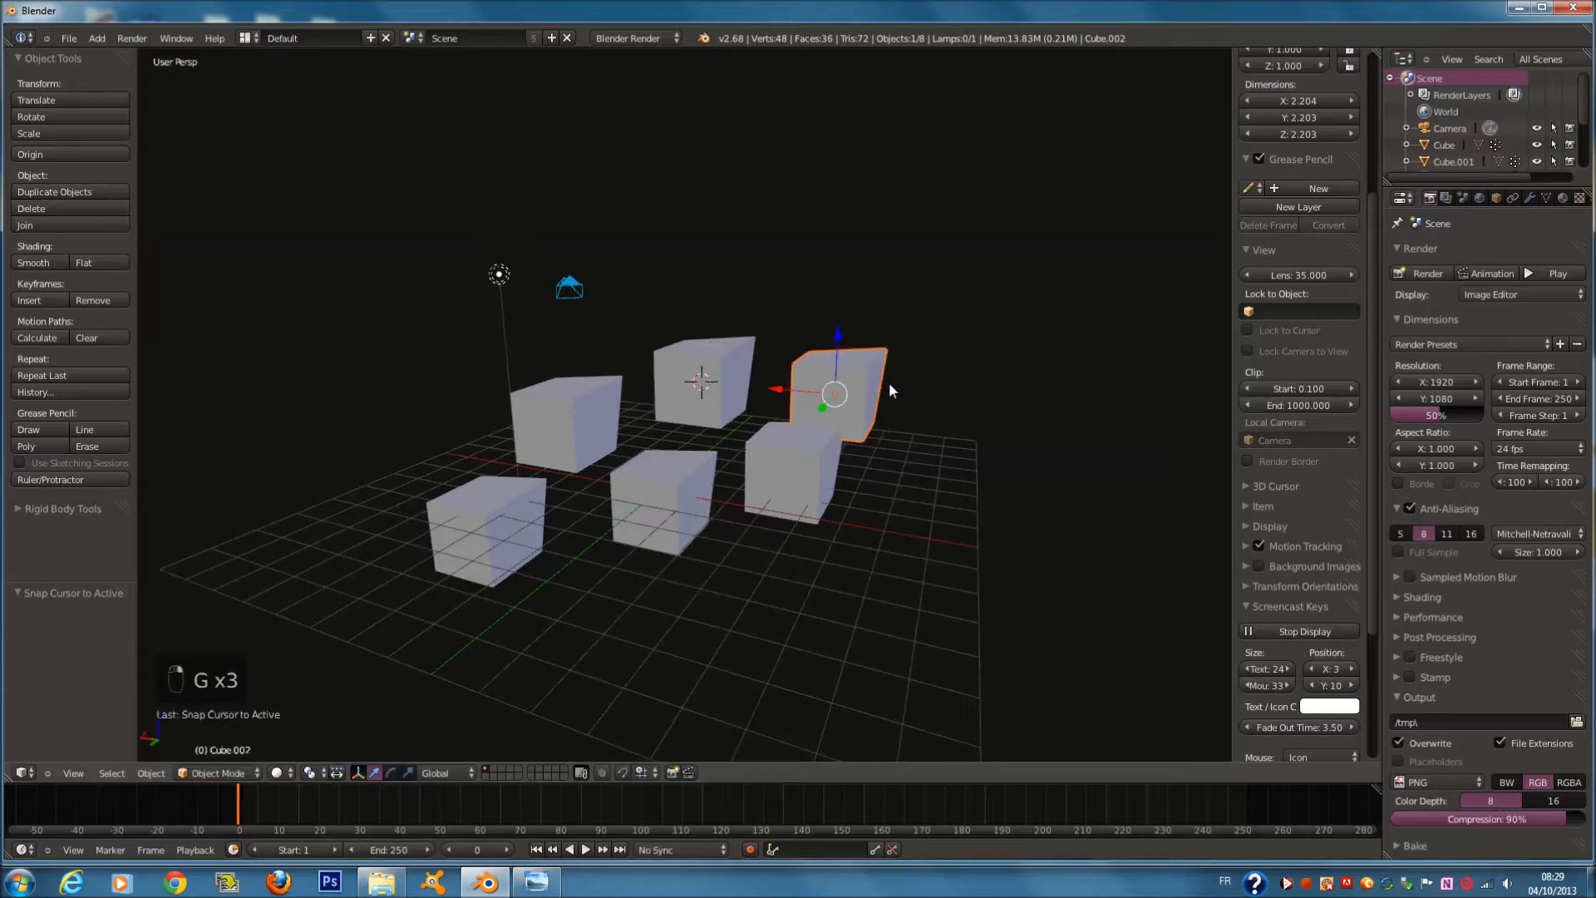
Duplicate the cube nearest the grid's front left corner and place the copy in front of the group
right_click(481, 502)
key(shift+d)
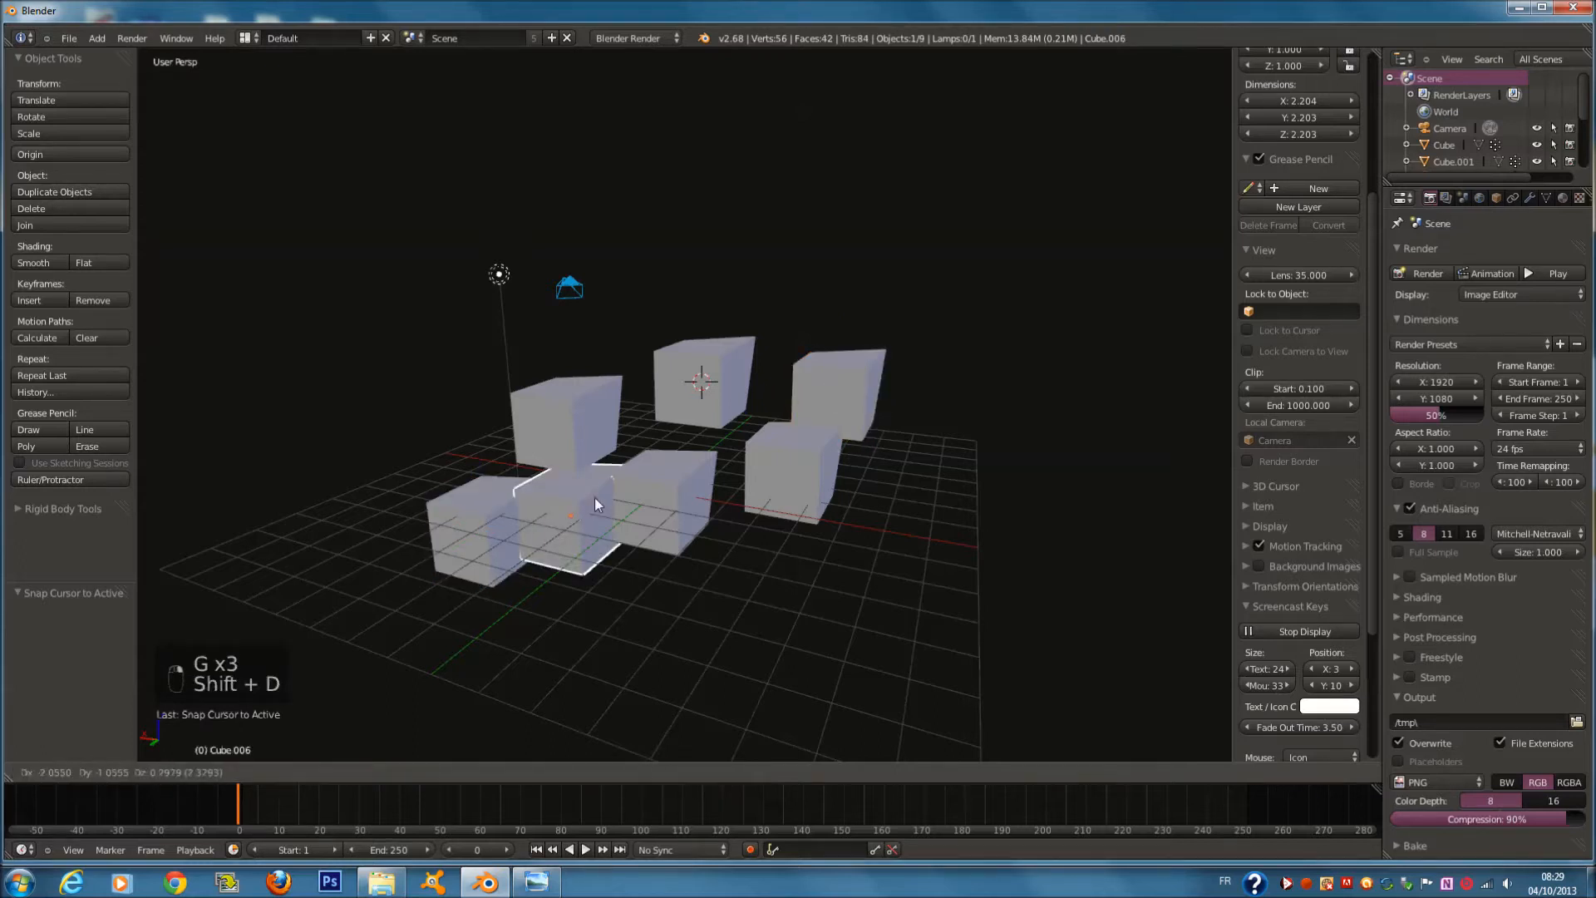
click(671, 607)
Snap the 3D cursor to the new duplicate in front and deselect everything
key(shift+c)
key(shift+s)
key(shift+s)
click(849, 590)
middle_drag(852, 581, 865, 521)
key(a)
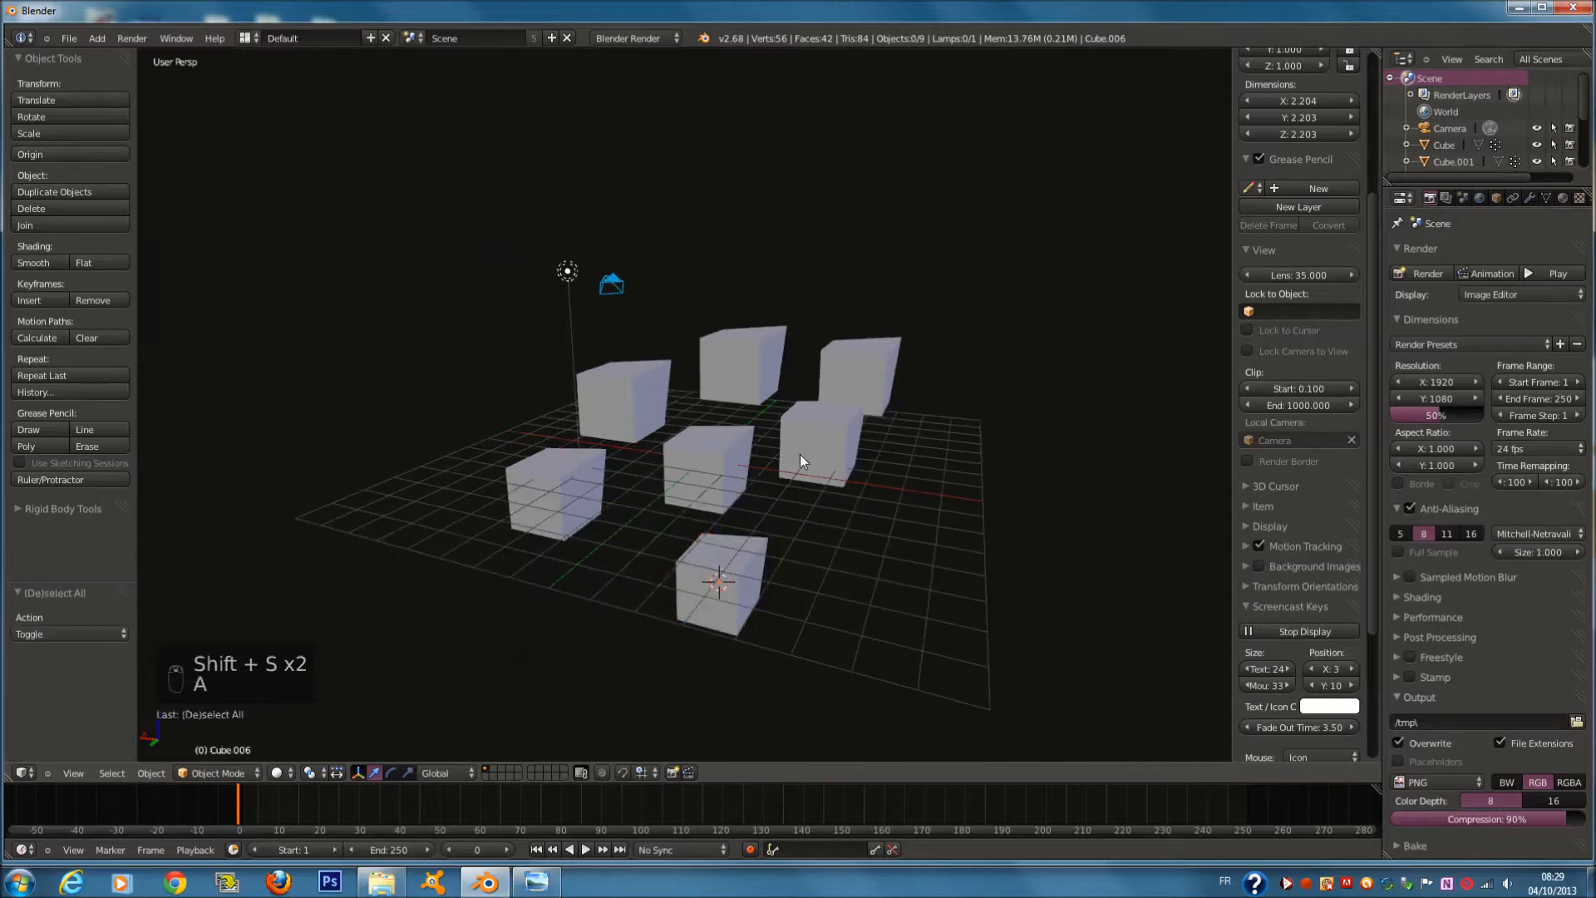
Examine the Set Origin options without applying any of them
click(63, 151)
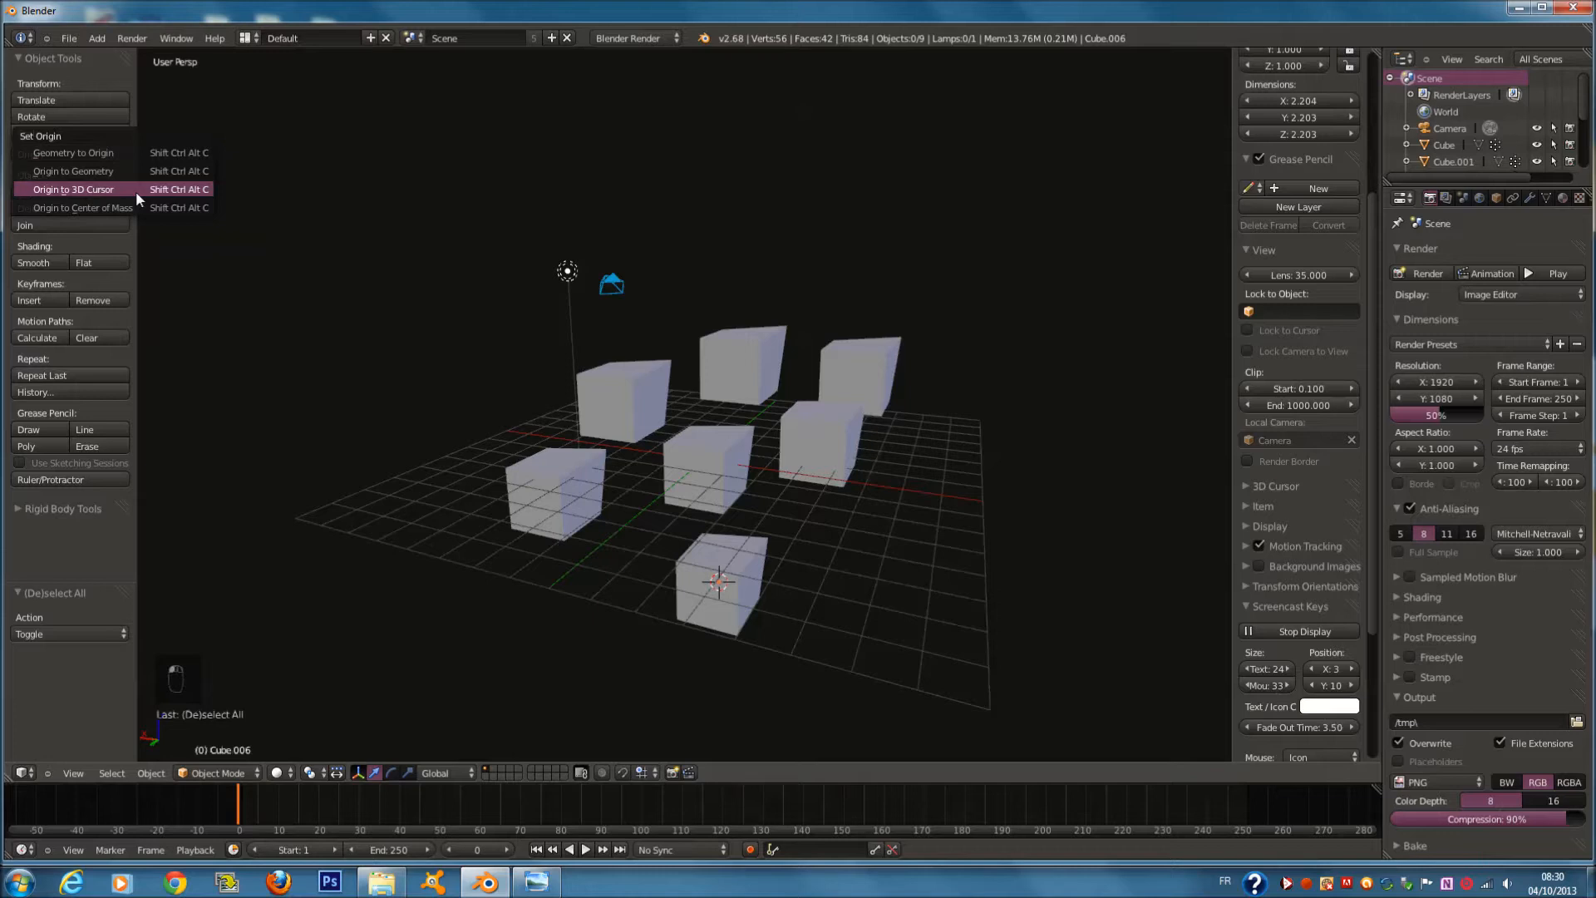
click(54, 157)
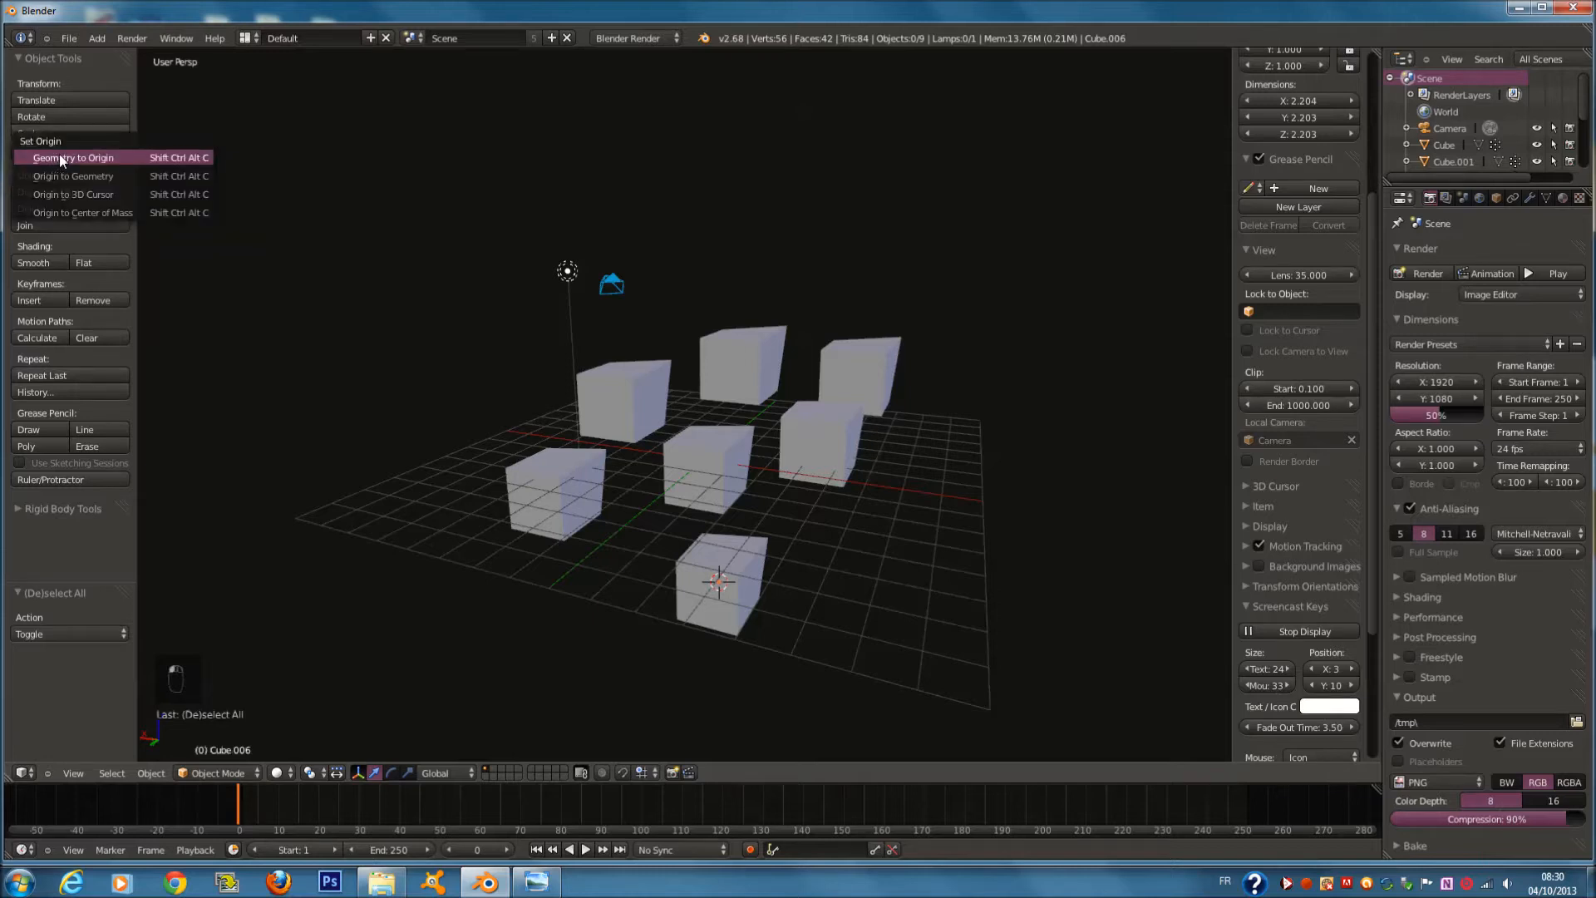
scroll(651, 430, up, 2)
Select the cube nearest the camera and lamp and move its whole mesh along X in Edit Mode, away from its origin
right_click(651, 430)
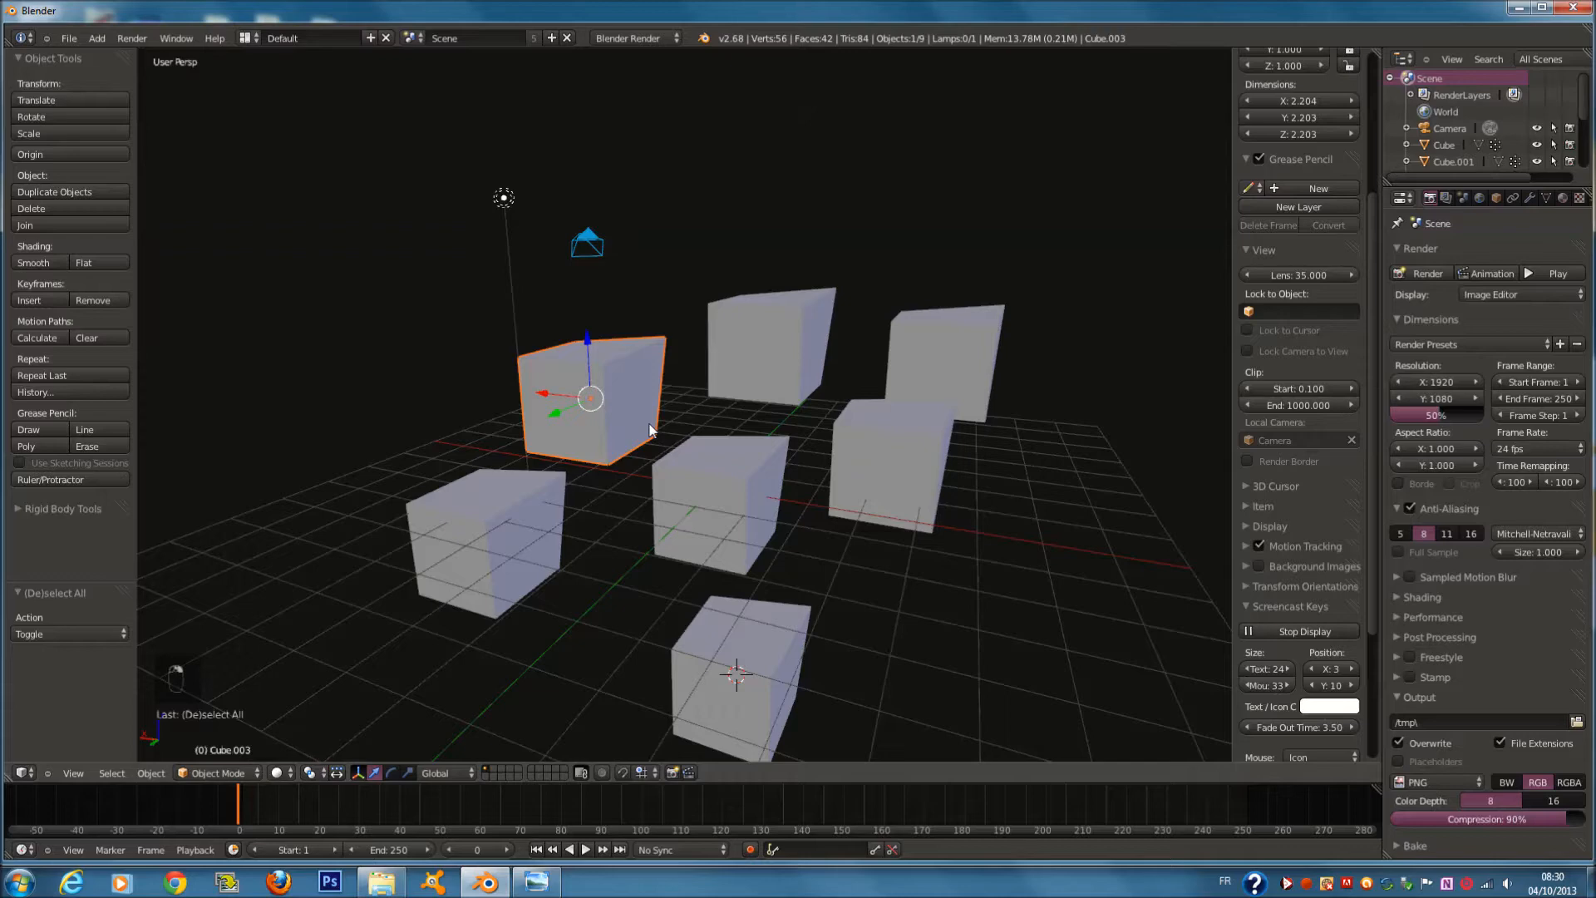
scroll(651, 430, down, 1)
scroll(651, 430, up, 2)
middle_drag(651, 430, 580, 460)
scroll(547, 411, up, 3)
scroll(547, 411, up, 3)
scroll(591, 451, down, 5)
key(Tab)
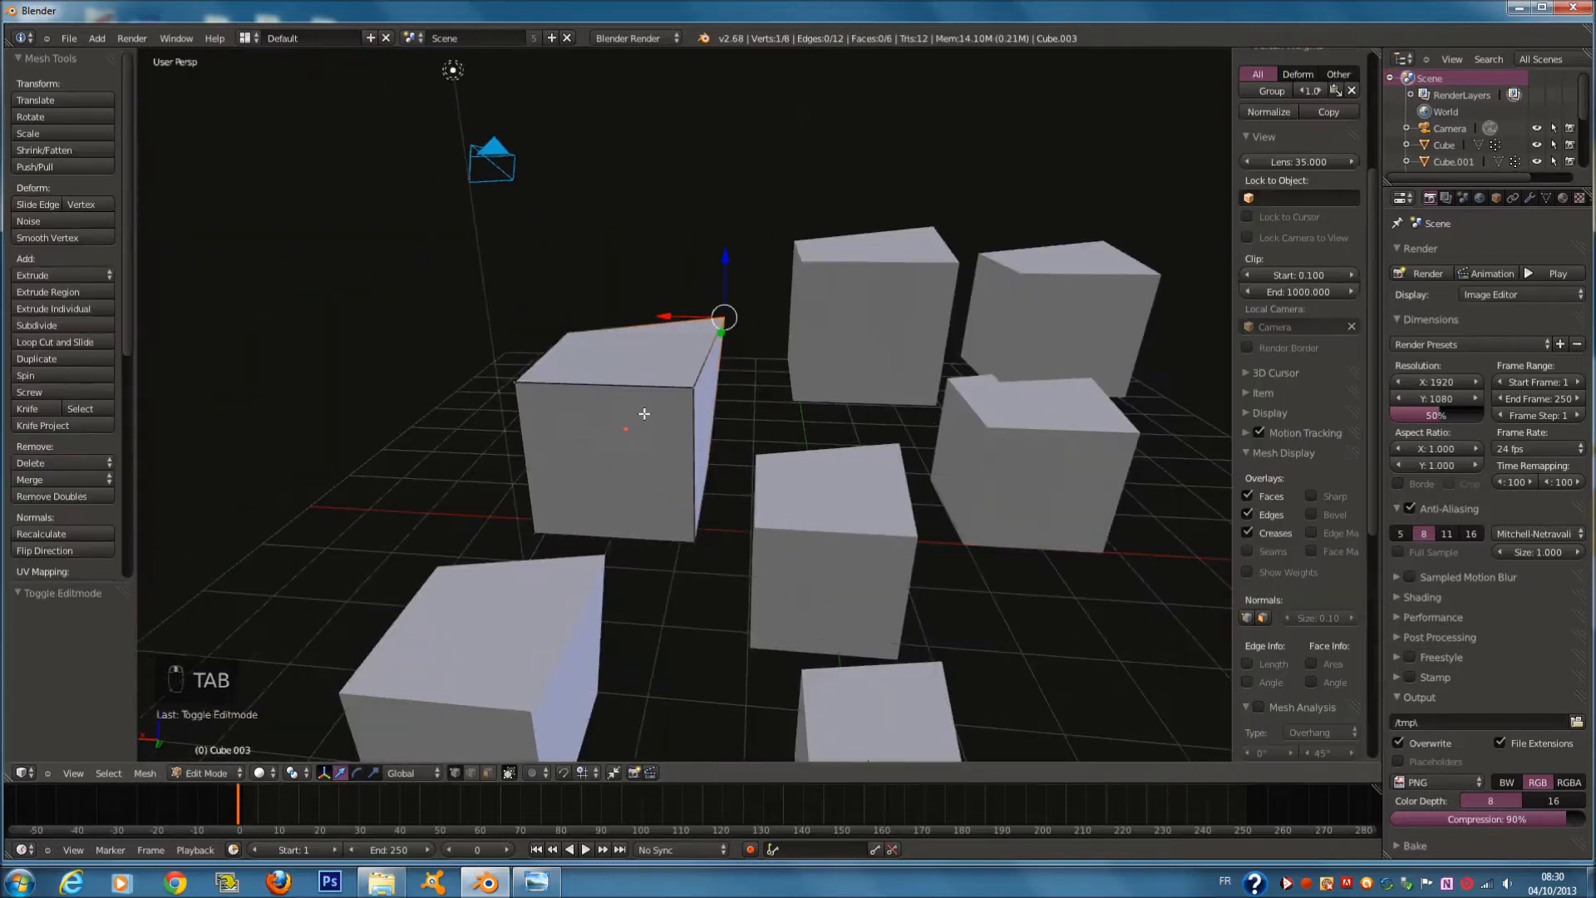
scroll(641, 410, down, 2)
key(a)
key(a)
key(a)
key(a)
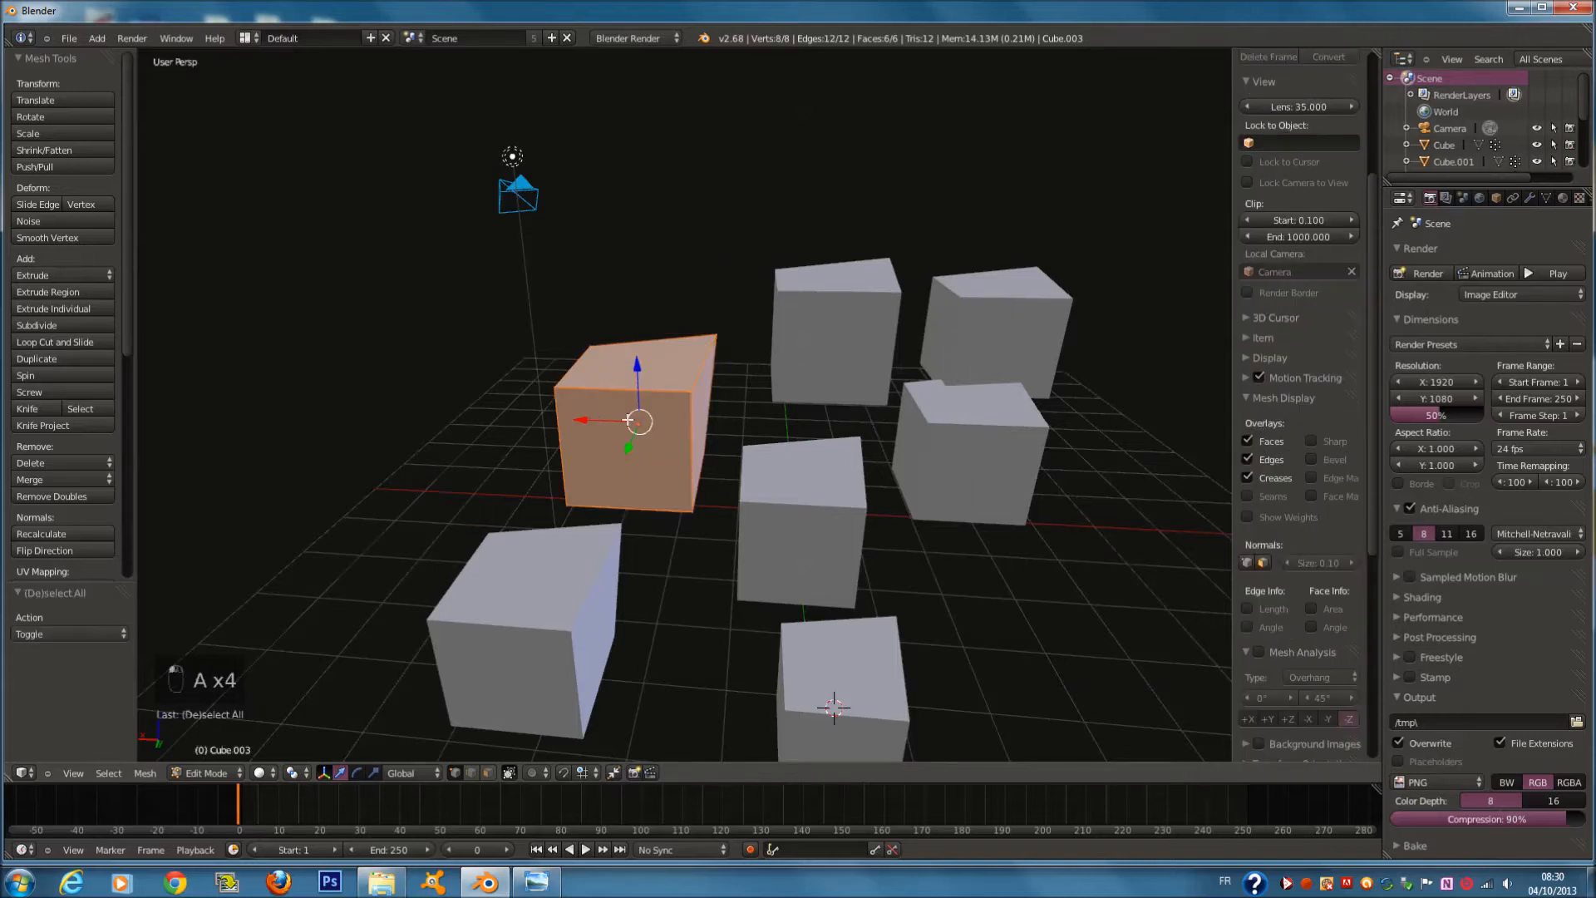
key(g)
key(x)
click(908, 444)
key(Tab)
Try rotating the cube about its offset origin, first around the Z axis and once more without an axis constraint
scroll(689, 447, down, 1)
scroll(688, 447, up, 1)
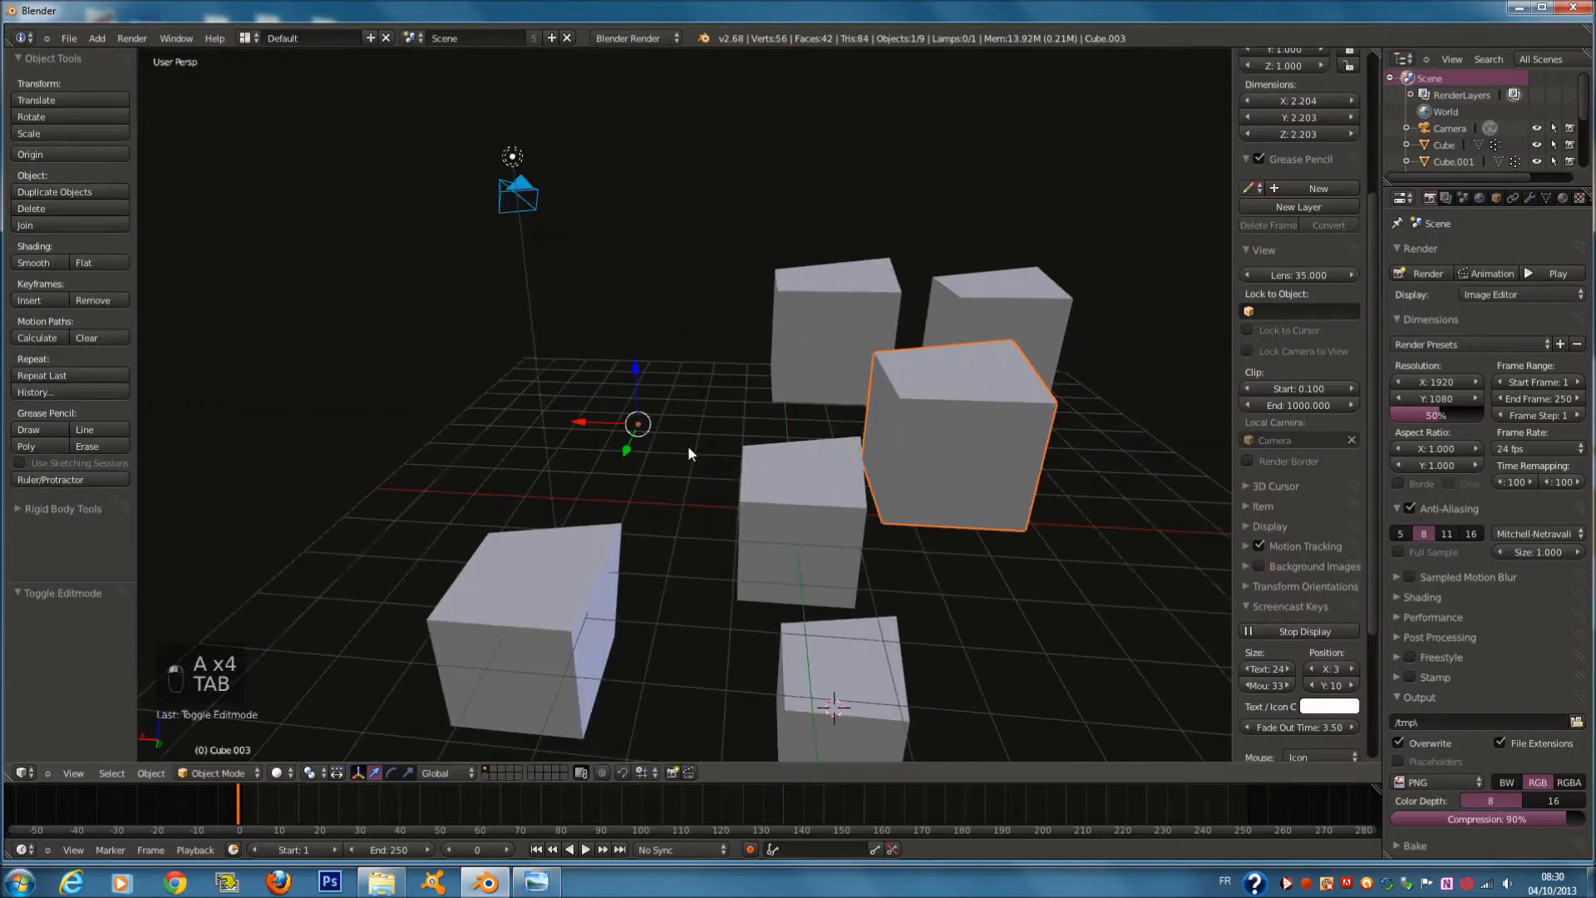
scroll(750, 480, up, 1)
middle_drag(750, 481, 715, 467)
scroll(714, 473, down, 2)
key(r)
key(z)
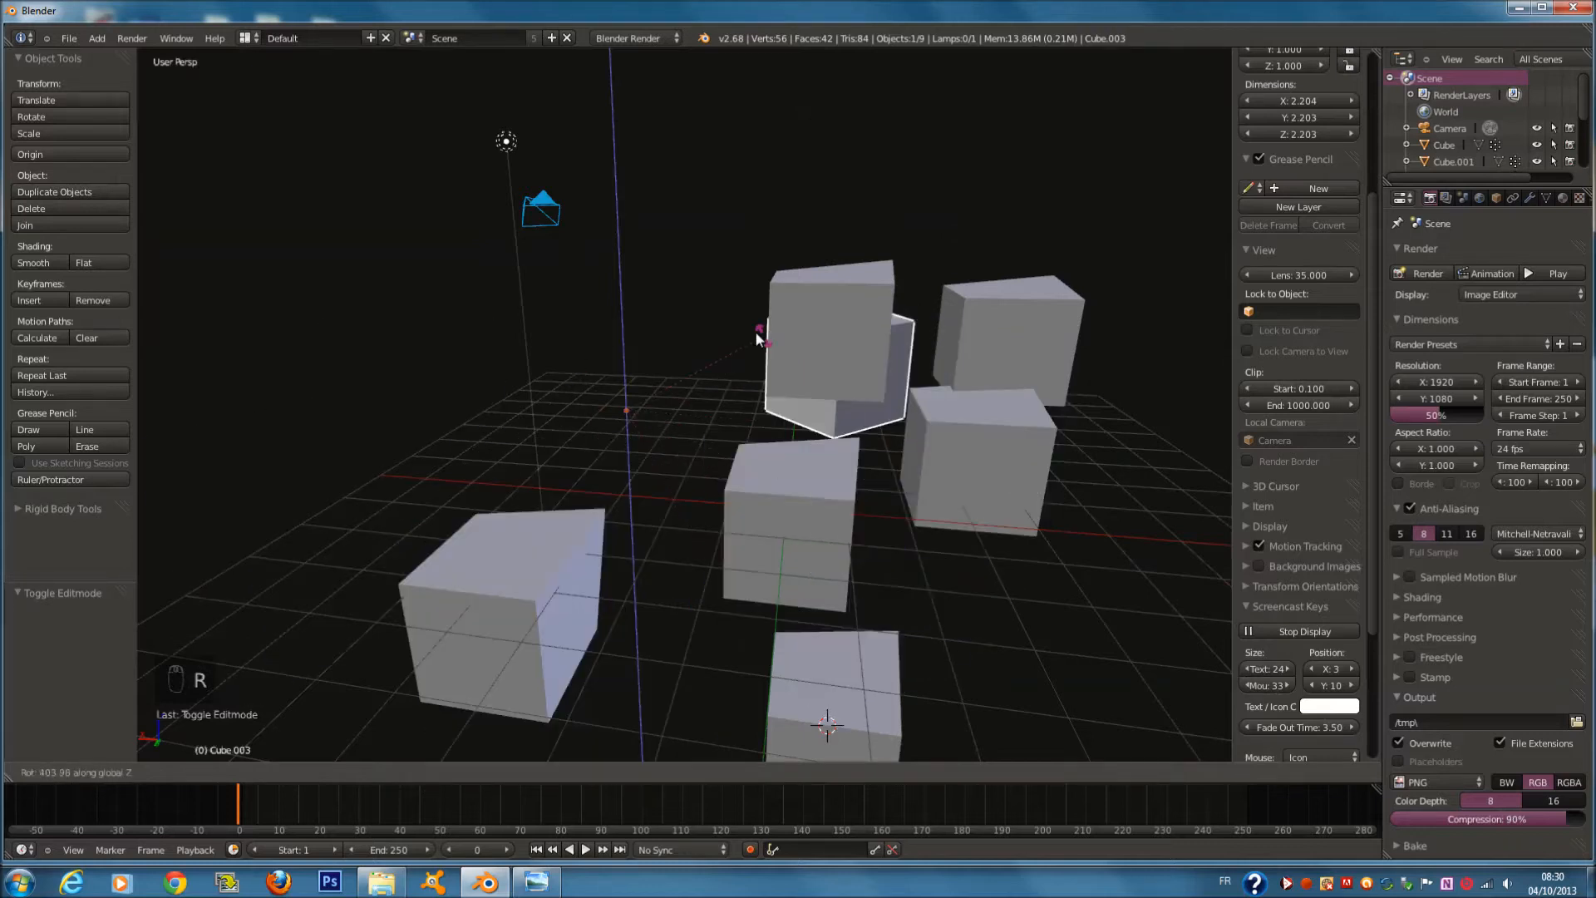
click(853, 505)
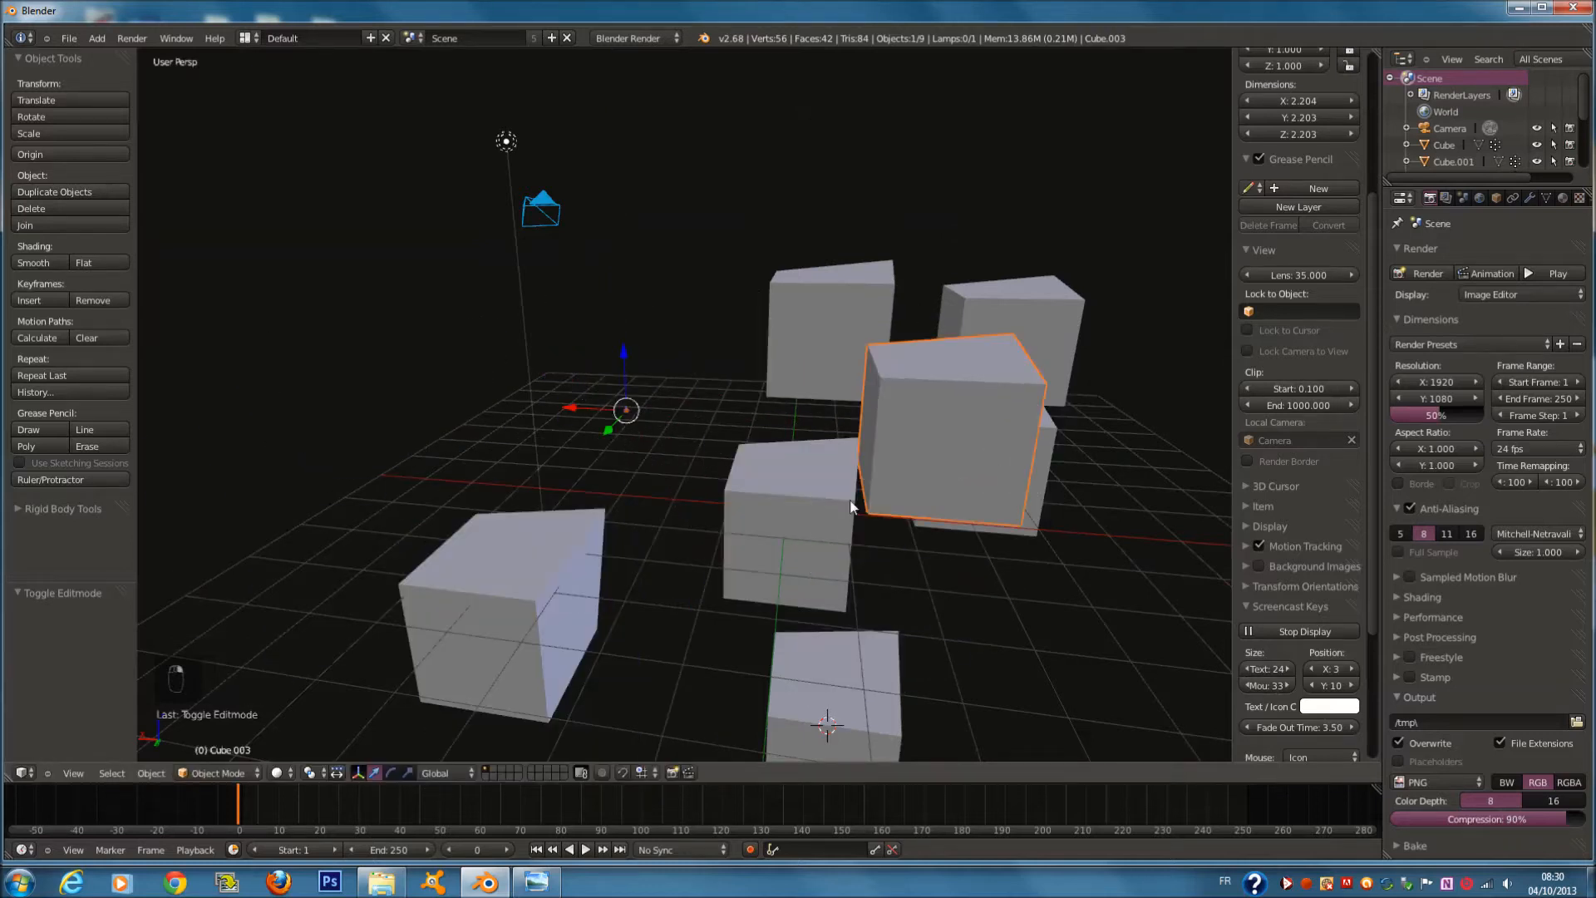
key(r)
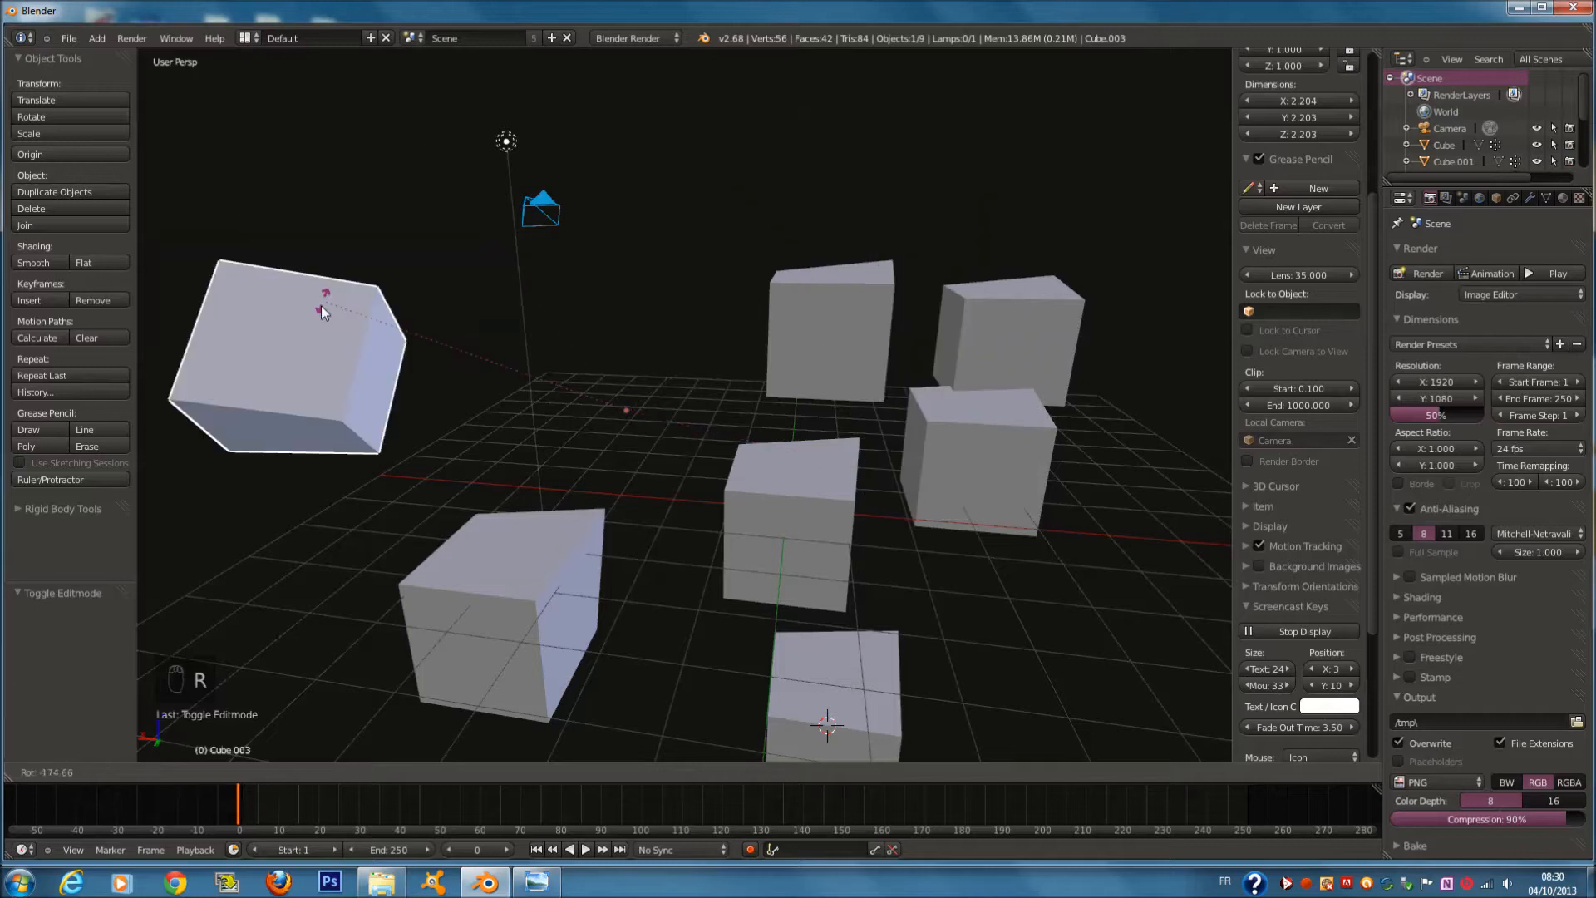
click(798, 453)
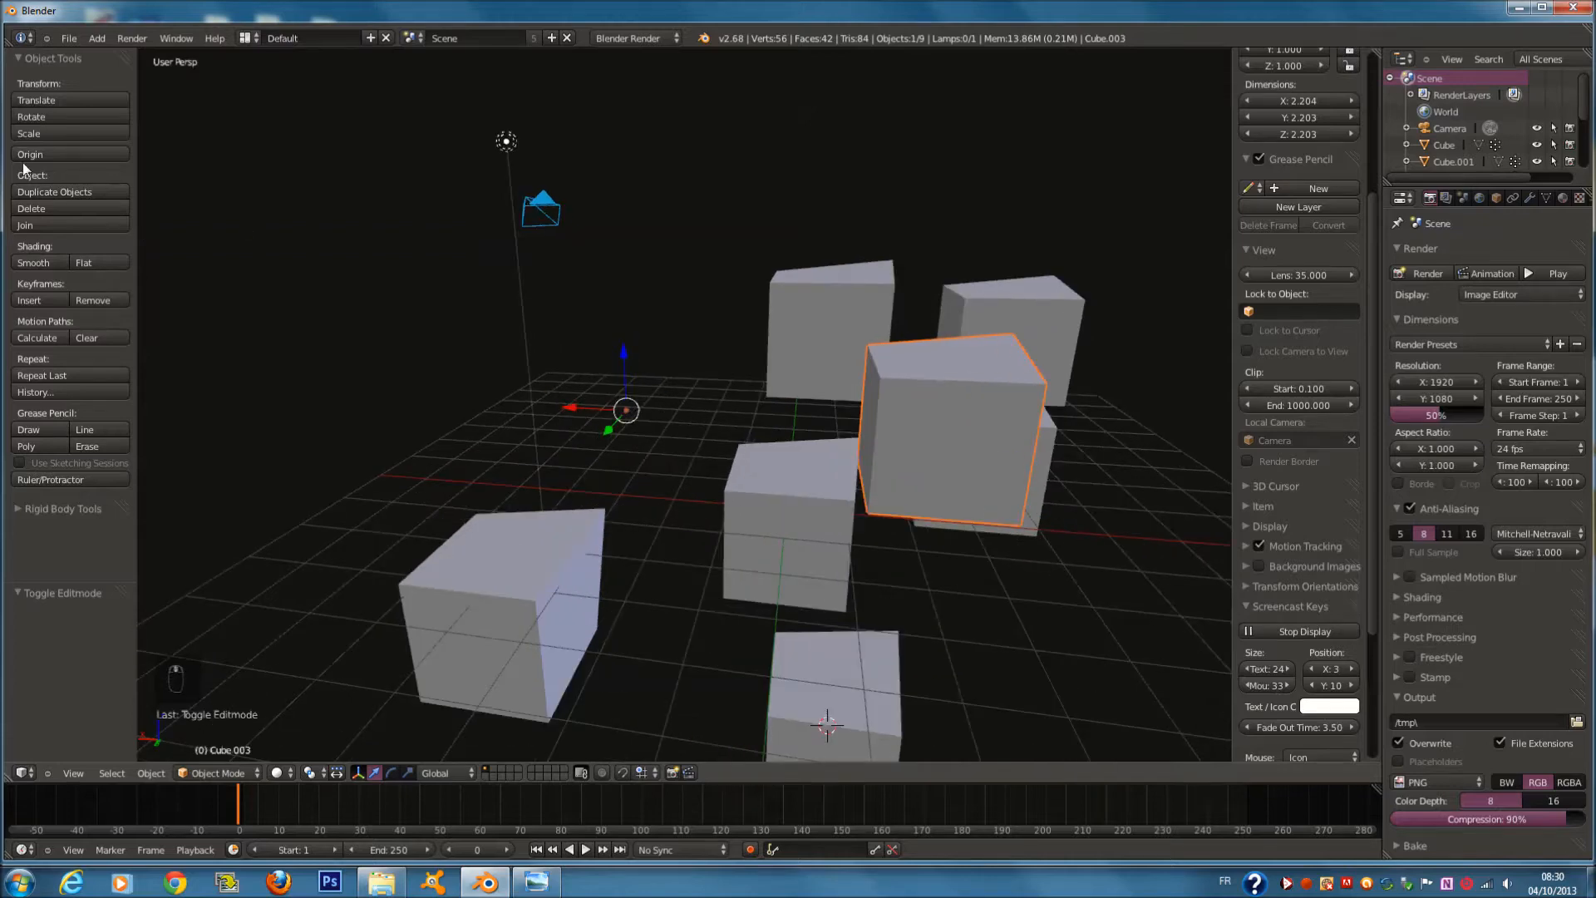
Select every object in the scene and delete them all
key(KP_1)
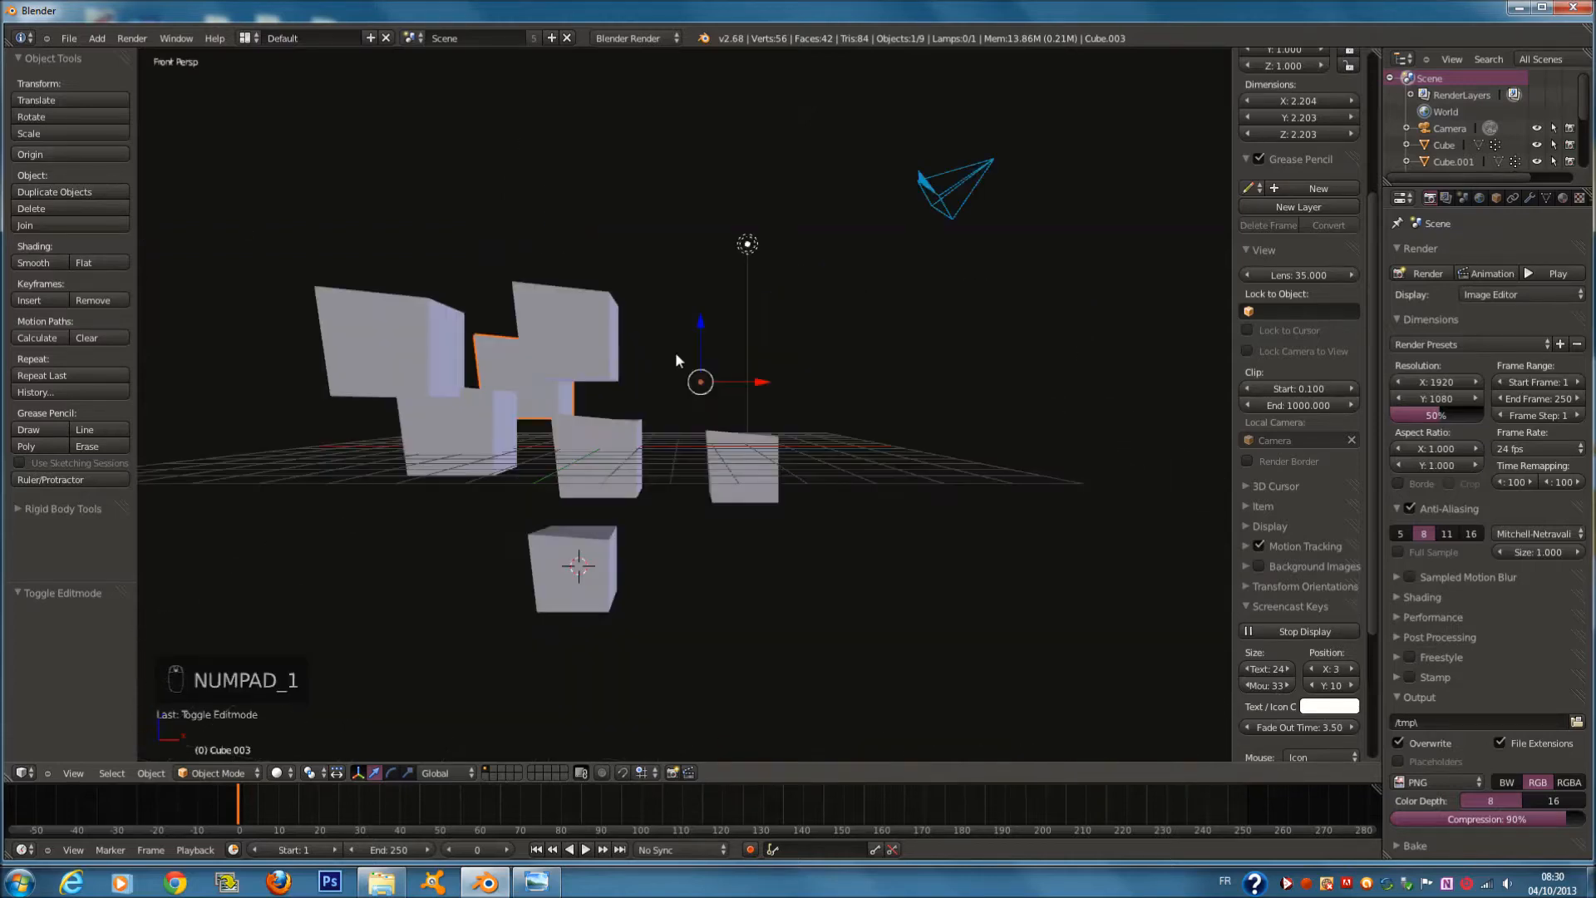
key(a)
key(a)
key(a)
key(a)
key(x)
click(804, 420)
Reset the 3D cursor to the scene centre and add a new cube mesh there
middle_drag(804, 420, 849, 462)
key(shift+c)
key(shift+a)
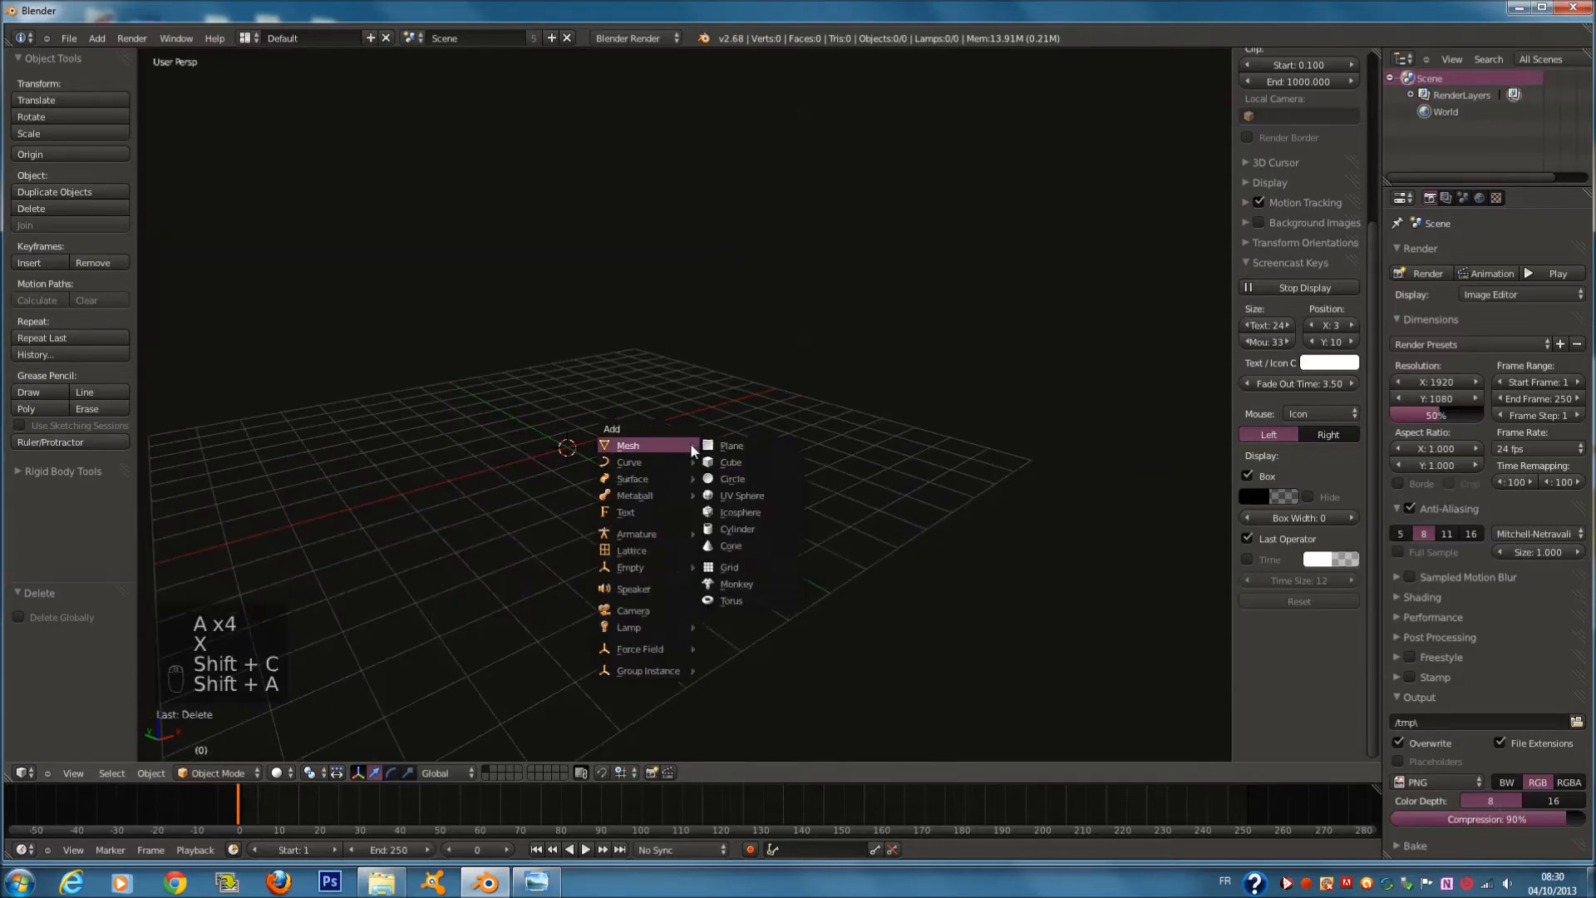
click(744, 458)
Move the new cube's mesh along the X axis in Edit Mode, away from its origin, and return to Object Mode
key(Tab)
drag(669, 432, 546, 467)
scroll(656, 463, down, 1)
shift+middle_drag(656, 463, 760, 463)
key(Tab)
key(w)
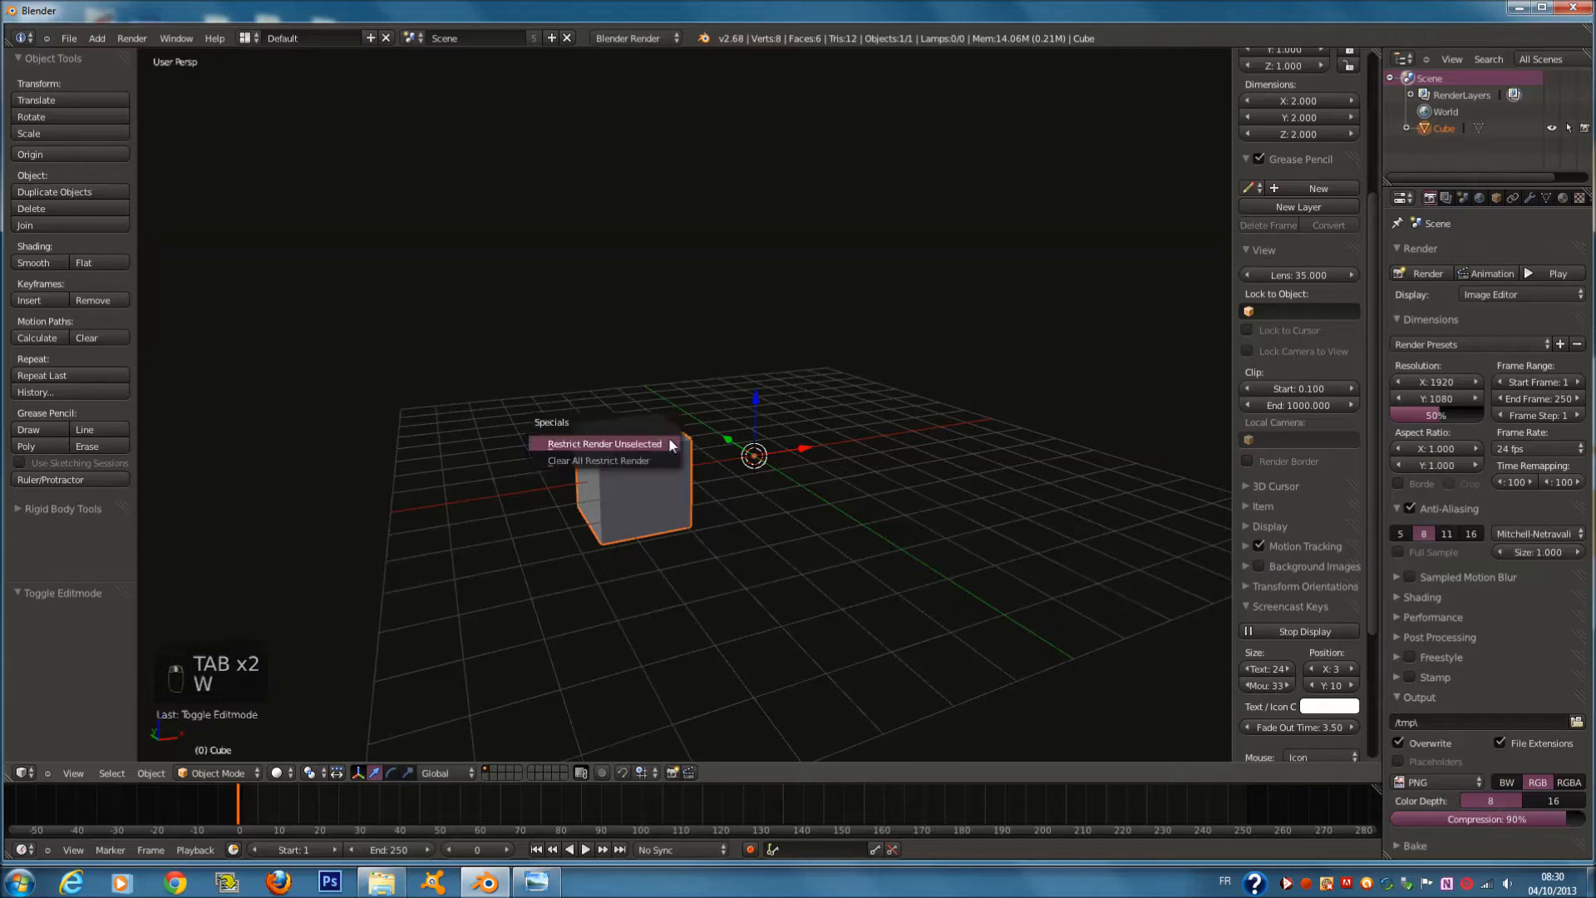
key(x)
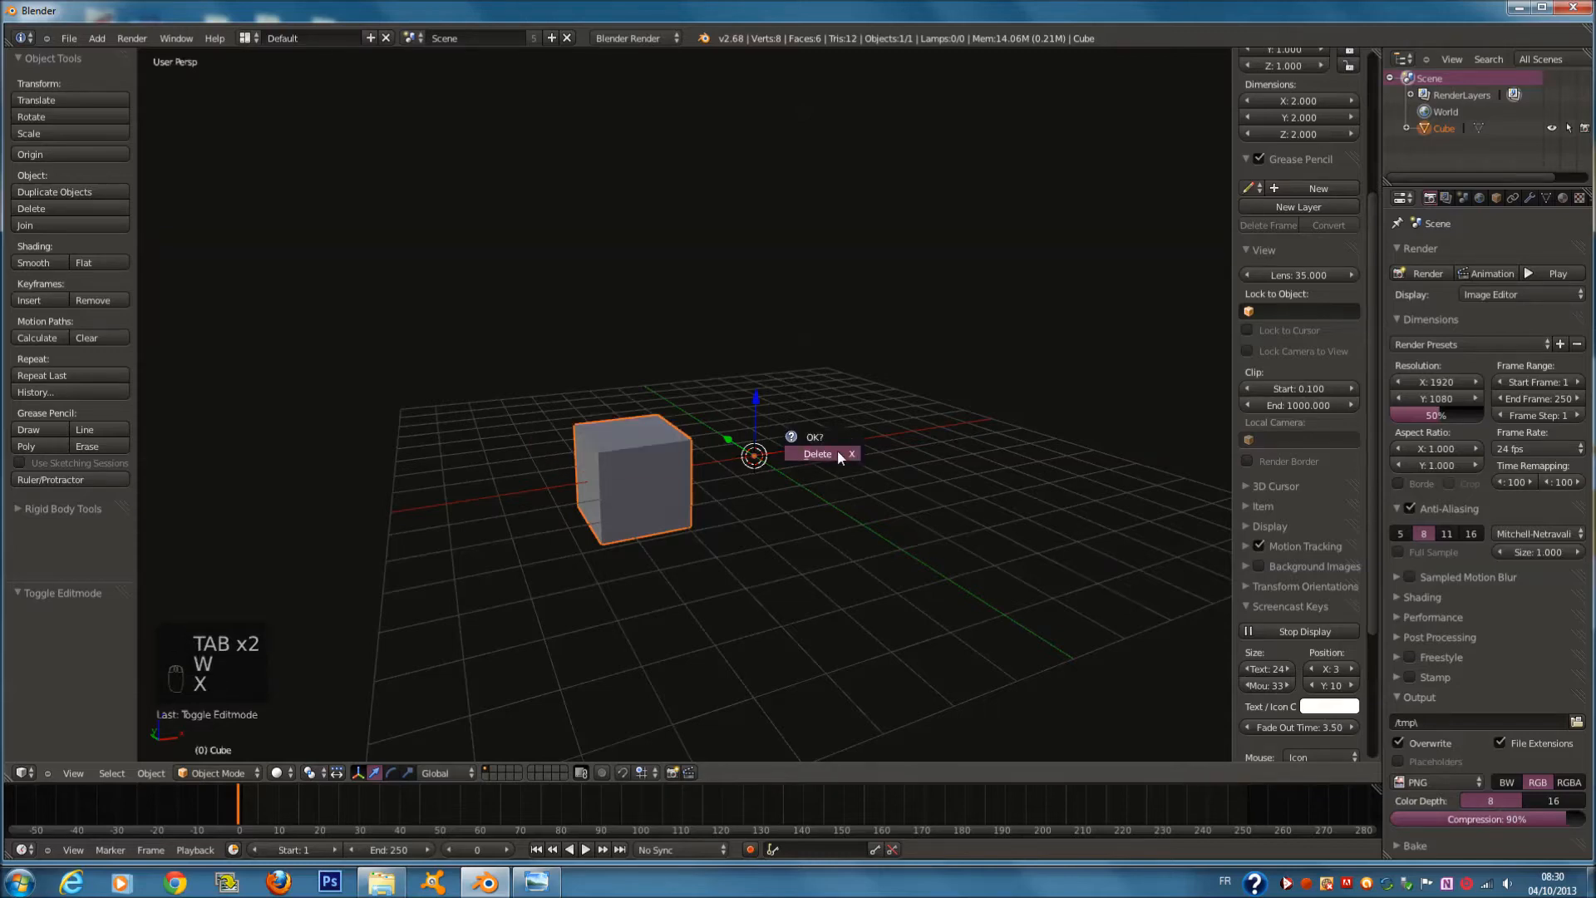
scroll(706, 546, up, 2)
key(Tab)
key(Tab)
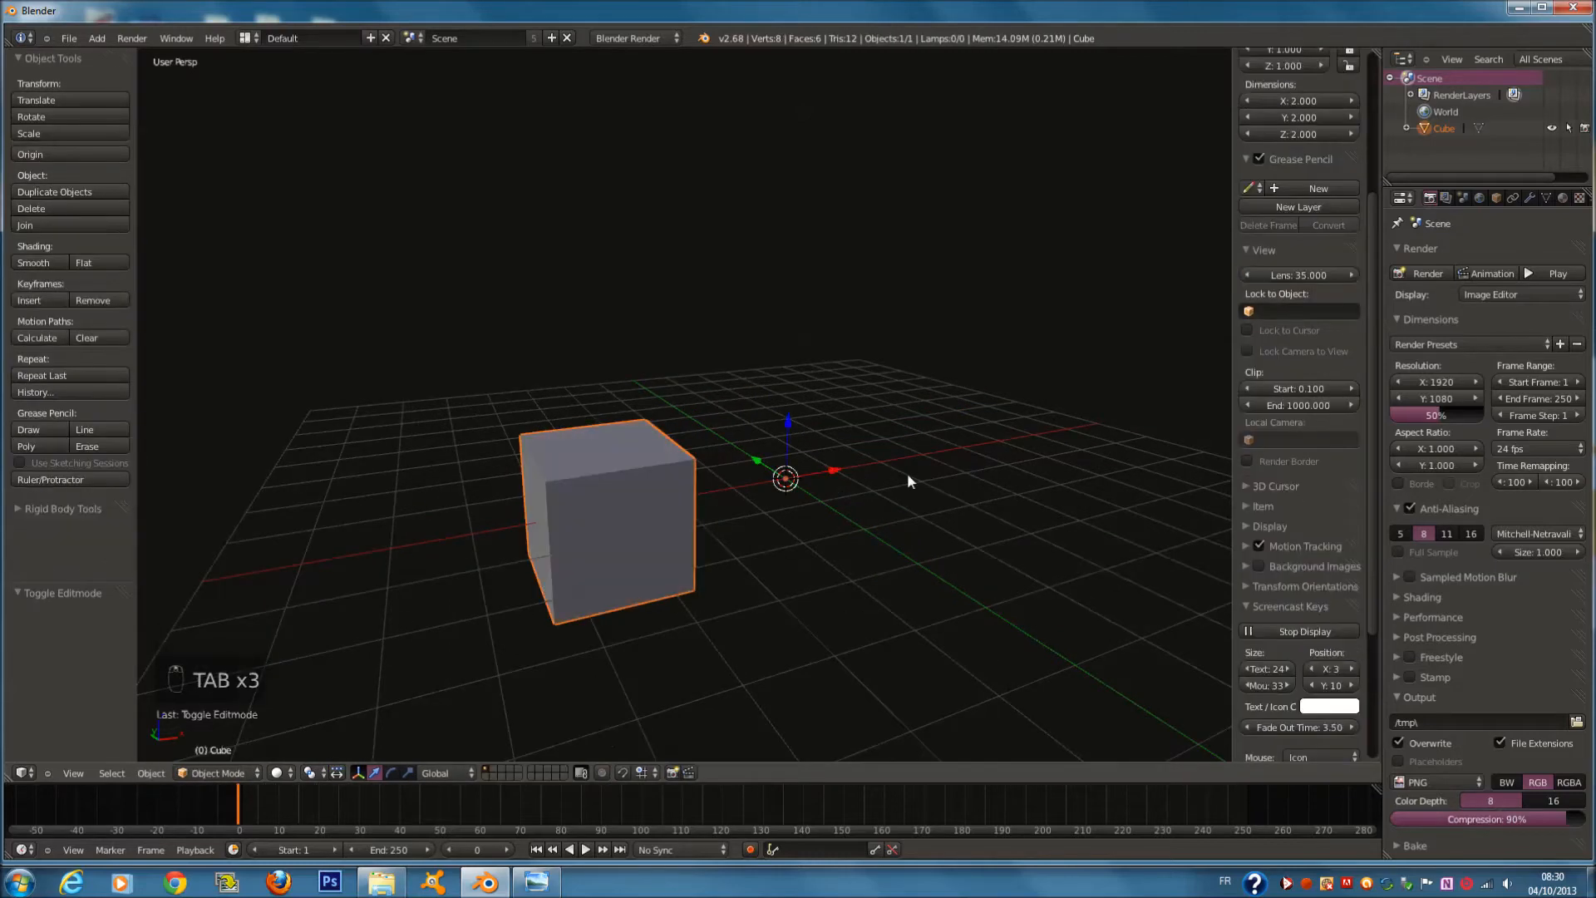
Try rotating the cube around the Z axis about its offset origin
key(r)
key(z)
key(z)
key(r)
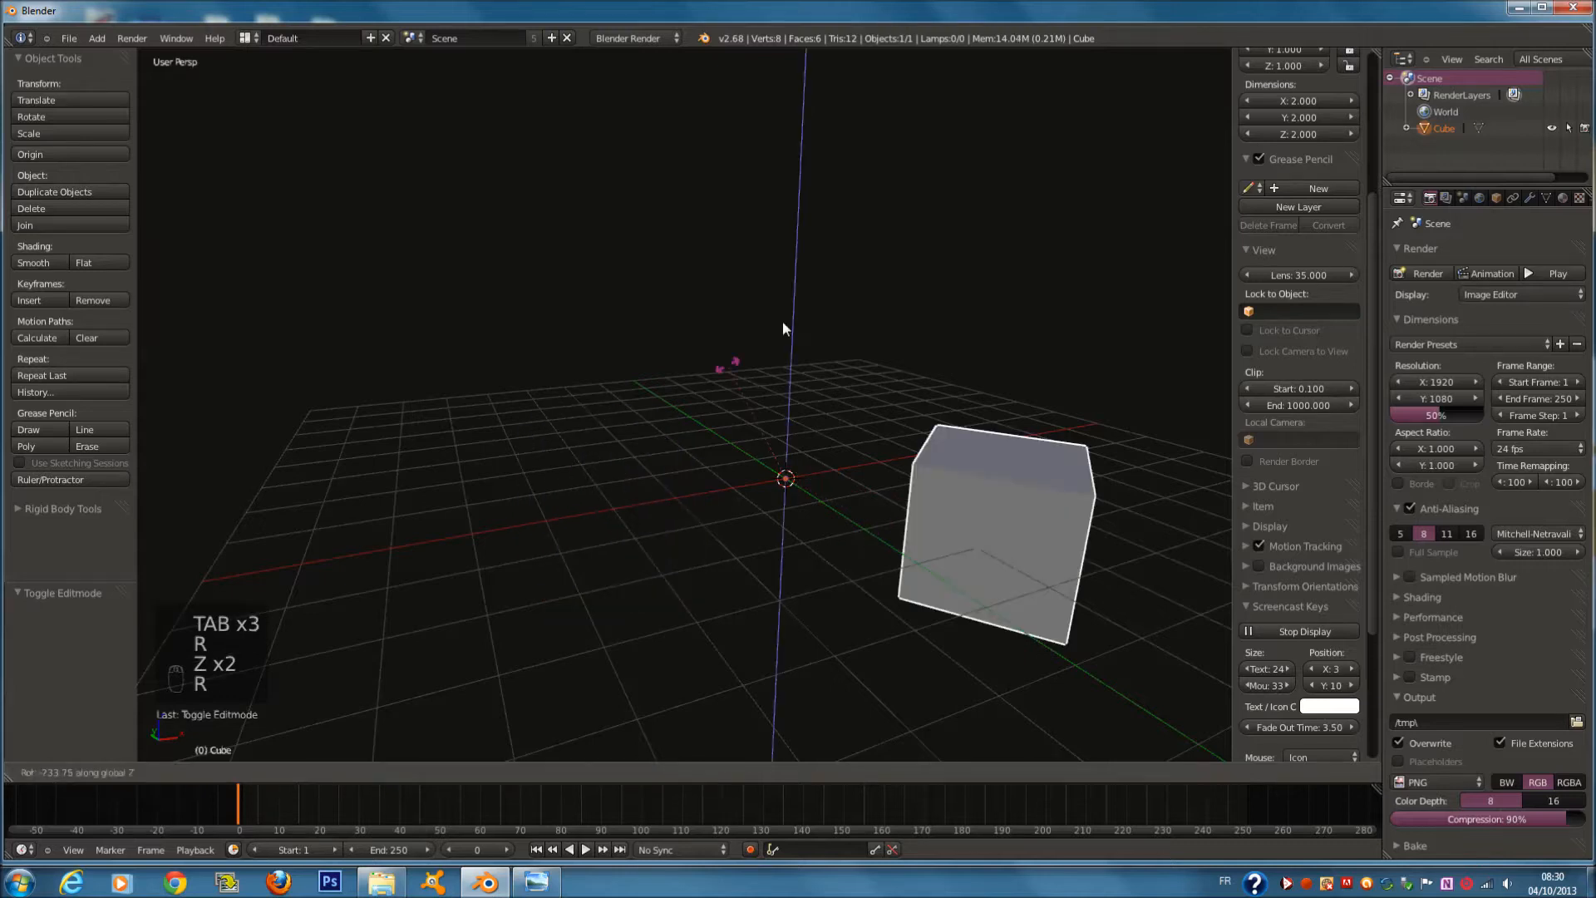
click(911, 622)
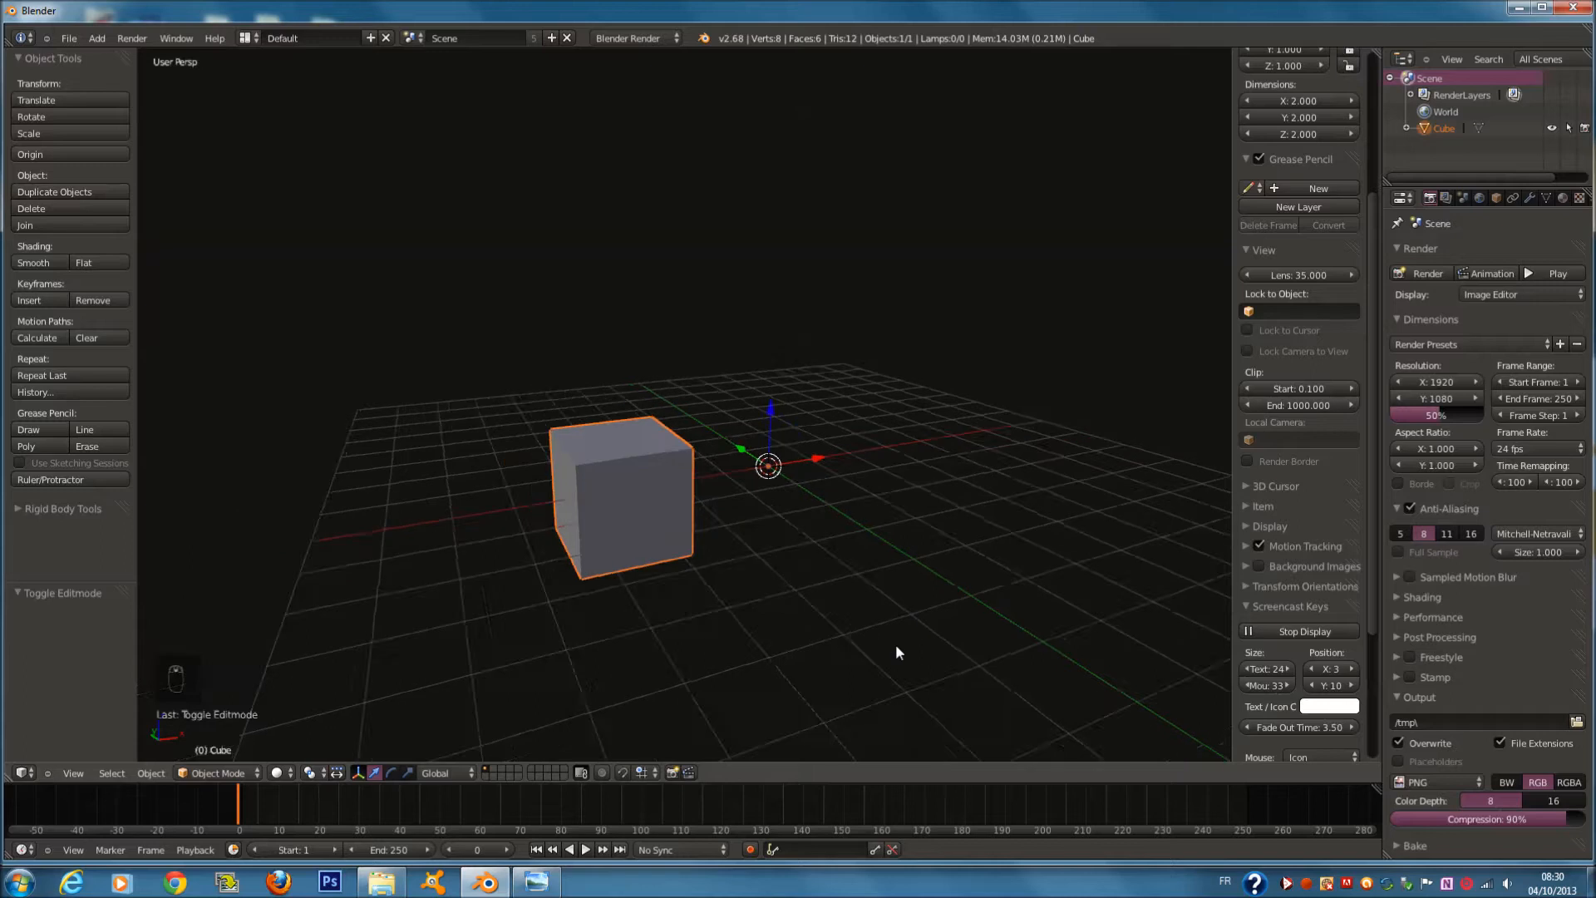
Try a regular duplicate and a linked duplicate of the cube, deleting each copy
key(shift+d)
right_click(941, 561)
key(x)
click(940, 560)
key(ctrl+d)
key(alt+d)
right_click(895, 505)
key(x)
click(894, 506)
Duplicate the cube in place, try mirroring the copy along the X, Y and Z axes, and delete that copy
right_click(674, 465)
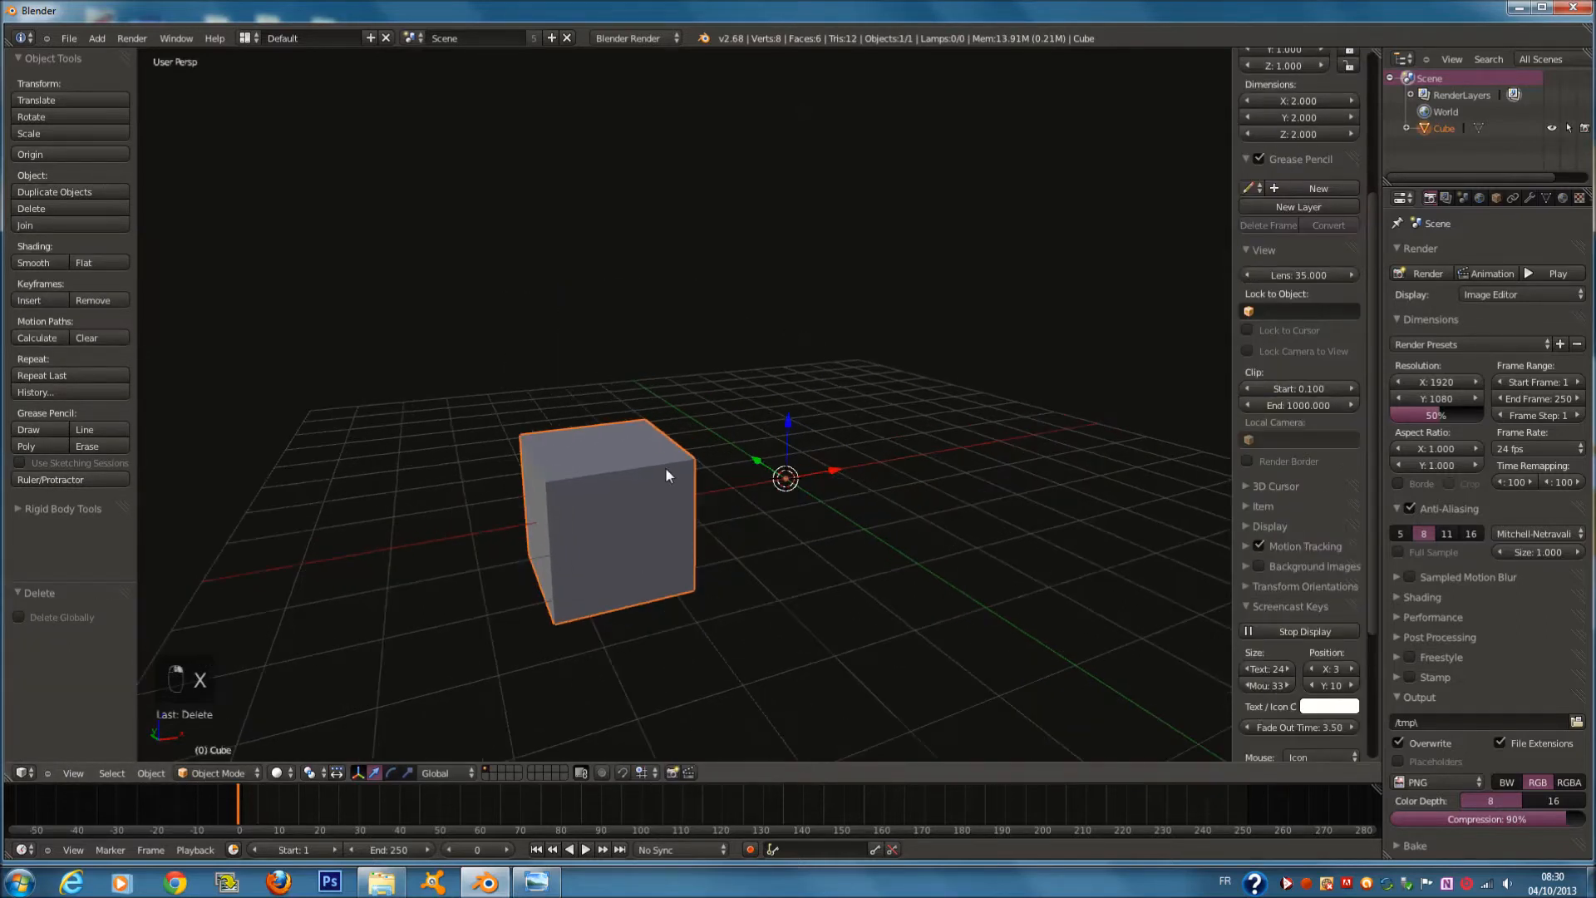
key(shift+d)
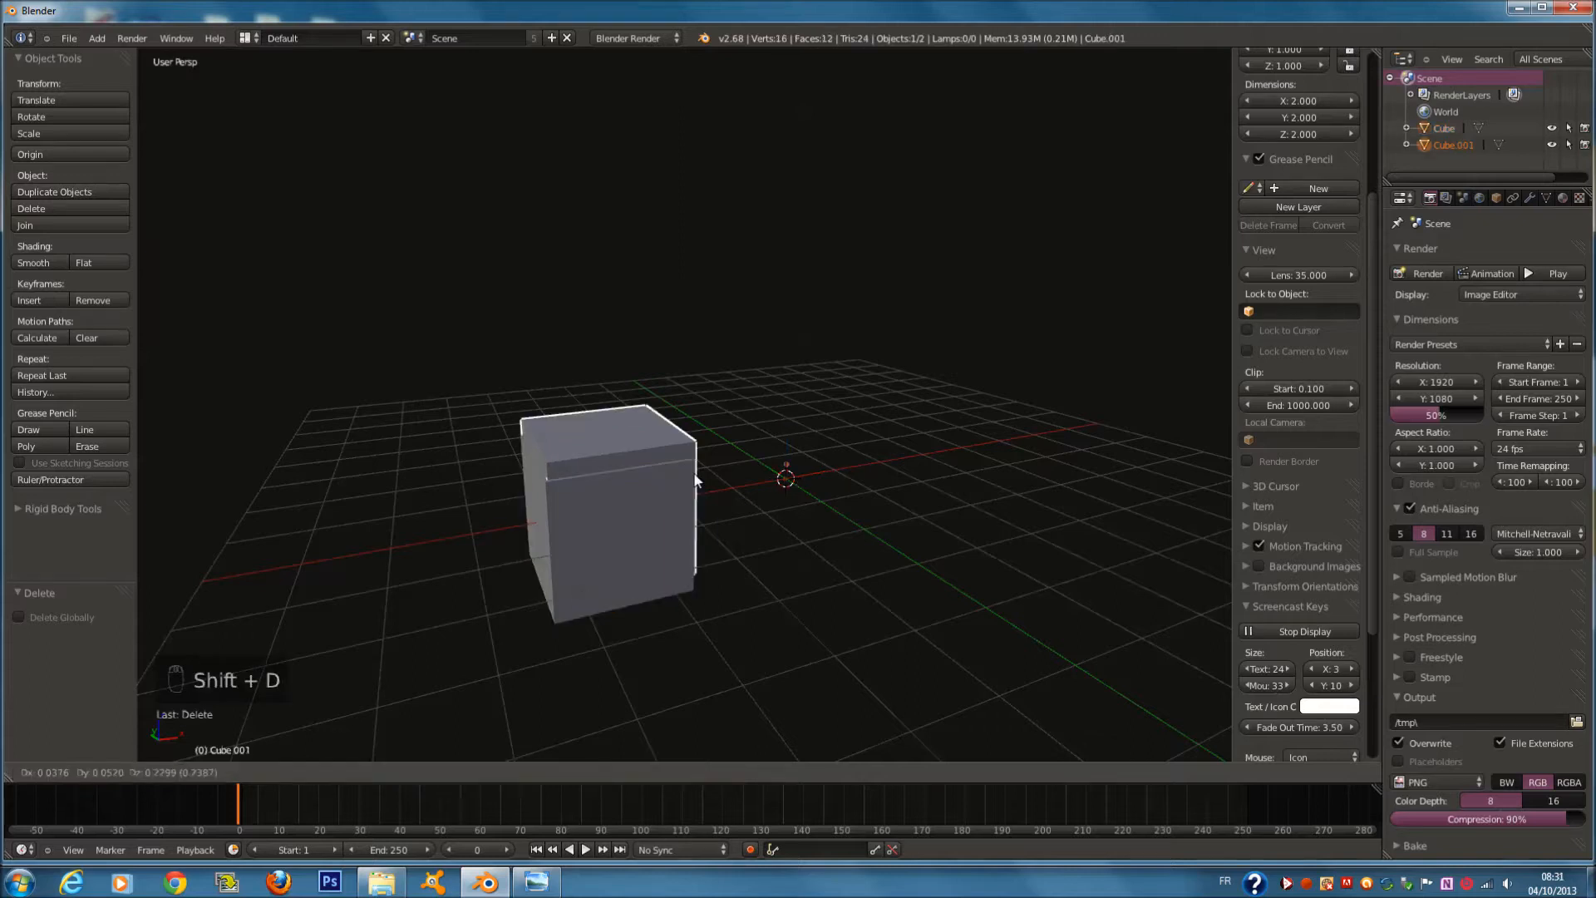
right_click(767, 464)
key(ctrl+m)
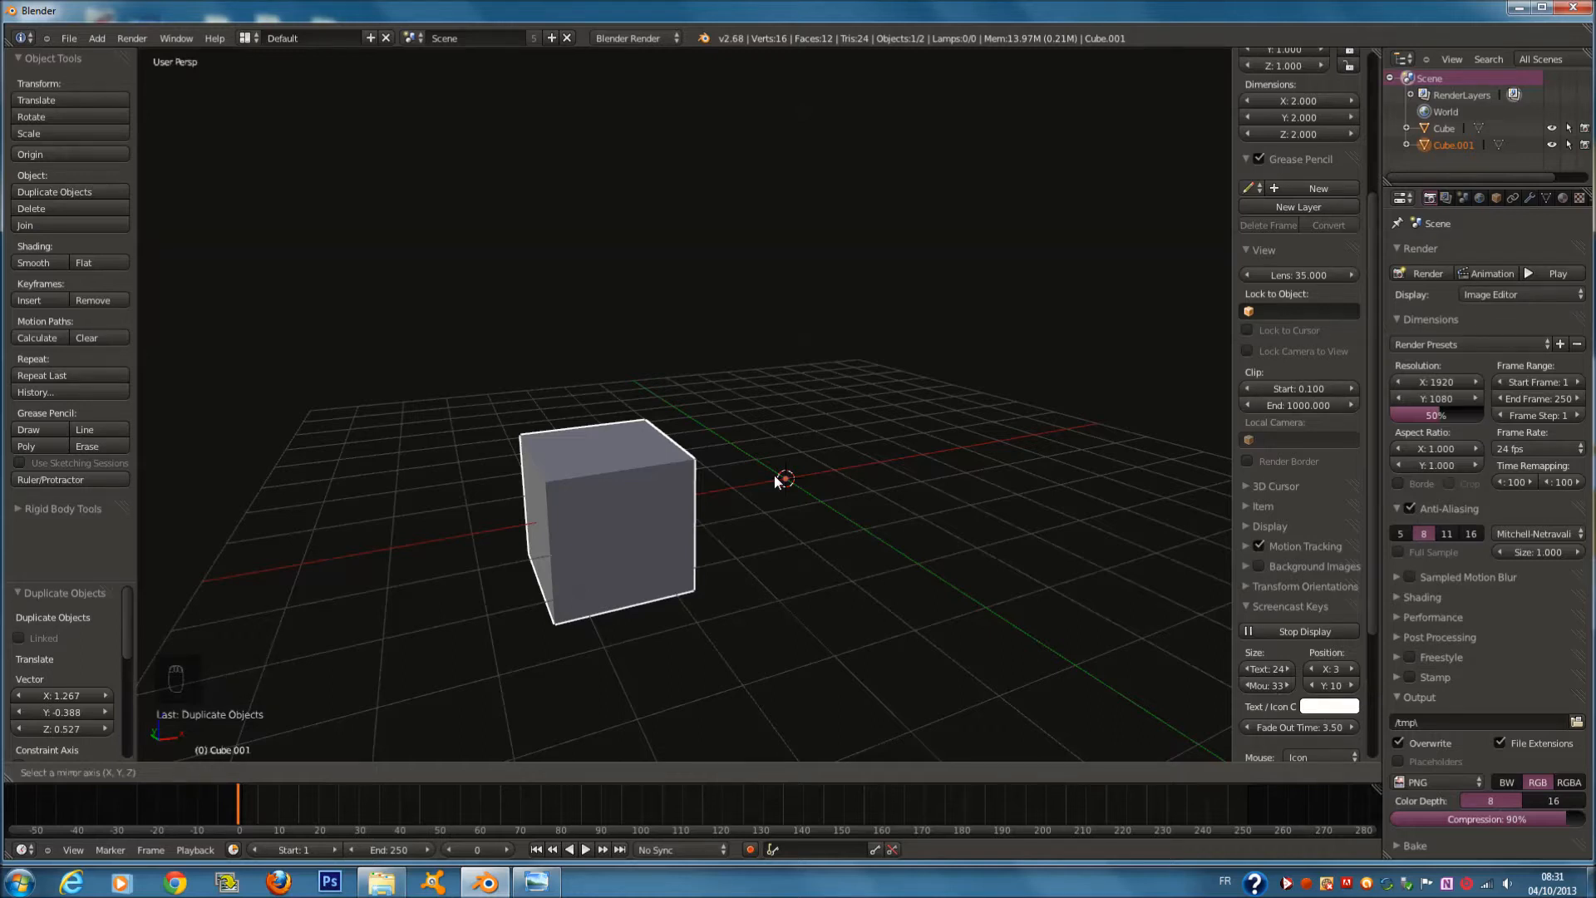
key(x)
key(y)
key(z)
key(y)
key(x)
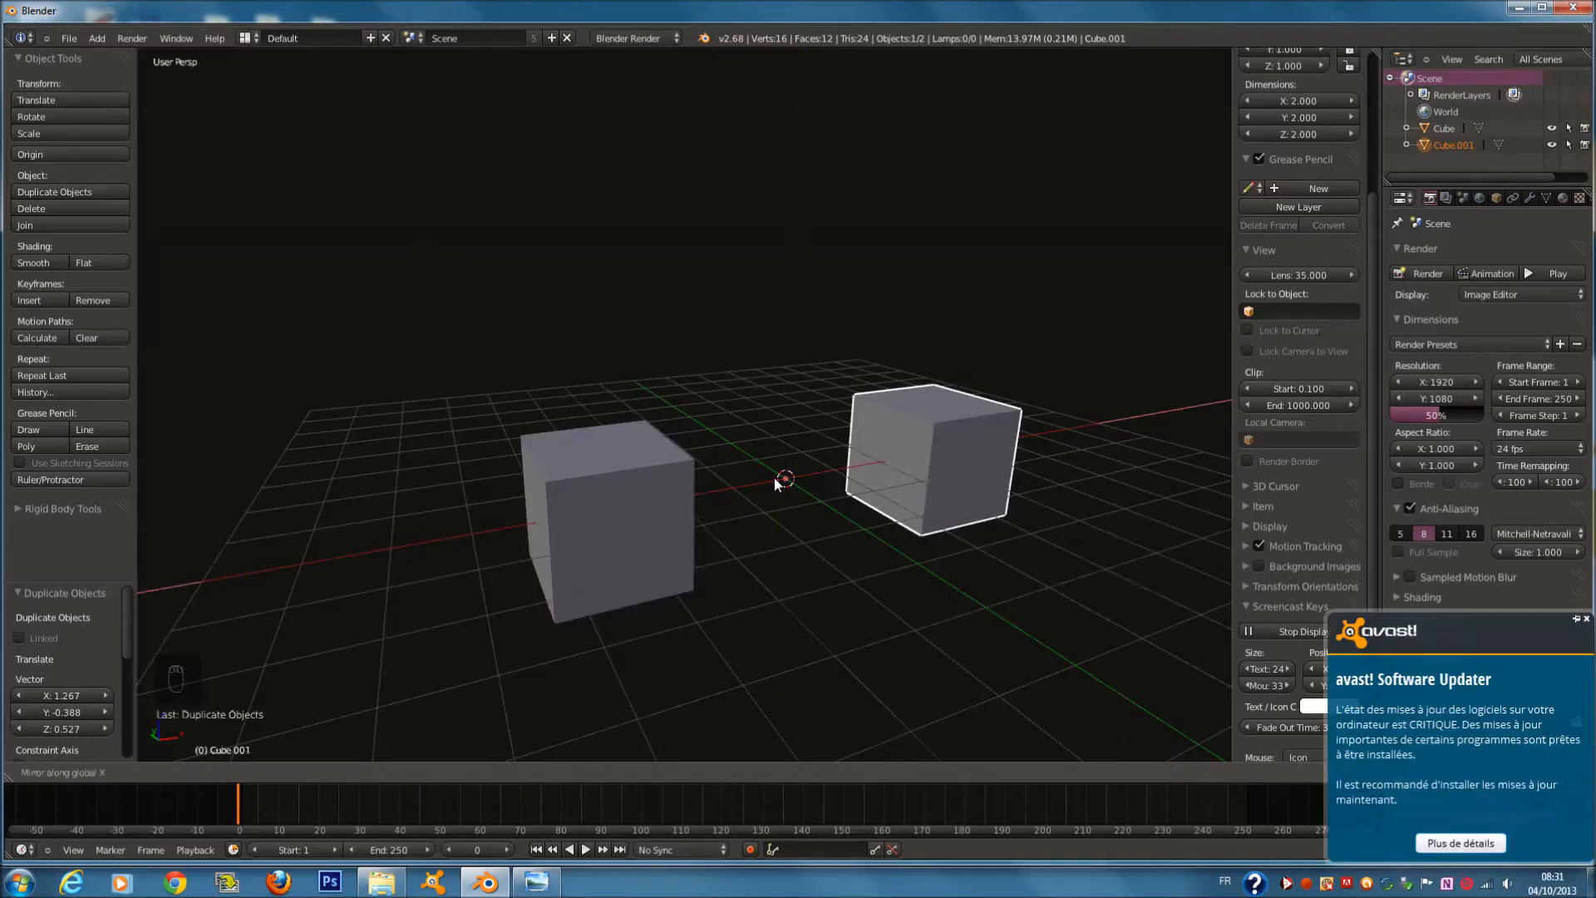
click(775, 477)
key(x)
click(774, 477)
Rotate the cube freely about its origin in front orthographic view
key(KP_1)
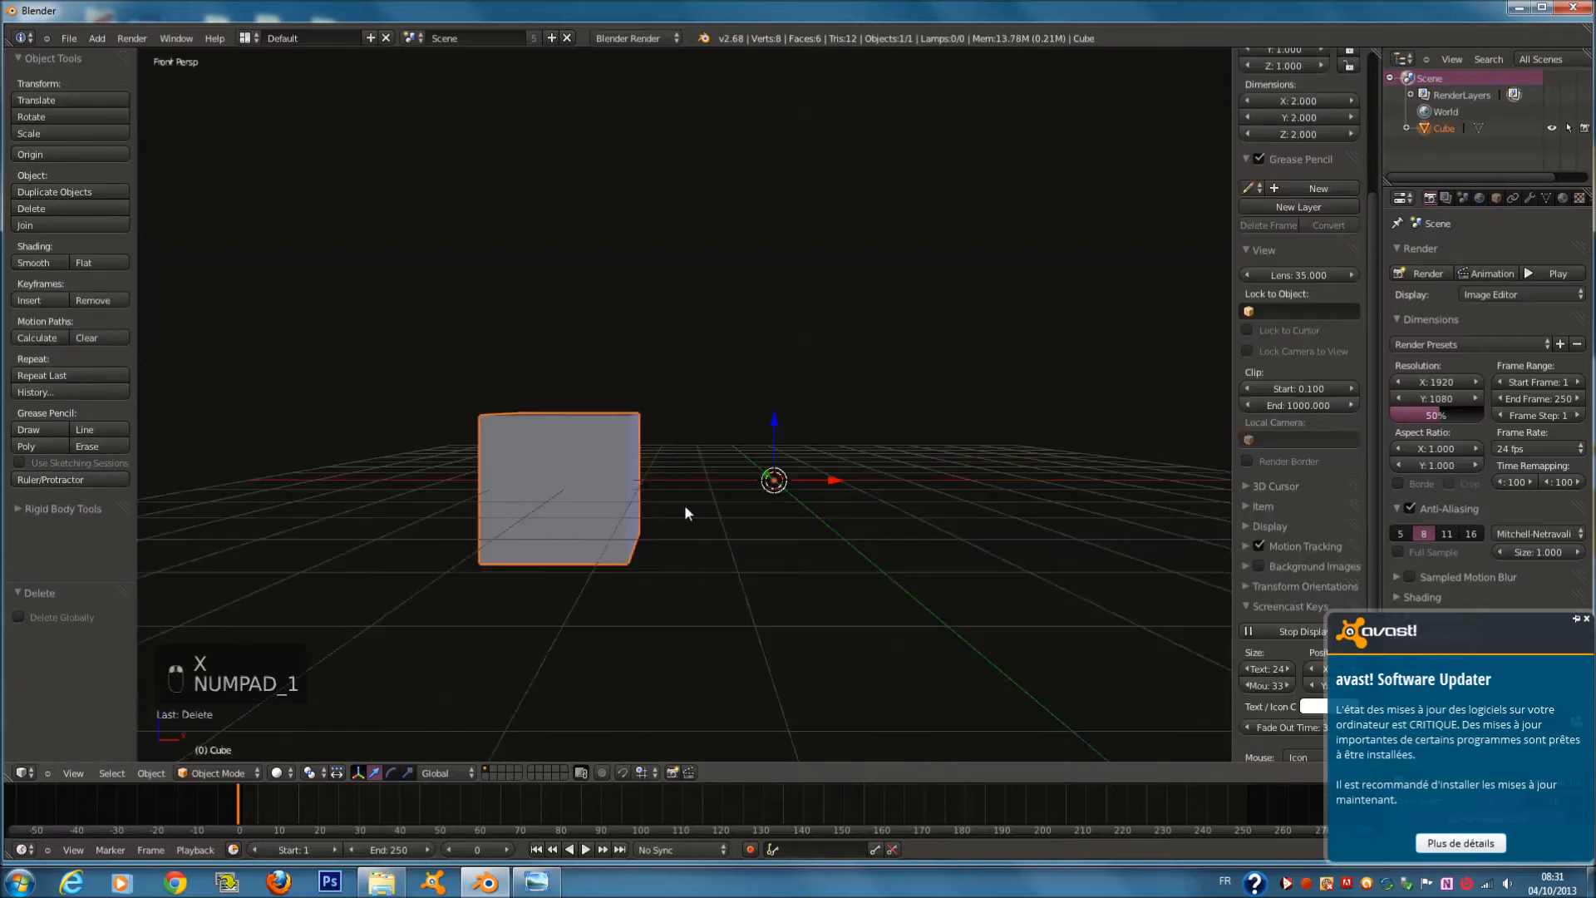
key(KP_5)
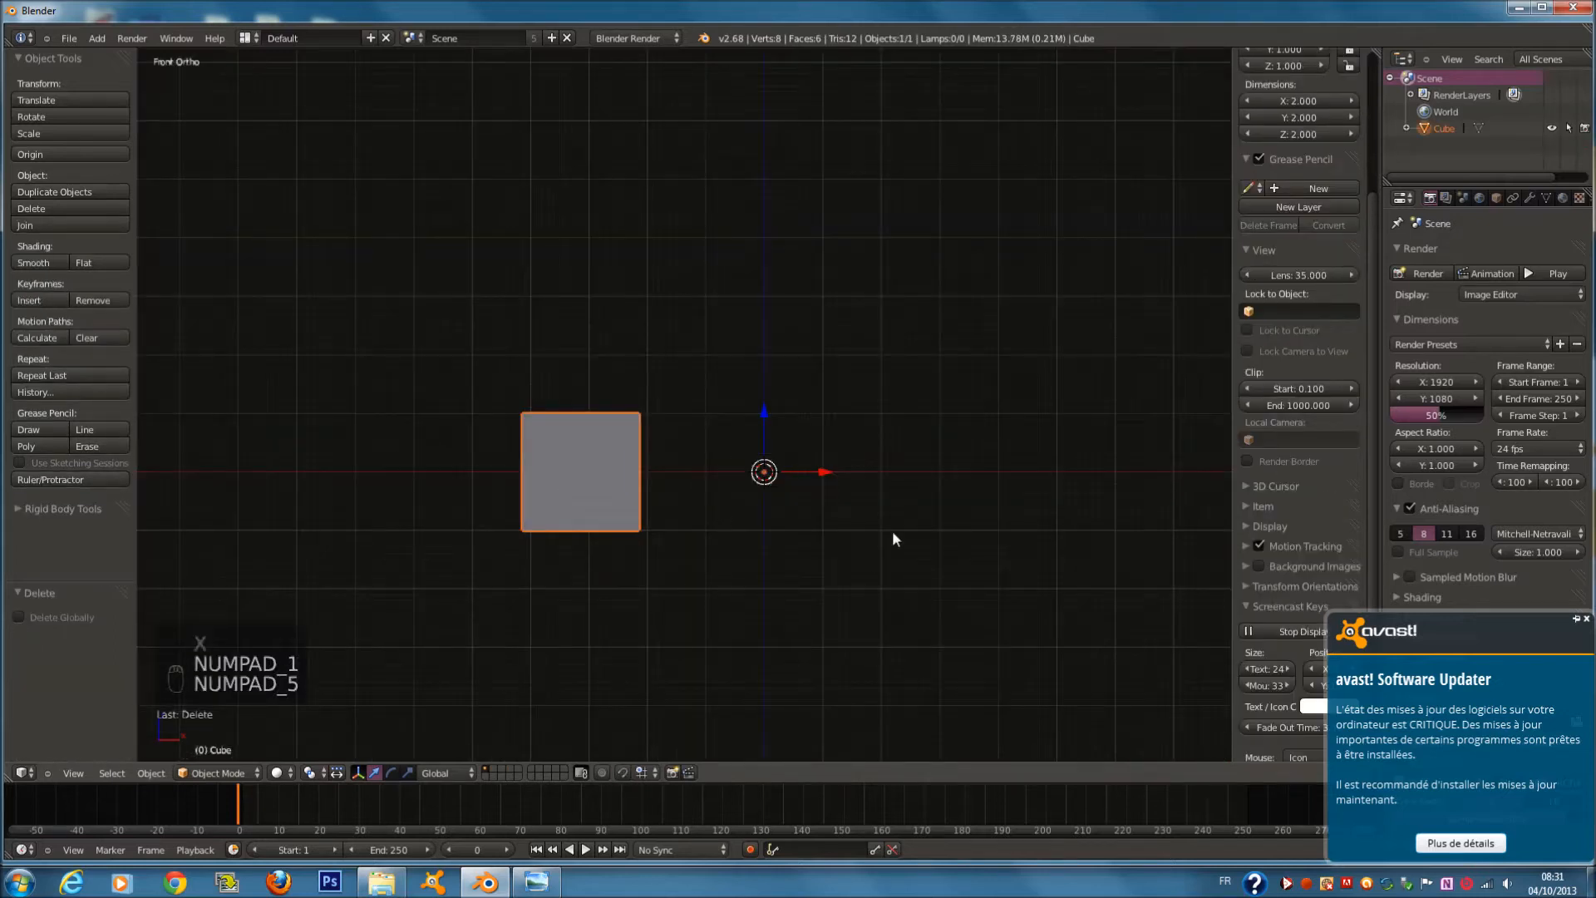
key(r)
click(892, 457)
Duplicate the rotated cube in place and mirror the copy along the global X axis
key(shift+d)
key(r)
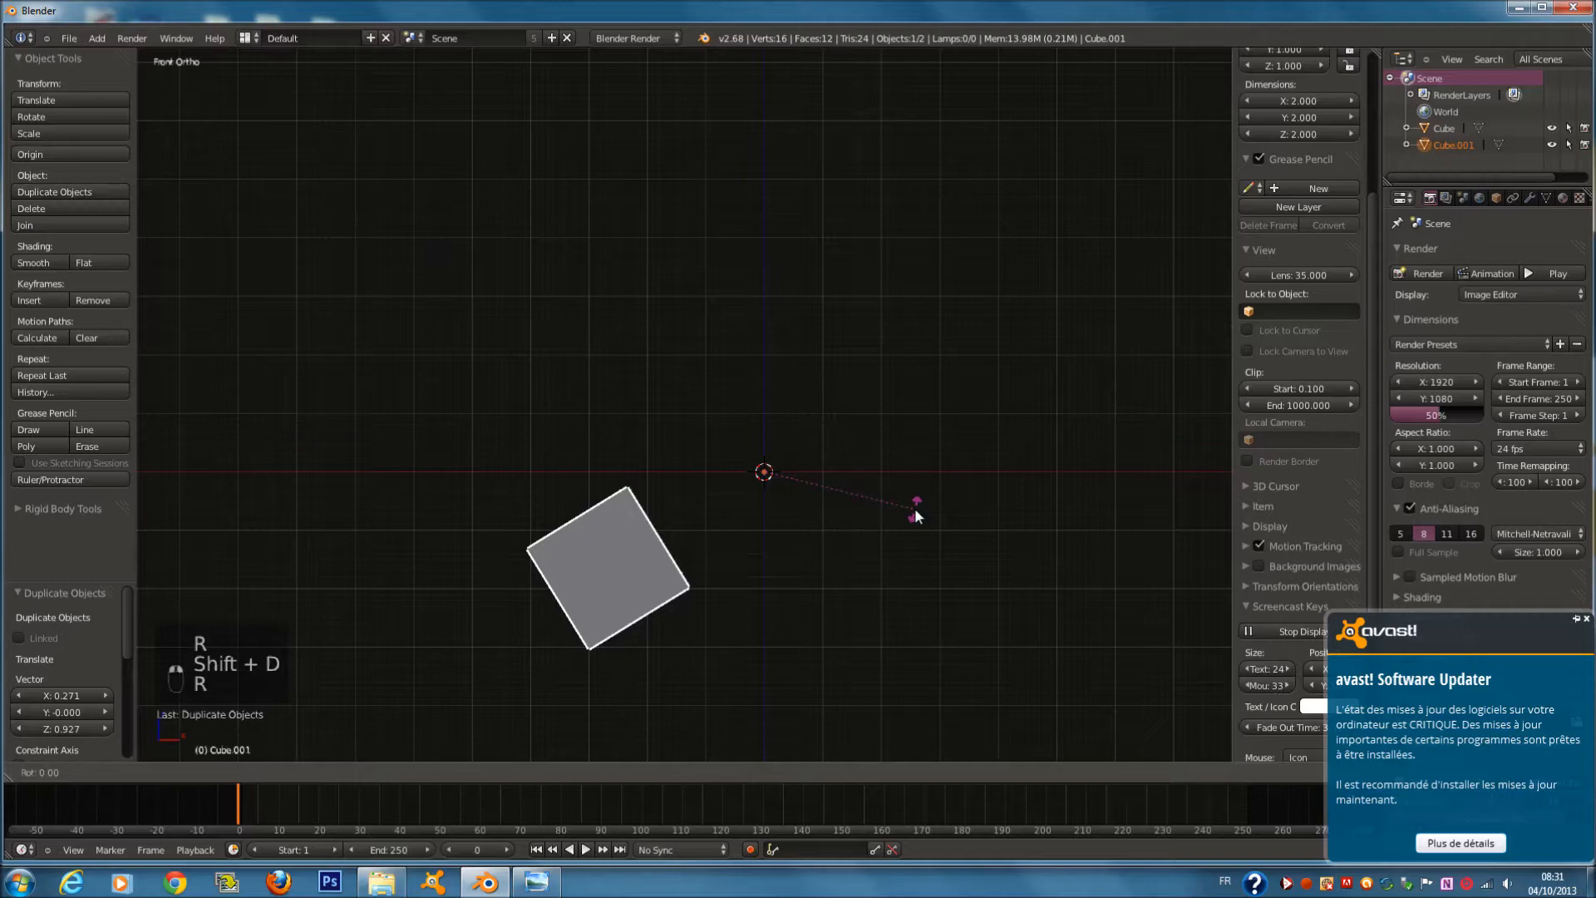
click(915, 512)
key(ctrl+m)
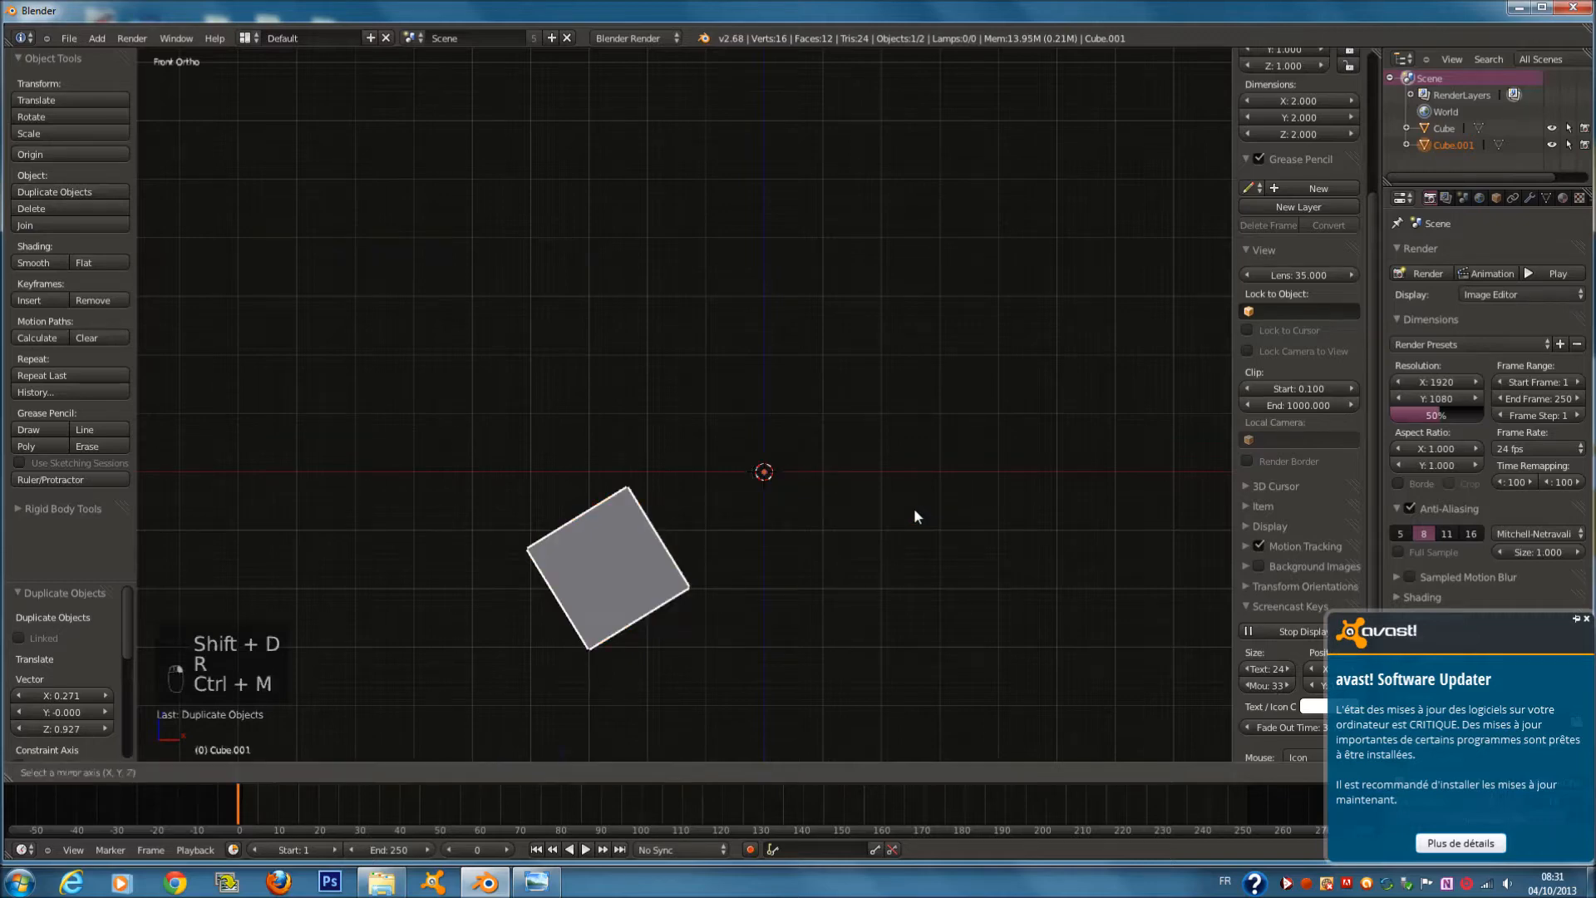
key(x)
click(914, 515)
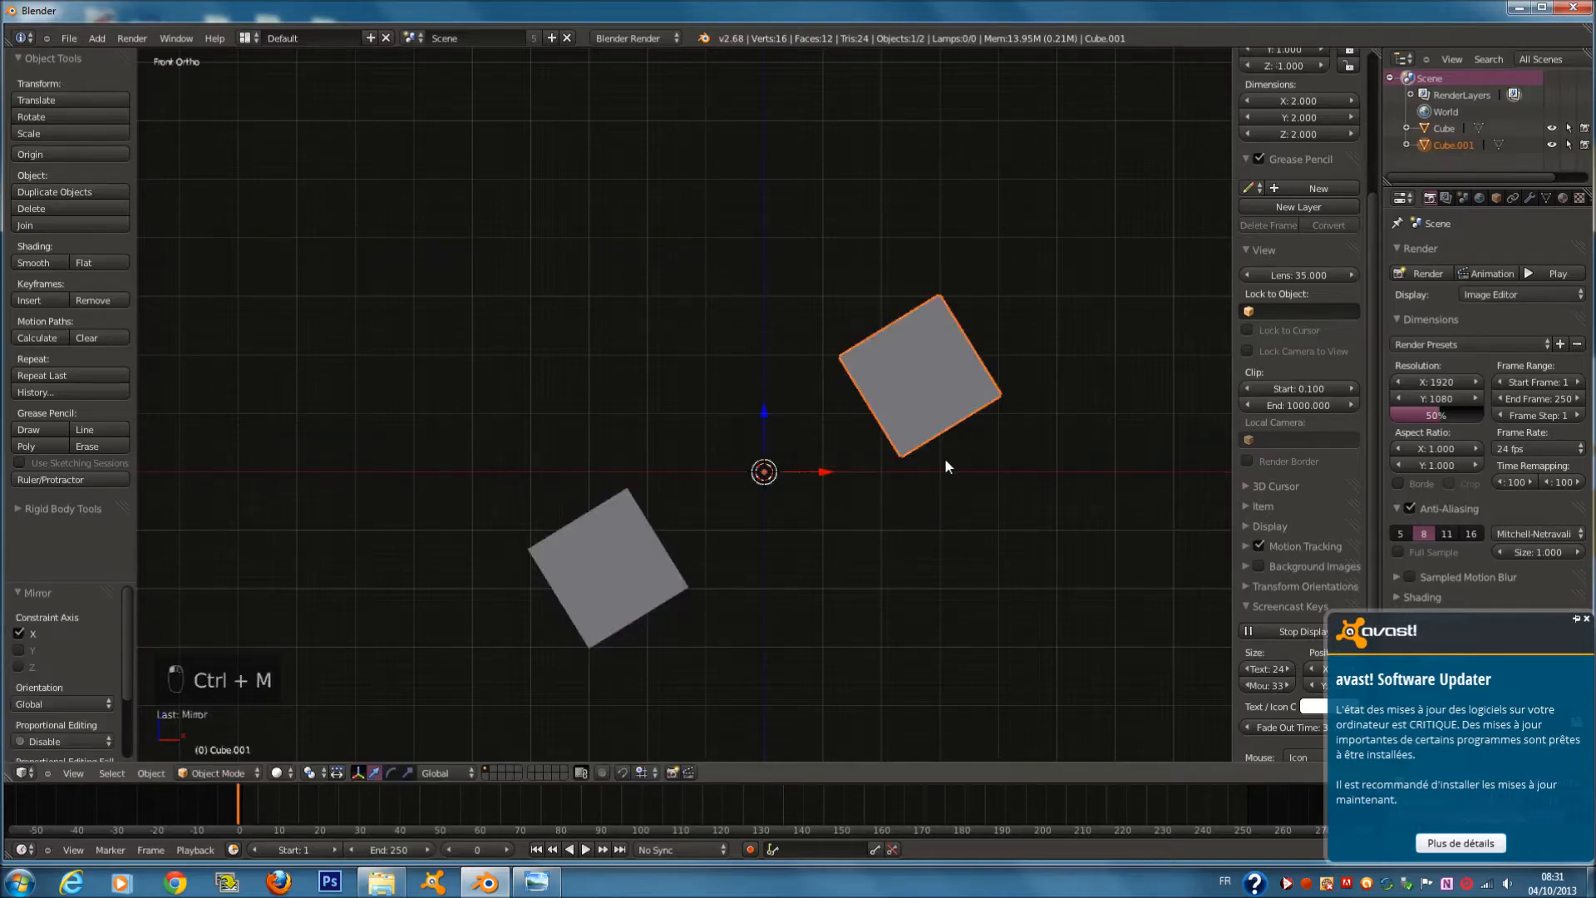
Apply the location, rotation and scale of the mirrored cube copy
right_click(651, 555)
right_click(902, 399)
key(shift+a)
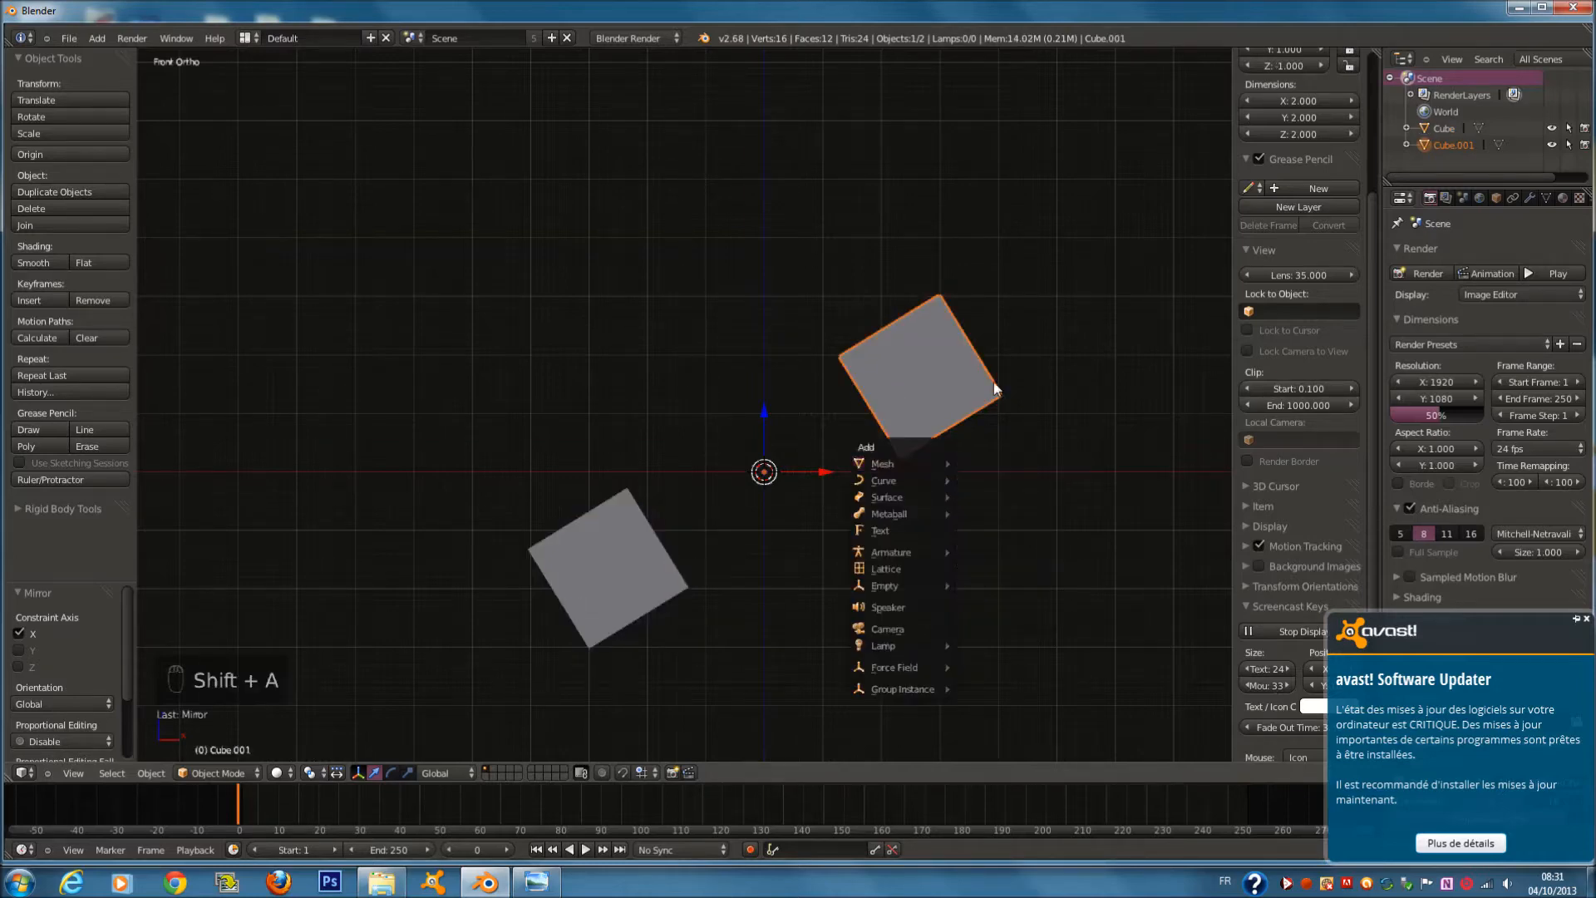
key(ctrl+a)
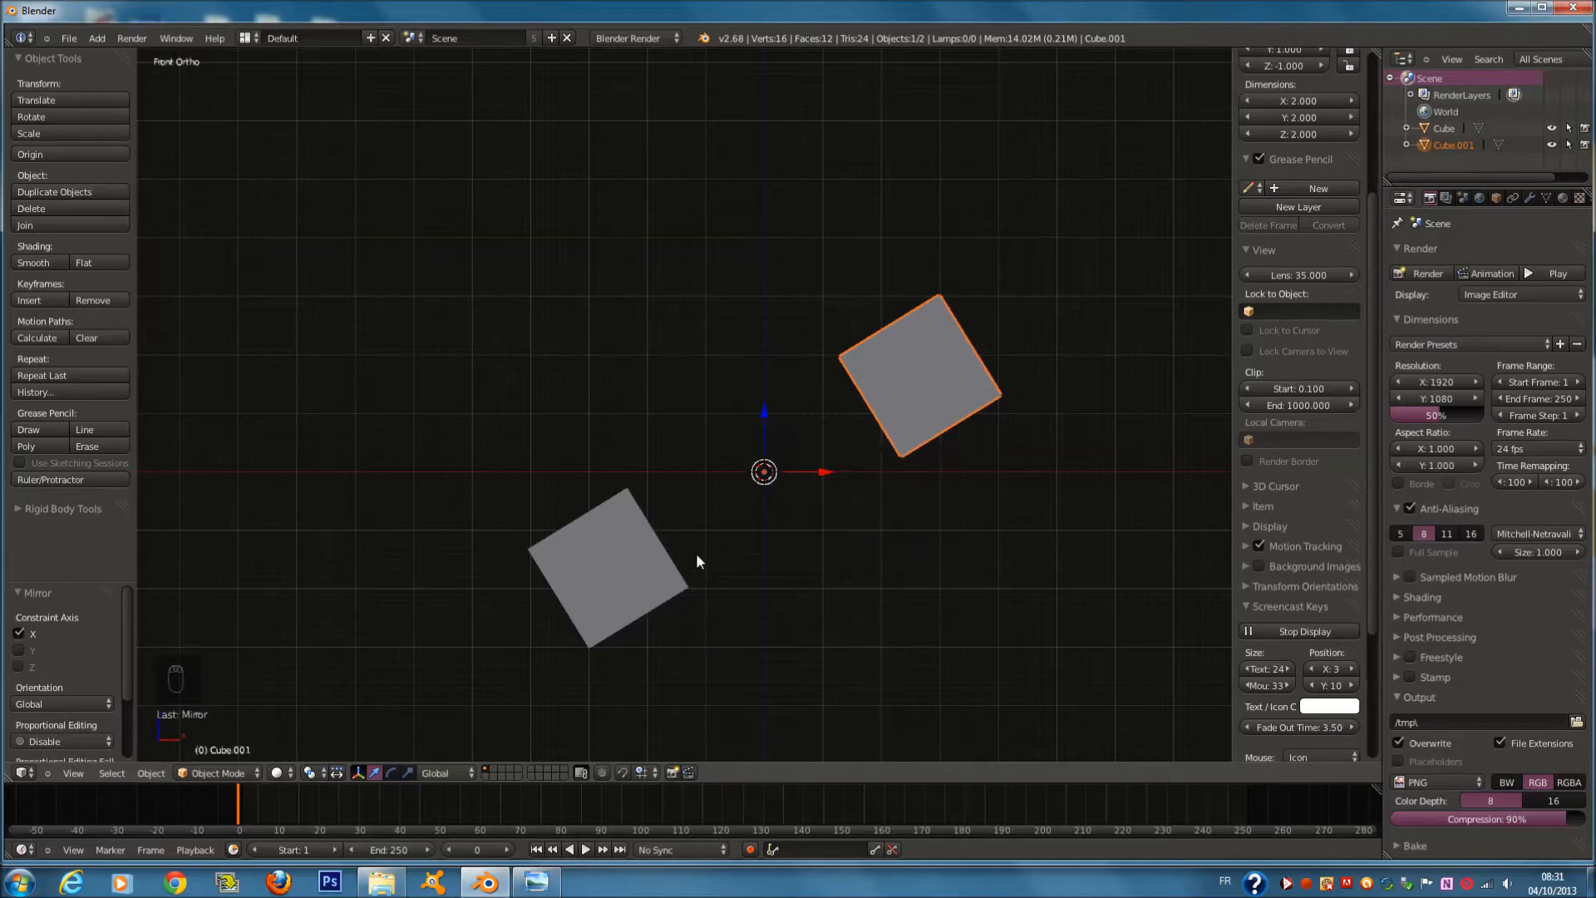
key(ctrl+a)
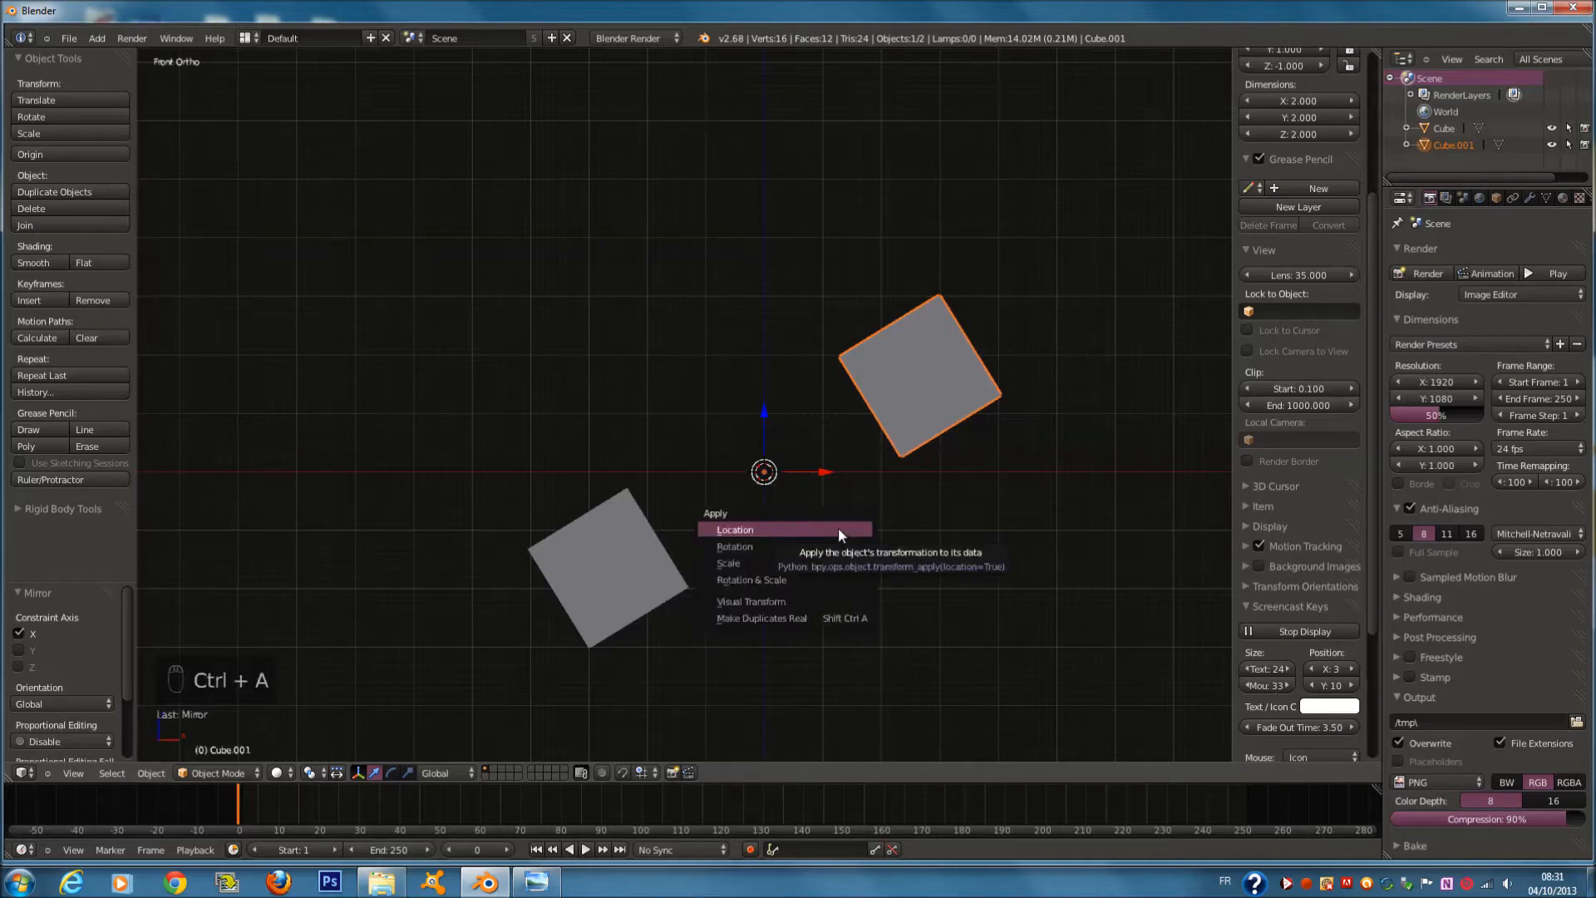
click(840, 532)
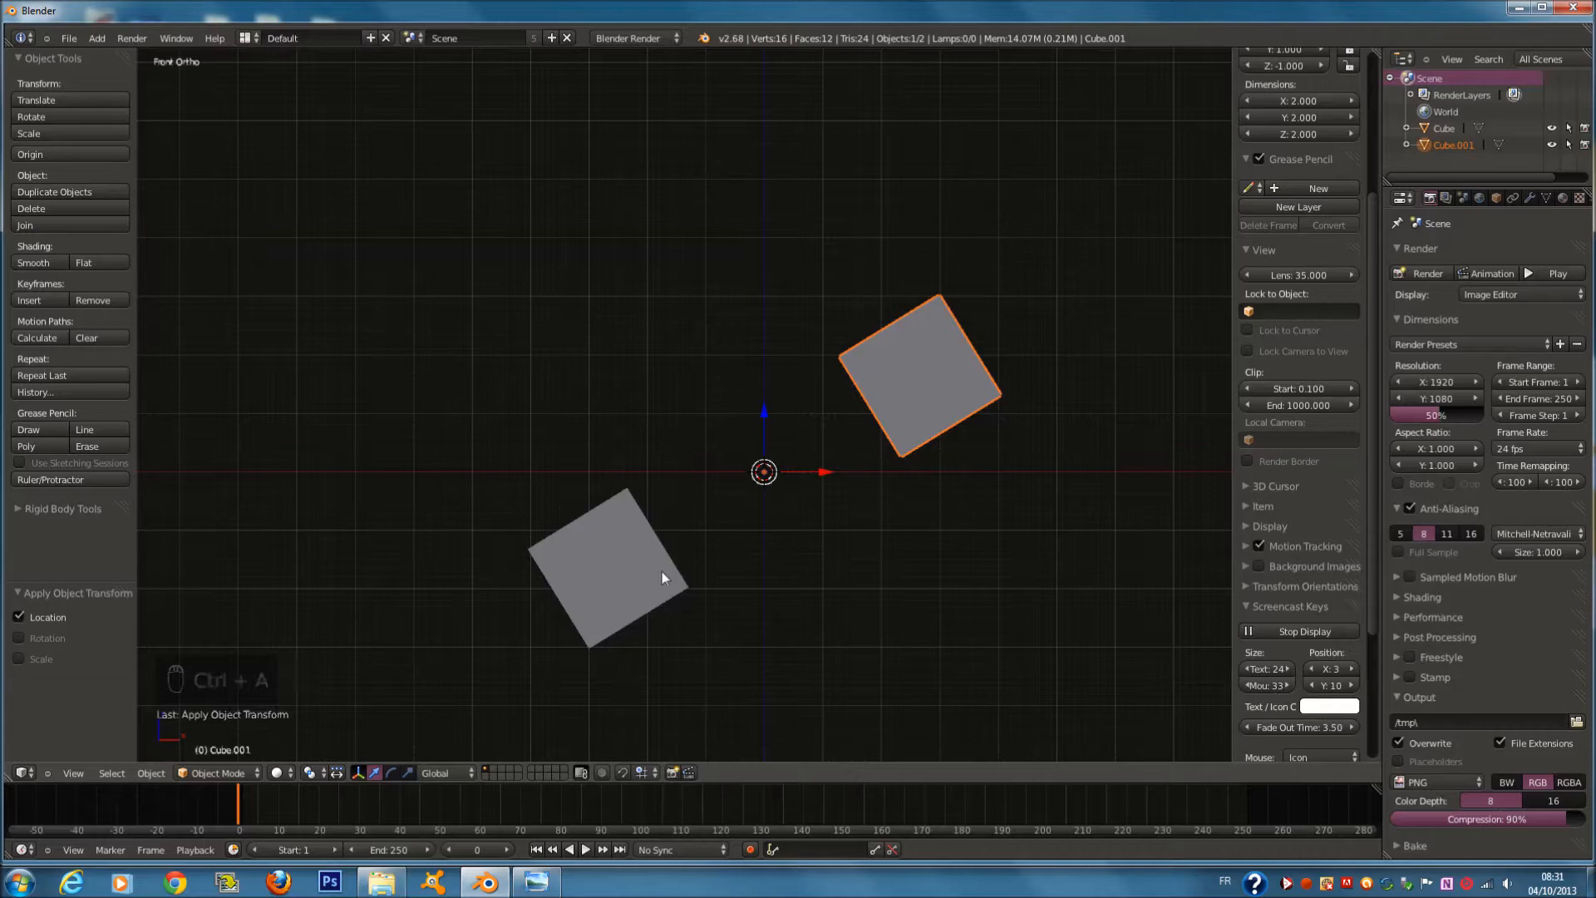
key(ctrl+a)
click(19, 638)
key(ctrl+a)
click(627, 566)
key(ctrl+a)
key(ctrl+a)
click(633, 584)
Select the original cube and apply its location, rotation and scale
middle_drag(762, 510, 695, 568)
right_click(673, 544)
key(ctrl+a)
click(664, 521)
key(ctrl+a)
click(666, 549)
key(ctrl+a)
click(660, 576)
Try rotating the mirrored copy about its origin in front view
right_click(876, 436)
key(Tab)
key(Tab)
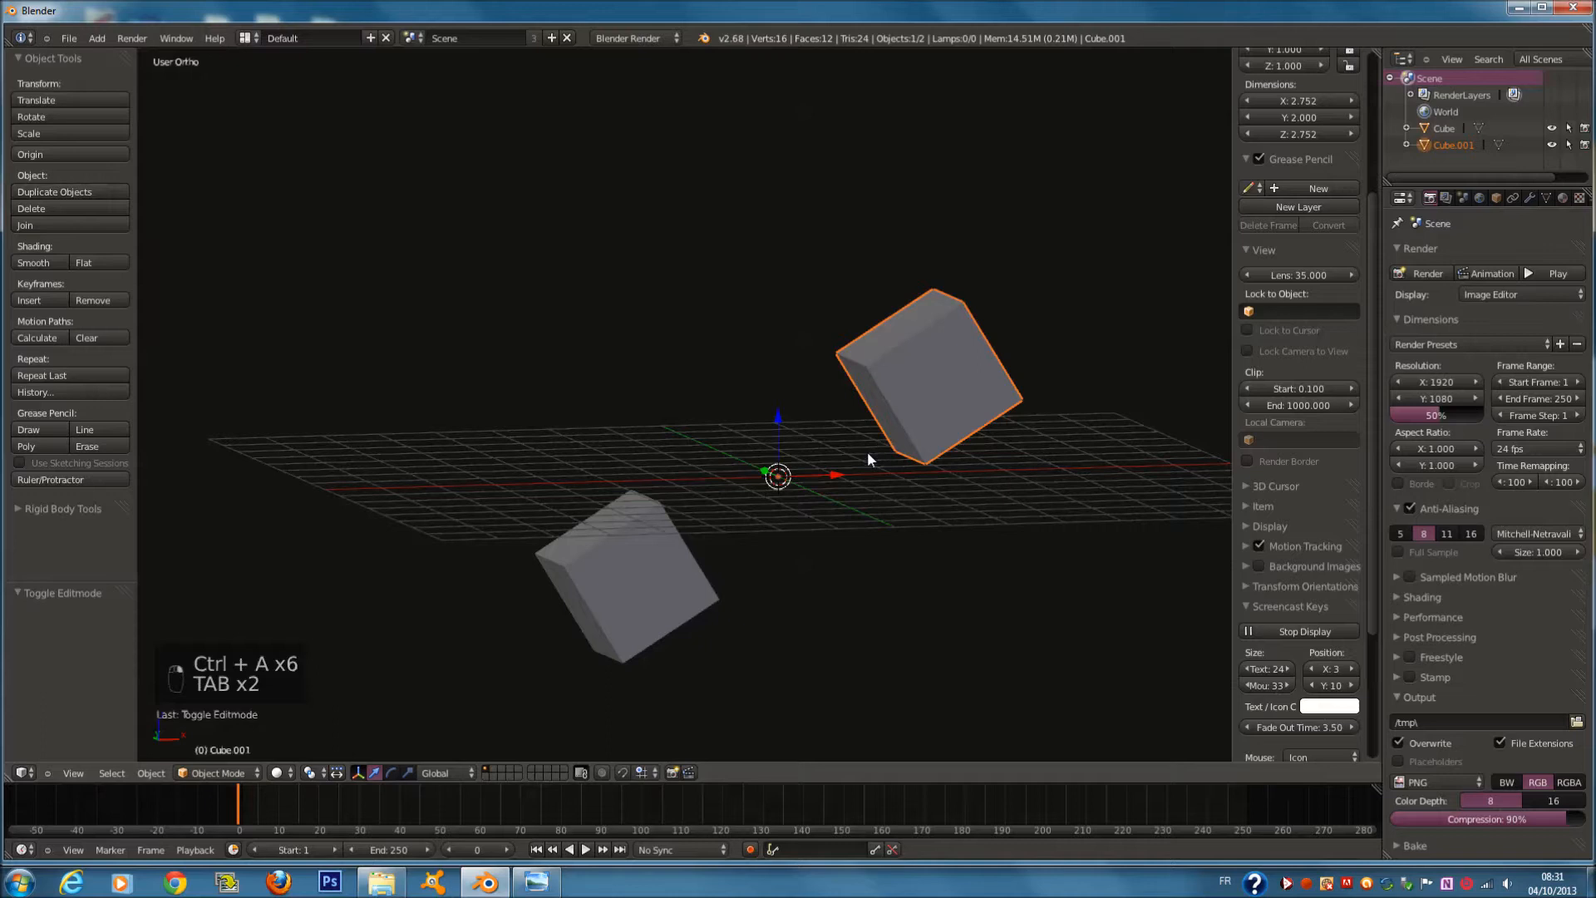
key(KP_1)
key(r)
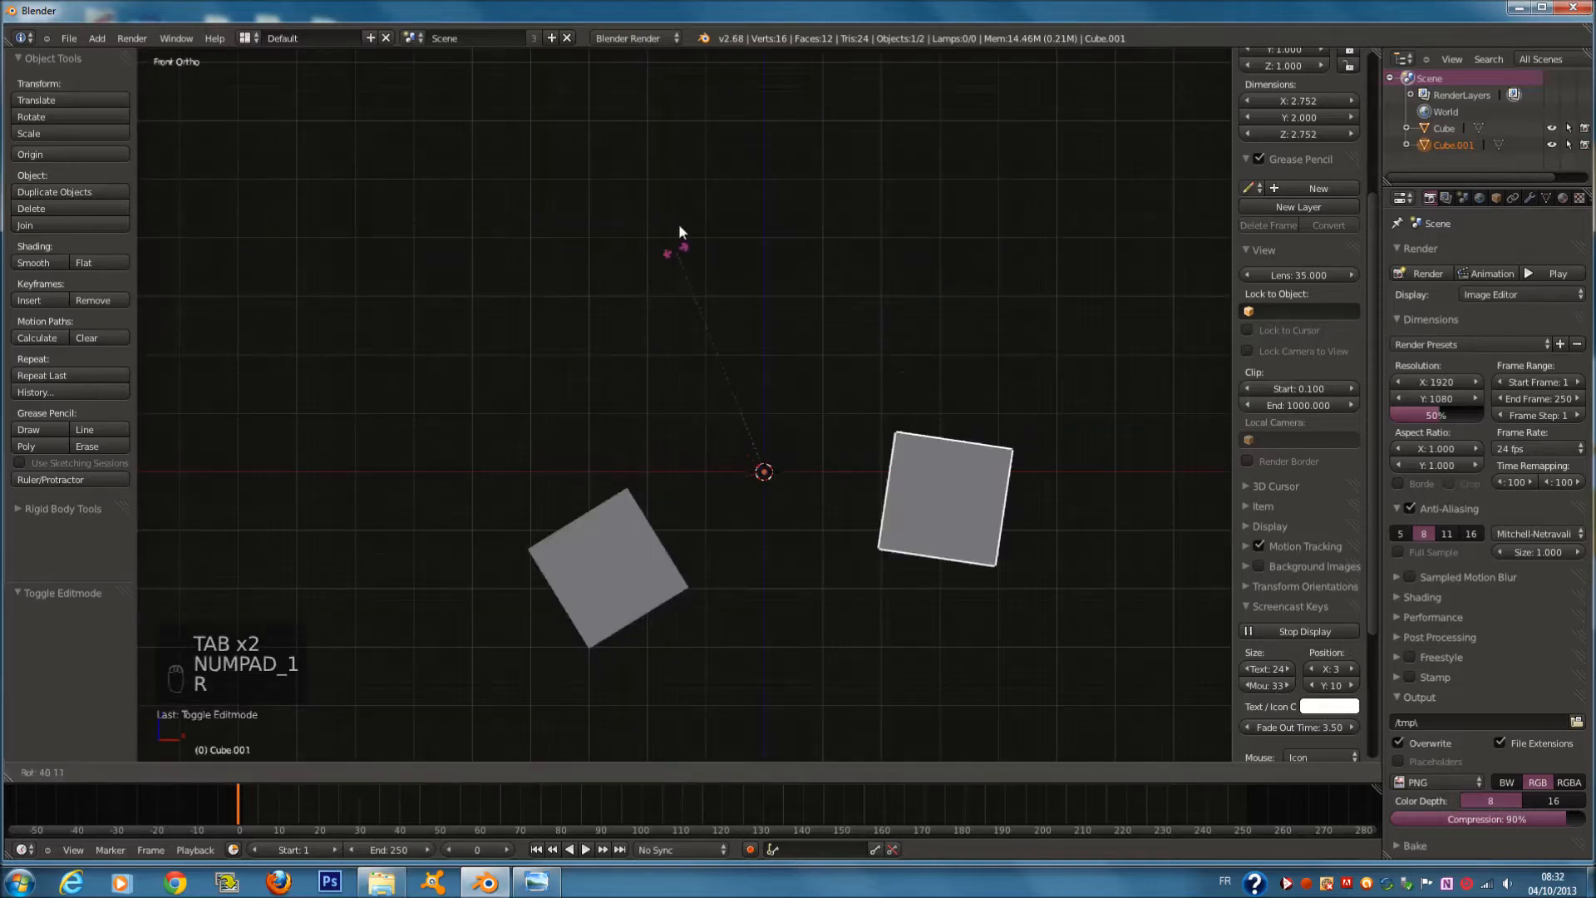
right_click(626, 48)
Delete the mirrored copy and select the remaining cube
scroll(1198, 196, up, 3)
scroll(1288, 190, up, 2)
scroll(1289, 189, down, 2)
scroll(1158, 264, down, 2)
key(x)
click(1158, 261)
right_click(651, 571)
scroll(1167, 364, down, 1)
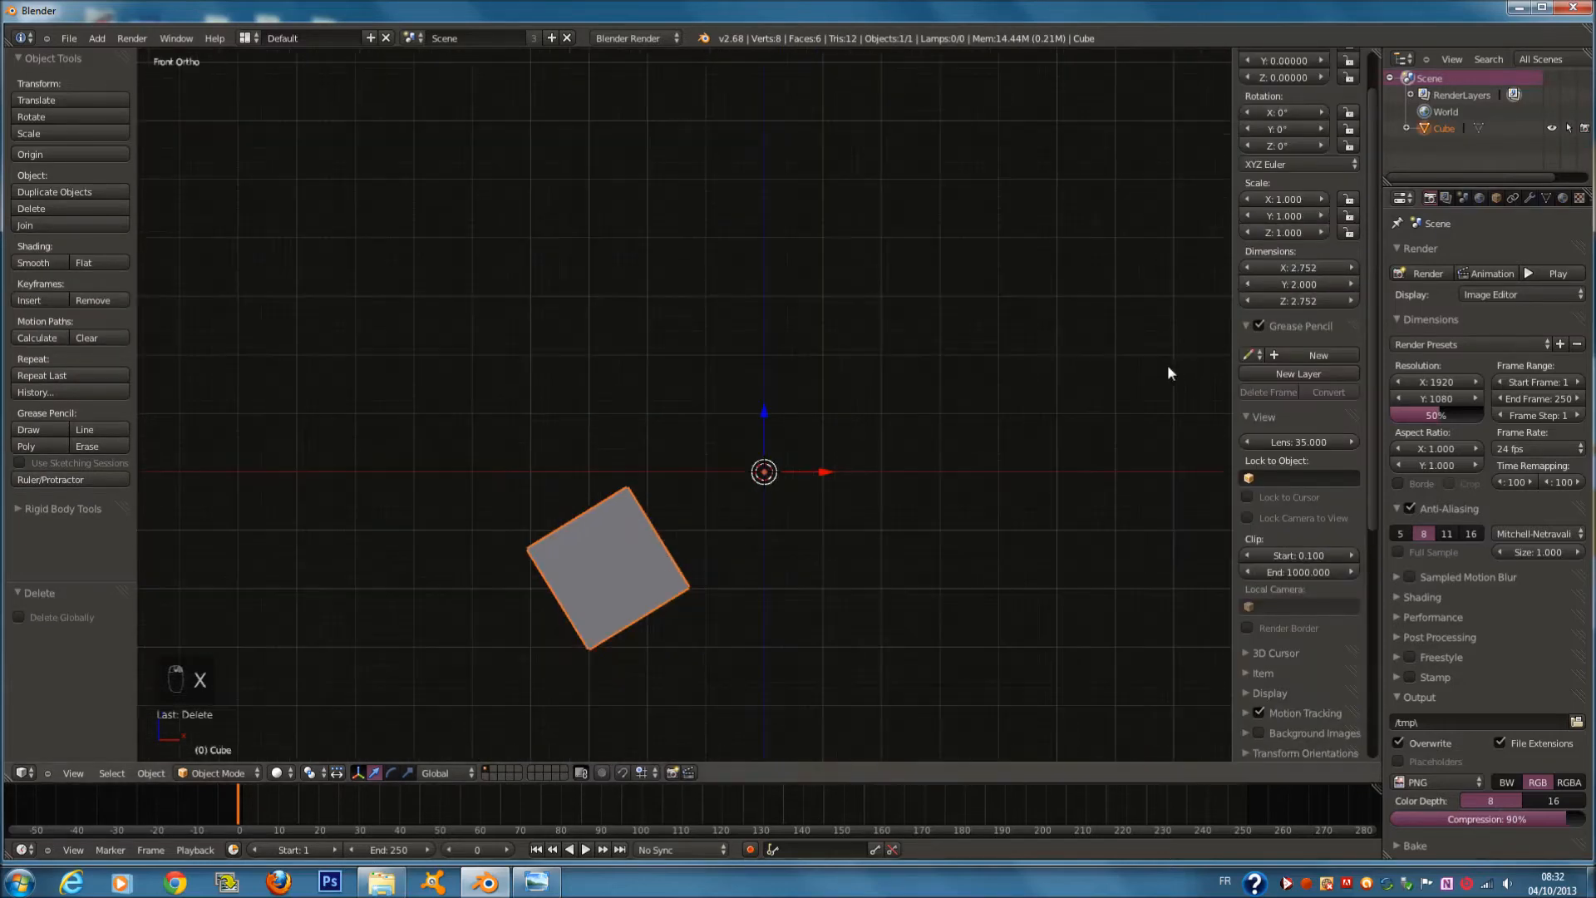
Try rotating the remaining cube around the Z axis
key(ctrl+m)
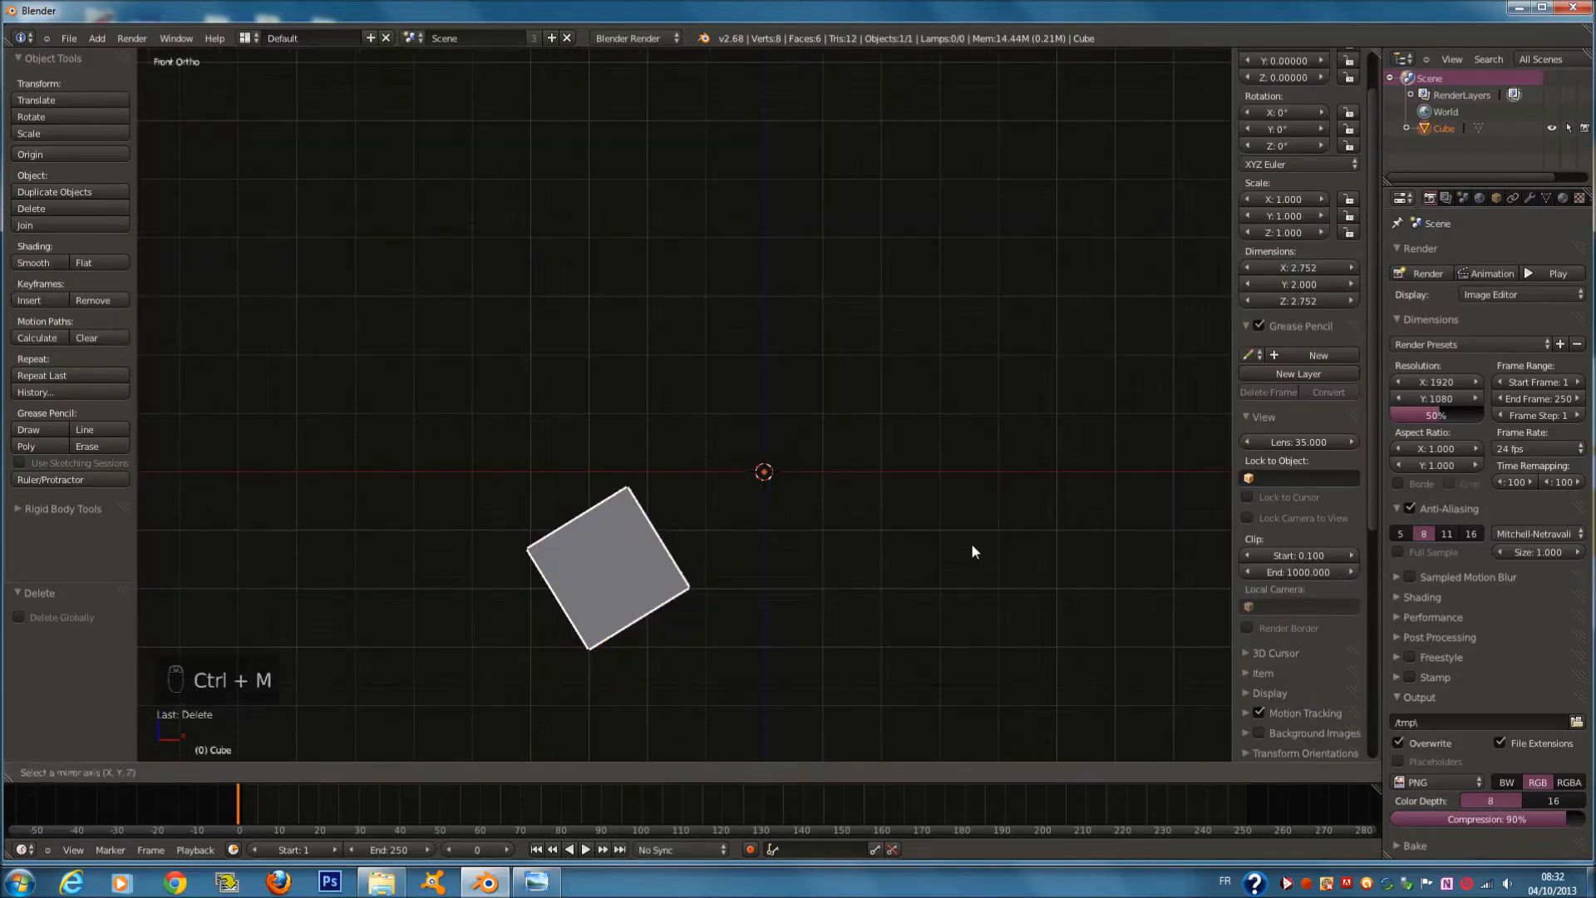
key(Escape)
key(r)
key(z)
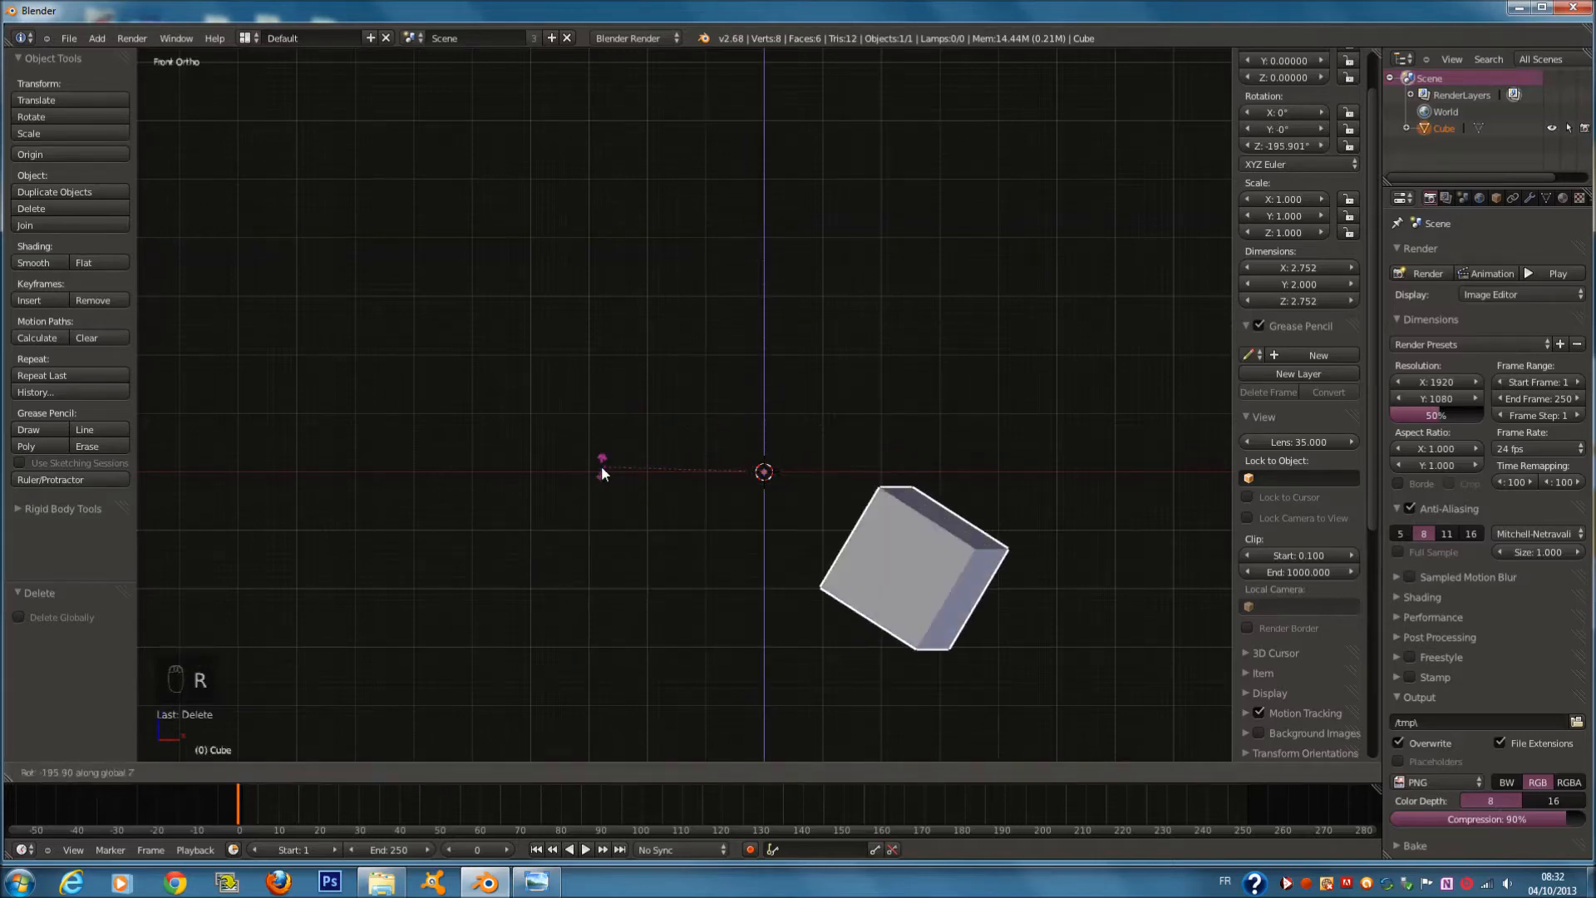
key(Escape)
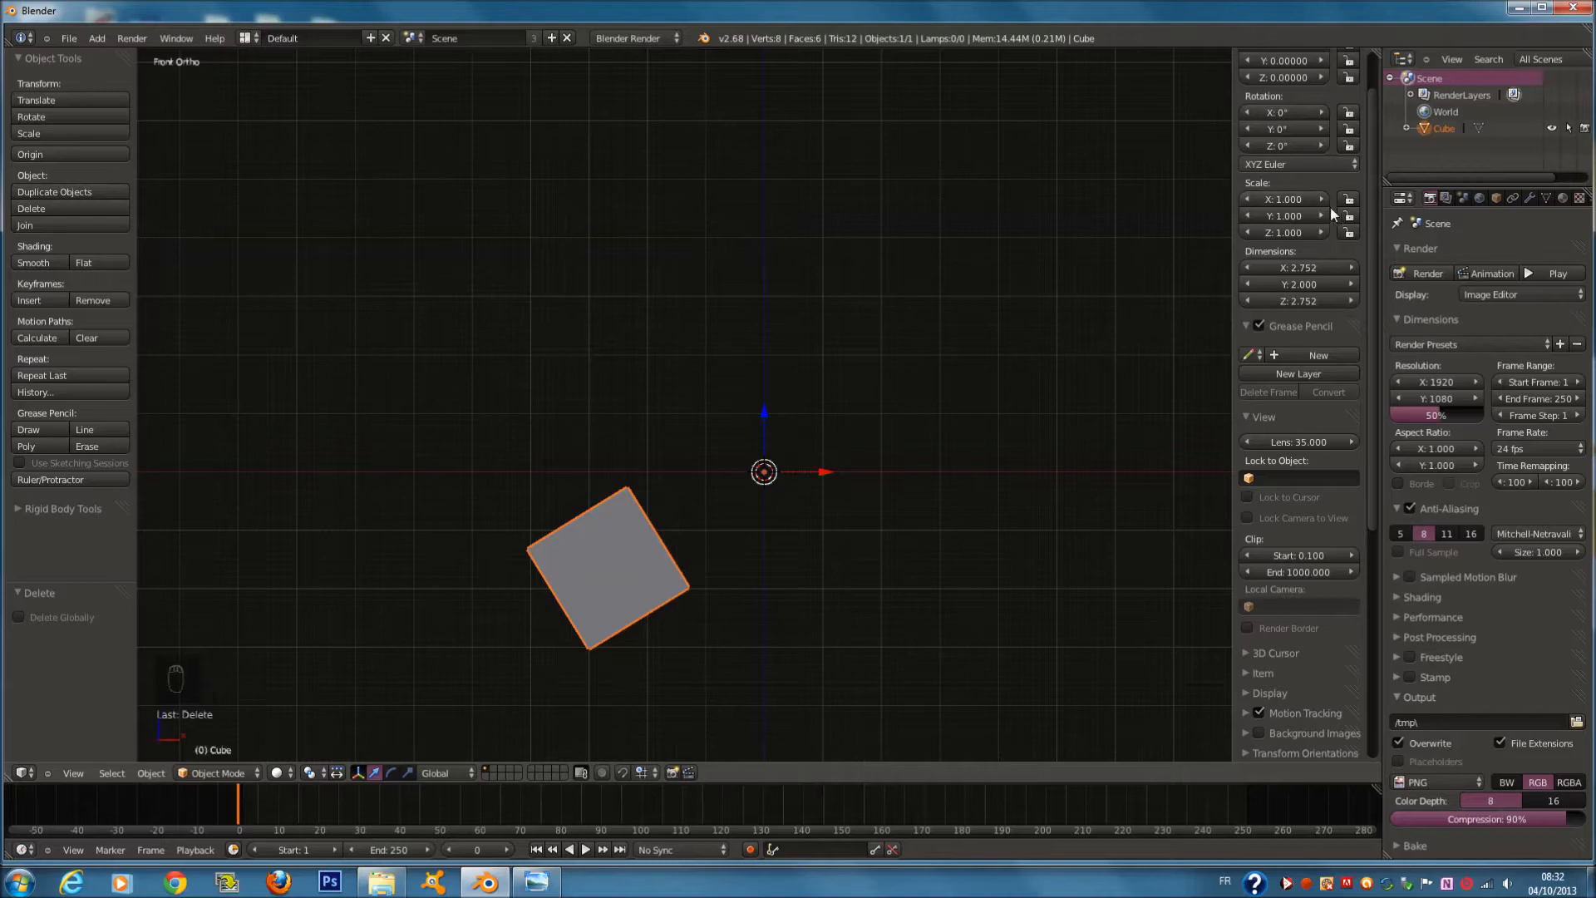
Add a Mirror modifier on the X axis to the cube and inspect both halves from different angles
click(1530, 198)
click(1447, 254)
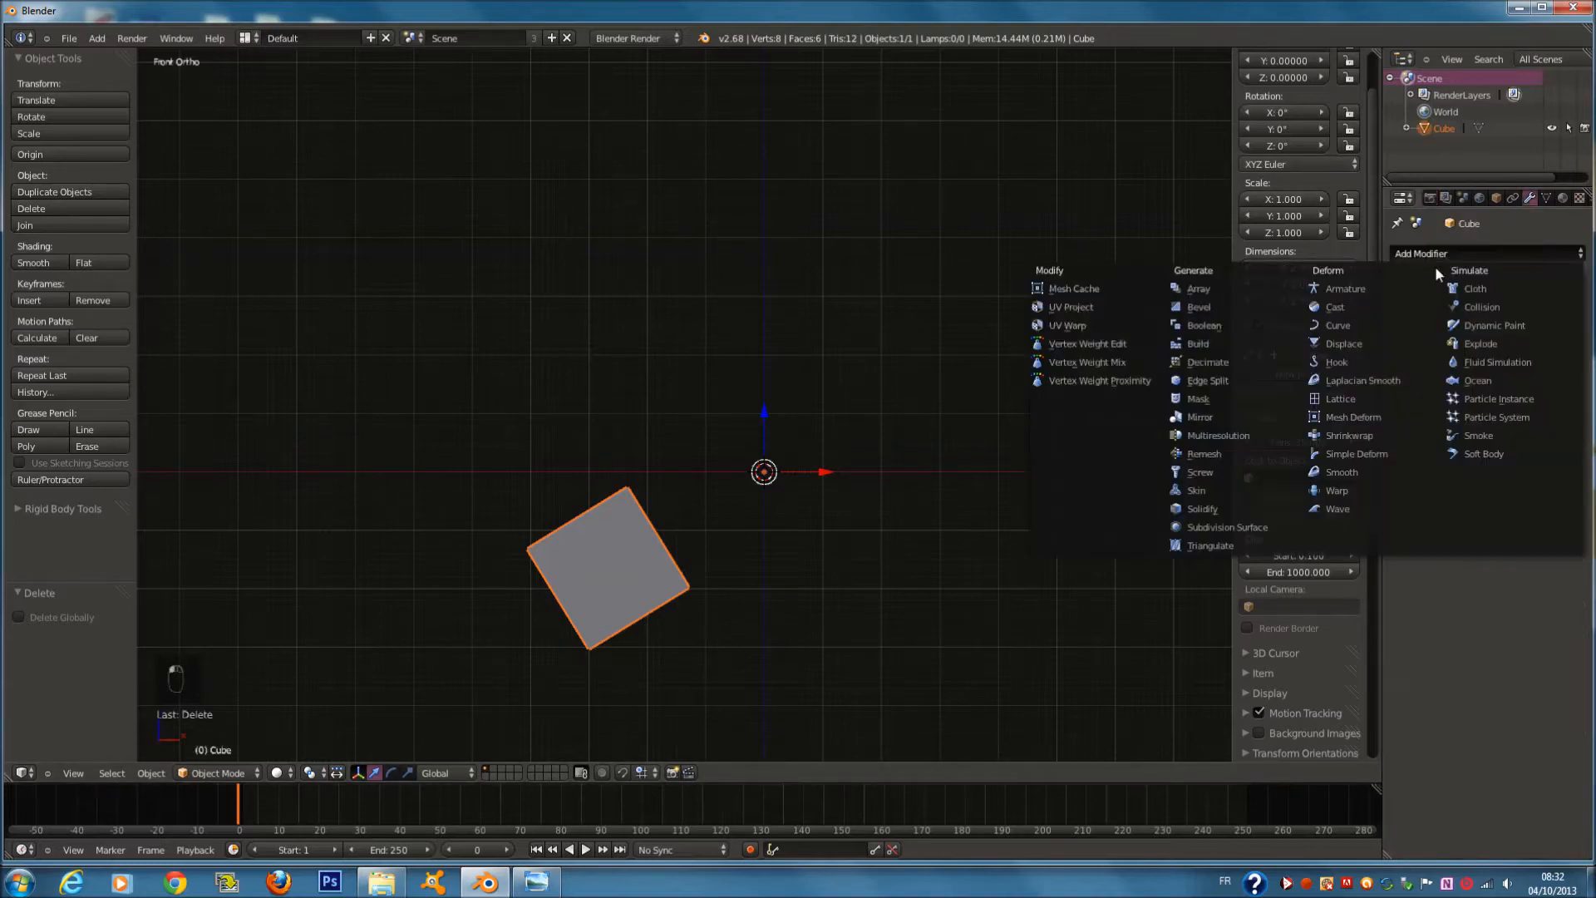
click(1251, 416)
middle_drag(1012, 457, 903, 489)
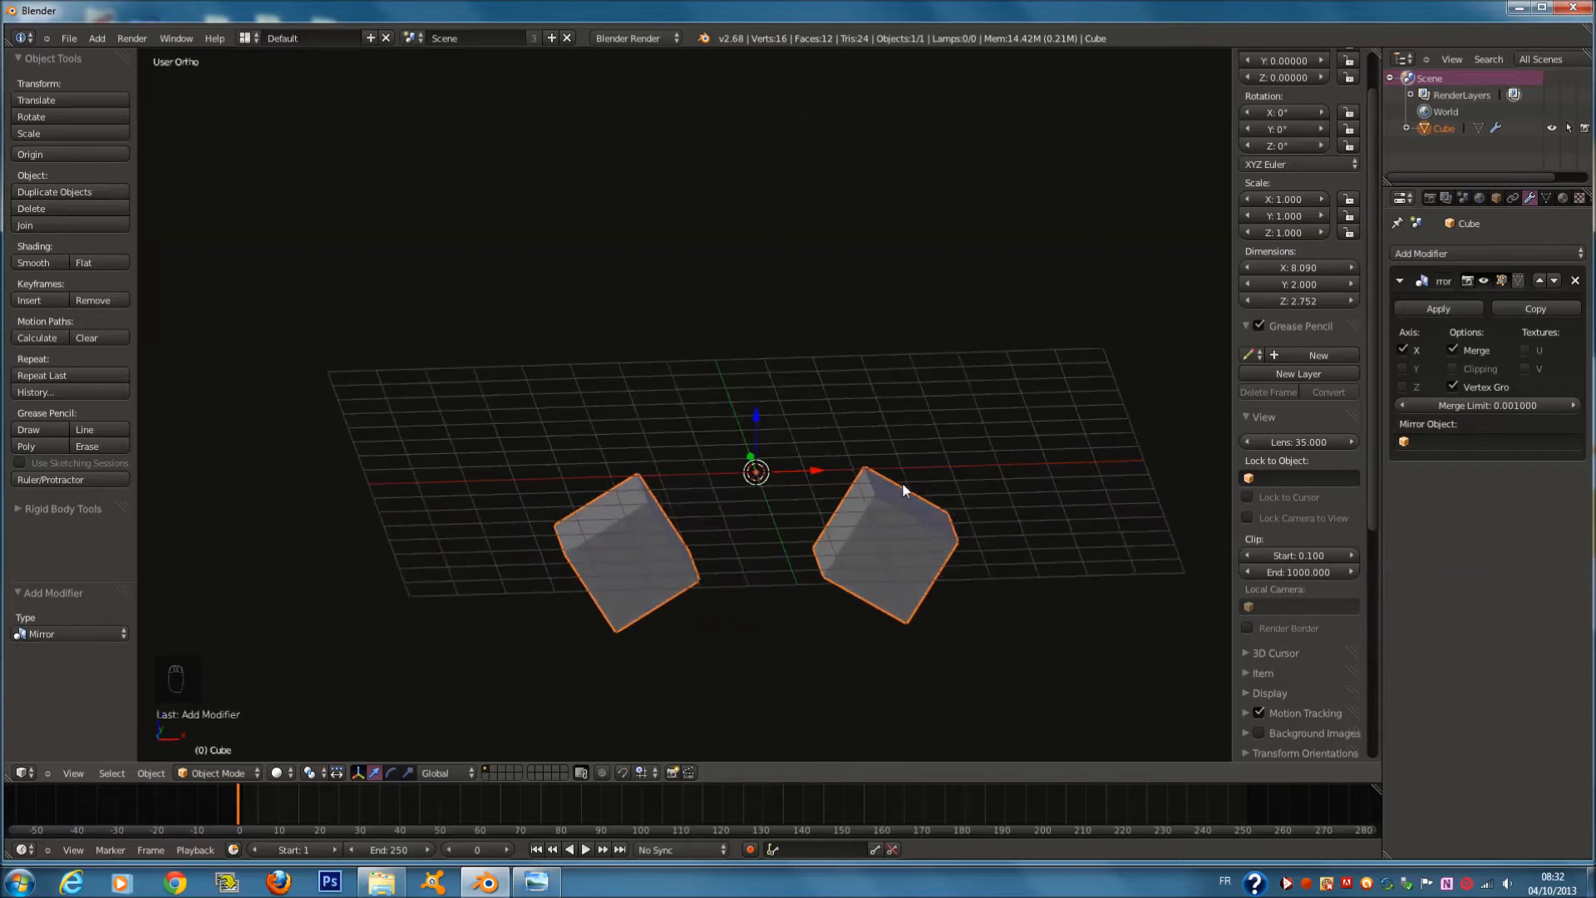
key(shift+a)
key(ctrl+a)
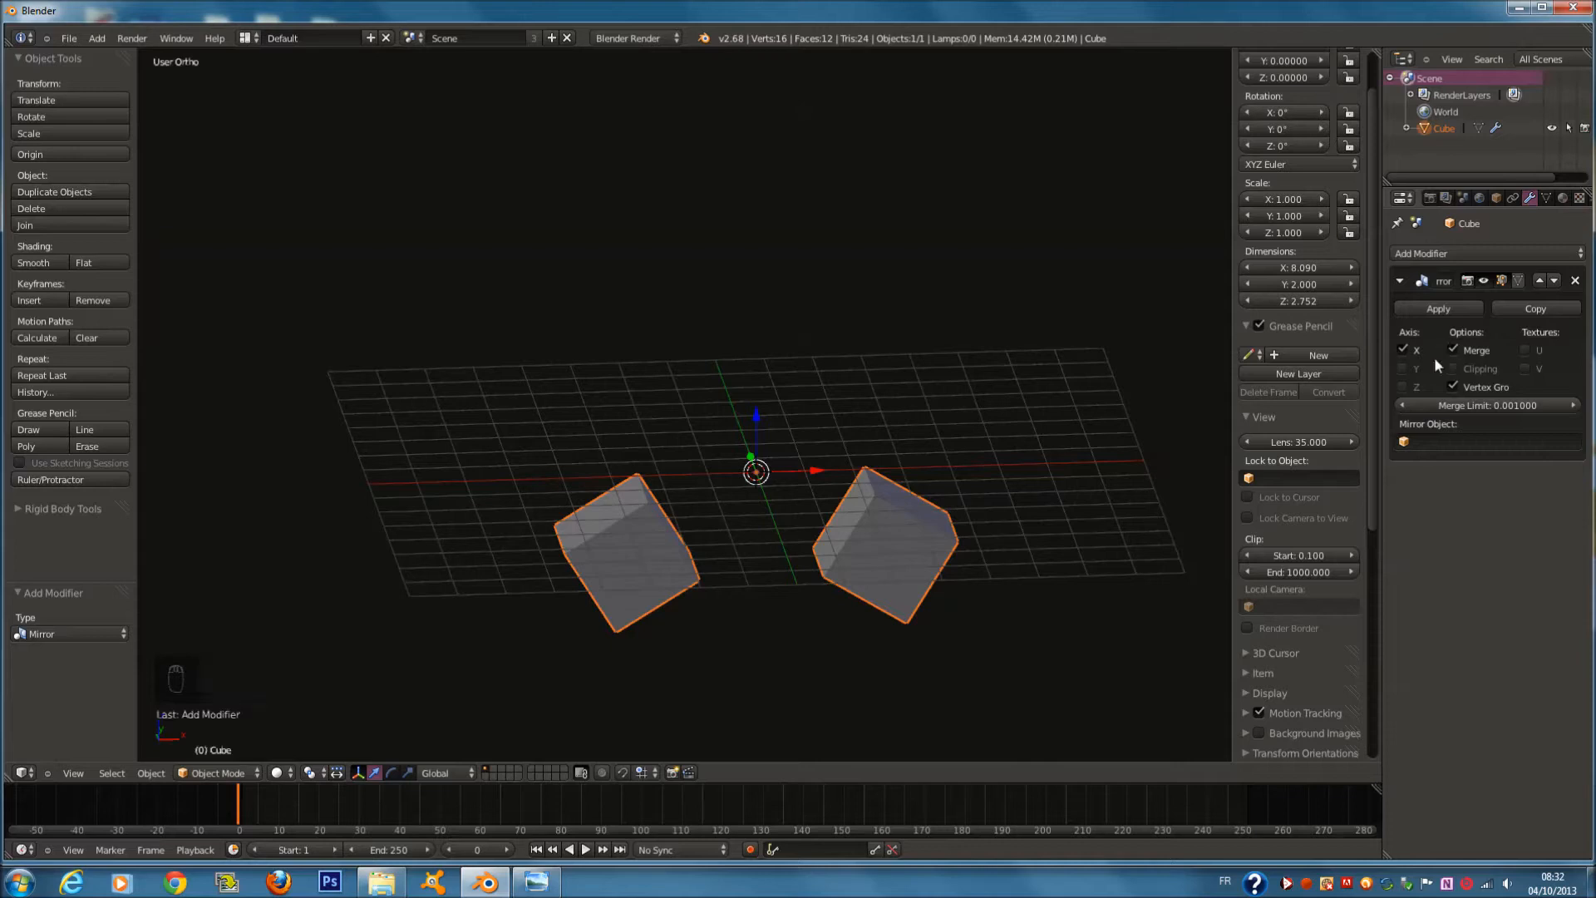
middle_drag(1031, 512, 1039, 497)
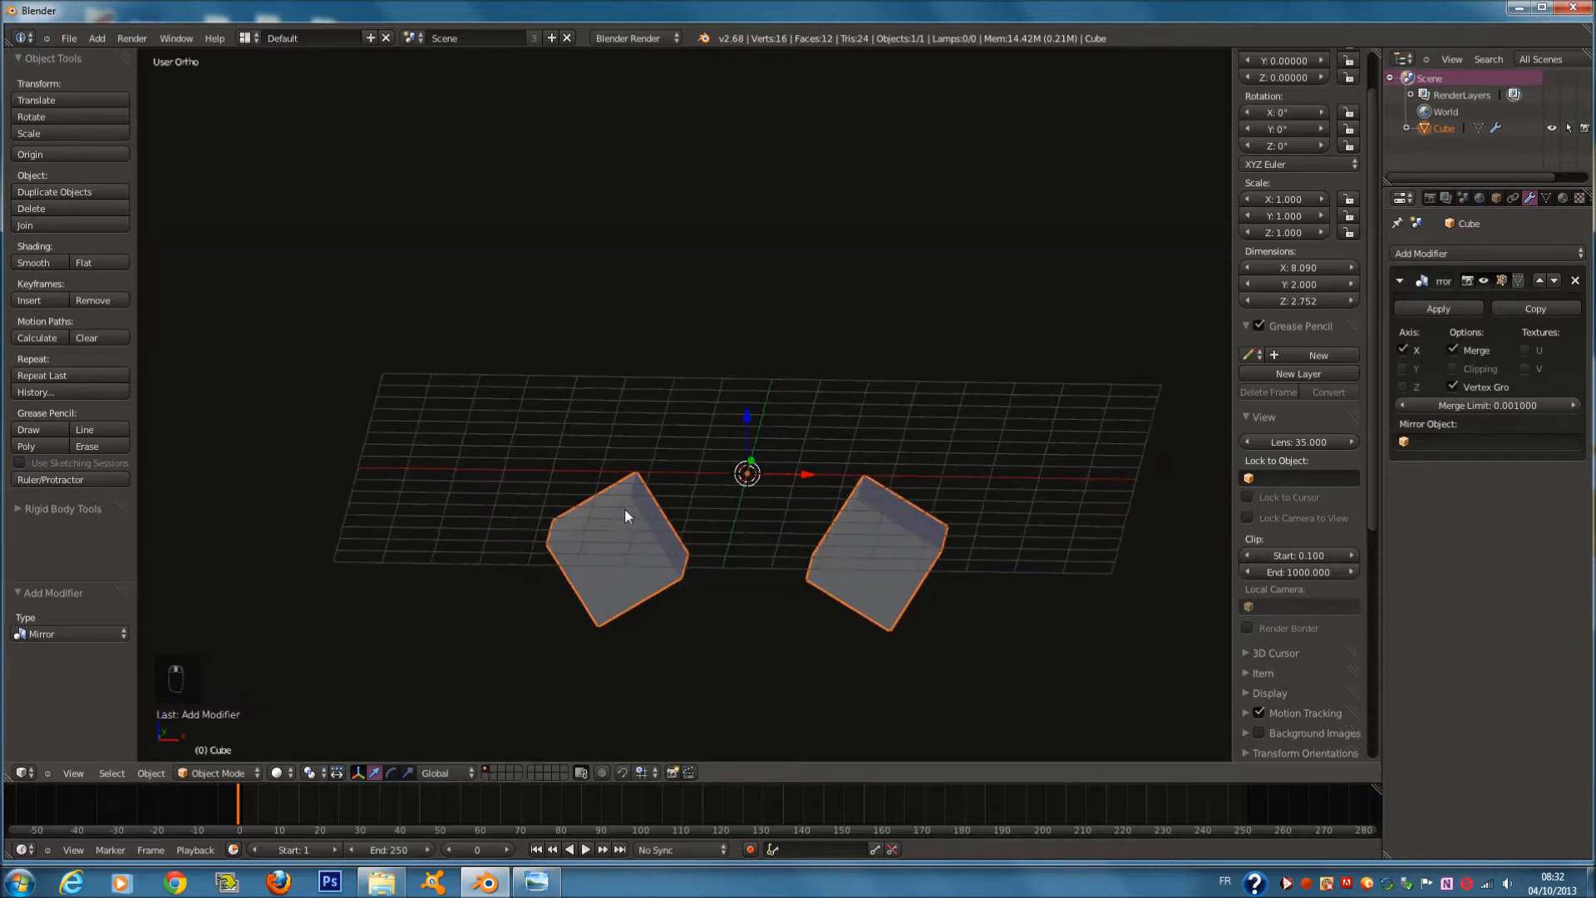
middle_drag(625, 507, 667, 507)
Close the Prism video converter window and remove the cube's Mirror modifier
key(ctrl+a)
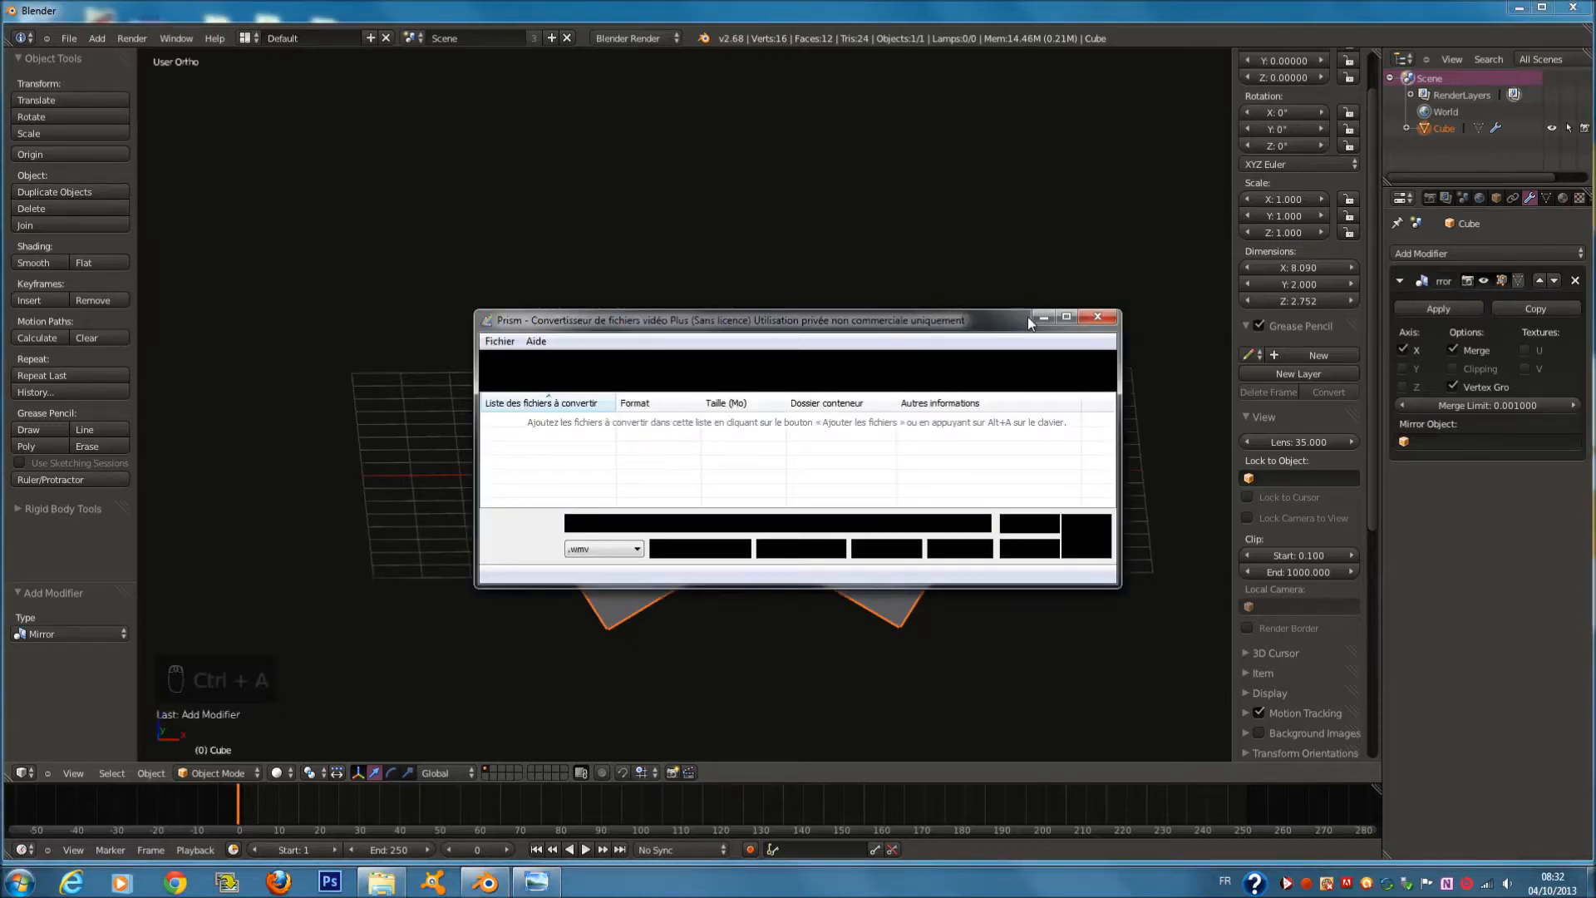
click(1097, 317)
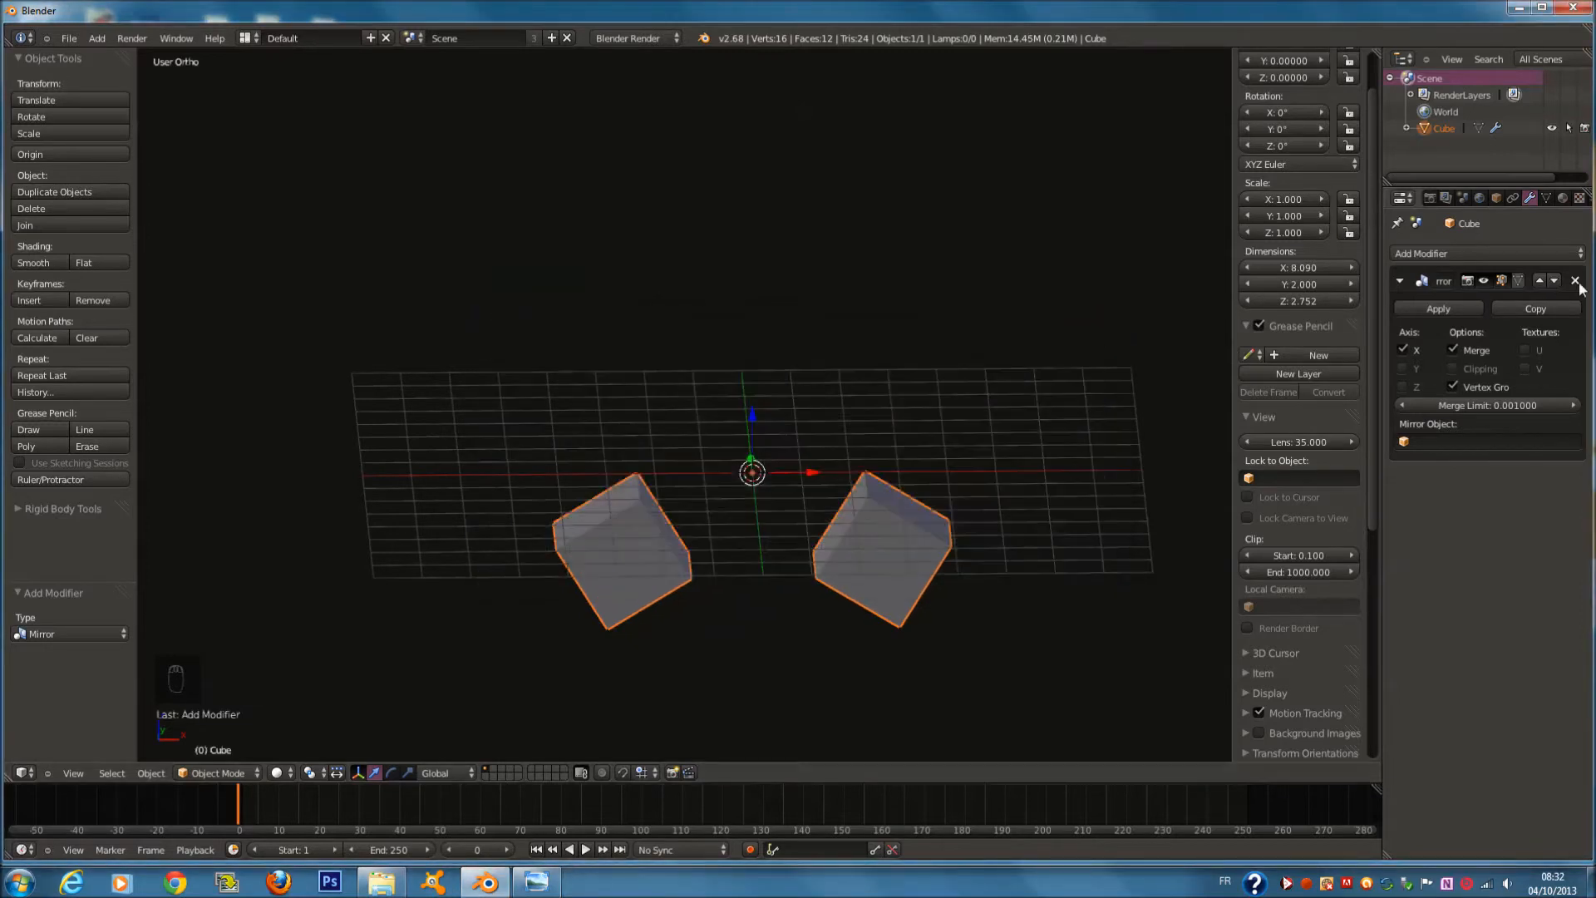
click(1575, 281)
Delete the cube and add a new cube mesh at the scene centre in front view
key(KP_1)
key(x)
click(865, 514)
key(shift+a)
mouse_move(806, 427)
click(858, 447)
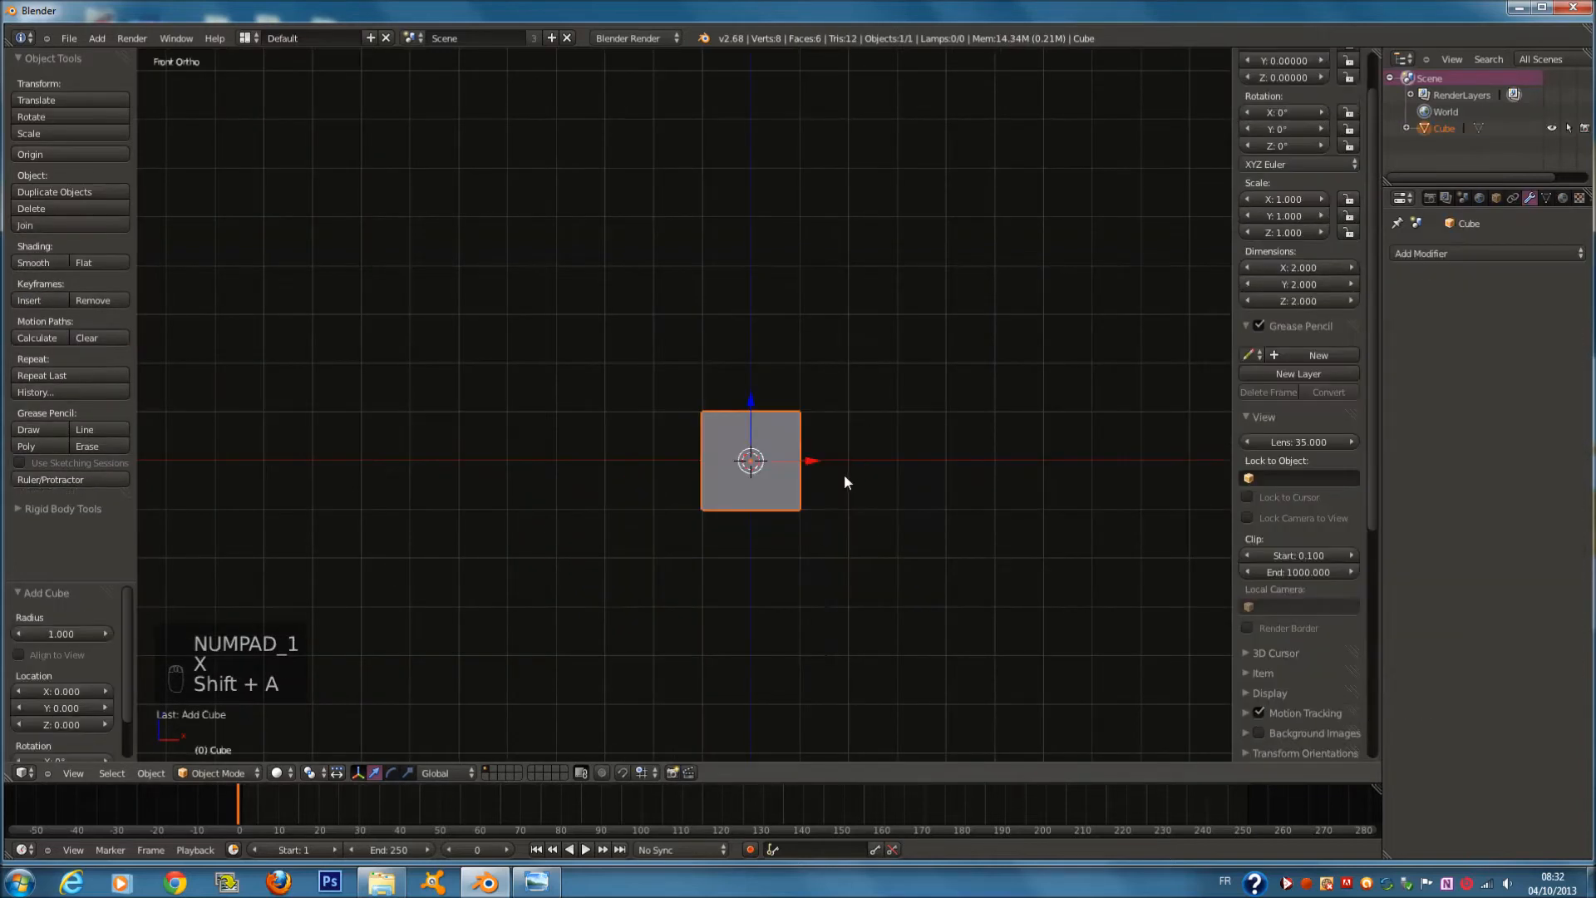
Look at the keyboard layout image in Windows Photo Viewer and return to the Blender scene
click(539, 890)
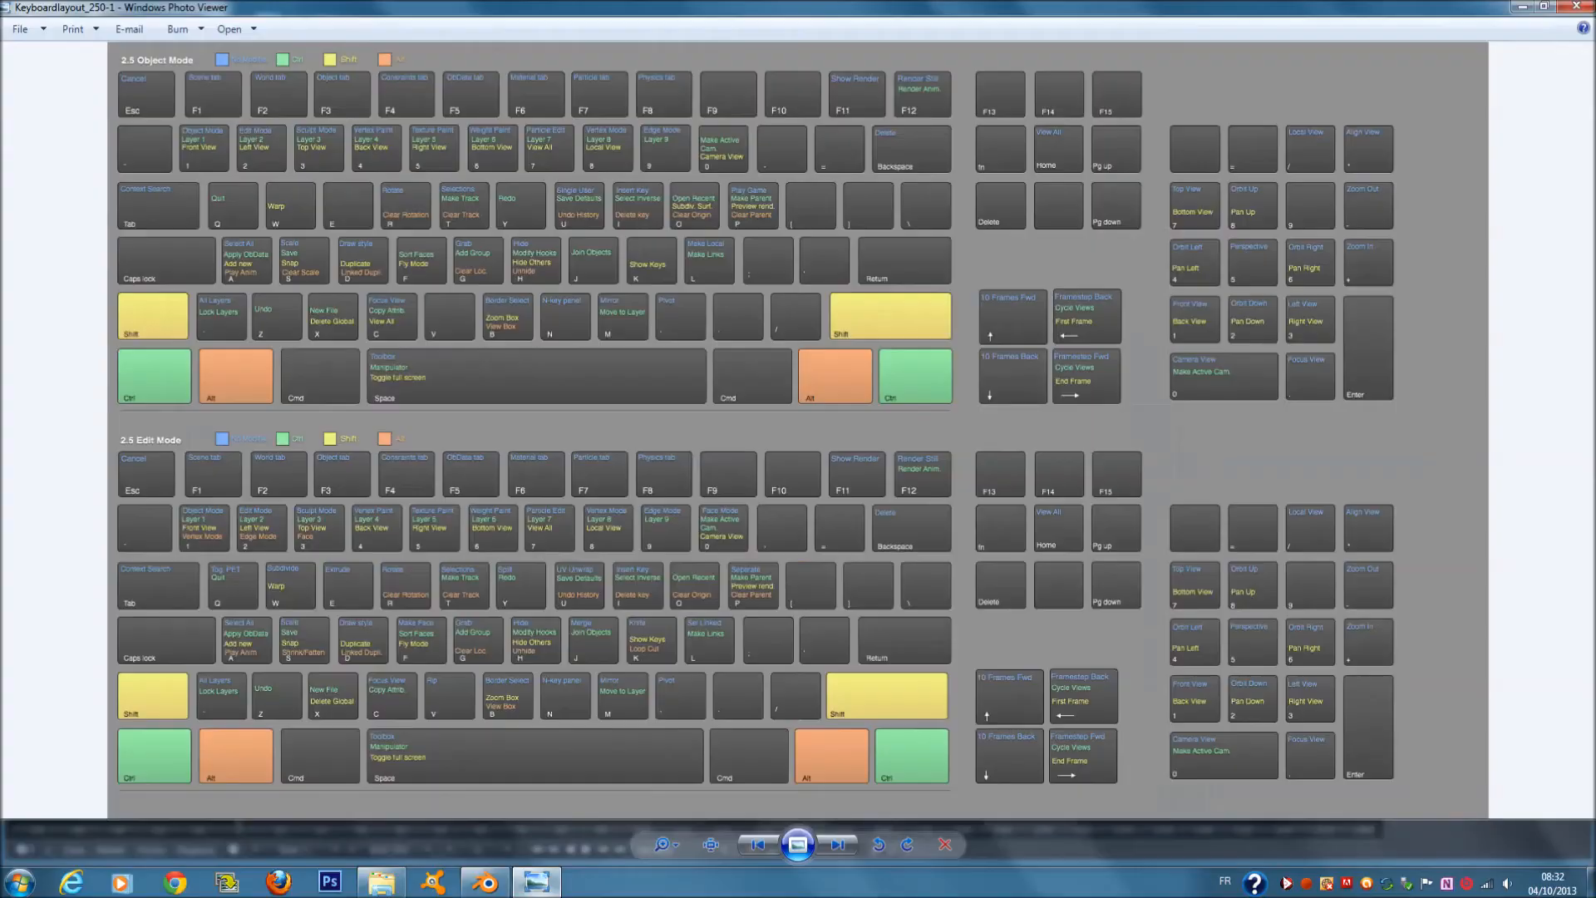
click(536, 895)
scroll(620, 517, down, 2)
scroll(665, 442, up, 3)
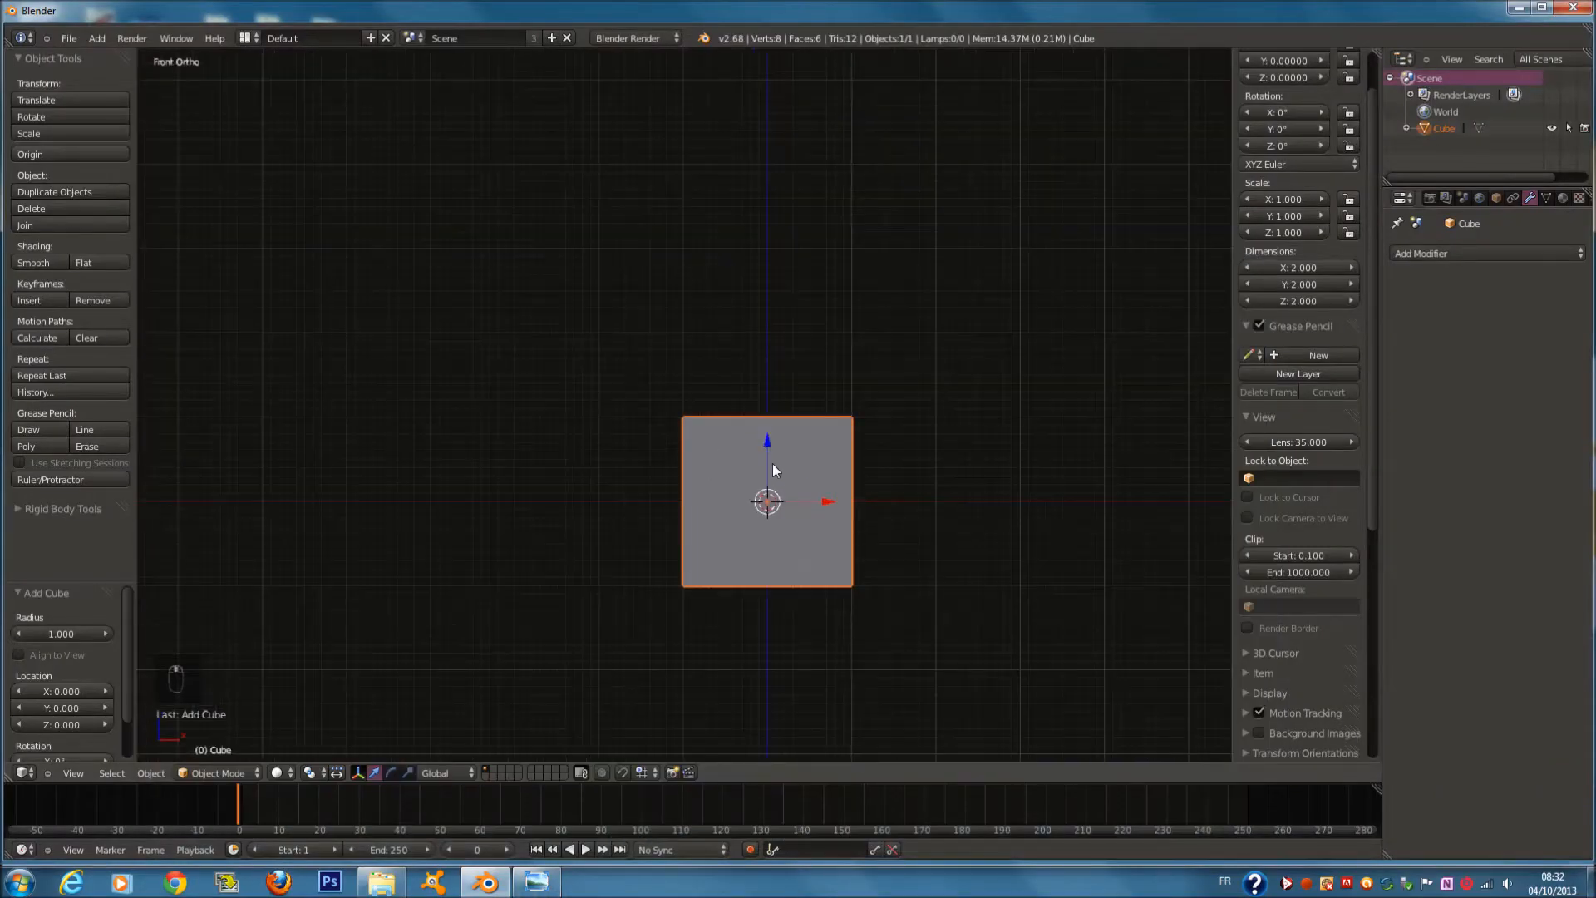
Toggle the new cube between Object Mode and Edit Mode, ending in Edit Mode
middle_drag(778, 463, 825, 517)
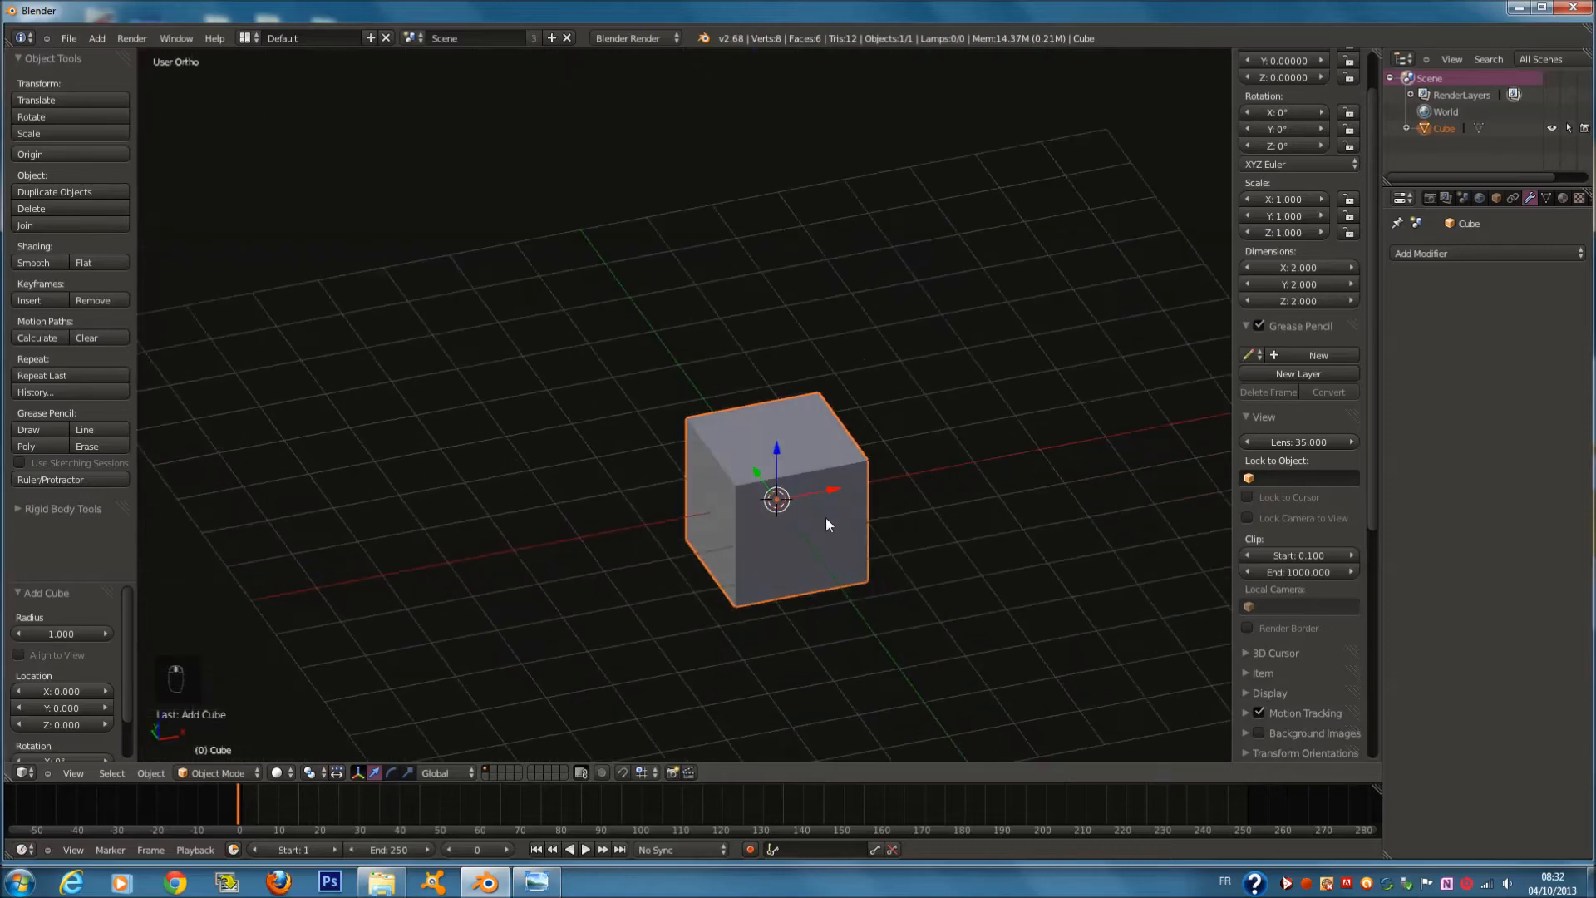
scroll(825, 518, up, 2)
key(Tab)
ctrl+scroll(819, 514, up, 3)
key(Tab)
scroll(812, 512, down, 2)
scroll(811, 512, up, 2)
key(Tab)
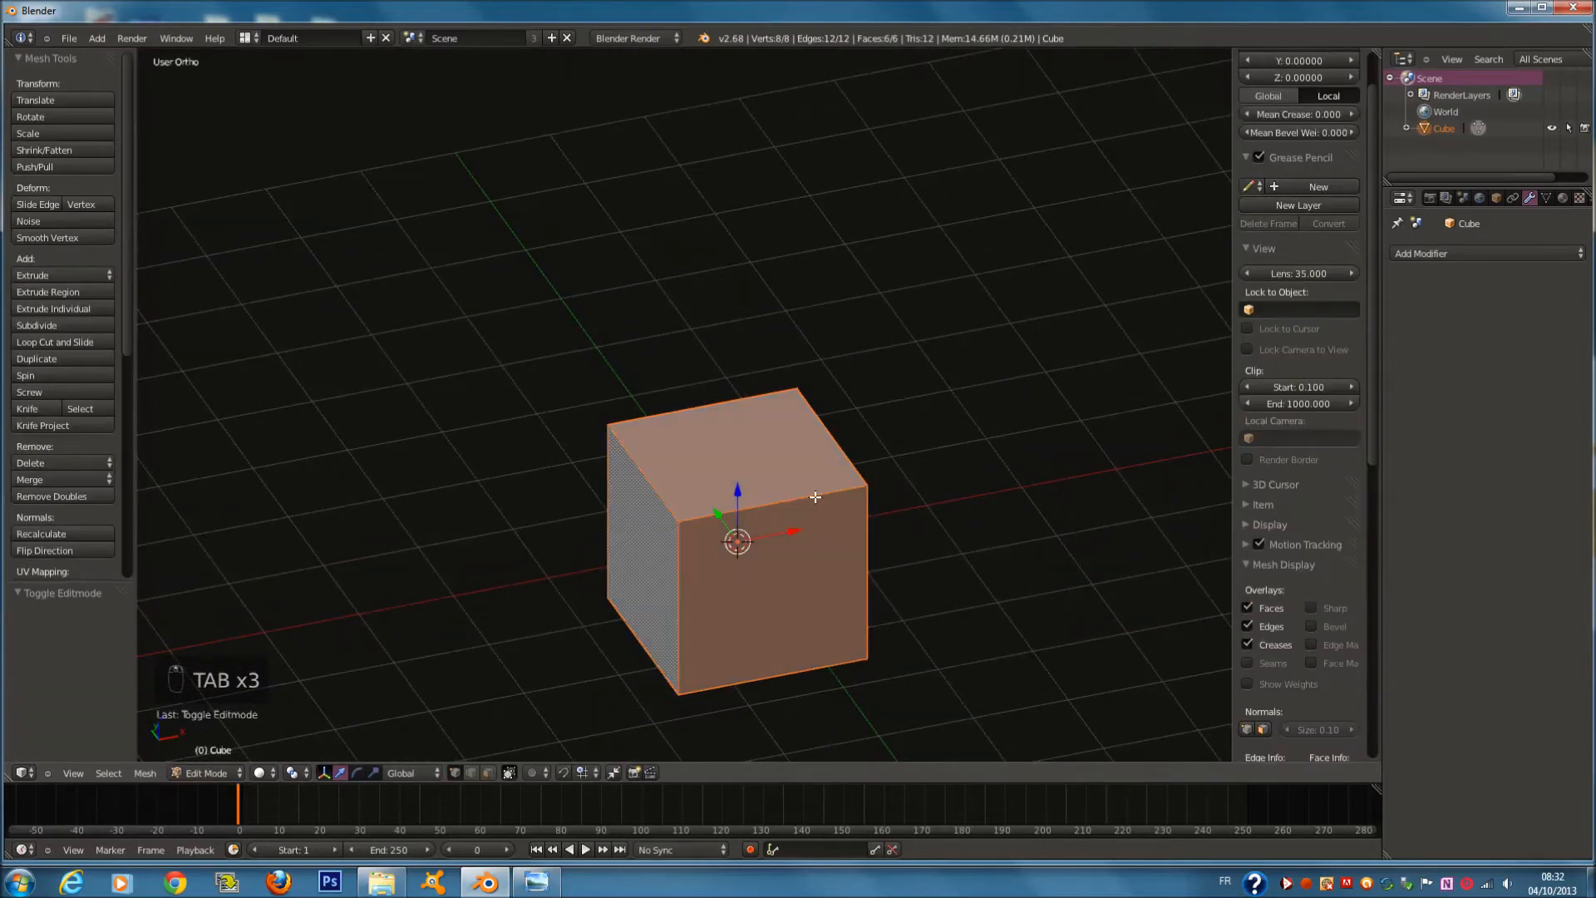
Deselect the whole mesh, switch to face selection and select the cube's top face
key(a)
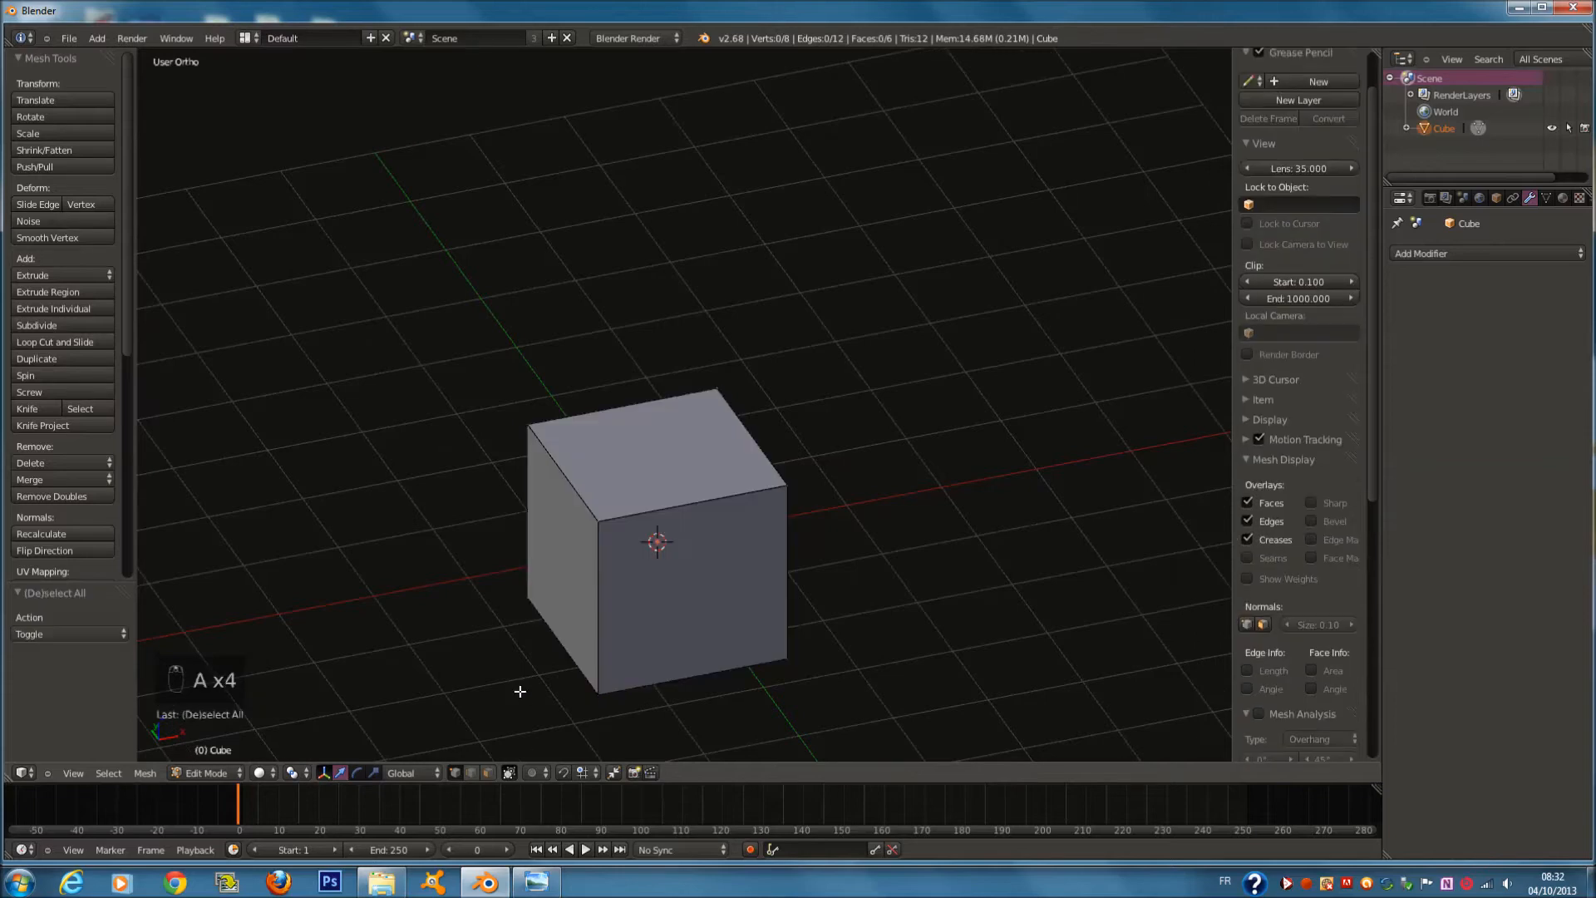
key(Tab)
key(Tab)
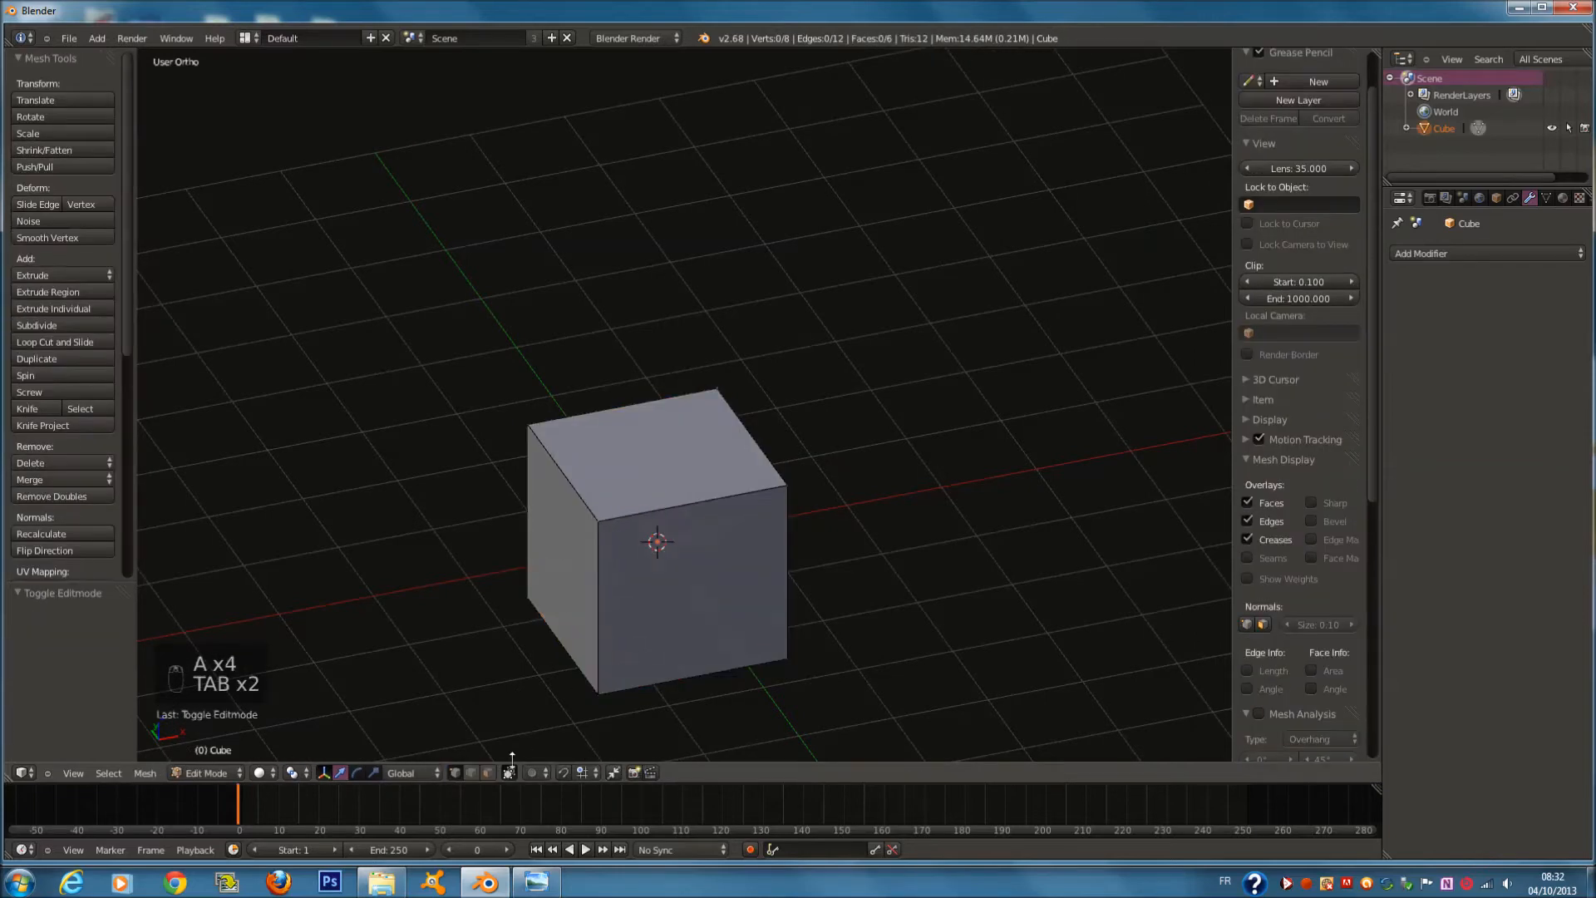
right_click(672, 442)
scroll(672, 442, down, 1)
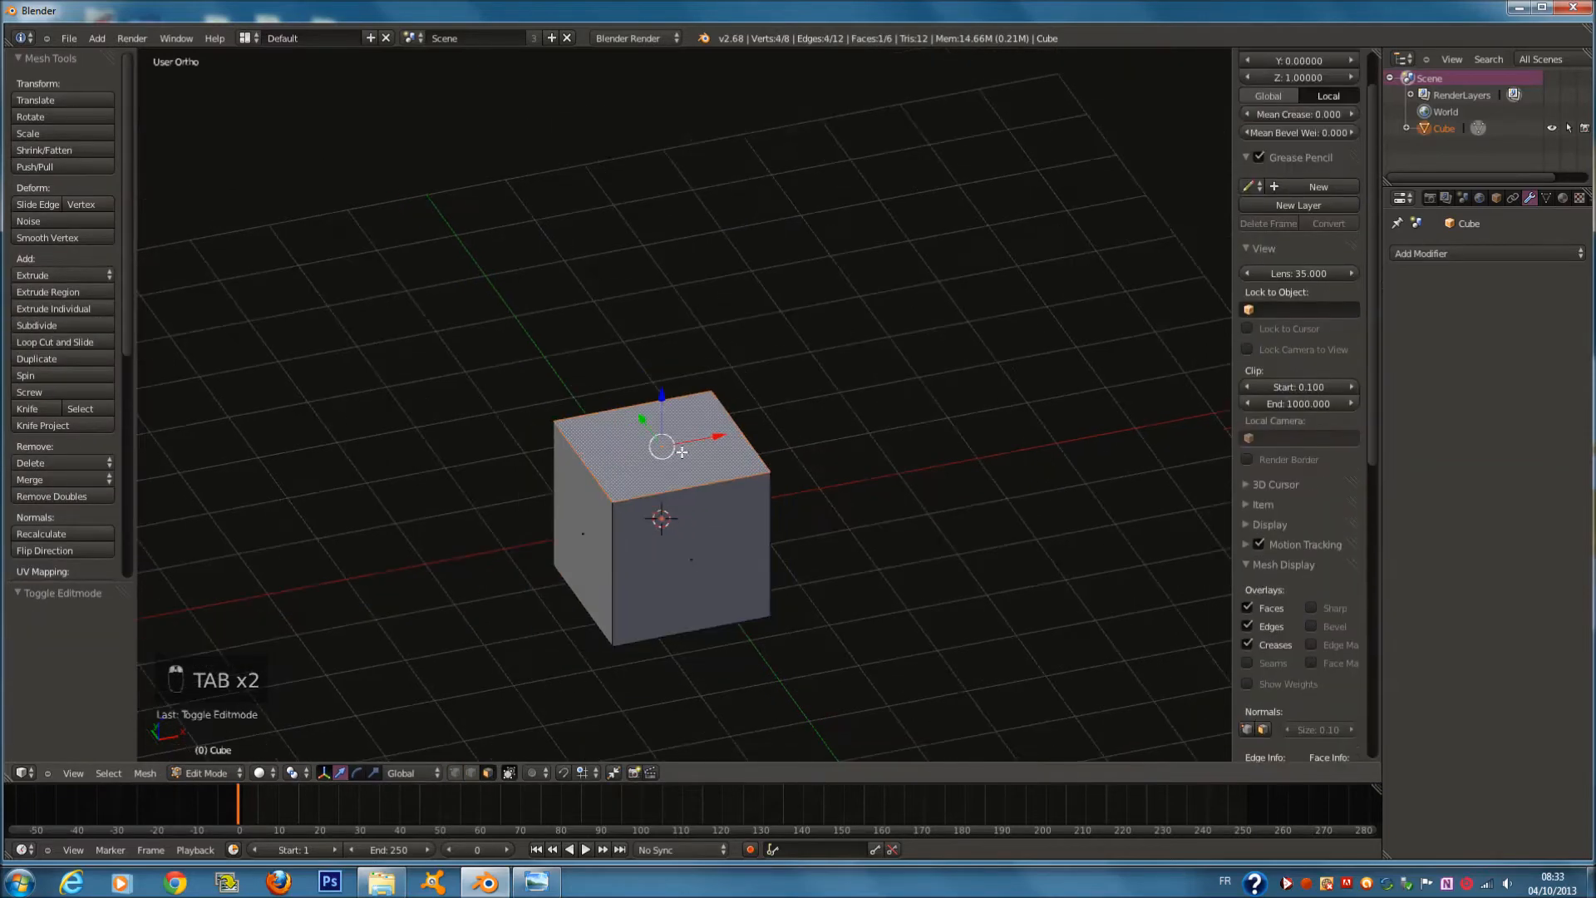
Extrude the cube's top face and try scaling and freely moving the extruded face
ctrl+scroll(683, 452, down, 1)
scroll(715, 482, up, 2)
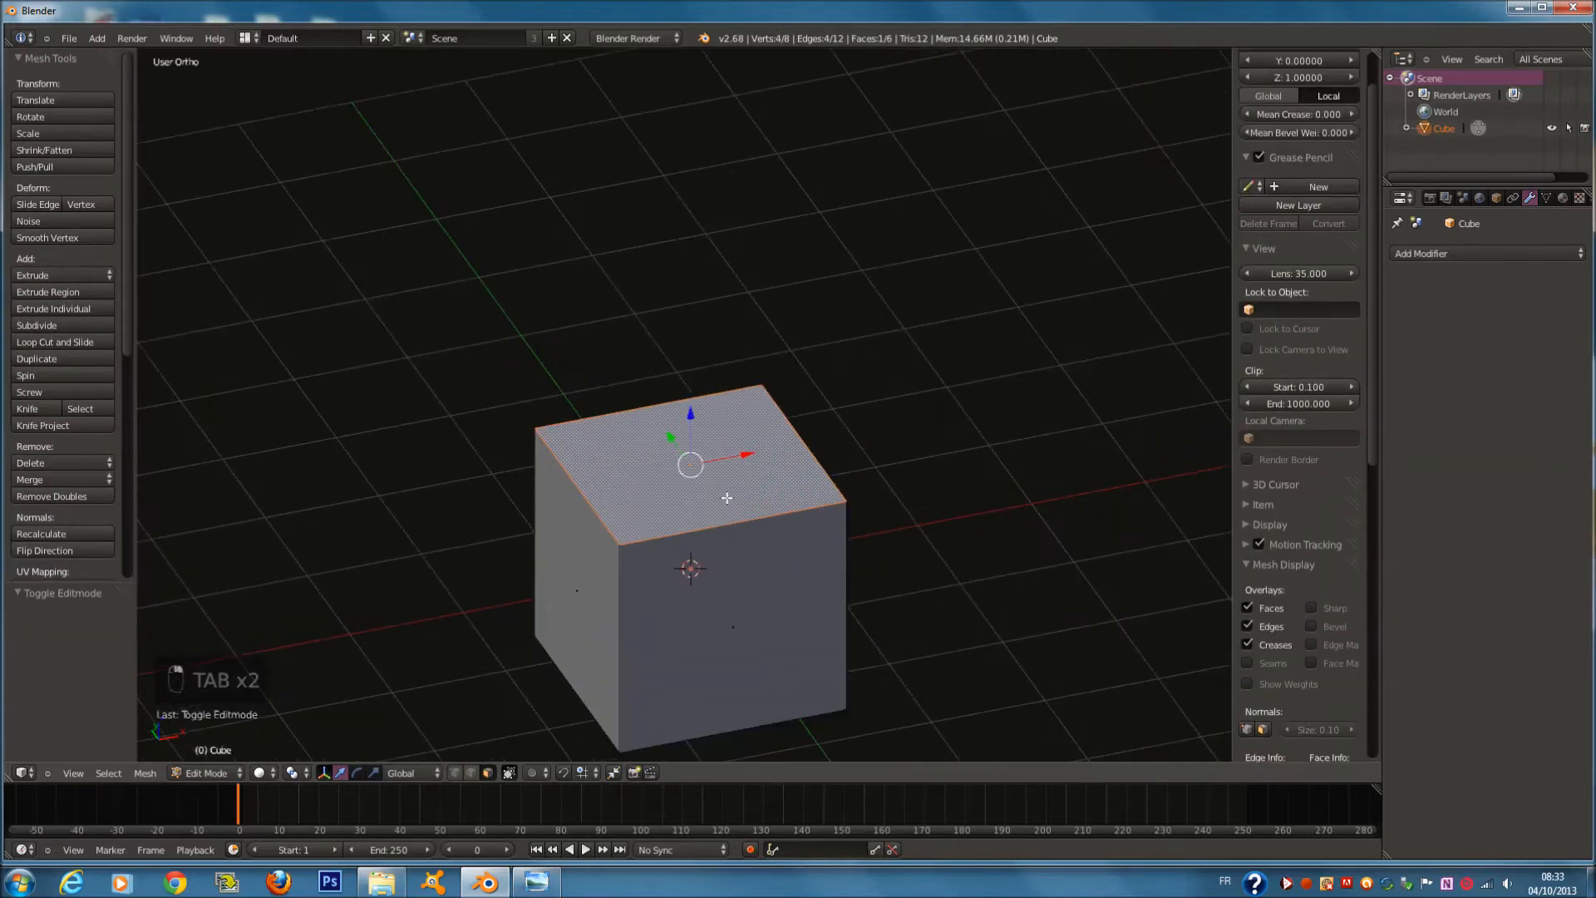
key(e)
click(843, 512)
key(s)
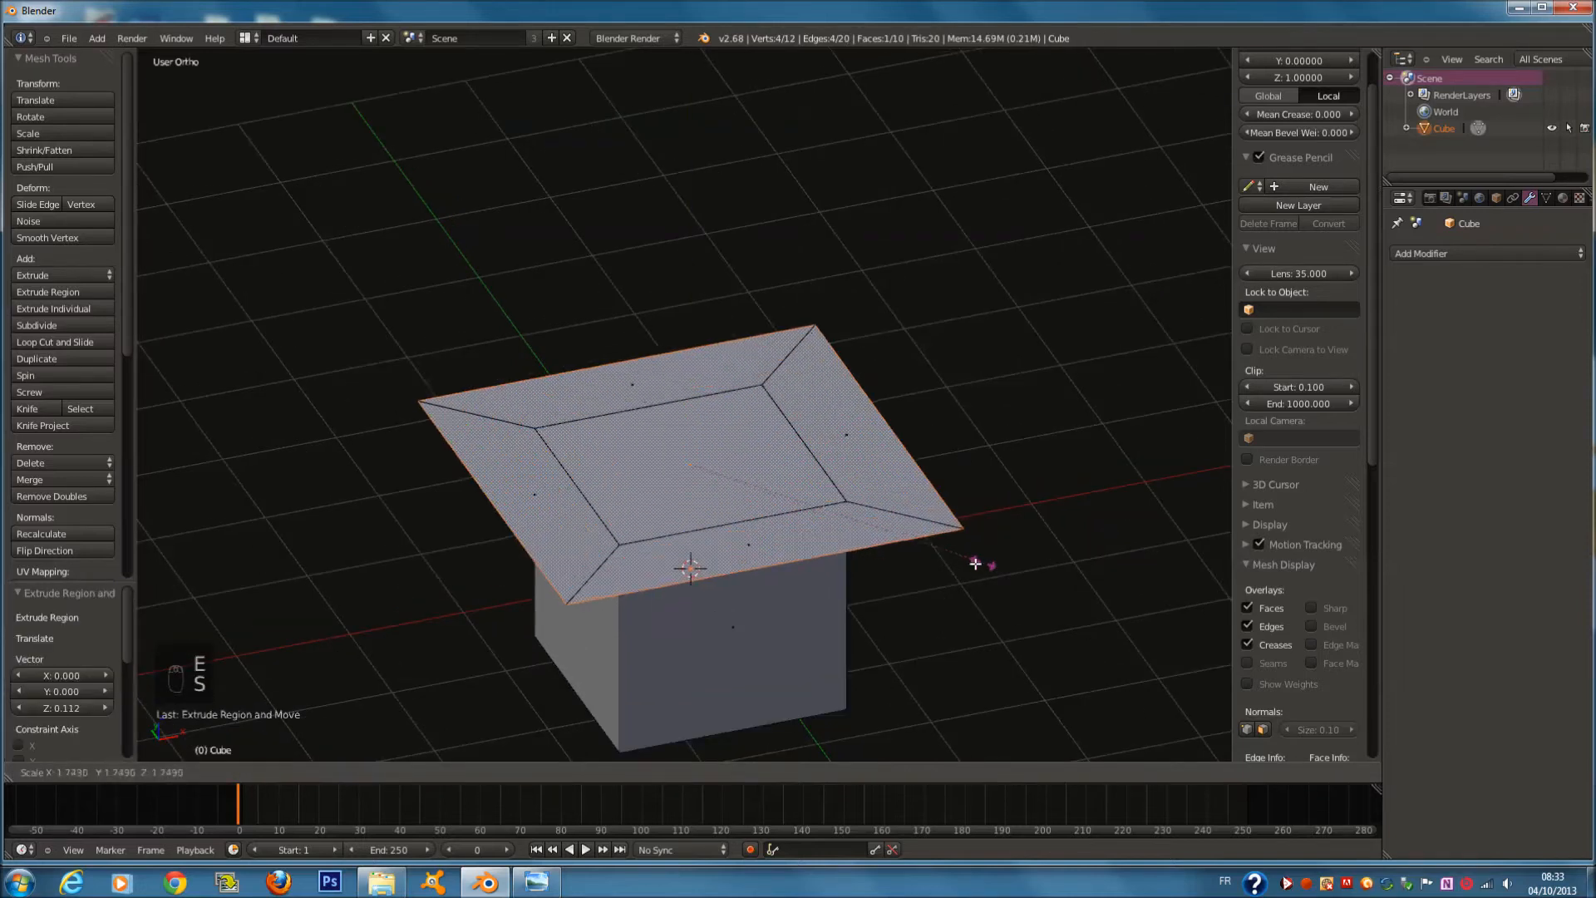
right_click(733, 504)
key(g)
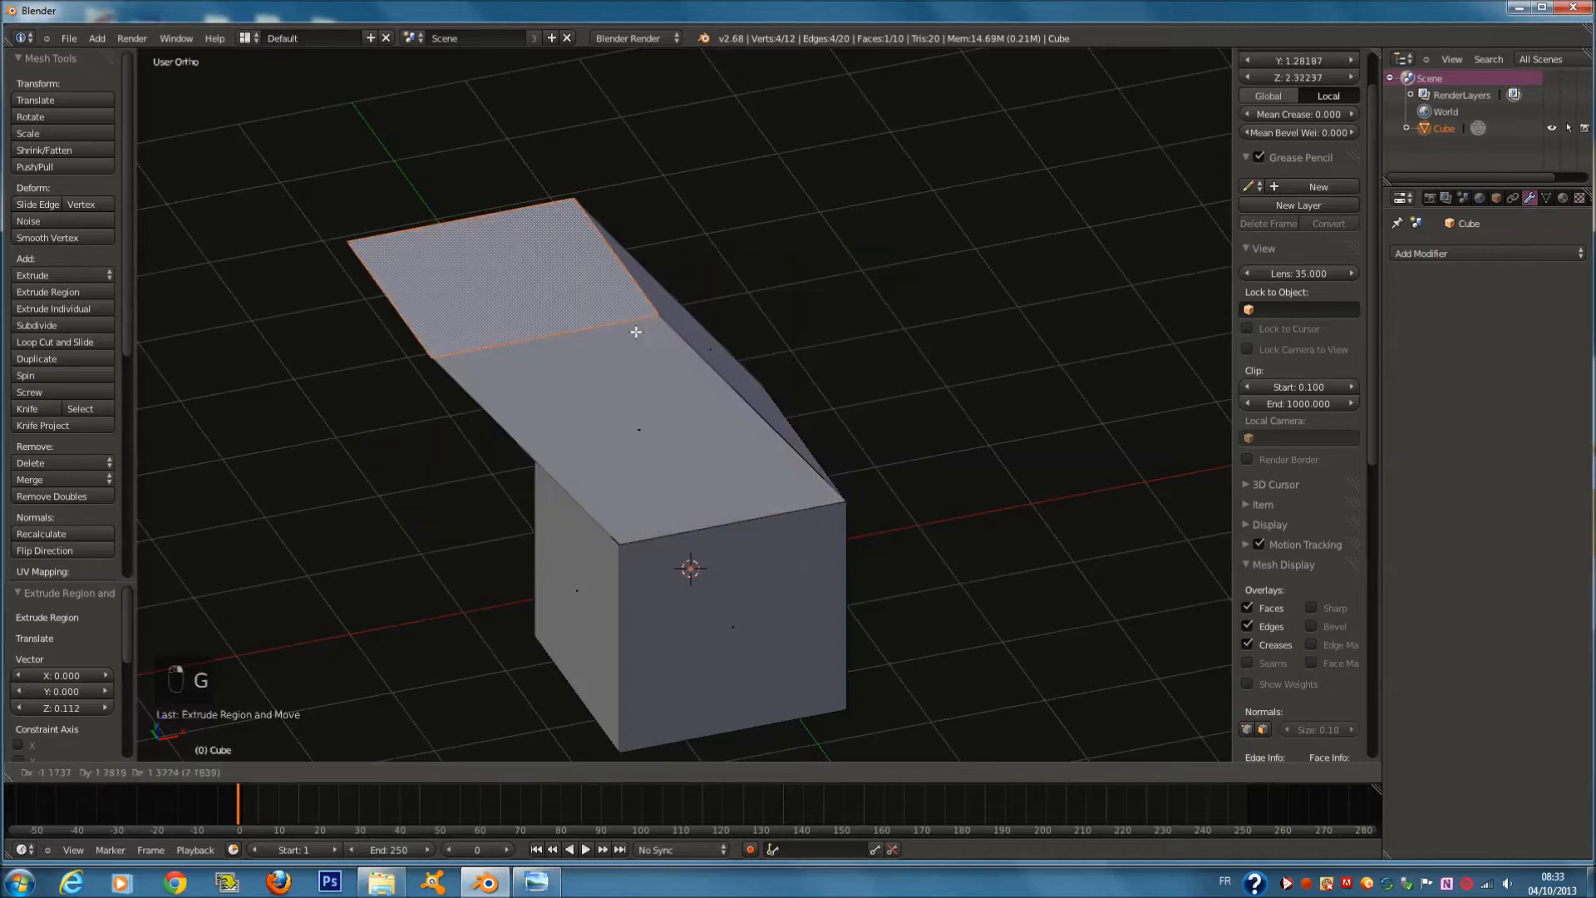
right_click(764, 558)
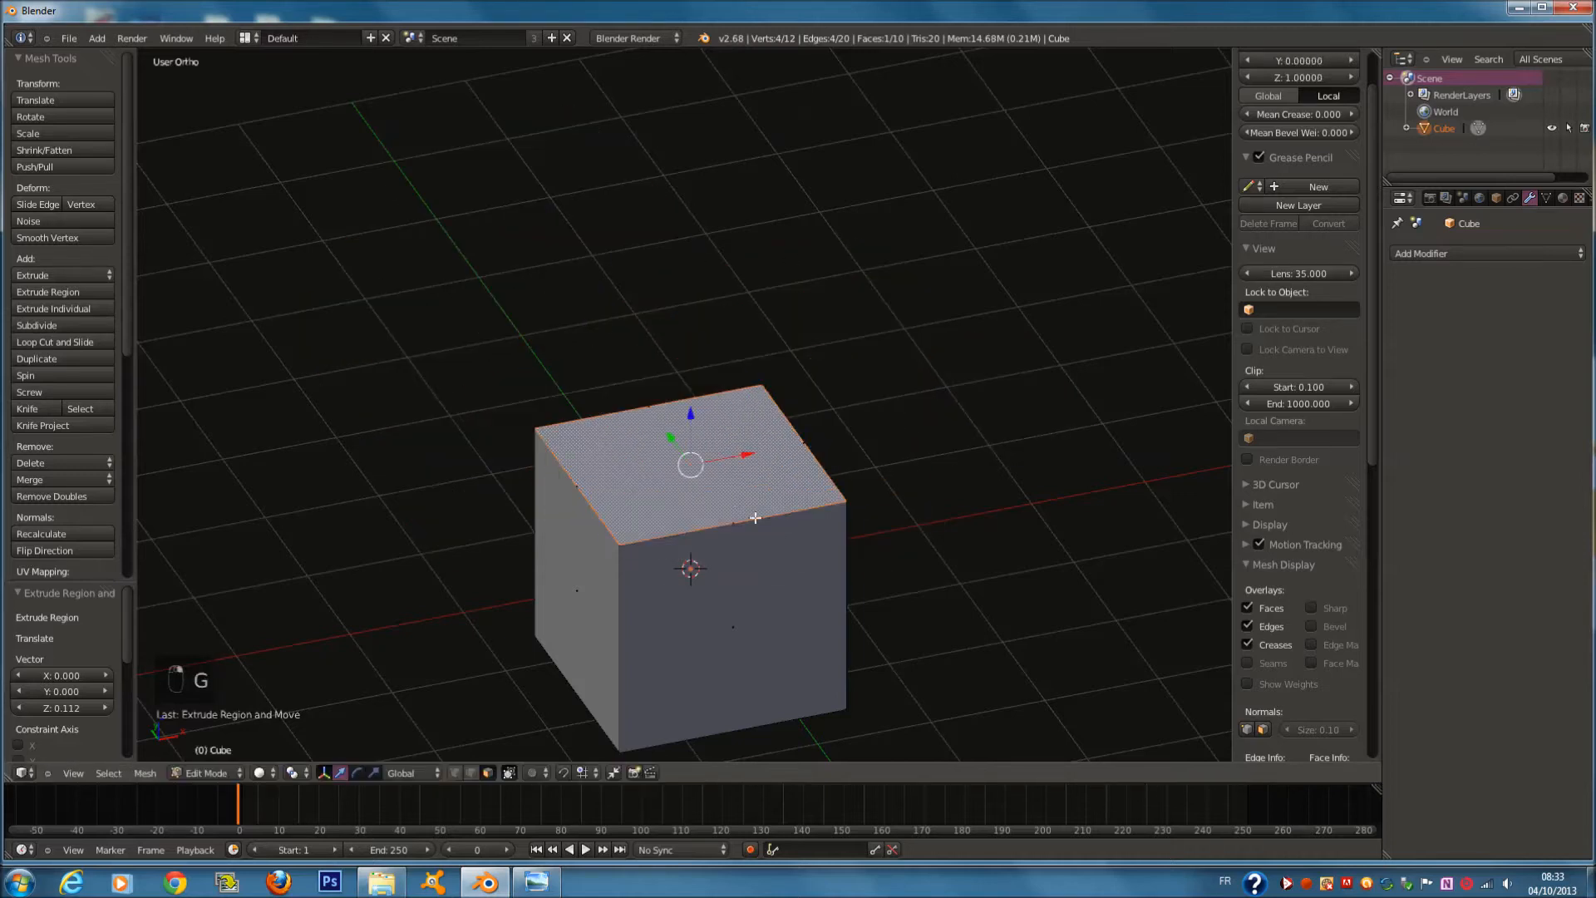
Try to move the top face along the global X axis and along the global Y axis
key(g)
key(x)
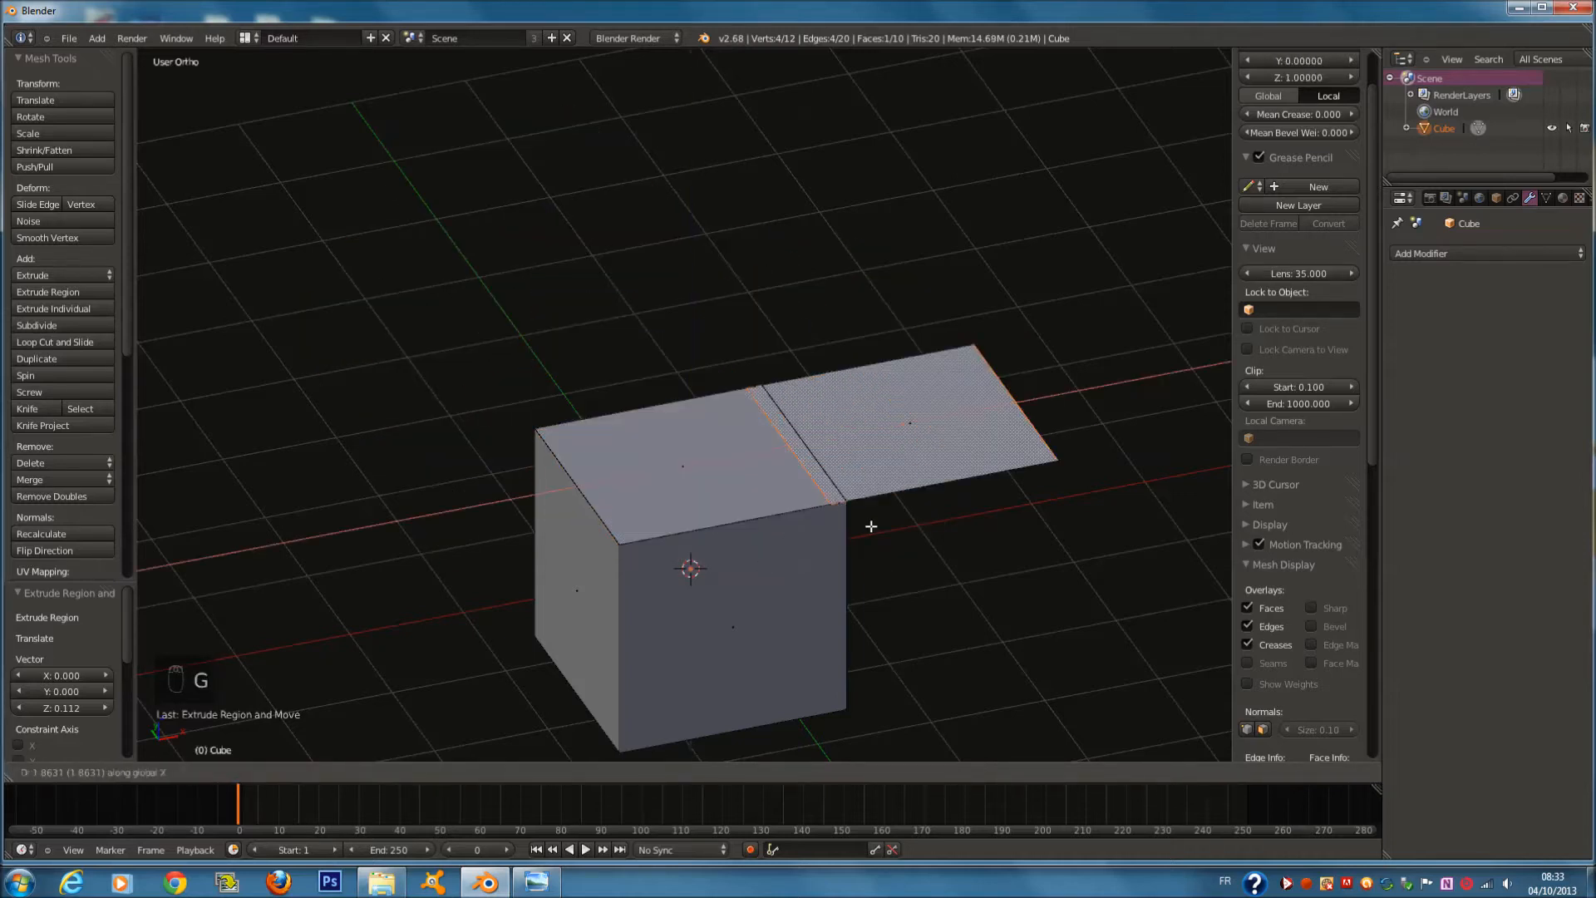
key(y)
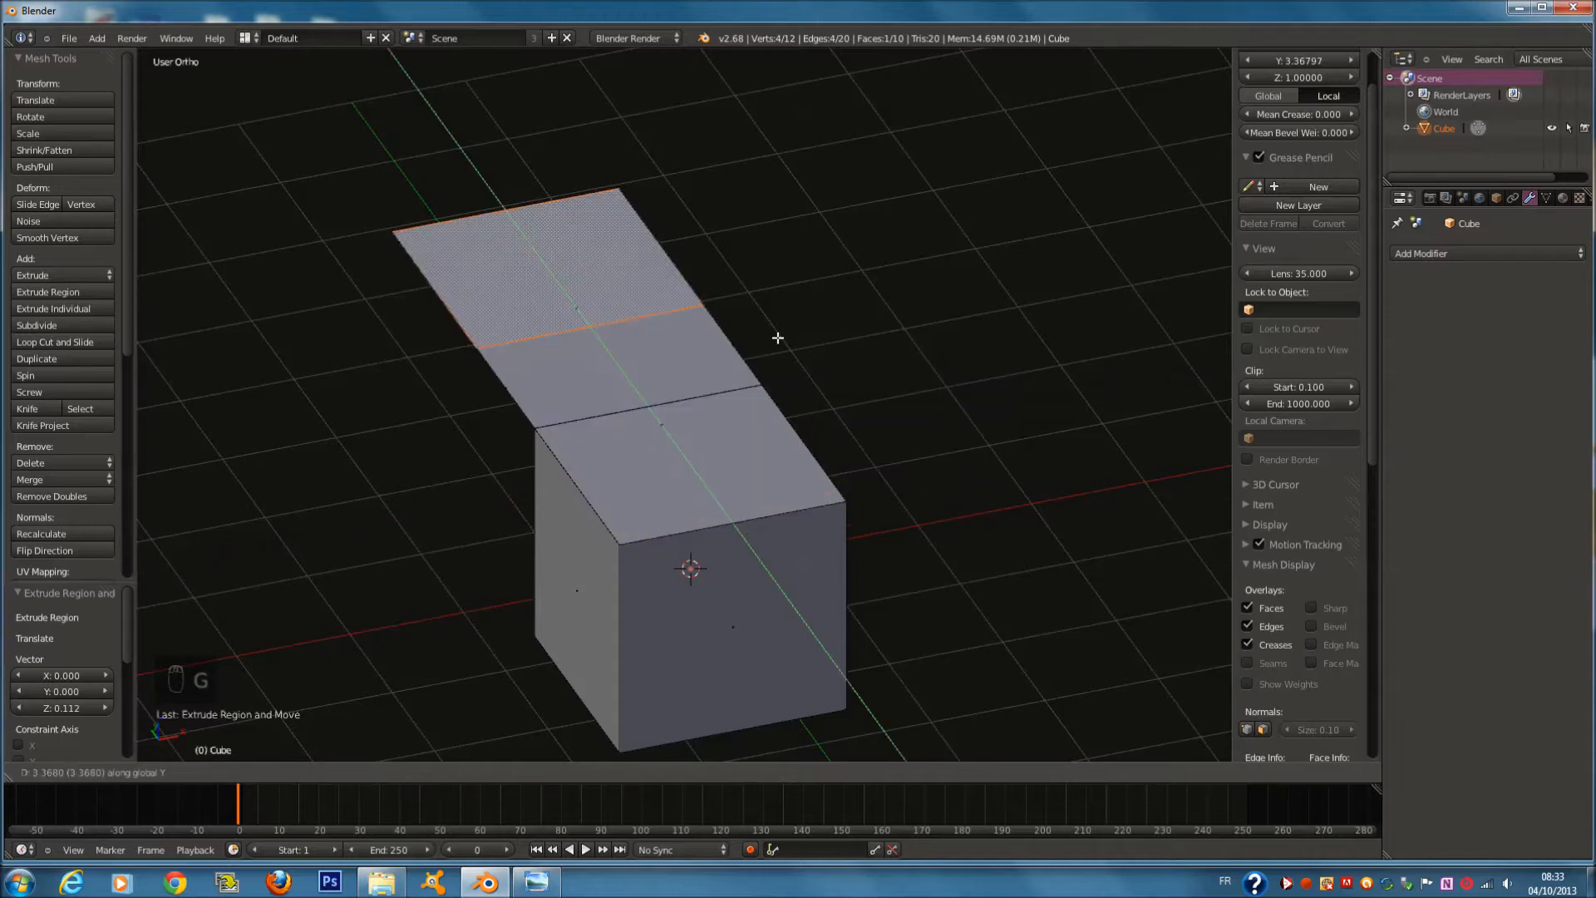
key(s)
right_click(778, 440)
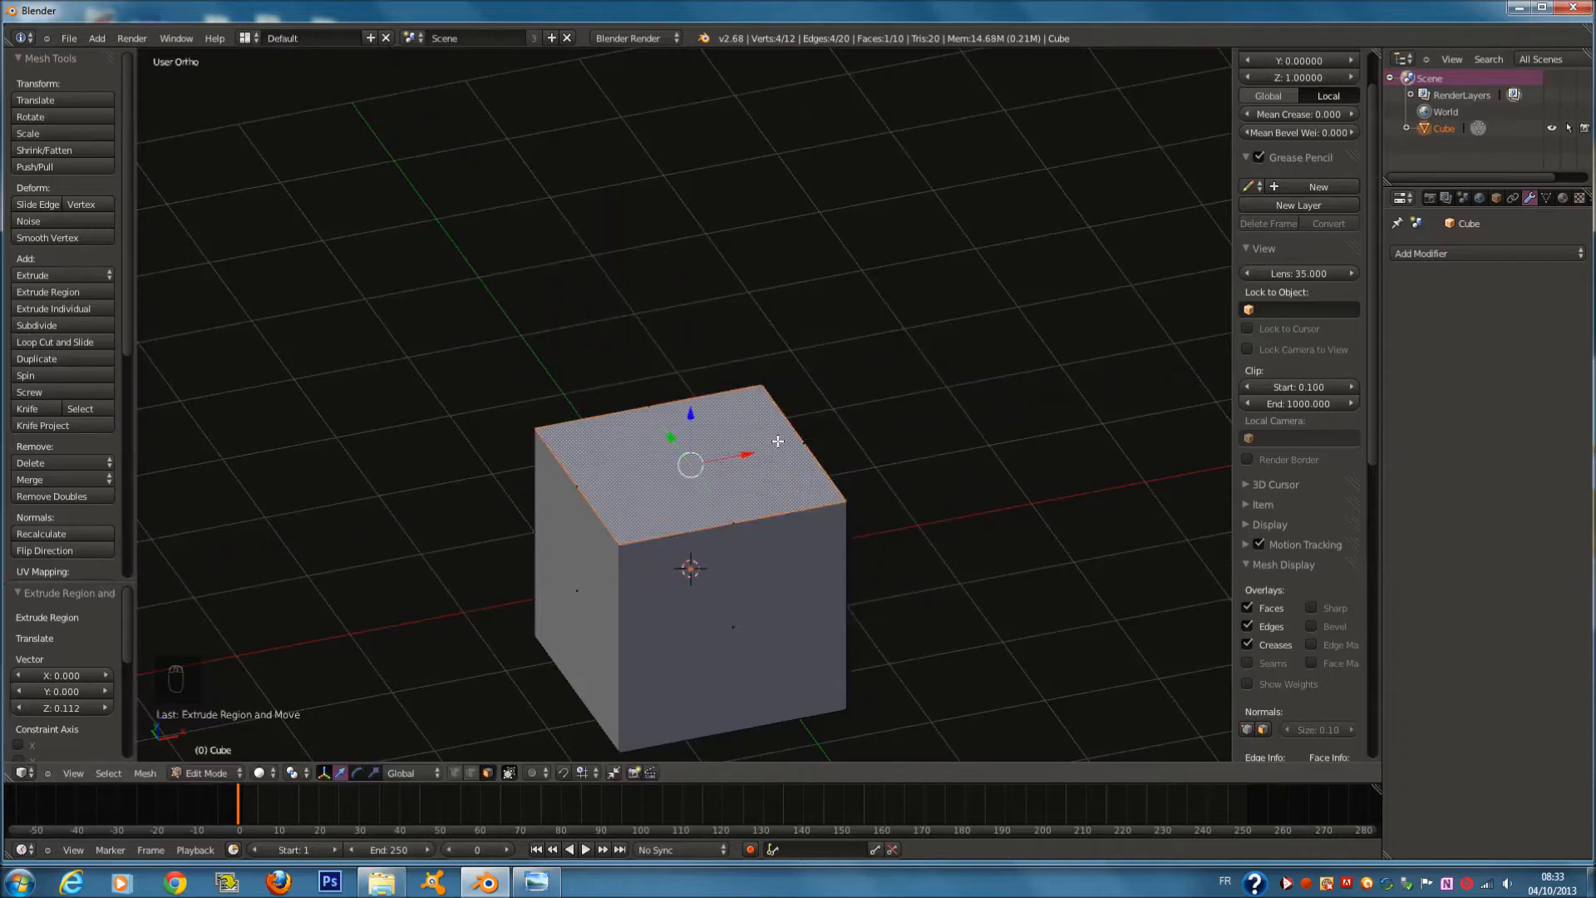
Raise the extruded top face along the Z axis to stack a second block segment on the cube
scroll(797, 491, down, 1)
middle_drag(797, 492, 800, 462)
key(t)
key(t)
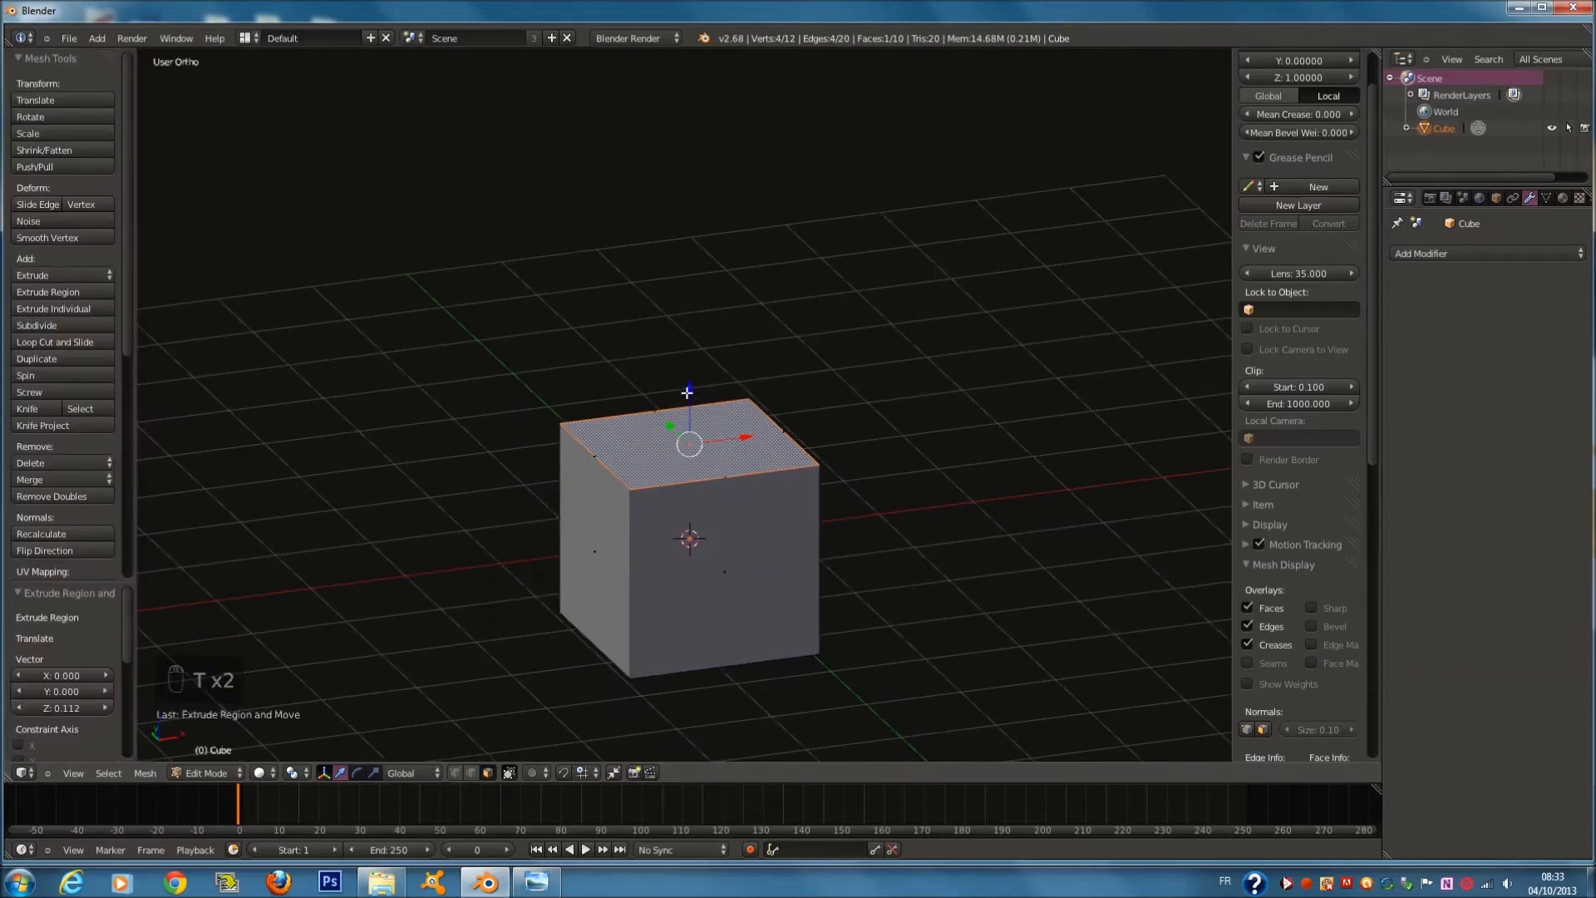
drag(696, 394, 747, 363)
middle_drag(754, 364, 780, 390)
drag(697, 362, 695, 356)
Select the block's top and side faces one after another, ending with the upper front face
right_drag(694, 356, 745, 332)
right_click(732, 364)
right_click(745, 337)
right_click(782, 450)
right_click(759, 582)
right_click(619, 566)
right_click(617, 436)
right_click(758, 466)
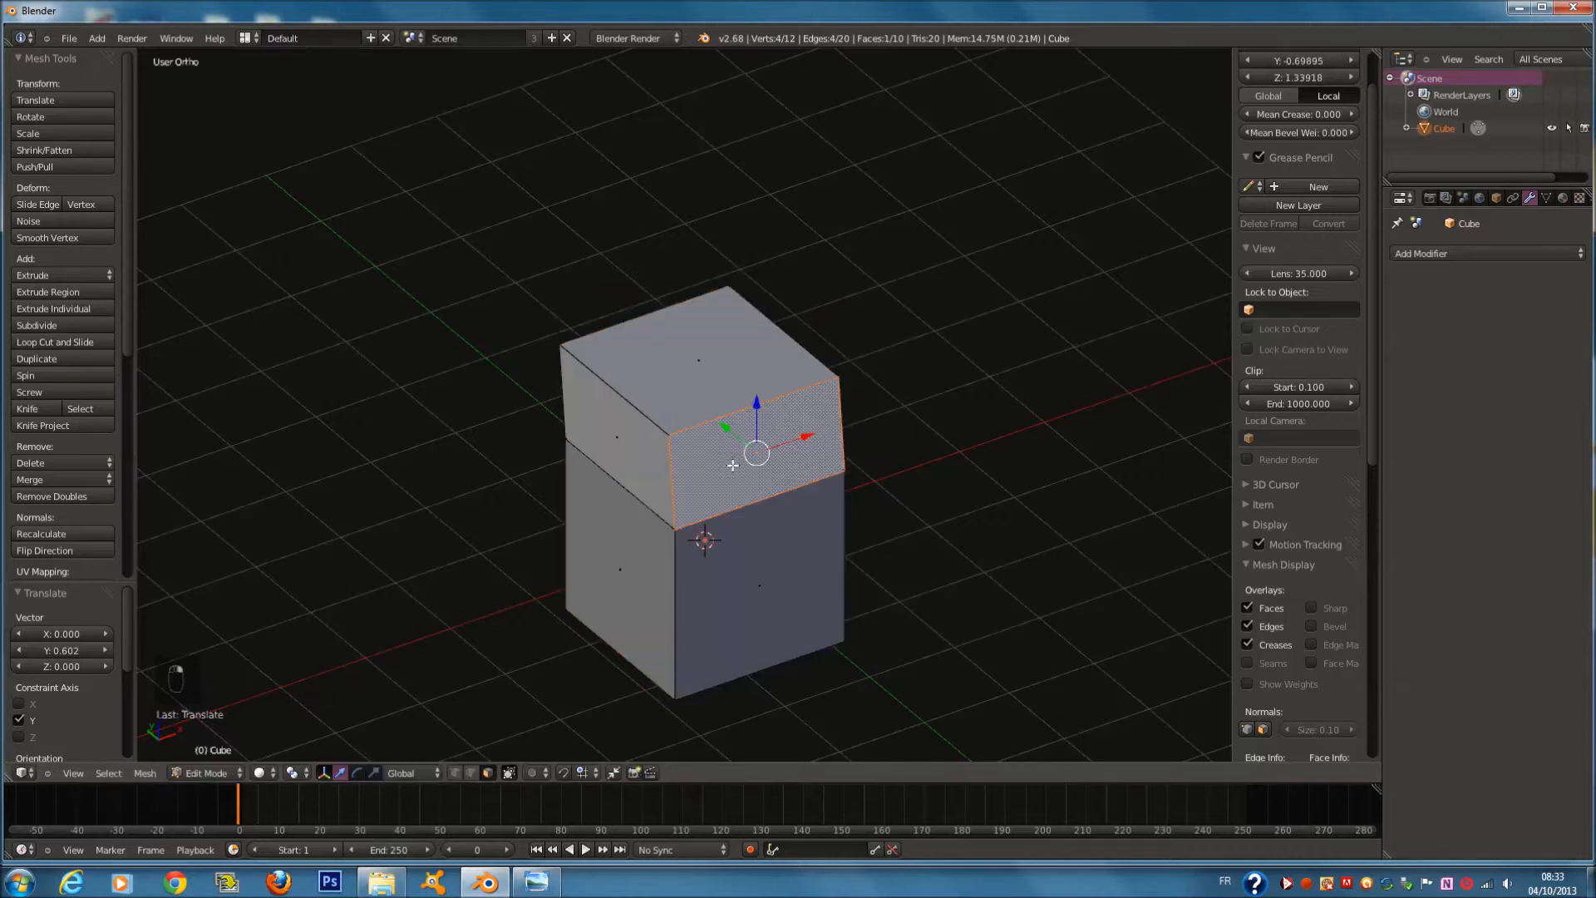
Try moving the upper front face freely, and shift it about 0.29 along the Y axis
middle_drag(758, 553, 790, 481)
right_drag(739, 425, 796, 456)
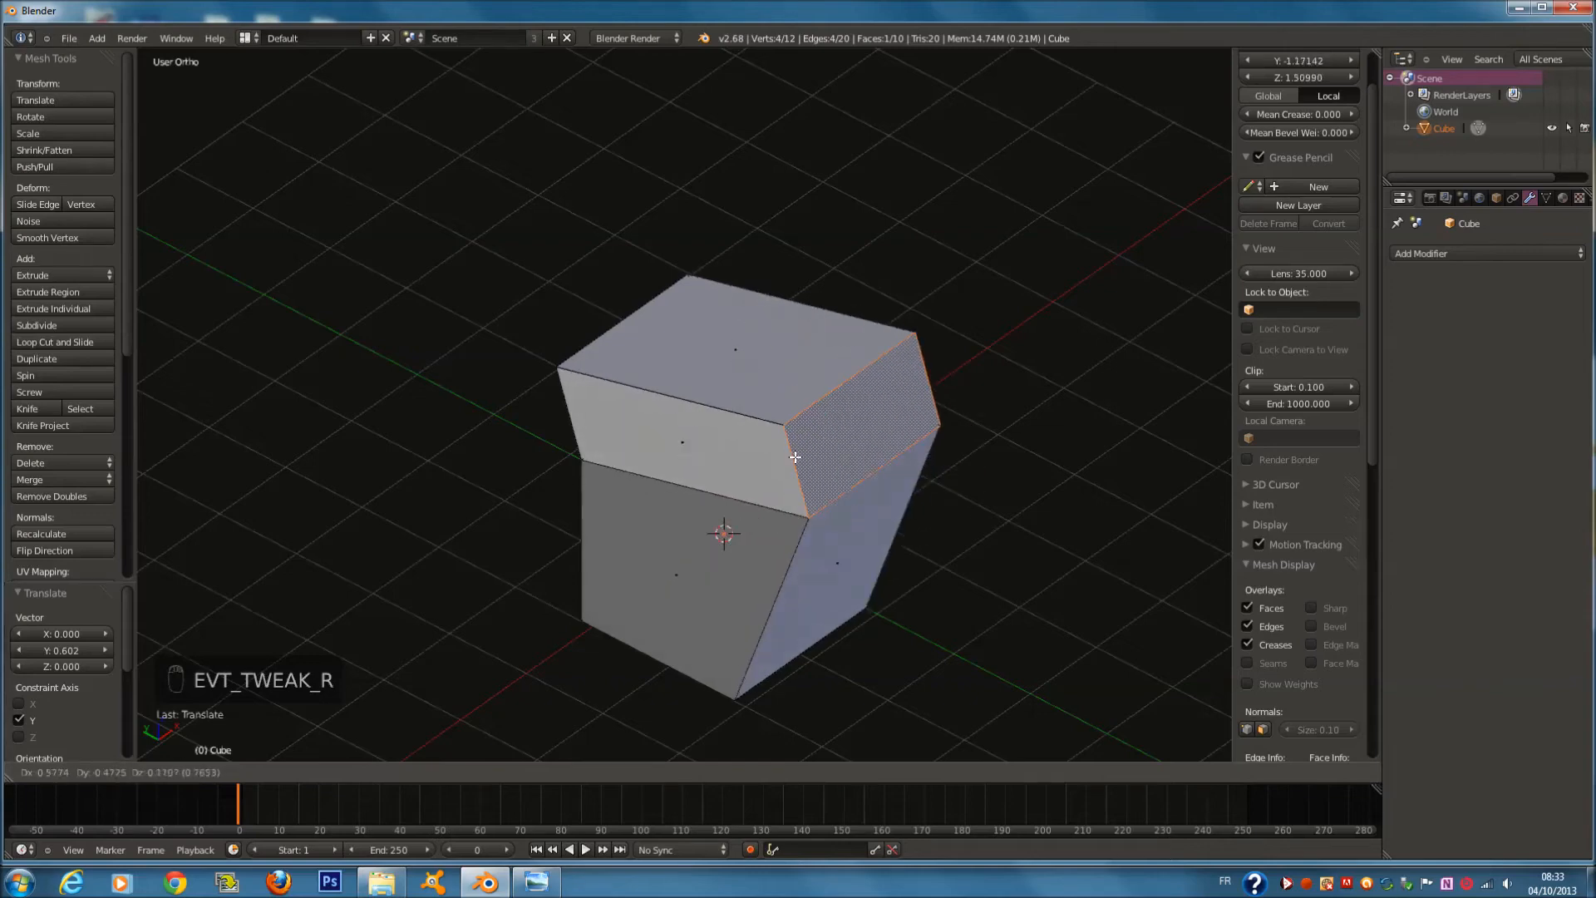
right_click(851, 461)
middle_drag(848, 432, 775, 459)
click(719, 443)
drag(735, 441, 714, 416)
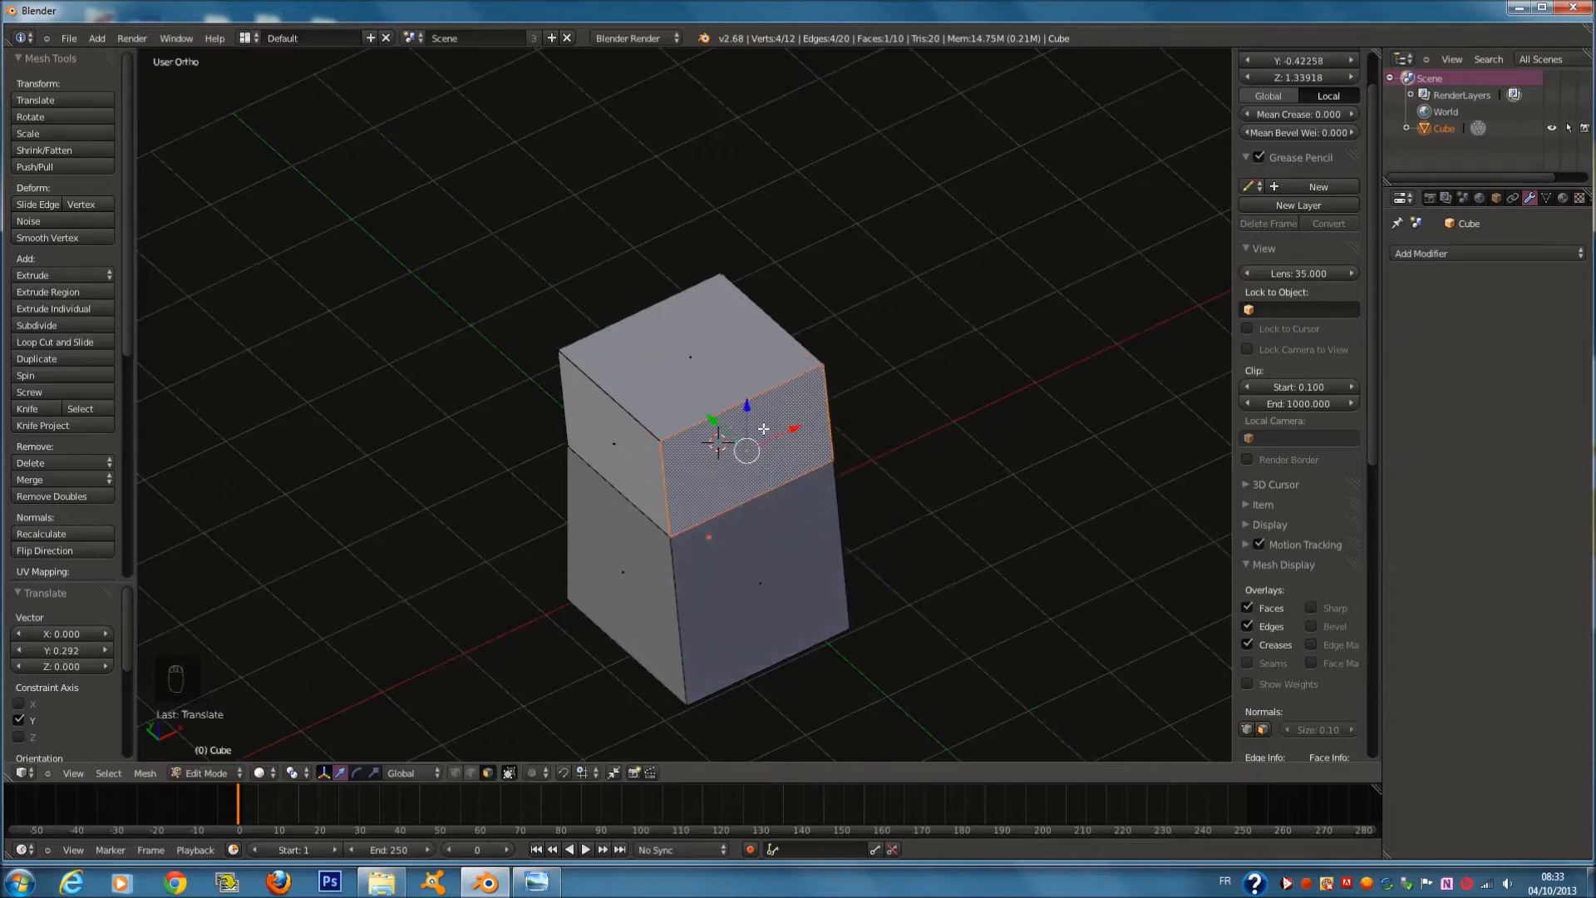
Extrude the upper front face outward three times into a slanted arm, and check it in Object Mode and Edit Mode
middle_drag(762, 432, 816, 398)
key(e)
click(1020, 447)
middle_drag(921, 425, 950, 410)
key(e)
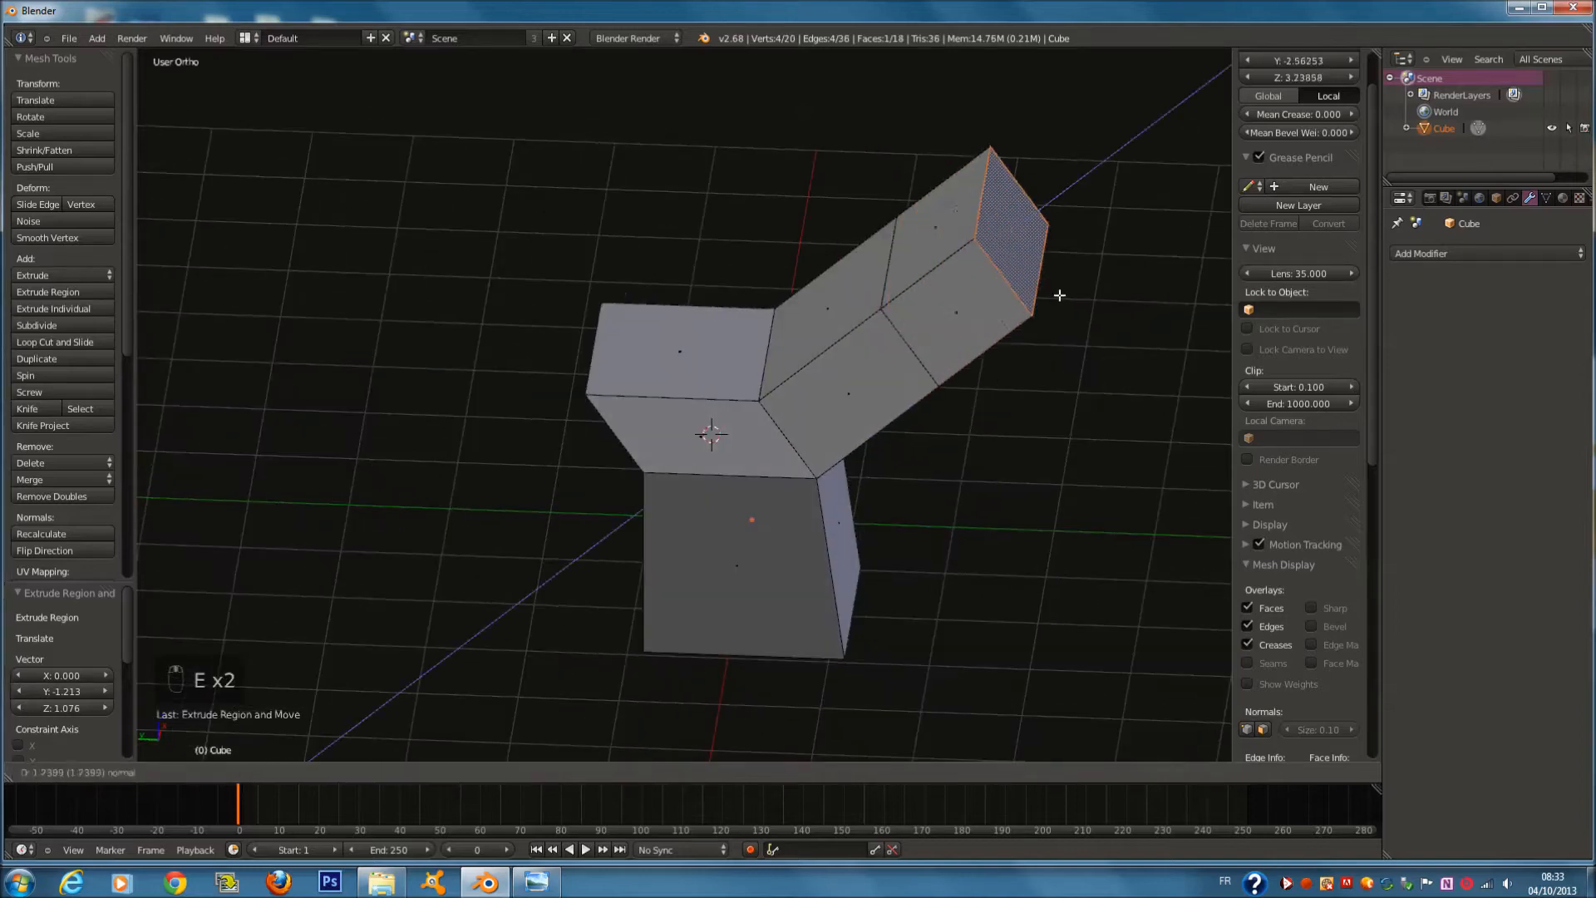
click(1101, 279)
key(e)
click(1149, 262)
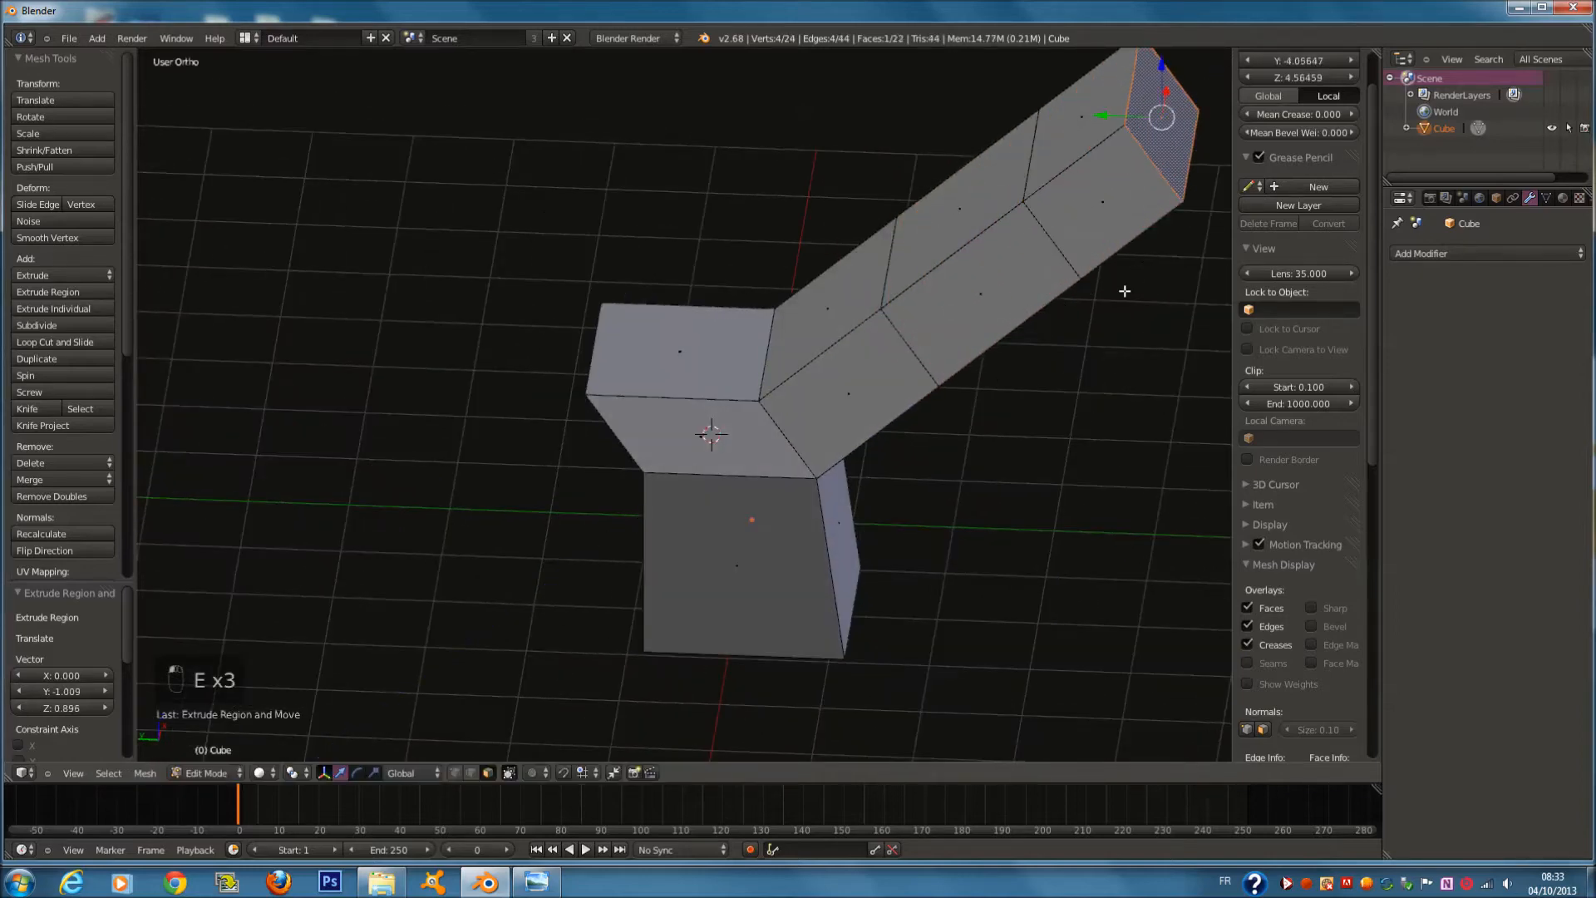
scroll(1116, 309, down, 2)
shift+middle_drag(1109, 328, 1001, 328)
key(Tab)
key(Tab)
middle_drag(882, 352, 905, 326)
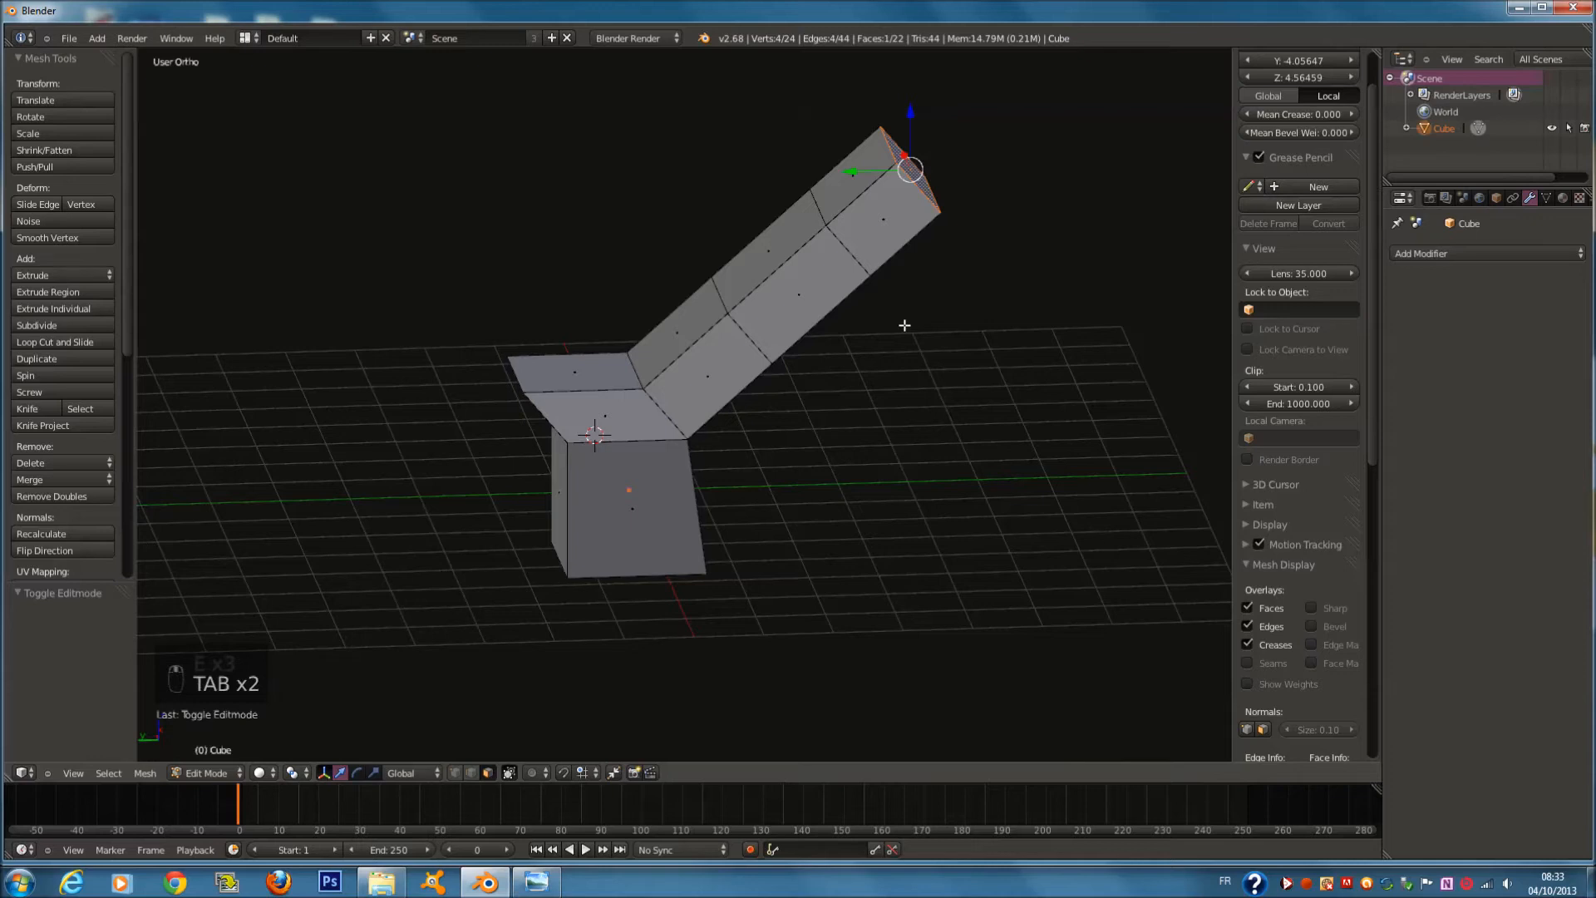
Undo the arm extrusions and the face moves, back to where the raised top face is selected
key(ctrl+z)
key(ctrl+z)
key(ctrl+z)
key(ctrl+z)
key(ctrl+z)
key(ctrl+z)
key(ctrl+z)
key(ctrl+z)
key(ctrl+z)
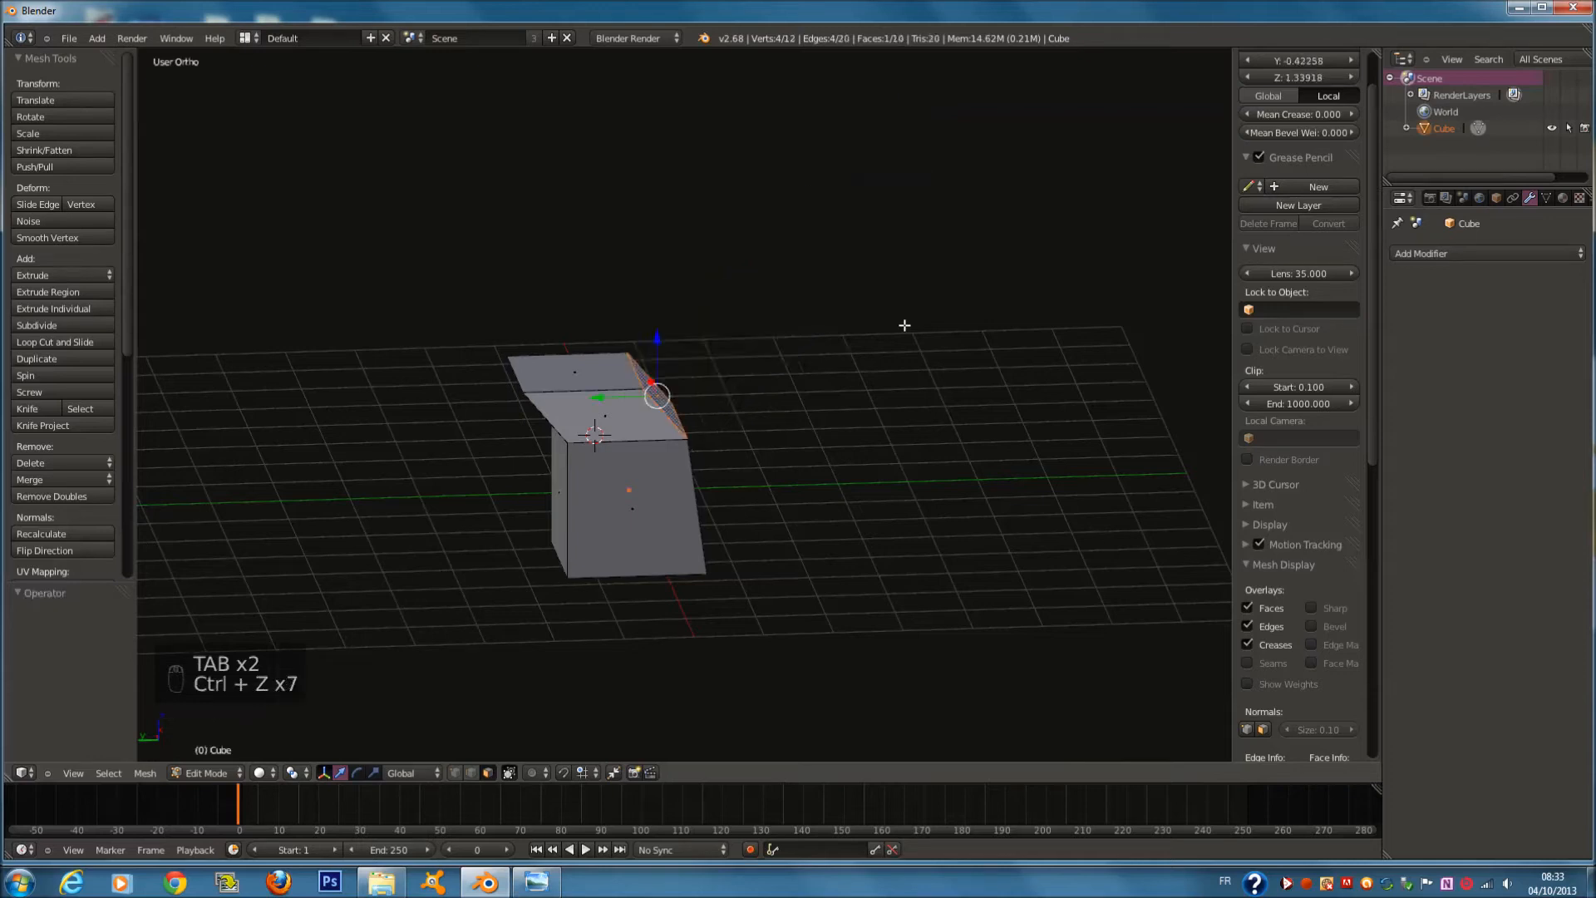
Extrude the top face straight upward three times to build a tower, with a last segment about 1.23 high
key(e)
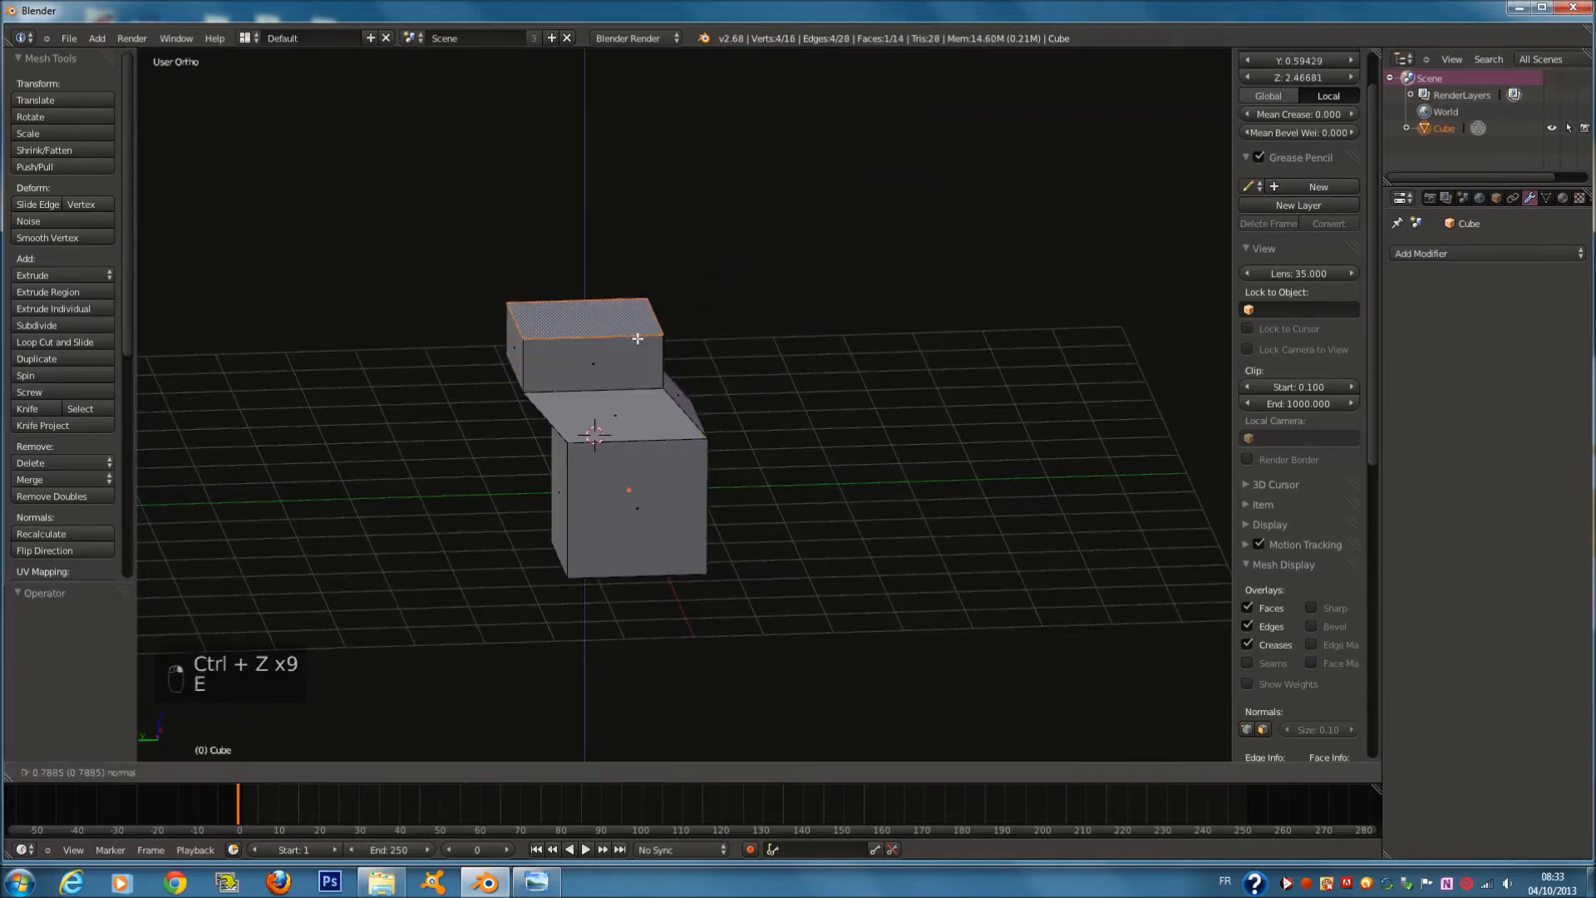
click(645, 341)
key(e)
click(648, 213)
key(e)
click(645, 140)
scroll(665, 162, down, 1)
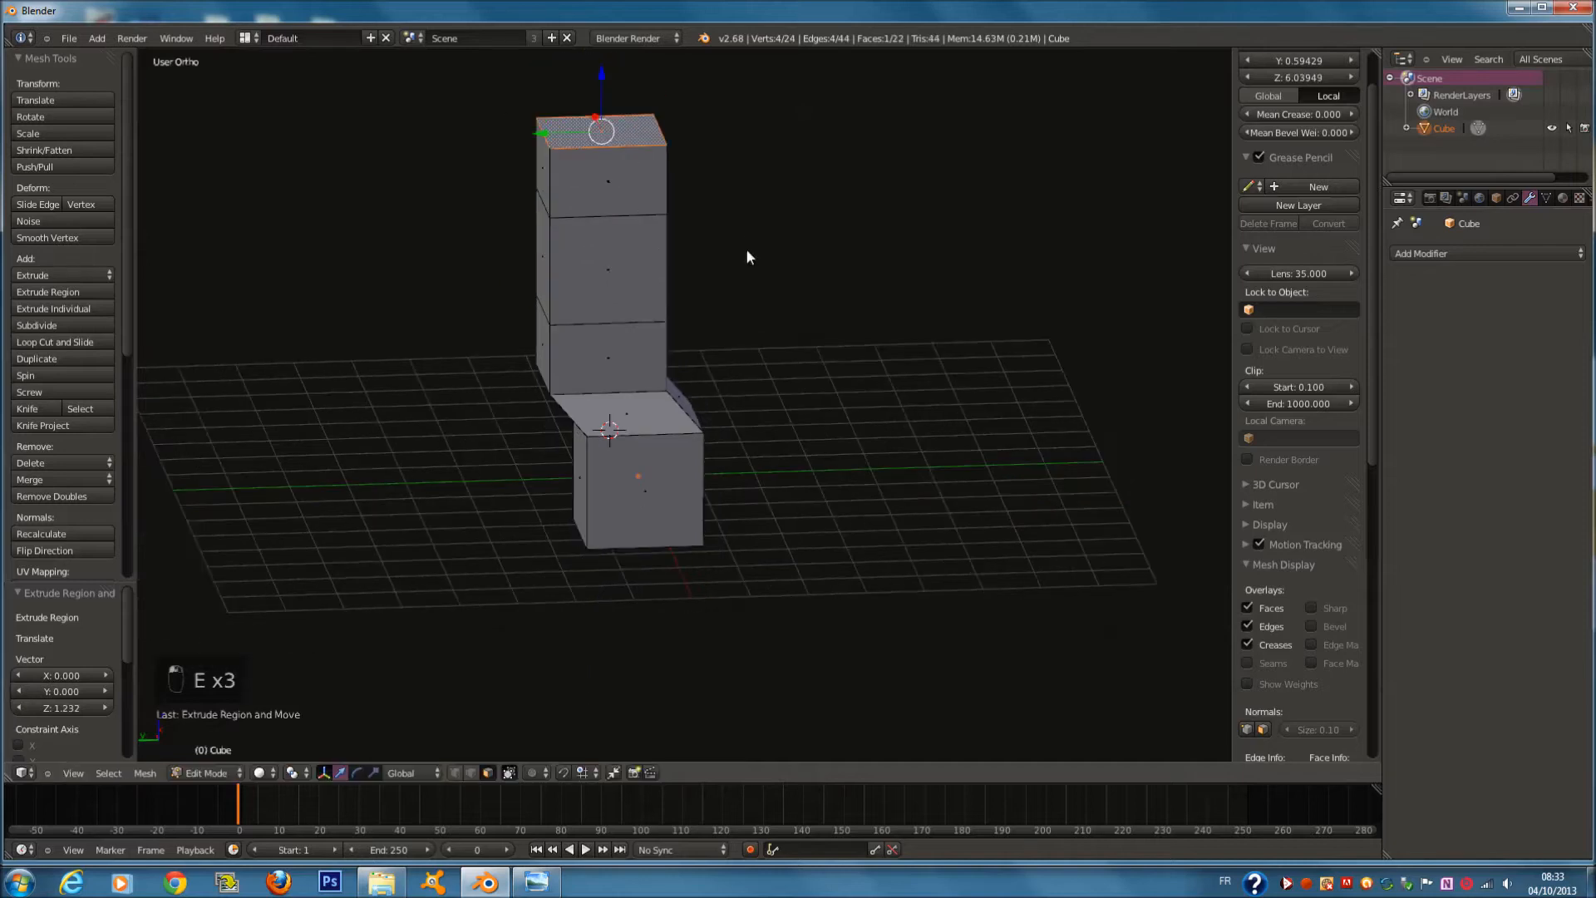
Return to Object Mode and undo the mesh edits back to the plain cube
key(Tab)
ctrl+scroll(777, 308, down, 2)
key(ctrl+z)
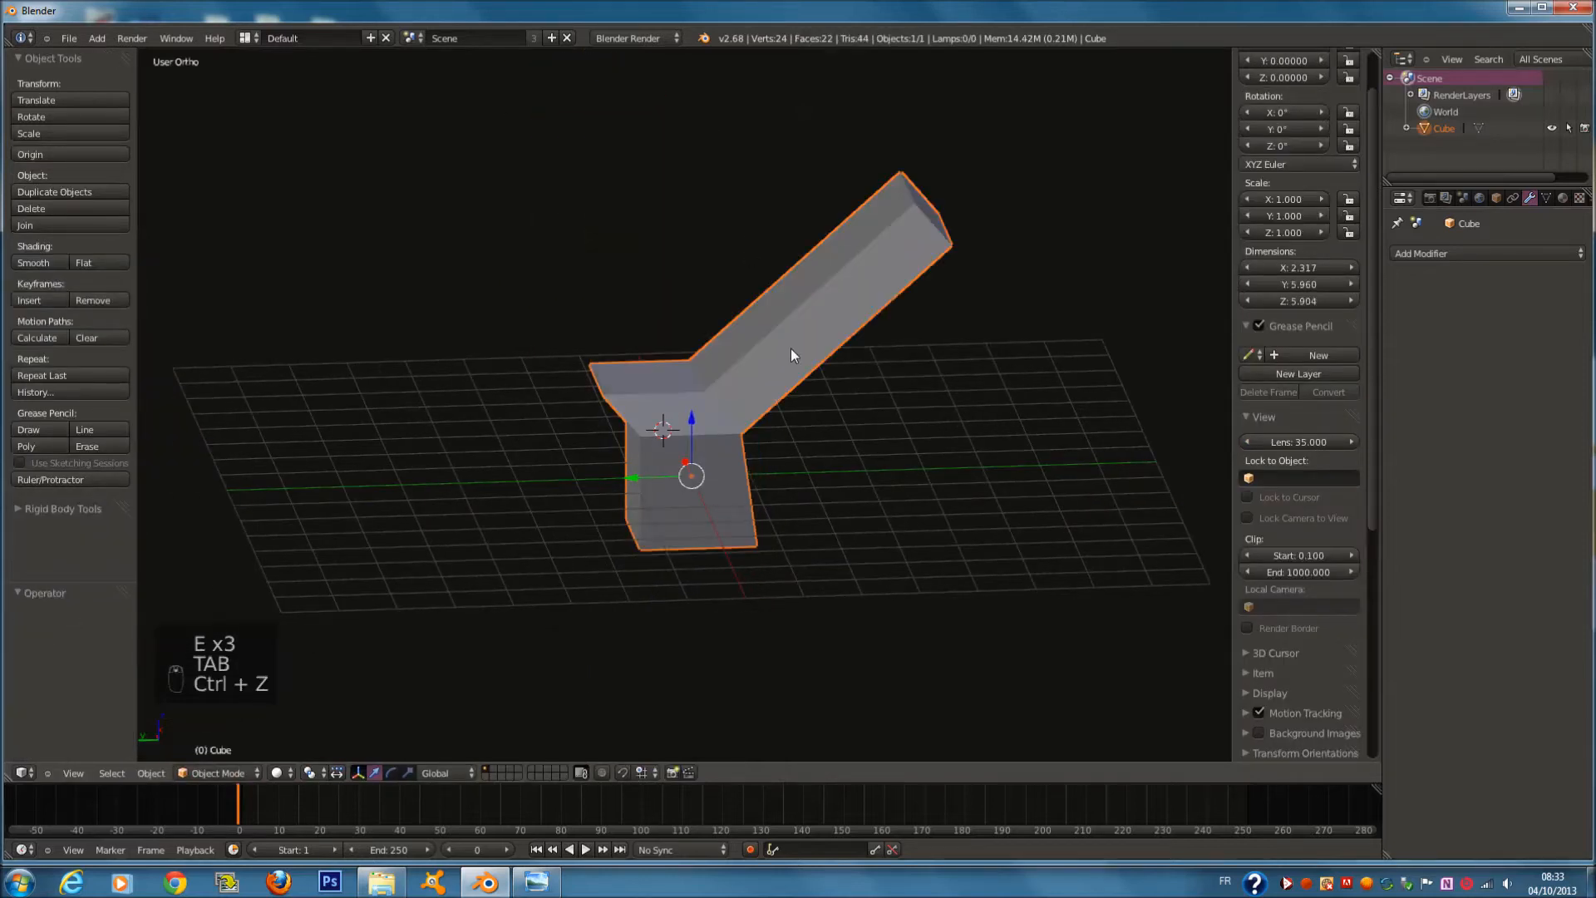
key(ctrl+z)
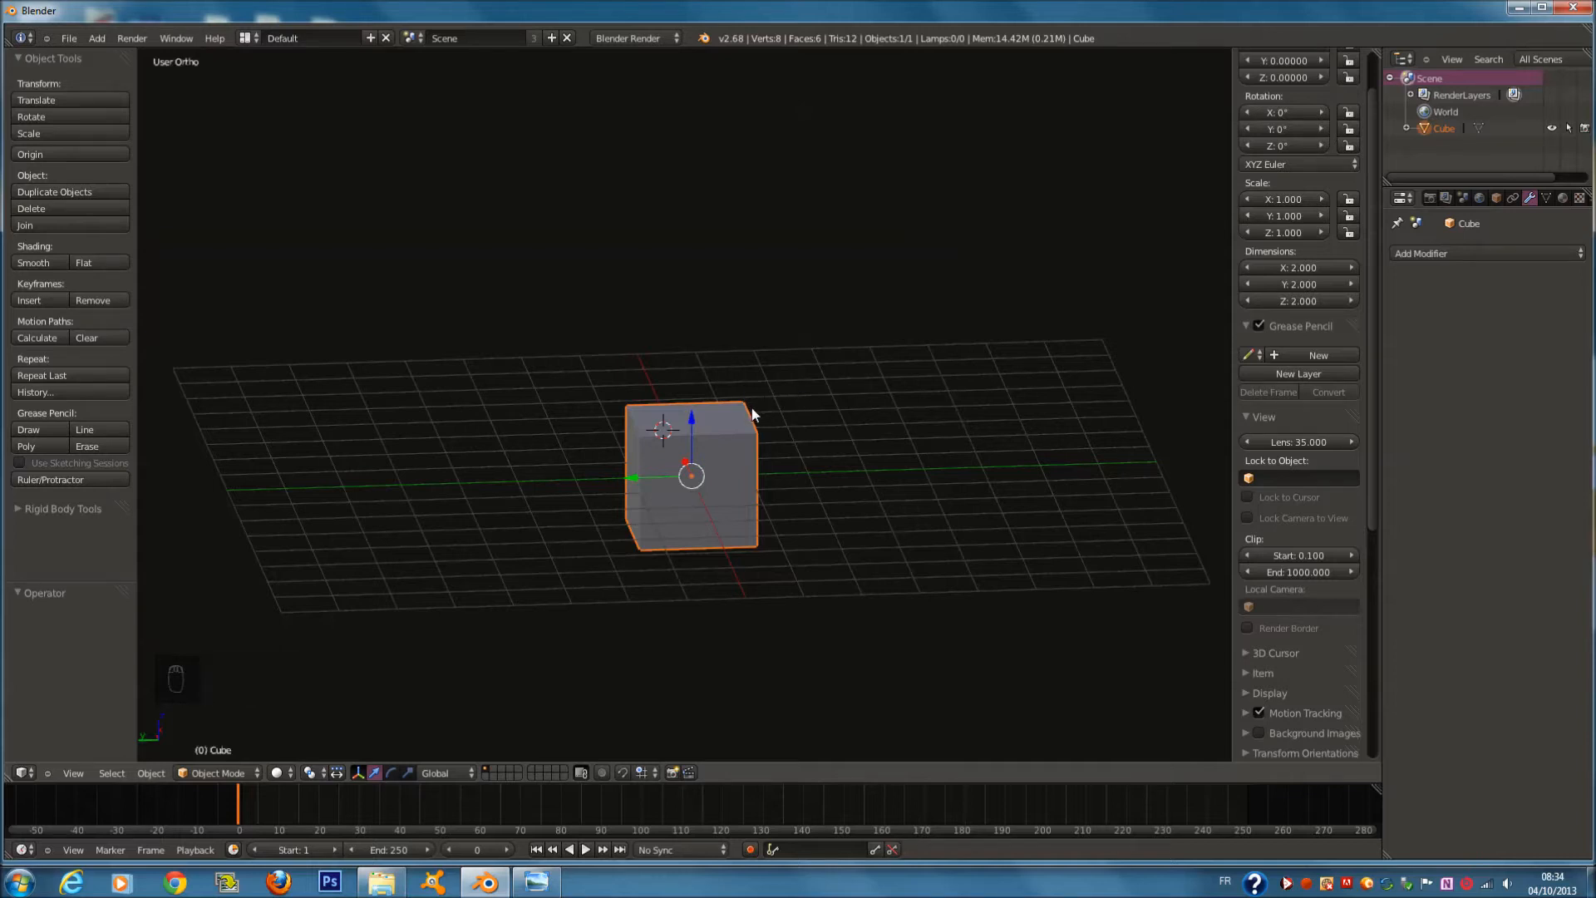
Switch the plain cube in and out of Edit Mode, ending in Object Mode
middle_drag(752, 407, 718, 437)
key(Tab)
key(Tab)
key(ctrl+z)
scroll(750, 457, down, 2)
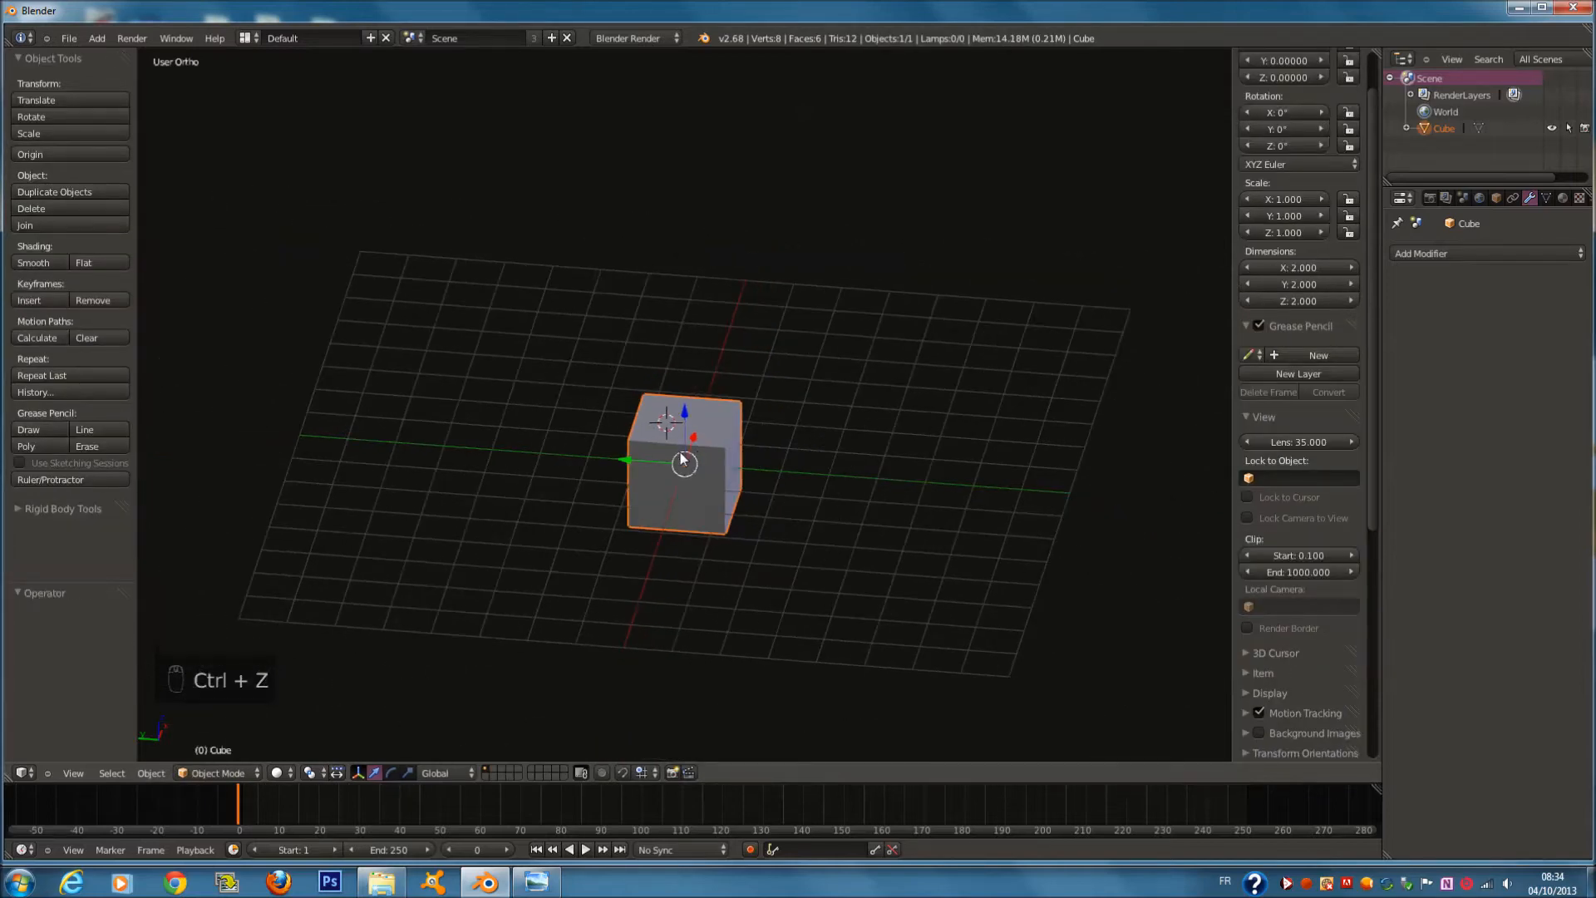
scroll(652, 451, up, 3)
scroll(652, 448, down, 2)
mouse_move(652, 446)
middle_down()
mouse_move(616, 432)
mouse_move(642, 432)
middle_up()
key(Tab)
scroll(710, 449, up, 2)
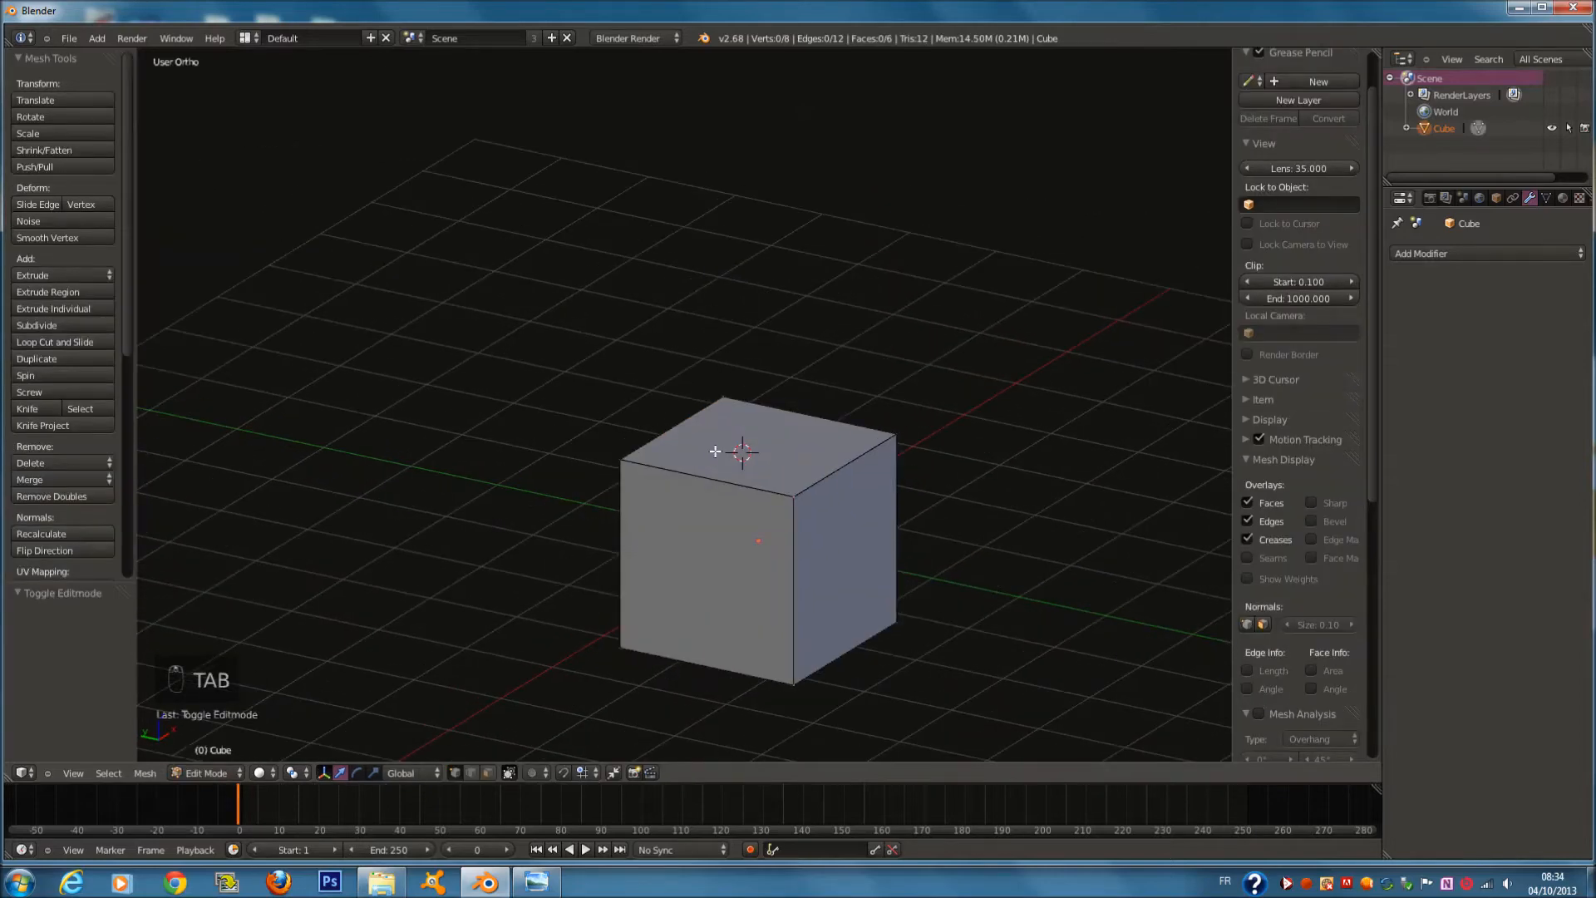
key(Tab)
middle_drag(735, 452, 720, 452)
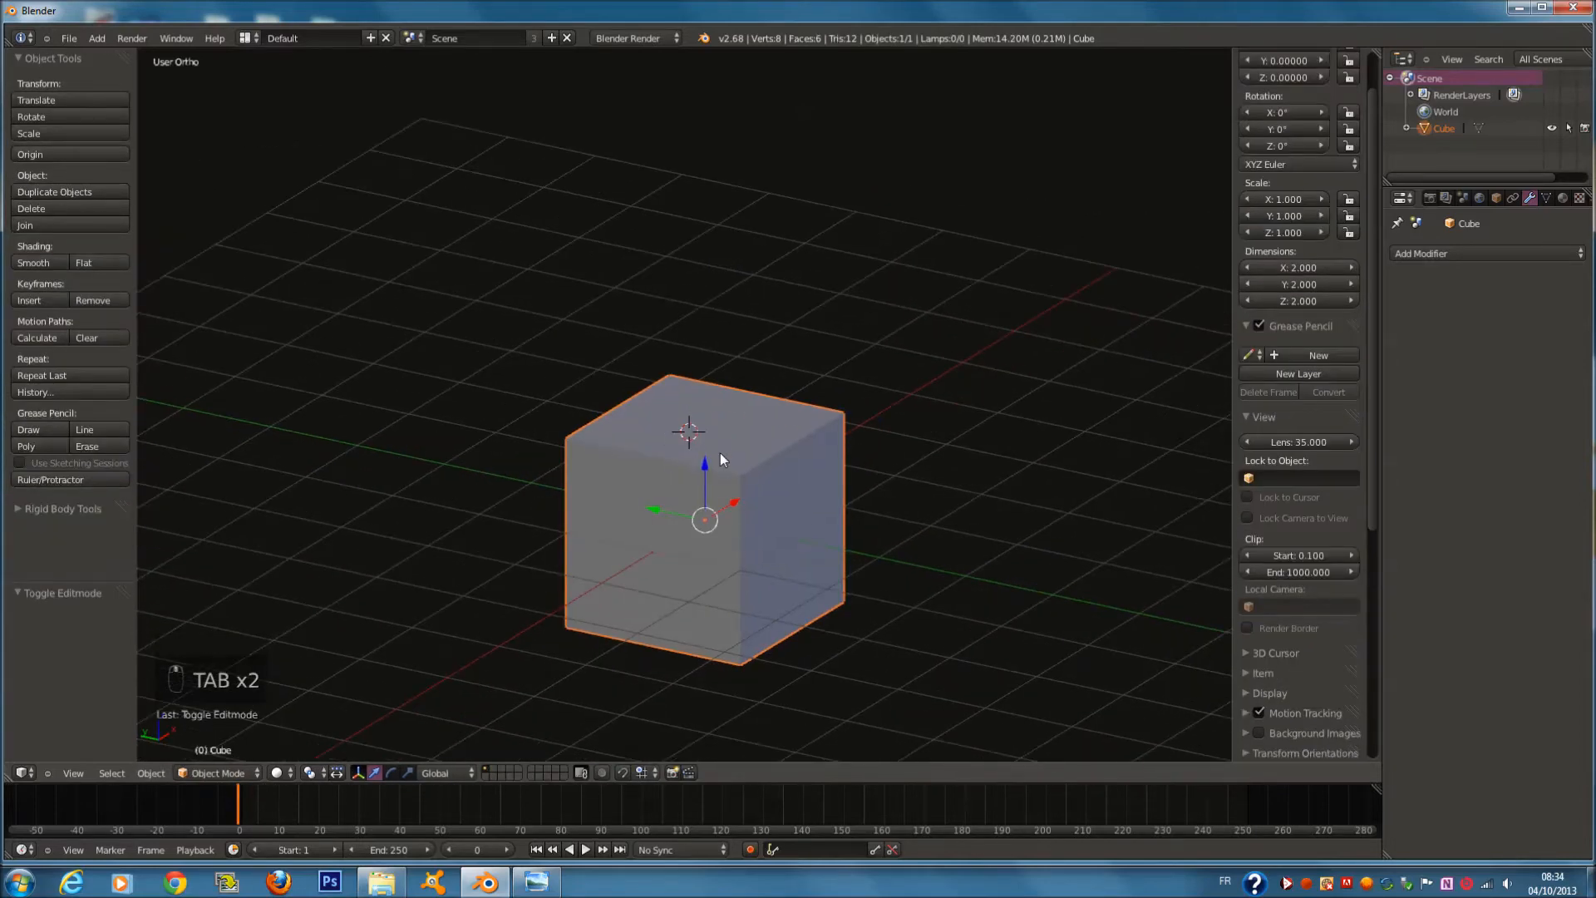
scroll(720, 453, down, 1)
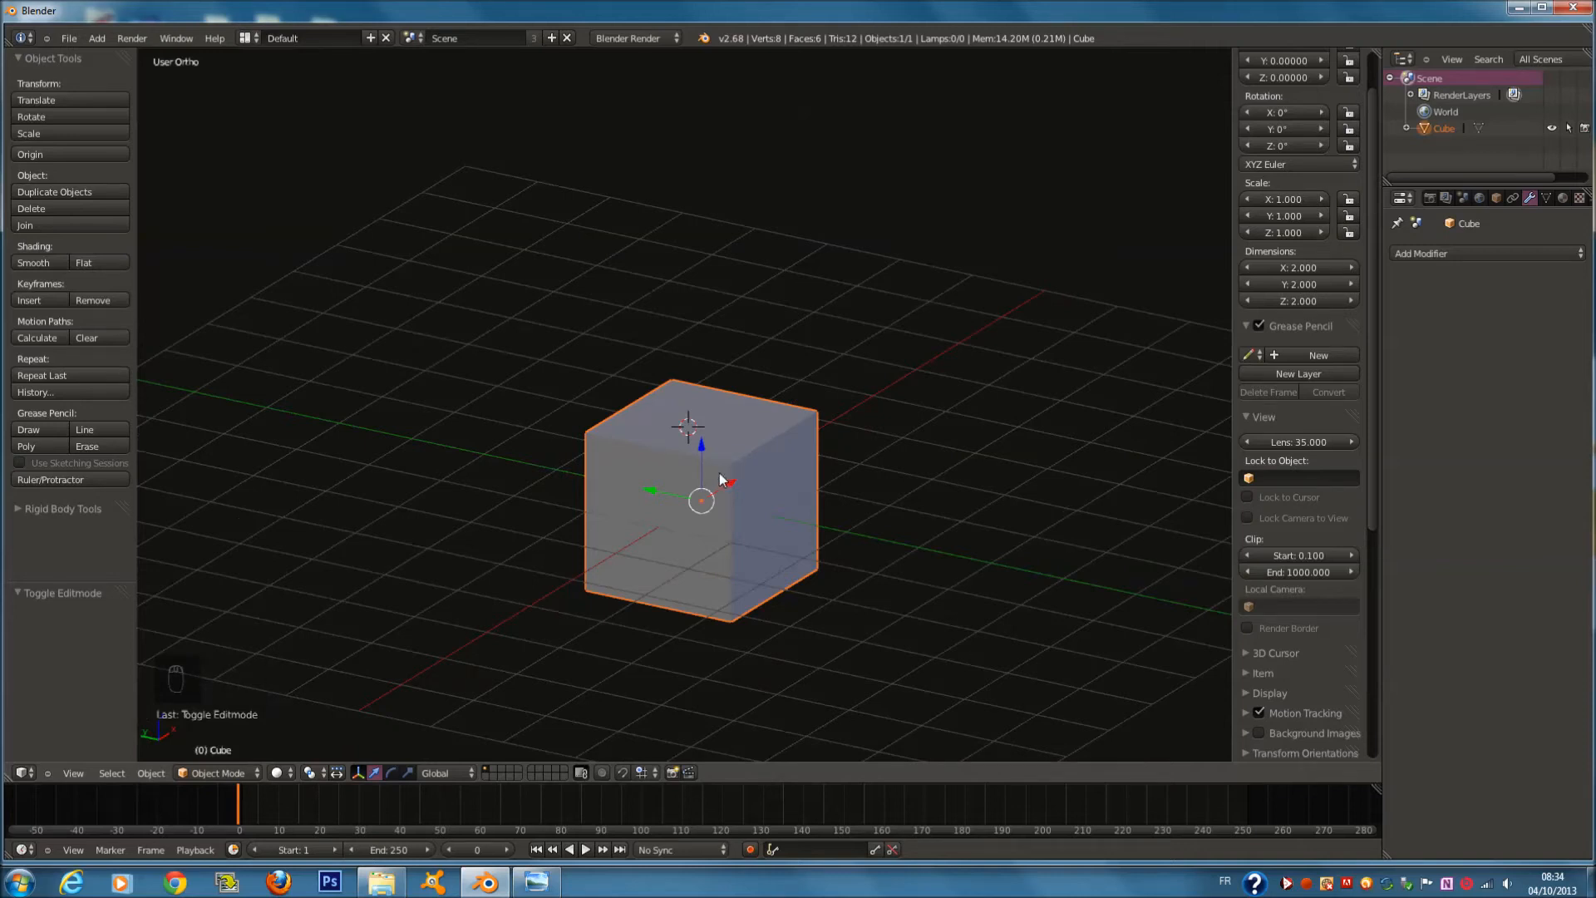
Try to join the single selected cube and to bring up the Make Links options
key(ctrl+j)
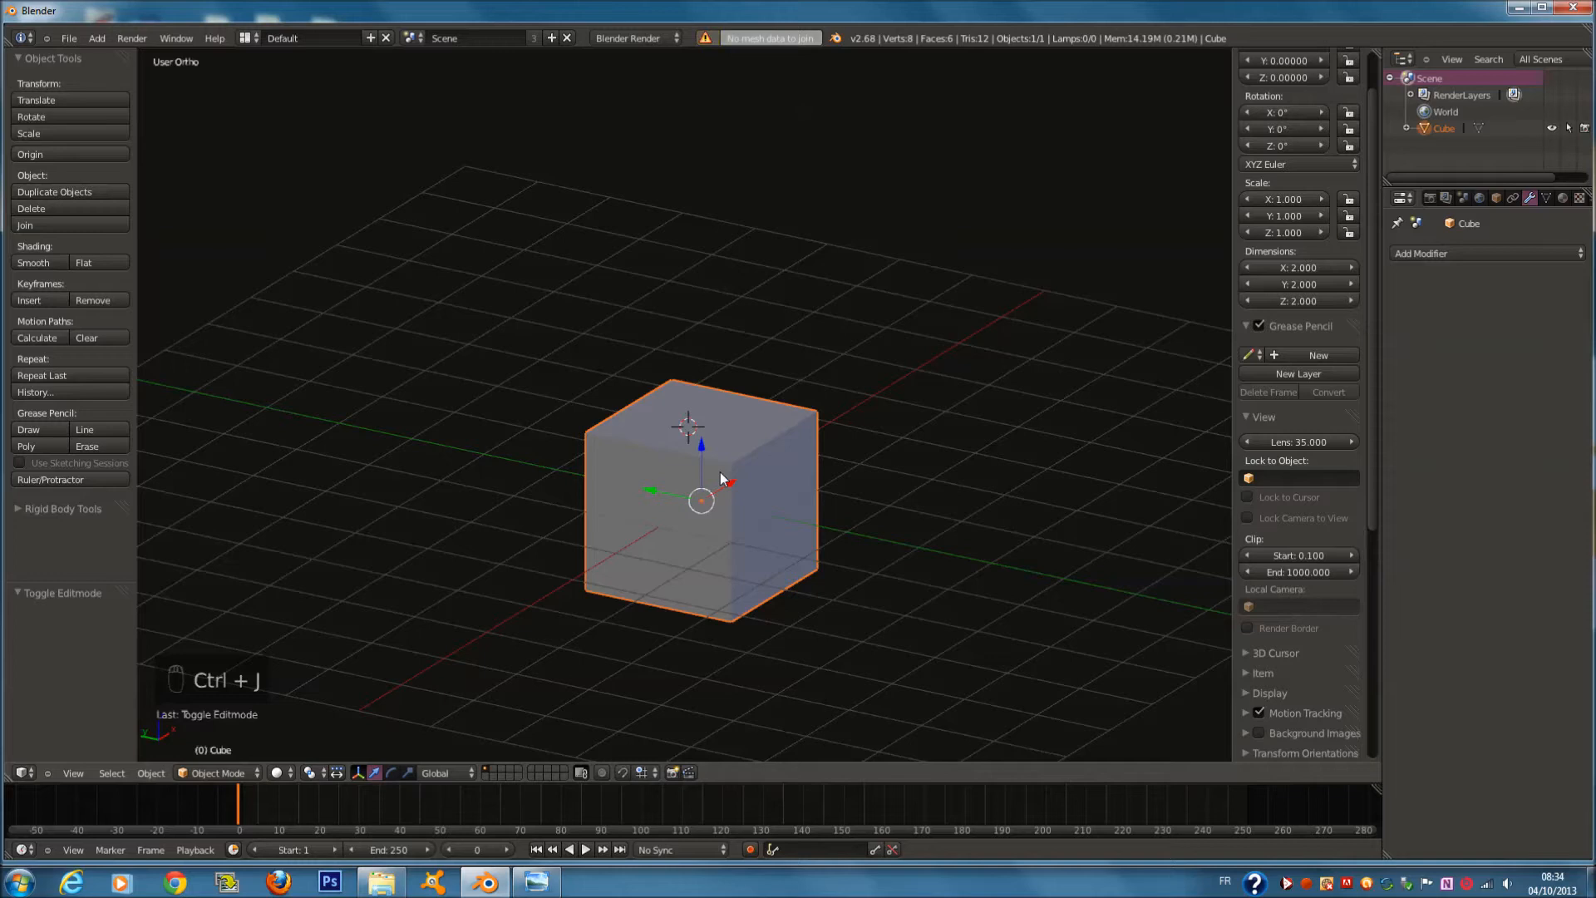
key(ctrl+l)
mouse_move(722, 479)
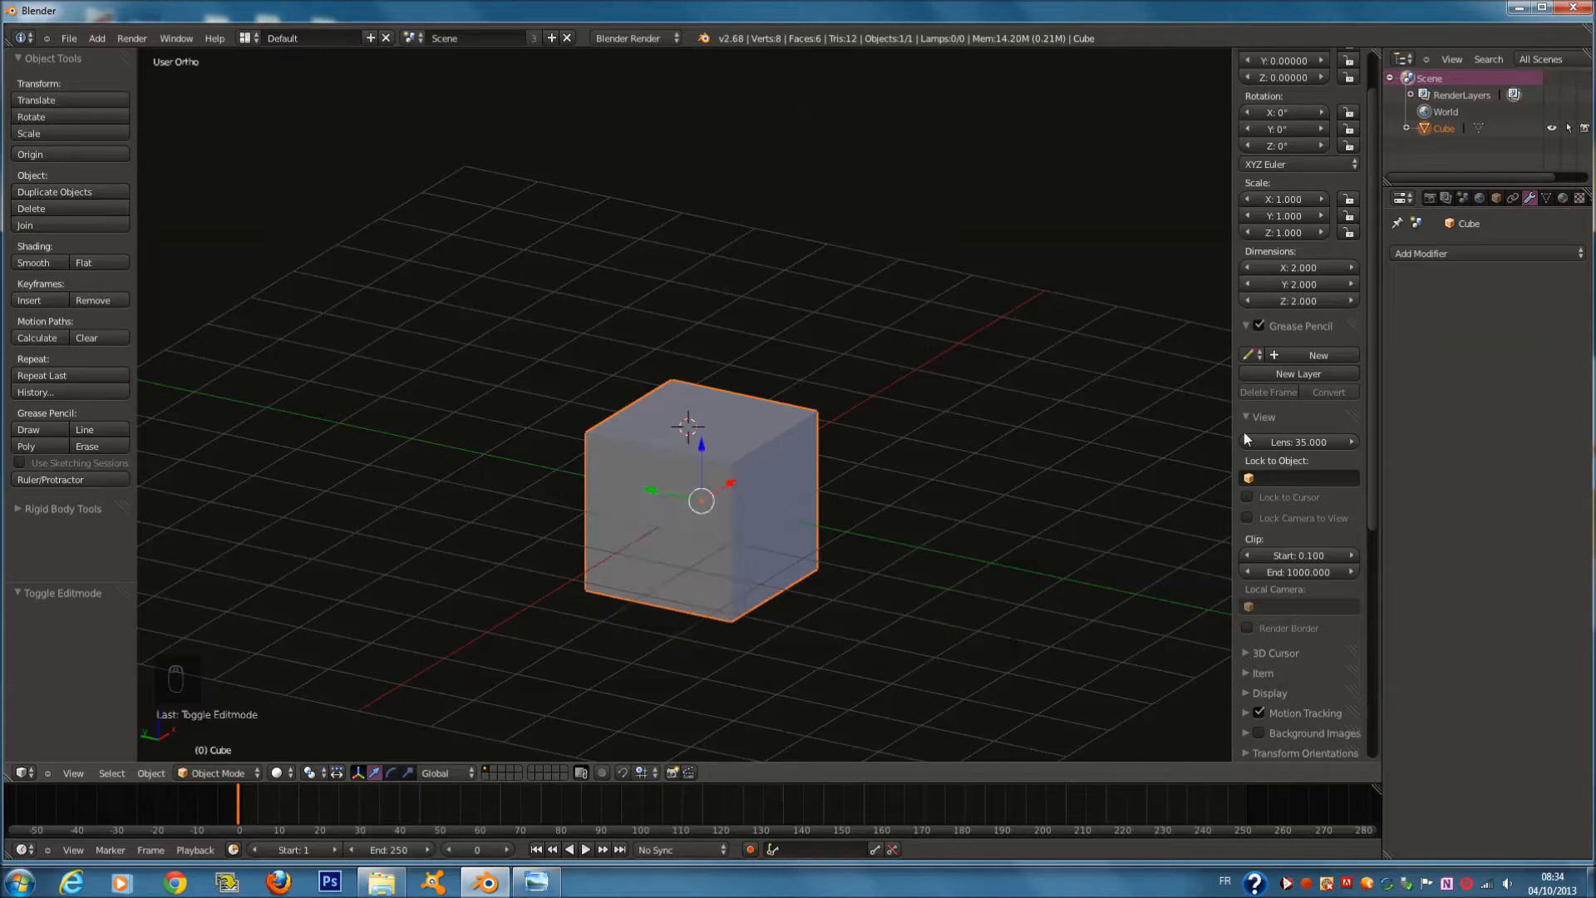
Look through the modifier, object and render layer properties
click(1453, 253)
click(1563, 197)
click(1480, 202)
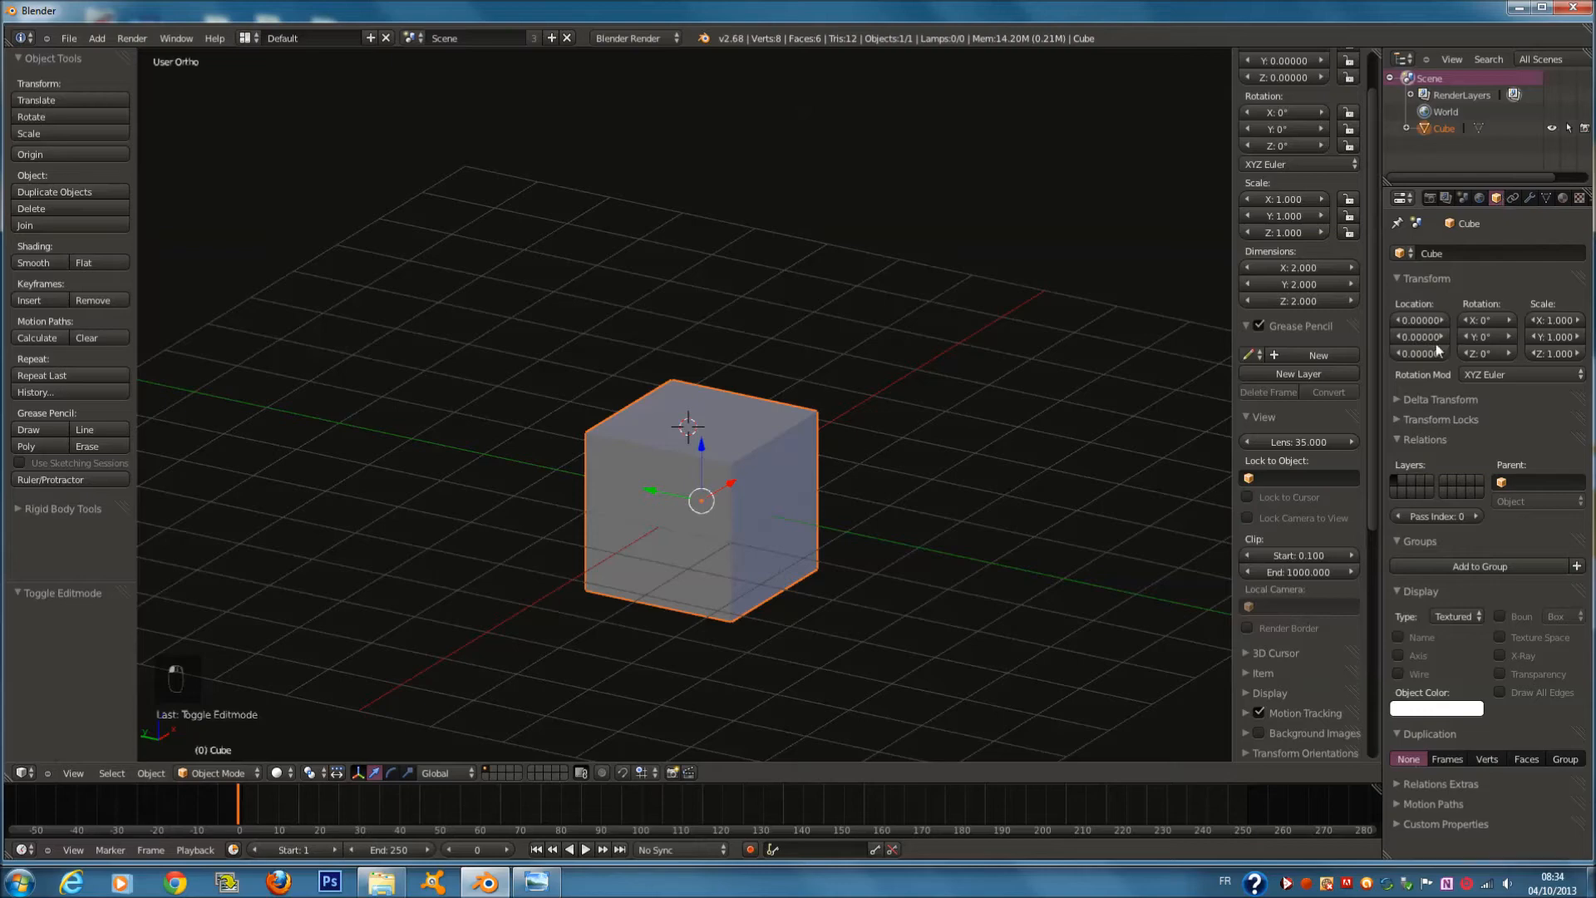
click(1451, 200)
Try the Join command on the lone cube again and toggle Edit Mode on and off
scroll(960, 411, down, 1)
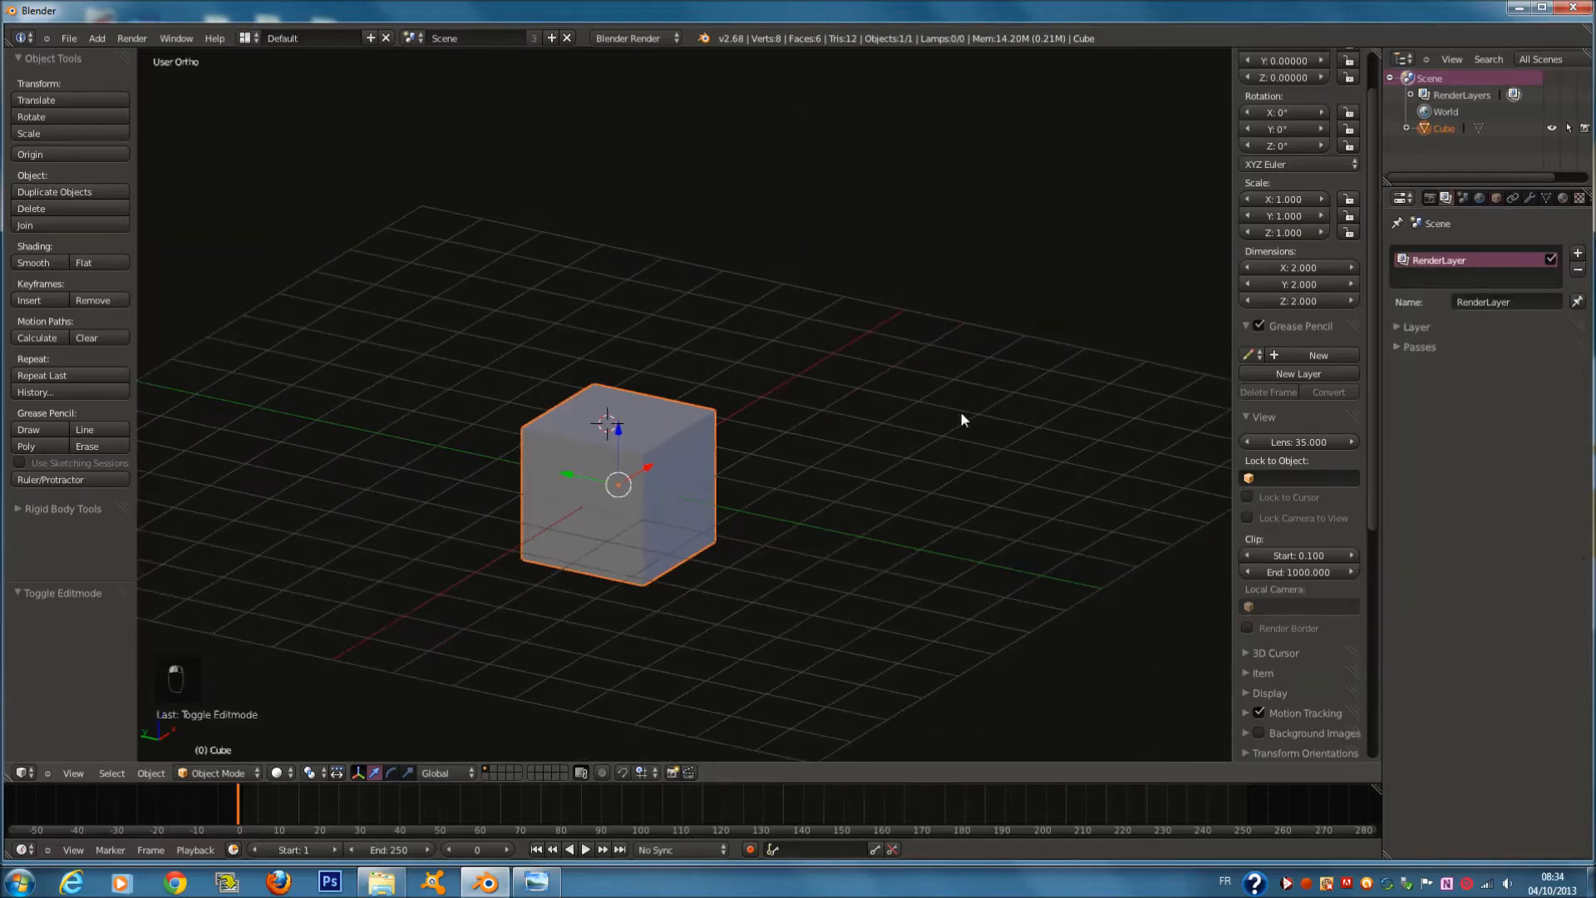
key(ctrl+j)
scroll(796, 421, down, 1)
middle_drag(790, 423, 815, 437)
key(Tab)
scroll(675, 433, up, 2)
key(Tab)
middle_drag(676, 439, 618, 462)
Duplicate the cube, place the copy about 3.37 units away along negative Y, and reselect the original
key(shift+d)
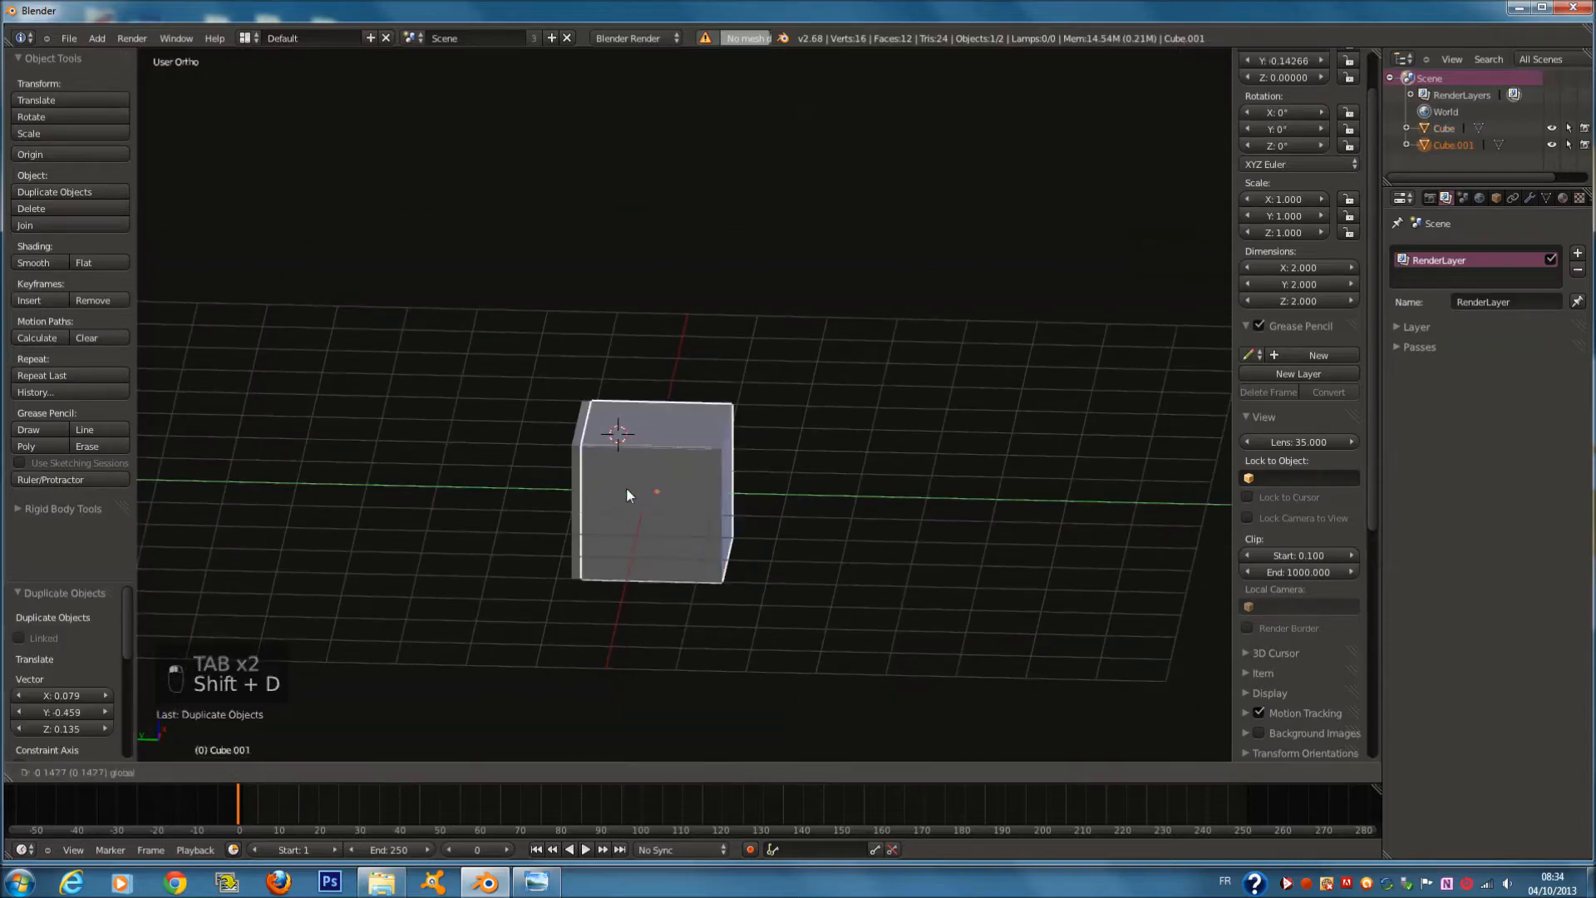
drag(842, 517, 843, 517)
scroll(881, 493, up, 1)
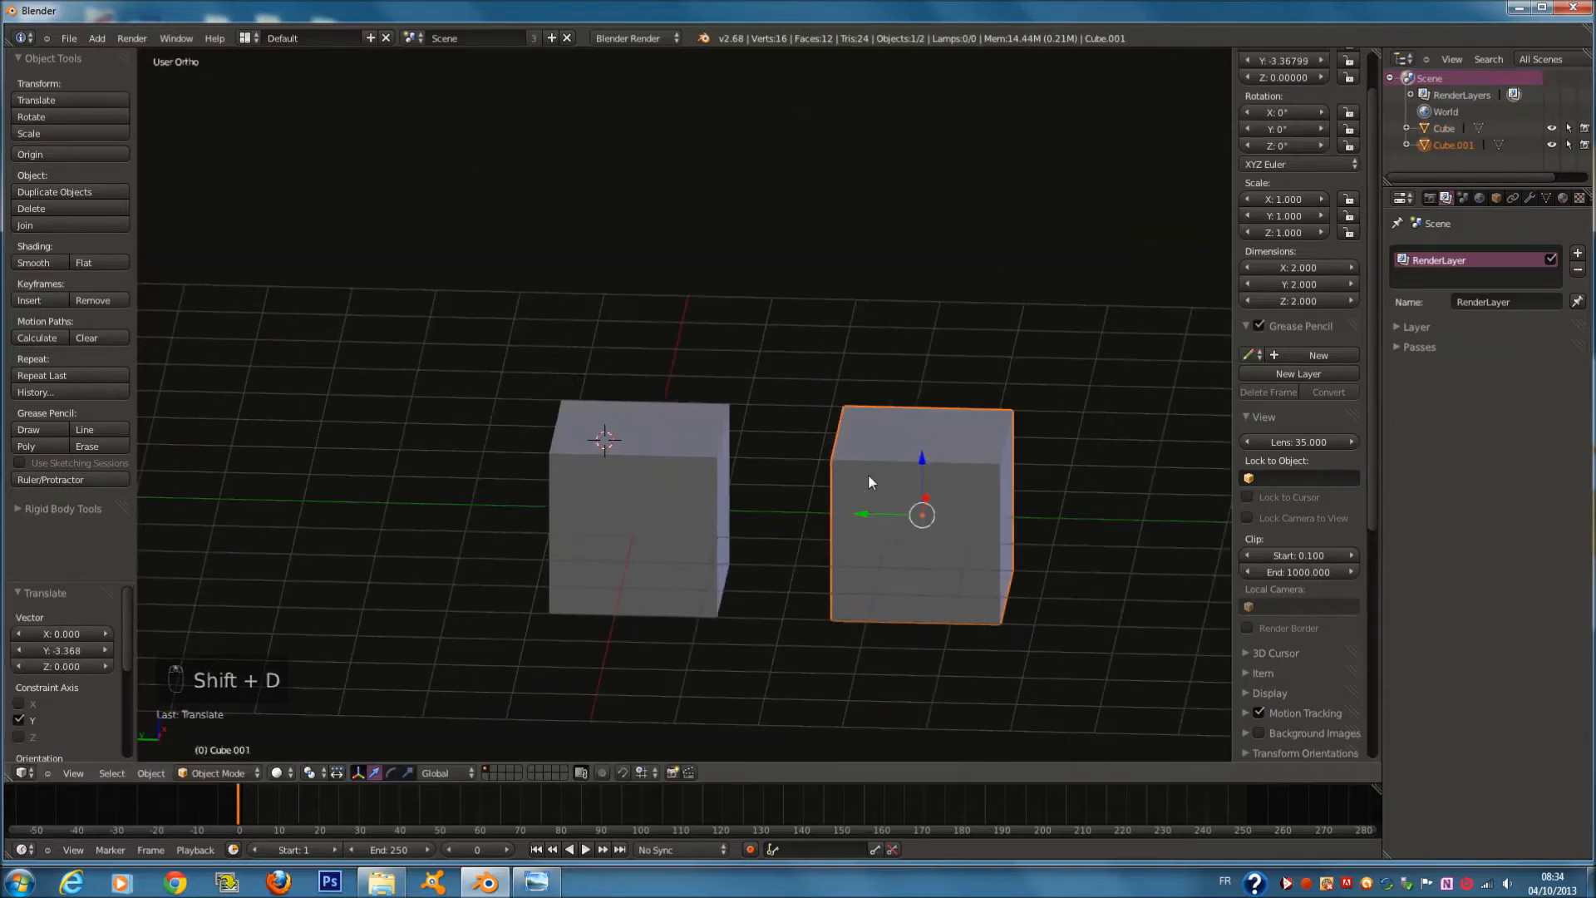
right_click(730, 439)
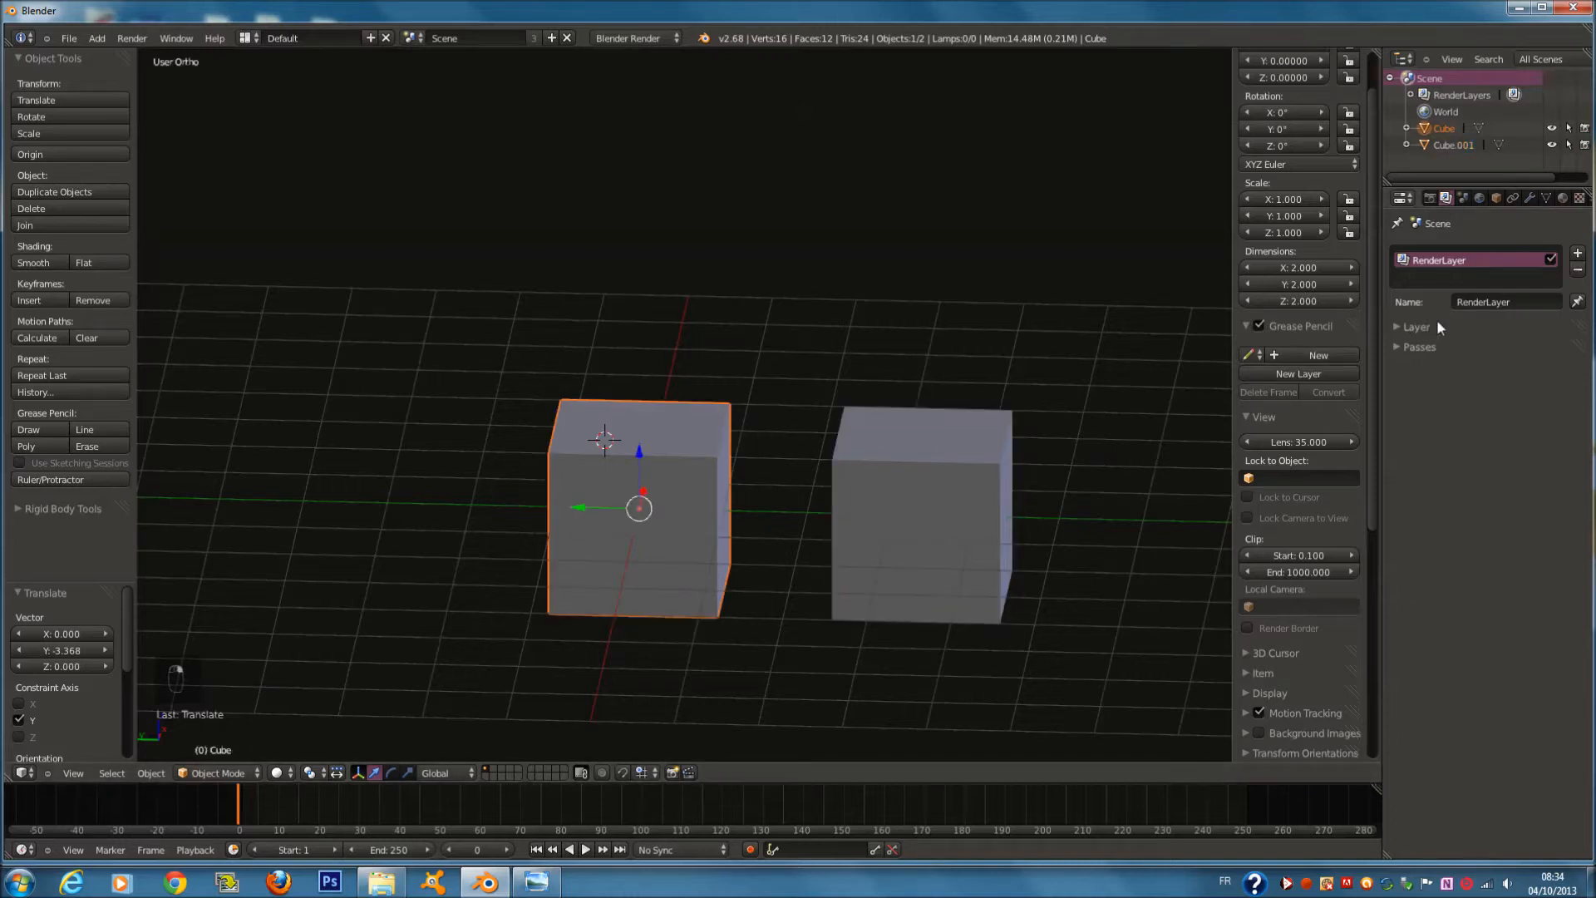
Duplicate the second cube and place the third cube above and between the other two, offset about 3.13 along Z
click(1436, 347)
click(1438, 349)
right_click(925, 466)
key(shift+d)
click(780, 193)
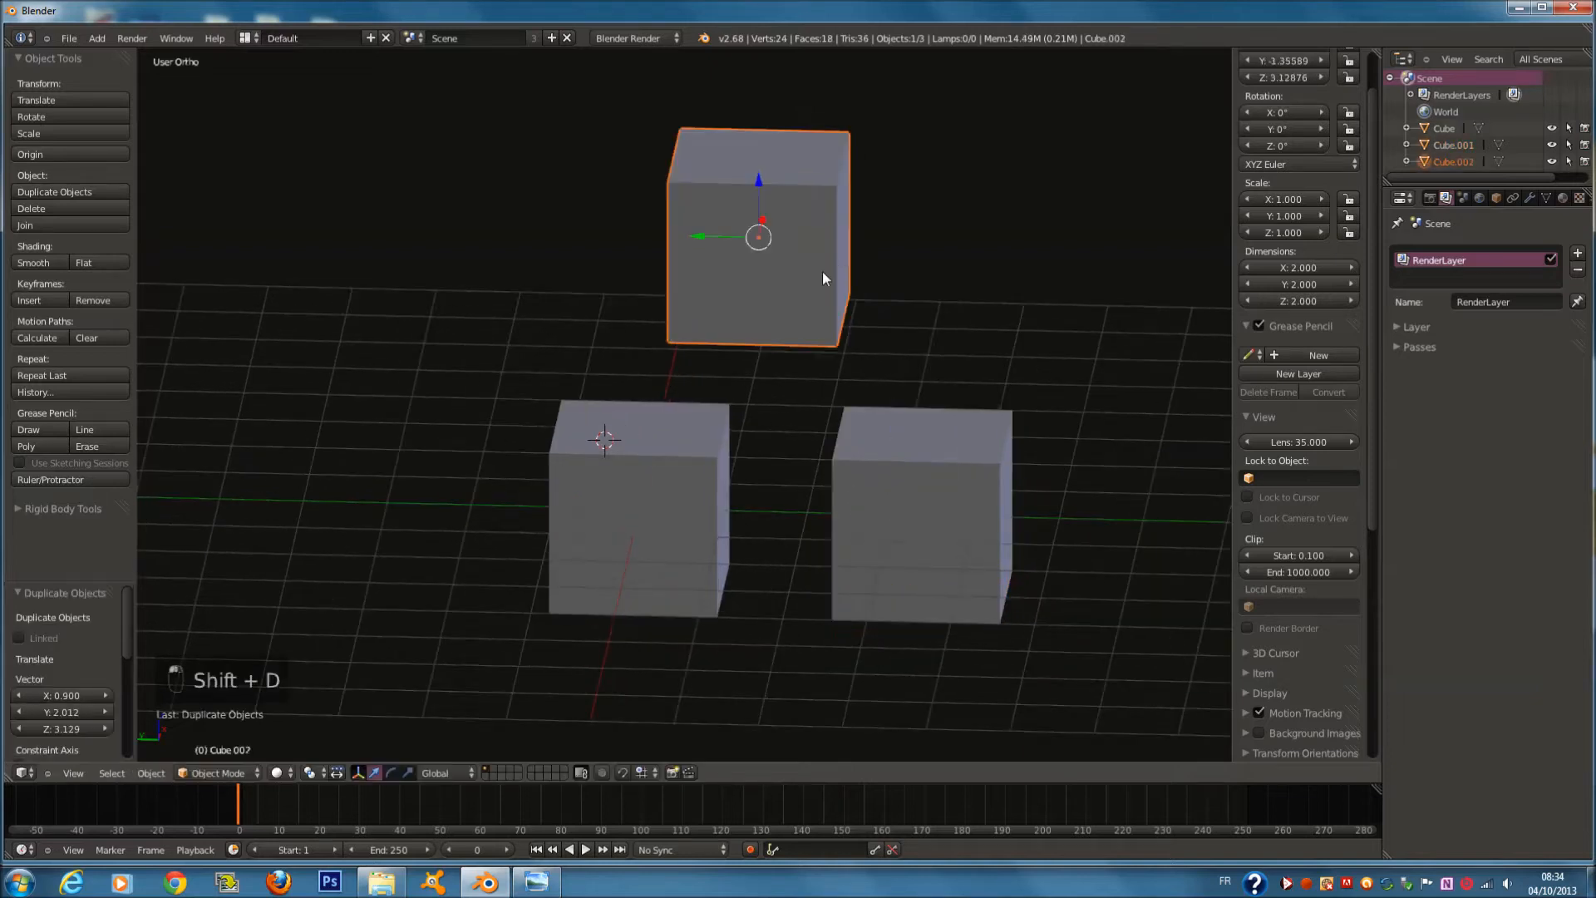
Select the original cube and the upper cube and join them into one object
right_click(726, 444)
shift+right_click(785, 268)
key(ctrl+k)
key(ctrl+j)
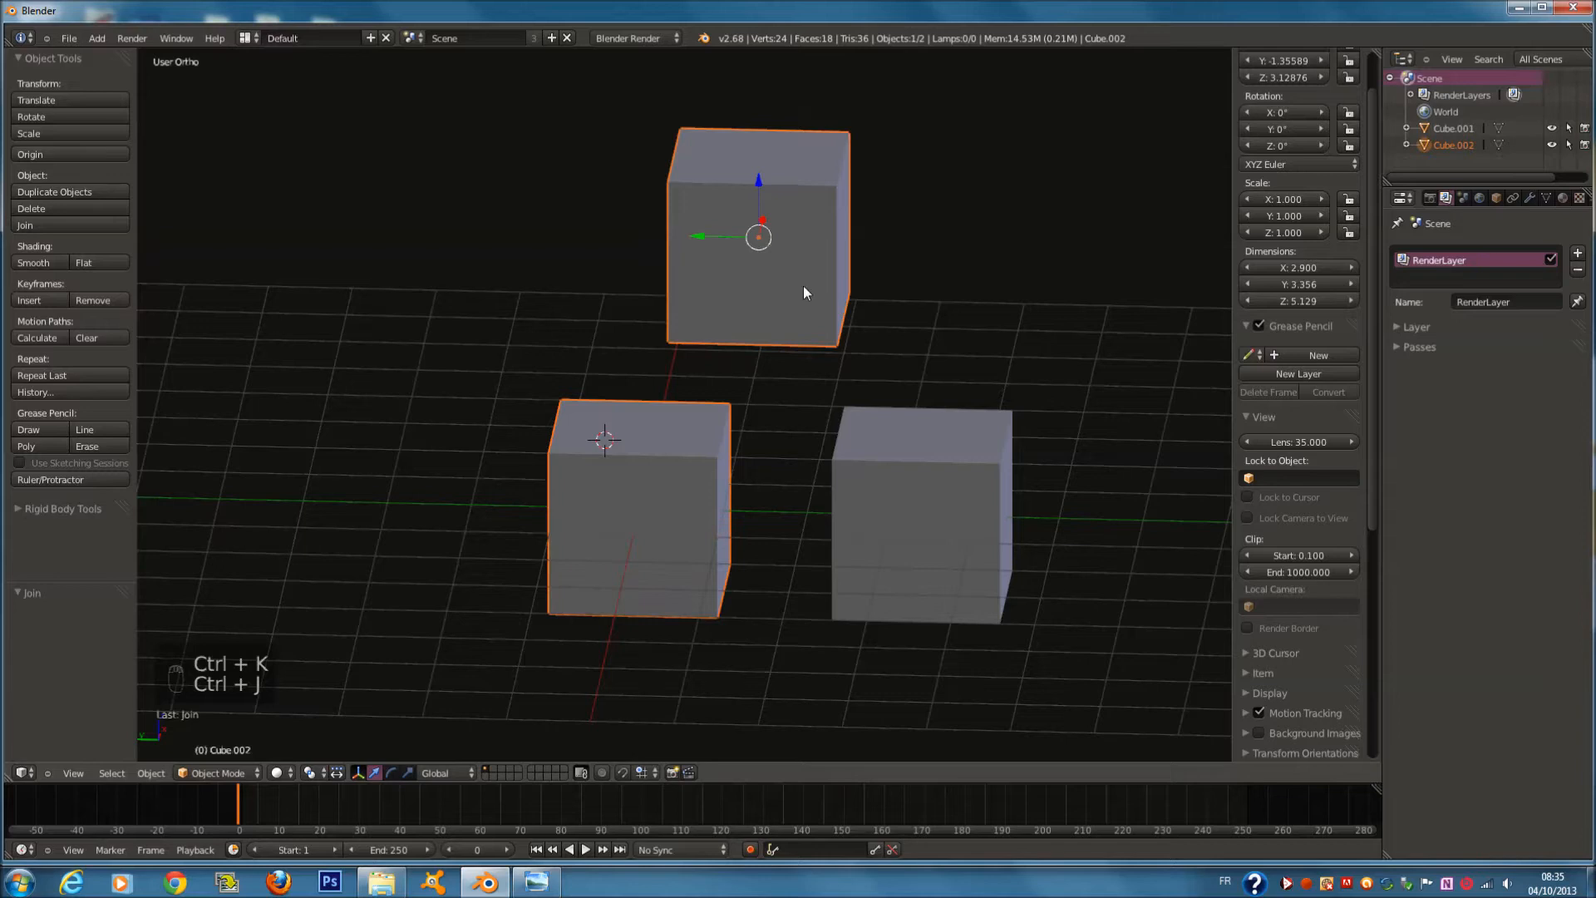
key(ctrl+z)
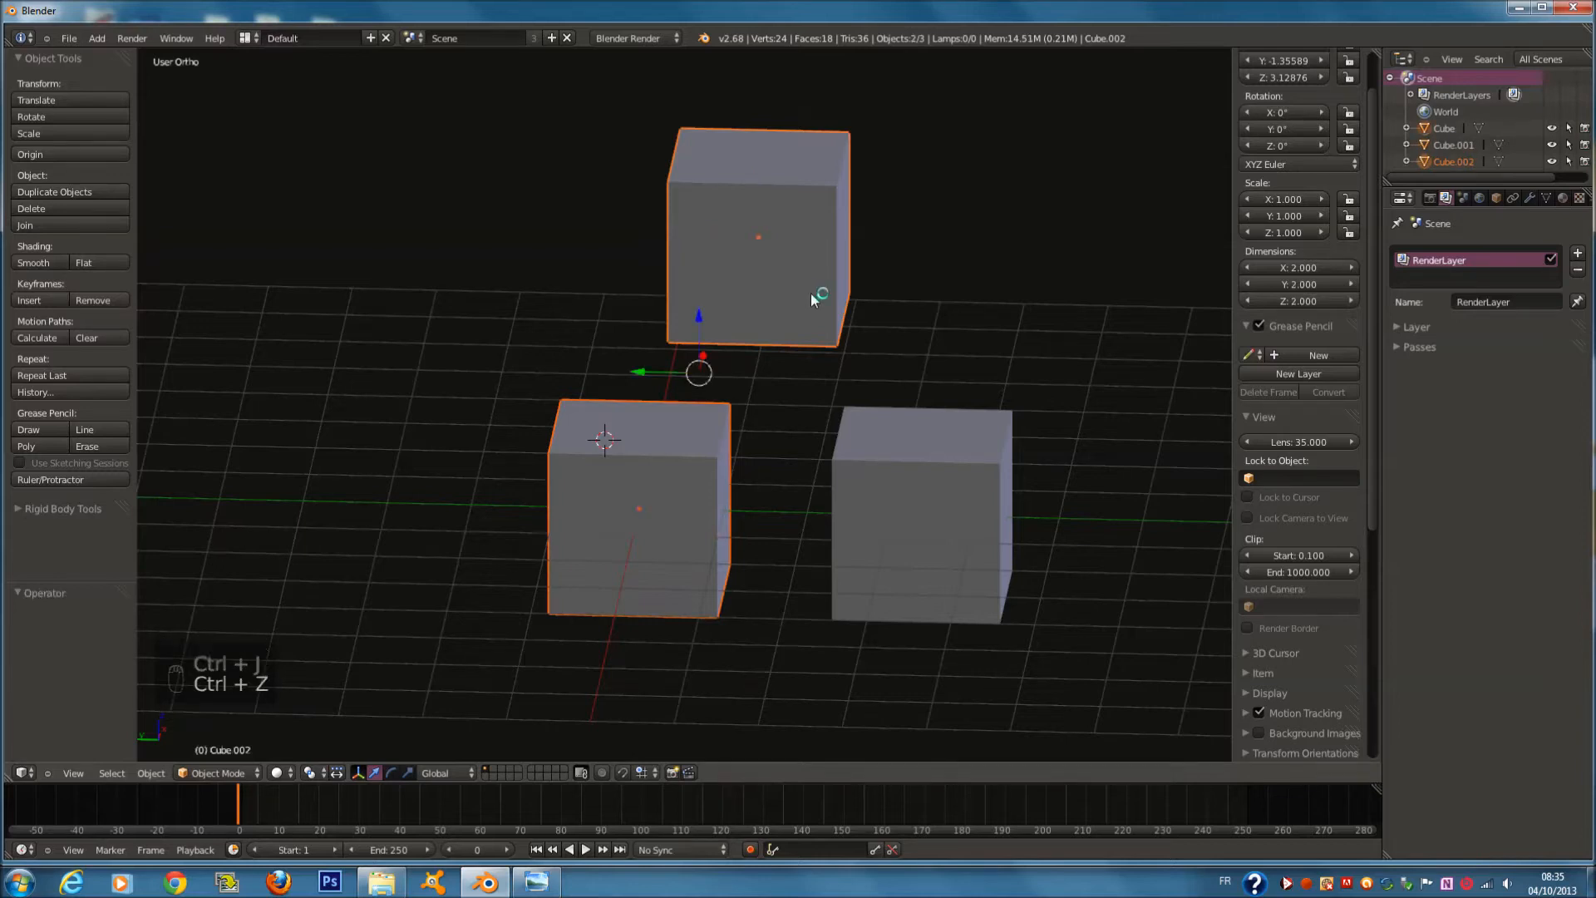
key(ctrl+j)
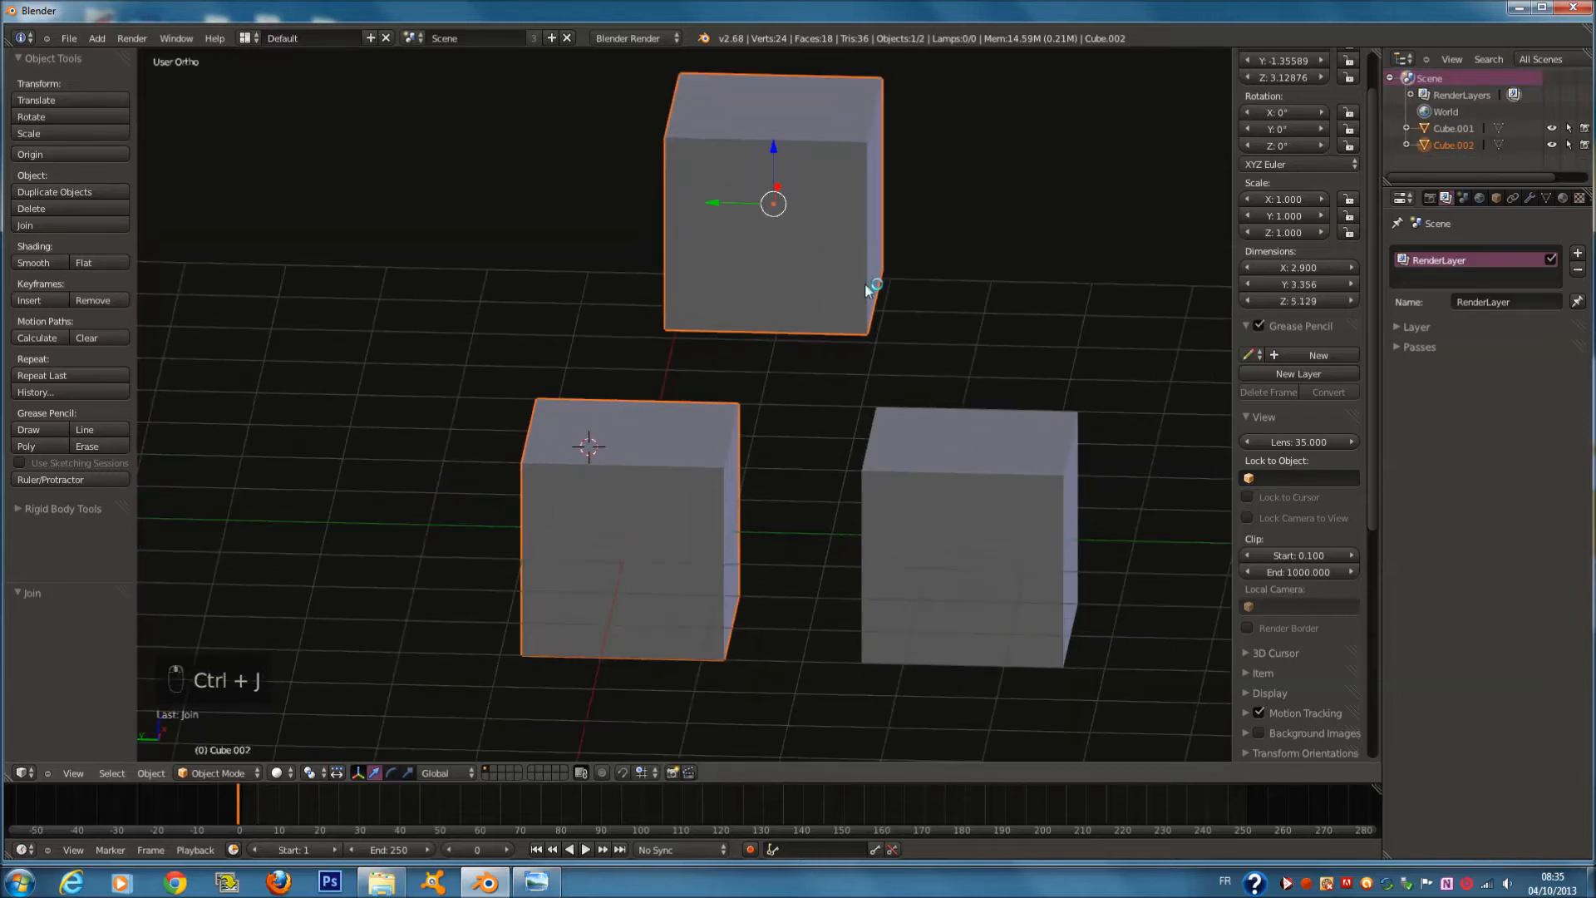
Try moving the joined object as a single piece
scroll(869, 285, down, 1)
key(g)
click(880, 337)
Join the remaining lower cube with the already joined pair and try moving all three cubes as one object
right_click(931, 466)
shift+right_click(774, 239)
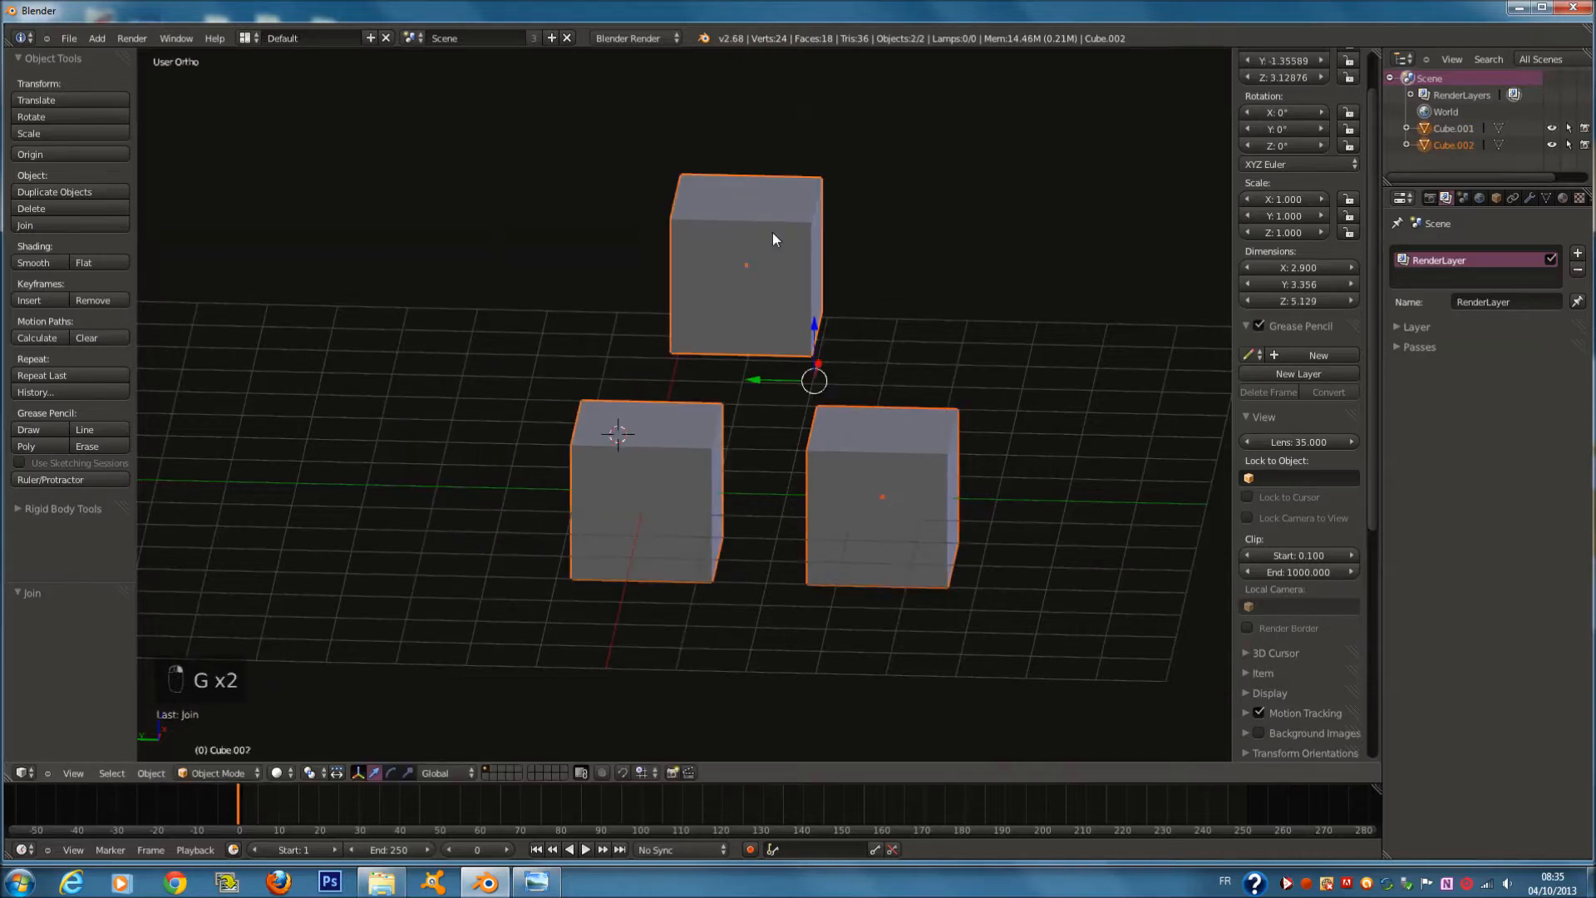
key(ctrl+j)
key(g)
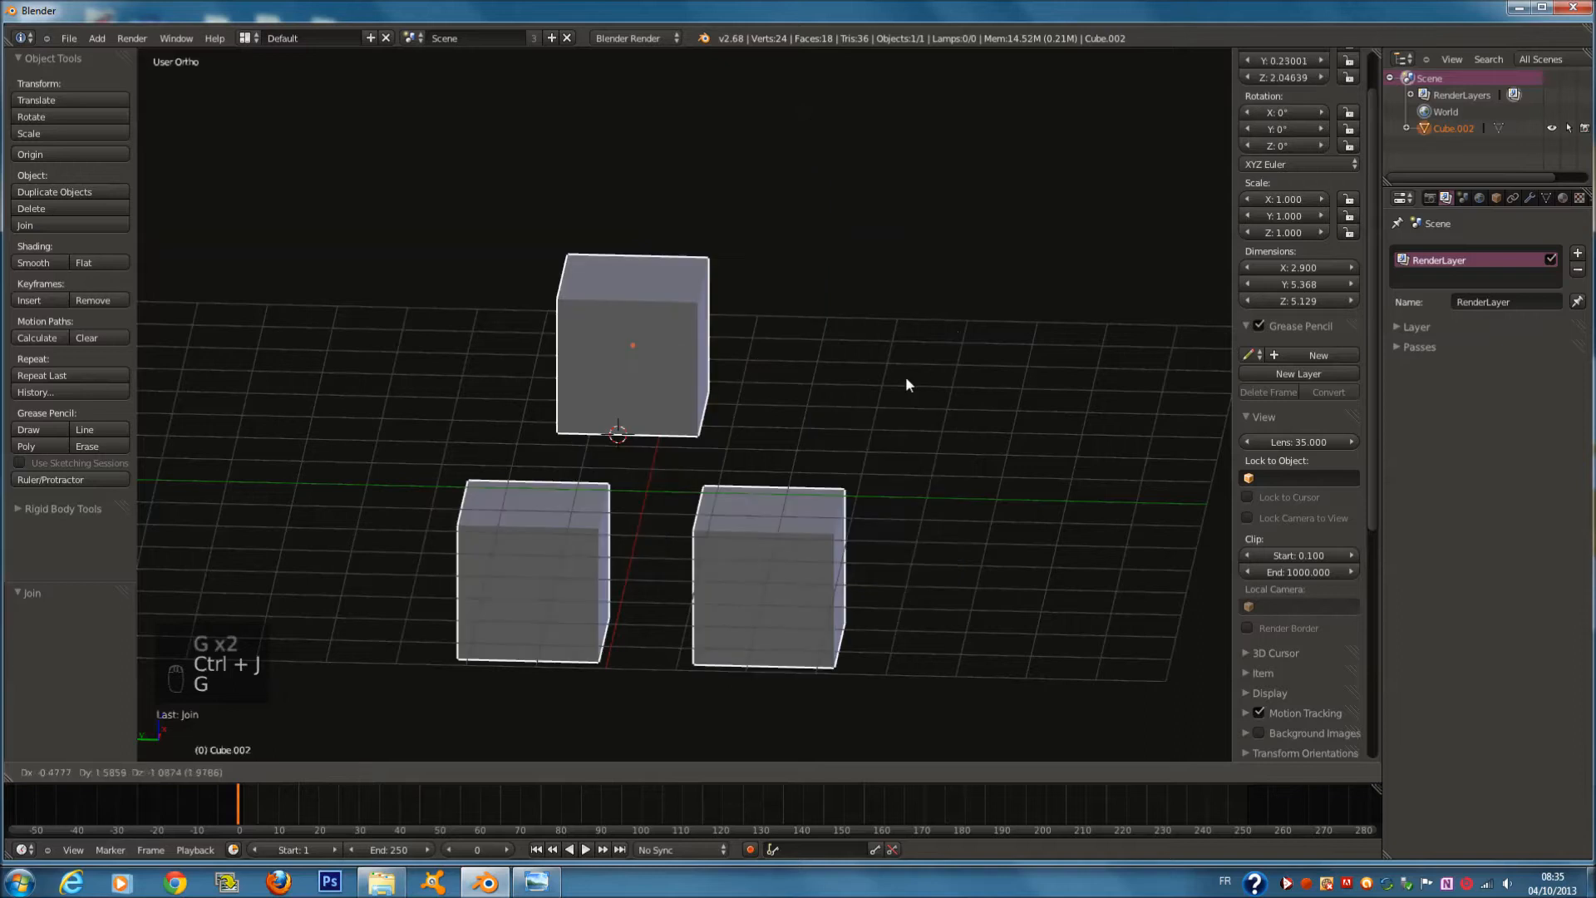
right_click(909, 314)
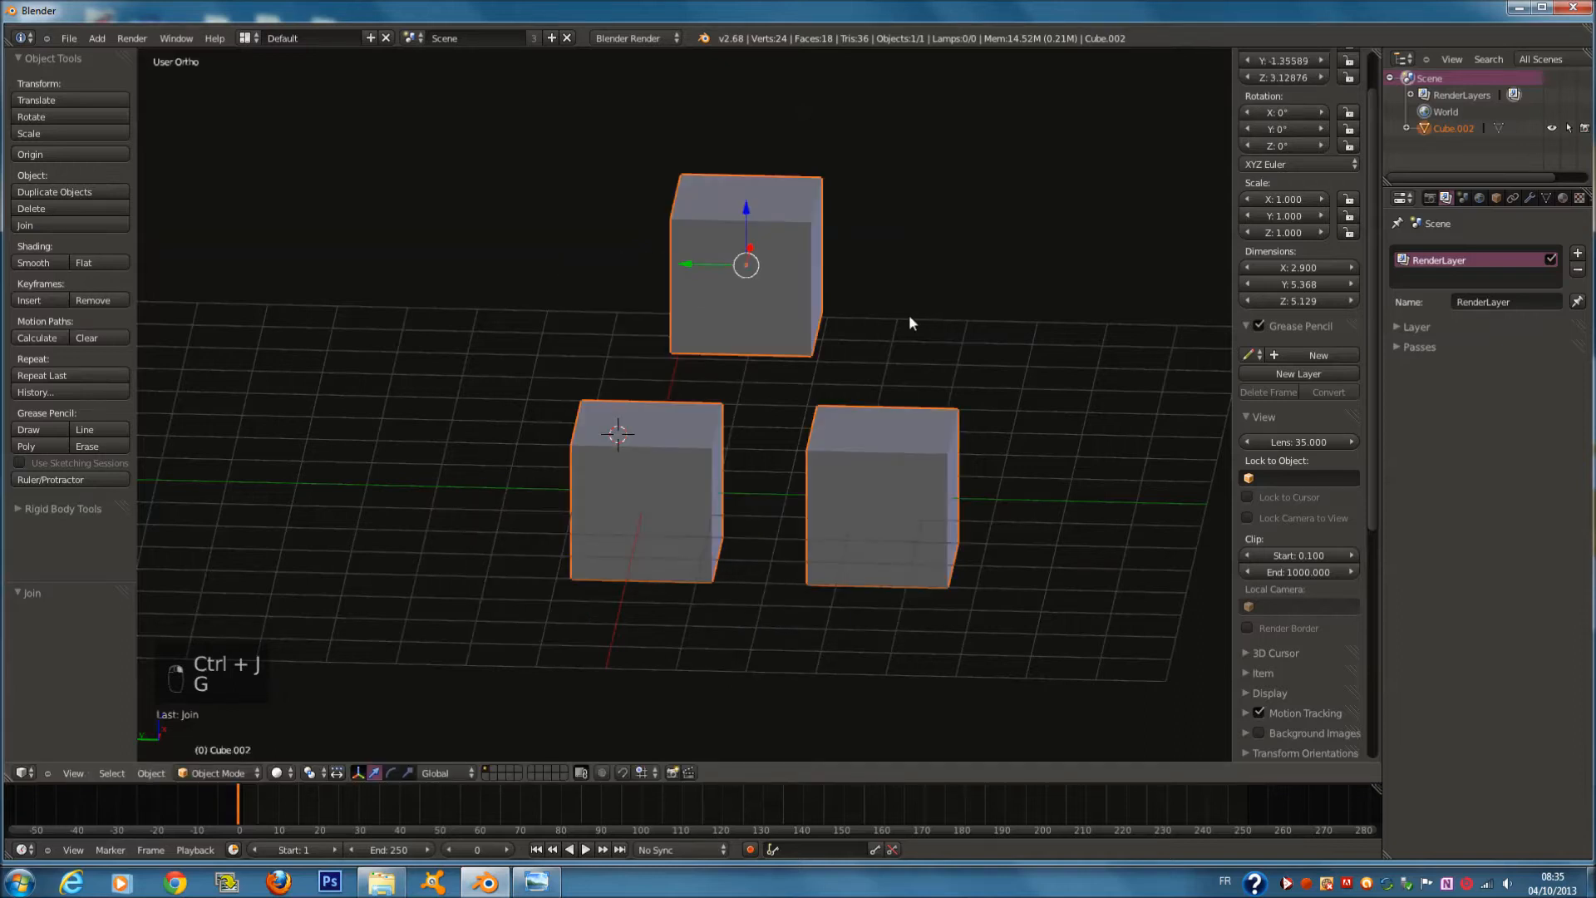
key(shift+k)
key(shift+j)
key(ctrl+j)
key(a)
key(ctrl+j)
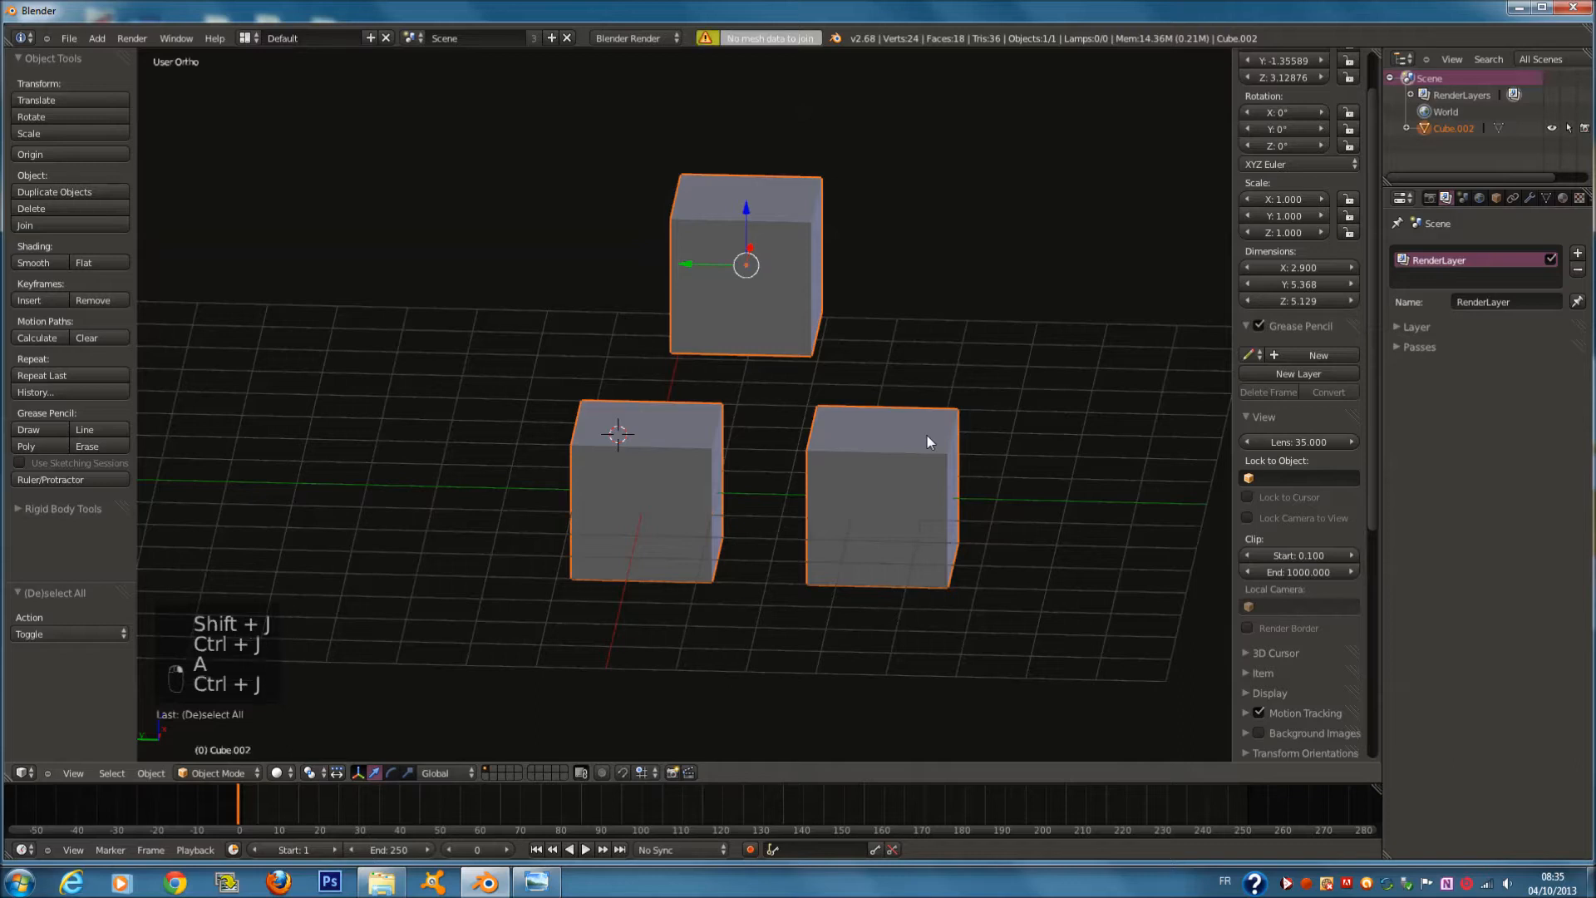
key(ctrl+l)
mouse_move(926, 431)
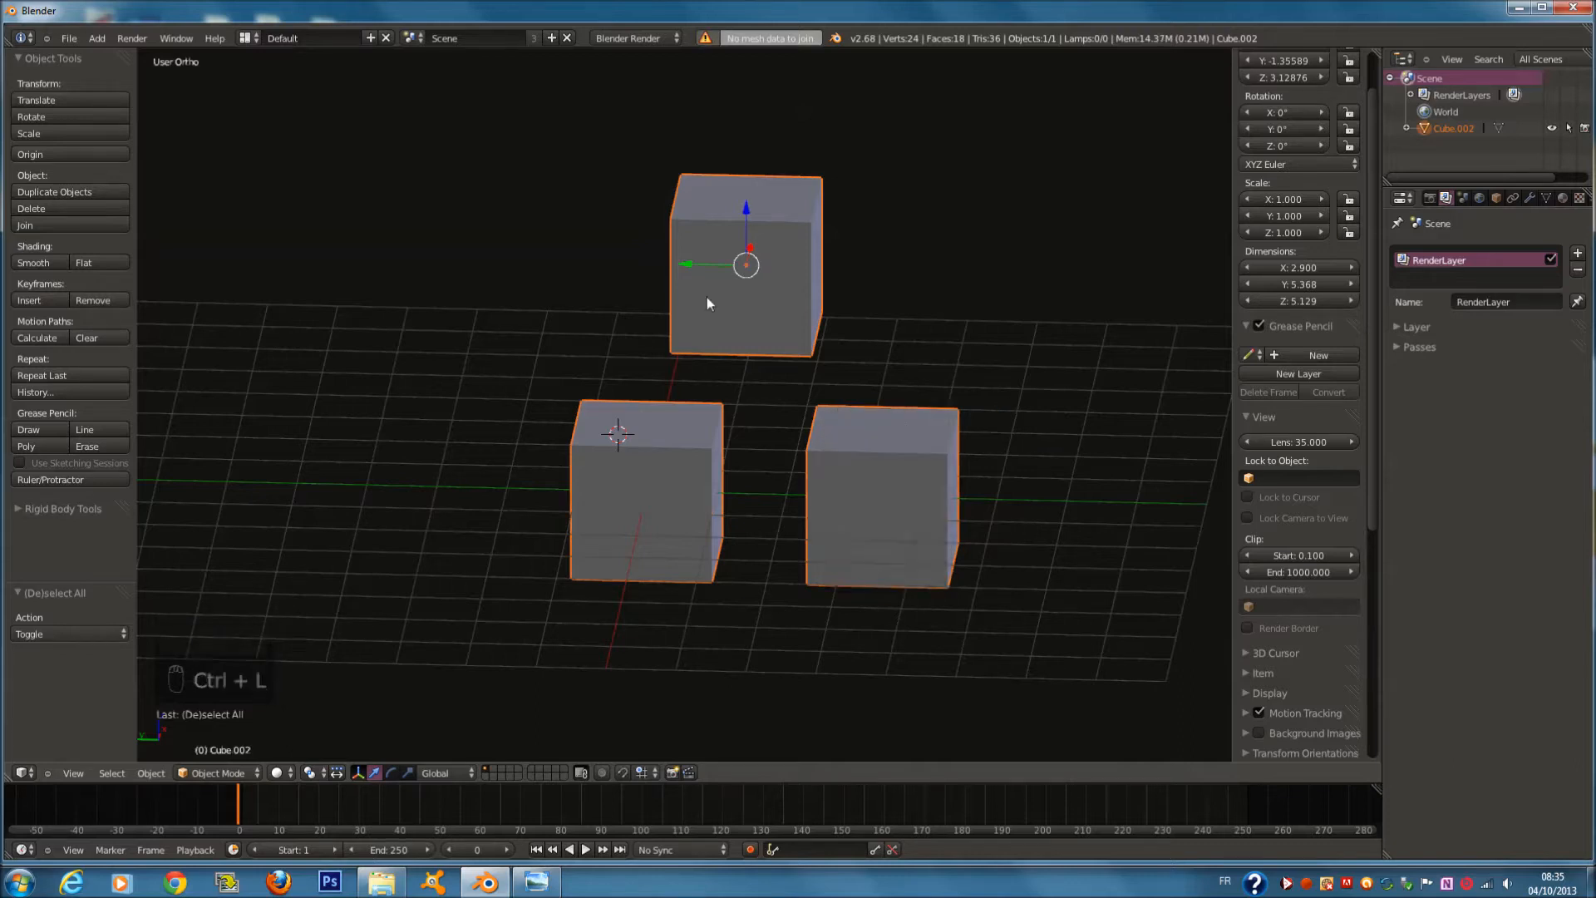
In Edit Mode, select all linked geometry of the upper cube and try moving it on its own
key(Tab)
right_click(811, 210)
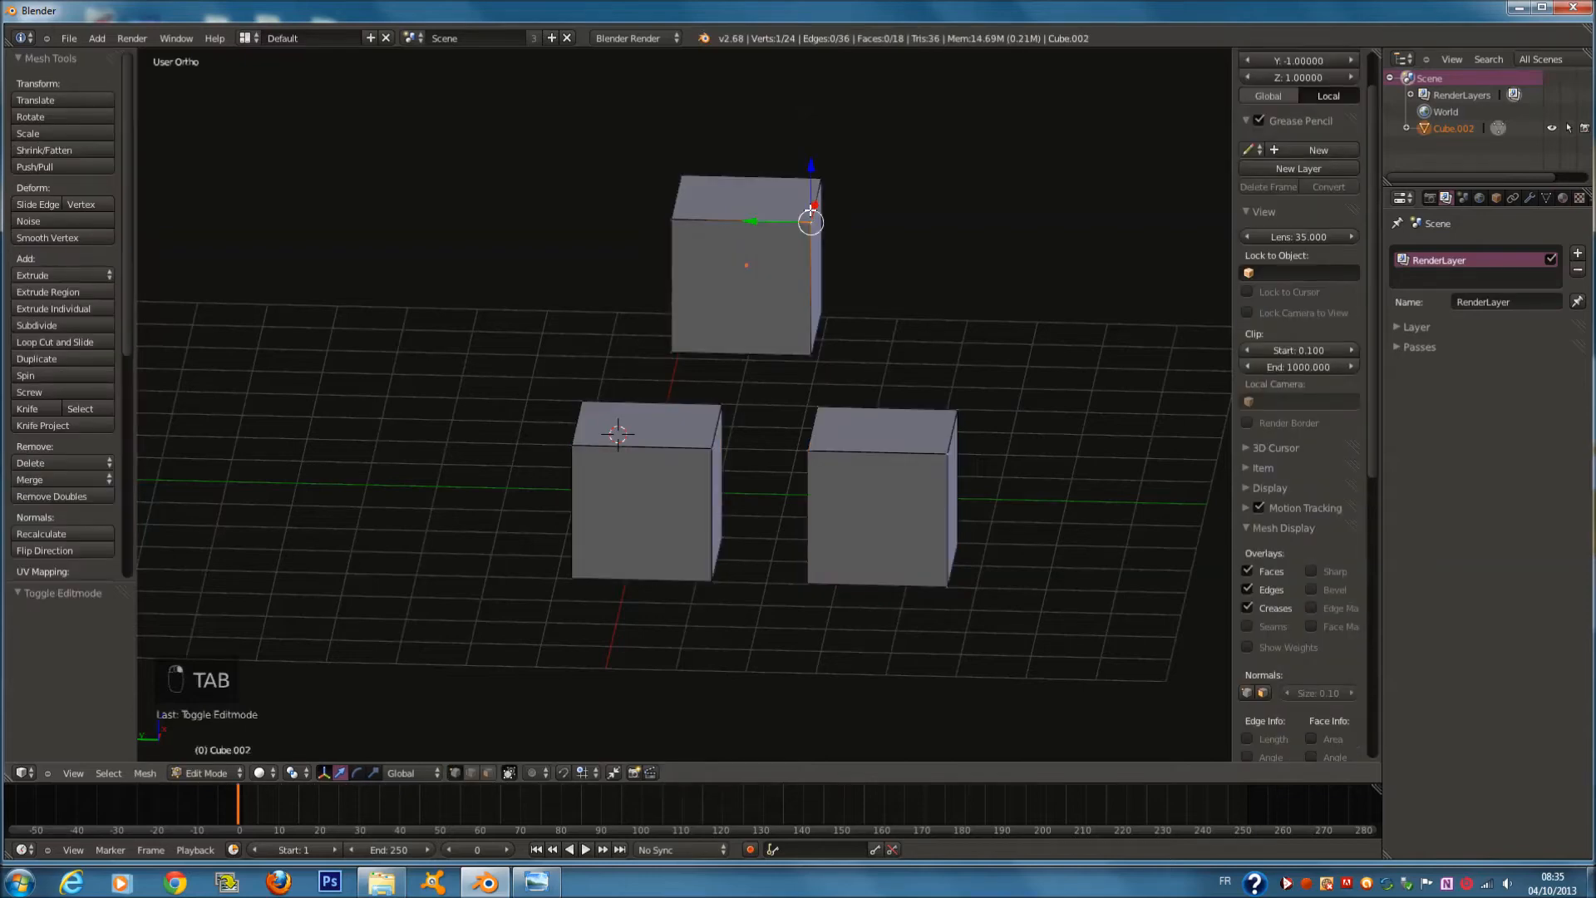
key(l)
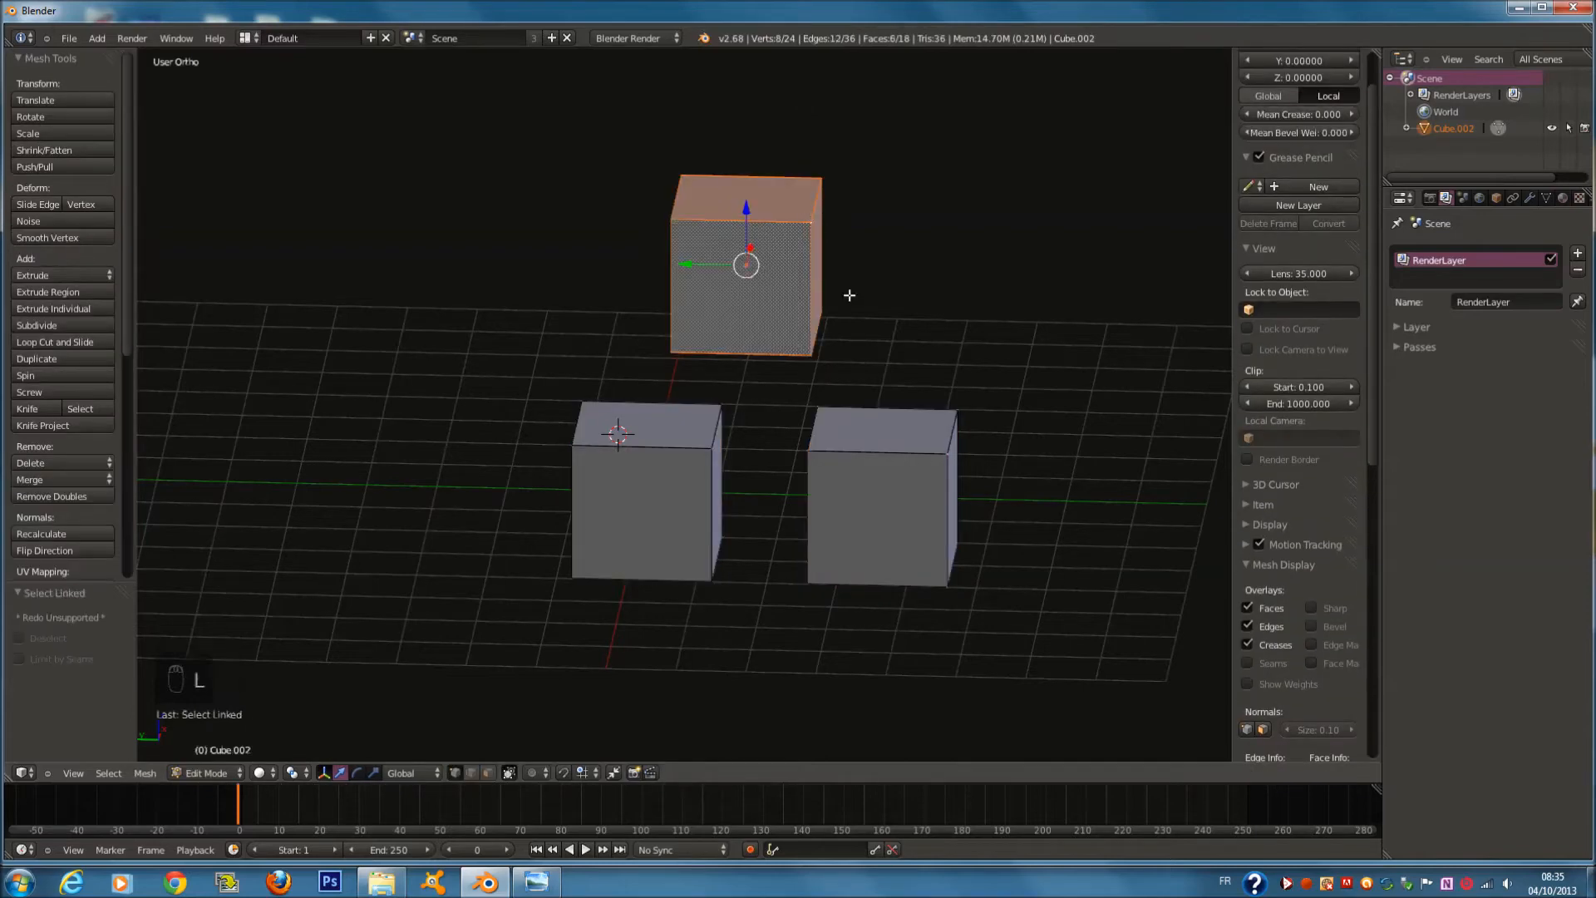
key(g)
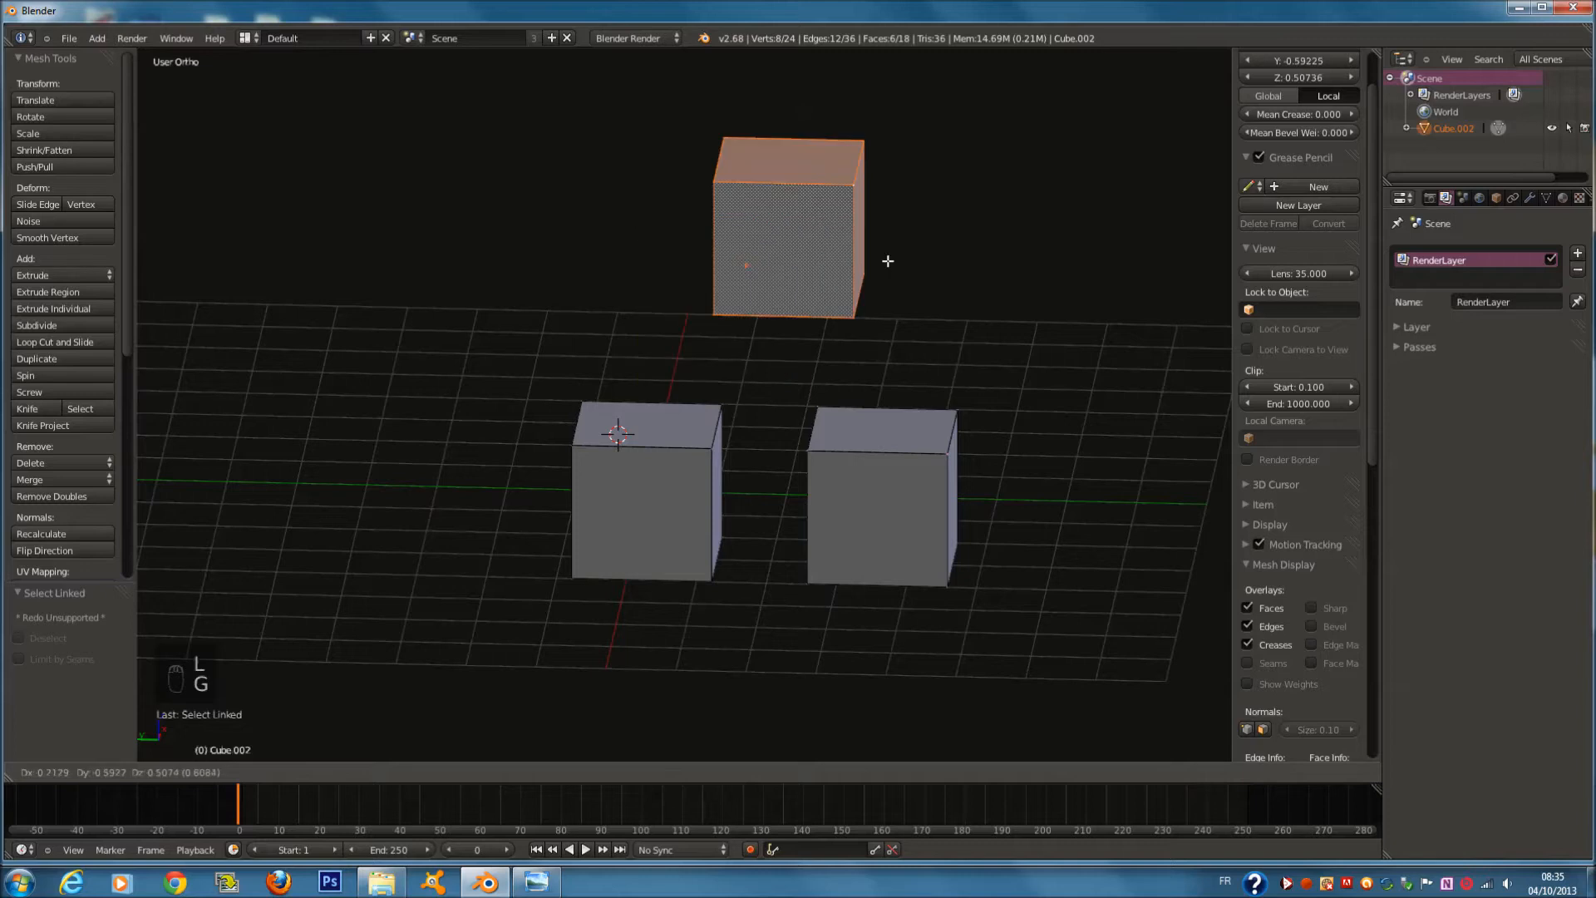
right_click(886, 262)
Separate the selected upper cube into its own object, return to Object Mode and try moving it
key(p)
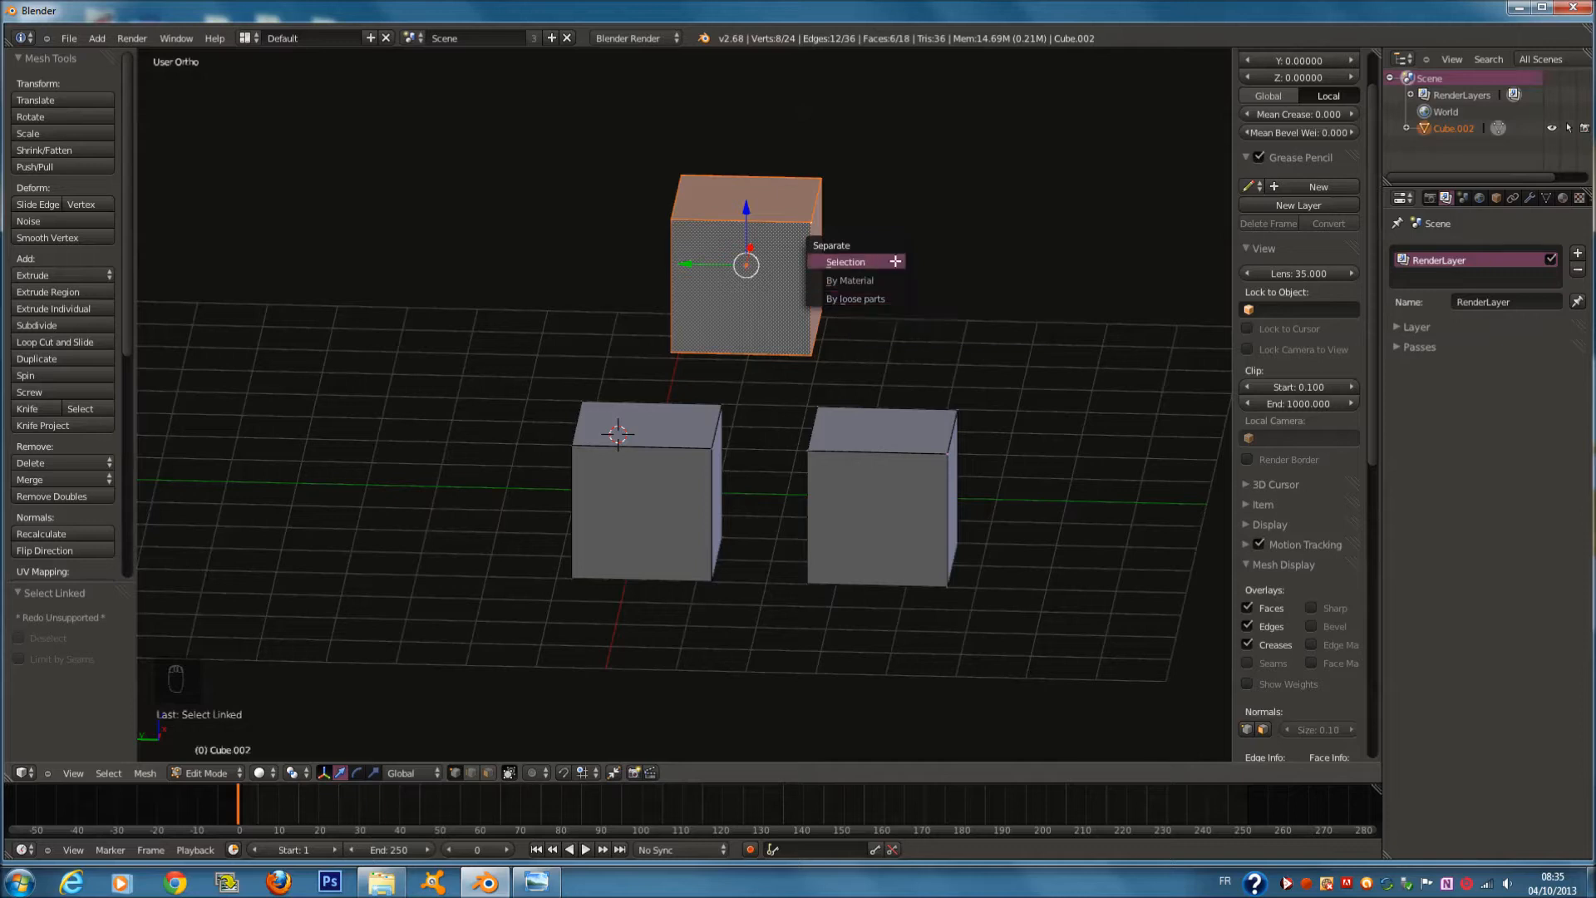
click(896, 261)
key(Tab)
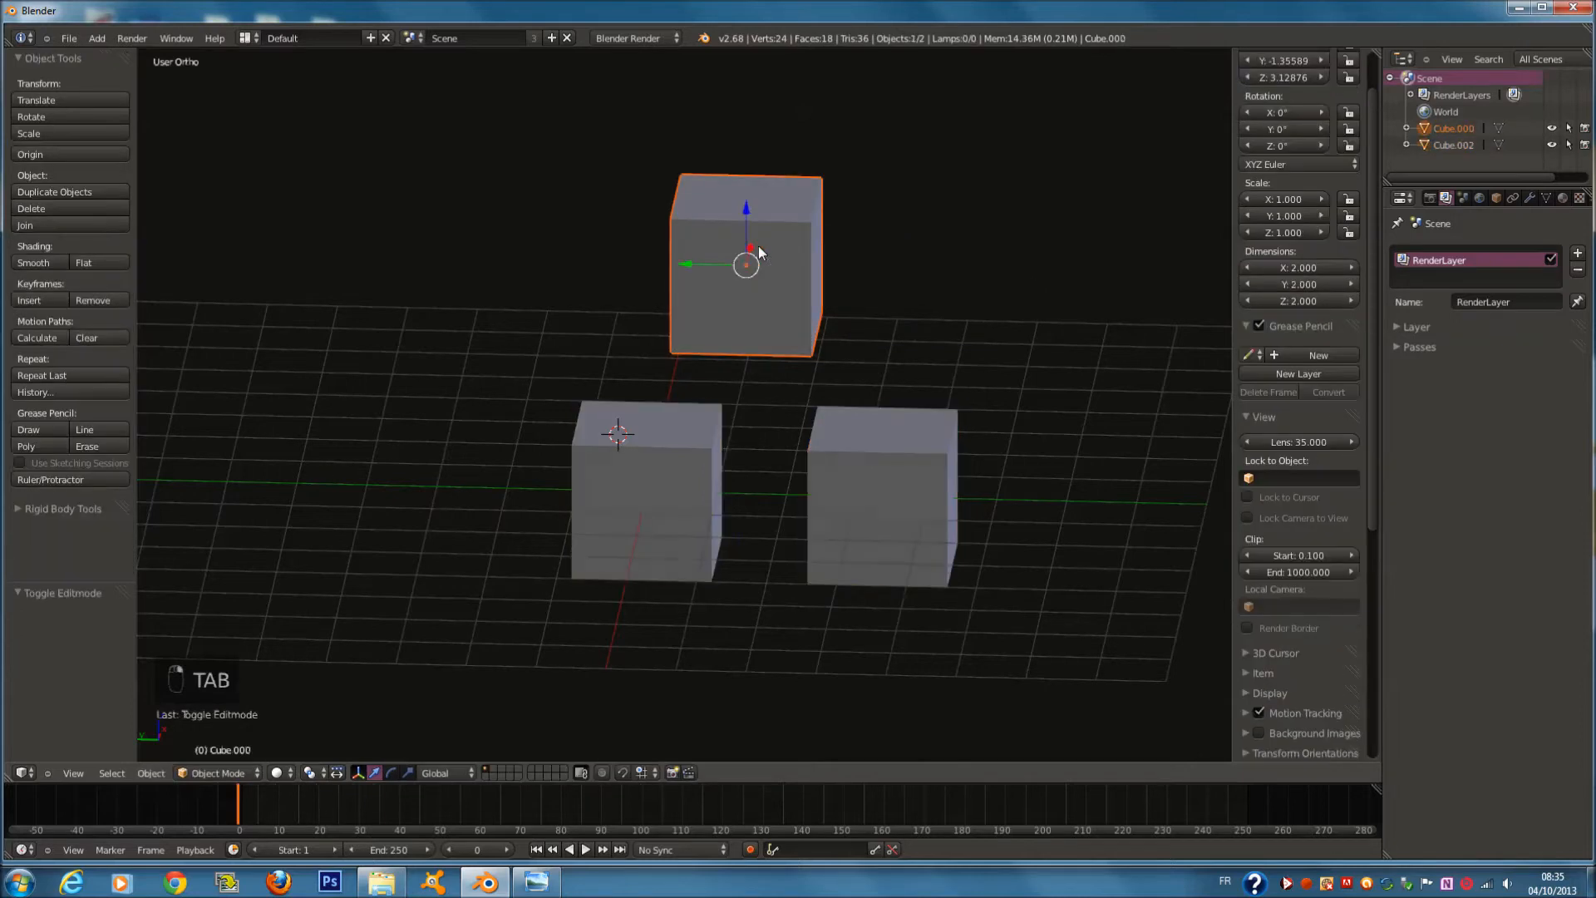
key(g)
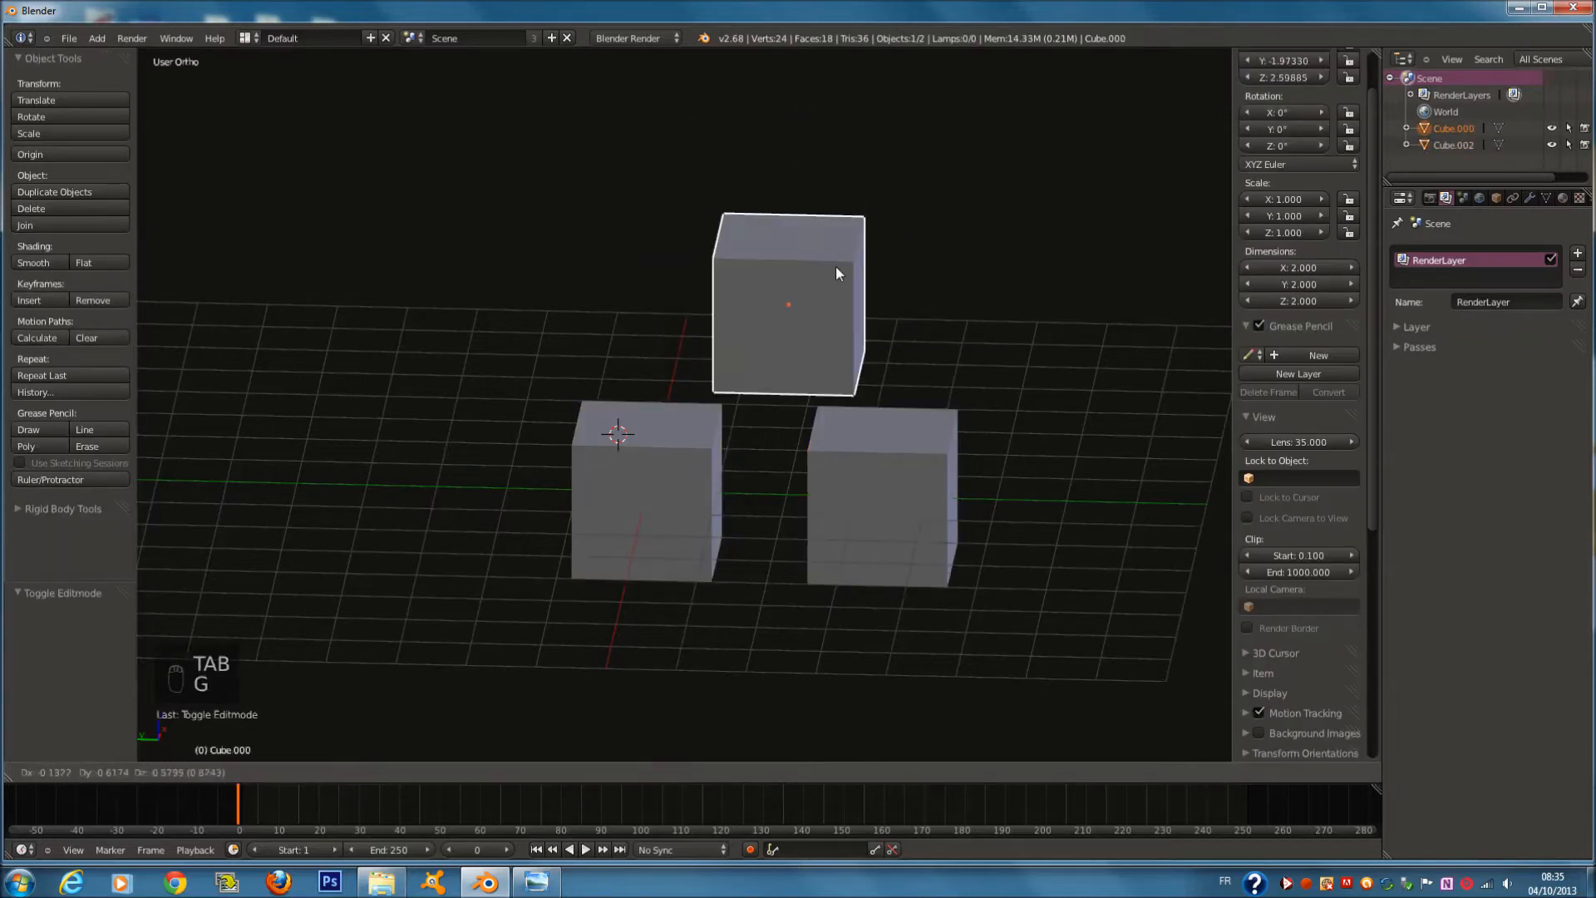
right_click(811, 245)
Give the two lower cubes a new material with a blue diffuse color
right_click(686, 441)
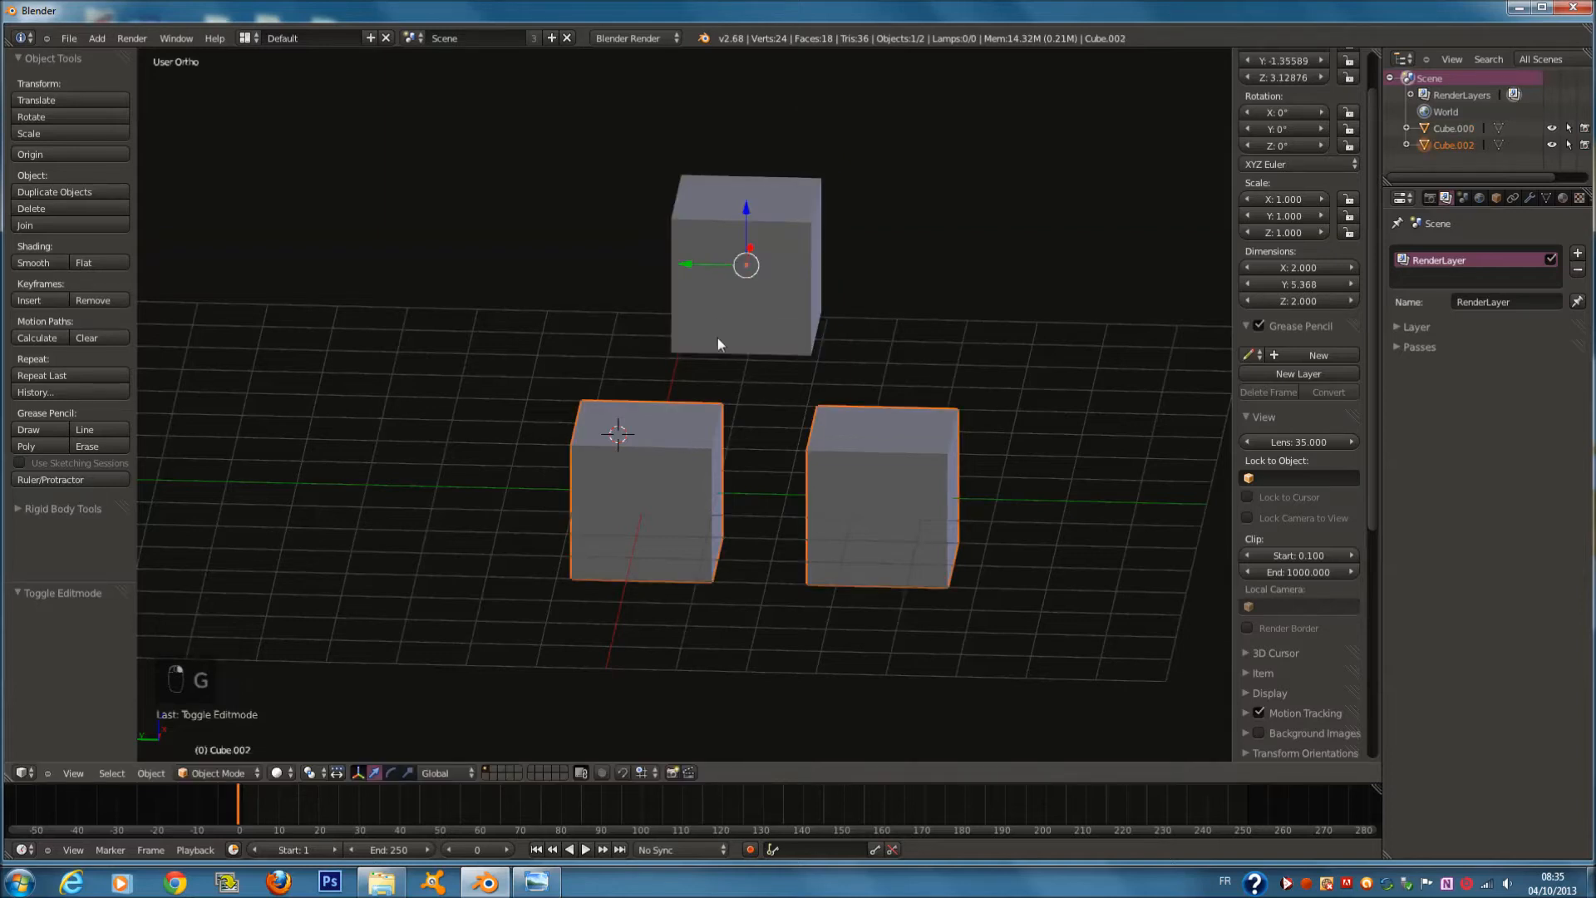
click(1561, 198)
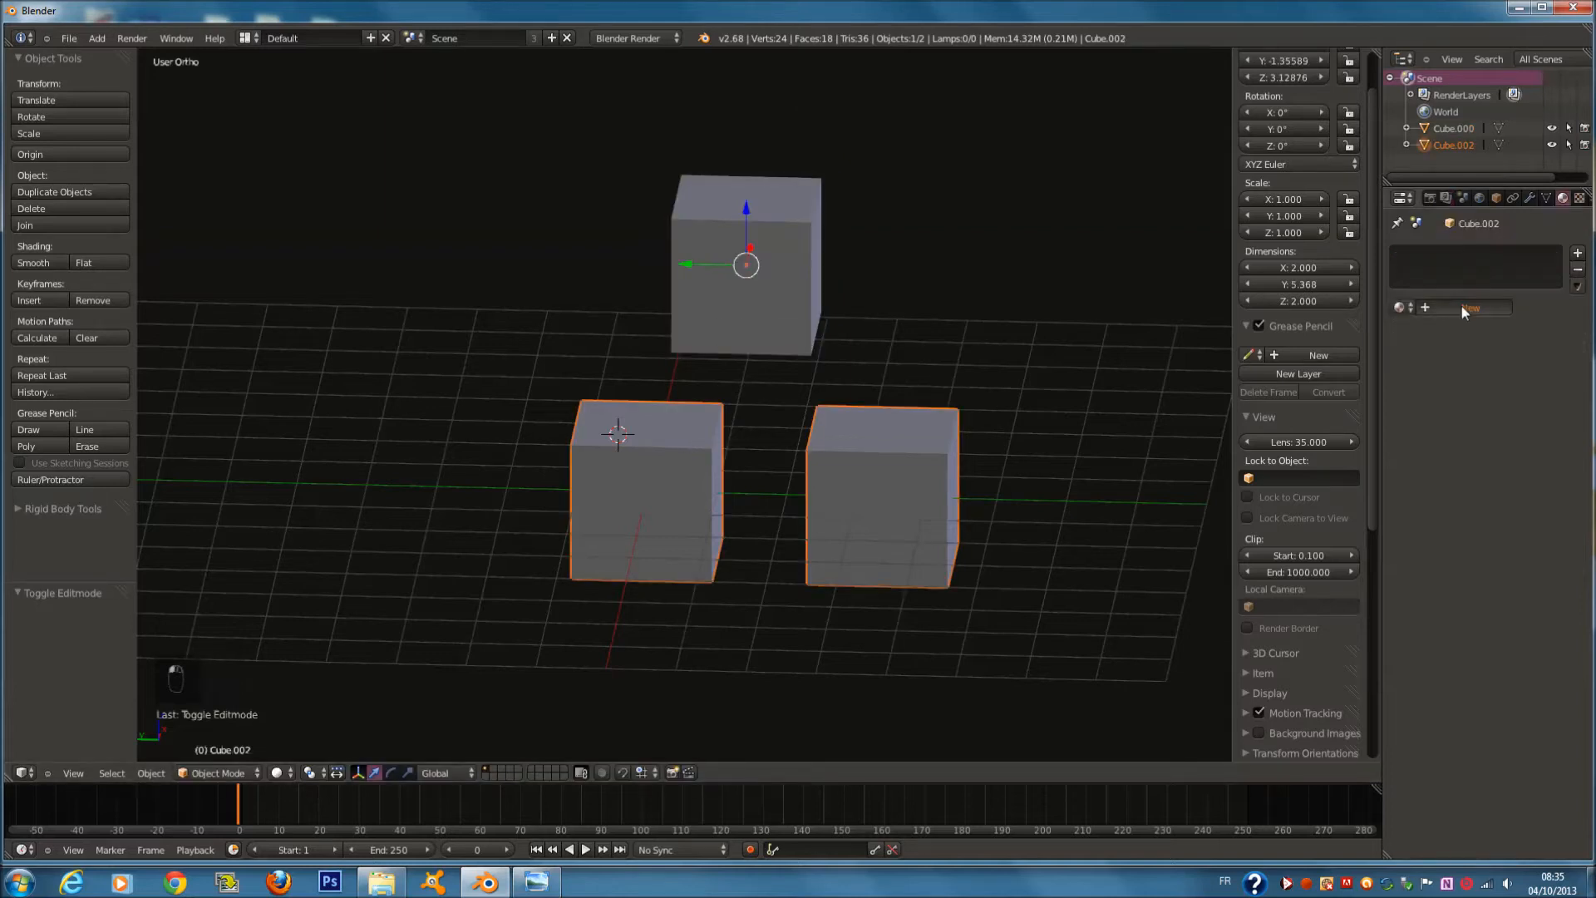
click(1459, 305)
click(1432, 511)
click(1363, 374)
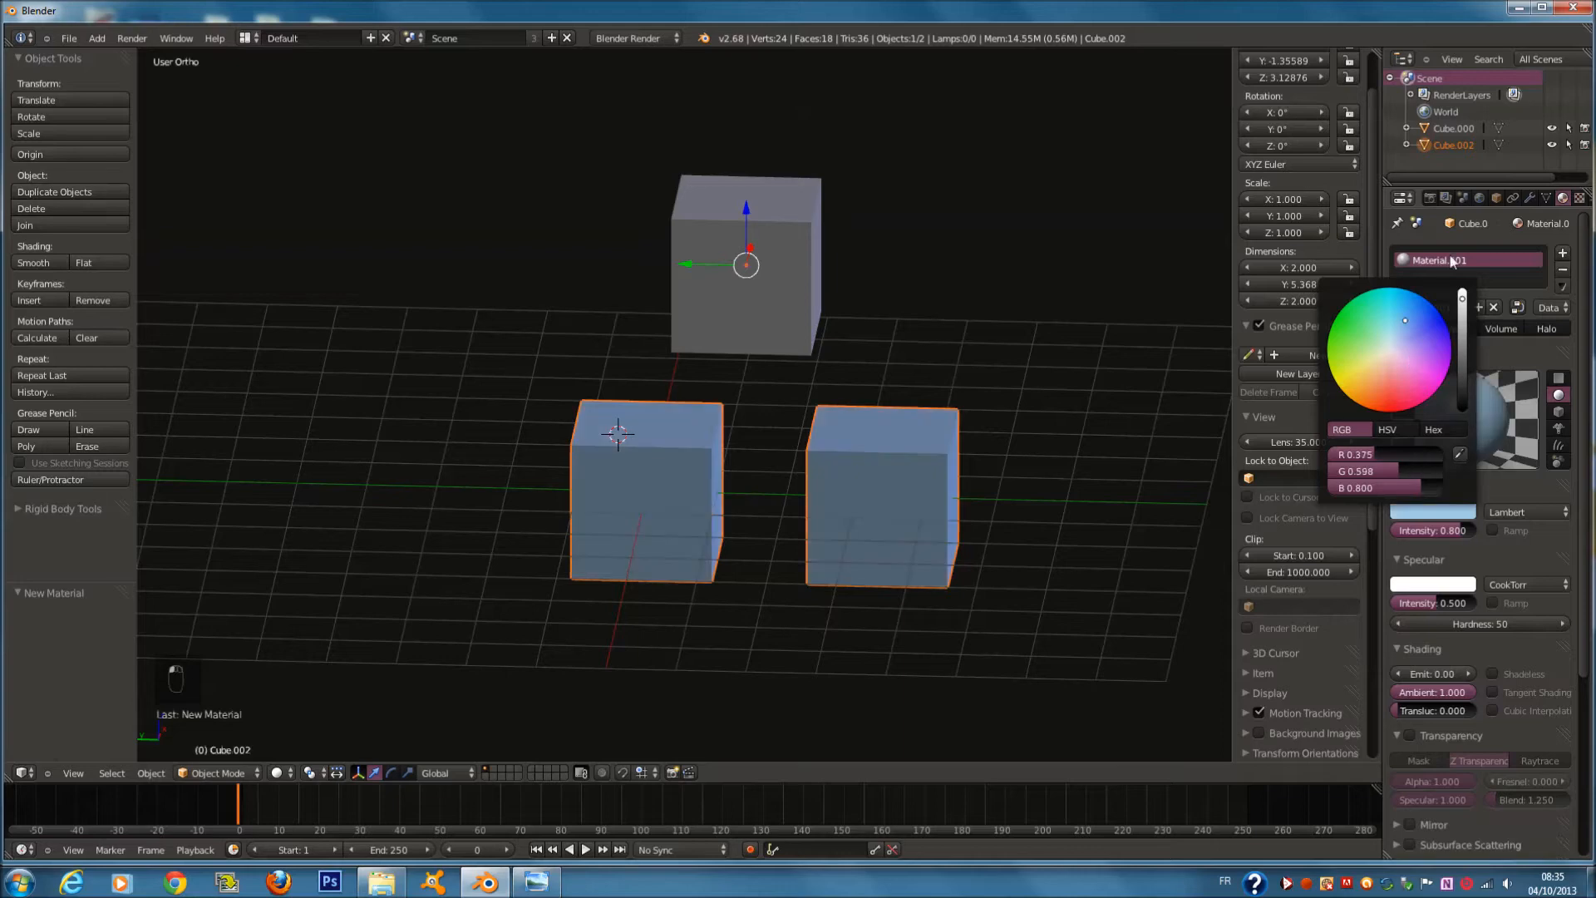
Try linking materials between the lower pair and the upper cube with the upper cube as the active object
right_click(793, 275)
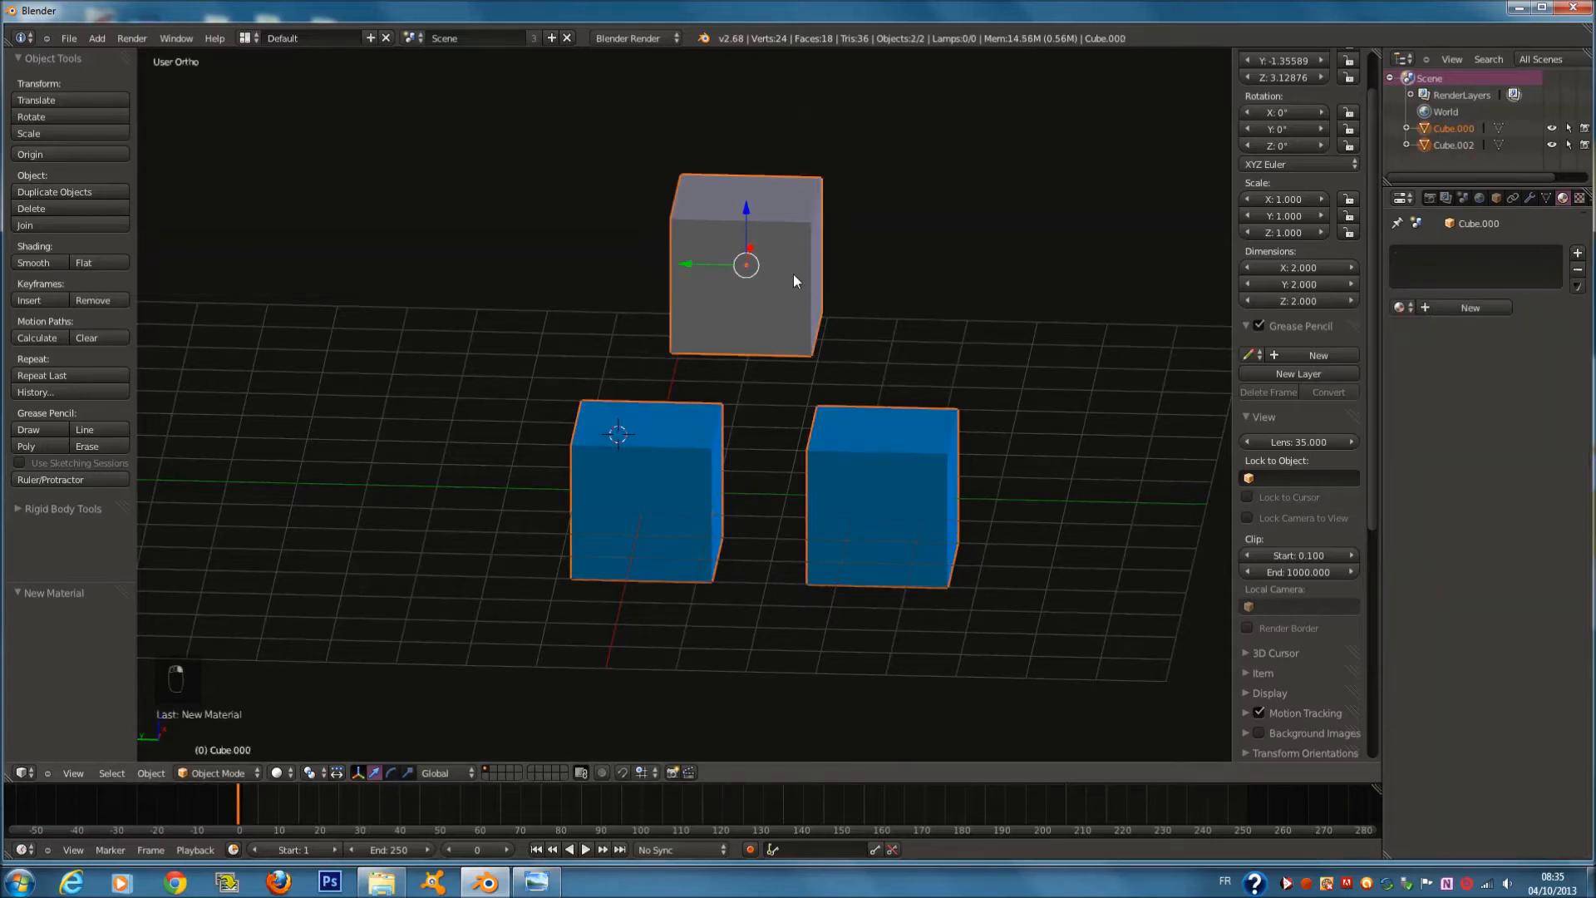
right_click(698, 449)
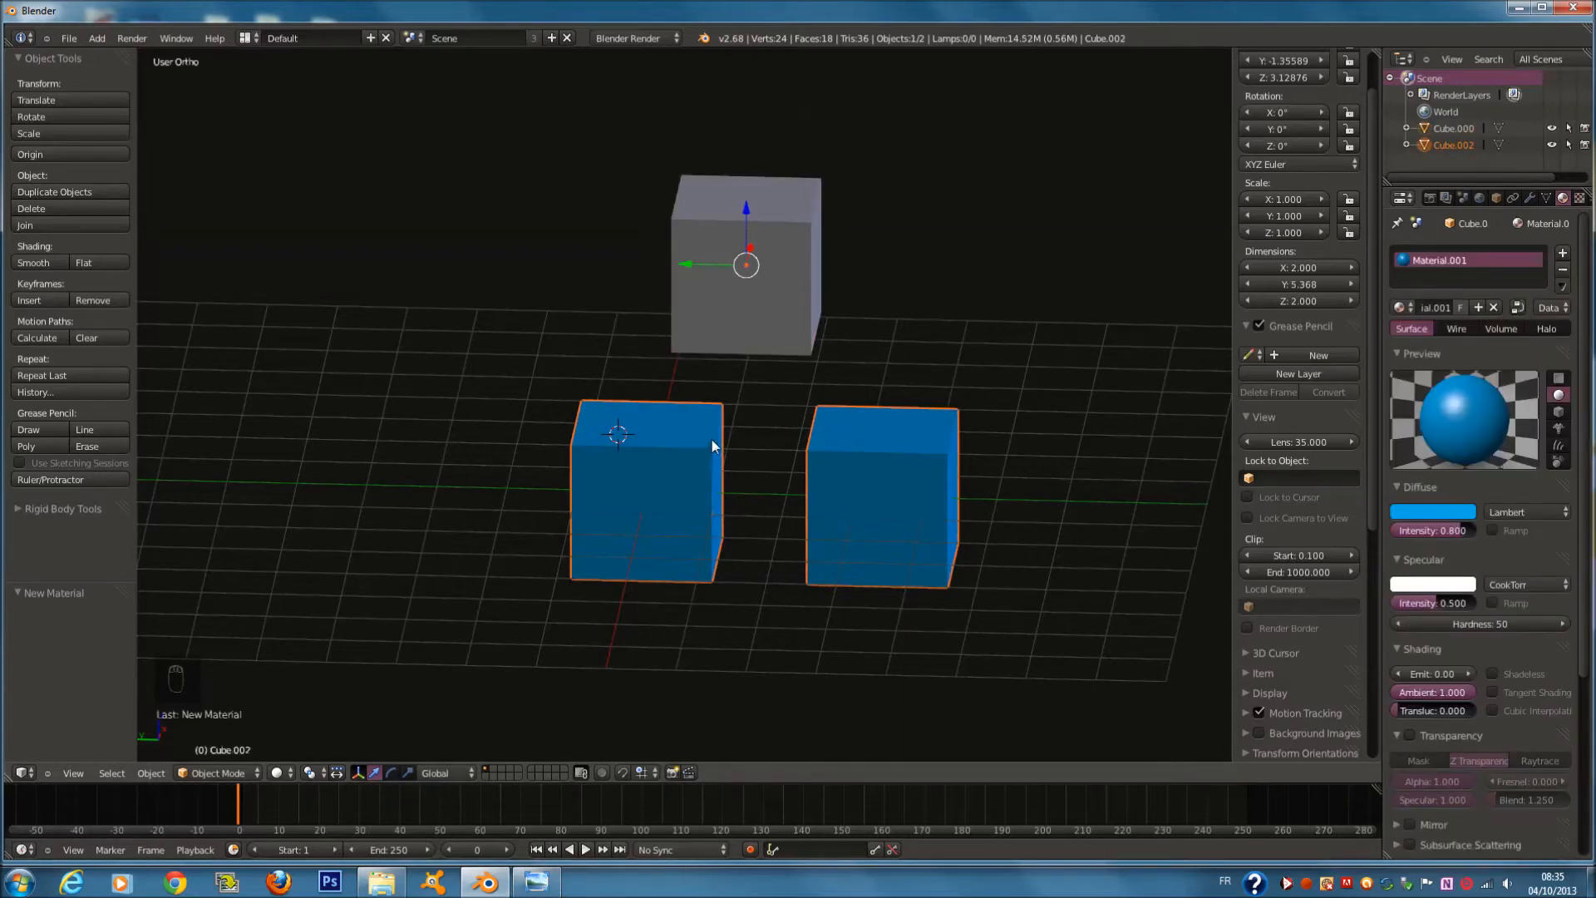
shift+right_click(802, 225)
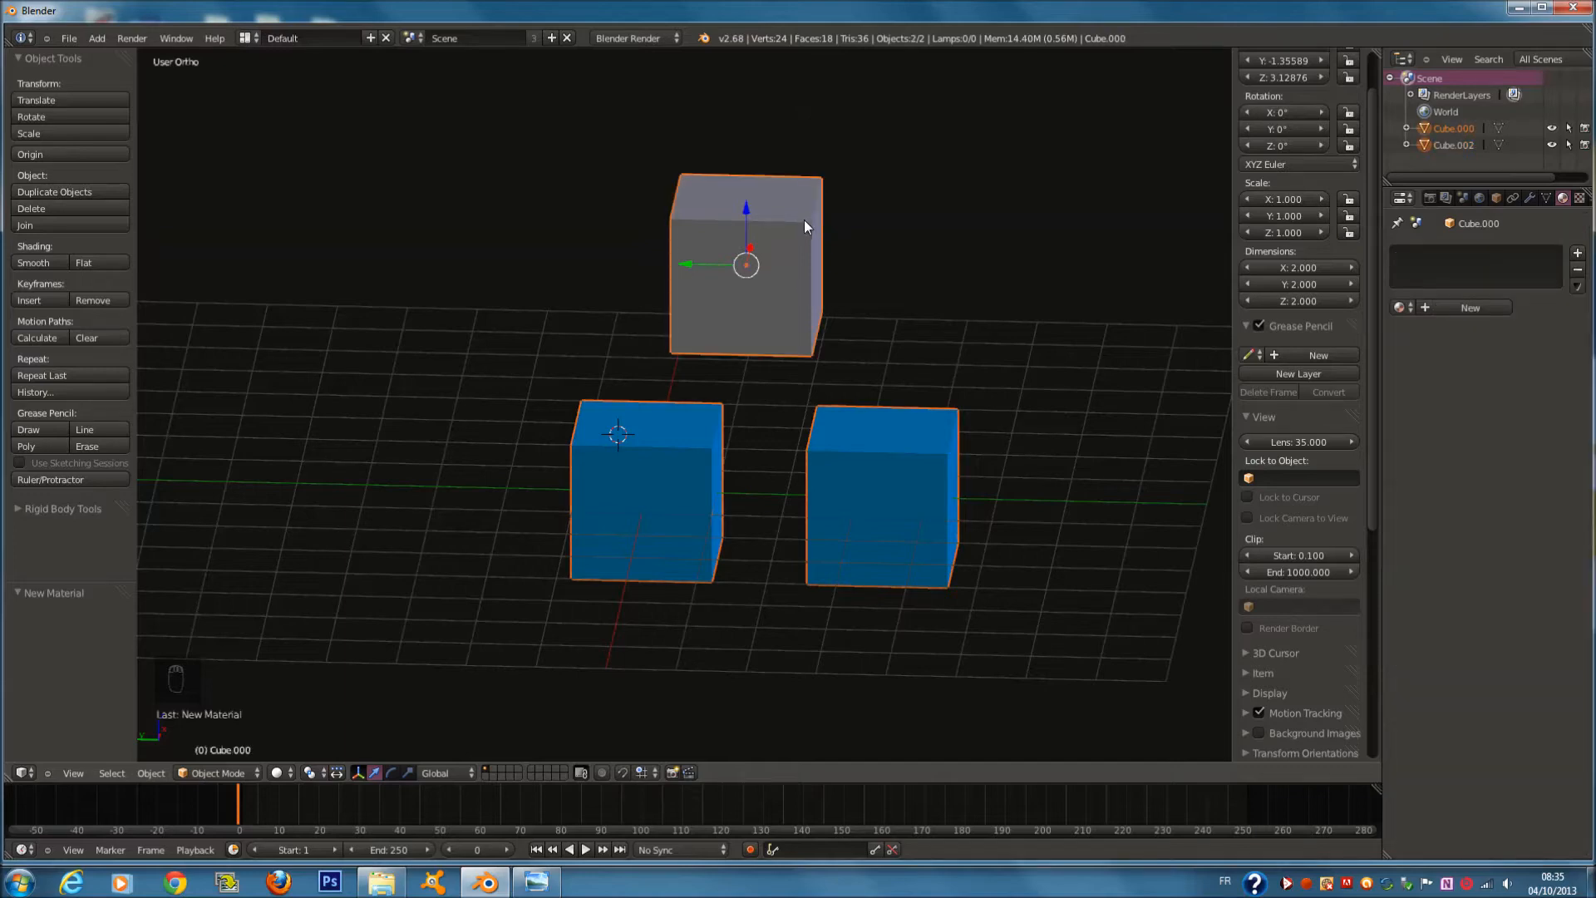
key(ctrl+l)
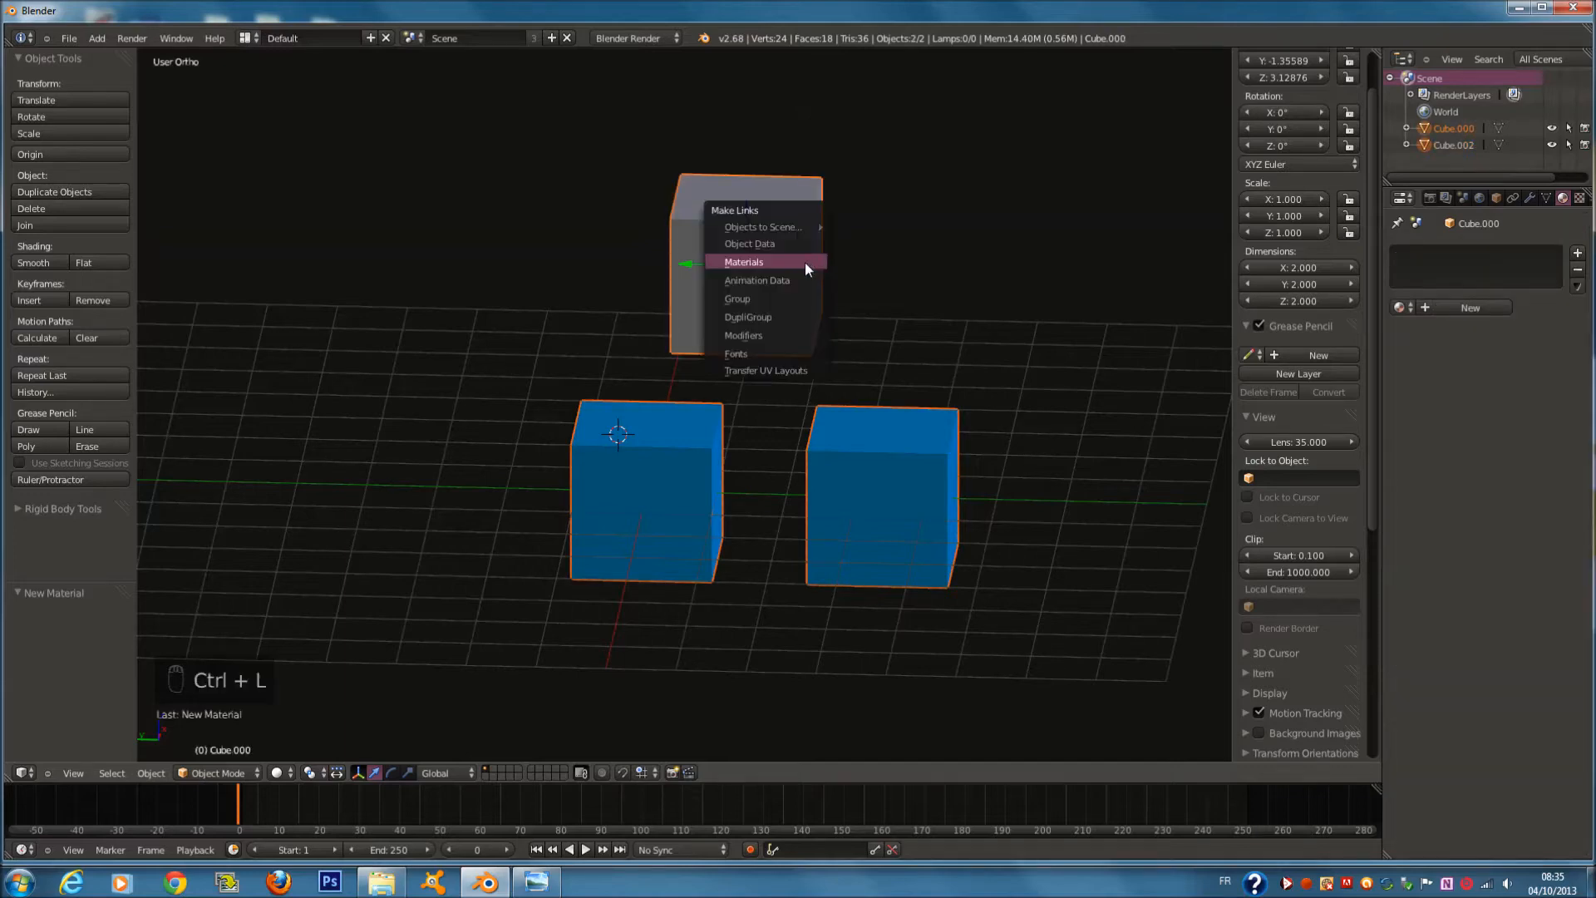
click(805, 262)
Make the lower pair the active object and link its blue material to the upper cube
shift+right_click(876, 442)
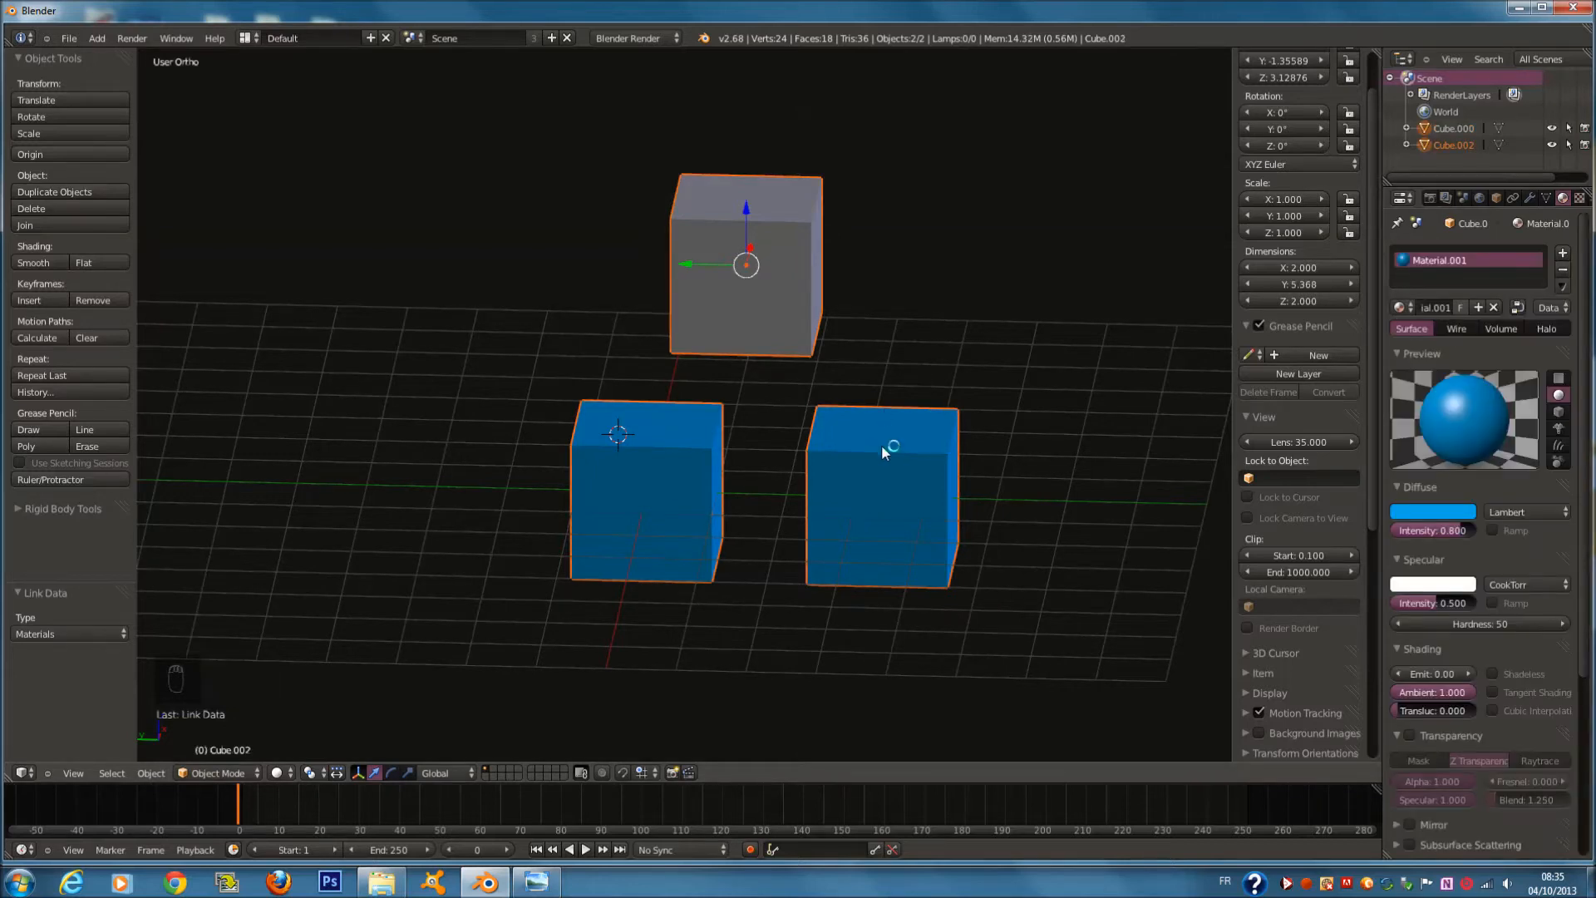
key(ctrl+l)
click(882, 449)
Try moving the upper cube and the lower pair independently, and deselect everything
right_click(816, 301)
key(g)
click(825, 295)
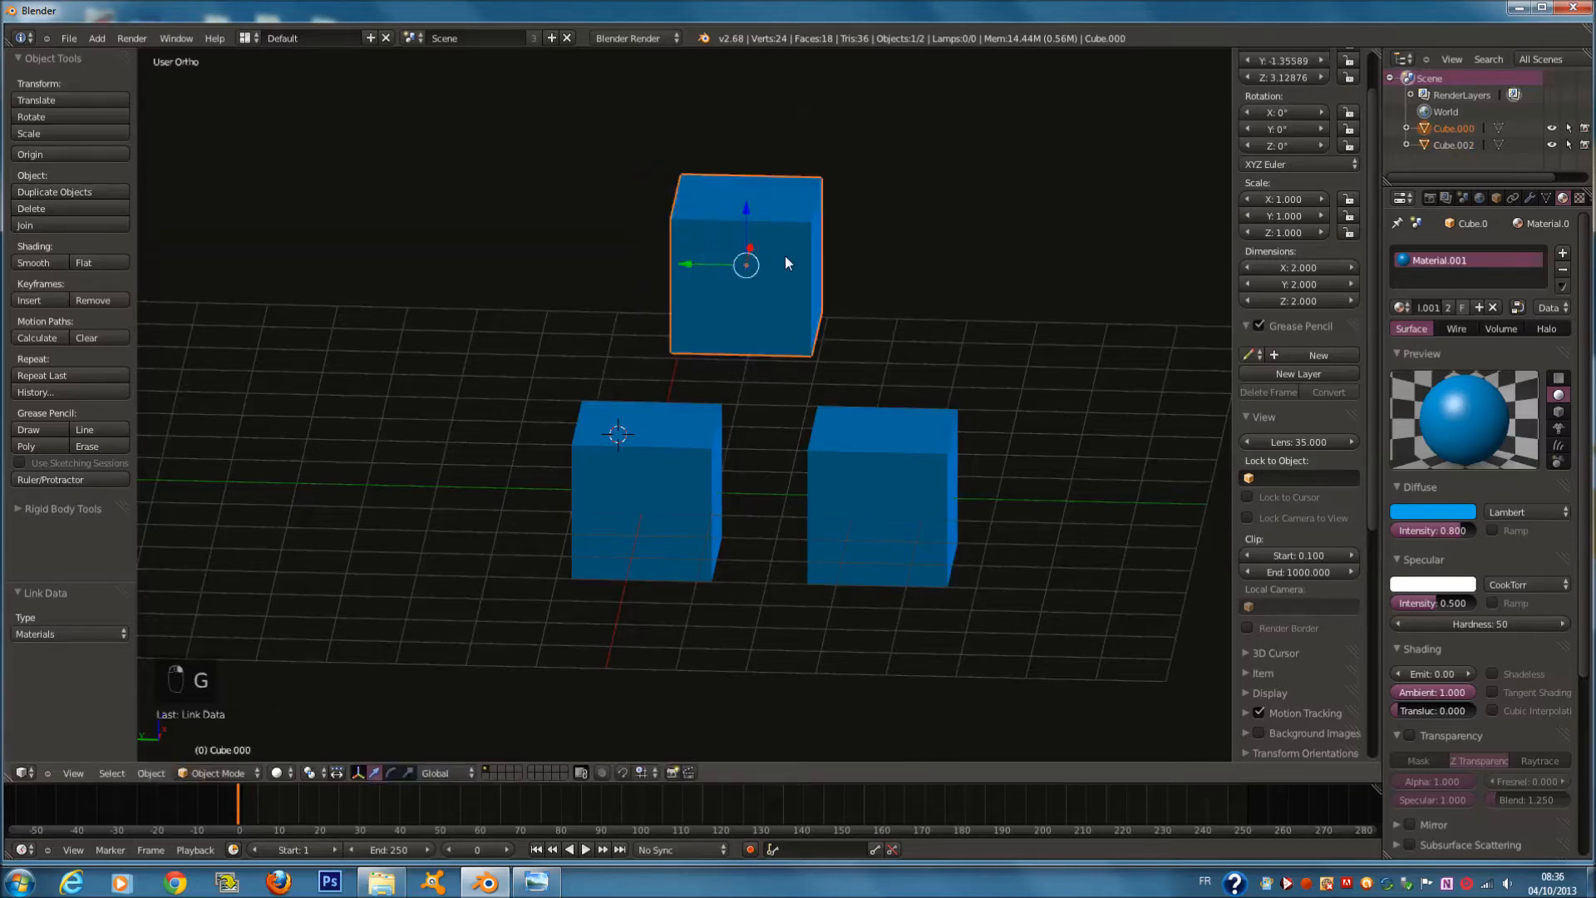
right_click(929, 467)
key(g)
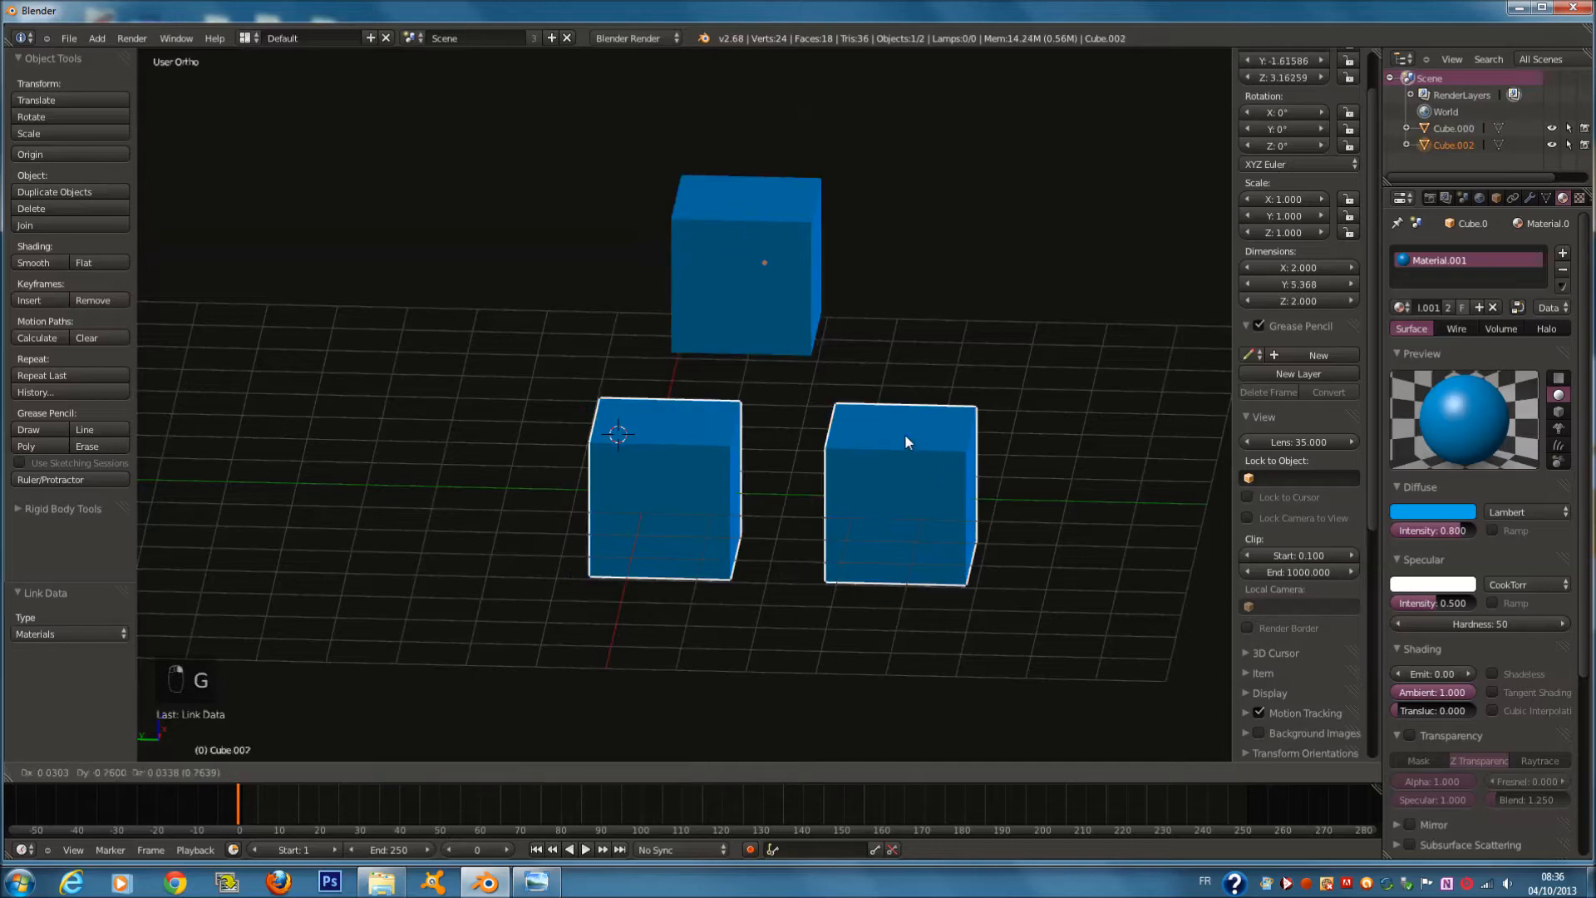
right_click(926, 447)
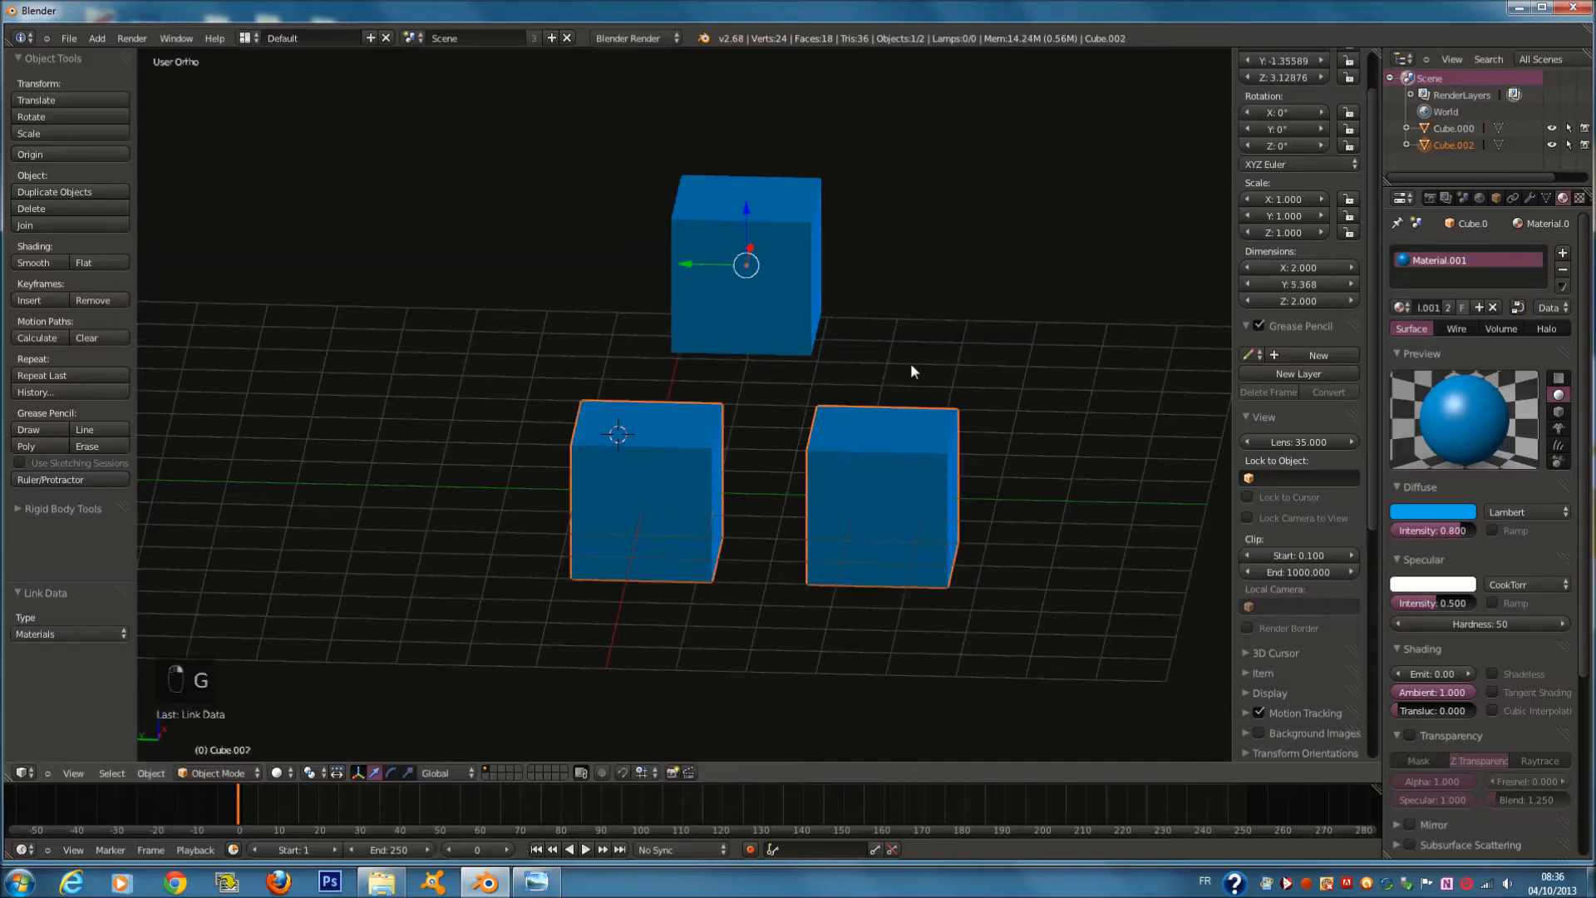
key(a)
key(a)
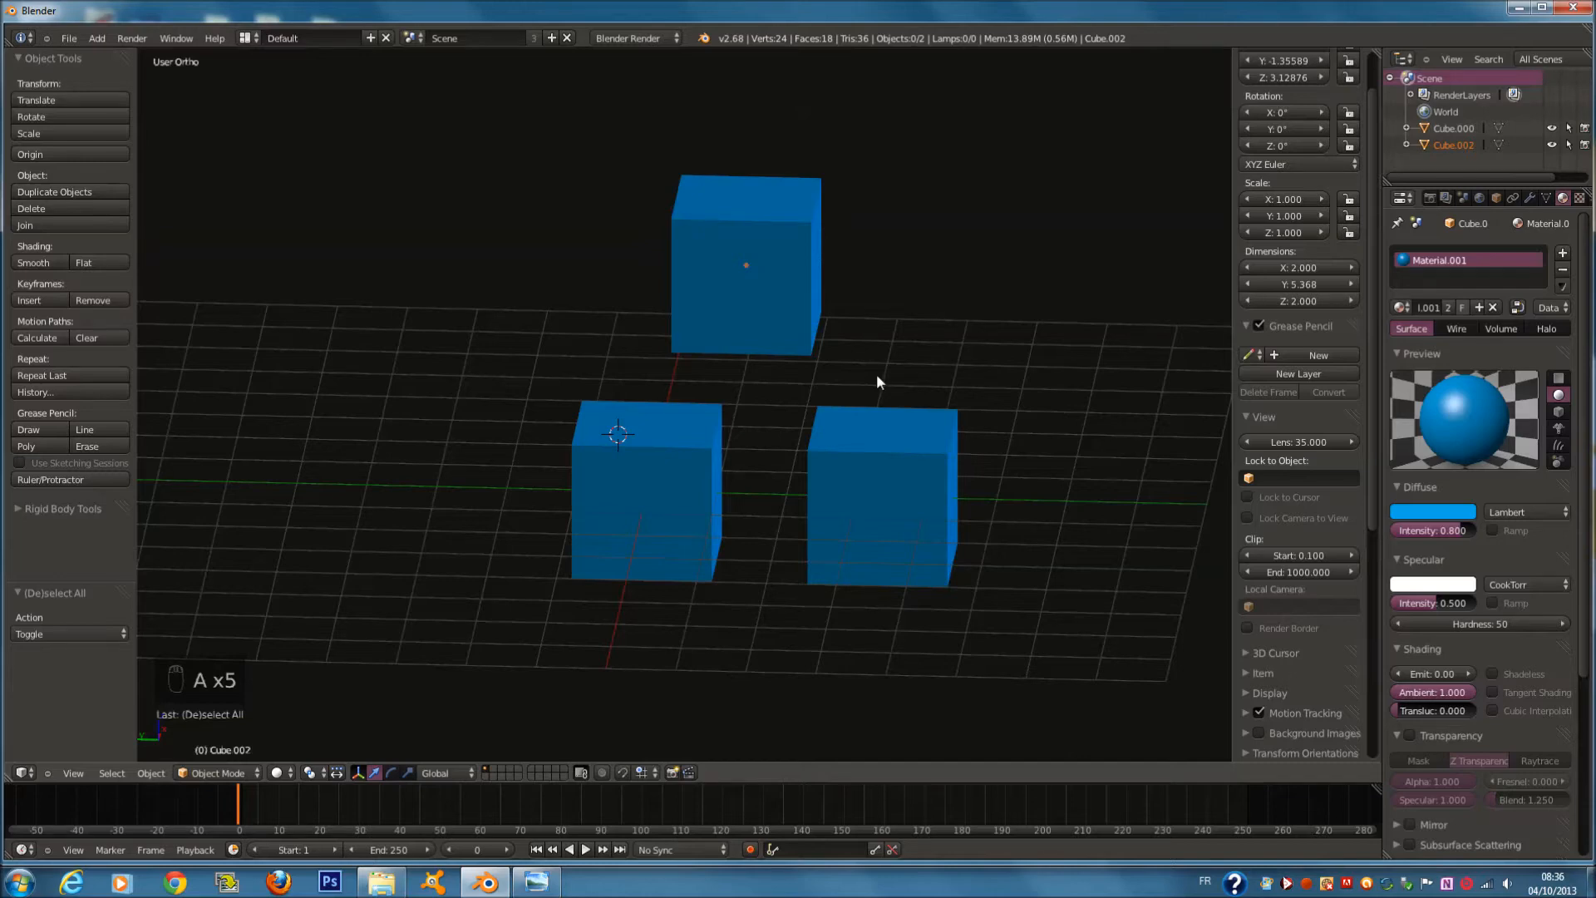
Open the save file browser, try DZEFZEGGTER as the file name and cancel without saving
key(ctrl+s)
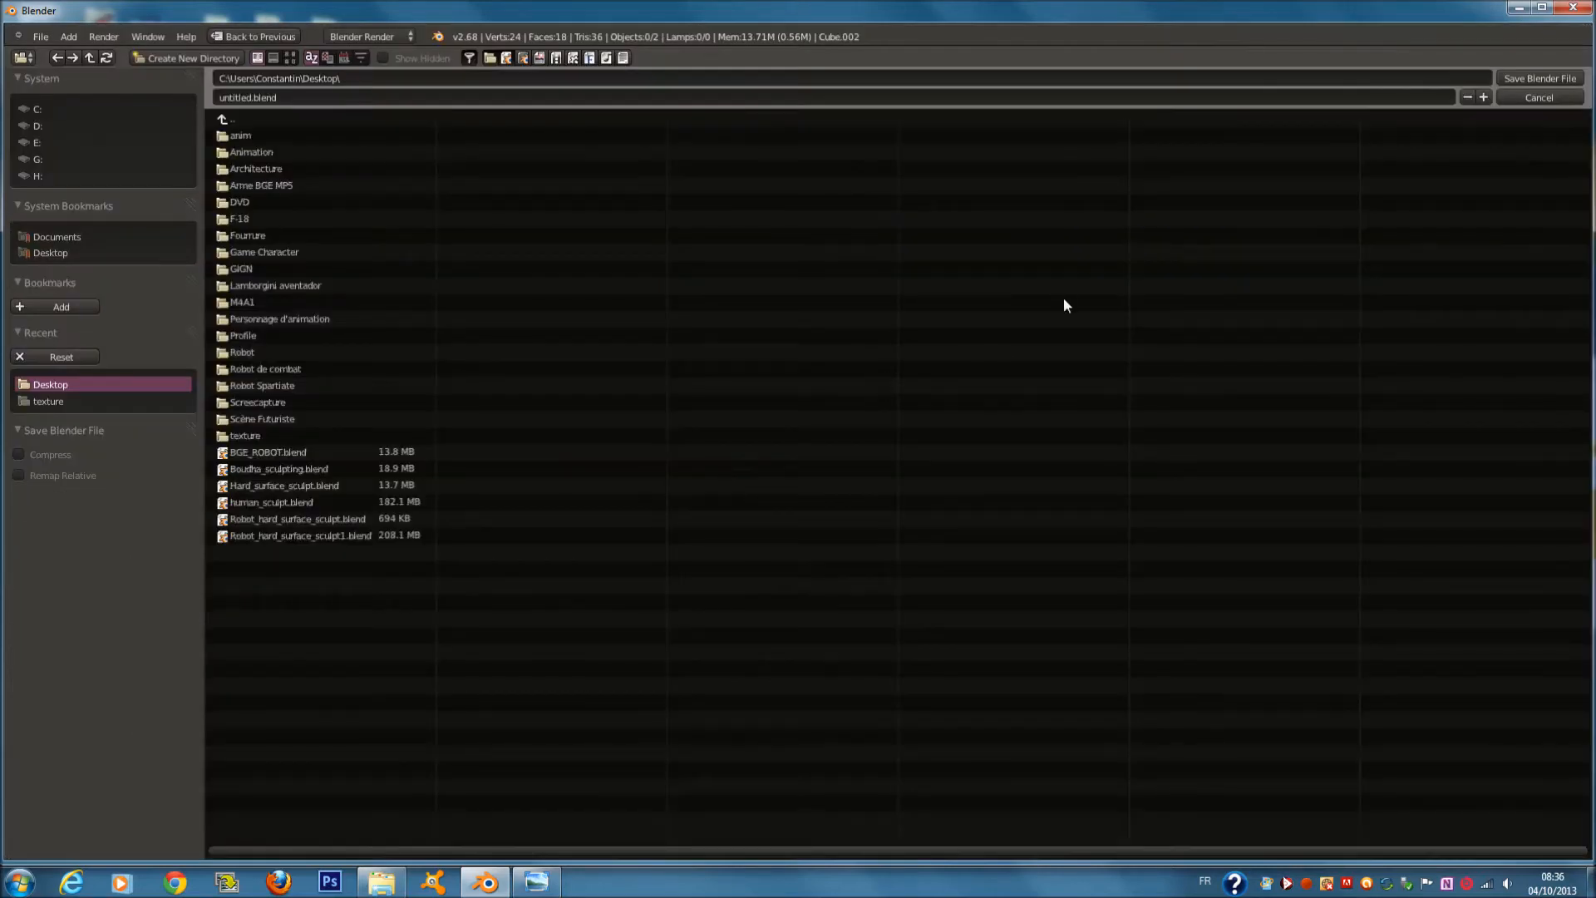
click(1509, 97)
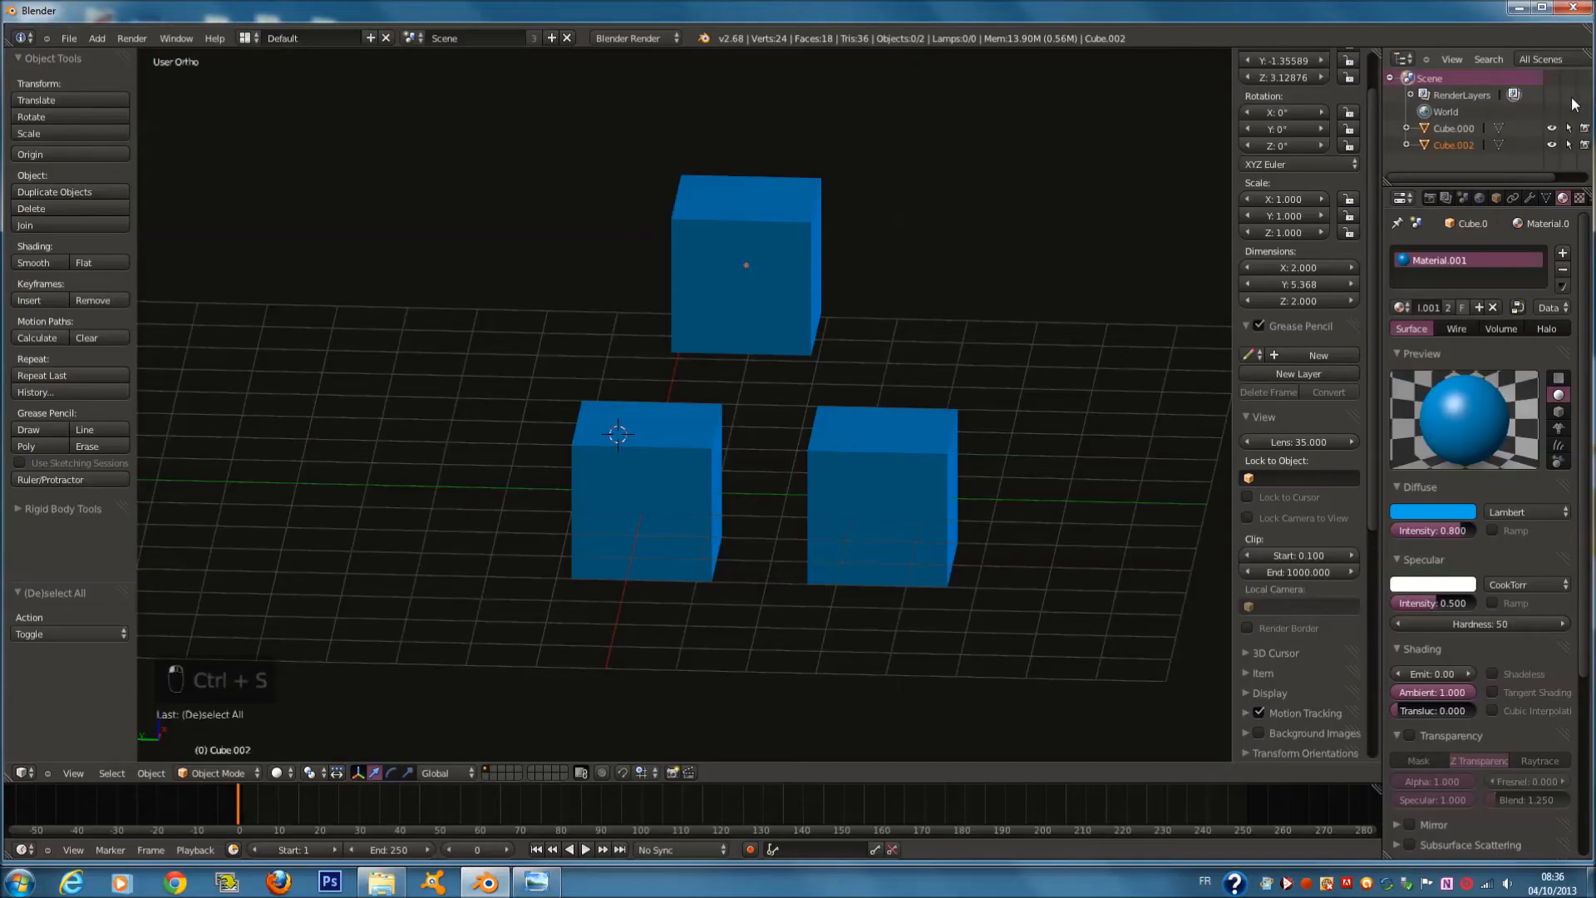
key(ctrl+s)
click(447, 97)
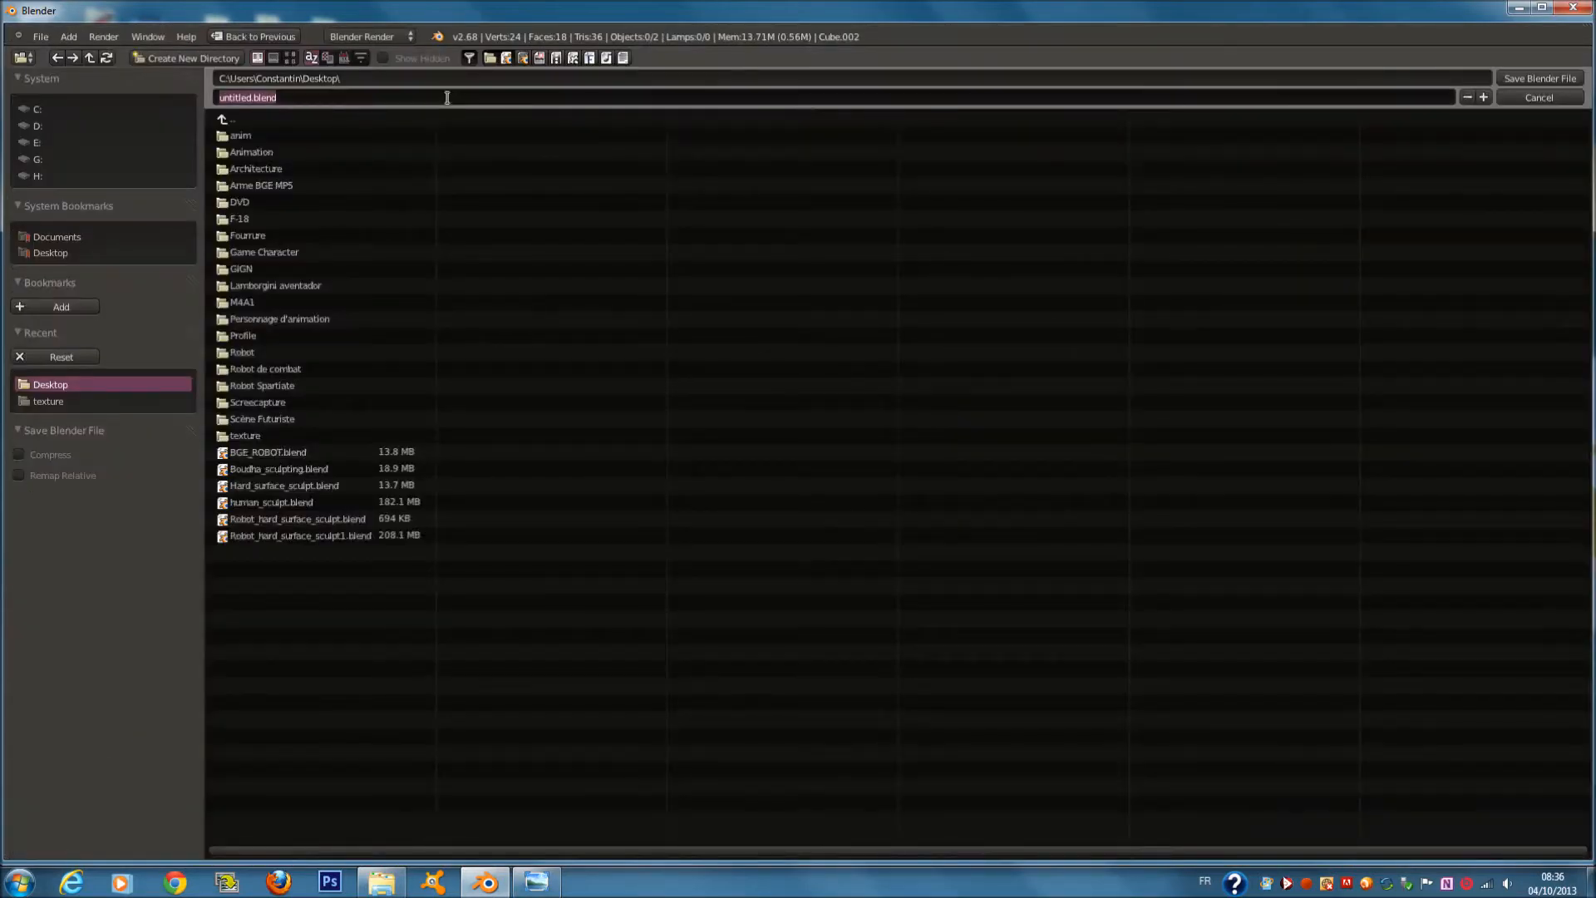
text(DZEFZEGGTER)
click(1555, 98)
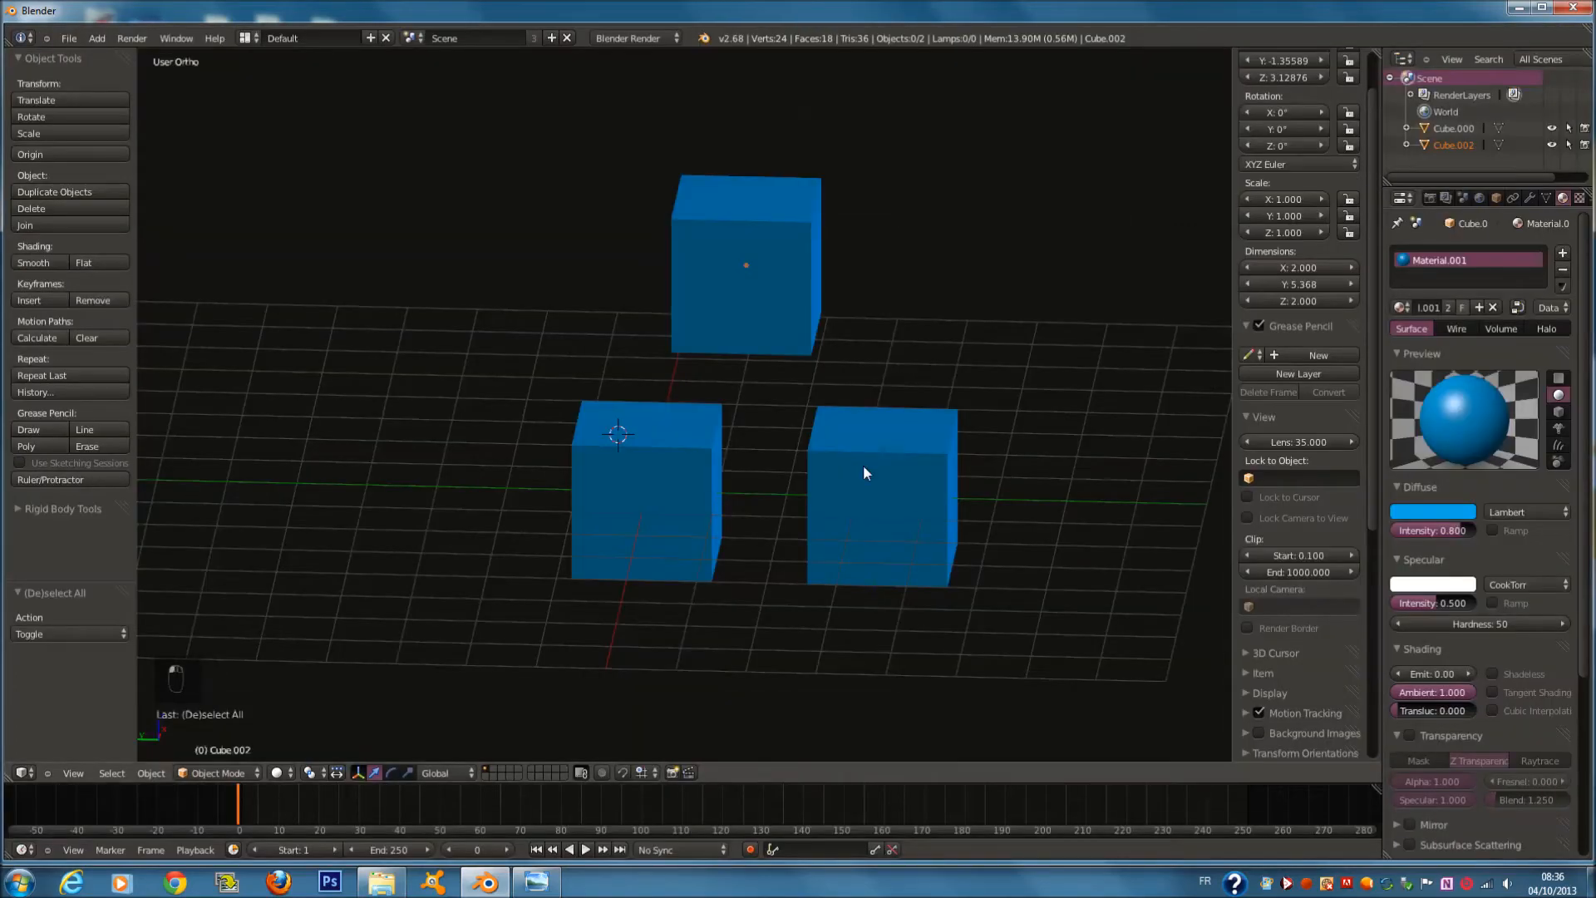
Select the lower pair of cubes and clear its scale
ctrl+scroll(859, 462, up, 3)
key(a)
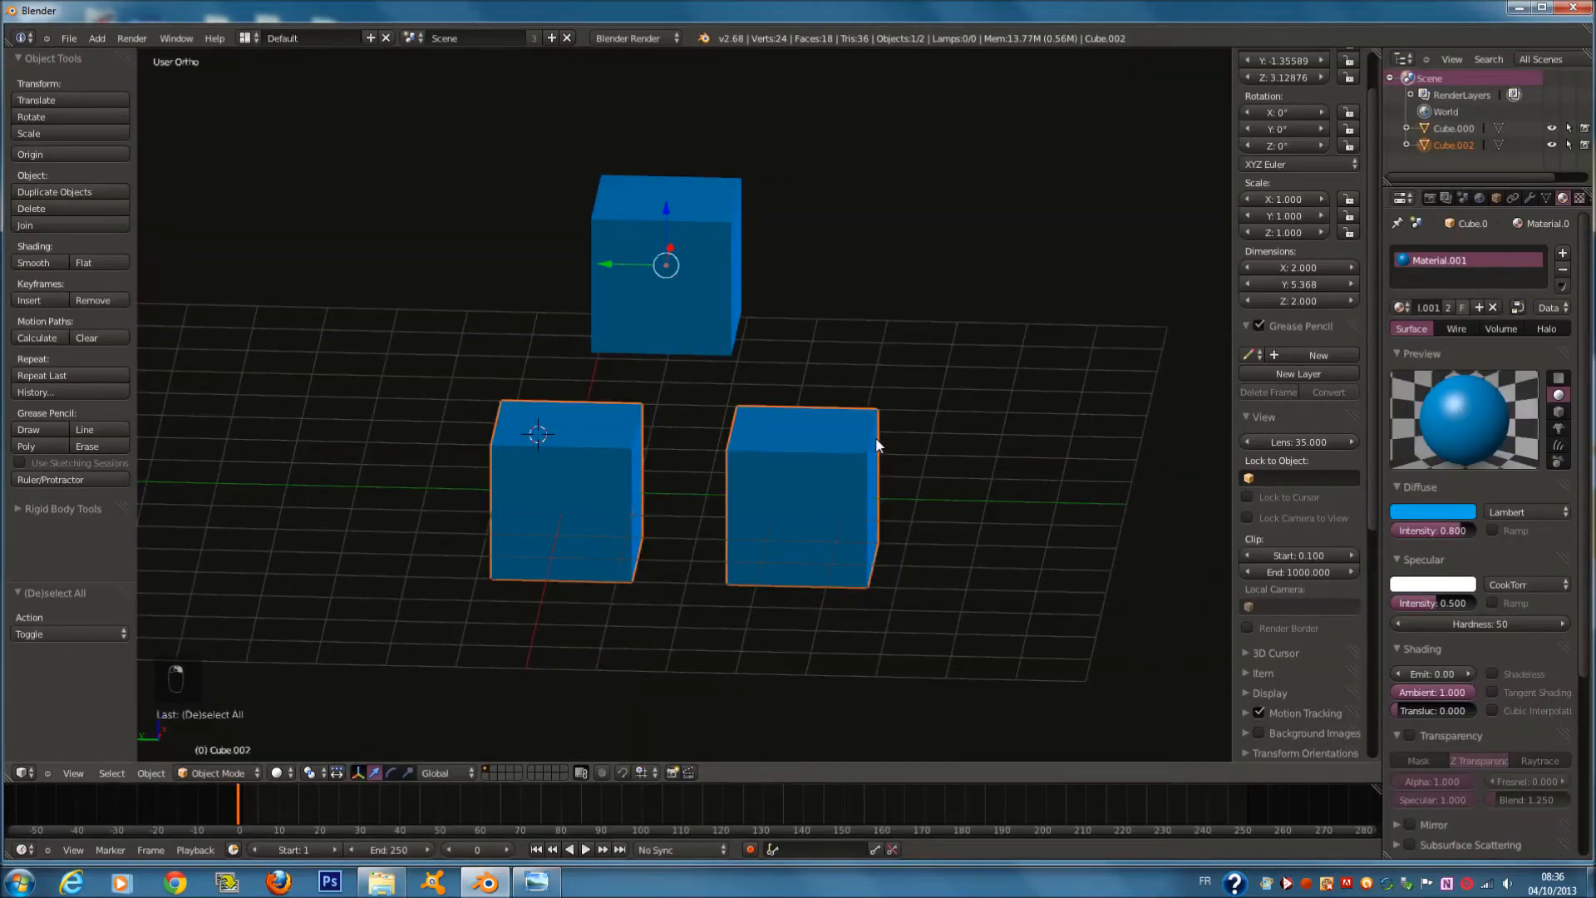
key(ctrl+q)
key(alt+s)
key(alt+s)
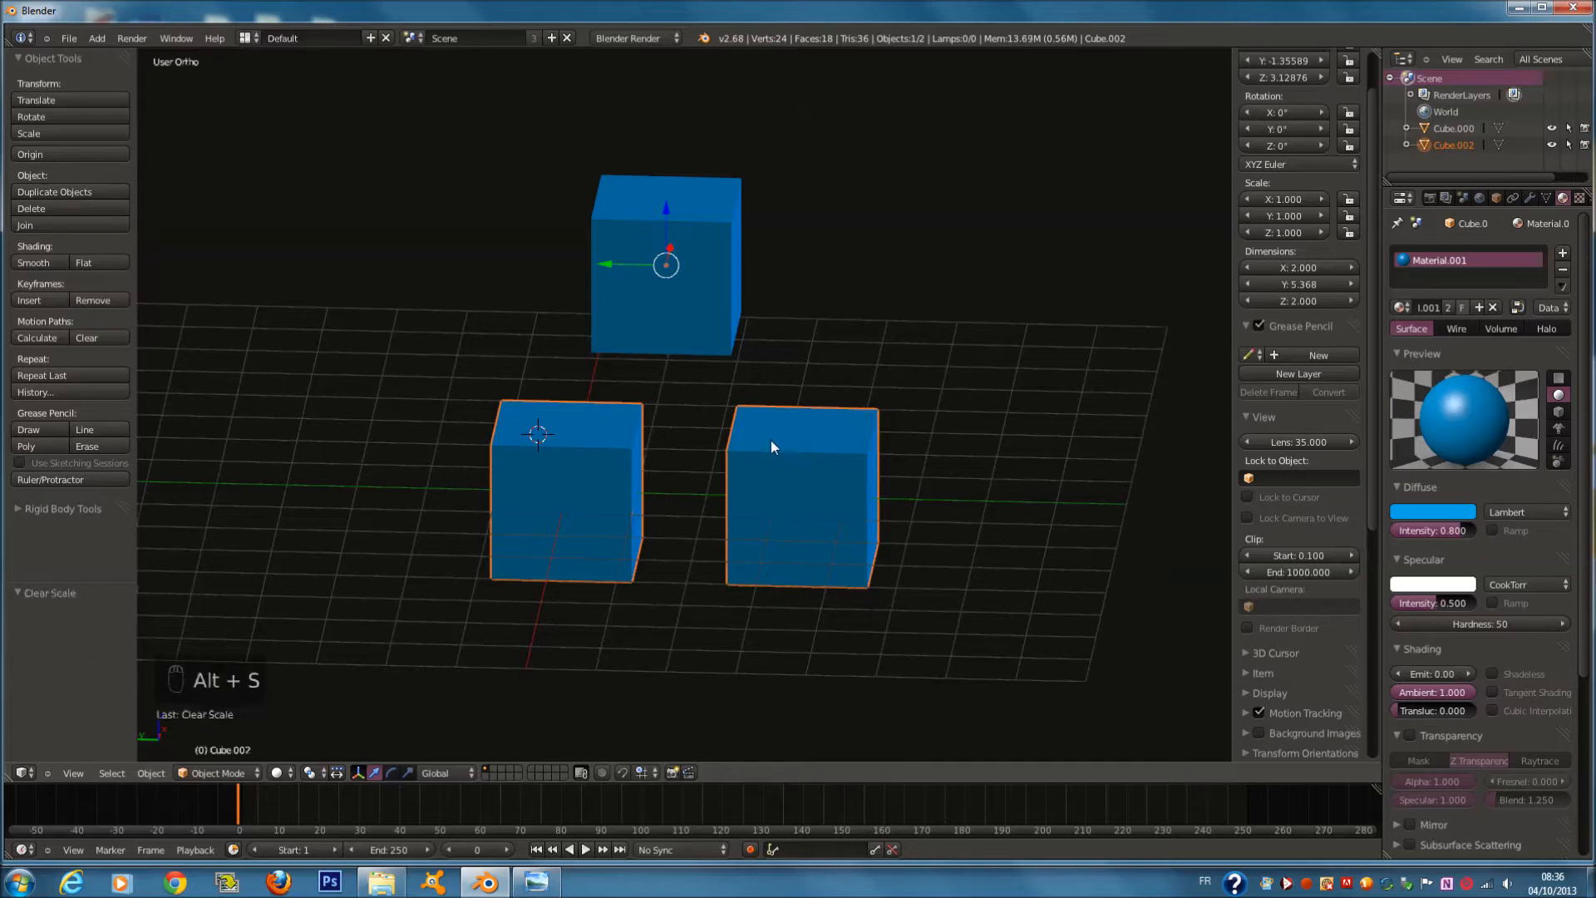
Open the save file browser and cancel it, and consult the keyboard shortcut chart in Windows Photo Viewer before returning to Blender
key(ctrl+s)
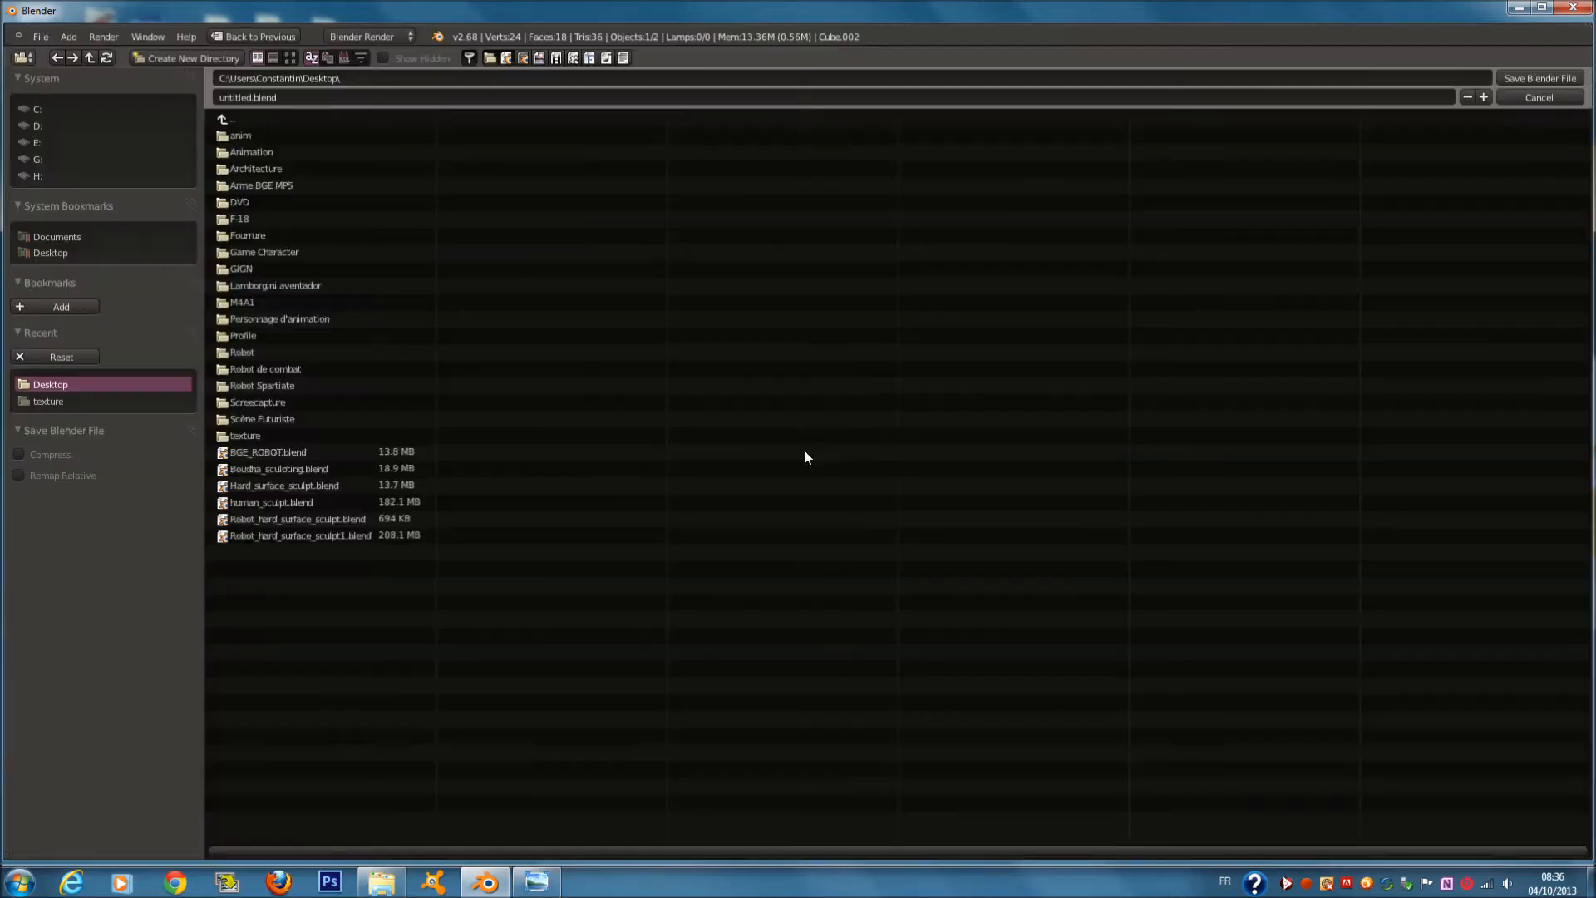
click(1561, 97)
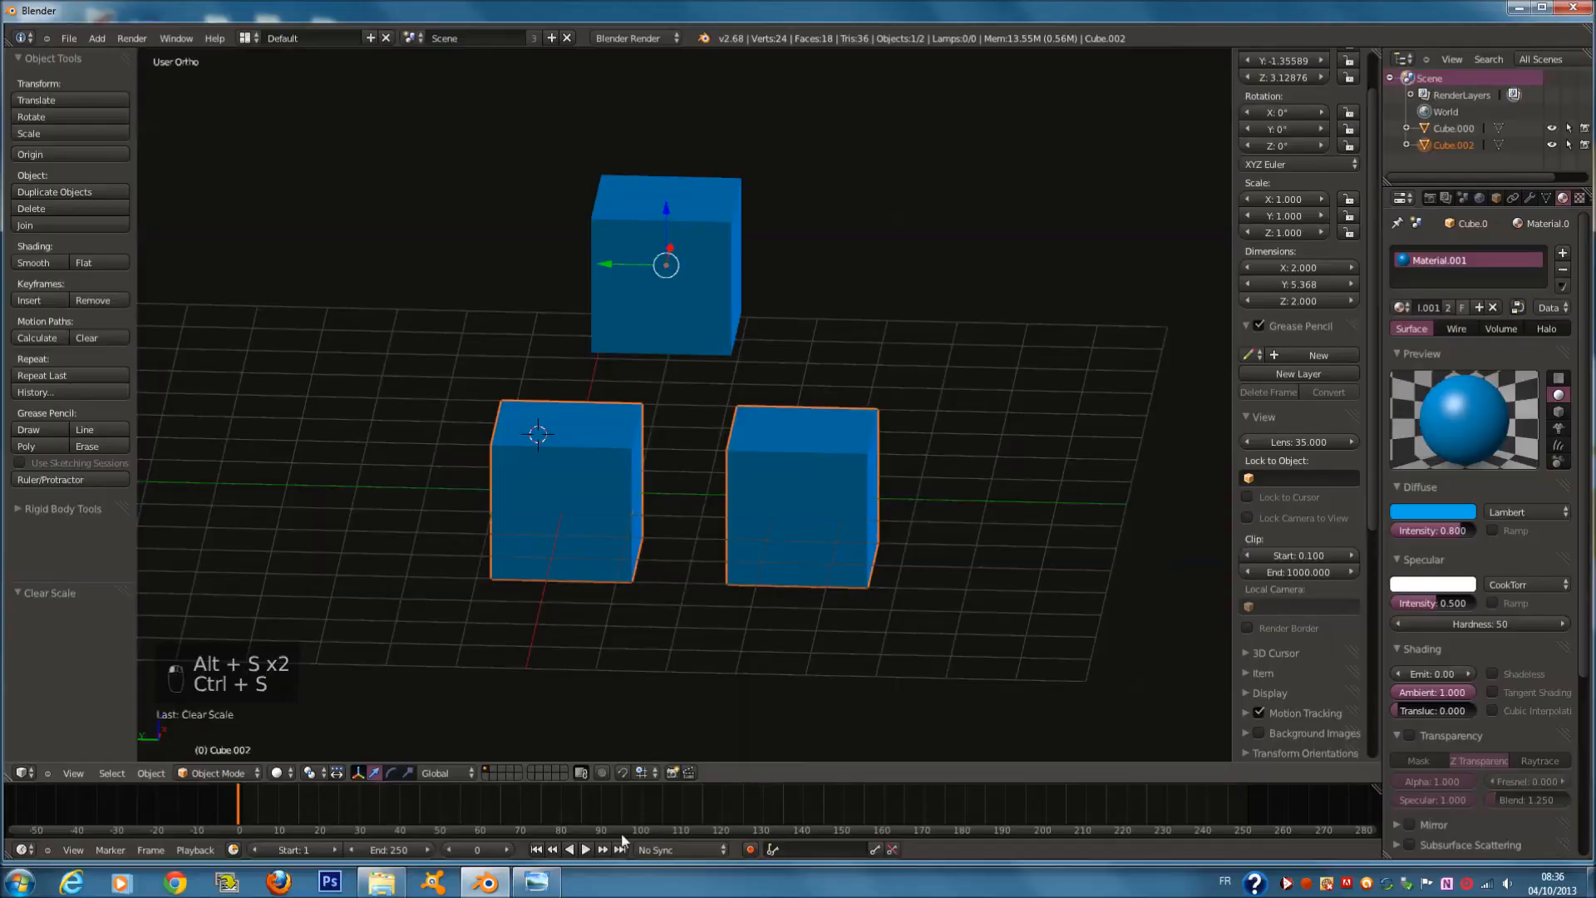
click(536, 881)
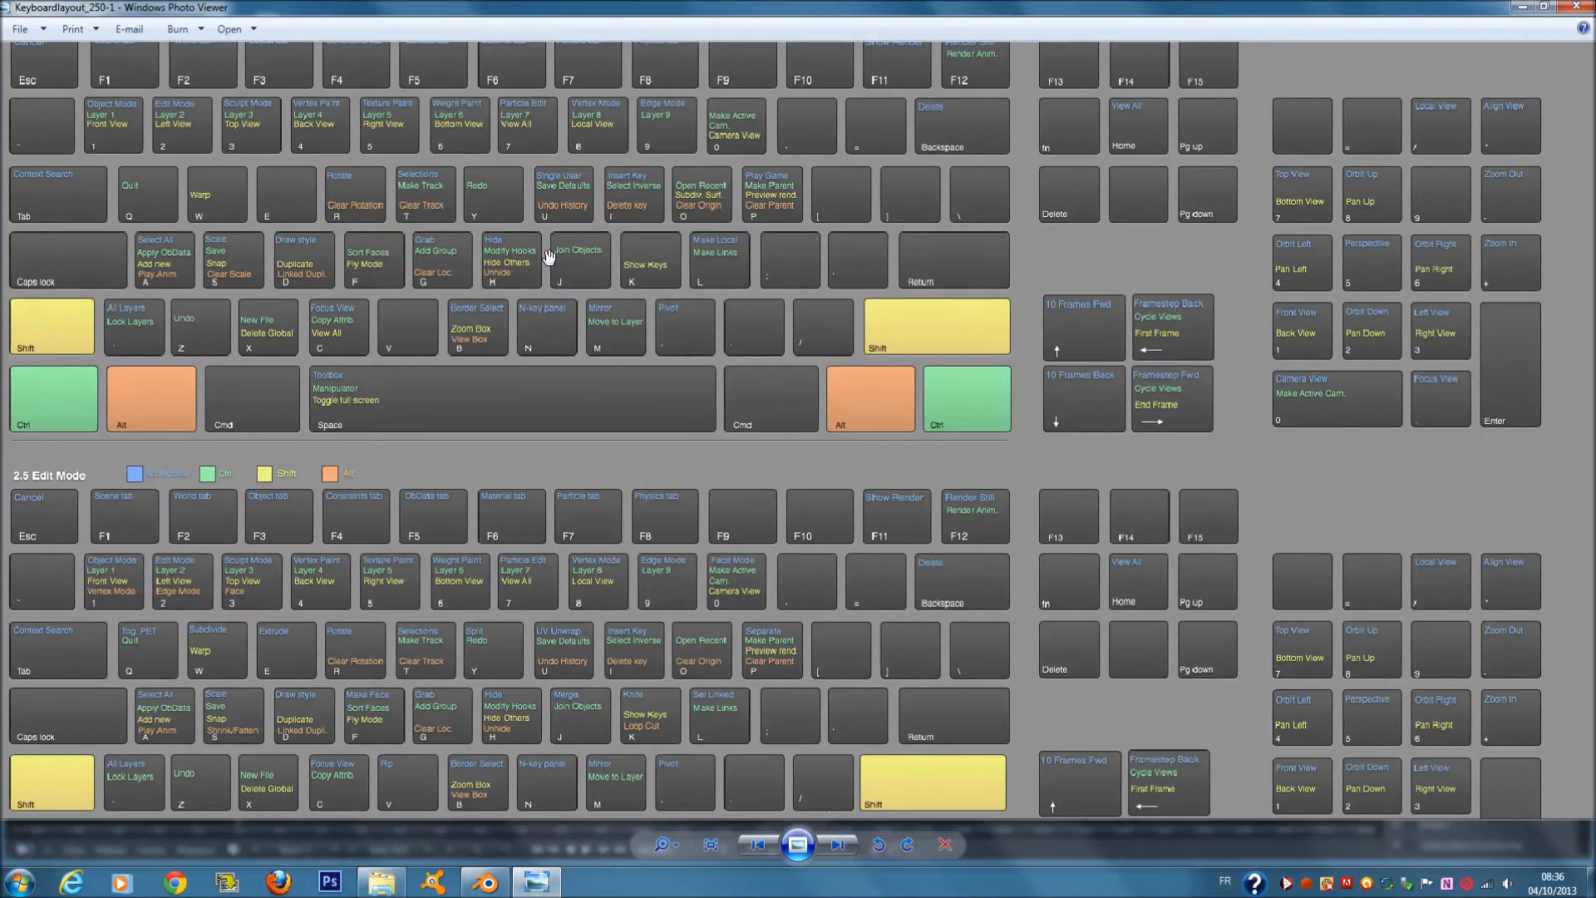
scroll(559, 260, down, 2)
click(532, 883)
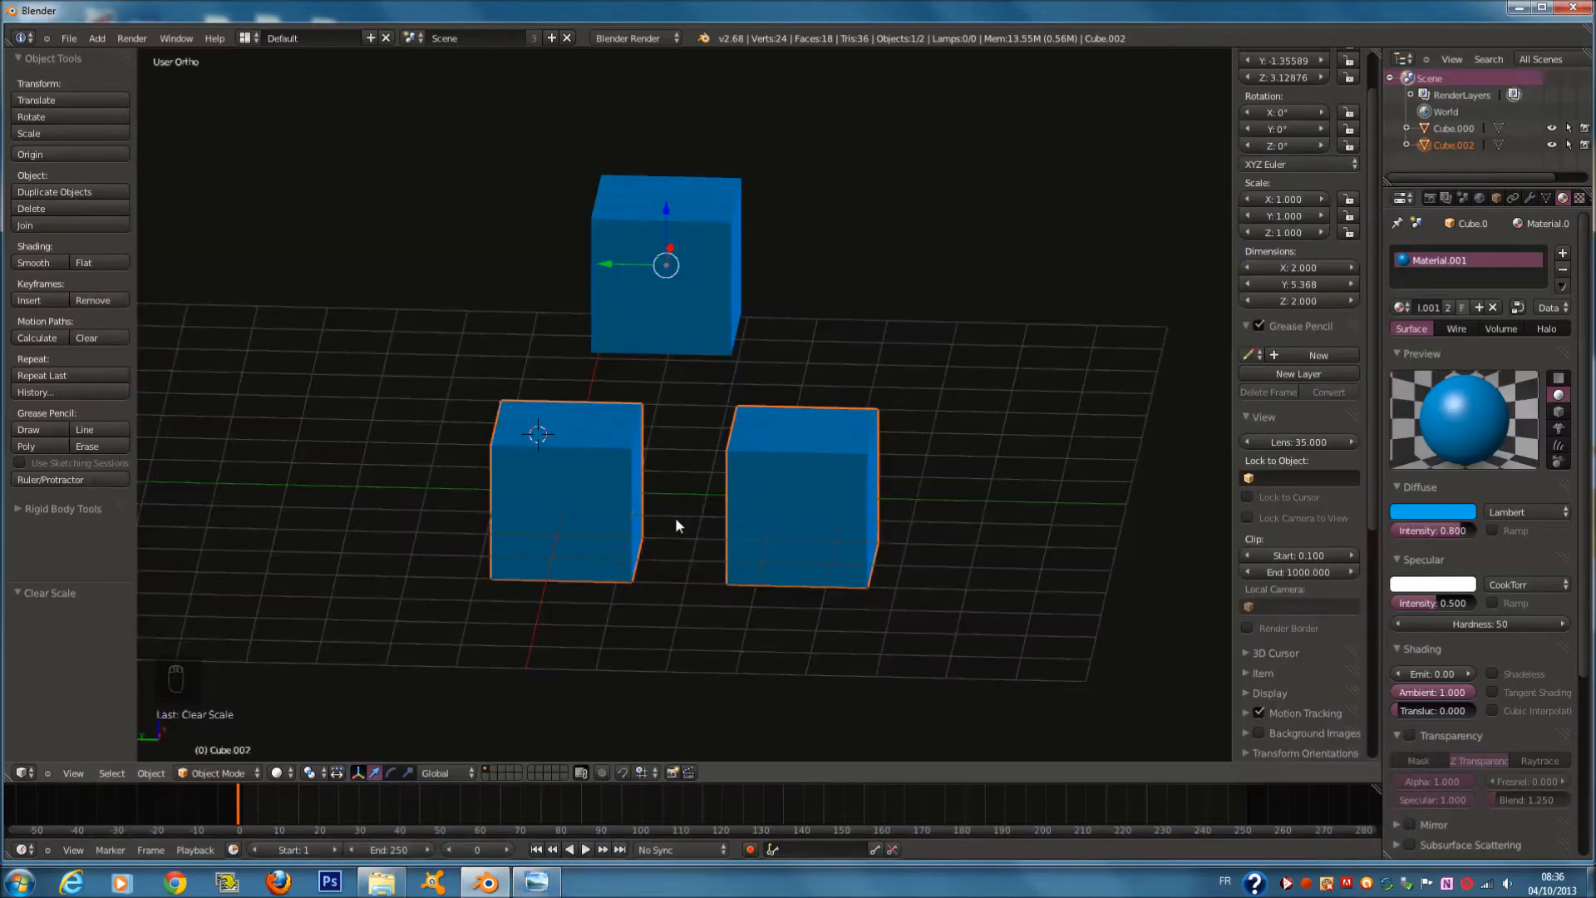
Try moving the lower pair of cubes and cancel the move
scroll(686, 475, up, 1)
scroll(740, 472, down, 1)
key(g)
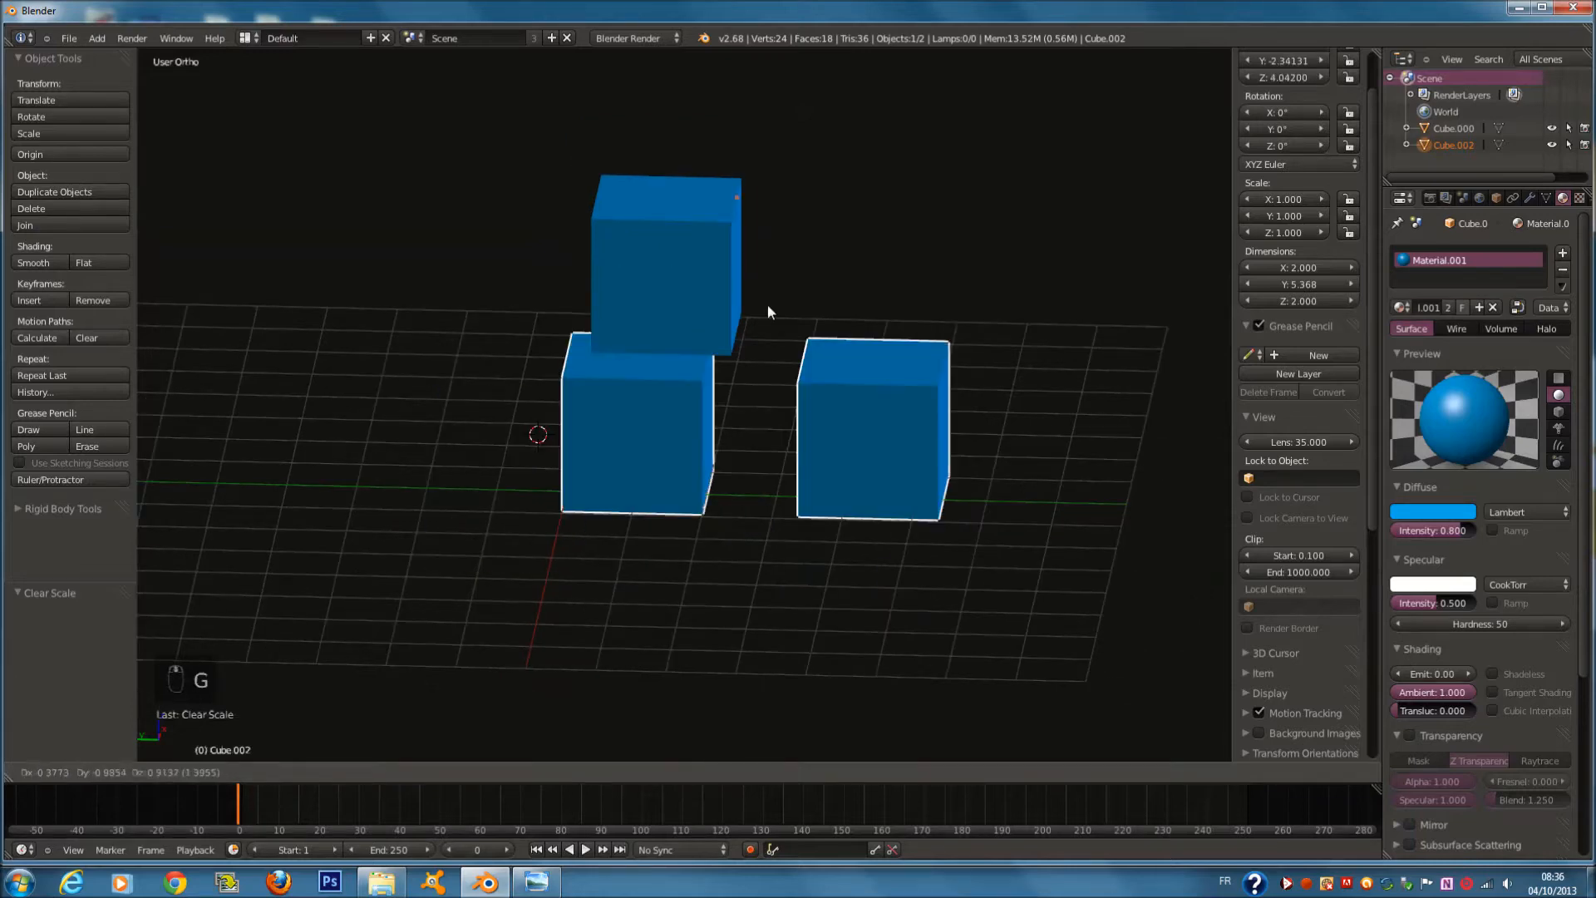
right_click(808, 495)
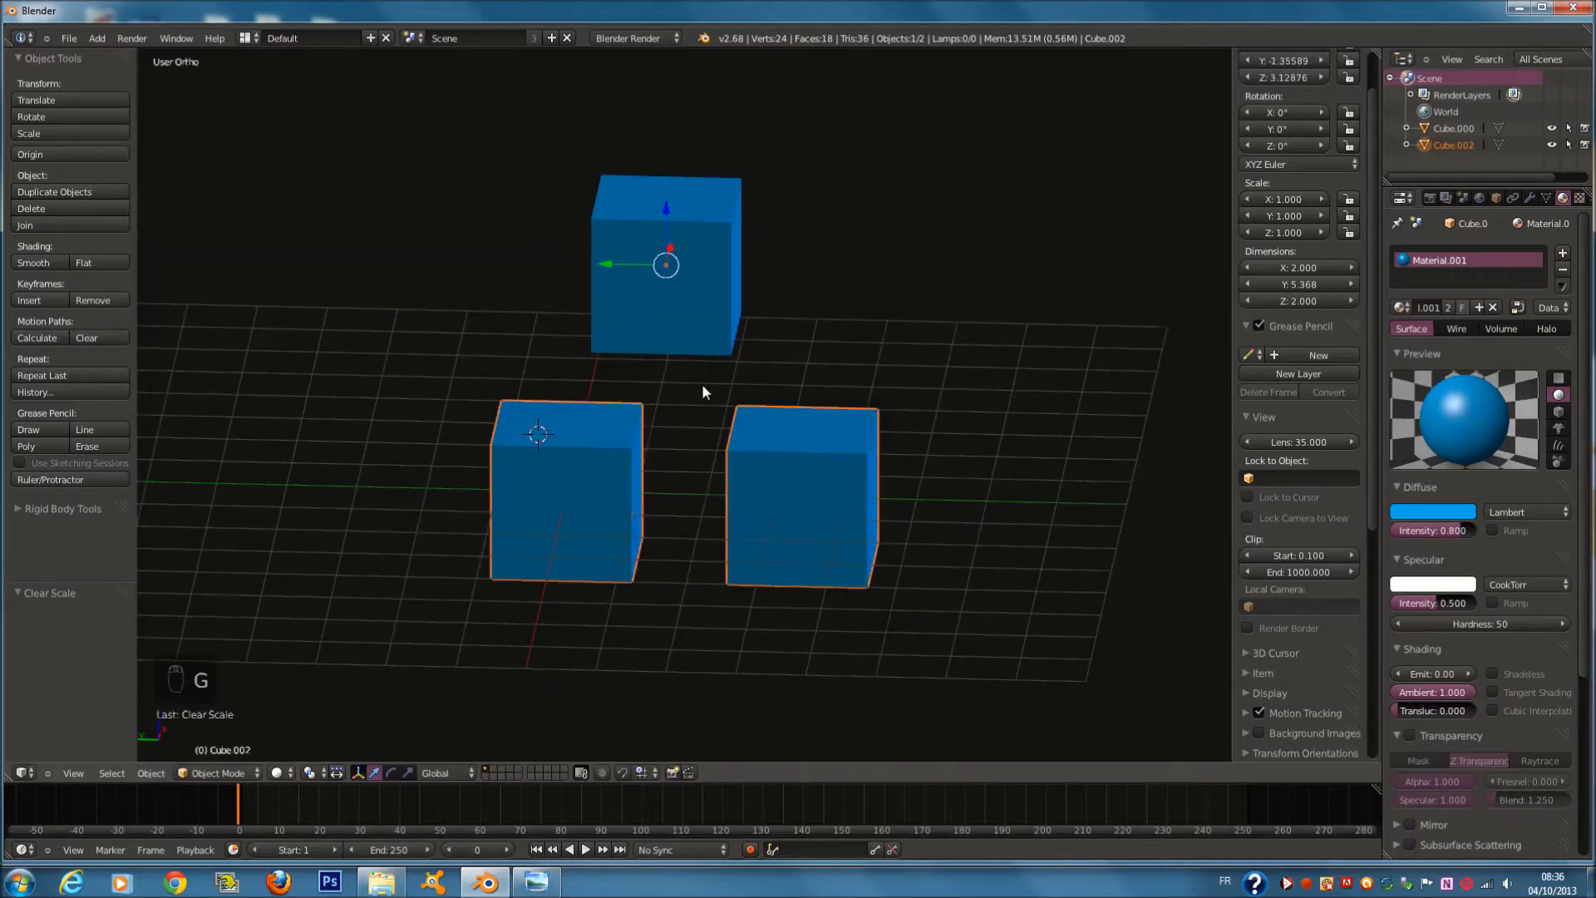
Put the lower pair of cubes in a new group named GZGZRGH
middle_drag(781, 437, 735, 422)
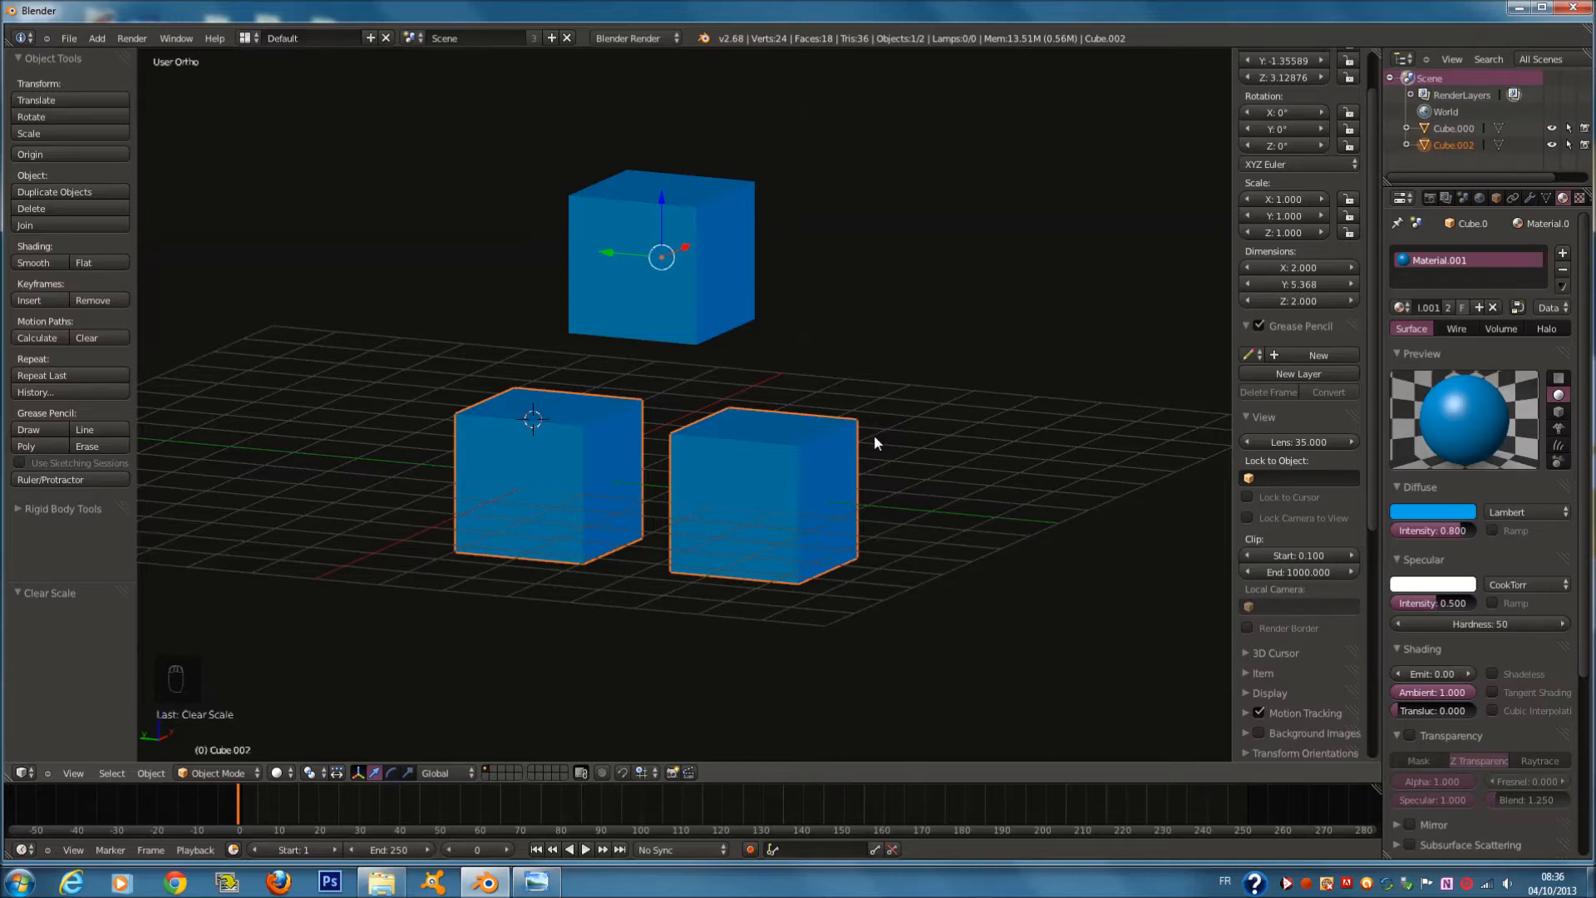
middle_drag(838, 424, 881, 447)
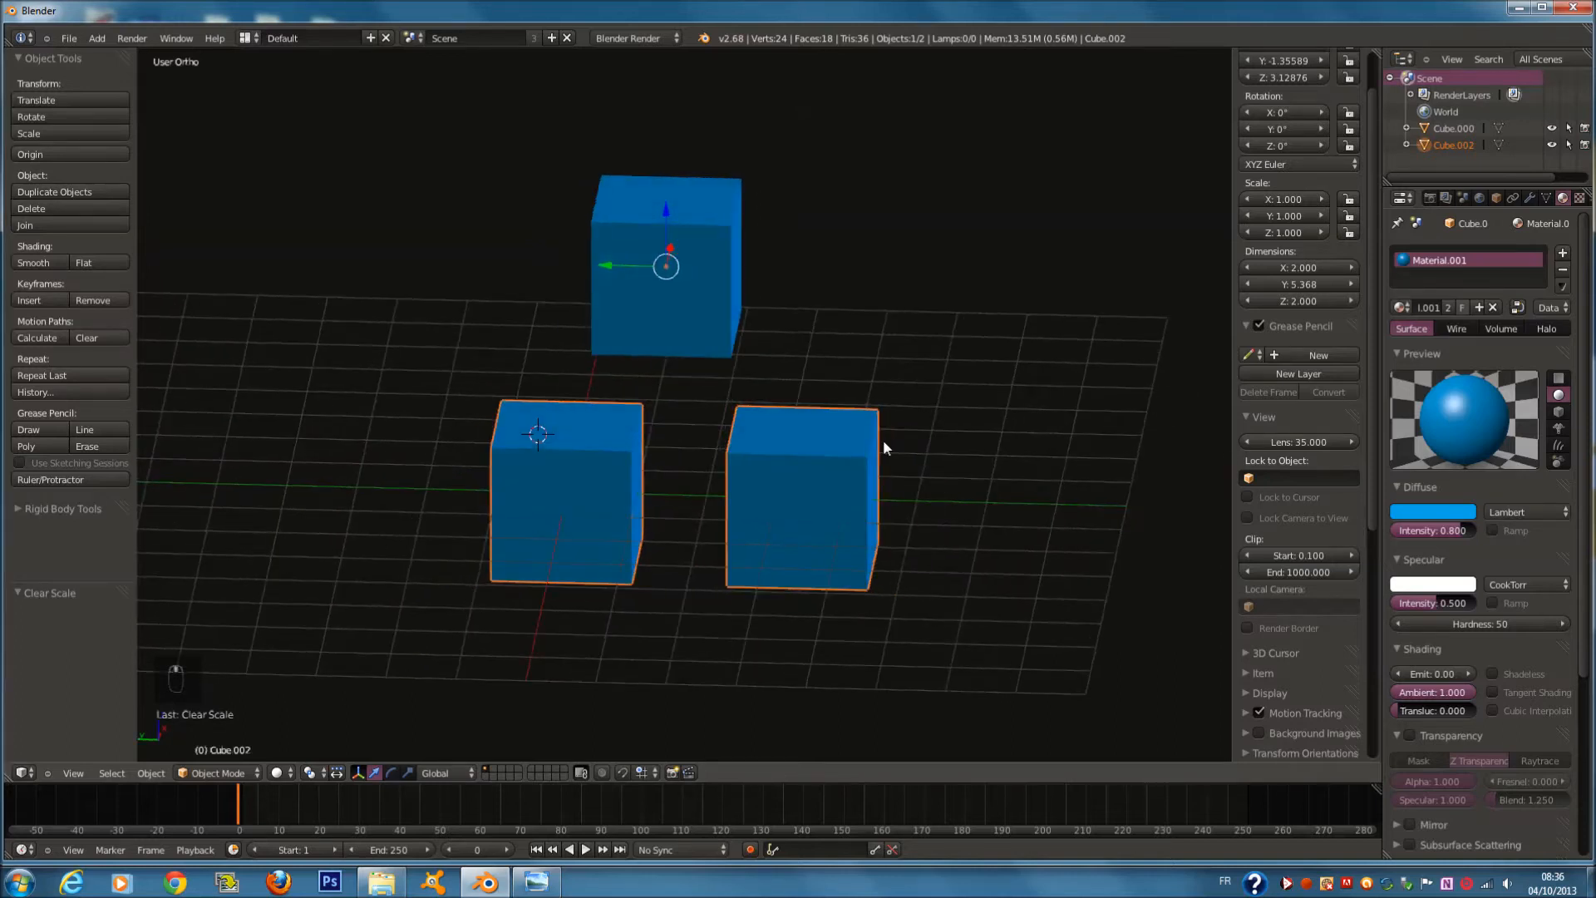
key(ctrl+g)
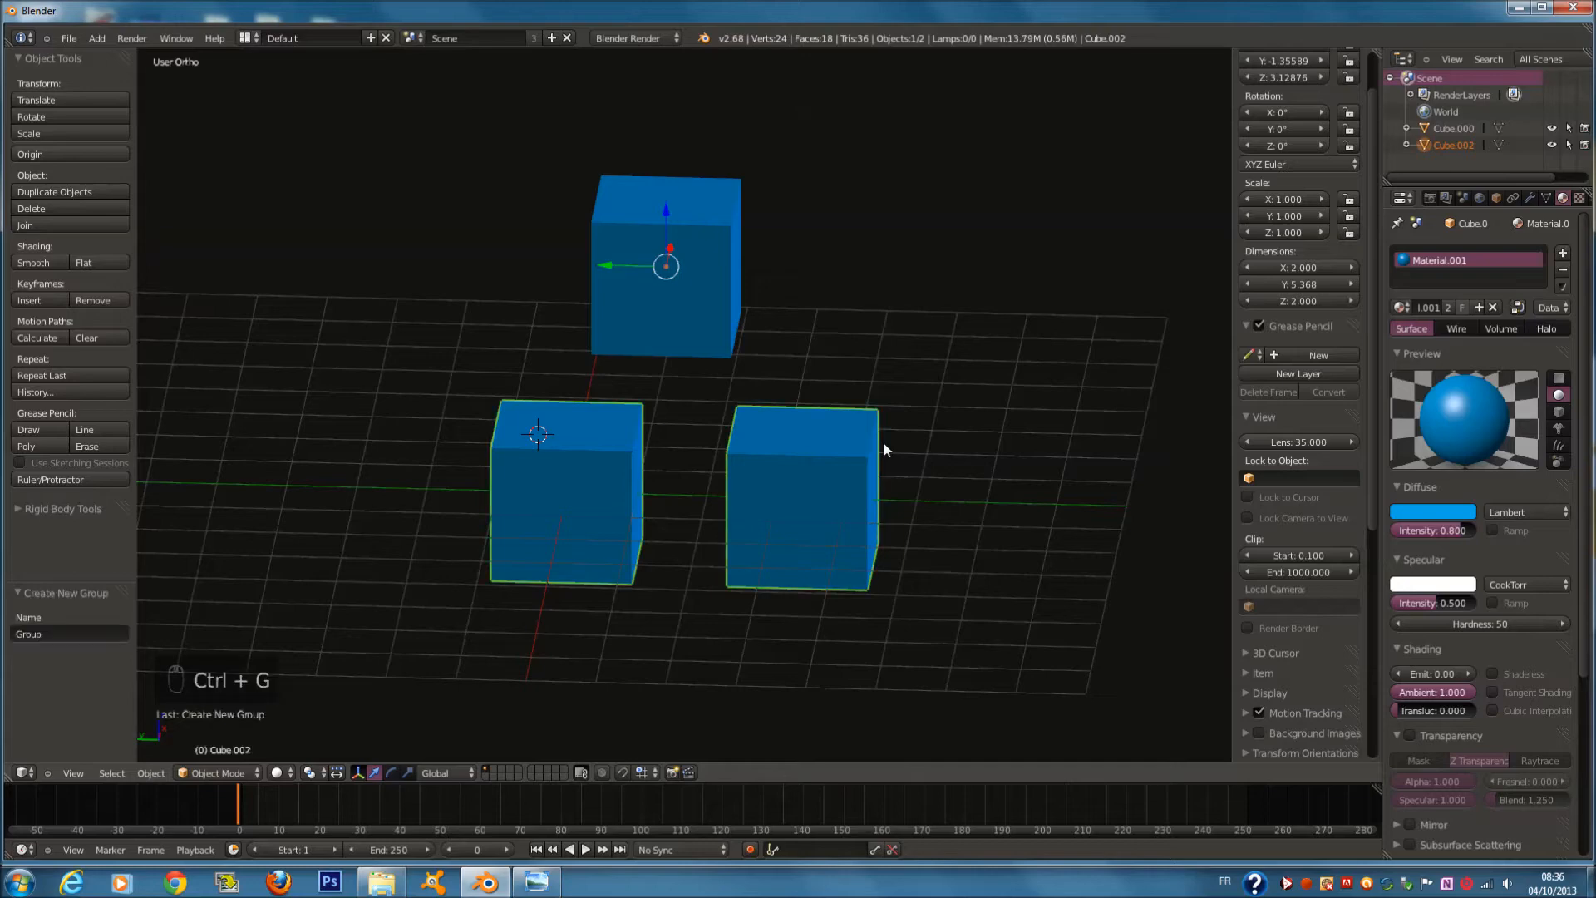
click(56, 632)
text(GZGZRGH)
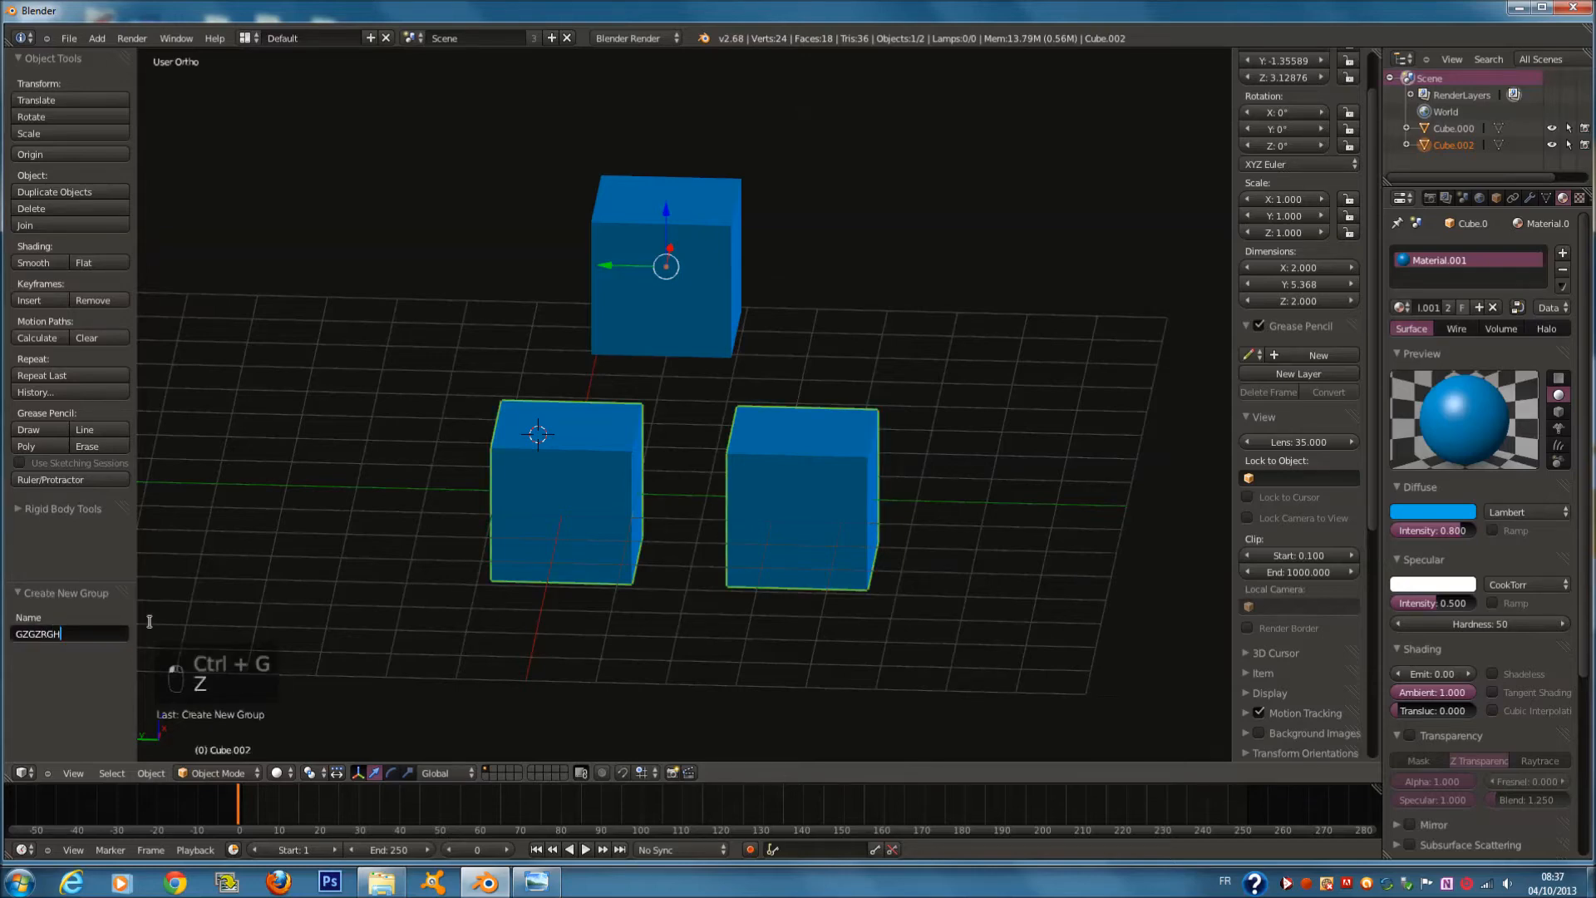
key(Return)
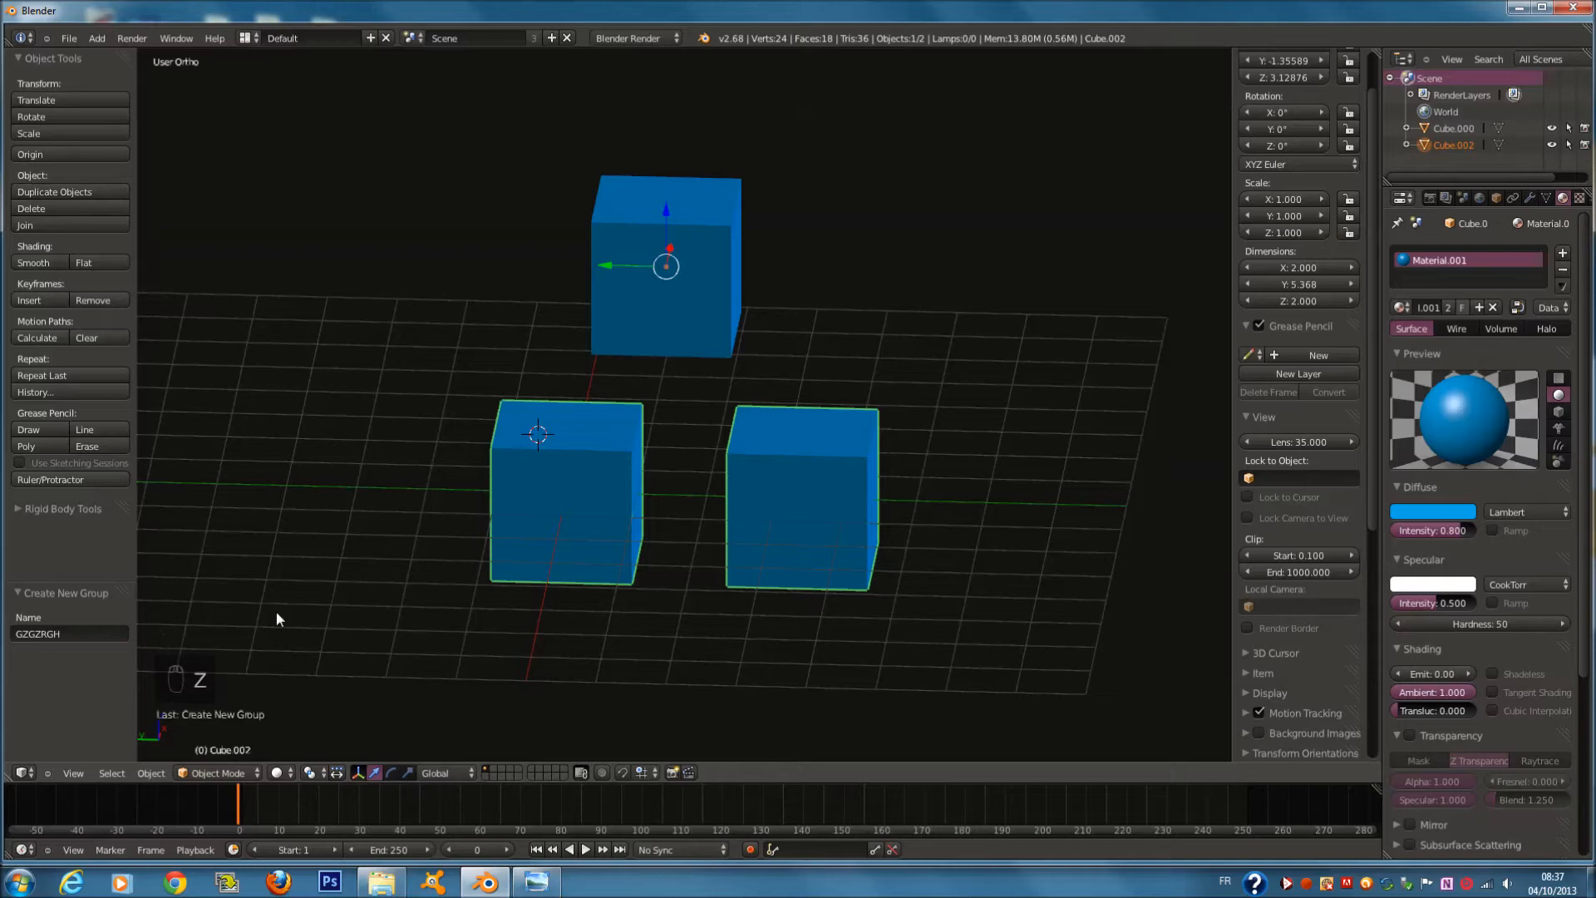
key(g)
right_click(687, 529)
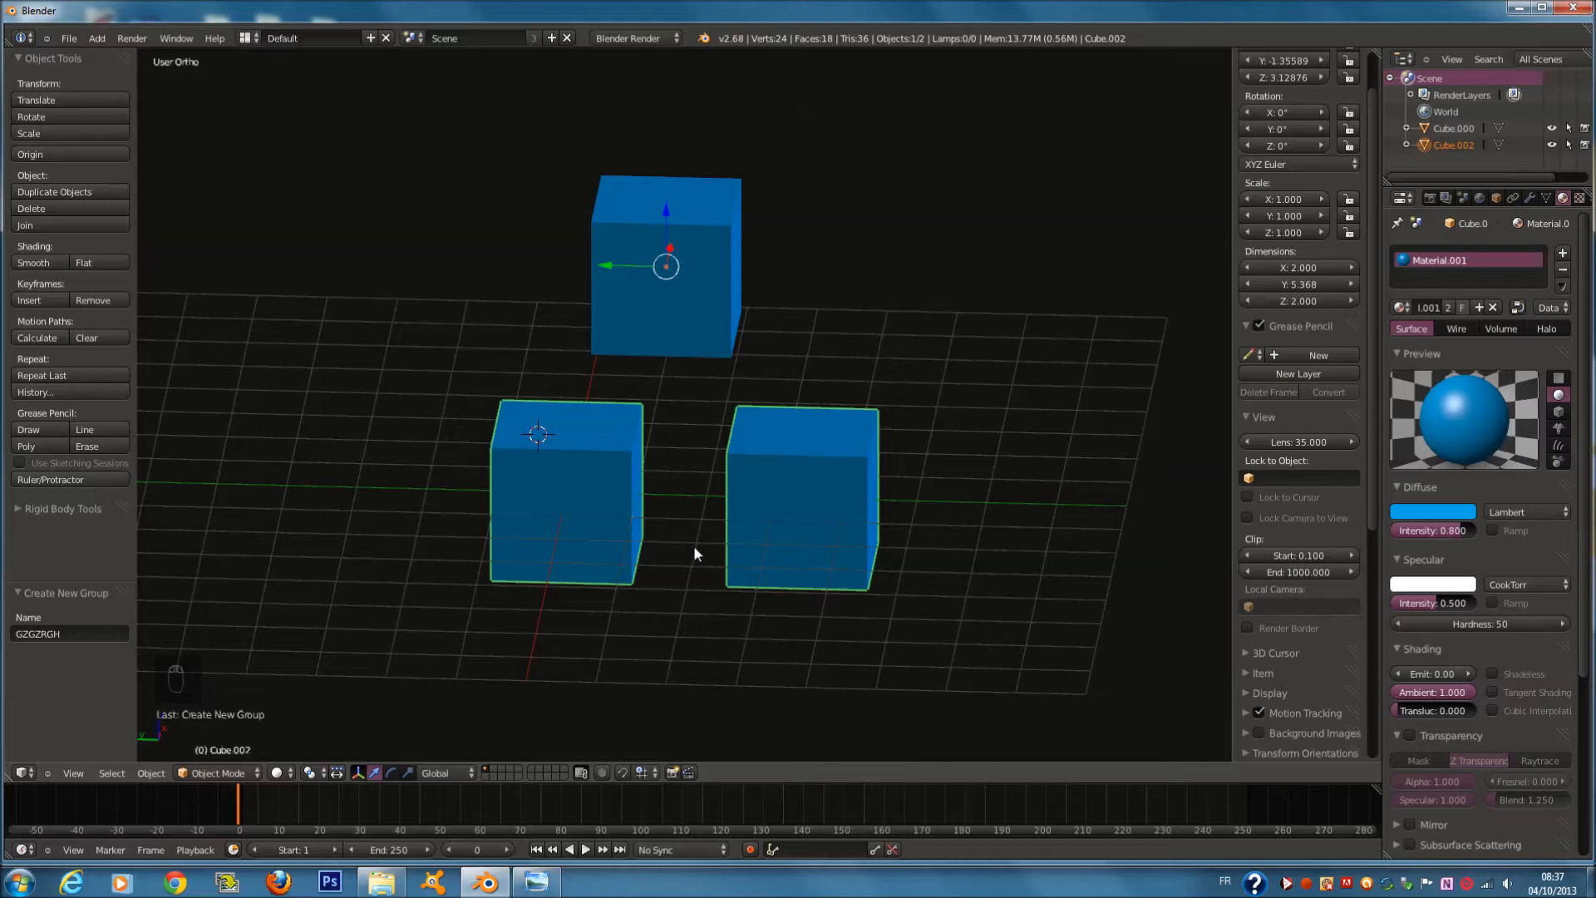
Add the selected lower pair of cubes to the active group GZGZRGH
key(ctrl+shift+g)
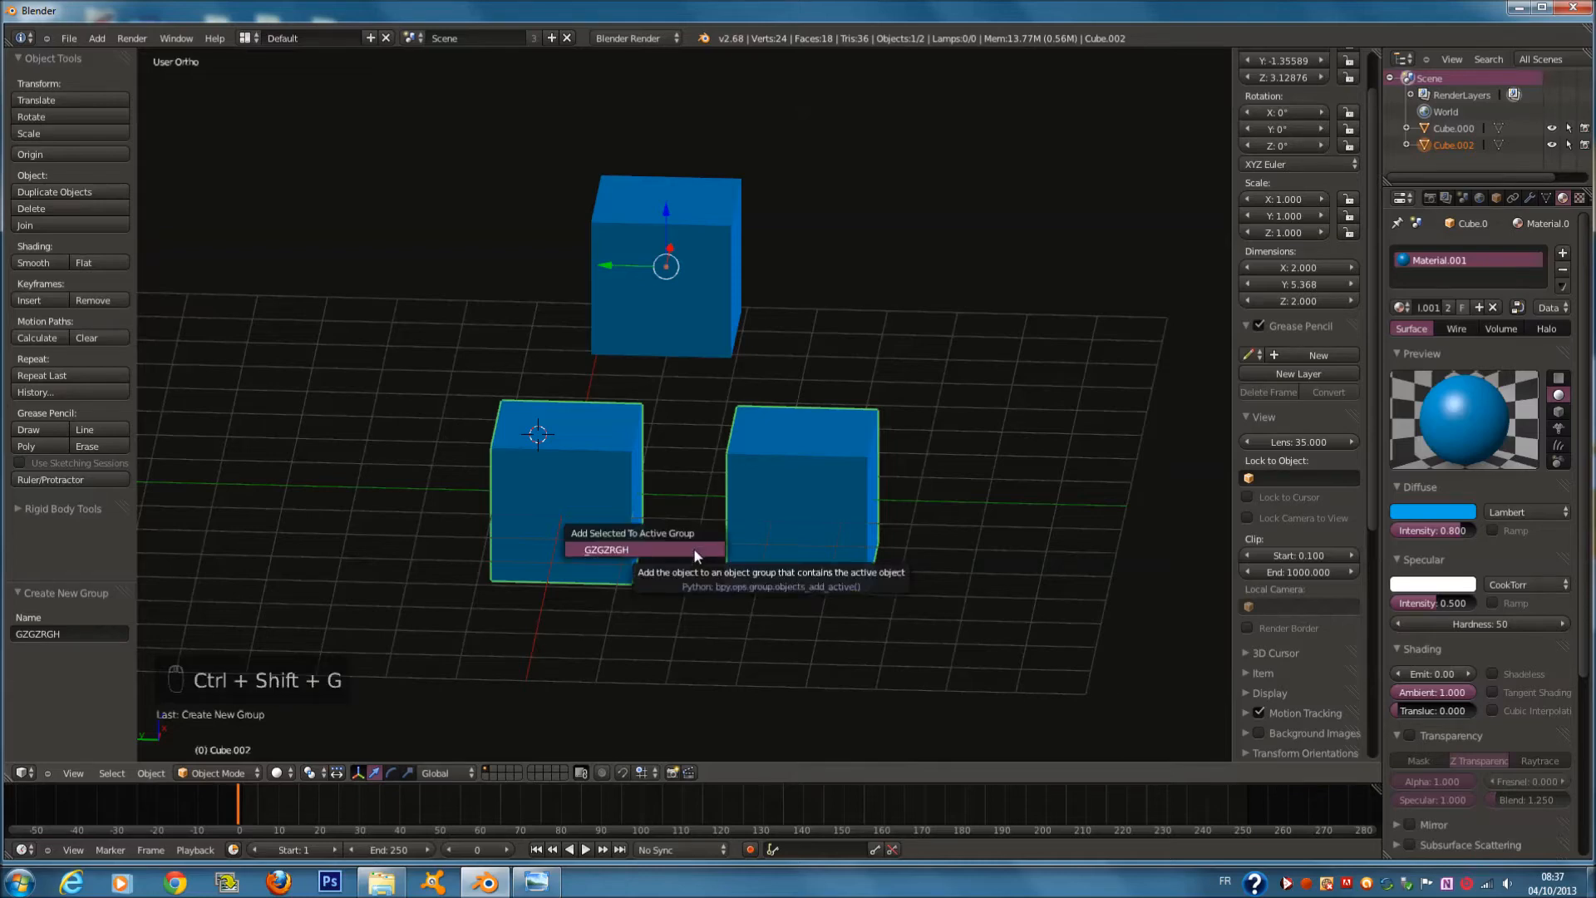
click(695, 552)
key(ctrl+z)
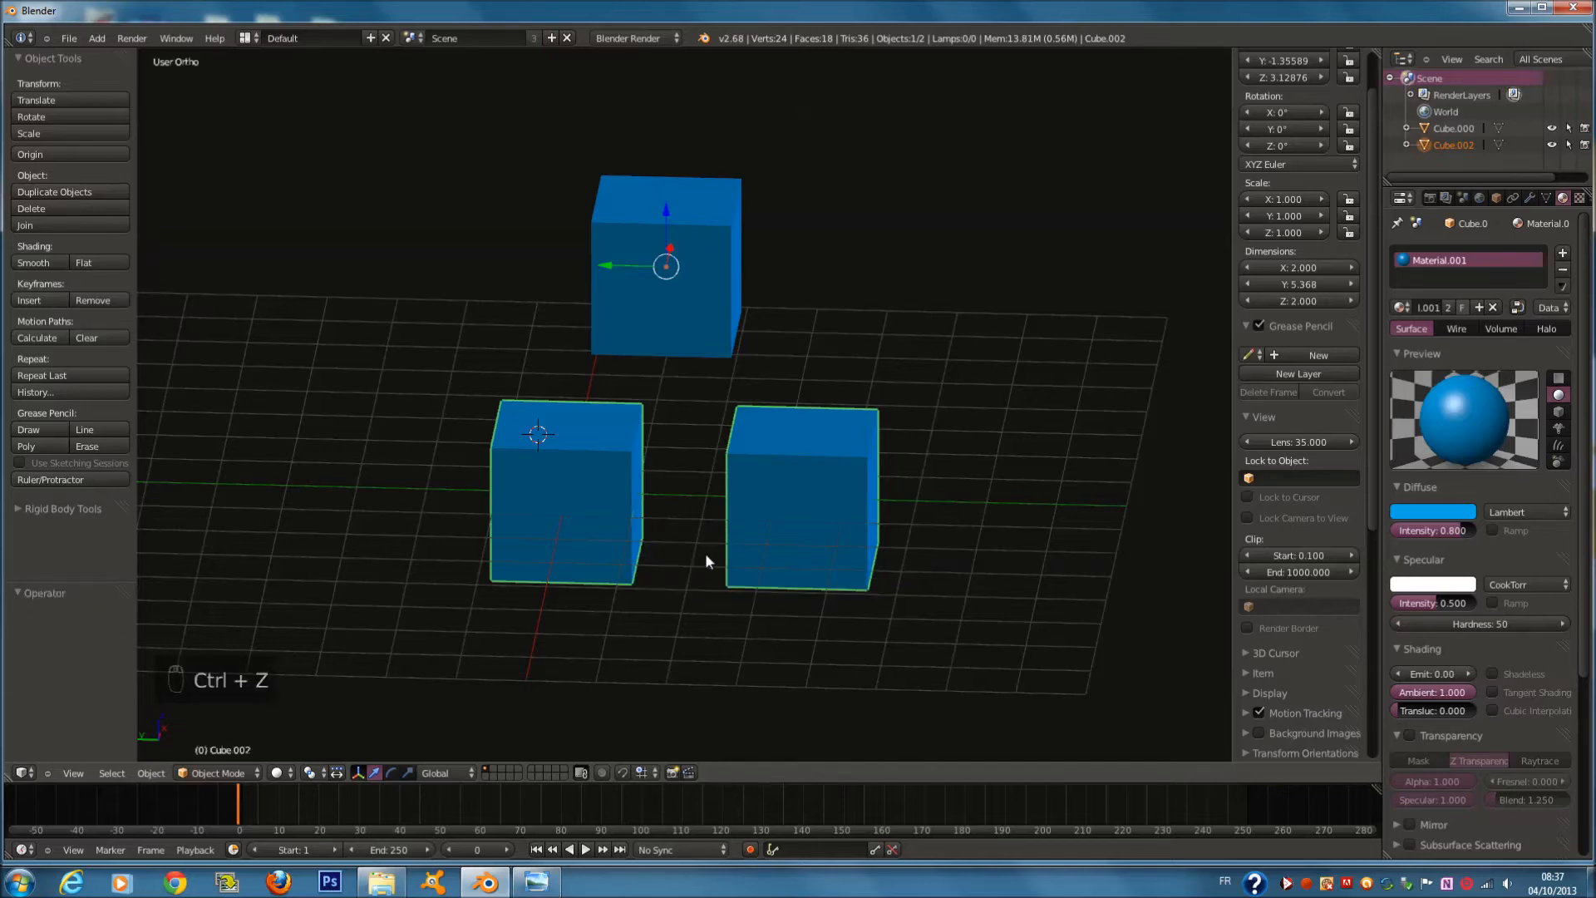
key(ctrl+shift+g)
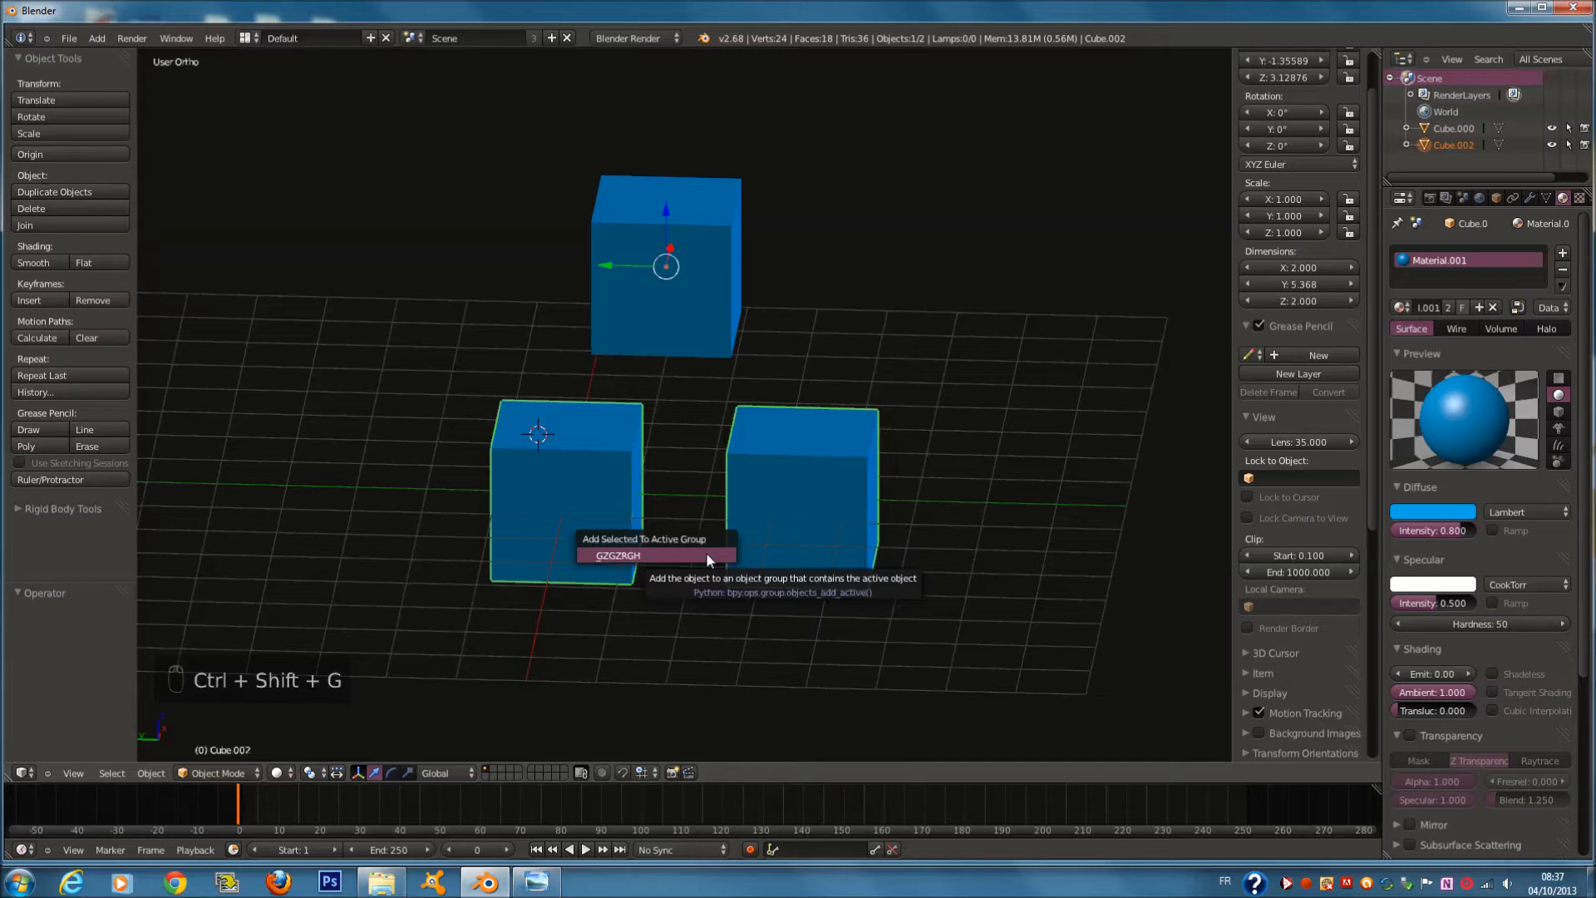
click(706, 552)
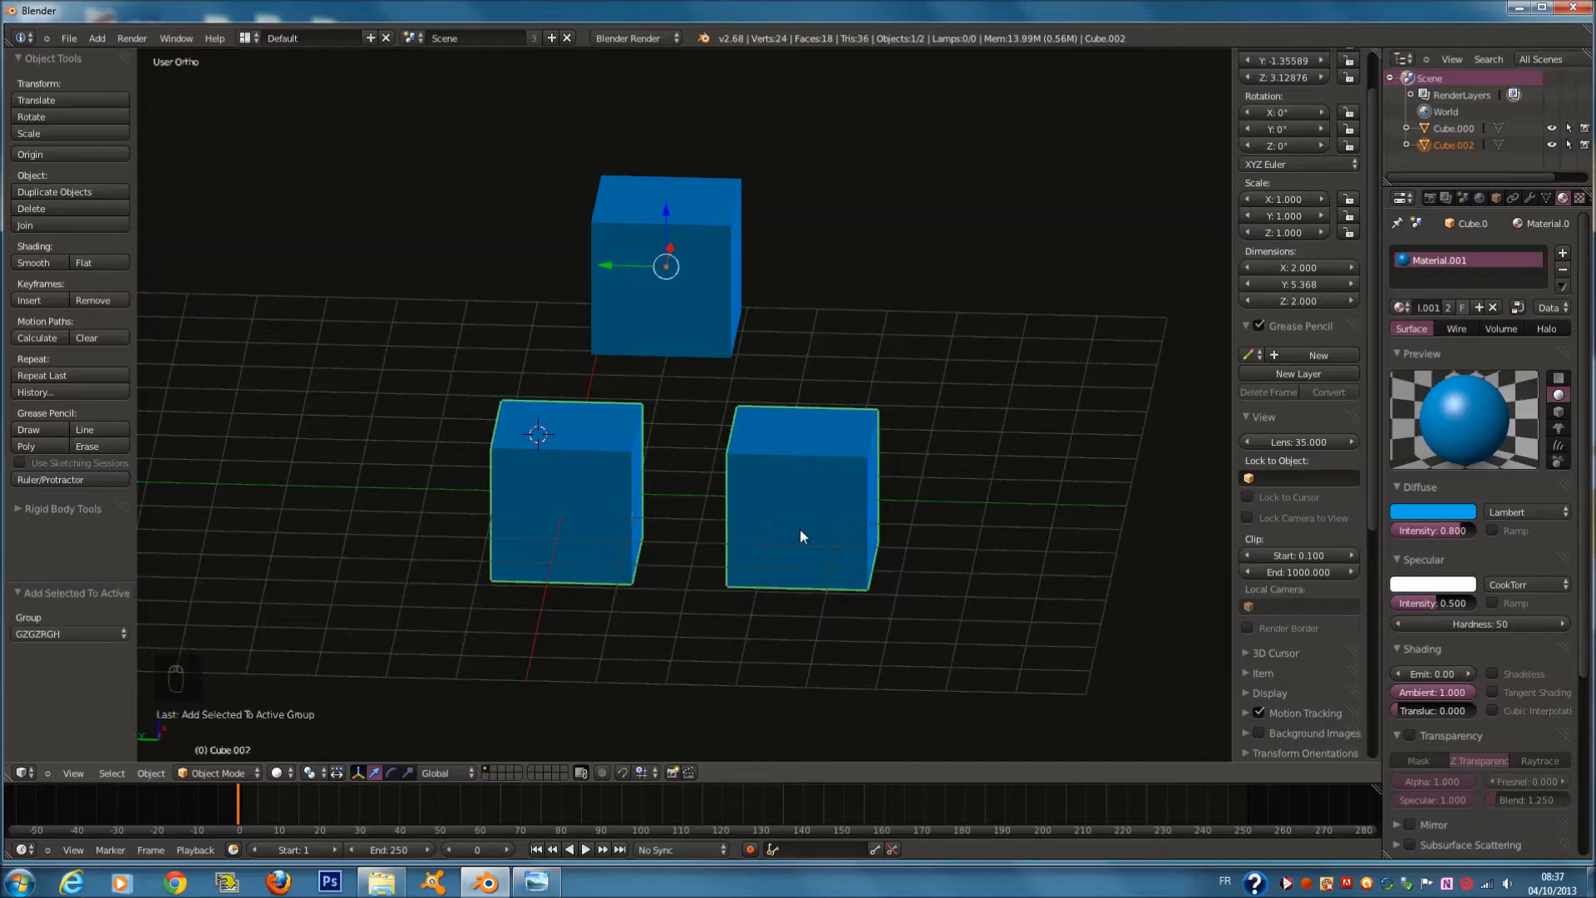
Clear the location of the lower pair of cubes and undo it
middle_drag(801, 535, 731, 559)
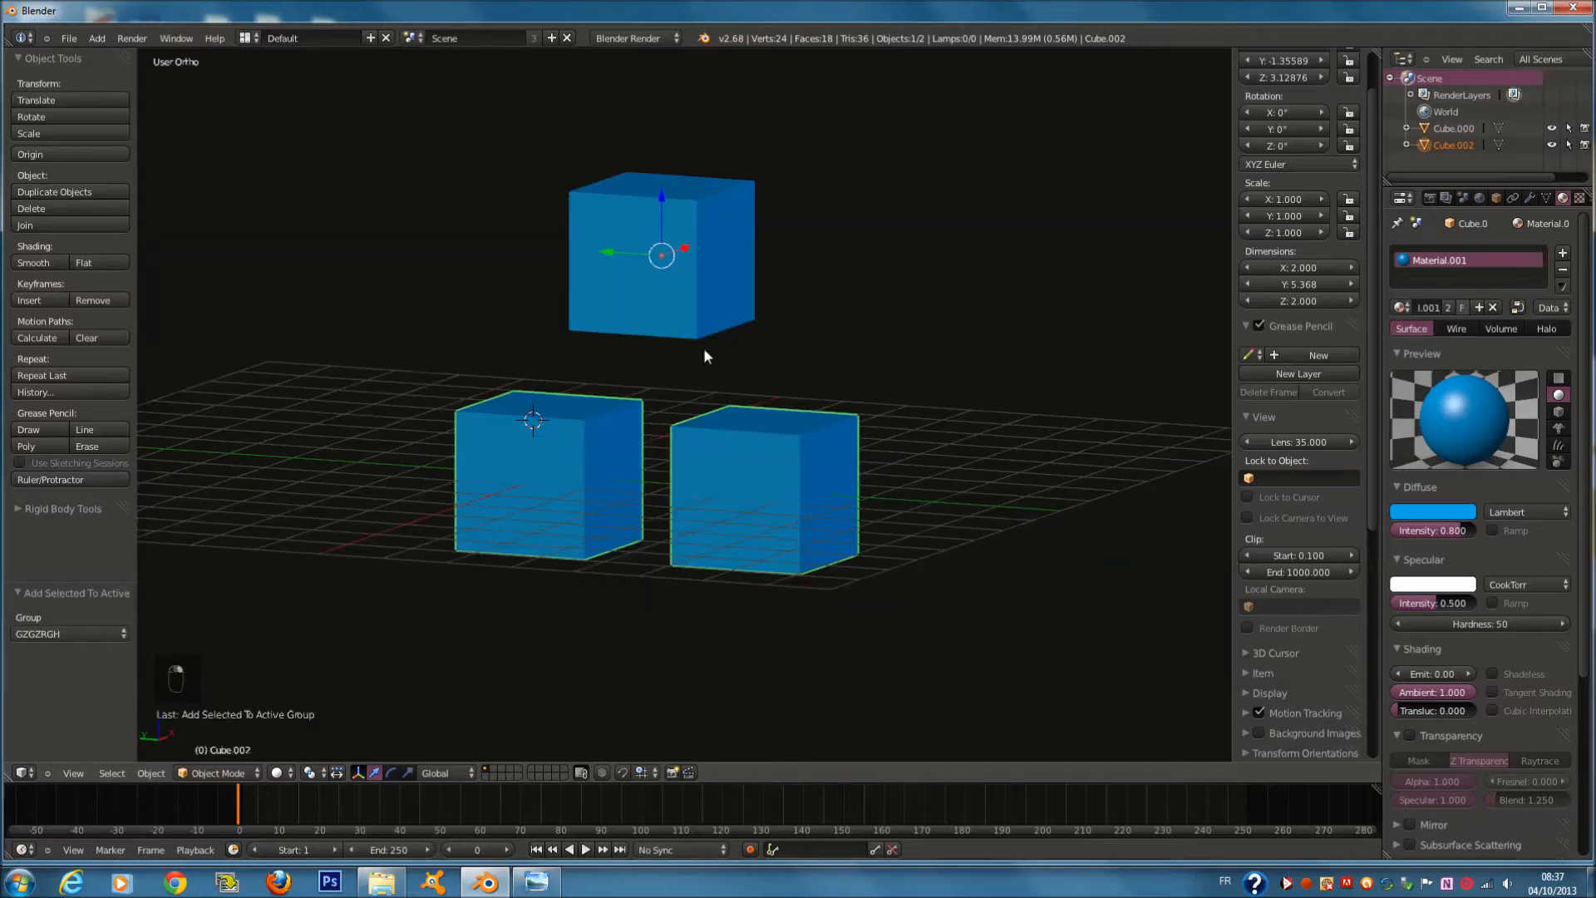
right_click(659, 256)
middle_drag(741, 346, 753, 439)
right_click(776, 427)
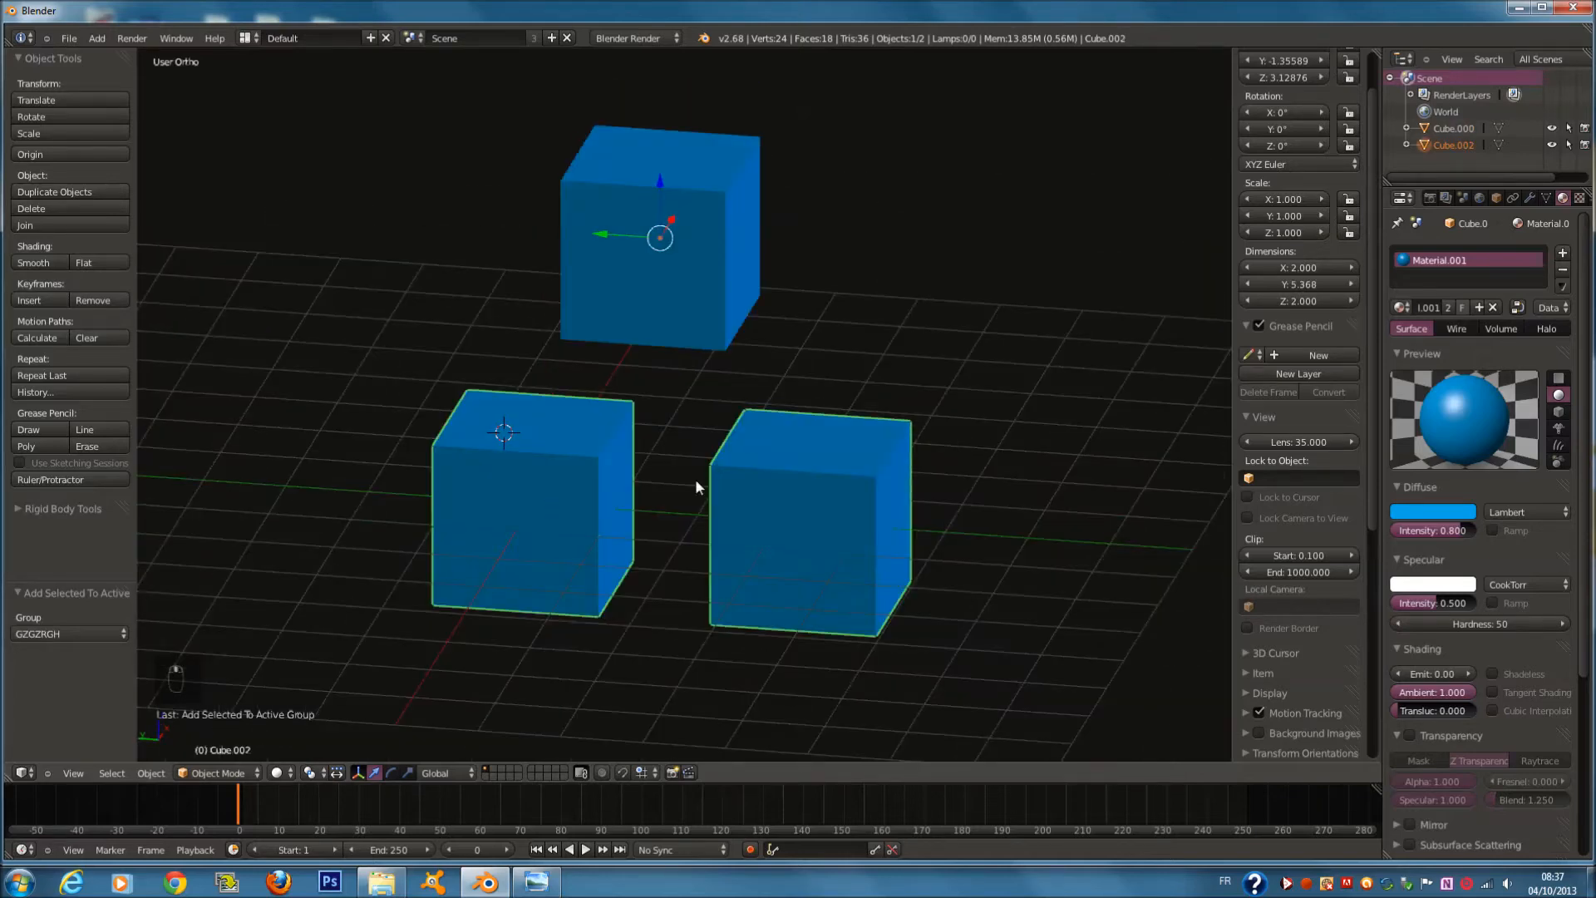
key(alt+g)
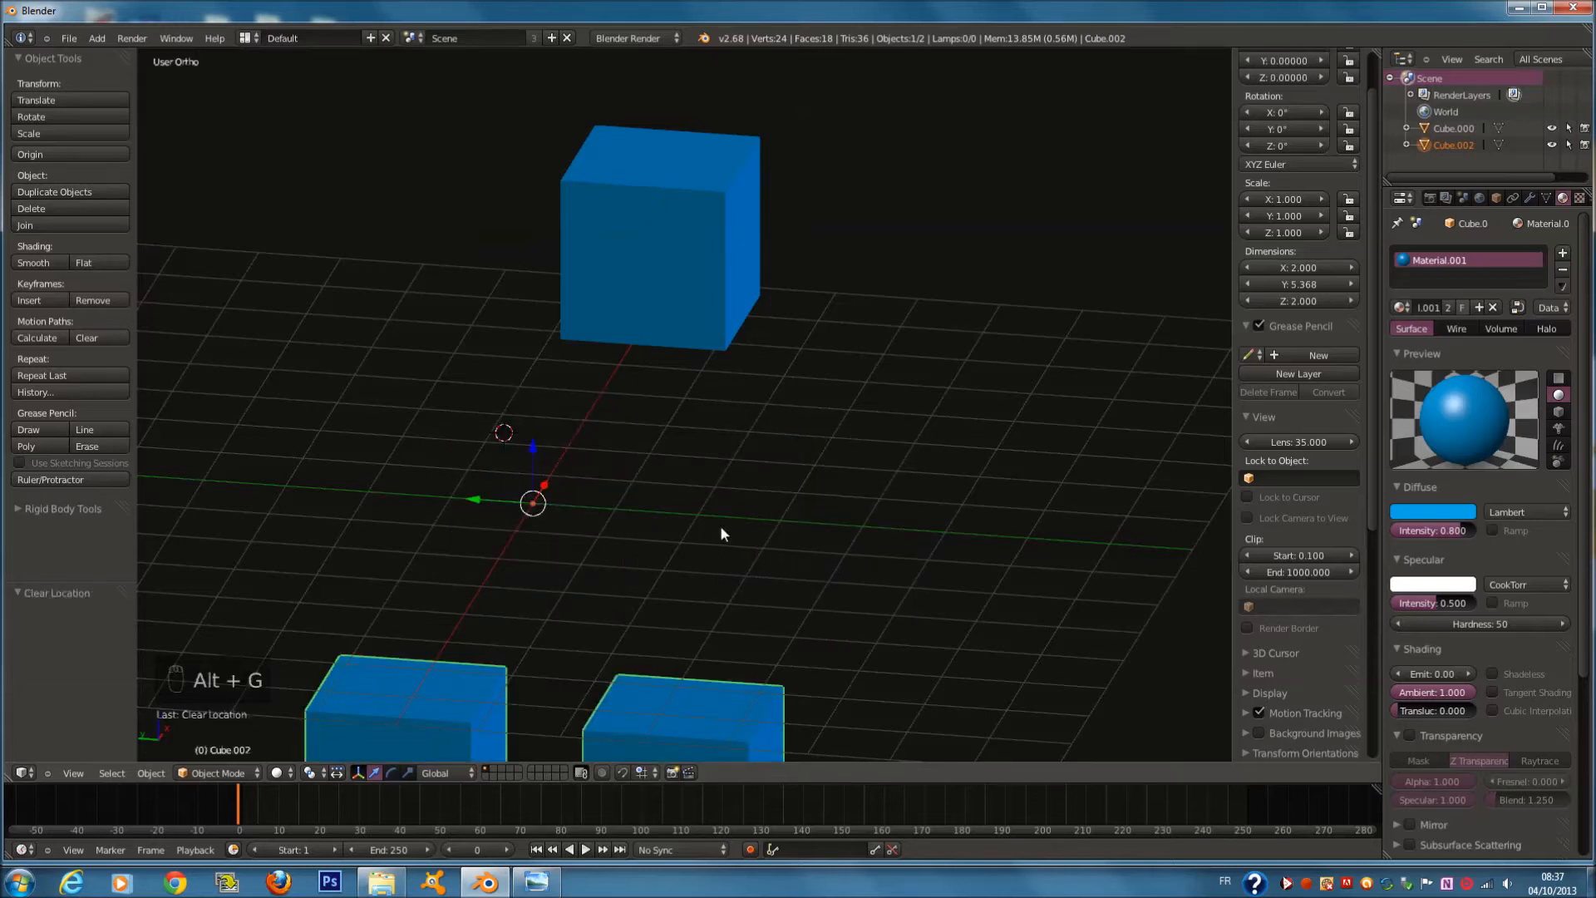
scroll(720, 526, down, 1)
key(ctrl+z)
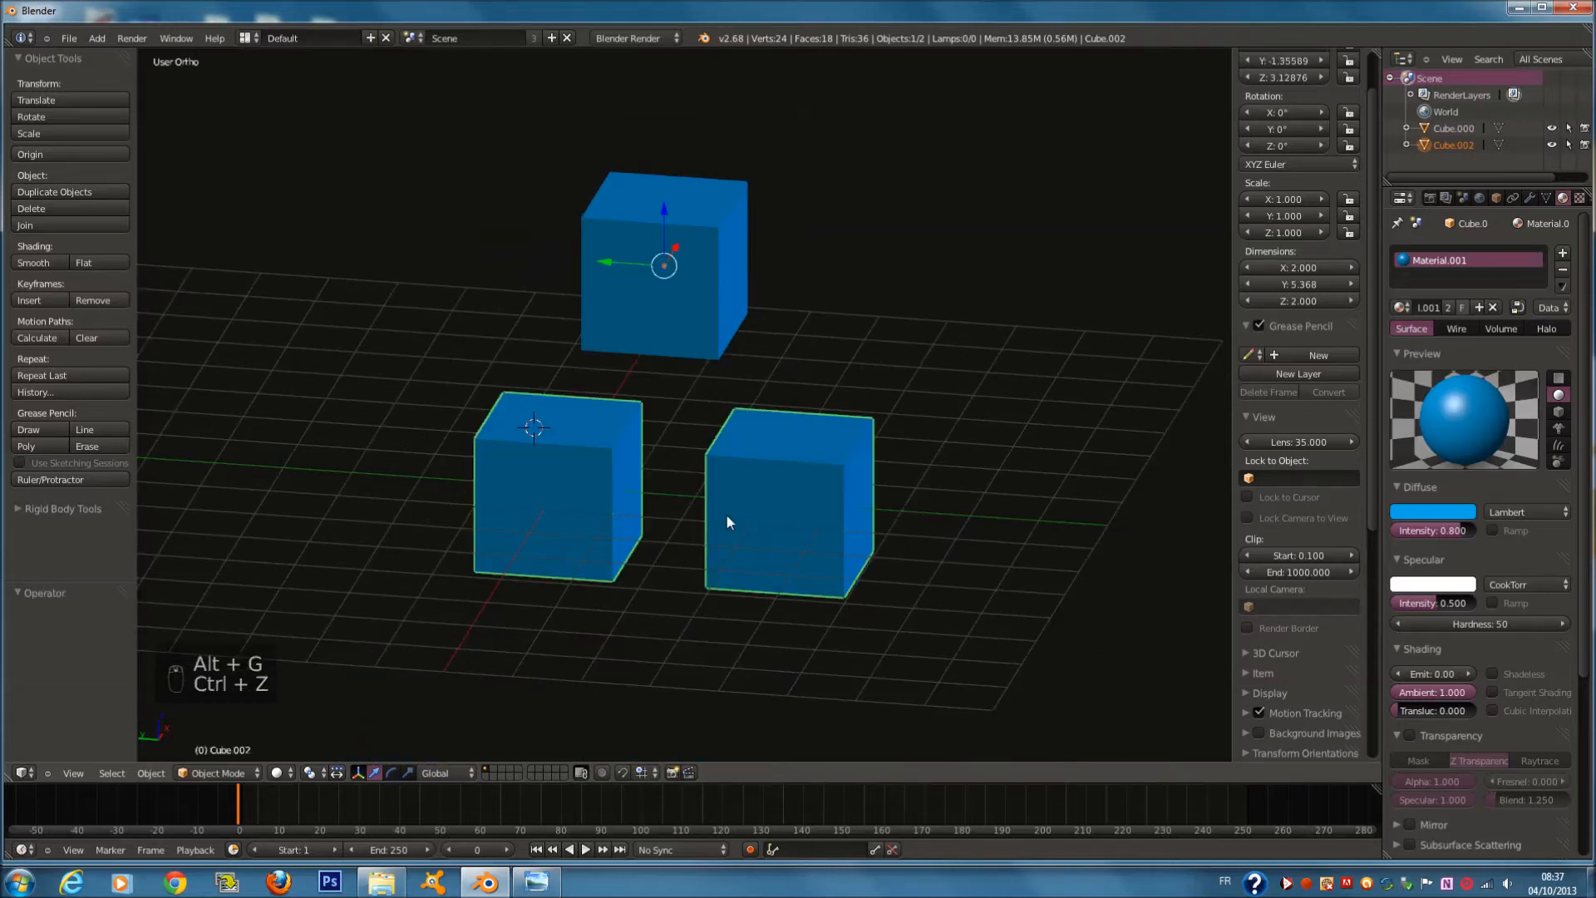
Create another new group from the lower pair of cubes
key(shift+g)
key(ctrl+g)
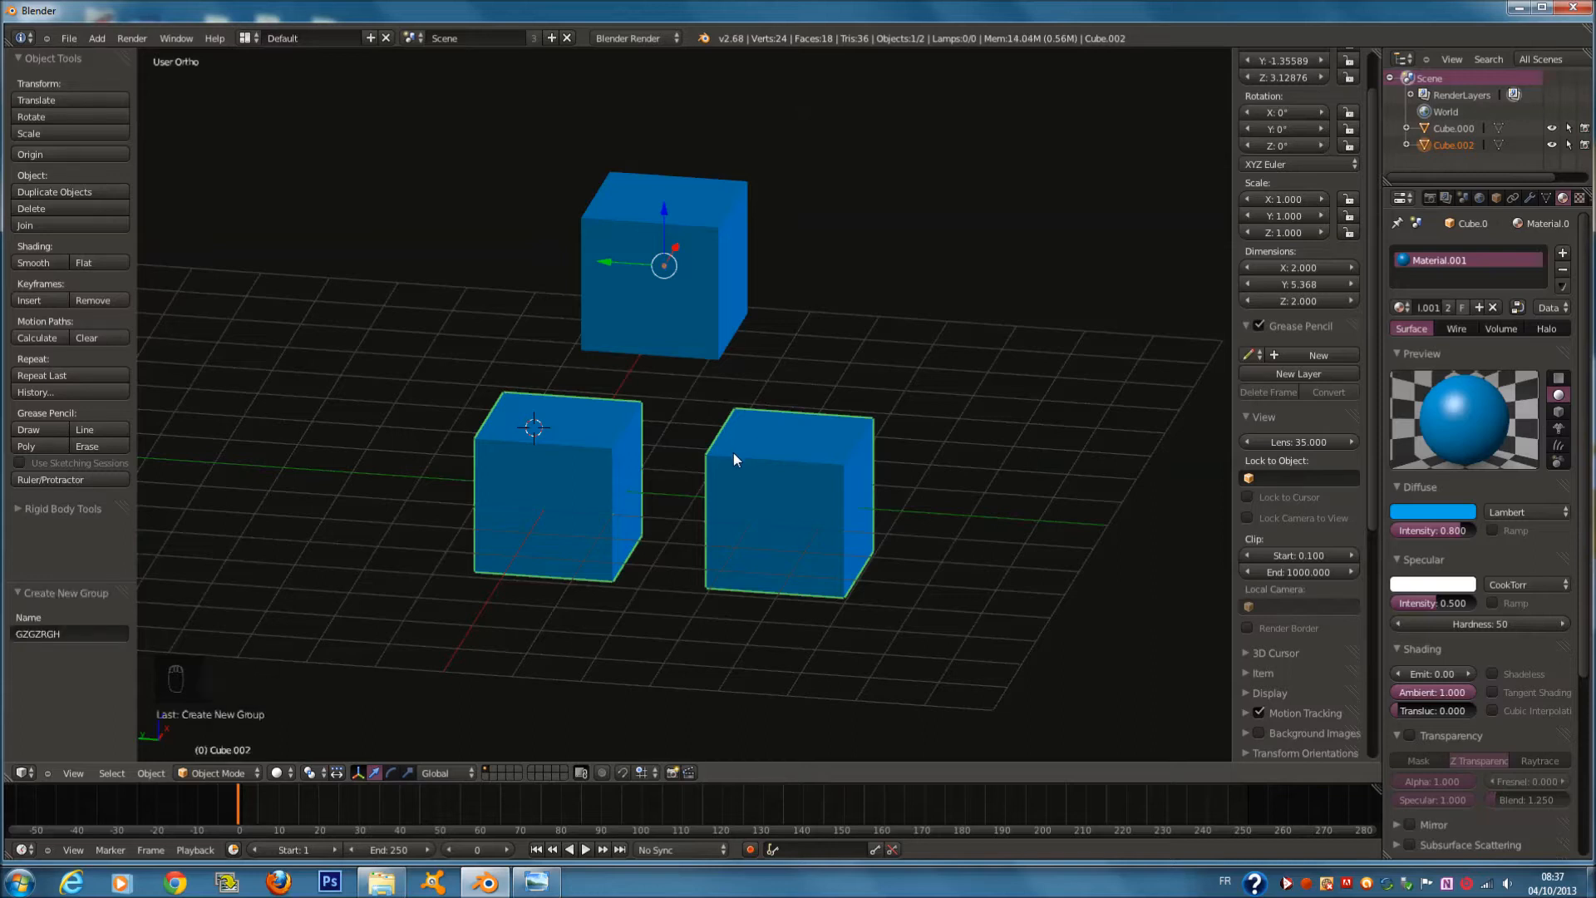
key(ctrl+d)
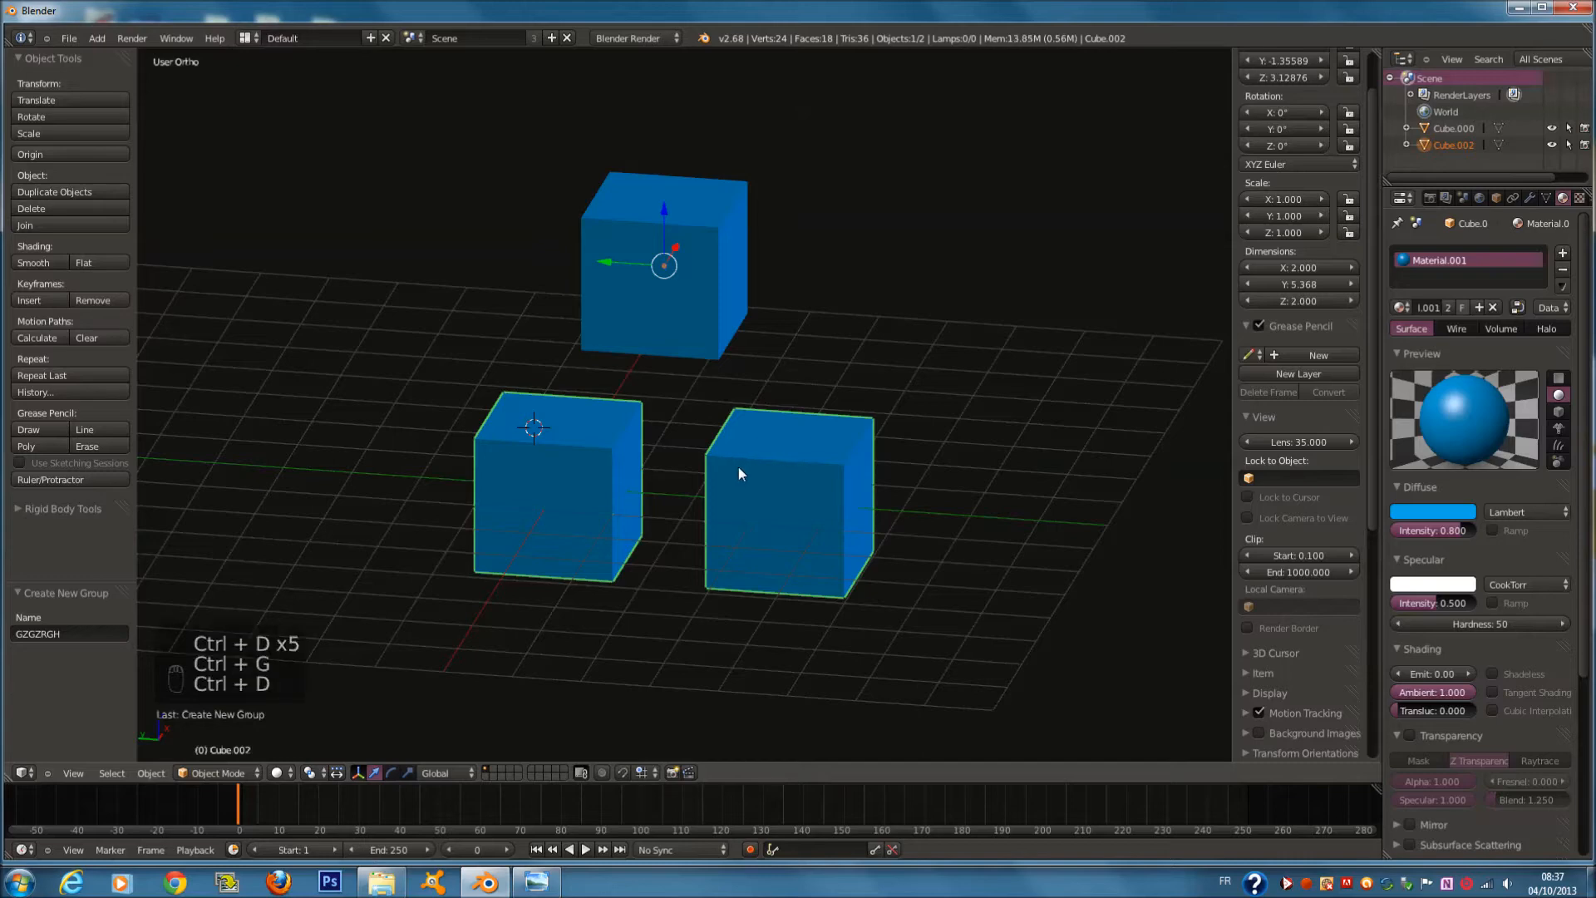
Look up the grouping shortcuts in the keyboard chart in Windows Photo Viewer and return to Blender
click(536, 882)
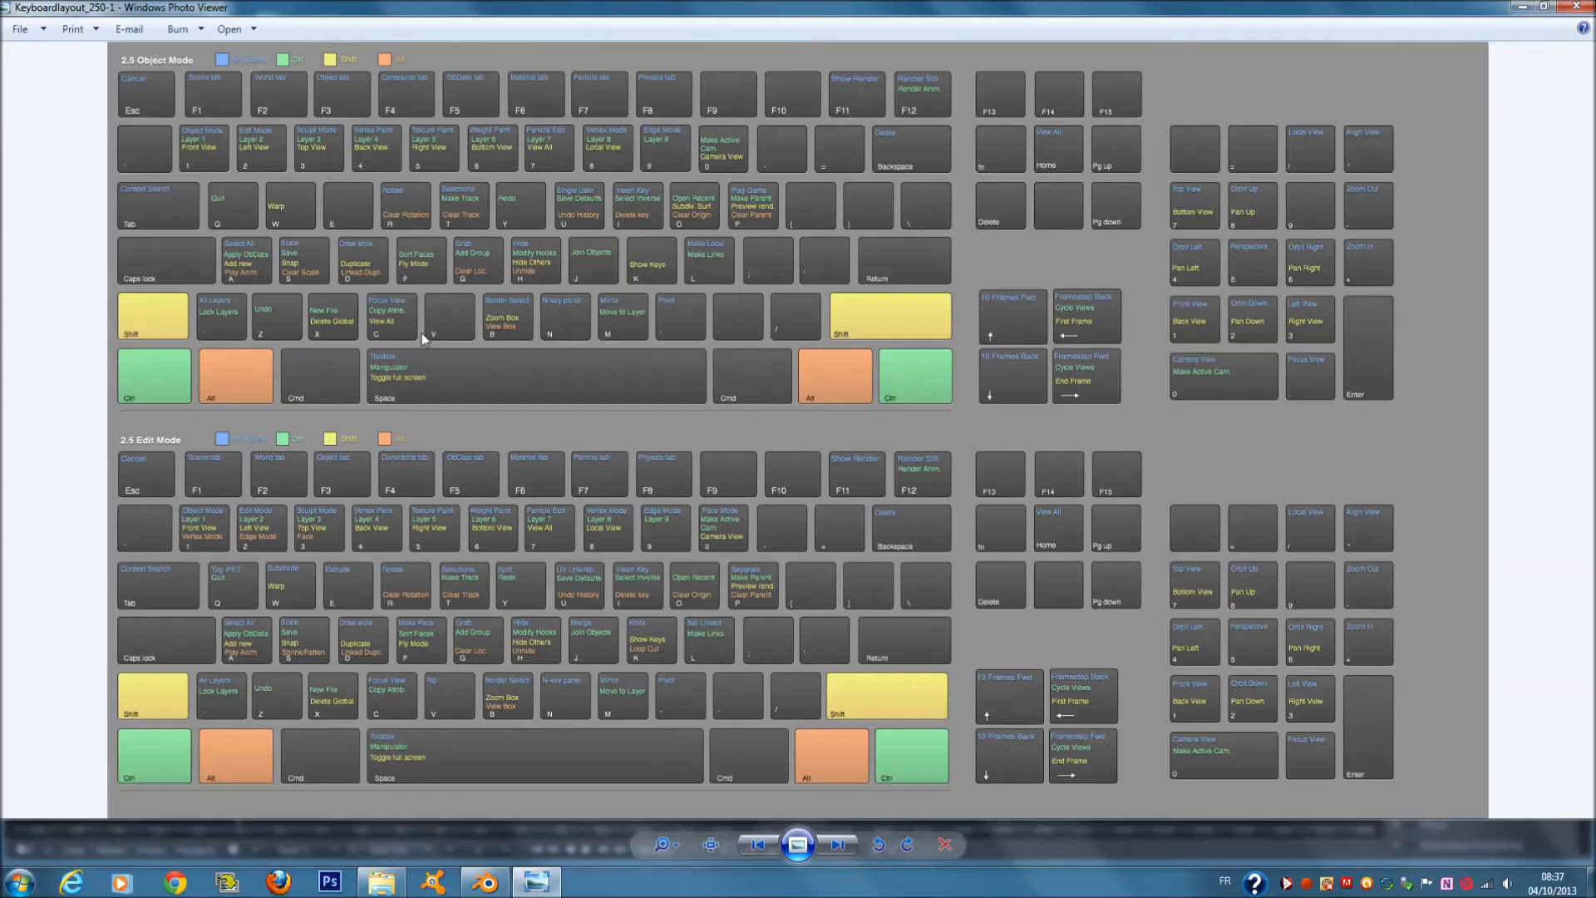
scroll(422, 333, up, 2)
scroll(411, 341, down, 1)
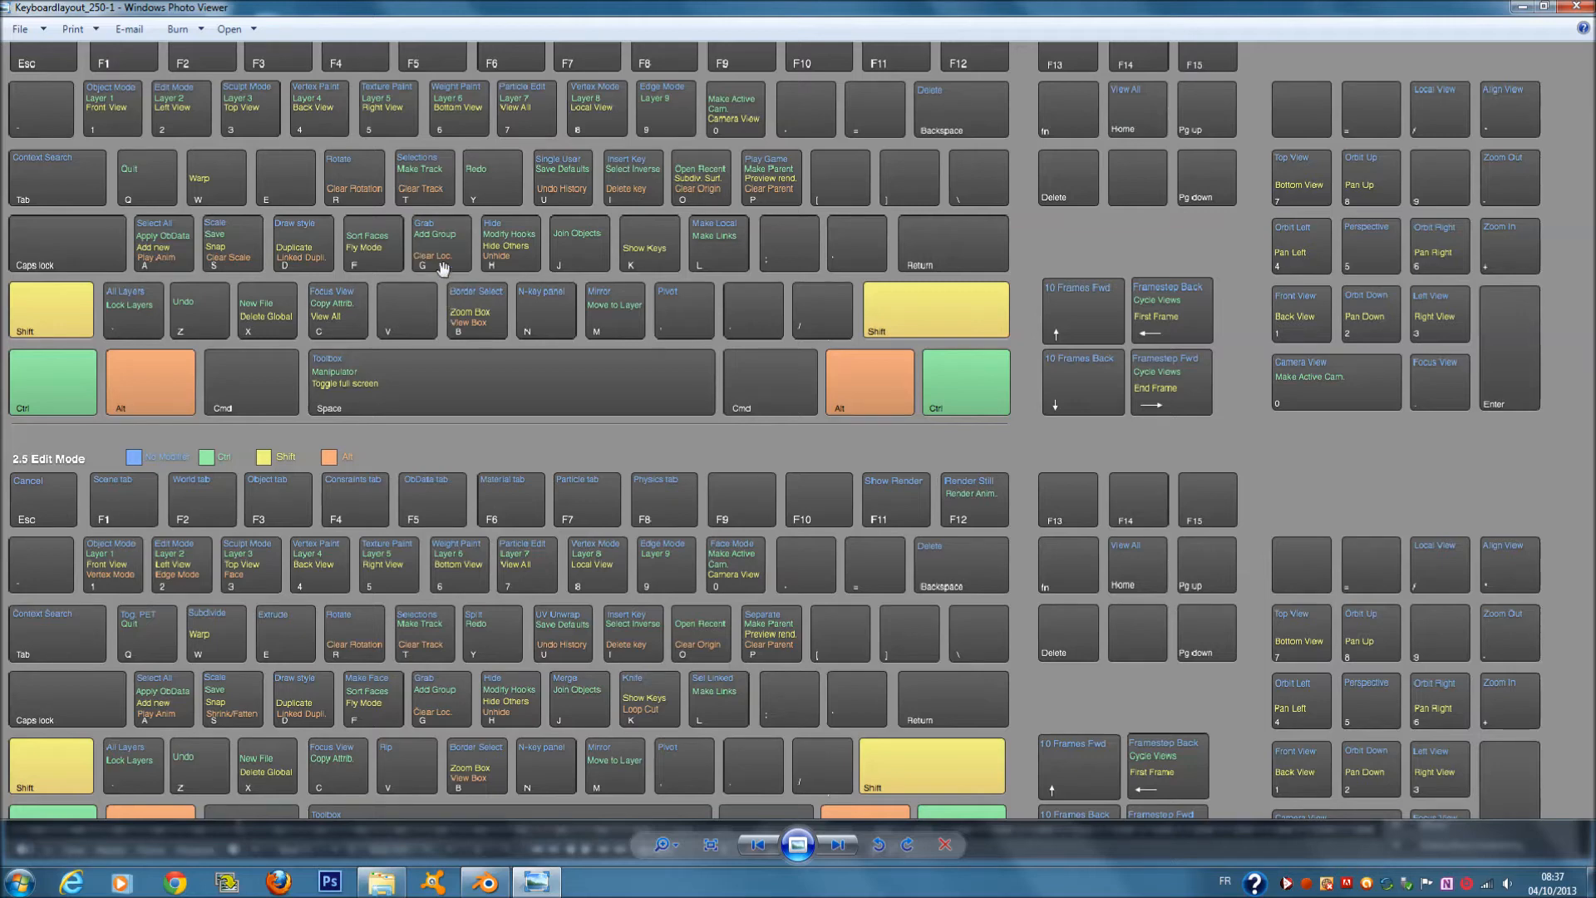
click(539, 883)
Reselect the lower pair of cubes using Select Grouped by Group with the group GZGZRGH
key(shift+g)
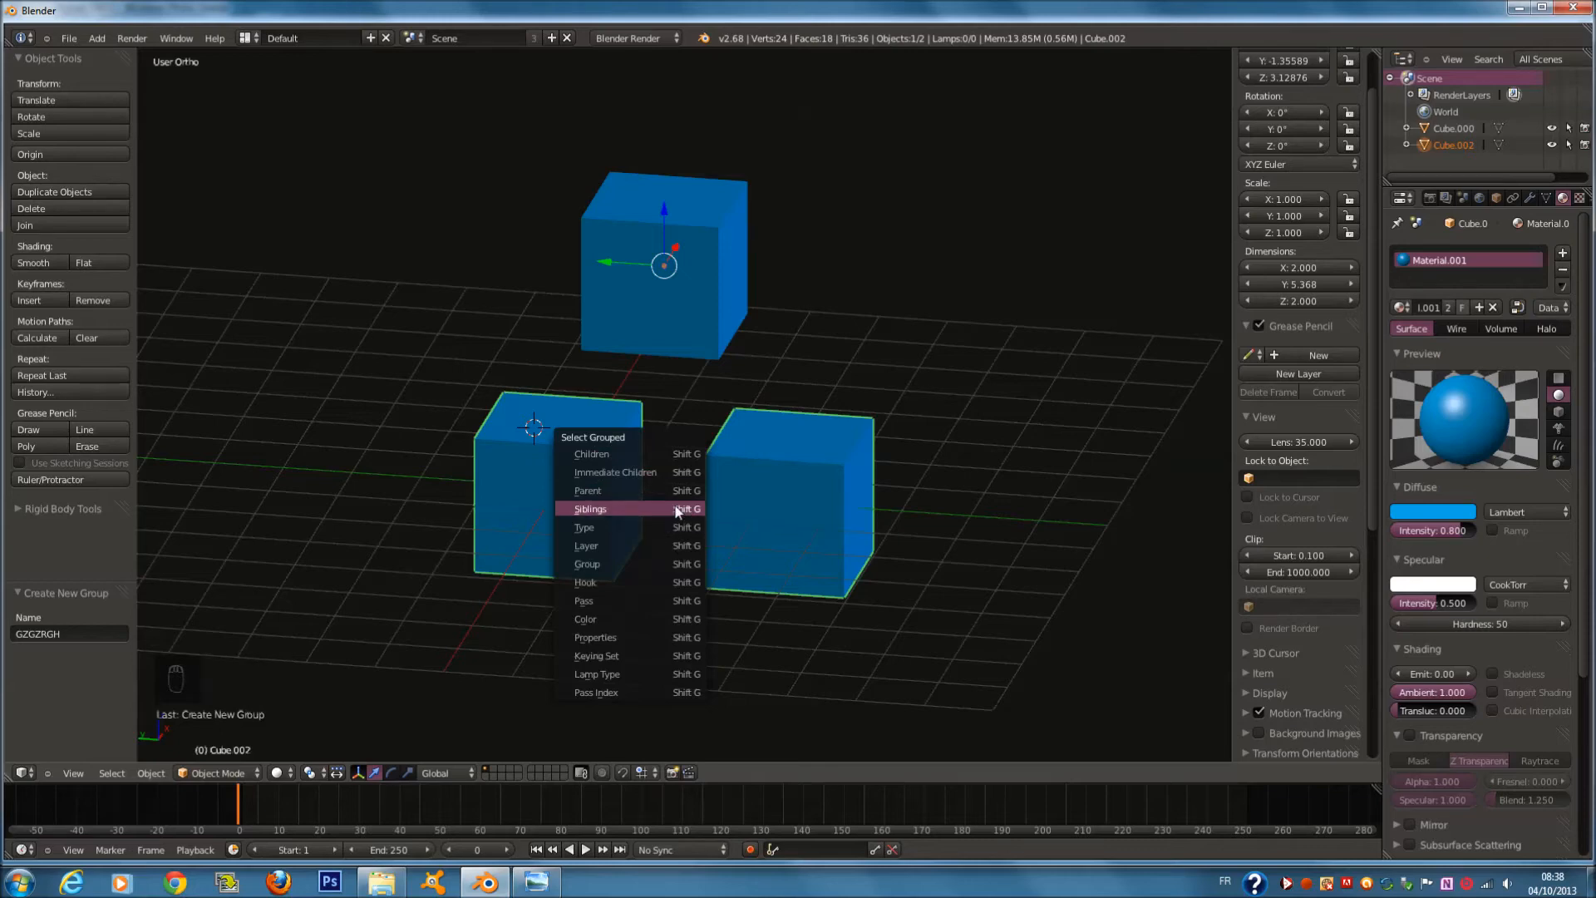
click(670, 562)
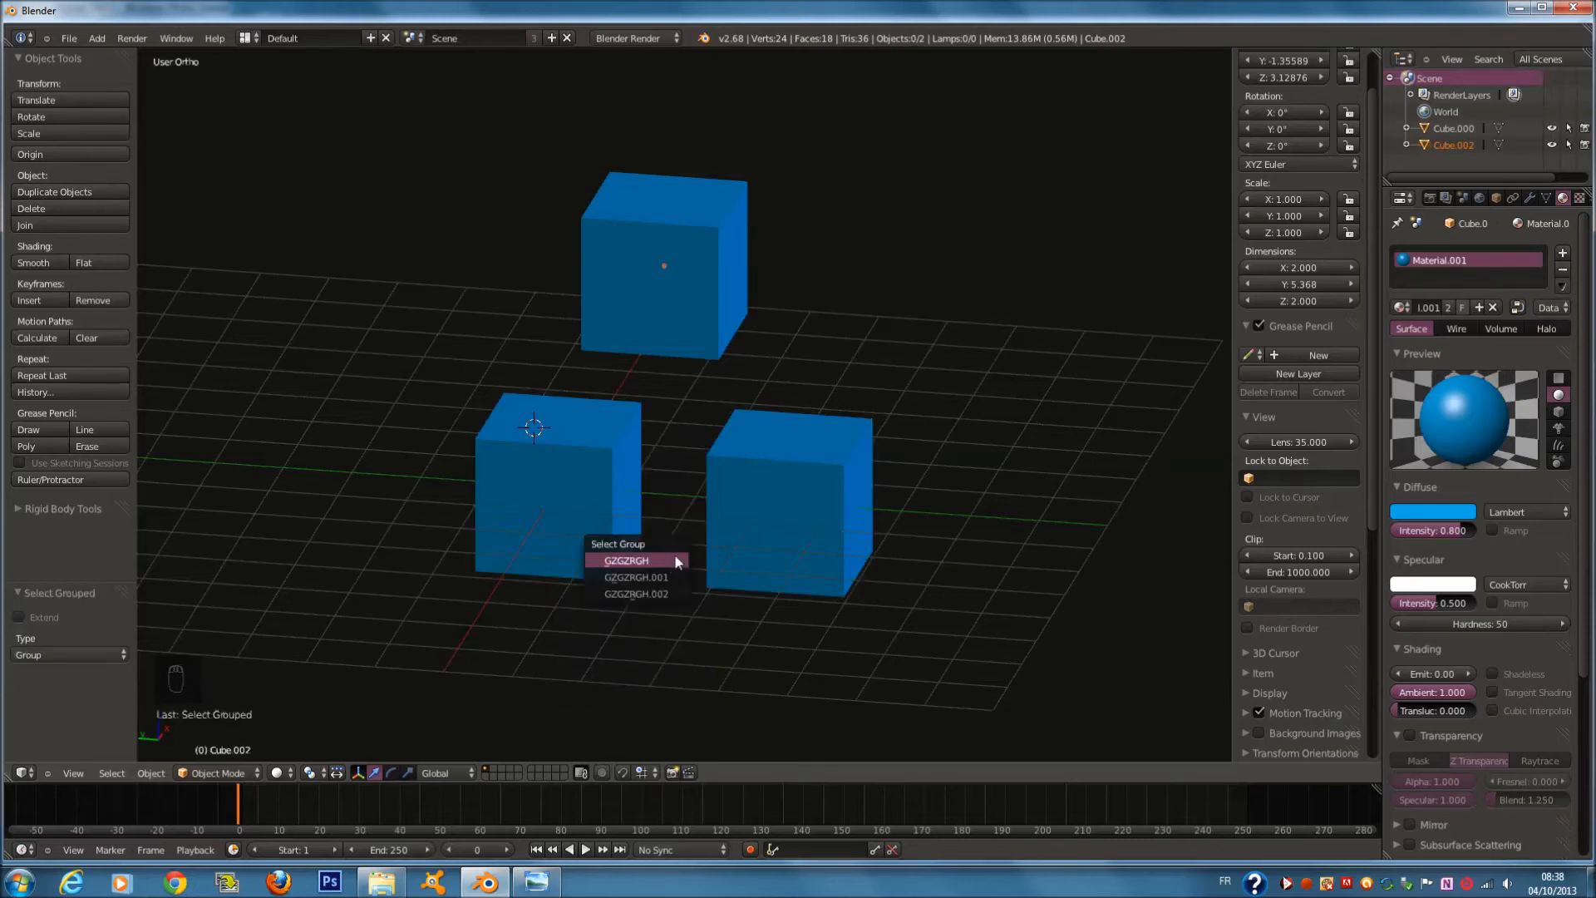
click(676, 559)
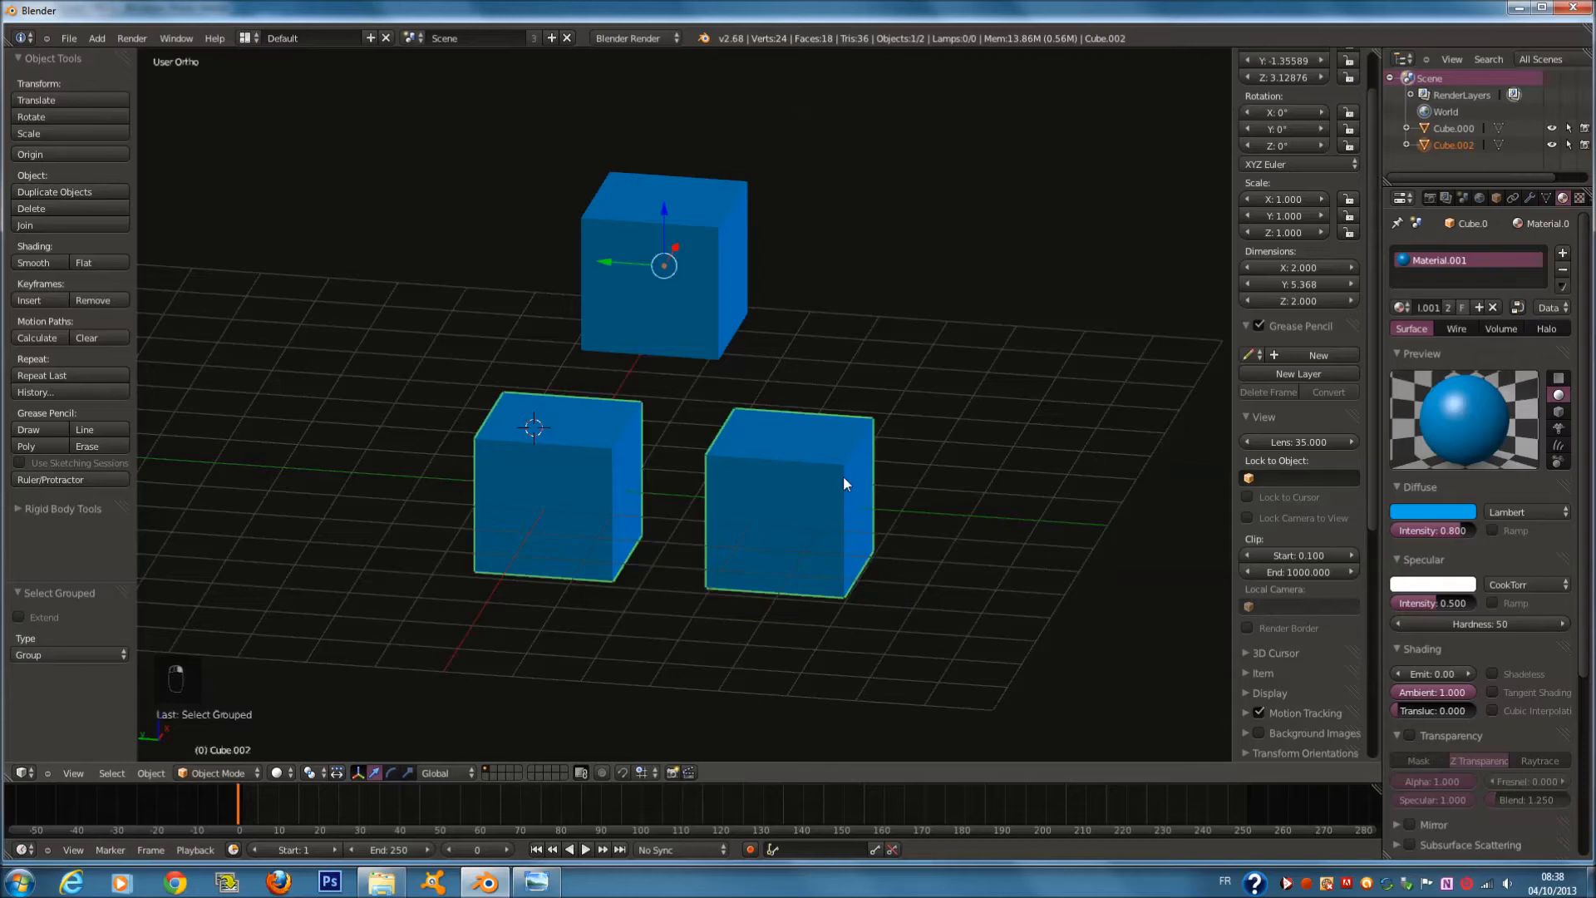
key(shift+g)
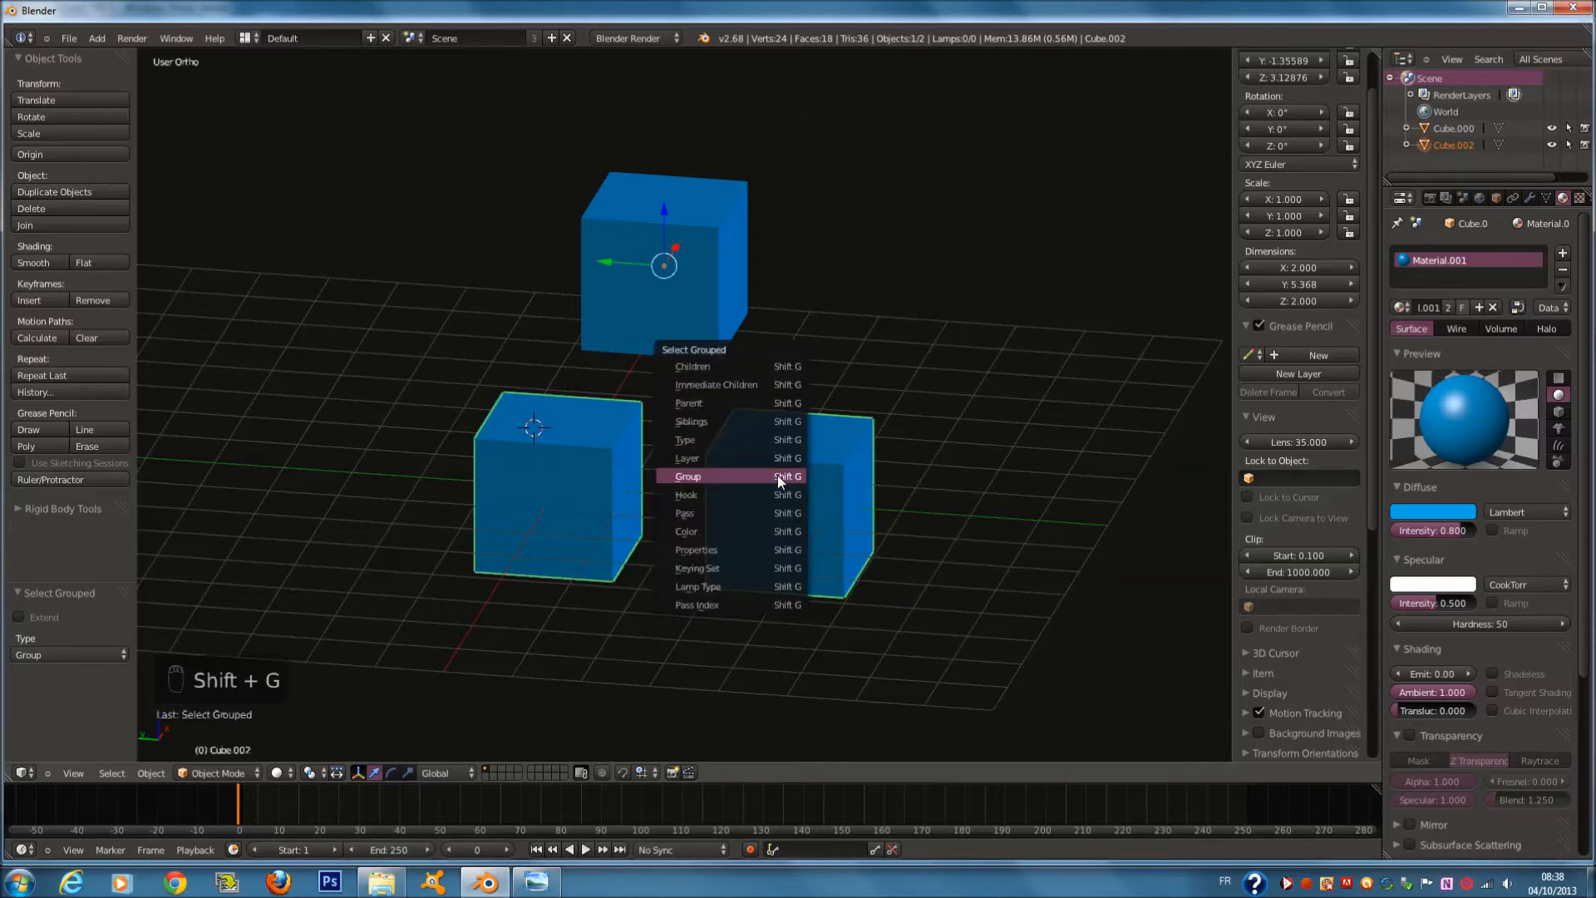
click(776, 476)
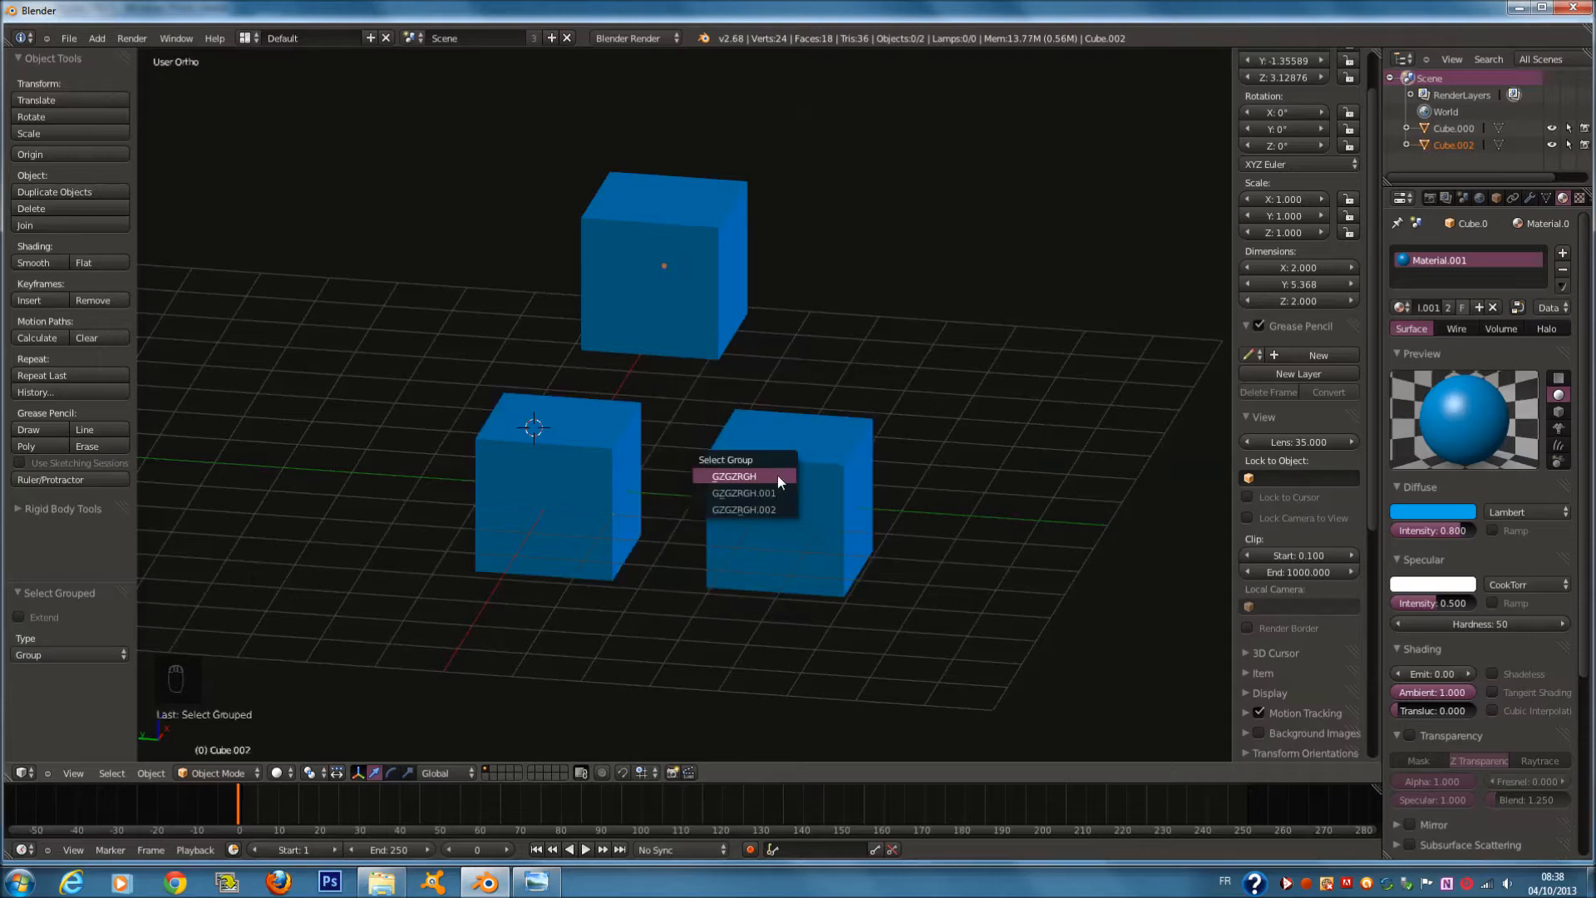
click(777, 476)
key(shift+less)
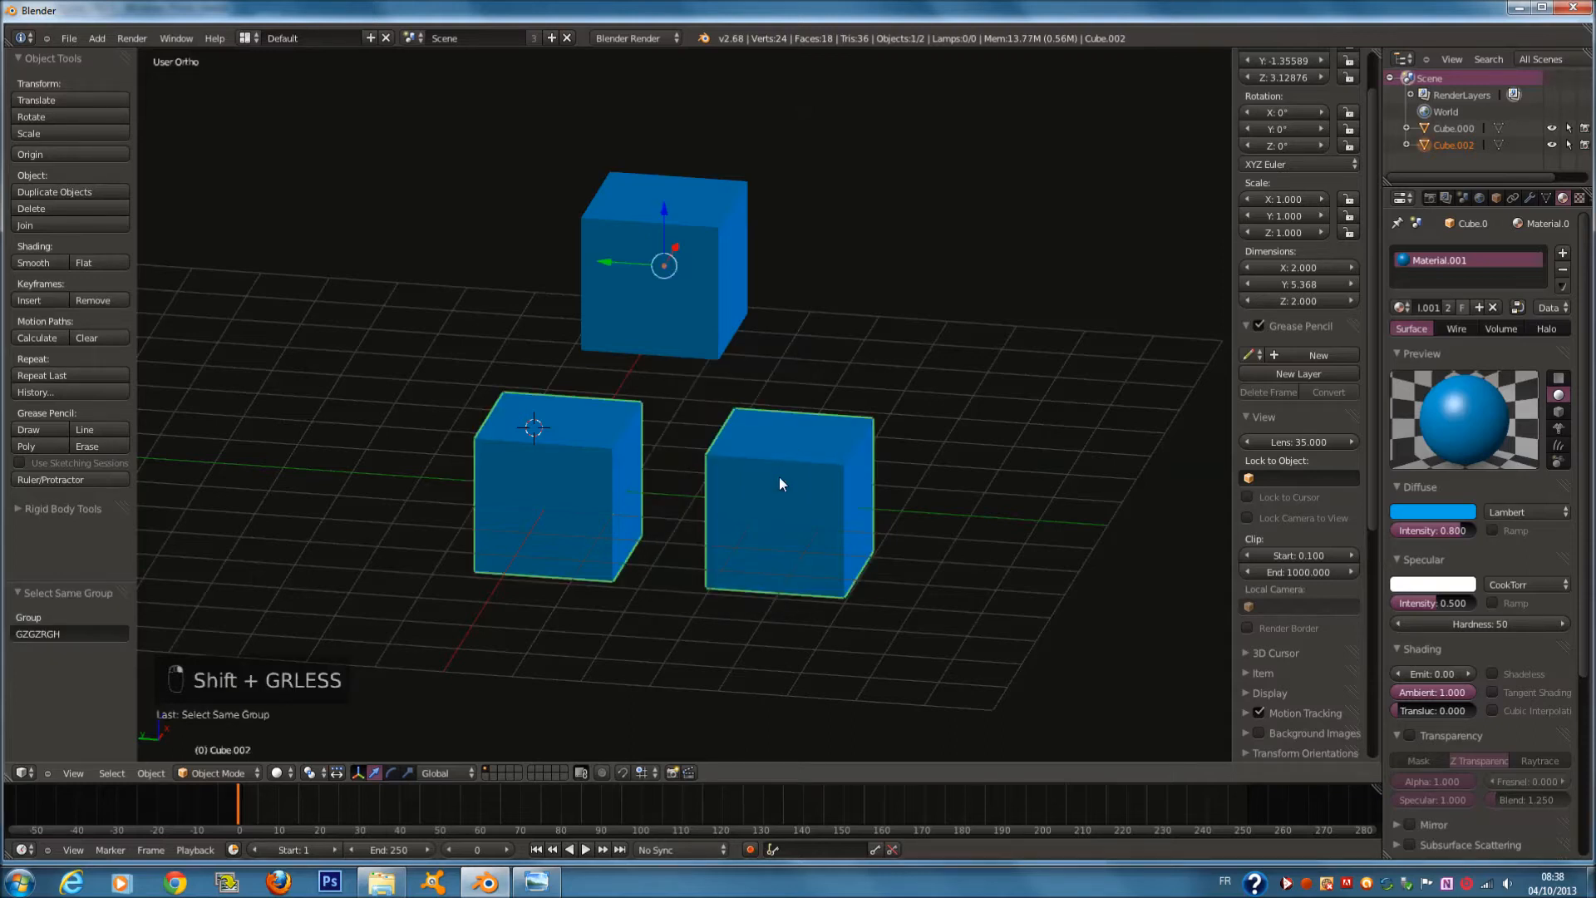
Try selecting by the groups GZGZRGH.001 and GZGZRGH, cancel a move, and undo the selection changes
key(shift+g)
key(shift+g)
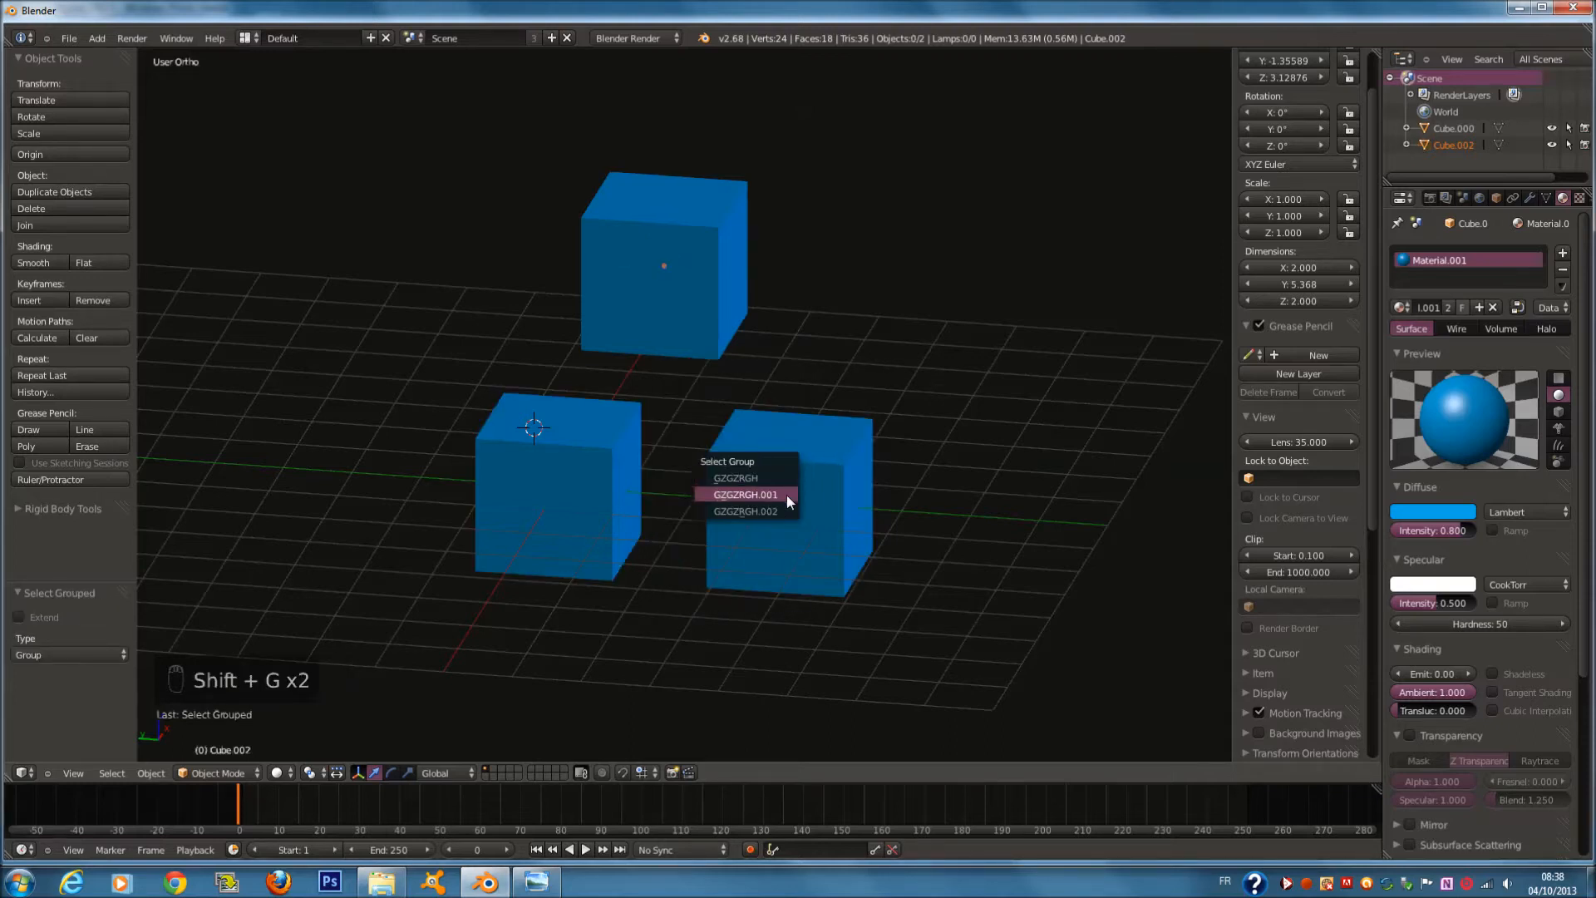
click(787, 495)
key(shift+g)
click(790, 496)
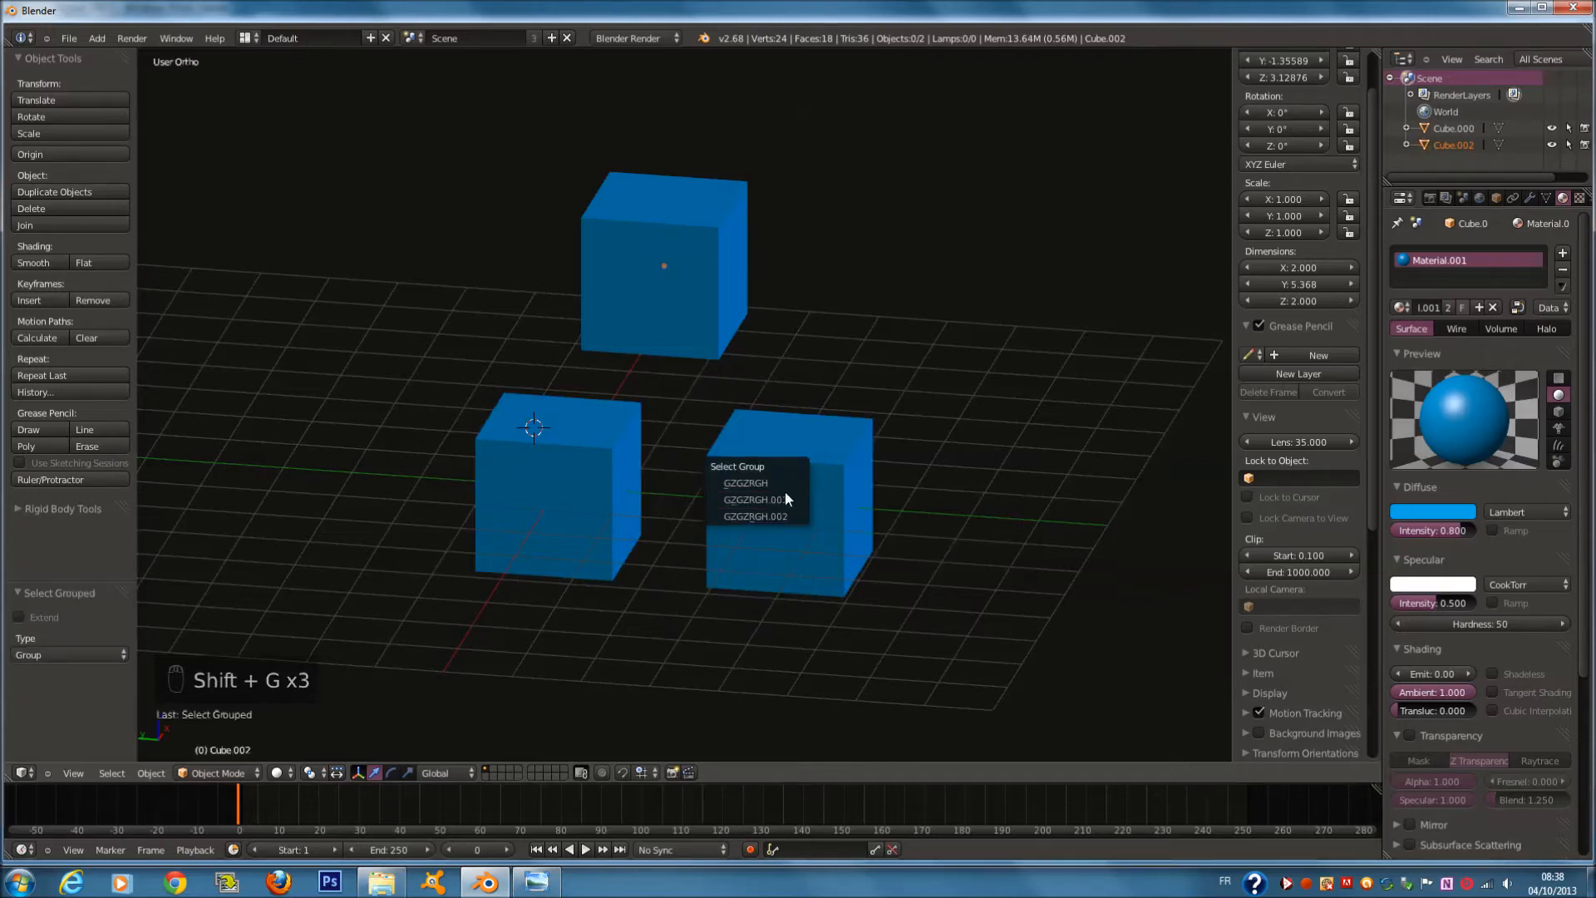
click(779, 482)
key(g)
right_click(774, 476)
key(ctrl+z)
key(ctrl+z)
key(ctrl+z)
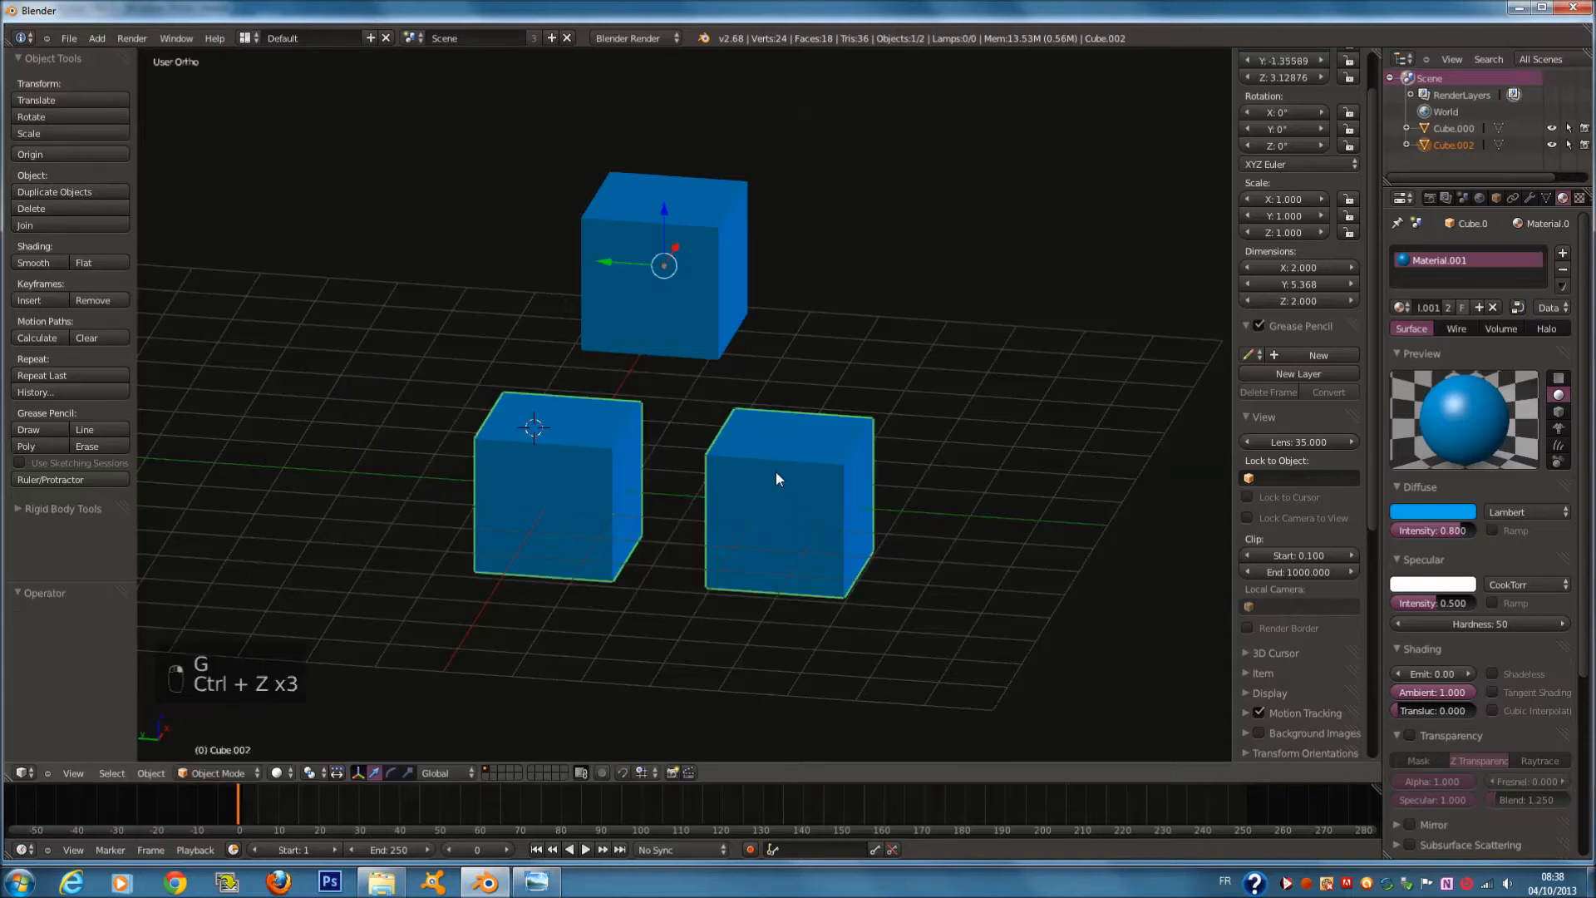
key(shift+g)
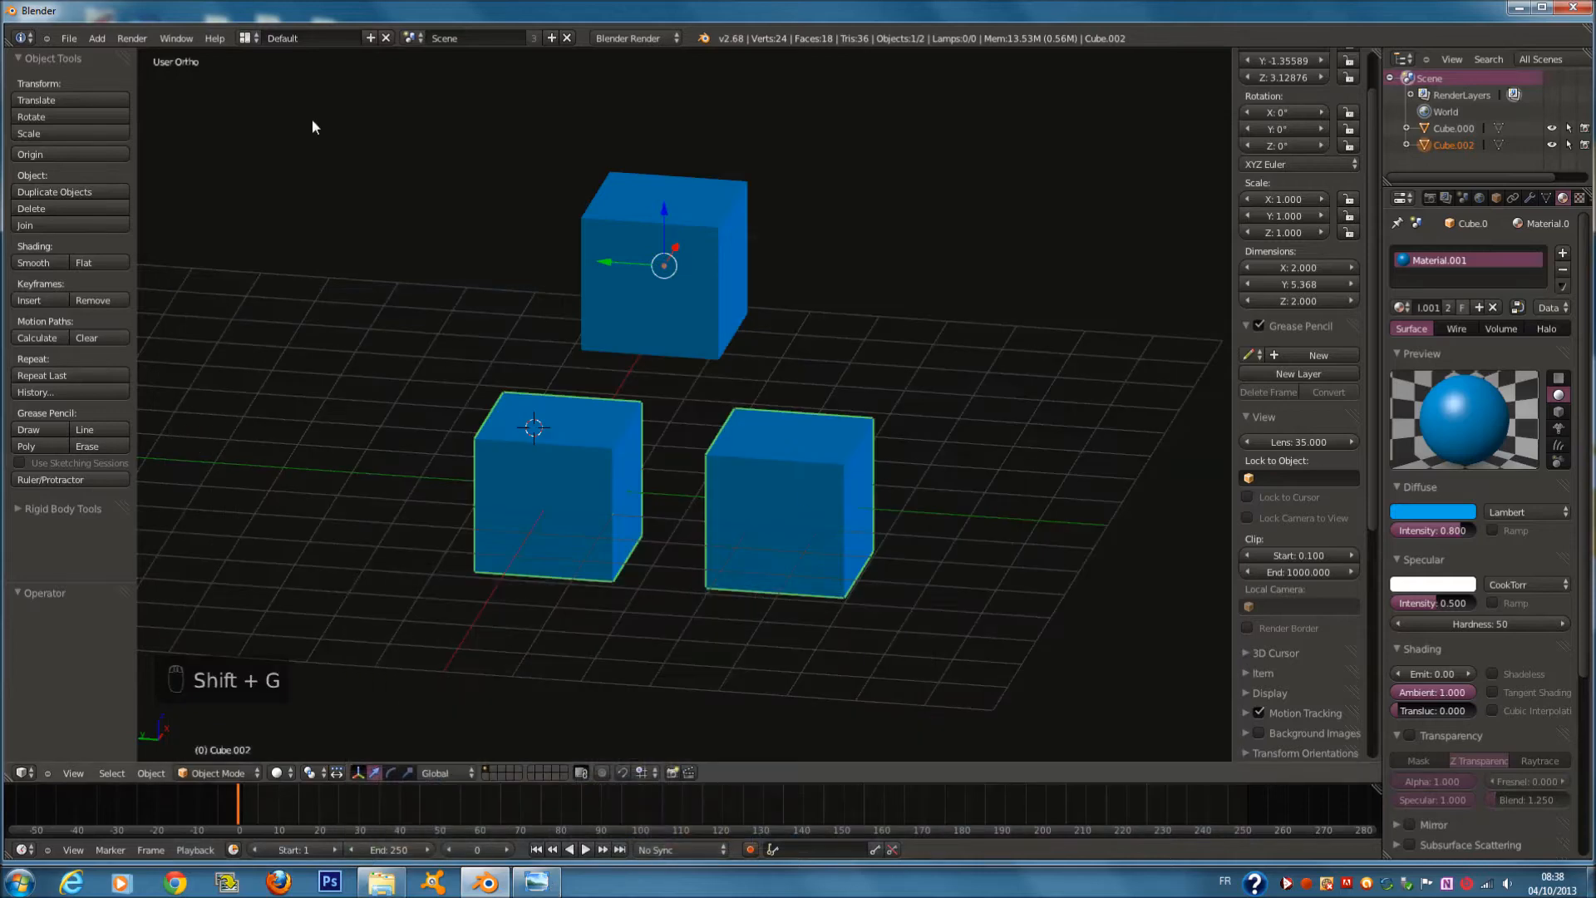
key(shift+g)
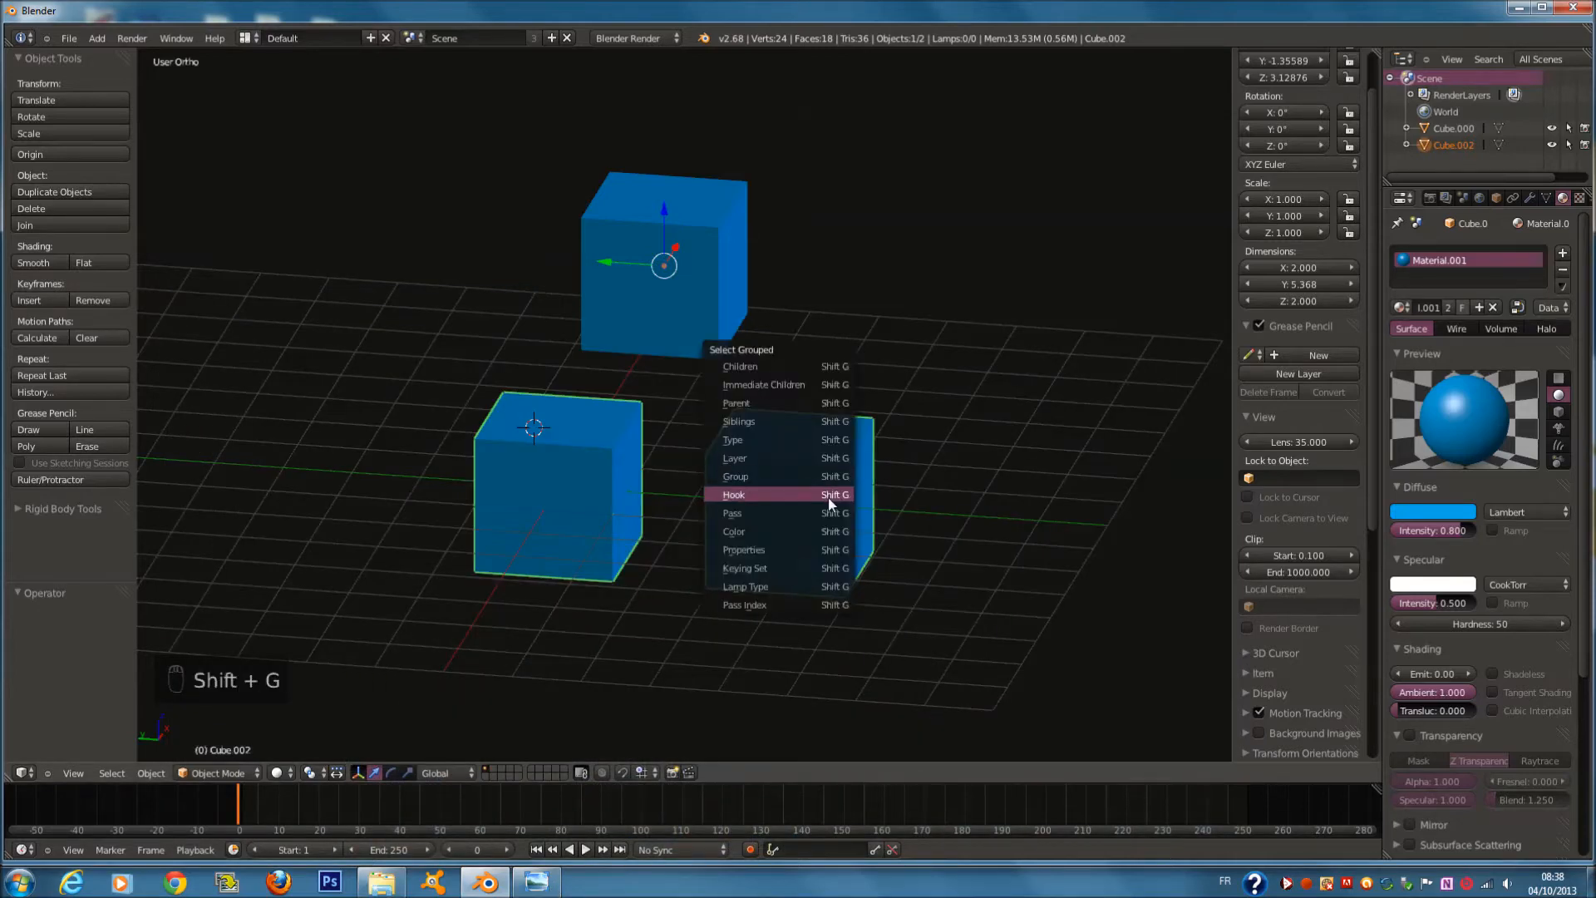
middle_drag(746, 535, 761, 537)
ctrl+scroll(762, 540, up, 3)
shift+scroll(762, 549, up, 2)
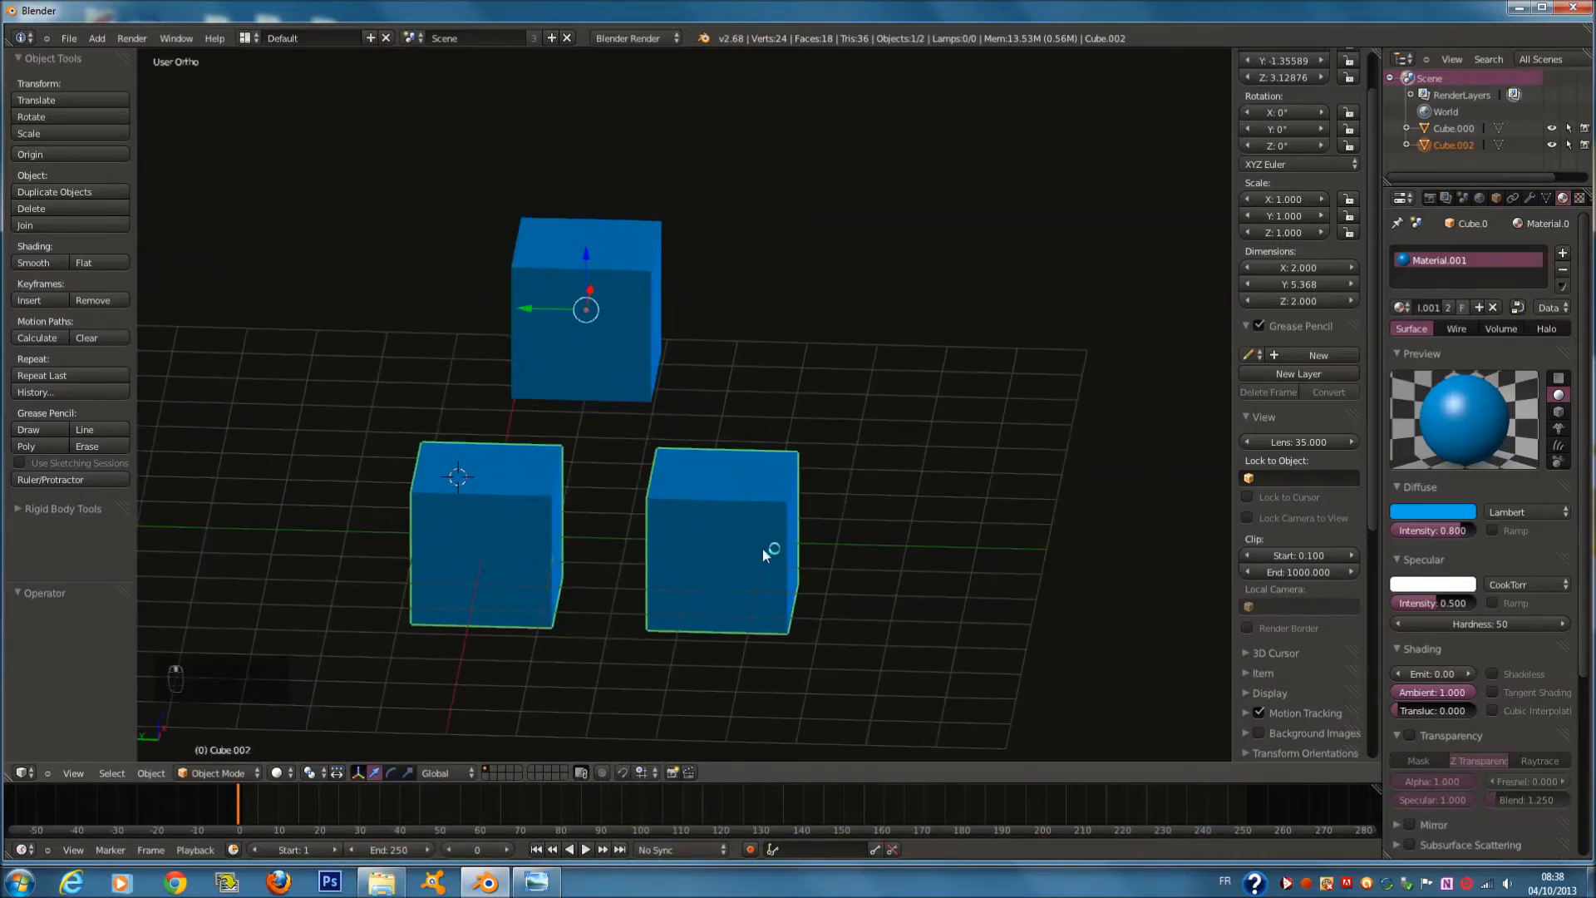
scroll(761, 549, down, 1)
Add an Active rigid body to the lower pair of cubes and toggle wireframe display on and off
key(ctrl+r)
key(z)
key(z)
key(z)
key(r)
right_click(741, 560)
key(z)
key(t)
key(t)
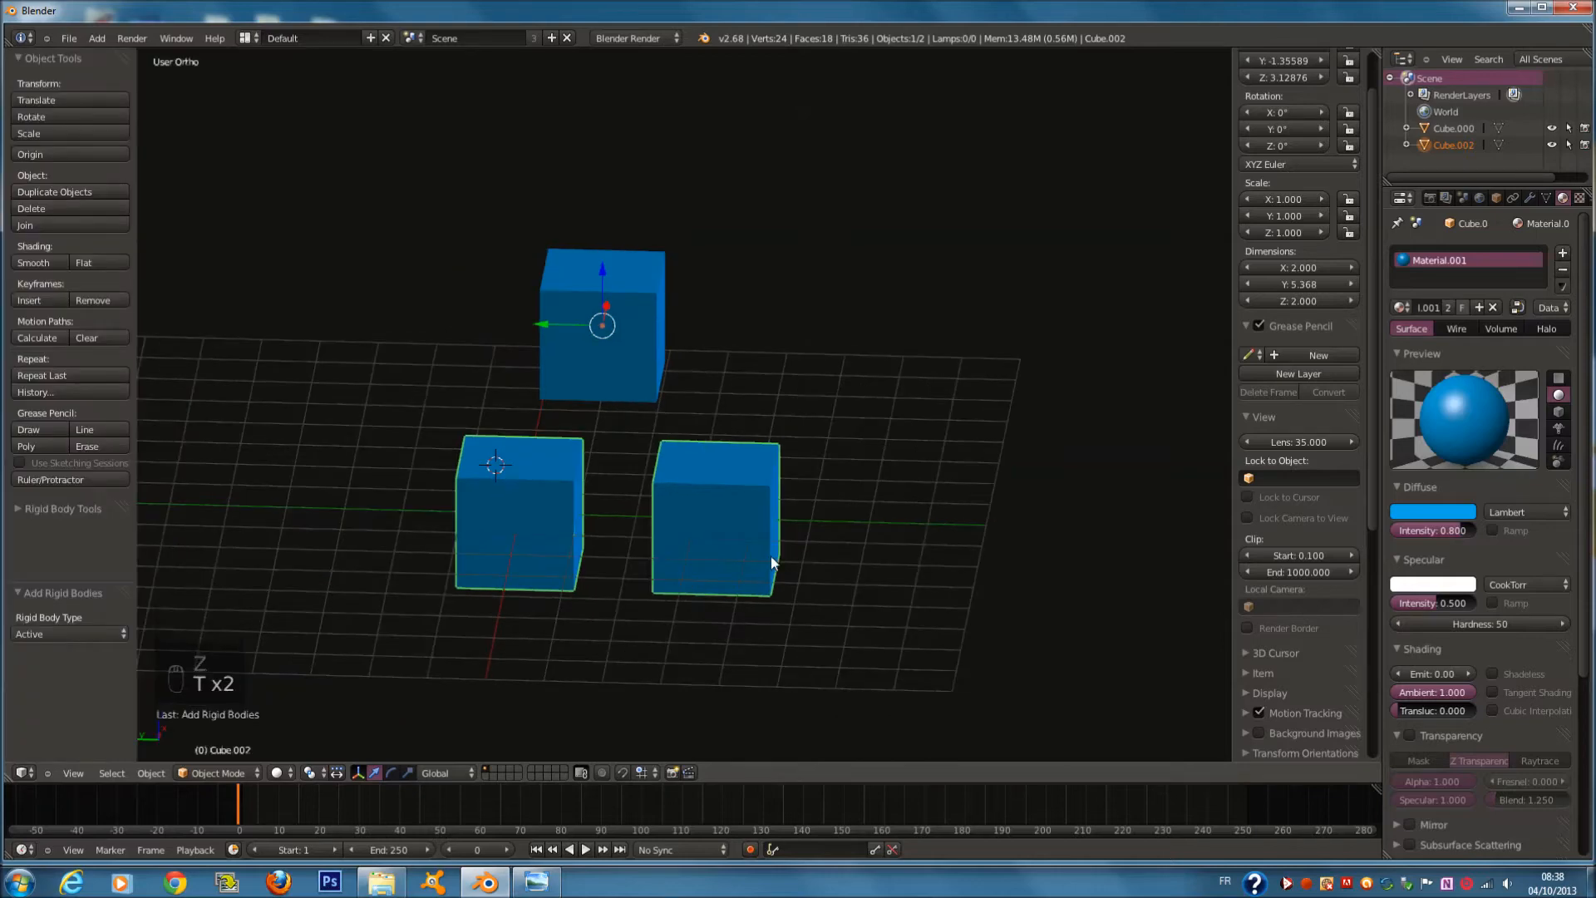
Hide the lower pair of cubes and reveal it again
key(h)
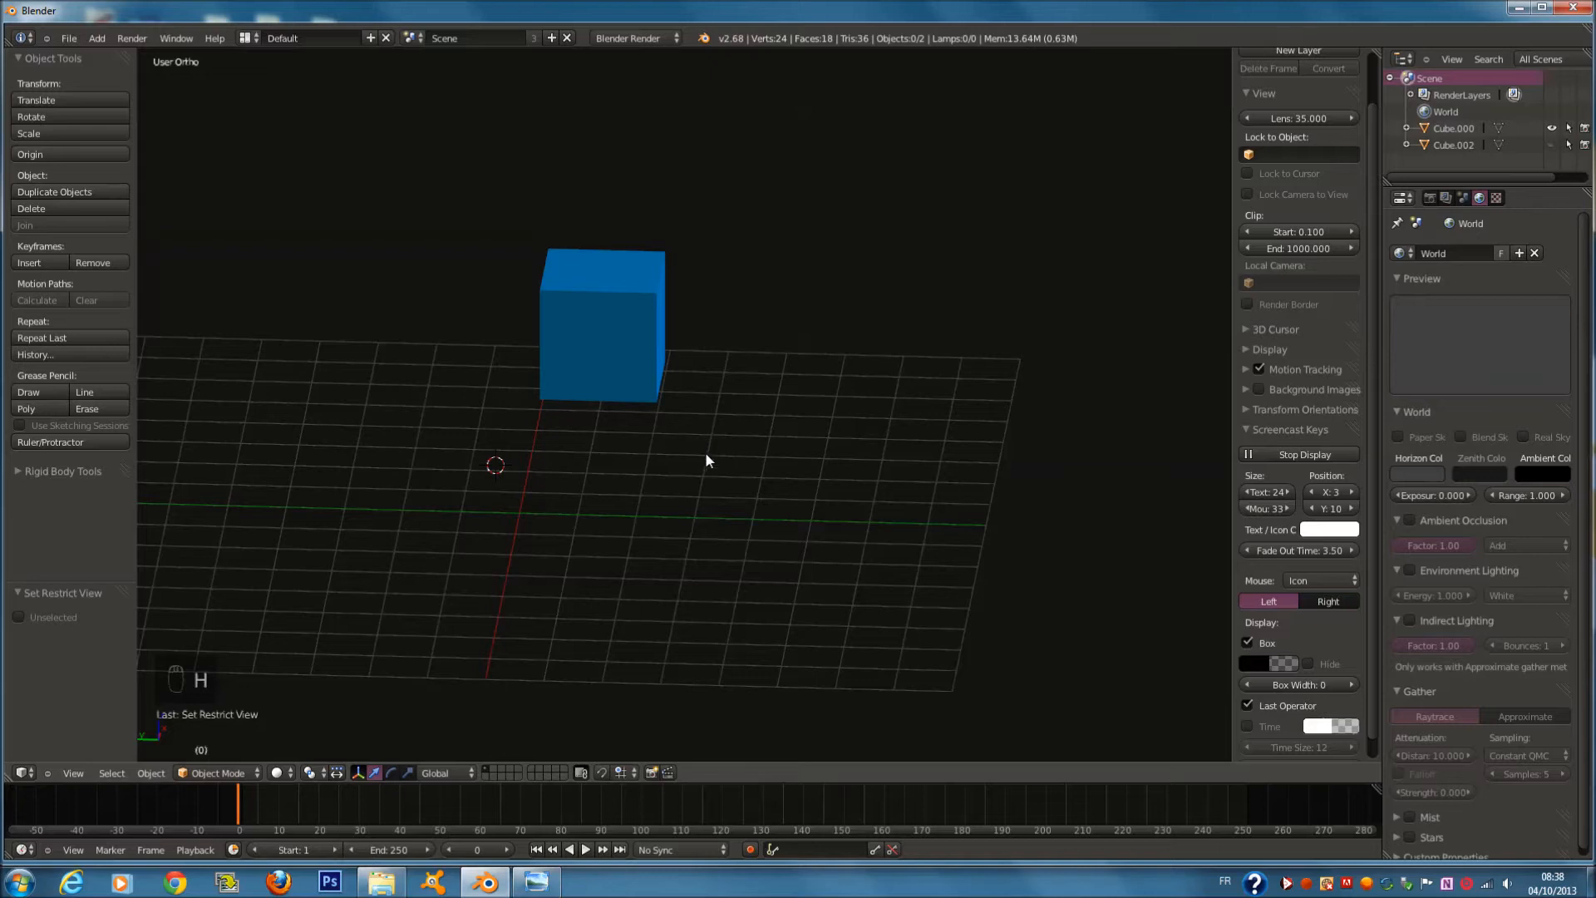
key(alt+h)
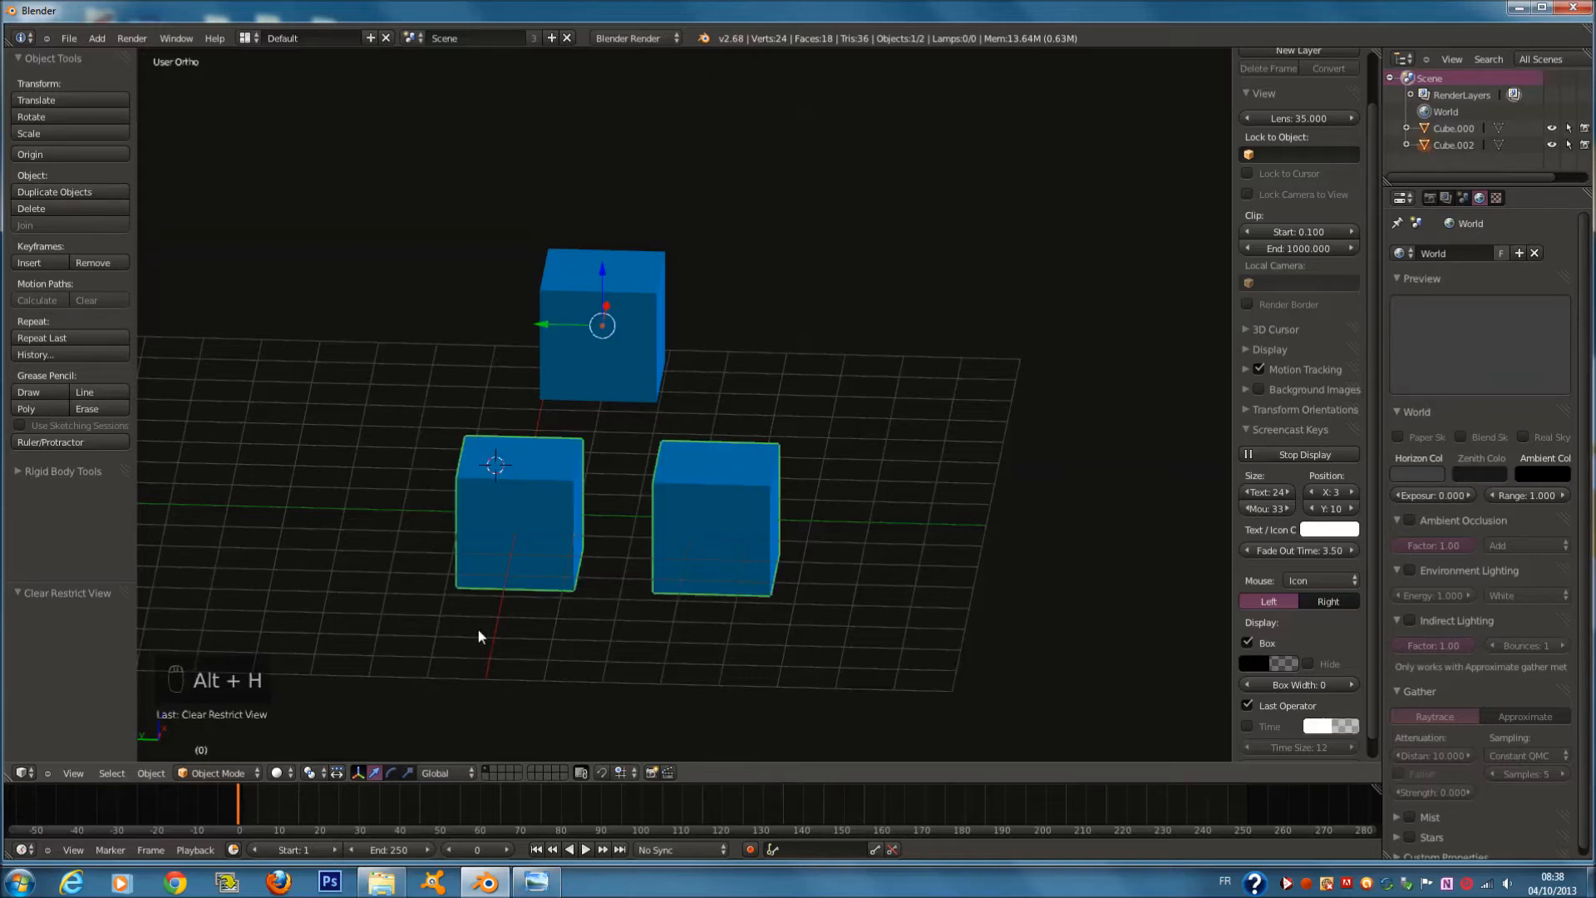
click(244, 772)
click(232, 777)
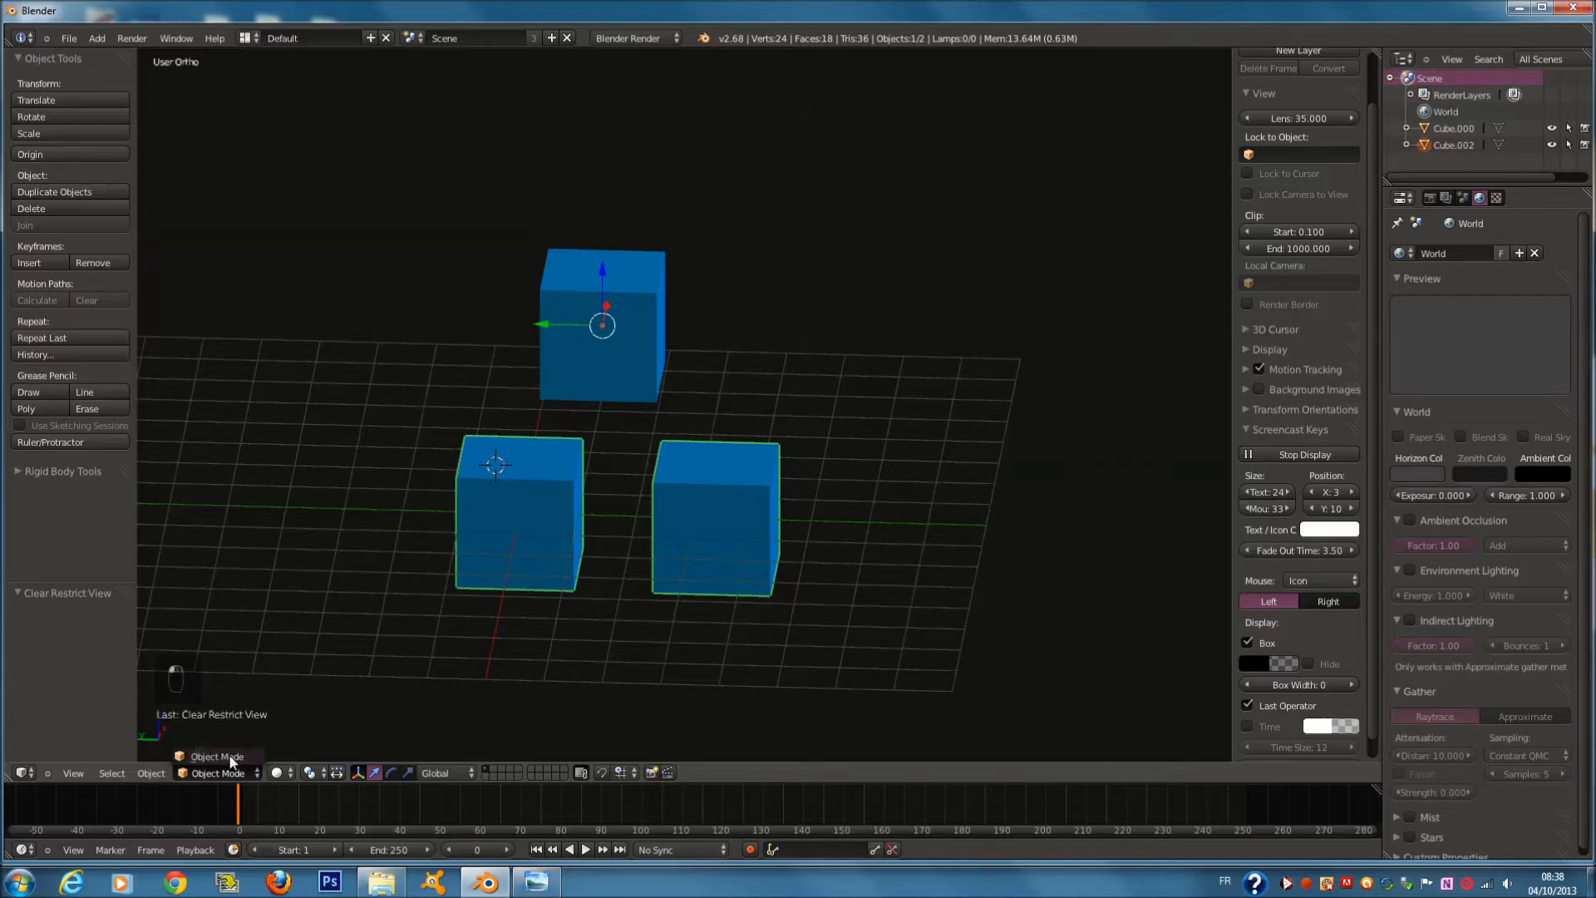
Delete the lower pair of cubes and select the remaining cube
right_click(702, 494)
key(x)
click(649, 516)
right_click(590, 380)
Switch the remaining cube to Sculpt Mode and toggle Edit Mode on and off
click(243, 773)
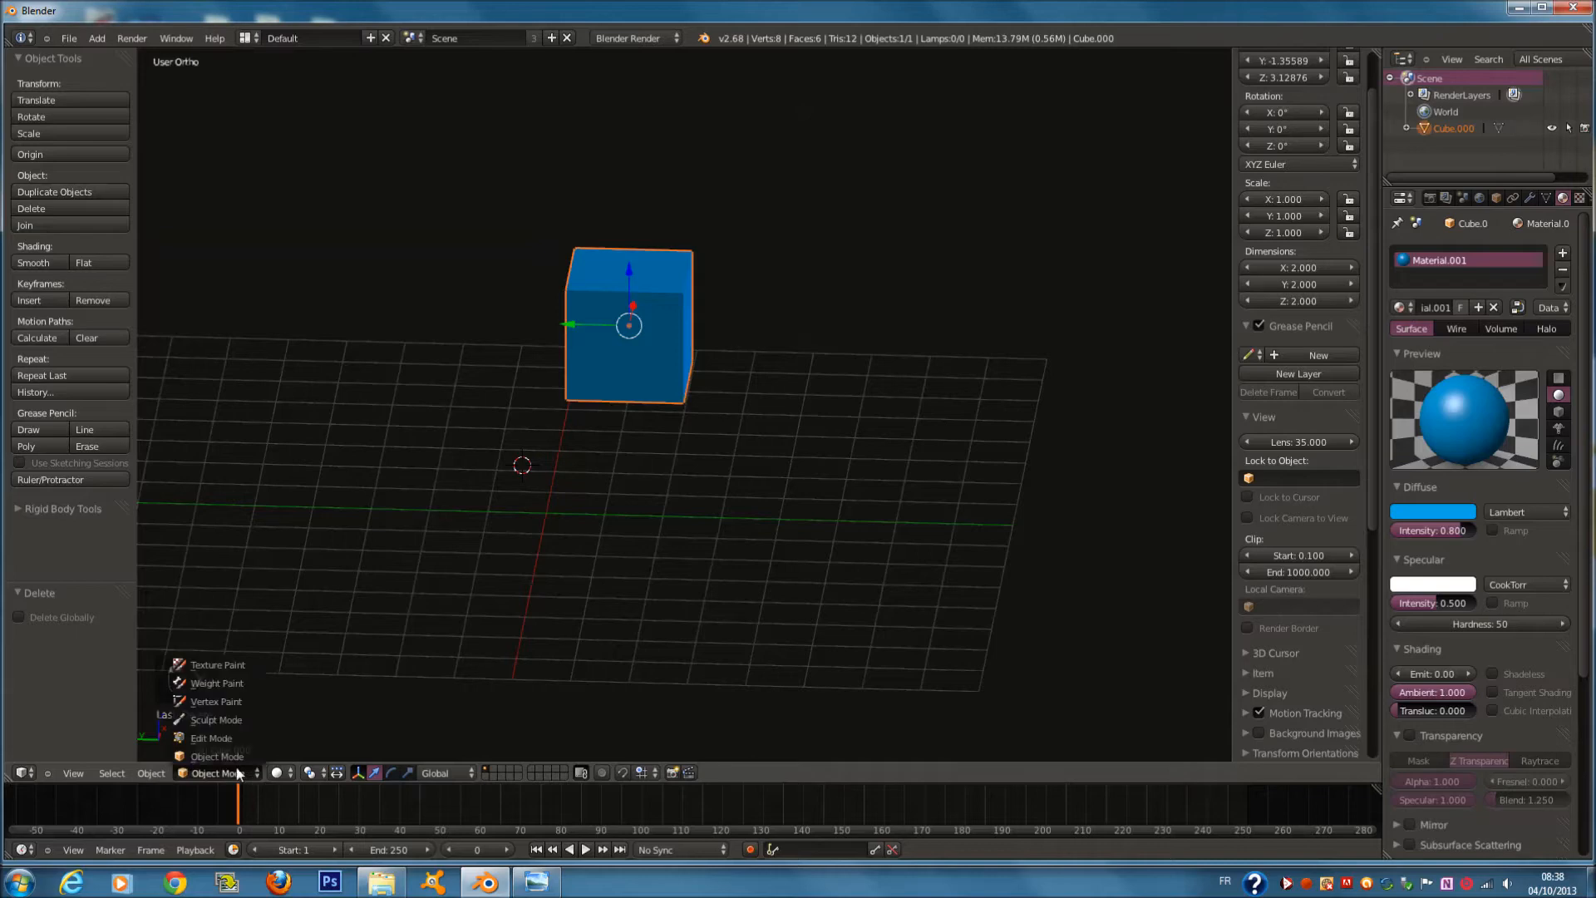
click(208, 723)
scroll(587, 371, up, 2)
key(Tab)
key(Tab)
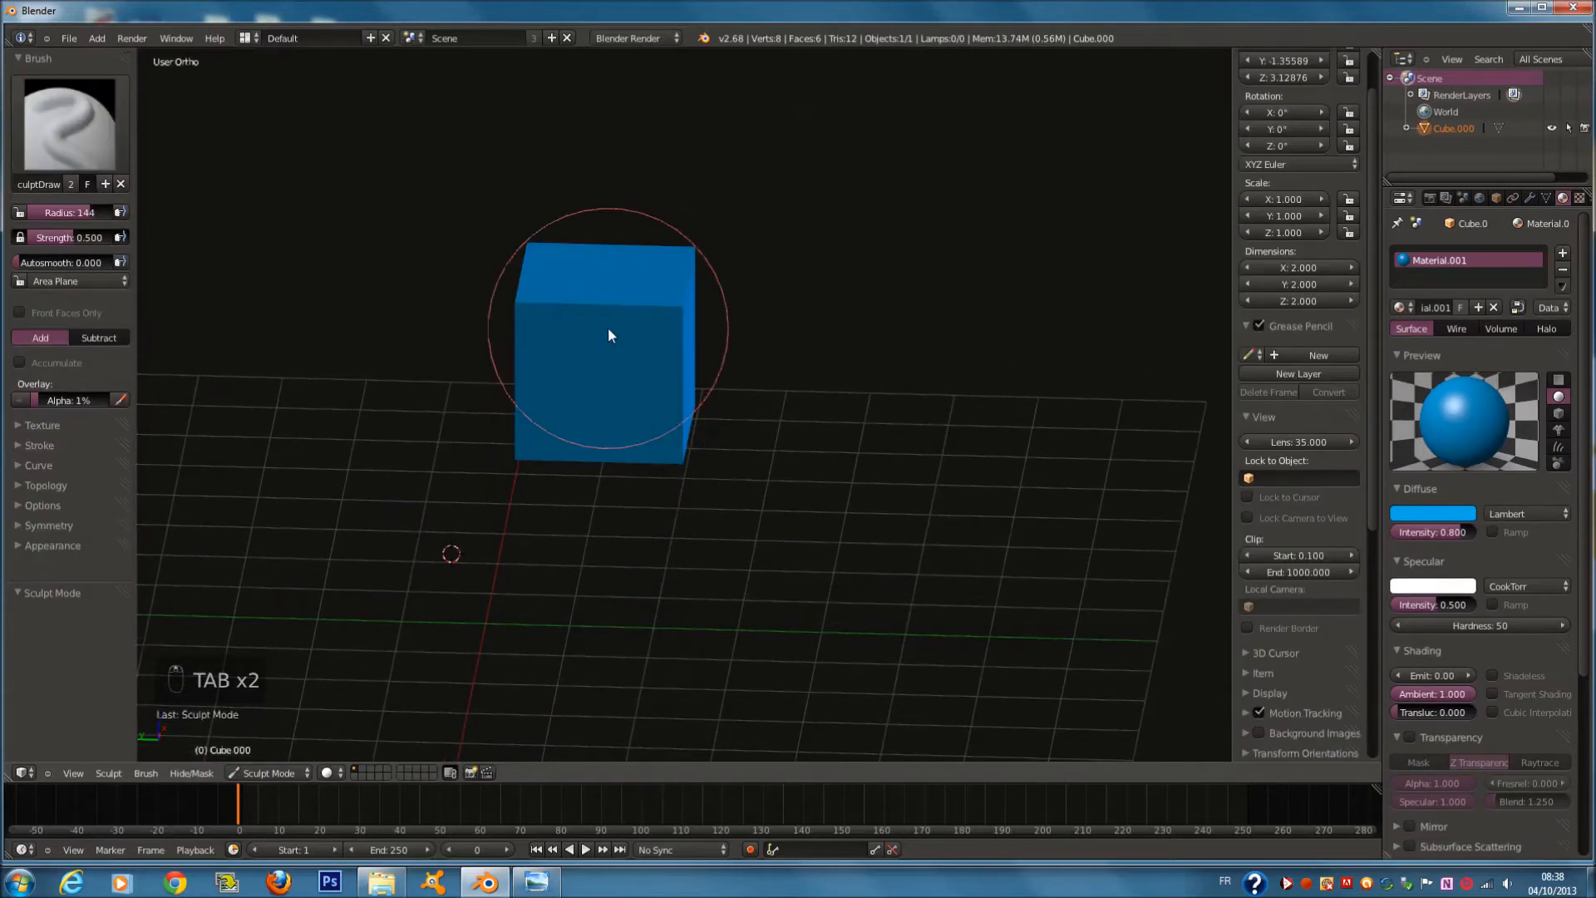
In Edit Mode, try hiding the cube's selected geometry and its unselected geometry, undoing each hide
key(Tab)
key(h)
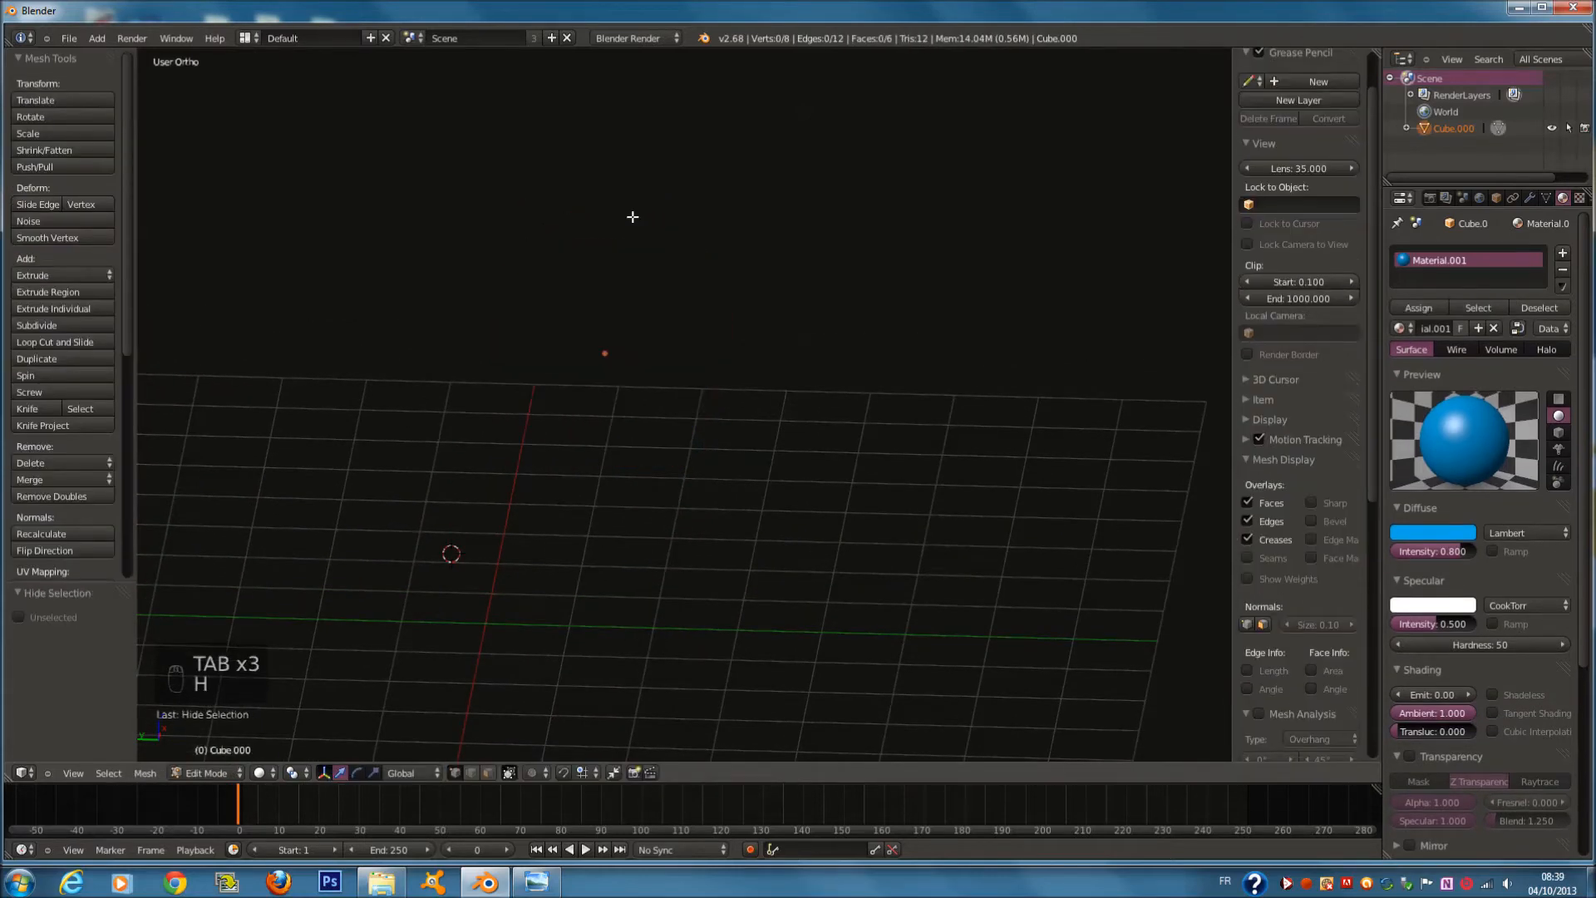
key(ctrl+z)
key(a)
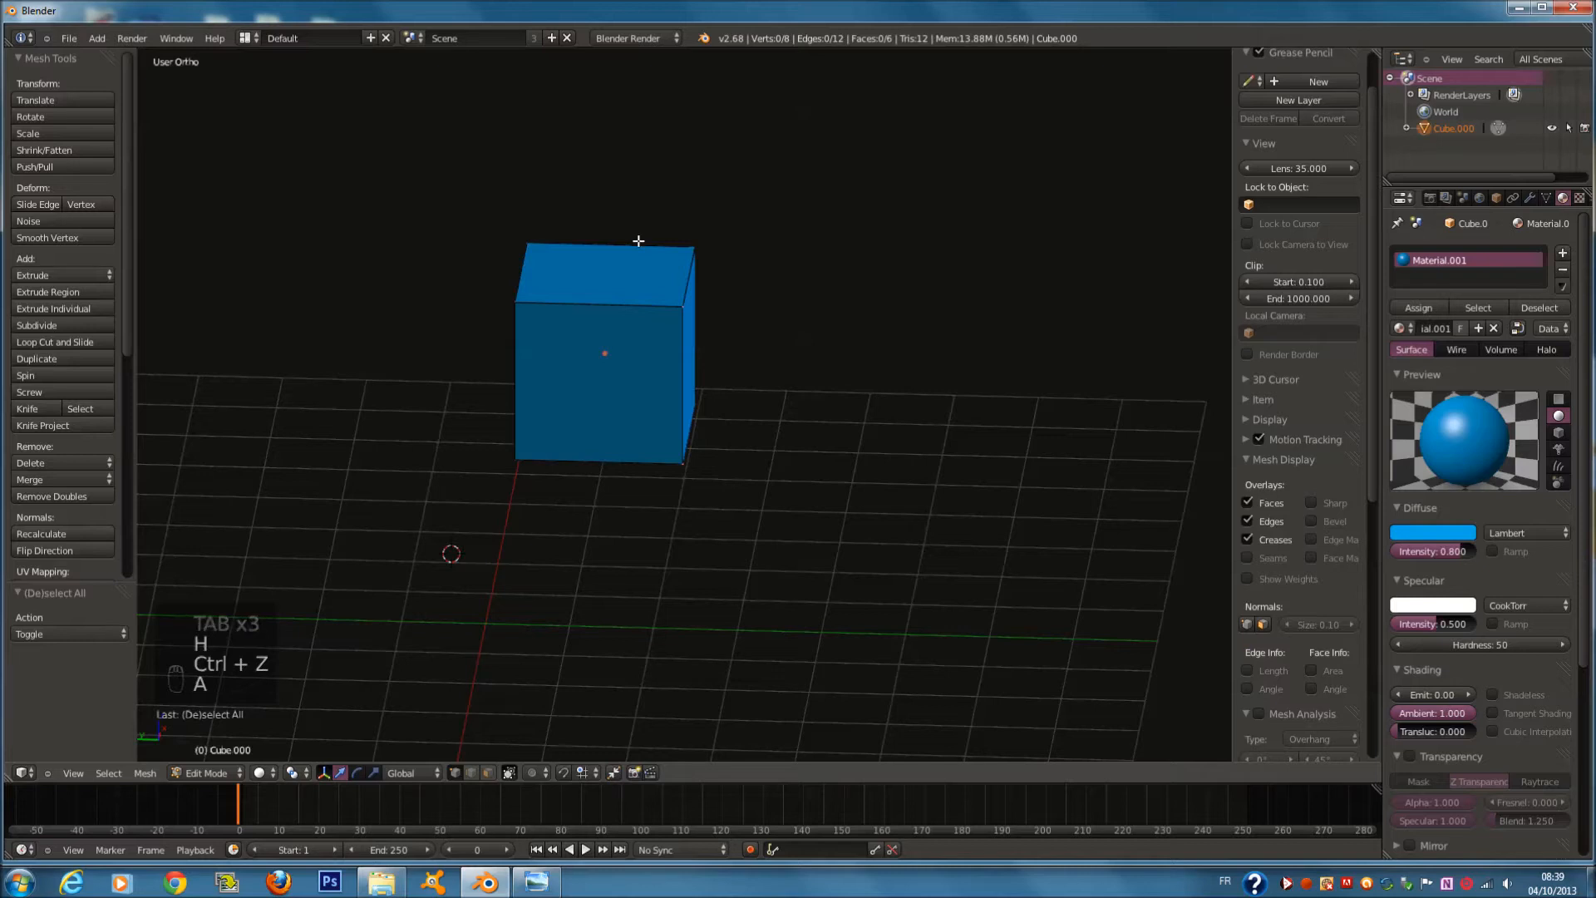
key(shift+h)
key(ctrl+z)
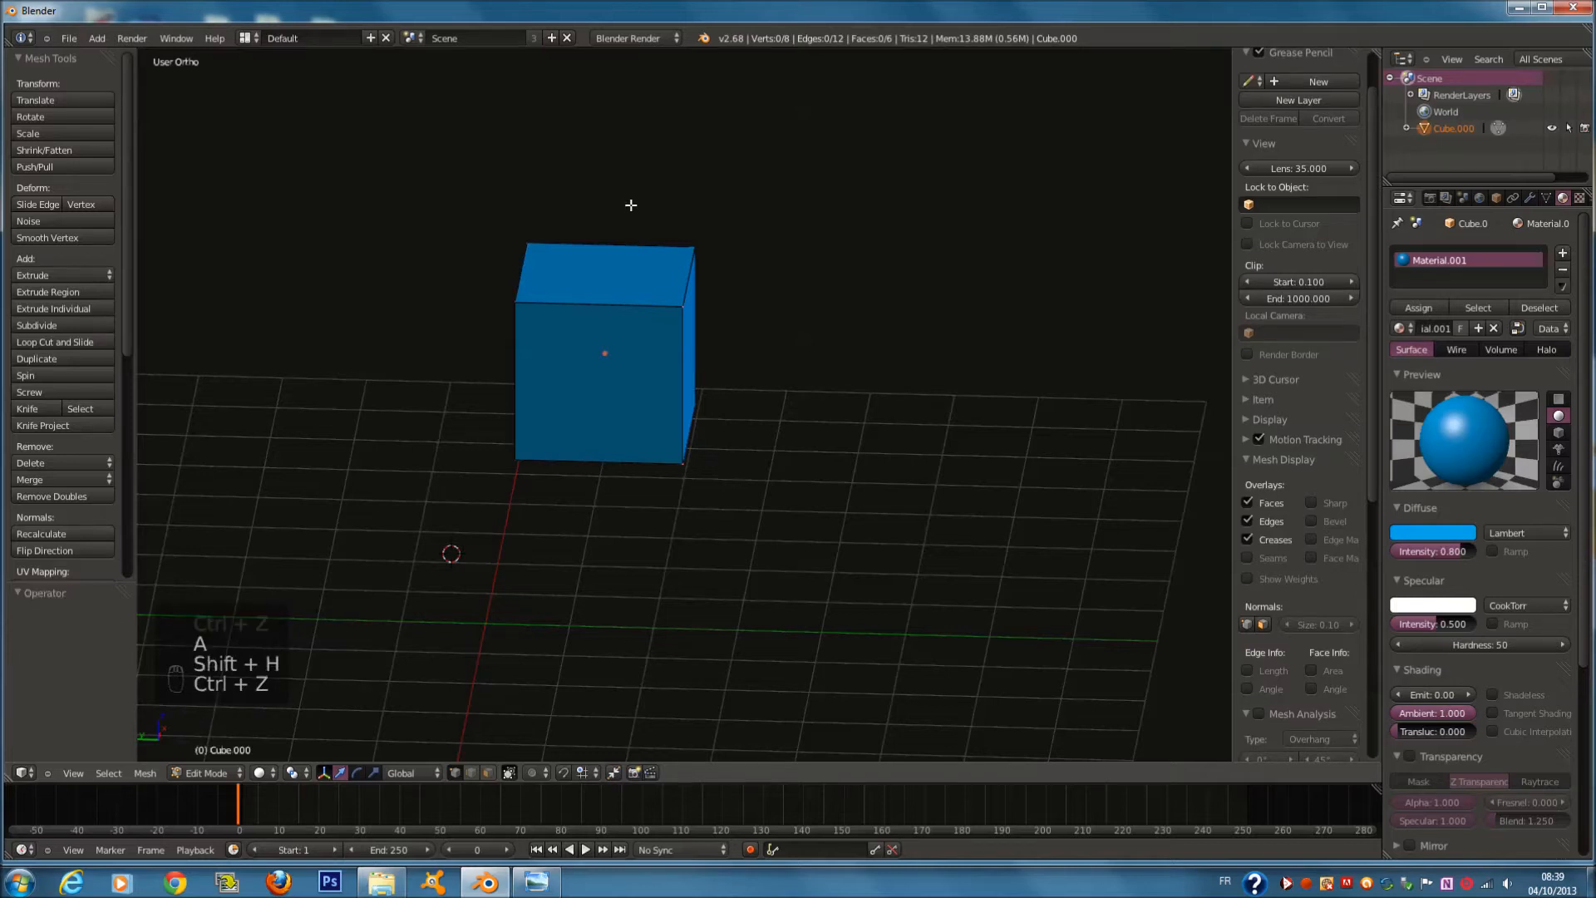
key(shift+h)
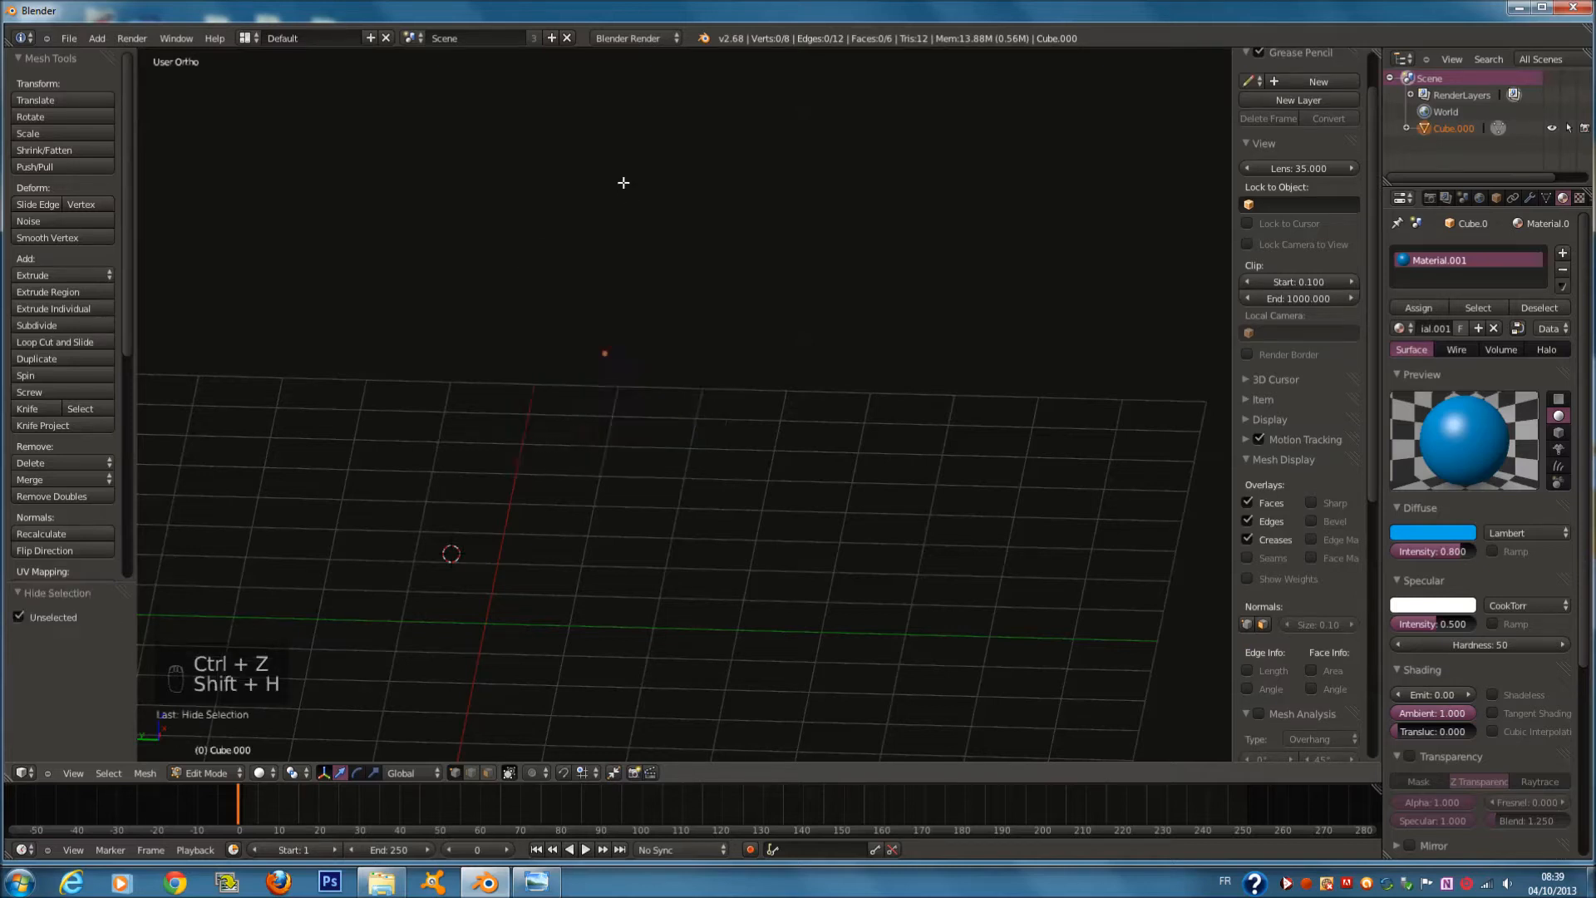
key(ctrl+z)
Try the hide commands with none of the cube's geometry selected, including hiding unselected geometry, and reveal all hidden geometry
key(h)
key(h)
drag(606, 185, 613, 191)
key(h)
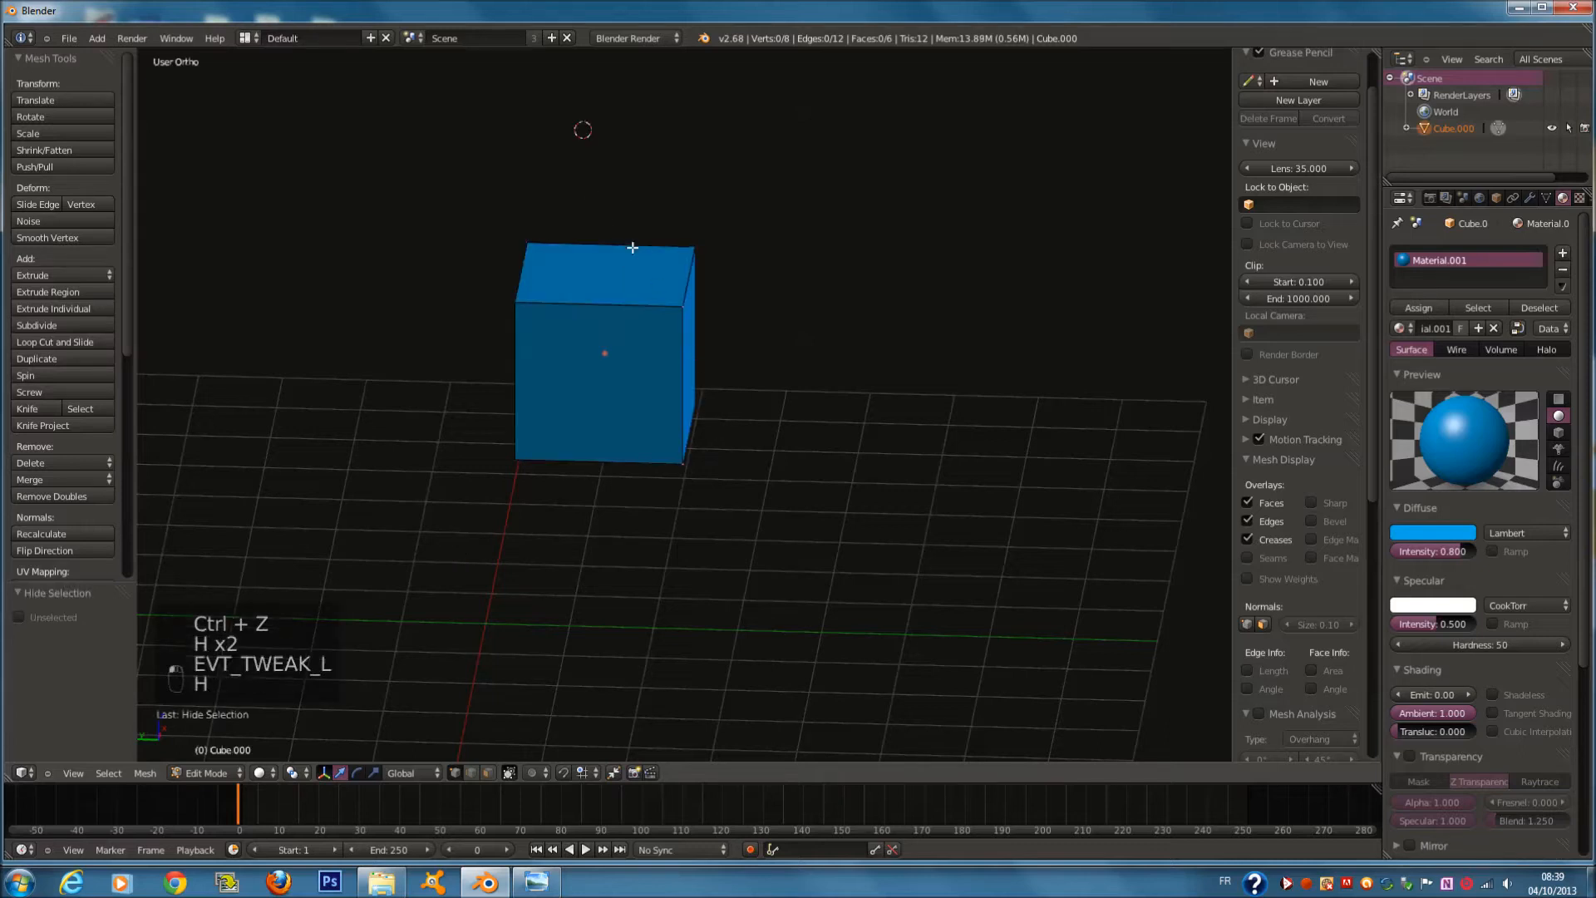
key(shift+h)
key(shift+h)
key(shift+h)
key(h)
key(h)
key(h)
key(alt+h)
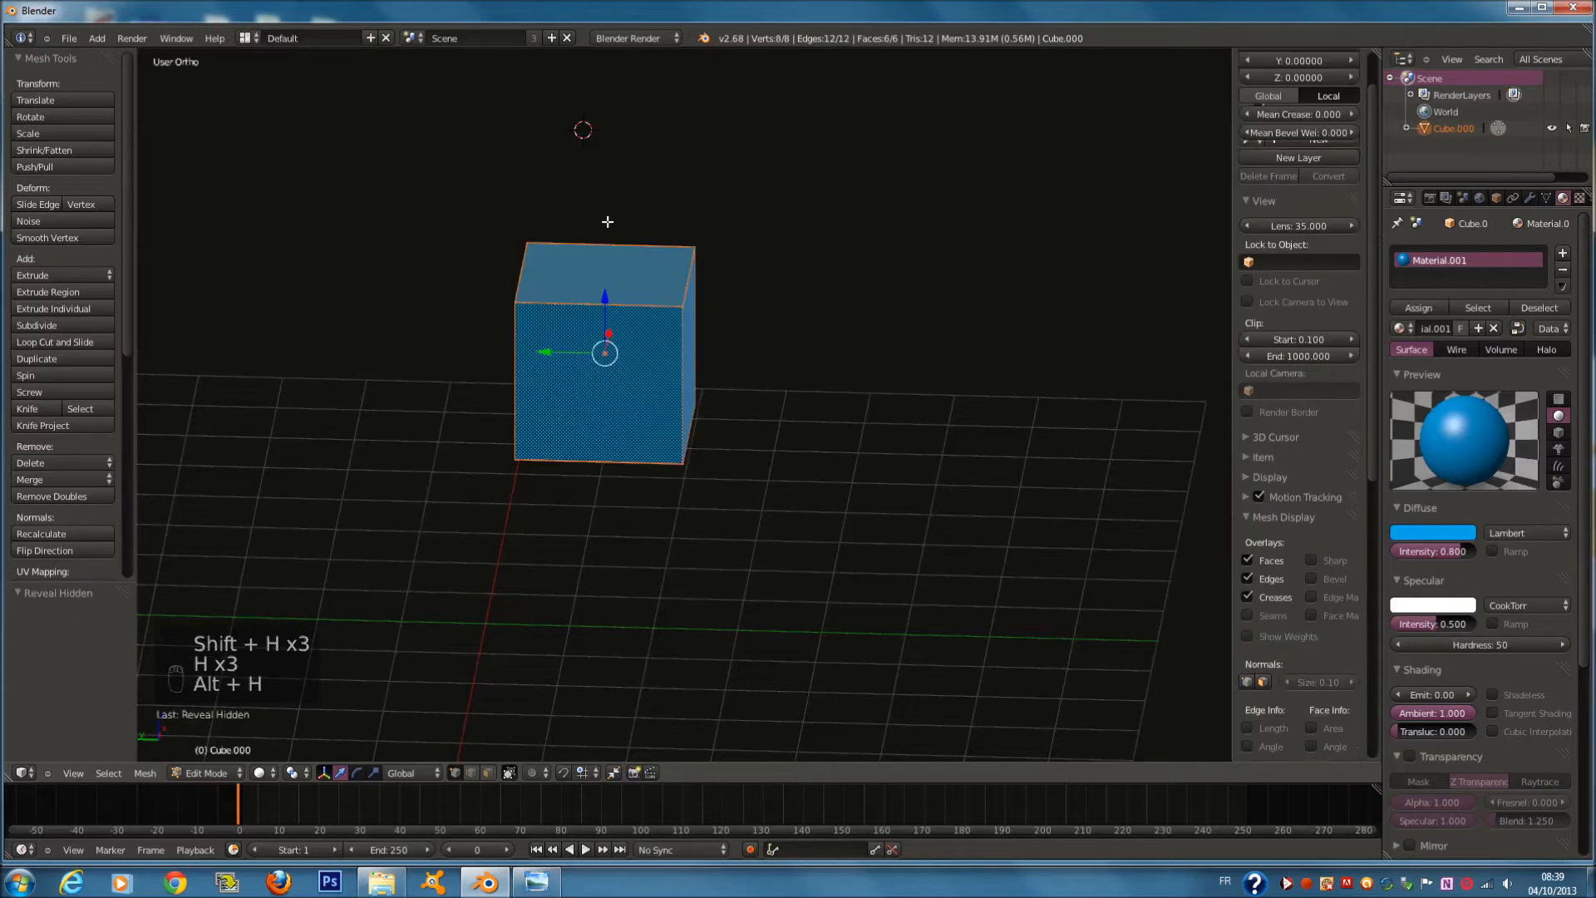
Return to Sculpt Mode, try hiding part of the cube with a box region, and undo the change
key(Tab)
key(h)
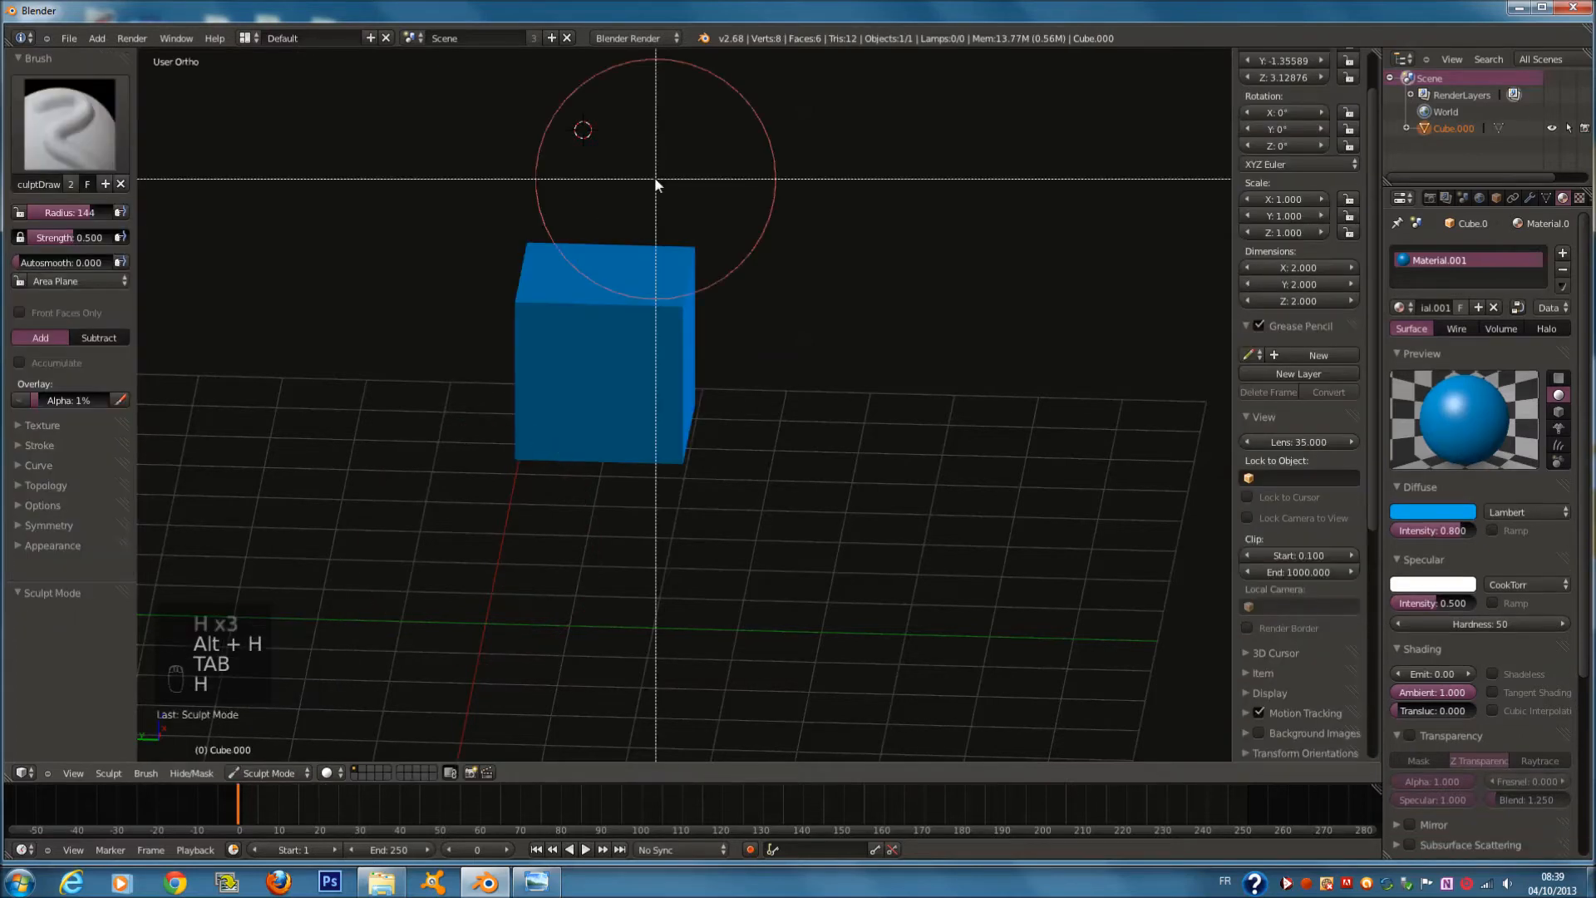
key(h)
drag(619, 158, 803, 628)
mouse_move(803, 627)
middle_down()
mouse_move(770, 482)
mouse_move(831, 473)
mouse_move(761, 462)
middle_up()
key(ctrl+z)
Toggle the cube repeatedly between Sculpt Mode and Edit Mode, trying to reveal any hidden geometry
key(Tab)
key(Tab)
key(Tab)
mouse_move(560, 572)
middle_down()
mouse_move(623, 509)
mouse_move(534, 496)
mouse_move(620, 520)
middle_up()
key(Tab)
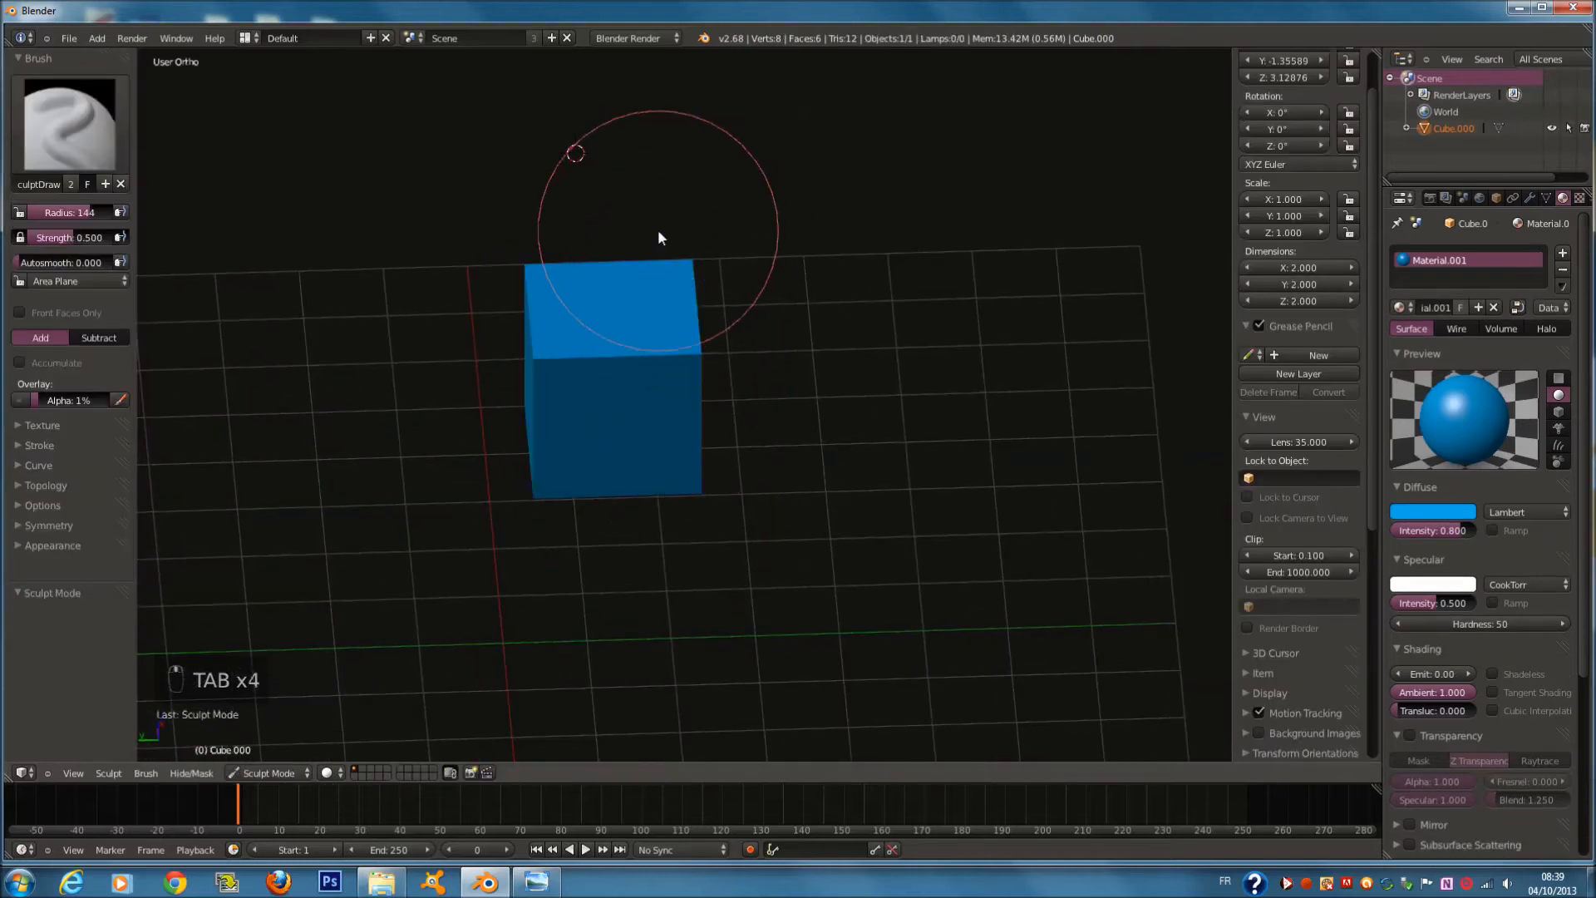
key(Tab)
key(Tab)
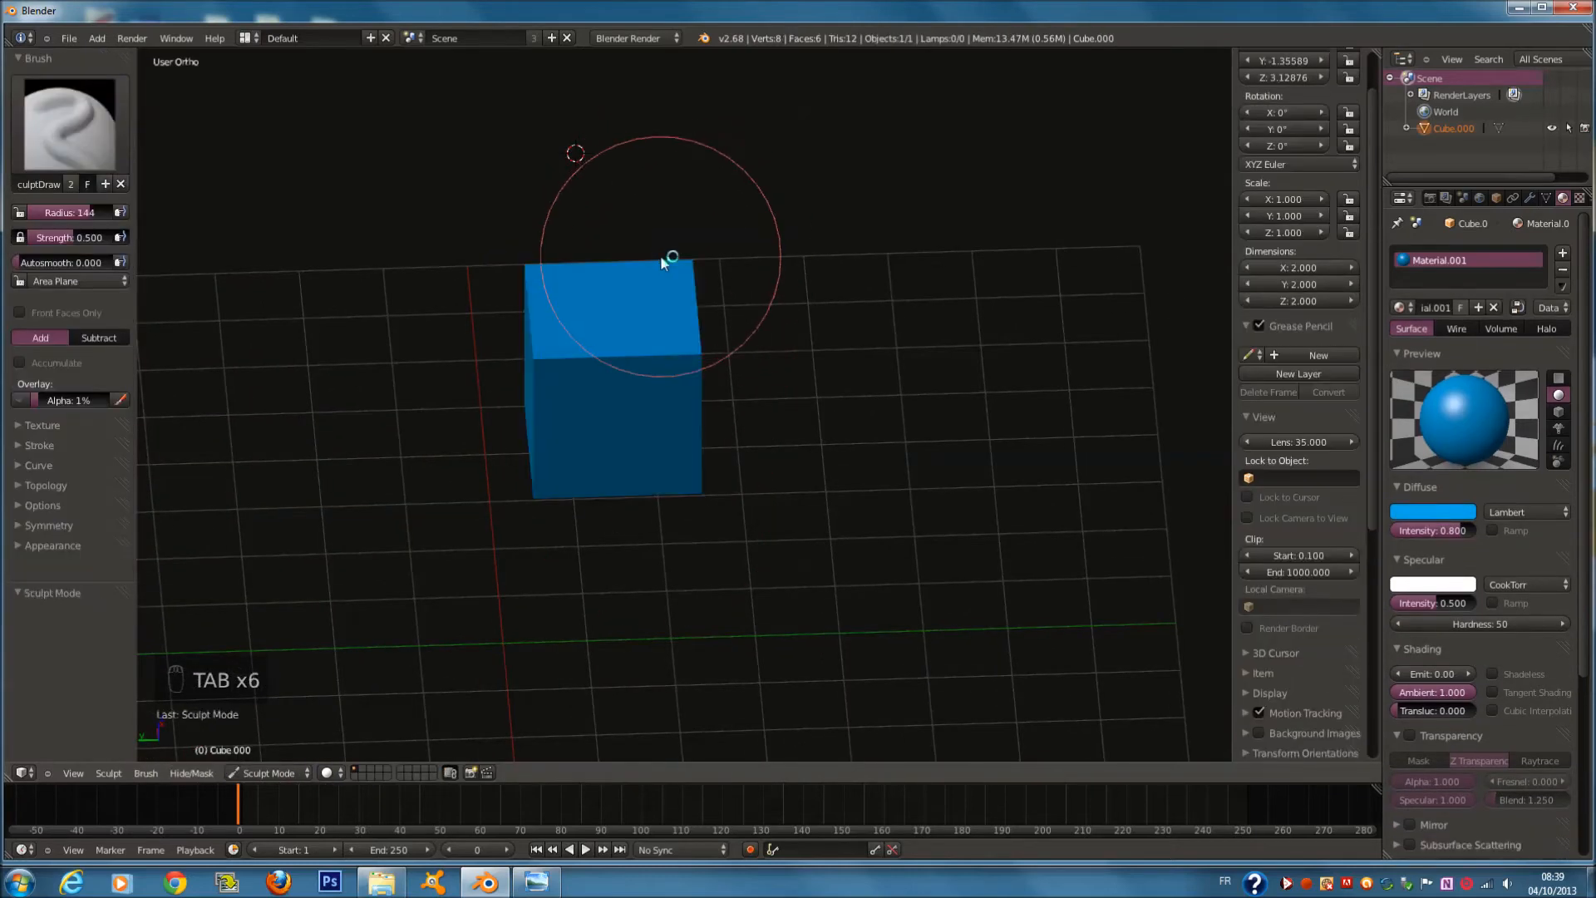
key(alt+h)
key(Tab)
key(Tab)
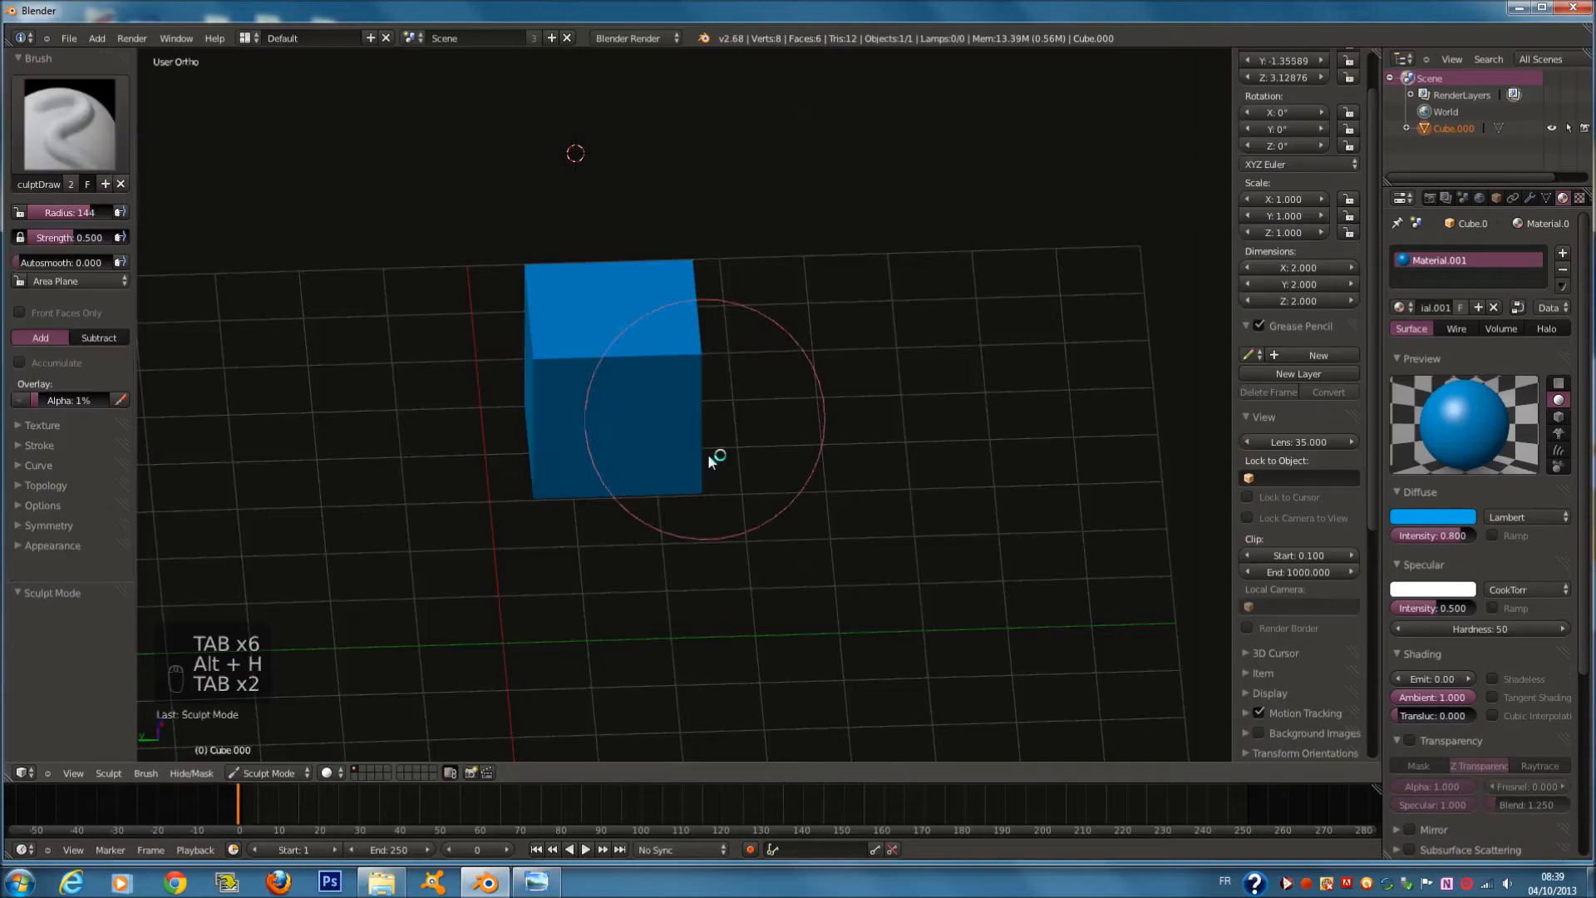
Switch the cube to Object Mode and reset the 3D cursor to the world centre
click(291, 773)
middle_drag(284, 752, 667, 517)
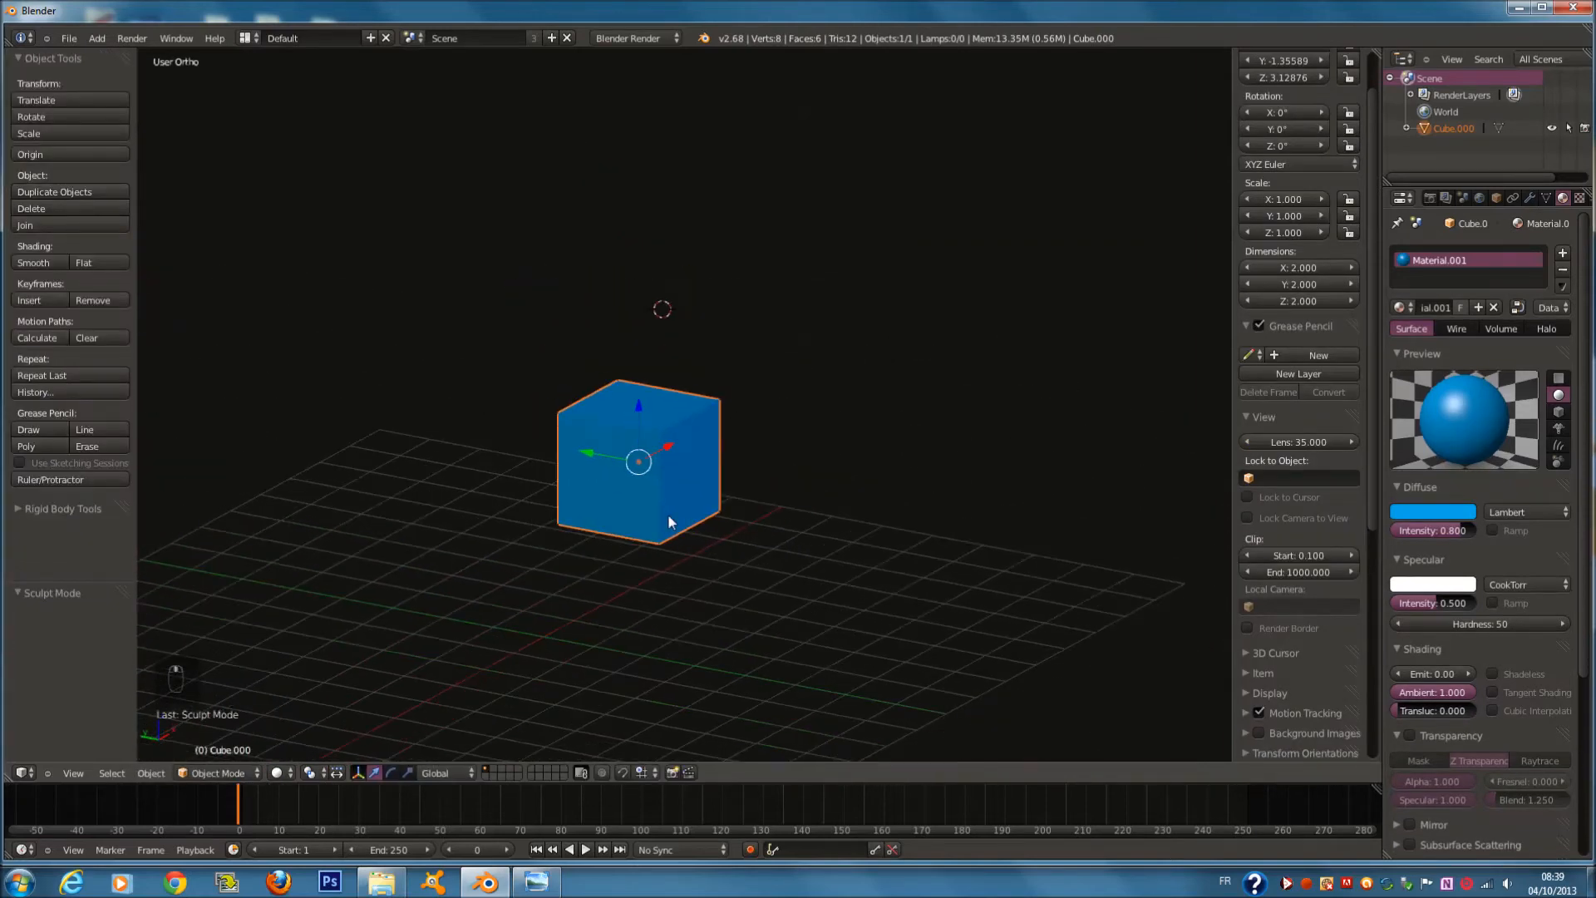
key(shift+c)
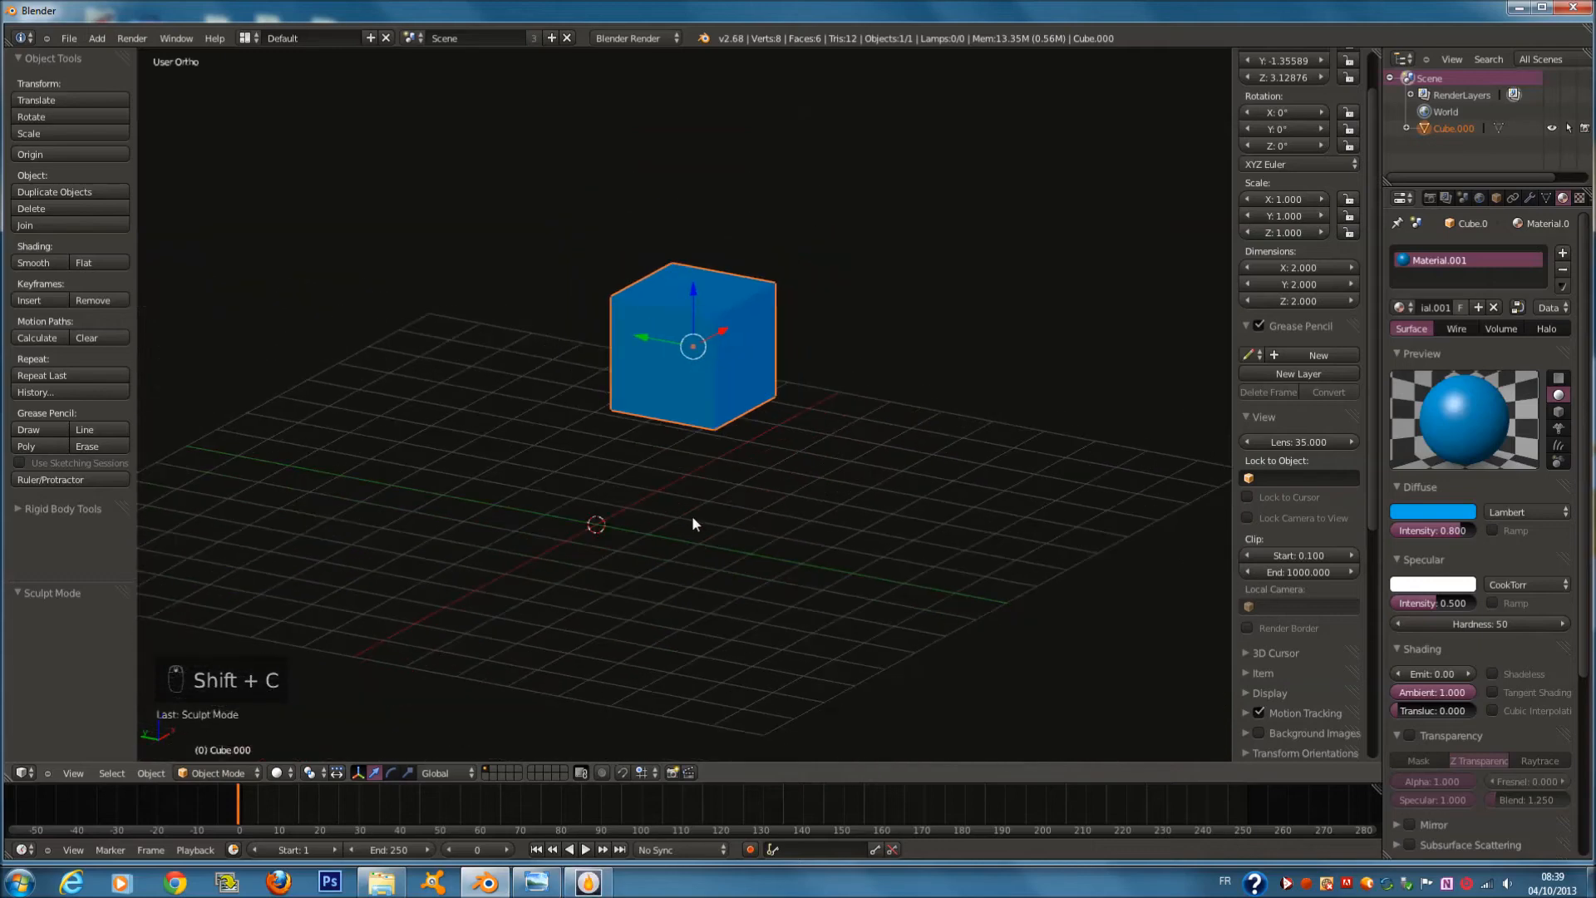
Snap the selected cube to the 3D cursor at the world centre
key(shift+s)
key(shift+s)
click(673, 454)
key(shift+s)
click(678, 560)
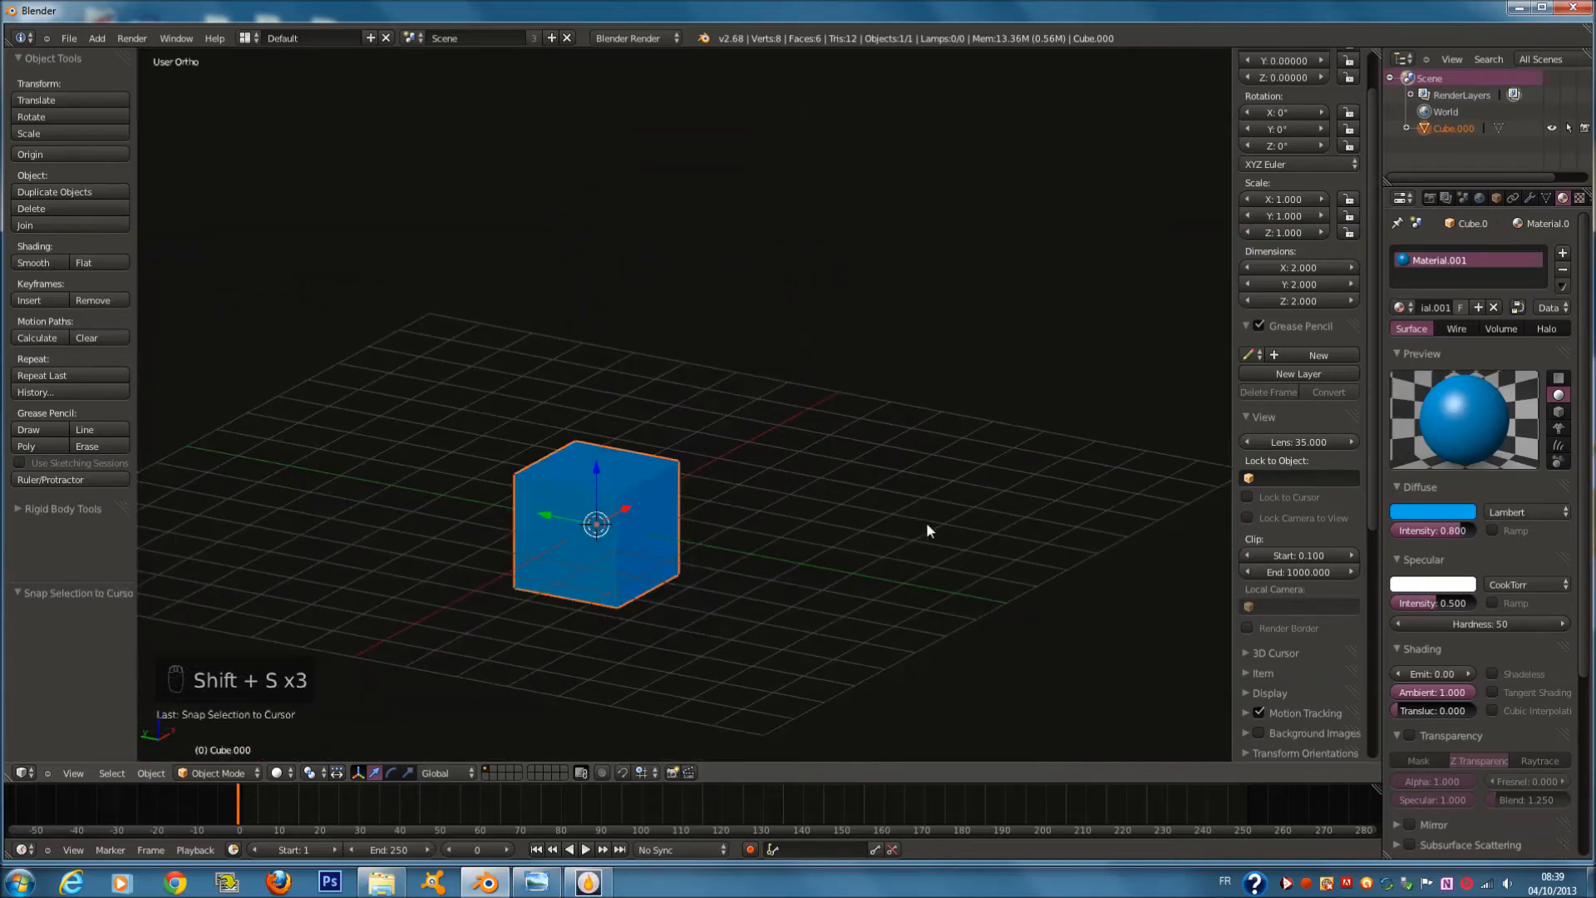
Open the operator search and look through its list of available commands and their shortcuts
key(space)
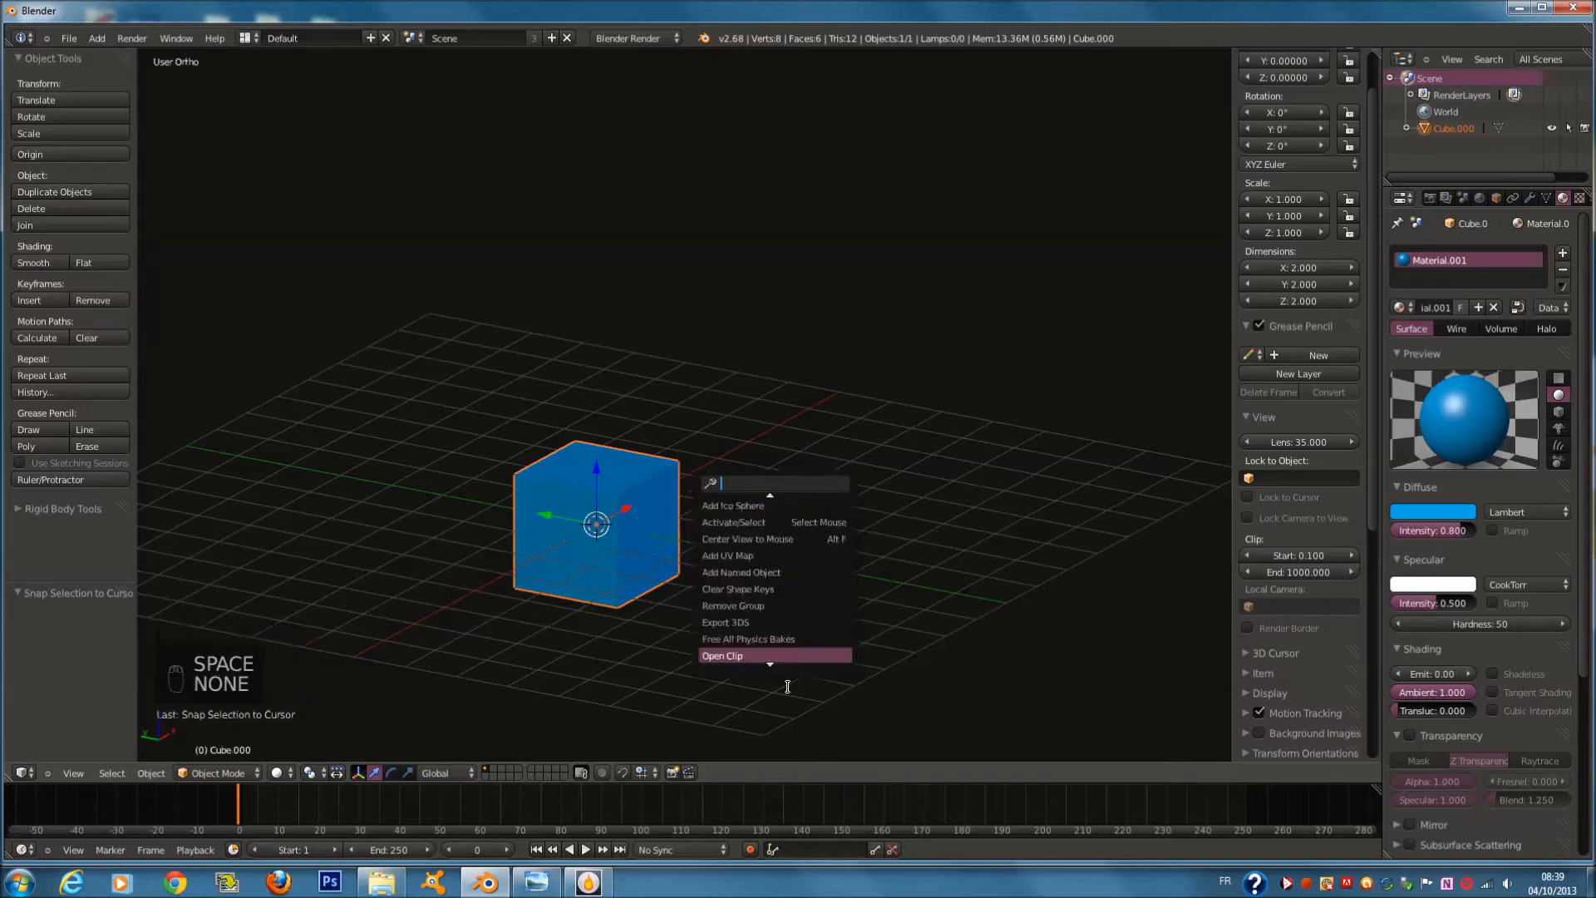
scroll(795, 521, up, 9)
scroll(789, 551, up, 5)
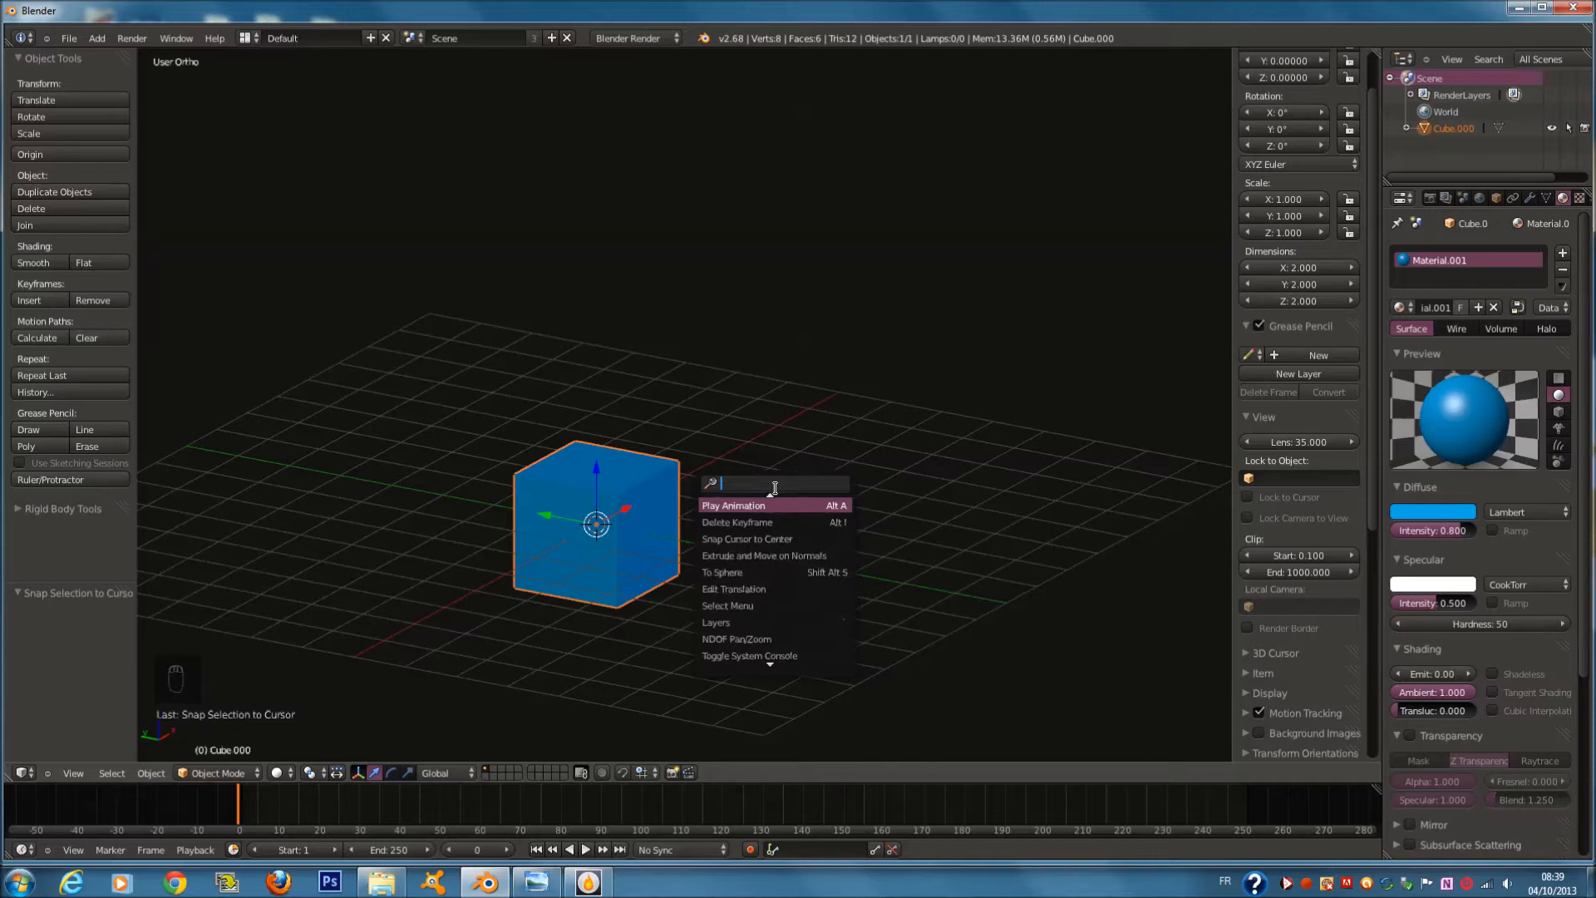
scroll(790, 657, down, 8)
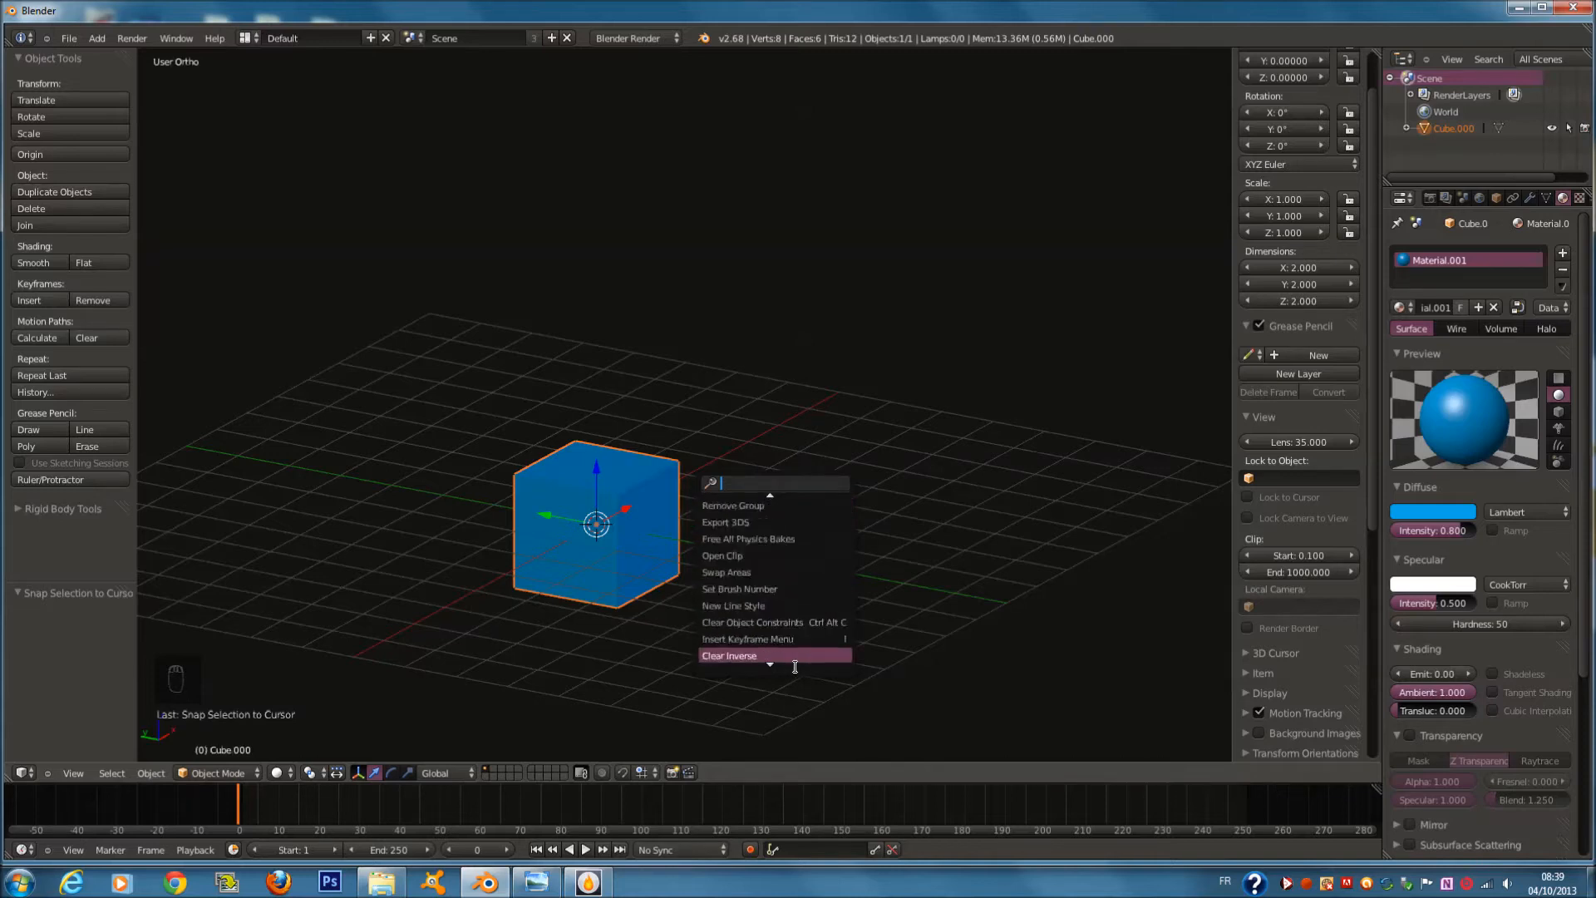
scroll(794, 659, down, 10)
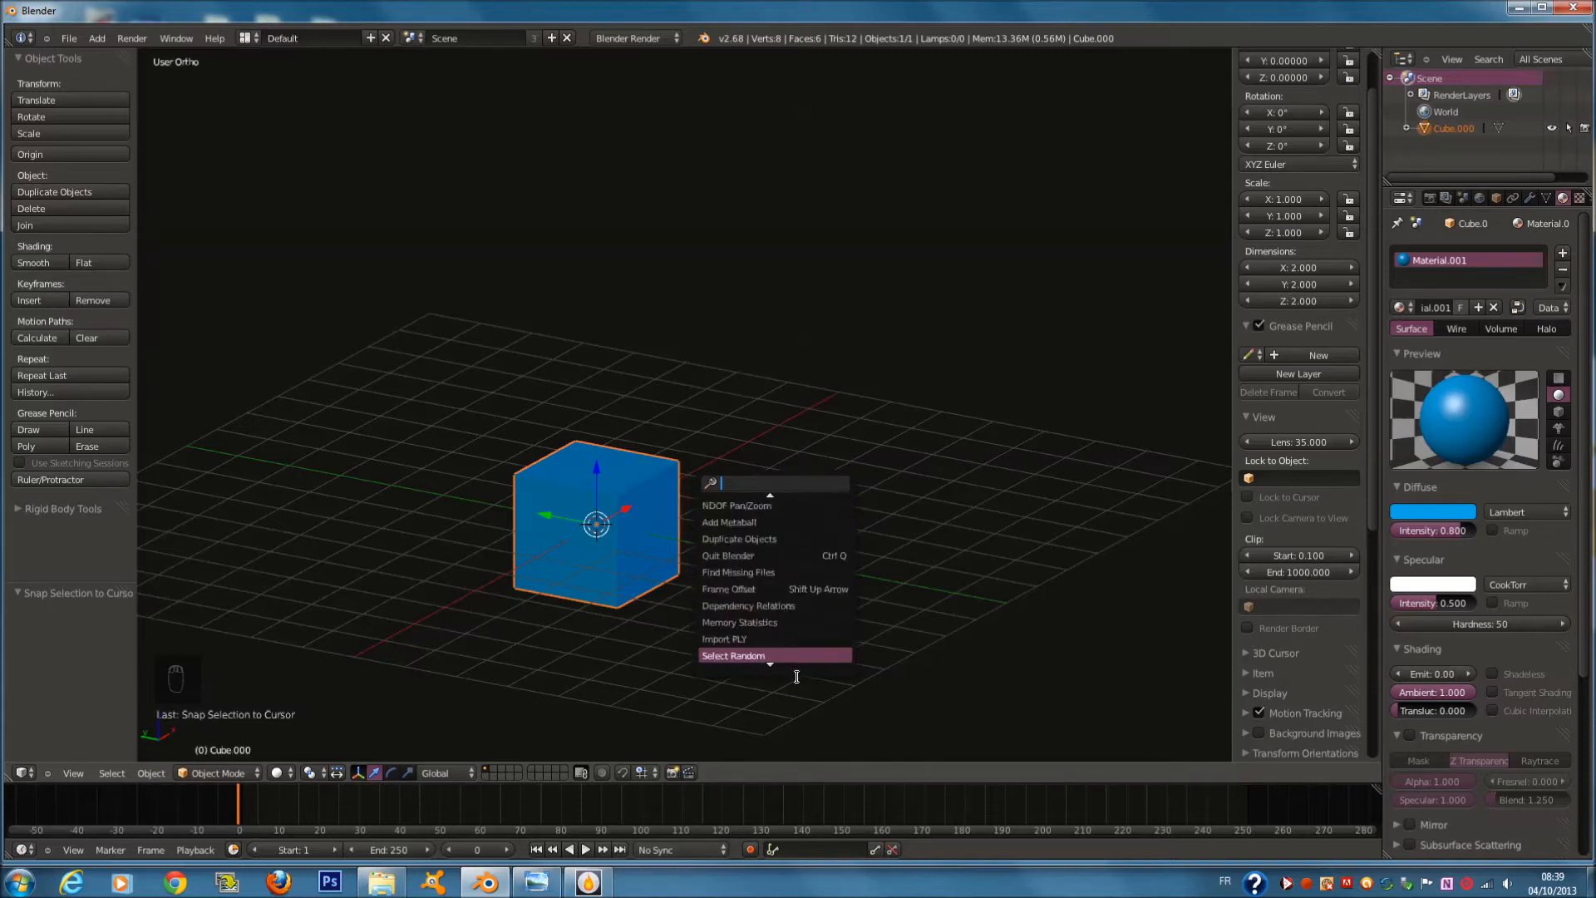
scroll(796, 683, down, 10)
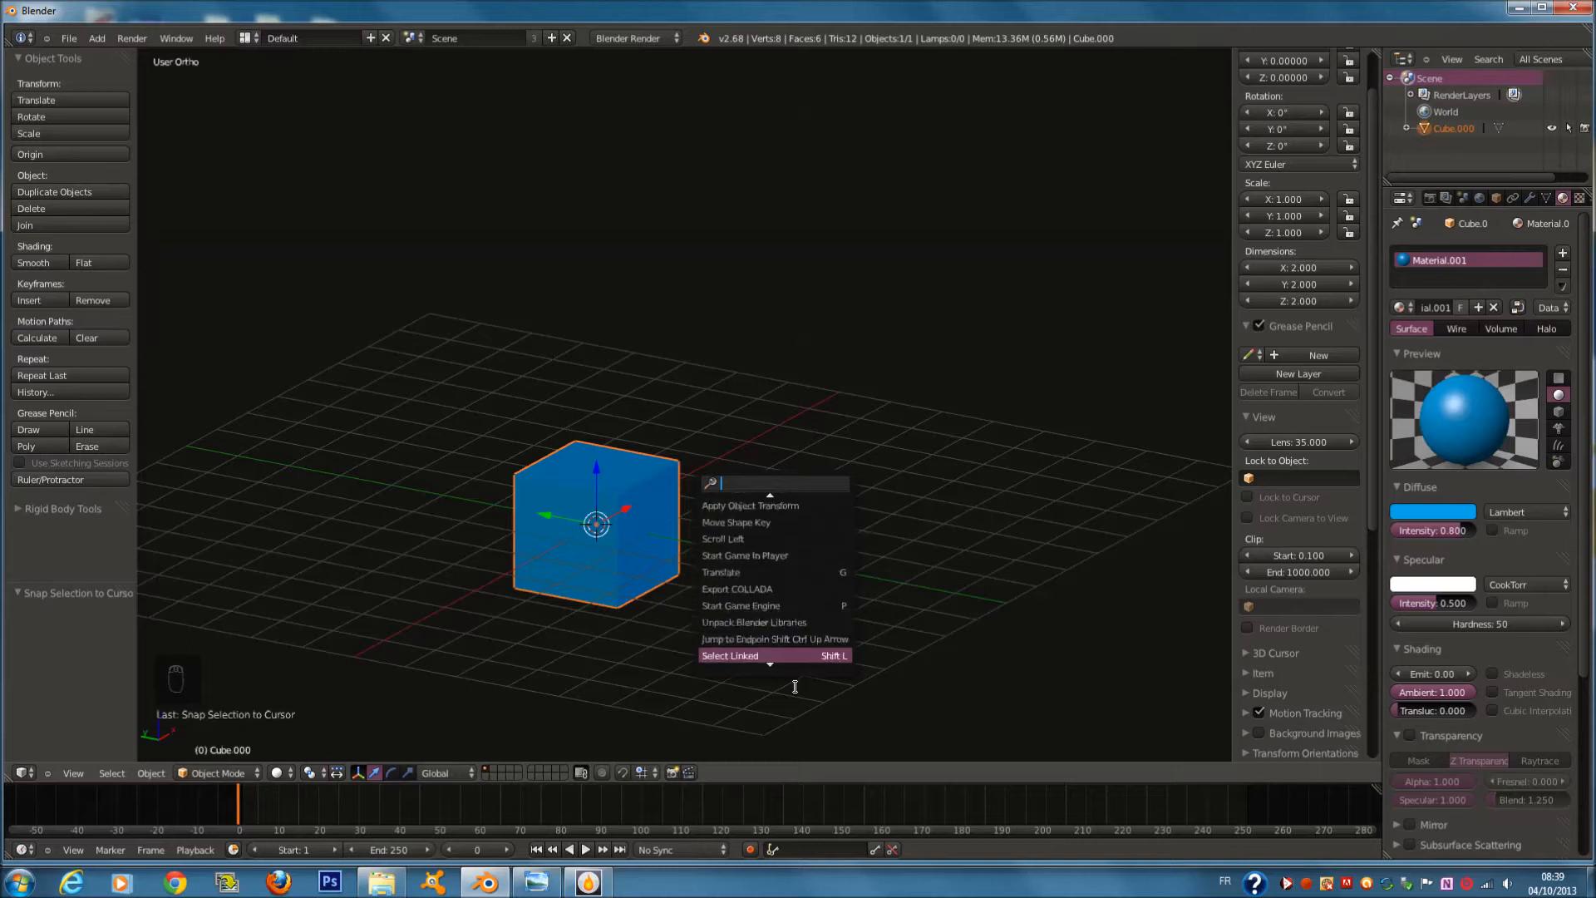
scroll(797, 698, down, 10)
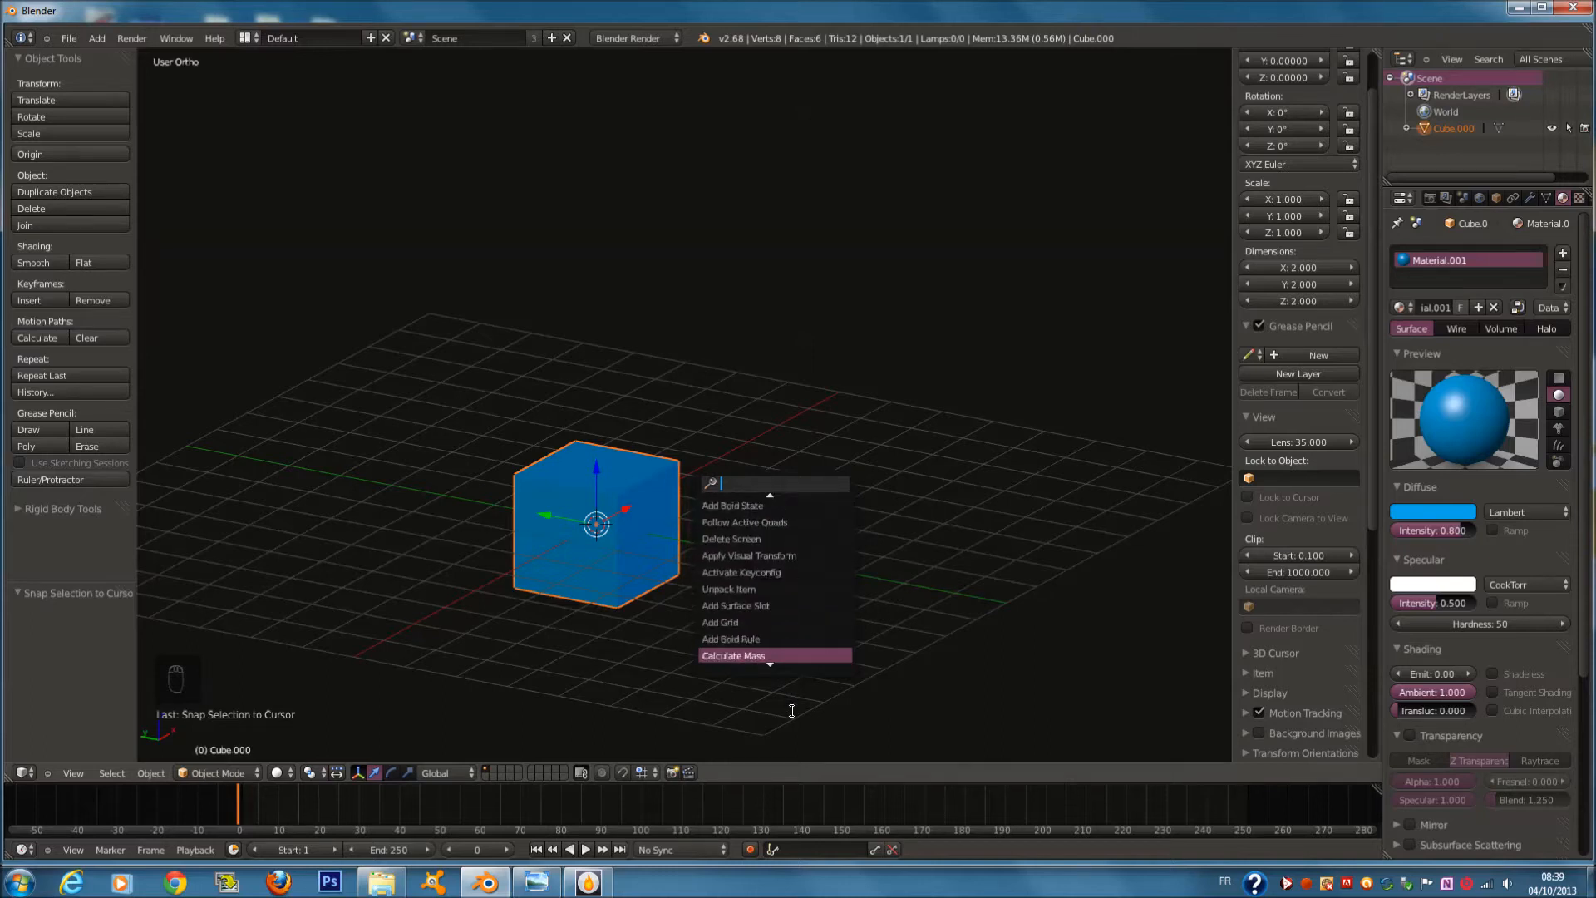
scroll(802, 717, down, 10)
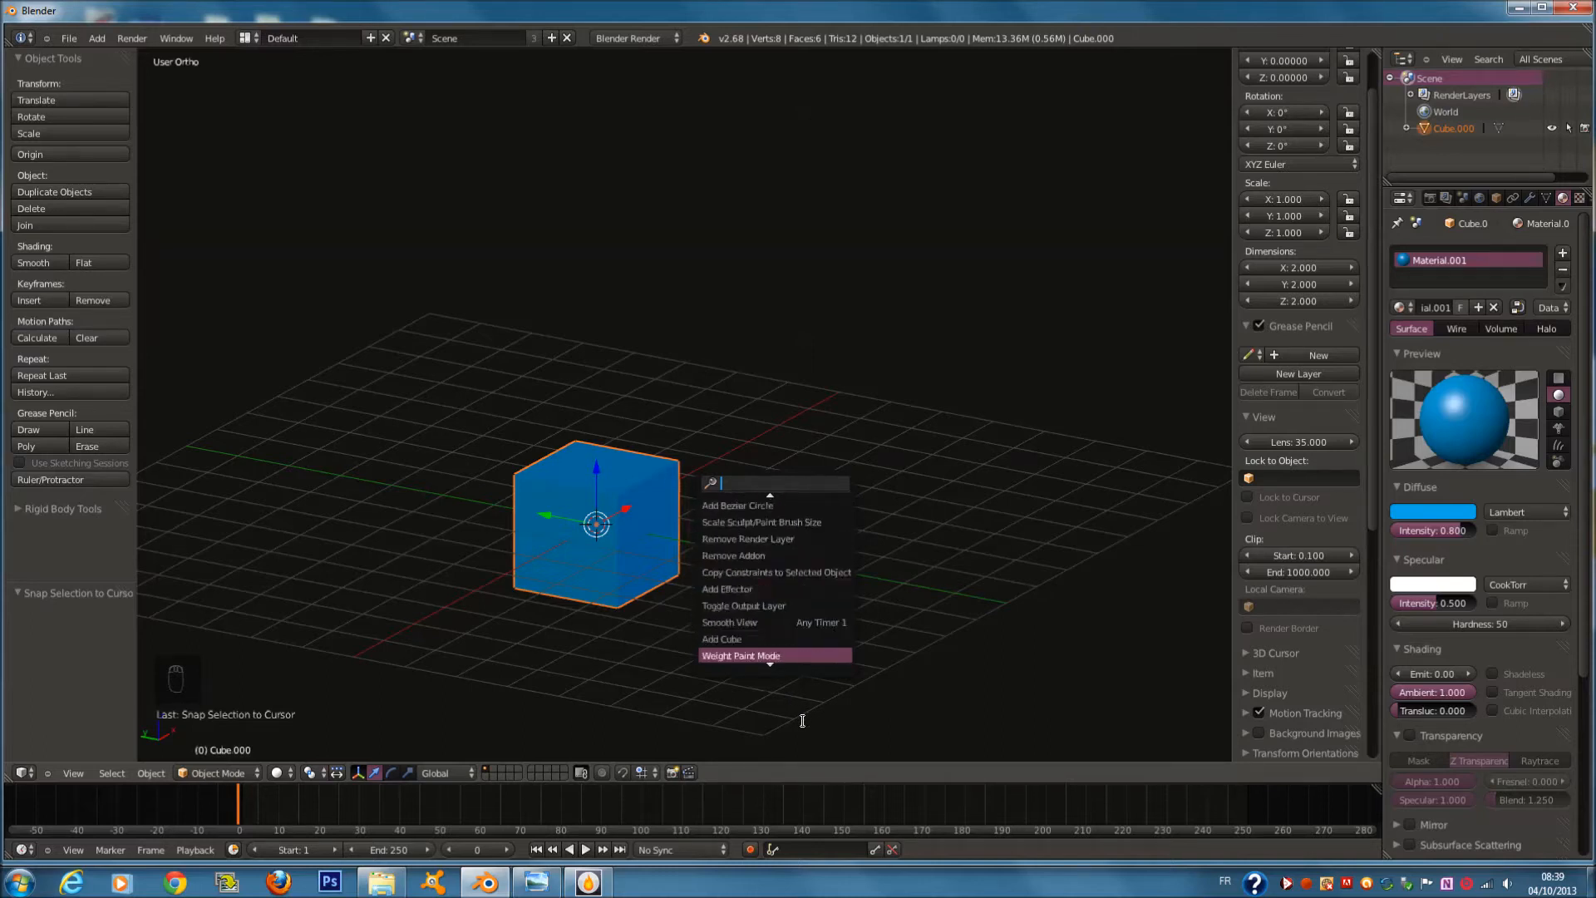
scroll(805, 719, down, 10)
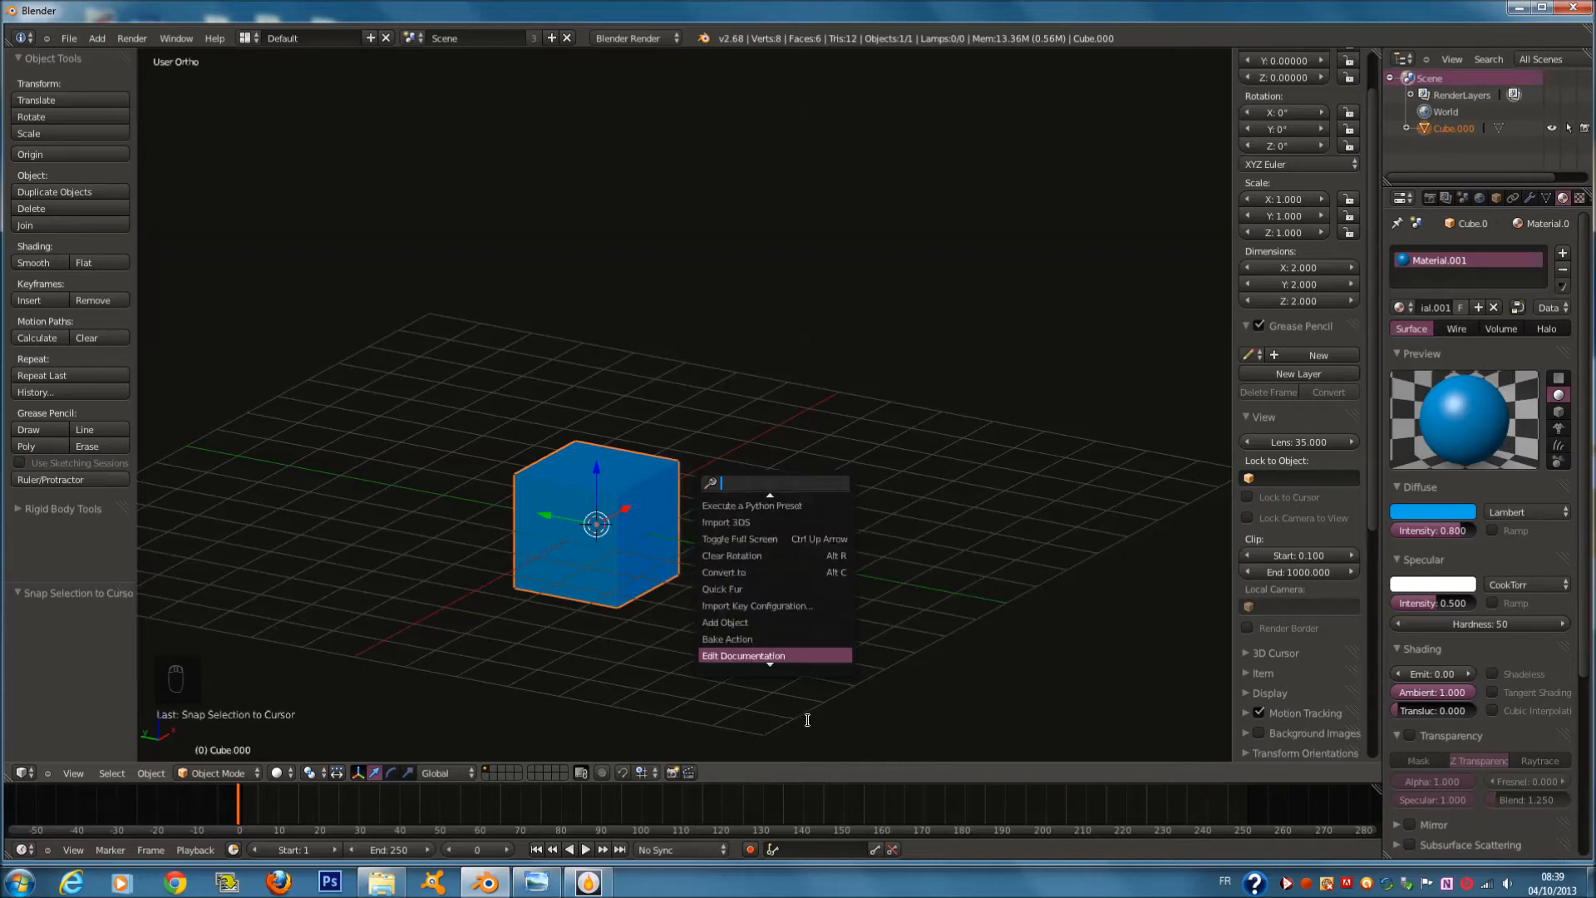
scroll(859, 673, down, 10)
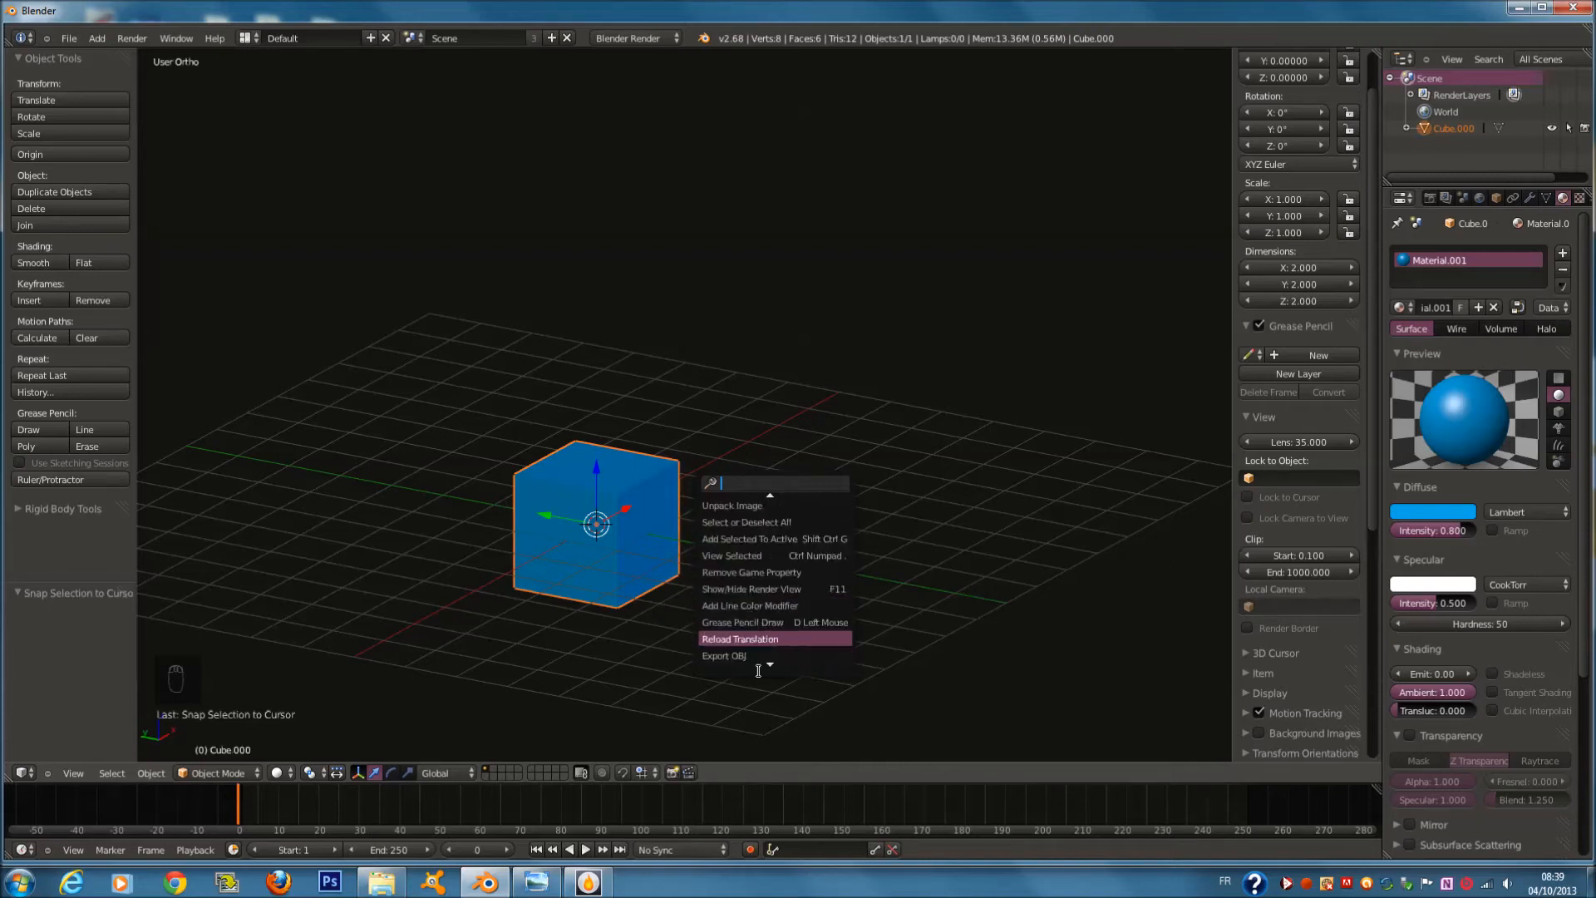
scroll(870, 640, down, 10)
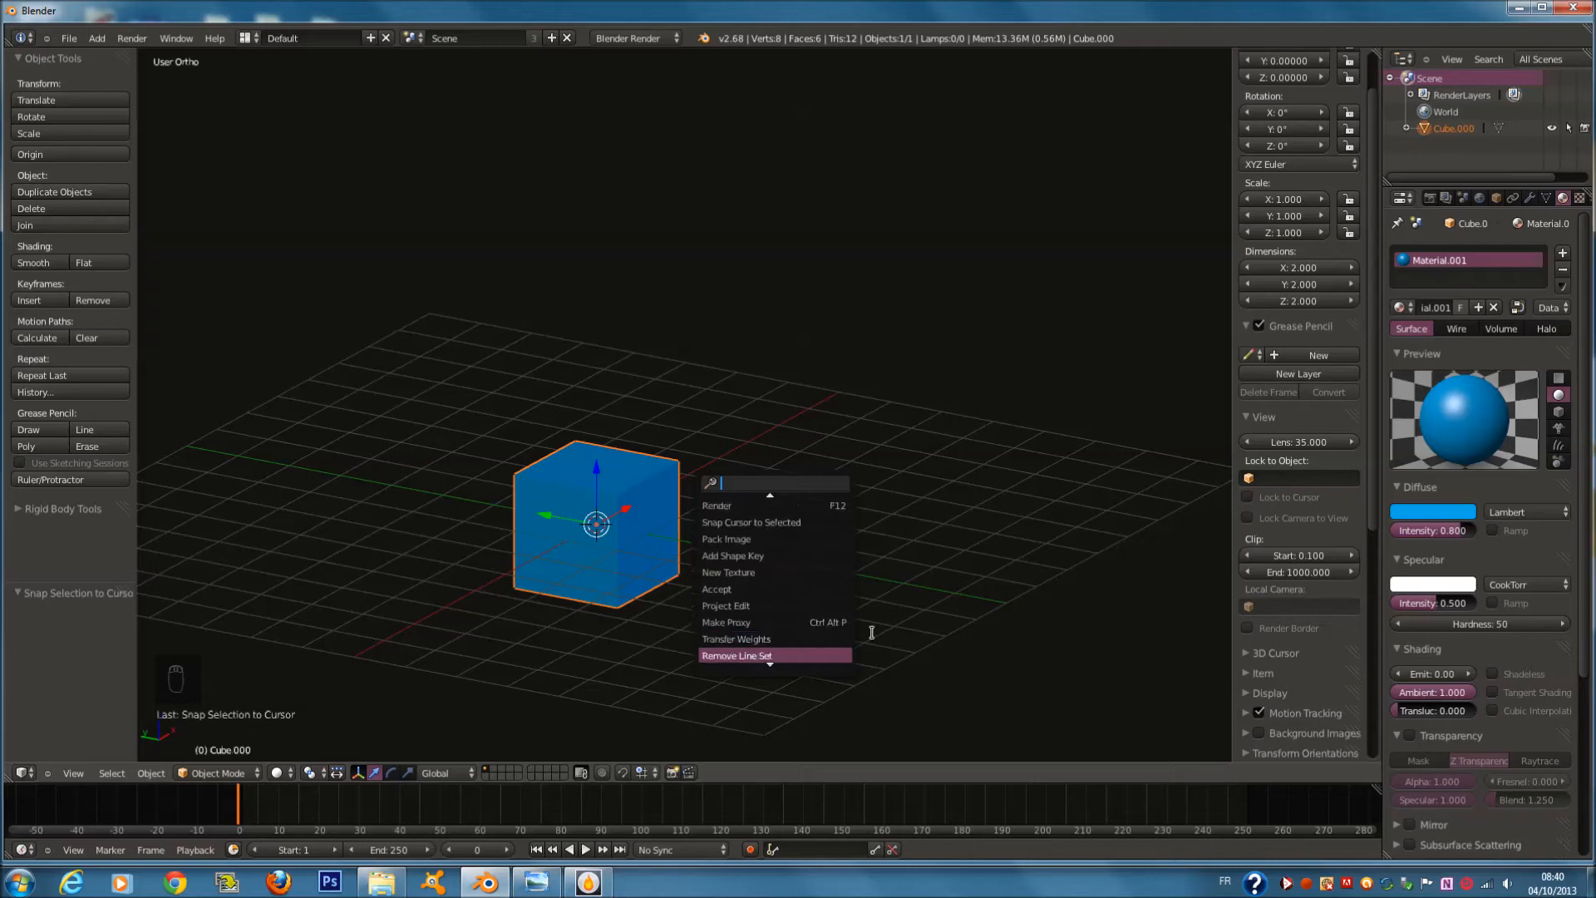
scroll(872, 632, down, 10)
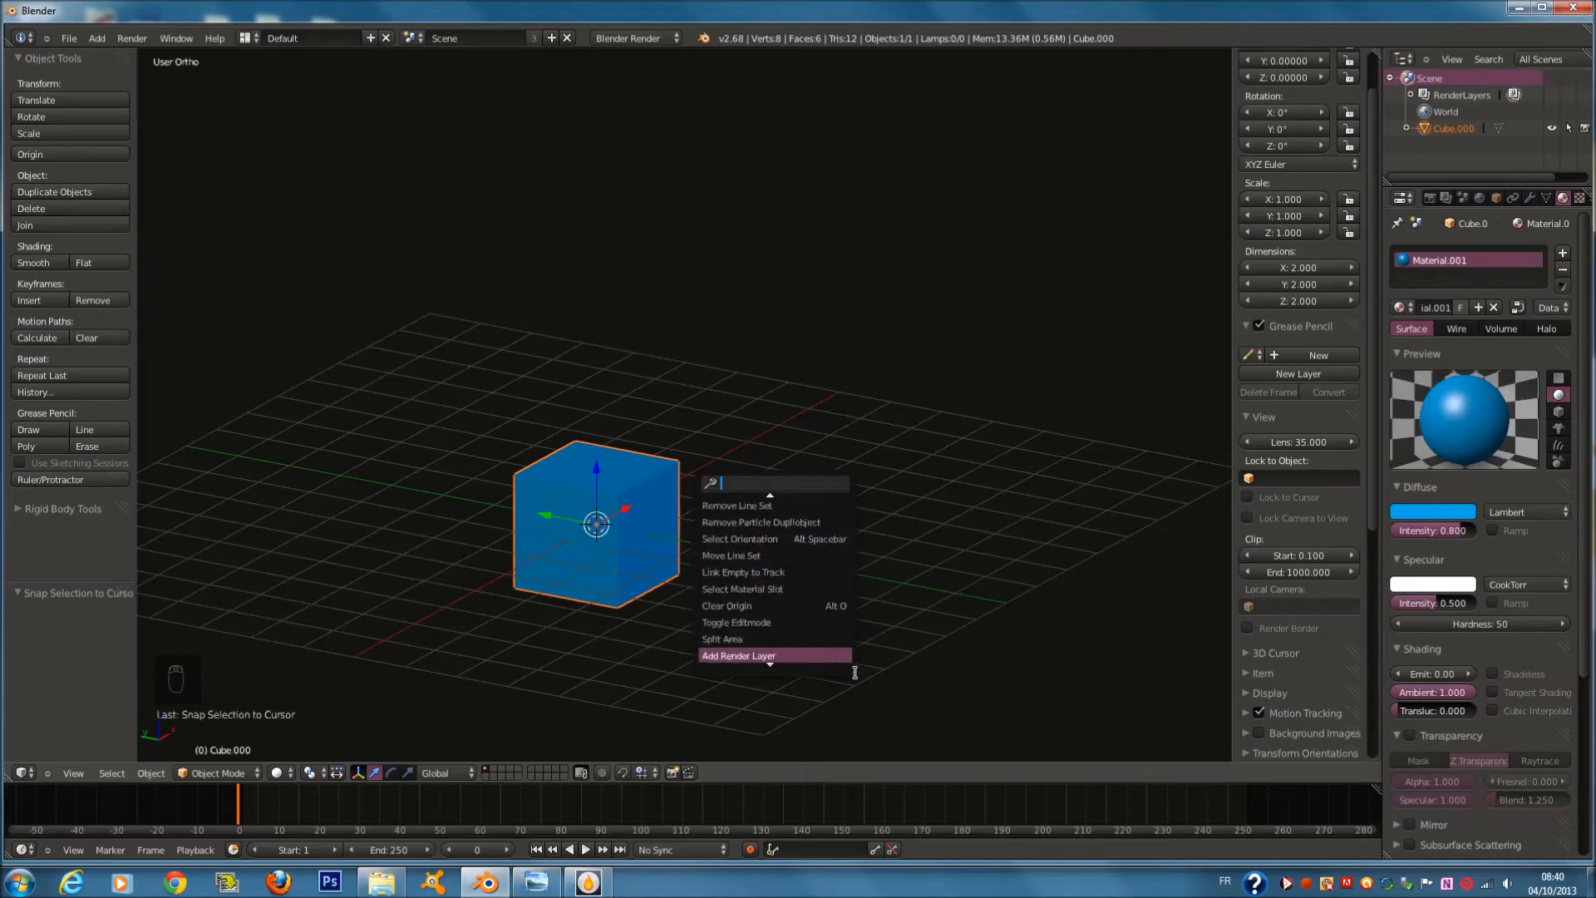
scroll(816, 668, down, 2)
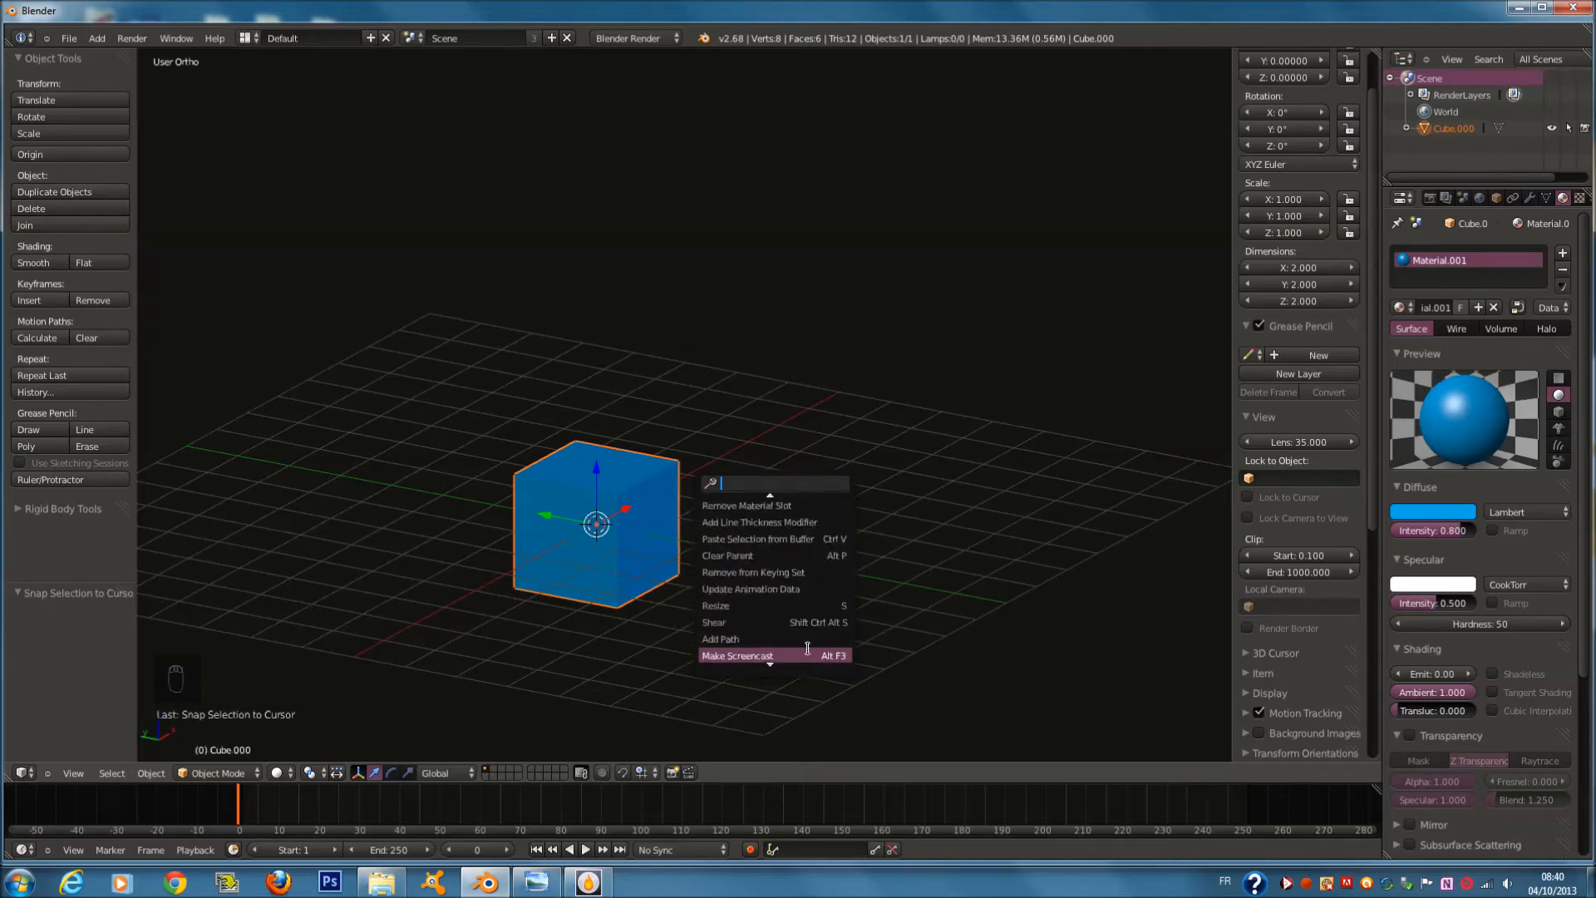
shift+middle_drag(602, 631, 683, 589)
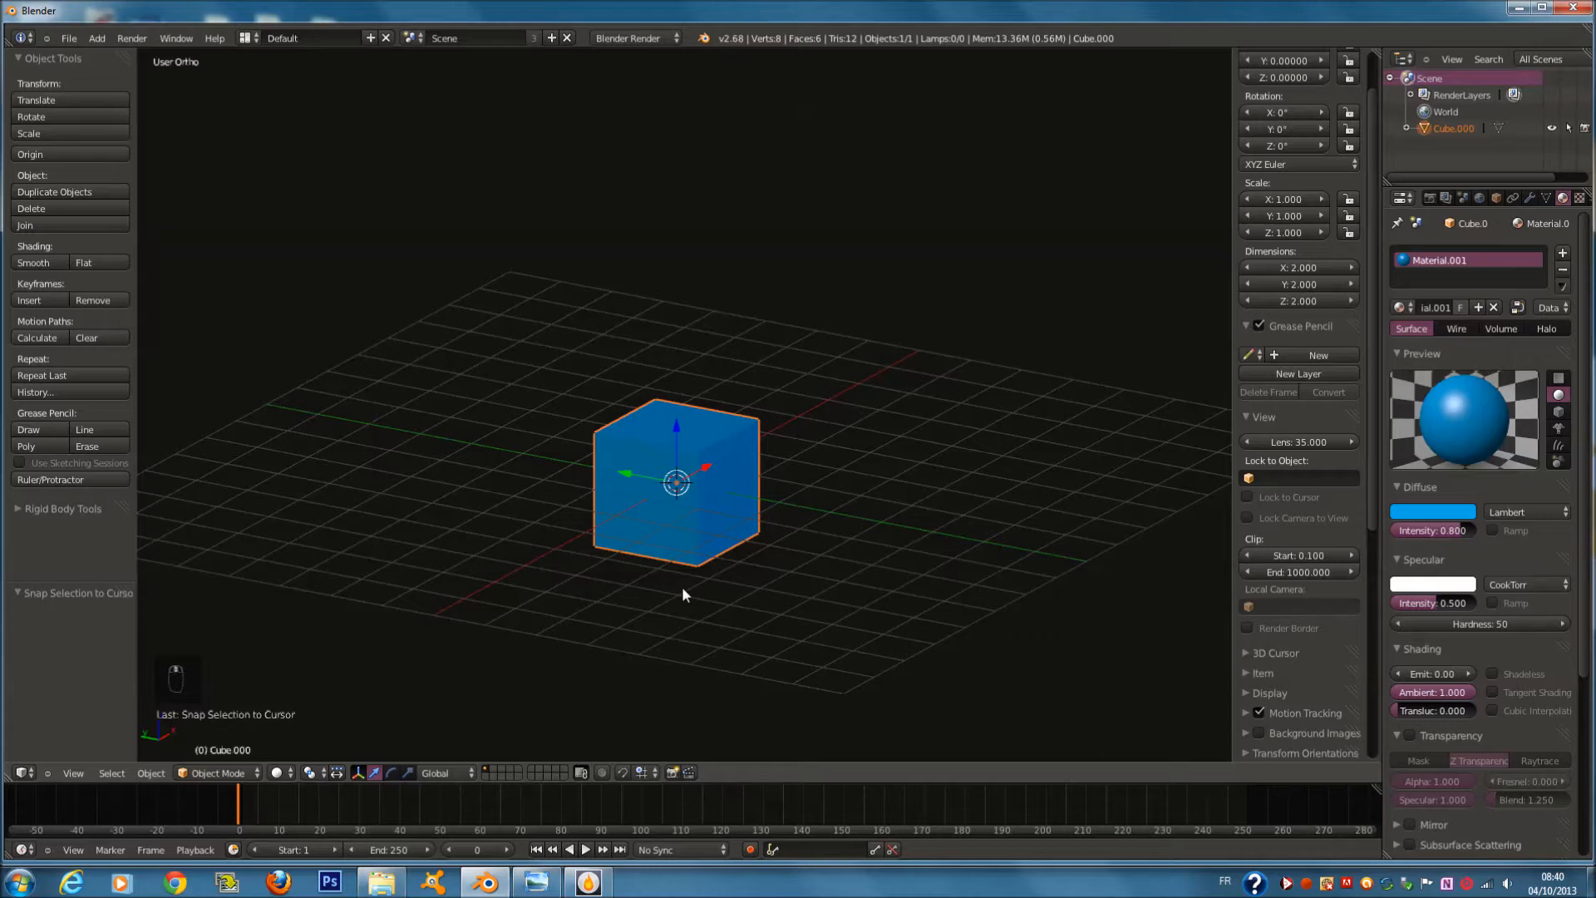
scroll(682, 586, up, 3)
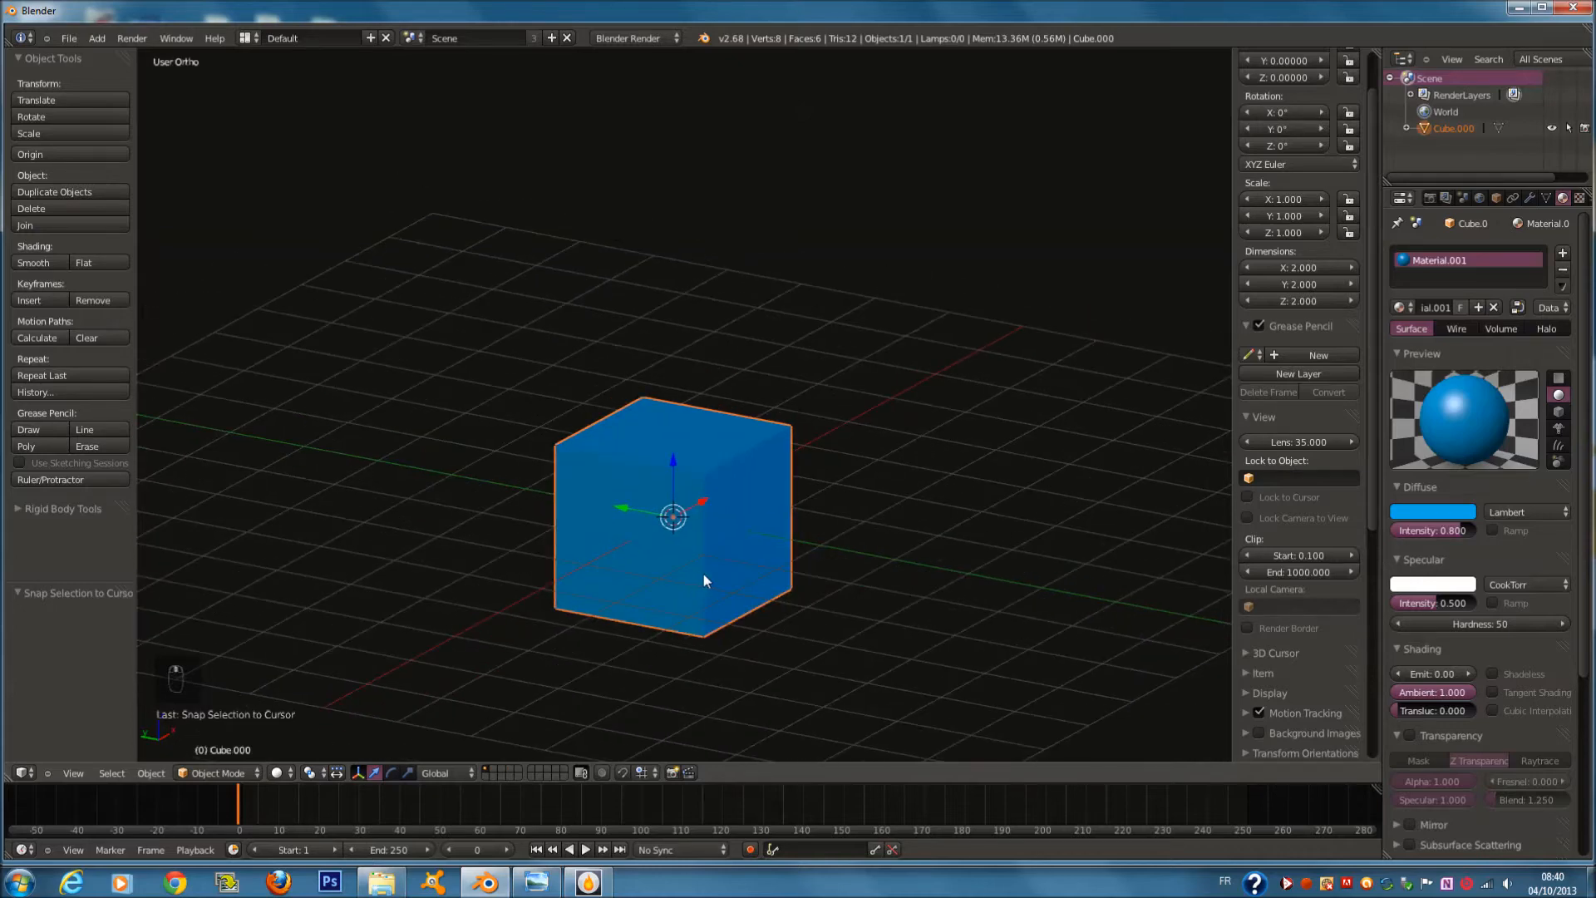
middle_drag(712, 577, 737, 610)
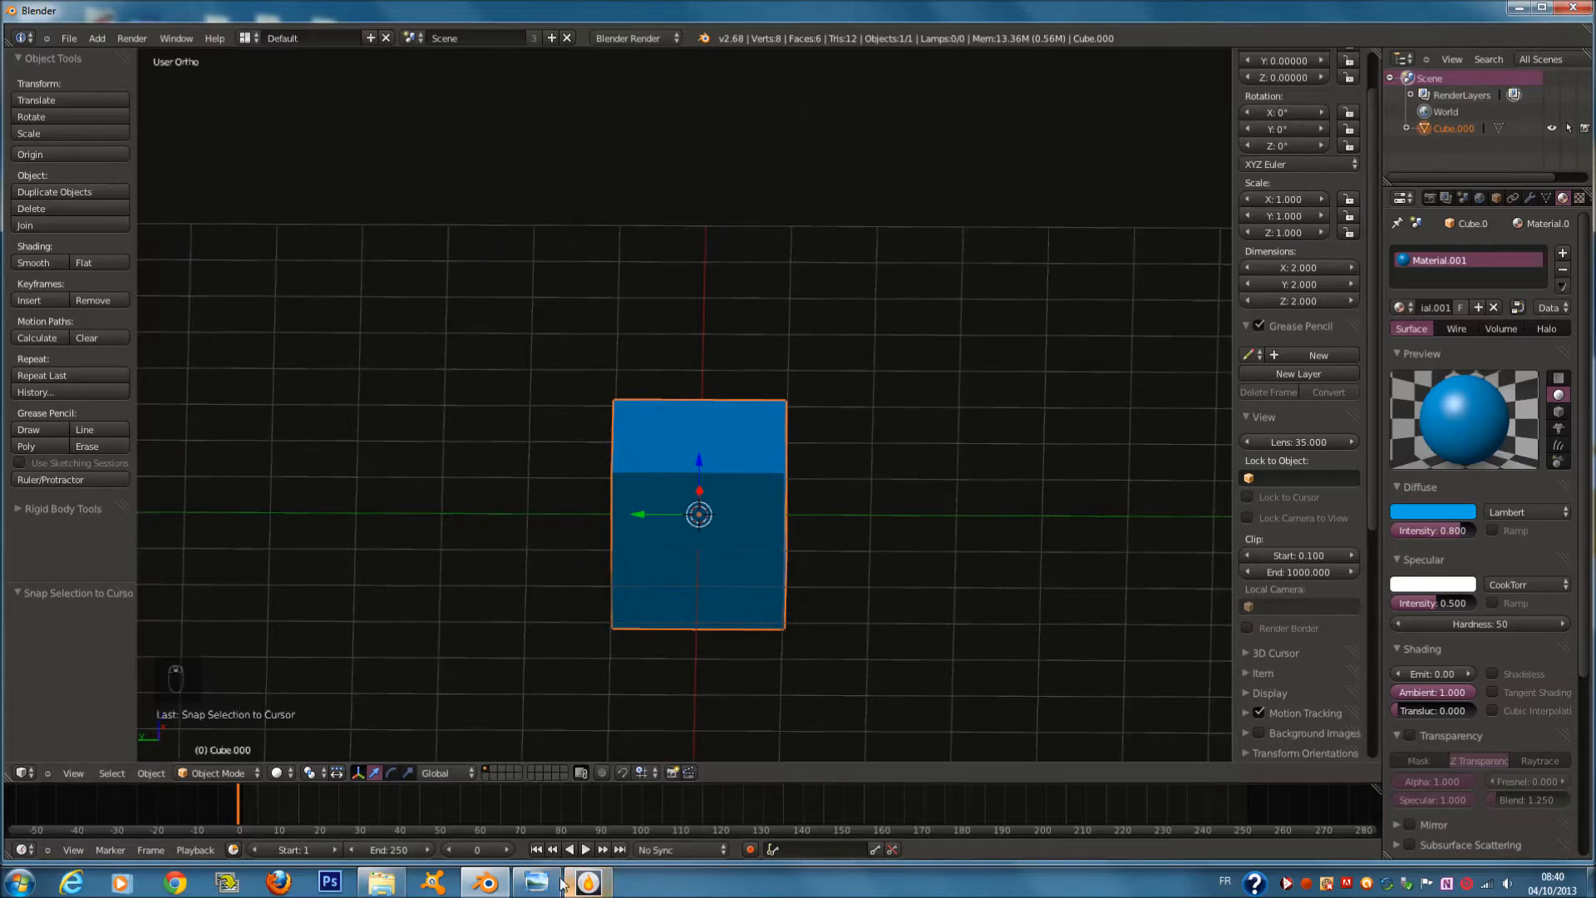
Dismiss the Express Burn window and examine the keyboard shortcut layout in Windows Photo Viewer, returning to Blender
click(586, 883)
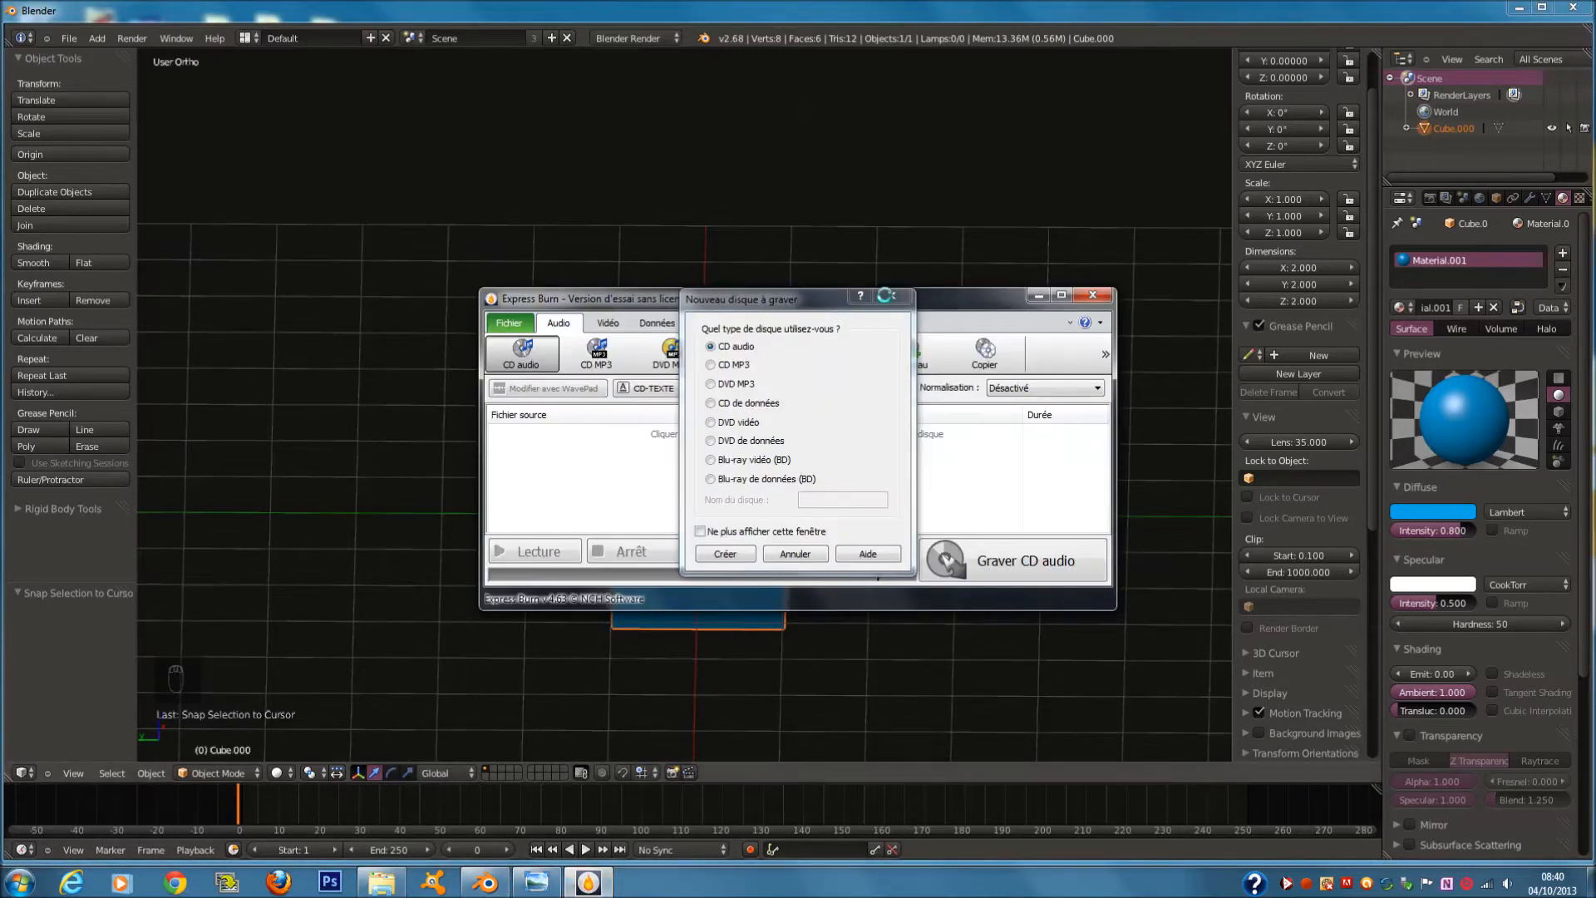
click(477, 626)
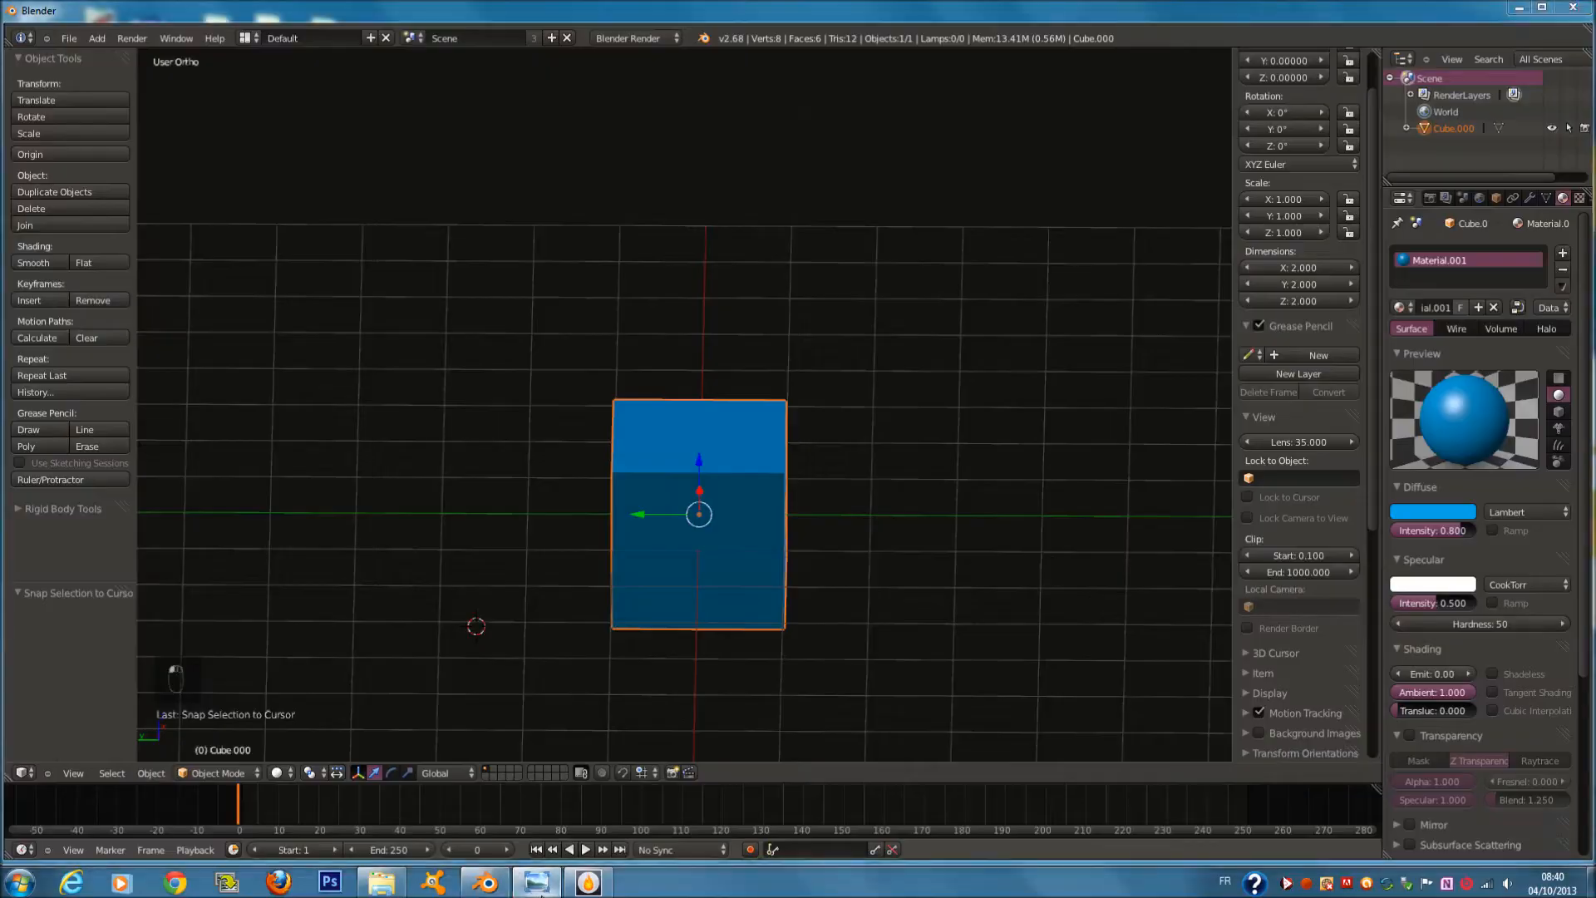
click(539, 884)
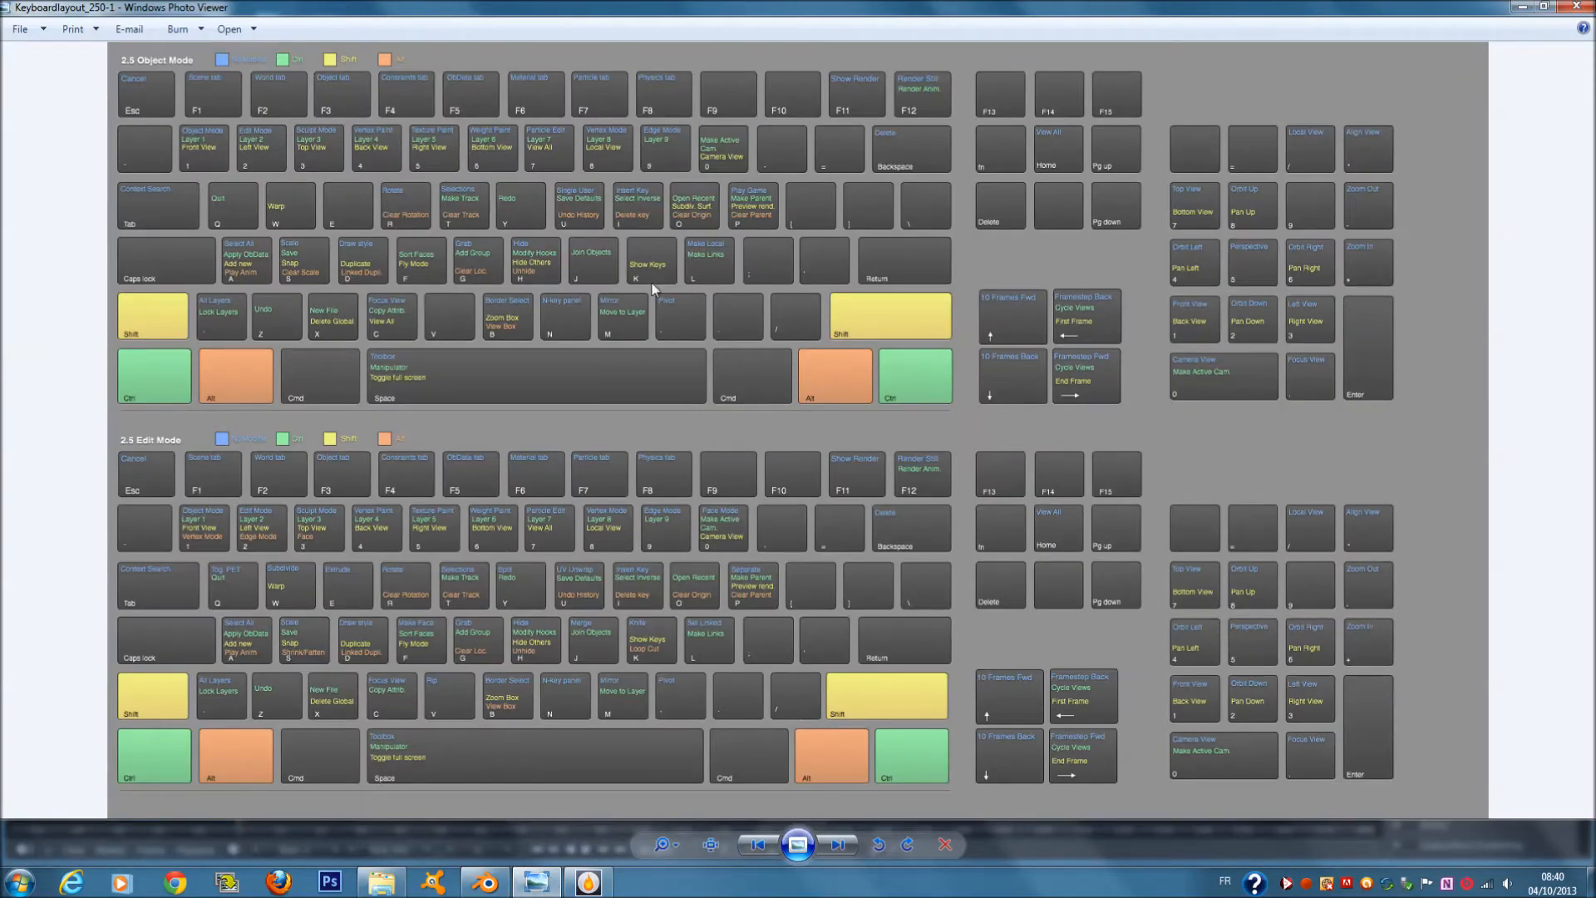
click(485, 882)
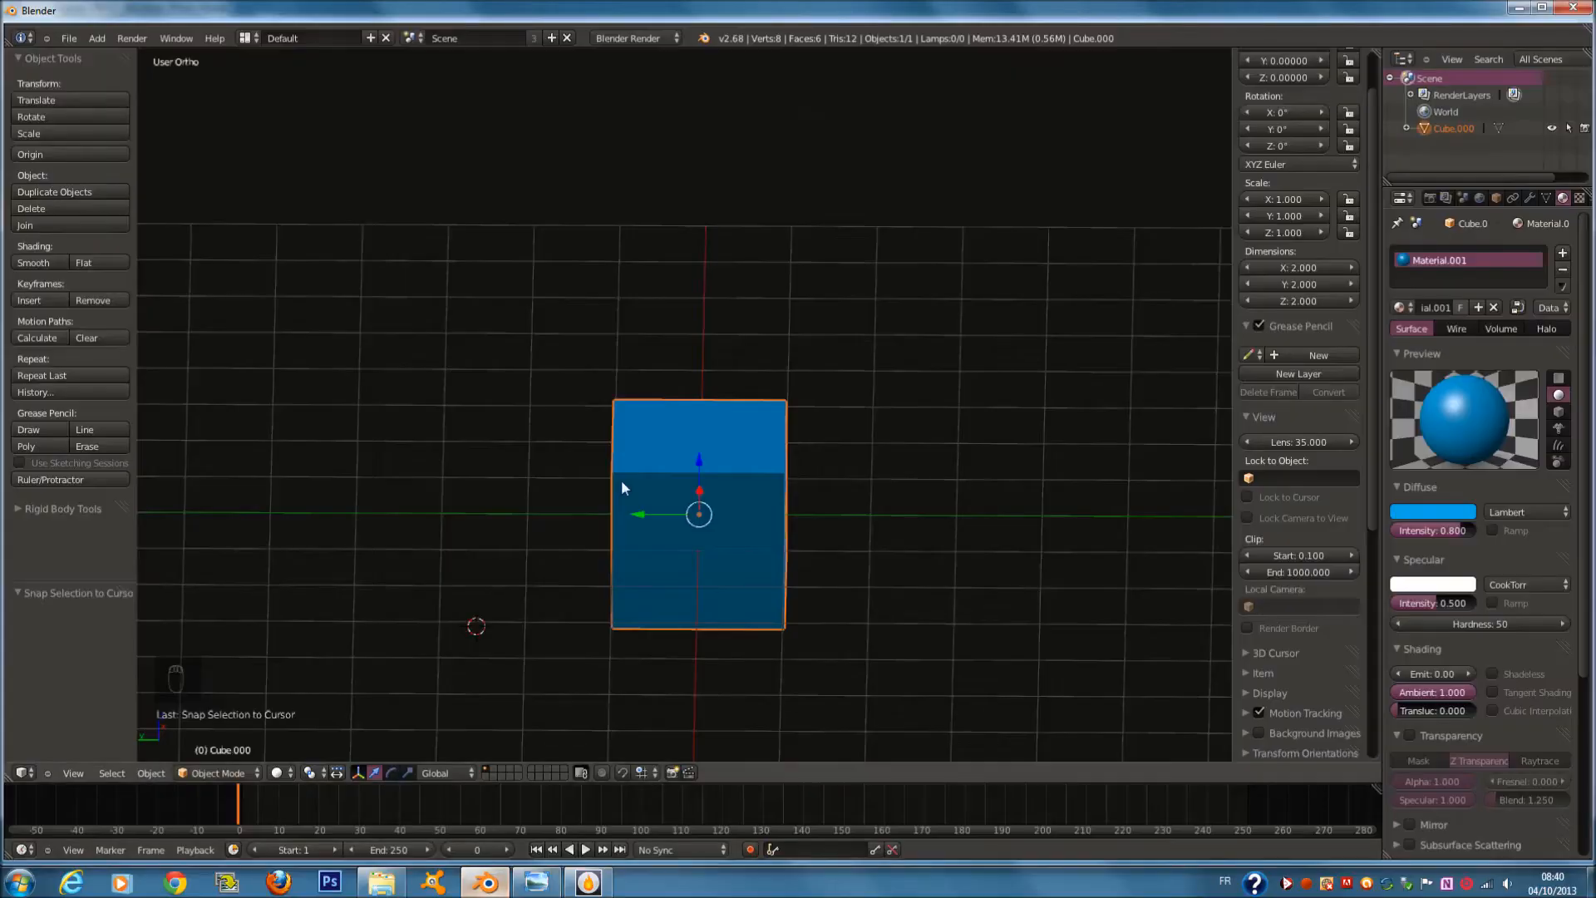
Try the Show Keys command repeatedly on the selected cube in Object Mode
key(k)
key(k)
middle_drag(733, 449, 679, 452)
key(k)
key(k)
key(k)
key(k)
key(k)
key(k)
key(k)
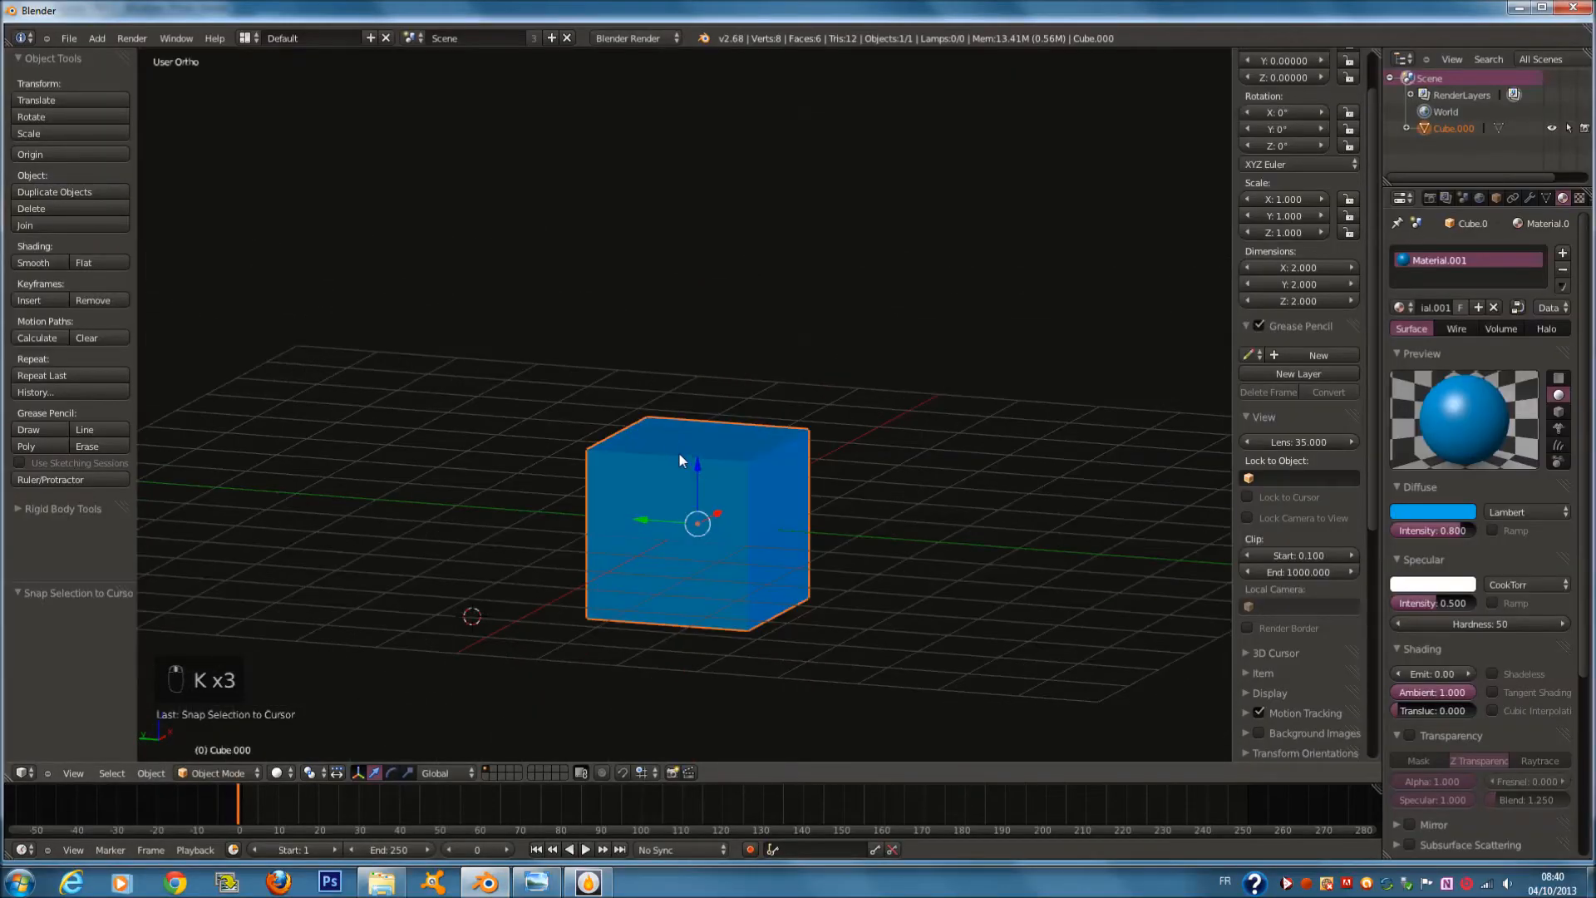
Retry the Show Keys command on the cube with several modifier combinations, placing the 3D cursor near its upper edge
key(a)
key(k)
key(k)
click(485, 882)
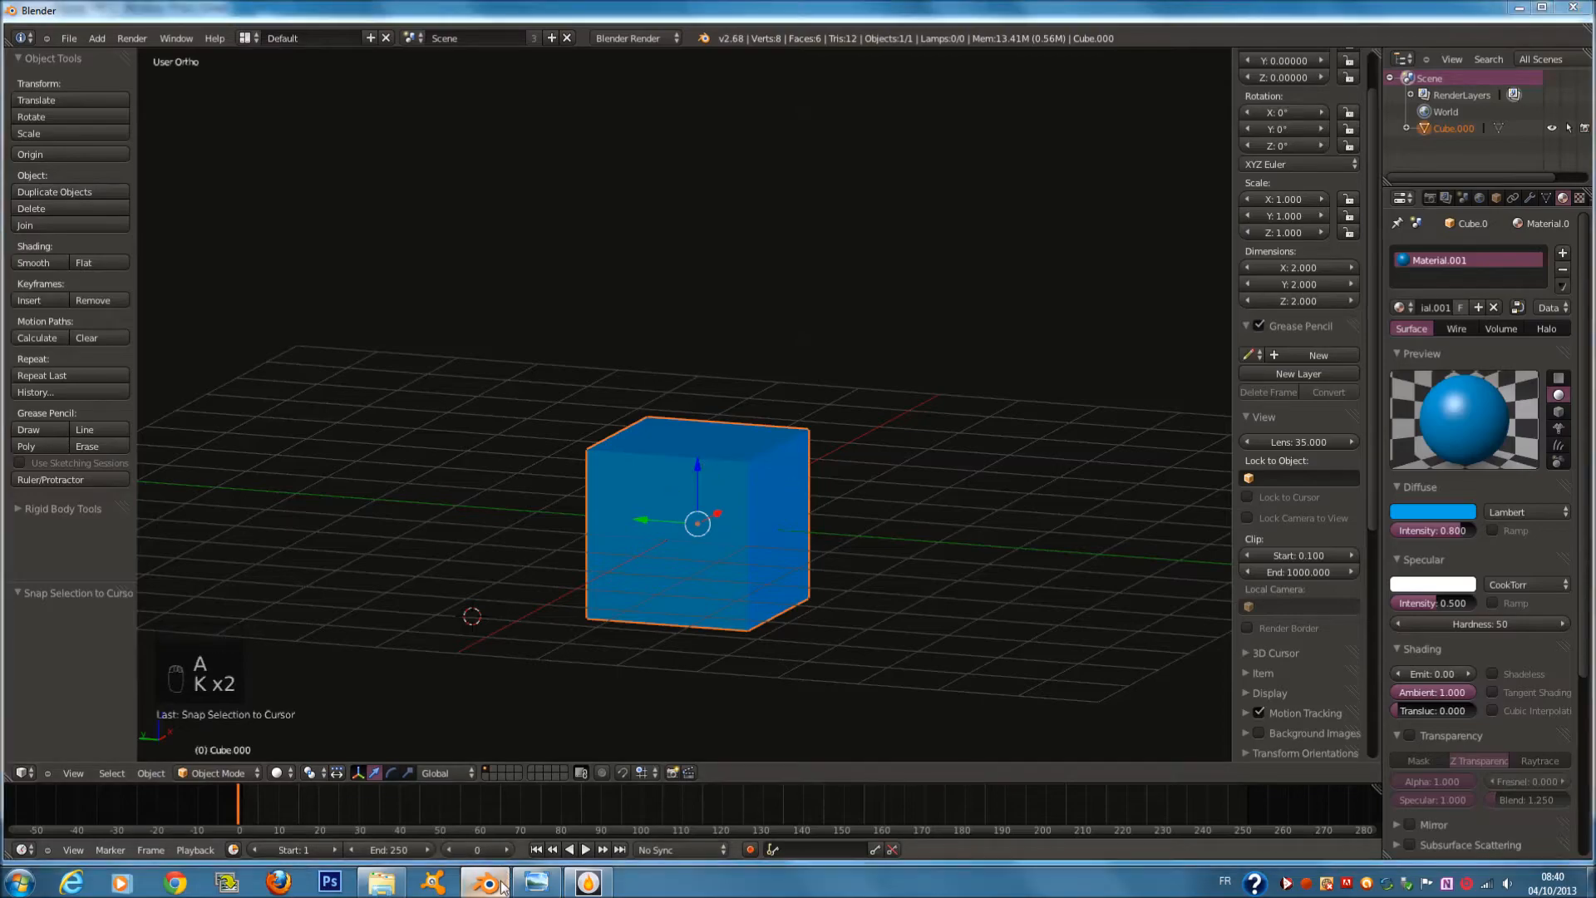
click(485, 882)
key(shift+k)
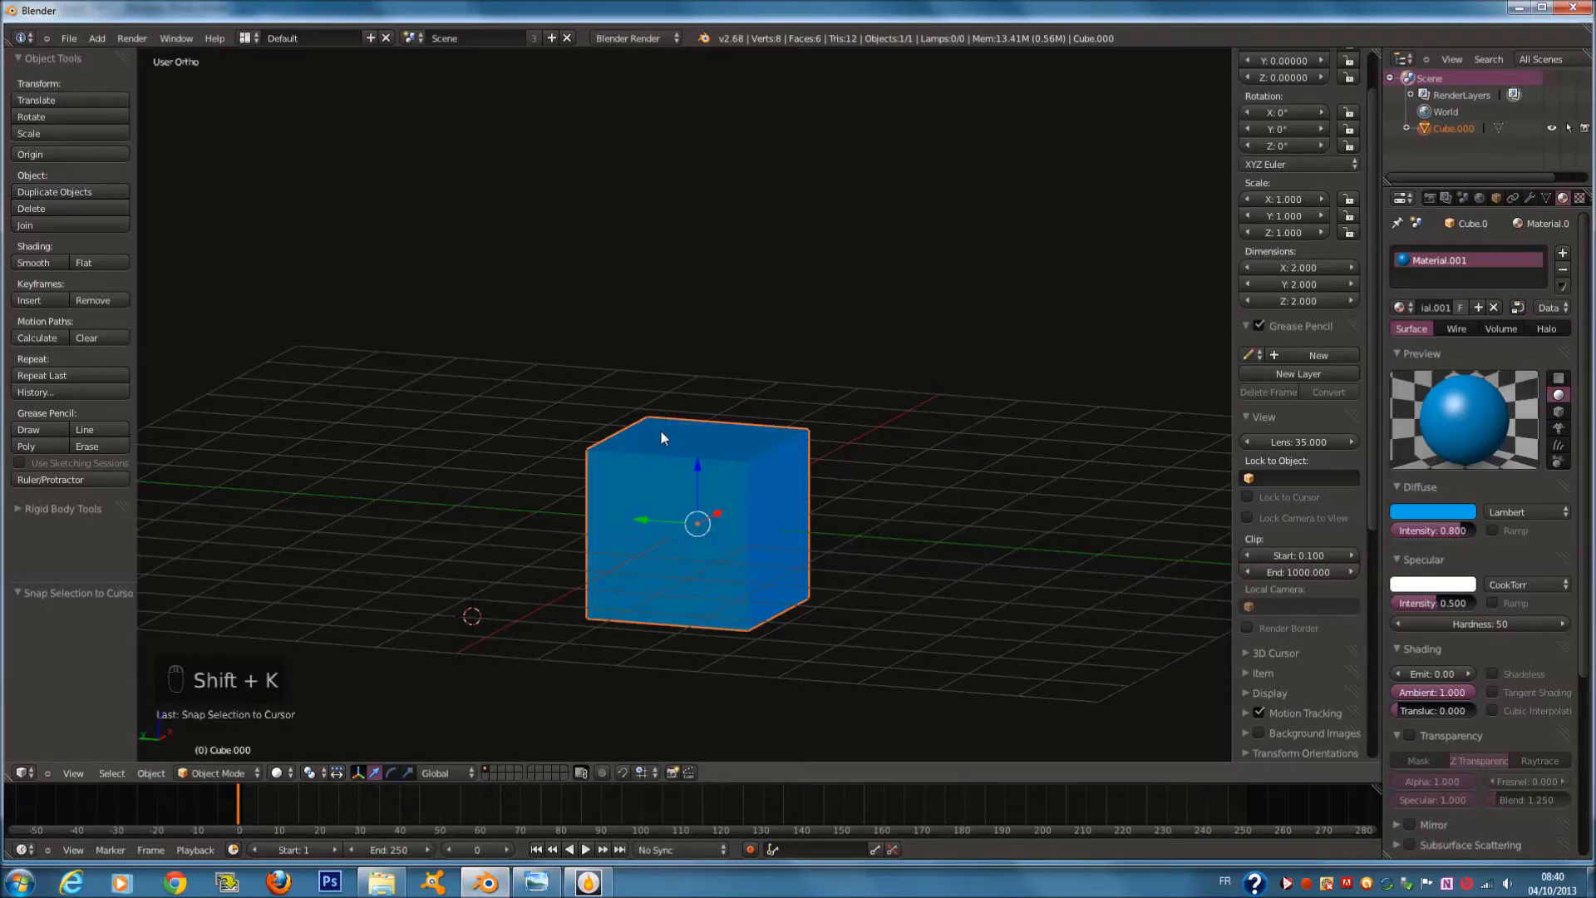
click(660, 430)
key(shift+k)
key(shift+k)
key(shift+k)
key(shift+k)
key(shift+k)
key(shift+k)
key(shift+k)
key(shift+k)
key(shift+k)
key(ctrl+k)
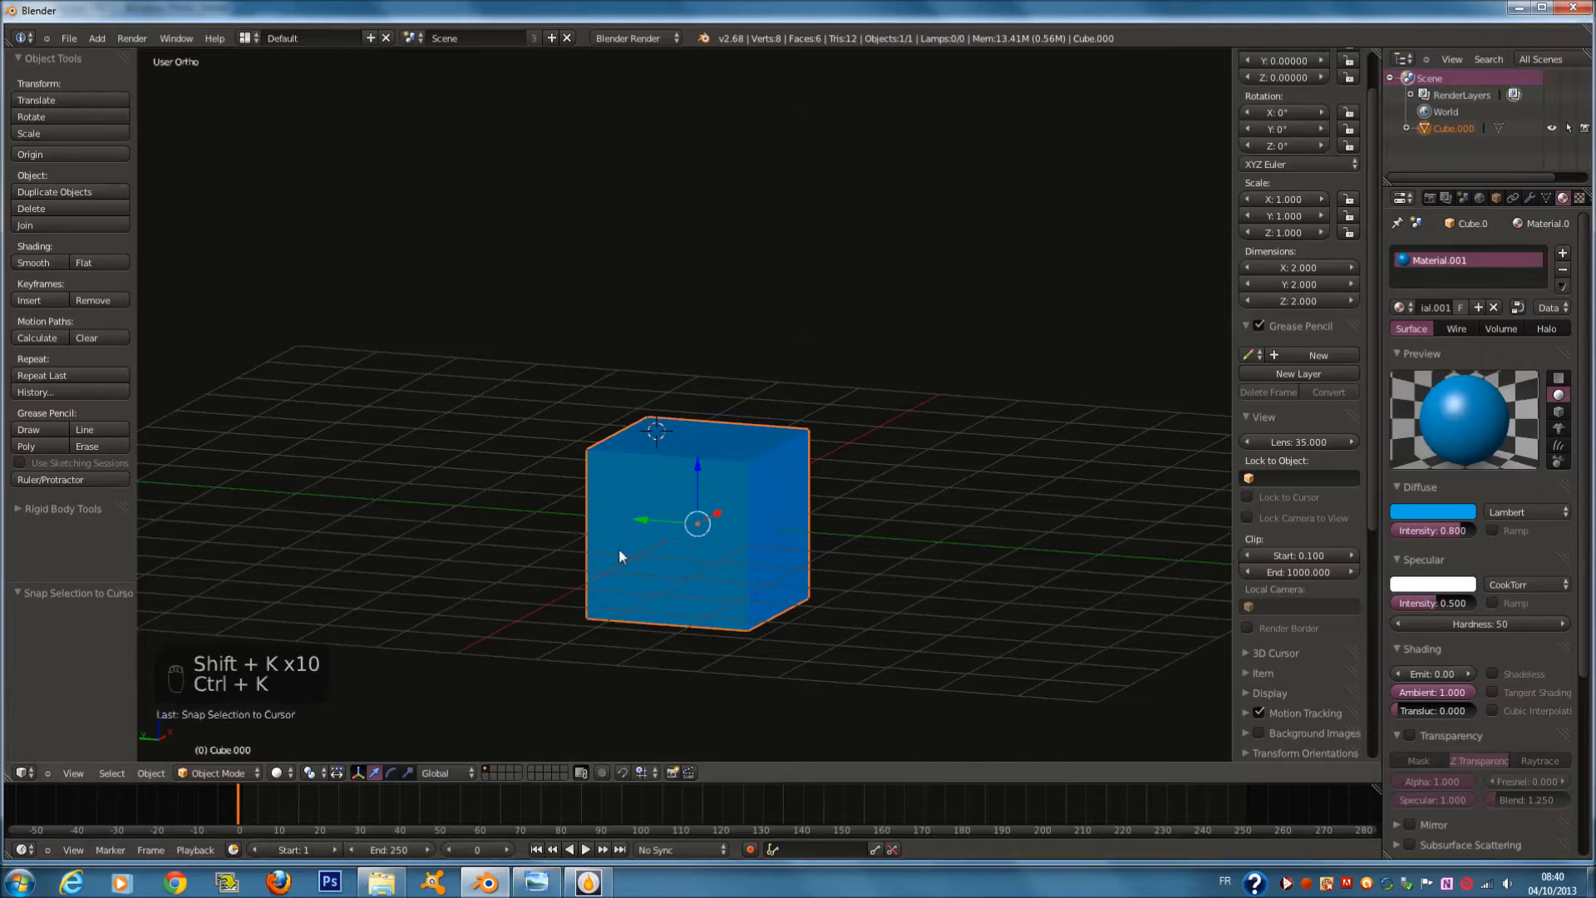
key(alt+j)
key(alt+k)
key(alt+k)
key(alt+k)
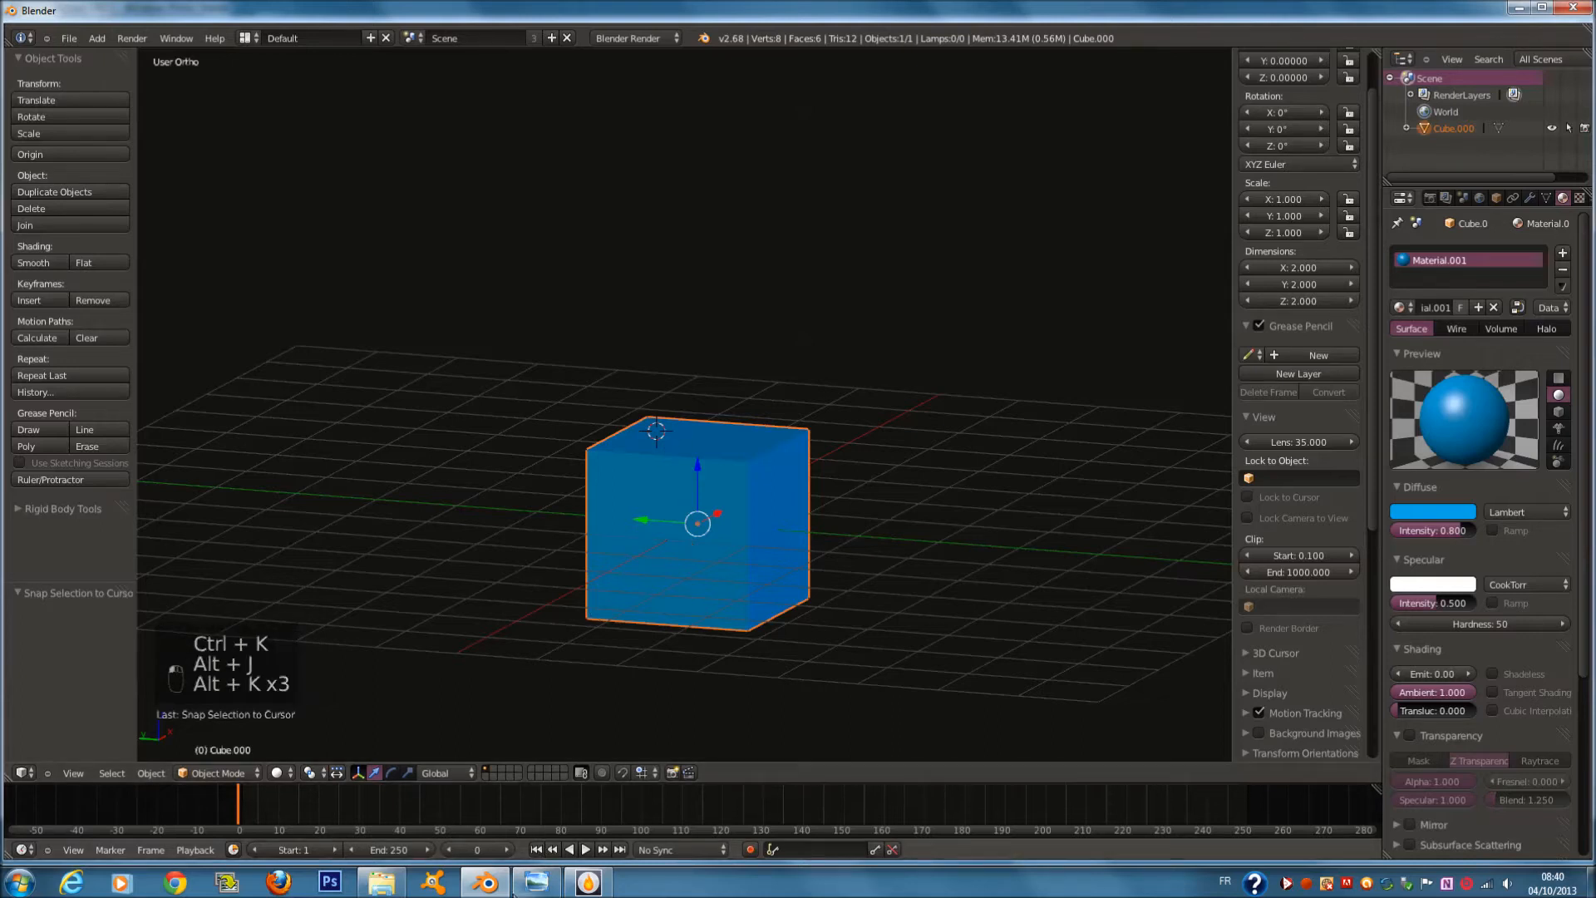
Consult the keyboard layout in Windows Photo Viewer, then return to Blender and try Restrict Render Unselected followed by Clear All Restrict Render
click(532, 888)
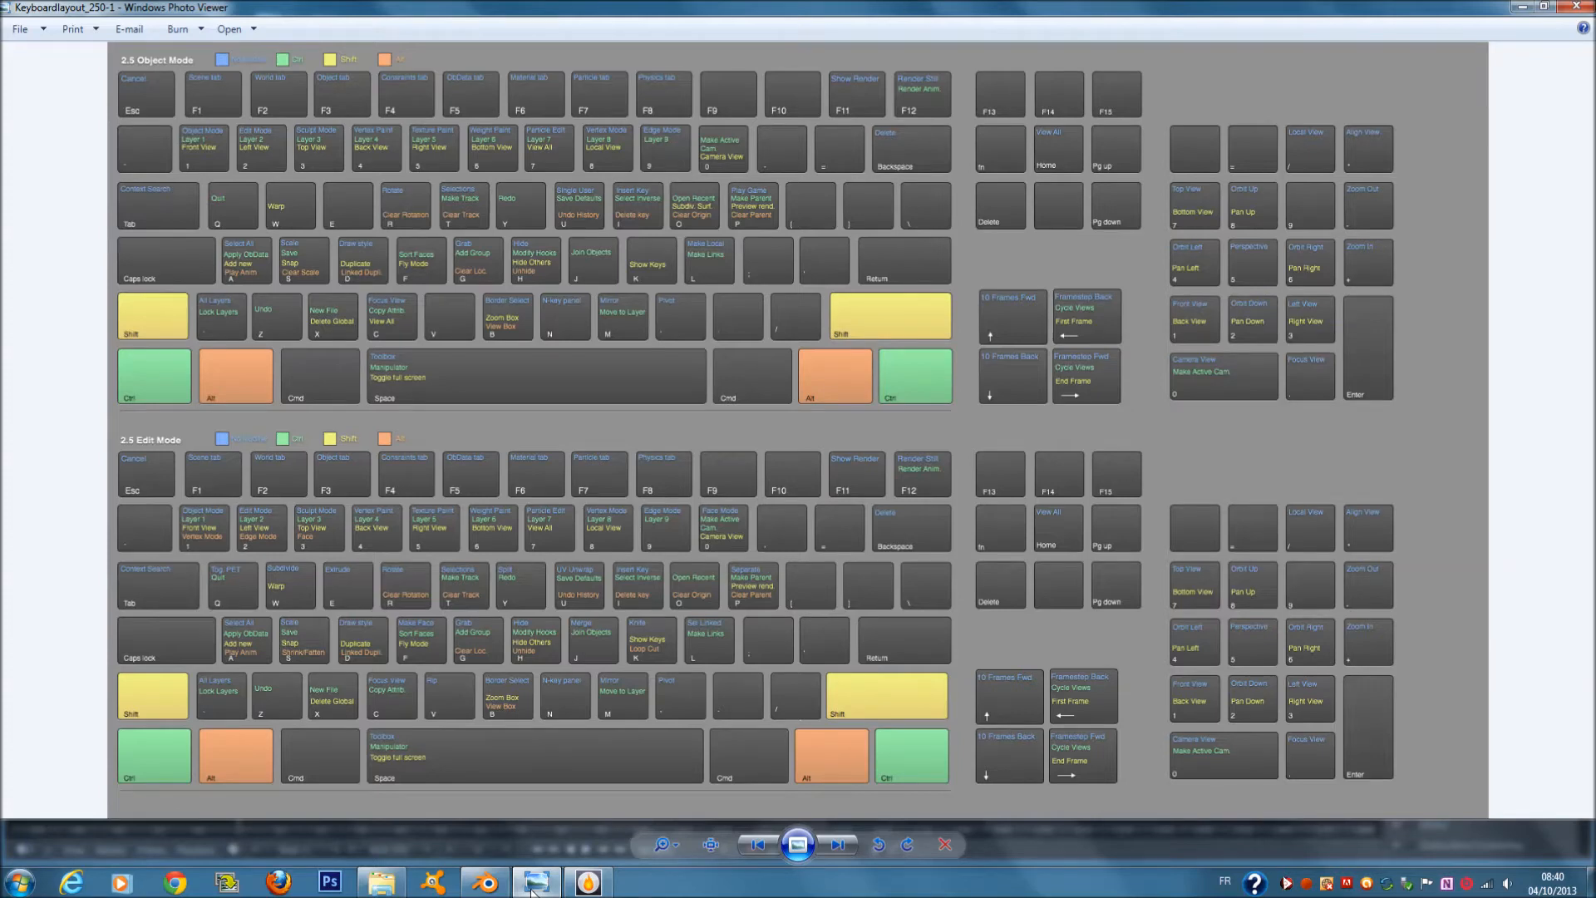
click(532, 888)
key(w)
click(596, 388)
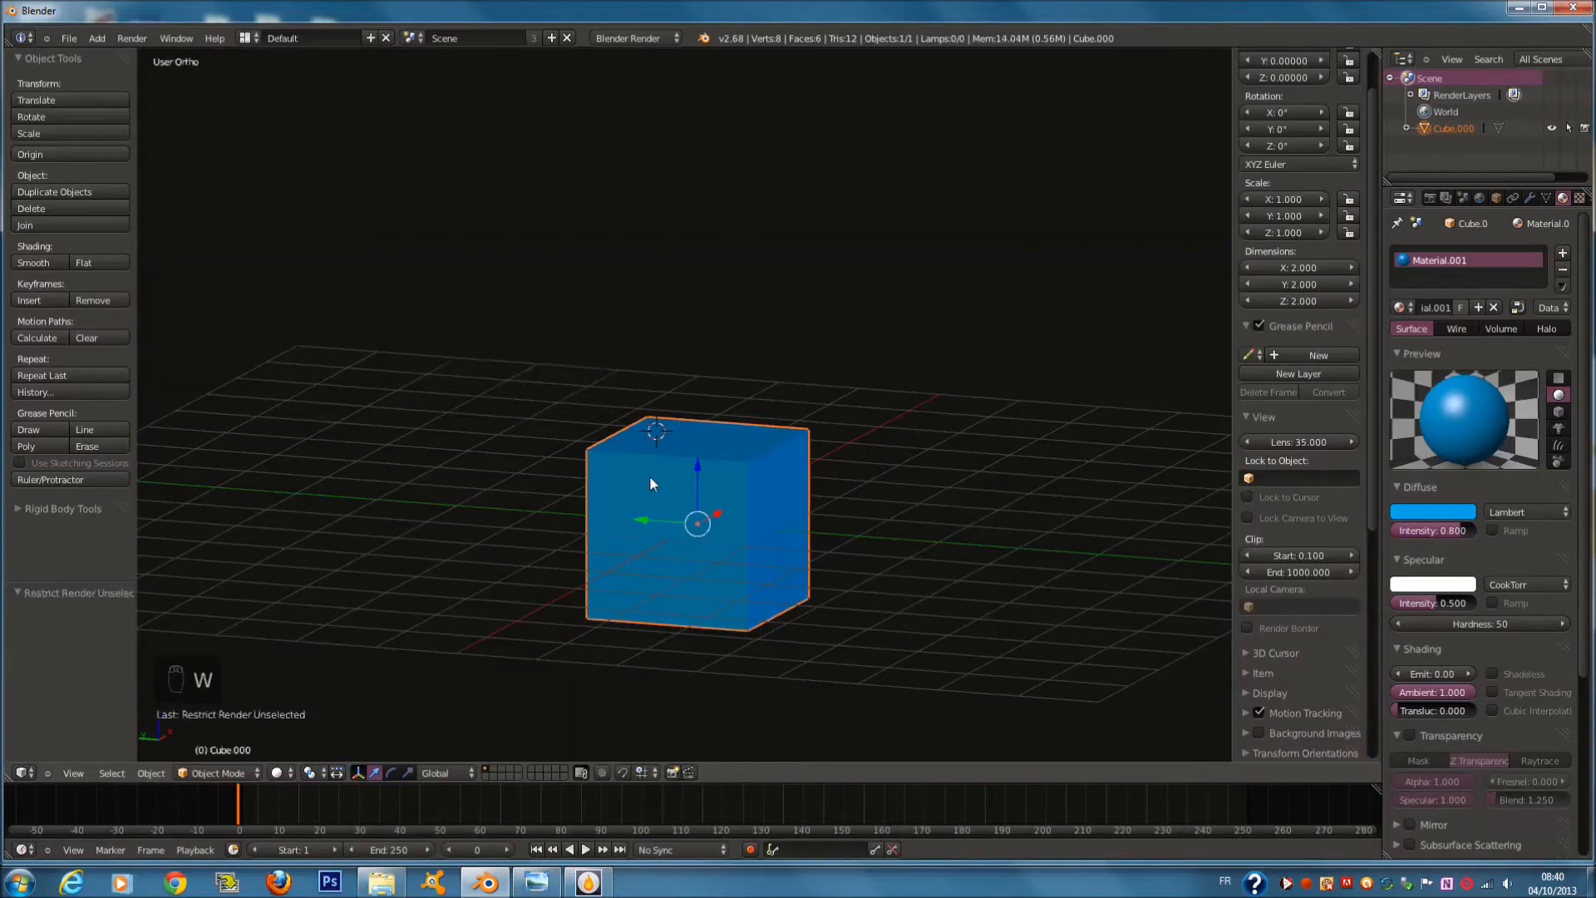
key(w)
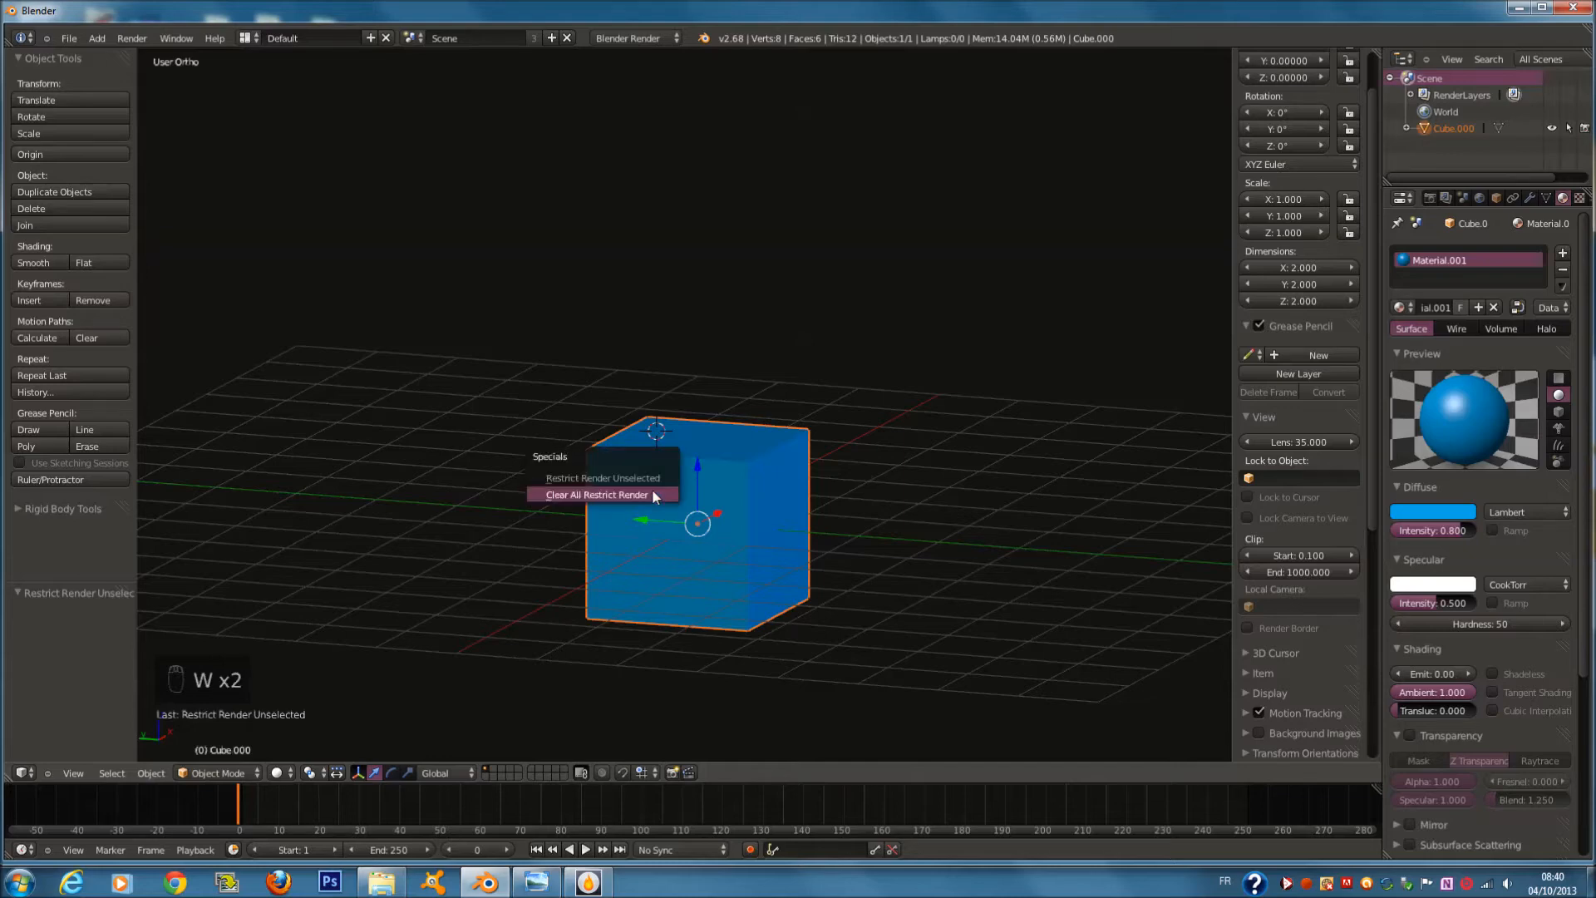
click(653, 496)
Reselect the blue cube and examine the render restriction commands offered in its Specials
middle_drag(664, 453, 711, 453)
key(a)
right_click(717, 451)
scroll(717, 452, up, 2)
key(w)
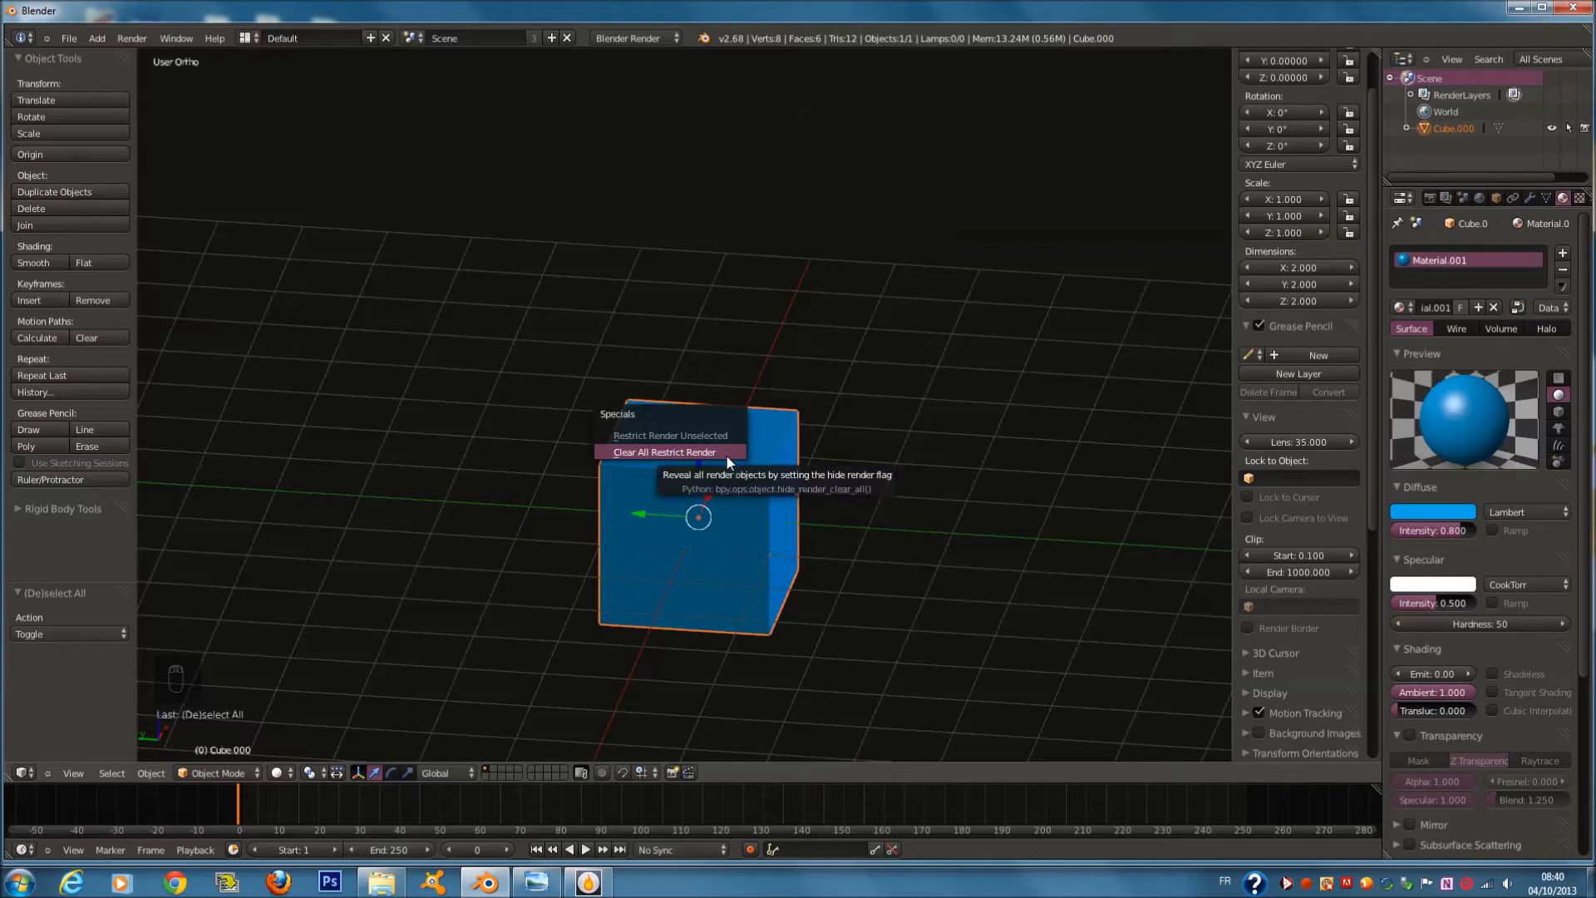
middle_drag(839, 528, 609, 468)
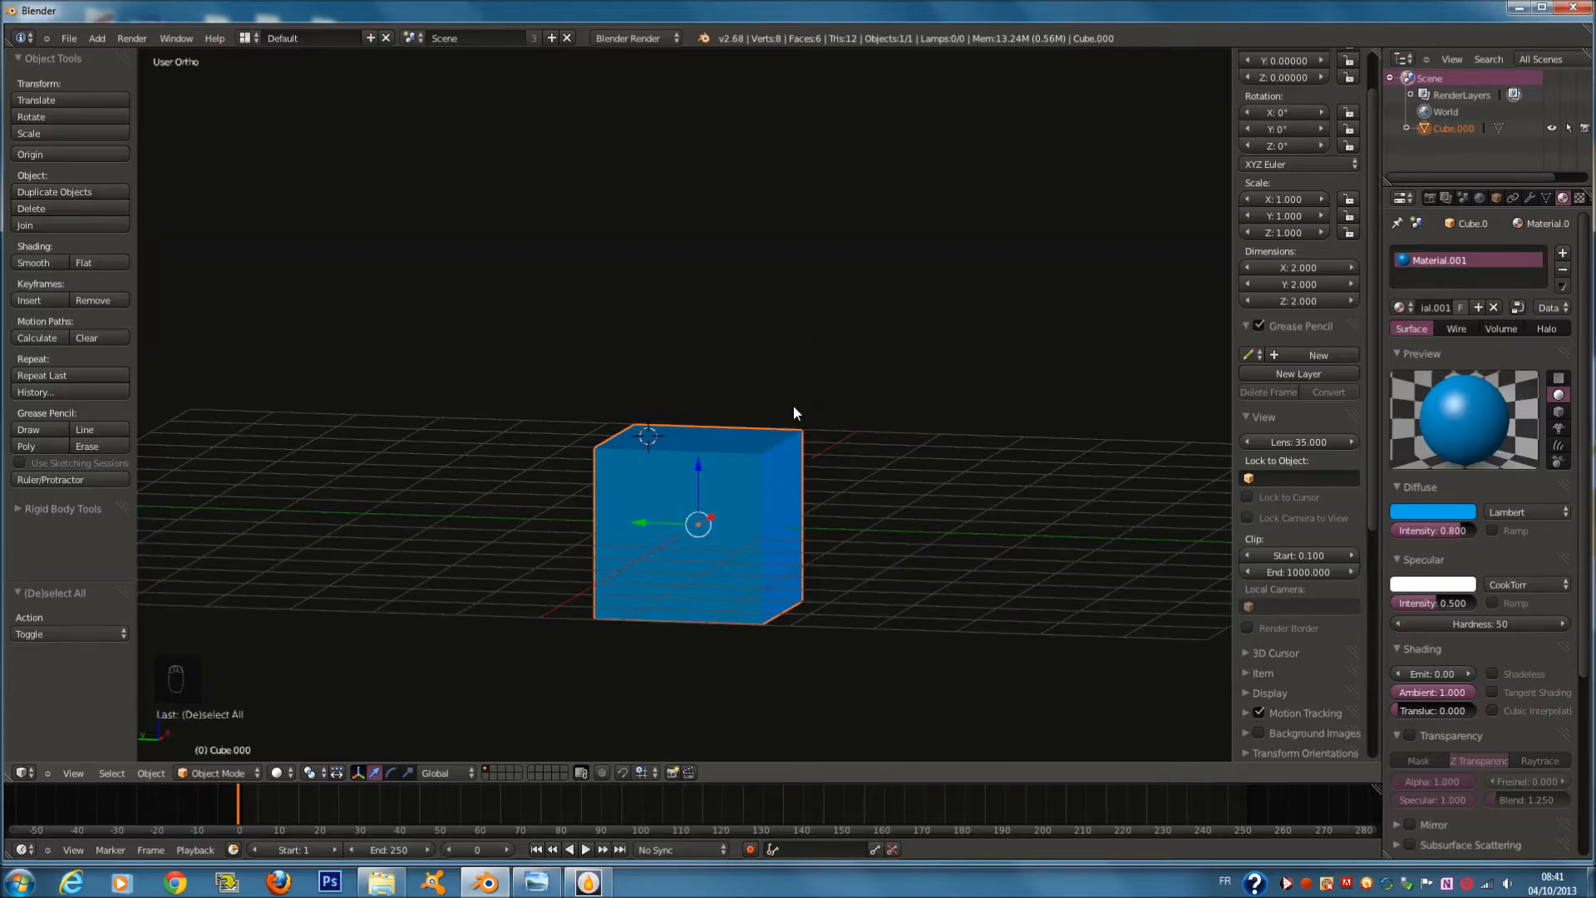
key(w)
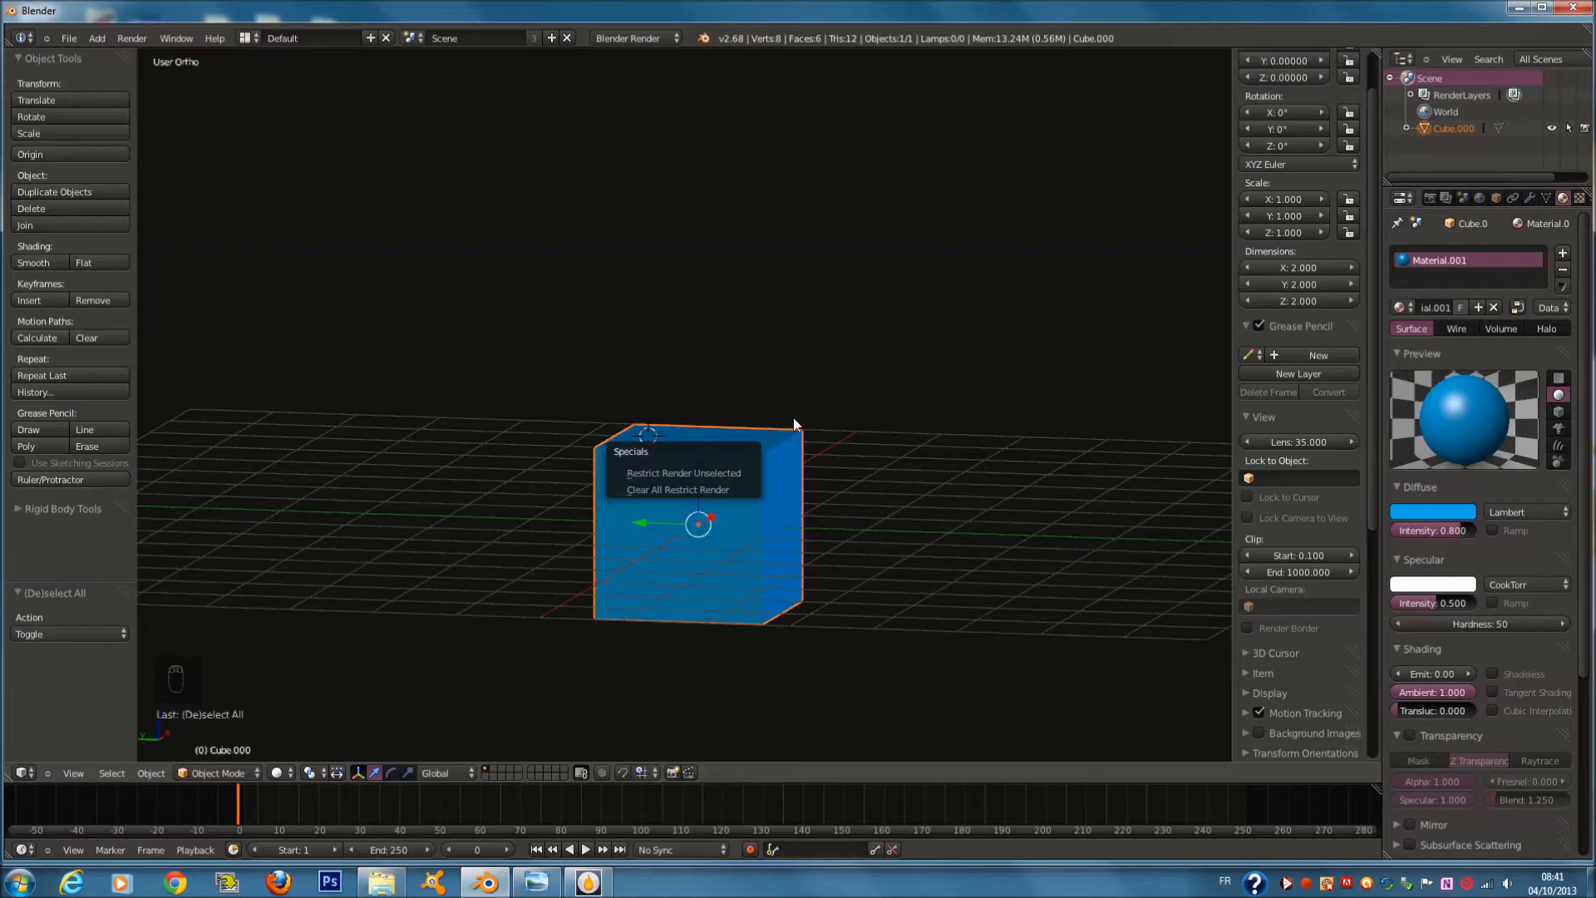
Check the shortcut layout in Windows Photo Viewer again and show layer 1 back in Blender
click(540, 884)
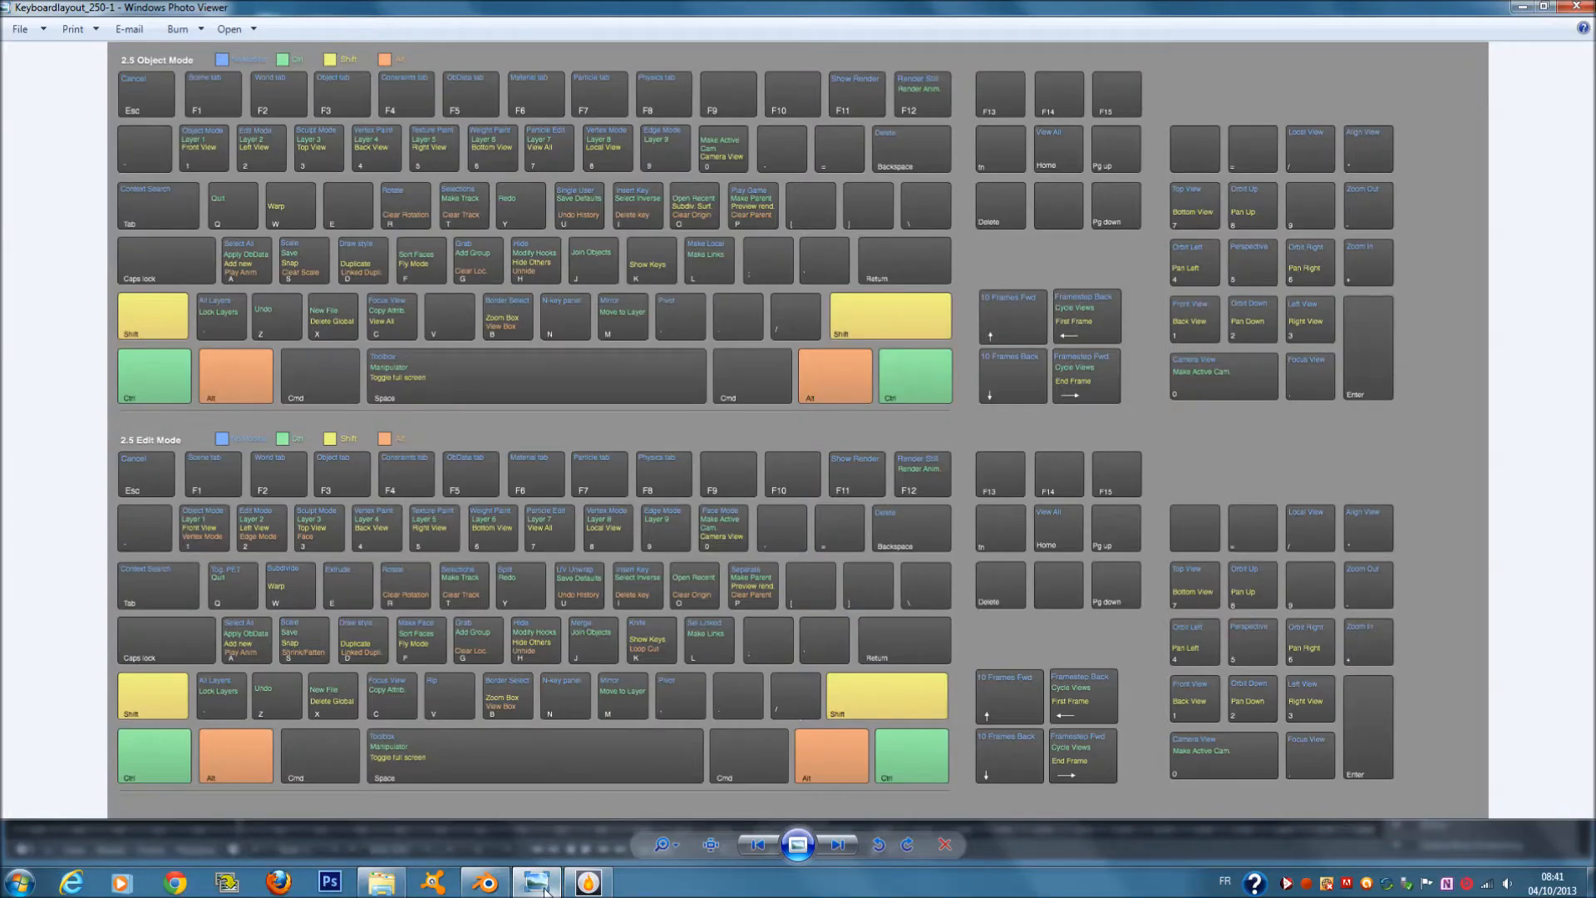
click(541, 884)
middle_drag(575, 454, 621, 516)
key(1)
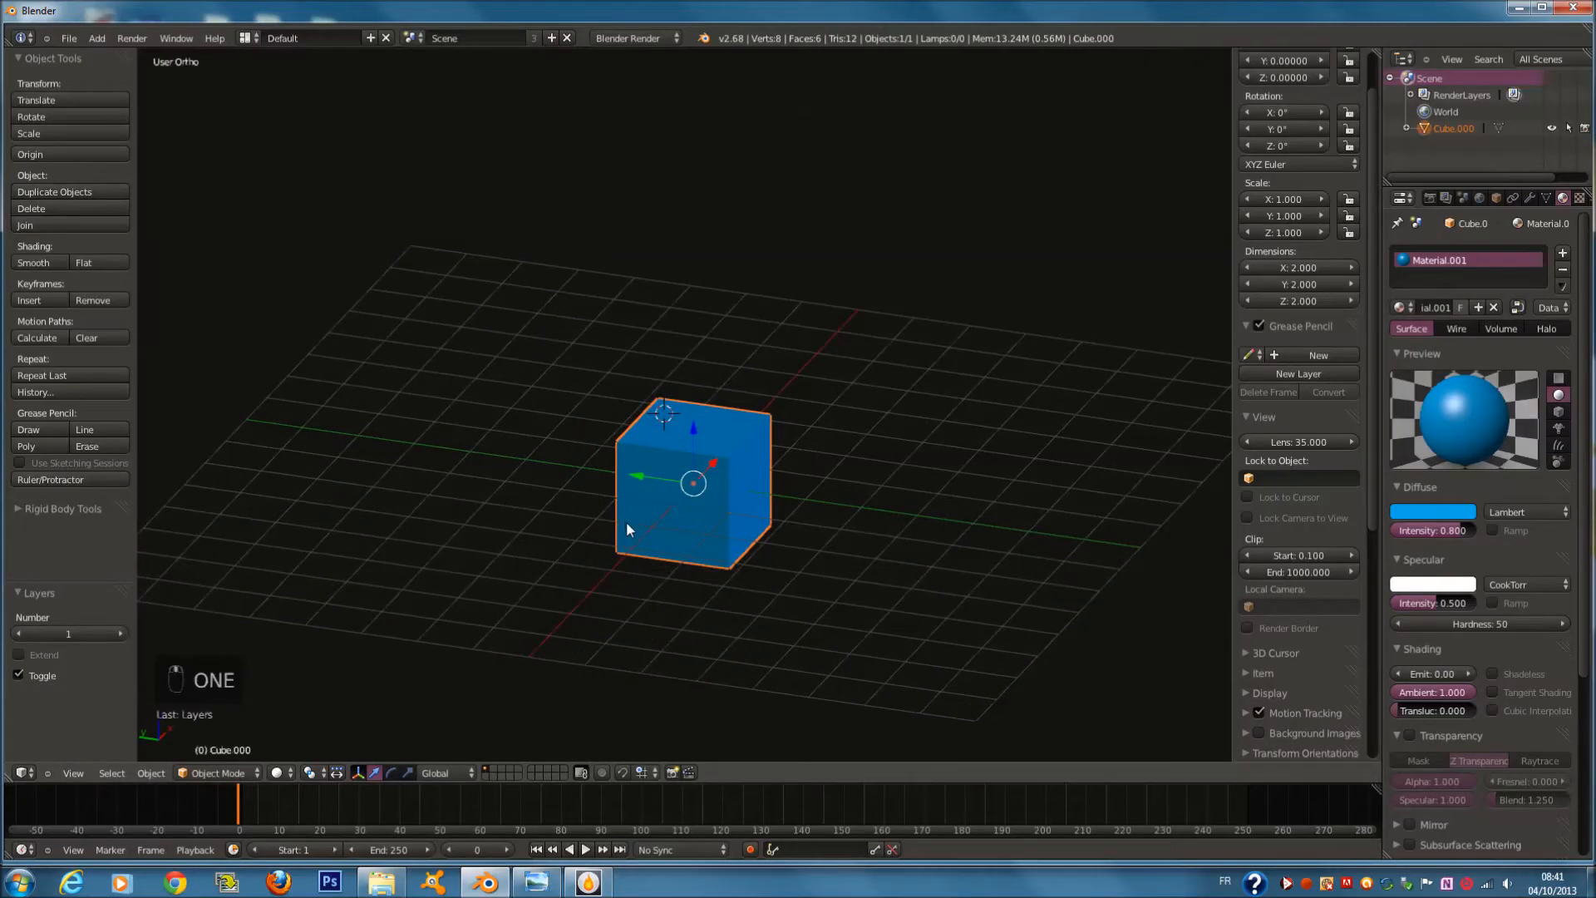
Recheck the keyboard layout in Windows Photo Viewer, then view the cube in Blender from the front and right in both perspective and orthographic projection
click(539, 883)
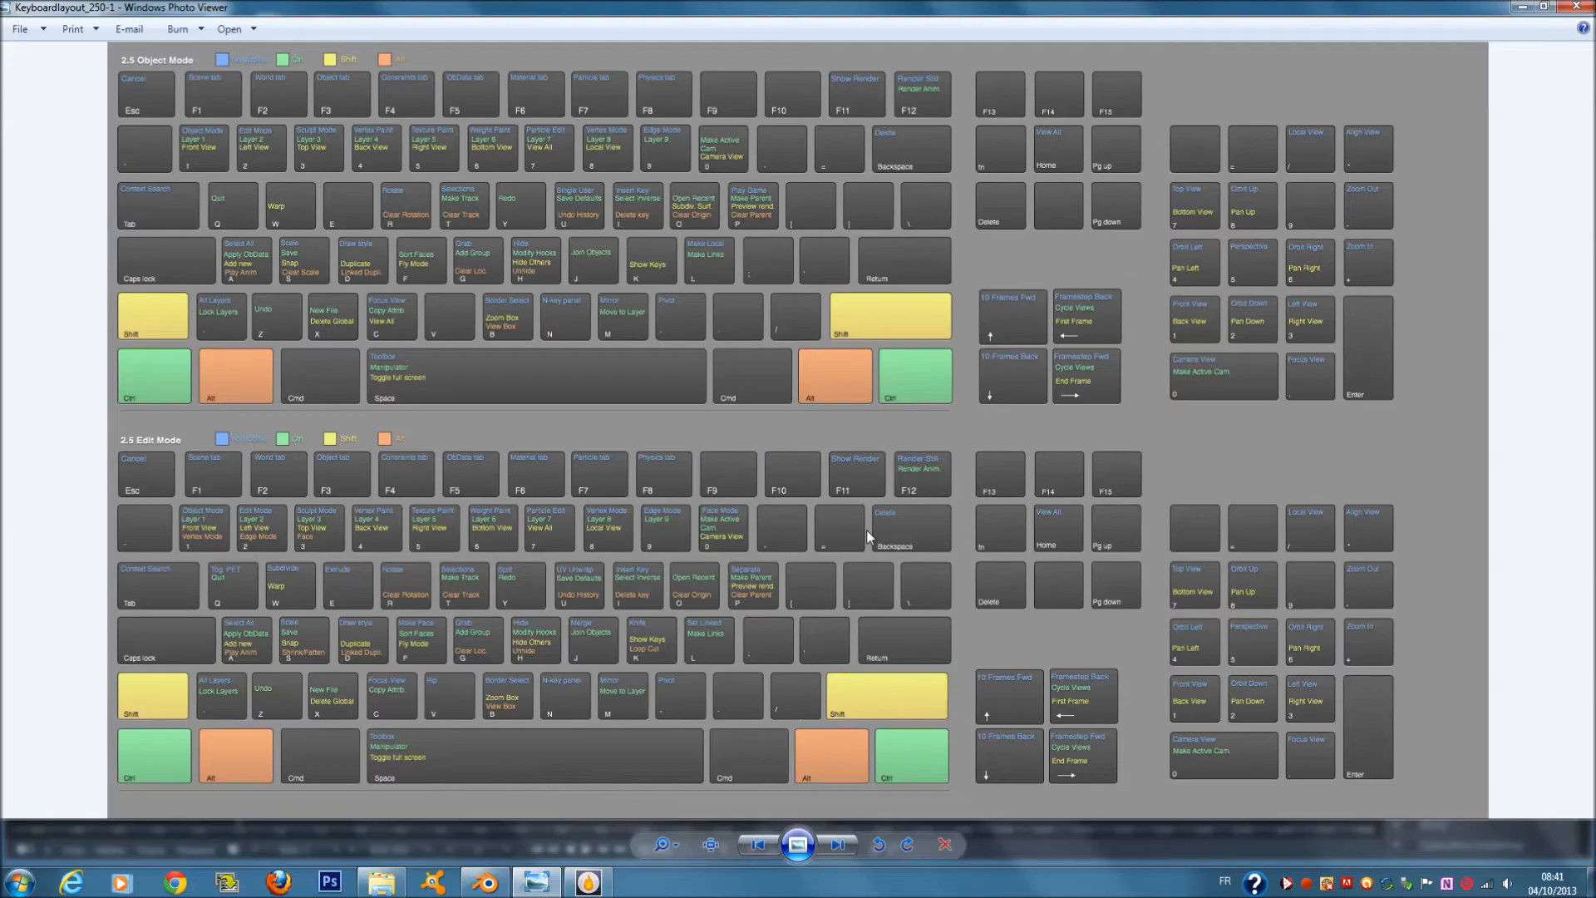
click(539, 883)
key(KP_1)
key(KP_2)
key(KP_5)
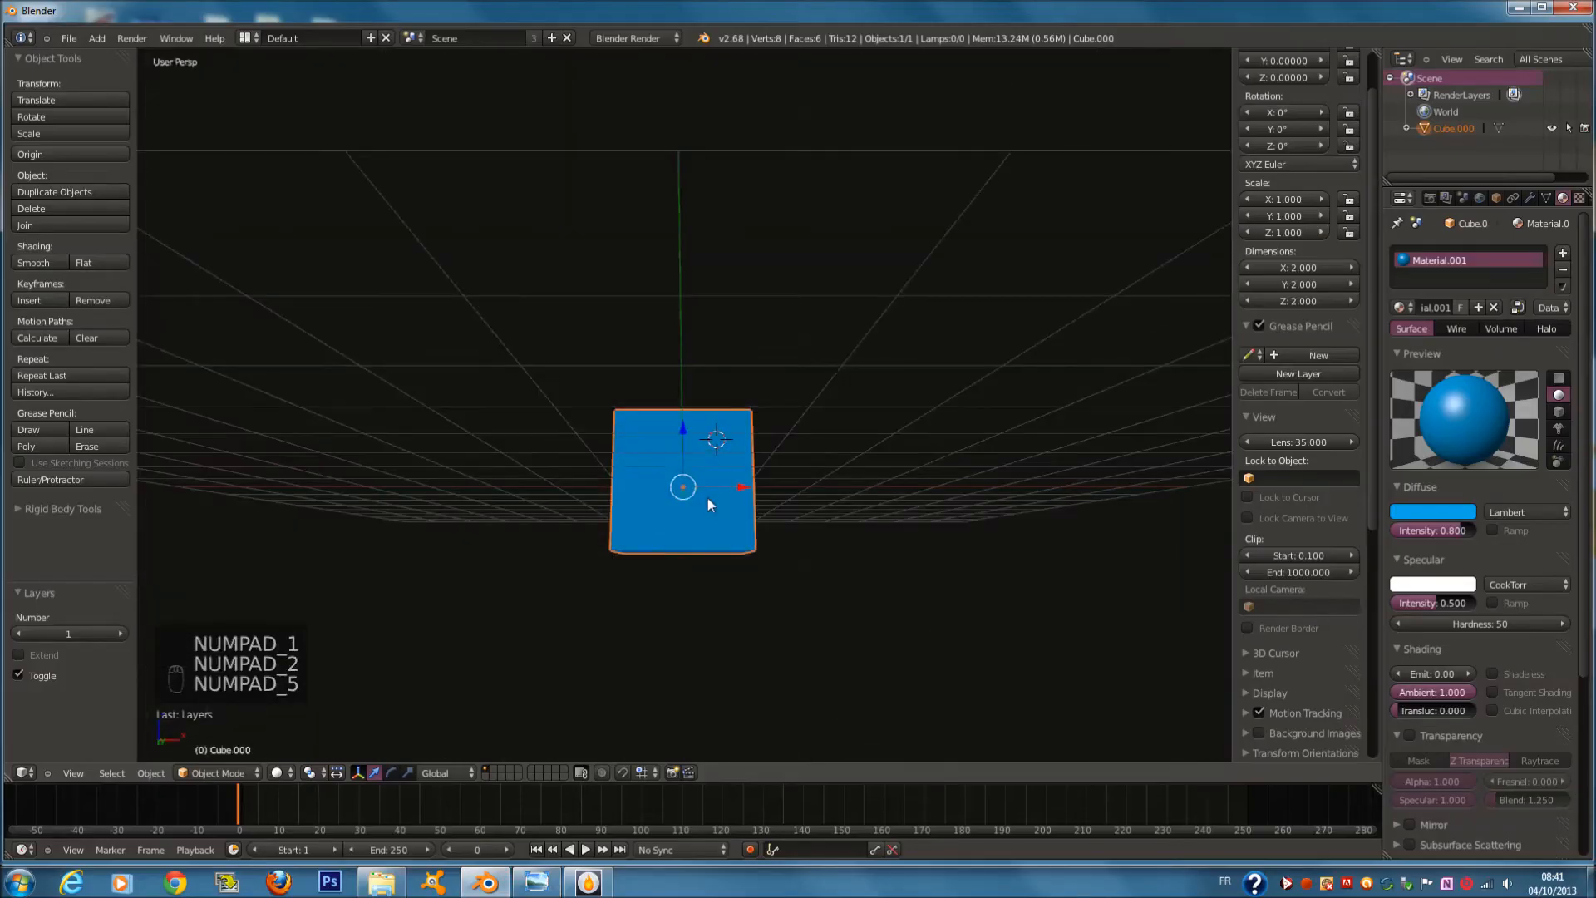
key(KP_1)
key(KP_2)
key(KP_3)
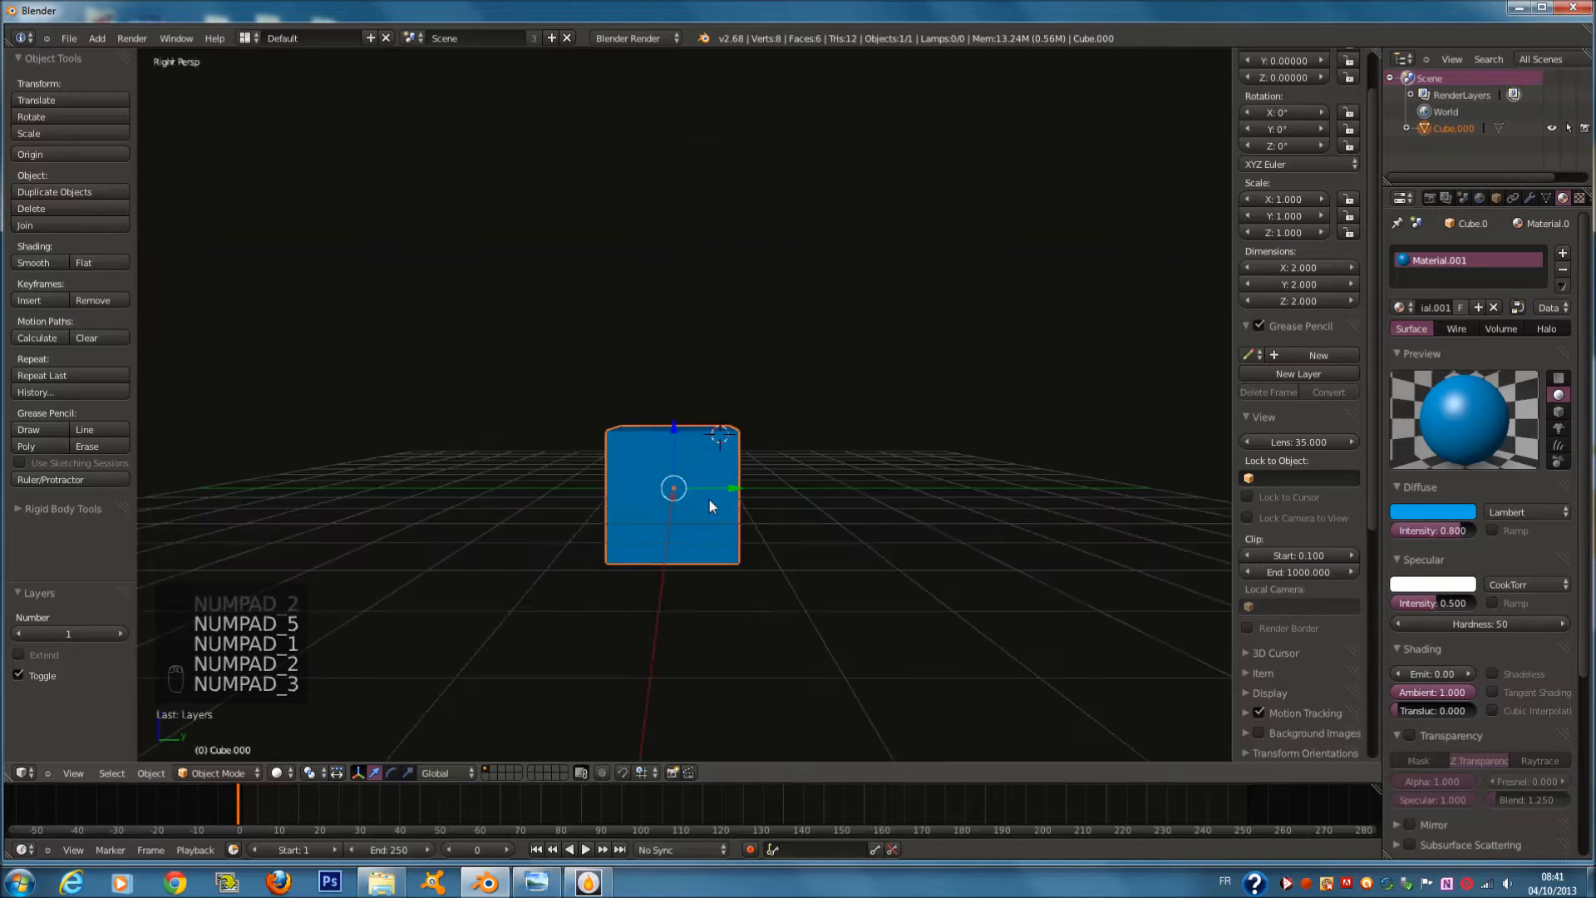
key(KP_6)
key(KP_5)
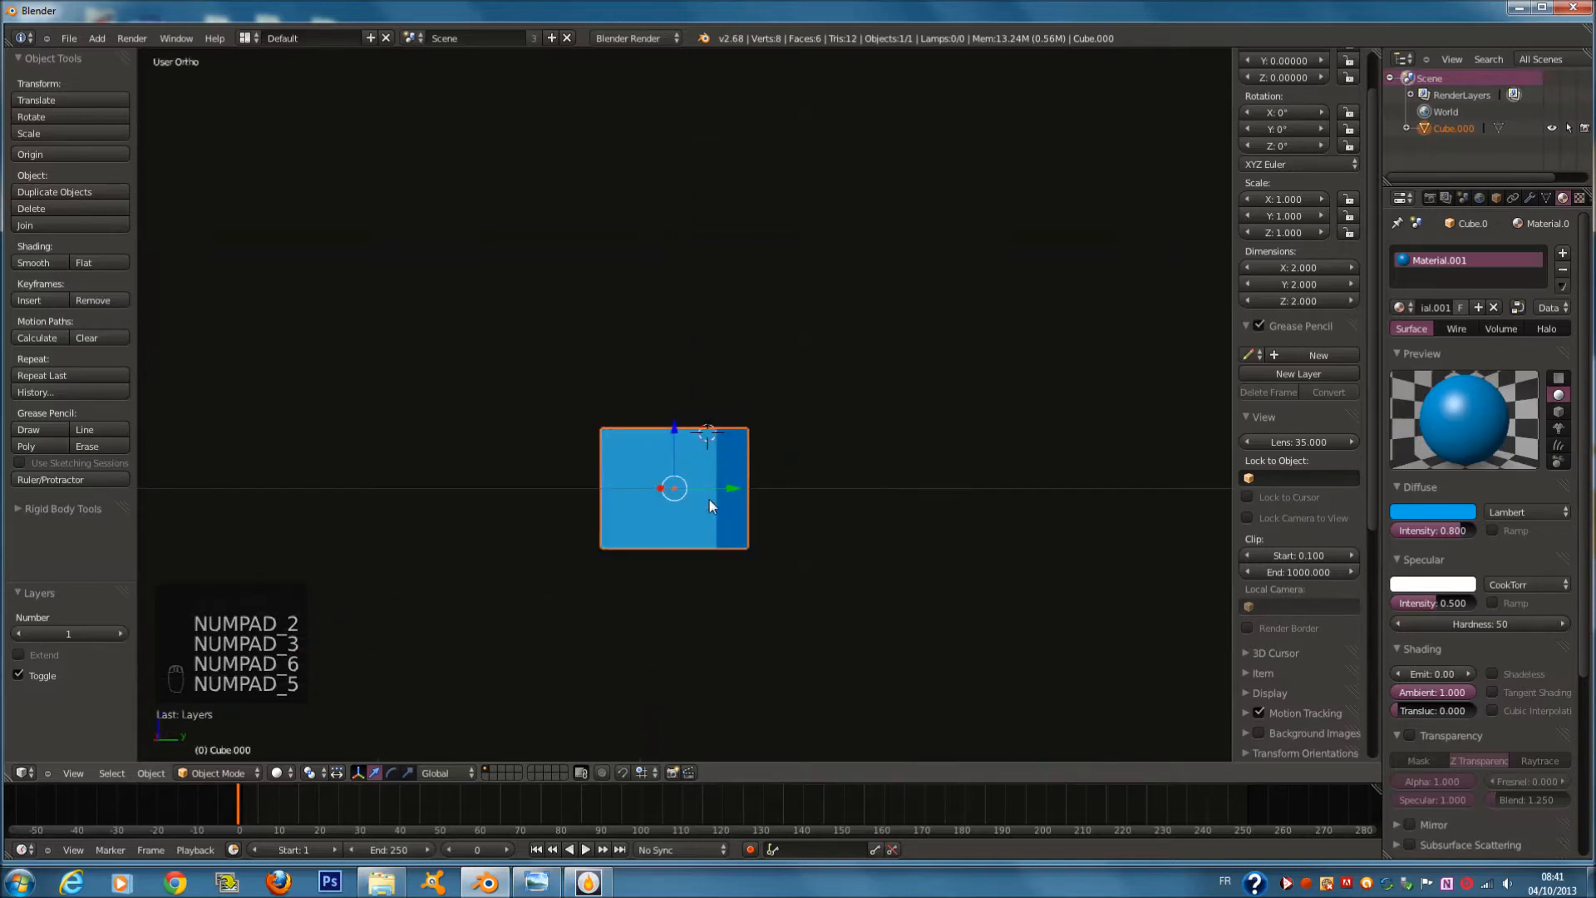
key(KP_5)
key(KP_5)
key(KP_5)
key(KP_1)
key(KP_5)
key(KP_5)
key(KP_1)
key(KP_3)
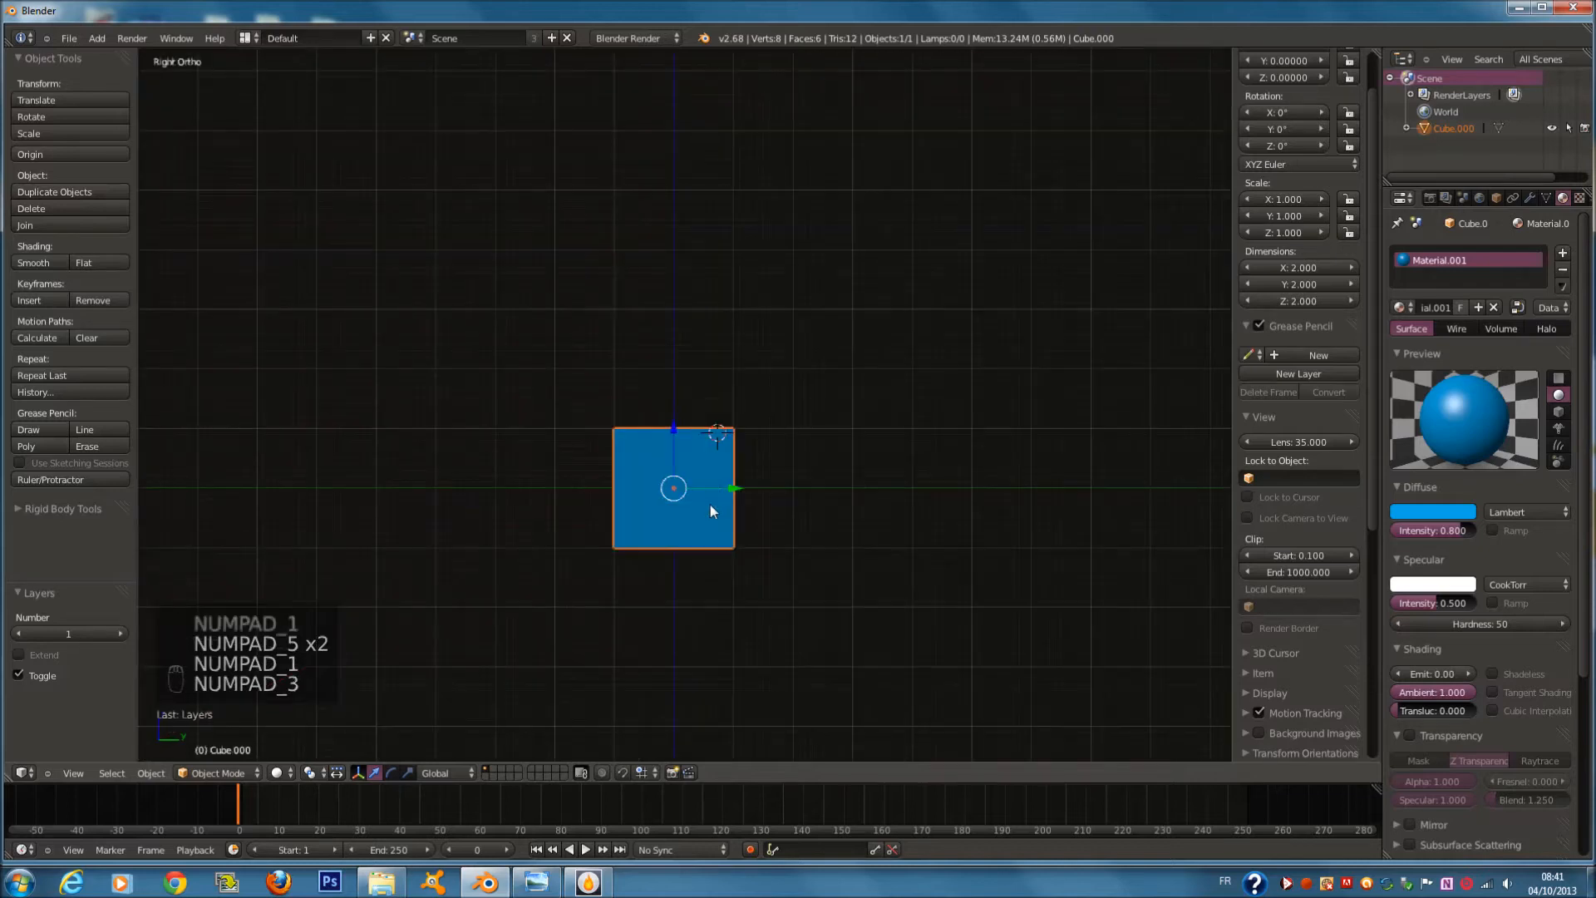
key(KP_5)
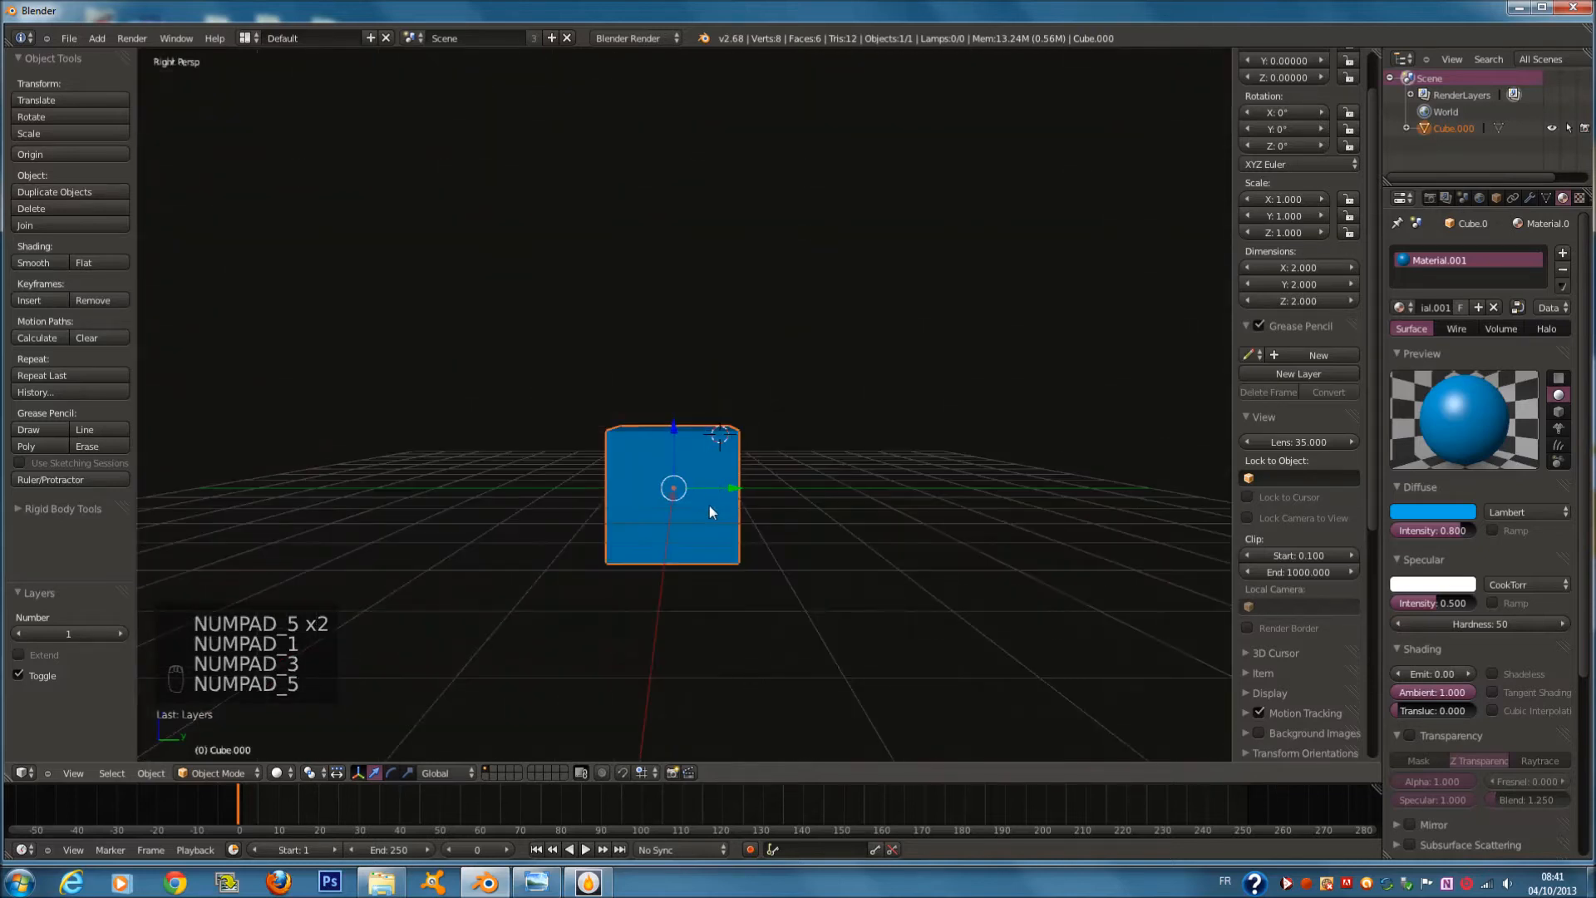
View the cube from the front, right and top, and orbit around it stepwise in all four directions
key(KP_1)
key(KP_3)
key(KP_7)
key(KP_8)
key(KP_8)
key(KP_8)
key(KP_8)
key(KP_8)
key(KP_8)
key(KP_8)
key(KP_8)
key(KP_8)
key(KP_8)
key(KP_8)
key(KP_8)
key(KP_8)
key(KP_4)
key(KP_4)
key(KP_4)
key(KP_4)
key(KP_4)
key(KP_4)
key(KP_4)
key(KP_4)
key(KP_4)
key(KP_4)
key(KP_4)
key(KP_4)
key(KP_4)
key(KP_6)
key(KP_6)
key(KP_6)
key(KP_6)
key(KP_6)
key(KP_2)
key(KP_2)
key(KP_2)
key(KP_2)
key(KP_2)
key(KP_2)
key(KP_2)
key(KP_2)
key(KP_2)
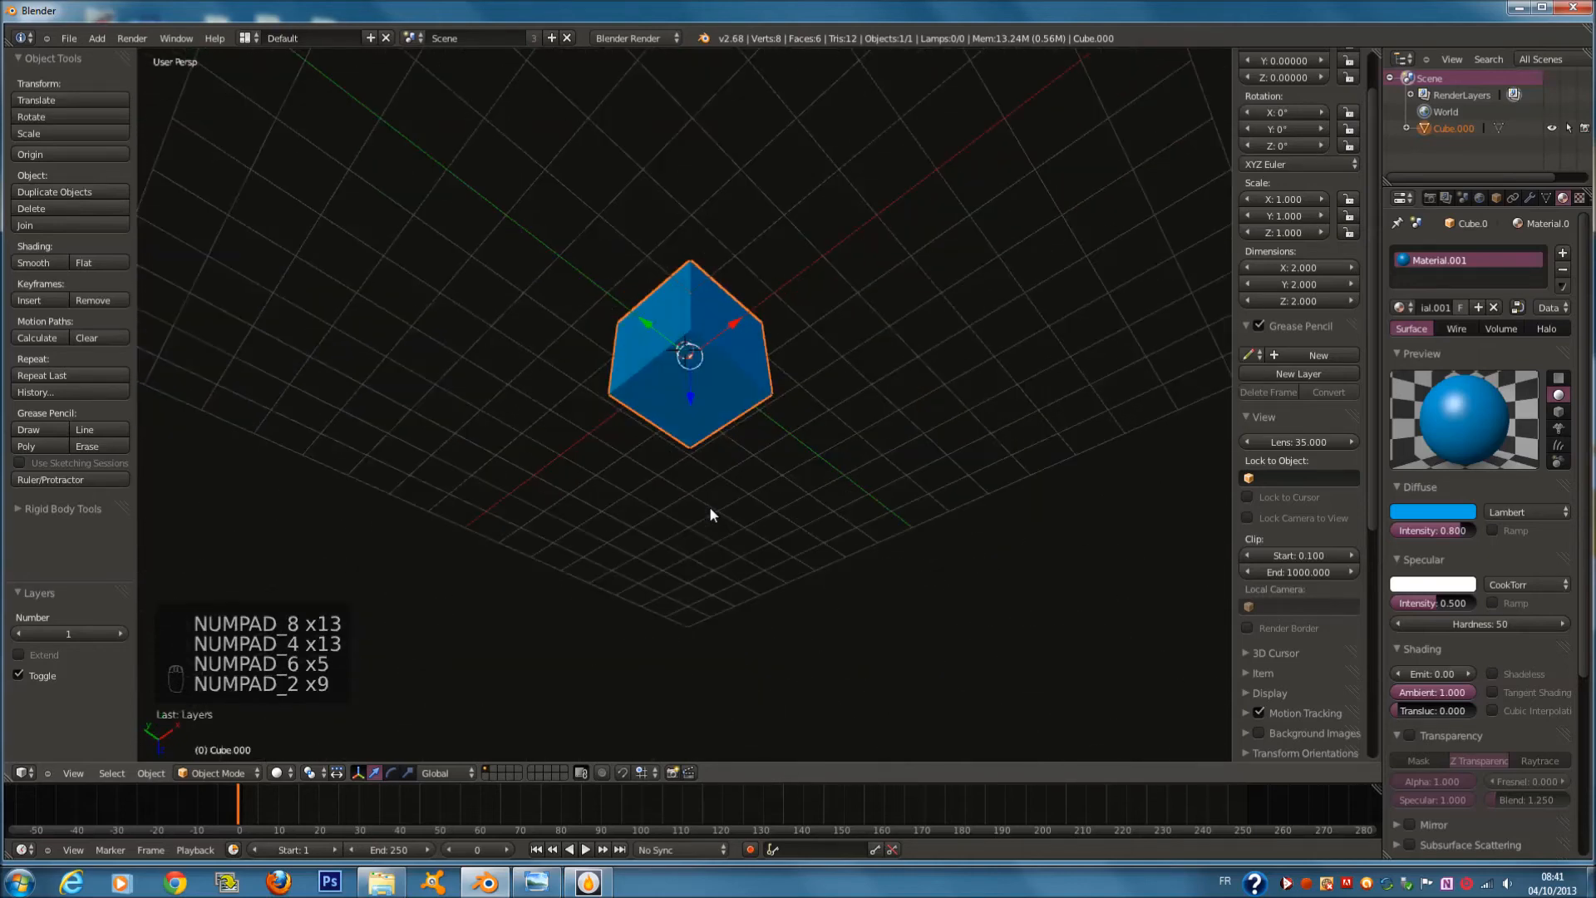
Try the remaining numeric view shortcuts, including front and camera view, and examine the cube from an angled close-up
key(KP_9)
key(KP_9)
key(KP_Multiply)
key(KP_9)
key(KP_9)
key(KP_9)
key(KP_9)
key(KP_9)
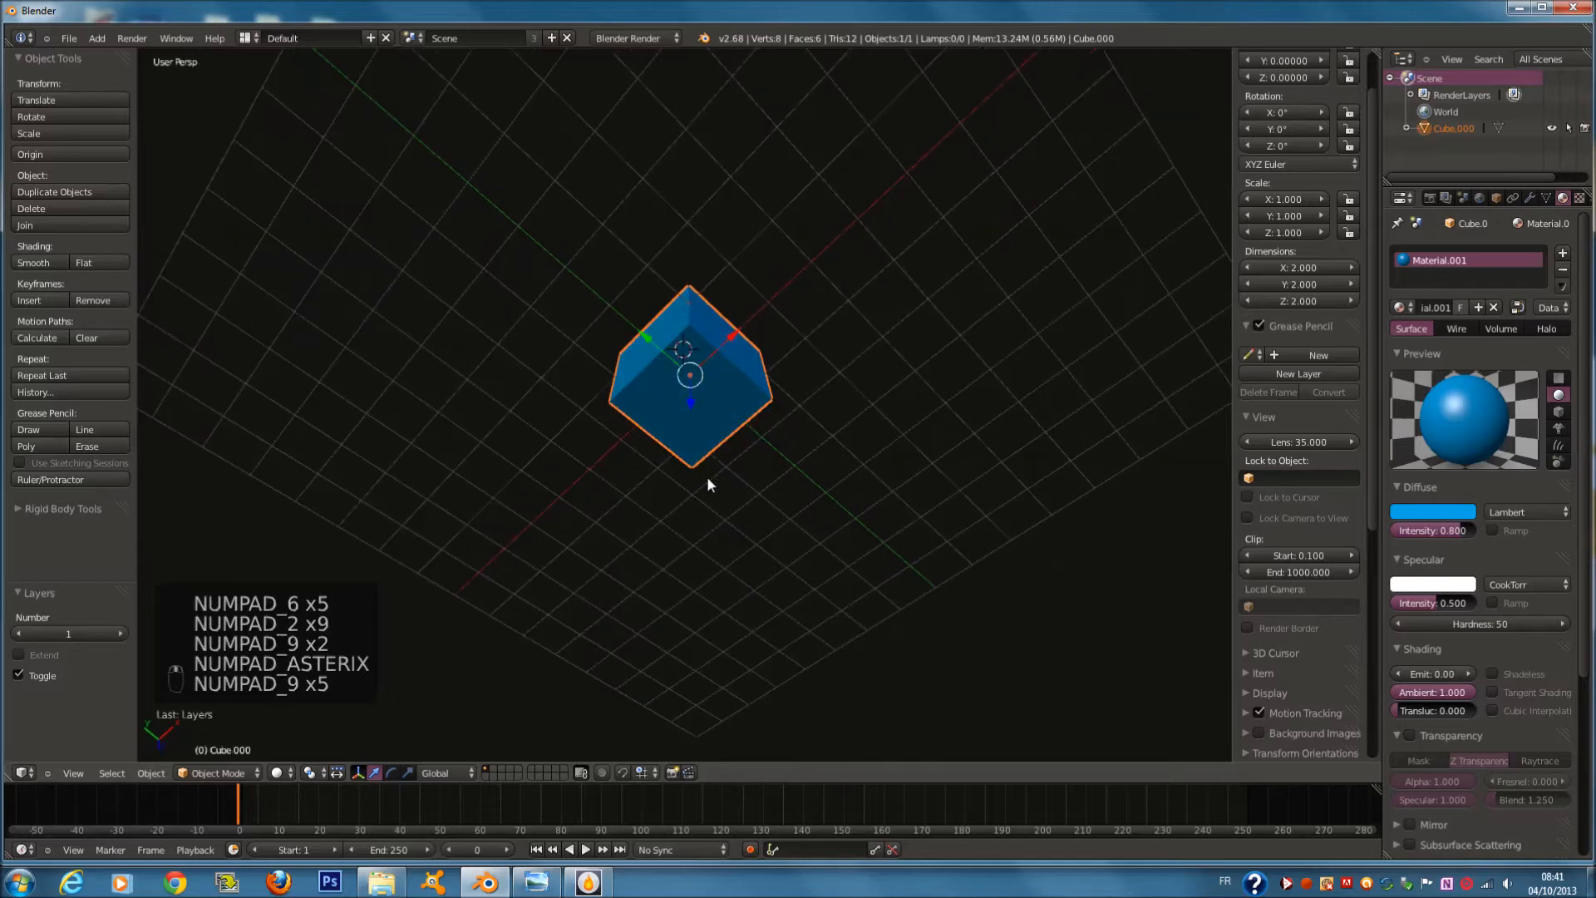
key(KP_1)
key(KP_0)
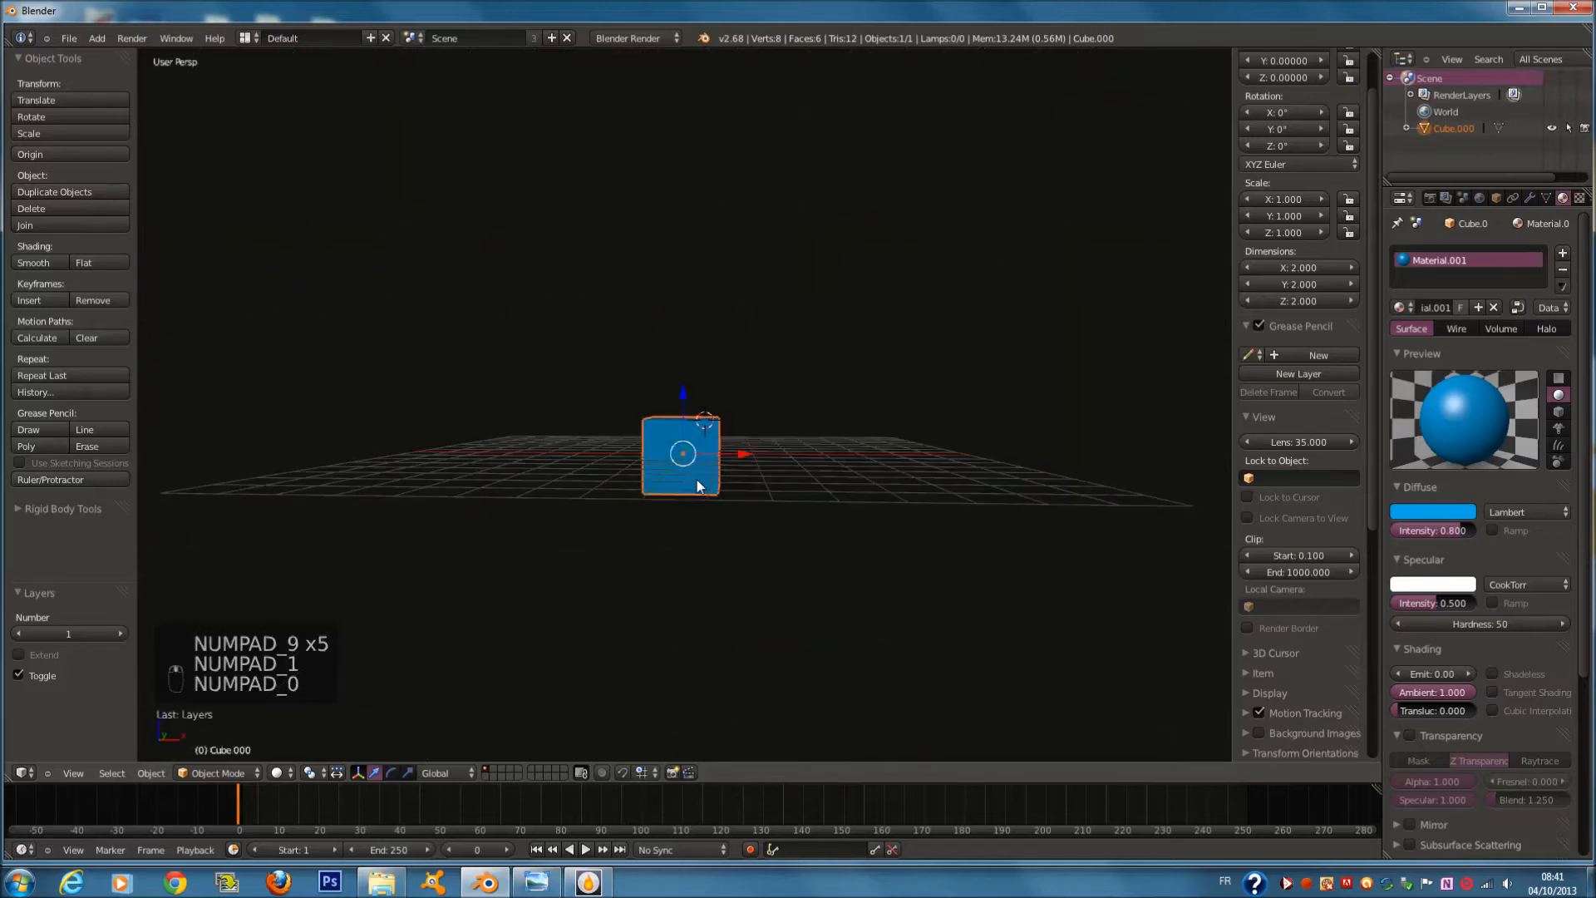
middle_drag(699, 486, 597, 542)
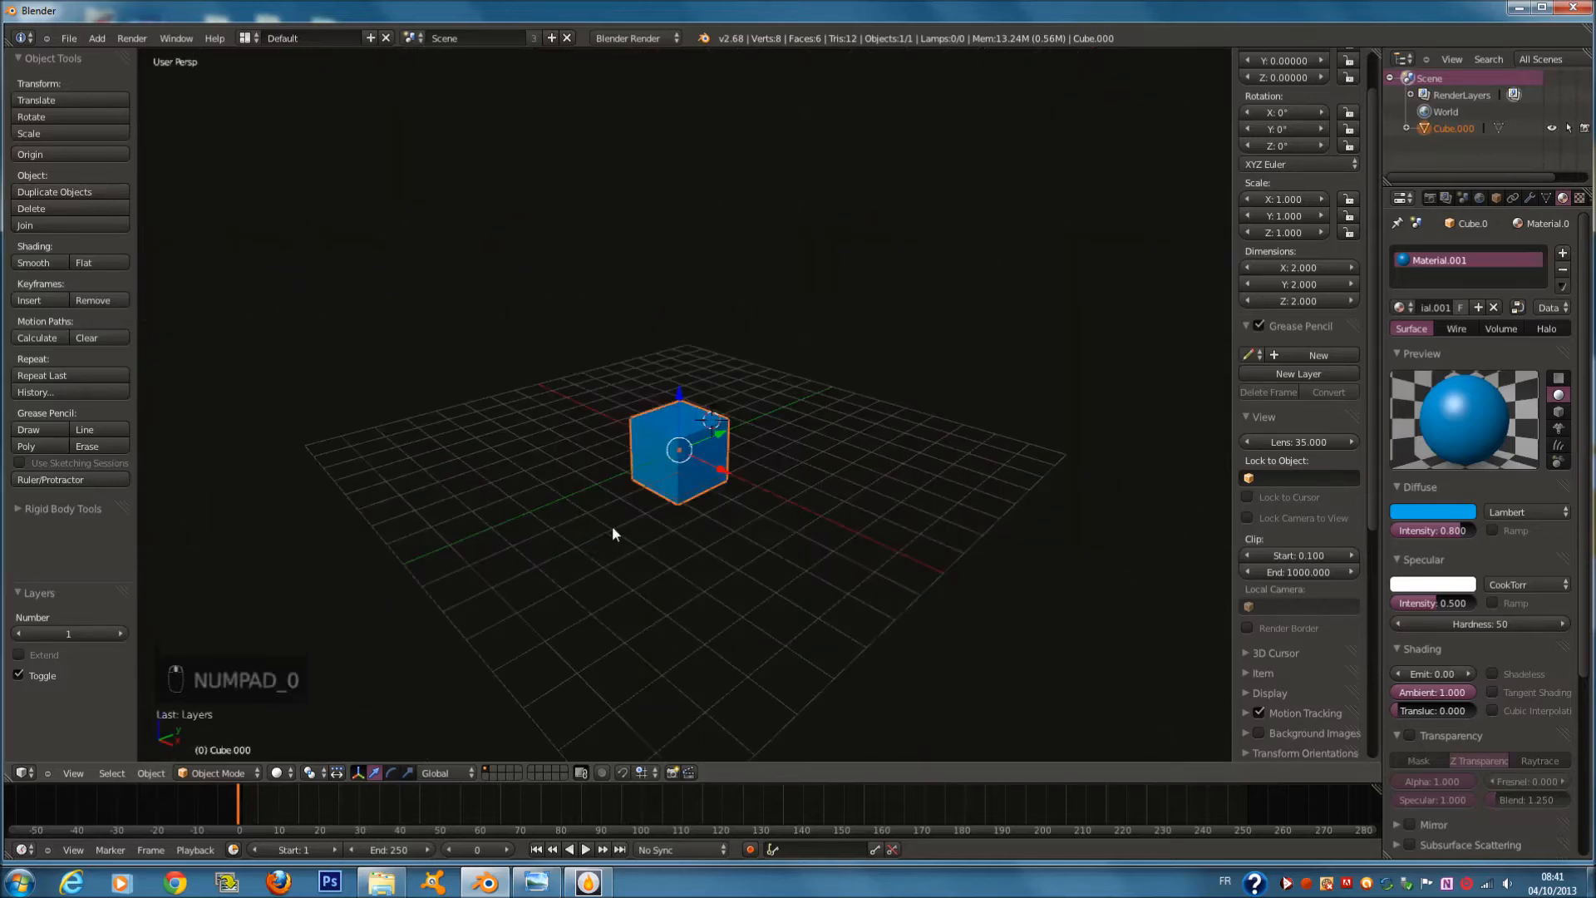
scroll(612, 525, up, 3)
scroll(614, 508, down, 1)
middle_drag(615, 512, 673, 517)
scroll(673, 517, up, 4)
Reset the 3D cursor to the world origin and try viewing through the cube as the active camera
key(shift+c)
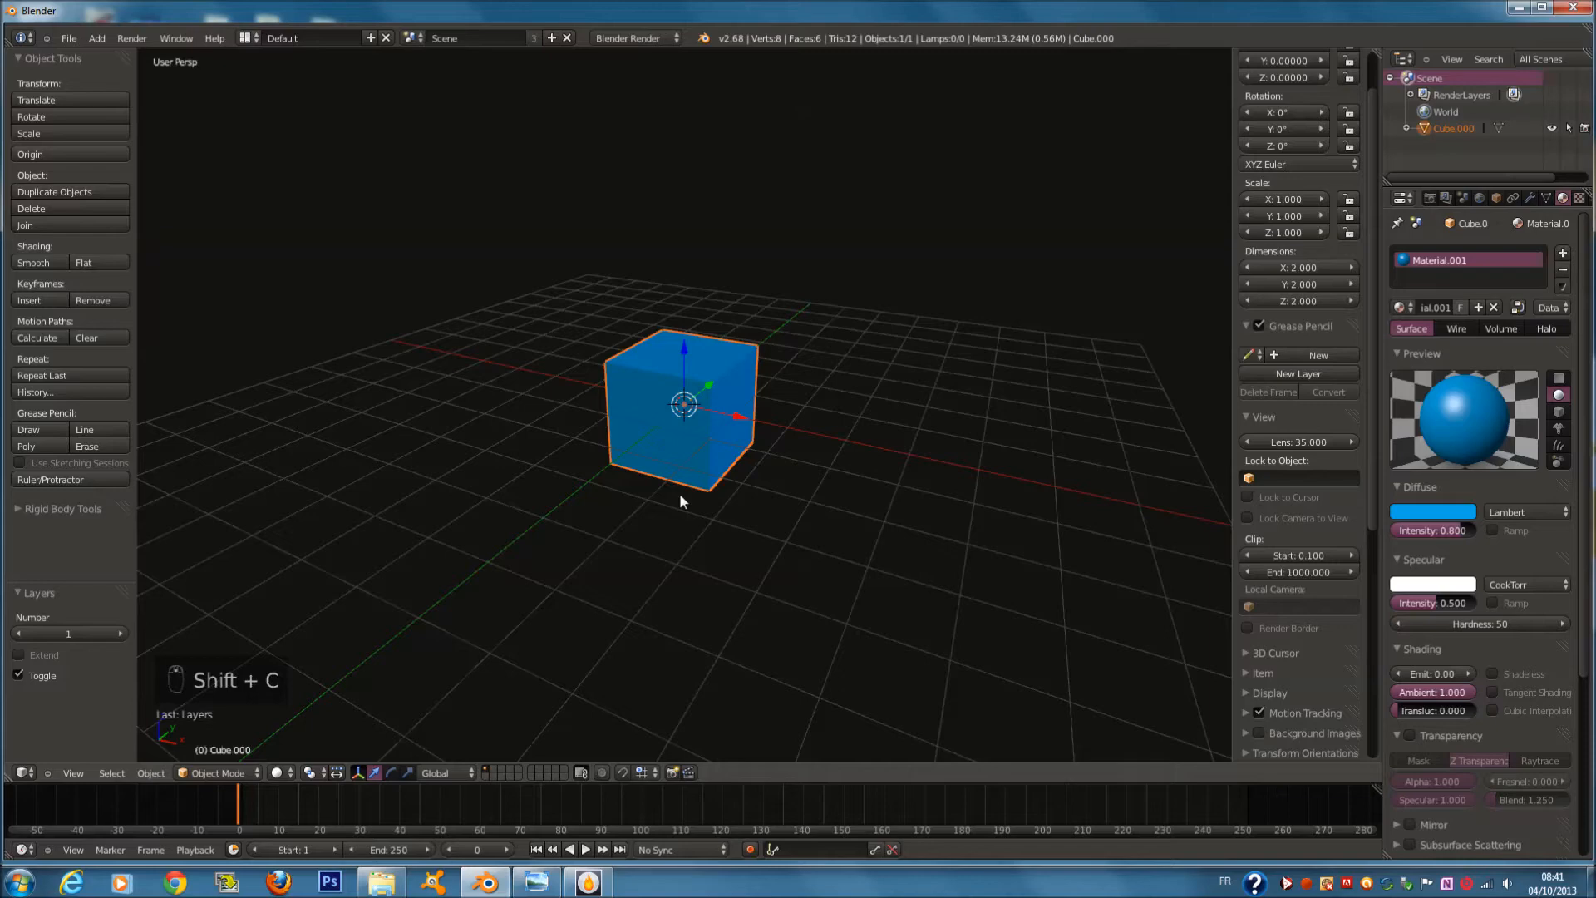
key(ctrl+KP_0)
key(KP_0)
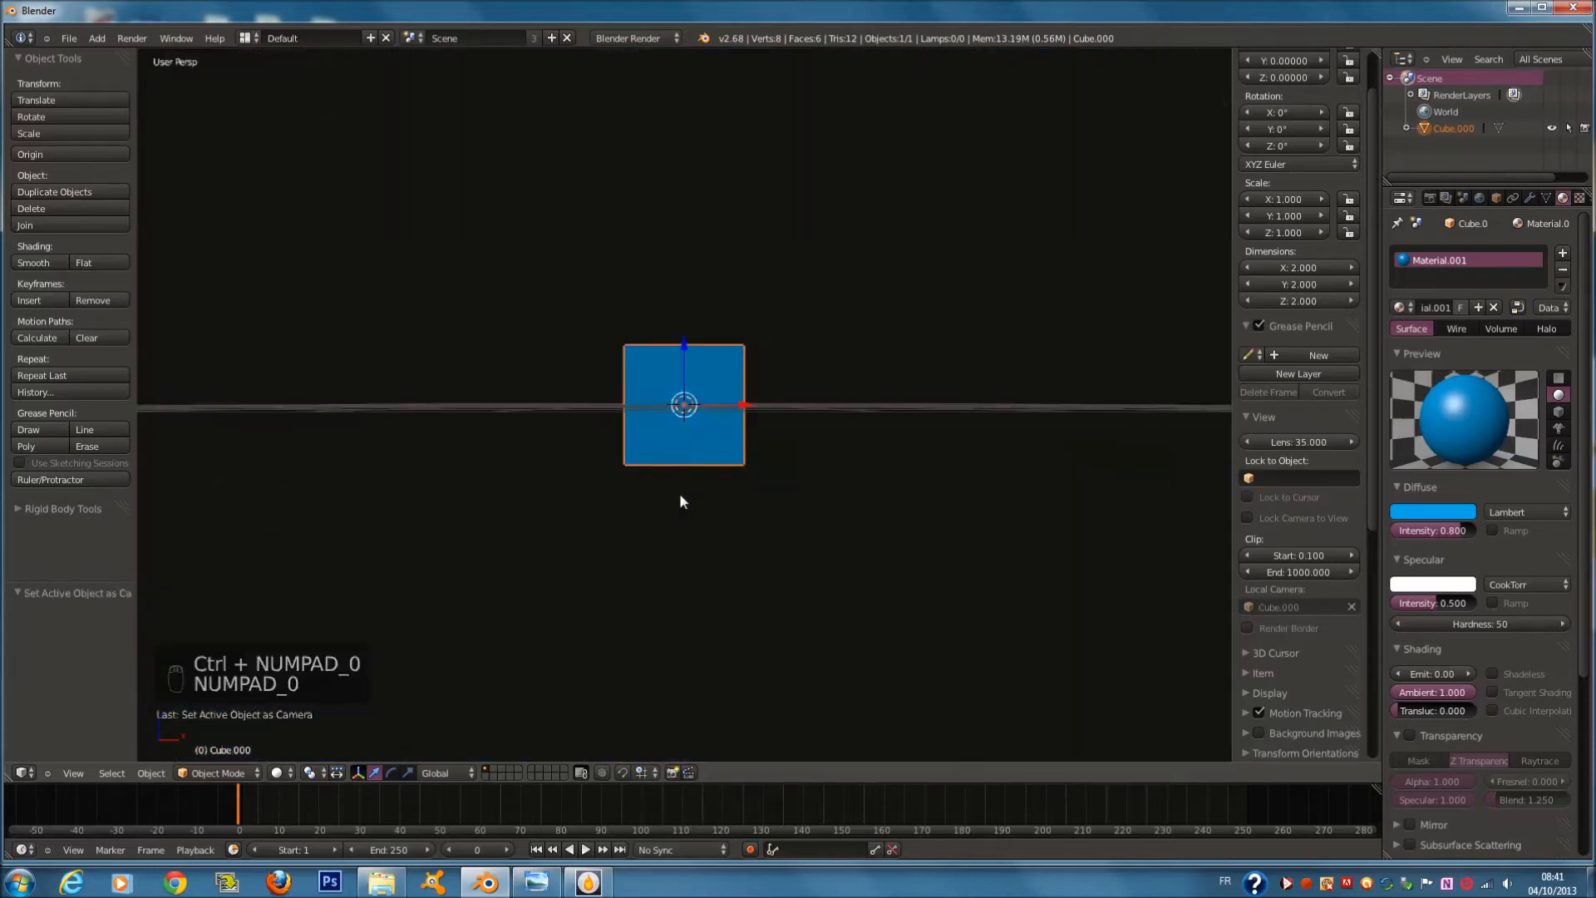
Deselect everything and browse the object types that can be added, from Mesh through Group Instance
middle_drag(856, 420, 812, 484)
key(a)
key(a)
key(shift+a)
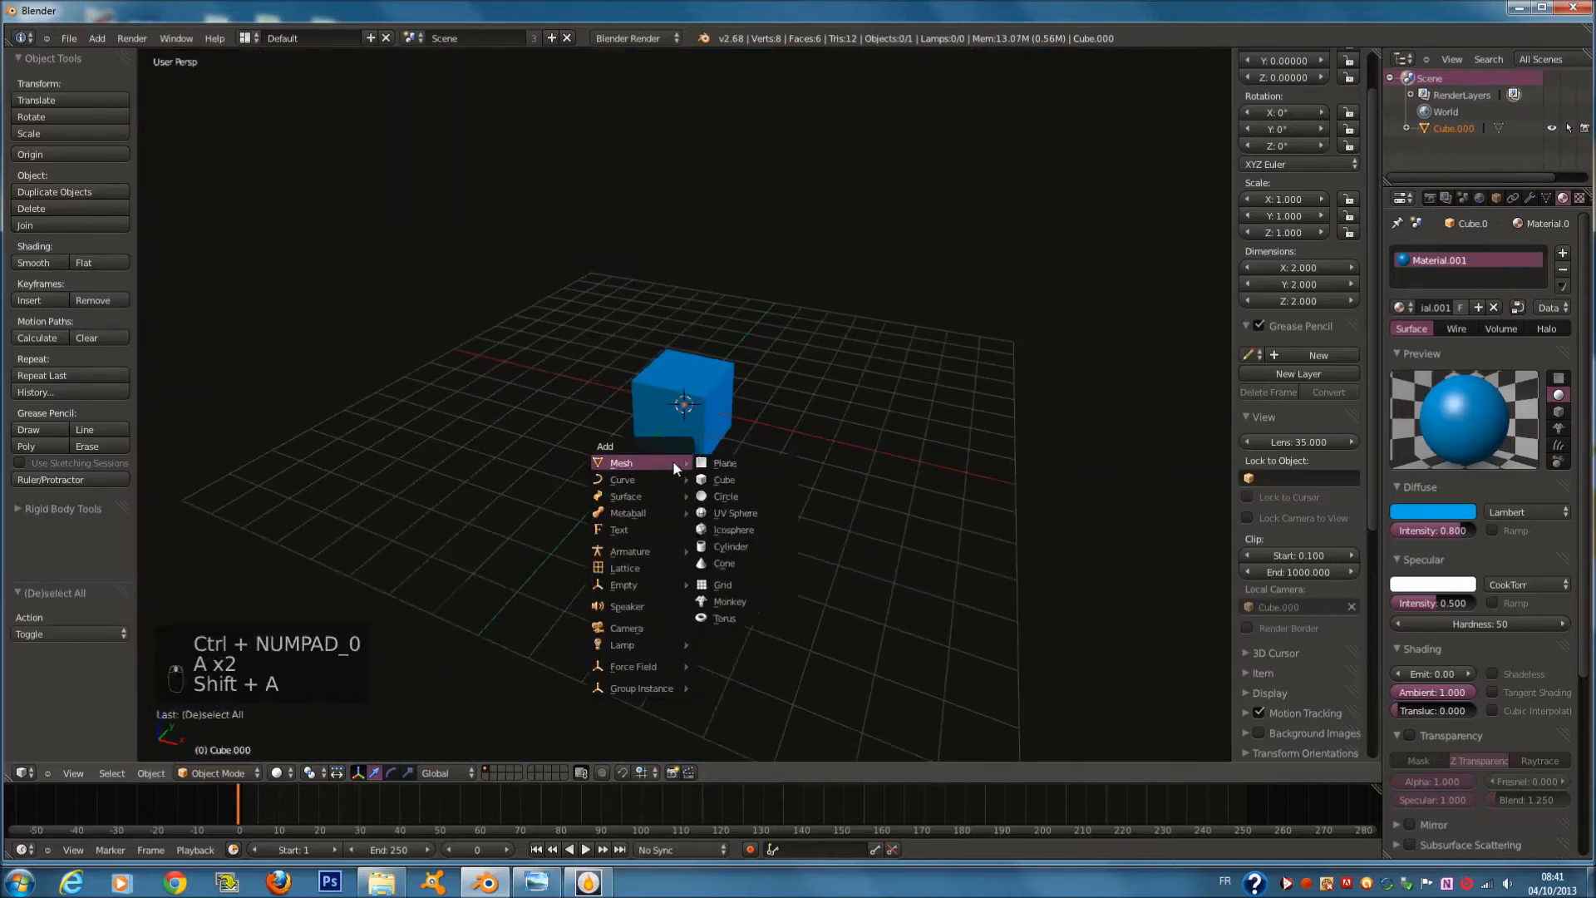
key(shift+a)
mouse_move(669, 461)
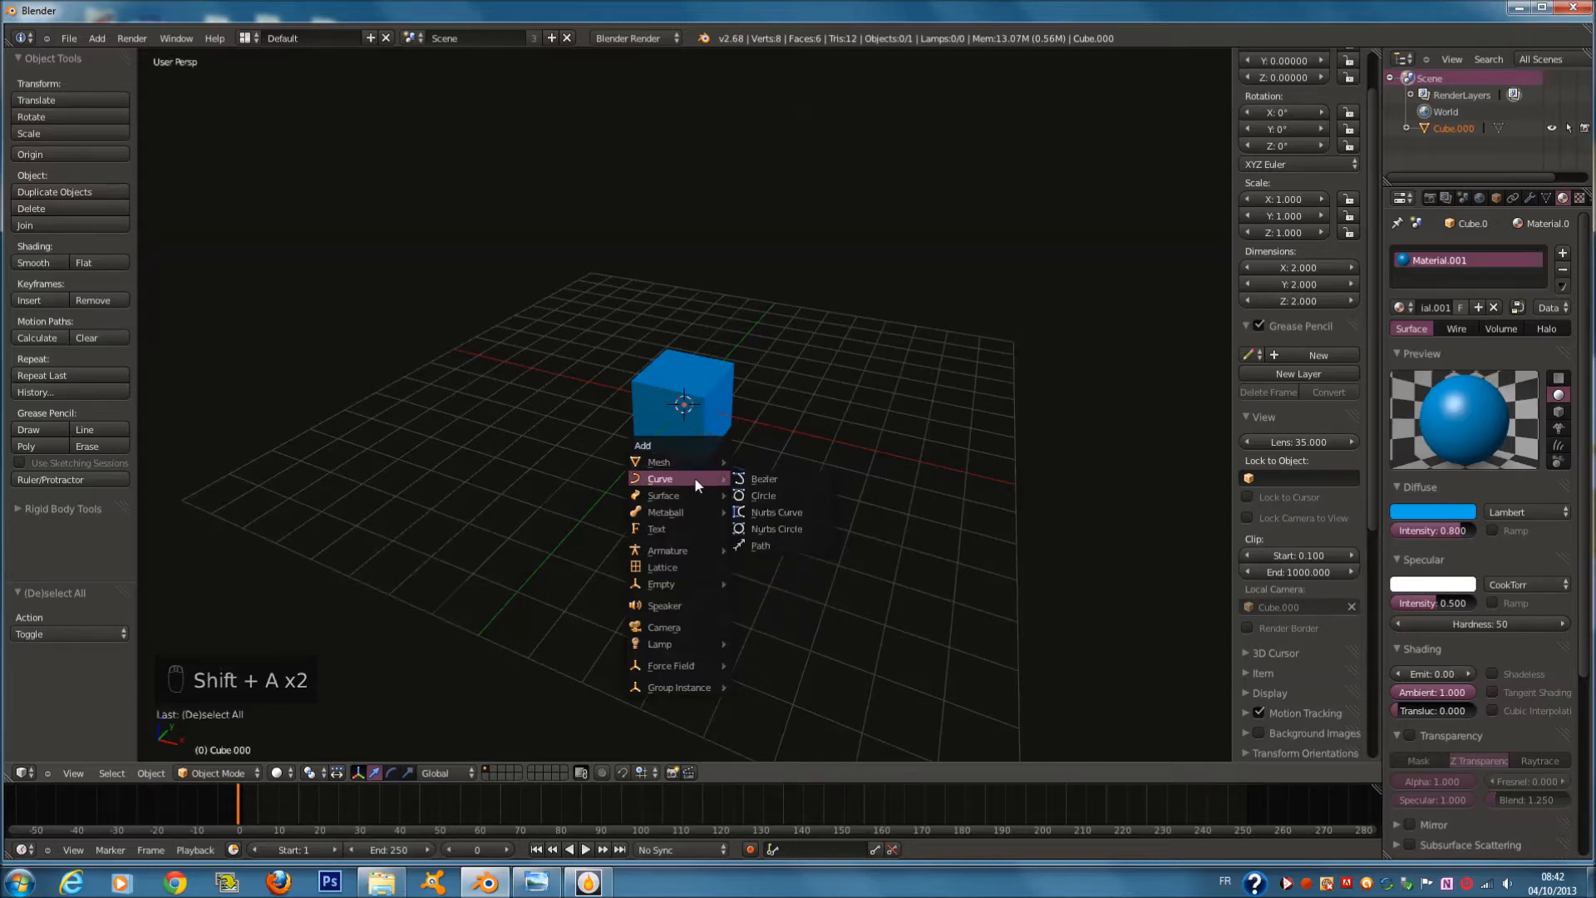
mouse_move(675, 515)
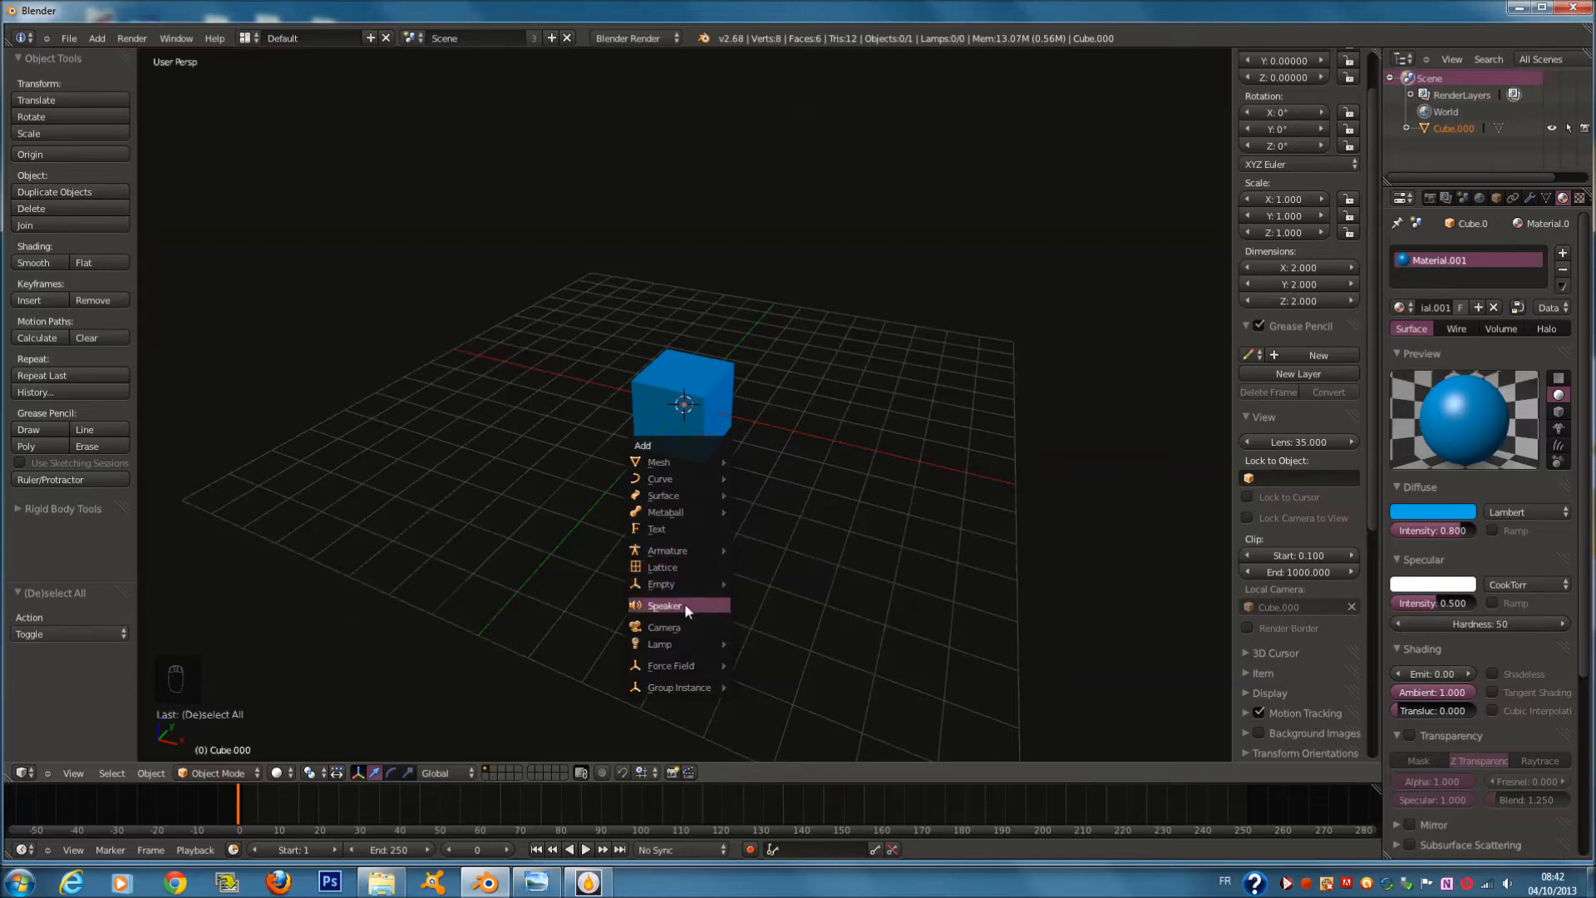
mouse_move(700, 645)
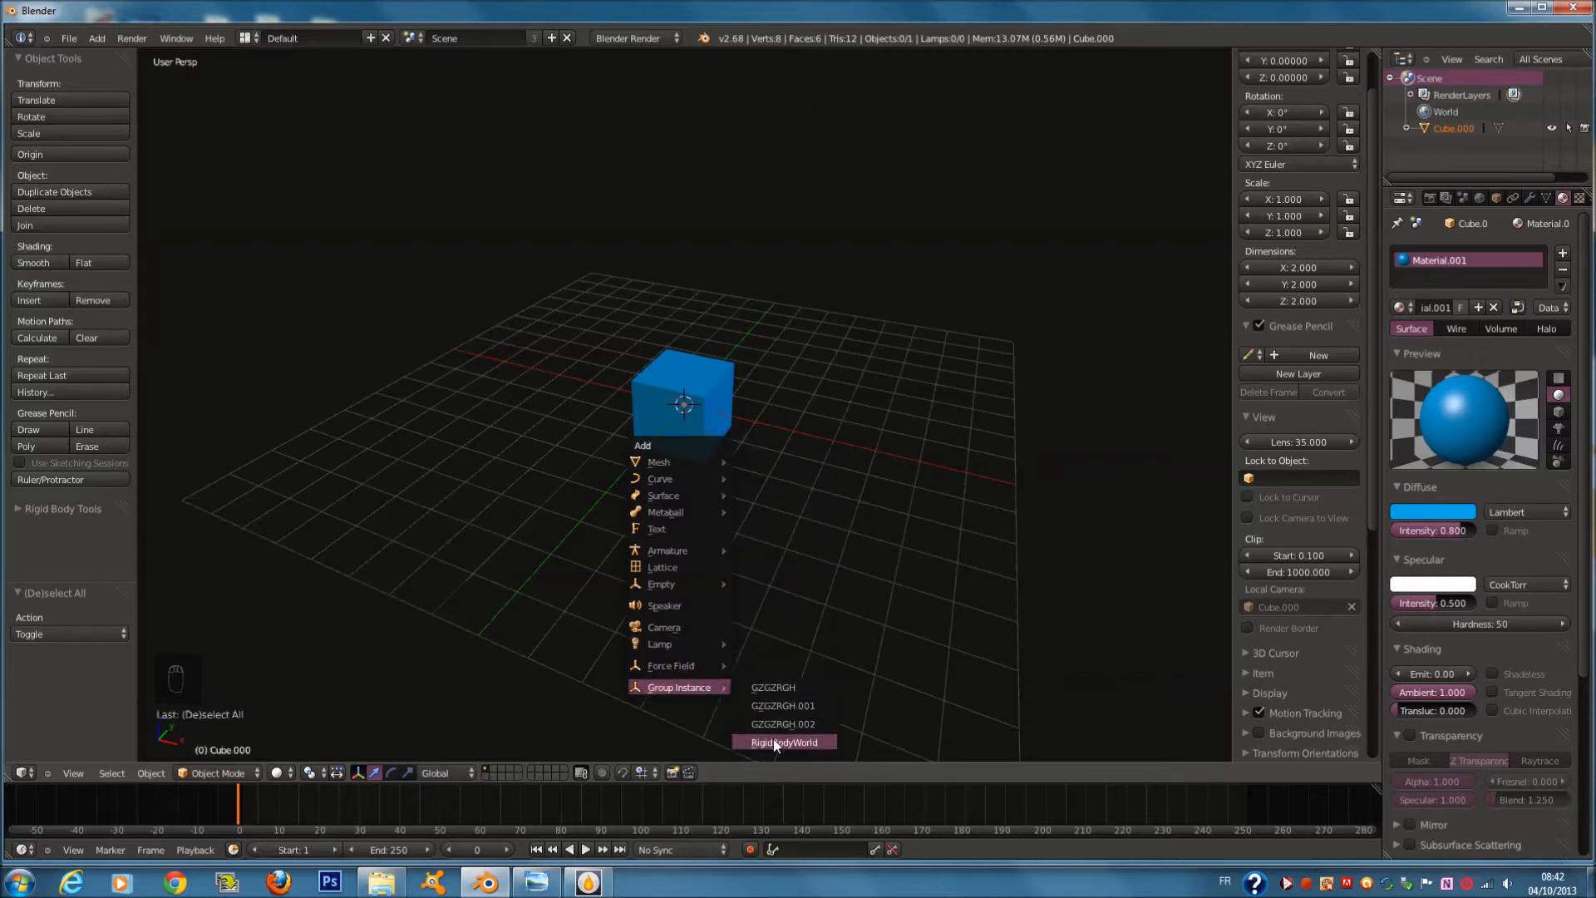
Try adding and moving an instance of the GZGZRGH.001 group, and delete it
click(756, 690)
key(g)
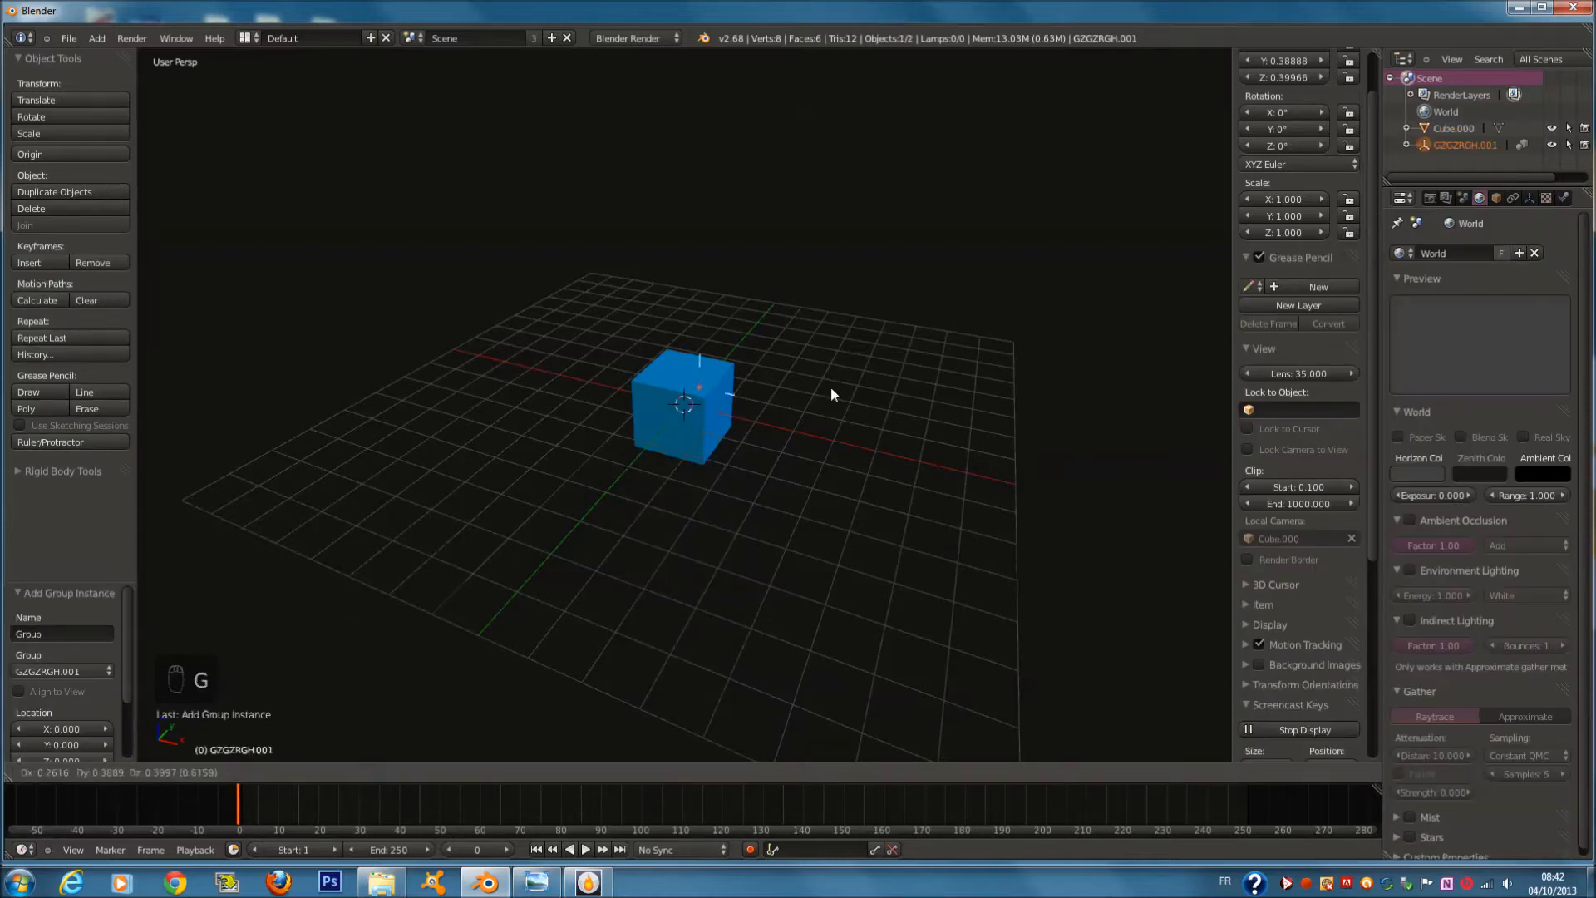
click(864, 357)
key(x)
click(853, 381)
Try adding an instance of the GZGZRGH group, cancel its move and delete it
key(shift+a)
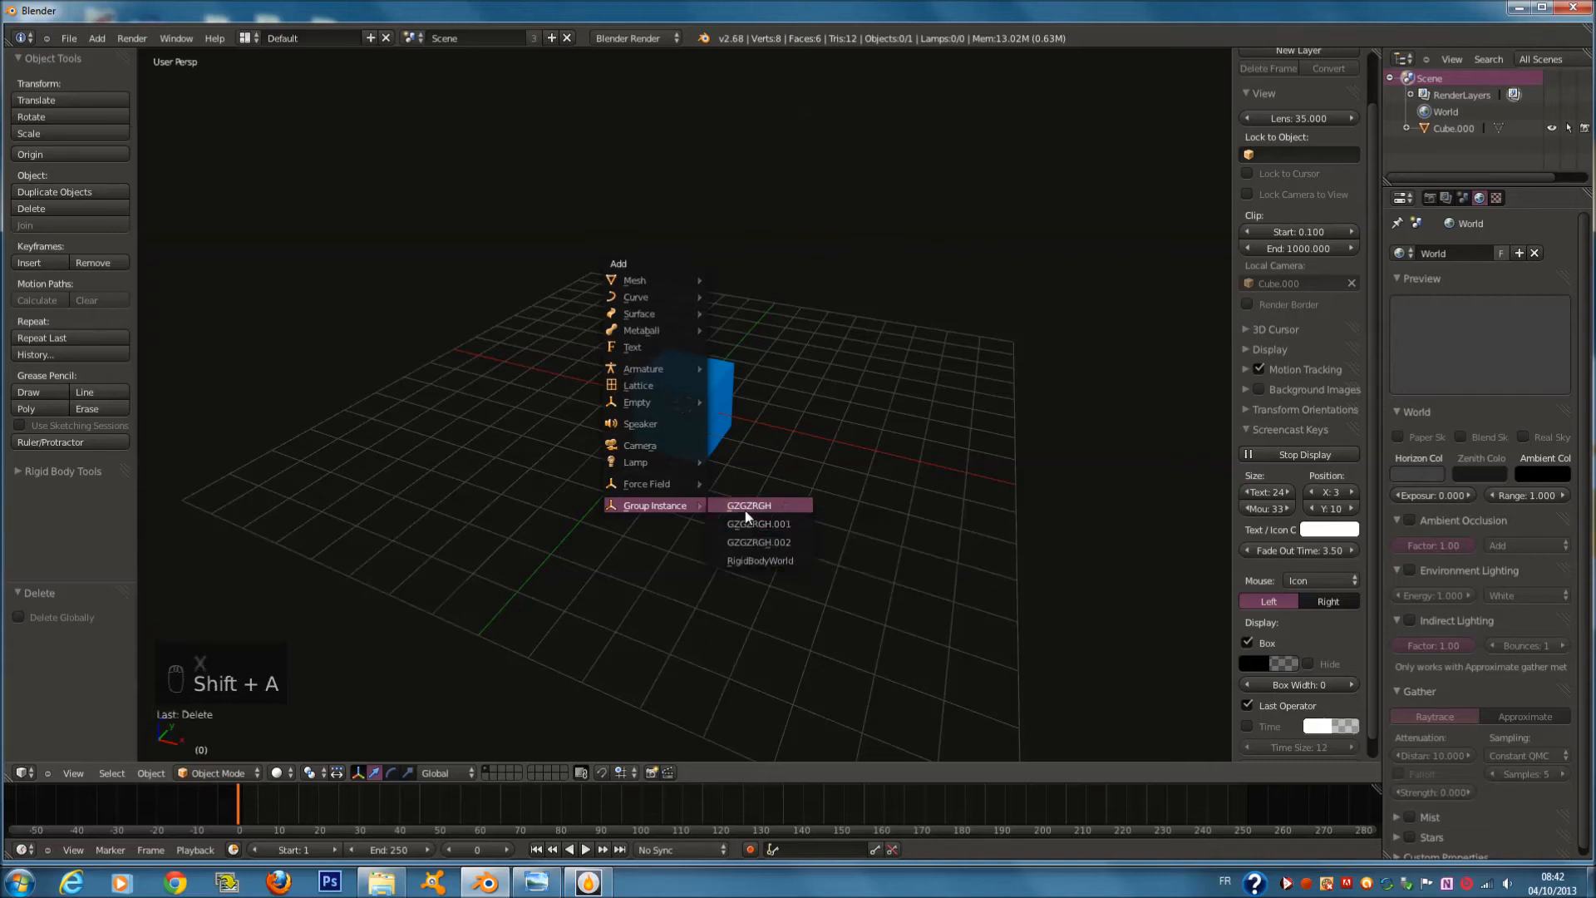
click(745, 511)
key(g)
right_click(775, 351)
key(x)
click(774, 356)
Add a camera at the 3D cursor and move it about -4.89 units along the Y axis
key(shift+a)
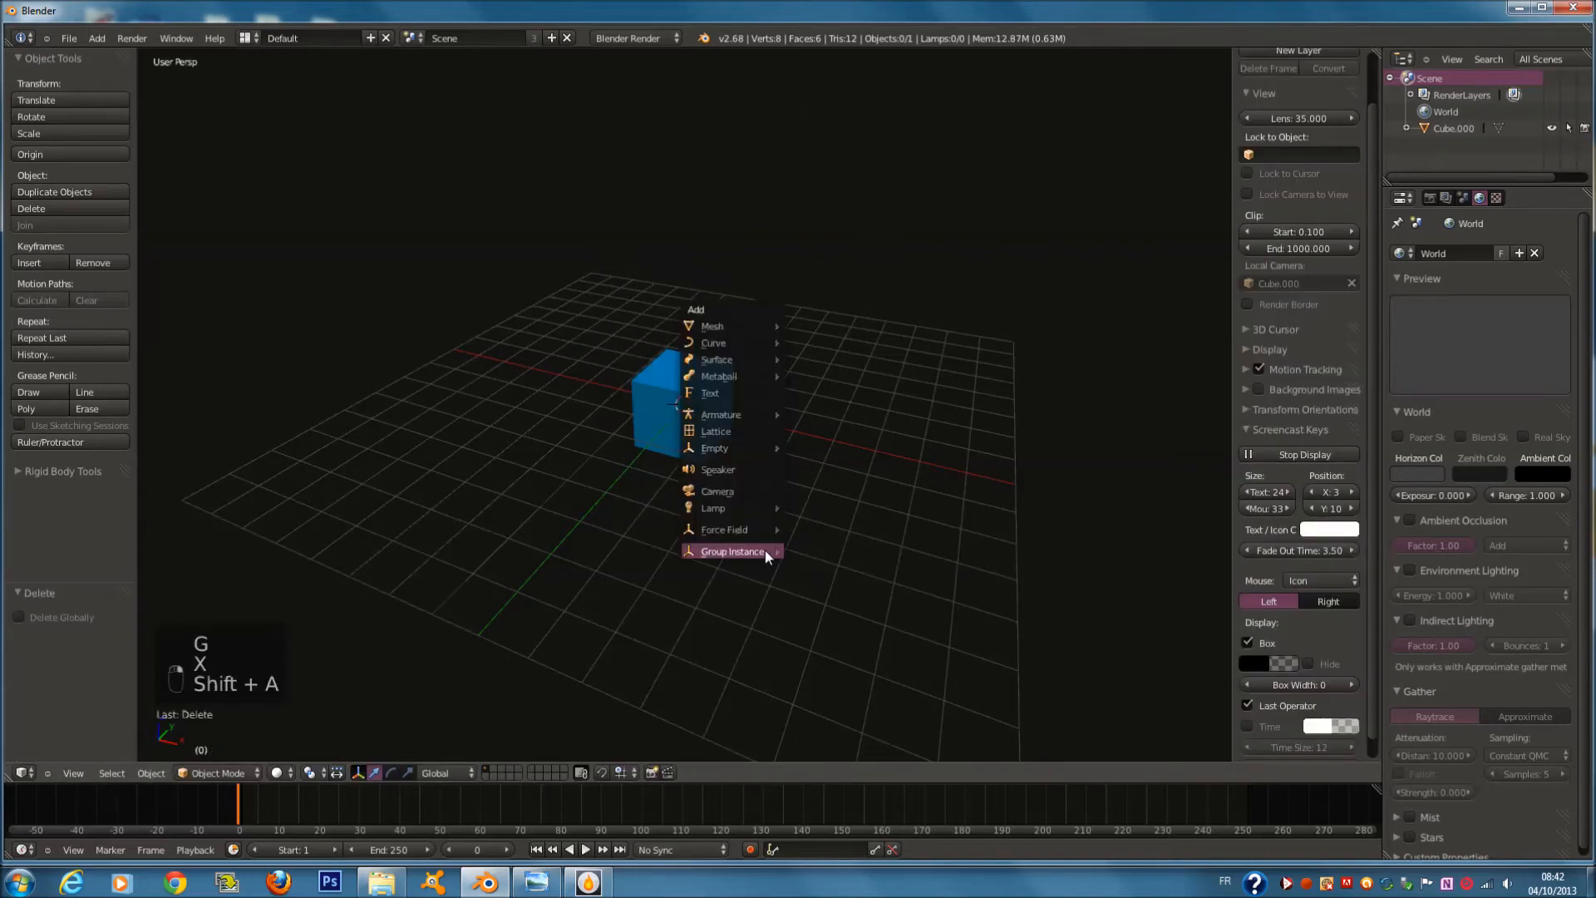
click(750, 496)
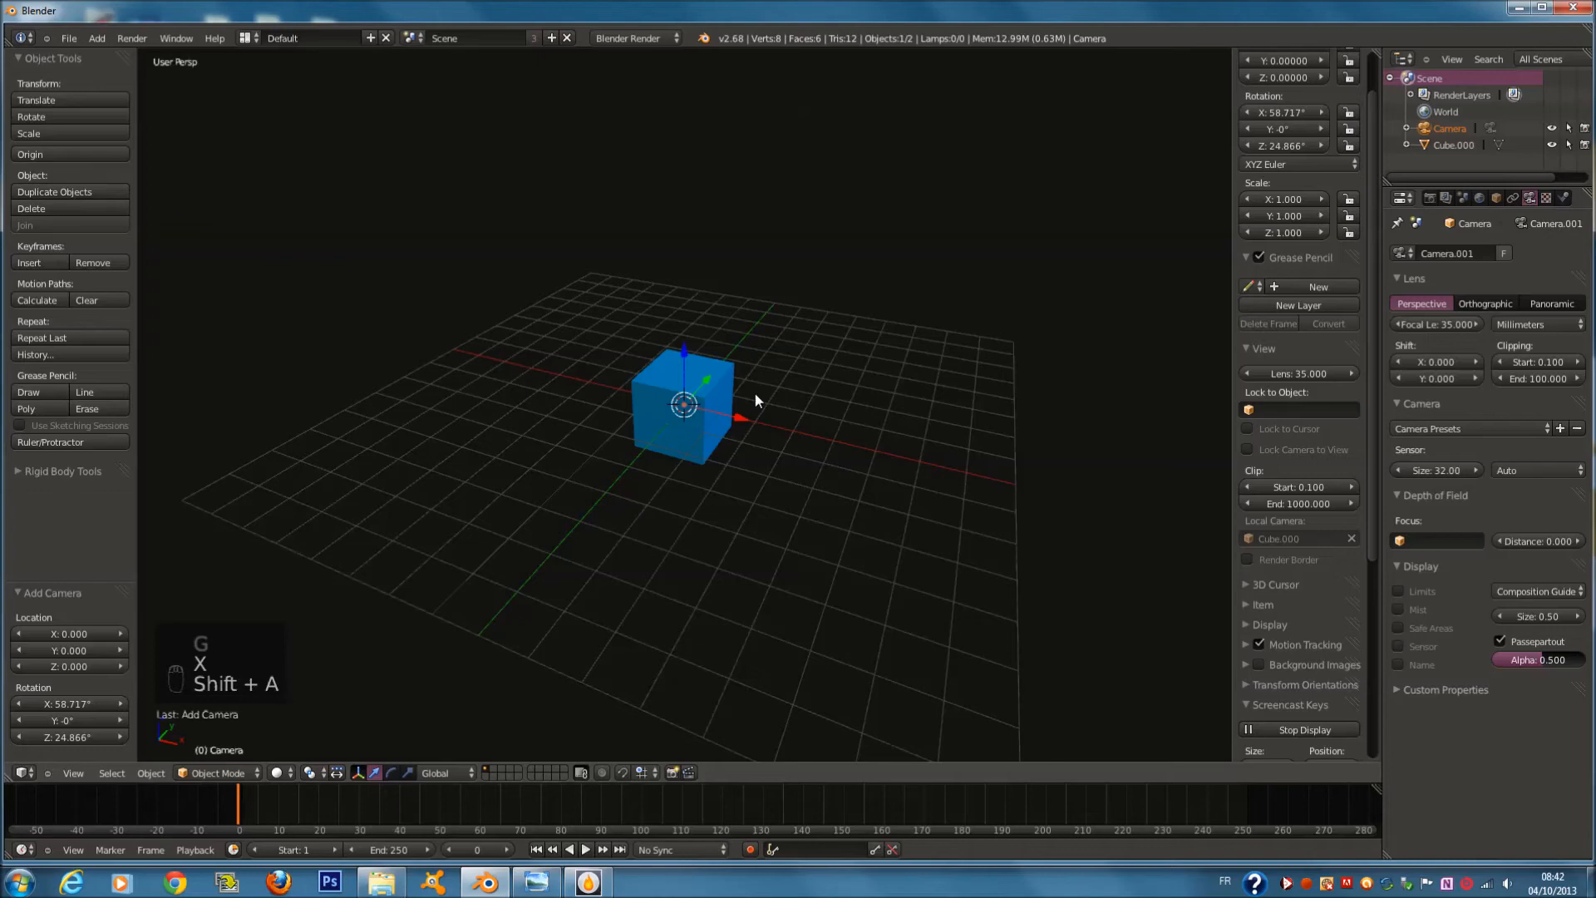
key(g)
key(y)
click(649, 510)
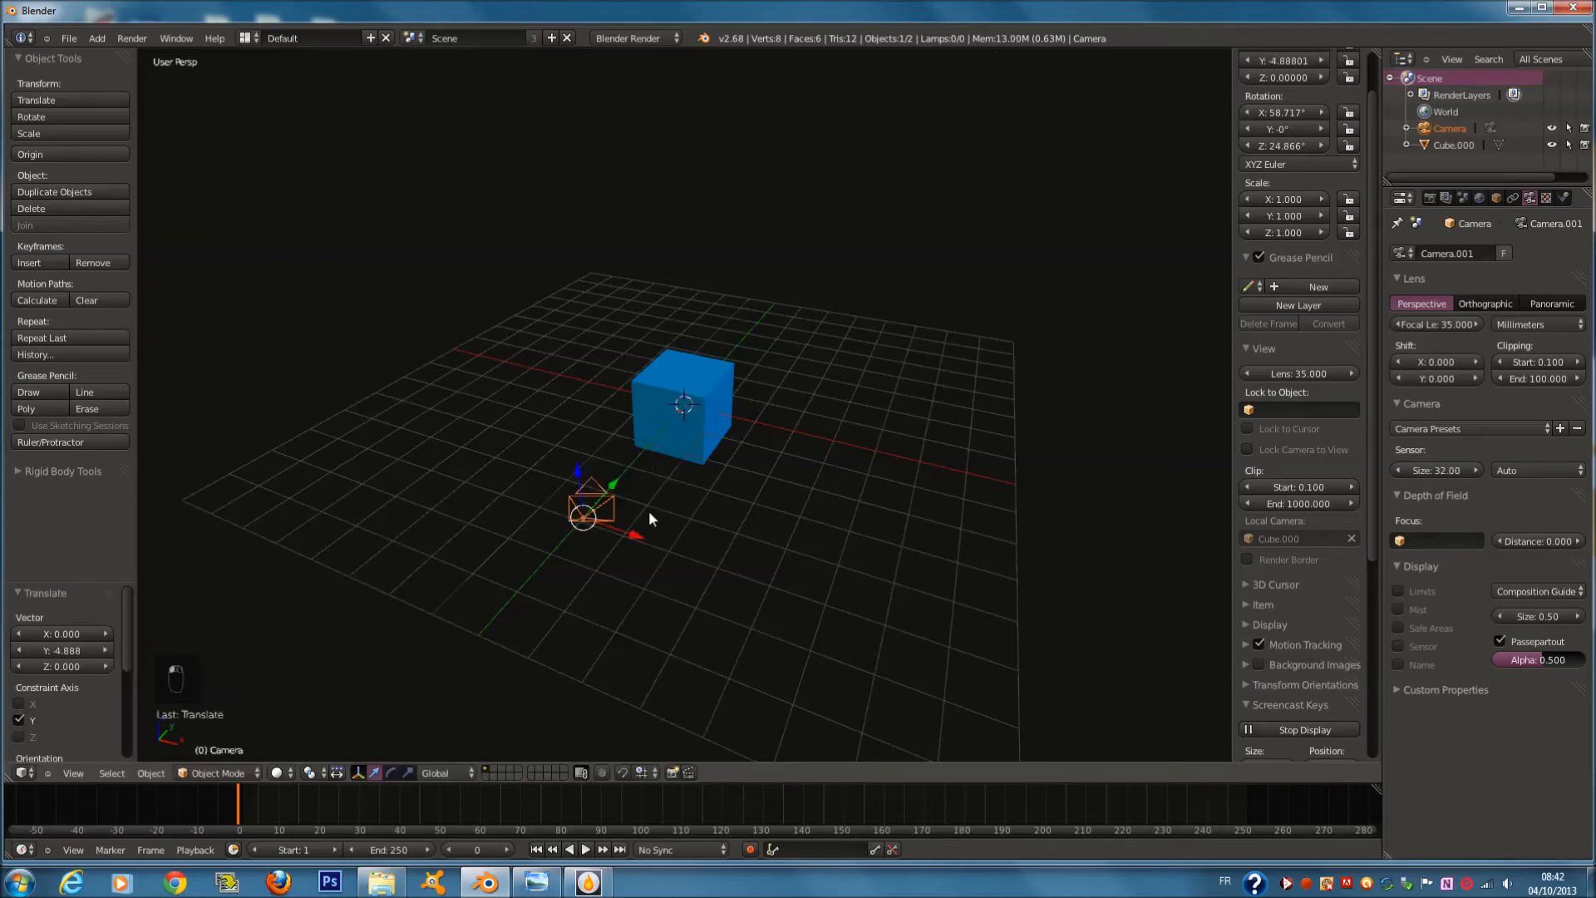
Set the new camera as the active camera, try the camera view and orbit back to the whole scene
key(ctrl+KP_0)
key(KP_0)
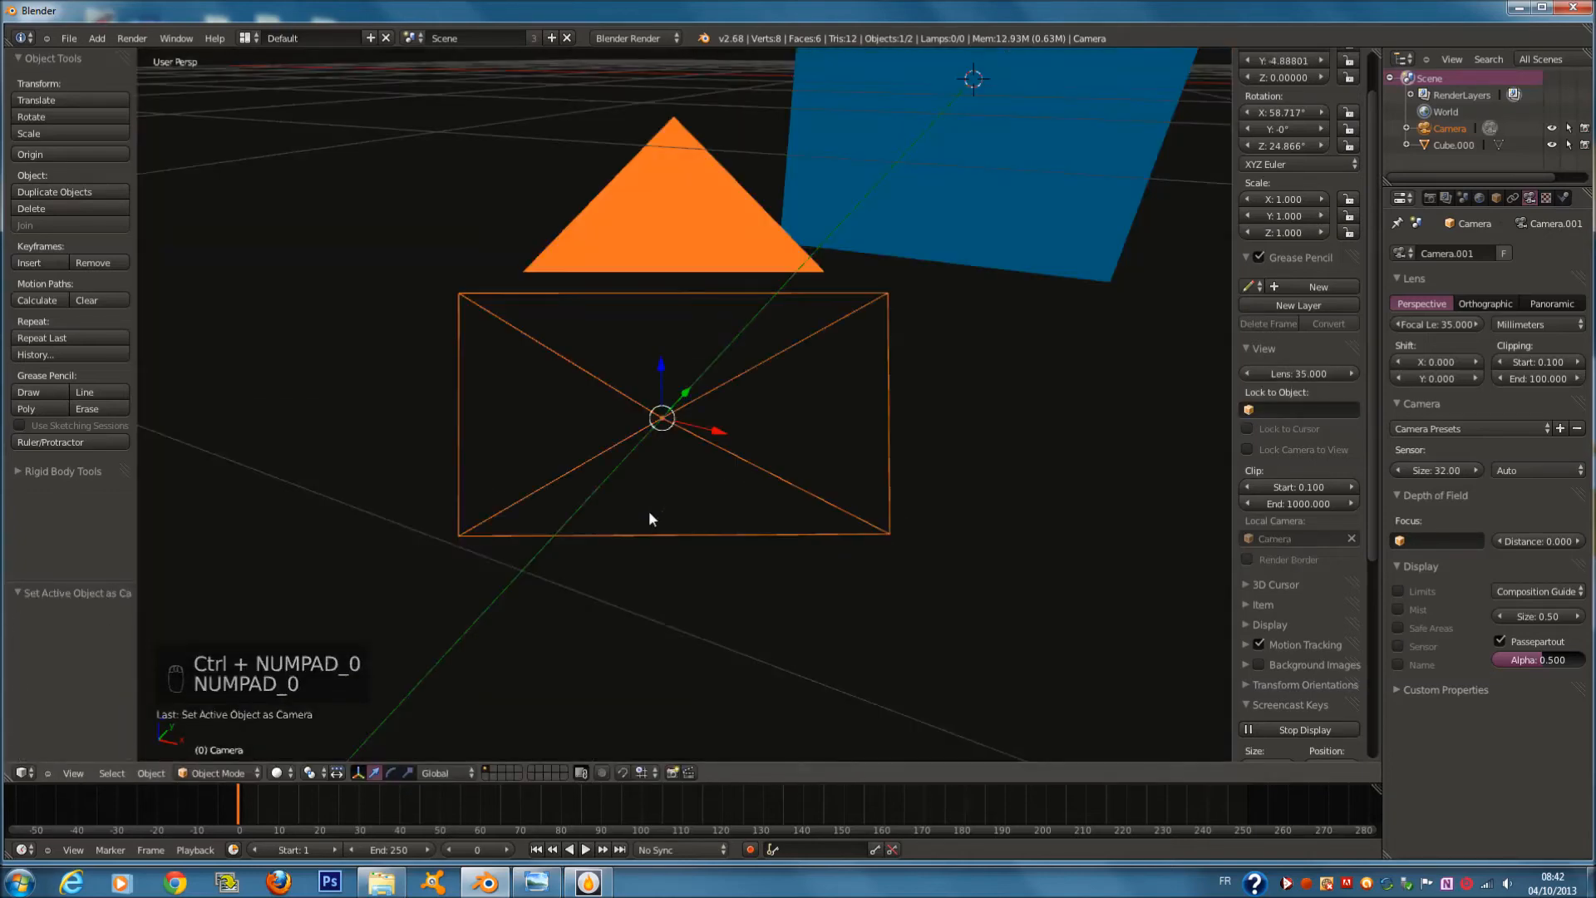
middle_drag(649, 514, 590, 456)
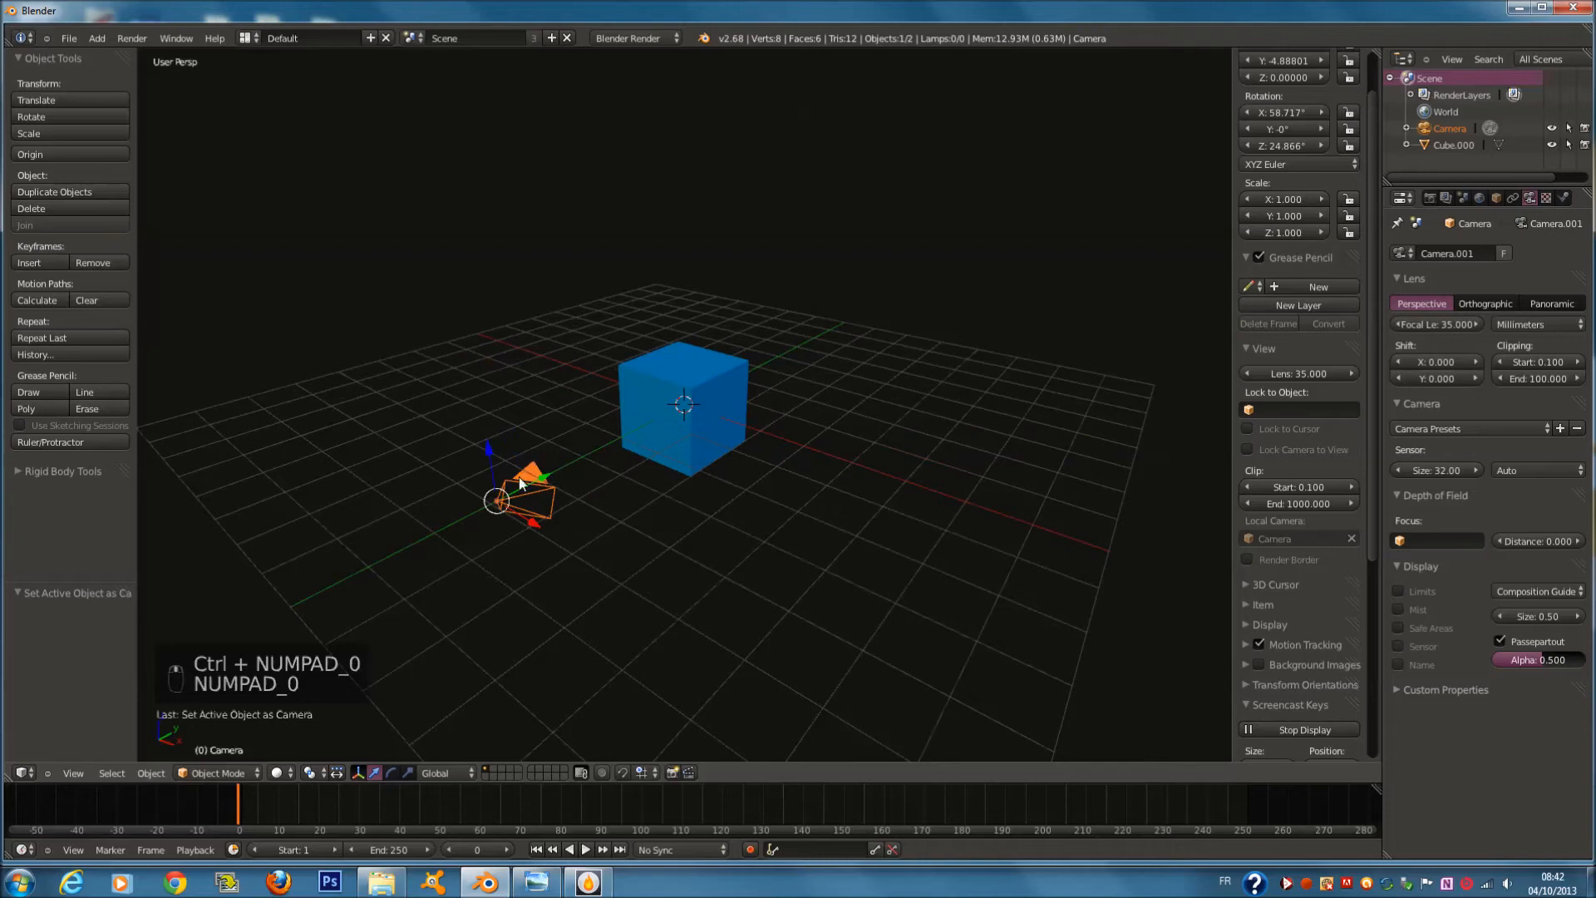
Try the cube as the active camera, toggle its camera view and orbit around the scene
right_click(683, 450)
key(ctrl+KP_0)
key(ctrl+KP_0)
key(KP_0)
middle_drag(645, 477, 572, 471)
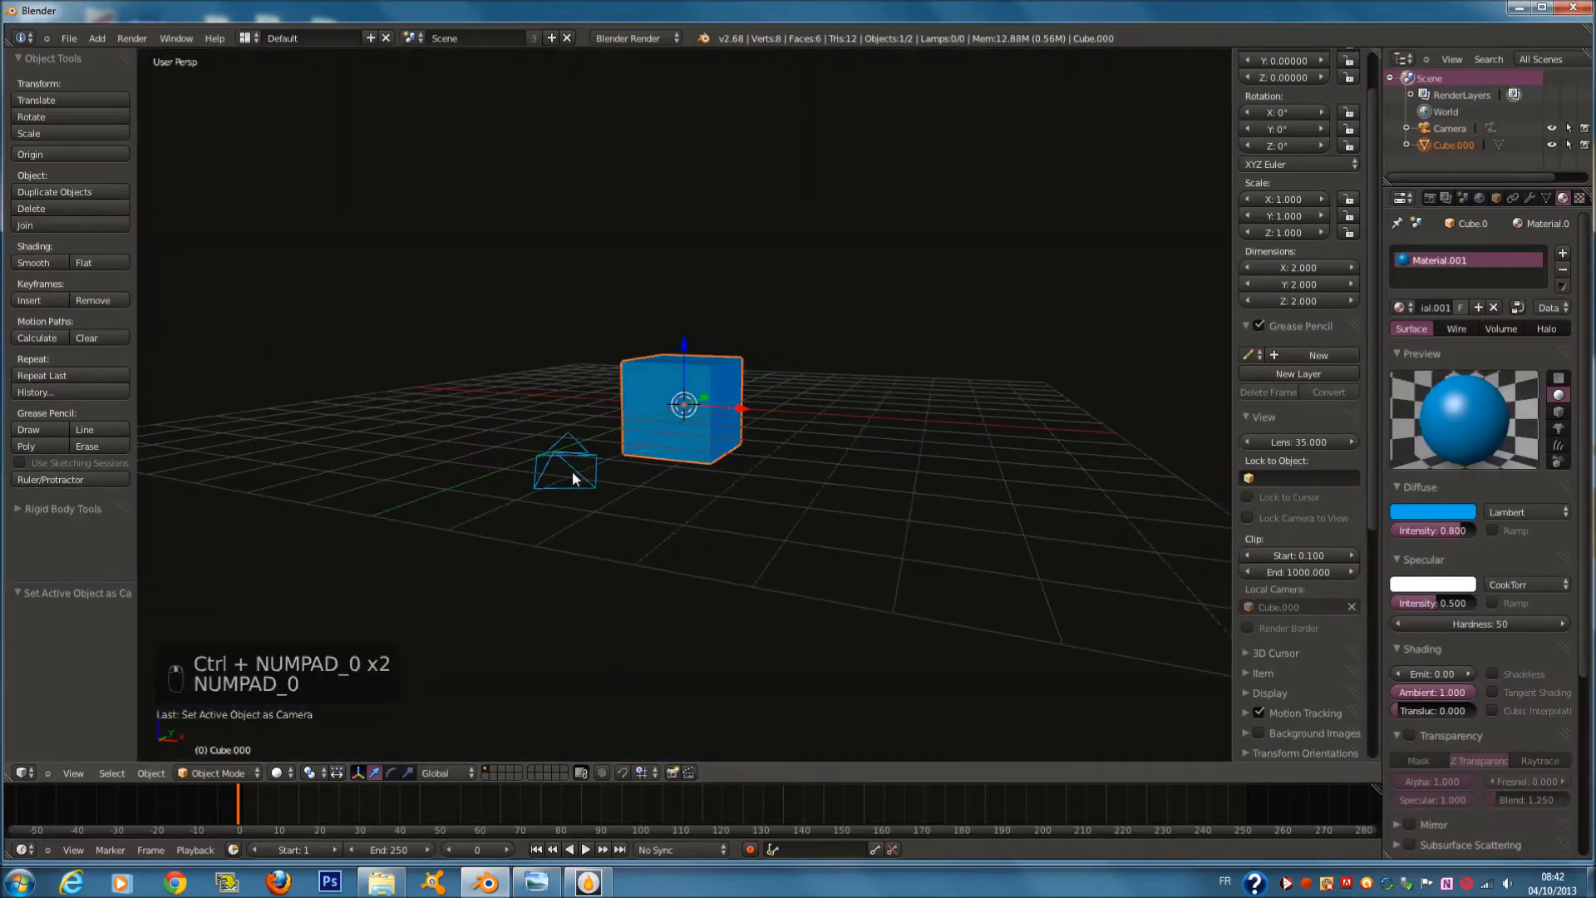
Make the camera object the active camera again and align it to the current view
right_click(573, 472)
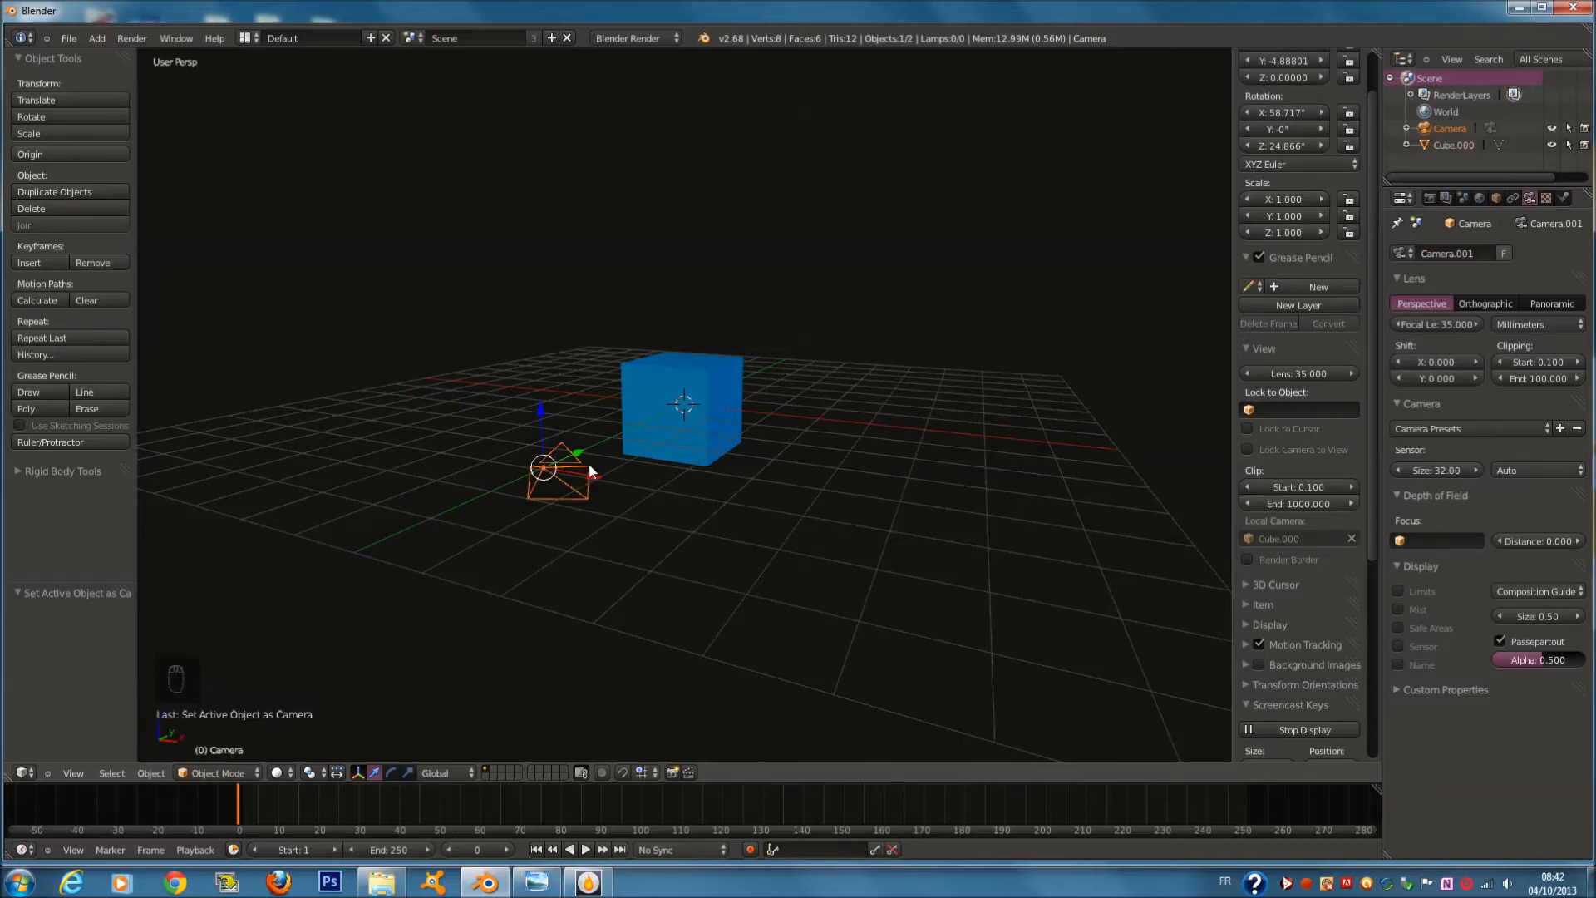
key(ctrl+KP_0)
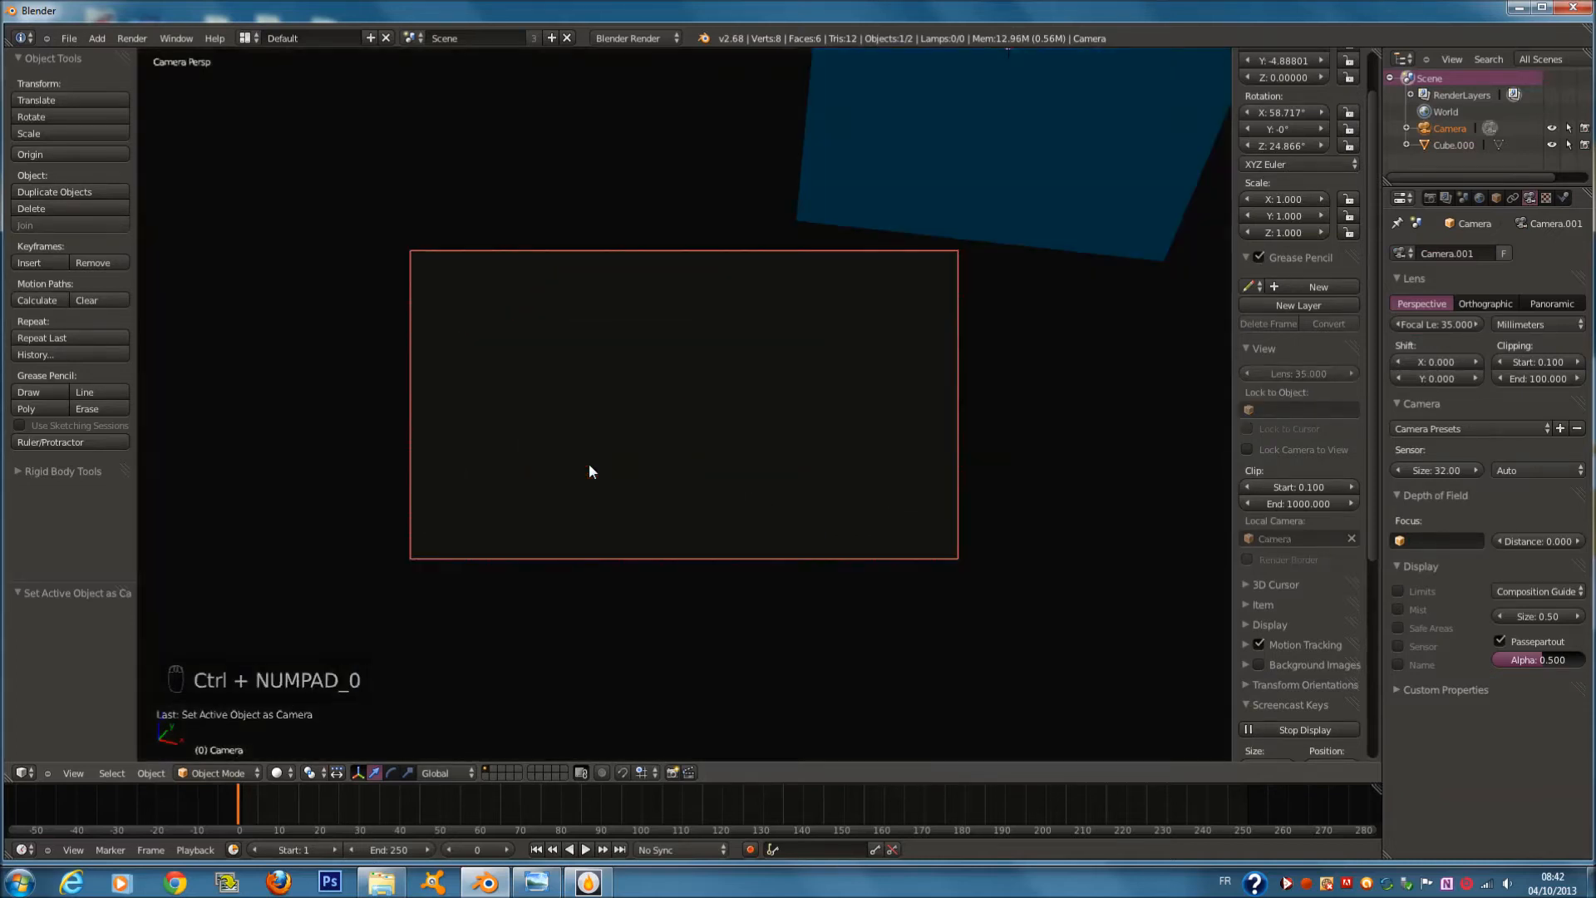
key(ctrl+alt+KP_0)
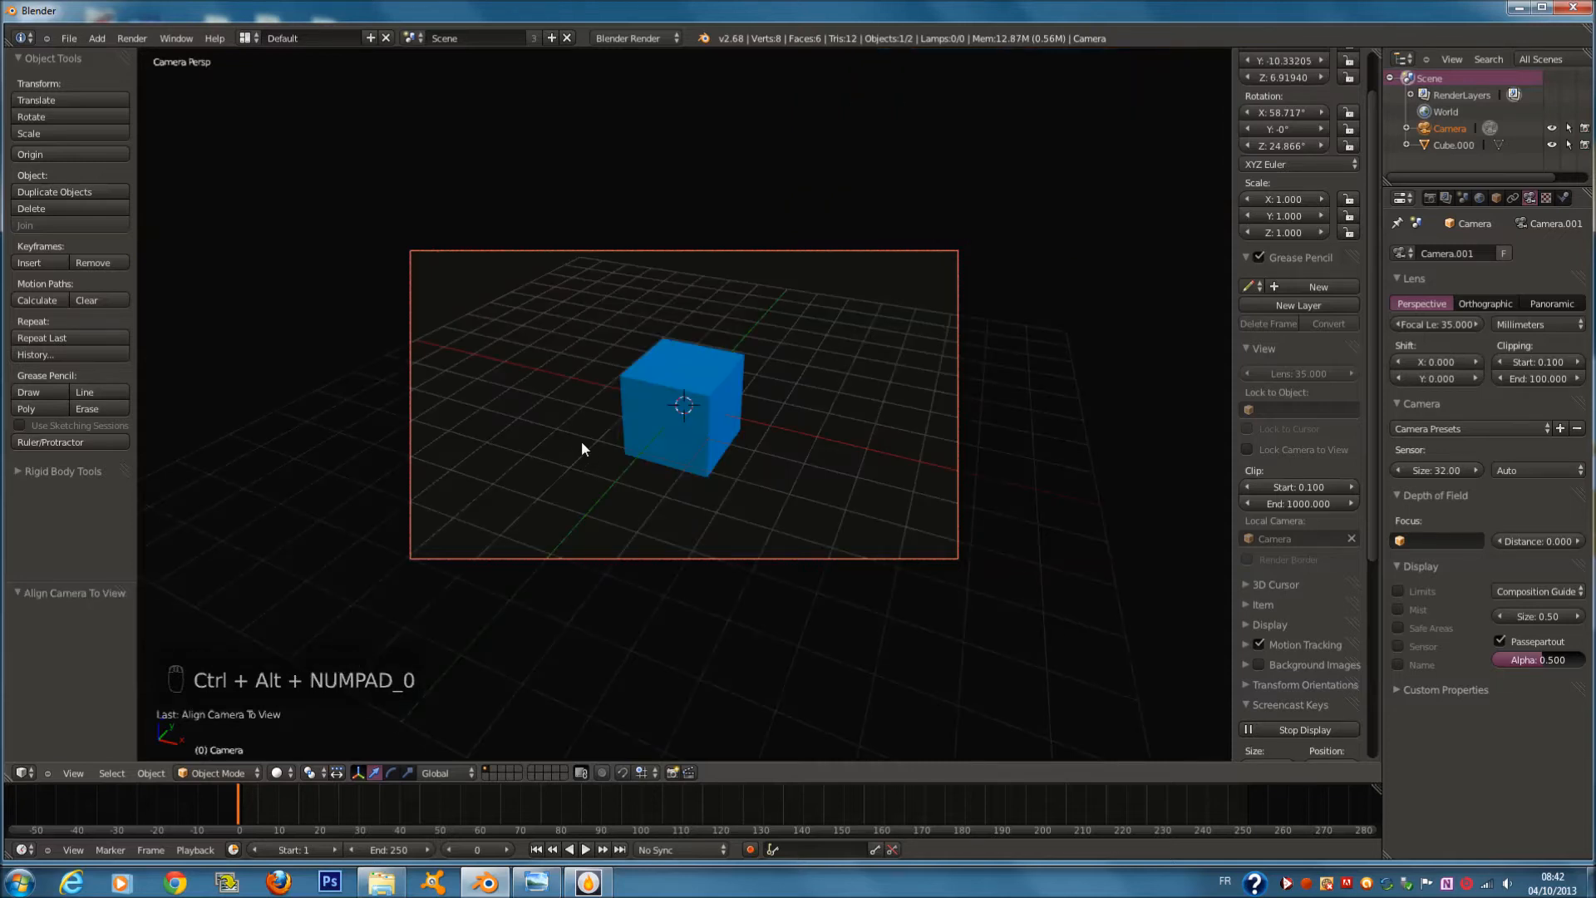
Shift the camera freely in its own view, and realign it to a newly orbited view of the cube
key(g)
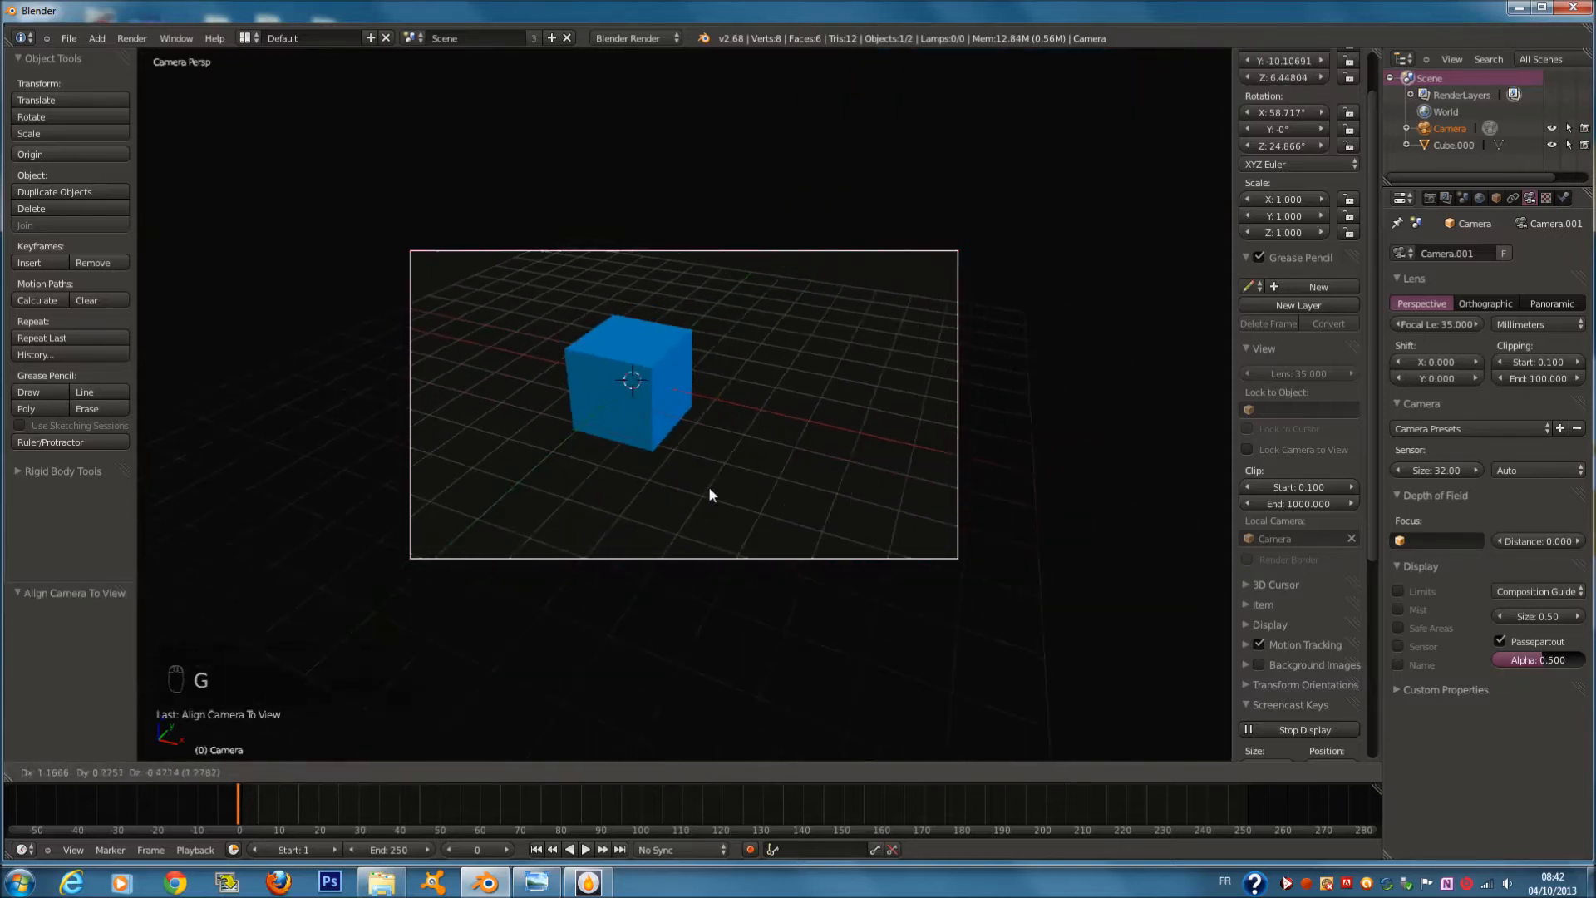
click(706, 490)
middle_drag(723, 477, 572, 460)
key(ctrl+alt+KP_0)
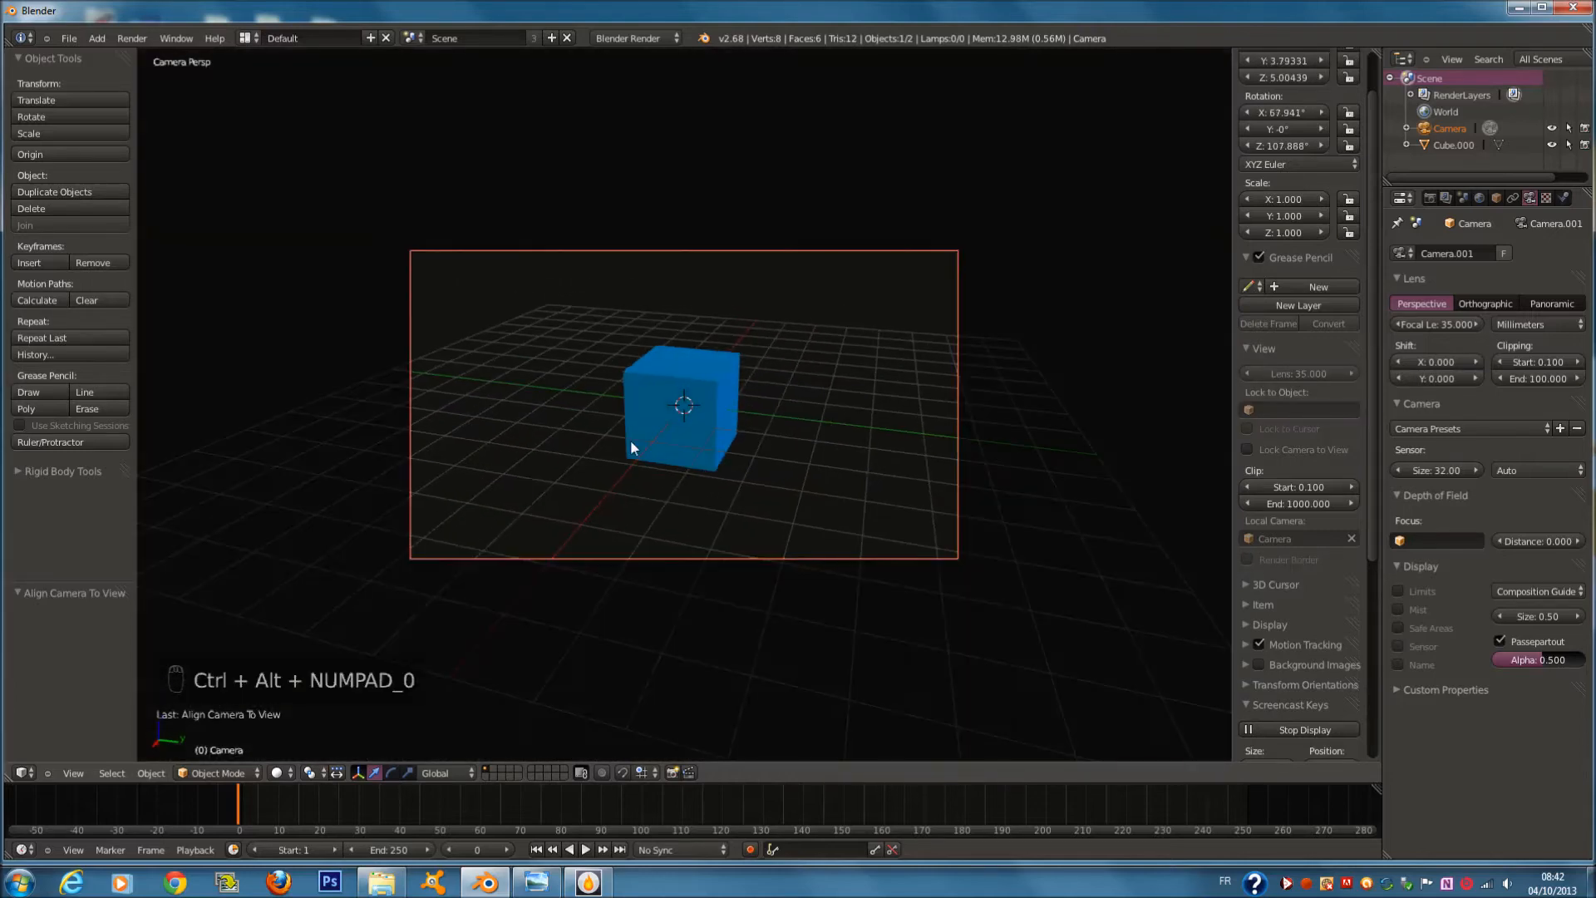
Try moving the camera along its local Z axis and rotating it with trackball rotation
key(g)
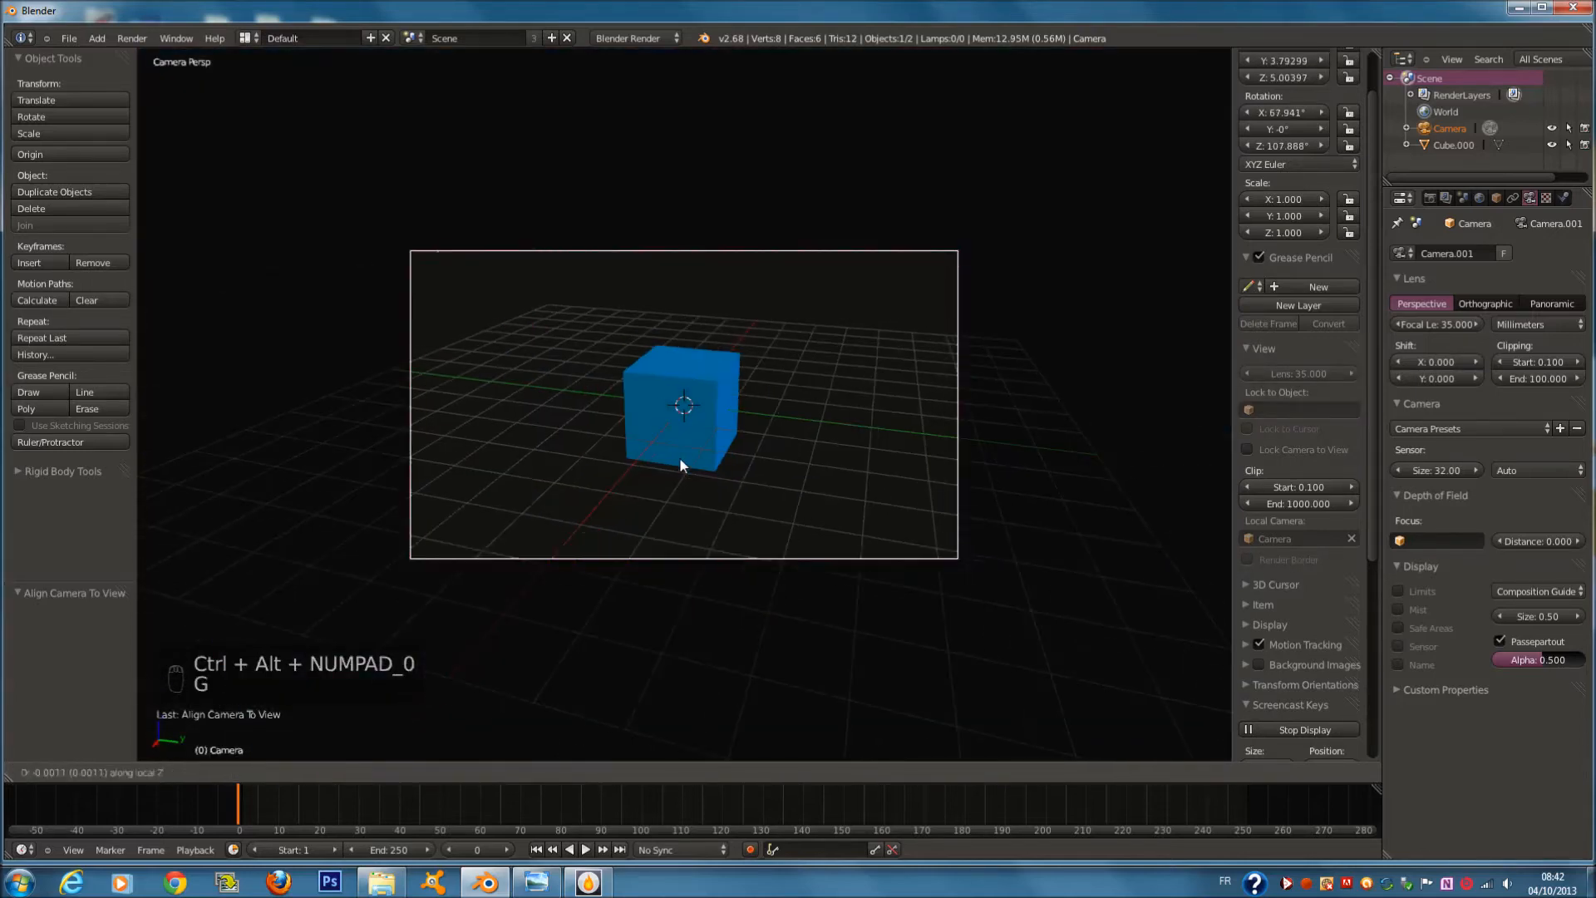
click(680, 456)
key(g)
middle_click(710, 401)
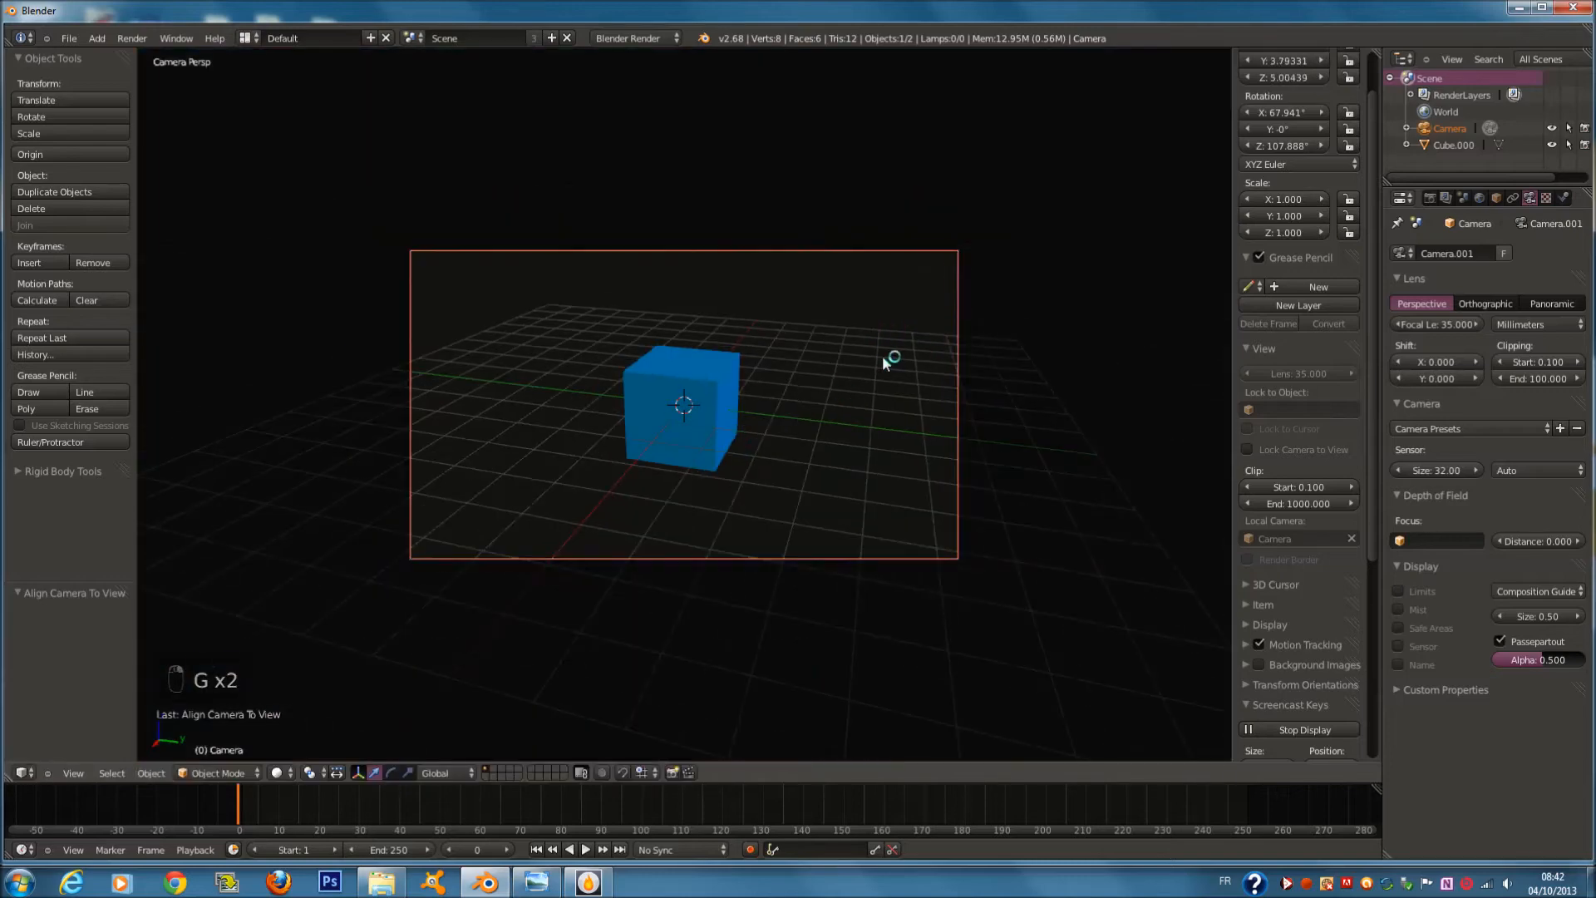
key(r)
right_click(815, 475)
key(r)
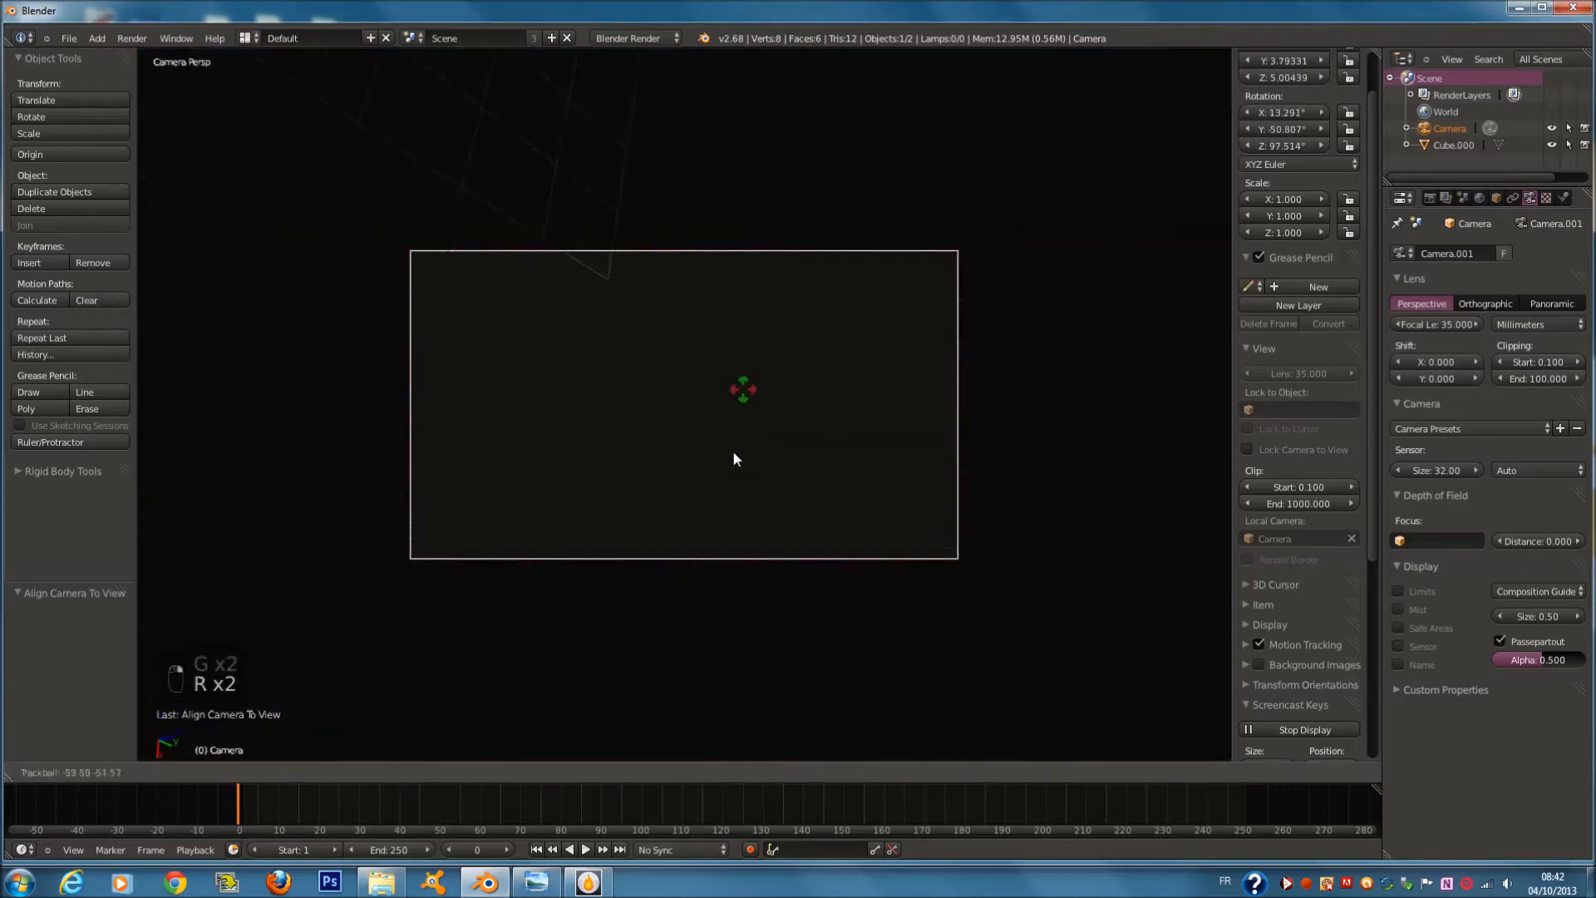
right_click(821, 505)
Try flying the camera around the cube in fly mode, and cancel the flight
key(f)
key(ctrl+f)
key(shift+f)
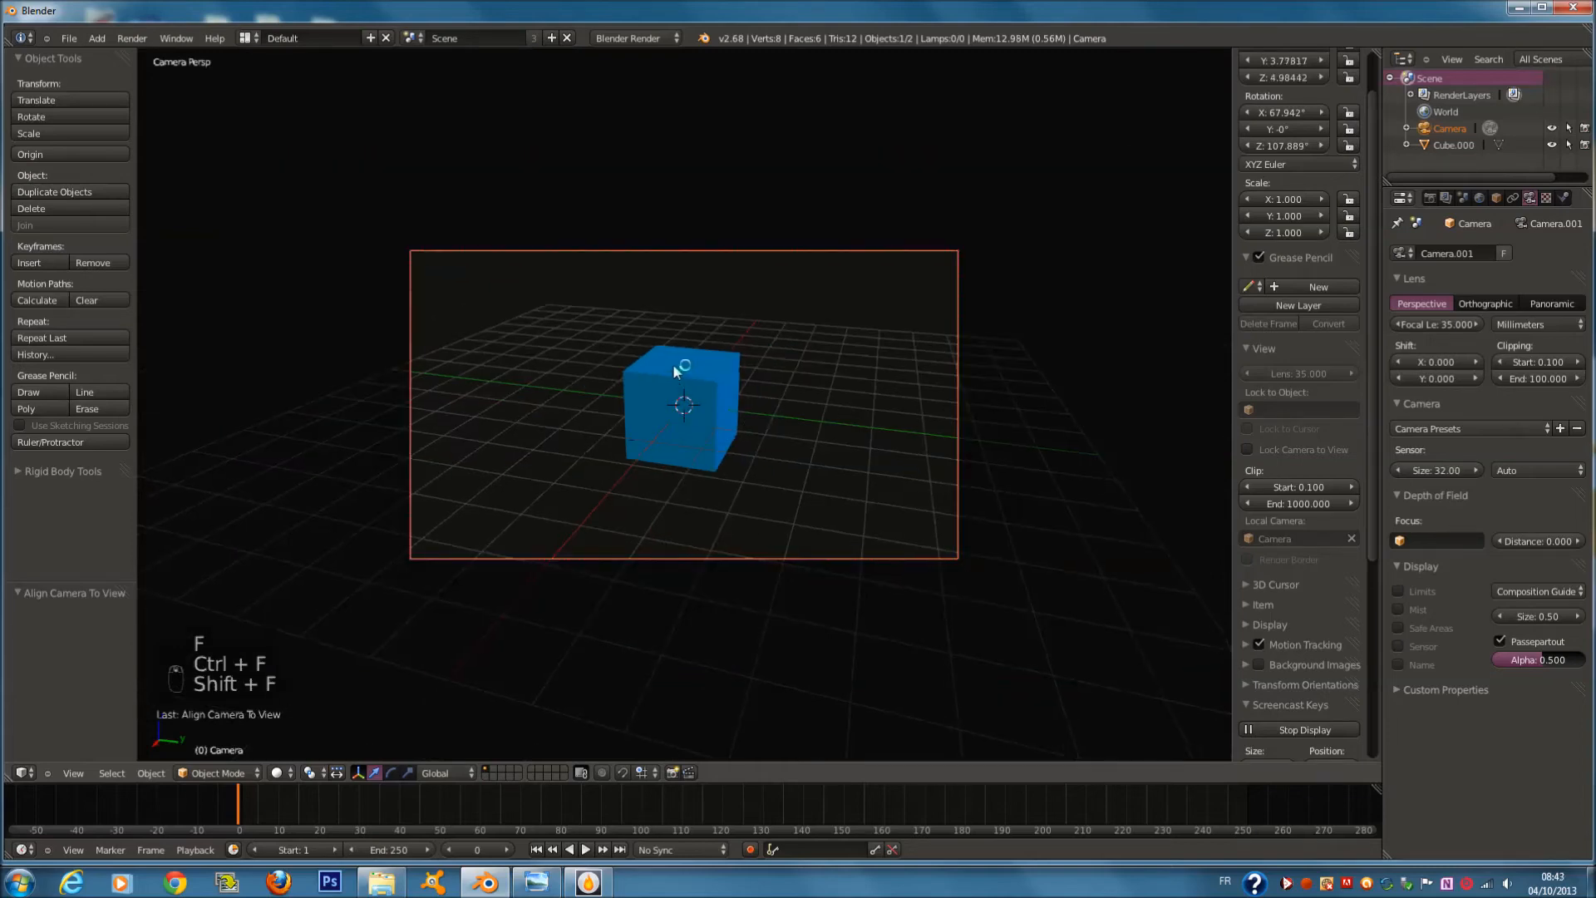
scroll(673, 363, up, 3)
scroll(682, 430, down, 3)
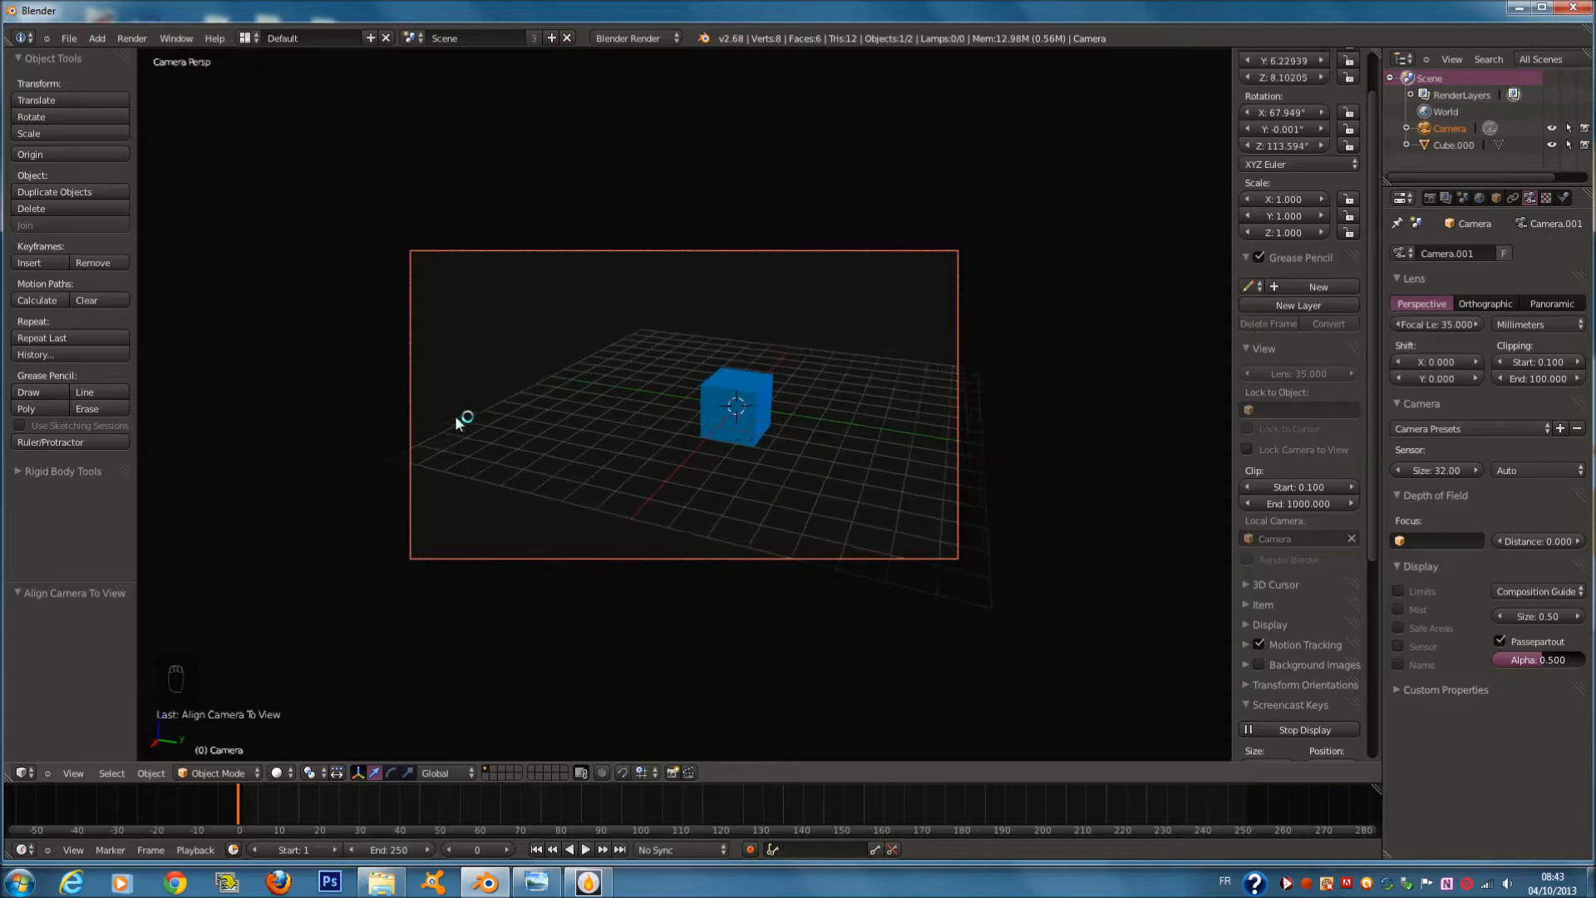
scroll(525, 414, up, 3)
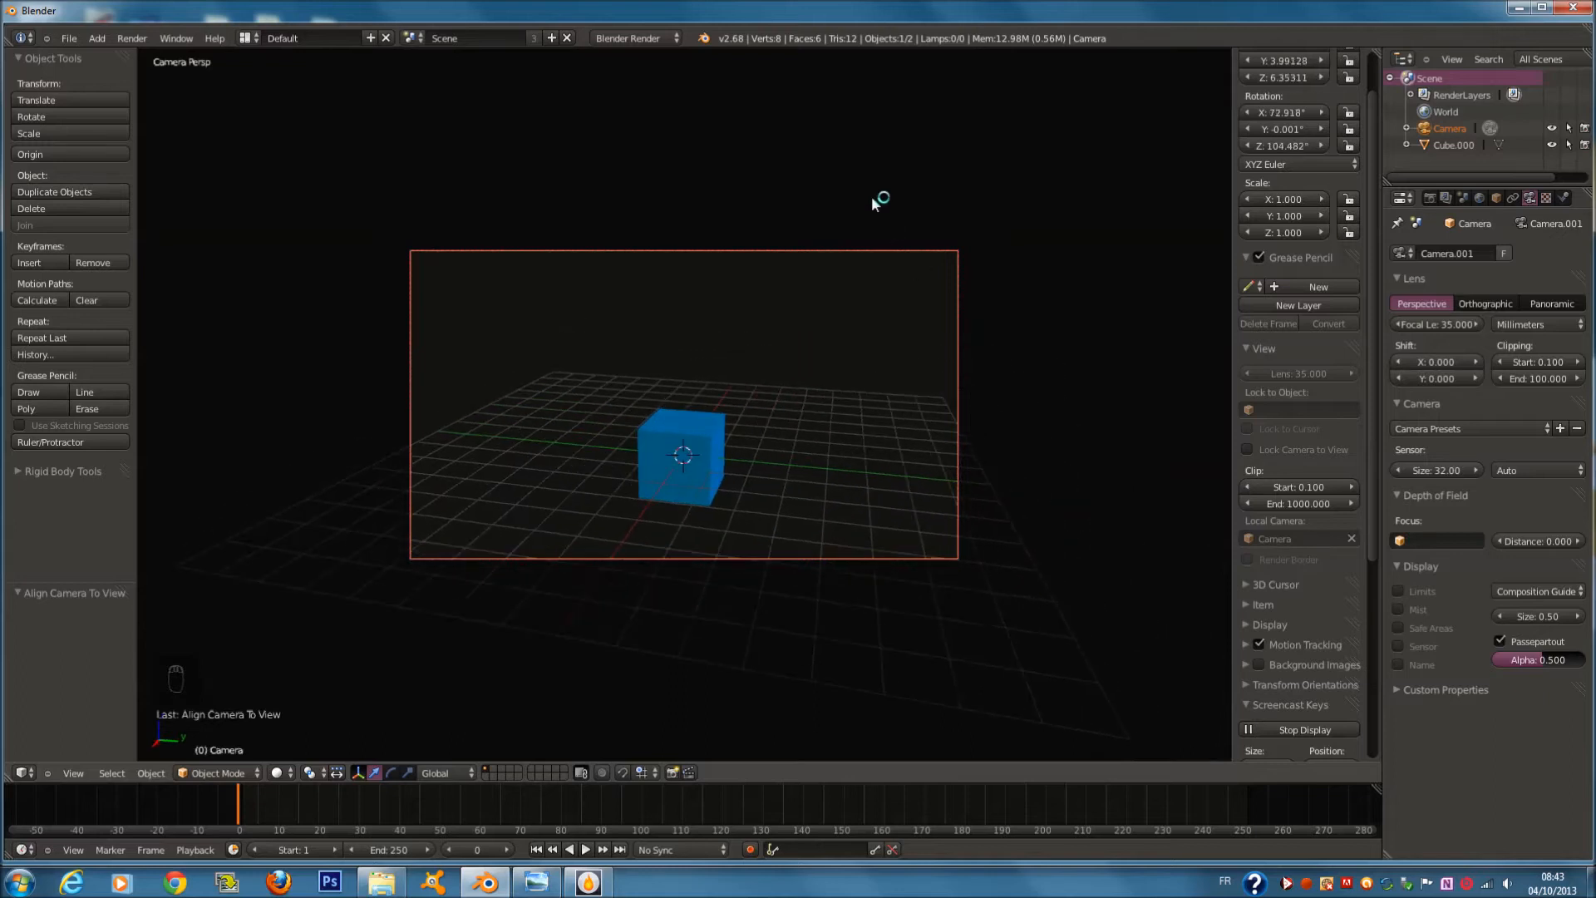
right_click(833, 357)
Select the cube and switch to Windows Photo Viewer to consult the keyboard layout image
right_click(720, 402)
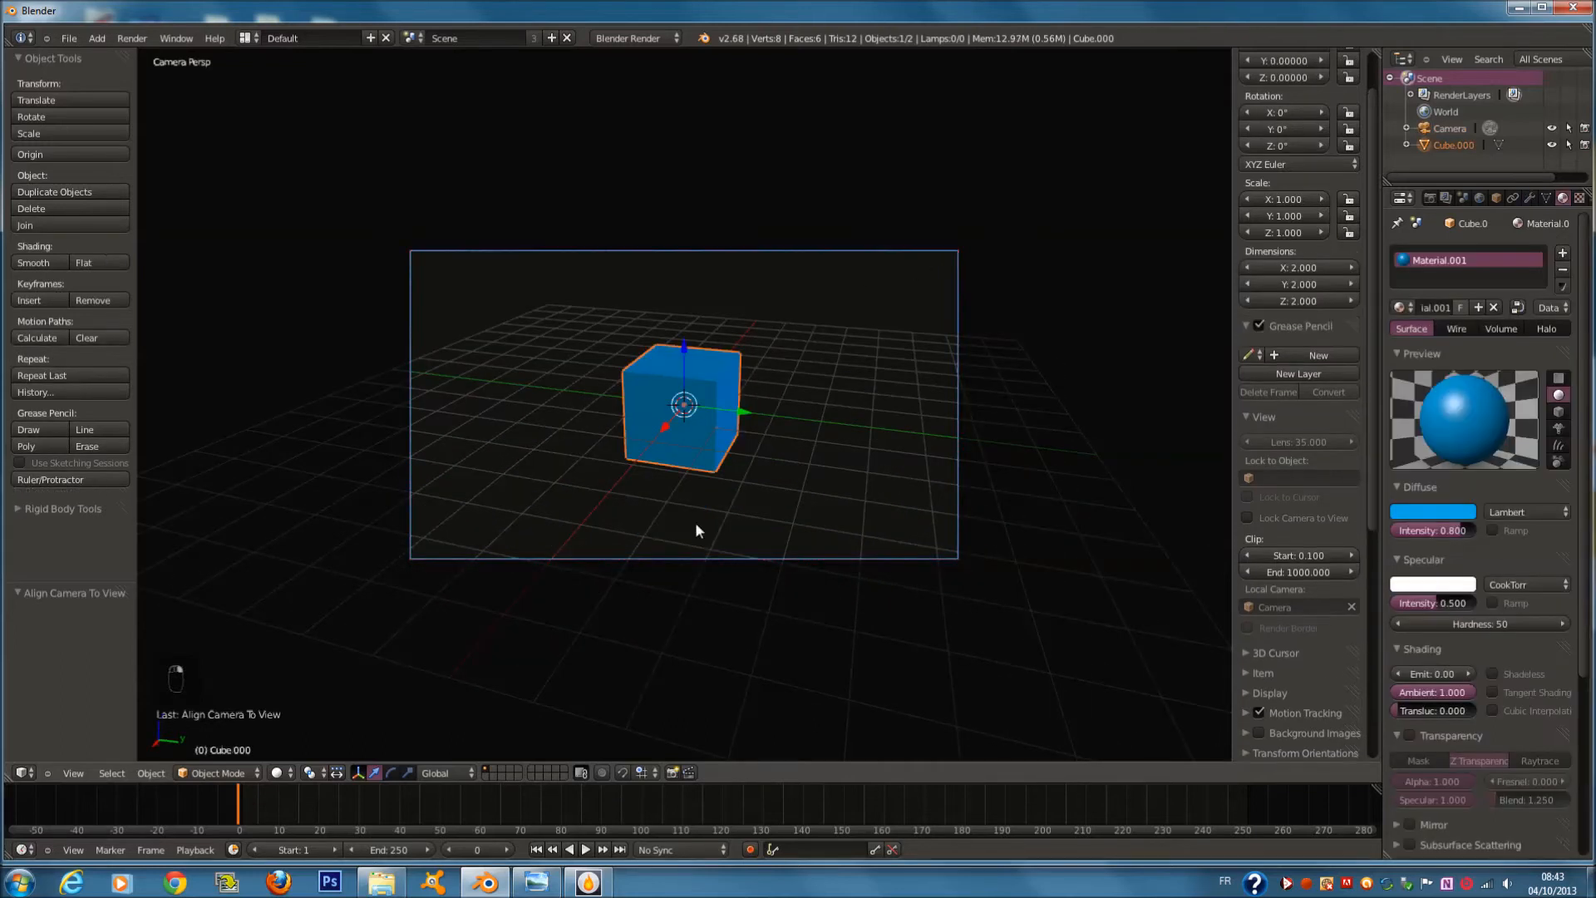
click(592, 884)
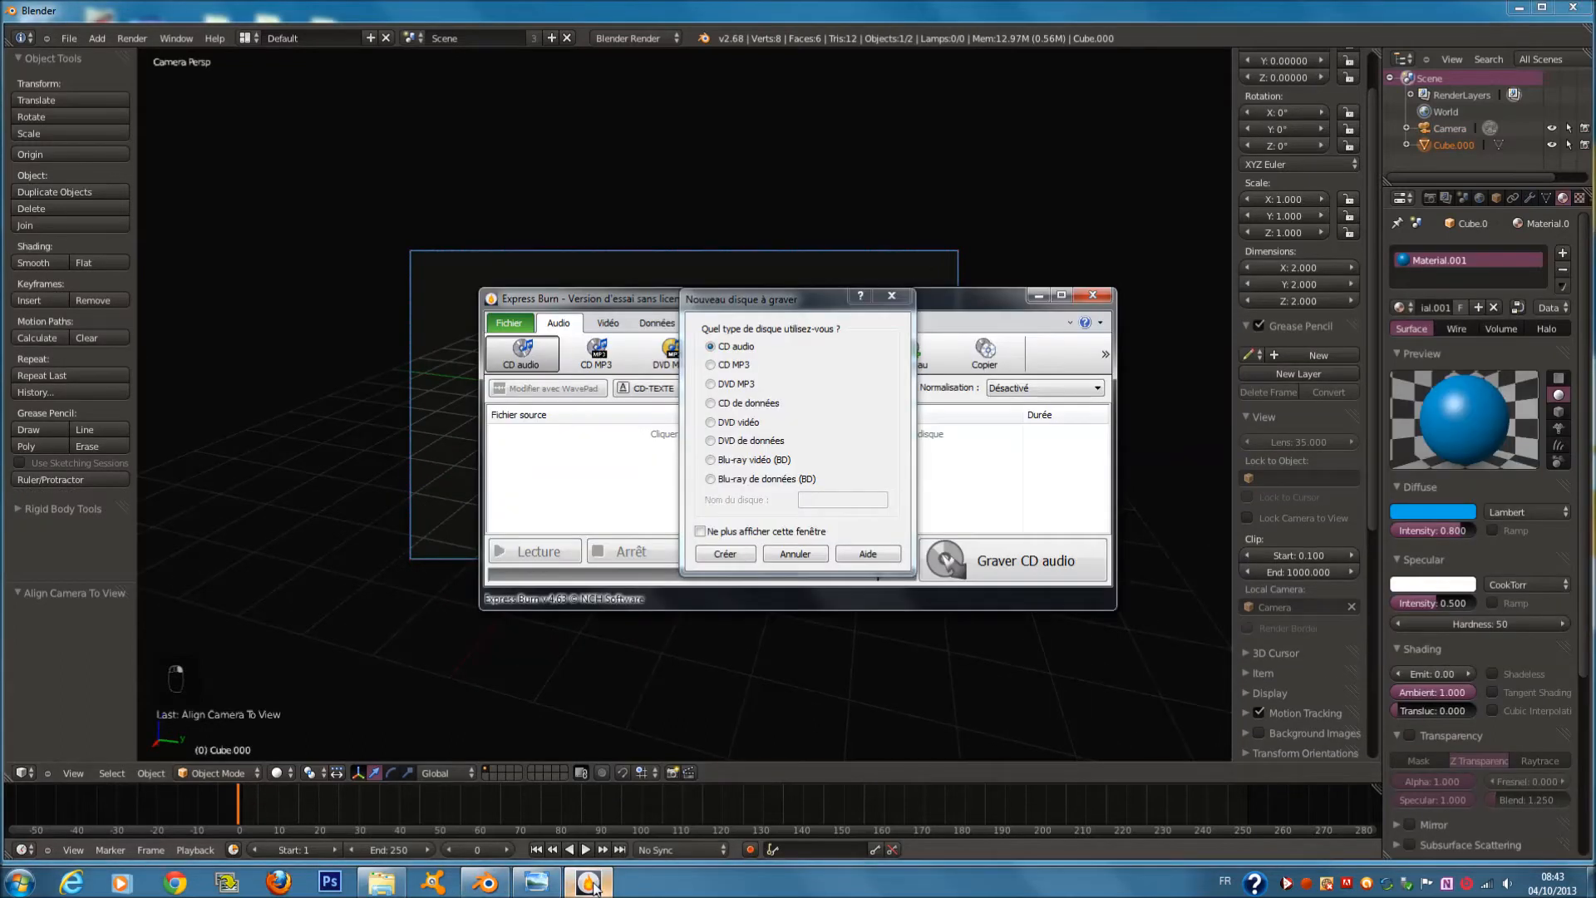
click(538, 883)
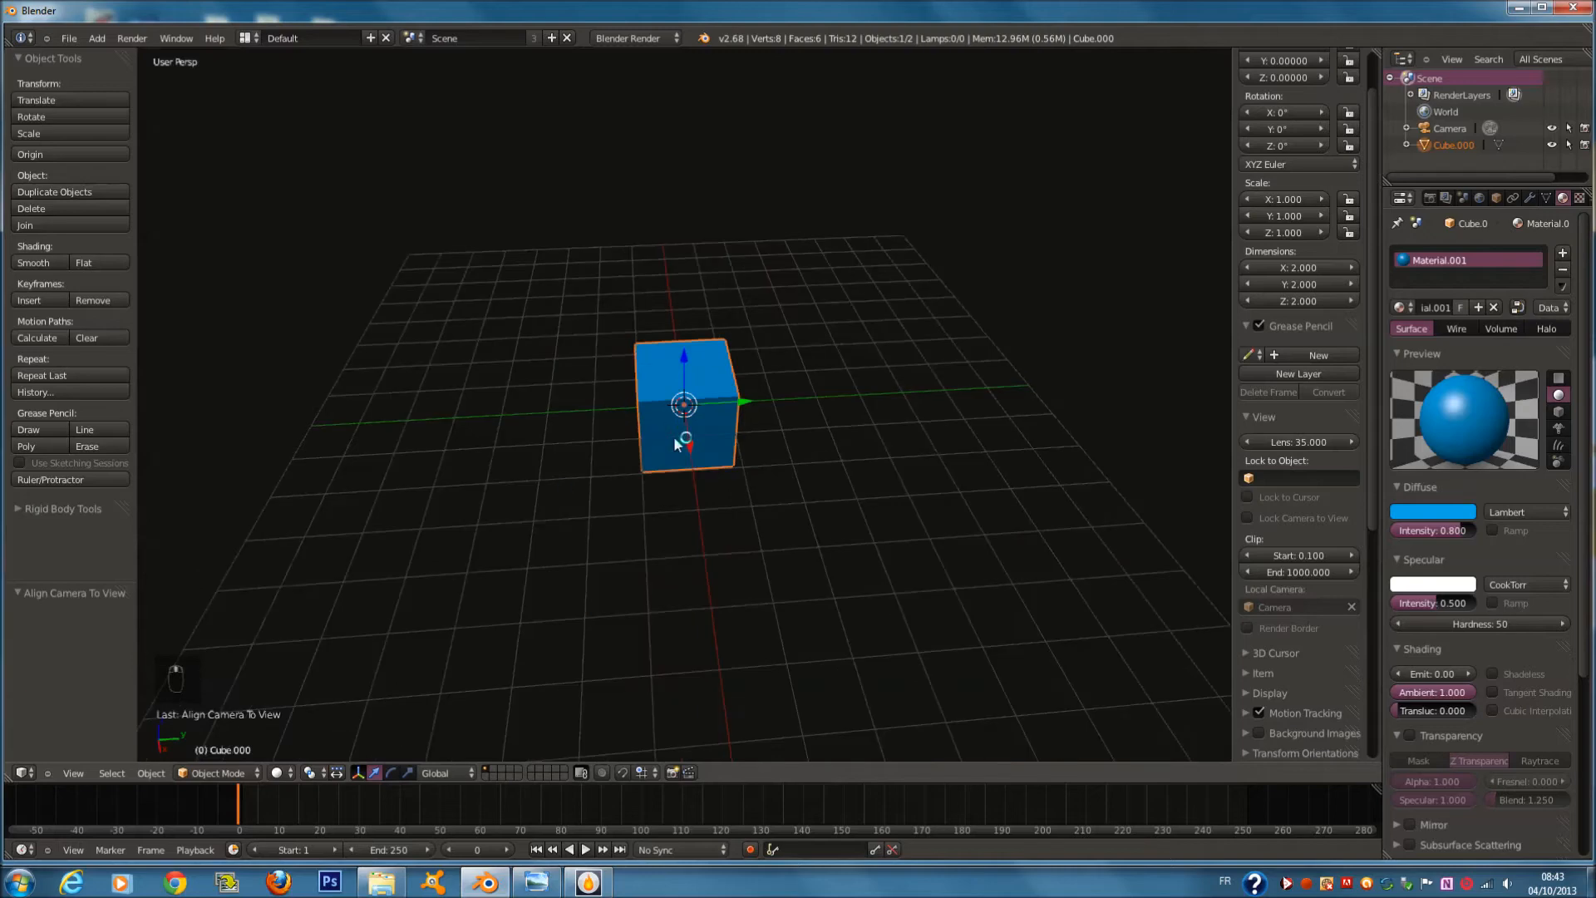
Try the Sort Faces shortcut on the cube and move the cube about 3.345 units along the Y axis
key(ctrl+f)
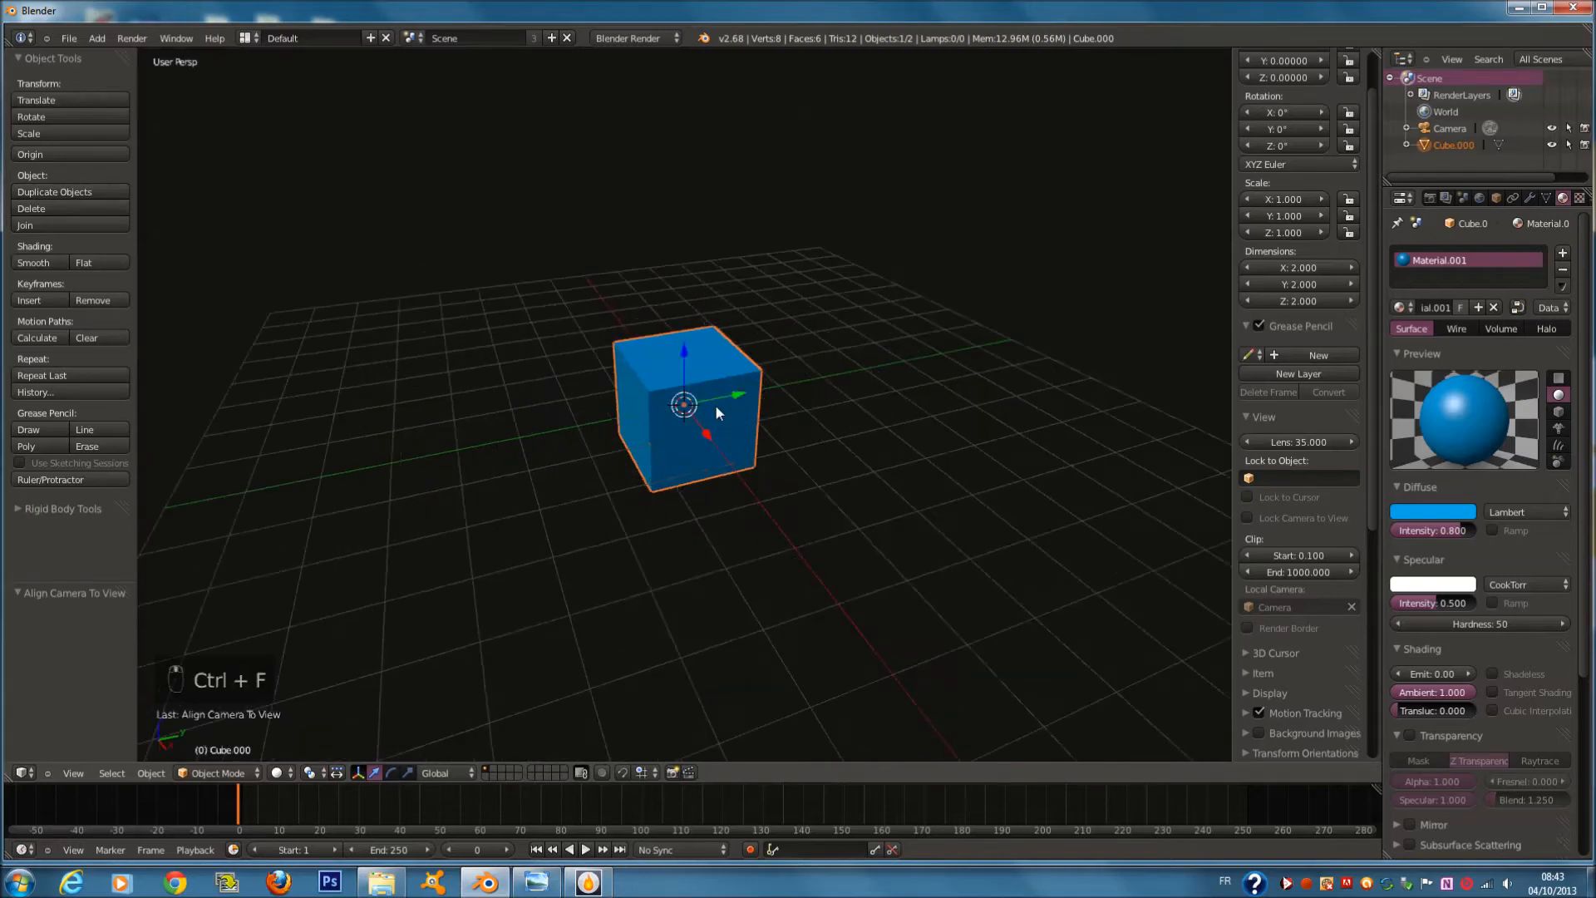
key(ctrl+f)
drag(712, 402, 776, 422)
key(ctrl+f)
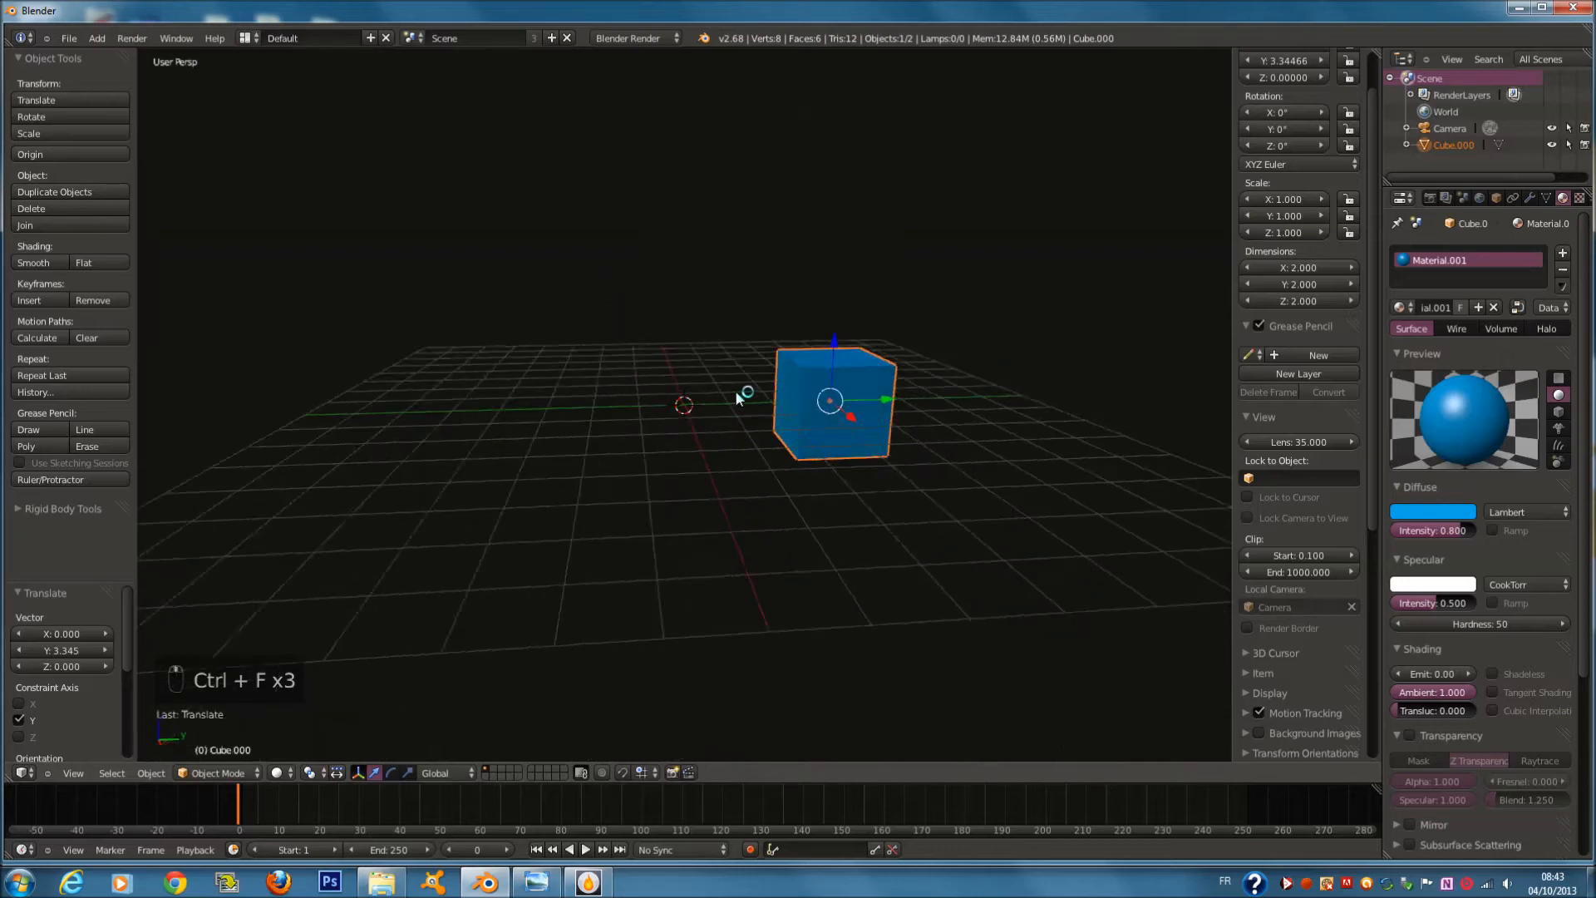
scroll(87, 625, down, 4)
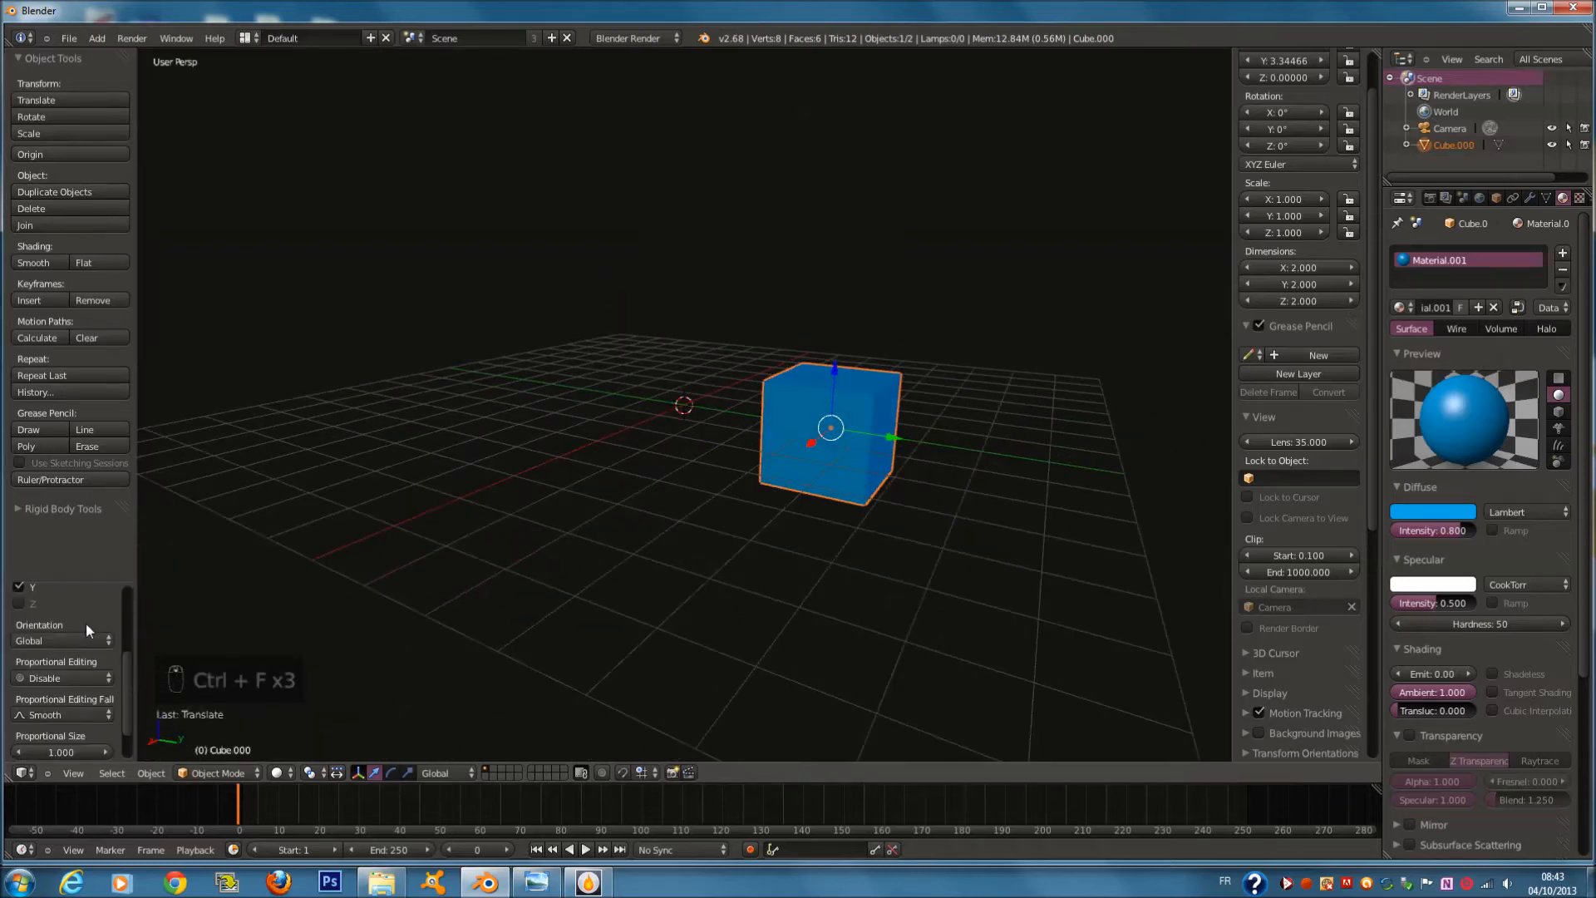
key(ctrl+f)
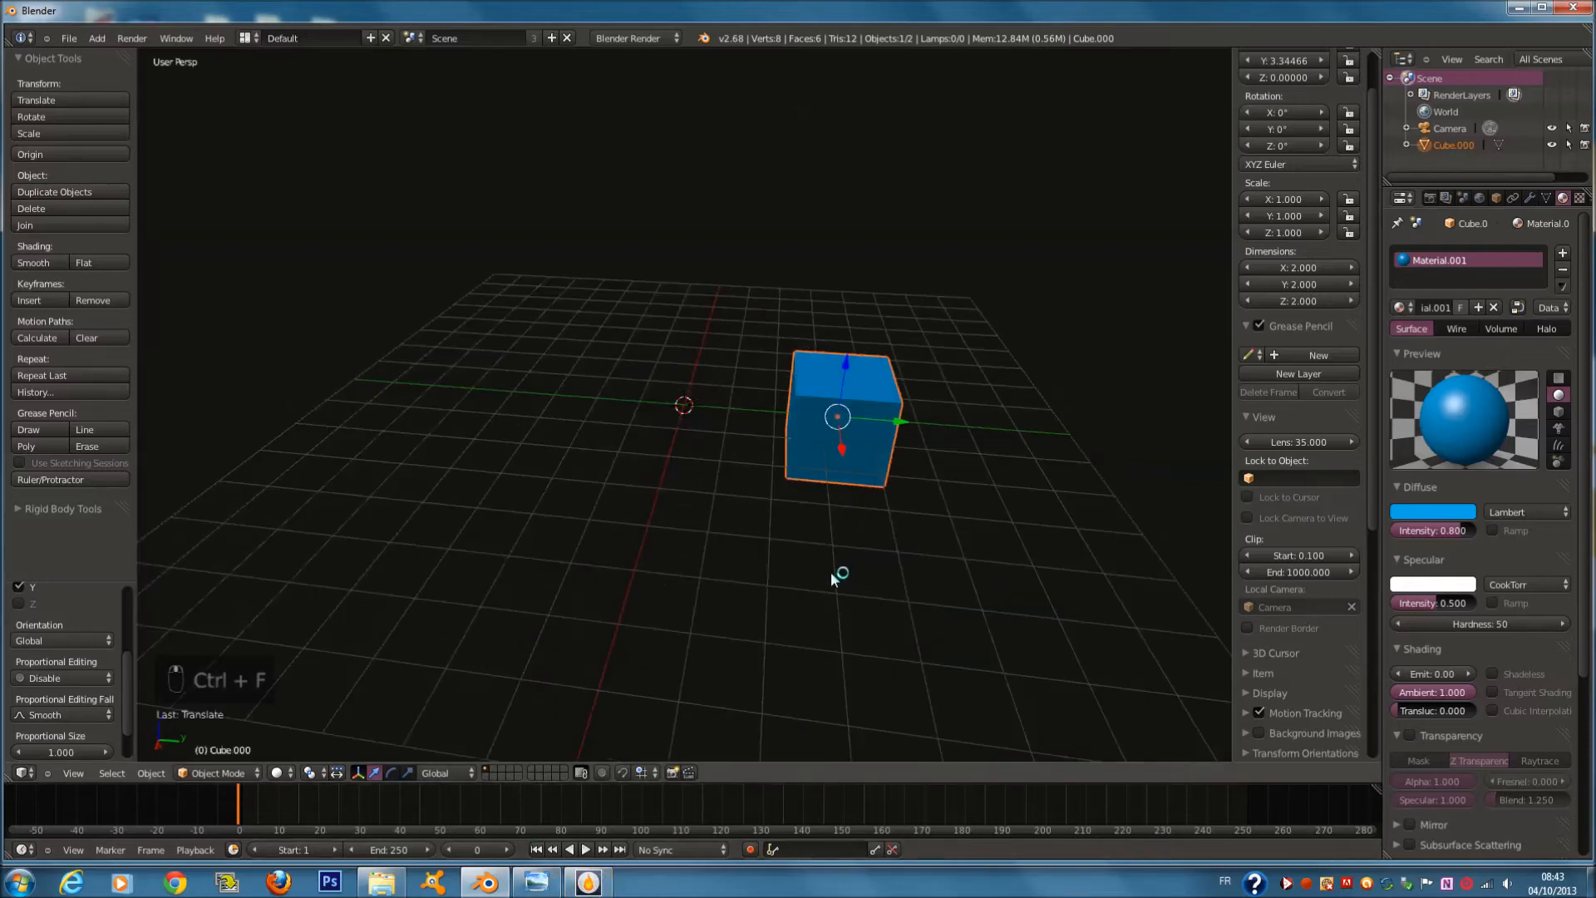
Compare smooth and flat shading on the cube twice, ending with flat shading
middle_drag(775, 477, 196, 230)
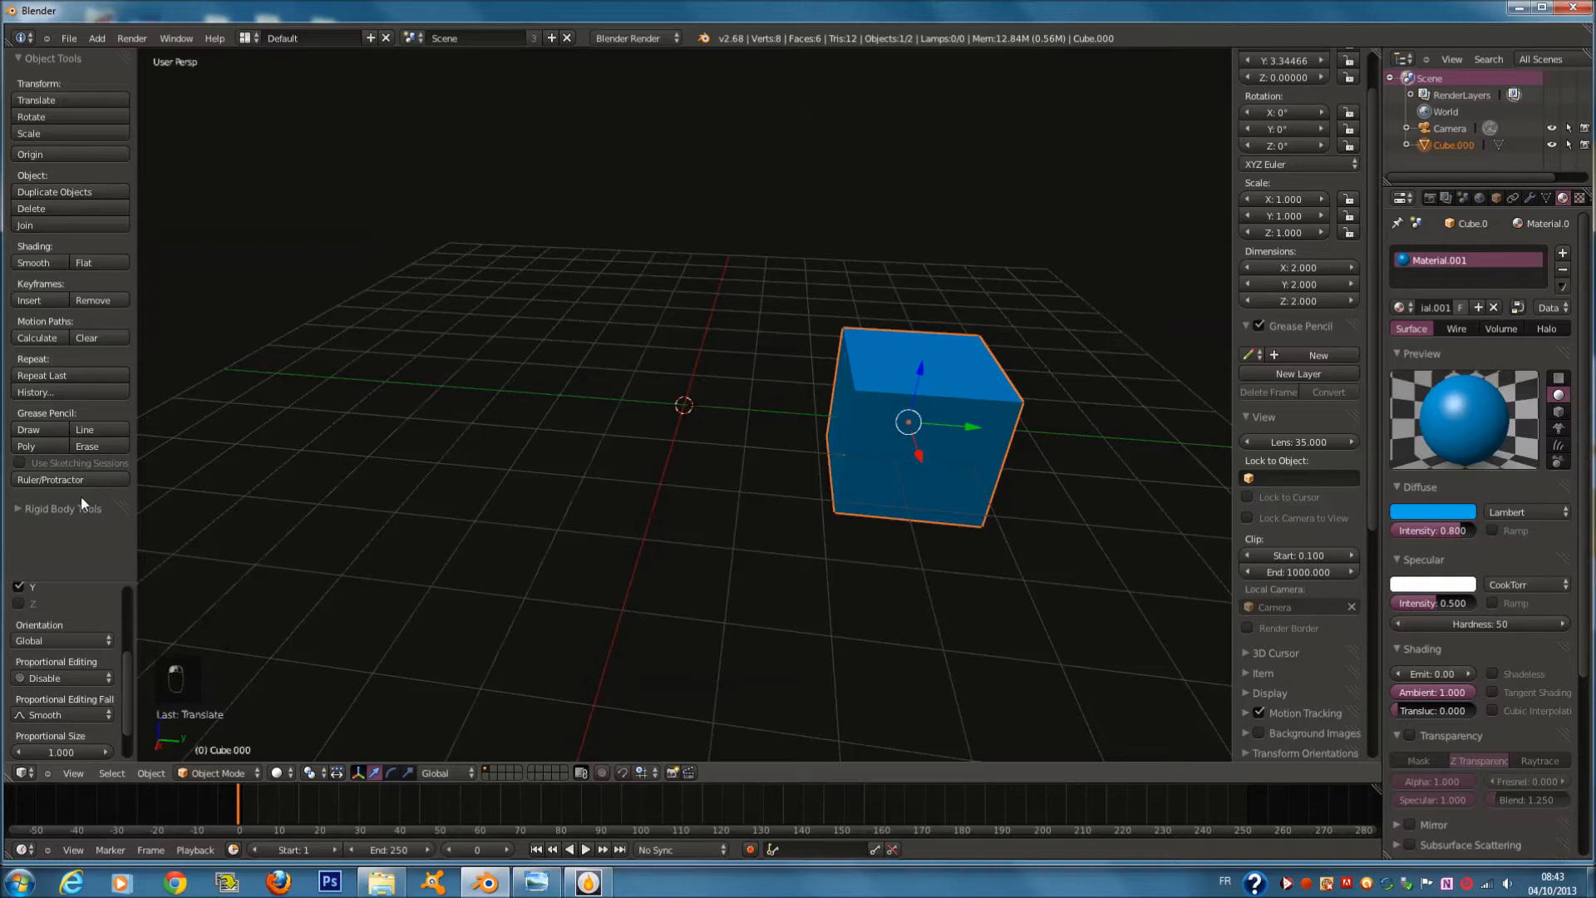
click(36, 261)
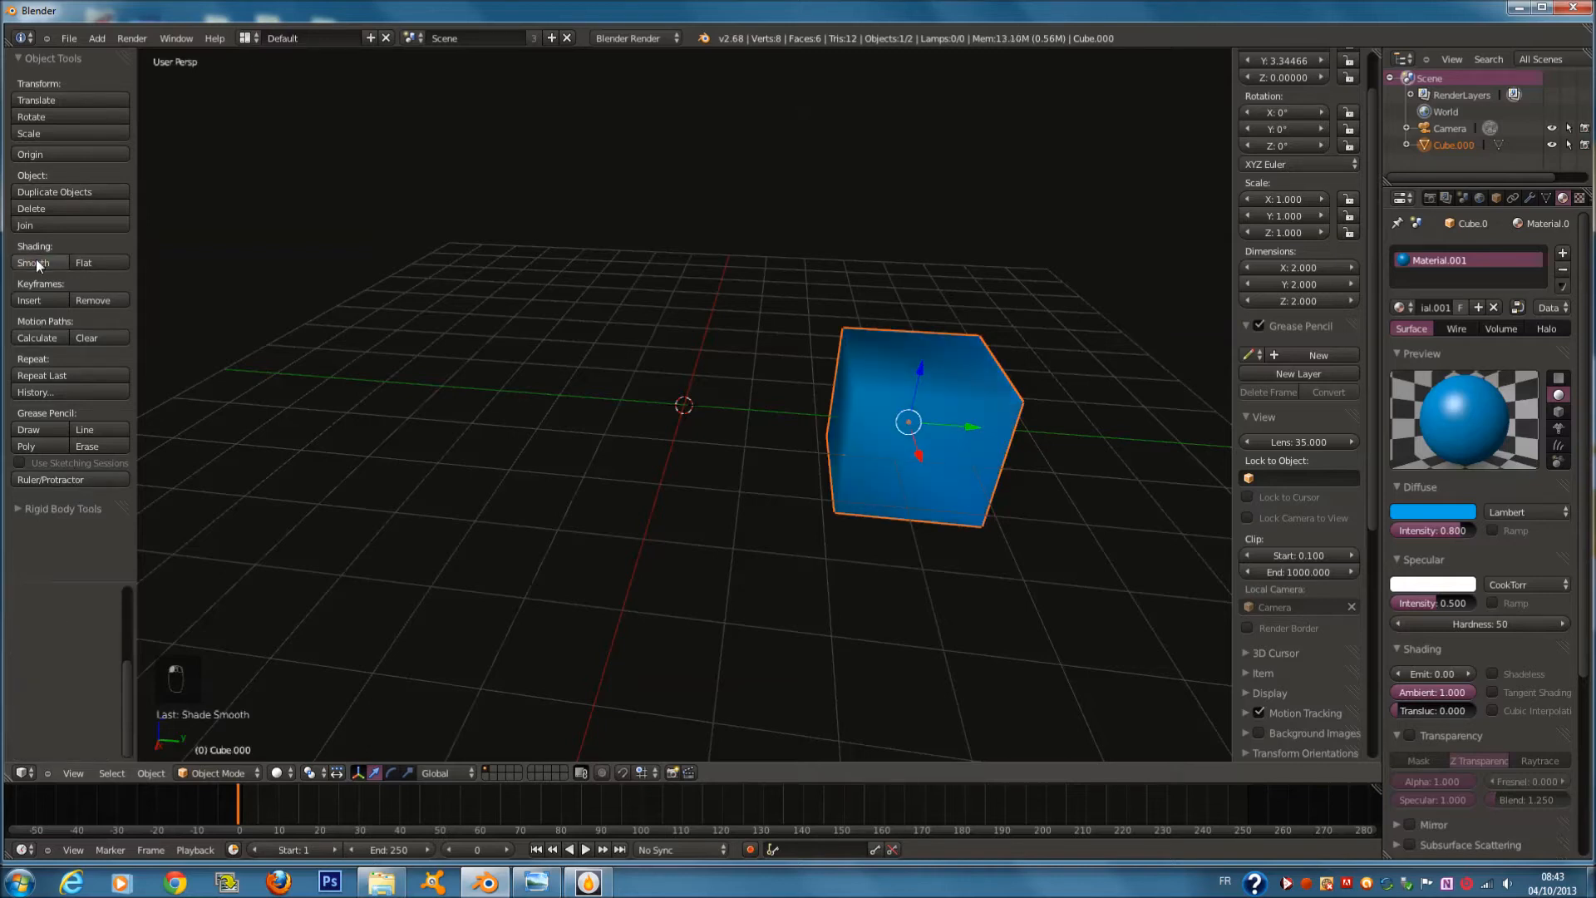
click(104, 261)
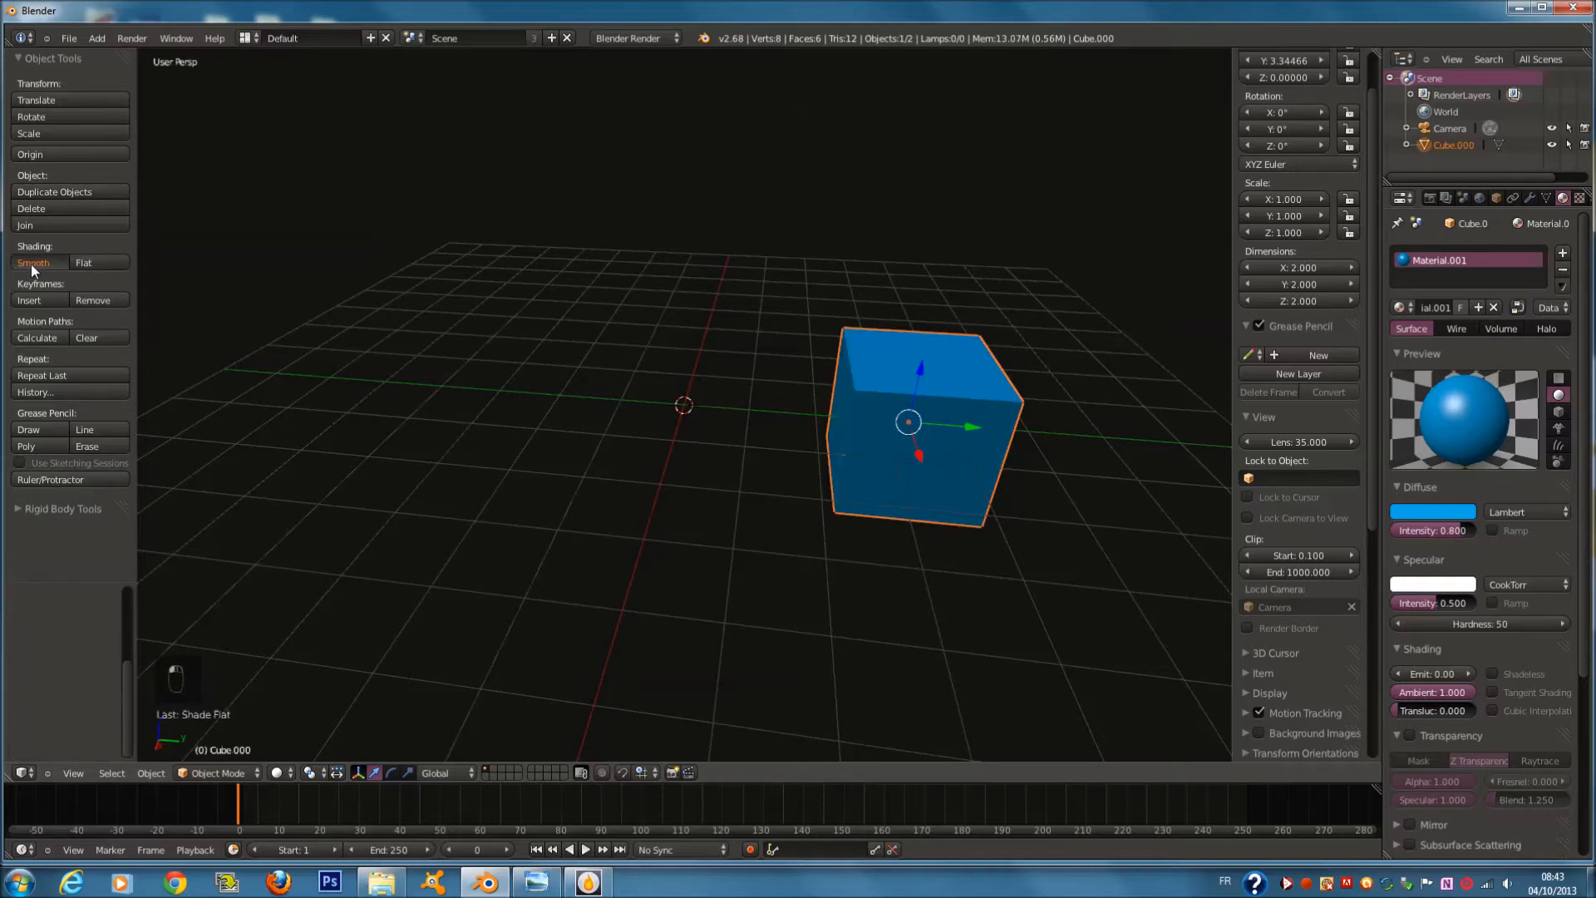
click(31, 262)
click(109, 262)
Examine the available Insert Keyframe options for the cube and dismiss them
click(36, 301)
key(i)
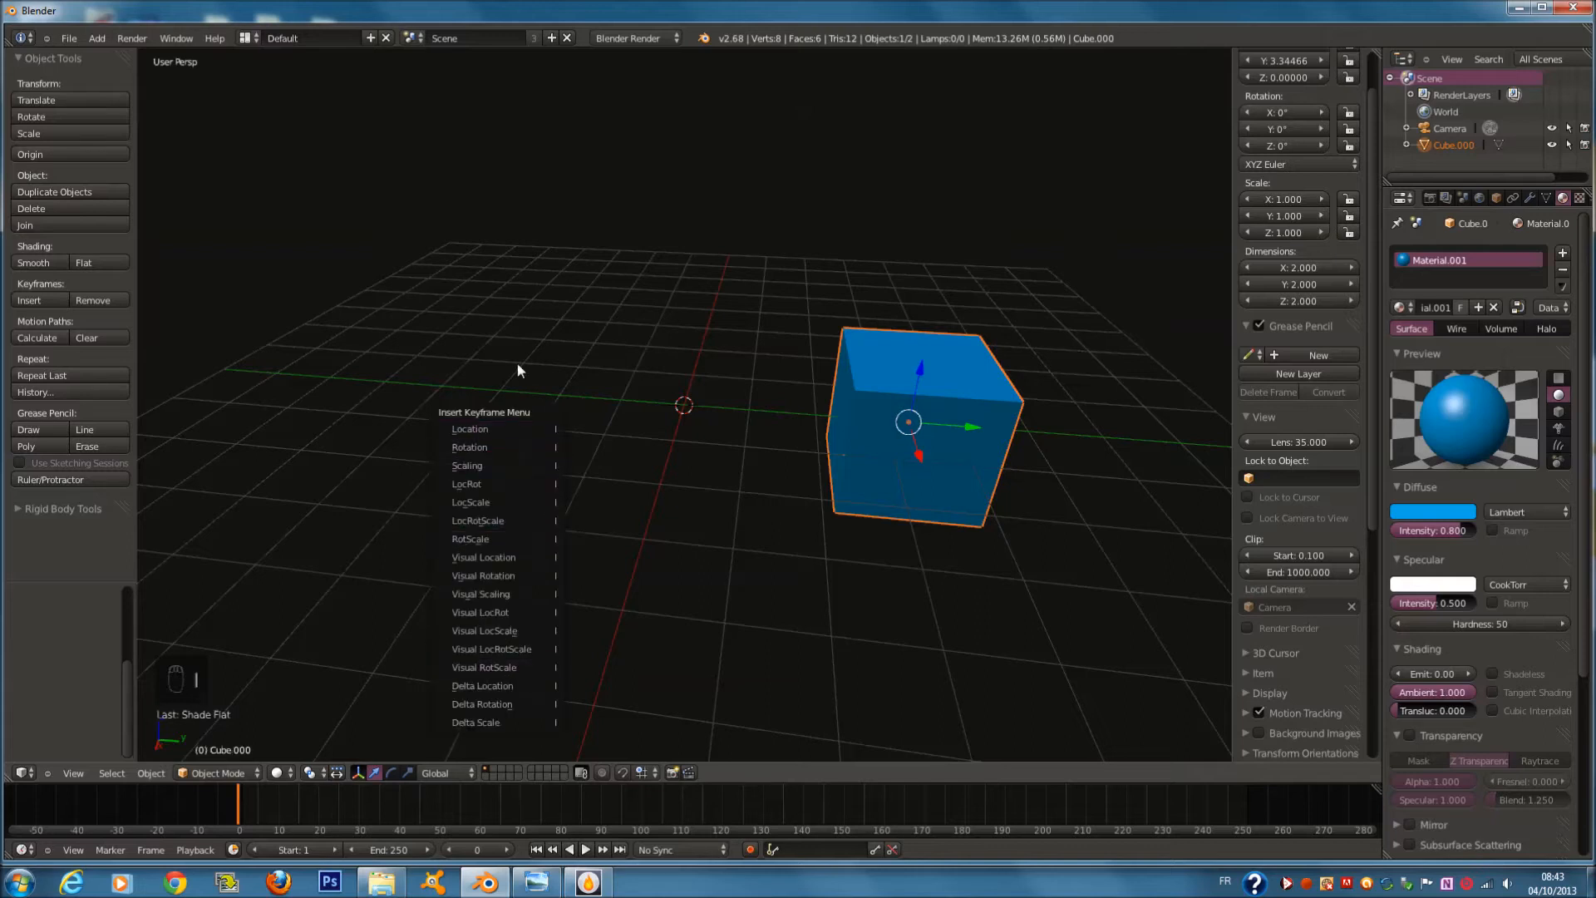
key(shift+i)
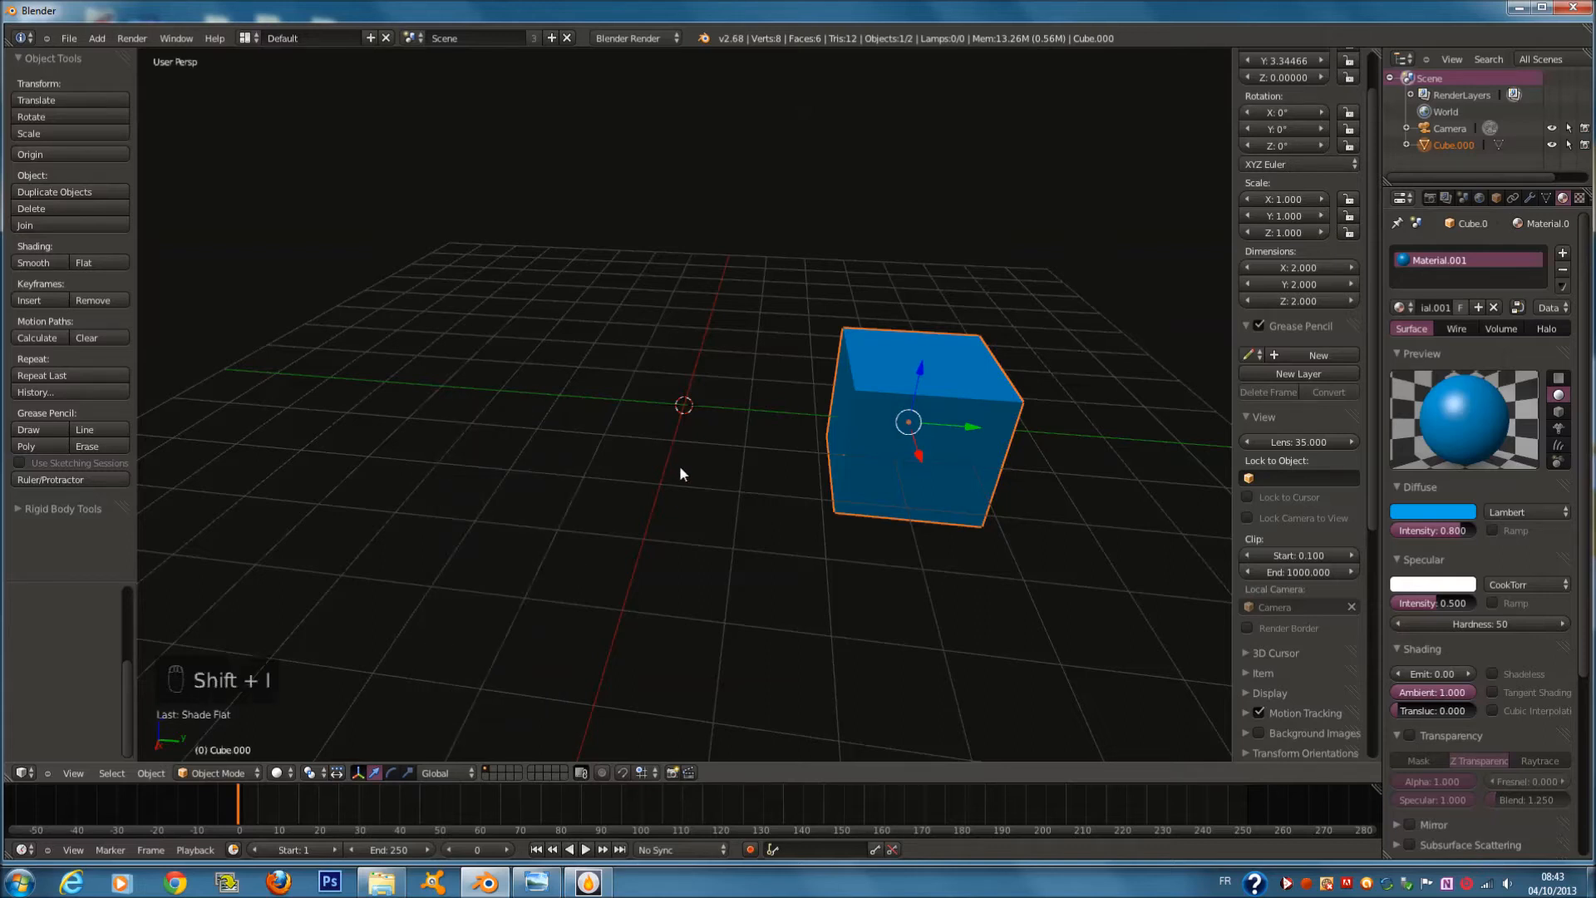
Invert the object selection three times and reselect the cube
key(ctrl+i)
key(ctrl+i)
key(ctrl+i)
right_click(920, 387)
Review the Insert Keyframe options again and try moving the cube freely, cancelling the move
key(i)
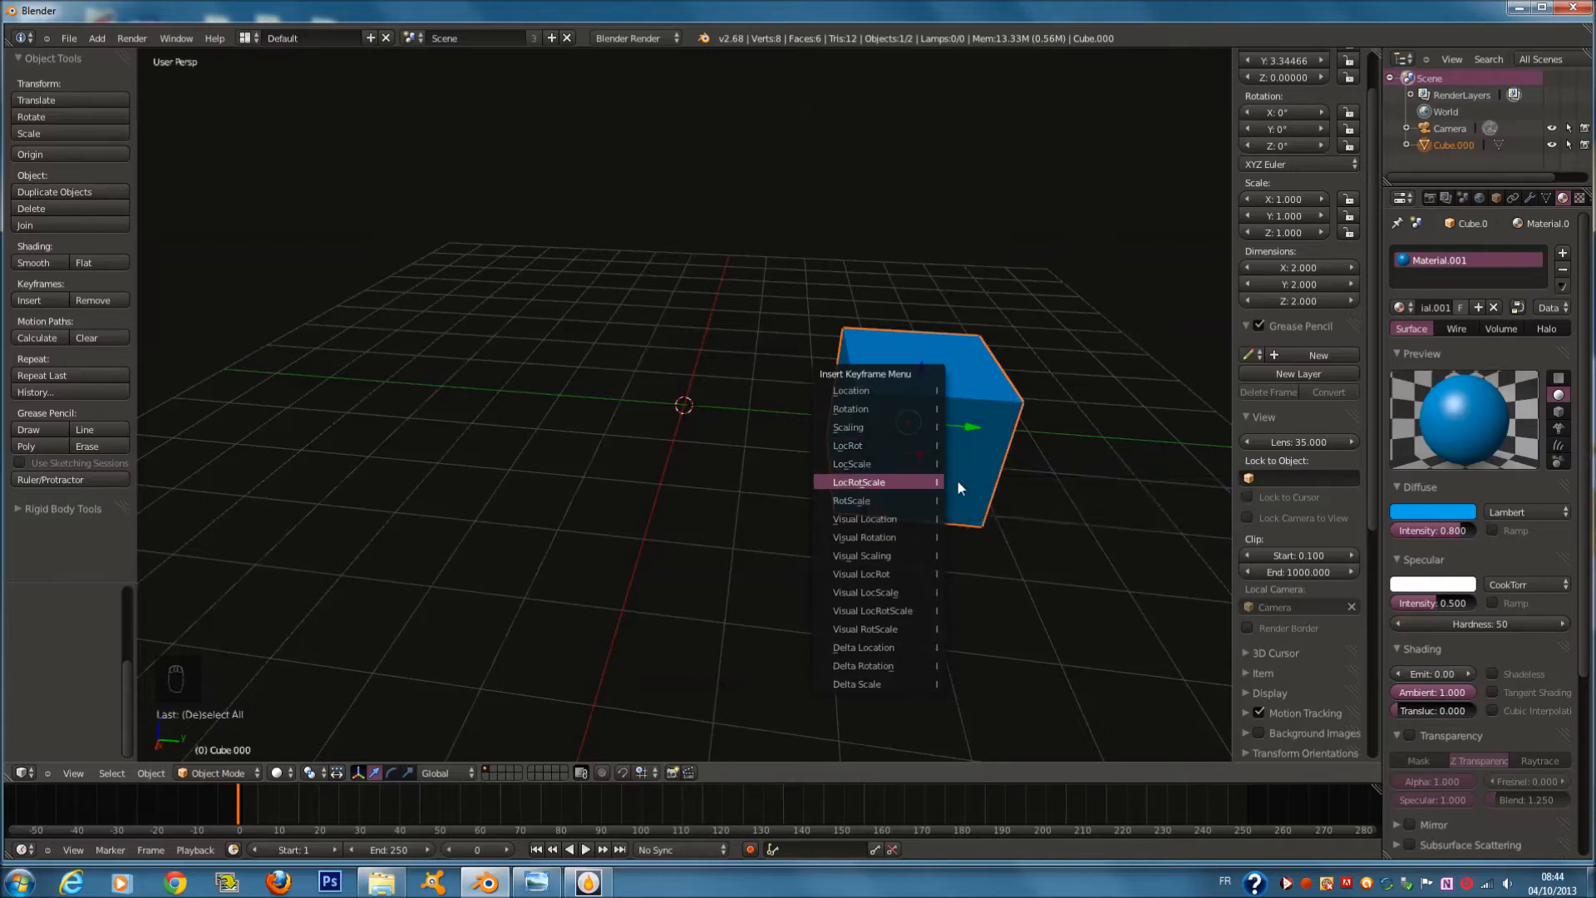
click(920, 461)
key(g)
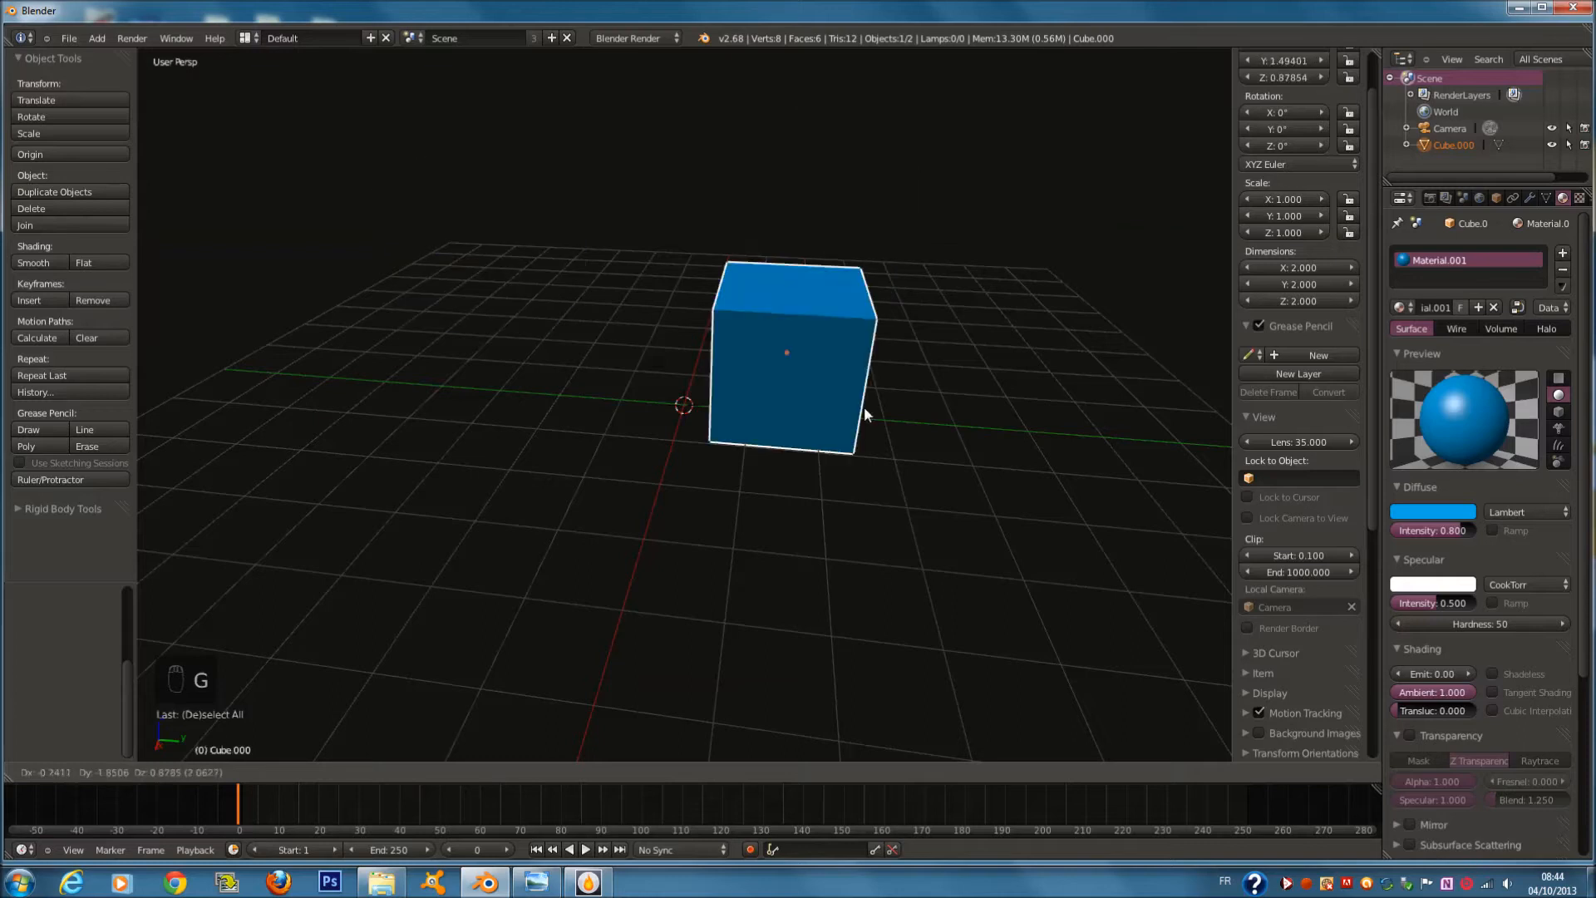
right_click(674, 590)
Scrub forward along the timeline and return to frame 0
drag(248, 797, 396, 805)
drag(557, 810, 239, 805)
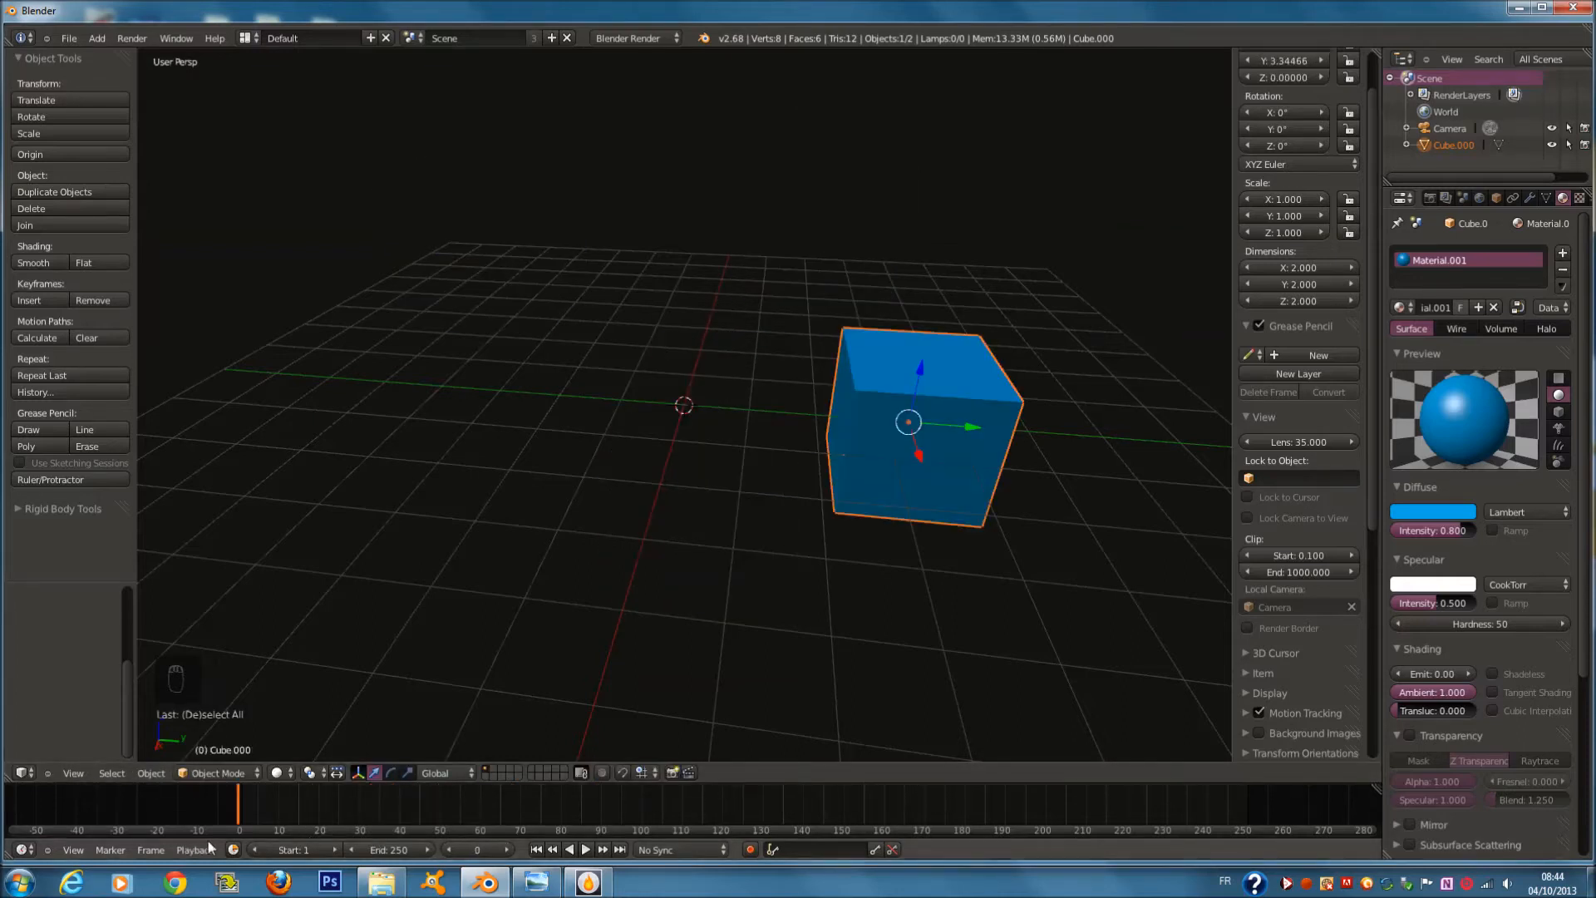
scroll(752, 615, down, 1)
scroll(751, 615, up, 1)
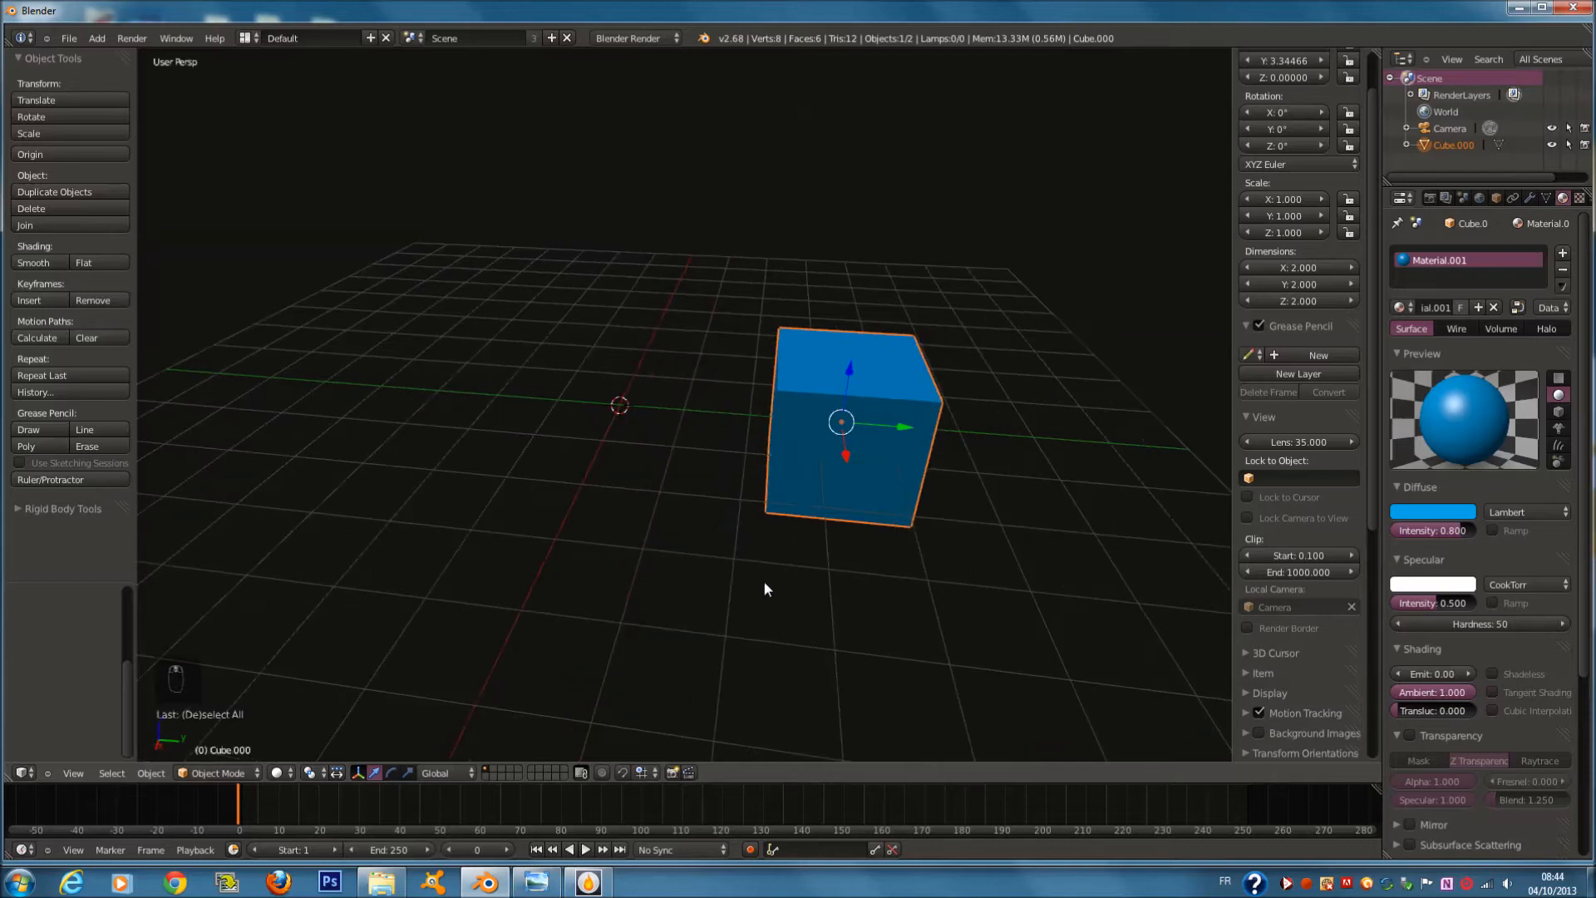
Consult the keyboard layout image in Windows Photo Viewer for Object Mode shortcuts and return to Blender
key(e)
key(ctrl+e)
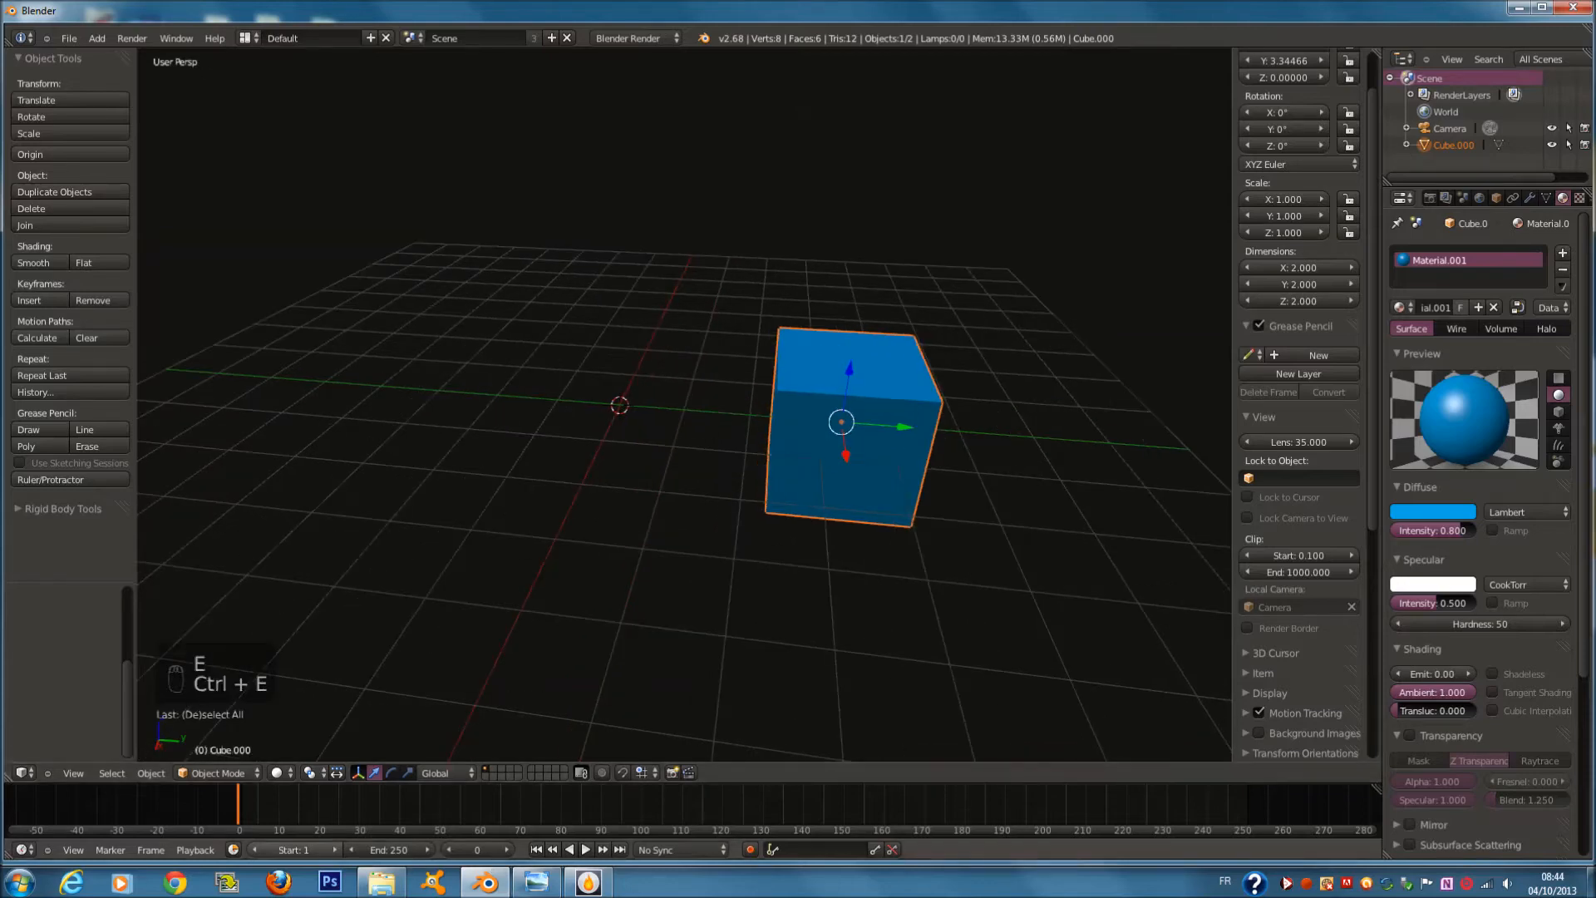
click(534, 883)
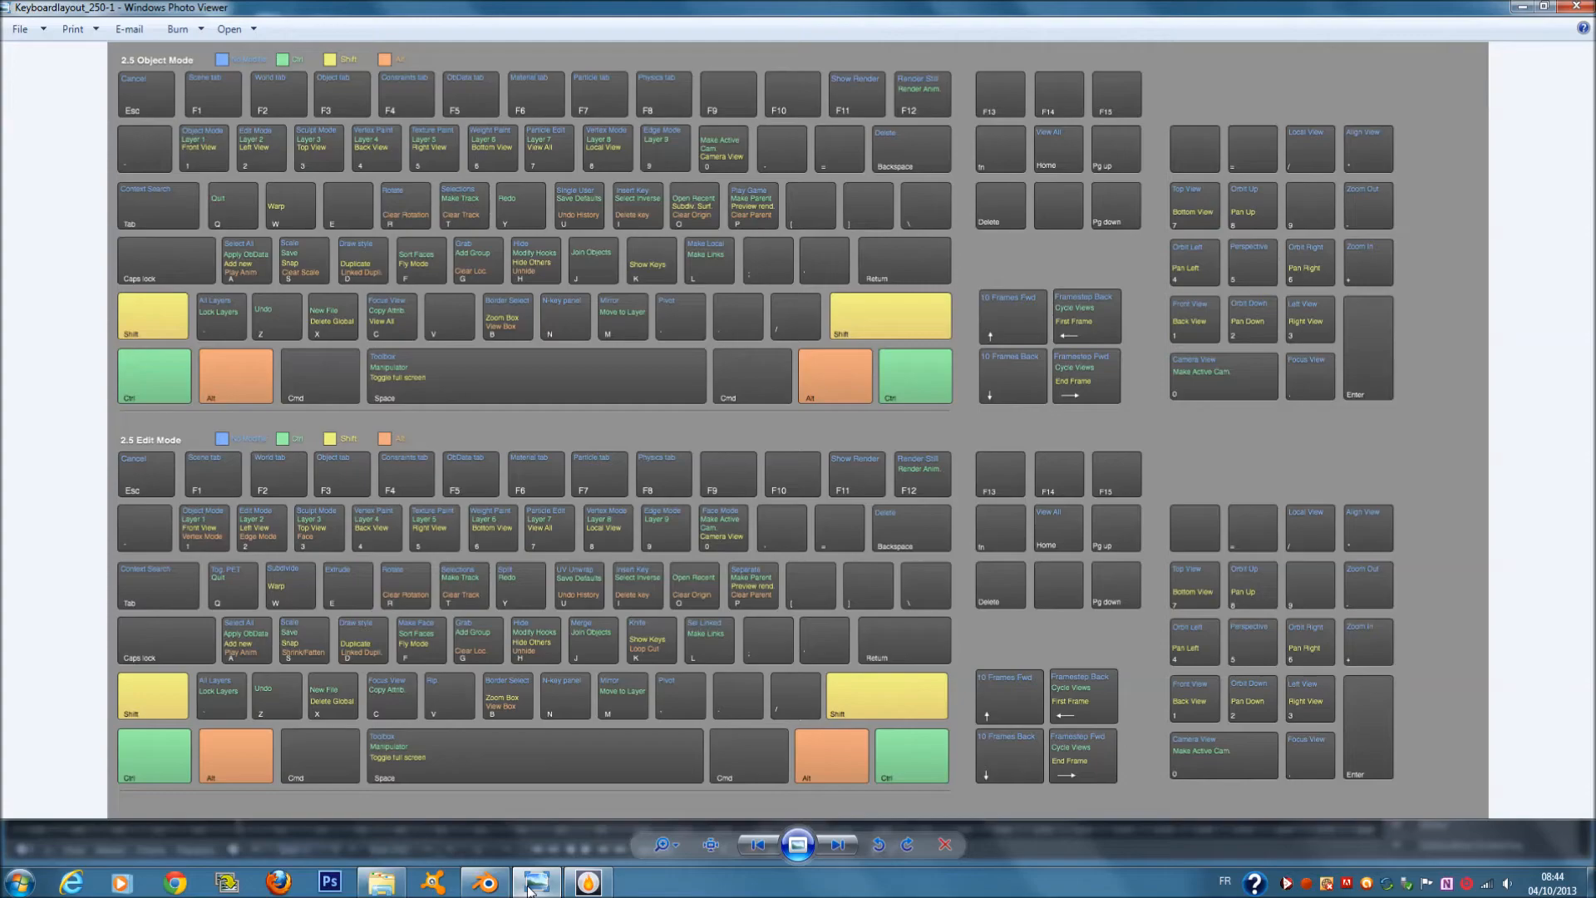
click(528, 888)
Look at the Make Single User options for the cube and try moving it, cancelling the move
key(u)
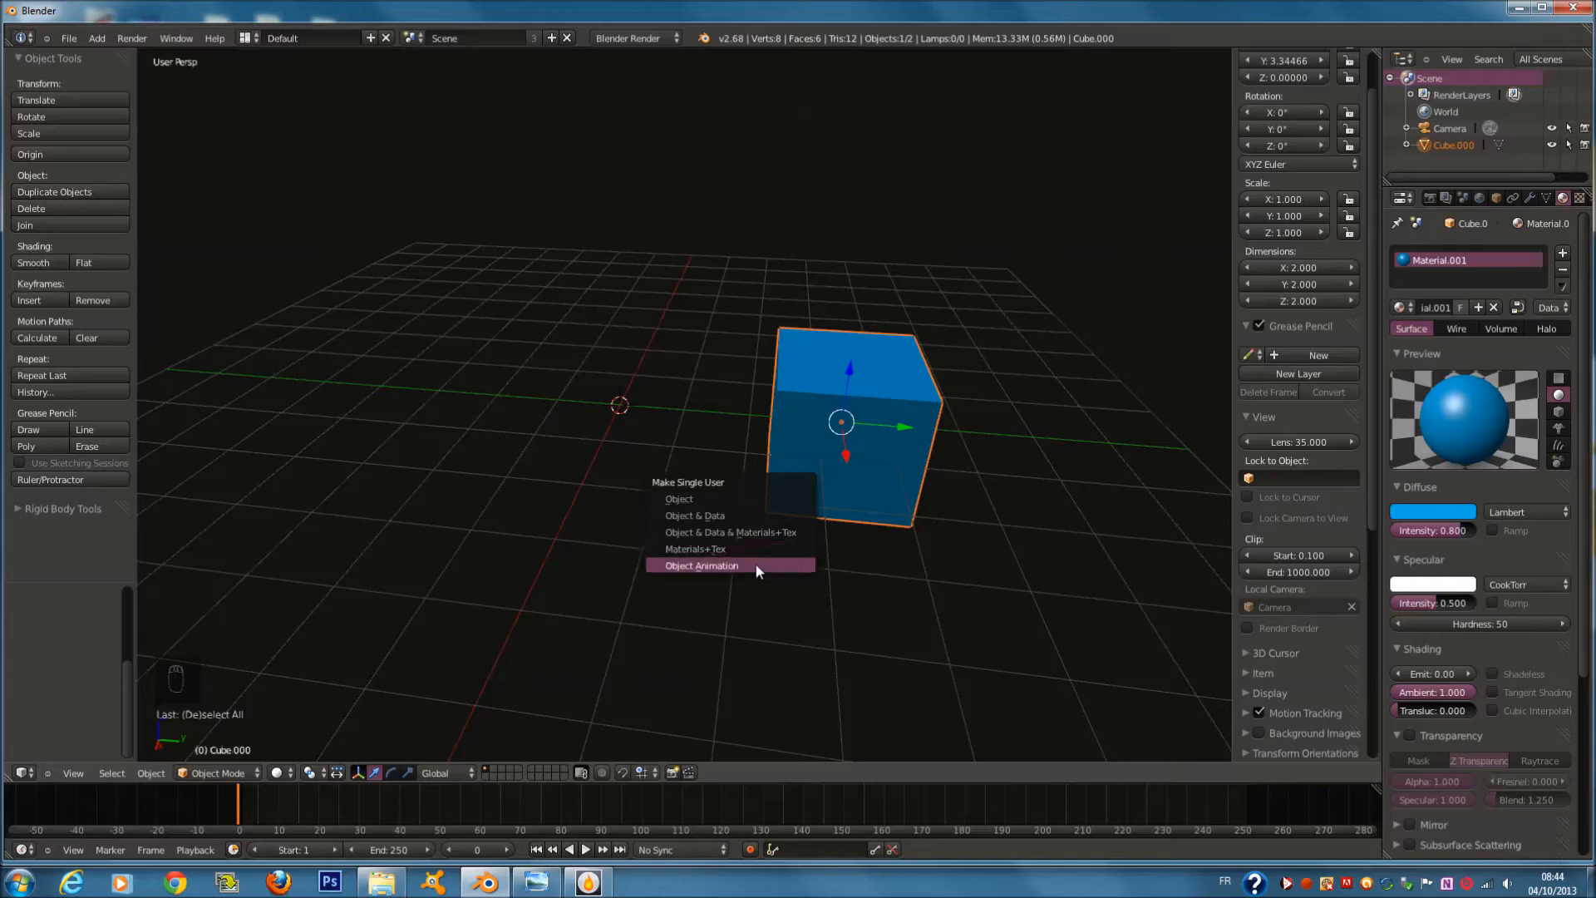
middle_drag(823, 515, 902, 501)
key(g)
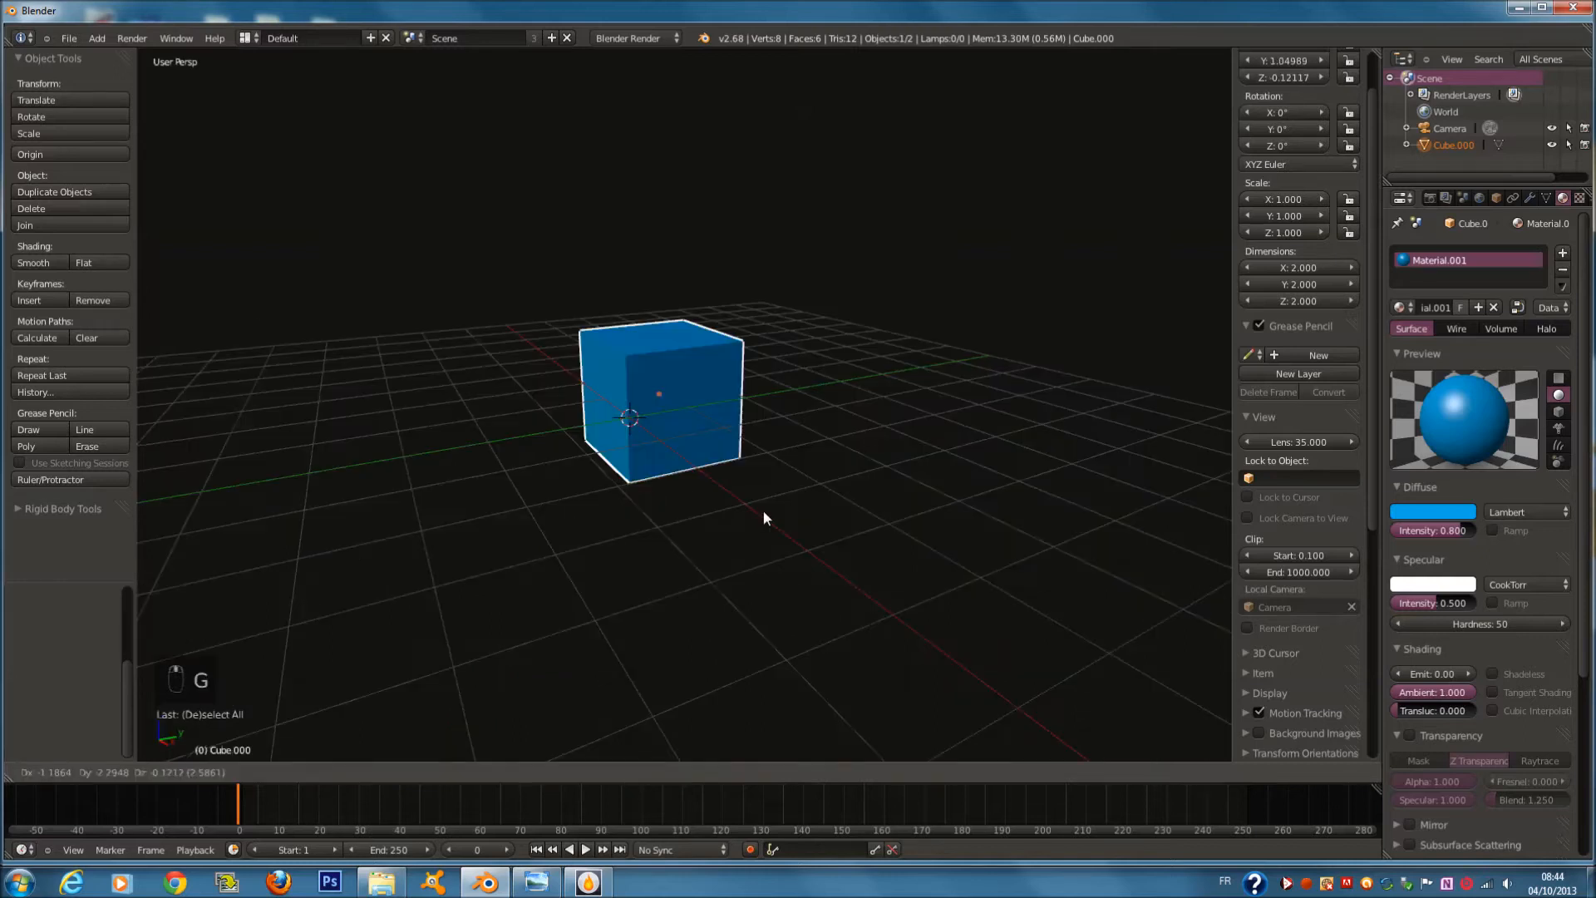
right_click(792, 545)
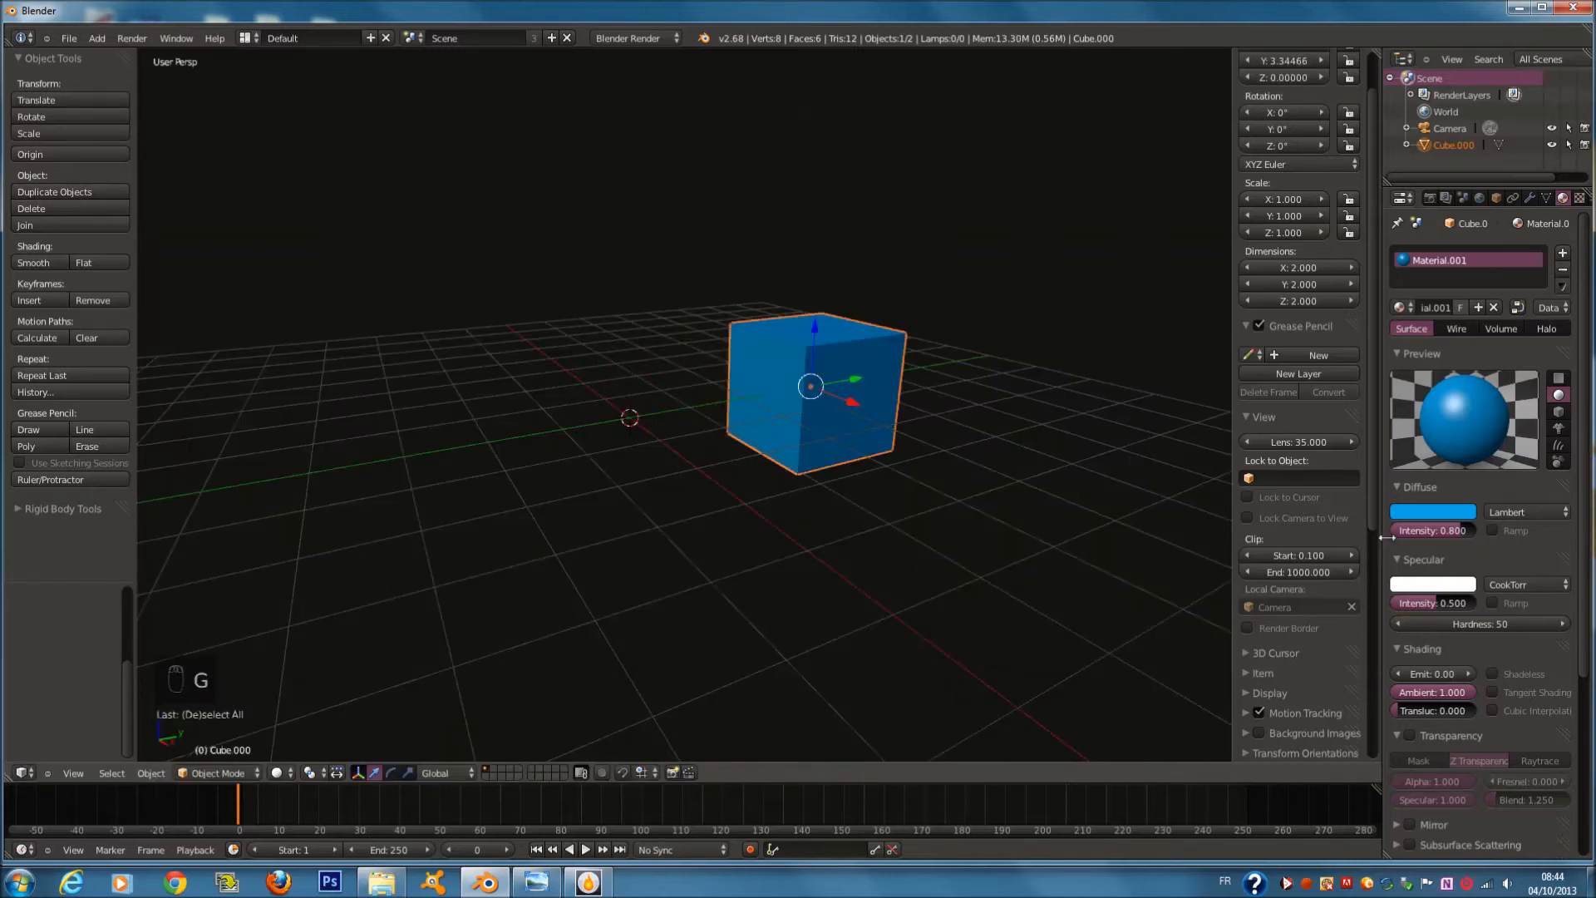
Collapse the Diffuse, Specular and Shading sections of the cube's material settings
click(1421, 486)
click(1422, 507)
click(1427, 527)
Duplicate the cube along the Y axis, placing the copy at about Y -1.314
middle_drag(995, 431, 902, 409)
key(shift+d)
key(y)
click(612, 449)
key(g)
right_click(889, 326)
Examine the Make Single User options for each of the two cubes in turn
key(u)
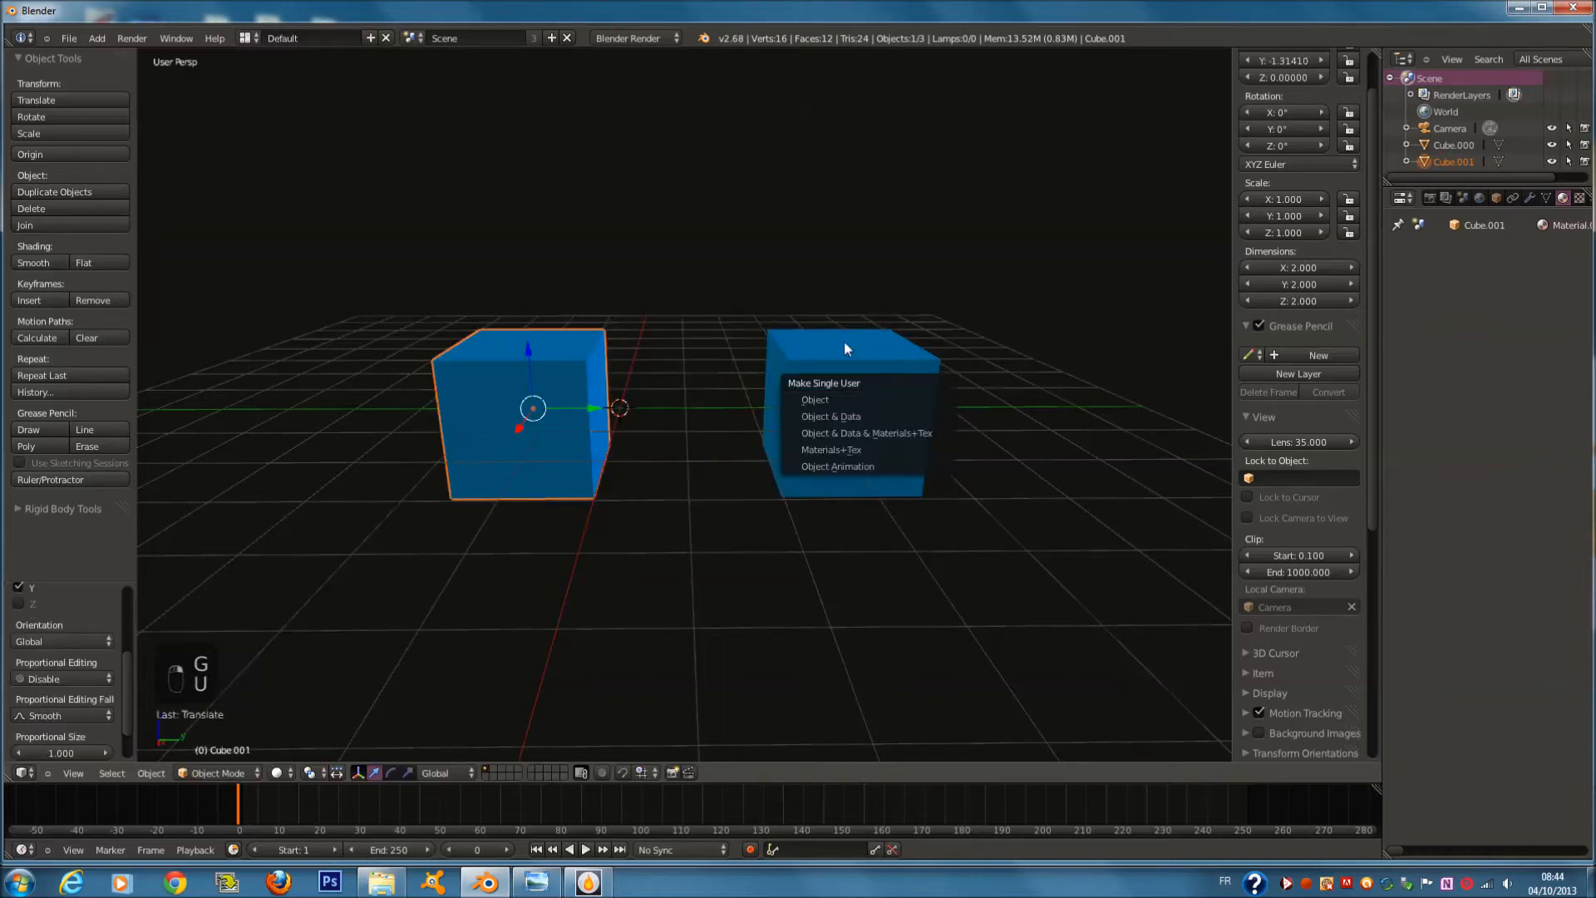
key(u)
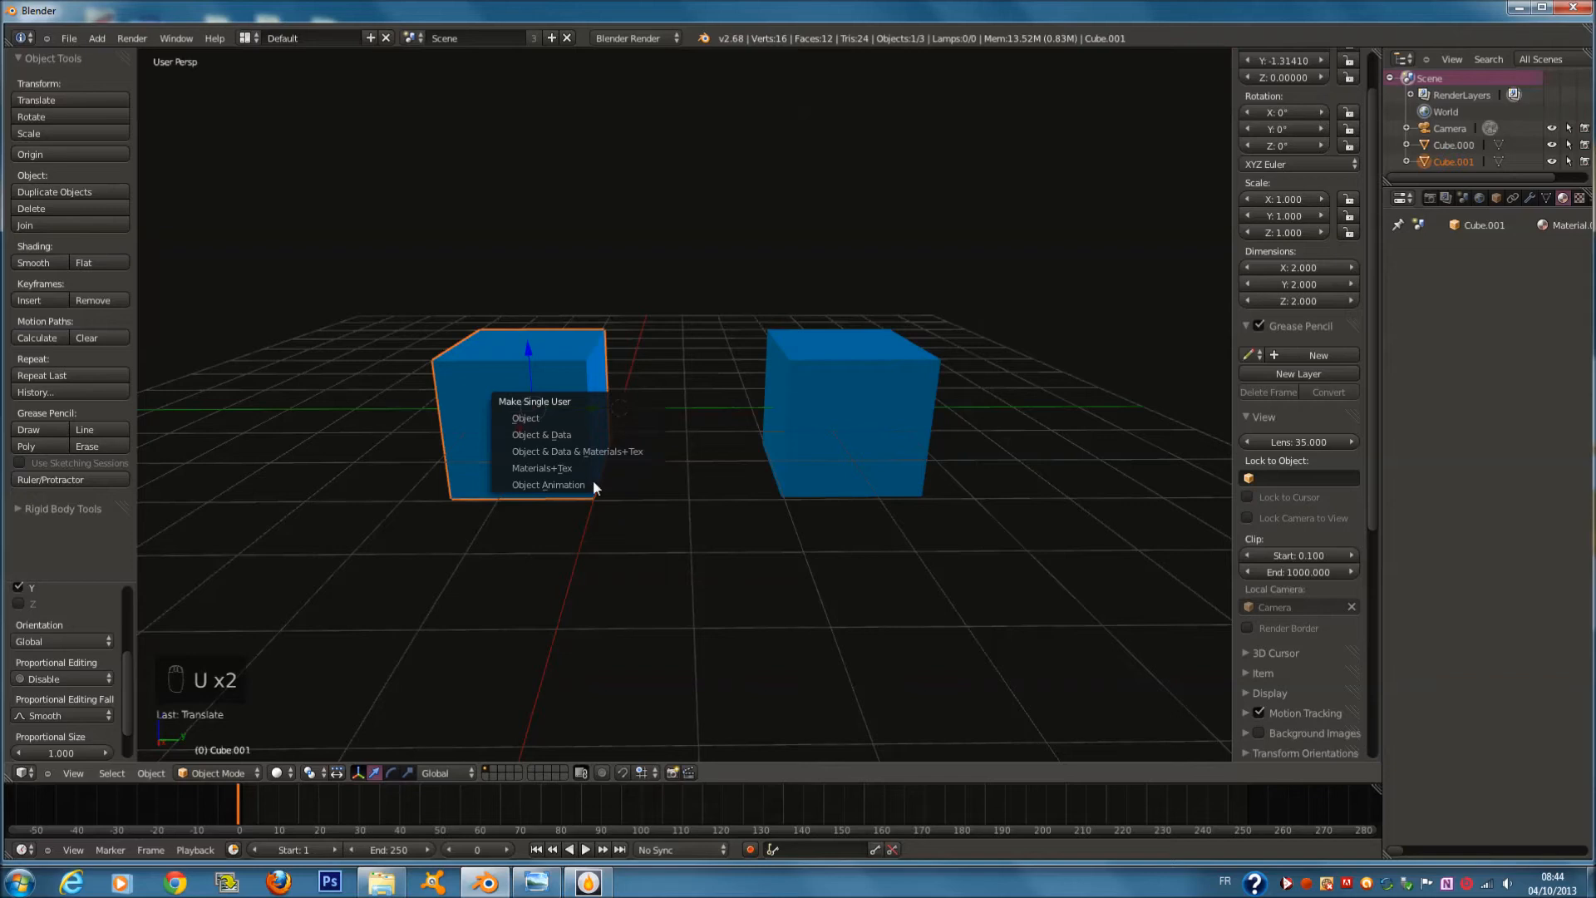
right_click(900, 418)
key(u)
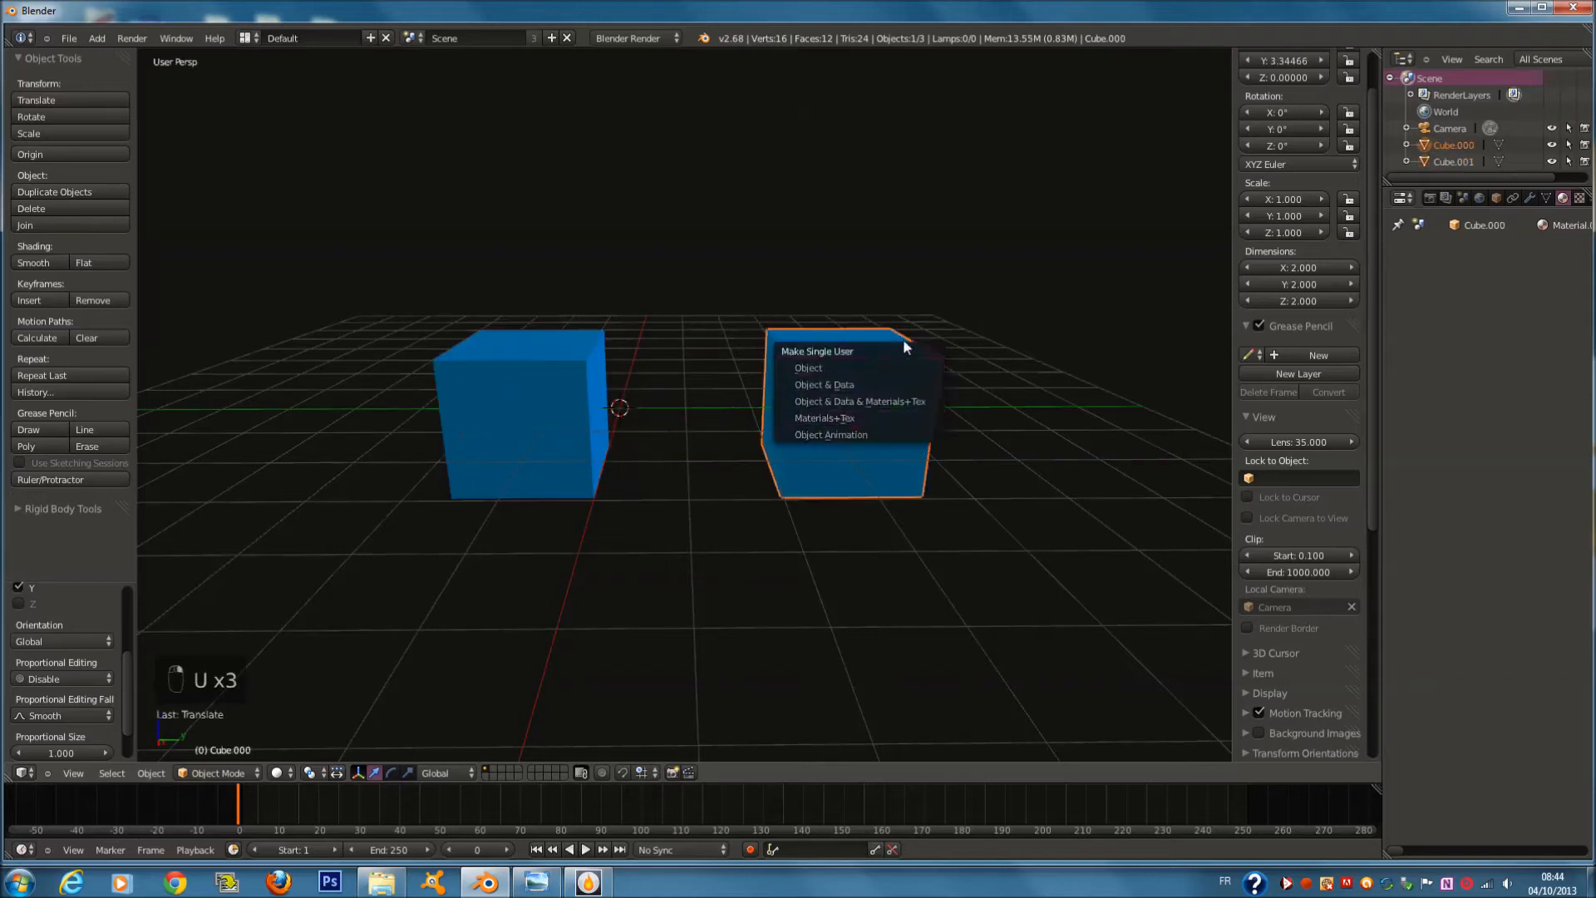
middle_drag(981, 416, 785, 418)
Try moving each of the two cubes in turn to check their independence, cancelling every move
key(g)
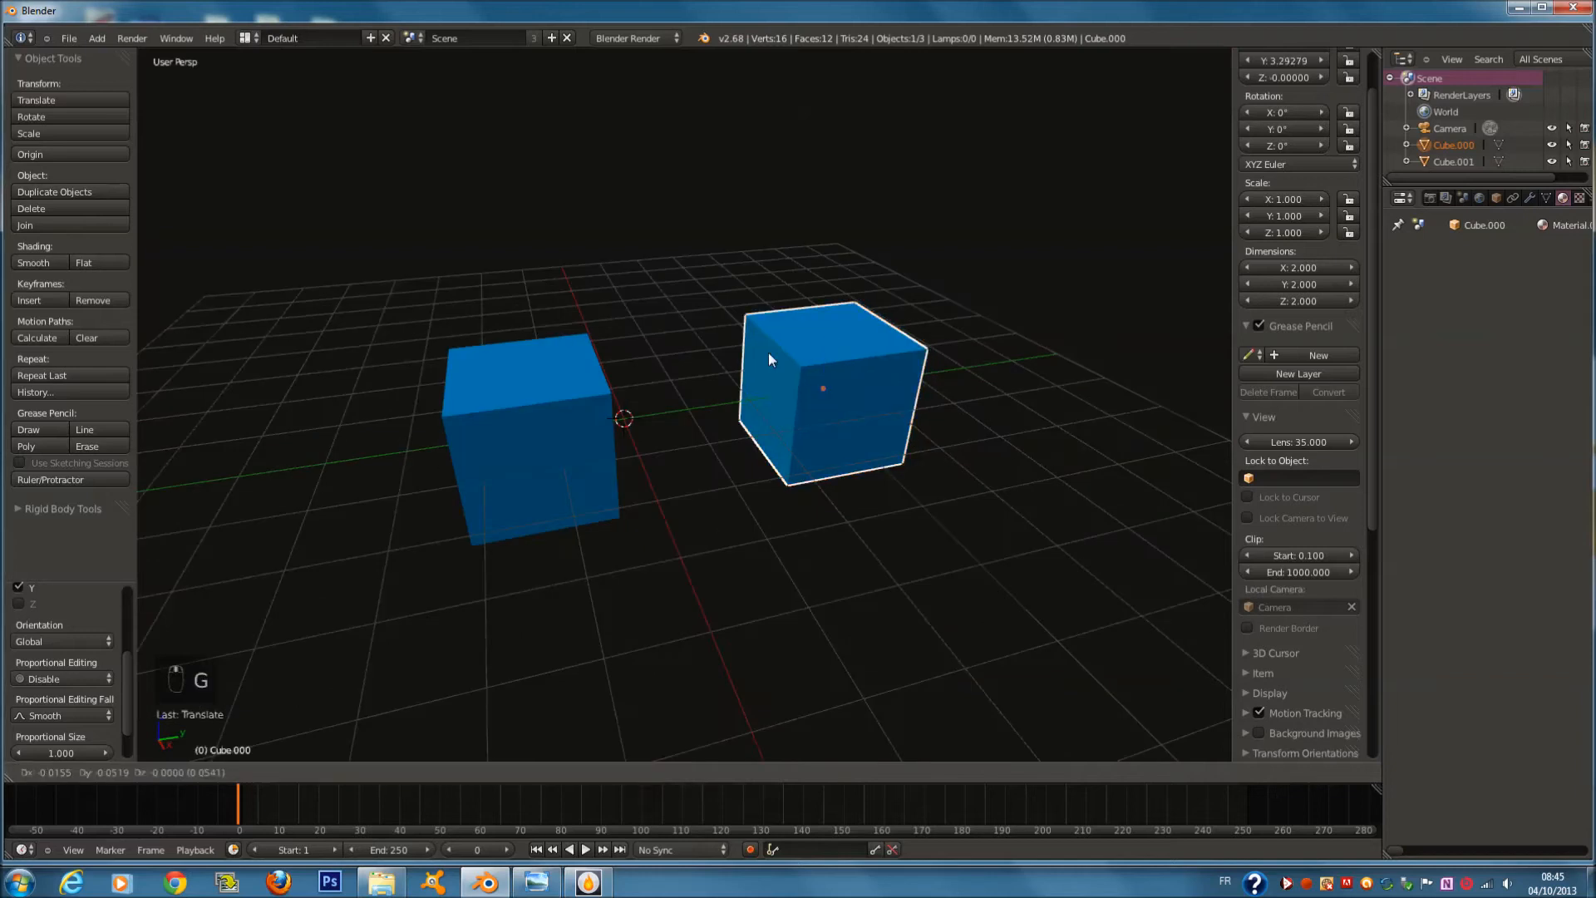
right_click(505, 393)
right_click(505, 392)
key(g)
right_click(380, 426)
right_click(895, 381)
key(g)
right_click(947, 316)
right_click(615, 407)
key(g)
right_click(613, 363)
Delete the original cube on the positive Y side and select the remaining duplicate
right_click(872, 385)
key(x)
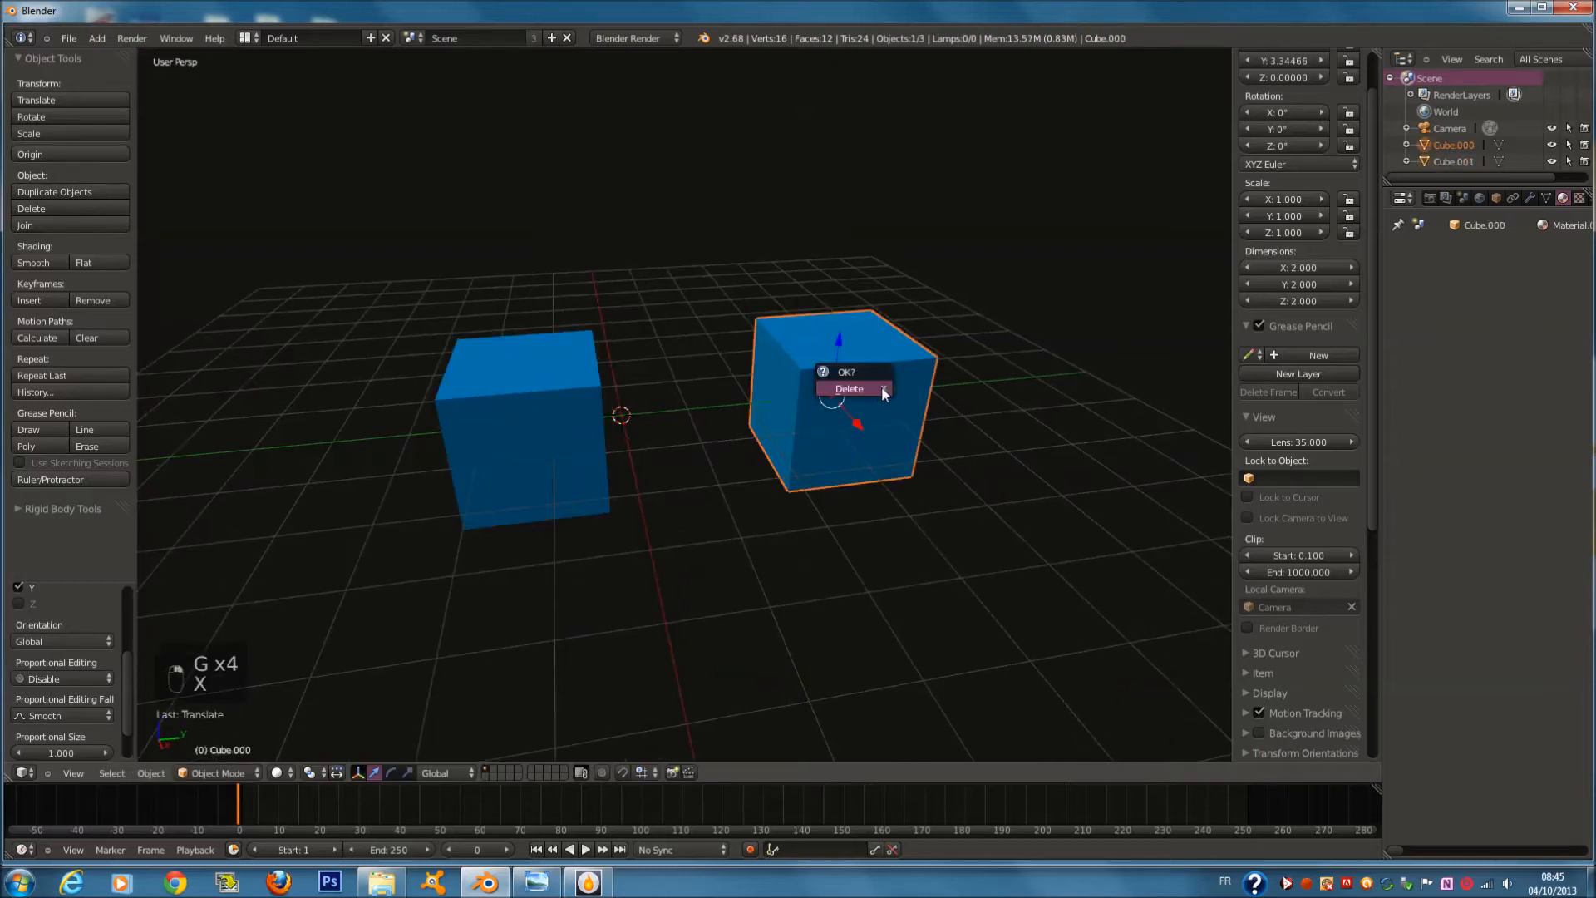
click(865, 384)
right_click(593, 421)
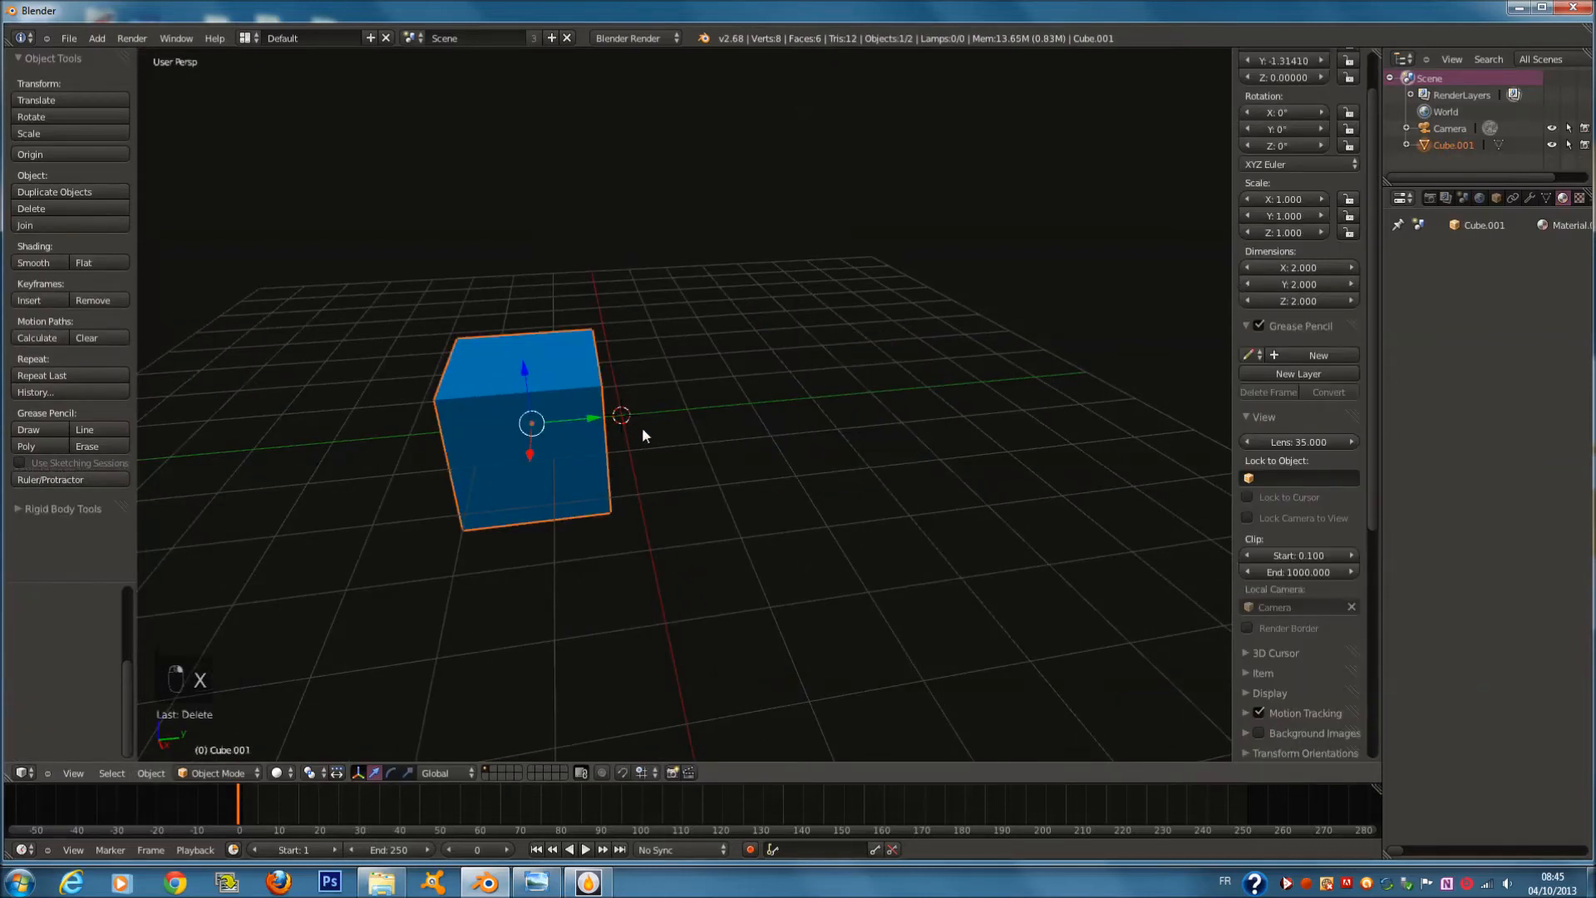
Save the current scene as the startup file
key(ctrl+u)
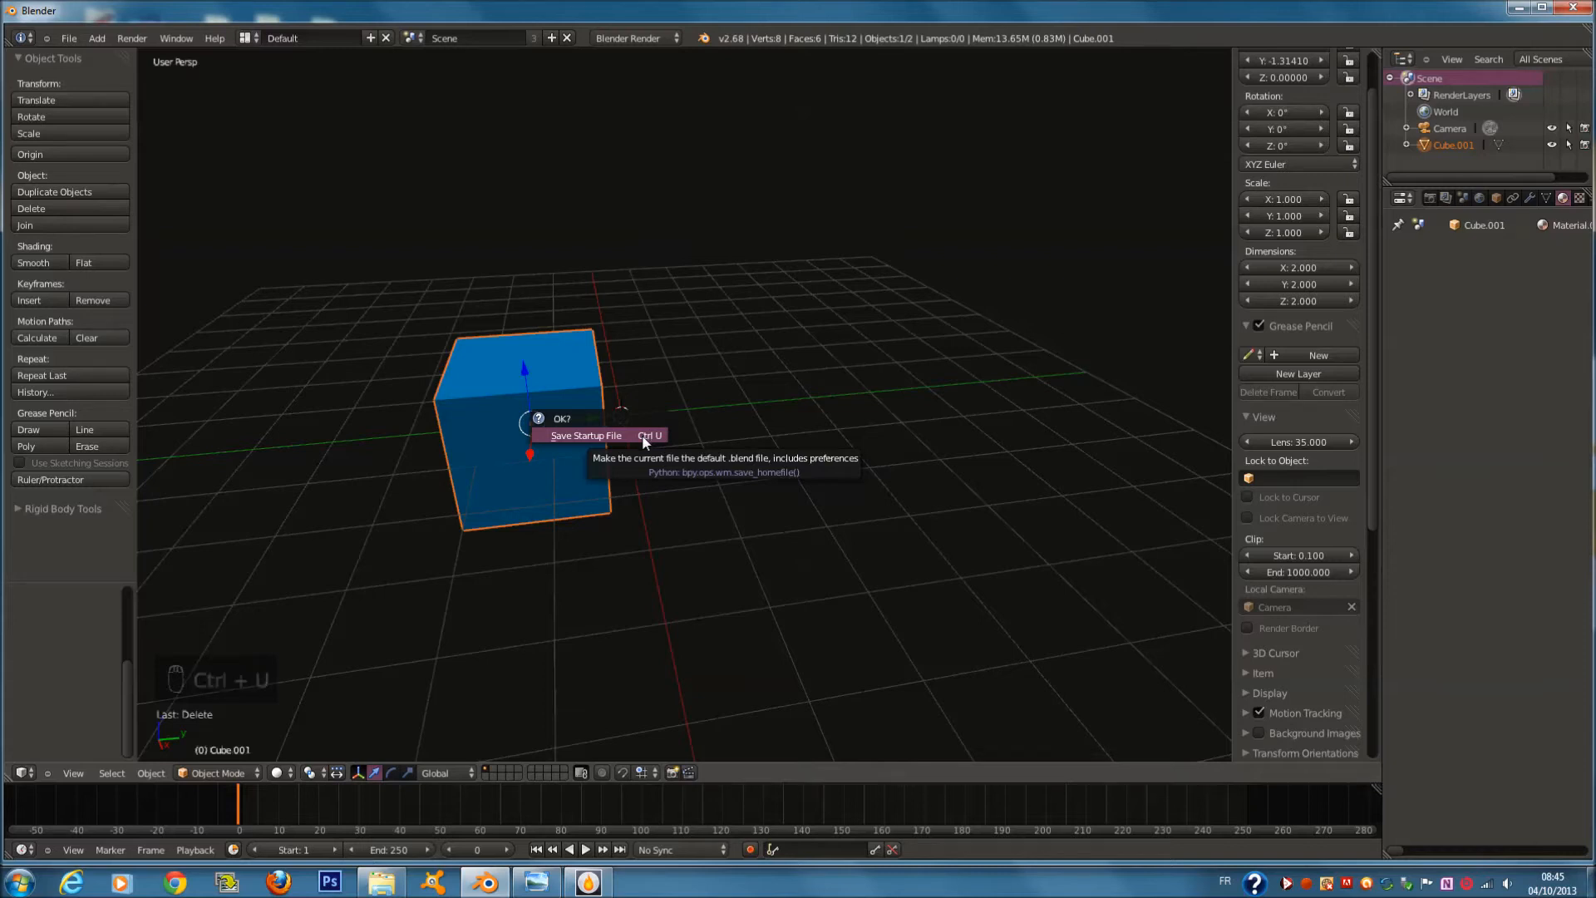
click(643, 437)
click(69, 38)
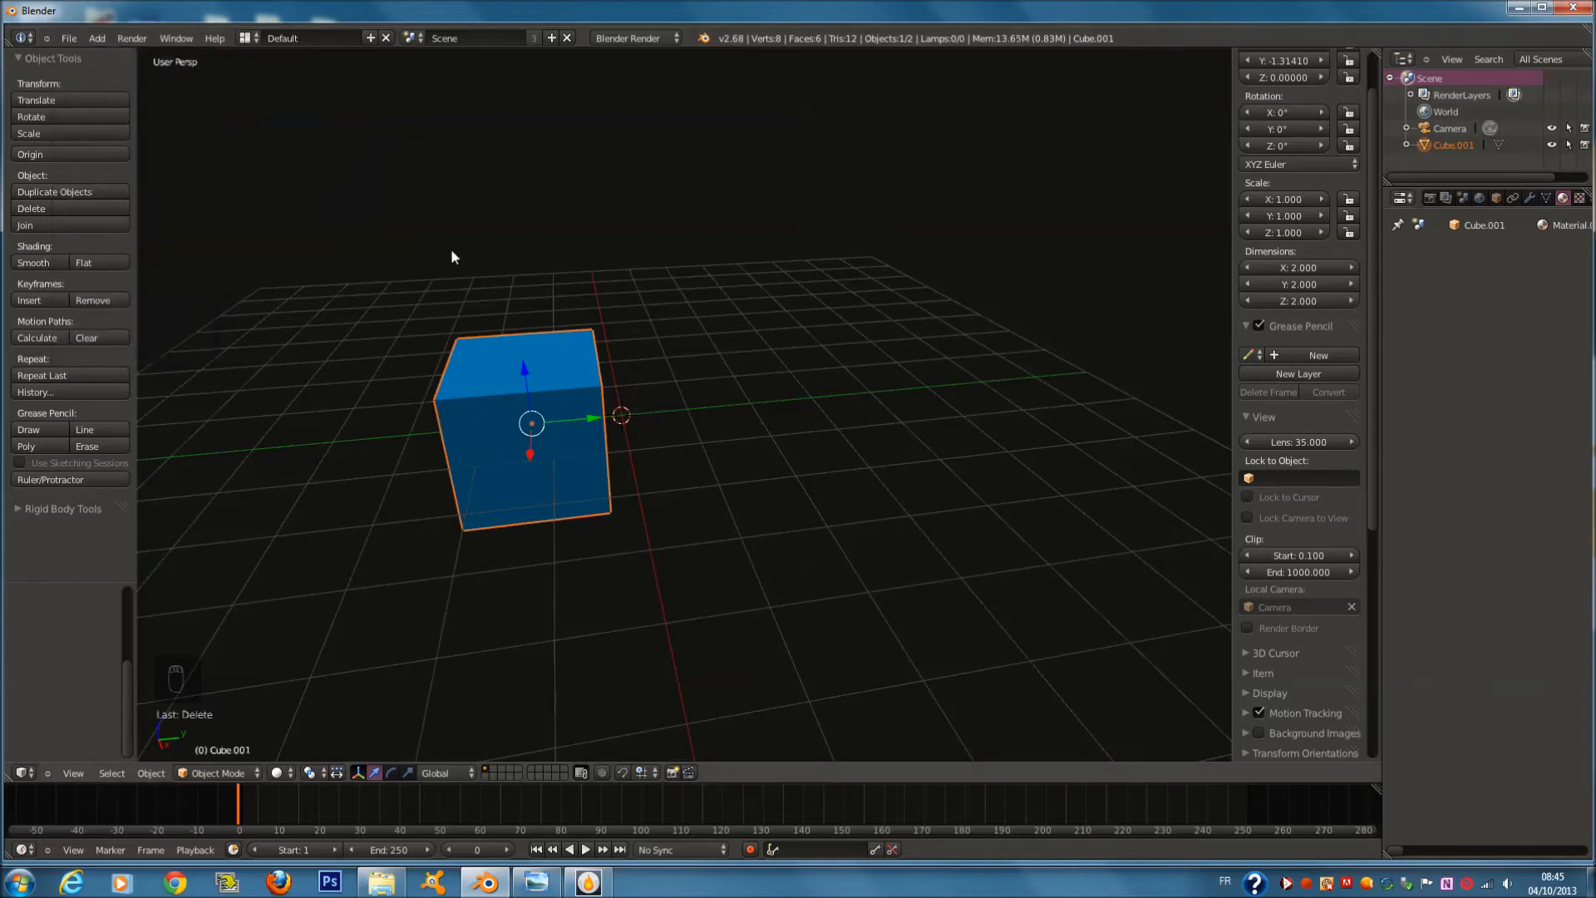
Look through the scene camera, orbit out to the perspective view, and return to the camera view
middle_drag(451, 248, 476, 253)
scroll(475, 255, down, 2)
key(KP_0)
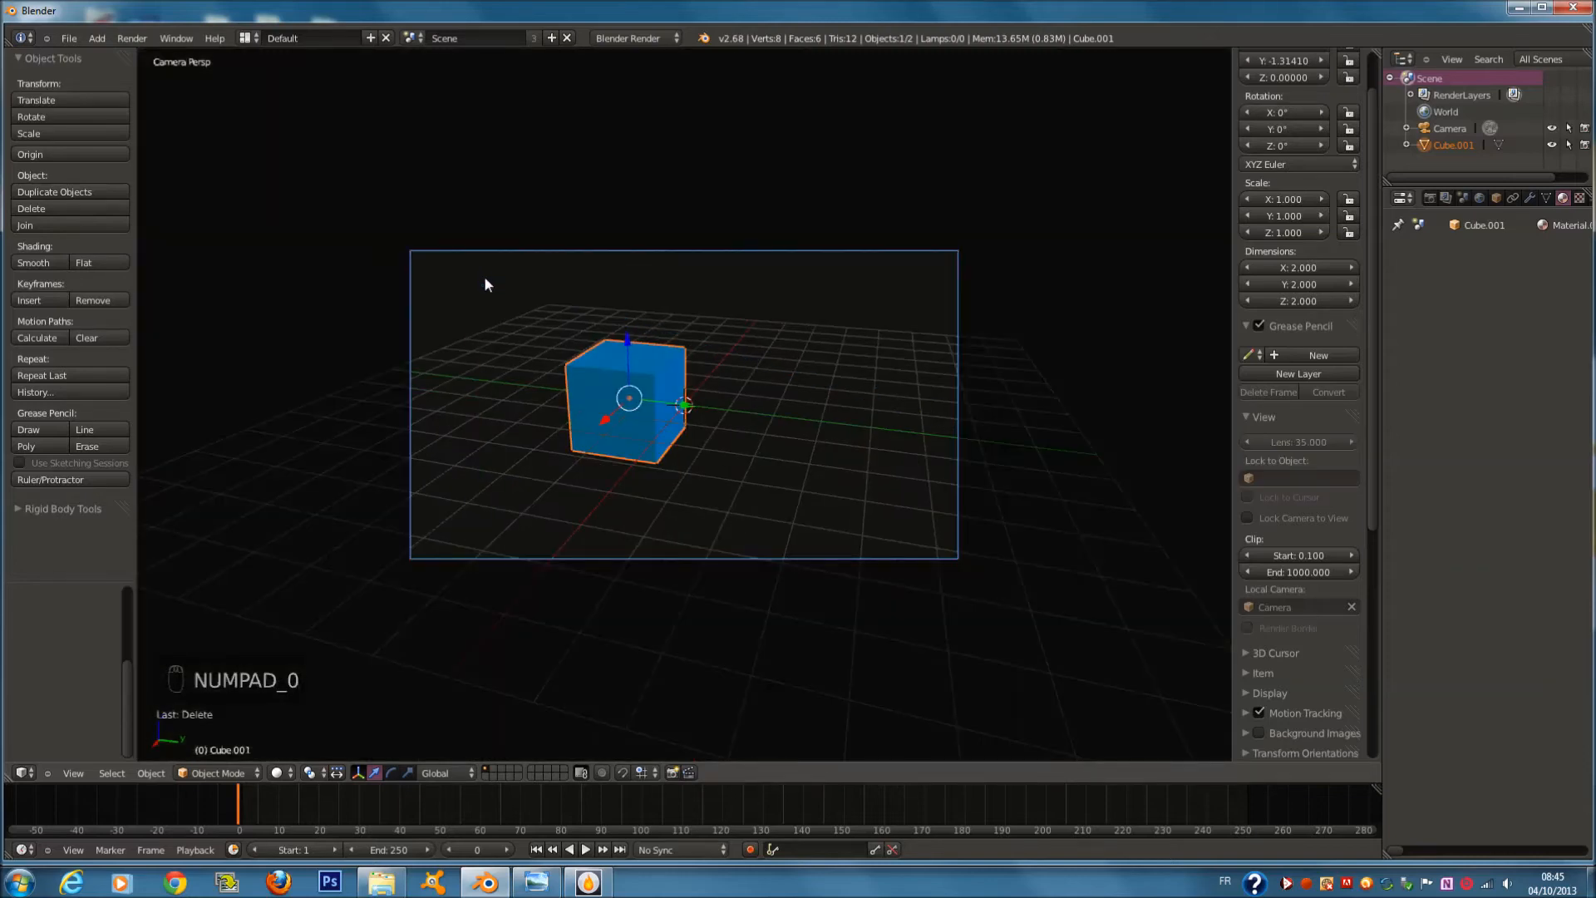
scroll(489, 279, up, 2)
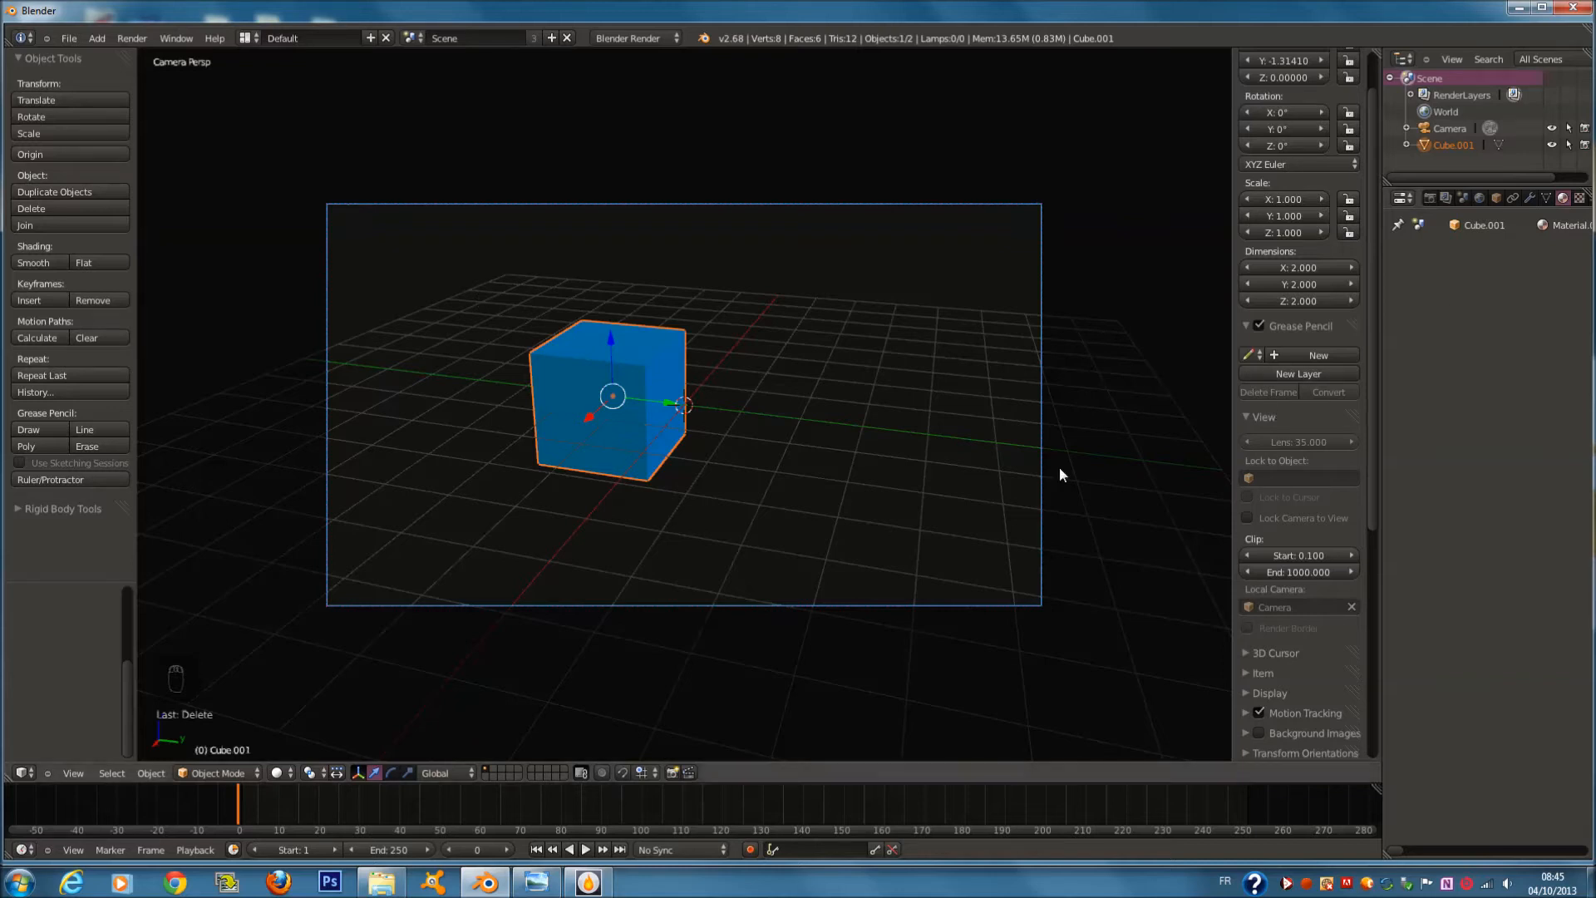
scroll(972, 492, down, 2)
middle_drag(825, 436, 725, 295)
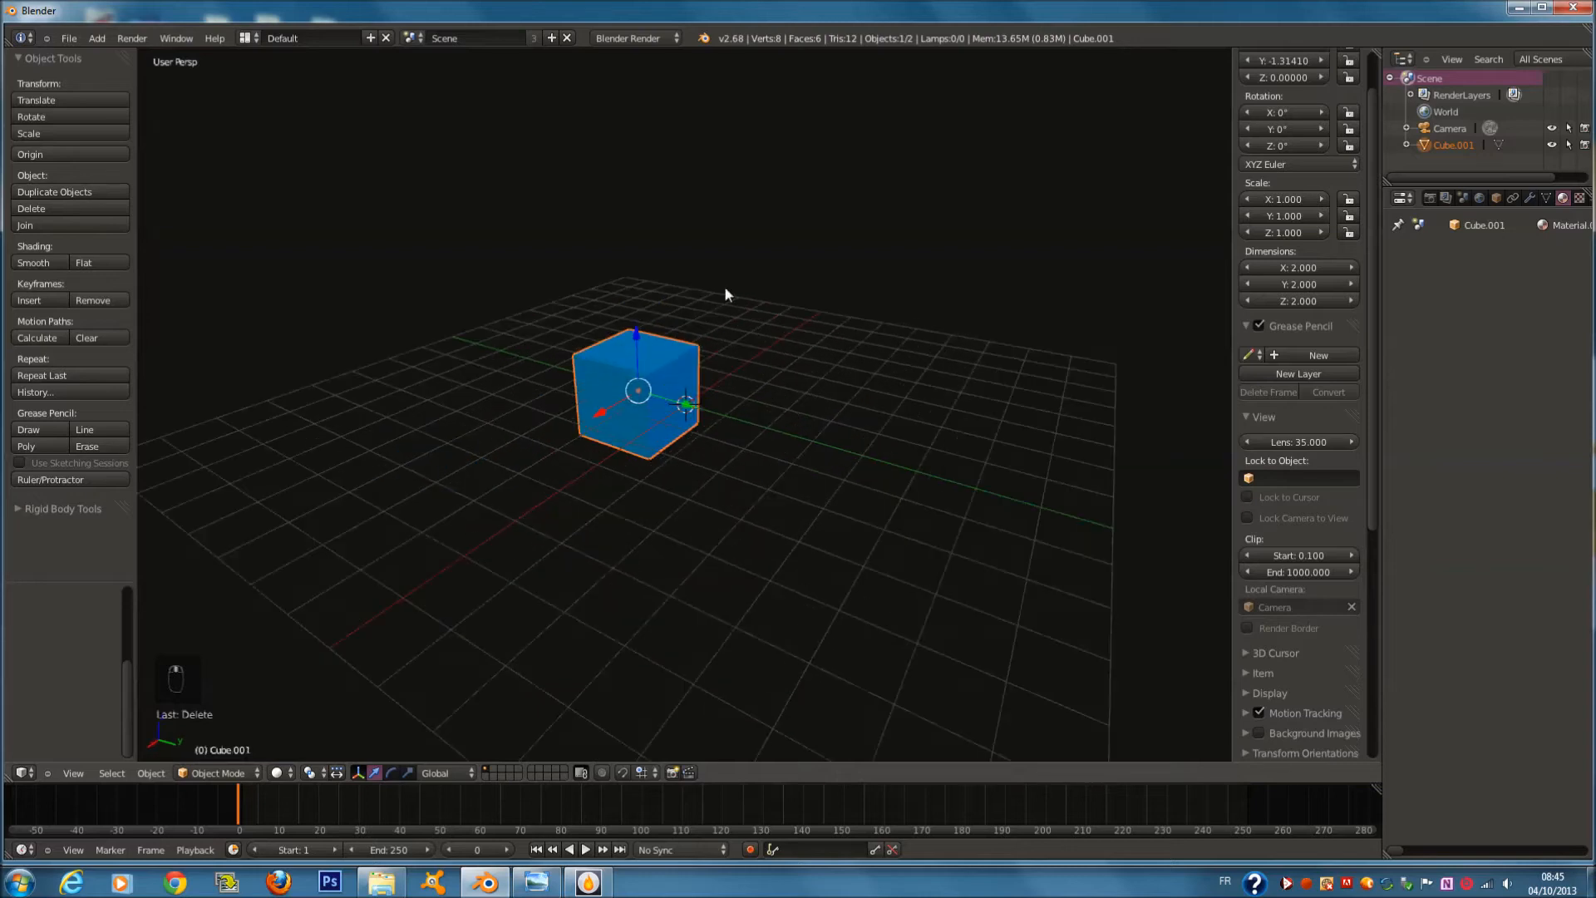
scroll(725, 294, down, 3)
key(KP_0)
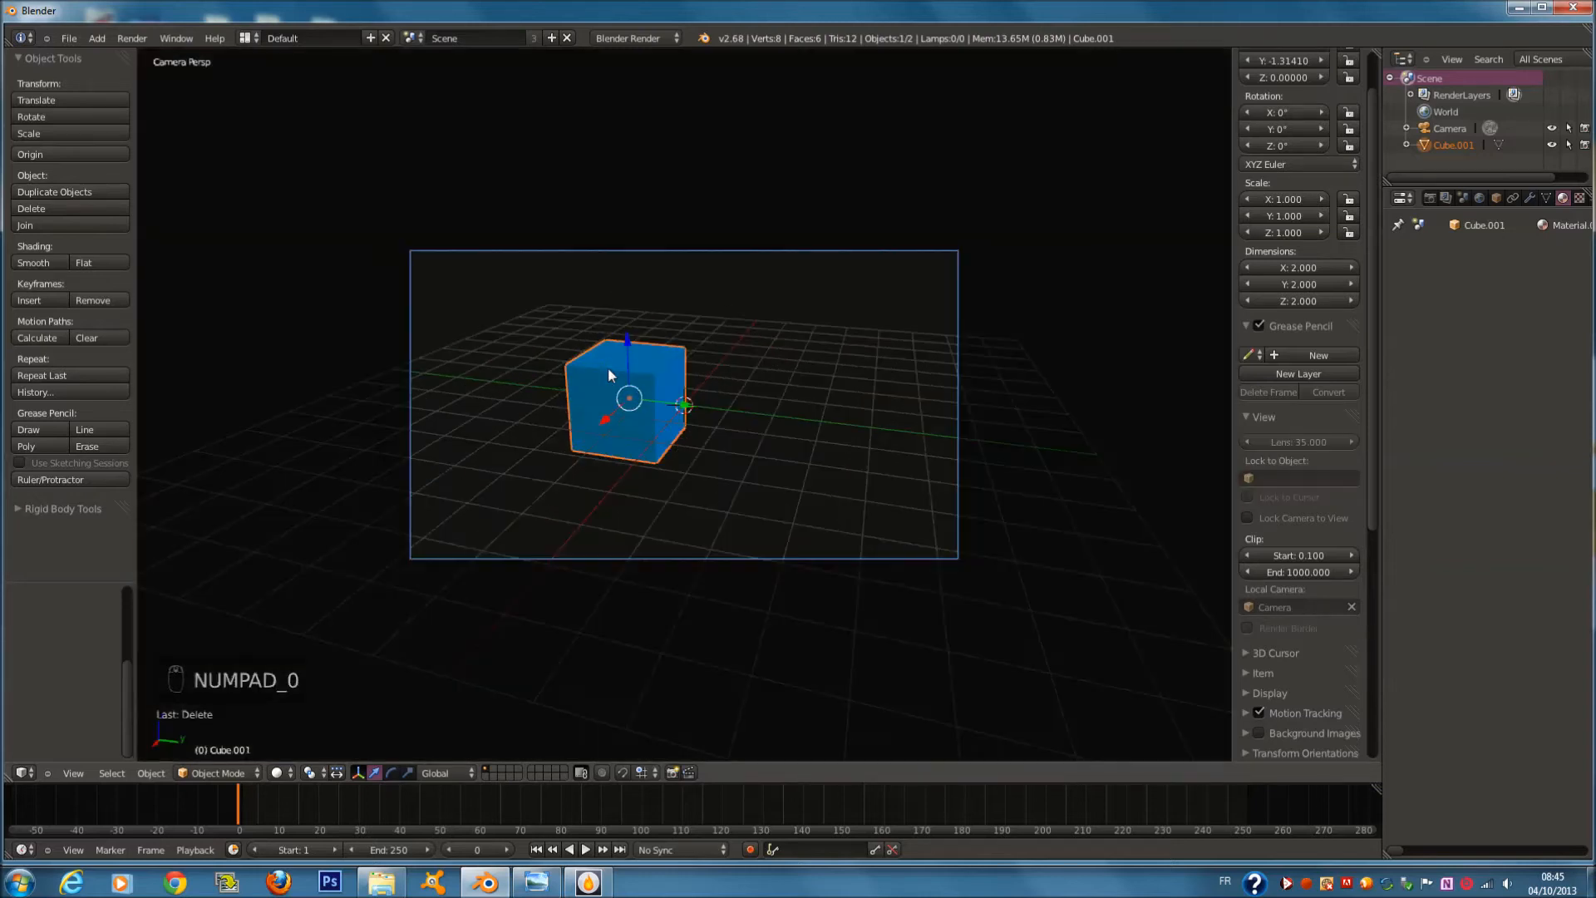
scroll(640, 485, up, 3)
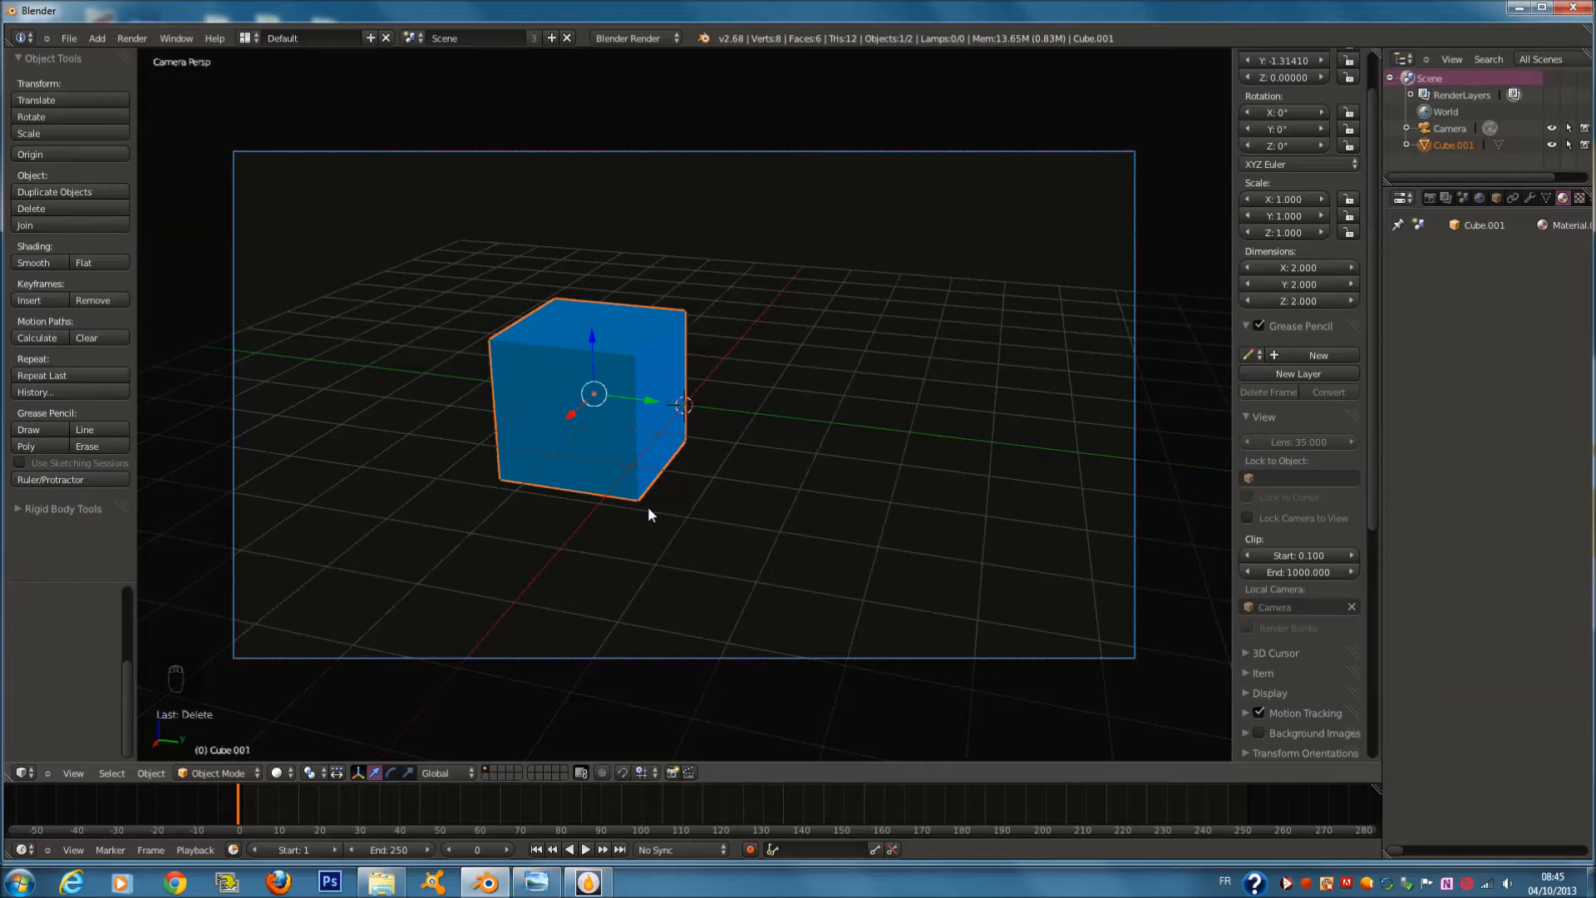
Clear the cube's location, move it along the Y axis, and clear its location again
key(alt+h)
key(alt+g)
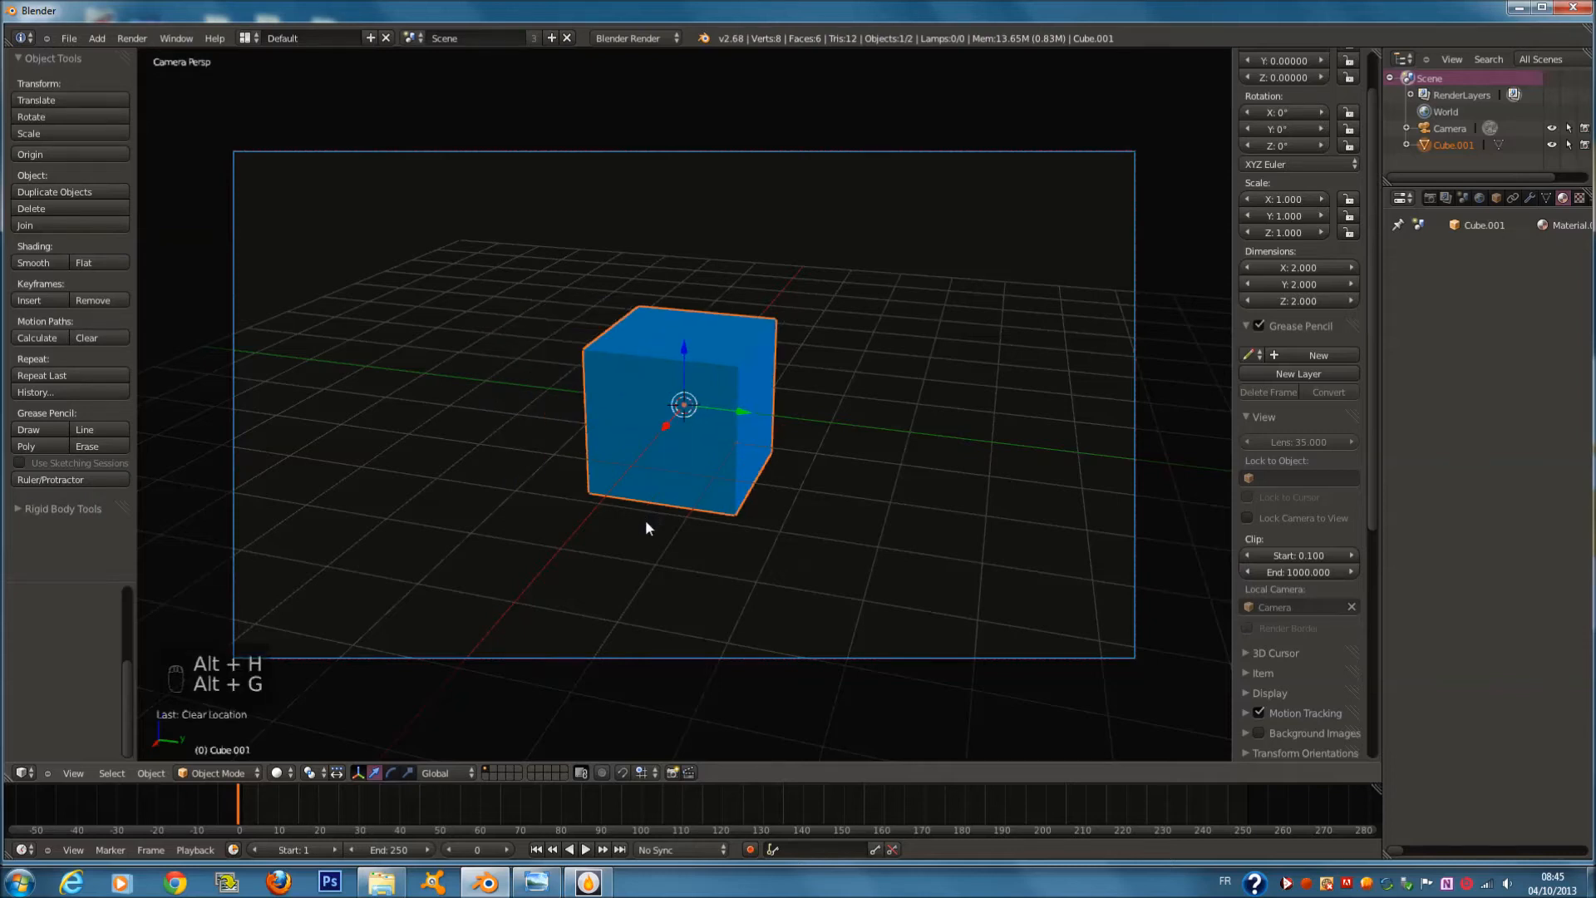
key(g)
key(y)
click(596, 398)
key(alt+g)
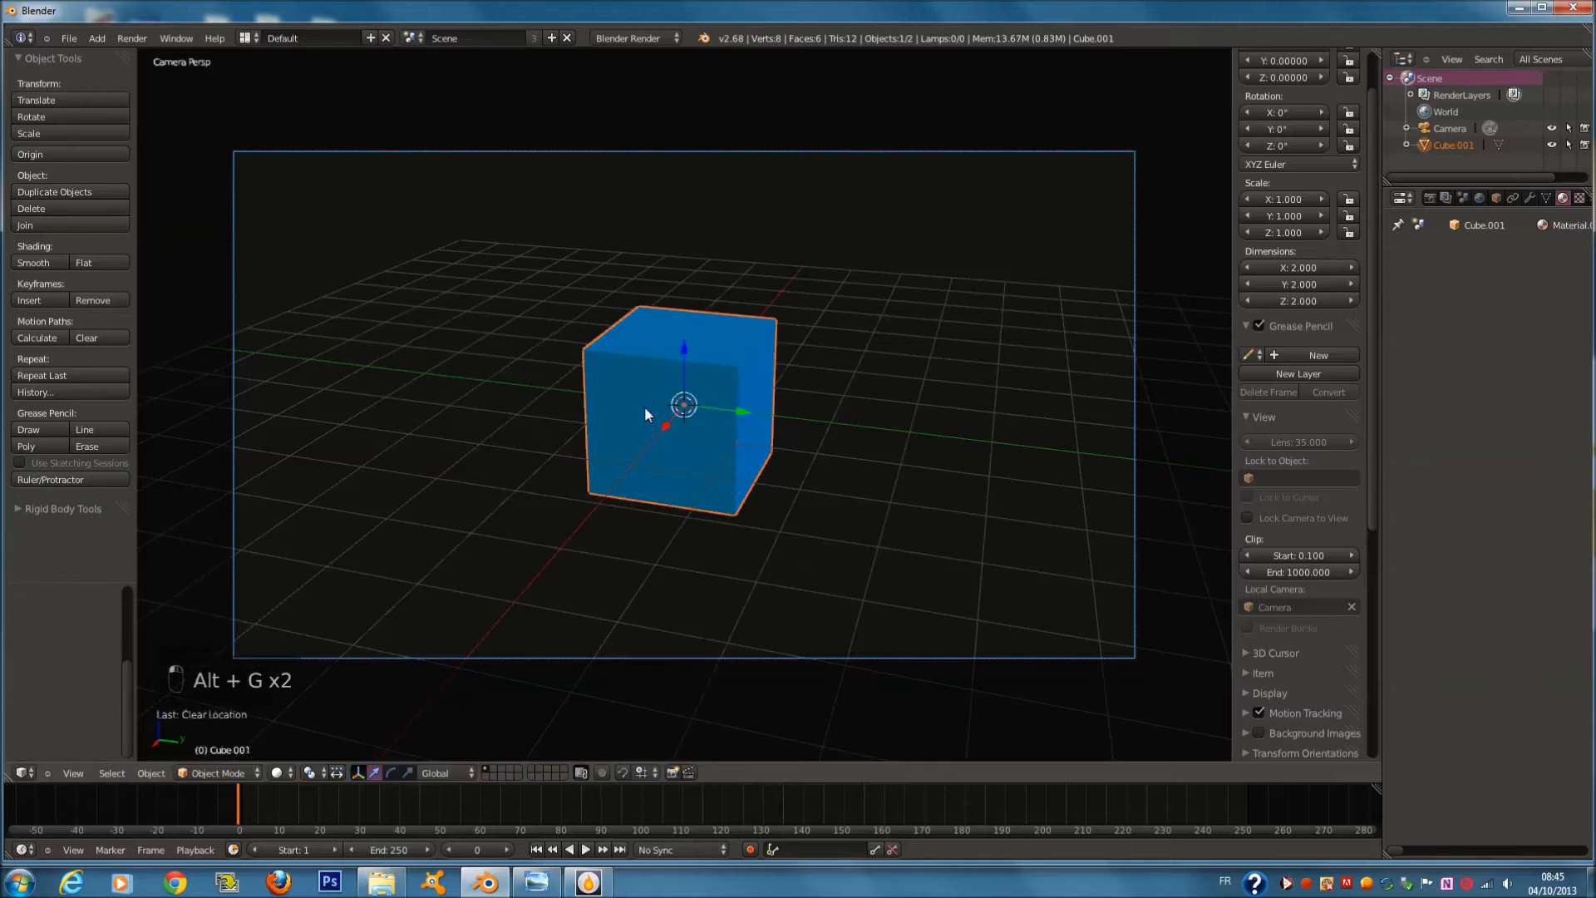
Move the cube along the Y axis twice, clearing its location after each move
drag(747, 412, 460, 379)
key(alt+g)
click(716, 417)
drag(744, 416, 1144, 491)
key(alt+g)
Try Circle Select on the single cube with a resized selection circle
key(c)
scroll(815, 411, down, 10)
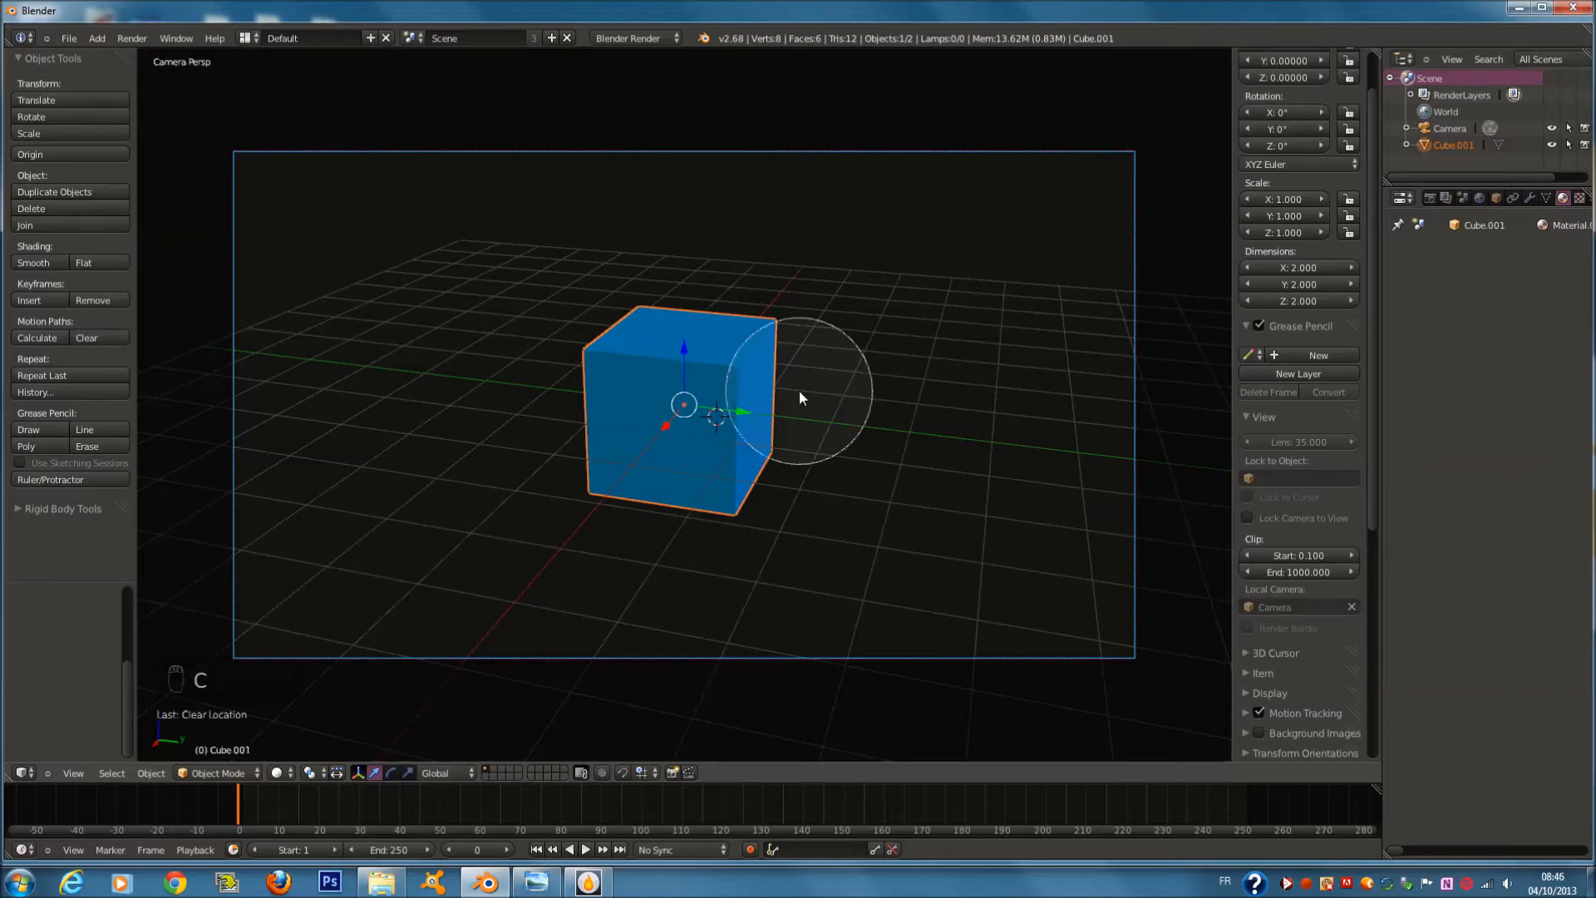
right_click(747, 491)
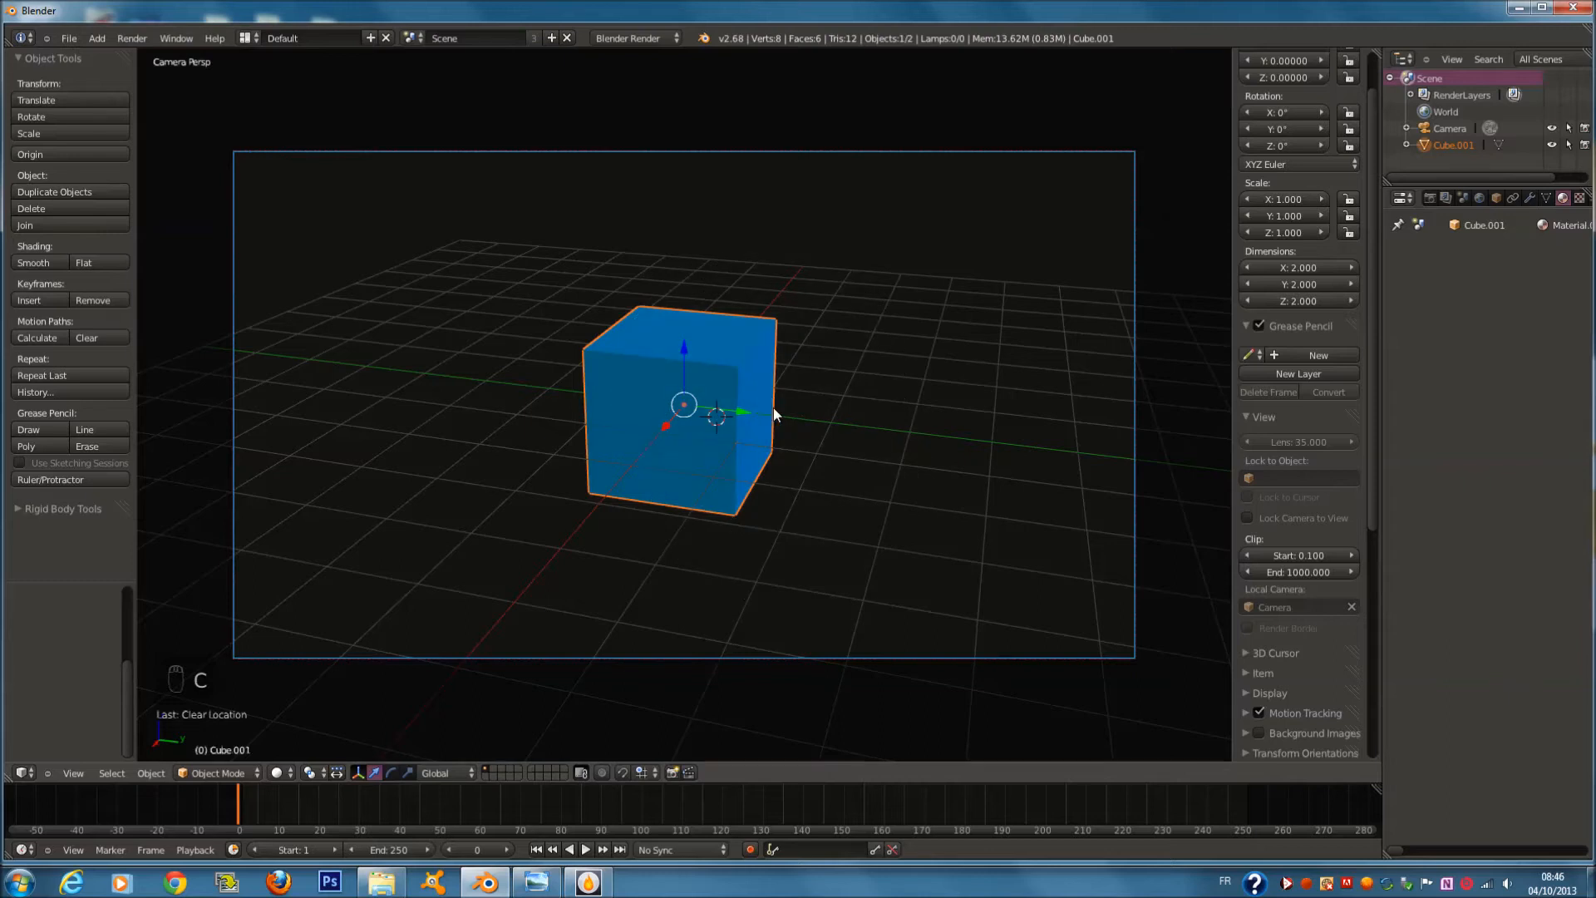
Duplicate the cube three times, placing one copy on either side of the original and one above
key(shift+d)
click(946, 464)
key(shift+d)
click(471, 414)
key(shift+d)
click(712, 88)
key(shift+d)
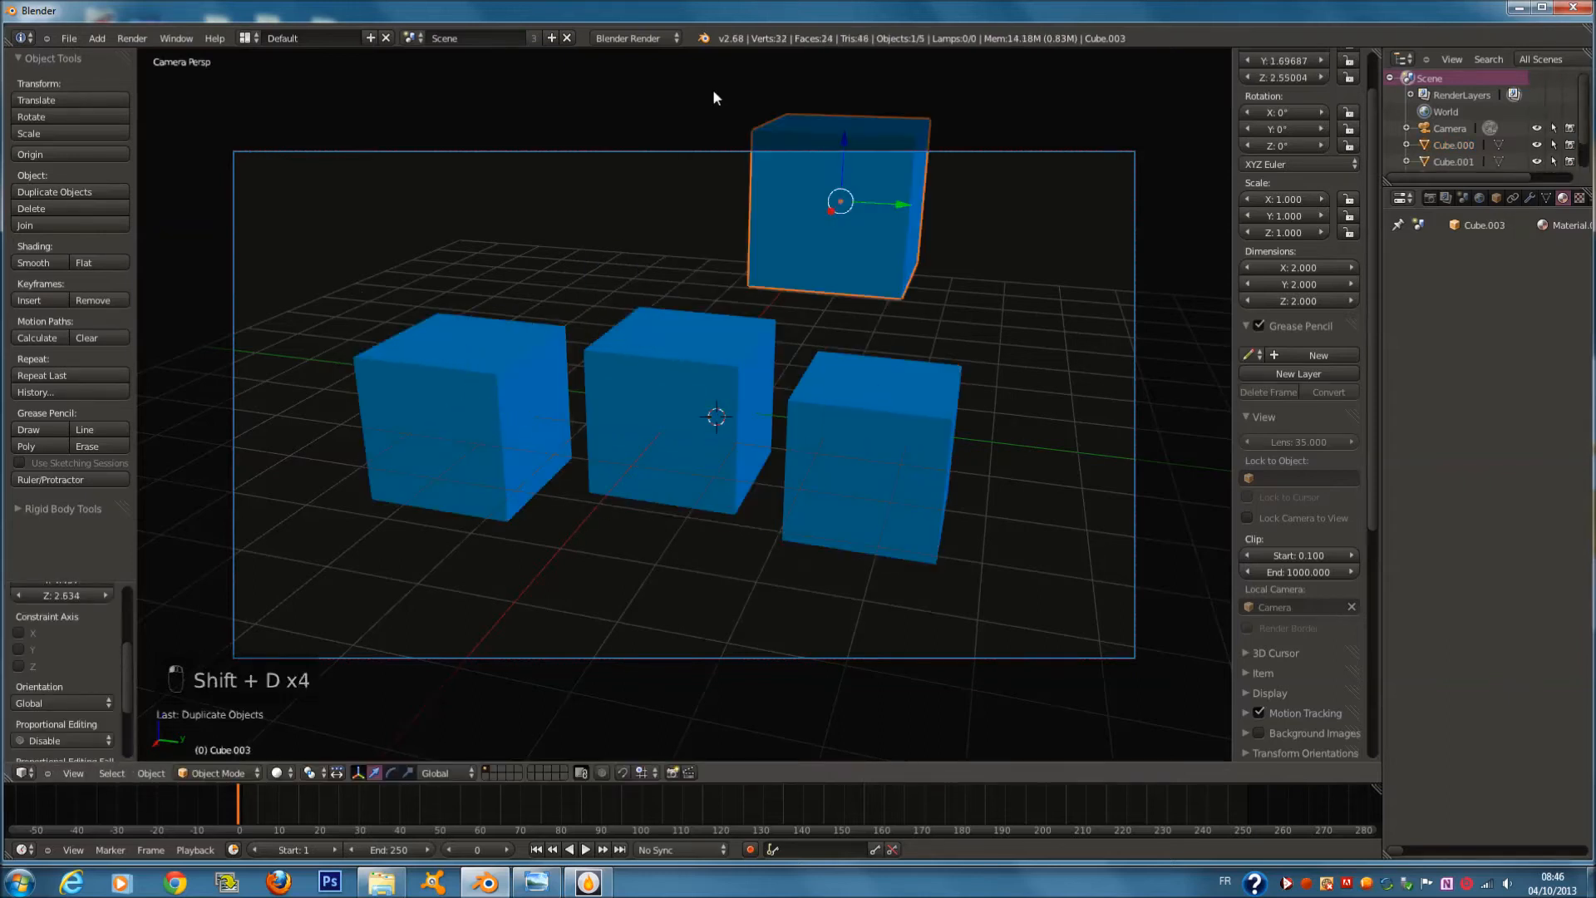
Add the three unselected lower cubes to the selection with Circle Select, adjusting the circle's size
key(c)
scroll(810, 443, up, 12)
scroll(810, 430, down, 7)
click(860, 446)
drag(705, 390, 511, 441)
right_click(665, 401)
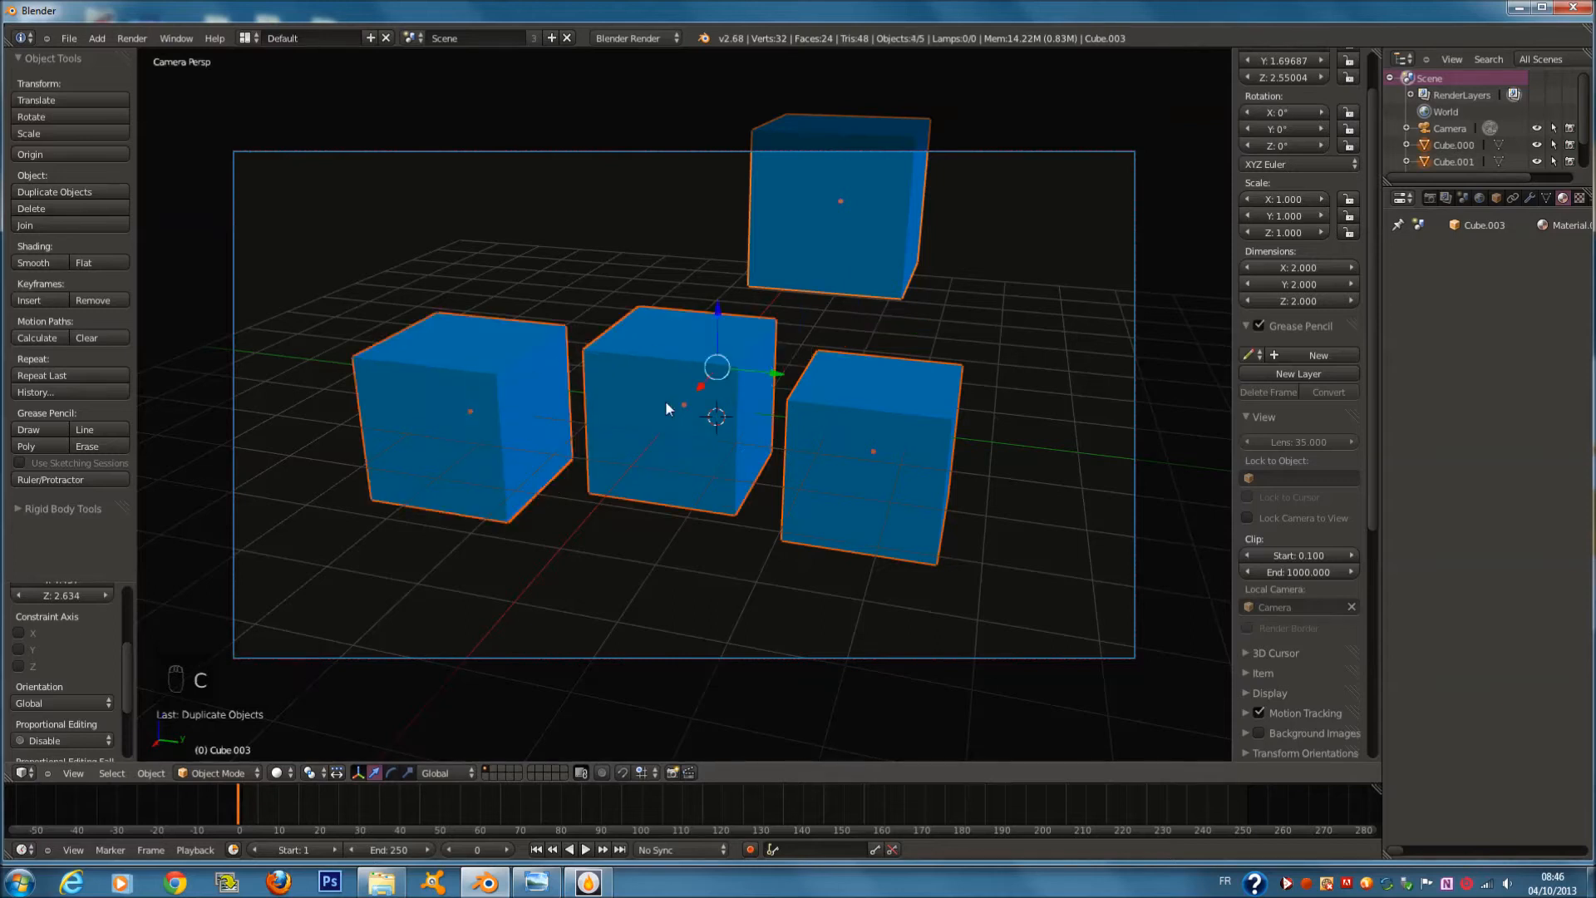
Deselect everything, enter Edit Mode on the centre cube, and select three of its upper vertices with Circle Select
key(c)
key(a)
right_click(752, 365)
key(Tab)
key(a)
key(c)
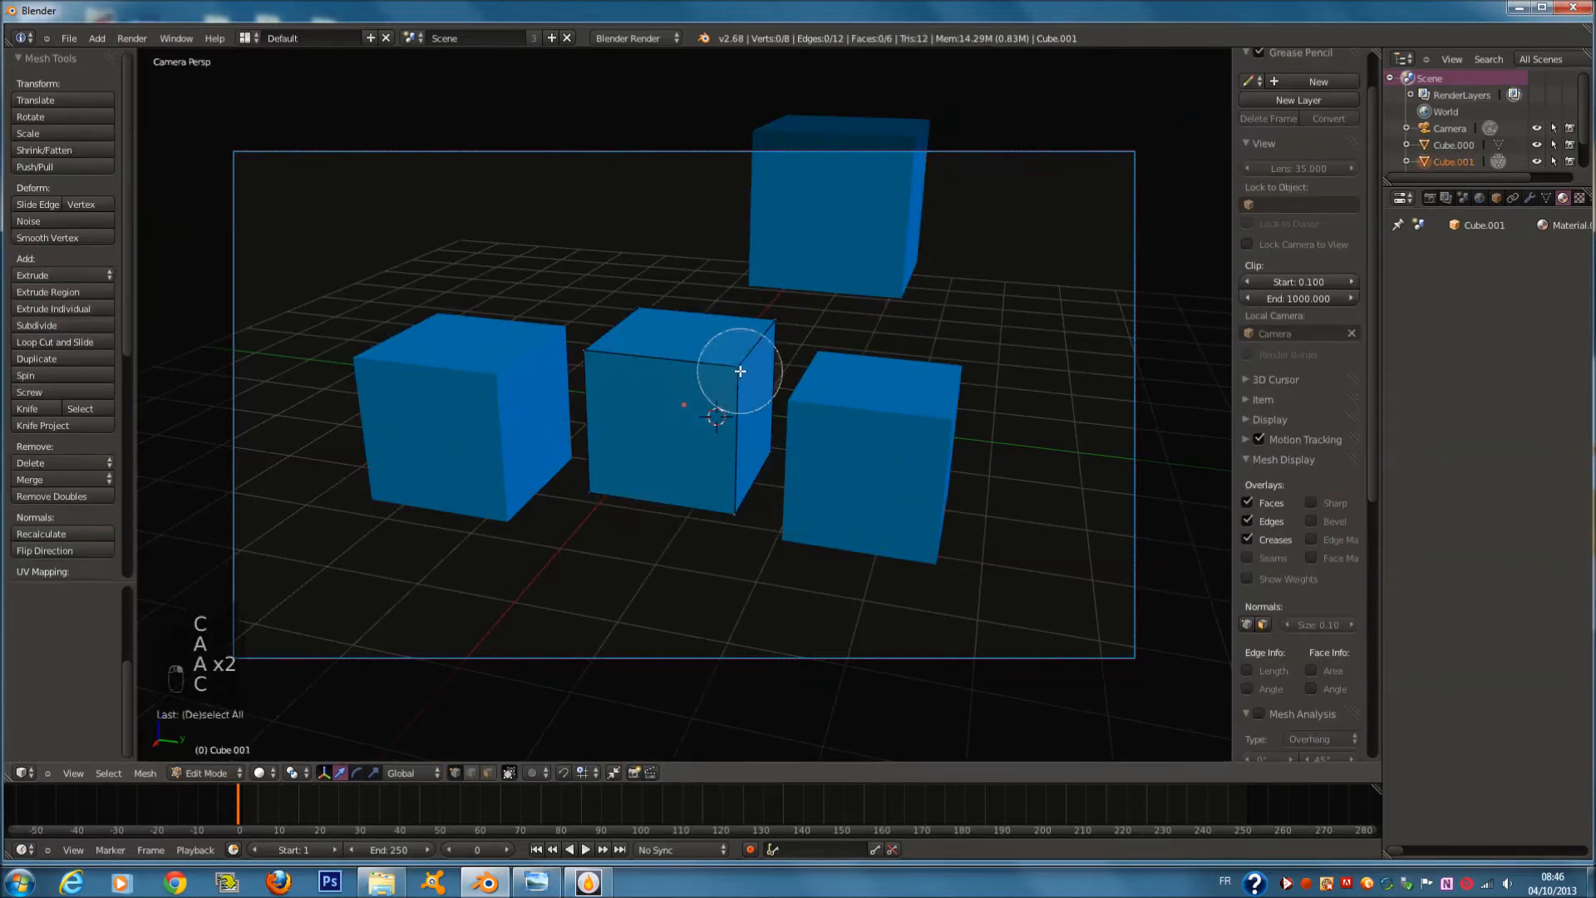
click(737, 366)
right_click(629, 280)
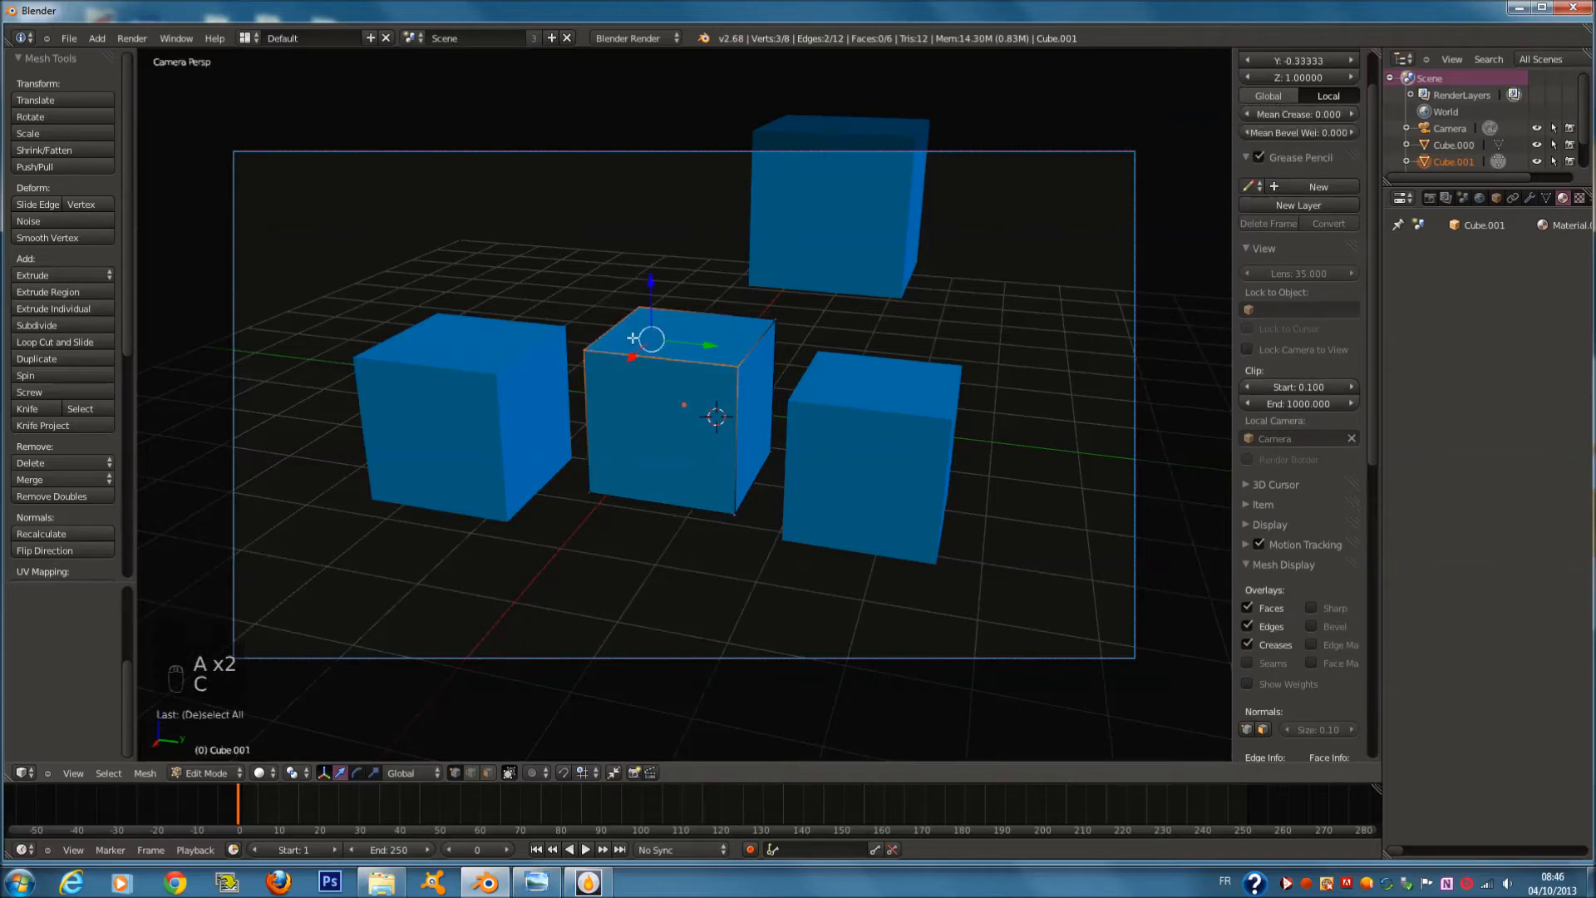
Switch to face selection and select the centre cube's front and top faces with Circle Select
click(497, 773)
key(c)
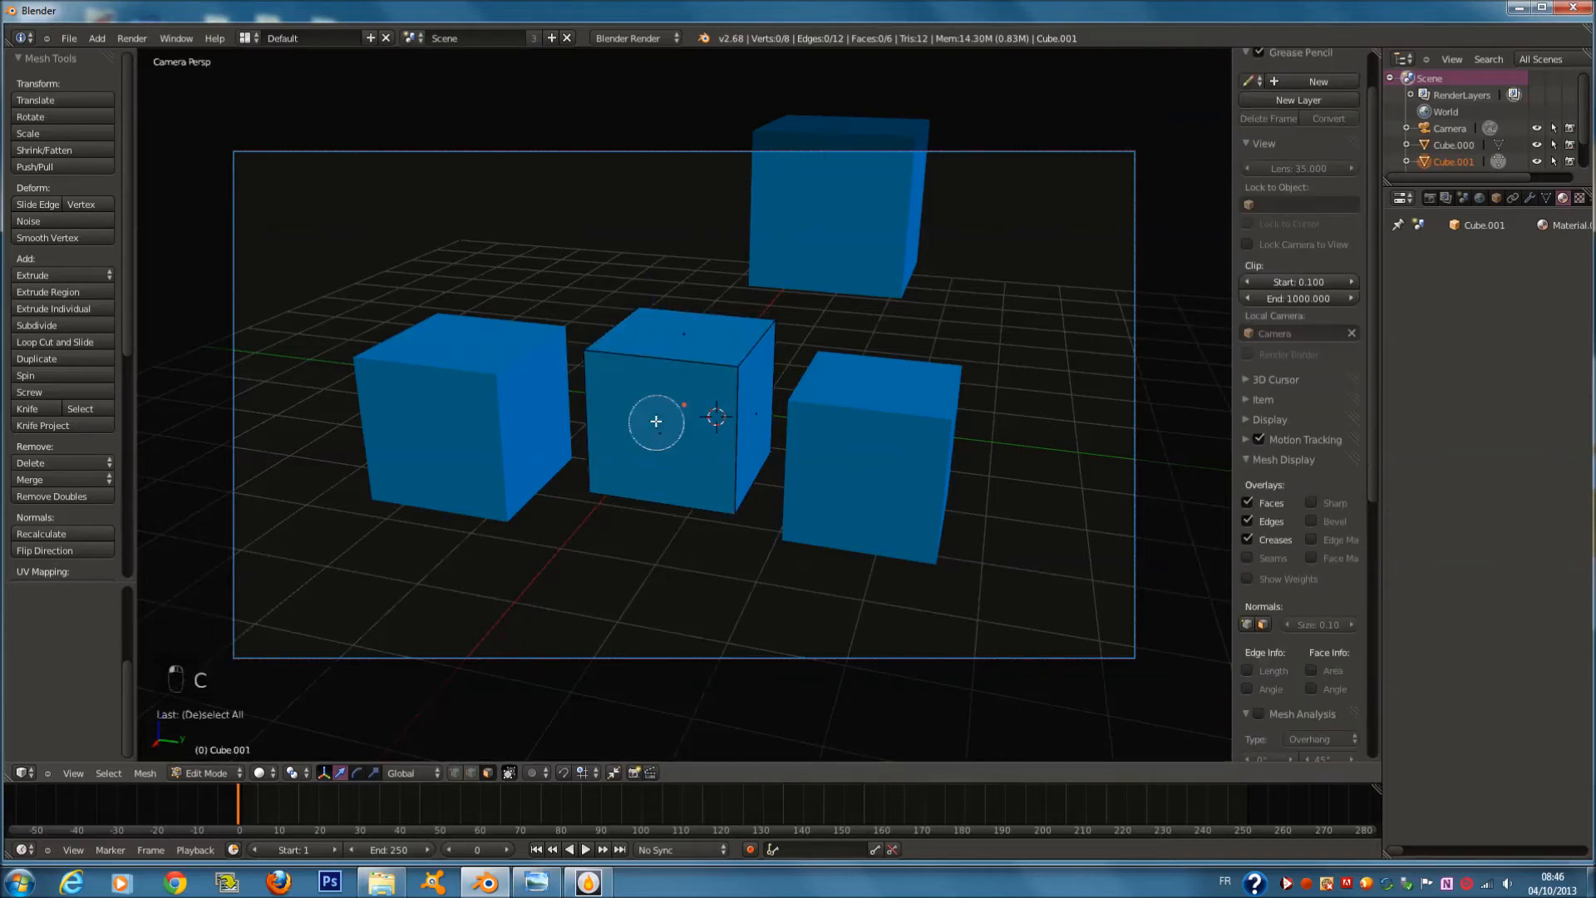
click(657, 422)
right_click(658, 415)
key(c)
click(676, 330)
right_click(675, 333)
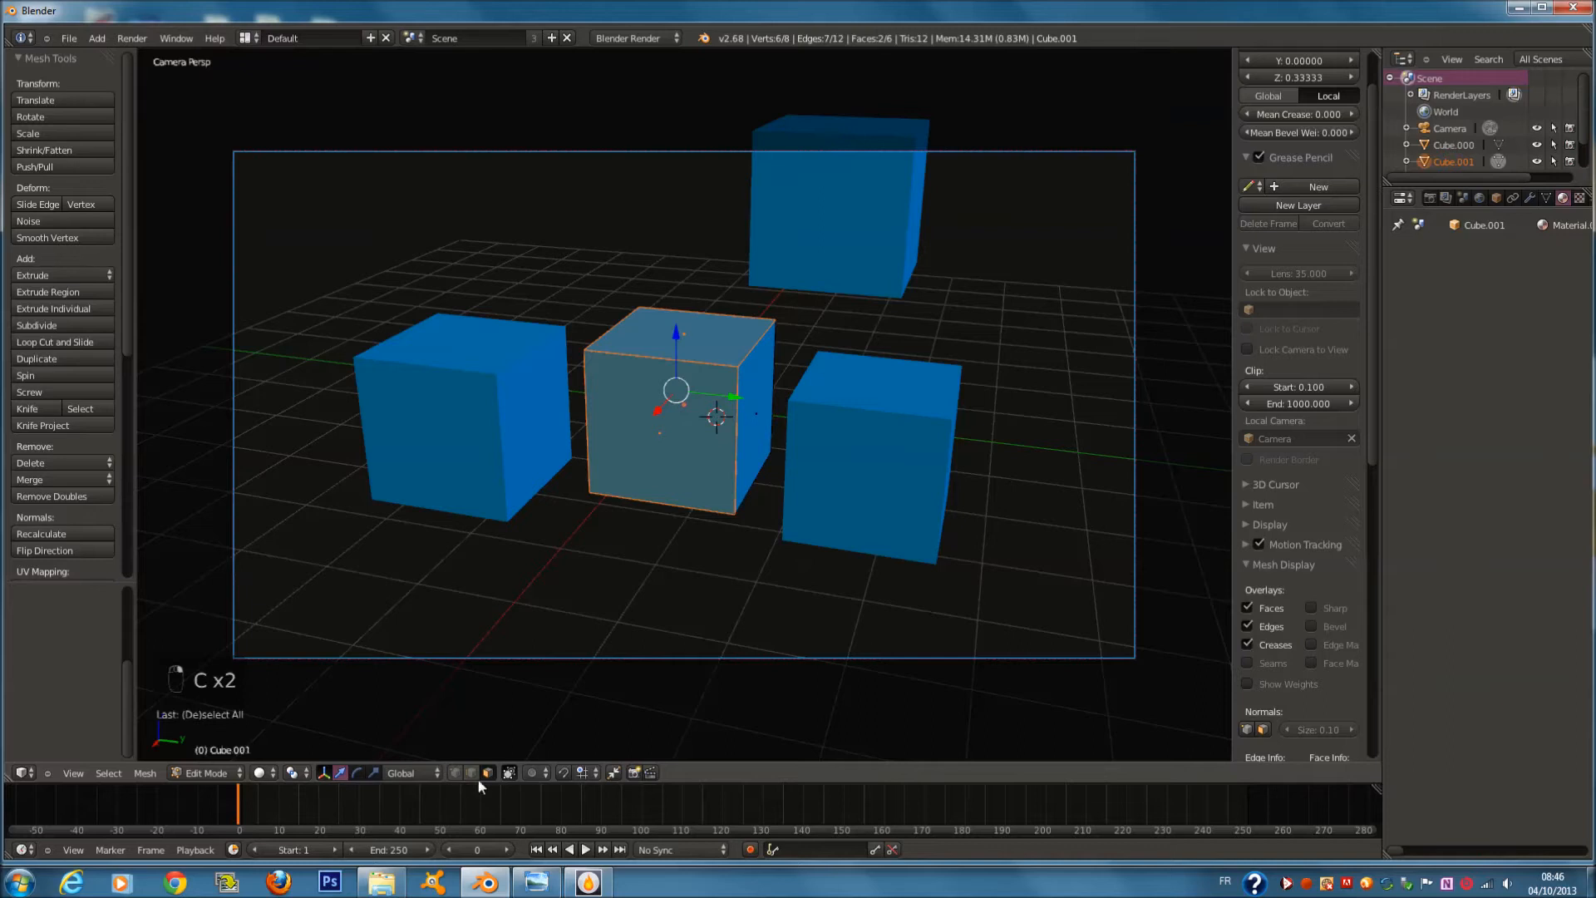
Switch to edge selection and select four of the centre cube's edges with Circle Select
key(a)
key(c)
drag(664, 516, 741, 413)
right_click(746, 420)
Return to Object Mode, box-select all four cubes, and toggle the centre cube in and out of Edit Mode
key(Tab)
key(a)
key(b)
drag(391, 161, 1030, 583)
key(Tab)
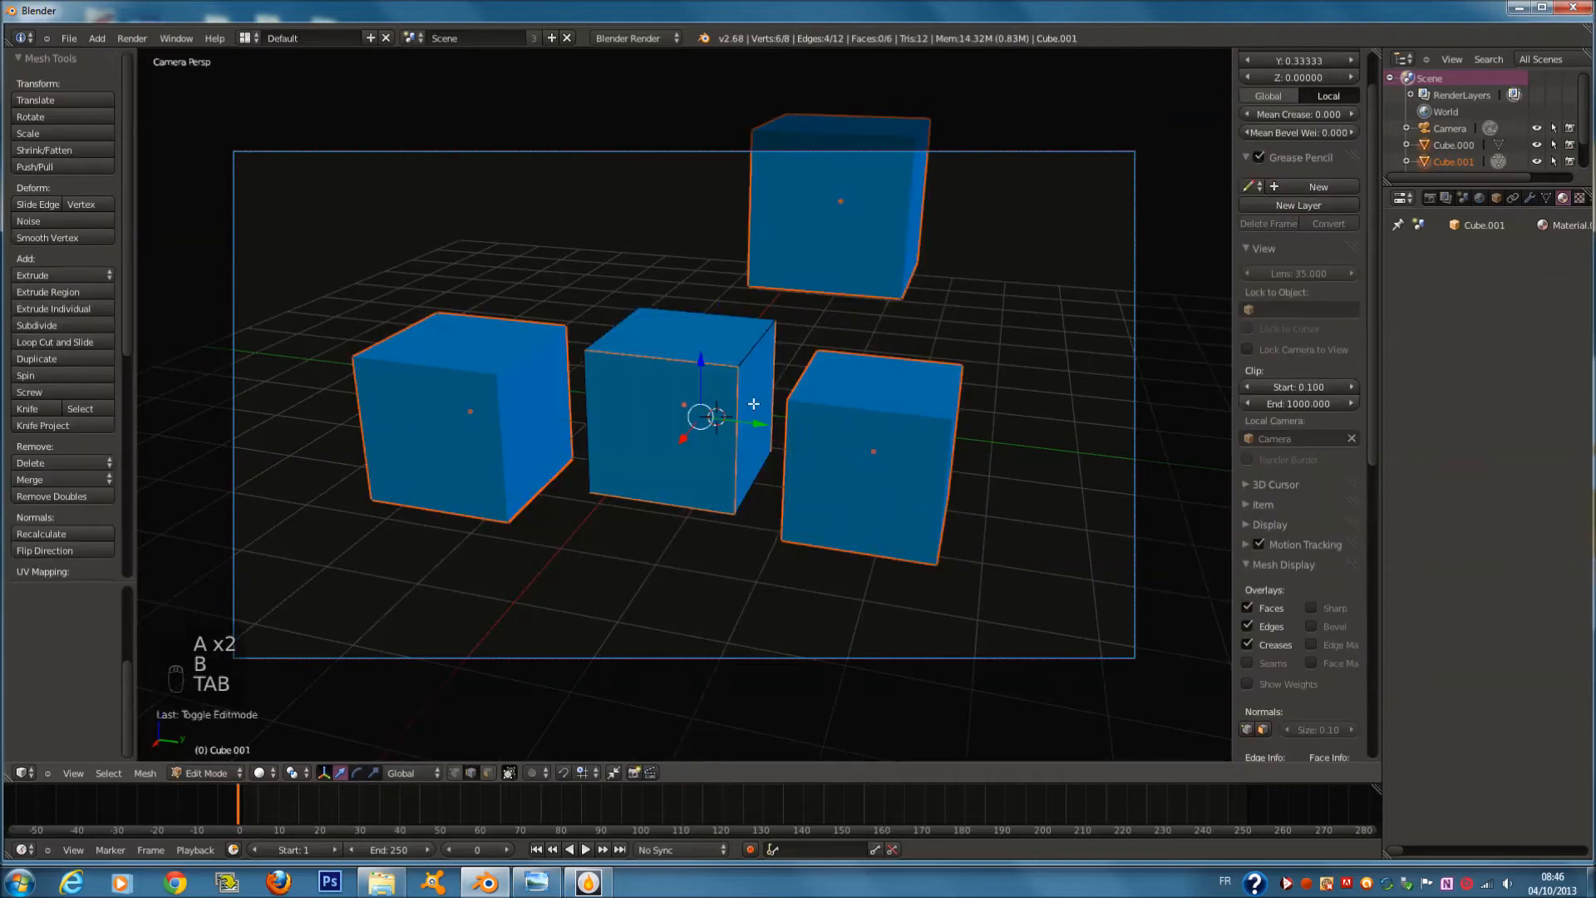
key(Tab)
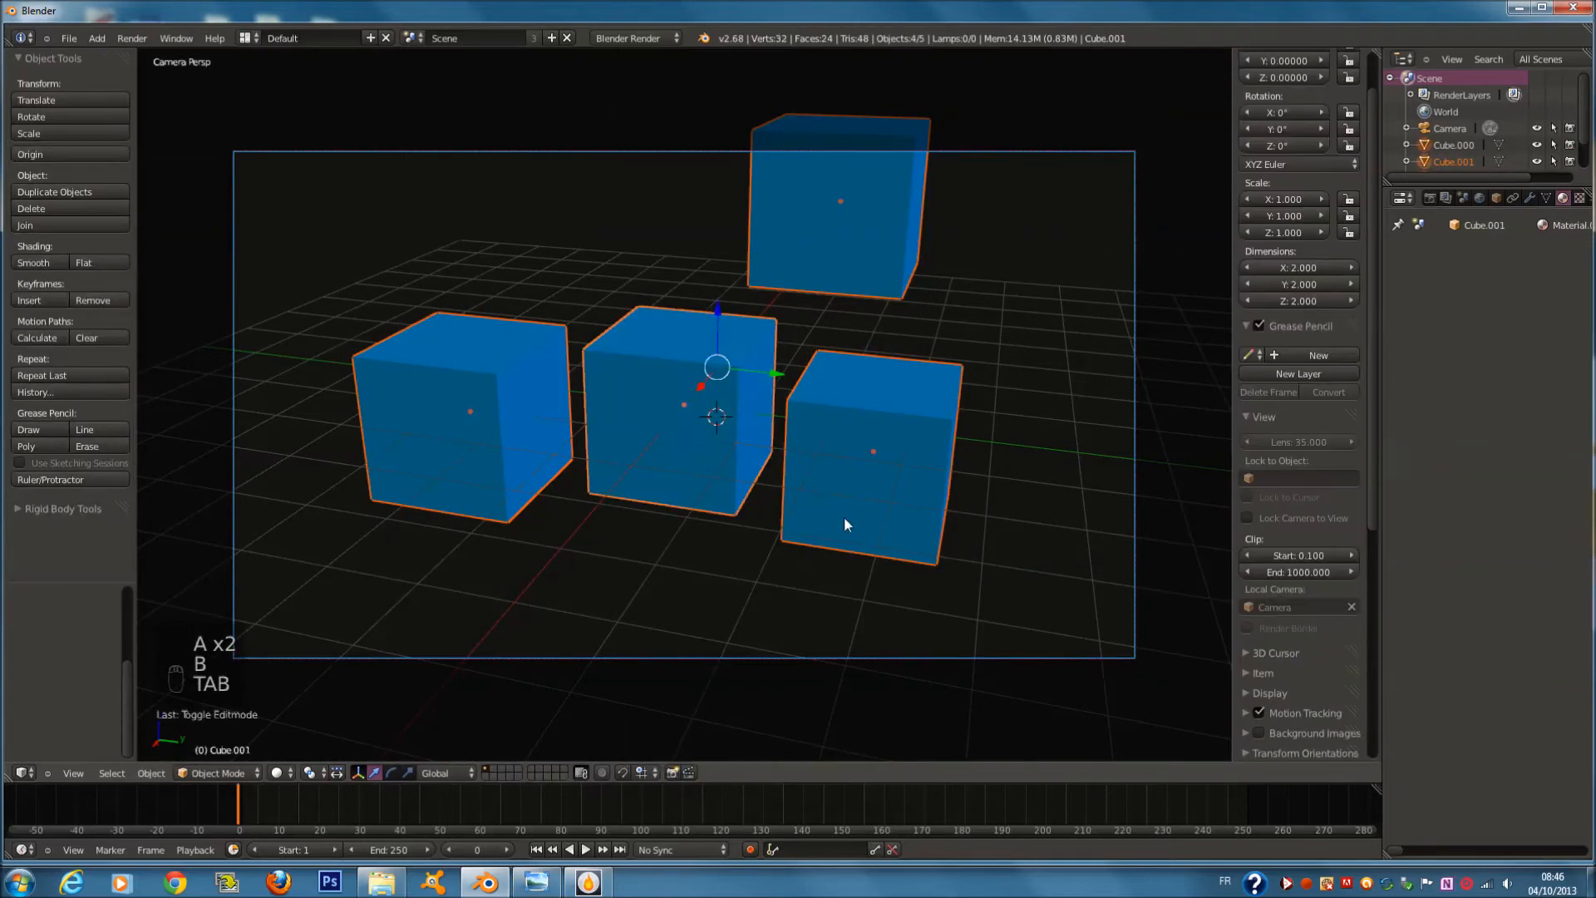
Deselect everything, select only the middle cube and enter Edit Mode to toggle its whole-mesh selection
key(a)
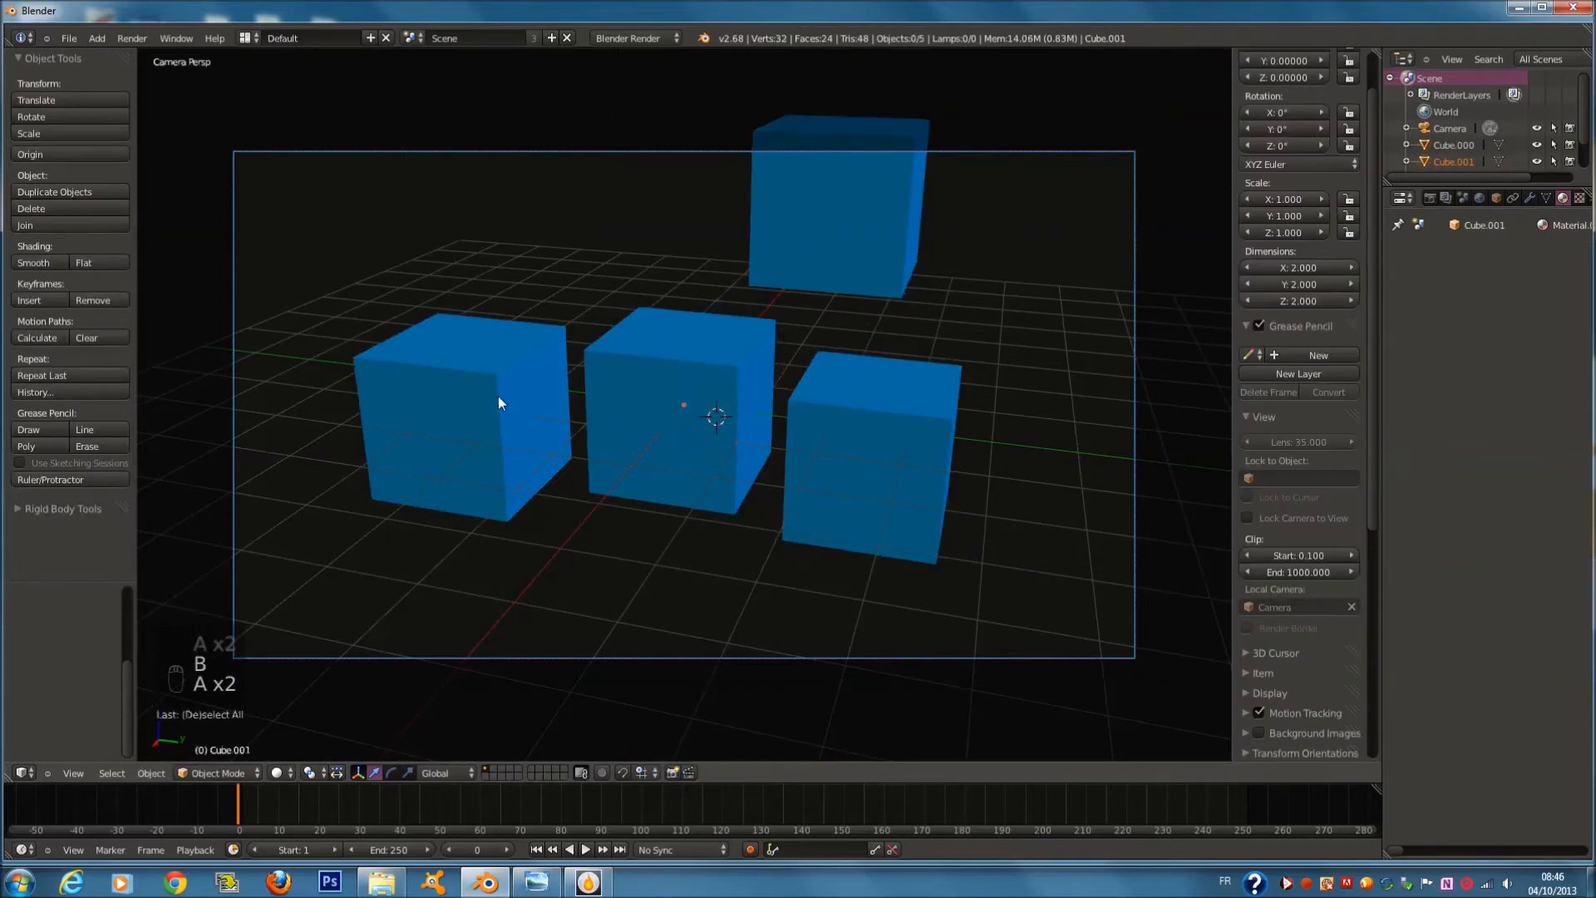
mouse_move(366, 200)
ctrl+mouse_down()
mouse_move(574, 524)
mouse_move(865, 544)
mouse_move(740, 116)
mouse_move(258, 245)
ctrl+mouse_up()
right_click(686, 353)
key(Tab)
key(a)
key(a)
key(a)
key(a)
key(a)
key(a)
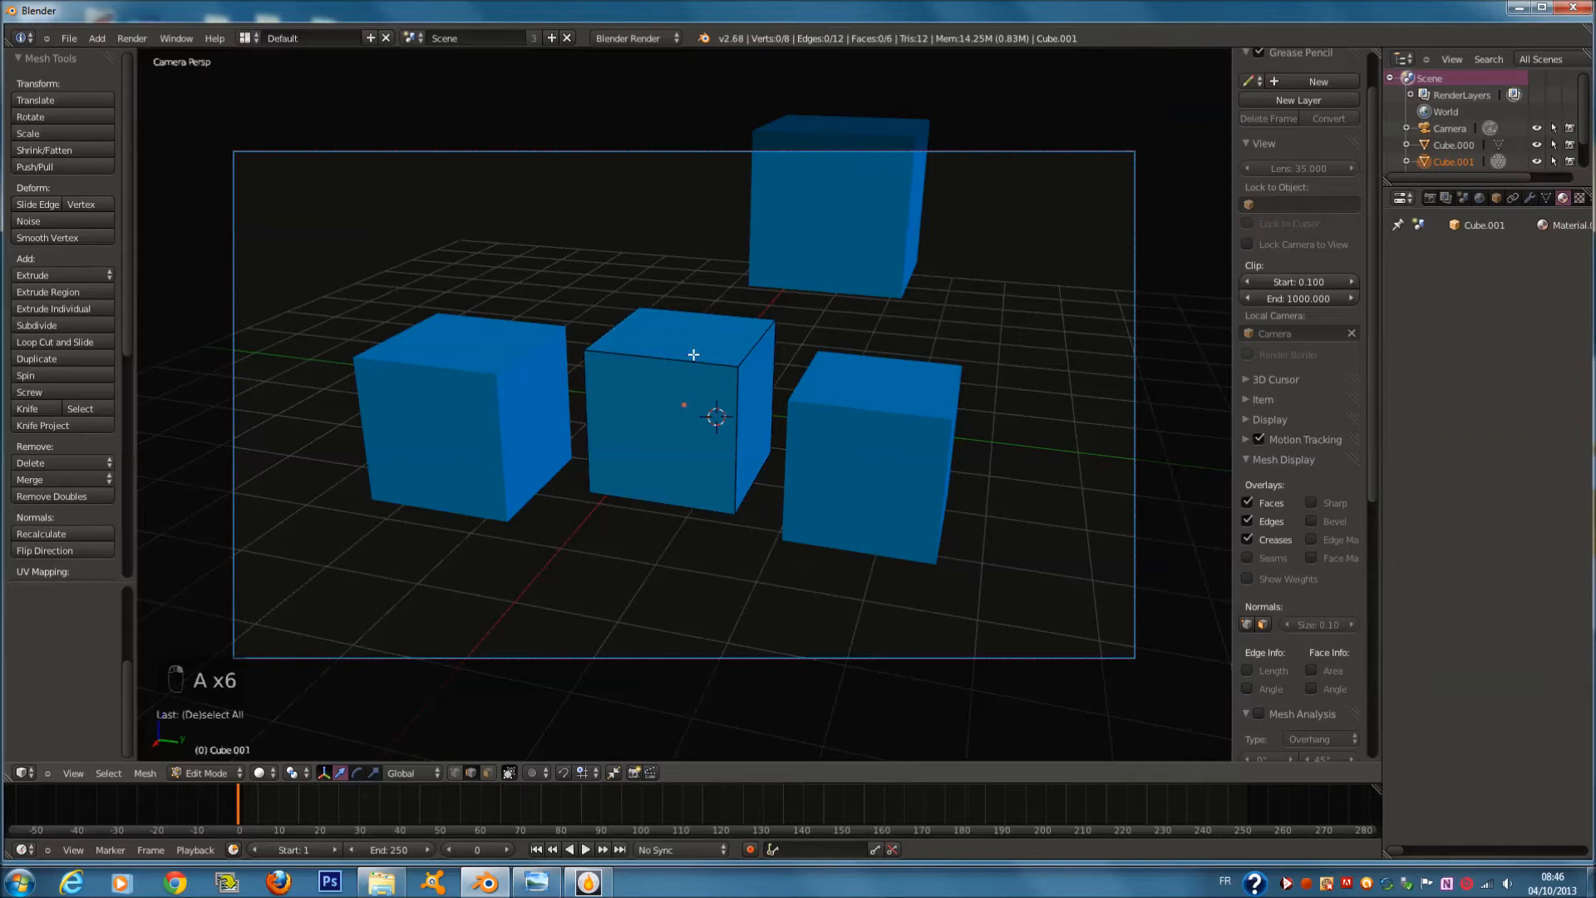
Select the middle cube's entire mesh and subdivide it three times
key(a)
key(a)
key(w)
click(729, 357)
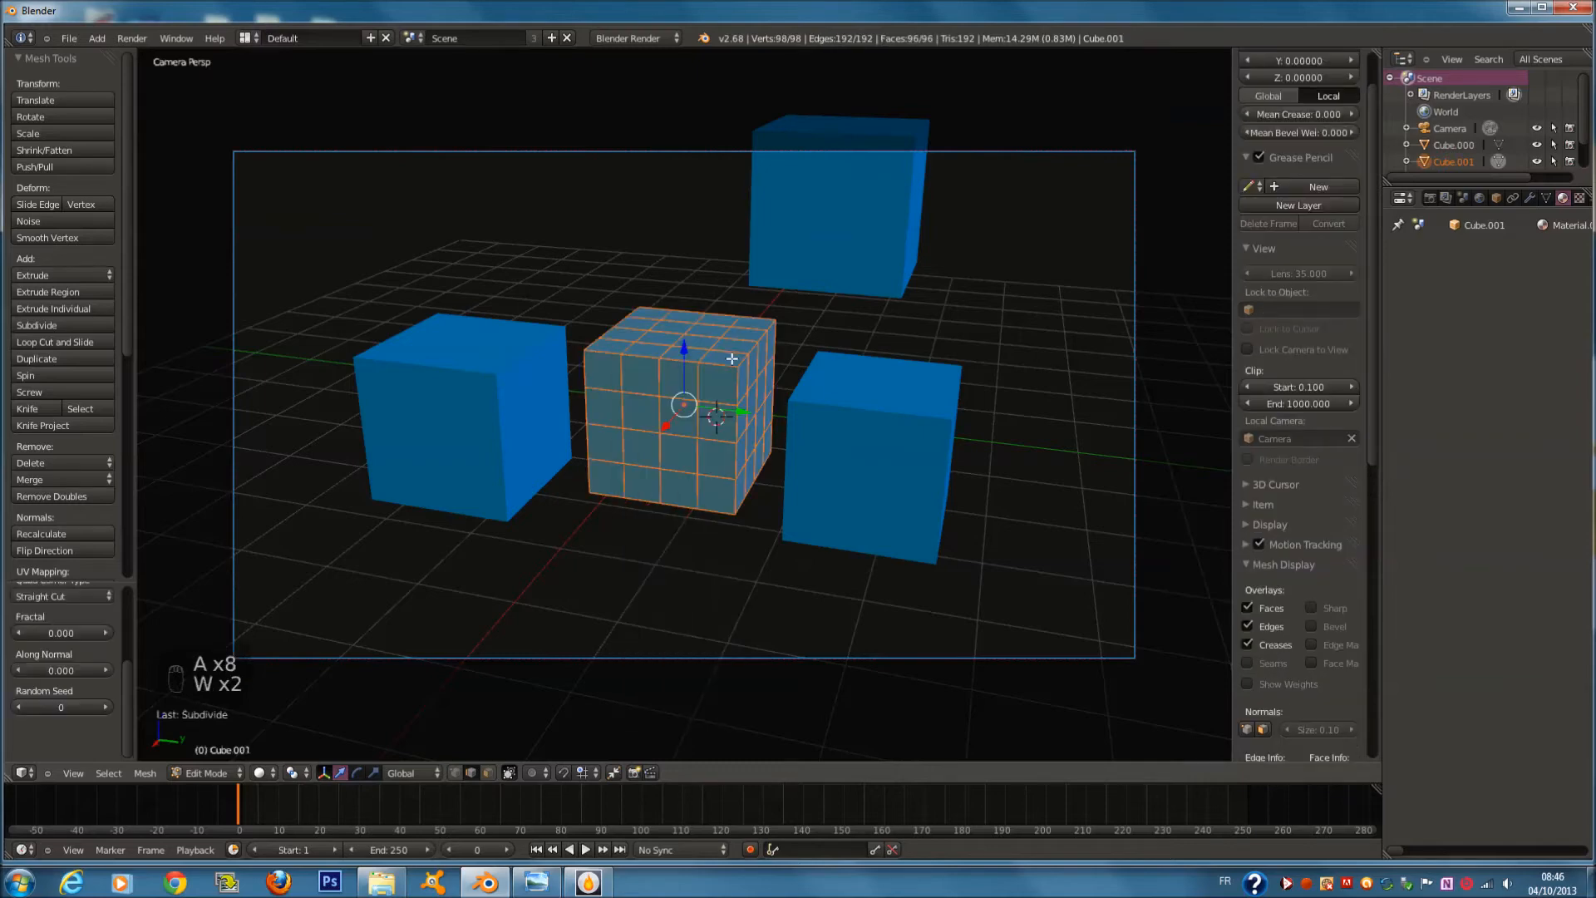
key(w)
click(740, 368)
Deselect the subdivided mesh and lasso-select a small patch near the middle cube's upper front corner
key(a)
key(a)
key(a)
key(a)
key(b)
mouse_move(694, 350)
ctrl+mouse_down()
mouse_move(725, 393)
mouse_move(737, 349)
mouse_move(720, 373)
ctrl+mouse_up()
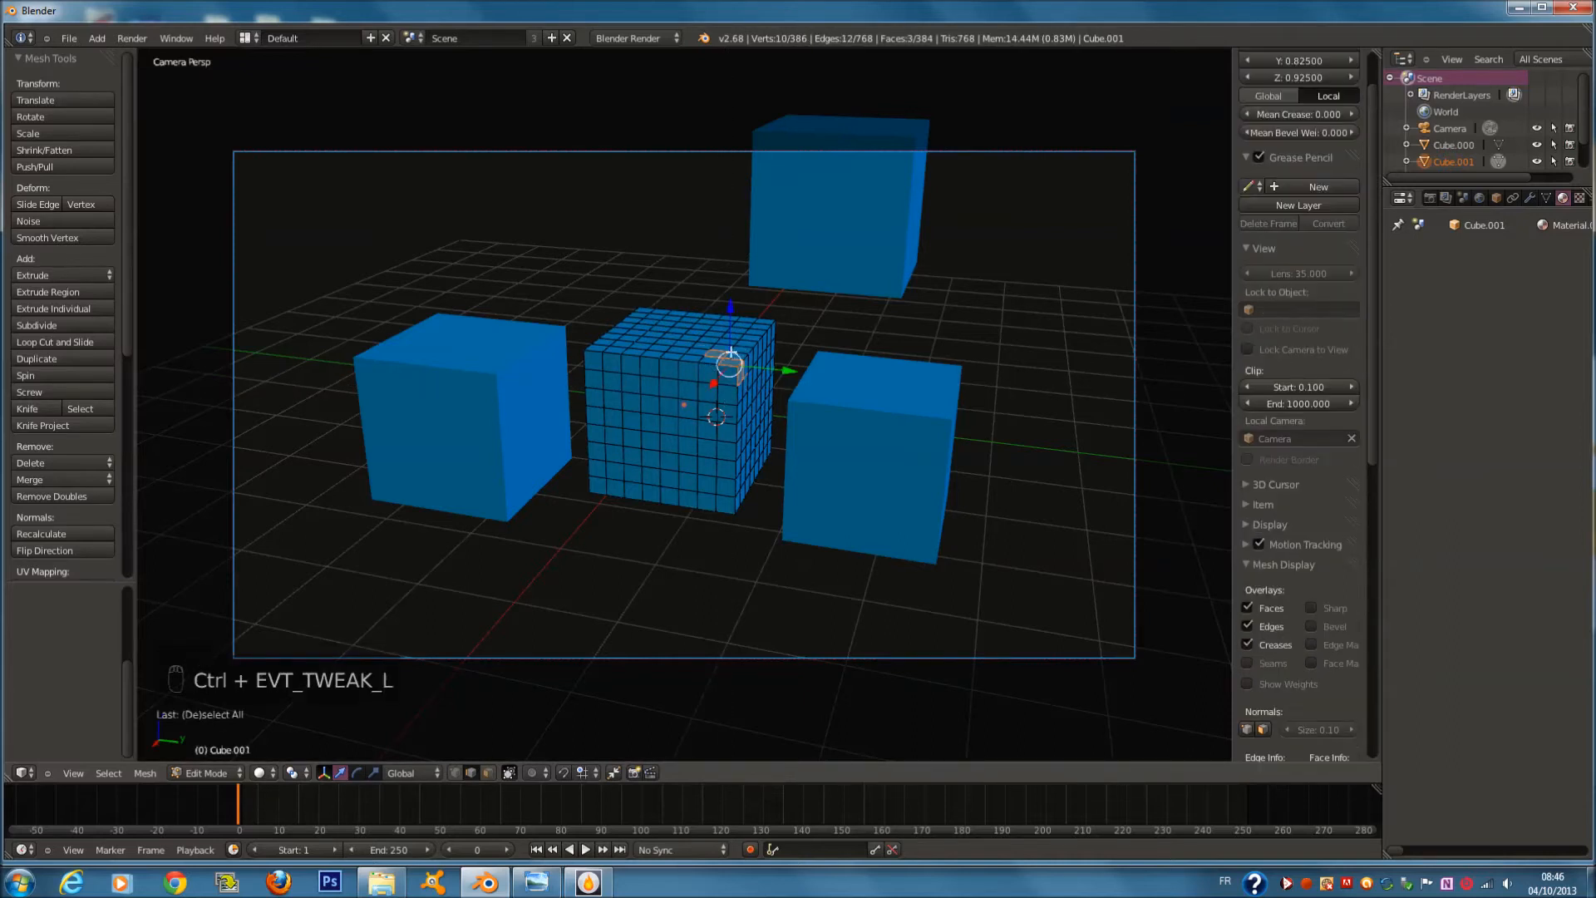
scroll(719, 382, up, 2)
Return to Object Mode and delete all four cubes, starting with the subdivided one
key(Tab)
key(x)
click(766, 384)
right_click(863, 418)
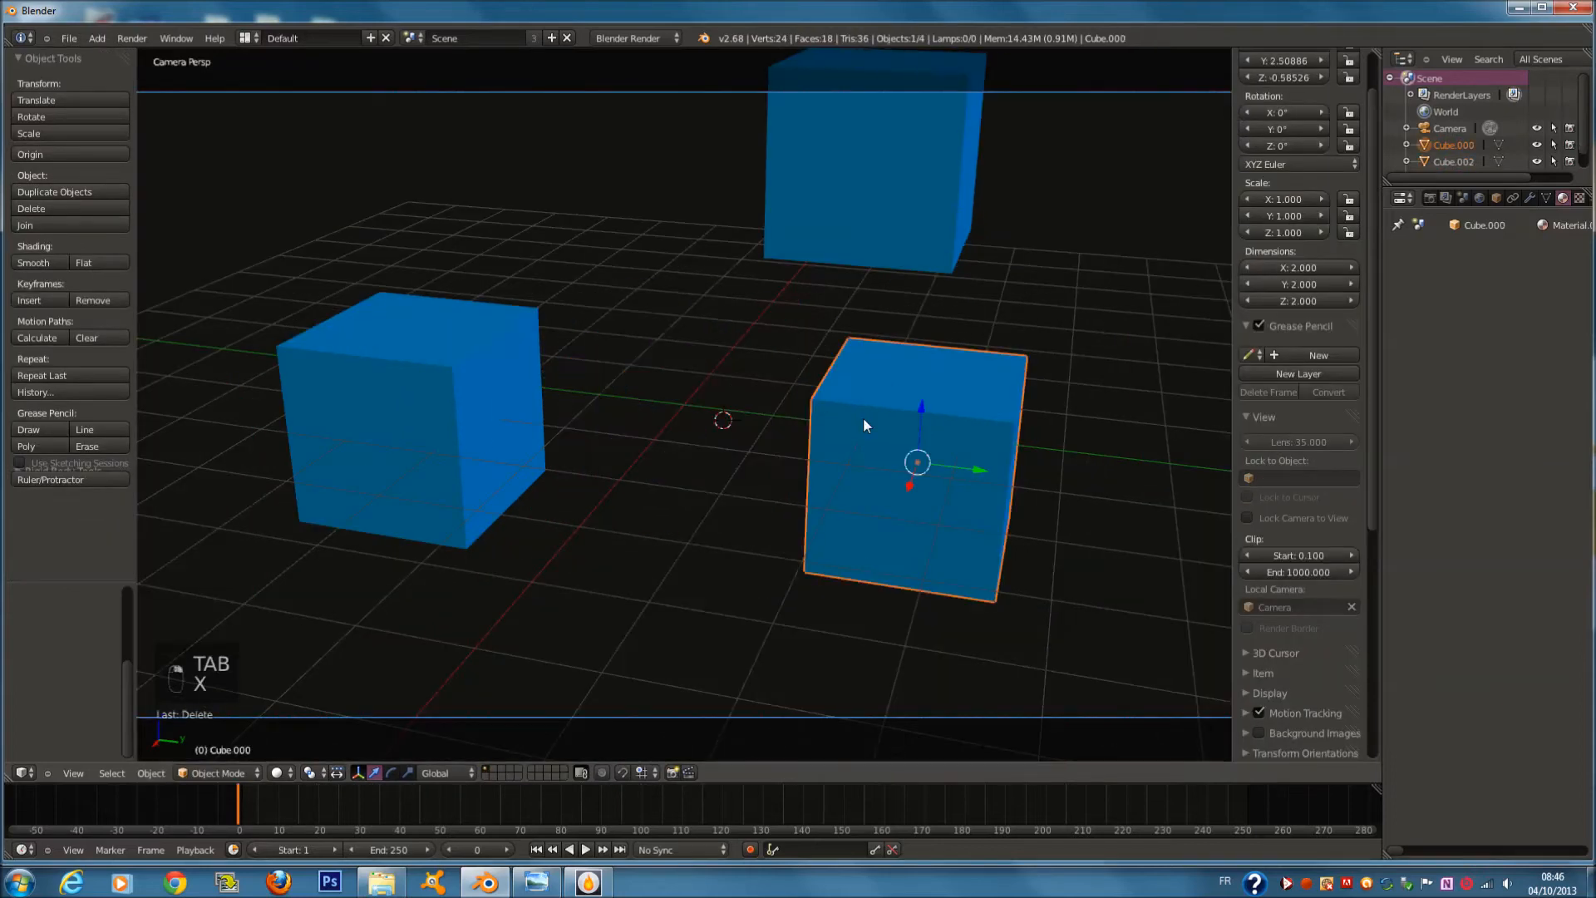
key(x)
click(863, 418)
right_click(864, 240)
key(x)
click(863, 246)
right_click(549, 367)
key(x)
click(549, 366)
Reset the 3D cursor to the scene origin and add a cube mesh there
key(shift+c)
key(shift+c)
key(shift+c)
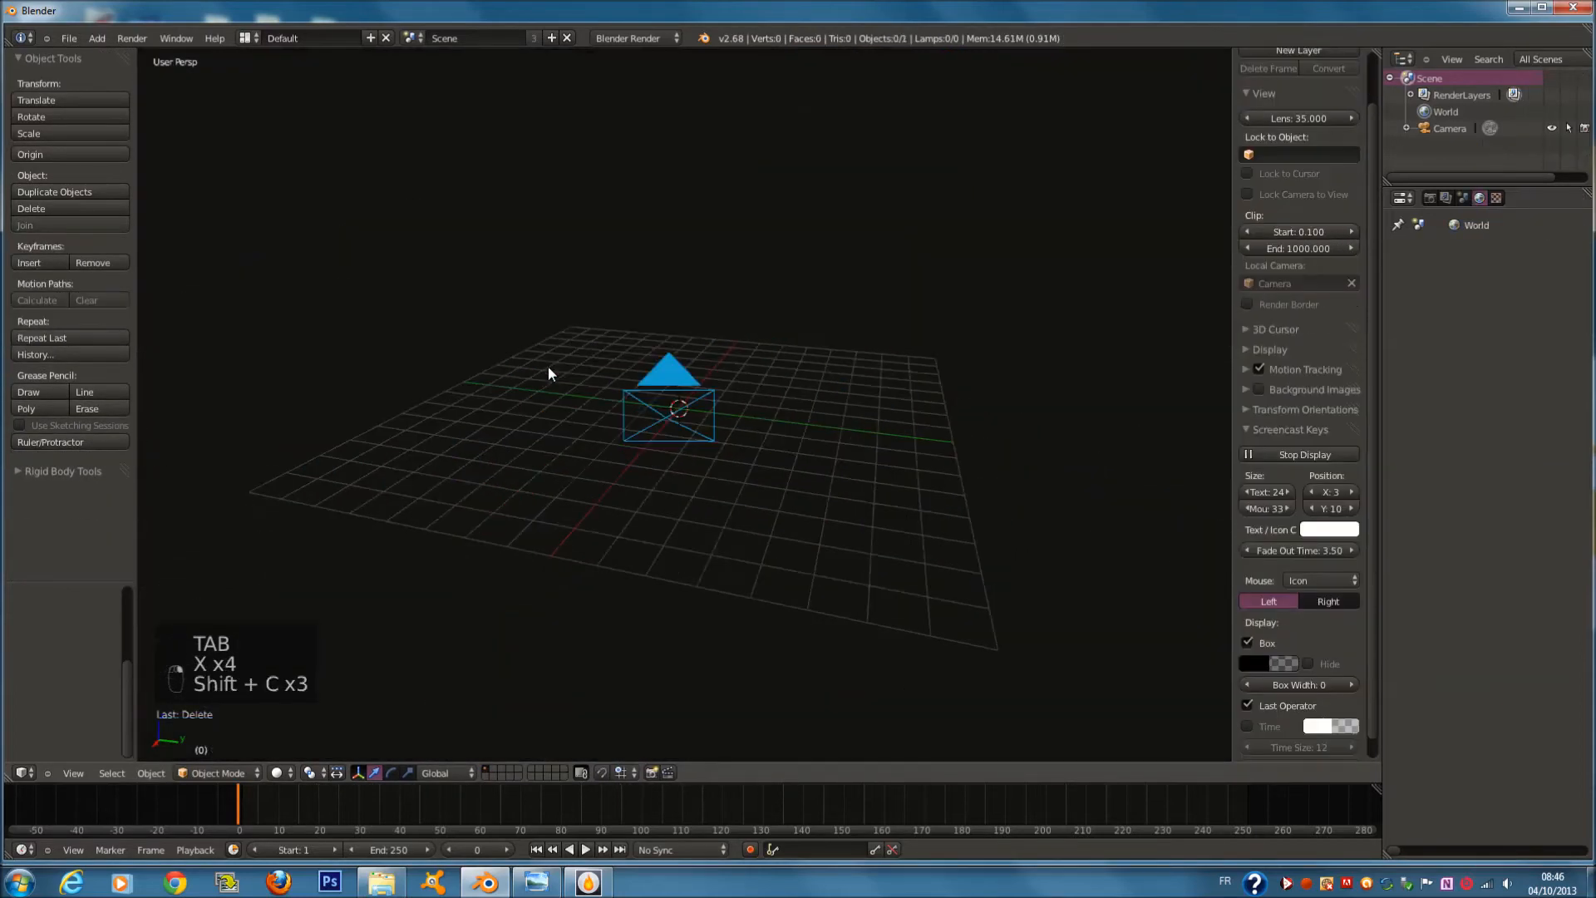
key(shift+a)
mouse_move(663, 234)
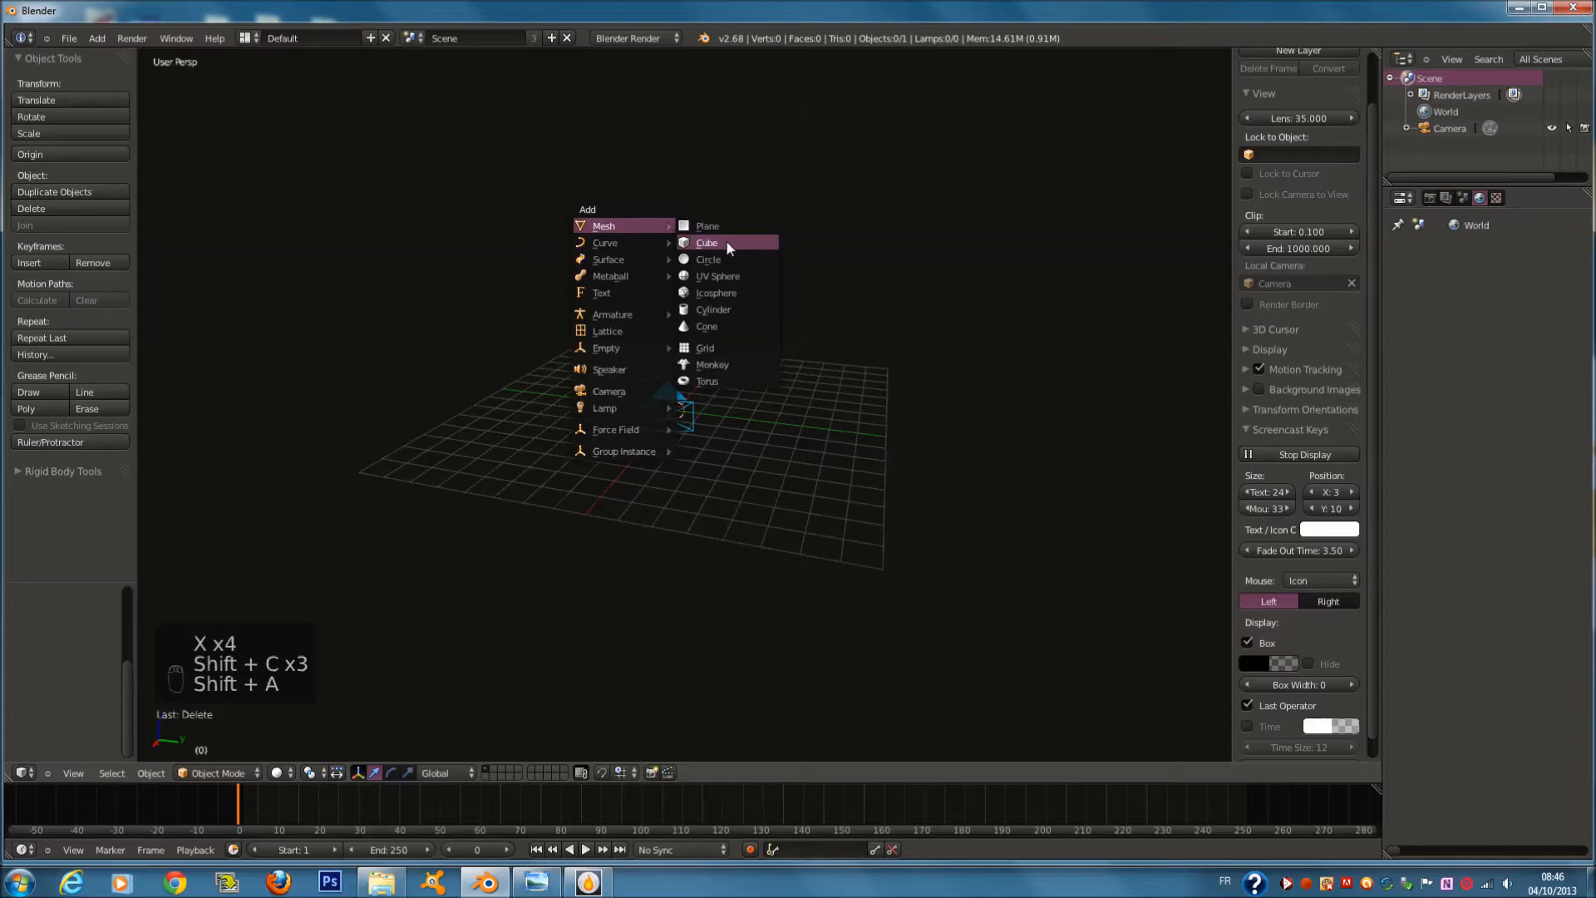
click(706, 248)
scroll(732, 271, up, 4)
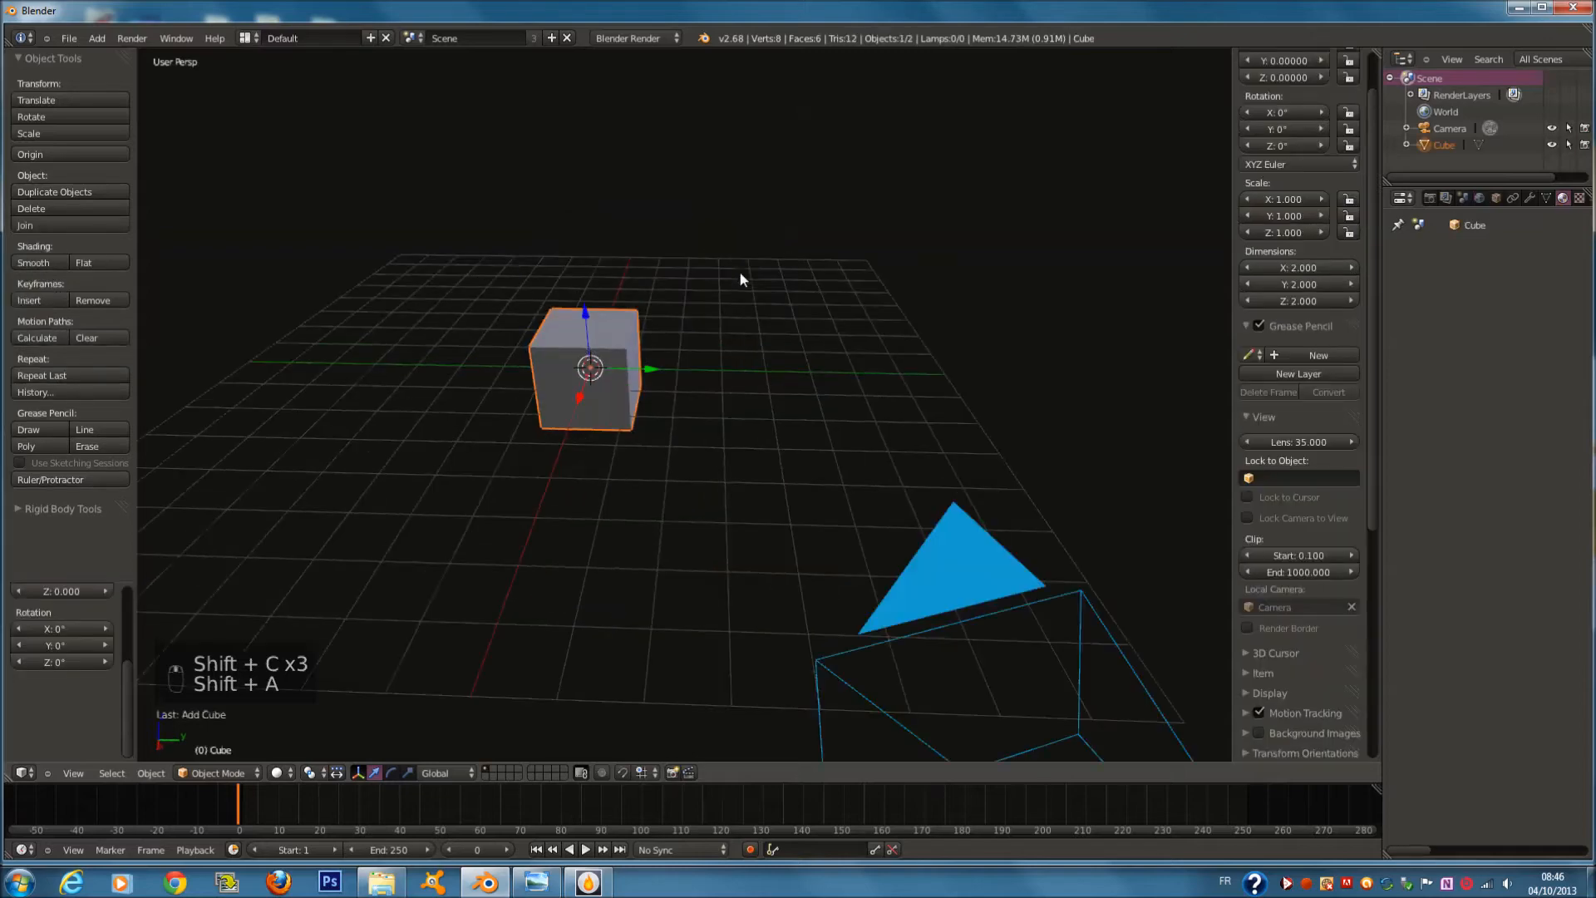
Consult the keyboard layout image in Windows Photo Viewer, and return to Blender to enter Edit Mode on the cube
click(545, 888)
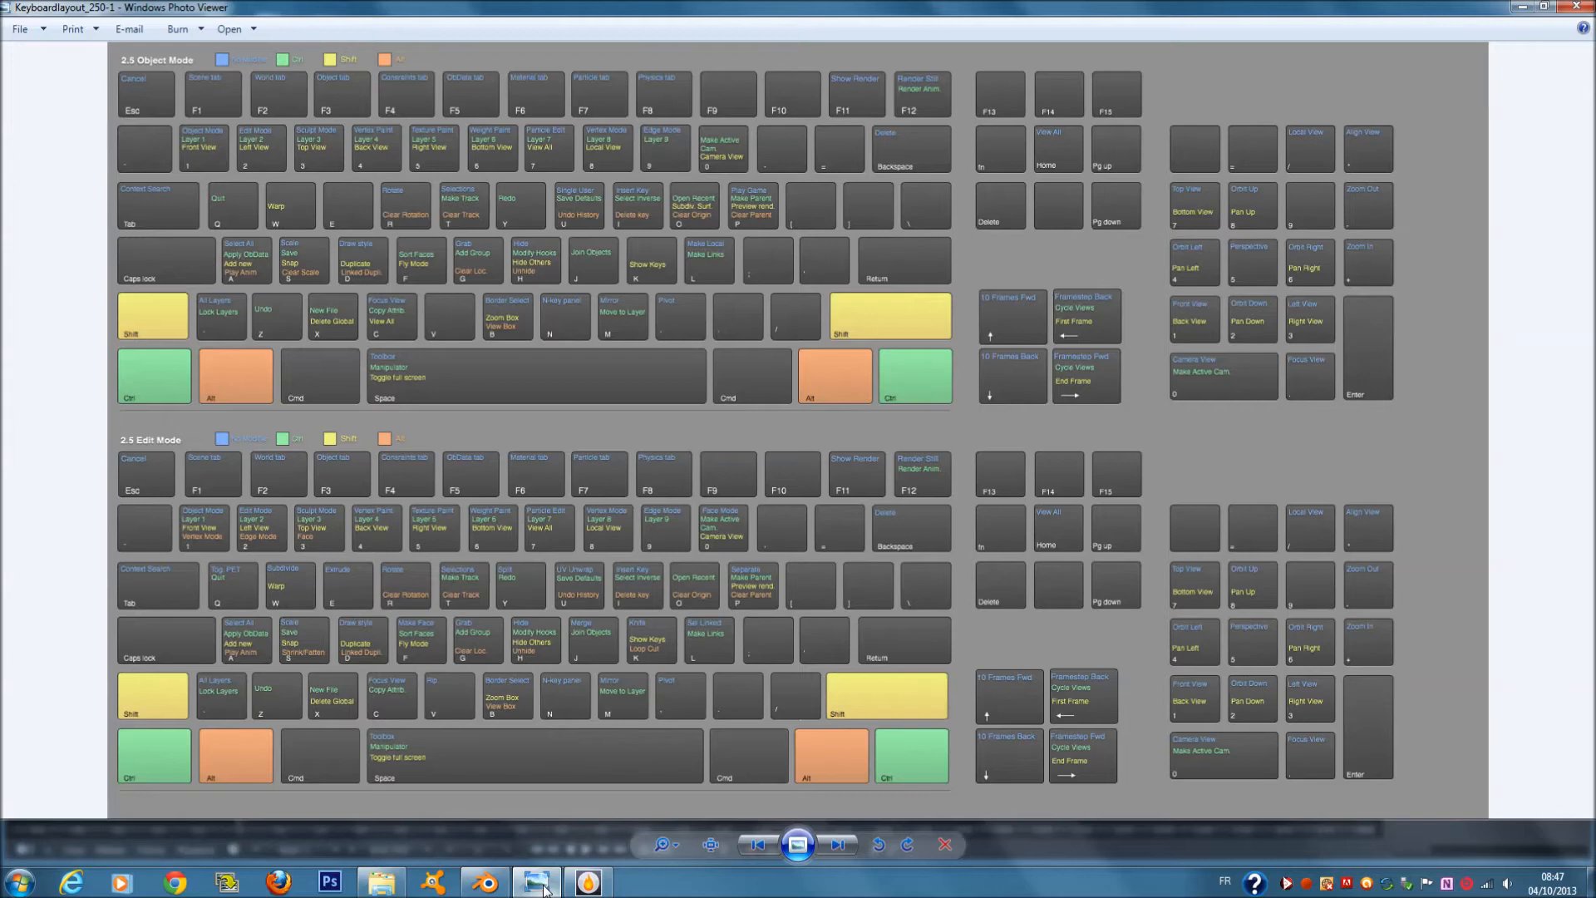
click(544, 884)
middle_drag(705, 526, 759, 498)
key(Tab)
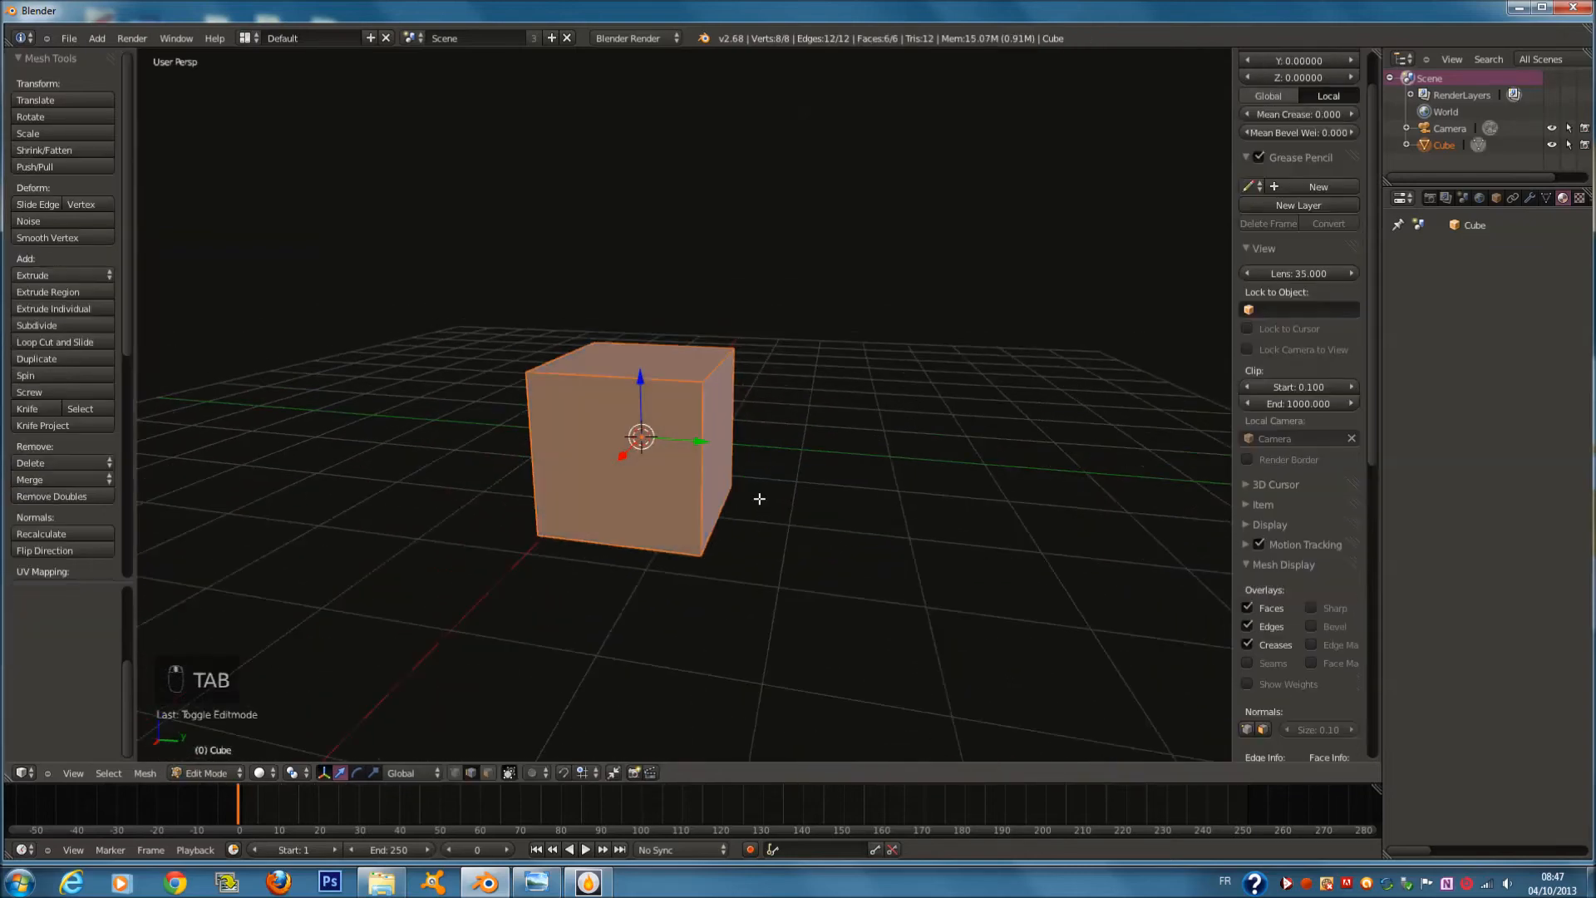
ctrl+scroll(758, 500, down, 2)
shift+scroll(754, 496, up, 2)
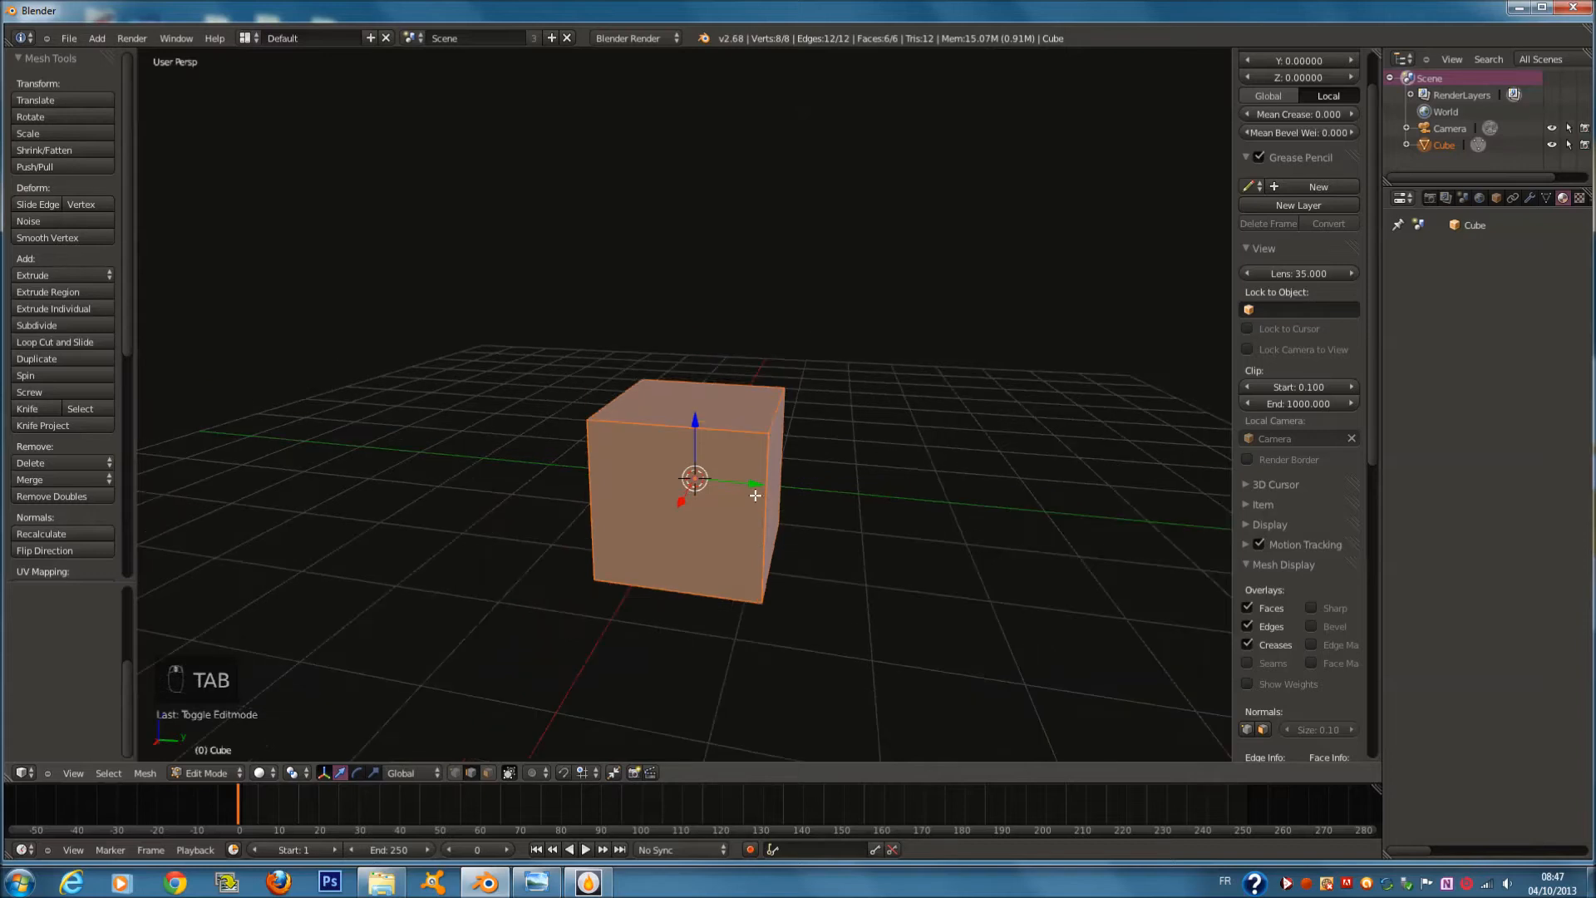
Deselect the cube's entire mesh, trying undo and redo on the selection change
key(a)
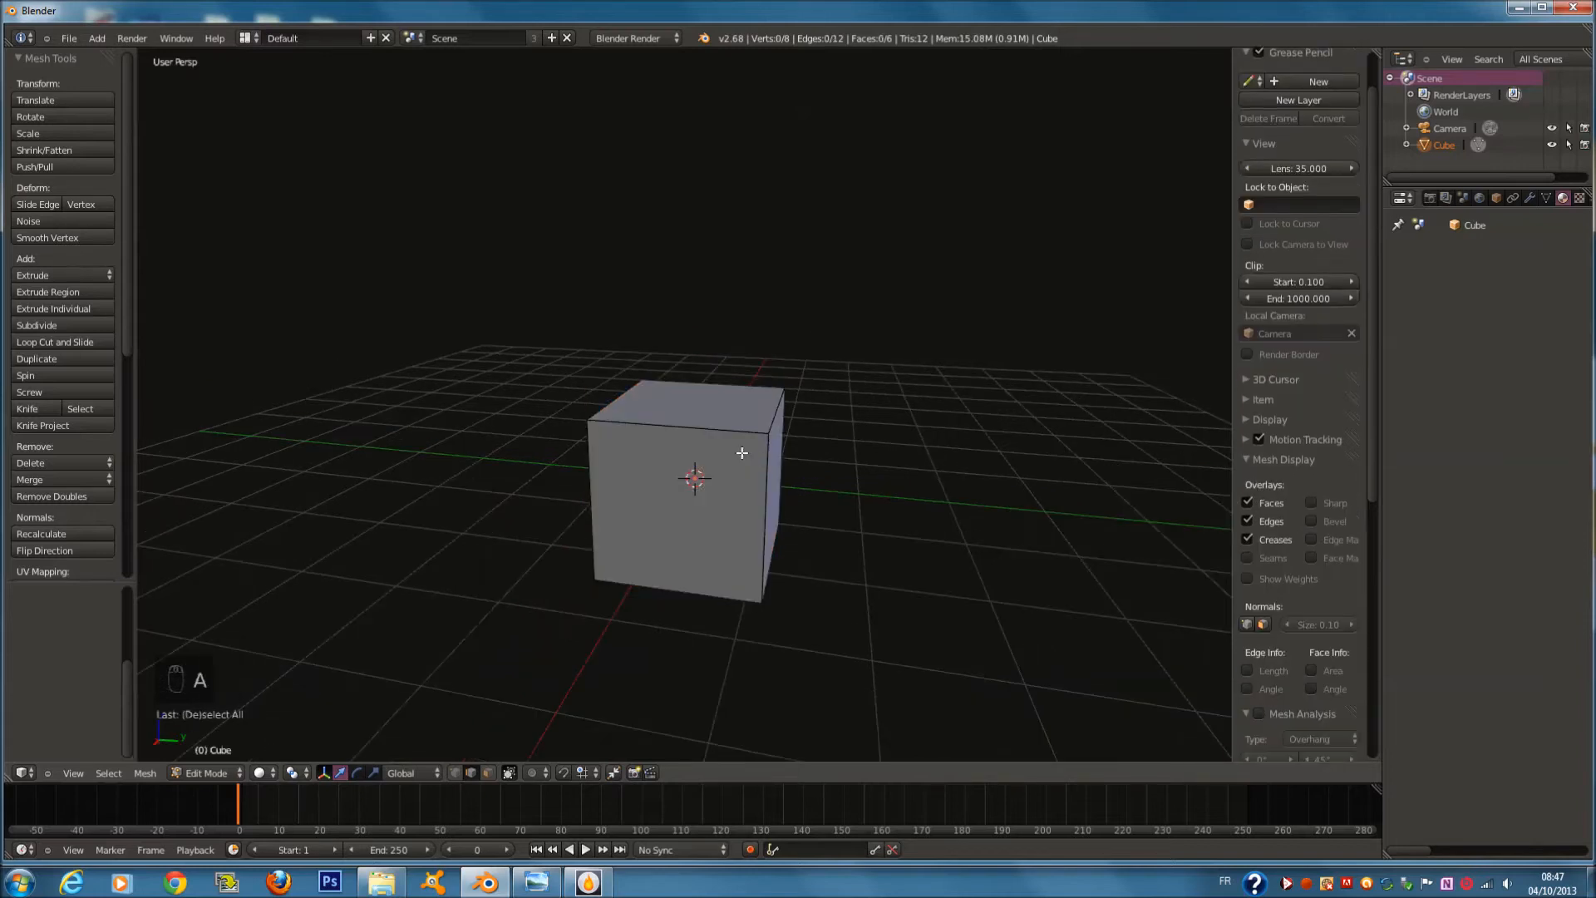
key(ctrl+z)
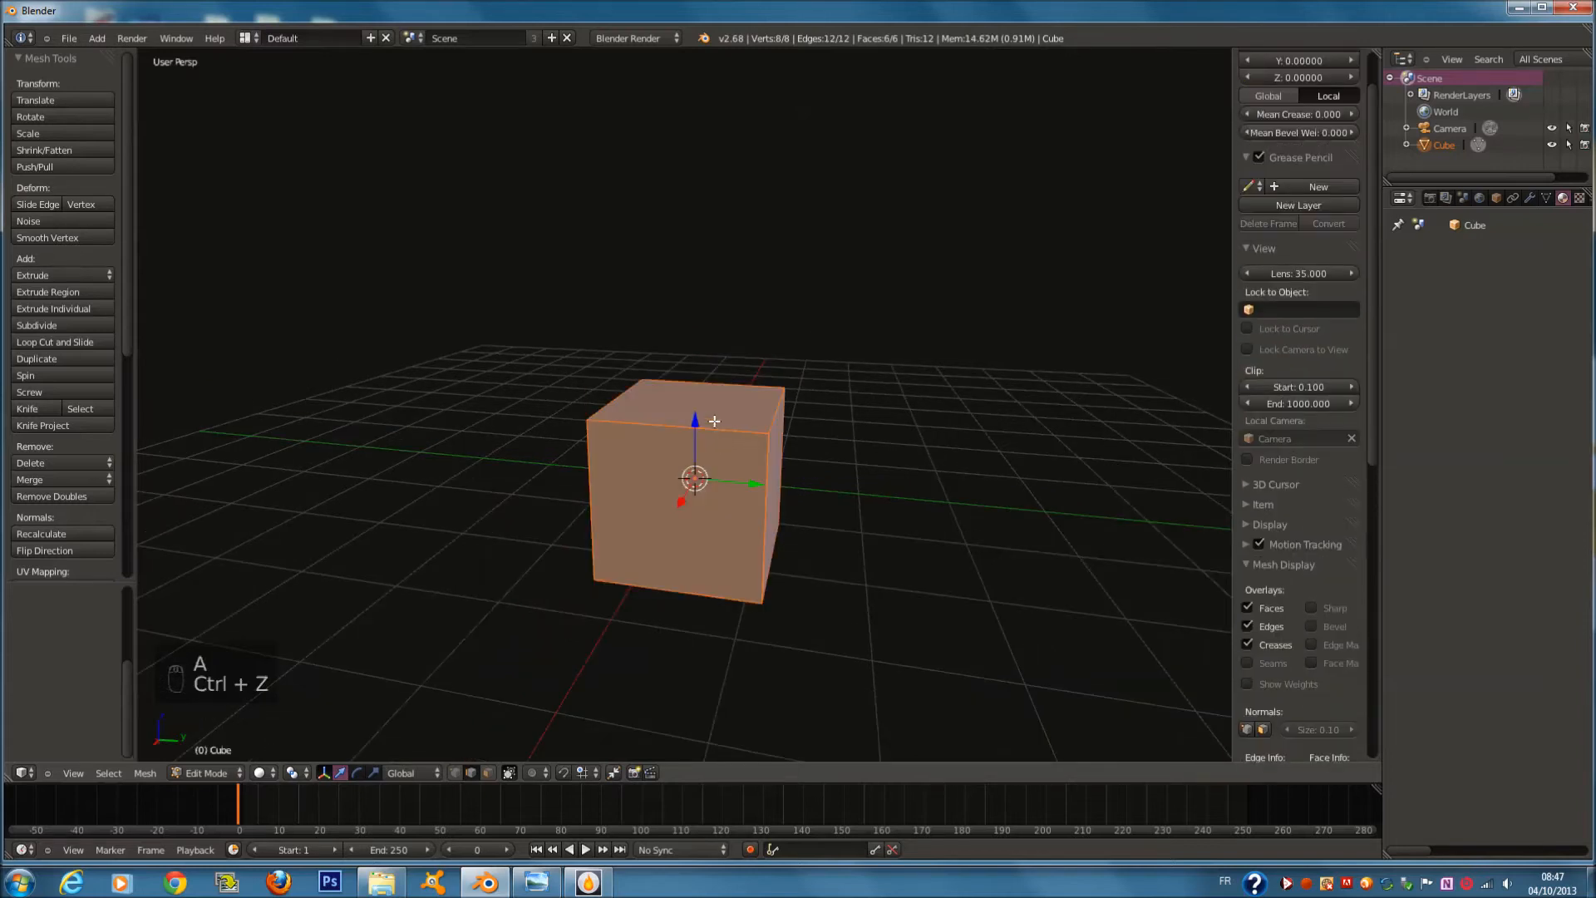
key(a)
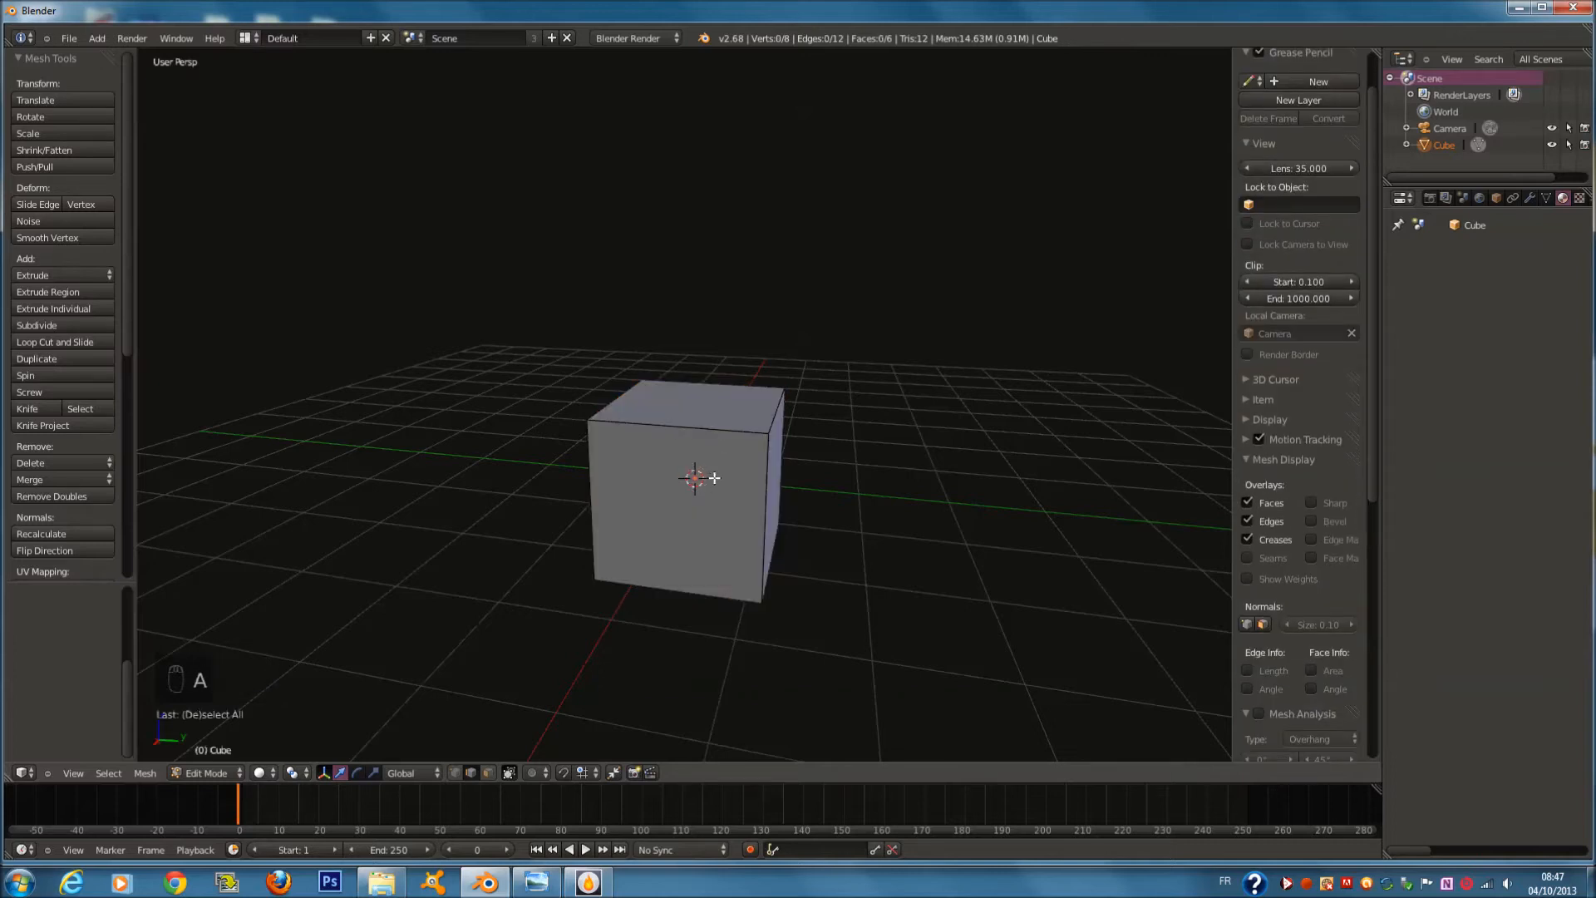
key(ctrl+shift+z)
Add one vertical loop cut through the middle of the cube without sliding it, and deselect the mesh
key(ctrl+r)
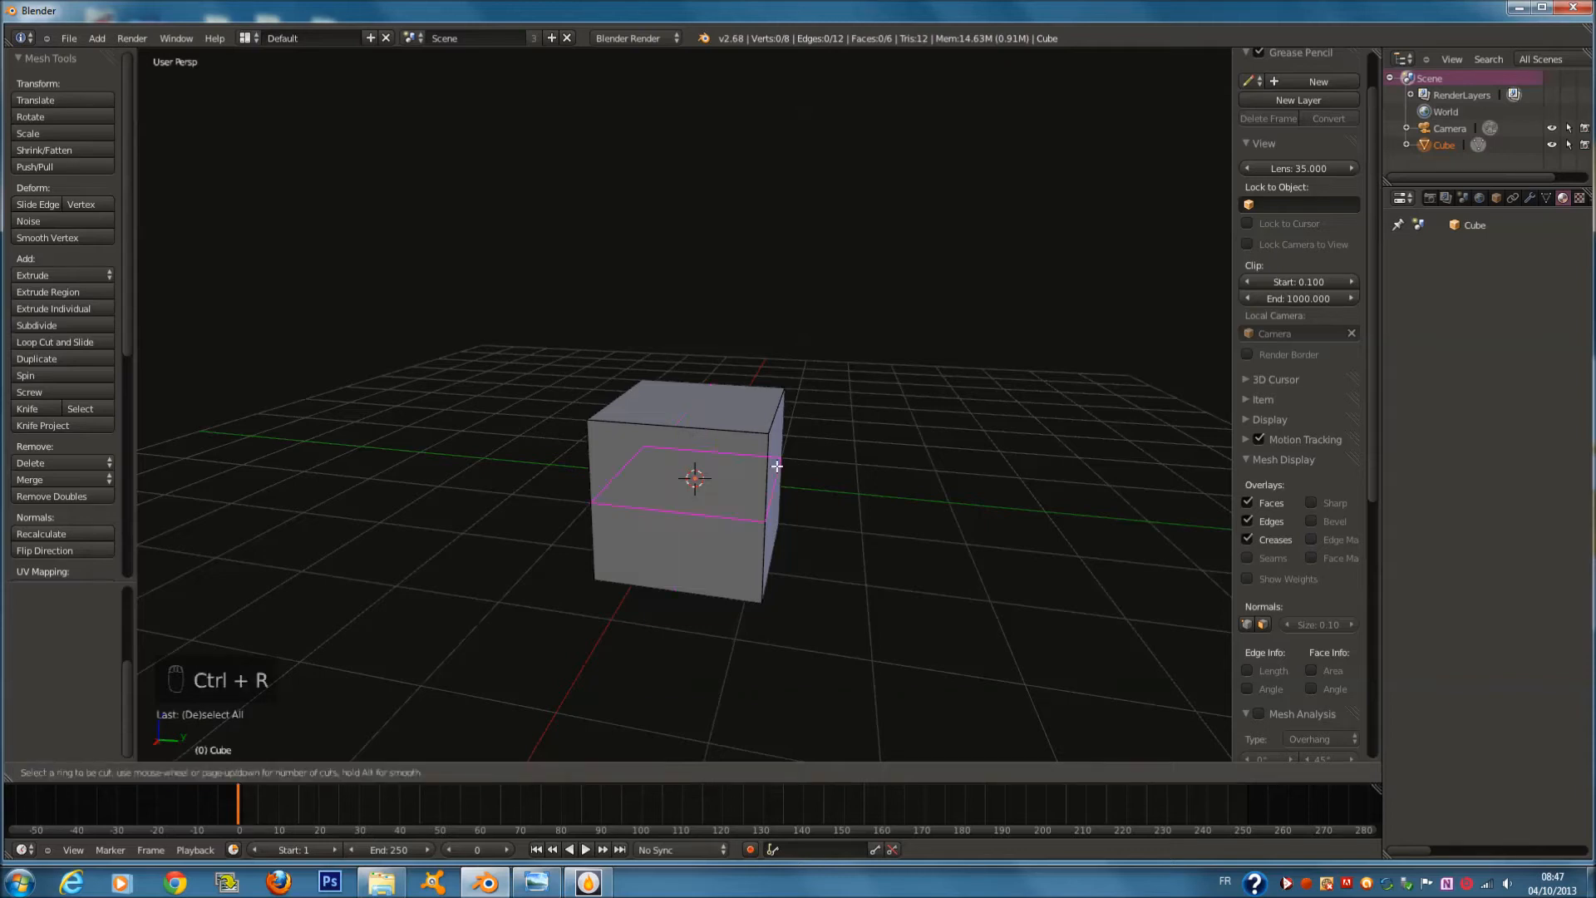
click(723, 443)
click(723, 443)
key(a)
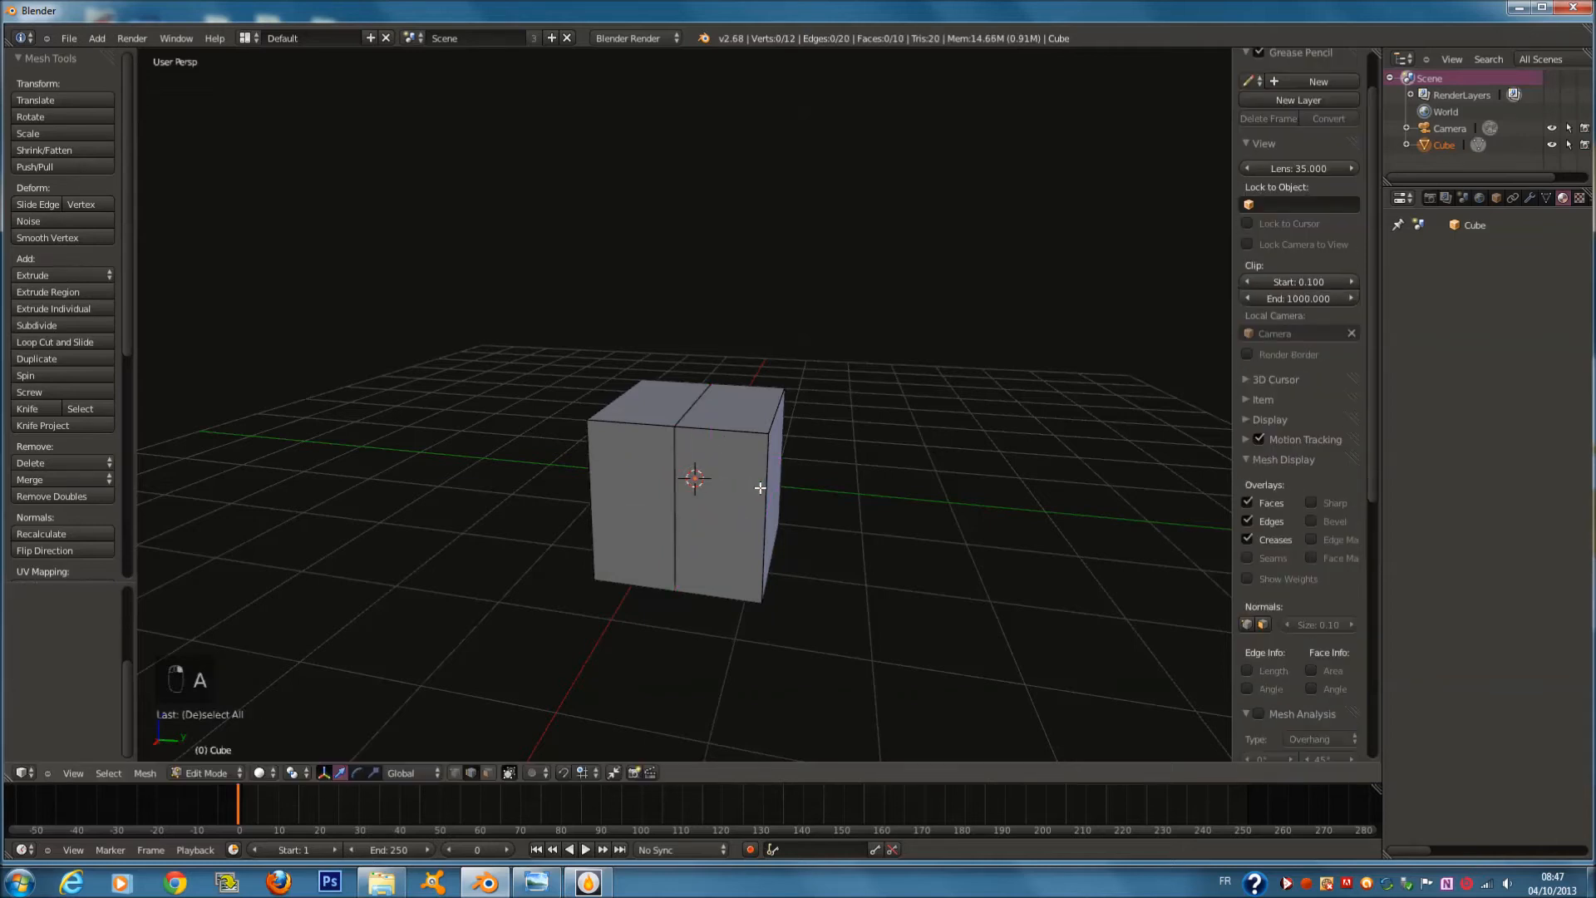
Add two evenly spaced horizontal loop cuts around the cube and deselect the mesh
key(ctrl+r)
scroll(760, 488, up, 3)
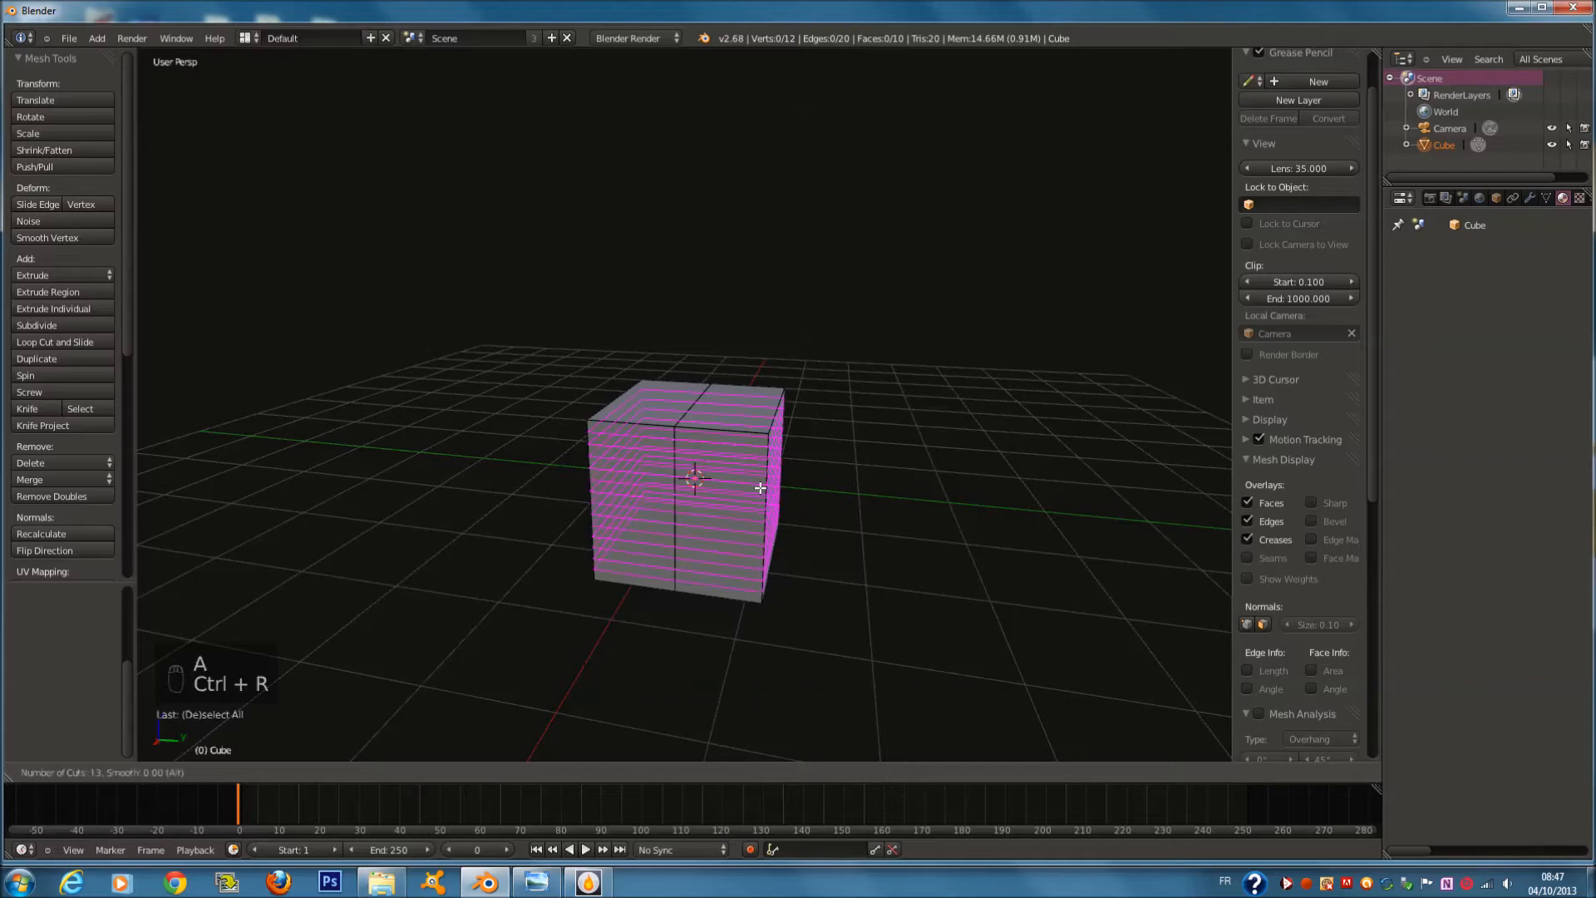
click(762, 489)
click(769, 490)
key(a)
key(a)
key(a)
key(a)
Try another loop cut on the cube with the number of cuts set to 6
middle_drag(778, 425, 881, 445)
right_click(836, 433)
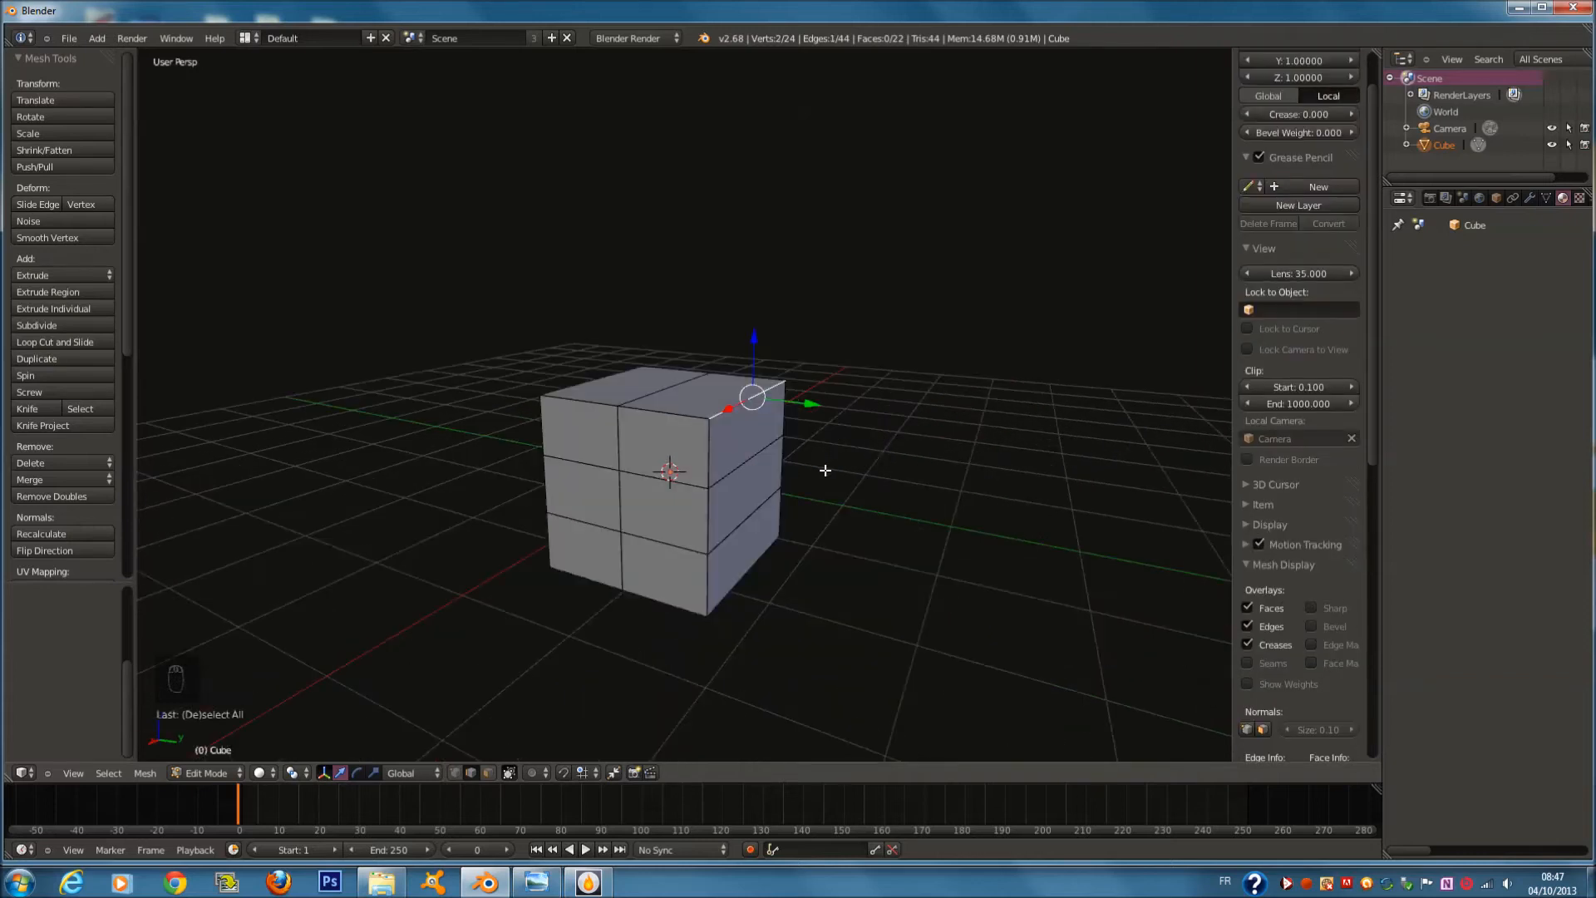
key(ctrl+r)
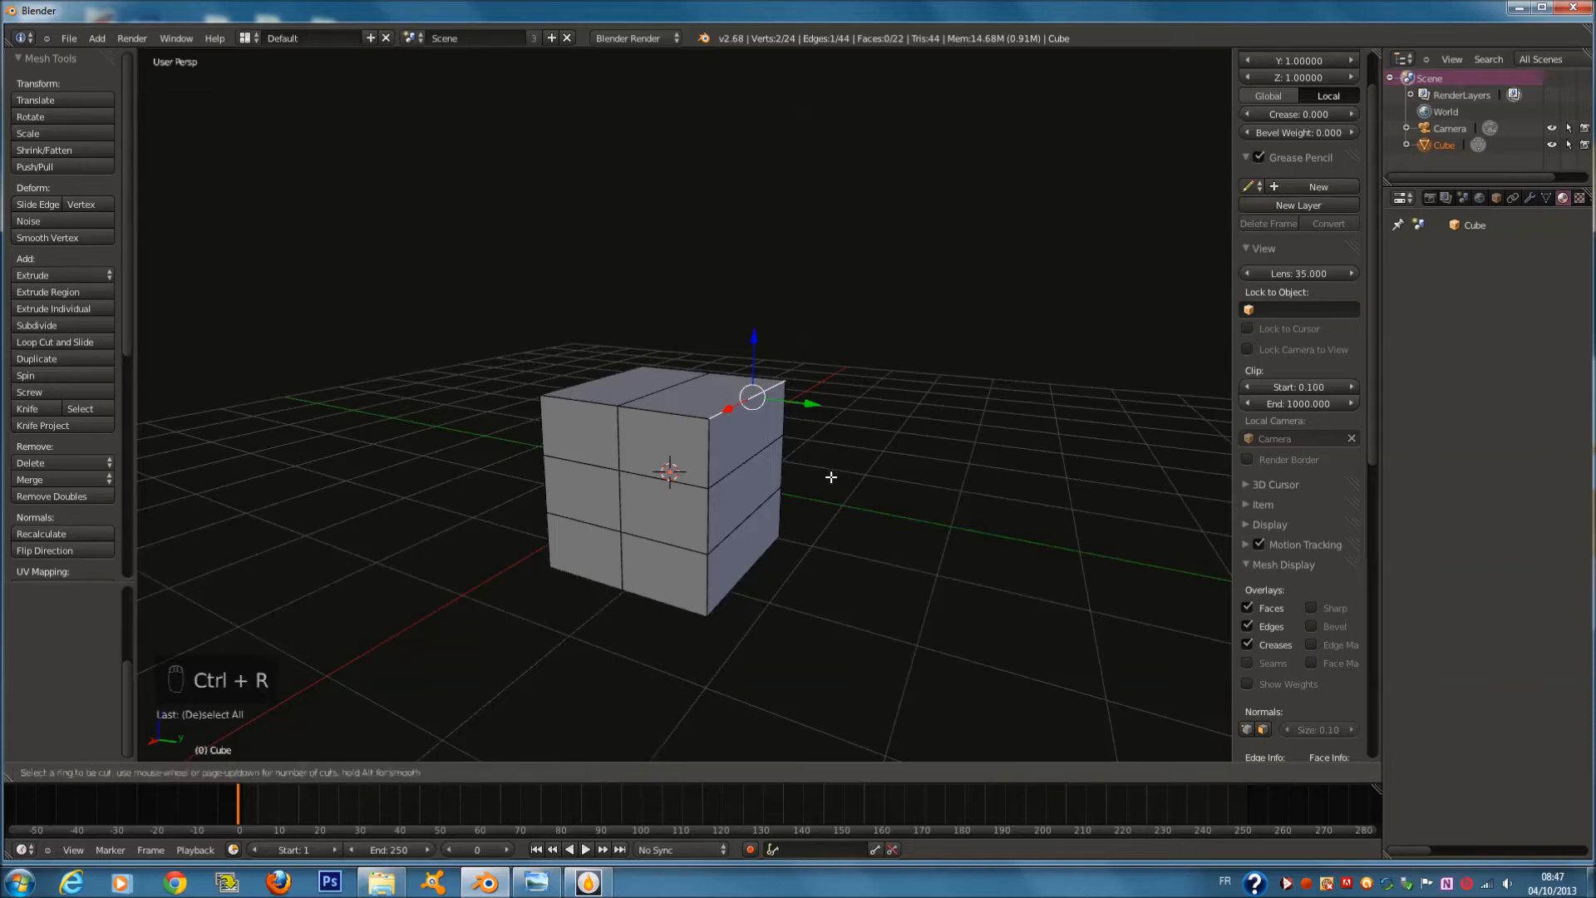
key(ctrl+r)
click(932, 486)
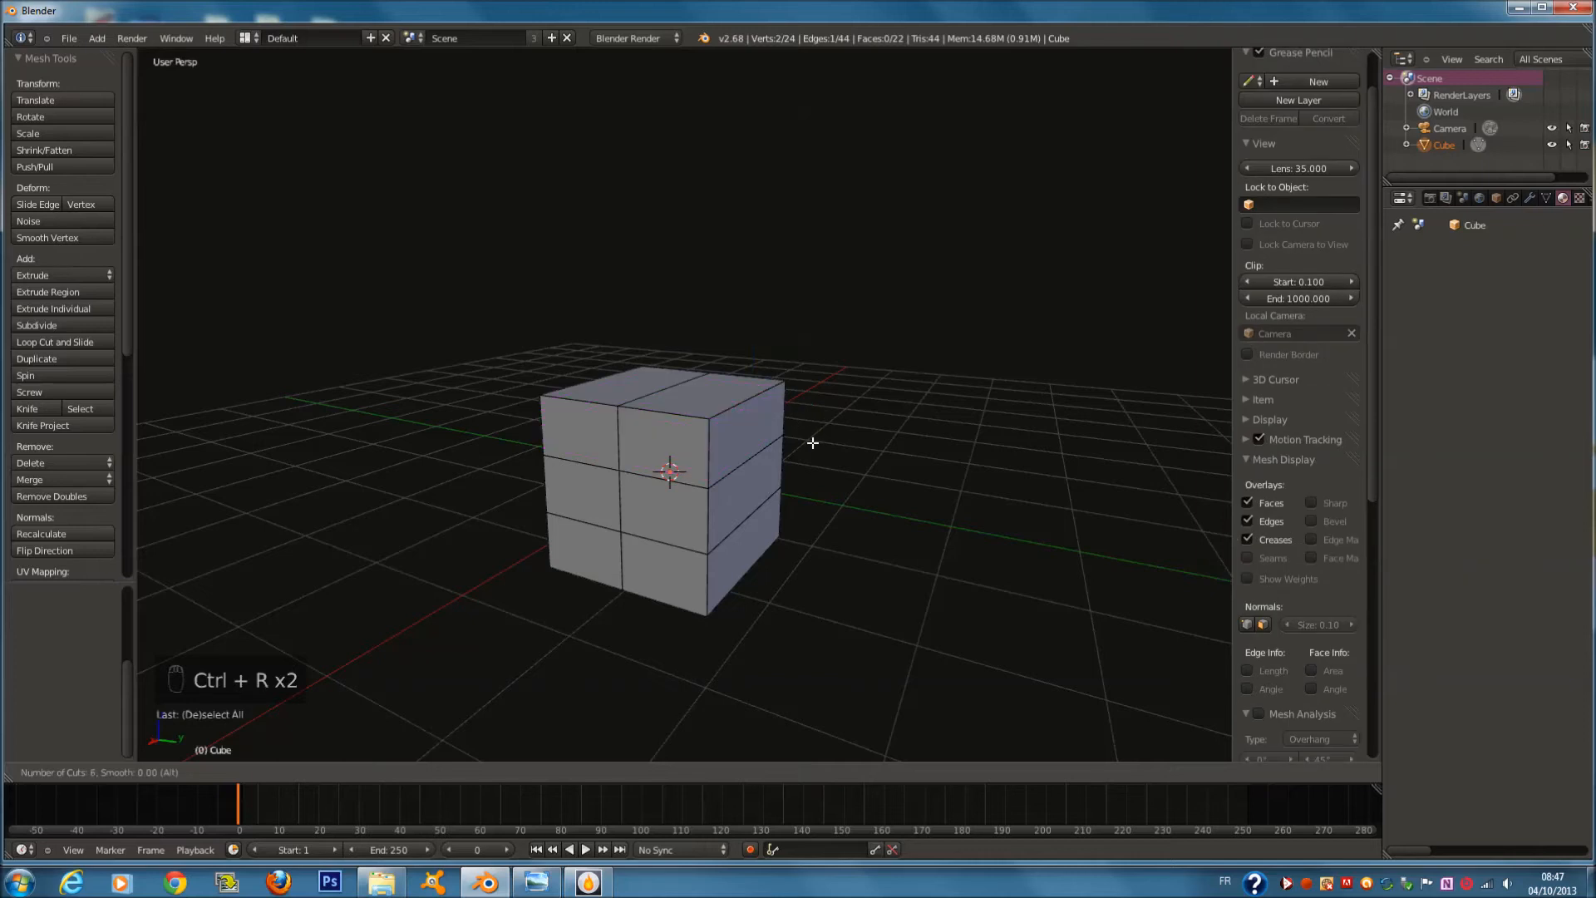
click(808, 420)
Select the cube's upper side edge, retry the last operation twice, and place the 3D cursor on the grid beside the cube
middle_drag(886, 444, 731, 390)
right_click(720, 381)
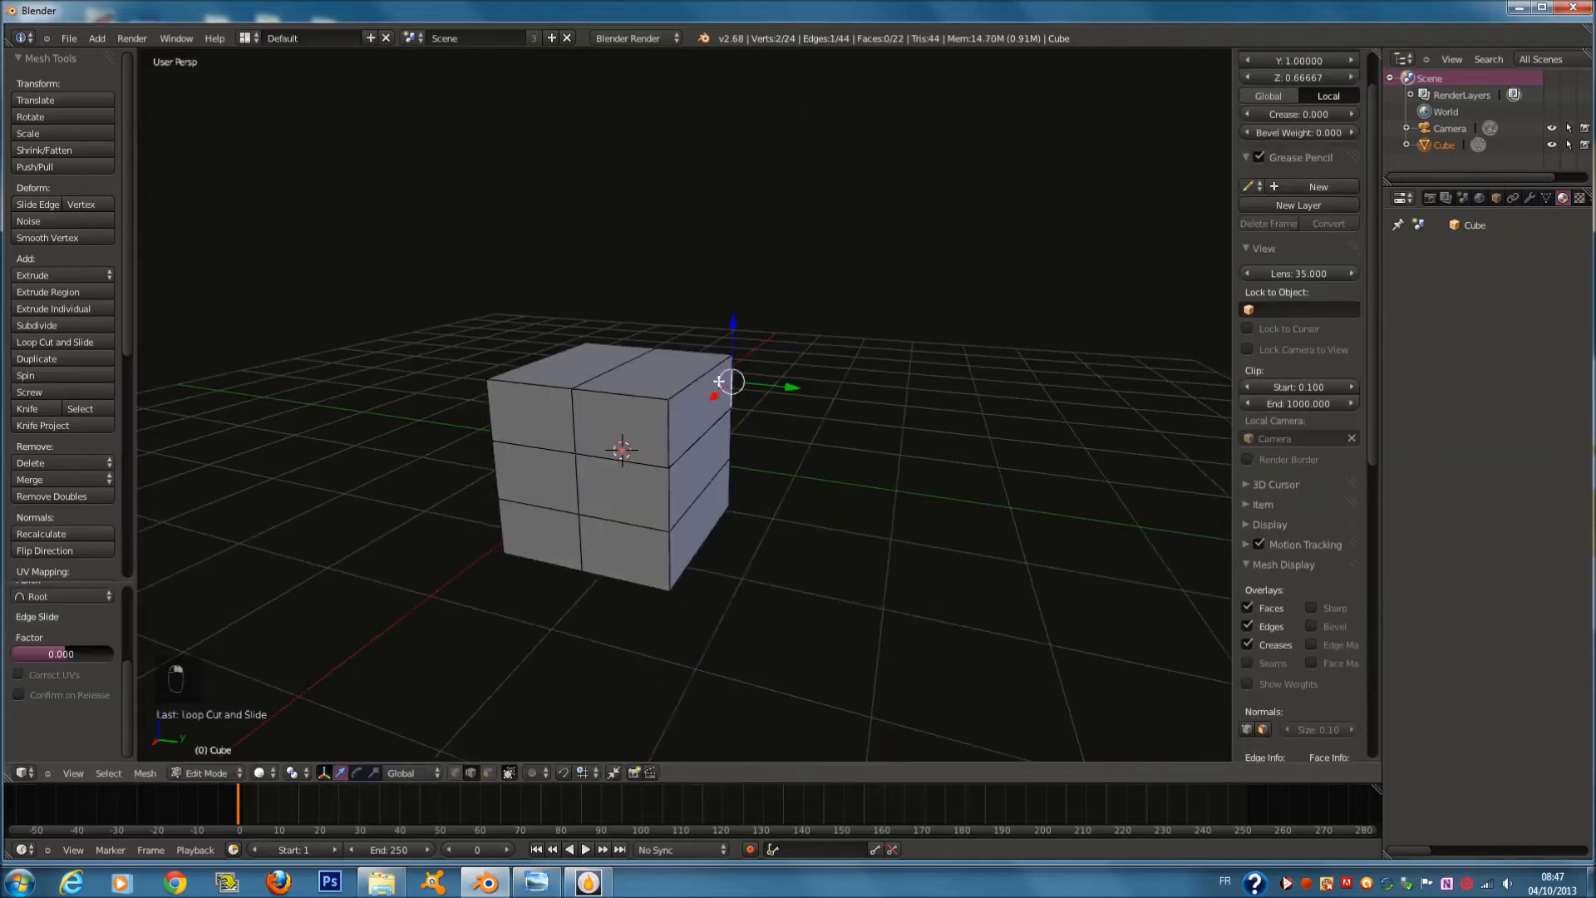
right_click(696, 365)
key(shift+r)
key(shift+r)
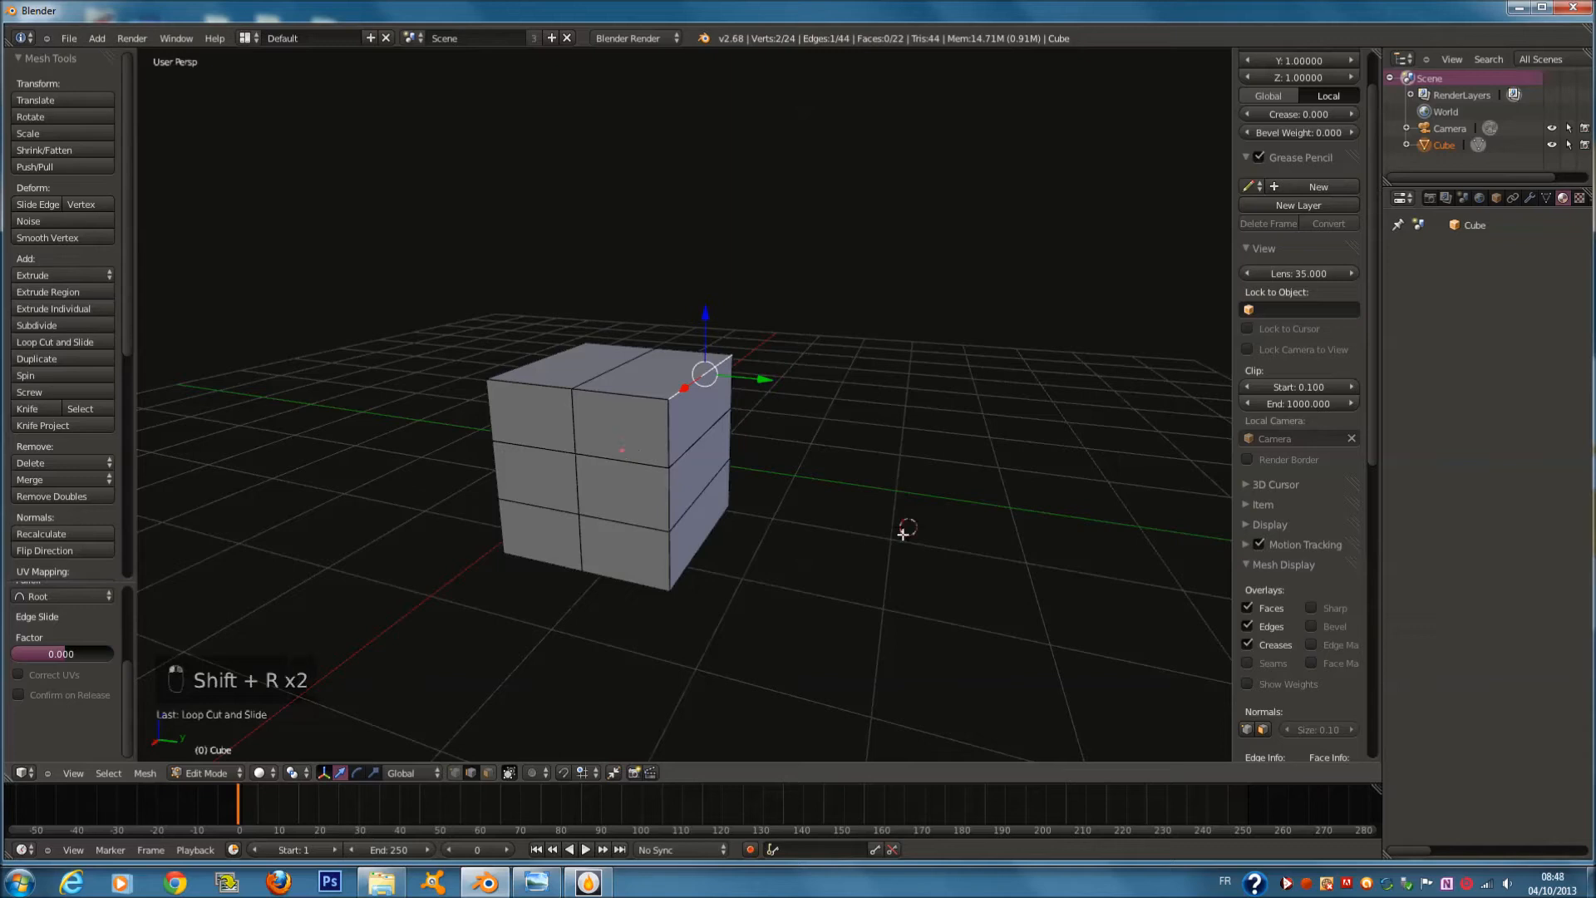
Try Shrink/Fatten on the cube's upper side edge, outward and inward, and on its top centre edge
key(alt+s)
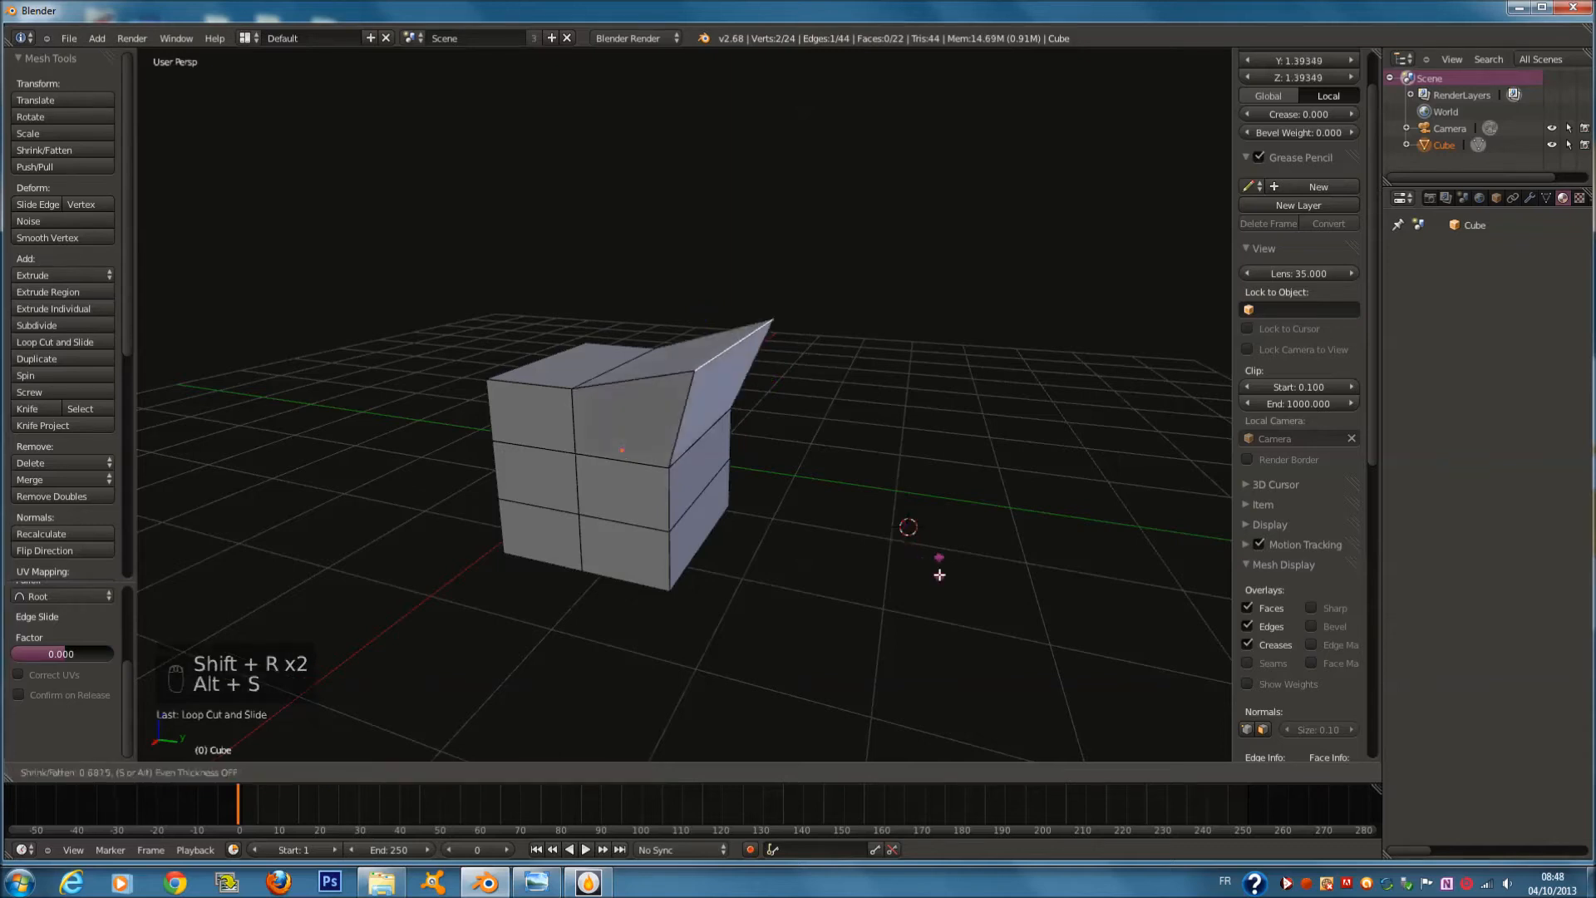
right_click(757, 481)
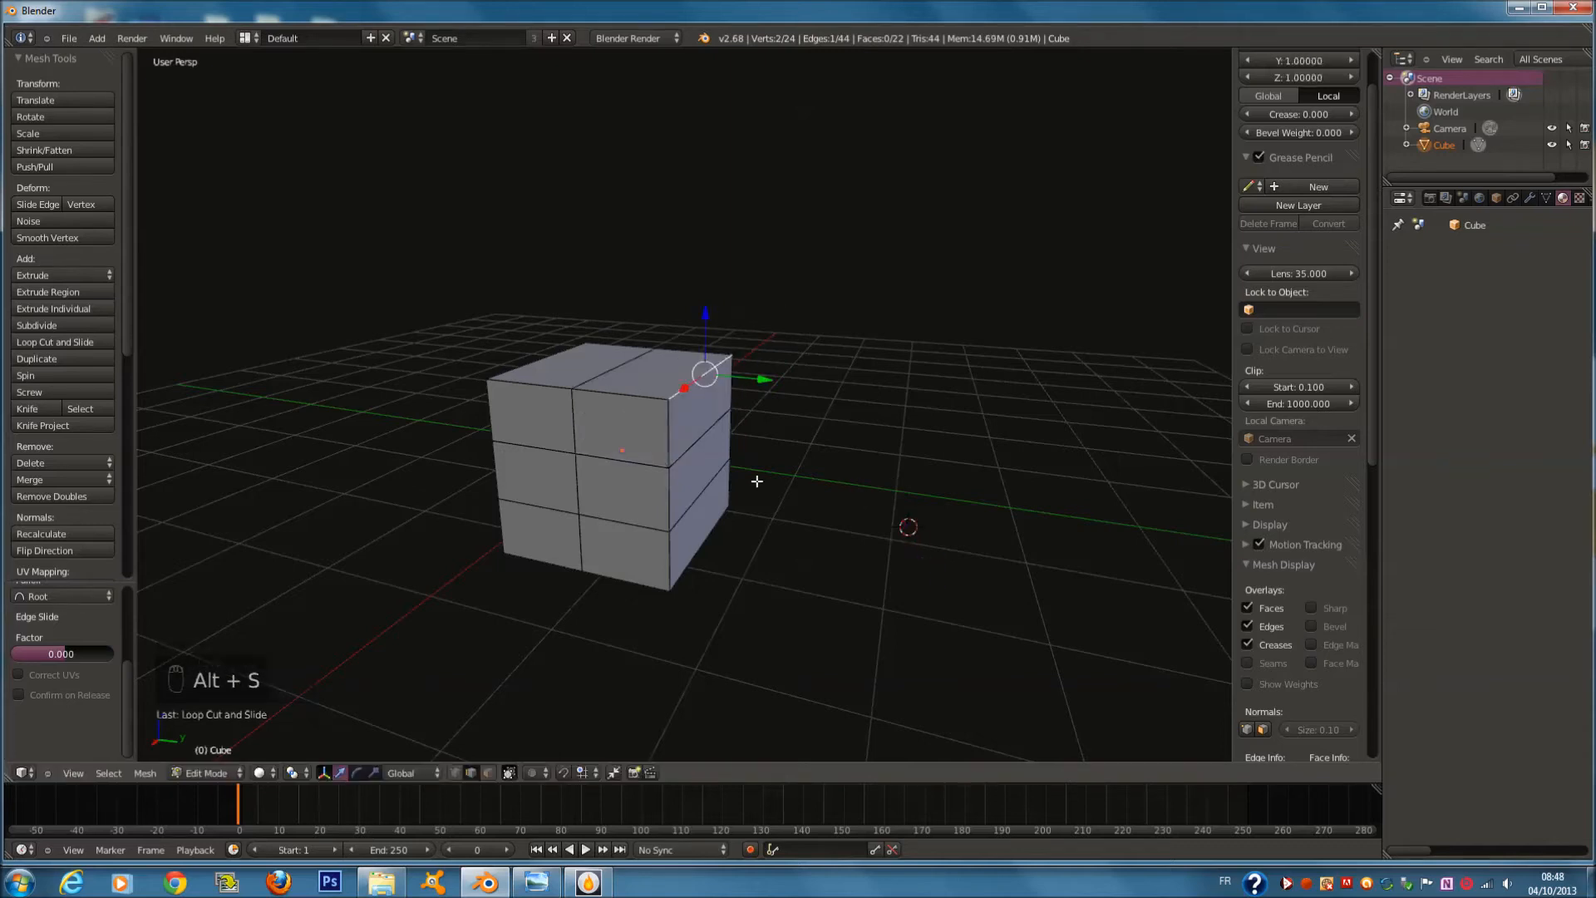
key(alt+s)
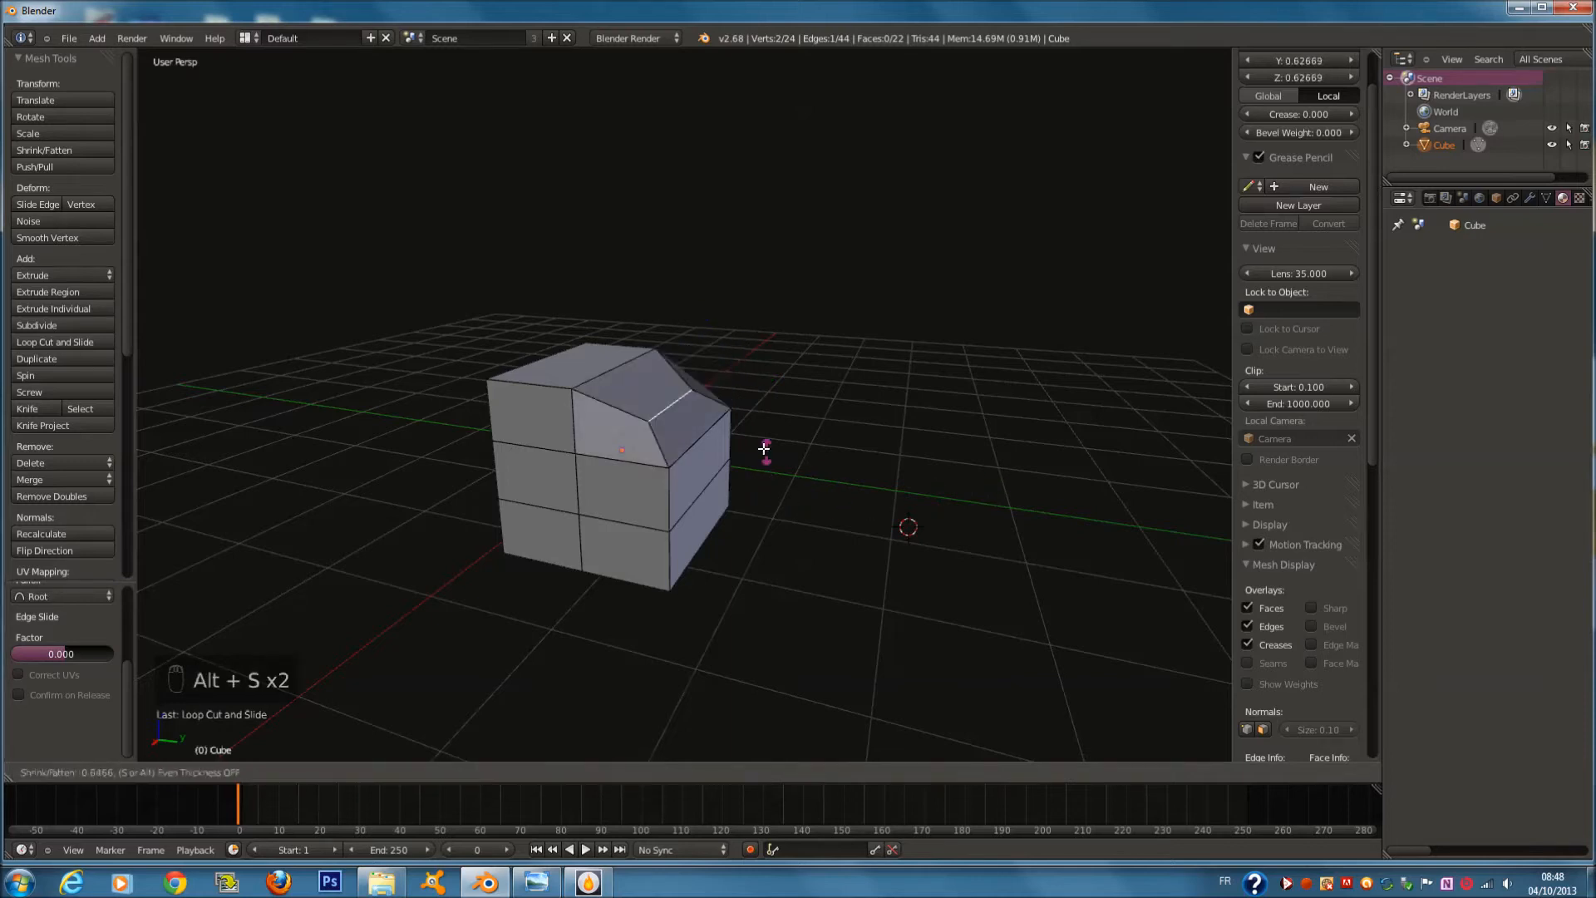
right_click(799, 482)
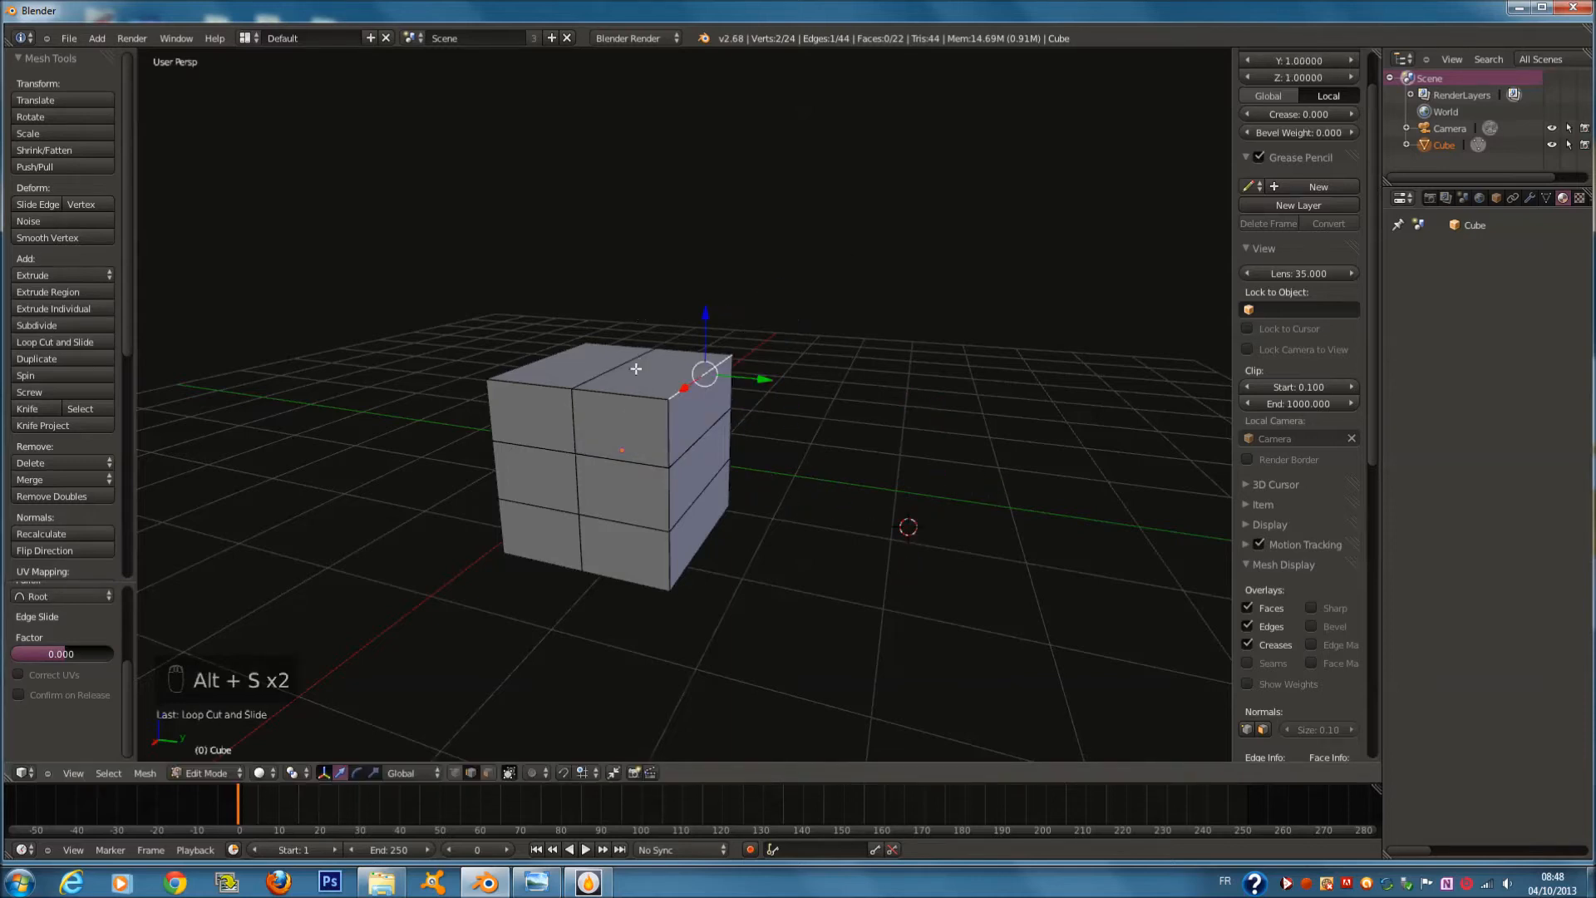
key(alt+s)
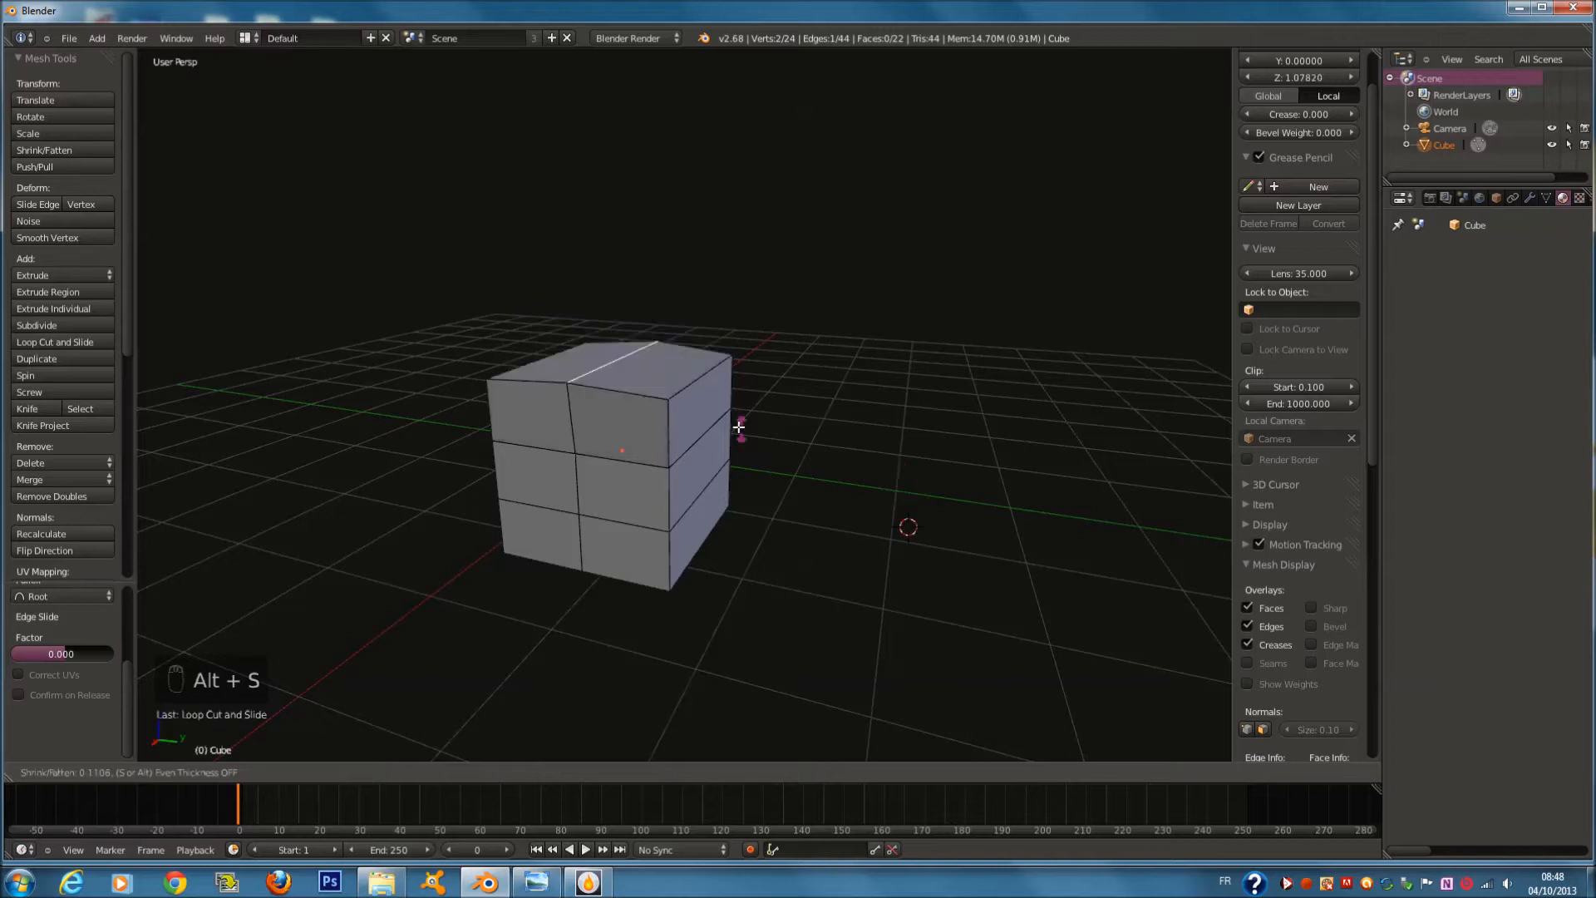
right_click(690, 407)
Try scaling the top centre edge freely and along Z, and compare it with Shrink/Fatten on the same edge
key(s)
right_click(700, 427)
key(s)
key(z)
right_click(751, 534)
key(s)
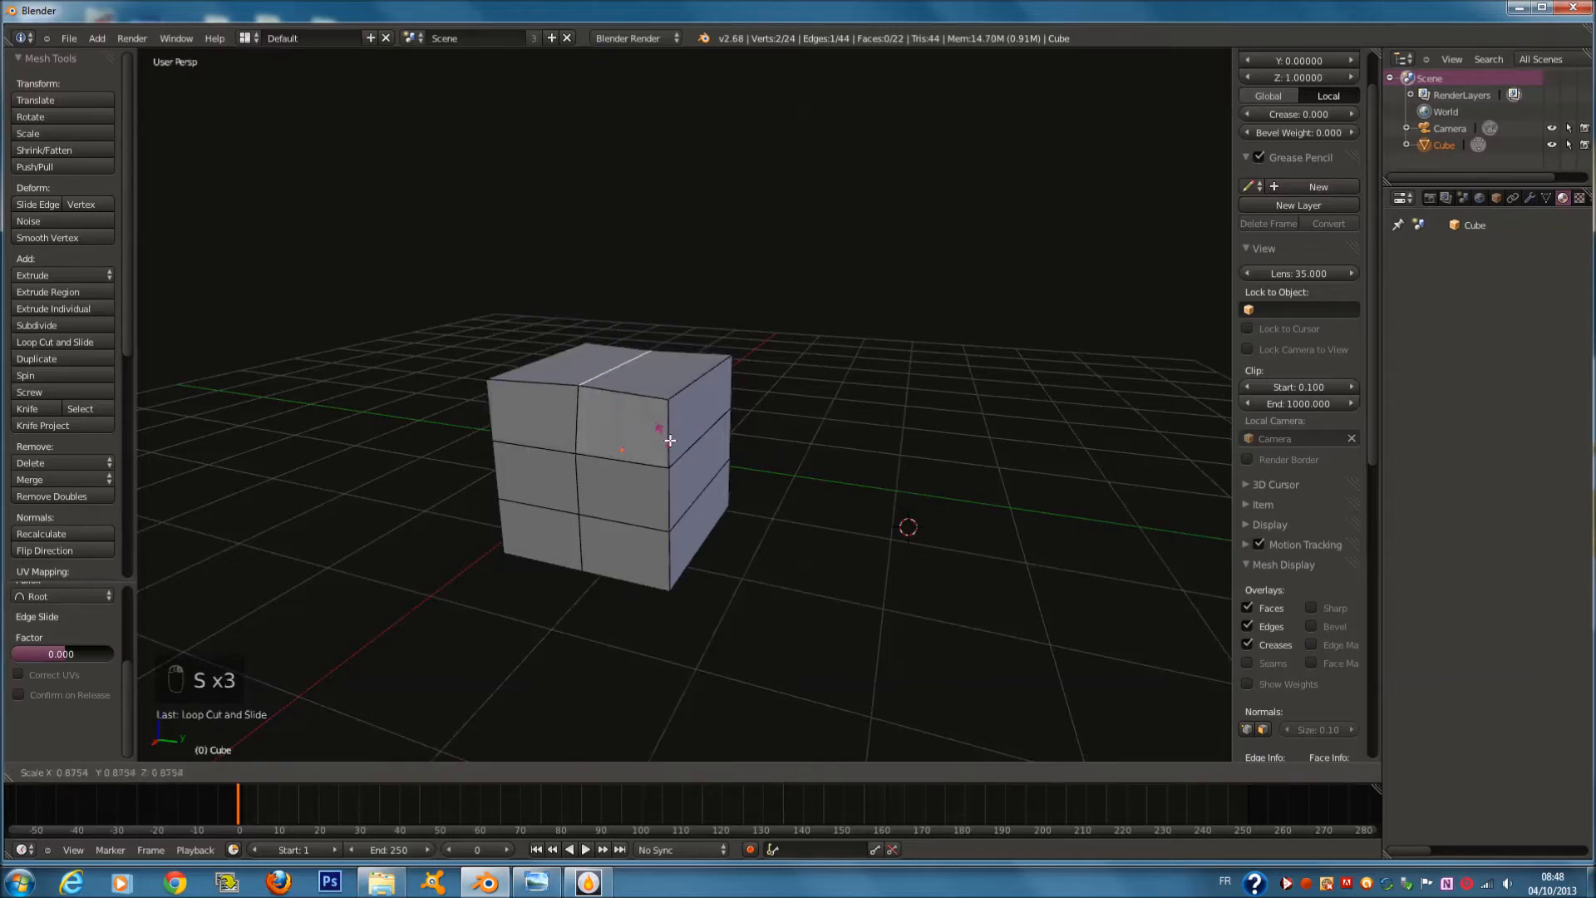
right_click(716, 449)
key(s)
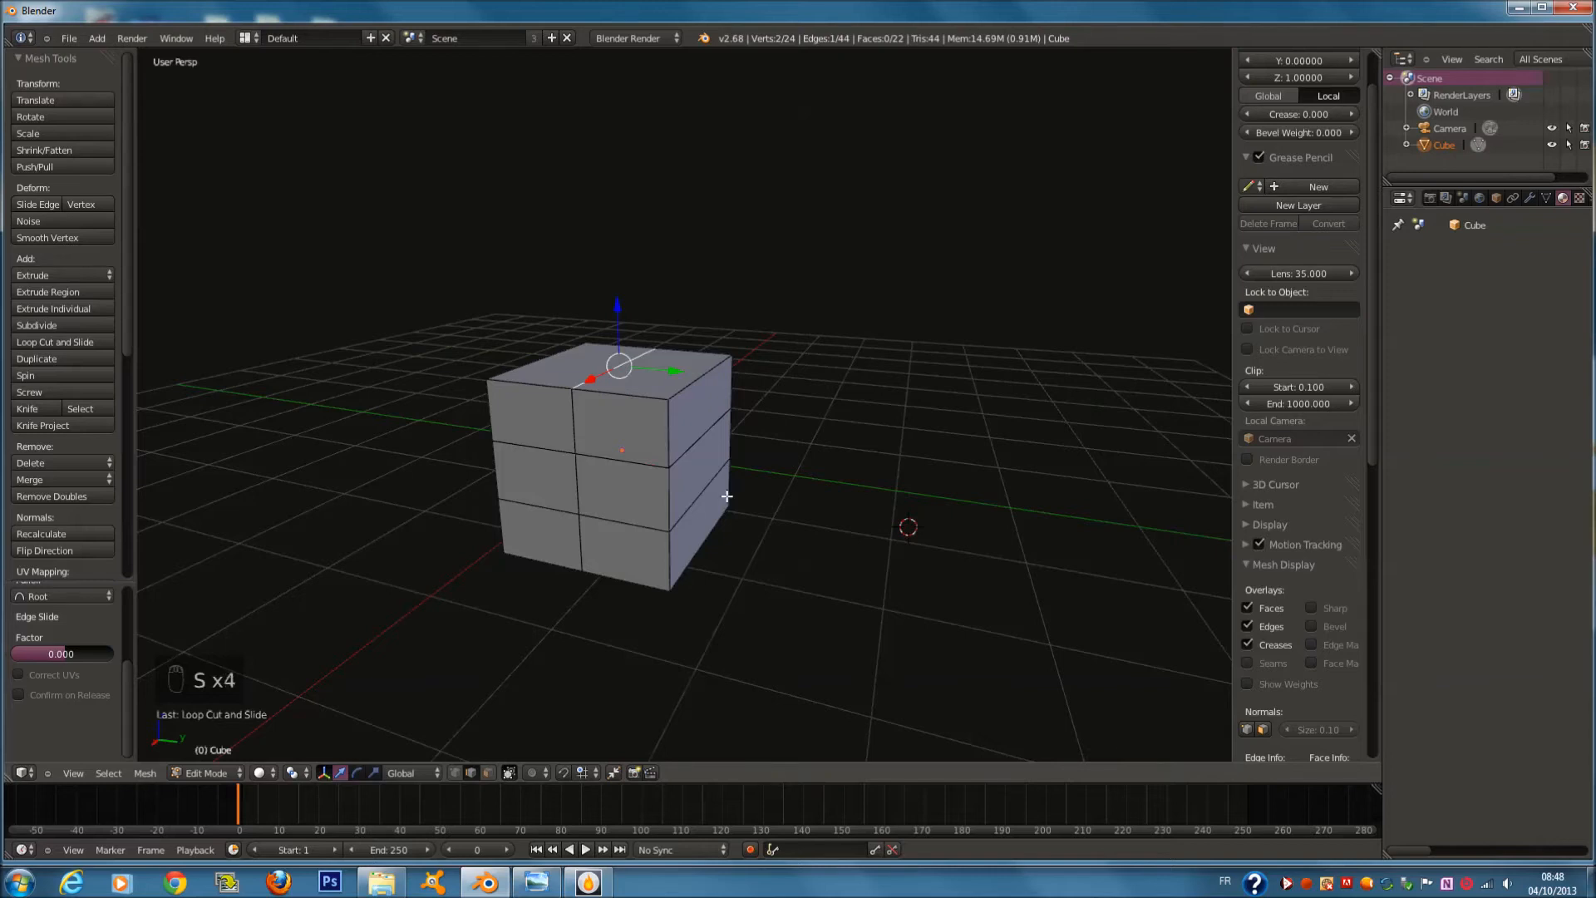
key(s)
right_click(757, 499)
key(alt+s)
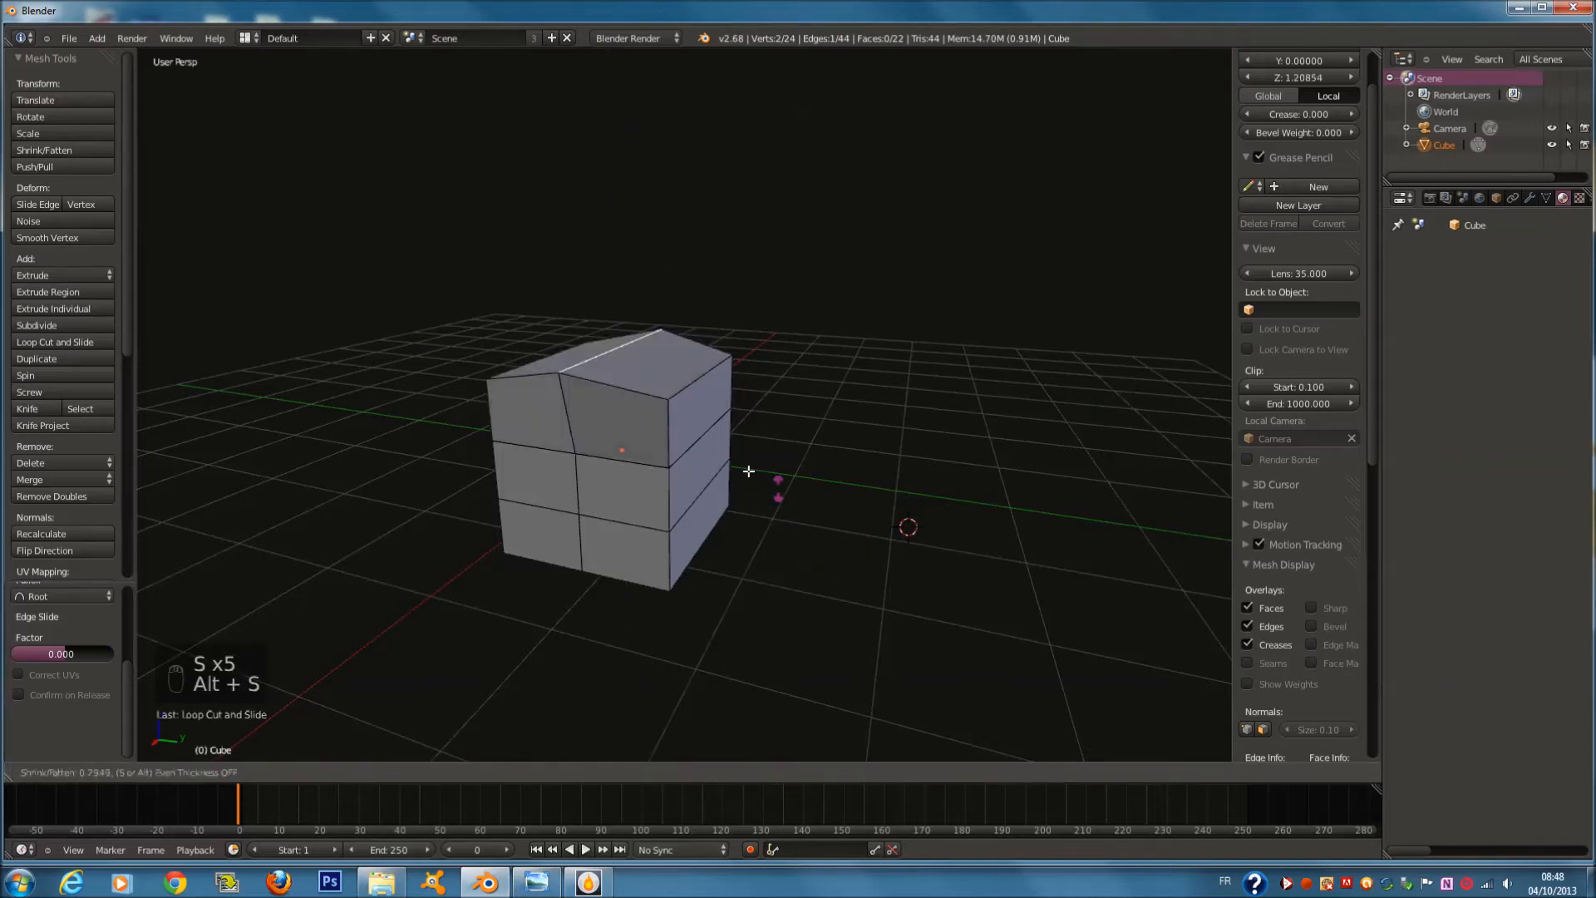
right_click(808, 523)
Deselect the cube's mesh and add a UV sphere at the 3D cursor within the same object
right_click(699, 389)
middle_drag(699, 387, 719, 382)
key(shift+a)
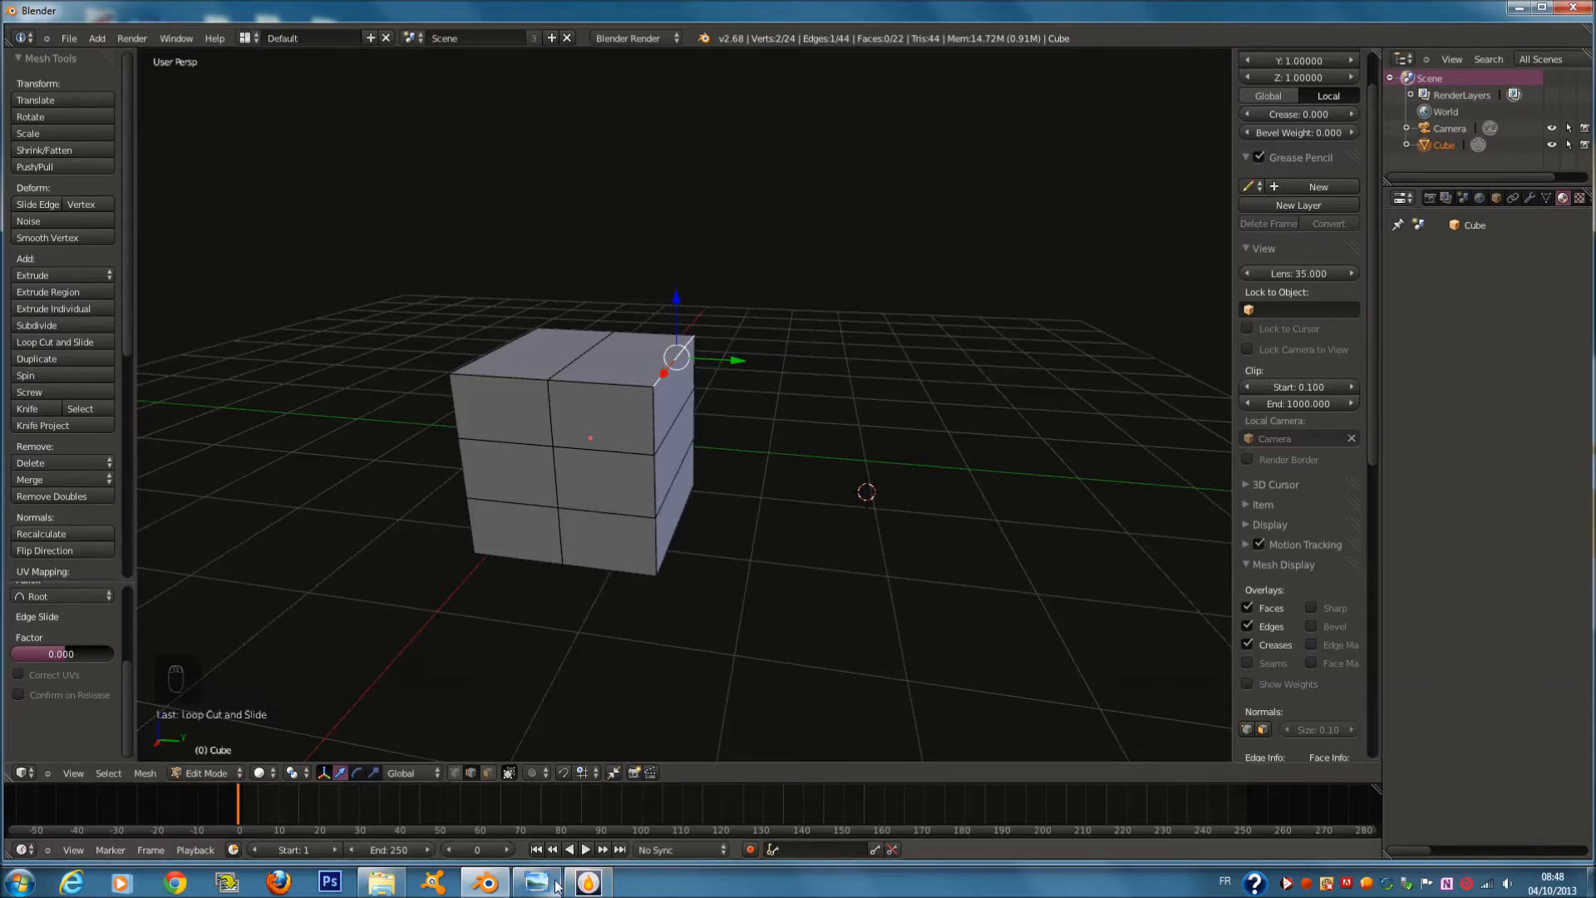
key(a)
key(a)
key(a)
key(a)
key(a)
key(shift+a)
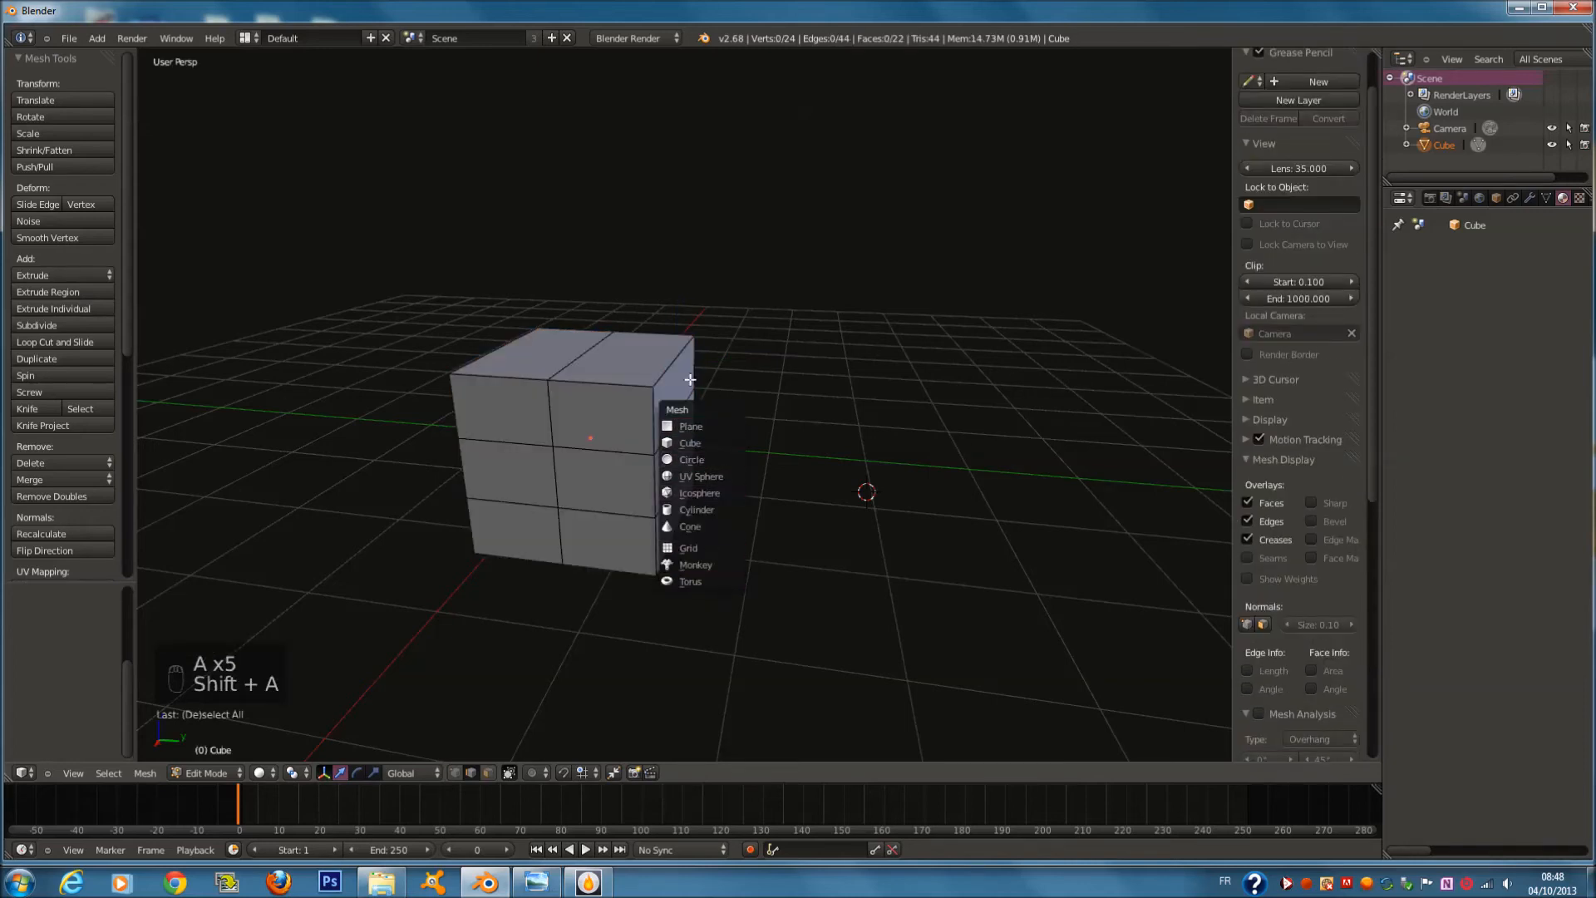
click(702, 476)
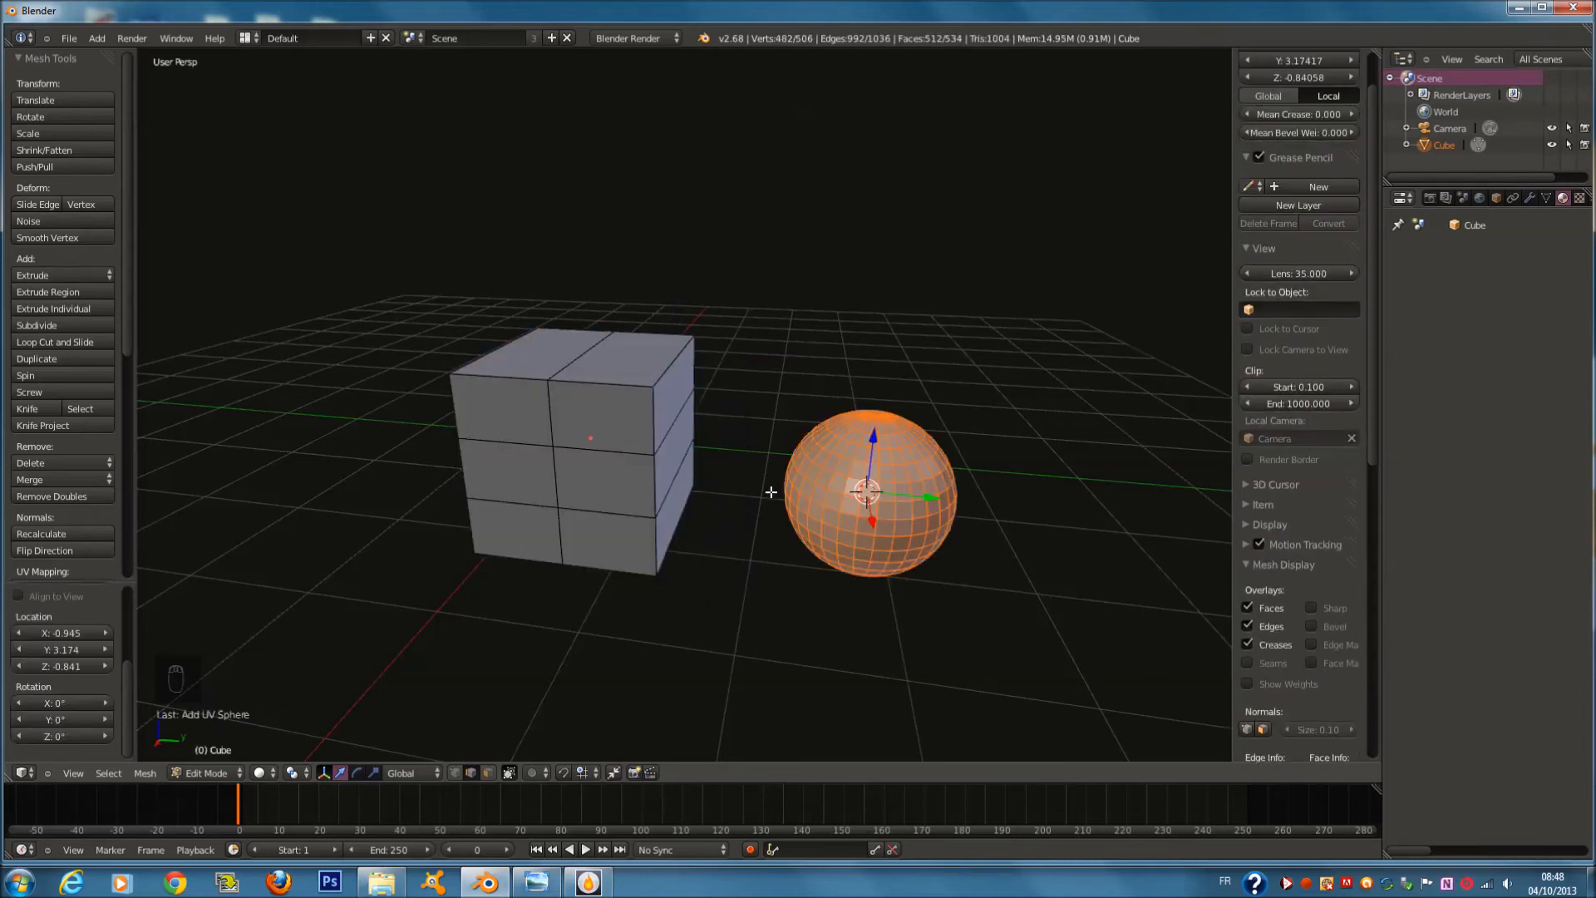
Add a cylinder at a new 3D cursor position above the sphere, and return to Object Mode
key(shift+a)
key(shift+a)
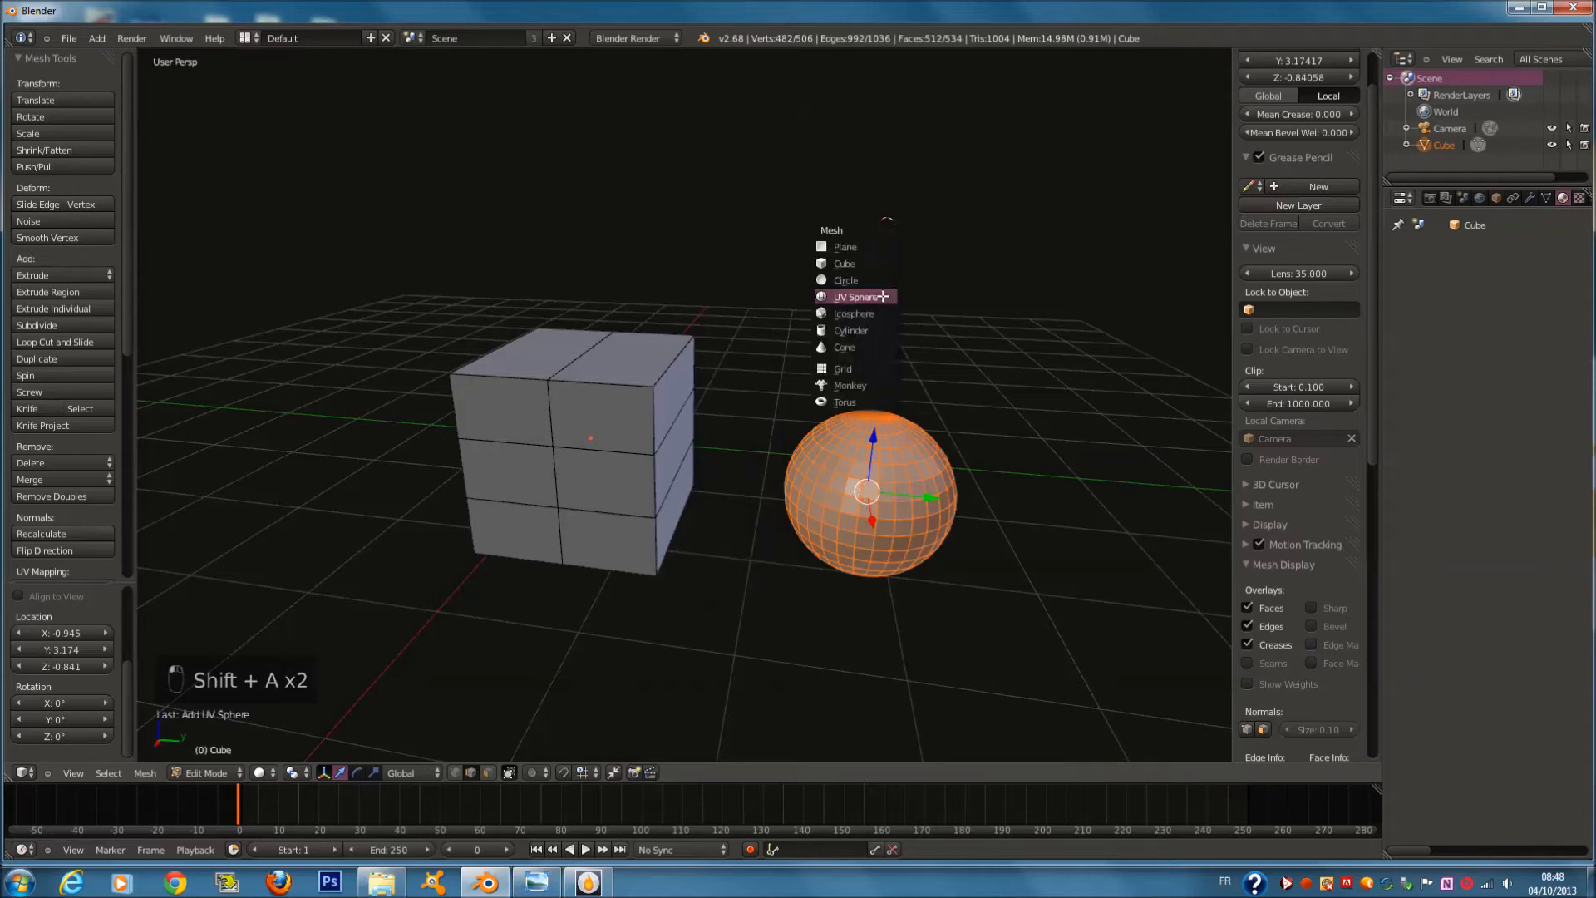
click(873, 330)
key(Tab)
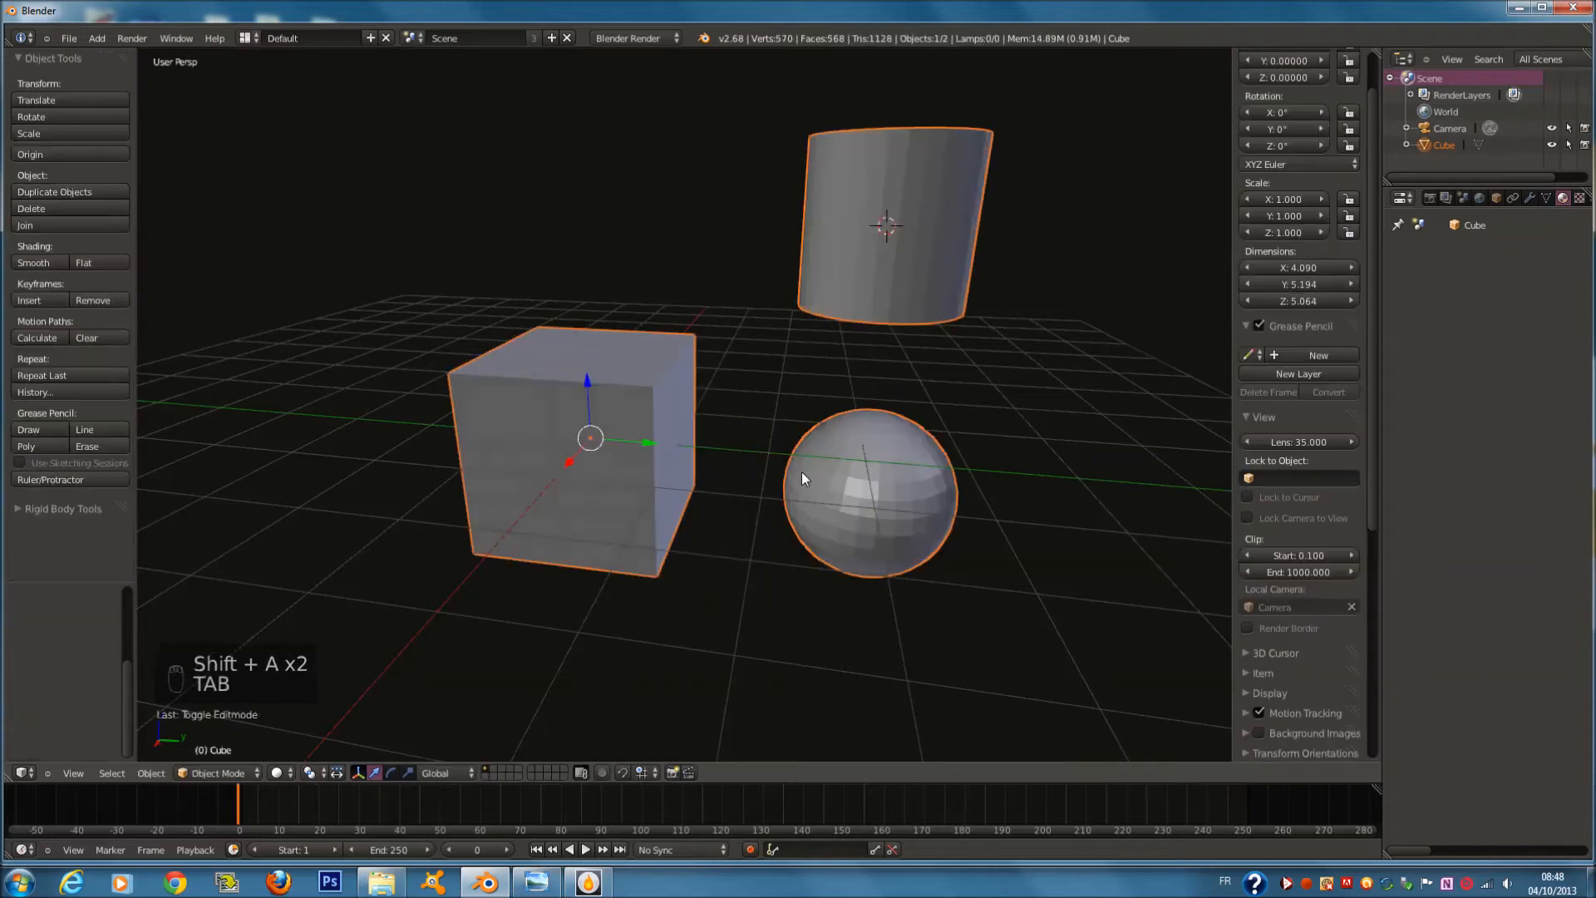
Consult the Edit Mode section of the keyboard layout image, return to Blender and enter Edit Mode on the cube
click(534, 883)
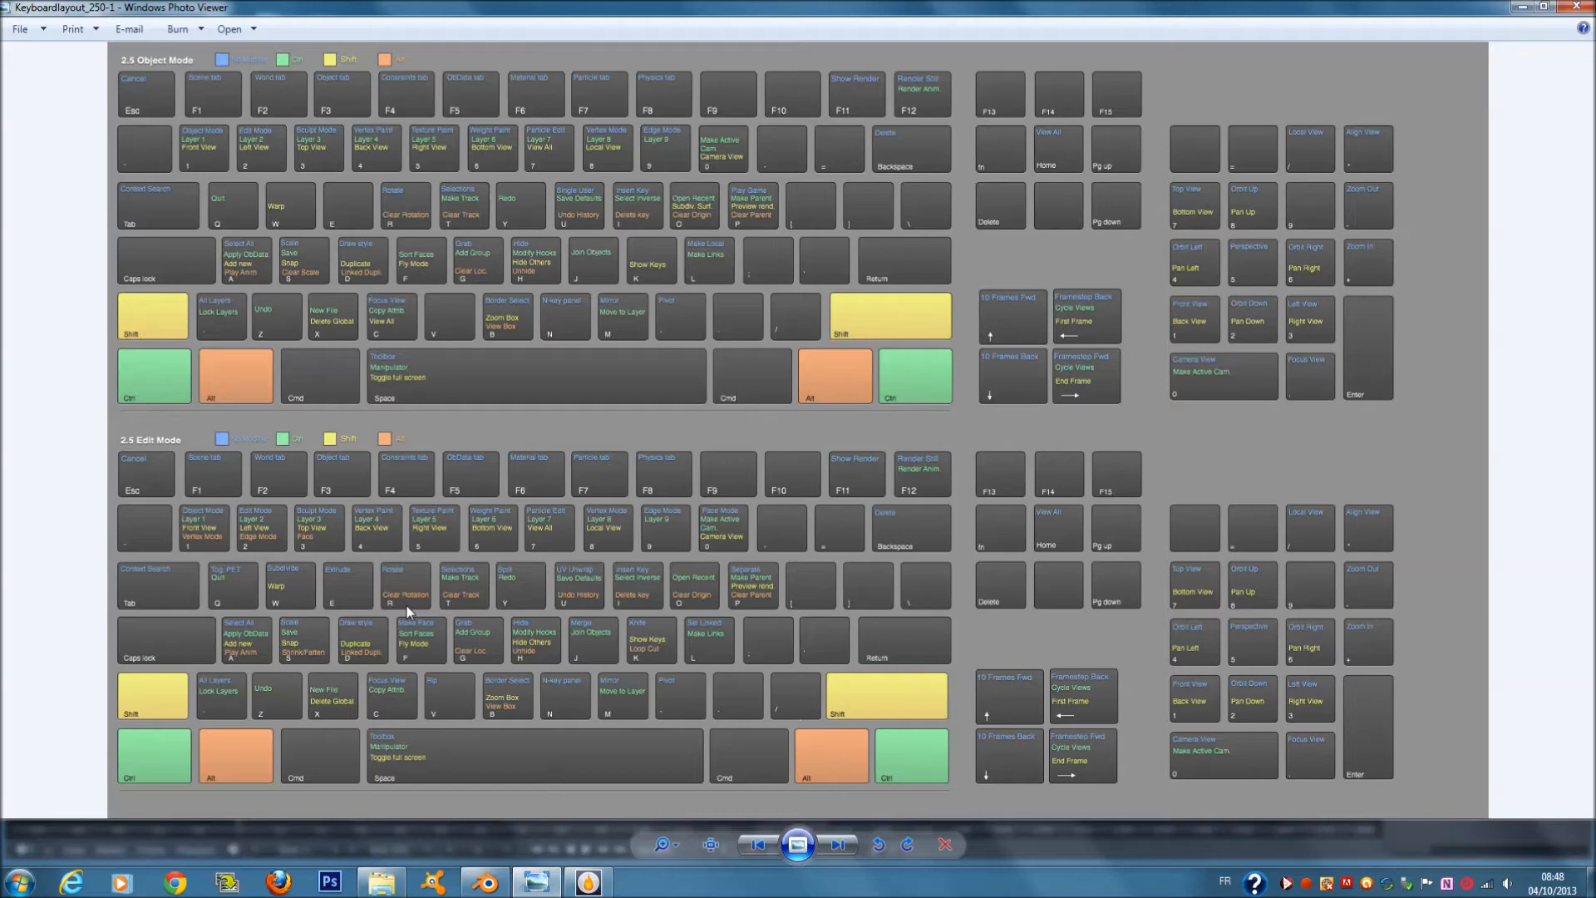
click(536, 884)
key(Tab)
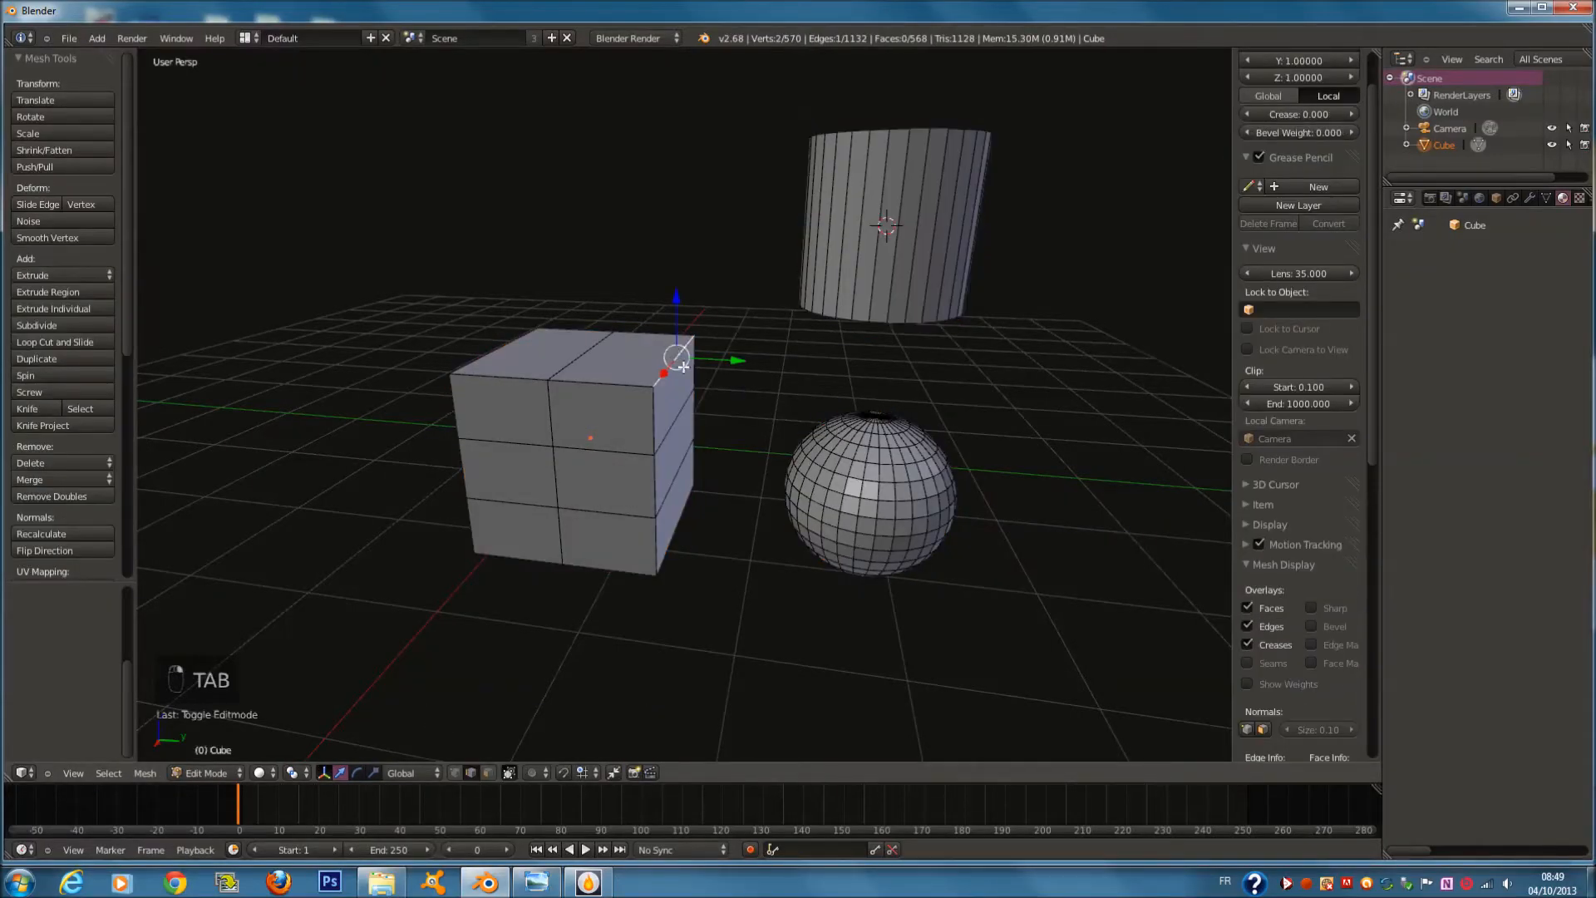
Try Spin on the cube's upper side edge, setting 13 steps and an angle of about 330°
key(alt+r)
scroll(726, 357, down, 5)
middle_drag(731, 321, 34, 673)
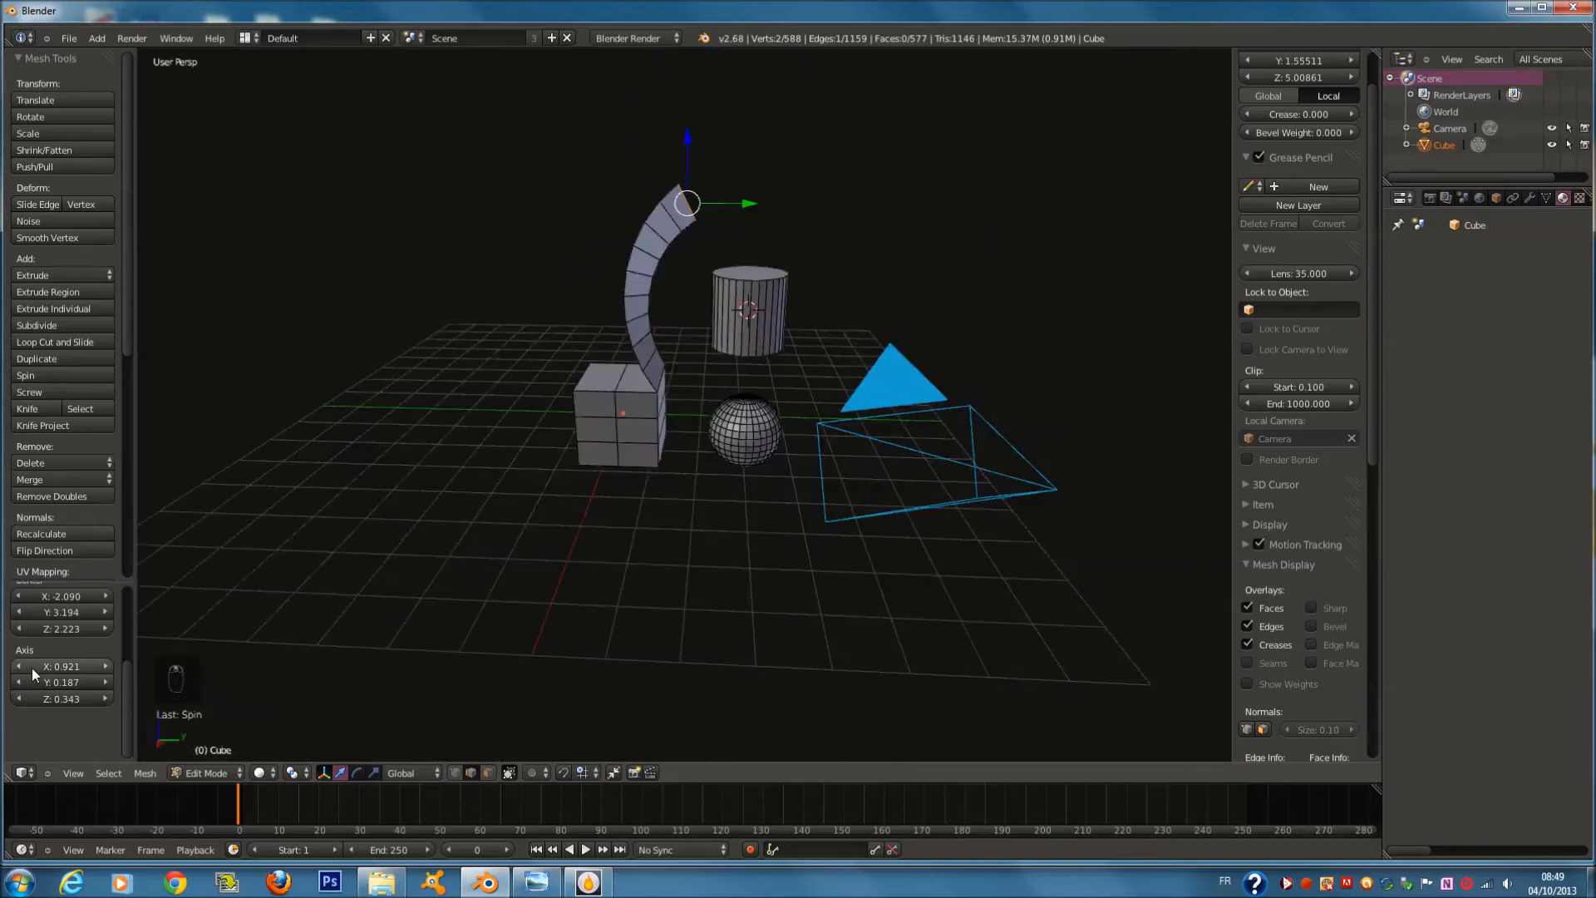
scroll(34, 670, up, 4)
drag(71, 634, 87, 691)
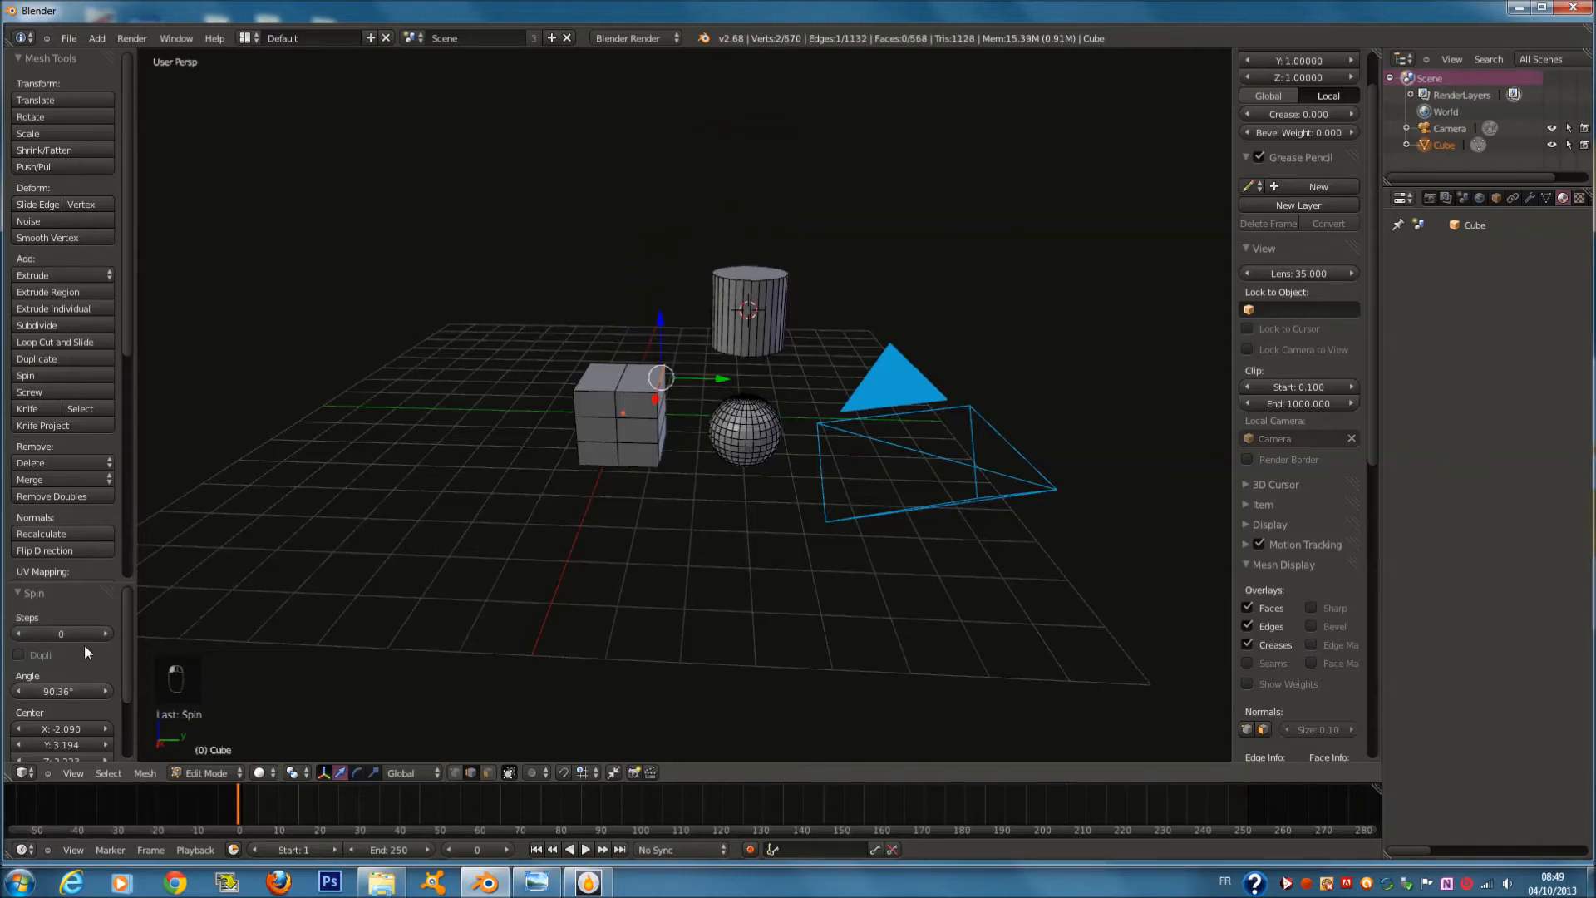
drag(75, 629, 81, 635)
drag(79, 692, 420, 702)
Try a second Spin on the end edge from another viewing angle and inspect the curved strips and Spin settings
middle_drag(459, 541, 767, 465)
key(alt+r)
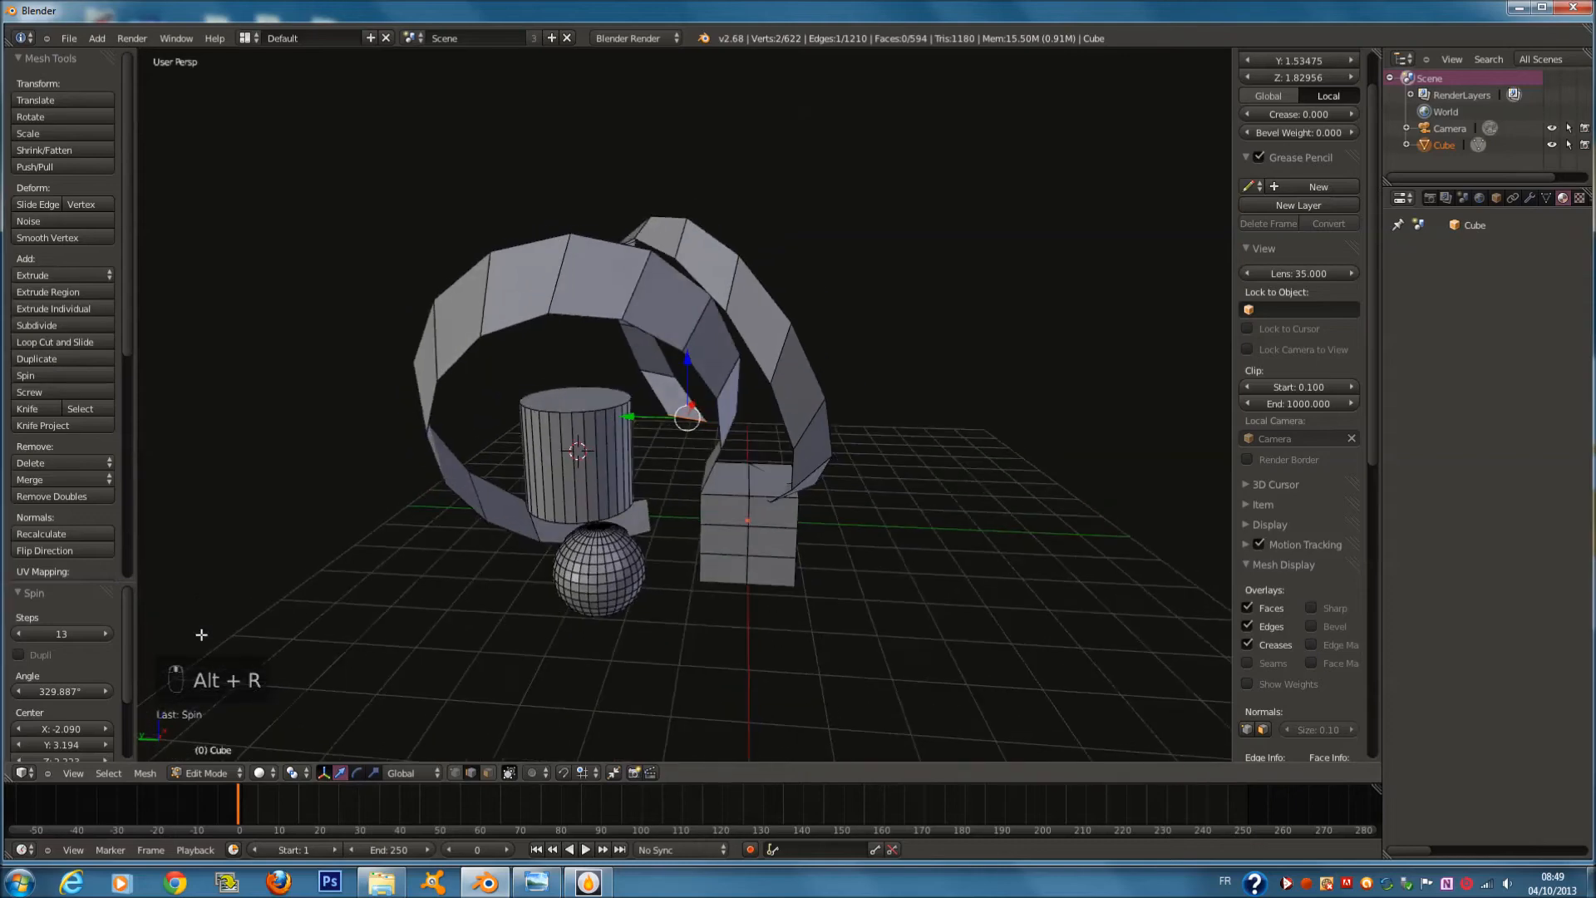
scroll(143, 679, down, 1)
scroll(78, 682, down, 3)
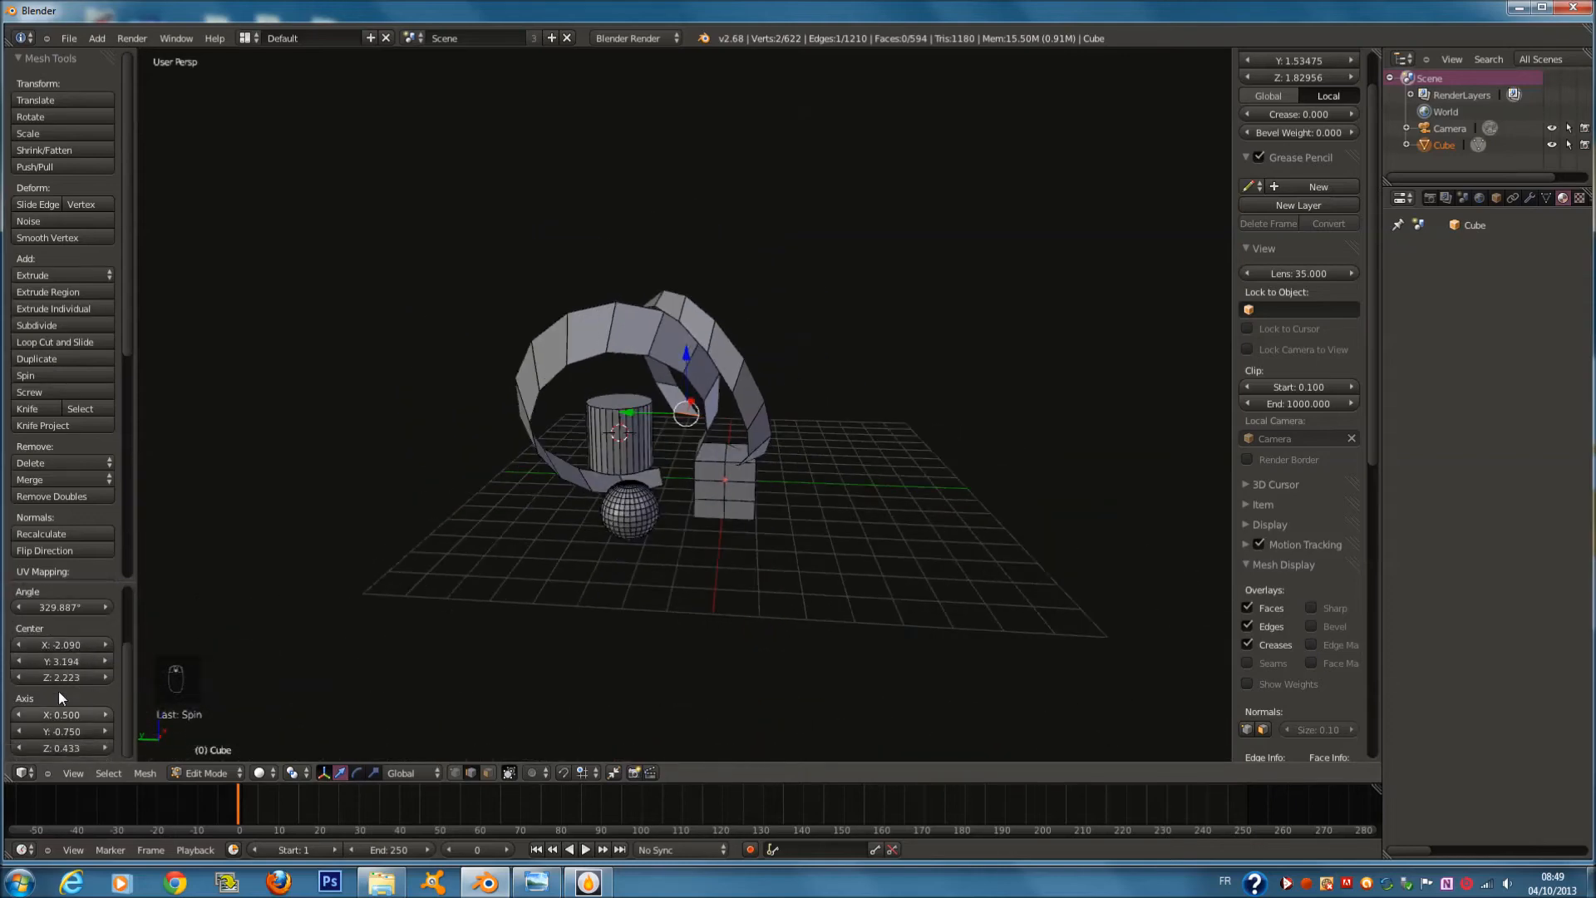
scroll(416, 504, up, 2)
middle_drag(626, 464, 456, 494)
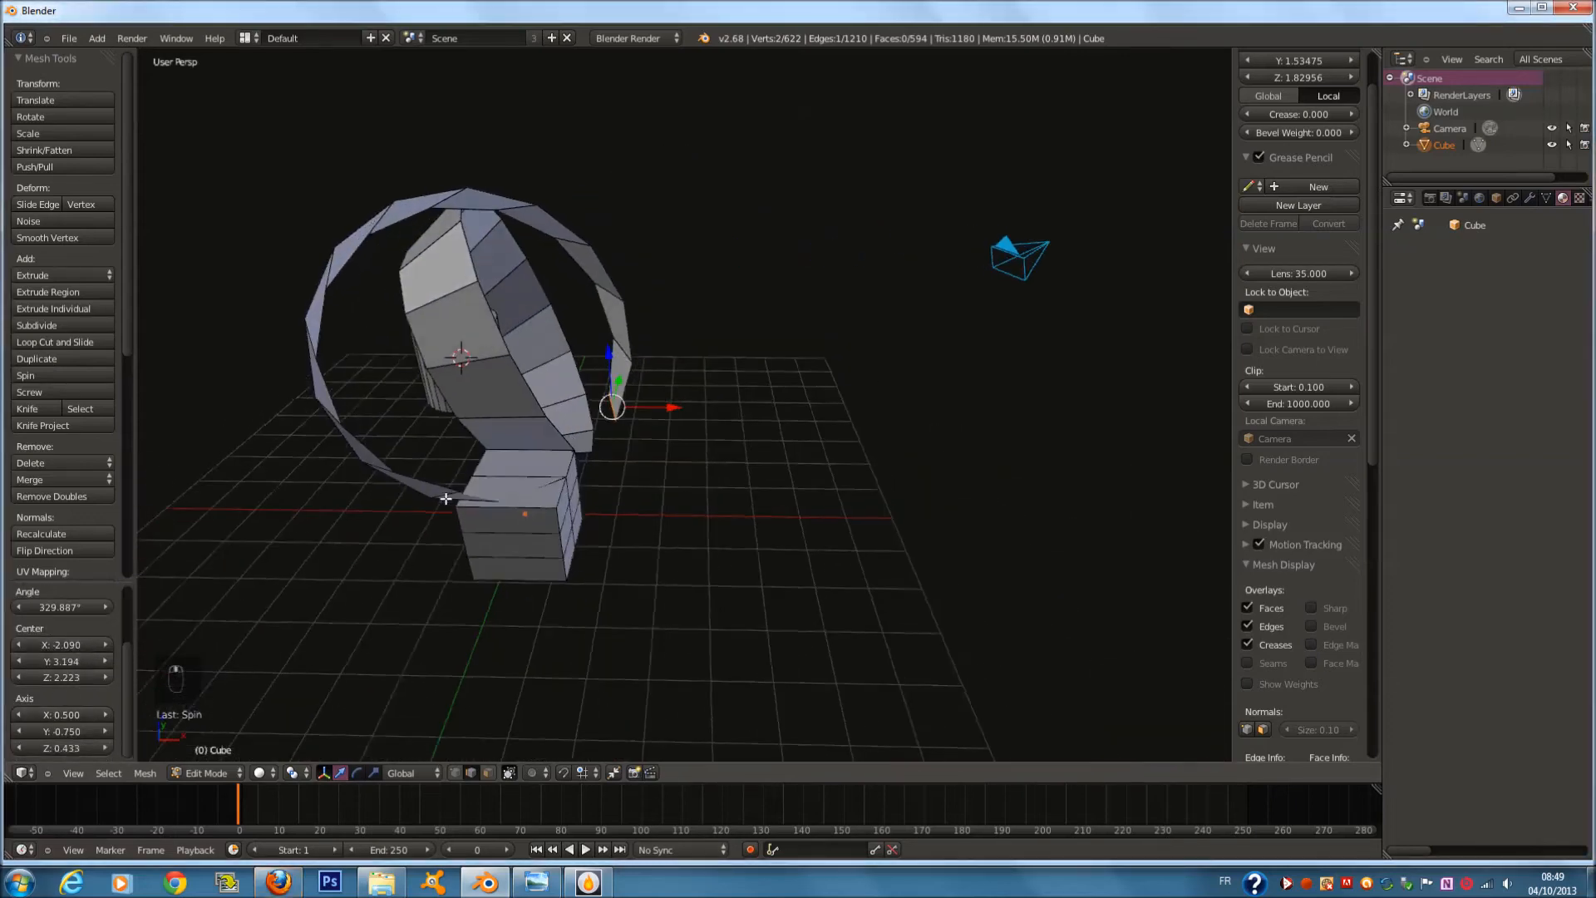
scroll(456, 494, up, 2)
middle_drag(565, 442, 507, 441)
scroll(416, 594, up, 1)
middle_drag(503, 320, 553, 353)
scroll(582, 393, down, 1)
Undo the Spin operations on the cube
key(ctrl+z)
key(ctrl+z)
key(ctrl+z)
key(ctrl+z)
key(ctrl+z)
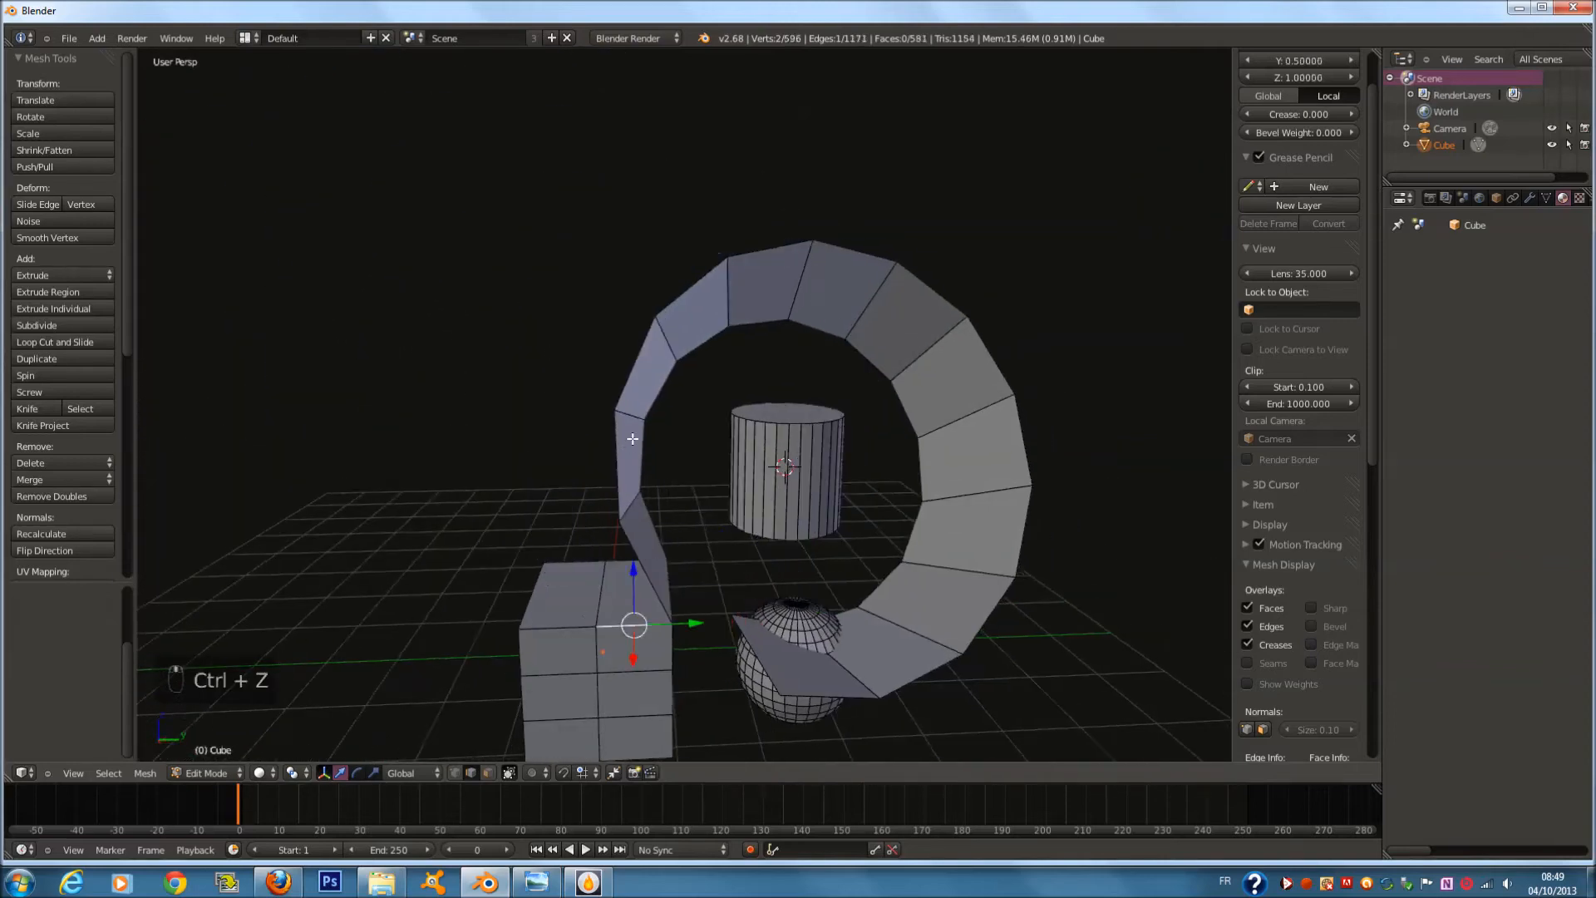
scroll(718, 491, up, 1)
Extrude the cube's upper side edge outward along Y, then extrude the new edge straight up along Z
key(shift+less)
mouse_move(688, 460)
shift+middle_down()
mouse_move(683, 320)
mouse_move(692, 486)
shift+middle_up()
key(e)
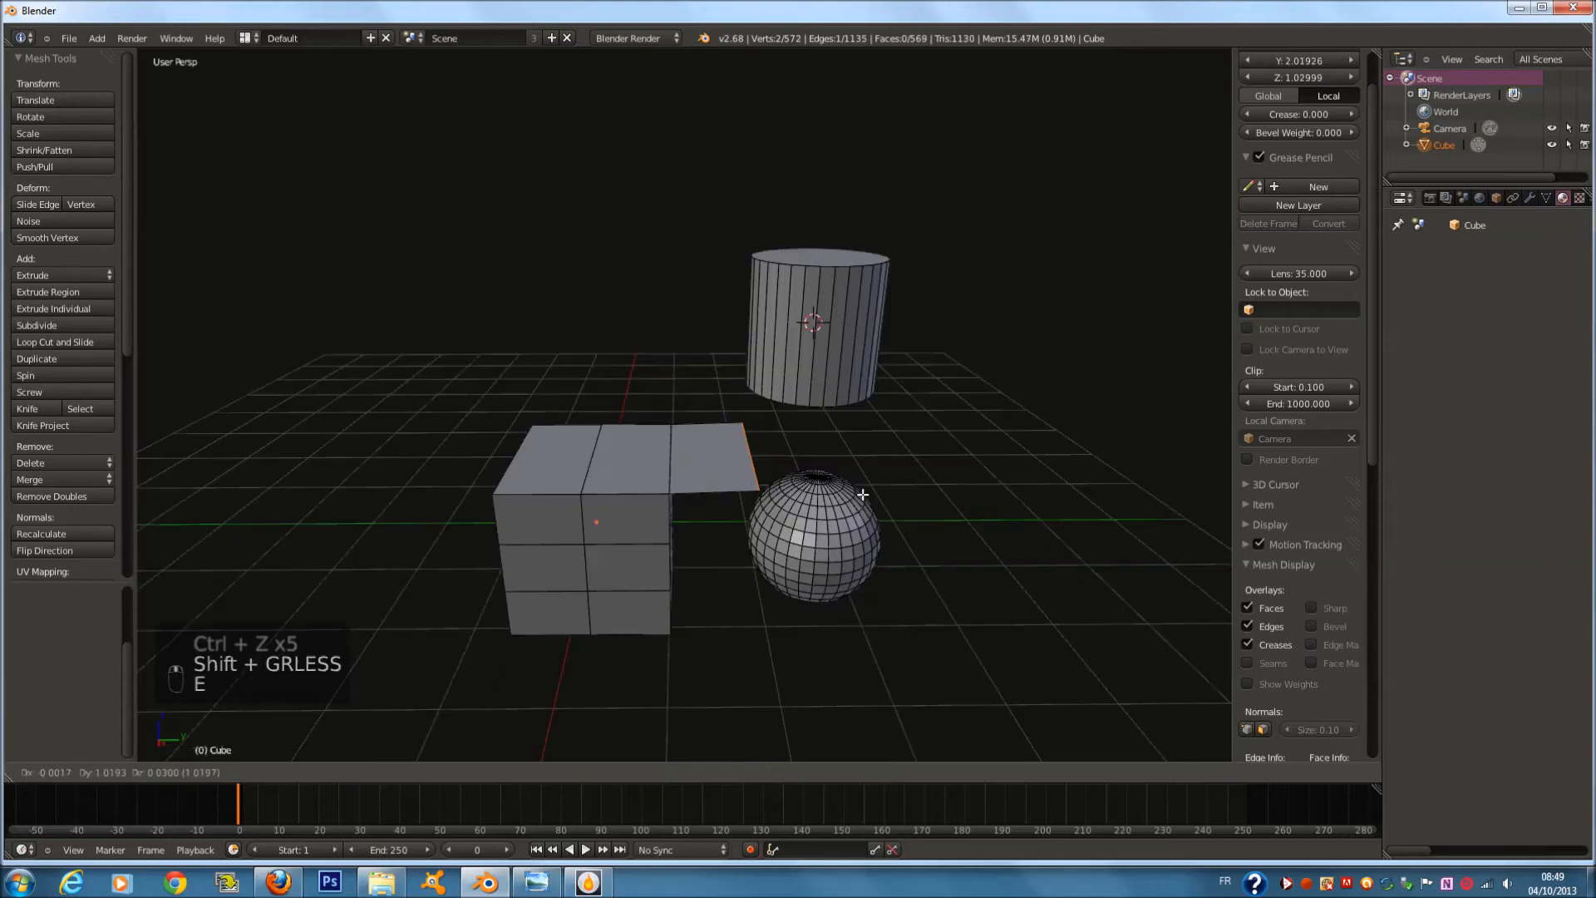
right_click(863, 494)
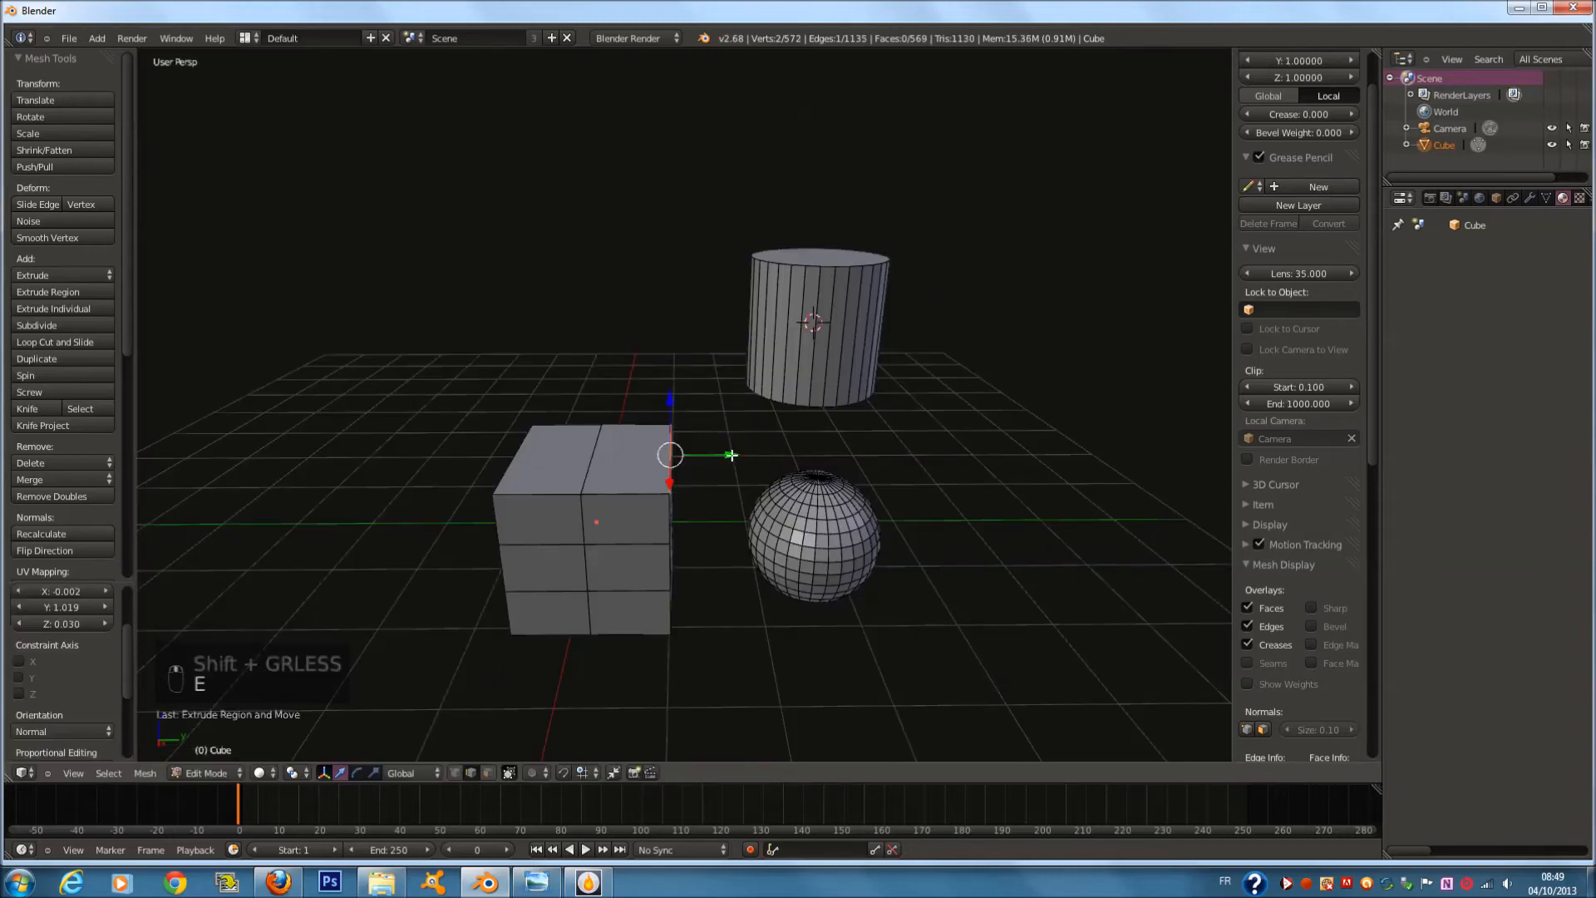
key(e)
drag(828, 399, 834, 240)
Extrude the raised edge back along Y over the cube, then extrude its end edge upward along Z
key(e)
right_click(729, 275)
drag(883, 288, 736, 288)
key(e)
right_click(693, 228)
drag(649, 235, 648, 81)
middle_drag(689, 252, 812, 306)
Select the whole mesh and apply Subdivide Smooth to it
key(a)
right_click(813, 474)
key(w)
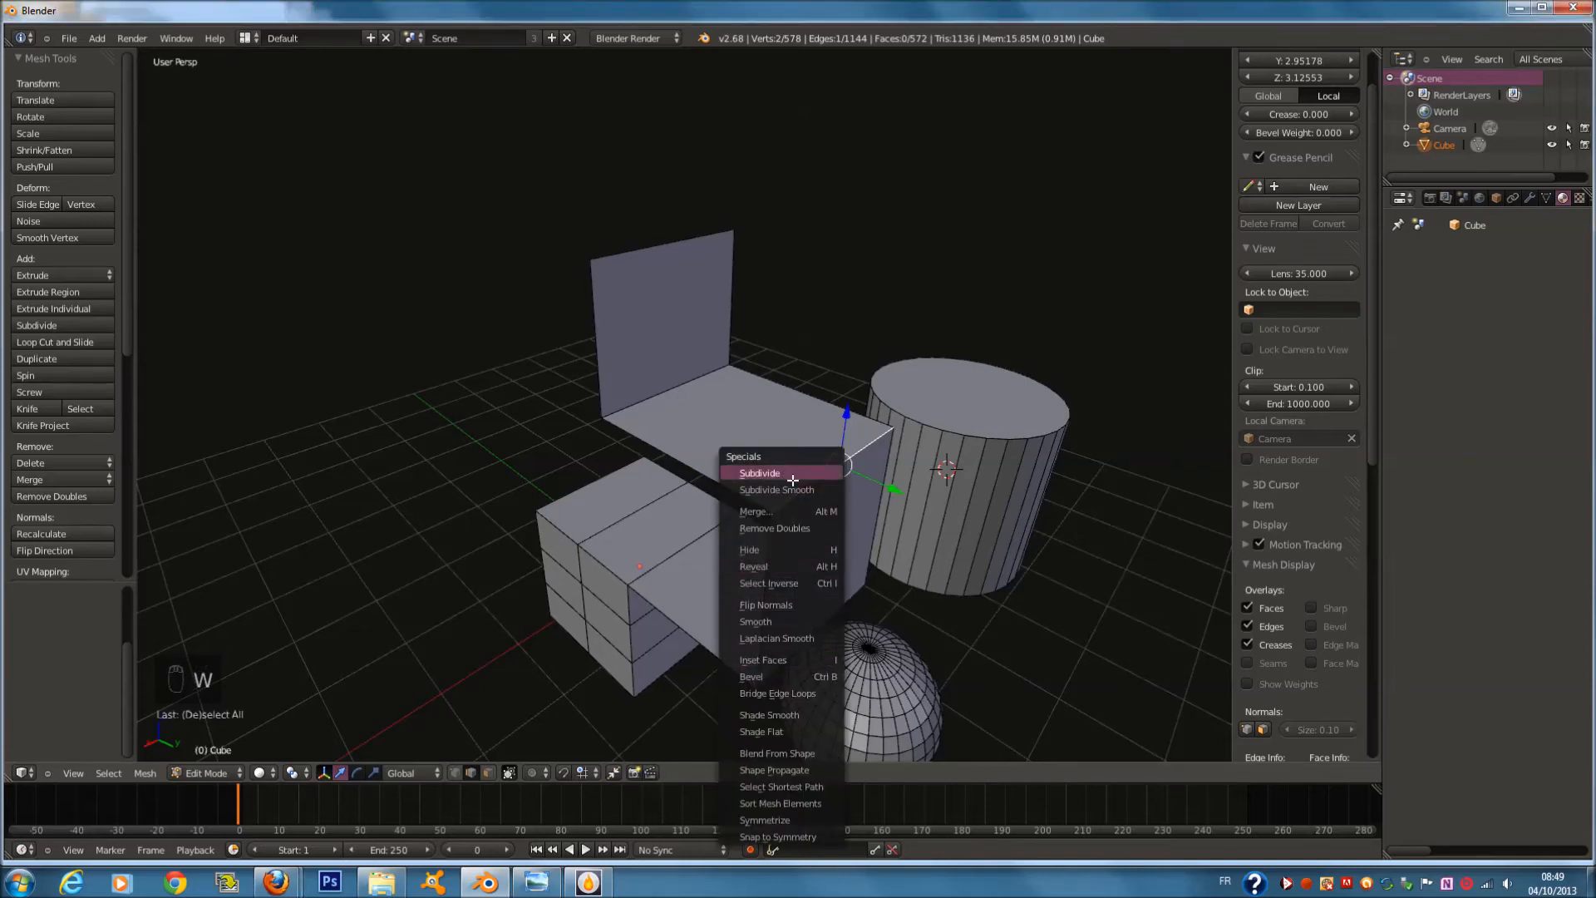
middle_drag(614, 541, 674, 542)
key(a)
key(a)
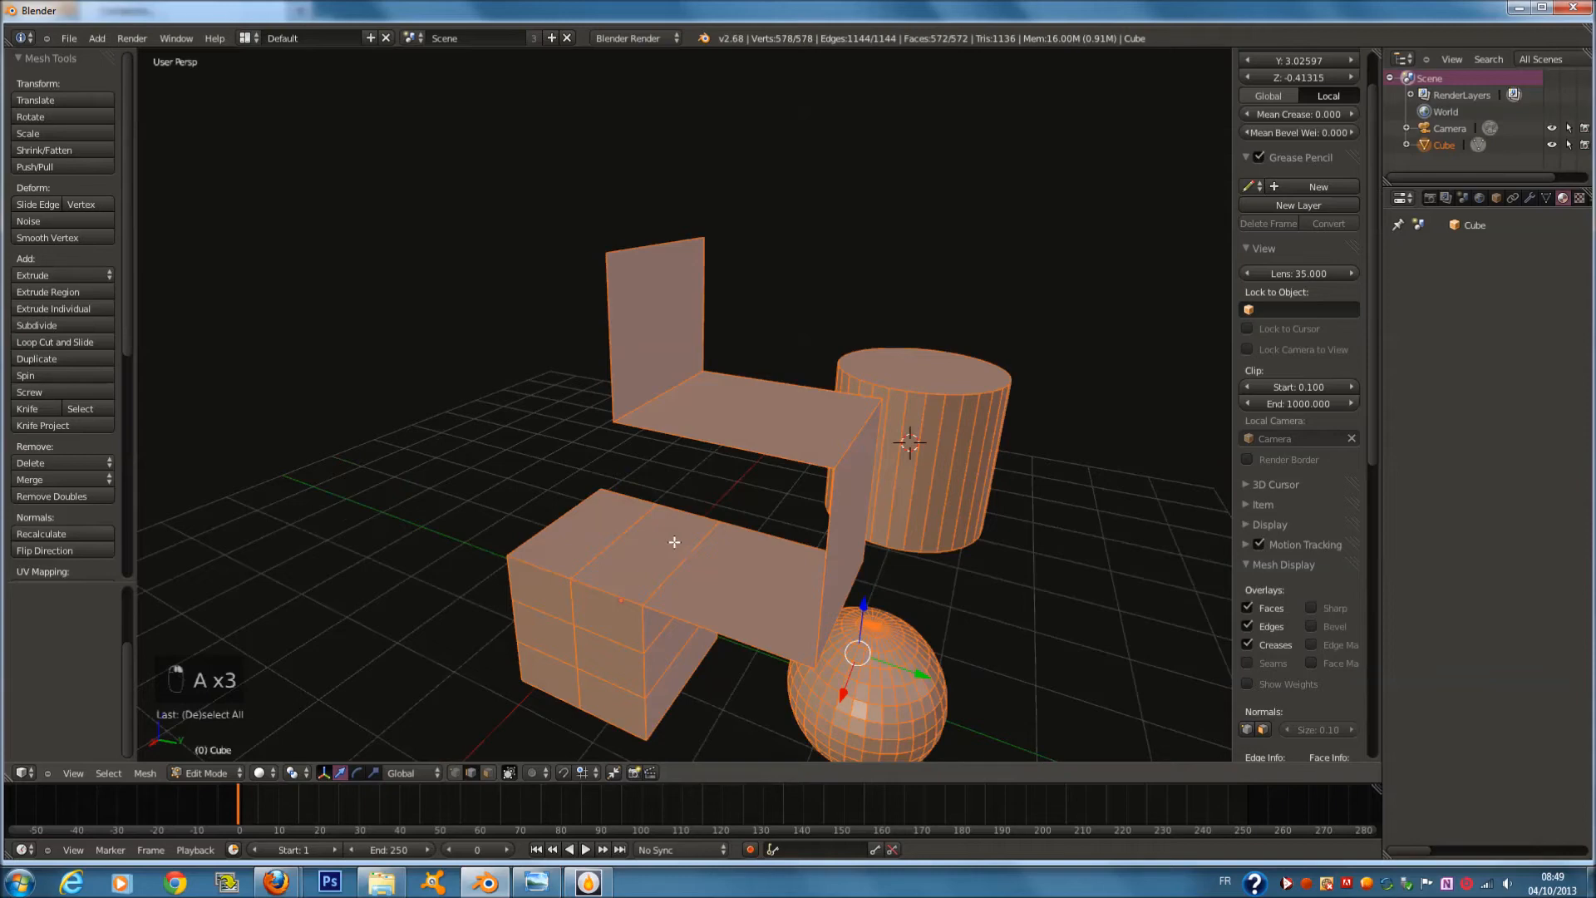
key(w)
key(w)
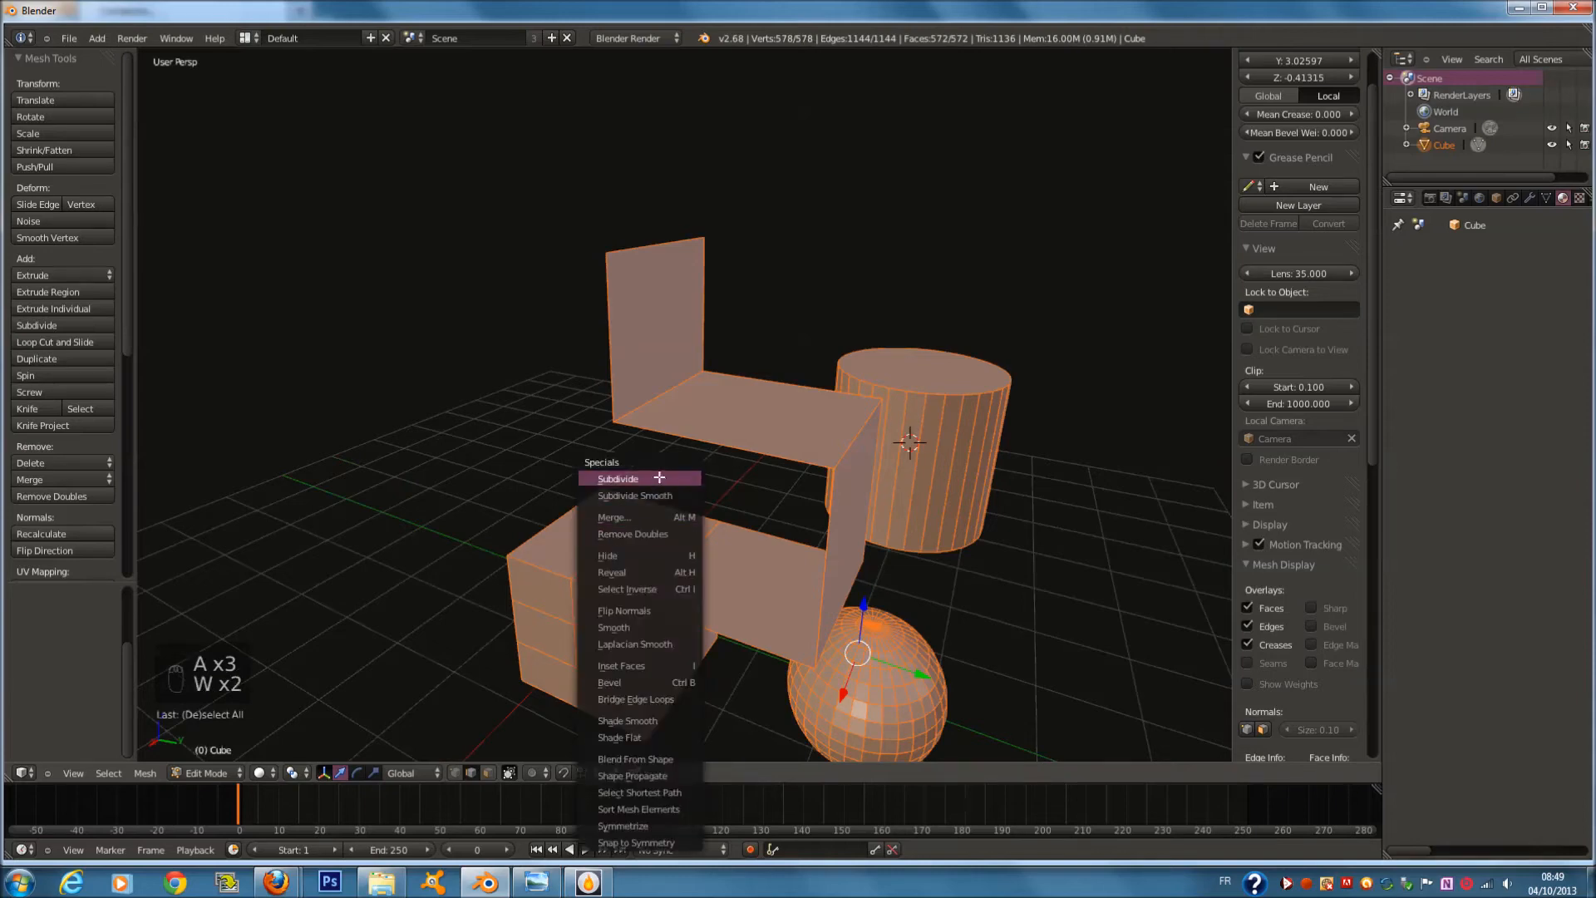
click(669, 495)
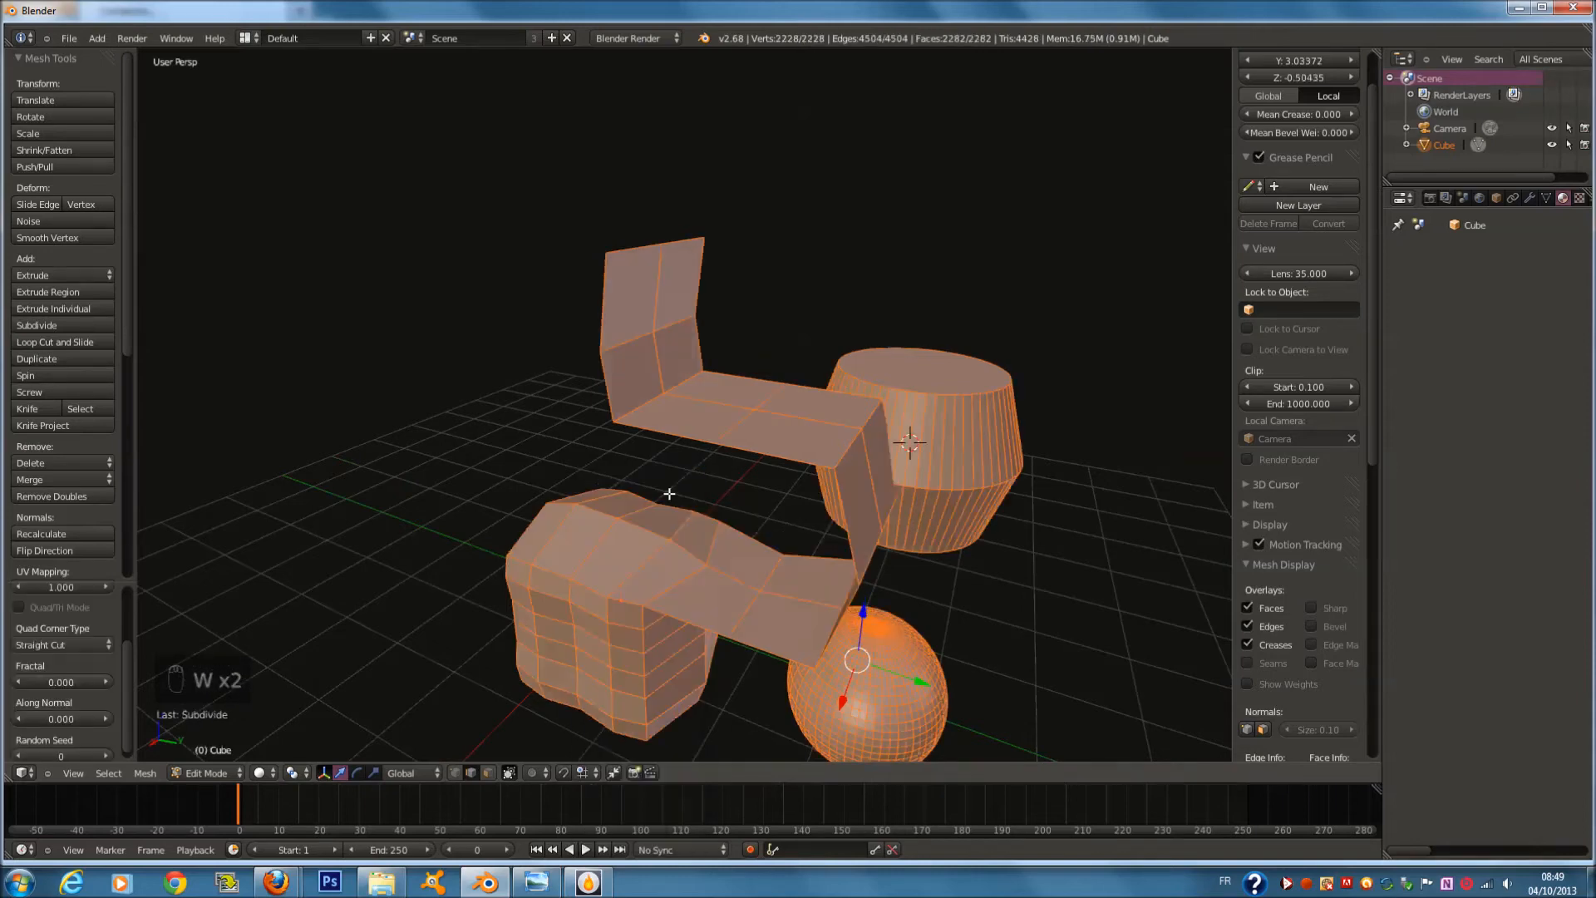
mouse_move(765, 525)
middle_down()
mouse_move(812, 530)
mouse_move(793, 534)
middle_up()
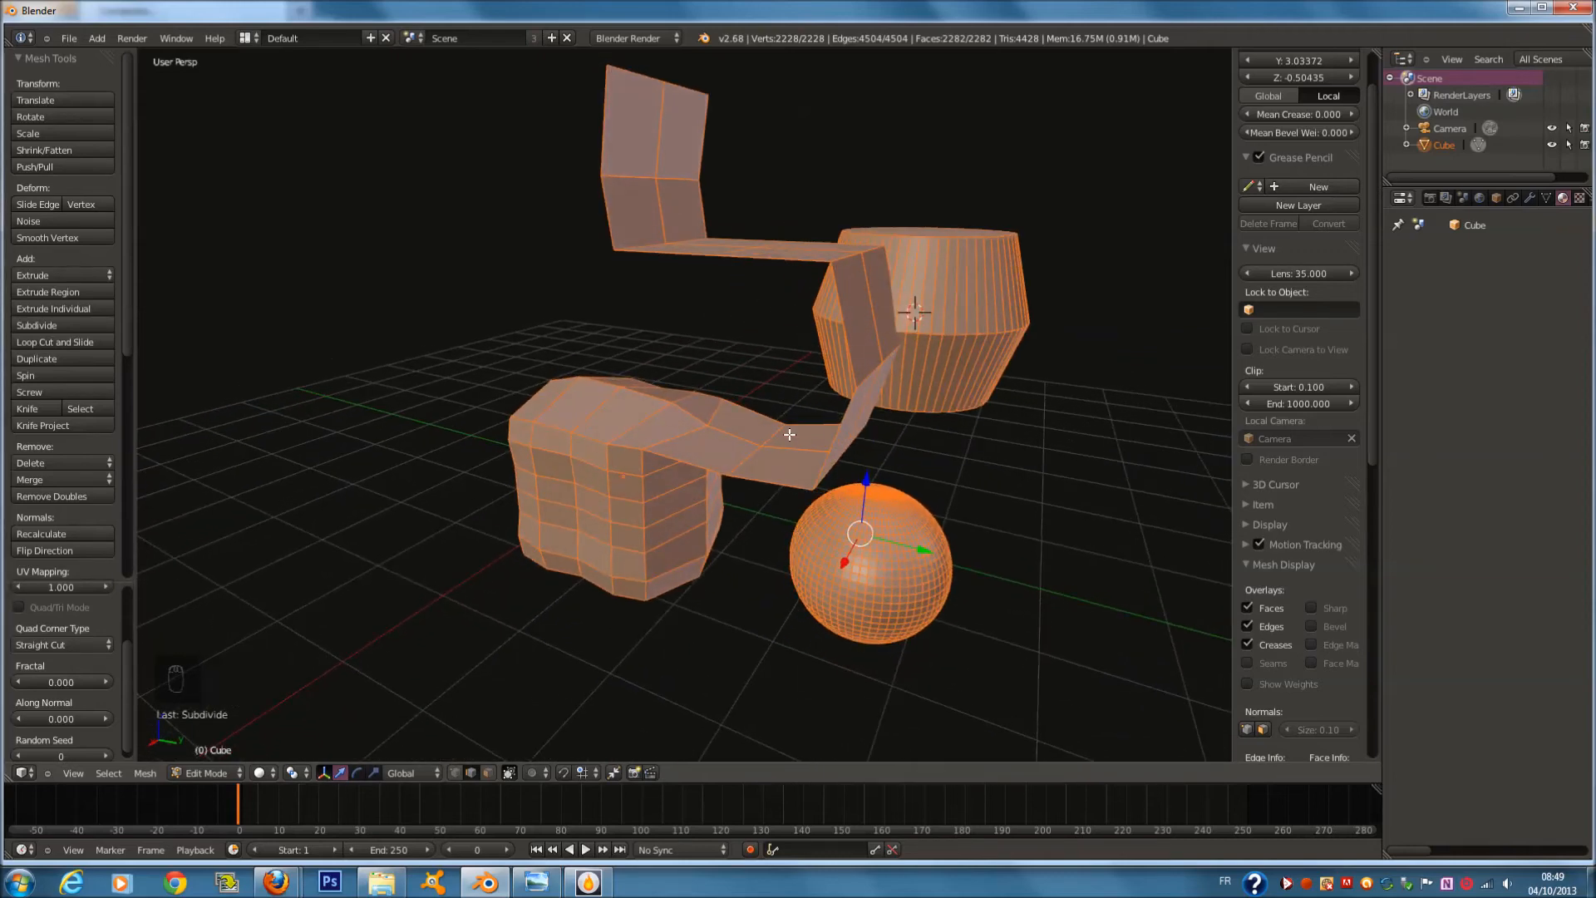
key(w)
scroll(674, 213, up, 2)
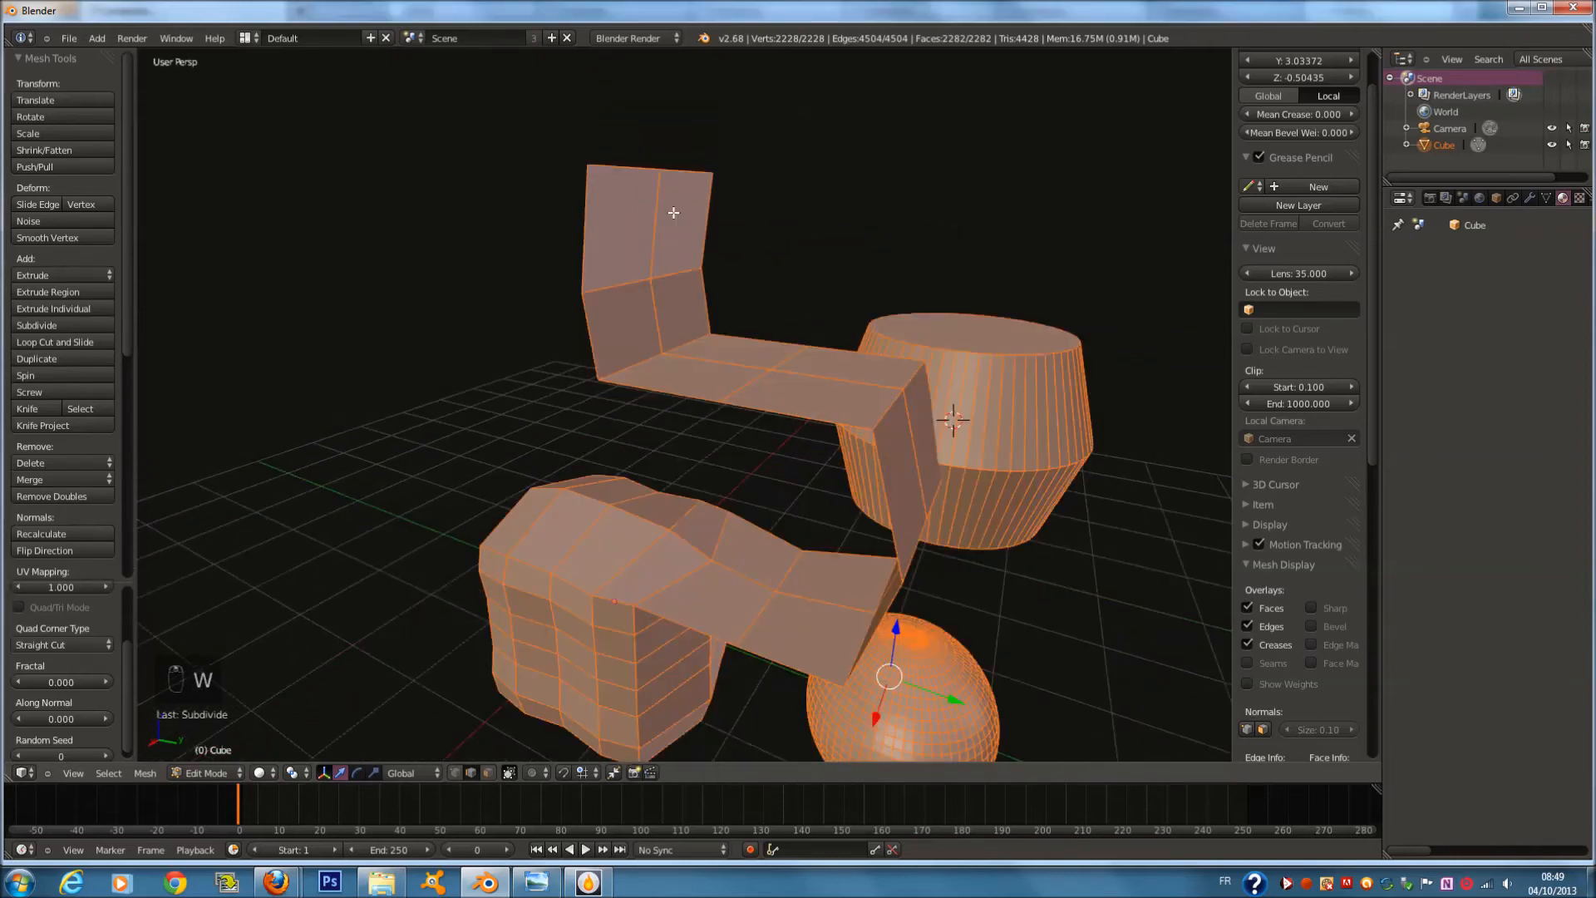
Deselect everything, switch to vertex selection and circle-select the pole vertex of the sphere
key(a)
click(456, 776)
middle_drag(691, 488, 679, 488)
scroll(703, 291, down, 5)
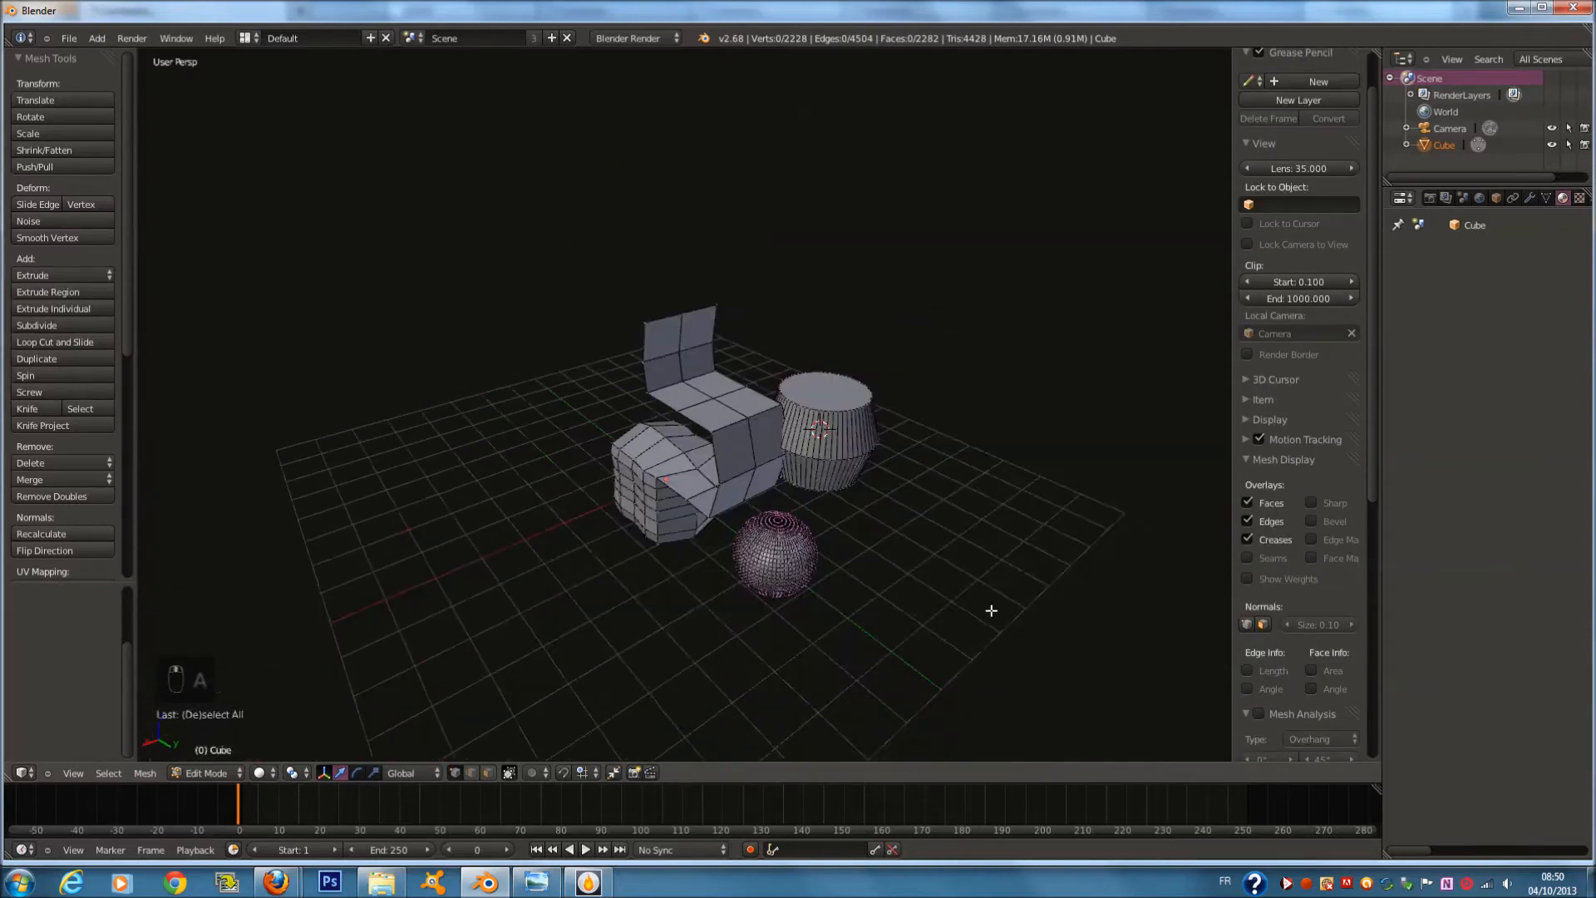
shift+middle_drag(990, 609, 854, 577)
scroll(855, 577, up, 4)
shift+middle_drag(632, 471, 861, 439)
scroll(781, 475, up, 4)
scroll(871, 431, up, 4)
click(892, 422)
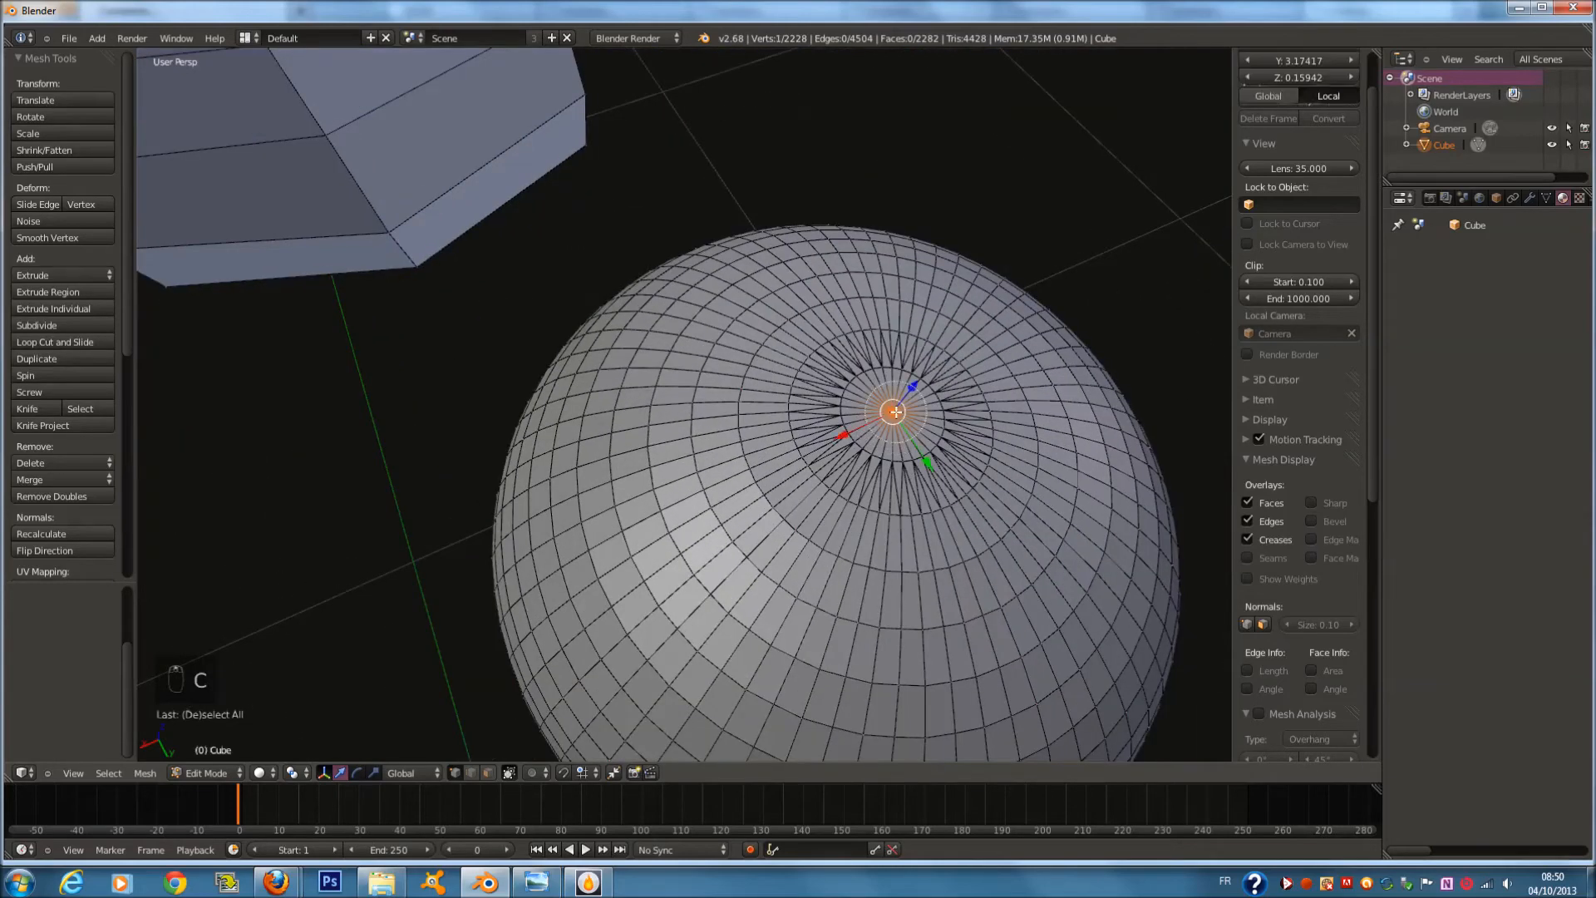
key(KP_Decimal)
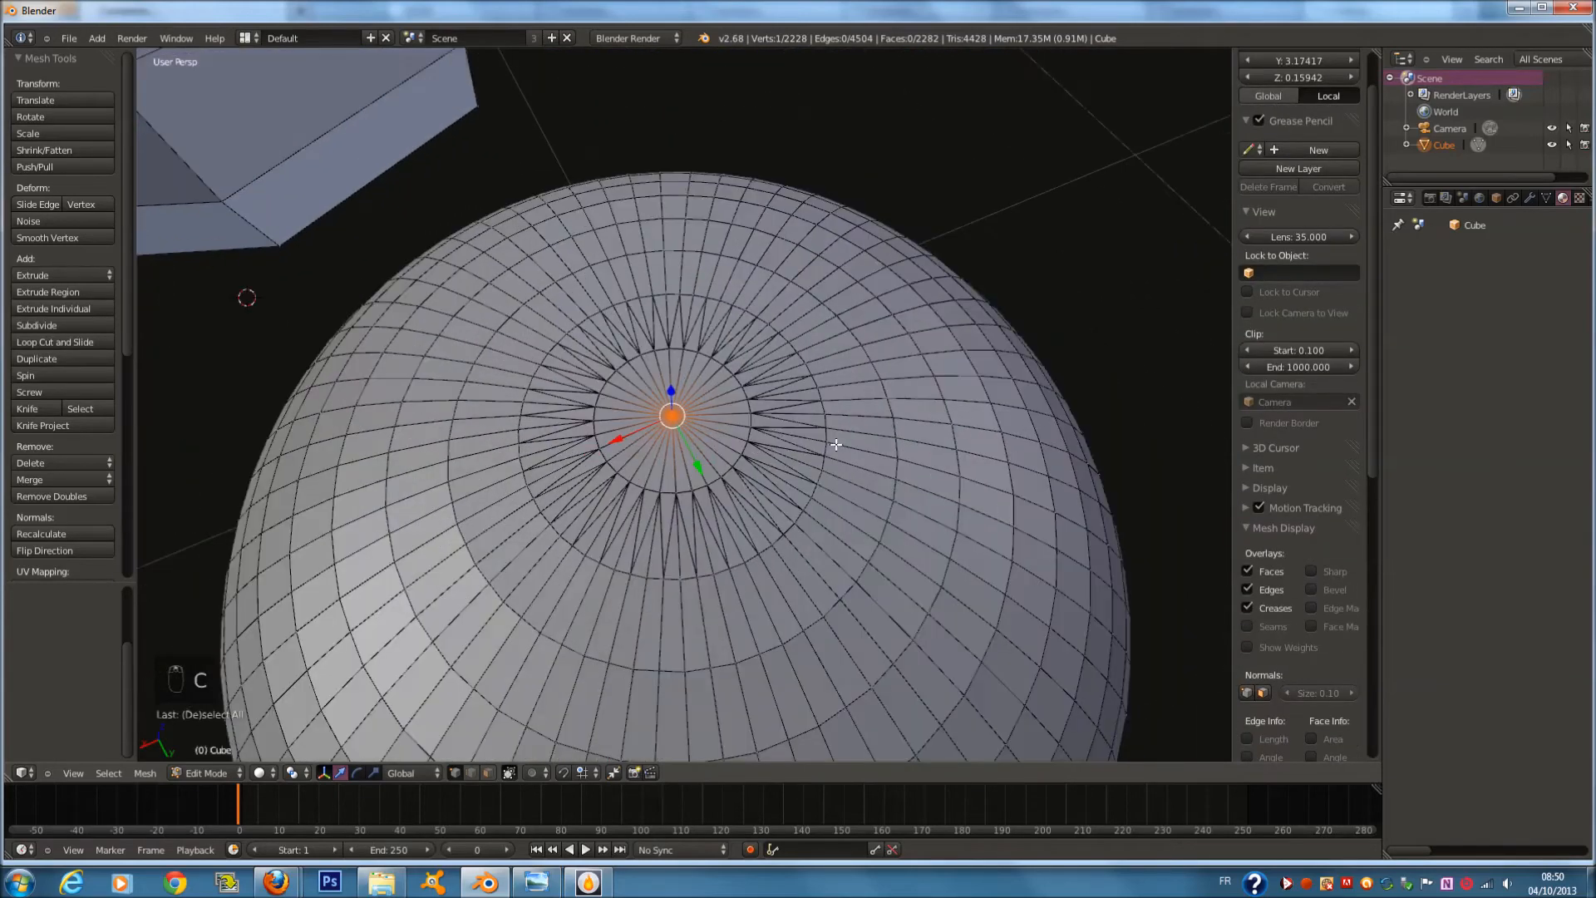
Switch to face selection and circle-select the faces around the sphere's pole
click(488, 774)
key(c)
click(678, 432)
right_click(679, 441)
Try merging the sphere's selected pole faces with Collapse, then undo the merge
key(w)
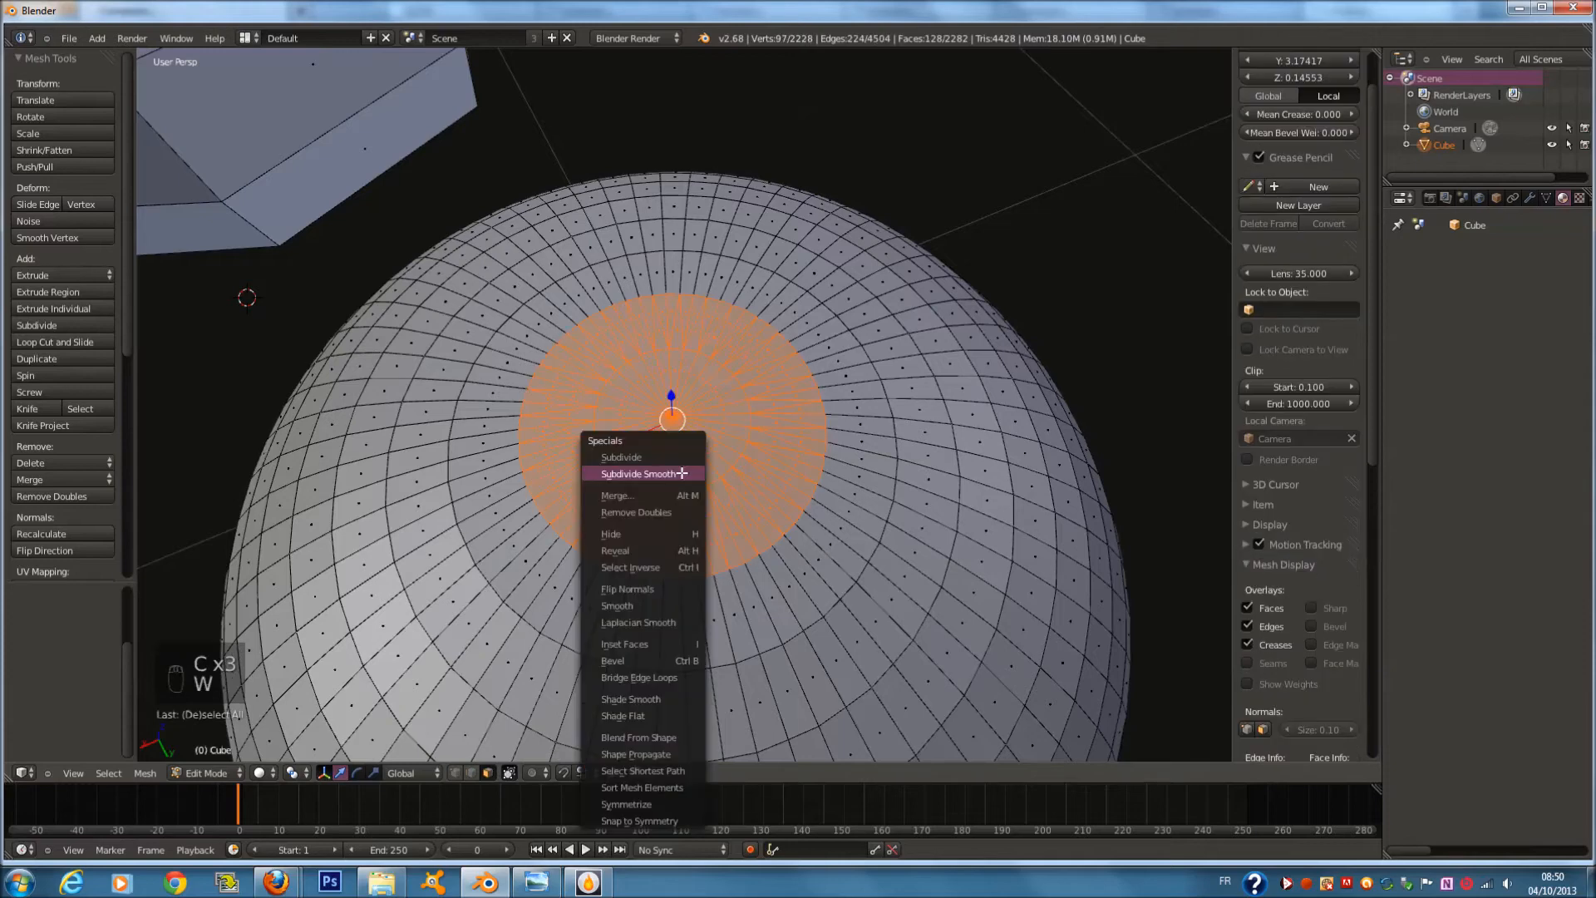
click(686, 496)
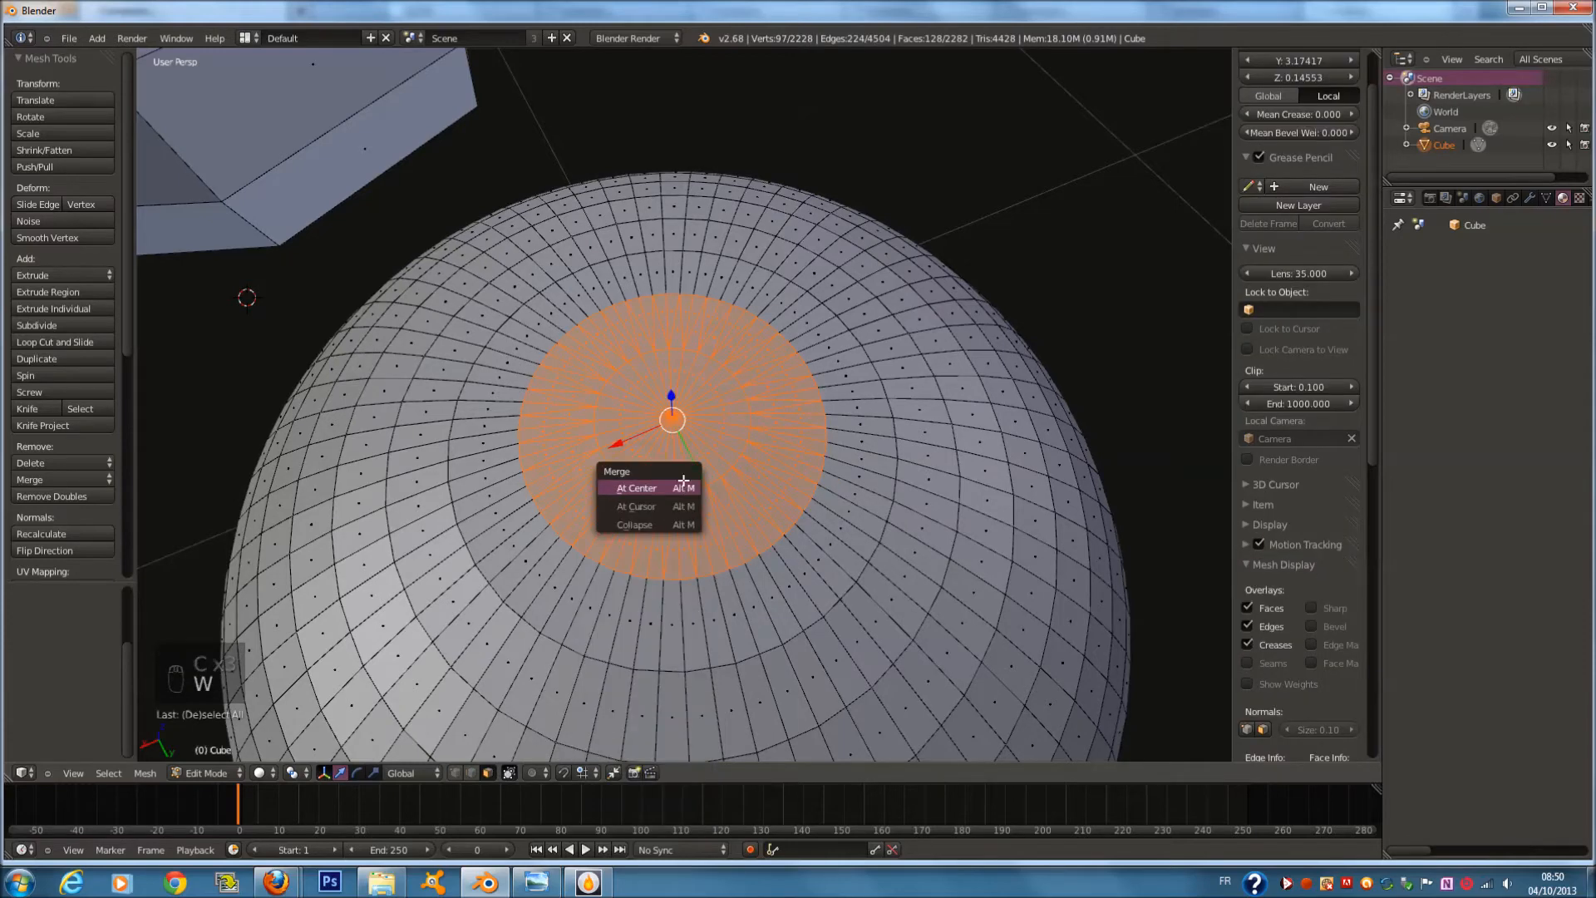
click(692, 526)
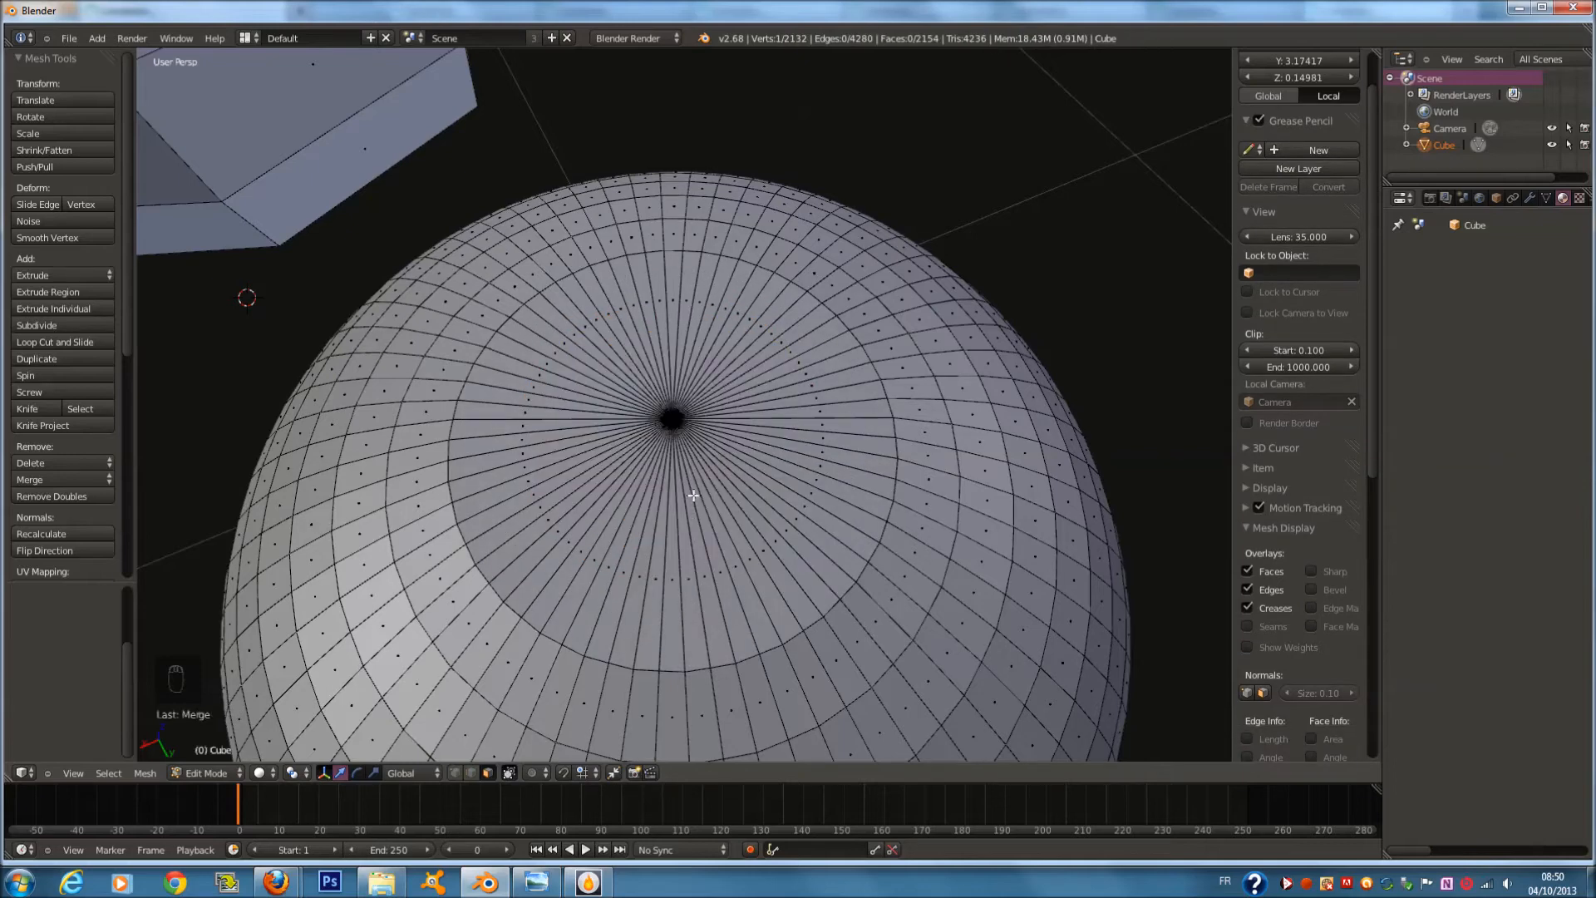
key(ctrl+z)
Try merging the sphere's pole faces at the 3D cursor, check the result in wireframe display, and undo the merge
key(w)
click(694, 492)
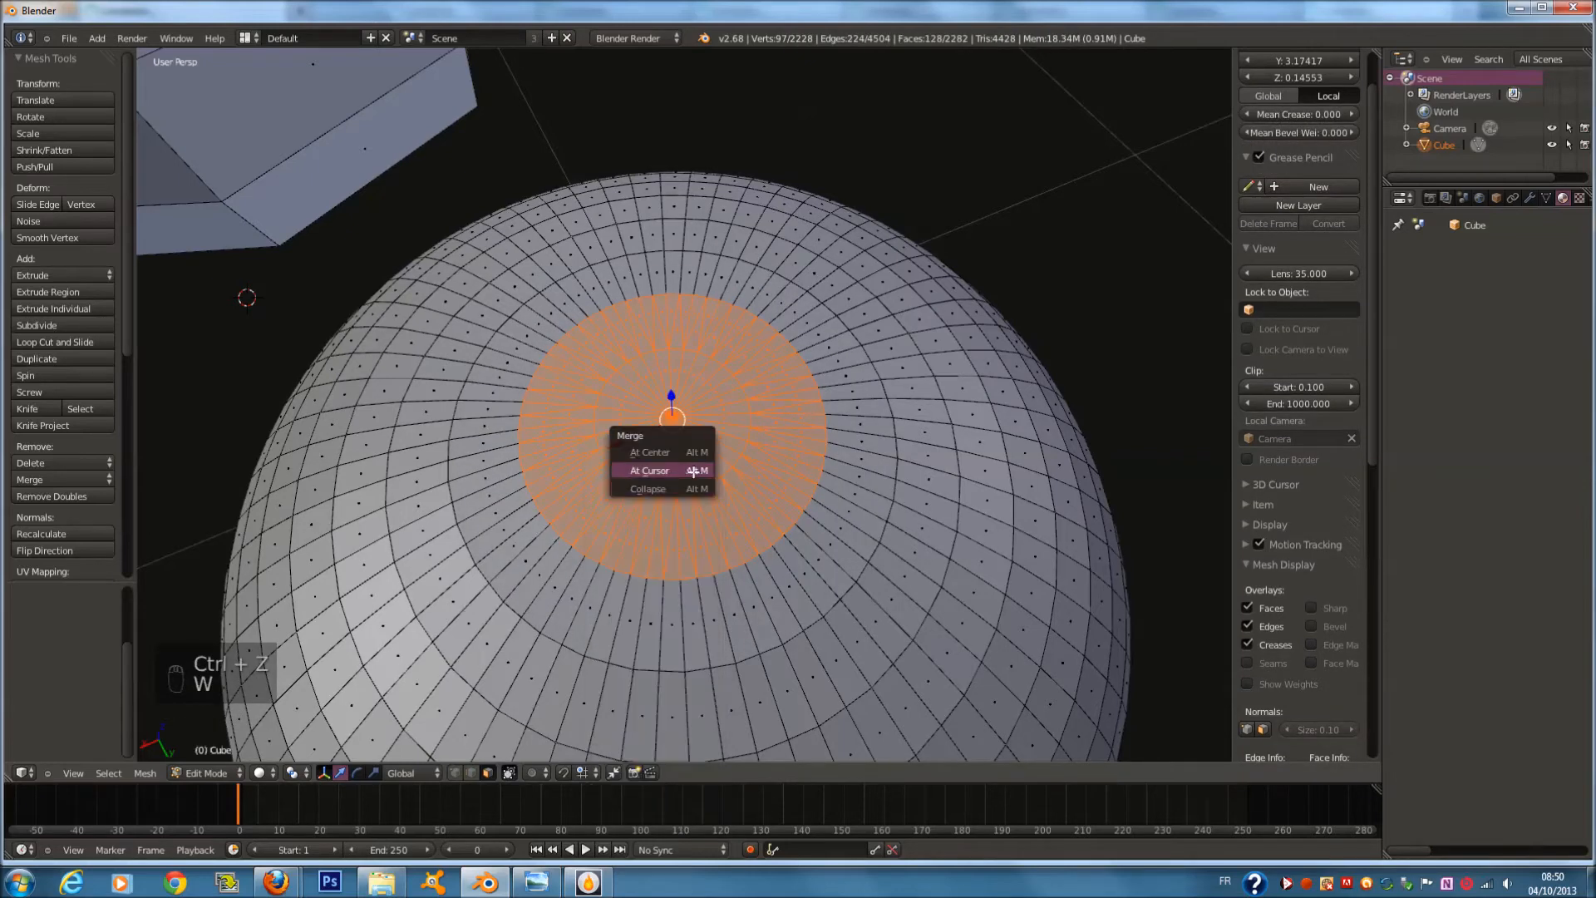
click(696, 471)
scroll(709, 467, down, 6)
scroll(896, 335, down, 3)
key(z)
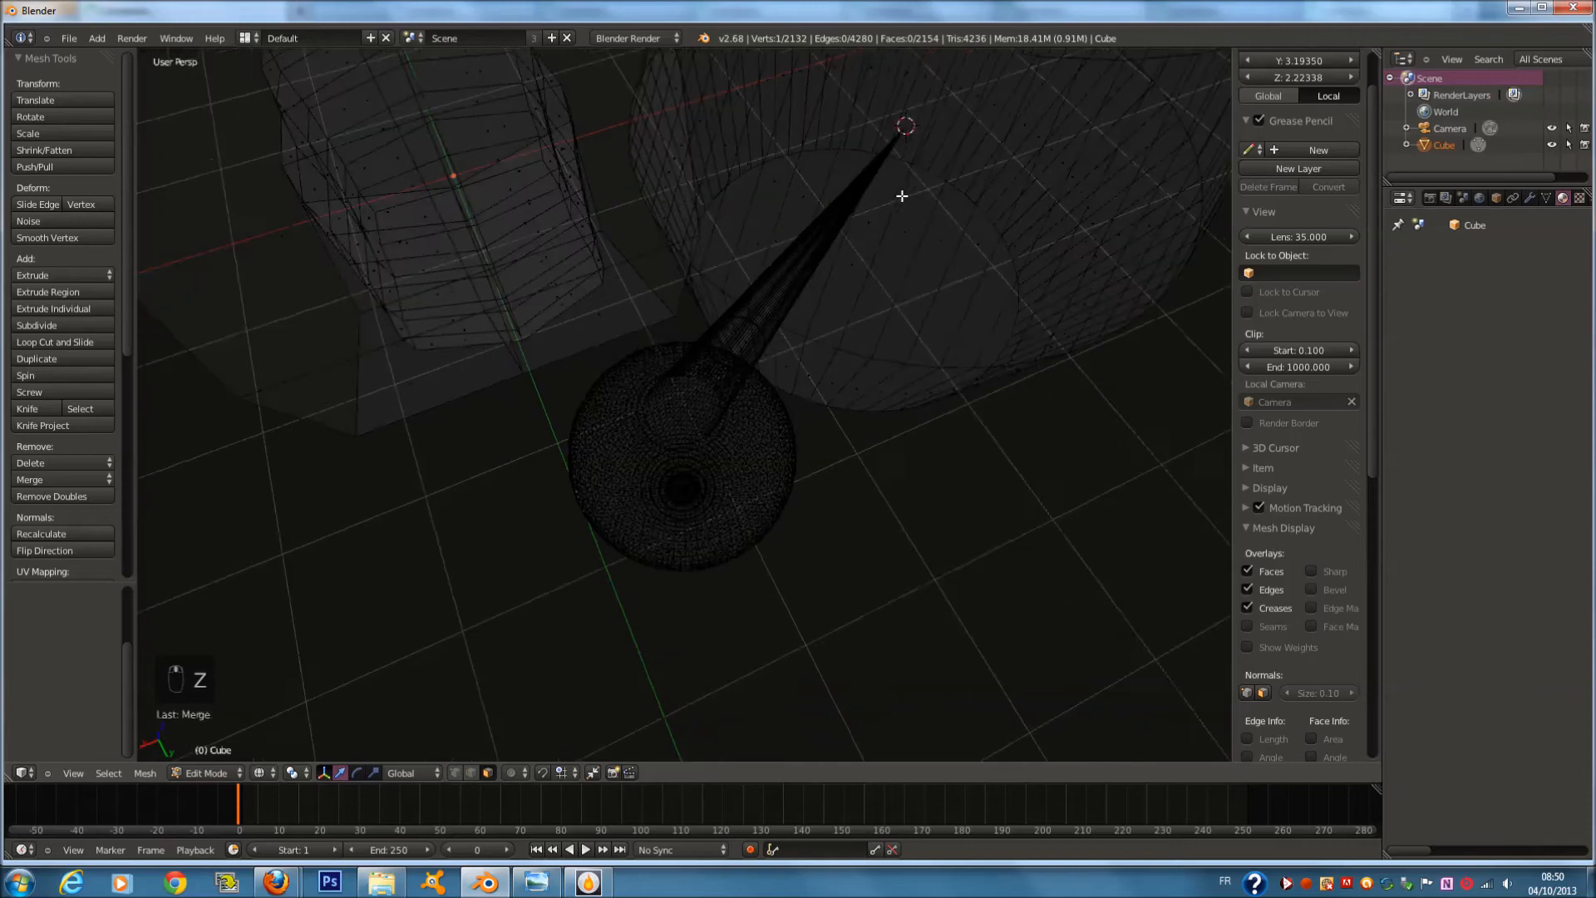
key(z)
scroll(864, 287, up, 5)
key(ctrl+z)
Merge the sphere's selected pole faces At Center
scroll(808, 388, up, 2)
key(w)
click(789, 403)
click(796, 380)
Locate Remove Doubles among the Specials commands and select the whole mesh
key(w)
click(811, 411)
key(w)
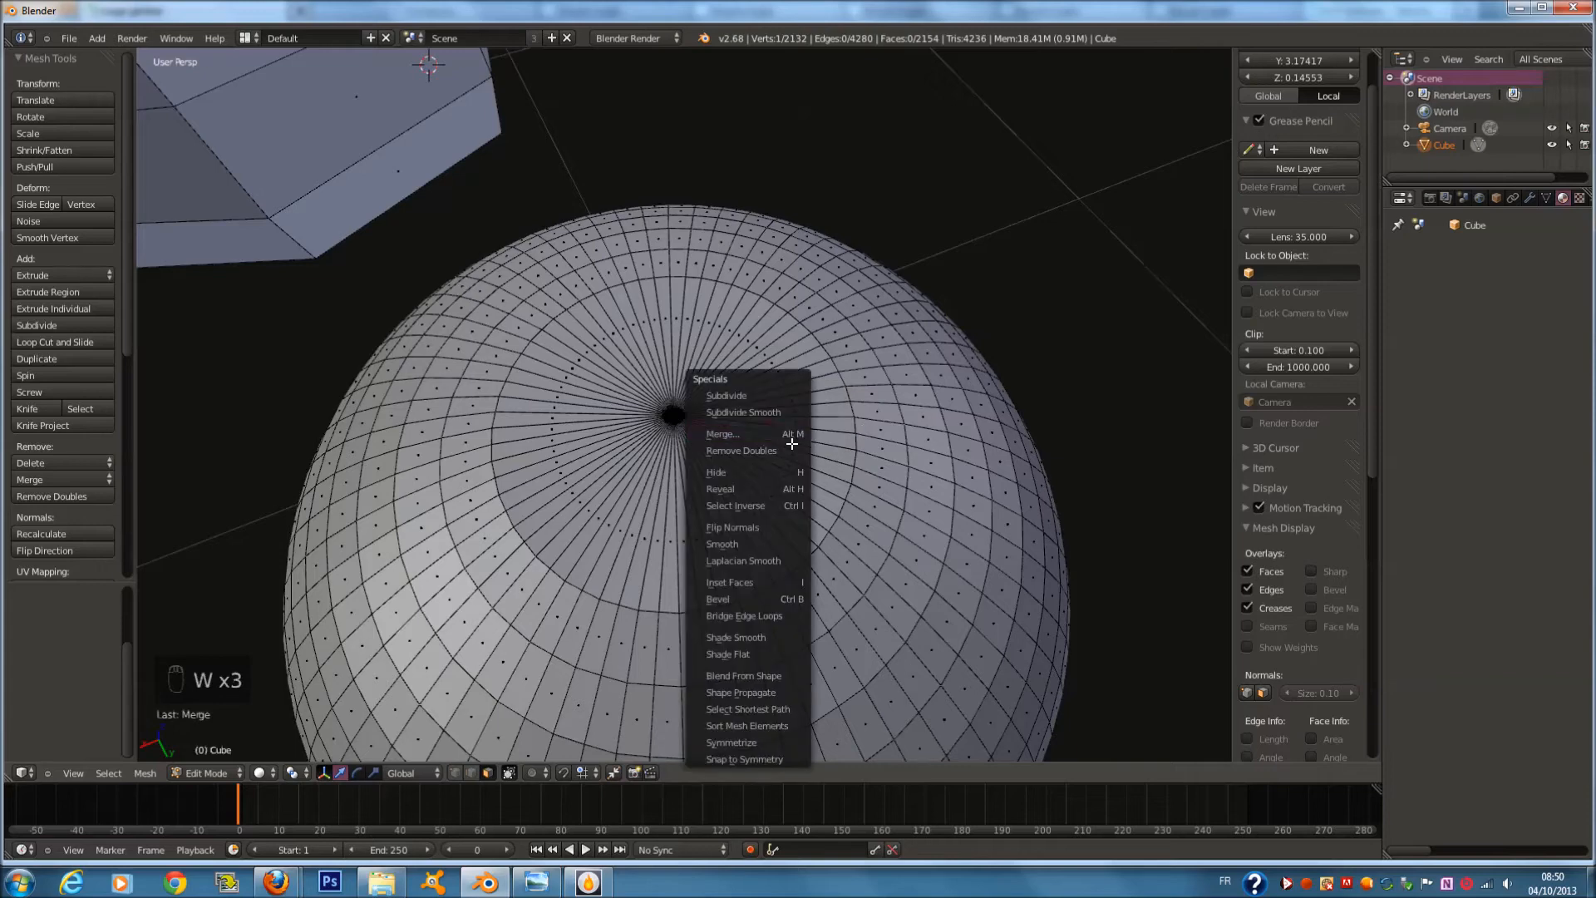
key(w)
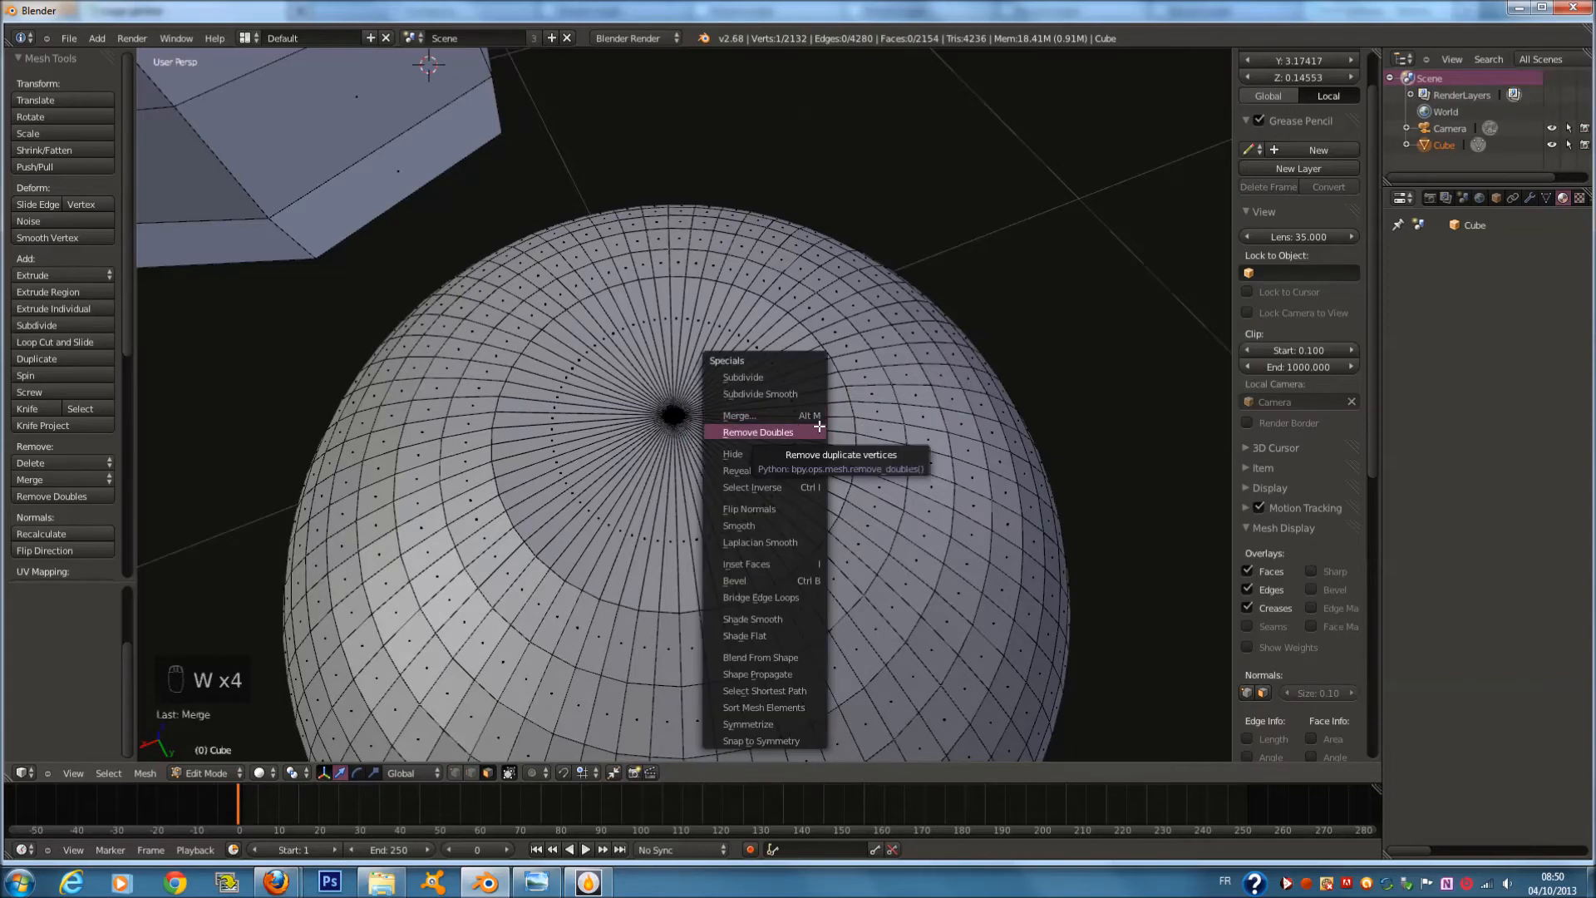
key(a)
scroll(827, 433, down, 6)
key(a)
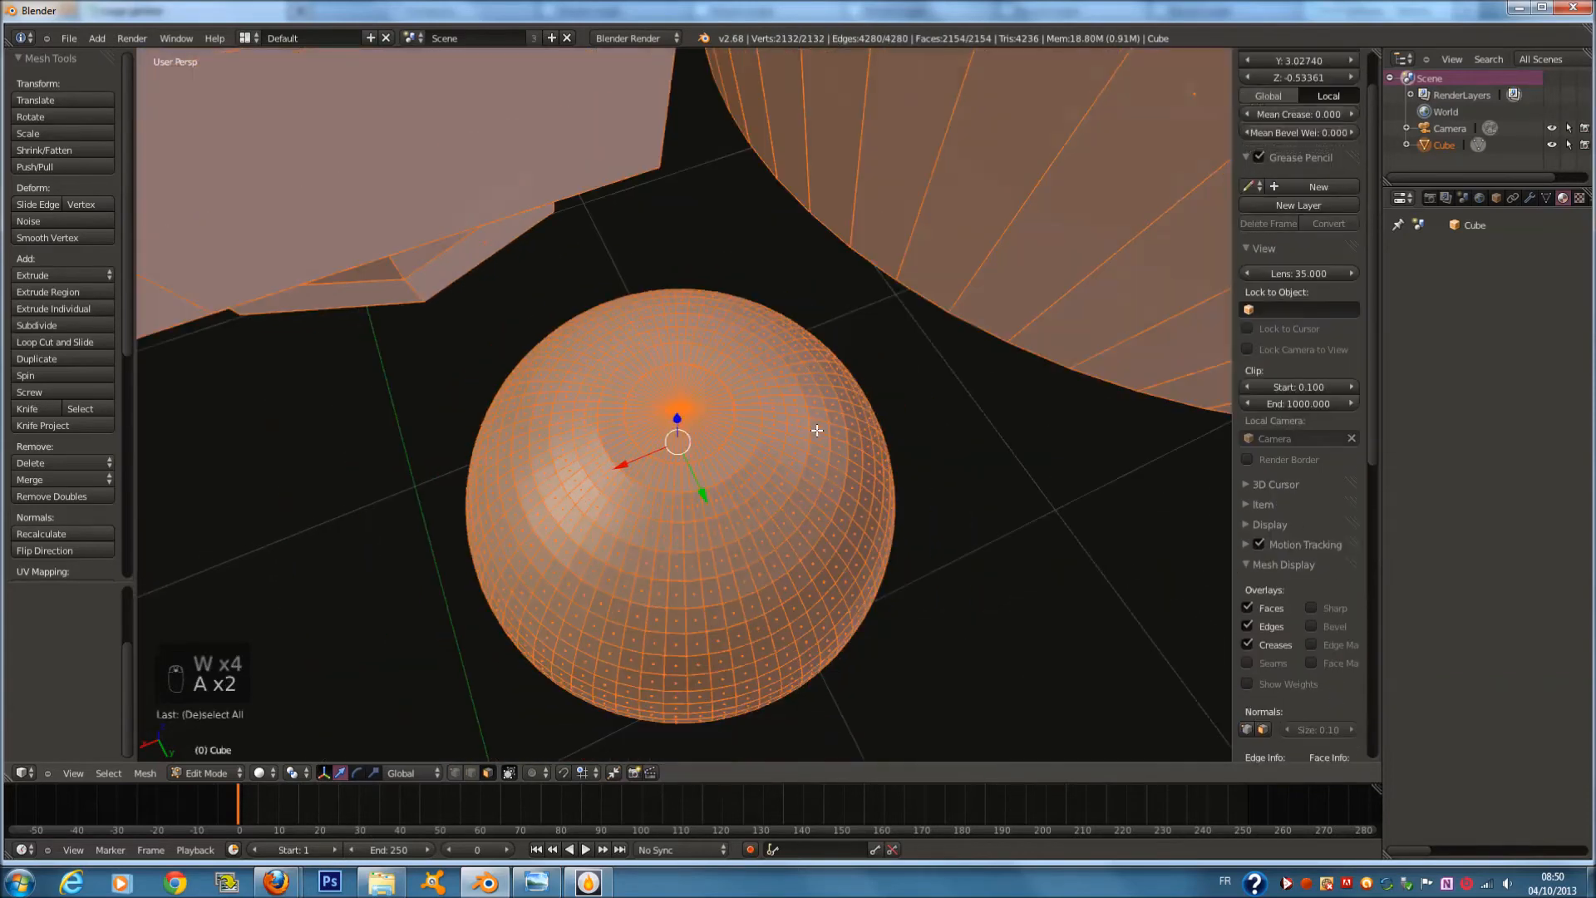
Extrude one face of the upright panel twice in place to create duplicate vertices, and select the neighbouring face
middle_drag(739, 446, 667, 333)
scroll(635, 289, down, 2)
middle_drag(601, 243, 668, 305)
right_click(640, 291)
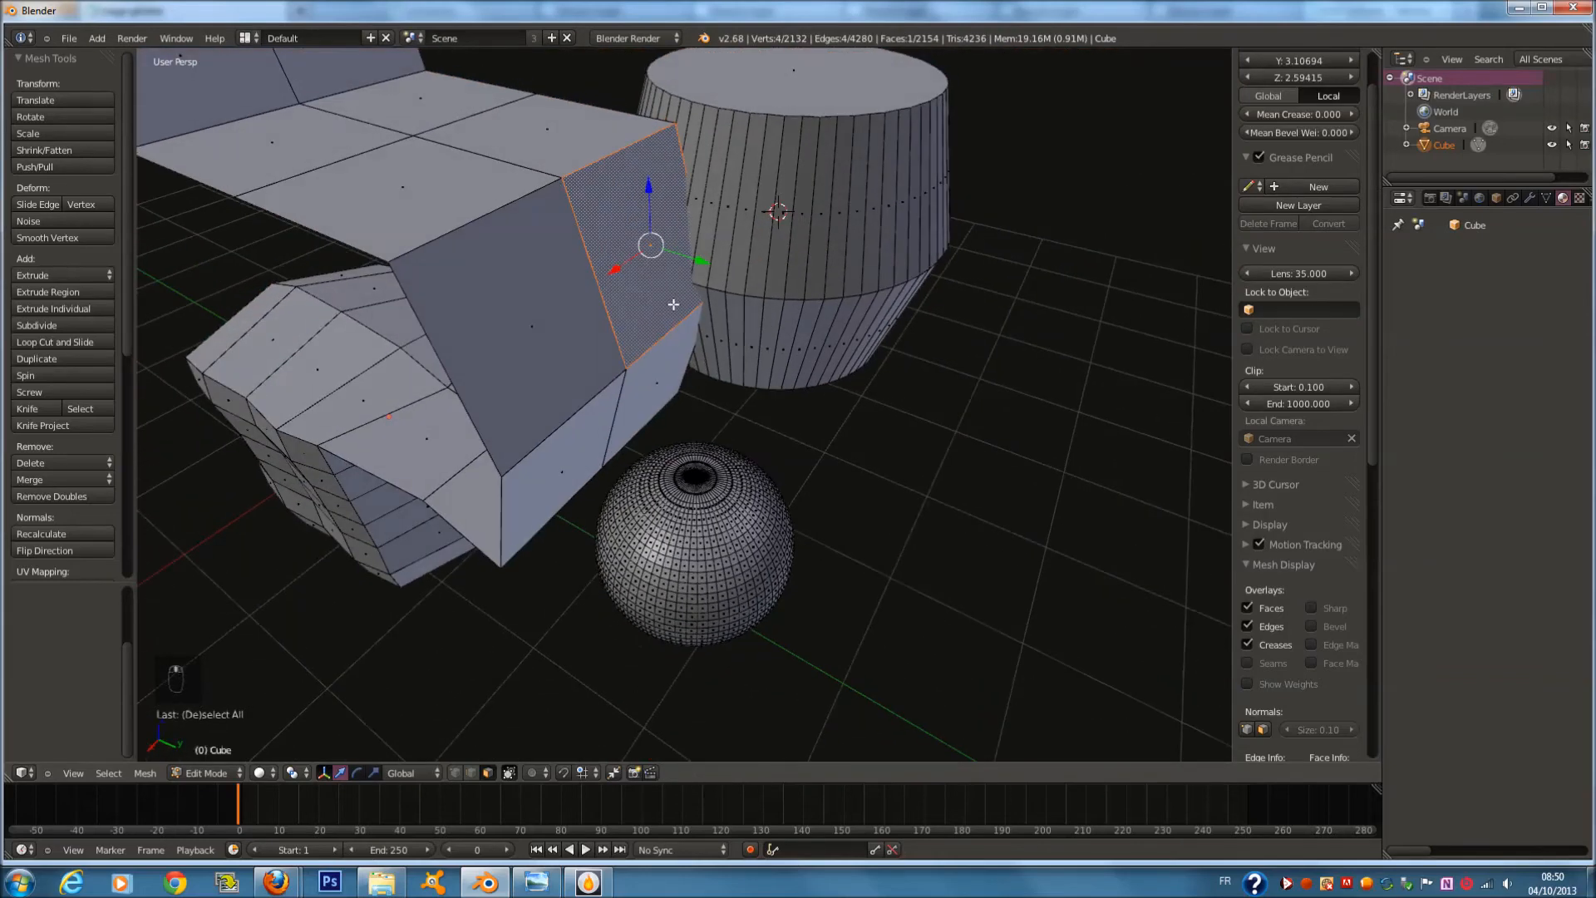
key(e)
key(e)
right_click(559, 312)
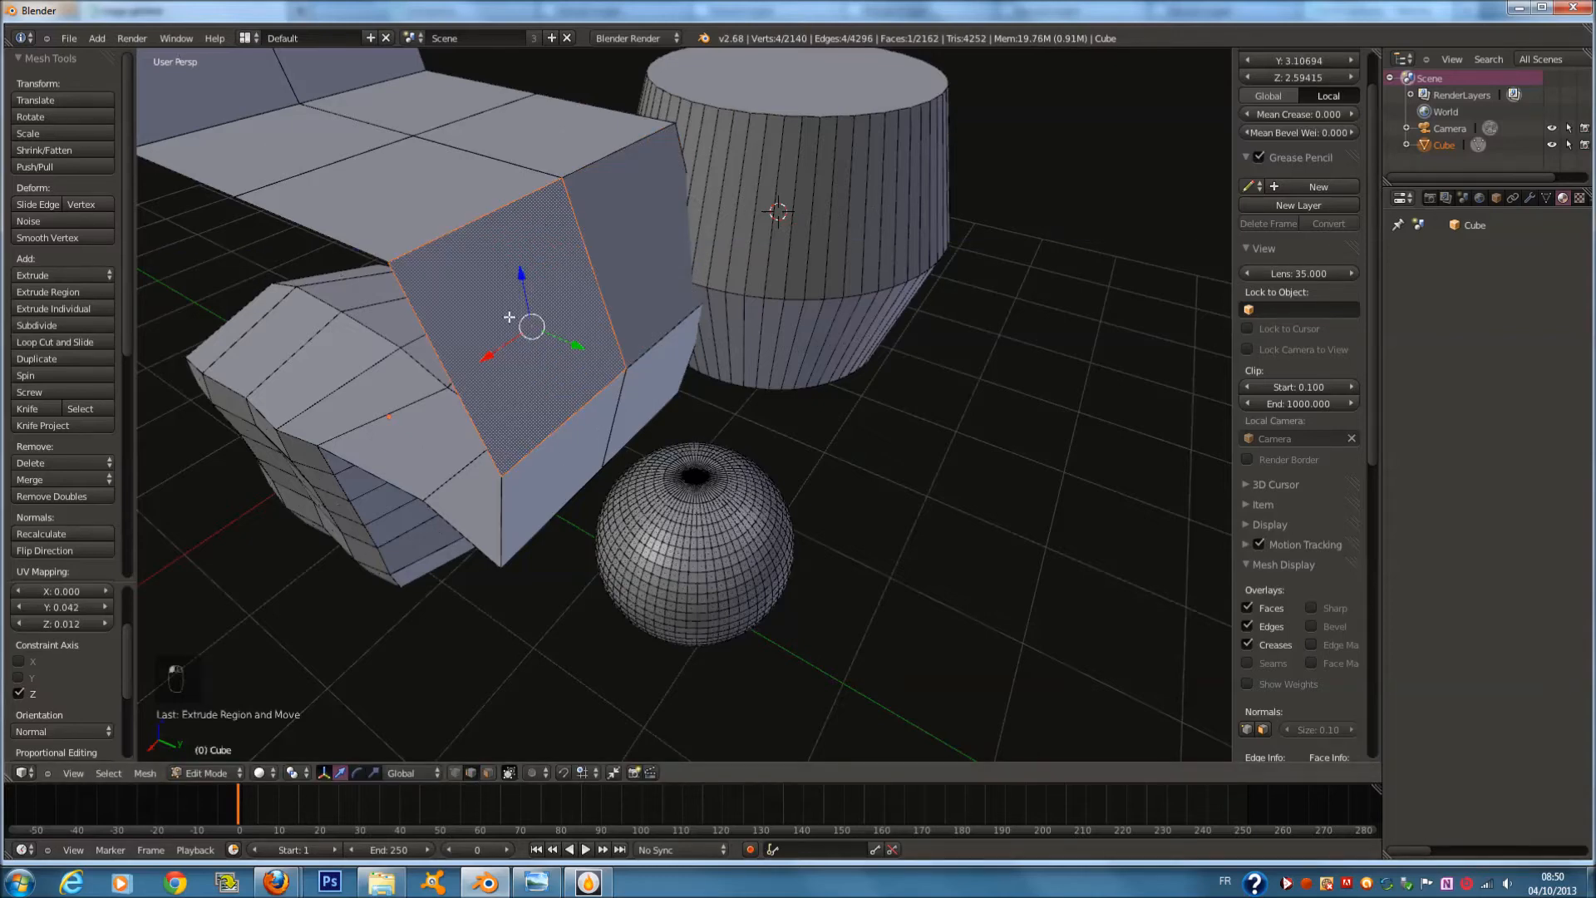
Extrude the upright panel's middle edge behind it and its side edge outward
right_click(580, 242)
key(e)
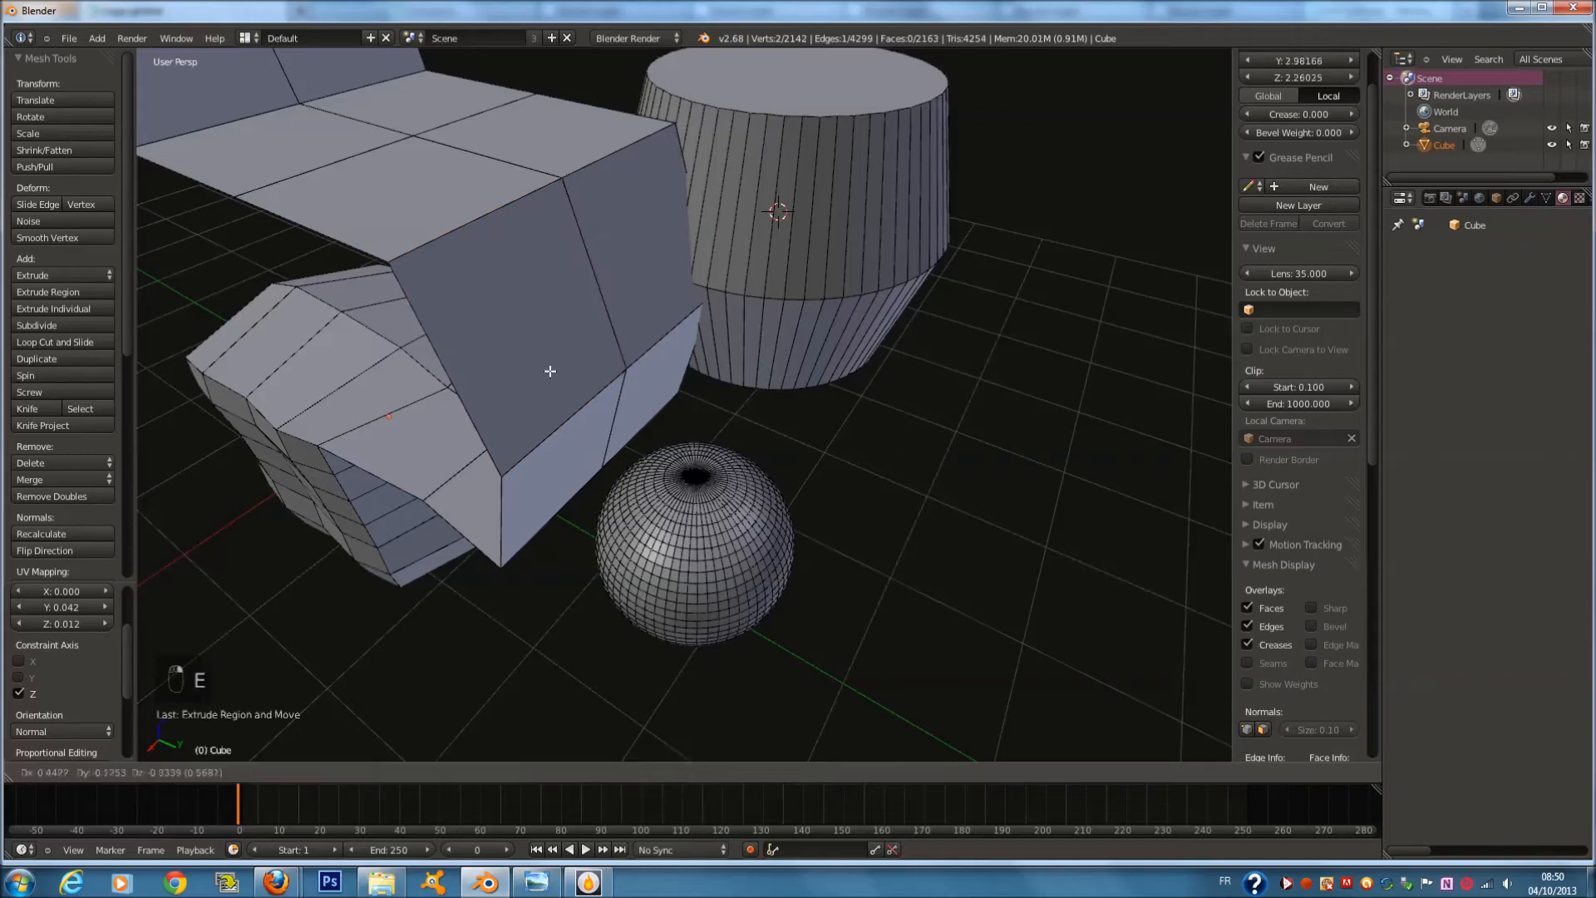
click(458, 403)
right_click(434, 362)
middle_drag(434, 363, 614, 395)
key(e)
key(s)
click(823, 505)
Deselect the mesh and extrude an upper edge of the upright panel
middle_drag(823, 506, 796, 501)
key(a)
key(a)
key(a)
middle_drag(673, 457, 559, 257)
right_click(557, 257)
key(e)
click(669, 310)
Select the whole mesh and remove its duplicate vertices with Remove Doubles
key(a)
key(a)
key(a)
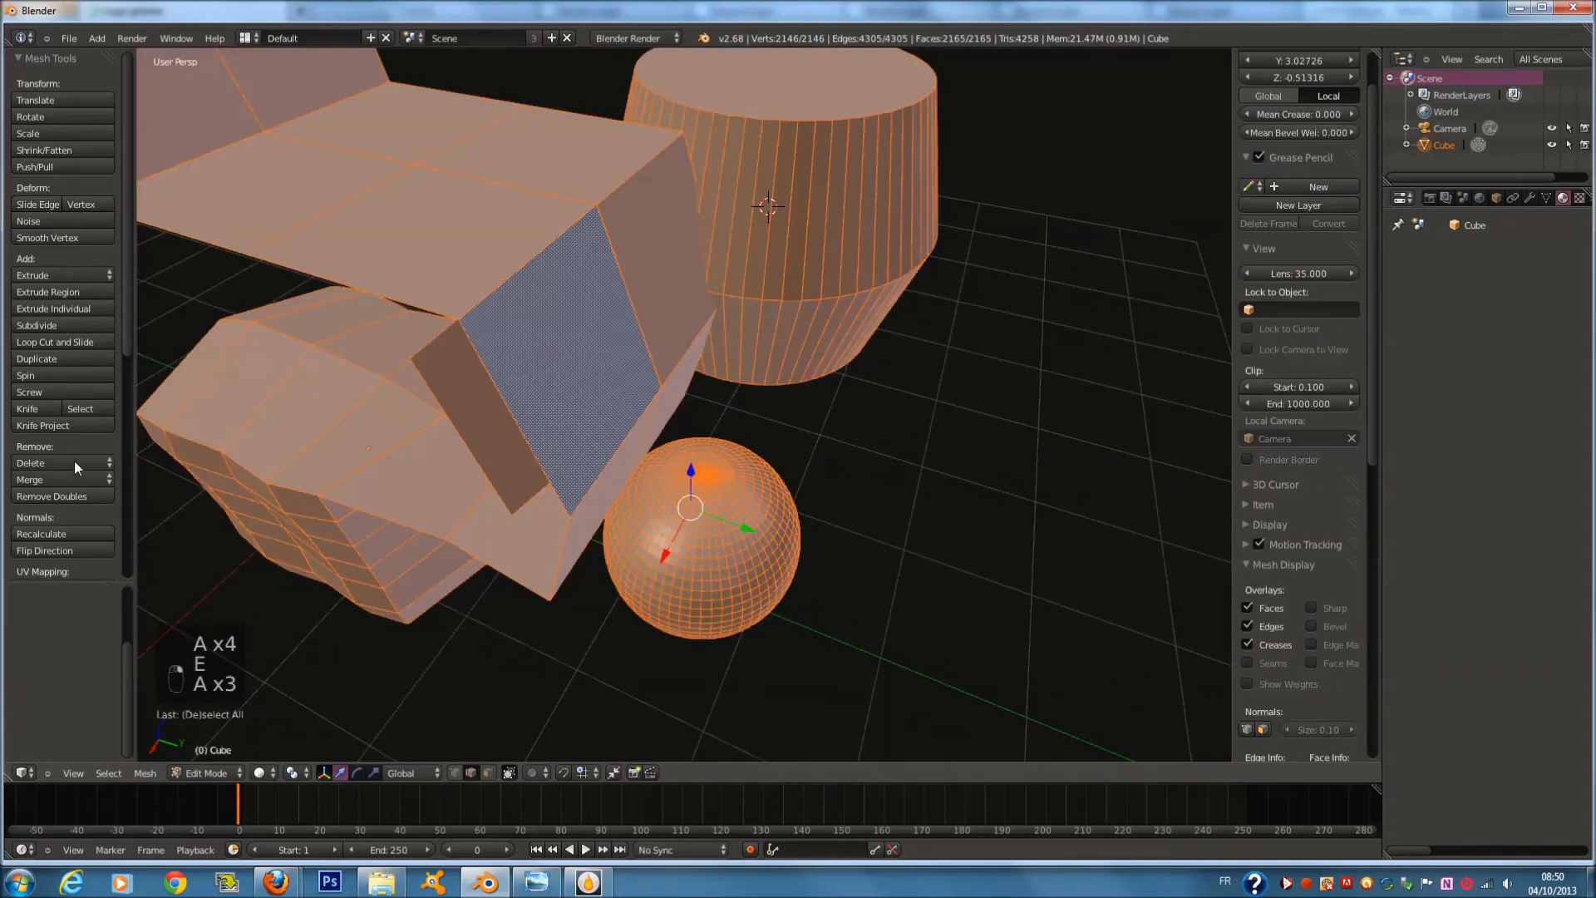
click(73, 494)
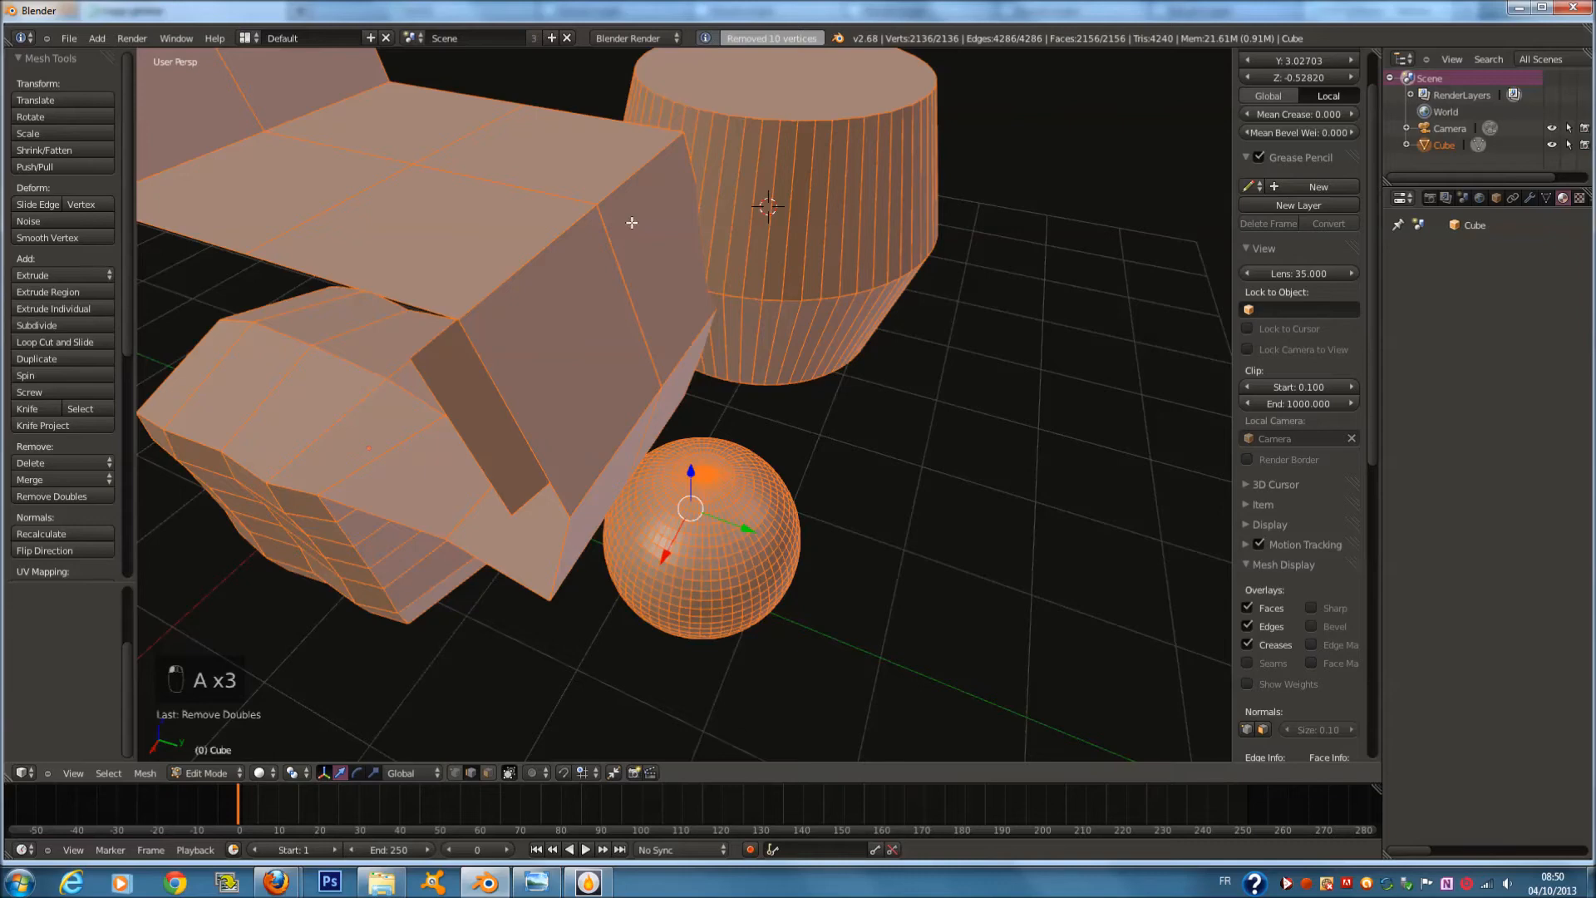
Test-move several edges of the upright panel to check for loose duplicates, cancelling each move
right_click(569, 227)
key(g)
right_click(635, 287)
right_click(614, 257)
key(g)
right_click(712, 237)
right_click(486, 374)
key(g)
right_click(633, 326)
Move the selected edge behind the upright panel about 0.09 along the global X axis
middle_drag(633, 326, 865, 320)
key(g)
right_click(706, 307)
key(g)
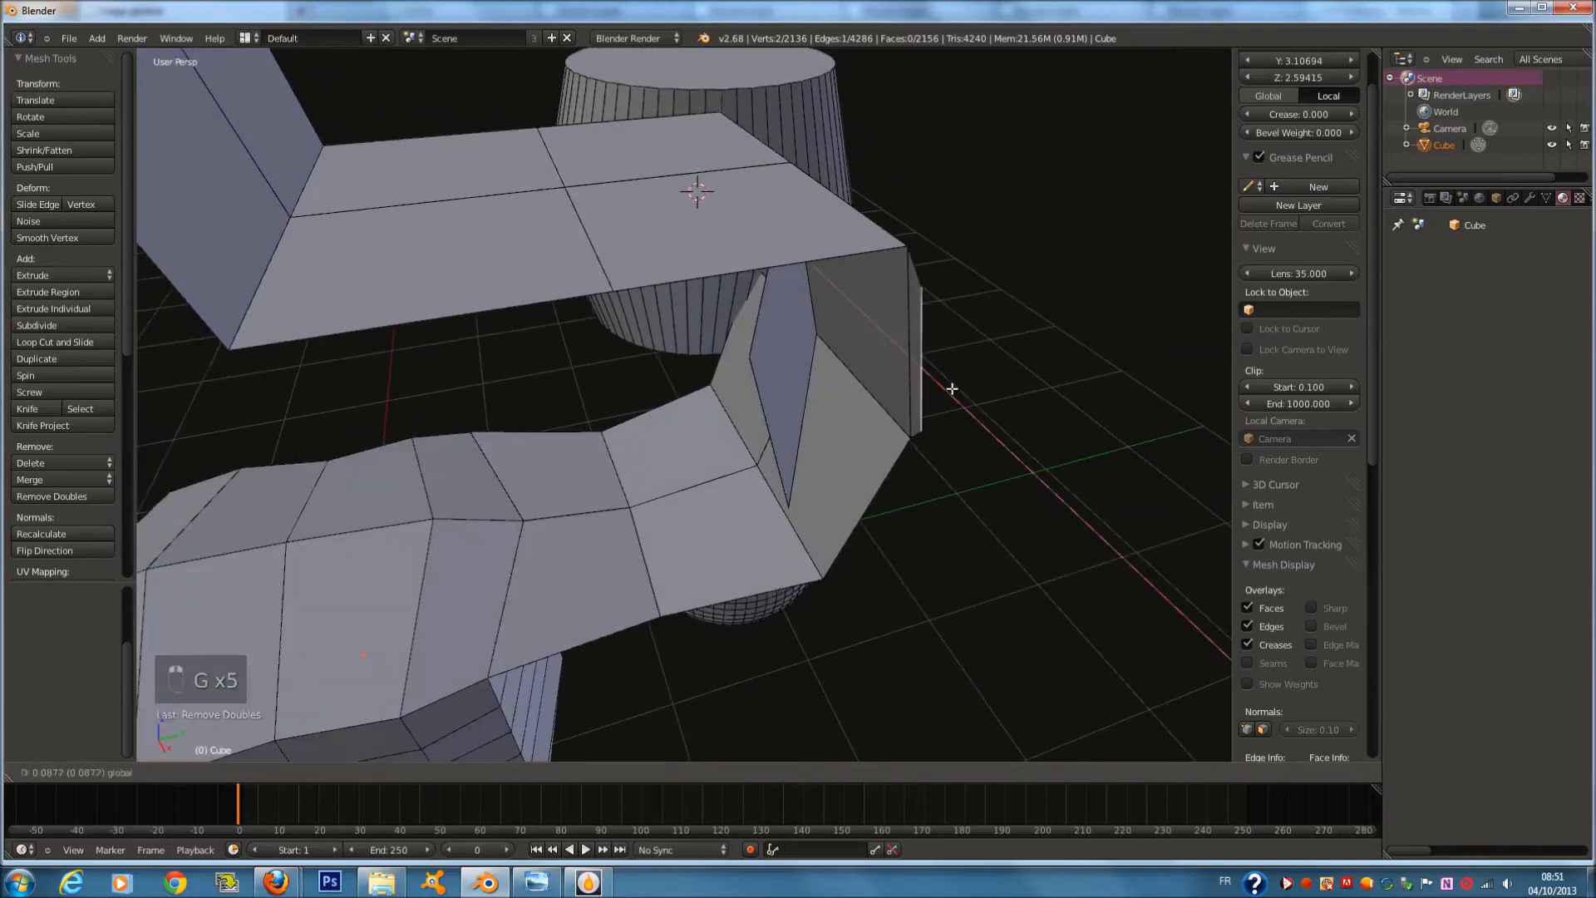
click(950, 389)
middle_drag(946, 390, 742, 360)
Test-move the panel's top edge and cancel the moves
right_click(482, 201)
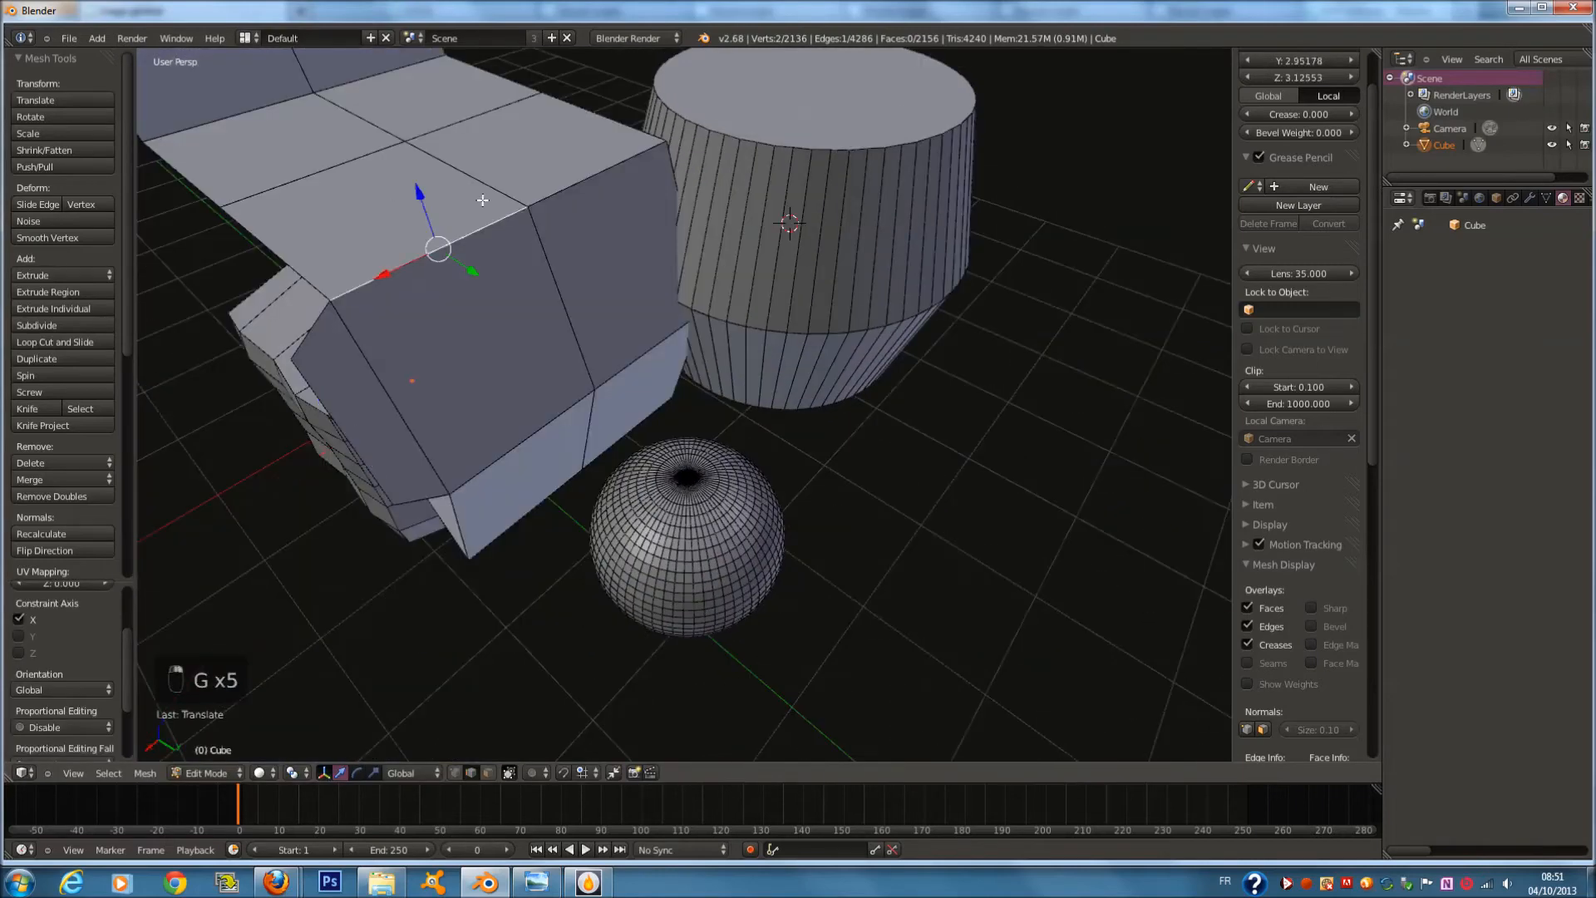
key(g)
right_click(593, 230)
key(g)
right_click(478, 318)
Select the whole mesh and examine the available Specials commands, including Merge, Remove Doubles, Hide and Select Inverse
key(a)
key(a)
middle_drag(542, 296, 660, 322)
scroll(675, 366, up, 2)
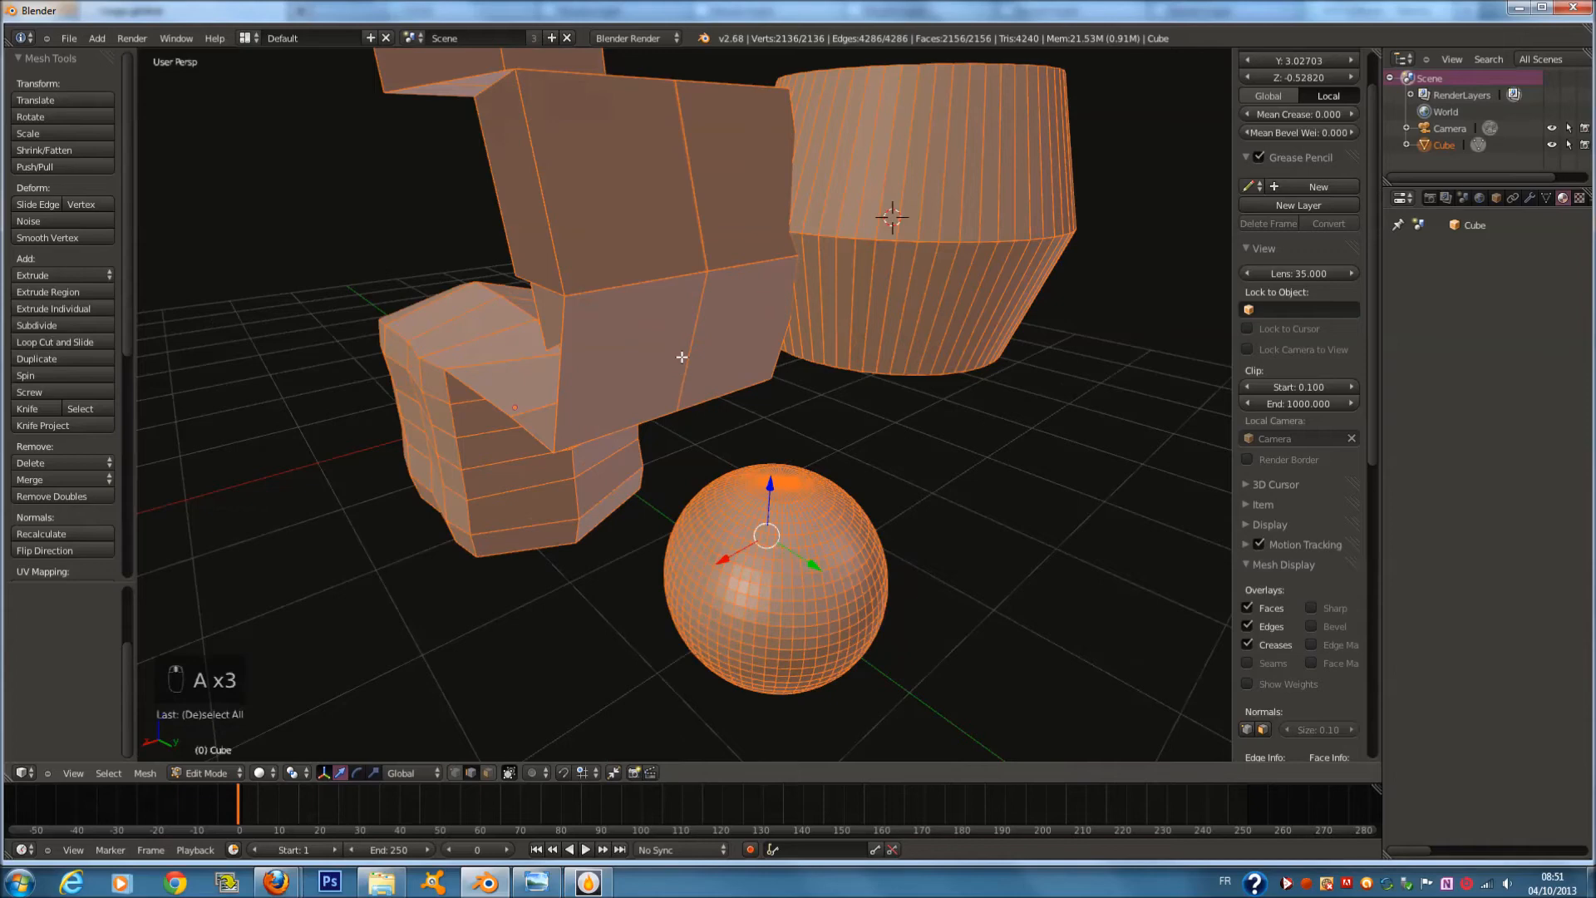
scroll(681, 374, down, 1)
key(w)
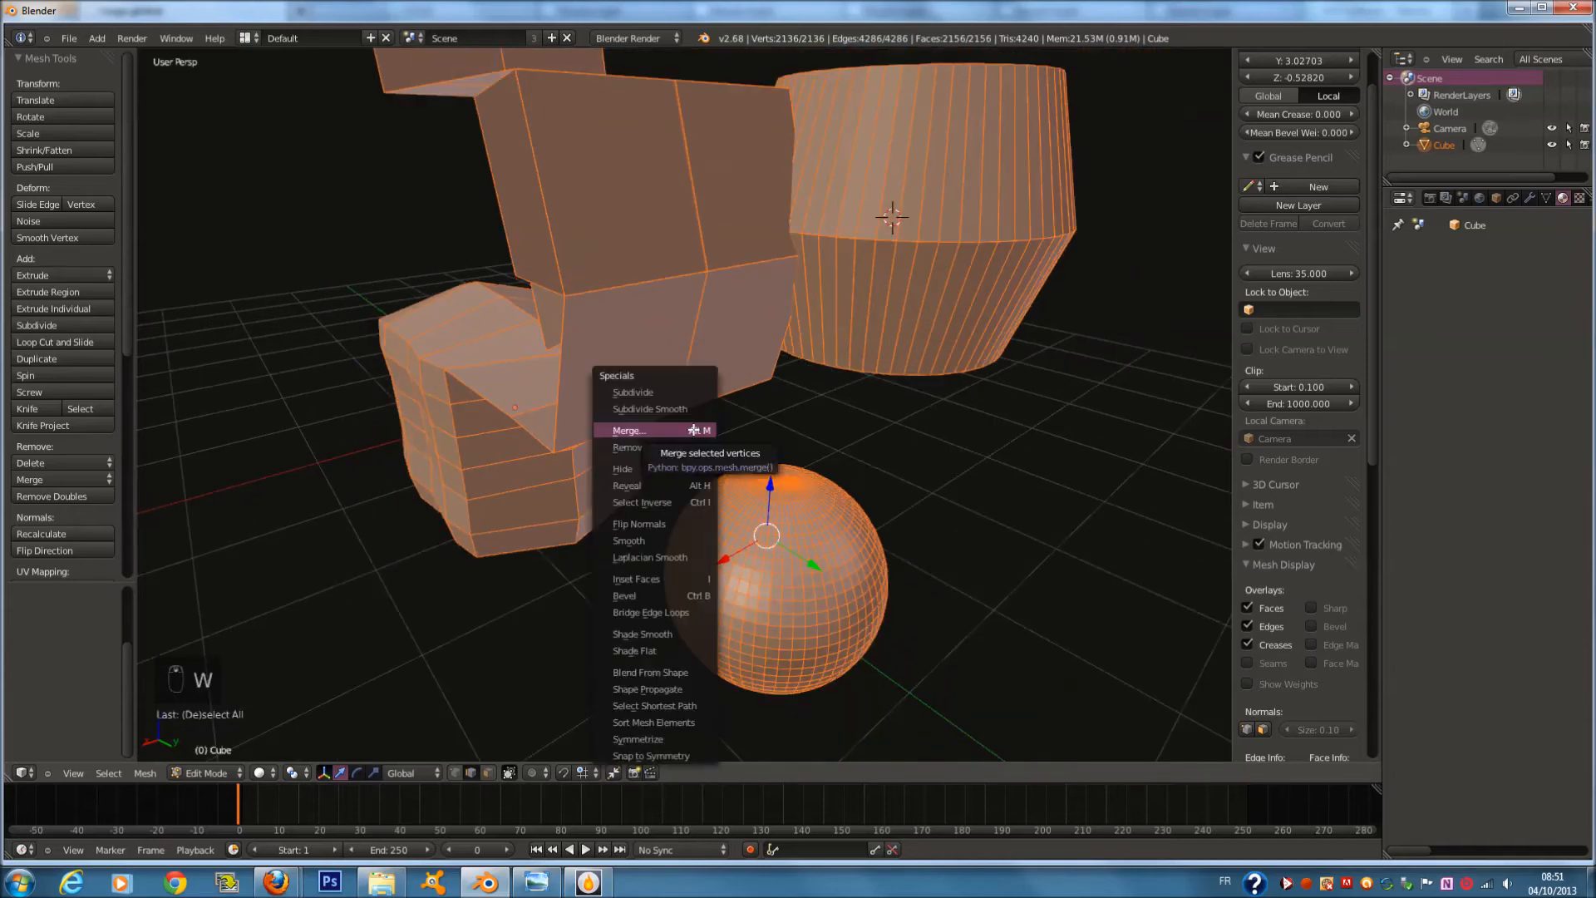
key(ctrl+z)
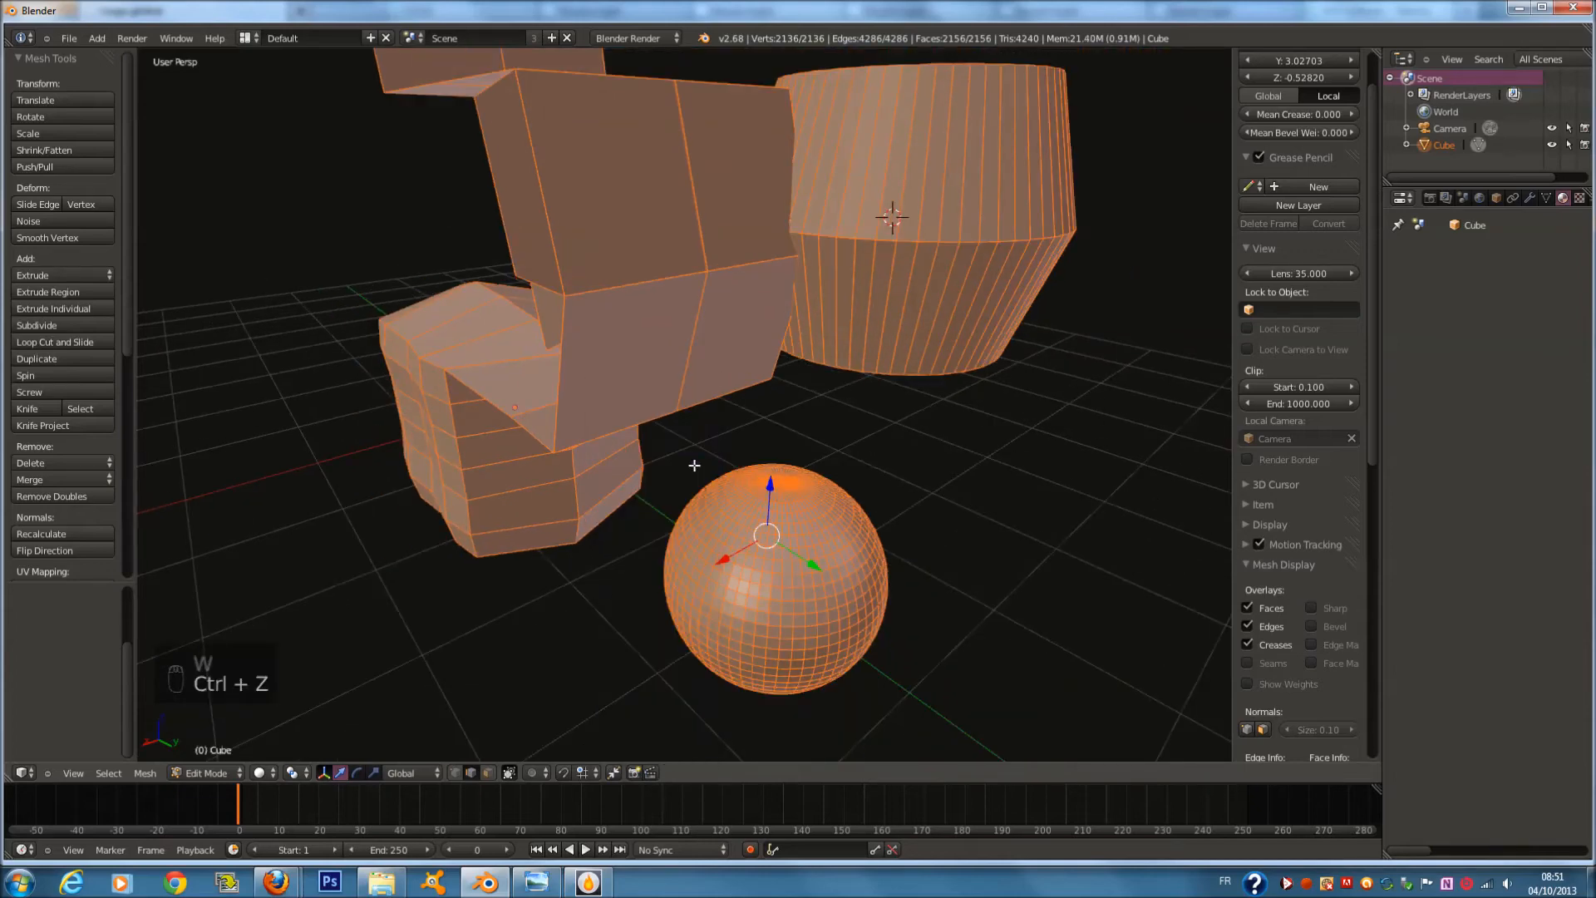
key(w)
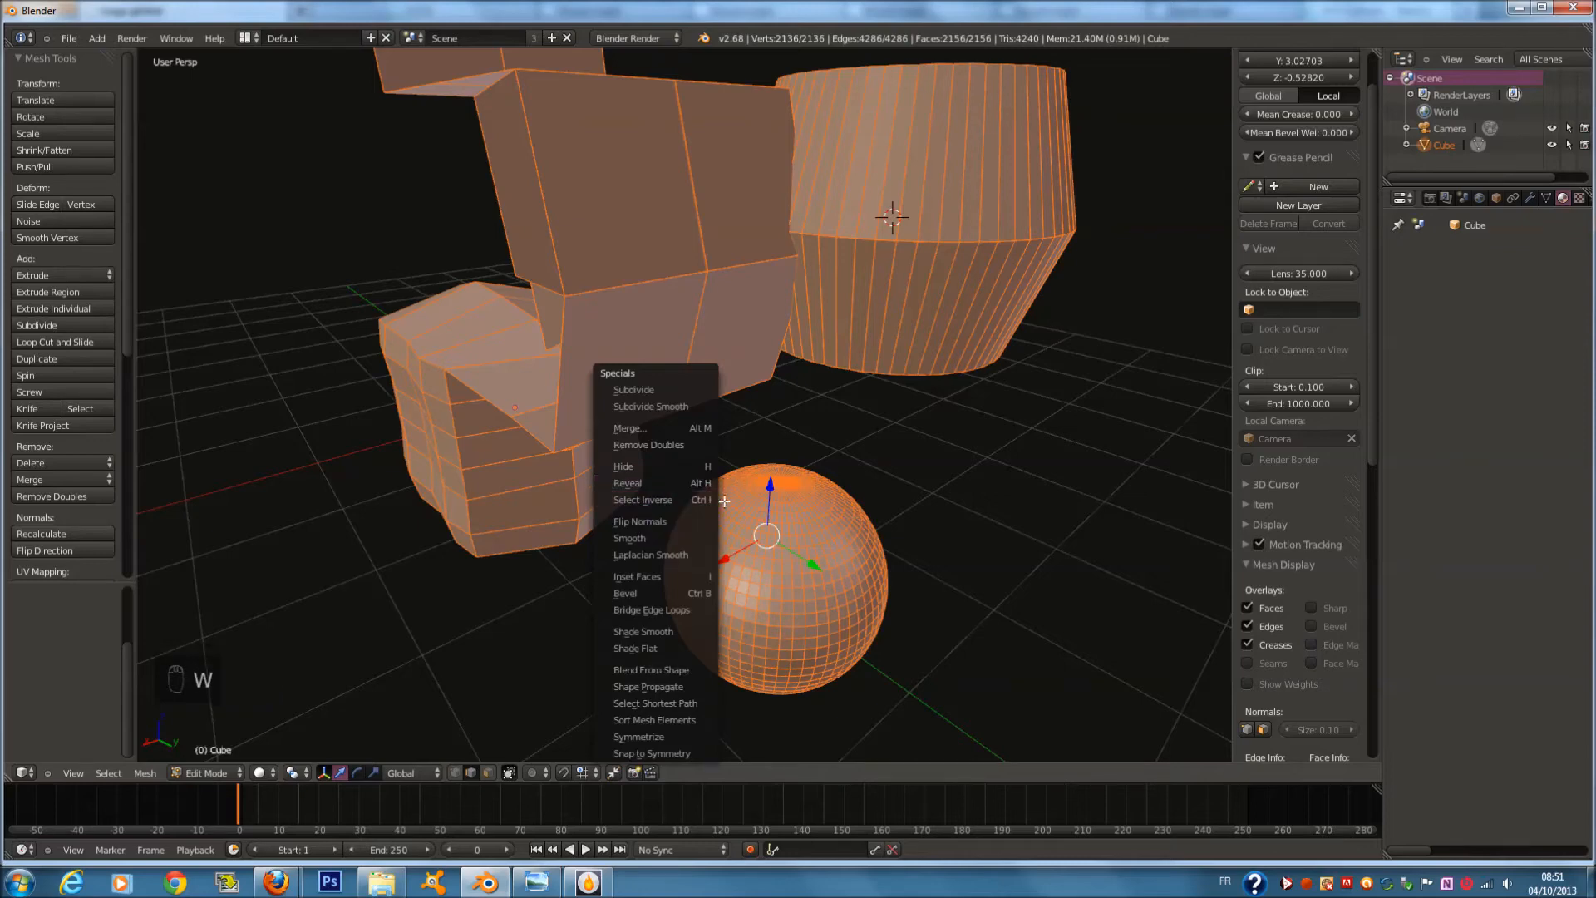
Try Select Inverse from a single edge and from a single vertex of the folded strip, and clear the selection
key(a)
right_click(729, 265)
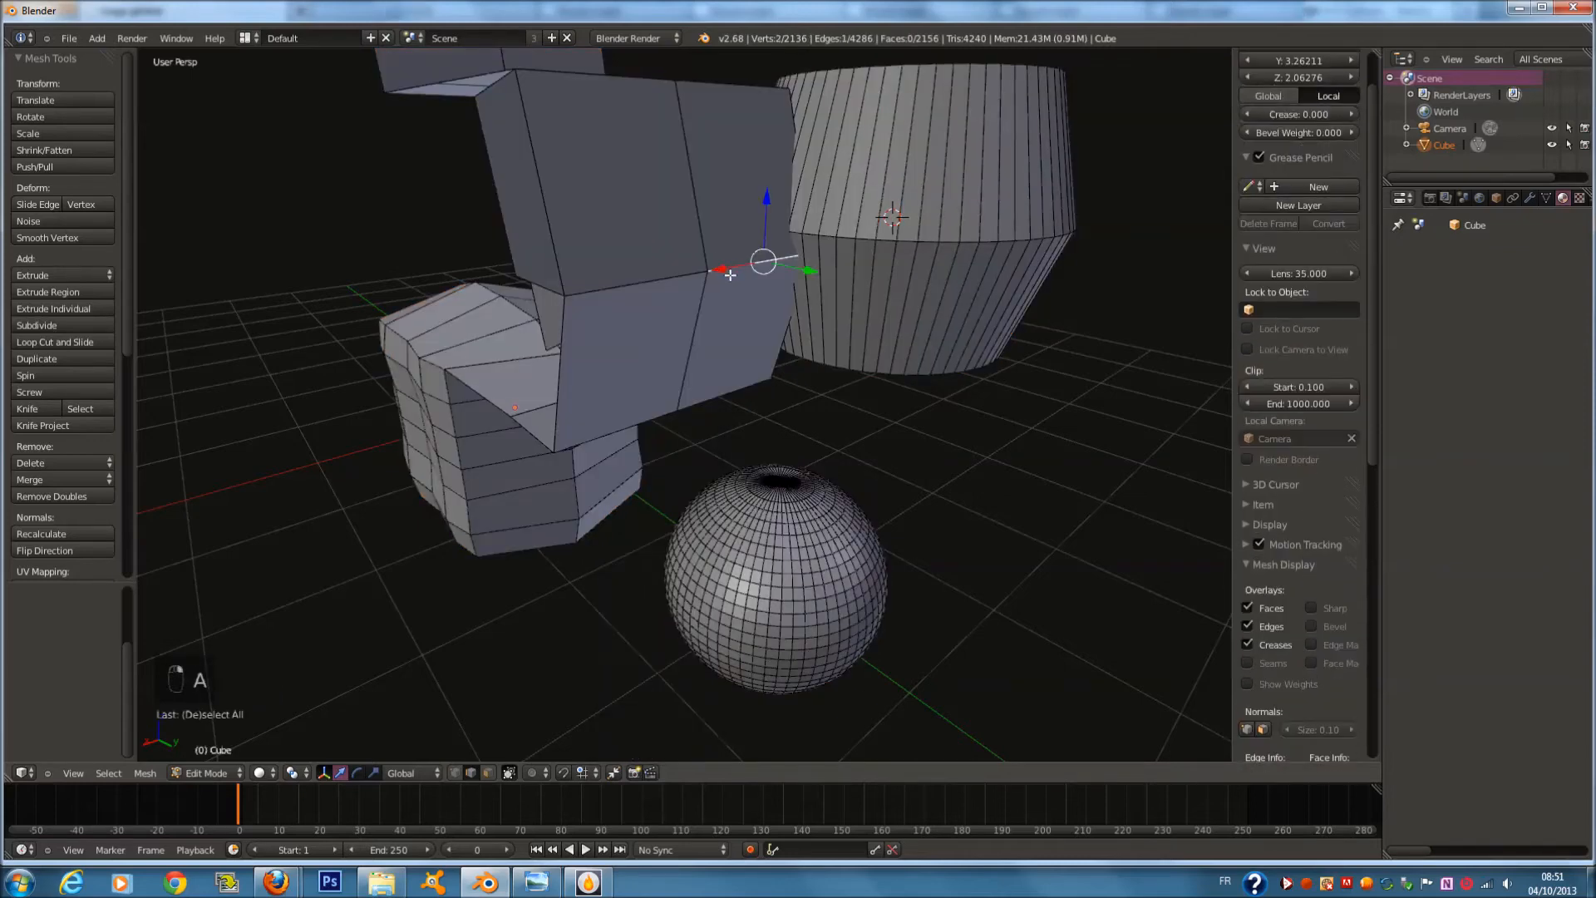
key(ctrl+i)
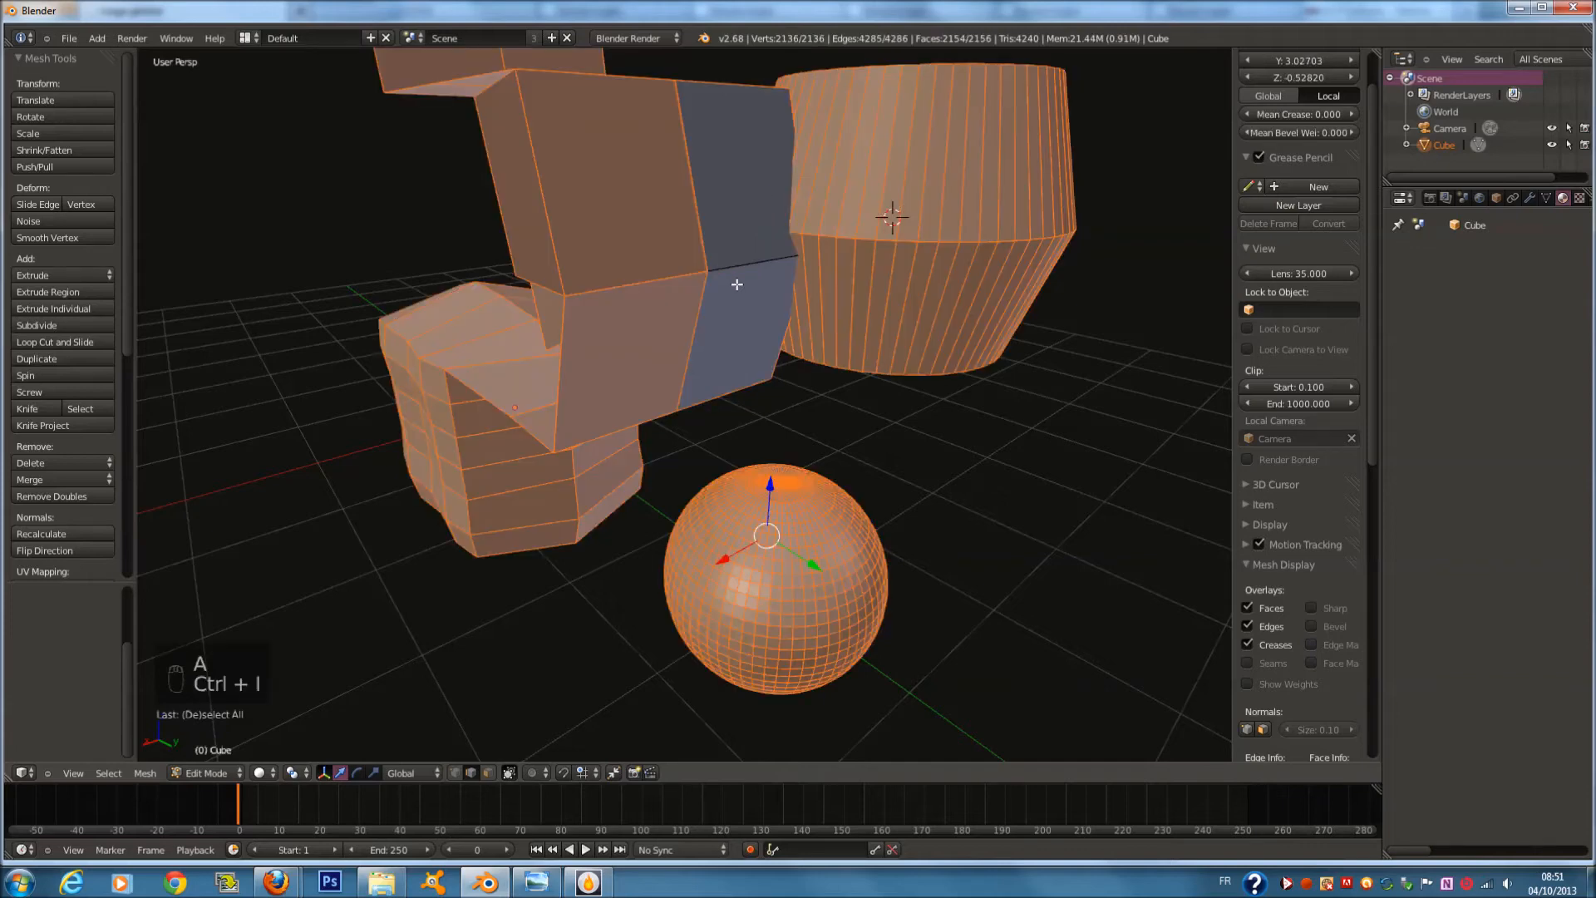
middle_drag(736, 283, 562, 277)
right_click(562, 277)
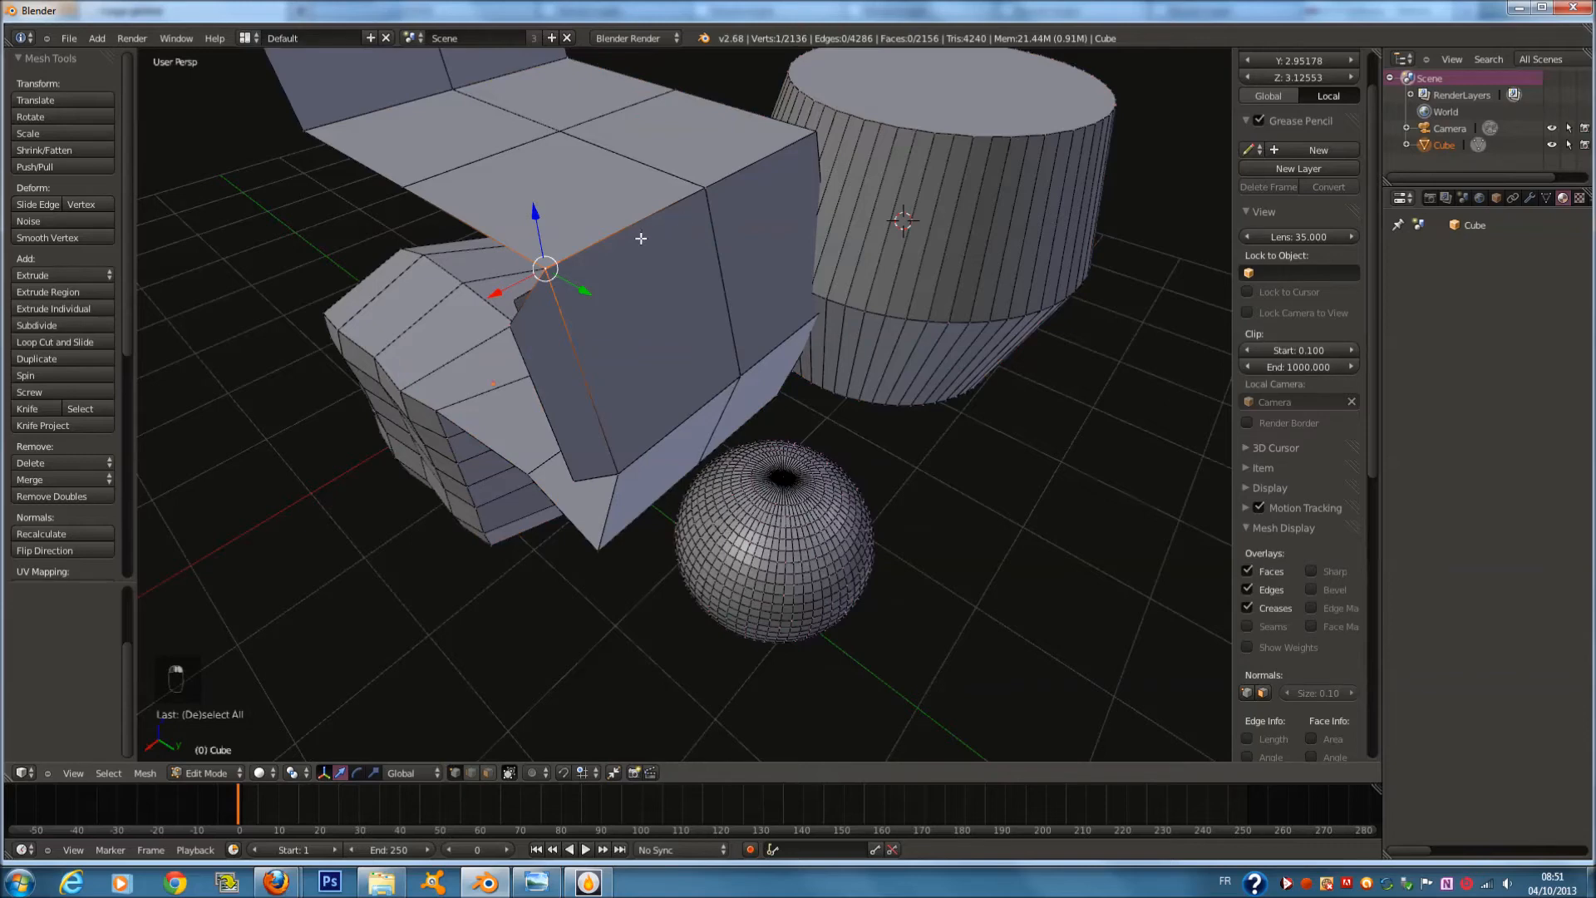
key(ctrl+i)
middle_drag(560, 266, 670, 282)
middle_drag(739, 340, 762, 301)
key(a)
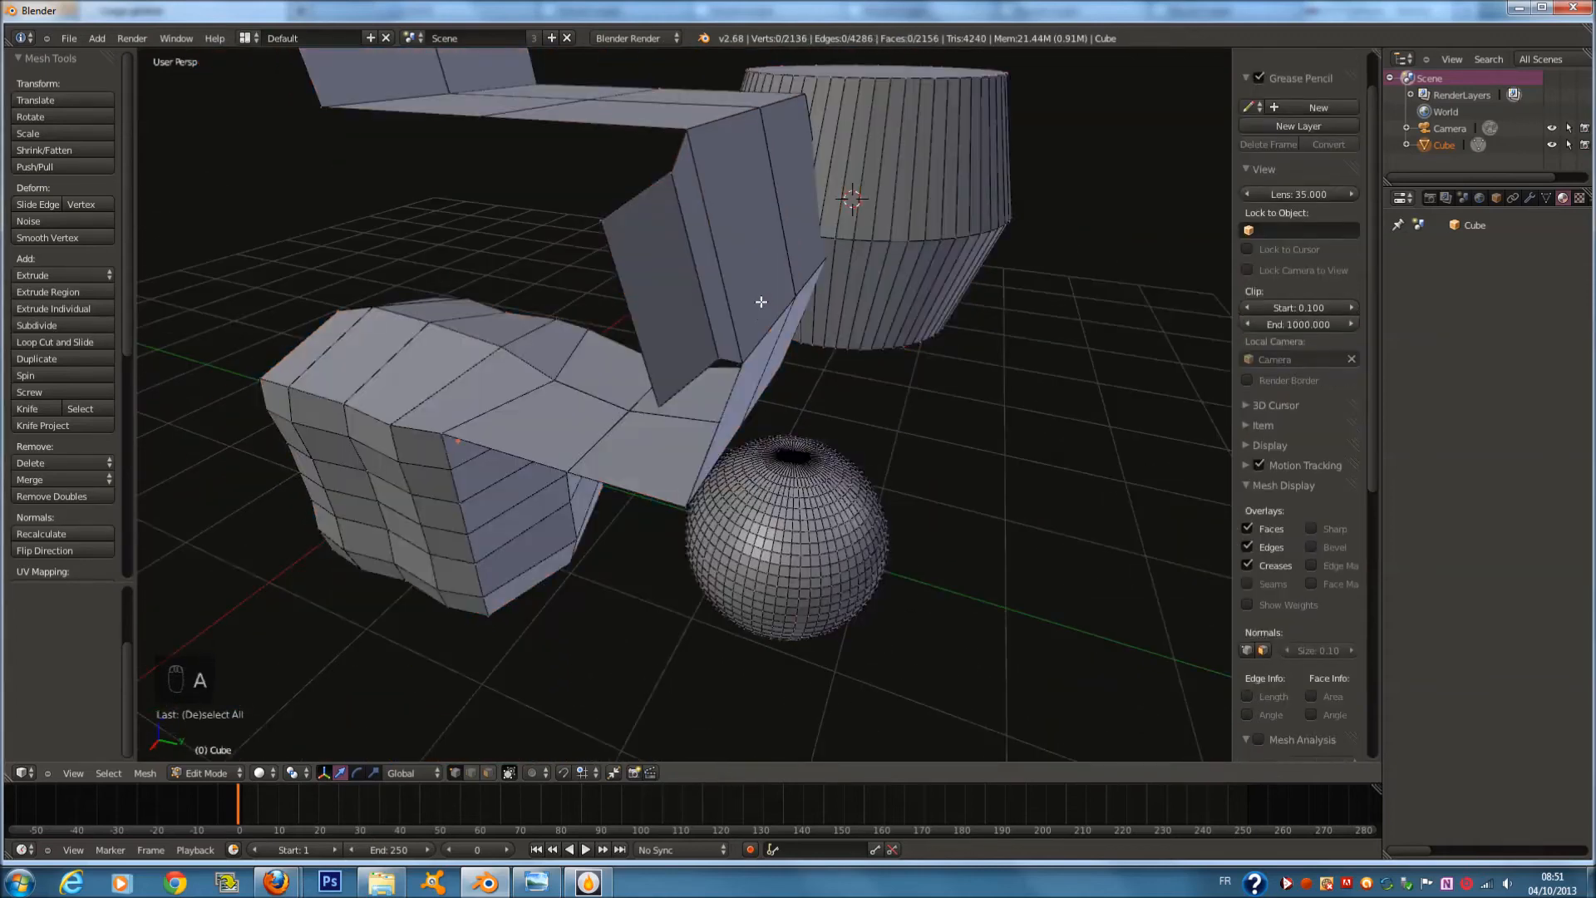
Select the whole mesh and turn on the display of its face normals
key(a)
key(w)
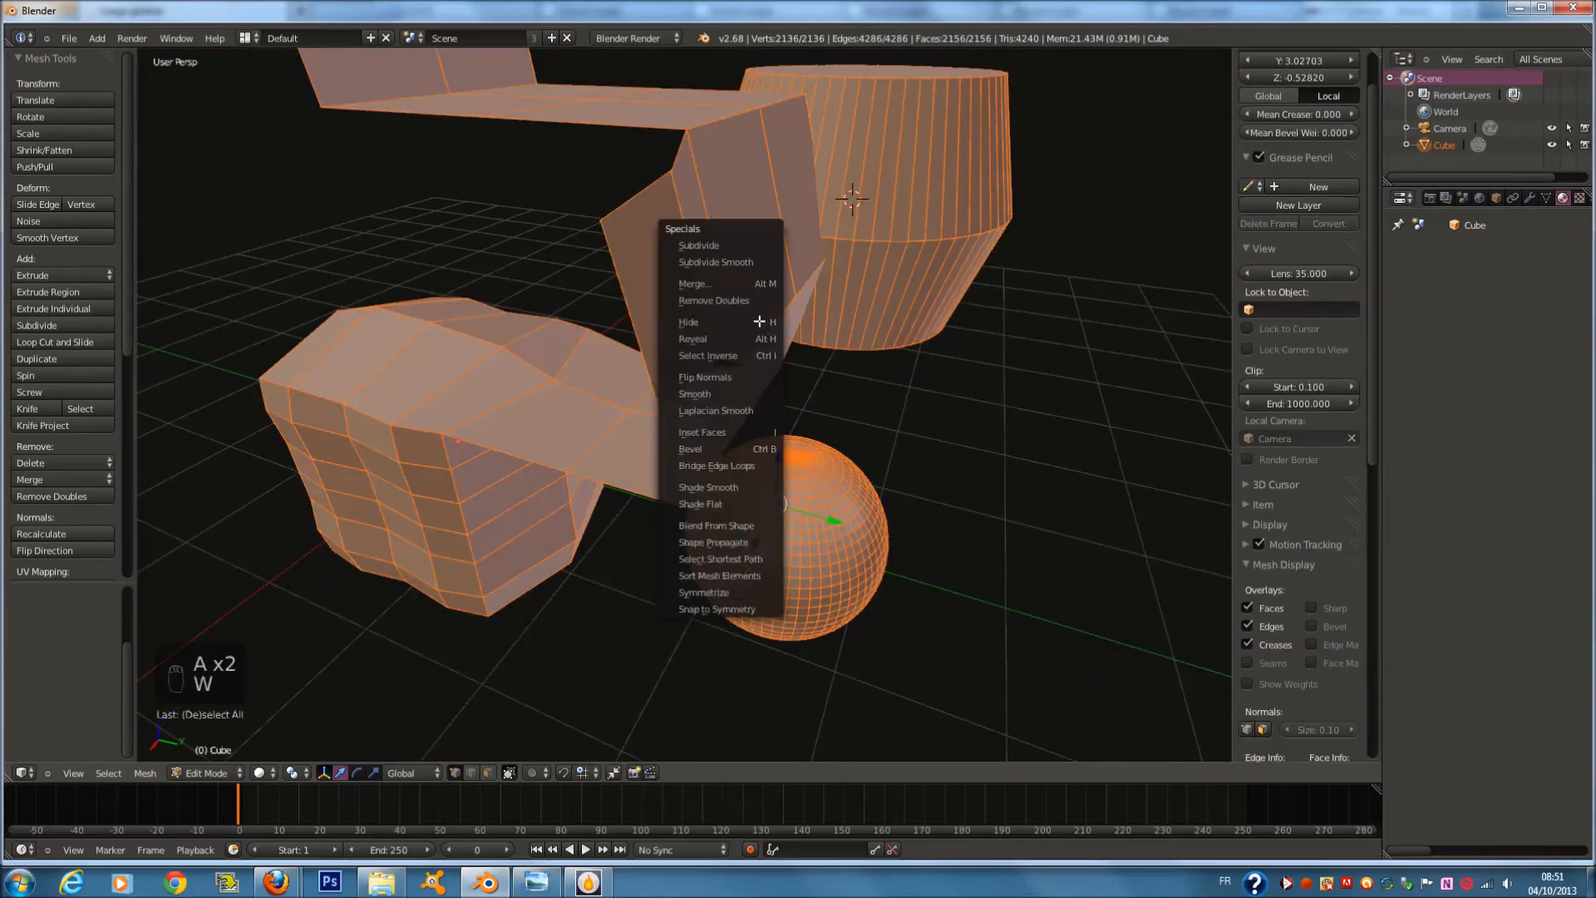
click(771, 372)
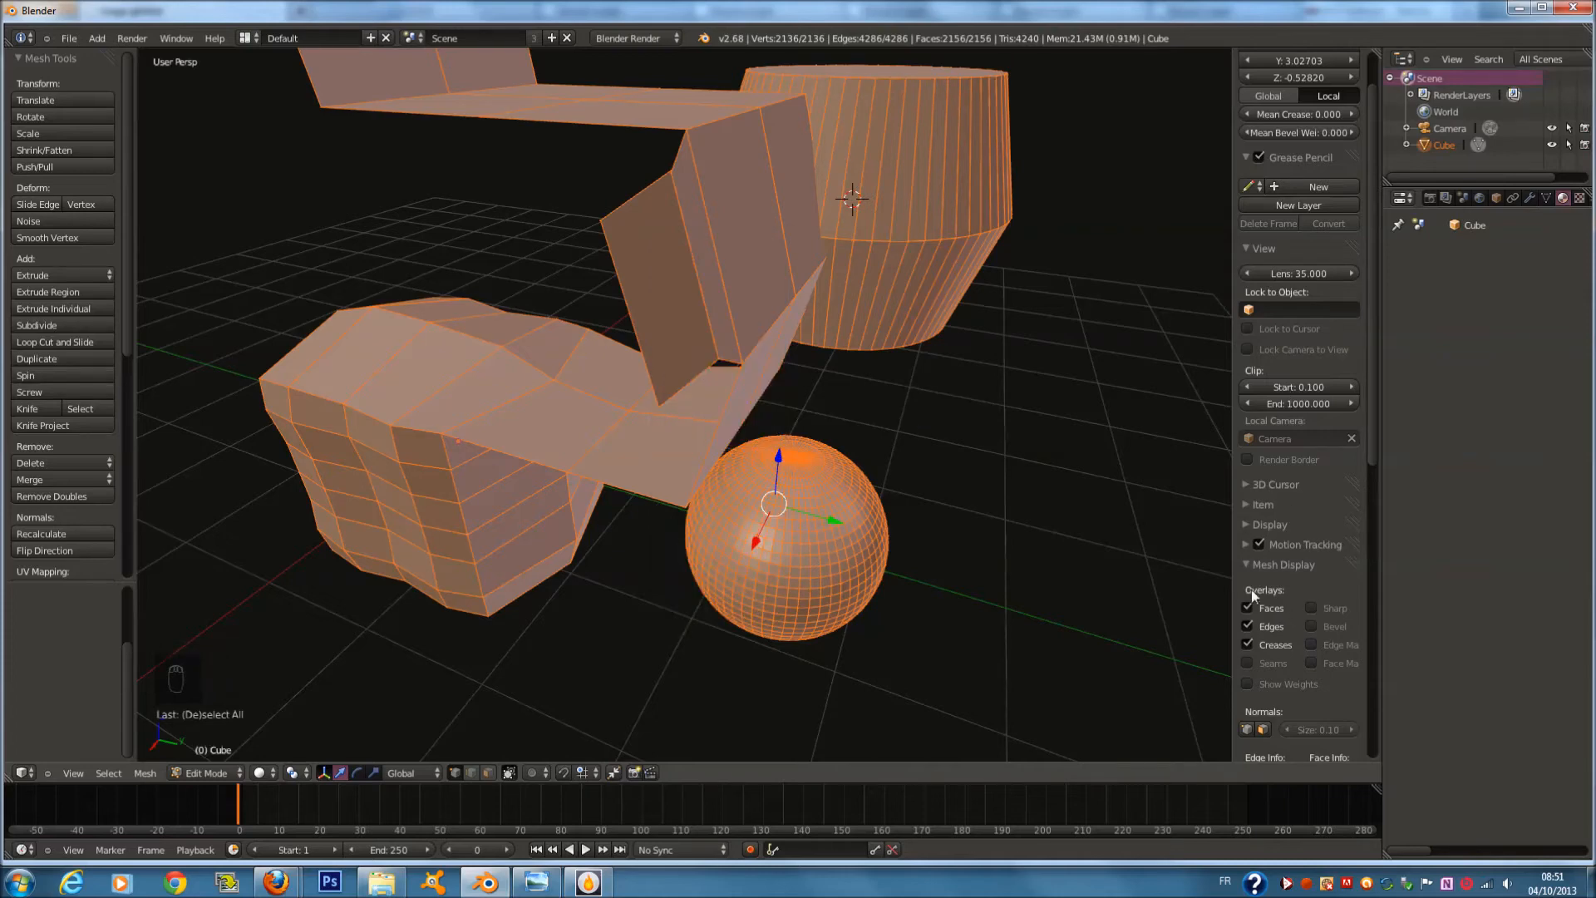
scroll(1330, 499, down, 2)
click(1261, 665)
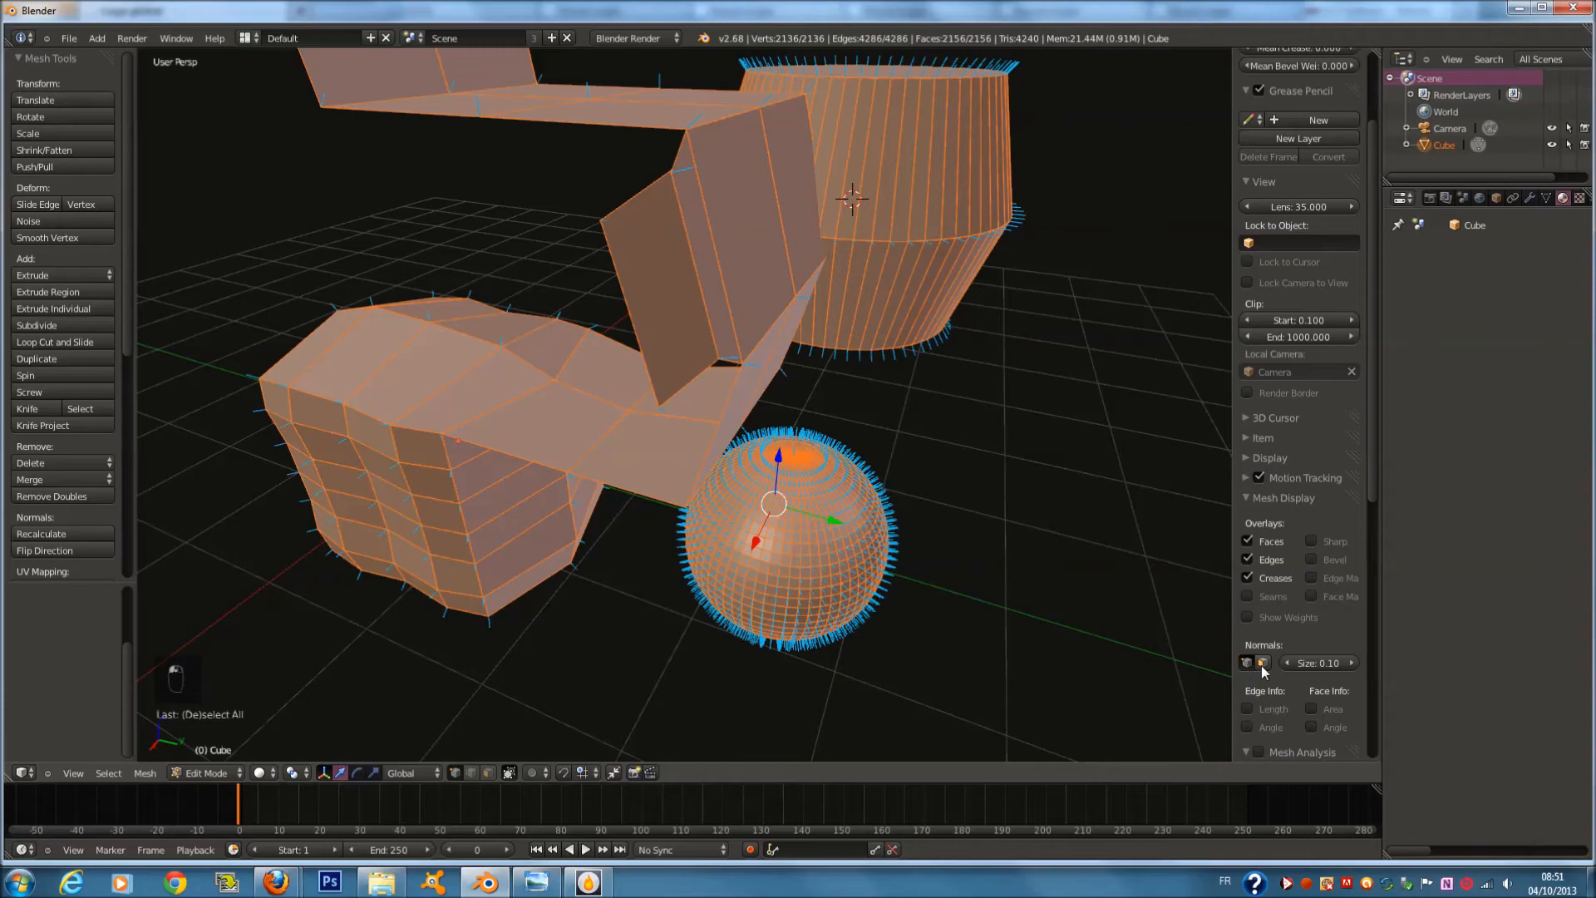
Examine the direction of the face normals on the subdivided block, the folded strip and the sphere
middle_drag(682, 465, 562, 413)
scroll(562, 413, up, 3)
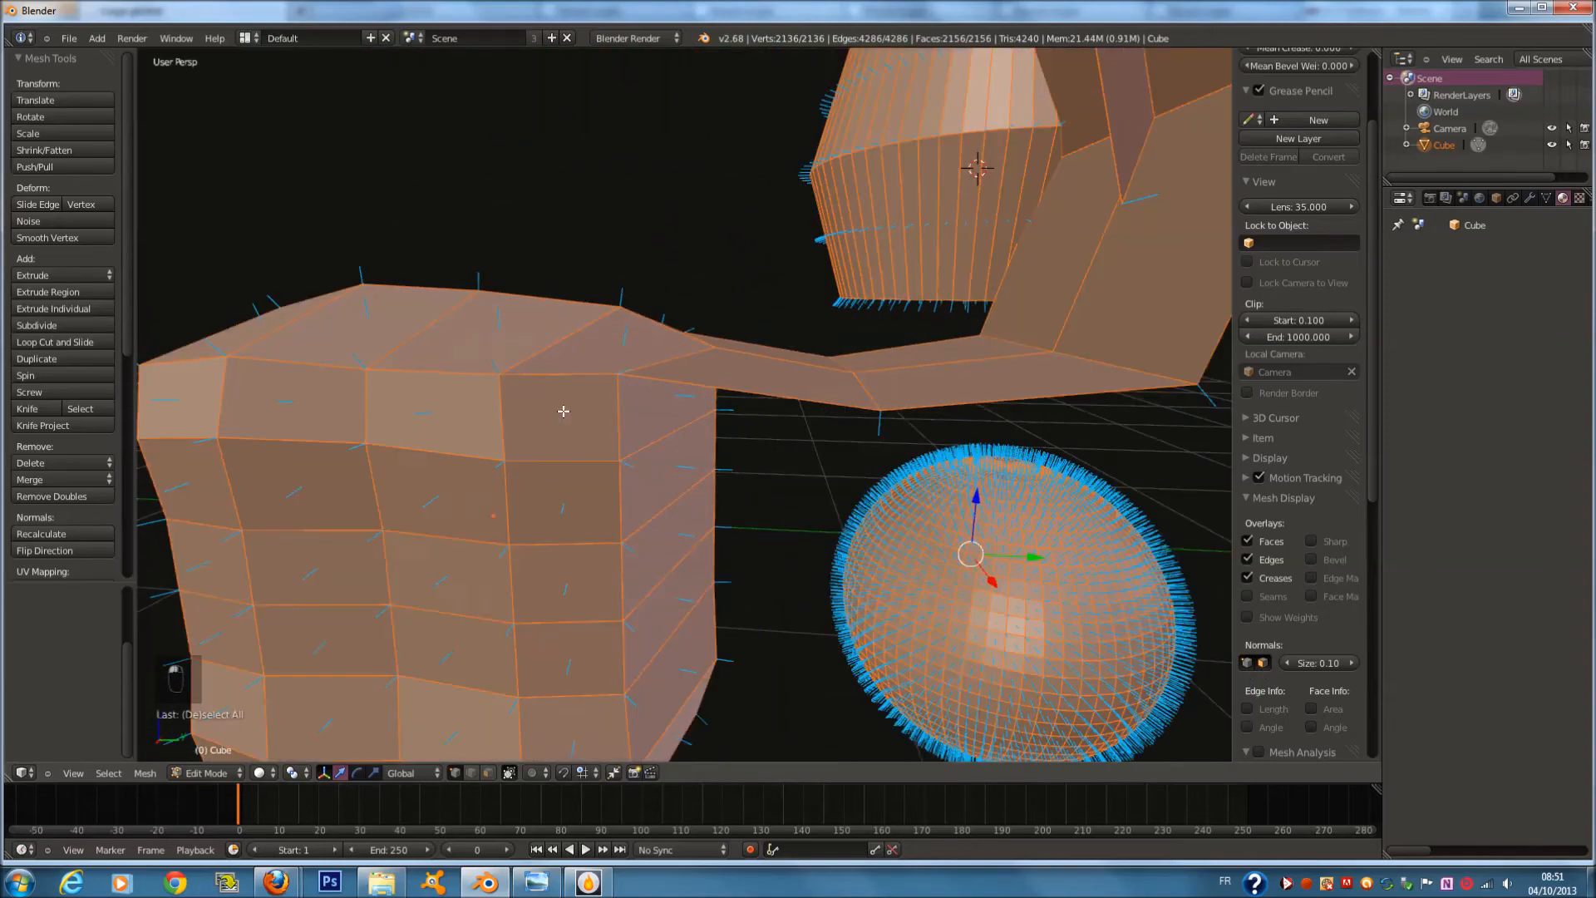
middle_drag(571, 211, 643, 305)
middle_drag(724, 341, 690, 320)
scroll(689, 320, down, 2)
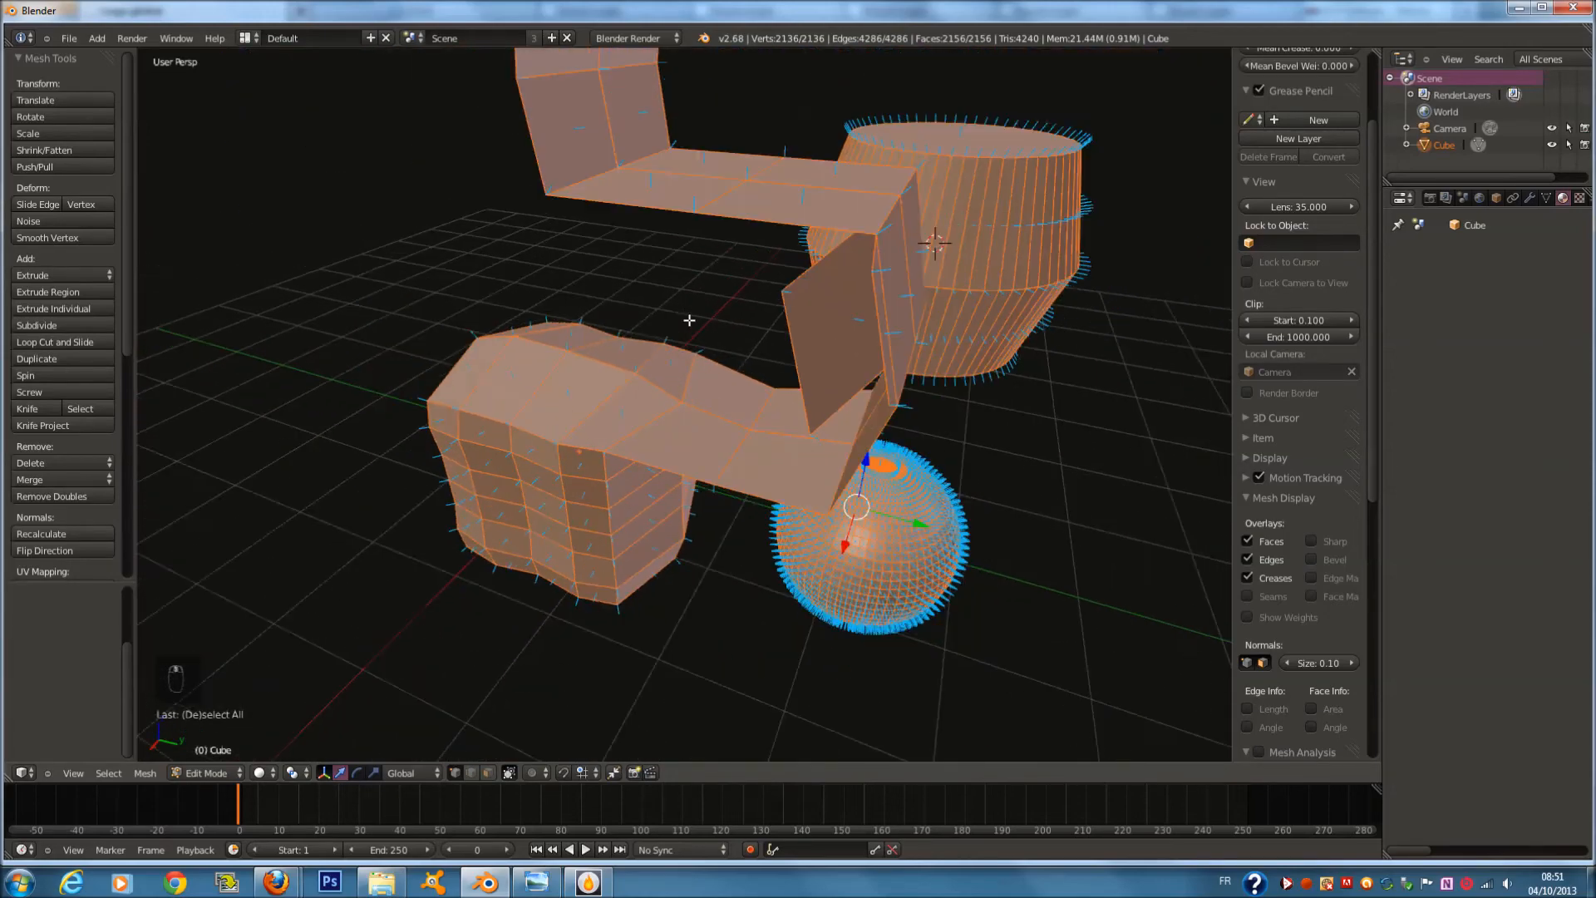
scroll(687, 320, up, 2)
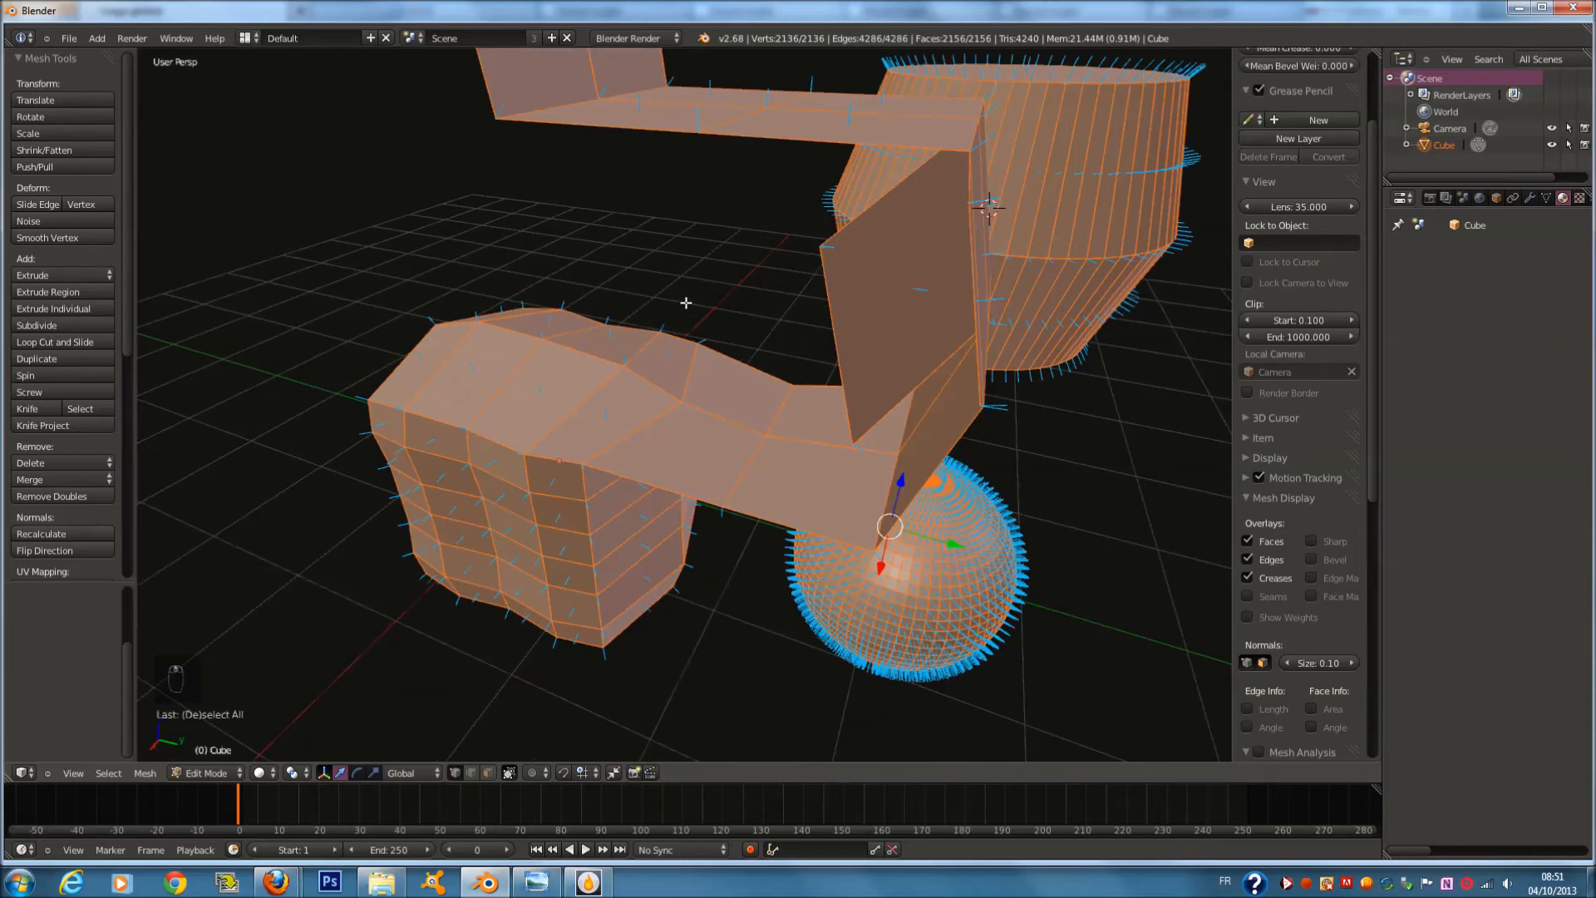
middle_drag(635, 386, 577, 593)
Switch to face selection and select a single face of the folded strip beside the sphere
right_click(717, 419)
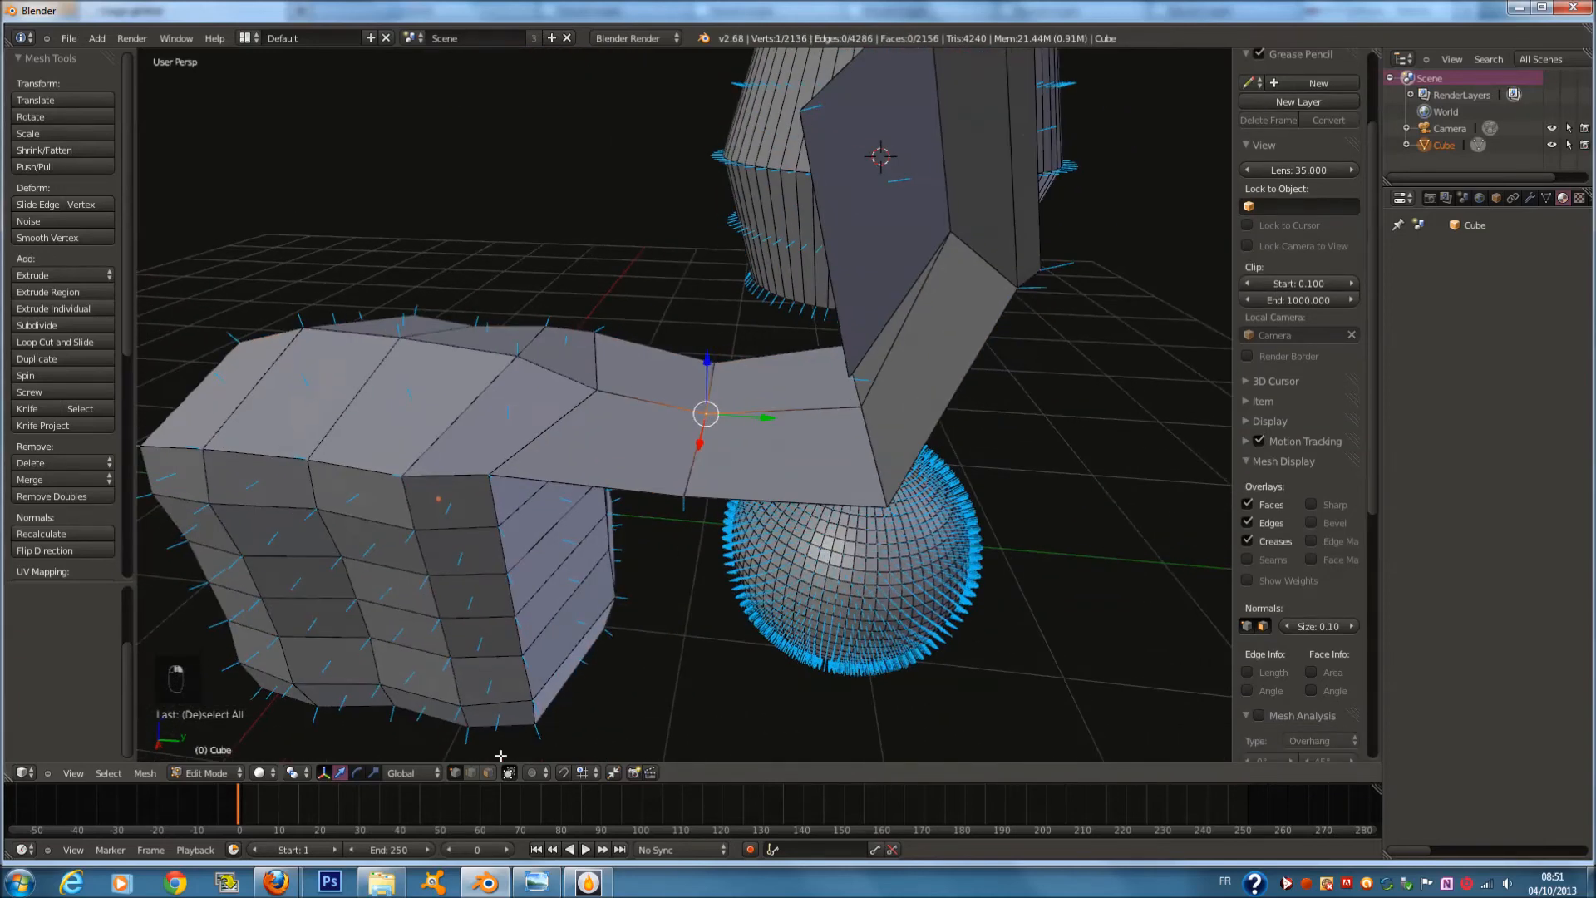
click(487, 775)
right_click(739, 467)
middle_drag(740, 458, 770, 492)
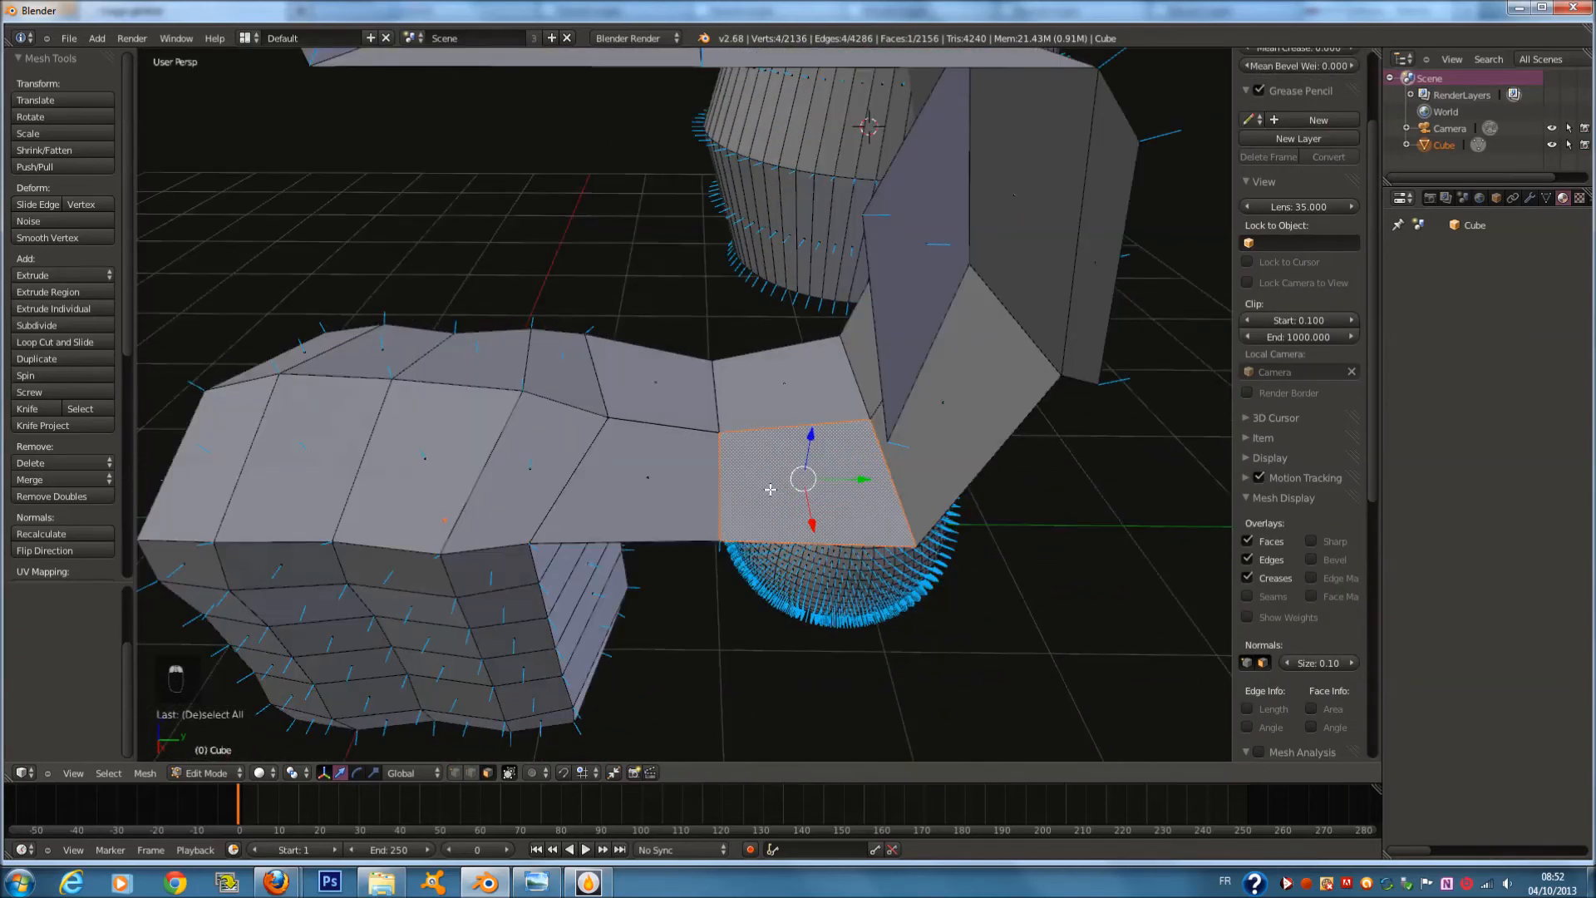
key(a)
key(a)
key(a)
key(a)
right_click(793, 485)
Select four adjoining faces of the folded strip next to the block and flip their normals
scroll(794, 485, up, 1)
middle_drag(787, 482, 746, 304)
middle_drag(637, 225, 639, 433)
scroll(758, 591, down, 3)
middle_drag(751, 549, 928, 532)
right_click(895, 446)
shift+right_click(773, 416)
shift+right_click(788, 329)
shift+right_click(887, 341)
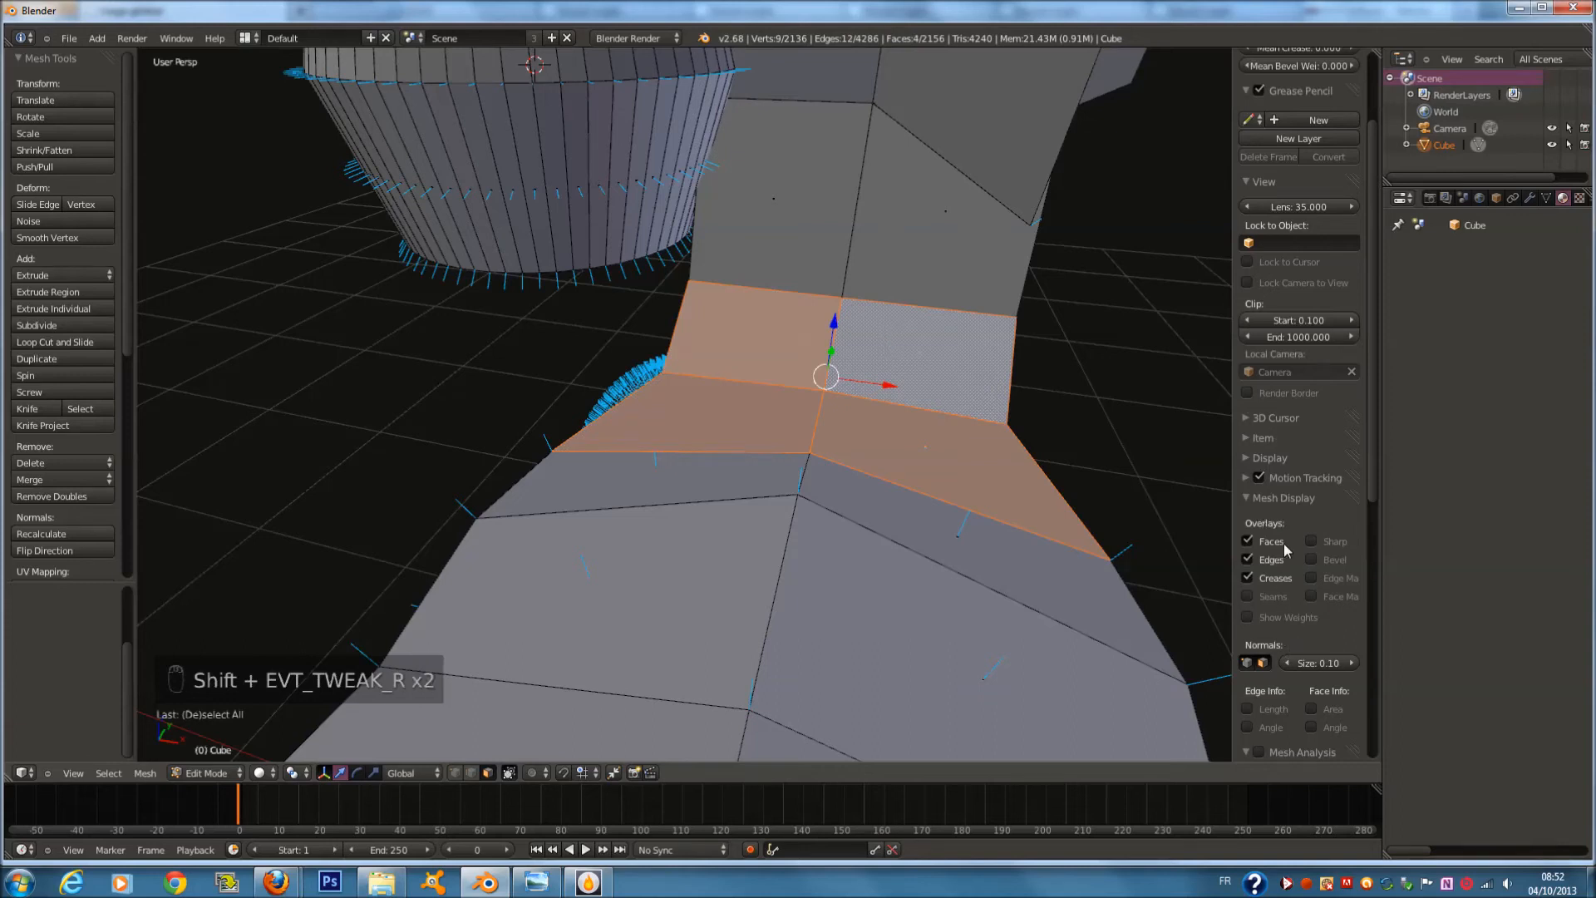
scroll(94, 478, down, 1)
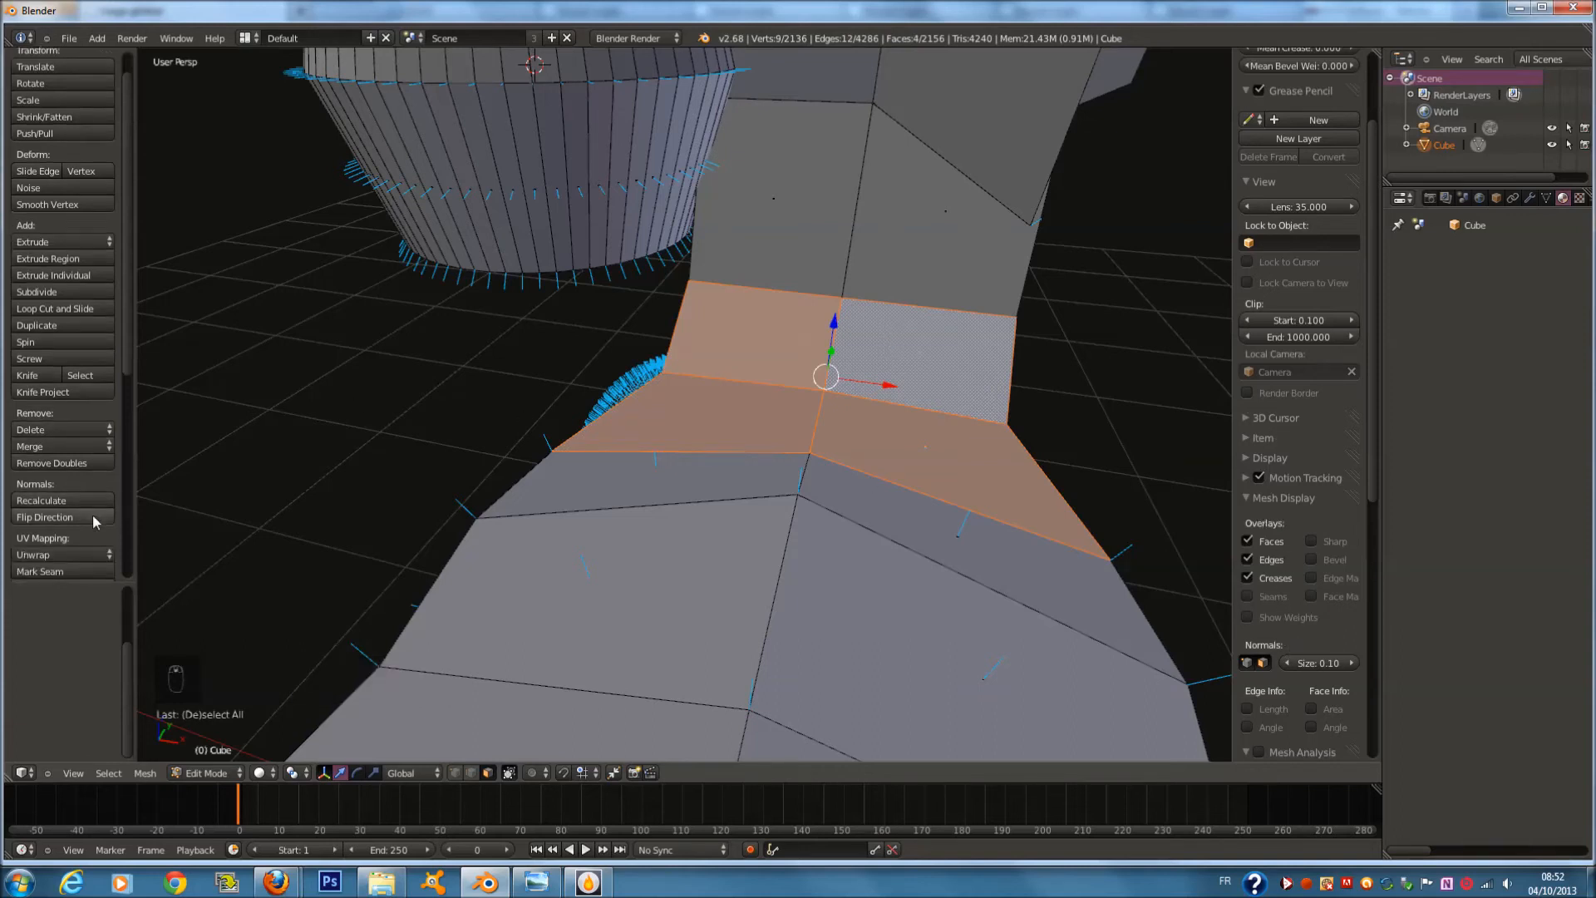
key(w)
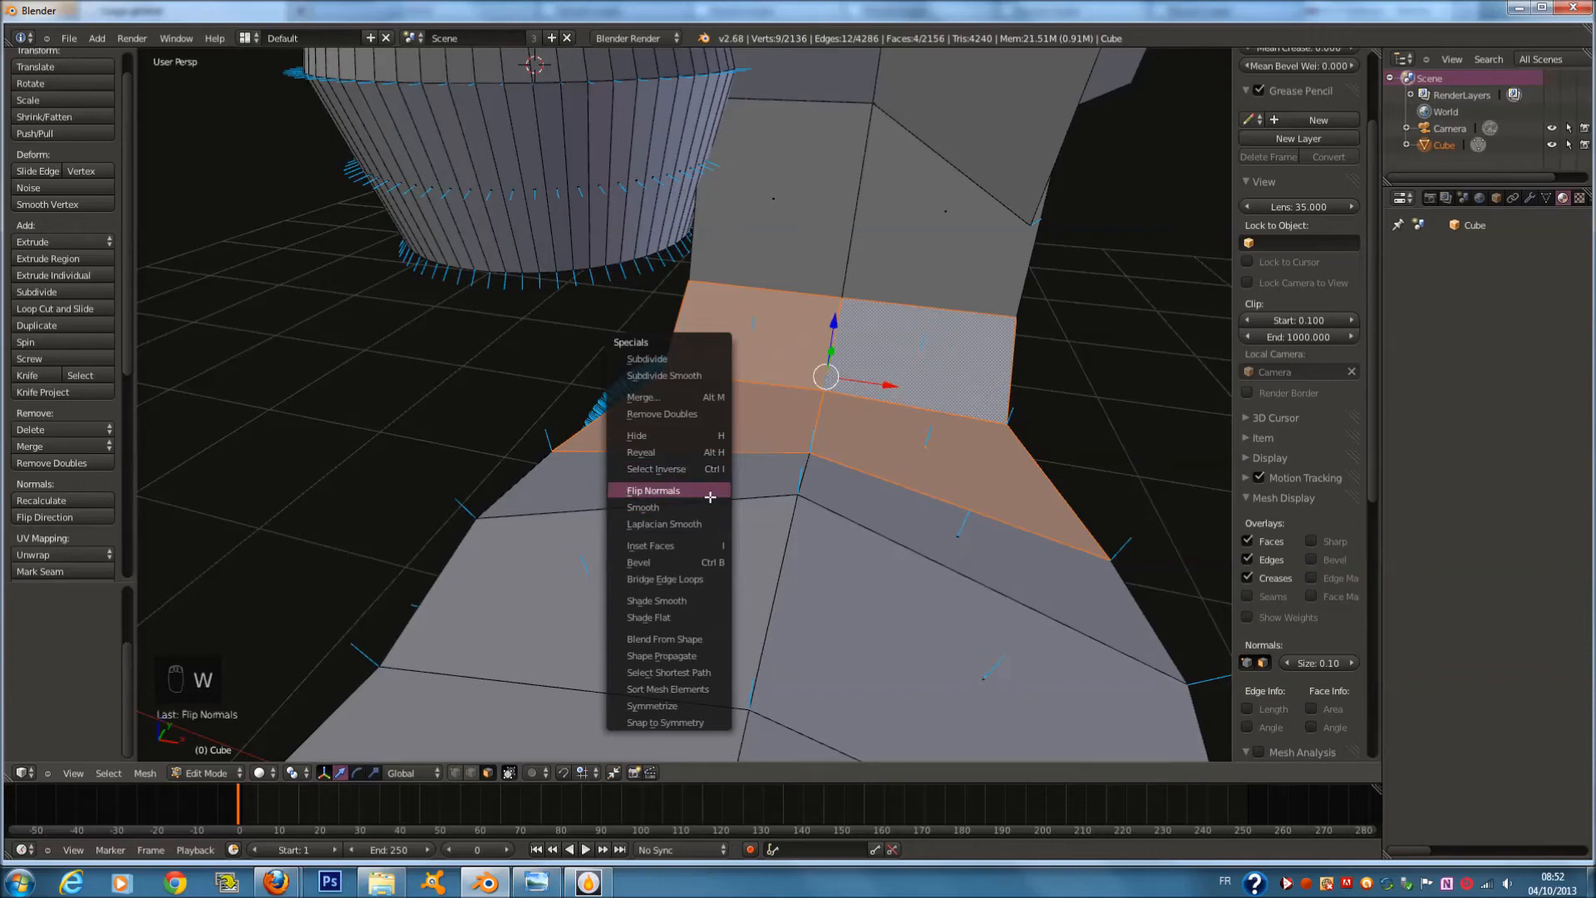
Return to Object Mode and try smooth and flat shading on the cube object
scroll(844, 472, down, 4)
key(Tab)
middle_drag(845, 472, 650, 411)
shift+middle_drag(550, 259, 548, 354)
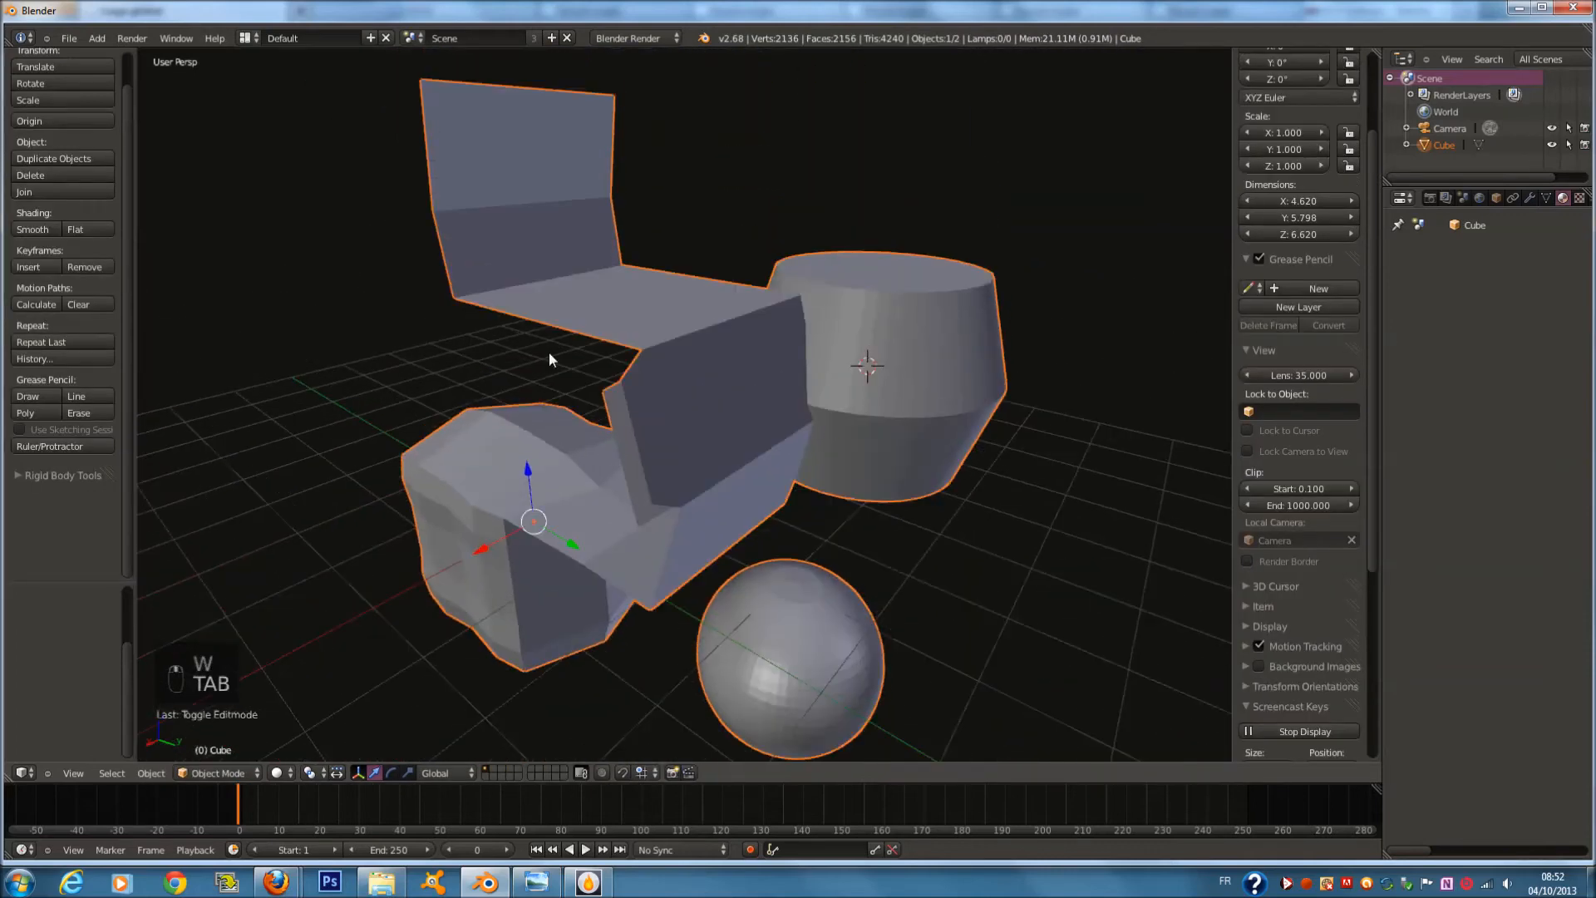
click(38, 230)
click(98, 230)
Apply smooth shading to the whole cube object
middle_drag(815, 378, 848, 378)
shift+middle_drag(845, 660, 839, 611)
scroll(841, 504, up, 1)
key(a)
key(a)
click(33, 229)
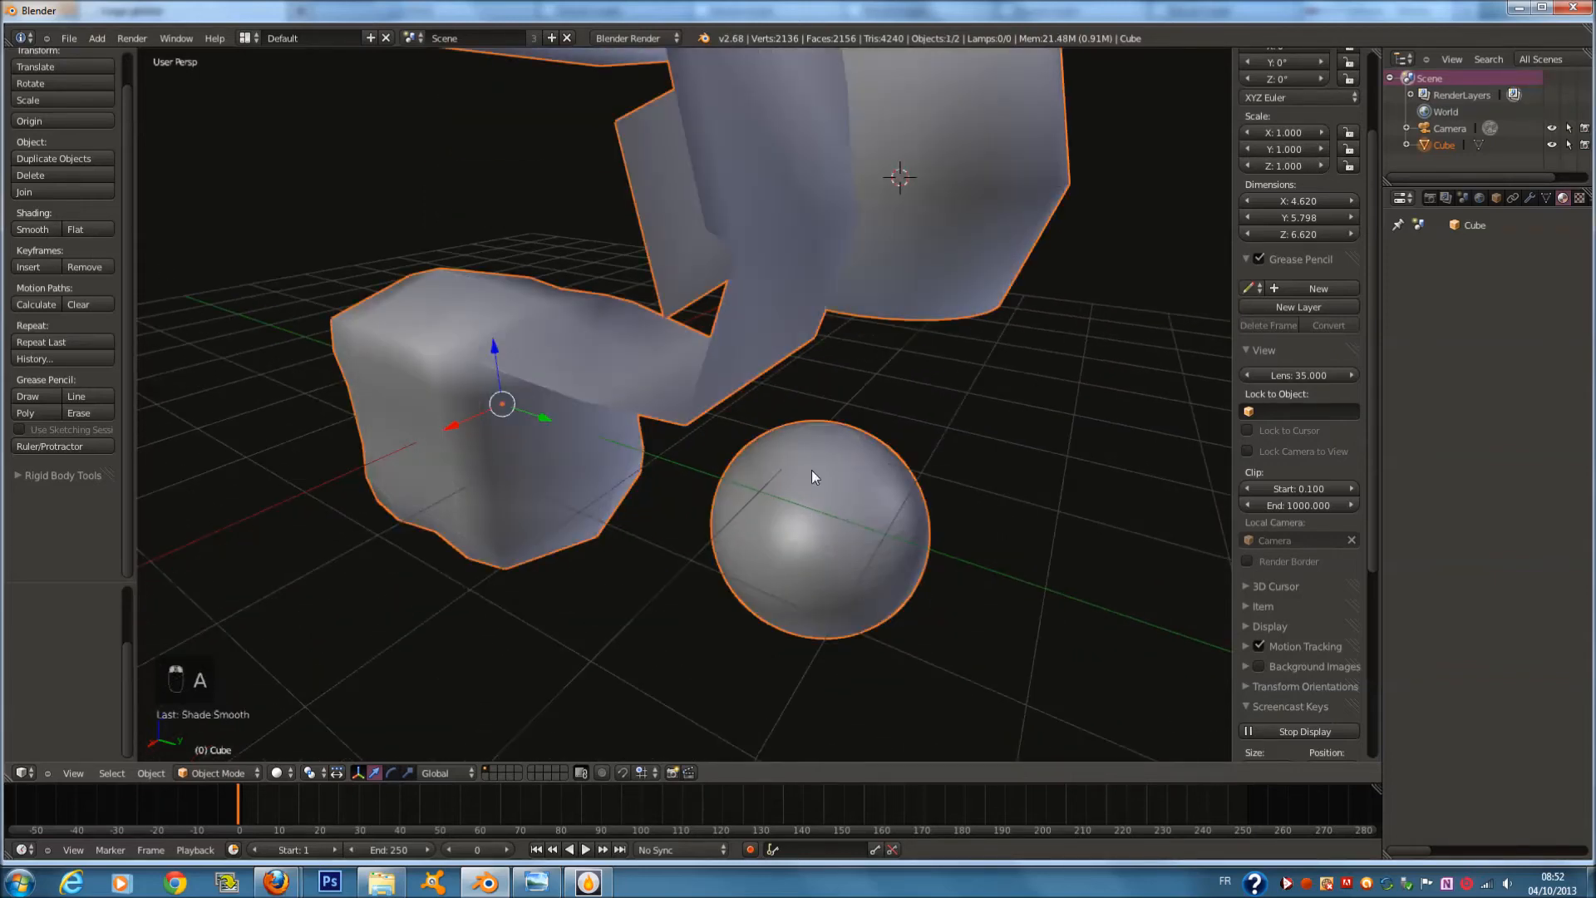
Add a level 1 Subdivision Surface modifier to the object and check its mesh in wireframe display
key(ctrl+1)
middle_drag(812, 471, 595, 456)
key(z)
key(z)
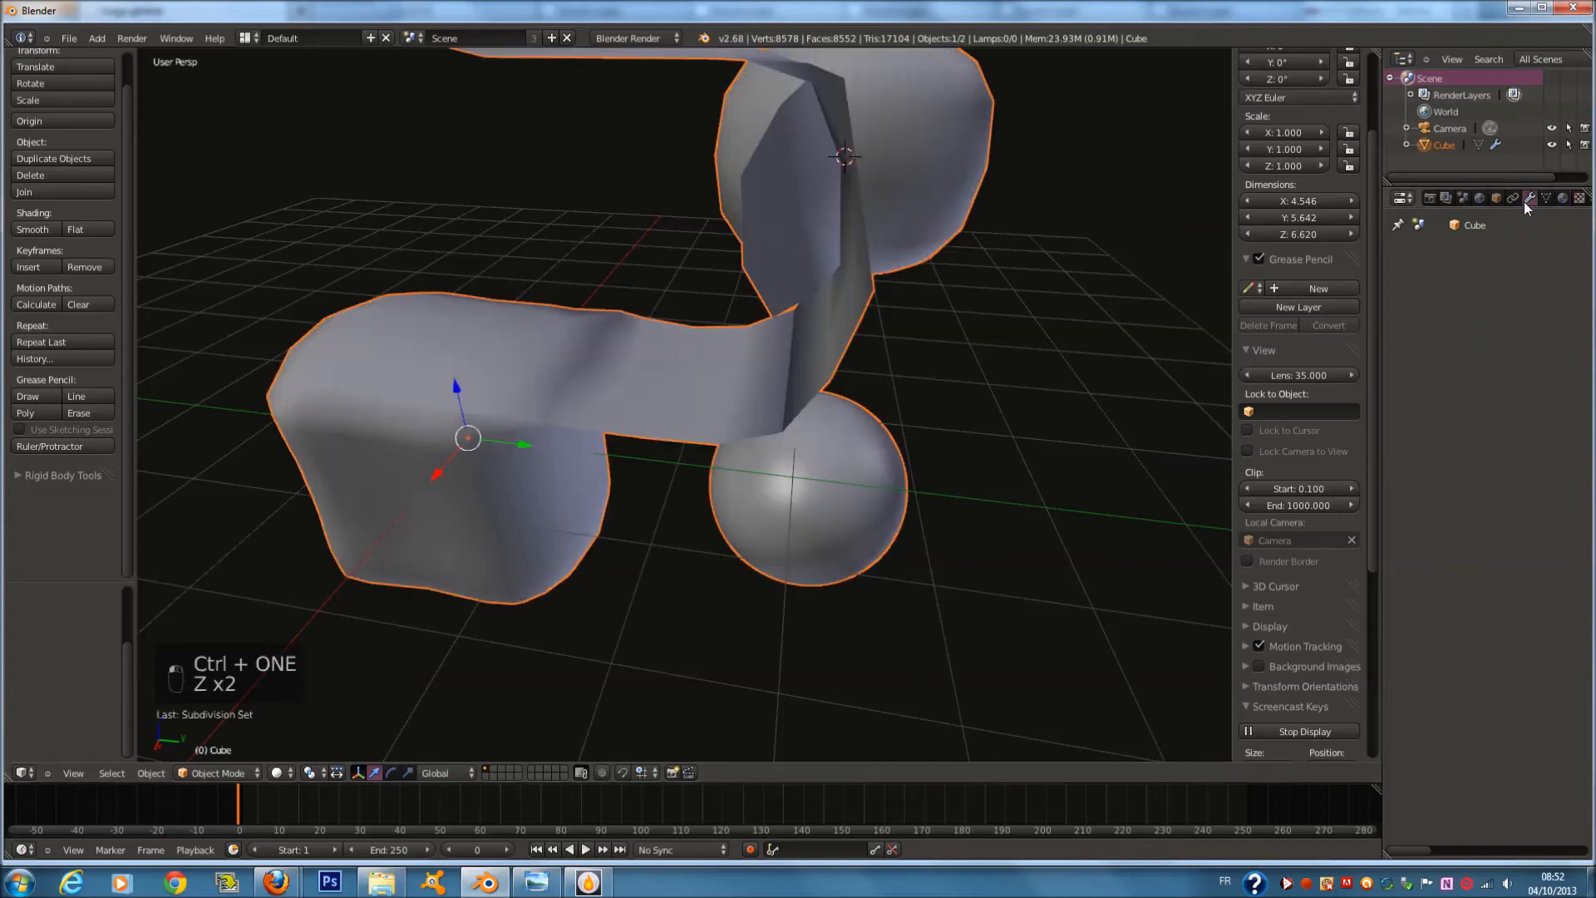
key(z)
key(z)
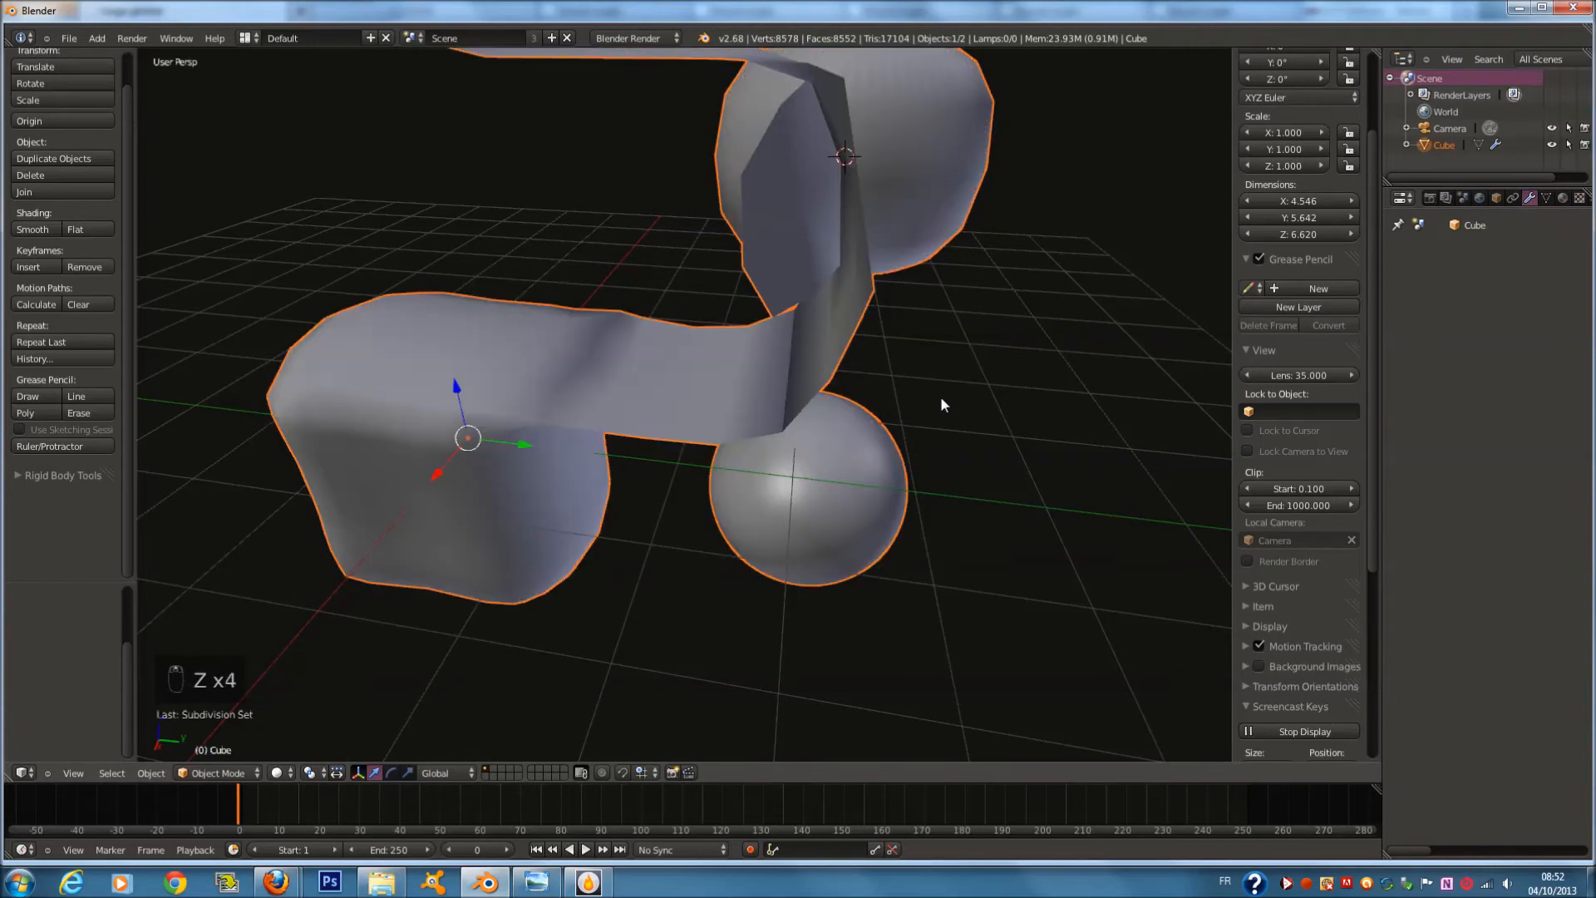
Widen the properties editor to reach the modifier settings and remove the Subsurf modifier from the object
middle_drag(941, 397, 1589, 220)
key(a)
key(a)
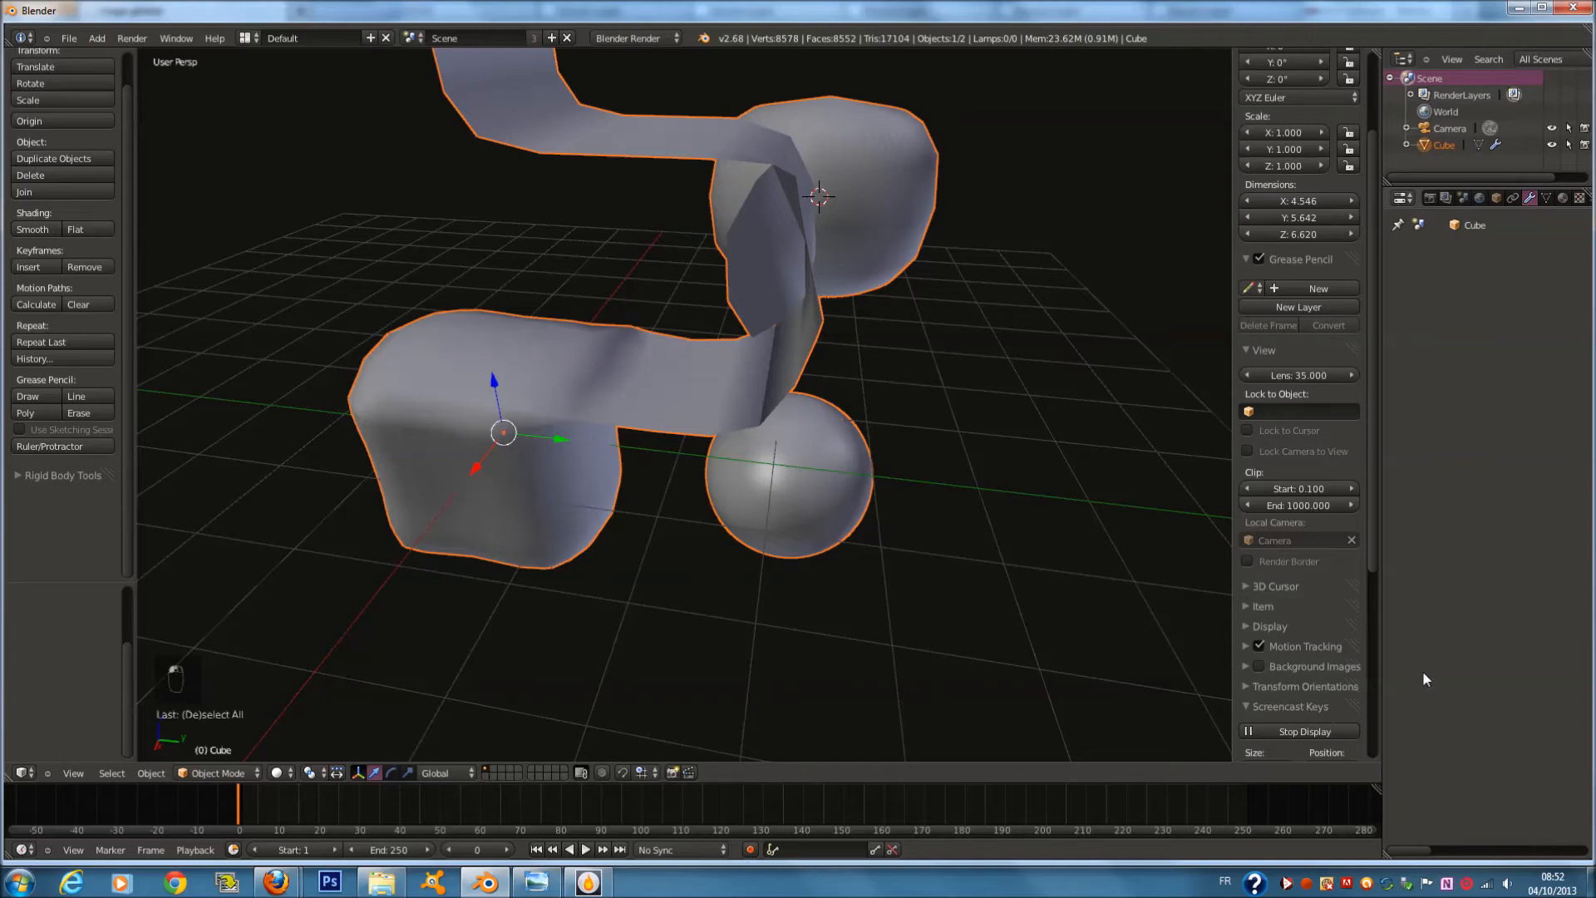
drag(1532, 844, 1502, 864)
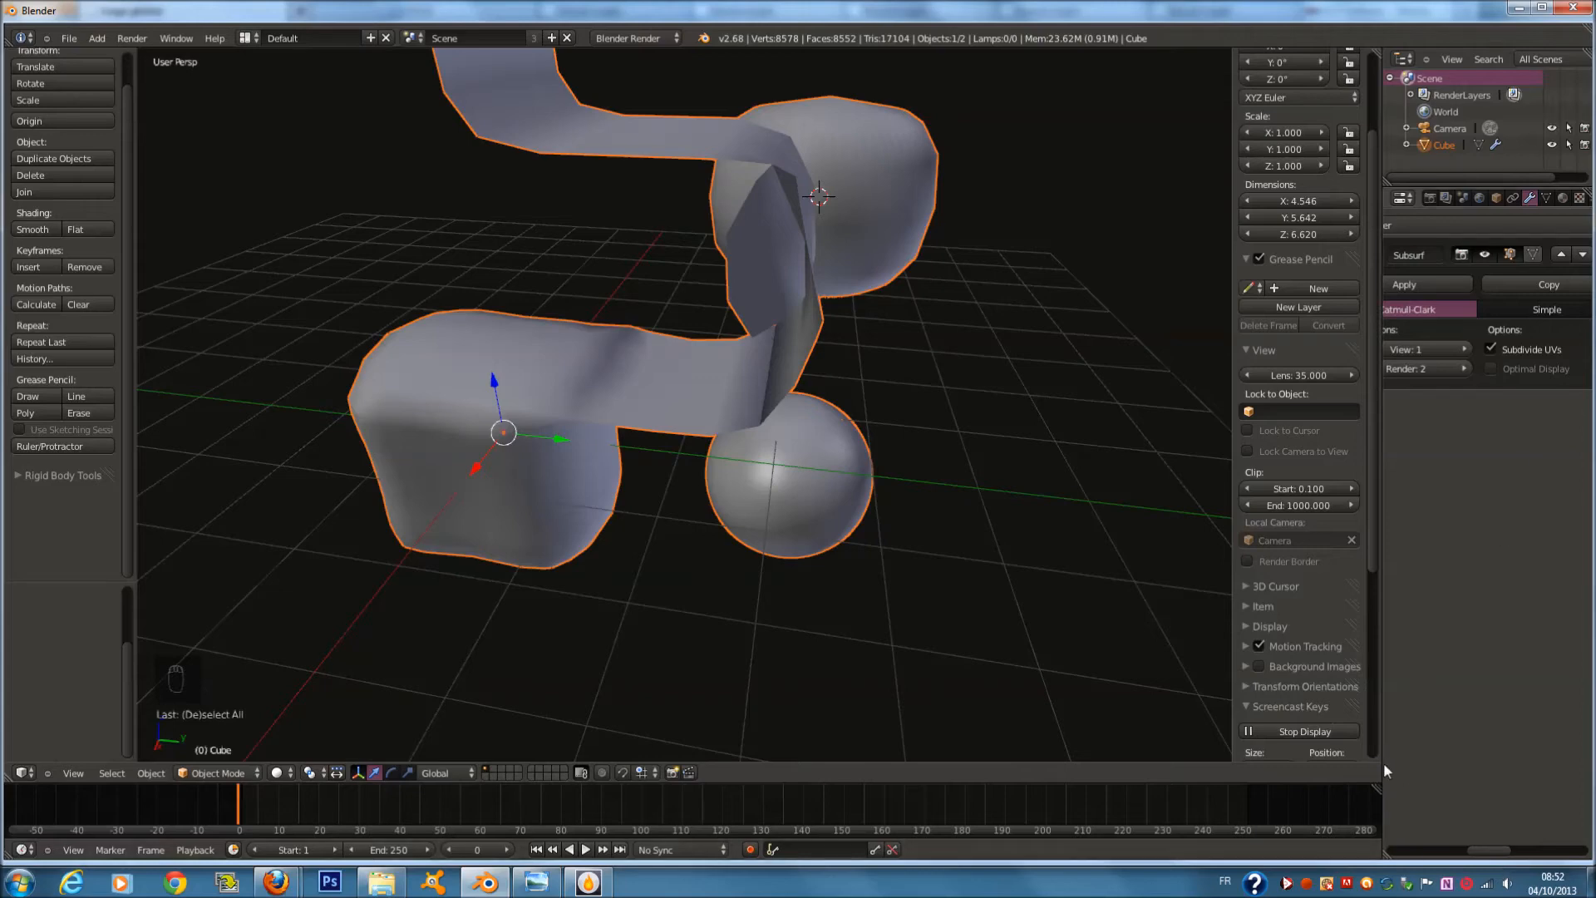
drag(1325, 767, 1308, 763)
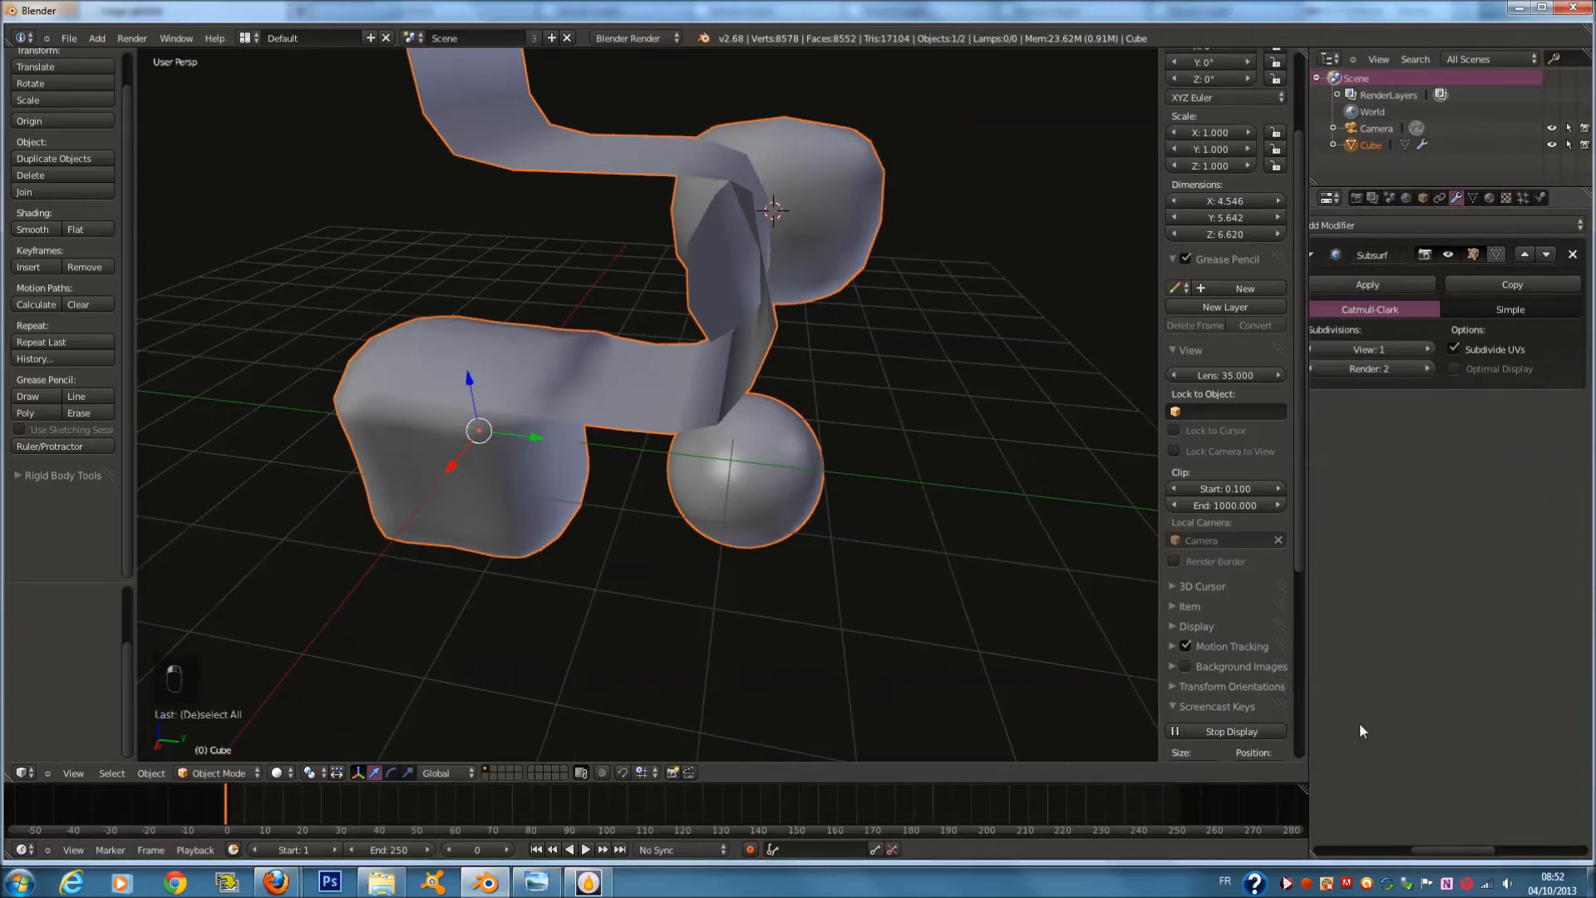
click(1572, 255)
Return the cube object to Edit Mode and select its whole mesh
click(28, 776)
middle_drag(600, 657, 693, 536)
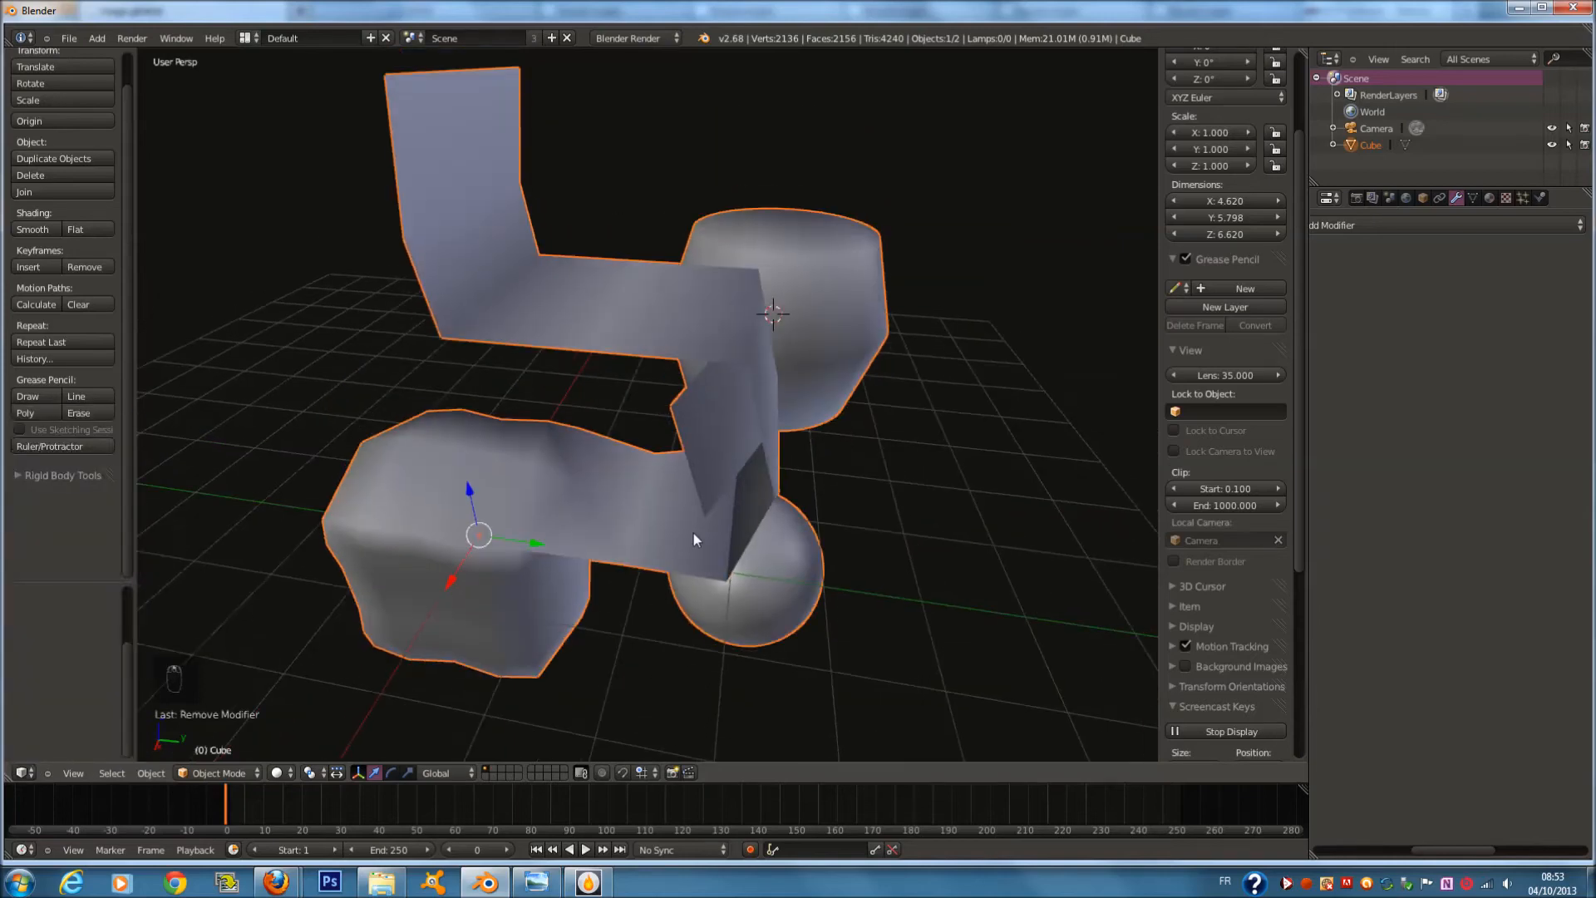
mouse_move(667, 429)
middle_down()
mouse_move(620, 472)
mouse_move(696, 445)
mouse_move(657, 432)
middle_up()
key(t)
key(Tab)
key(a)
key(a)
key(a)
key(a)
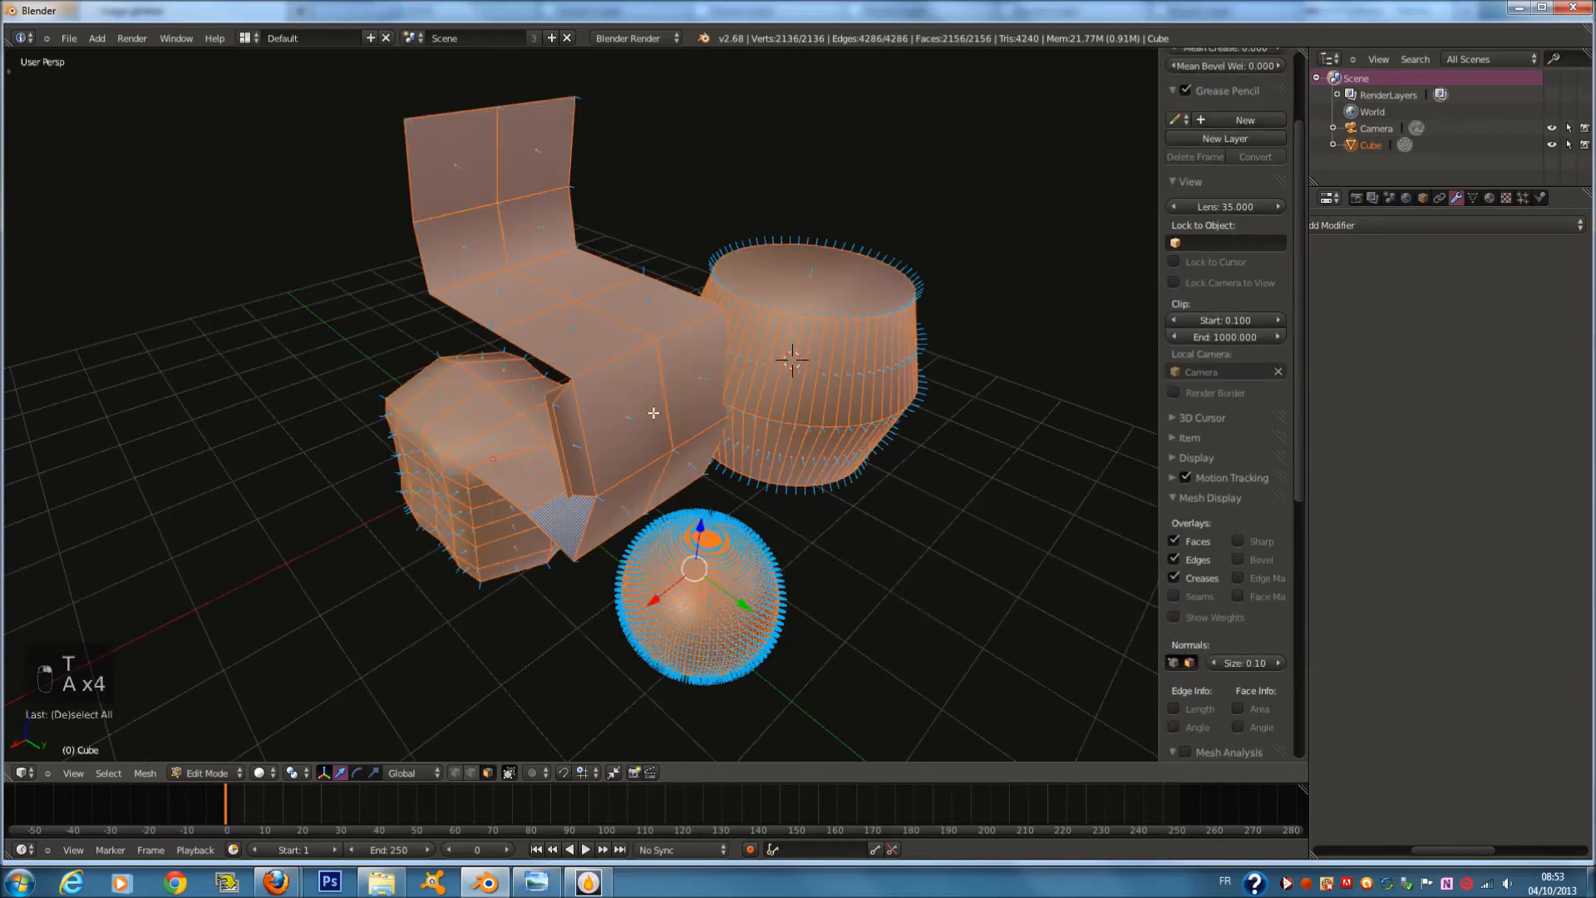
Try Laplacian Smooth on one front face of the folded strip, check it in wireframe display and undo it
right_click(631, 455)
key(t)
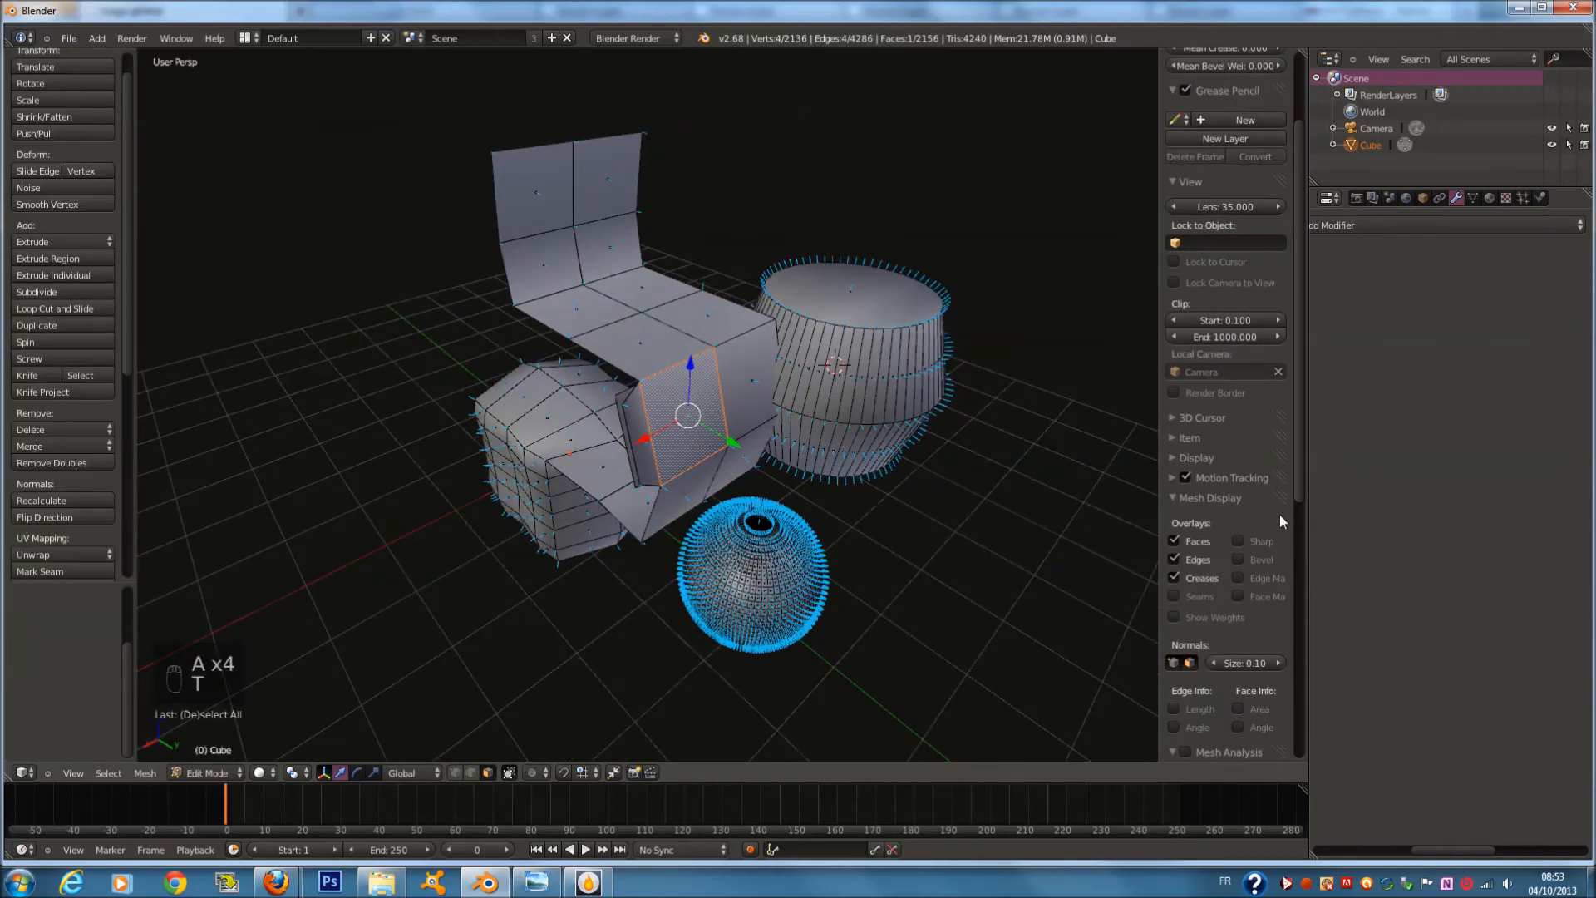
key(w)
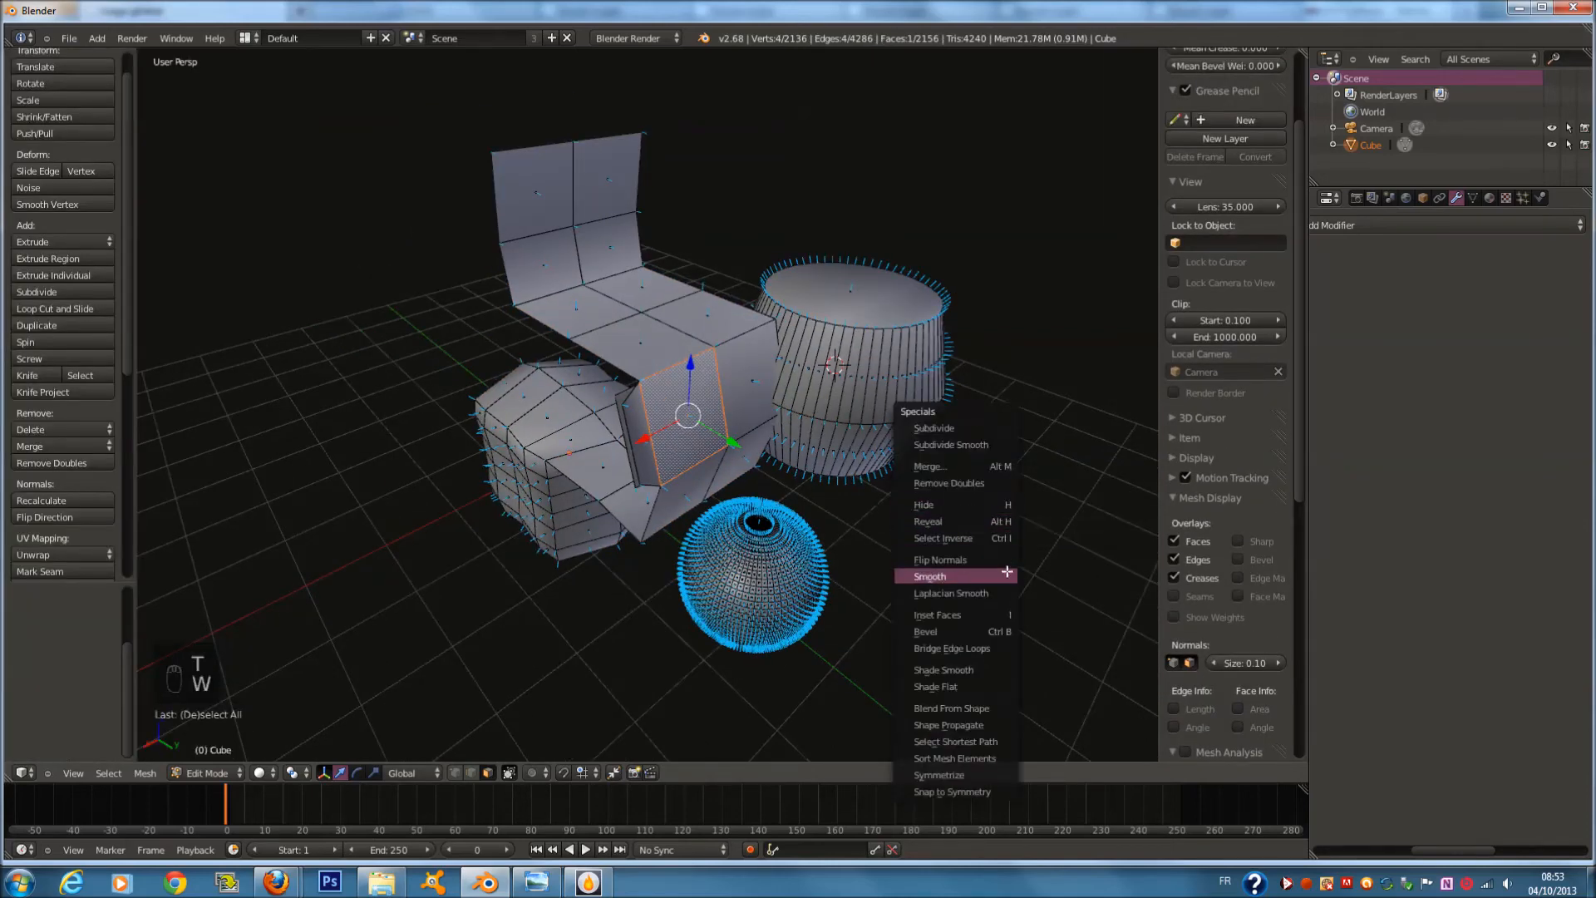
click(1008, 593)
middle_drag(803, 517, 933, 502)
key(z)
key(ctrl+z)
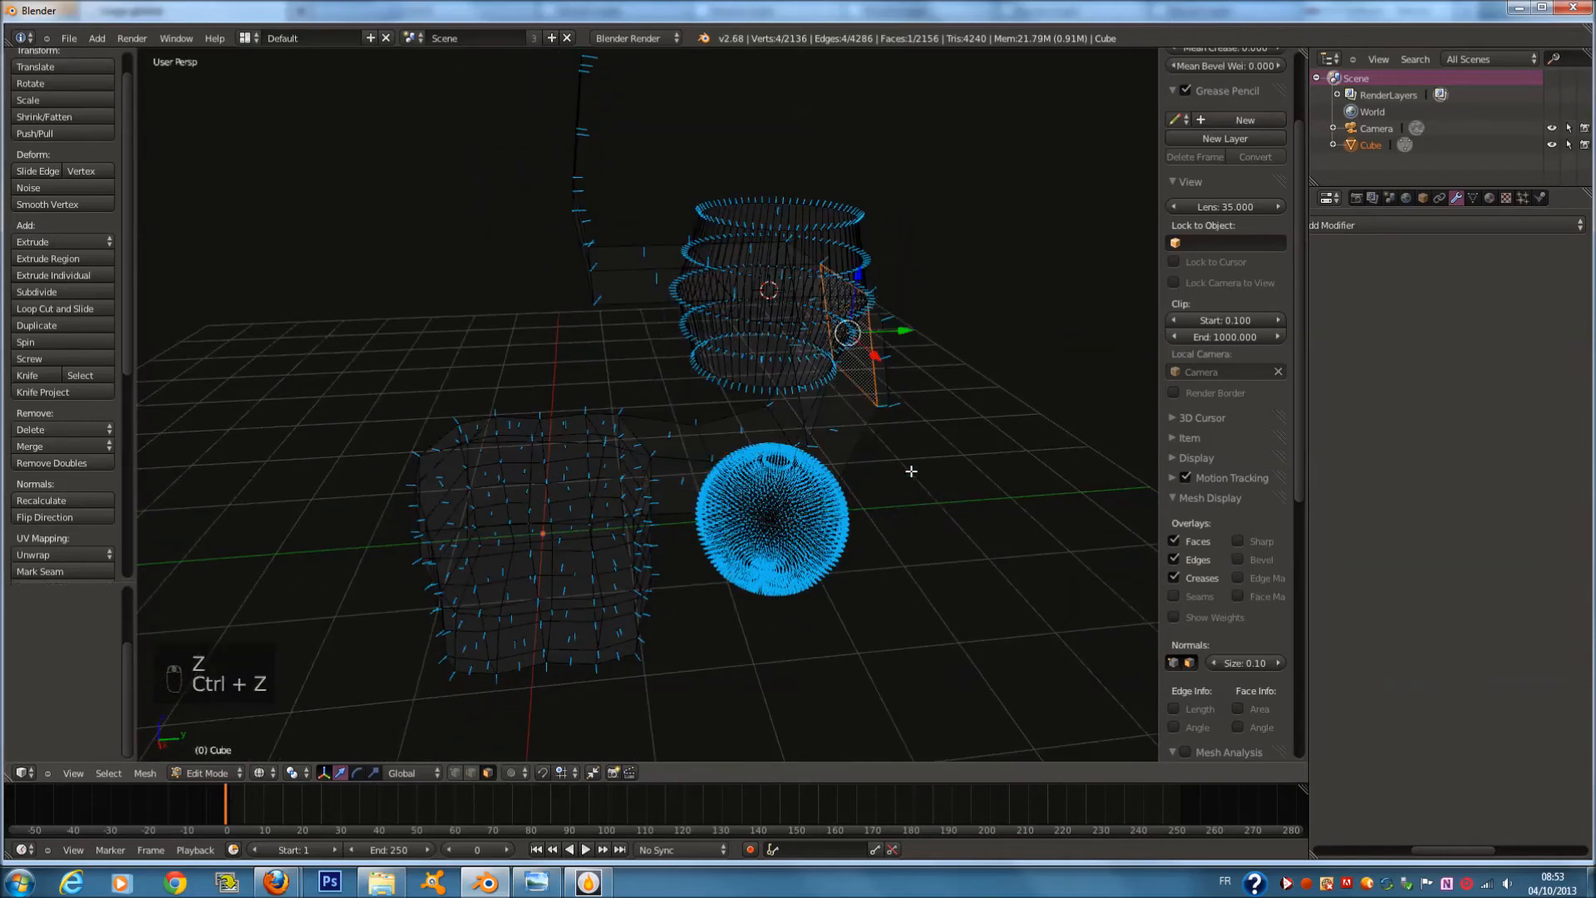
key(z)
key(z)
Apply Laplacian Smooth and Smooth Vertex to one face on top of the subdivided block
right_click(526, 492)
key(w)
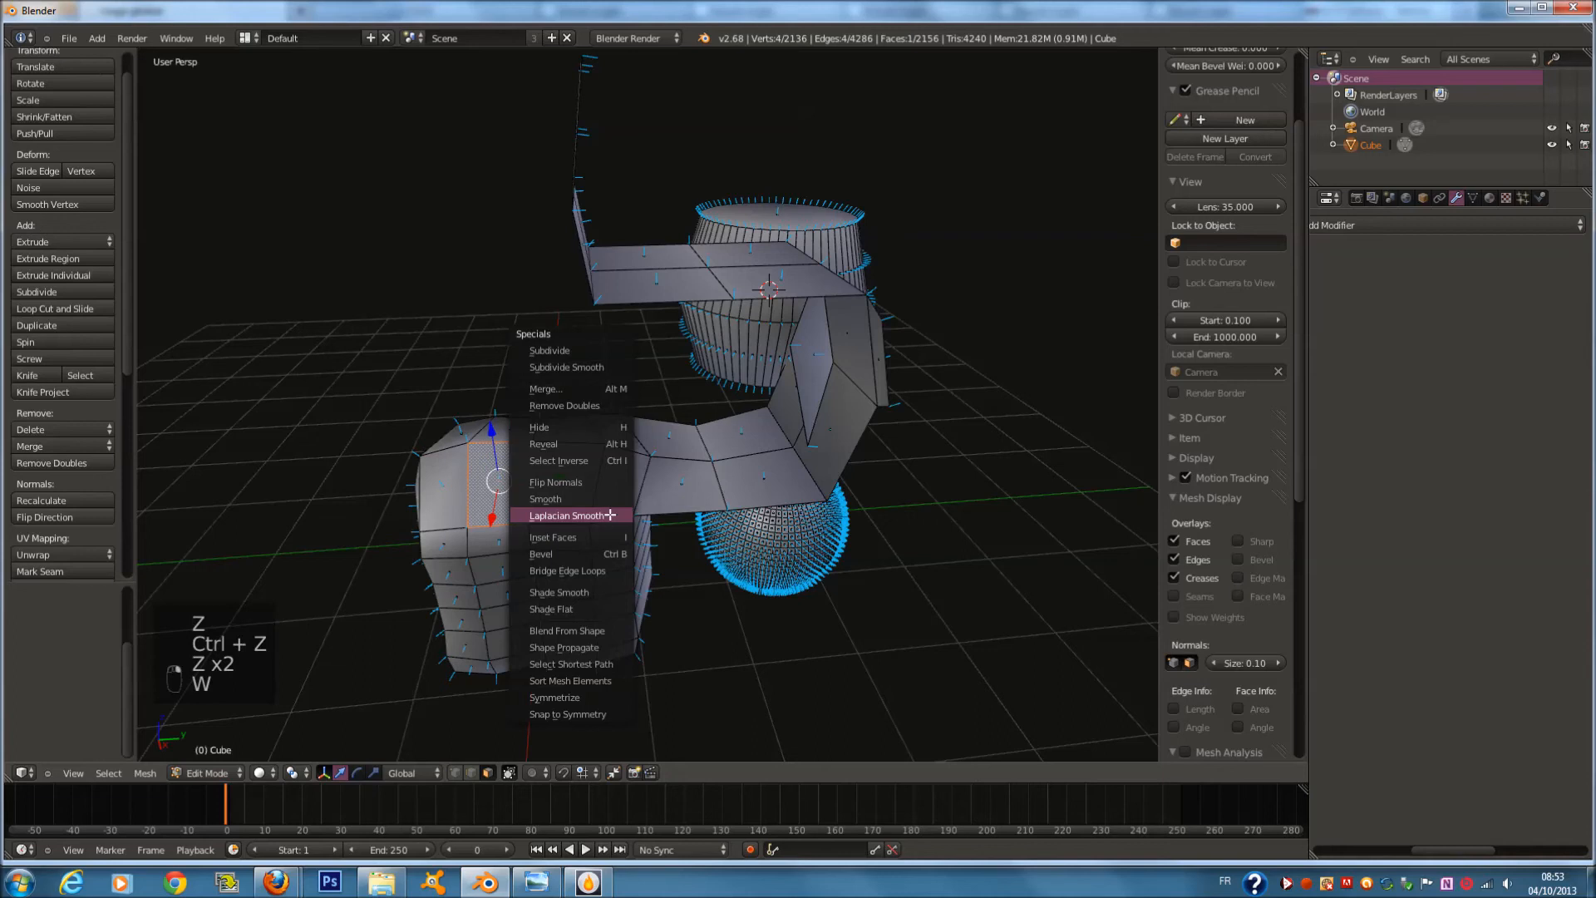
click(610, 516)
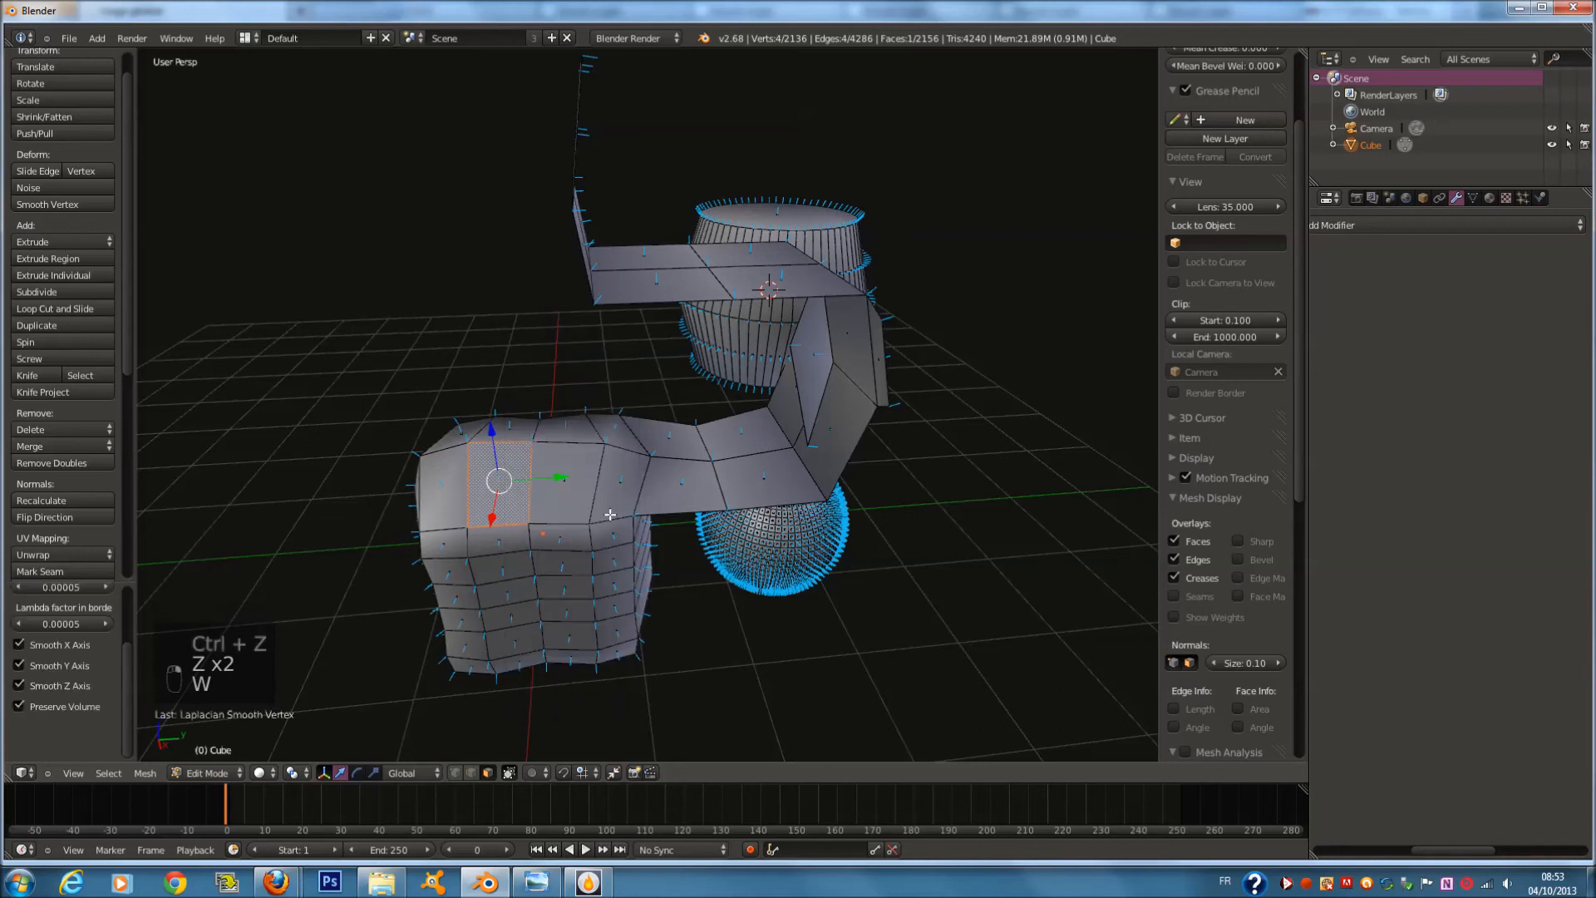
click(75, 204)
Circle-select a group of faces on the side of the subdivided block and apply Smooth Vertex to them
right_click(549, 594)
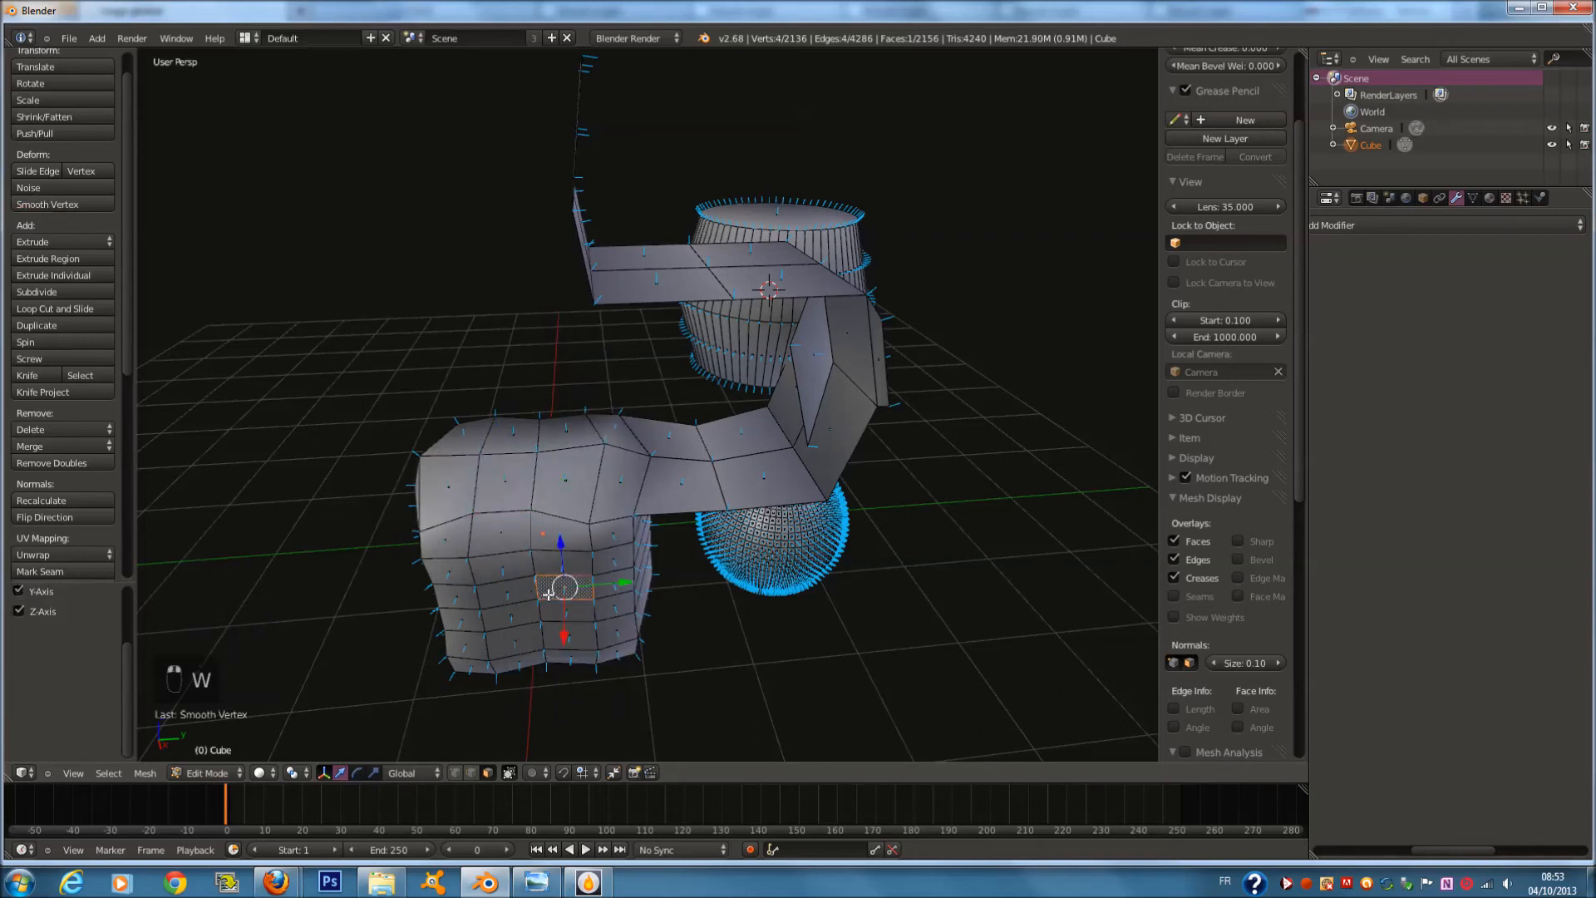
key(a)
key(a)
key(a)
key(a)
middle_drag(613, 598, 574, 483)
scroll(574, 482, down, 1)
key(c)
drag(478, 527, 492, 588)
right_click(491, 587)
click(86, 204)
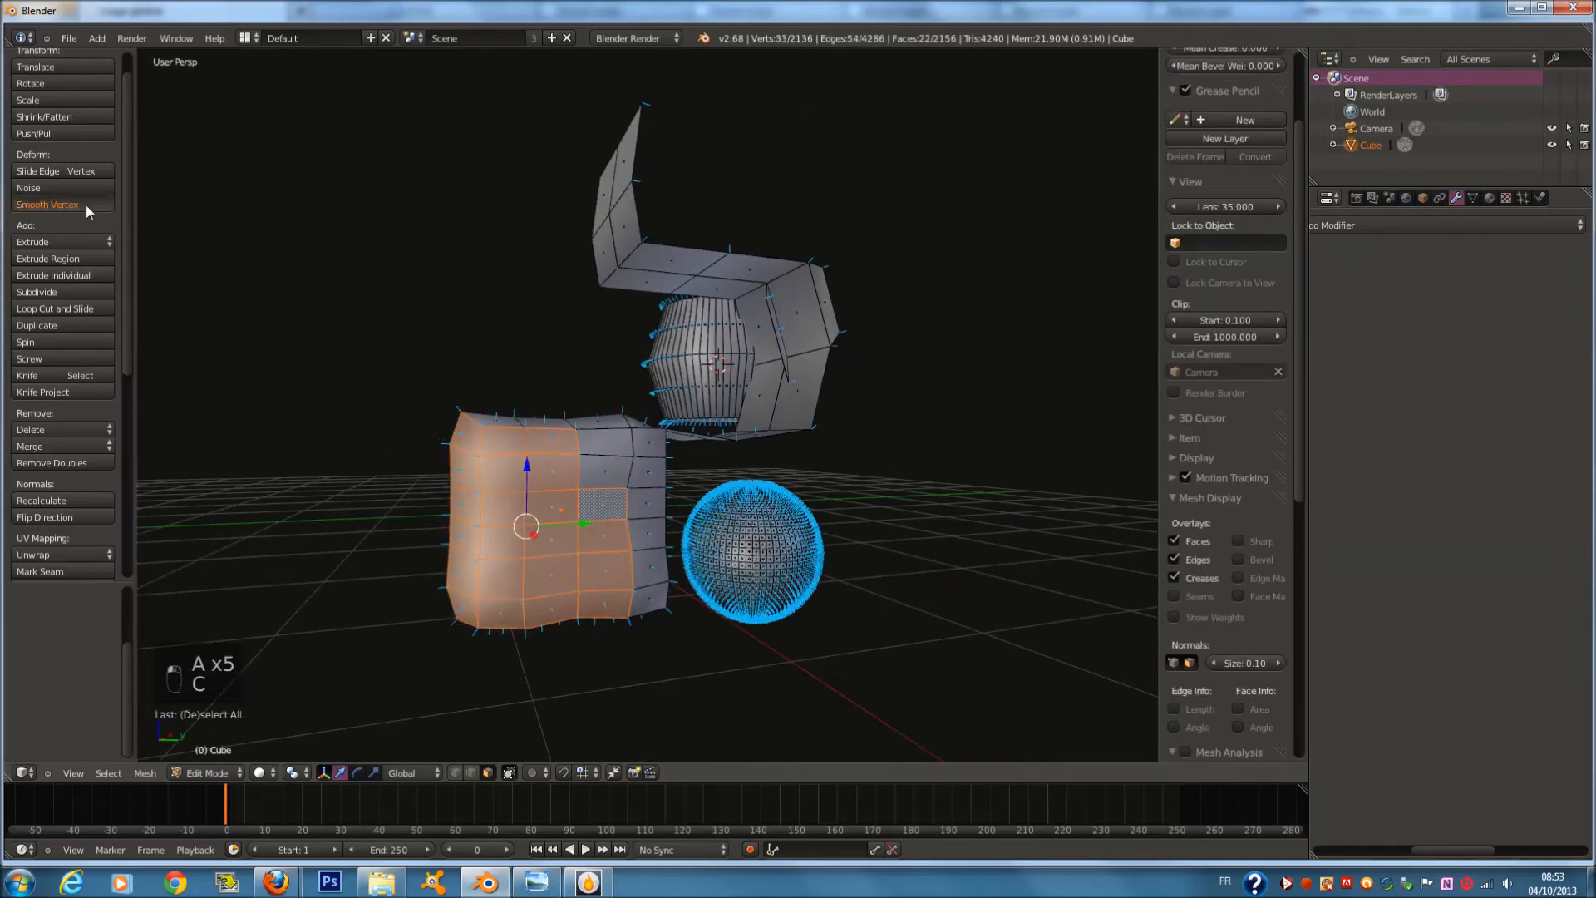
Repeat Smooth Vertex four more times on the faces already selected on the block's side
click(87, 205)
click(86, 204)
click(86, 204)
click(87, 205)
Deselect the block faces, select one face of the folded strip and apply Laplacian Smooth to it
middle_drag(933, 440, 790, 378)
key(a)
right_click(777, 369)
key(w)
key(w)
click(786, 376)
Apply Laplacian Smooth to the strip's horizontal face, to it together with its neighbour, and to another single face
right_click(626, 325)
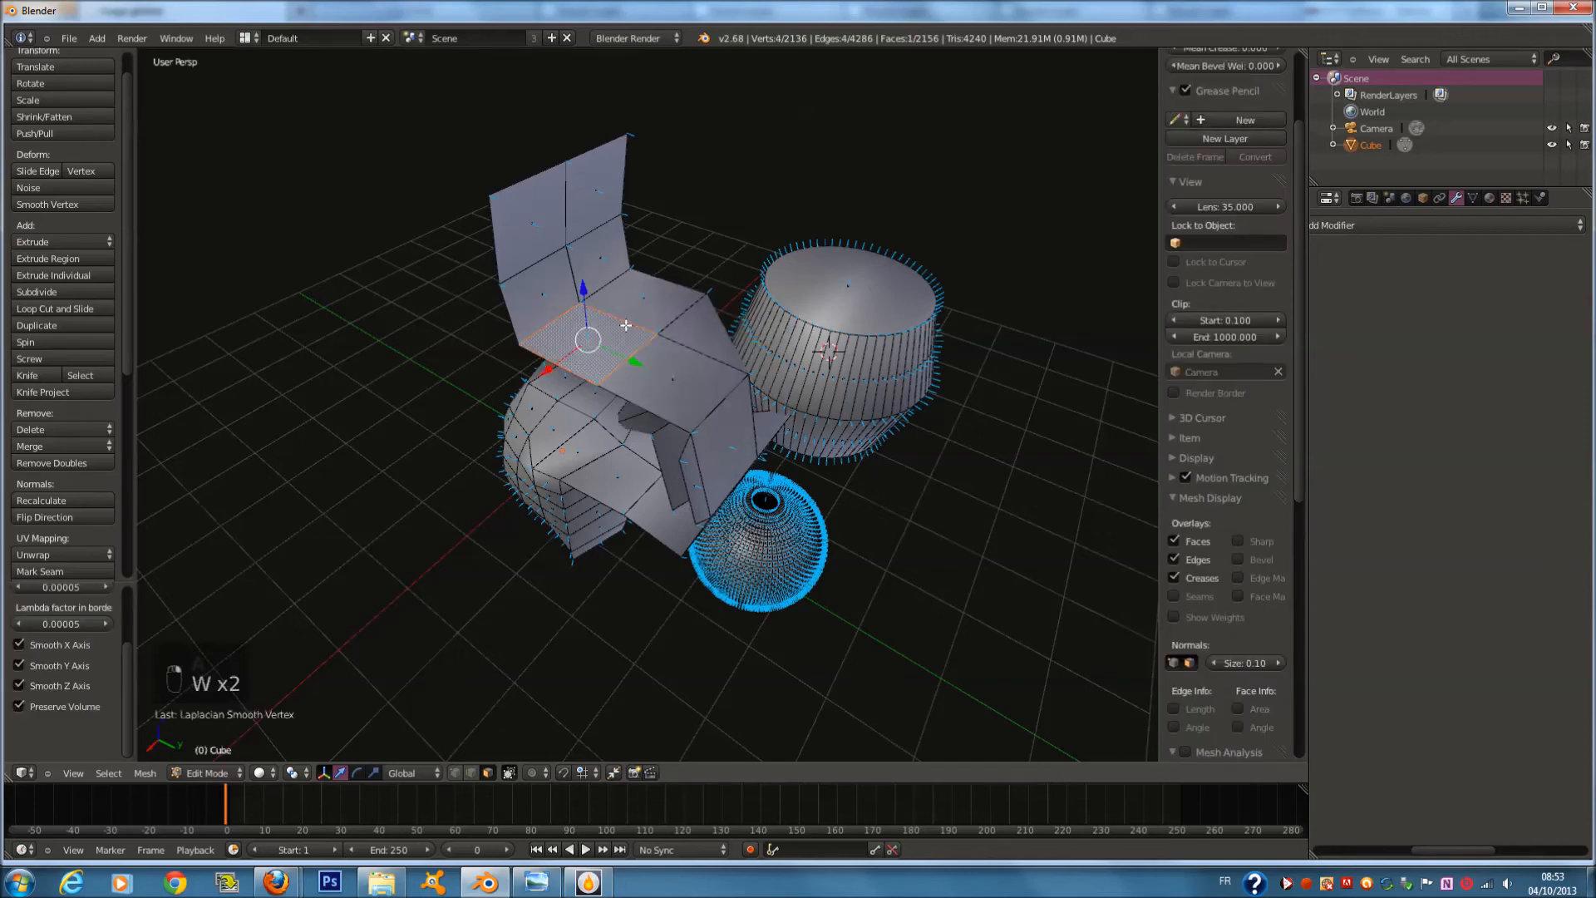
key(w)
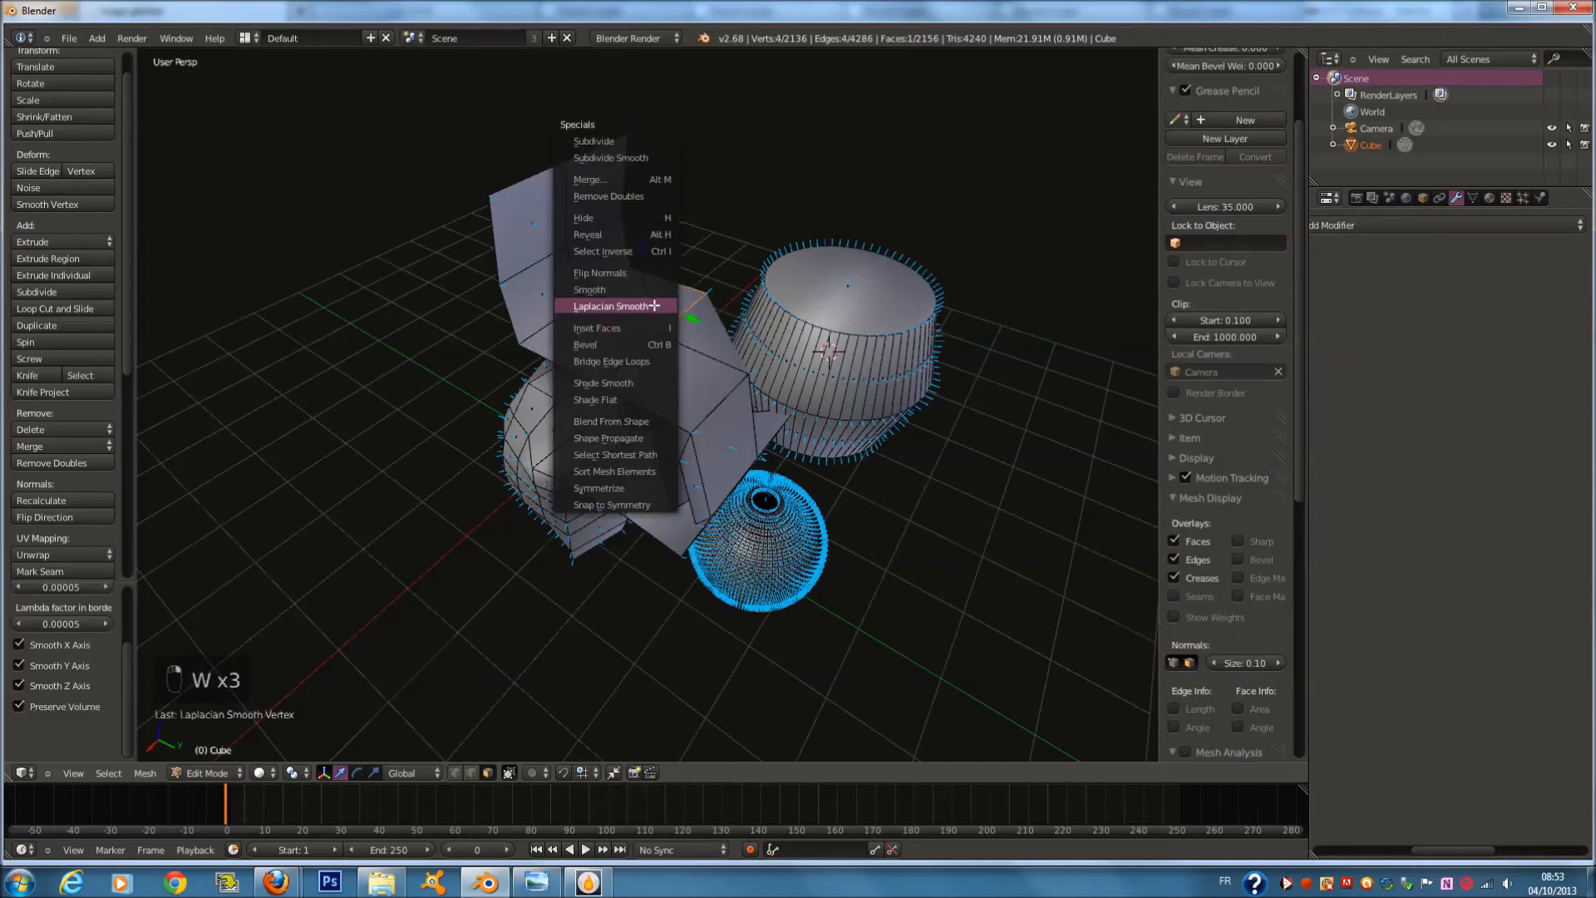
click(626, 325)
shift+right_click(673, 366)
key(w)
click(613, 330)
middle_drag(613, 329, 316, 361)
right_click(642, 405)
key(w)
click(624, 368)
mouse_move(709, 400)
middle_down()
mouse_move(1016, 393)
mouse_move(726, 395)
middle_up()
Clear the selection and circle-select a round patch of faces on the front of the sphere
middle_drag(791, 563, 715, 441)
shift+middle_drag(736, 665, 723, 582)
scroll(773, 615, up, 4)
key(a)
key(a)
key(a)
key(a)
key(a)
scroll(791, 625, down, 3)
key(c)
scroll(753, 593, up, 8)
click(746, 583)
right_click(746, 583)
Apply Laplacian Smooth repeatedly to the selected patch of faces on the sphere
key(w)
click(745, 582)
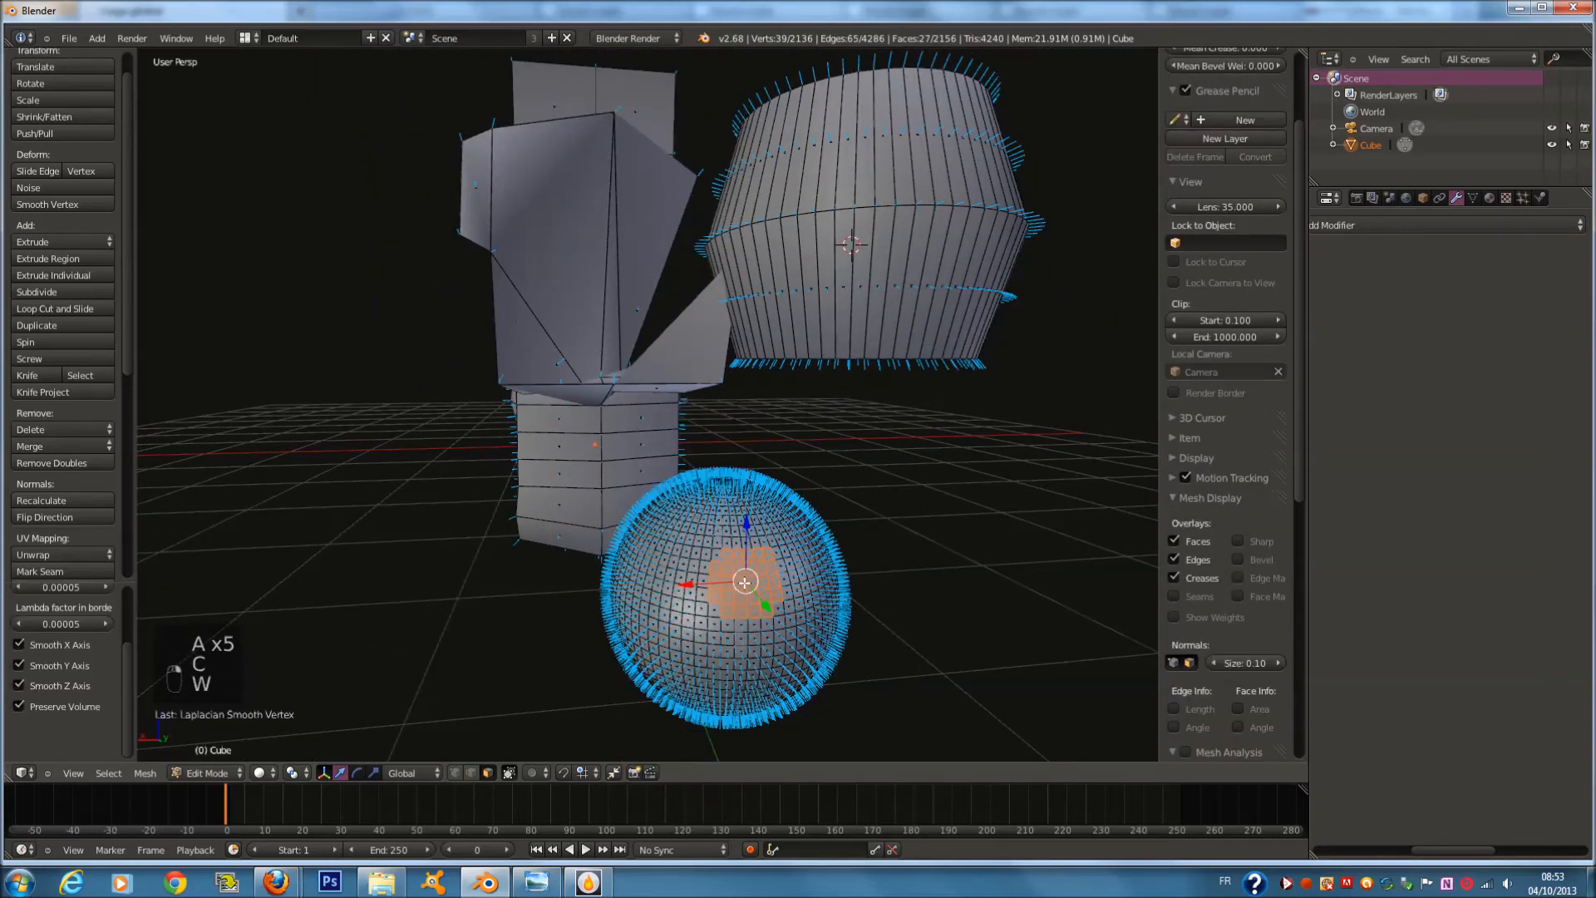
key(w)
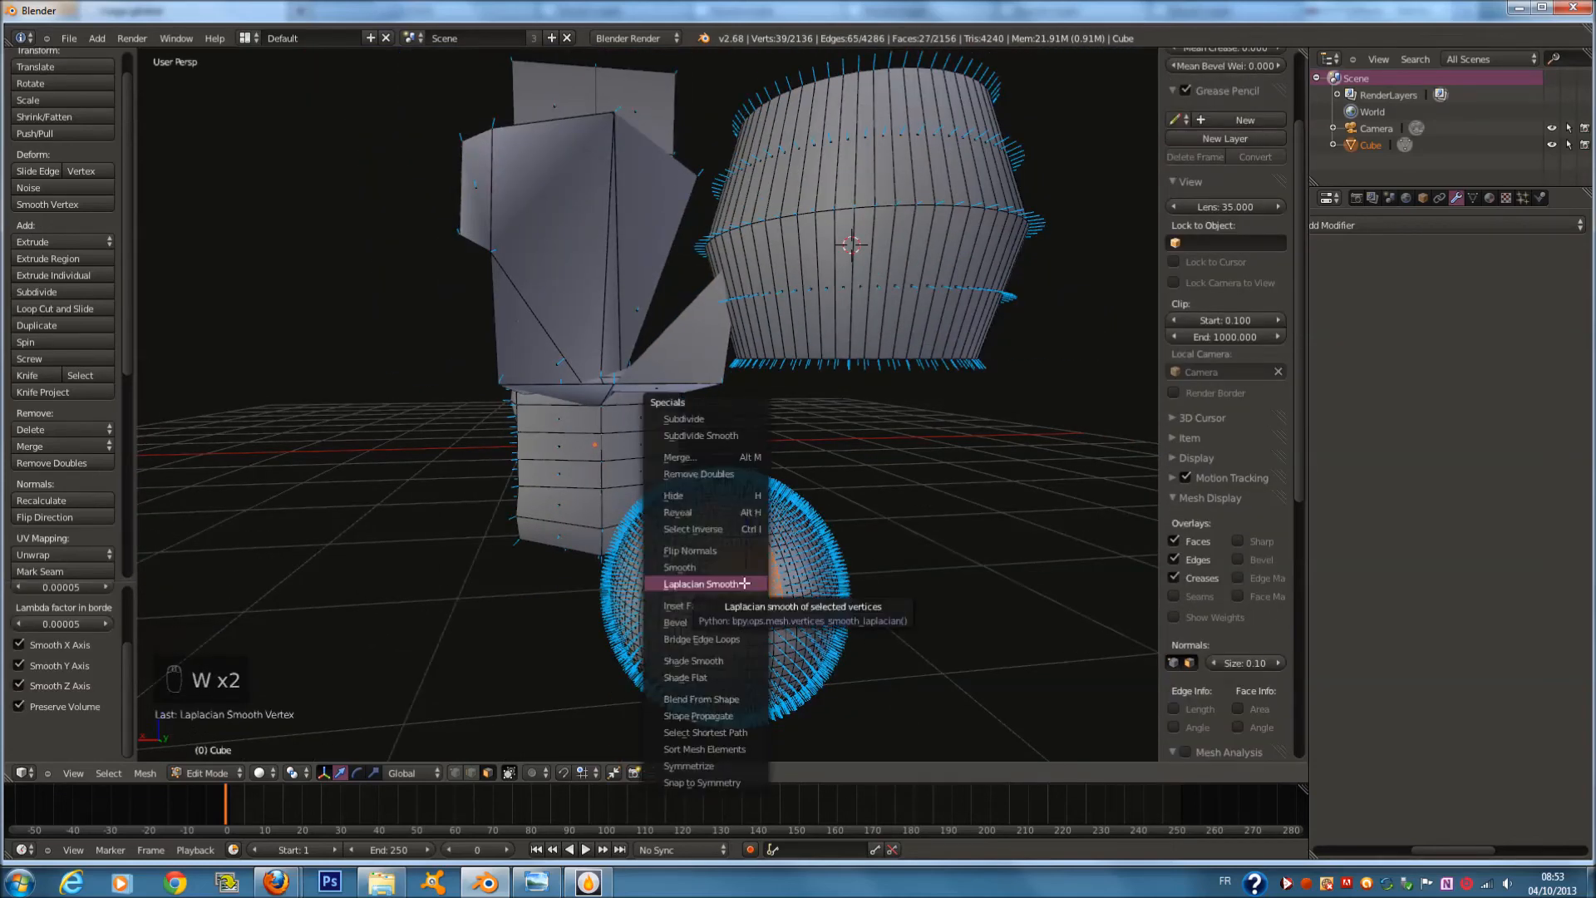
click(758, 584)
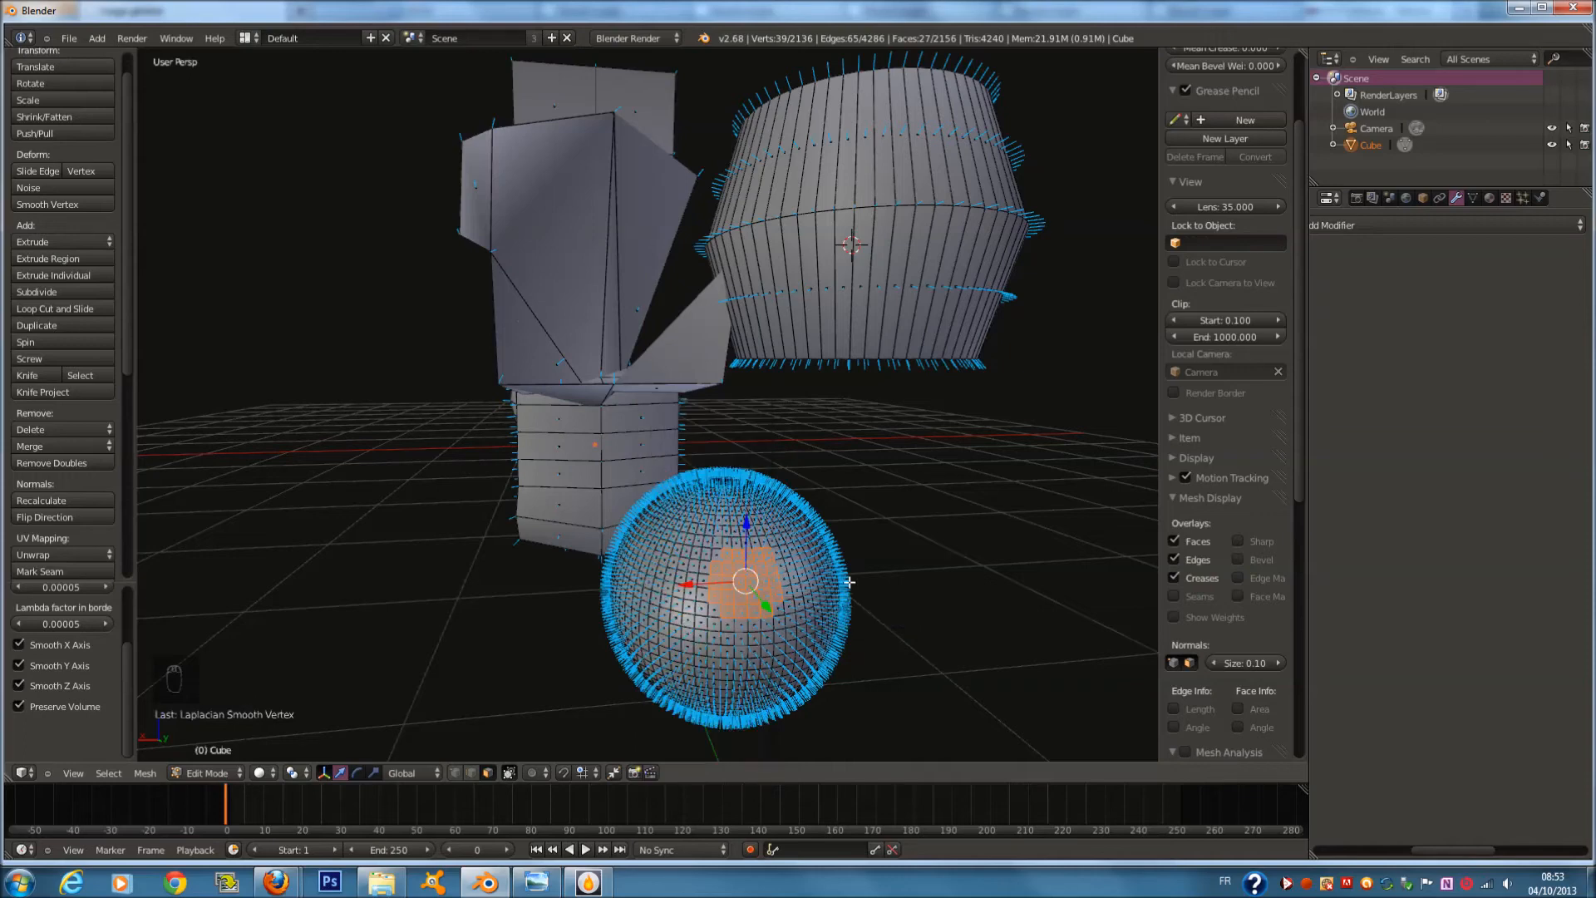
key(w)
click(855, 496)
Select a single vertex on the sphere's surface and apply Laplacian Smooth to it several times
middle_drag(848, 519, 865, 525)
right_click(755, 595)
key(w)
click(755, 595)
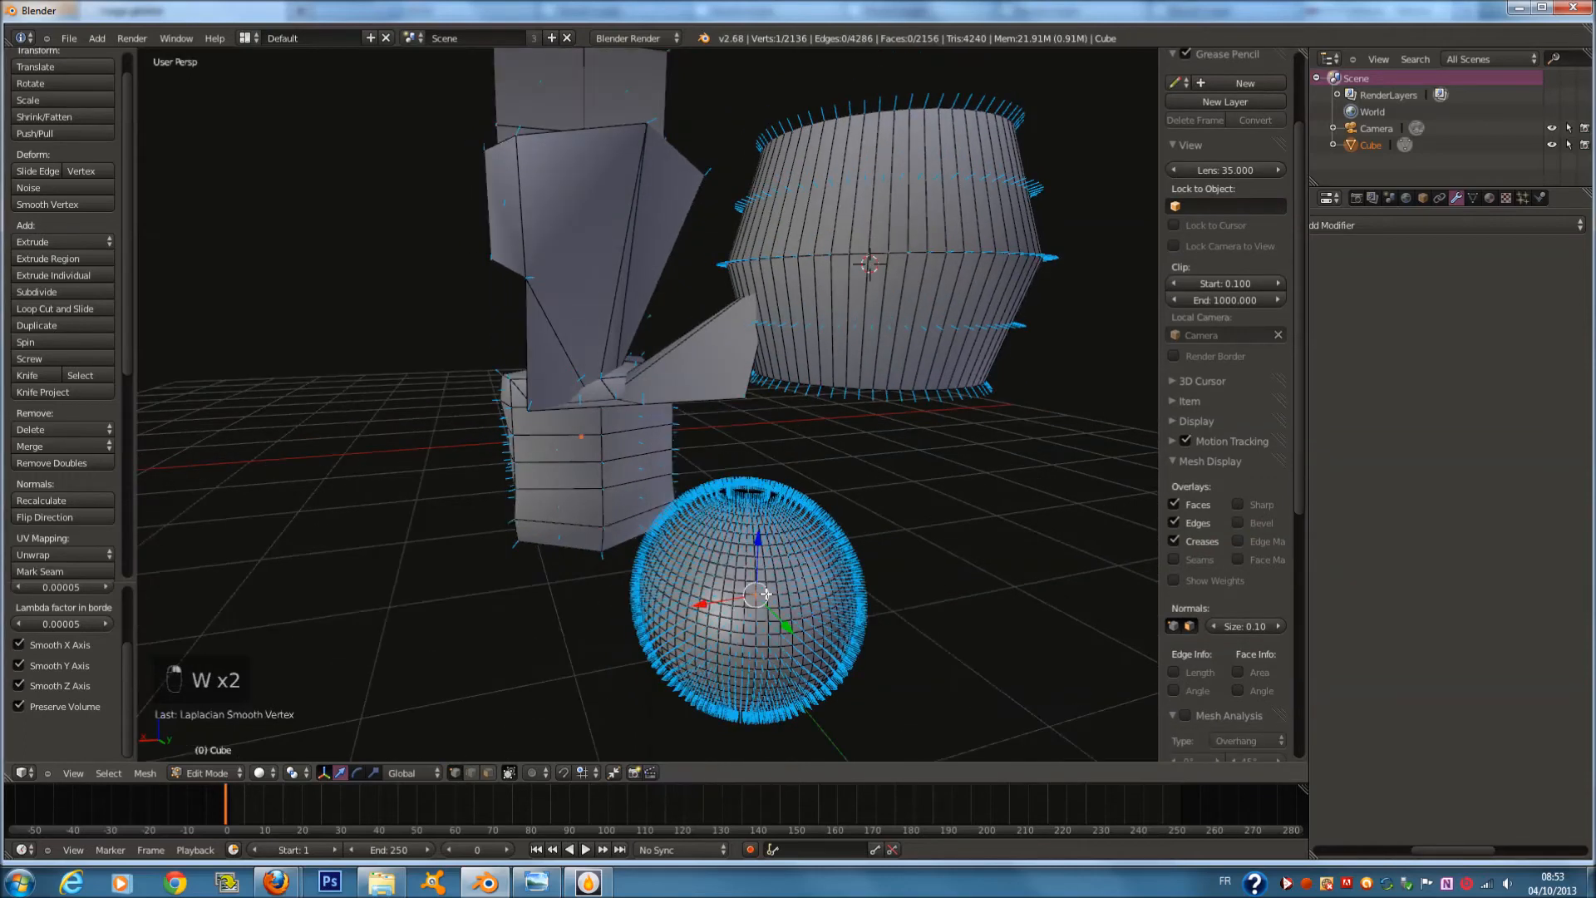
scroll(777, 532, up, 4)
key(w)
click(786, 492)
key(w)
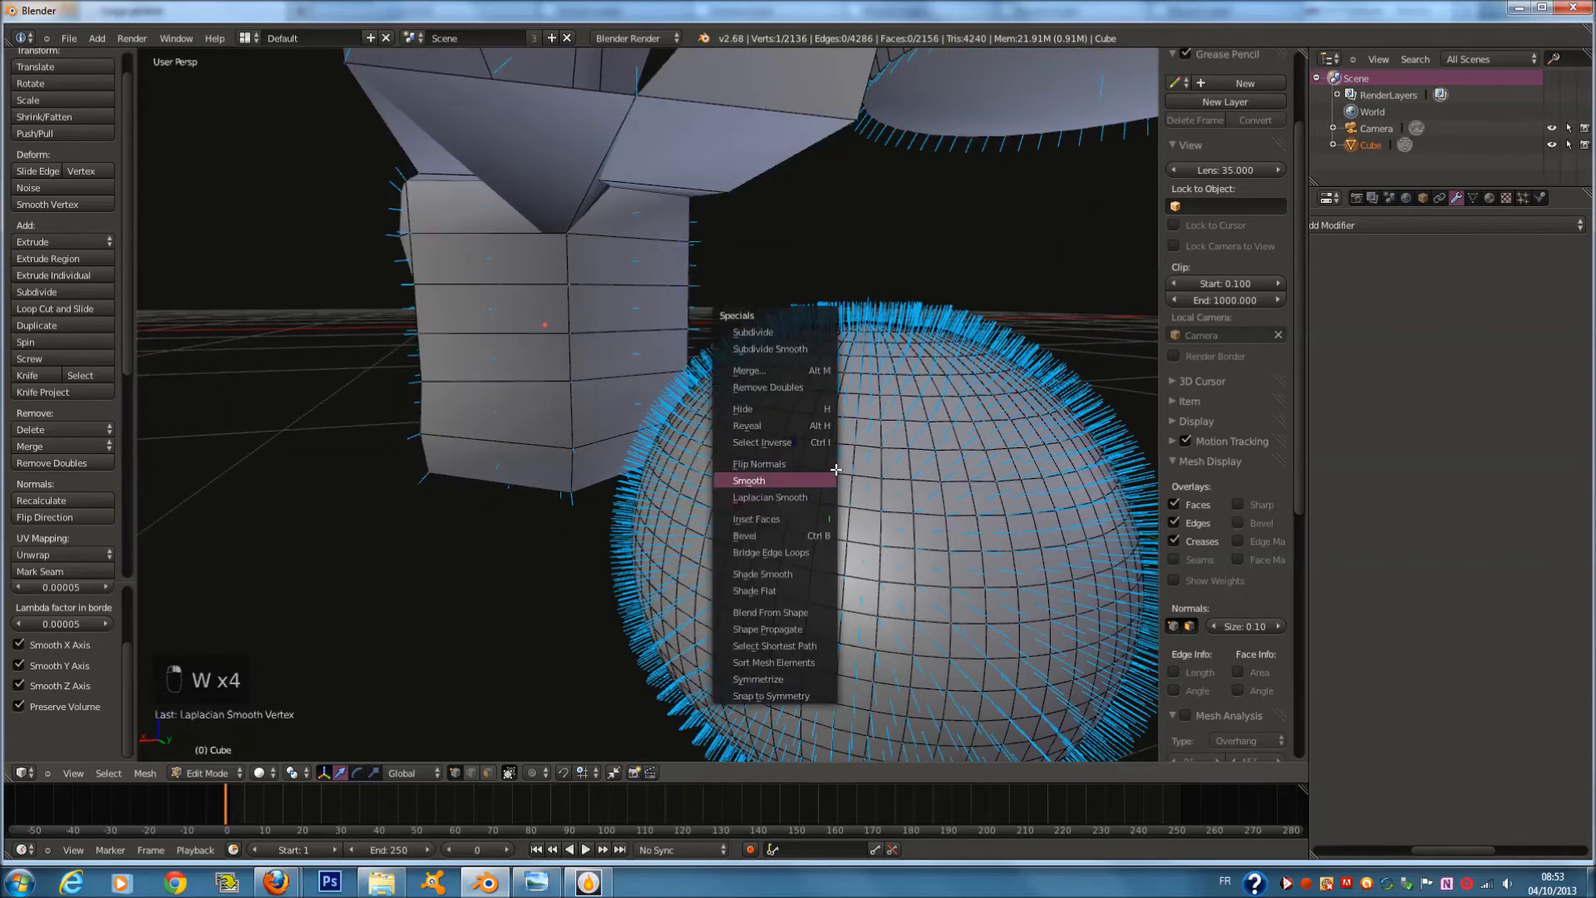
click(827, 491)
key(w)
click(859, 475)
key(w)
click(864, 499)
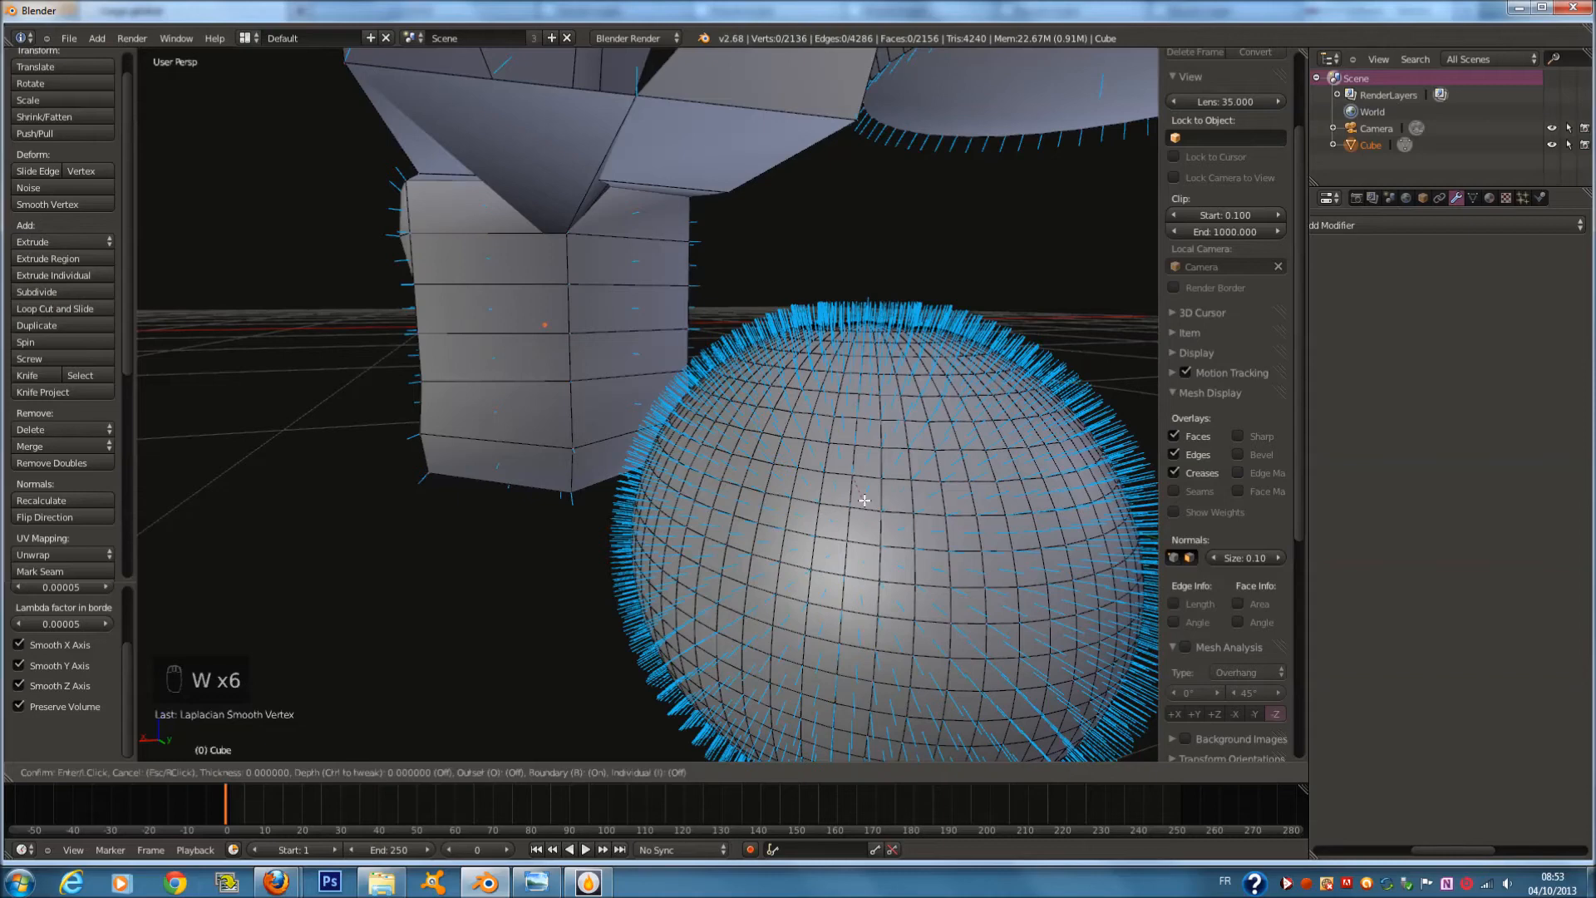
right_click(391, 427)
Switch to face selection and select one face on the upper part of the subdivided block
middle_drag(399, 428, 468, 614)
click(489, 774)
right_click(685, 306)
middle_drag(684, 308, 759, 375)
right_click(525, 348)
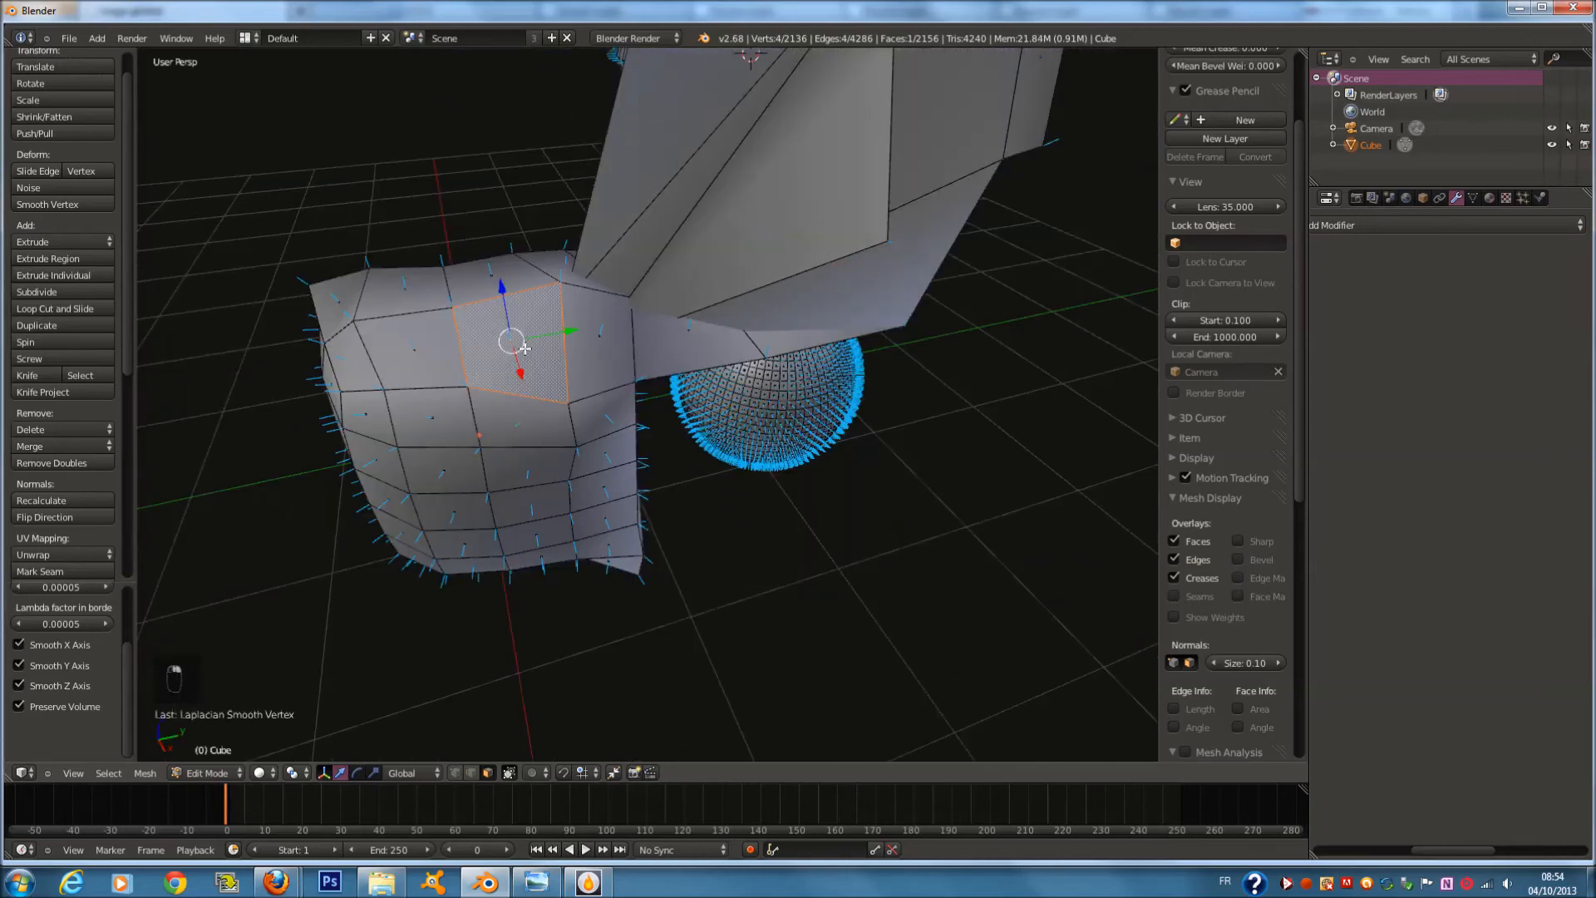
key(w)
click(525, 347)
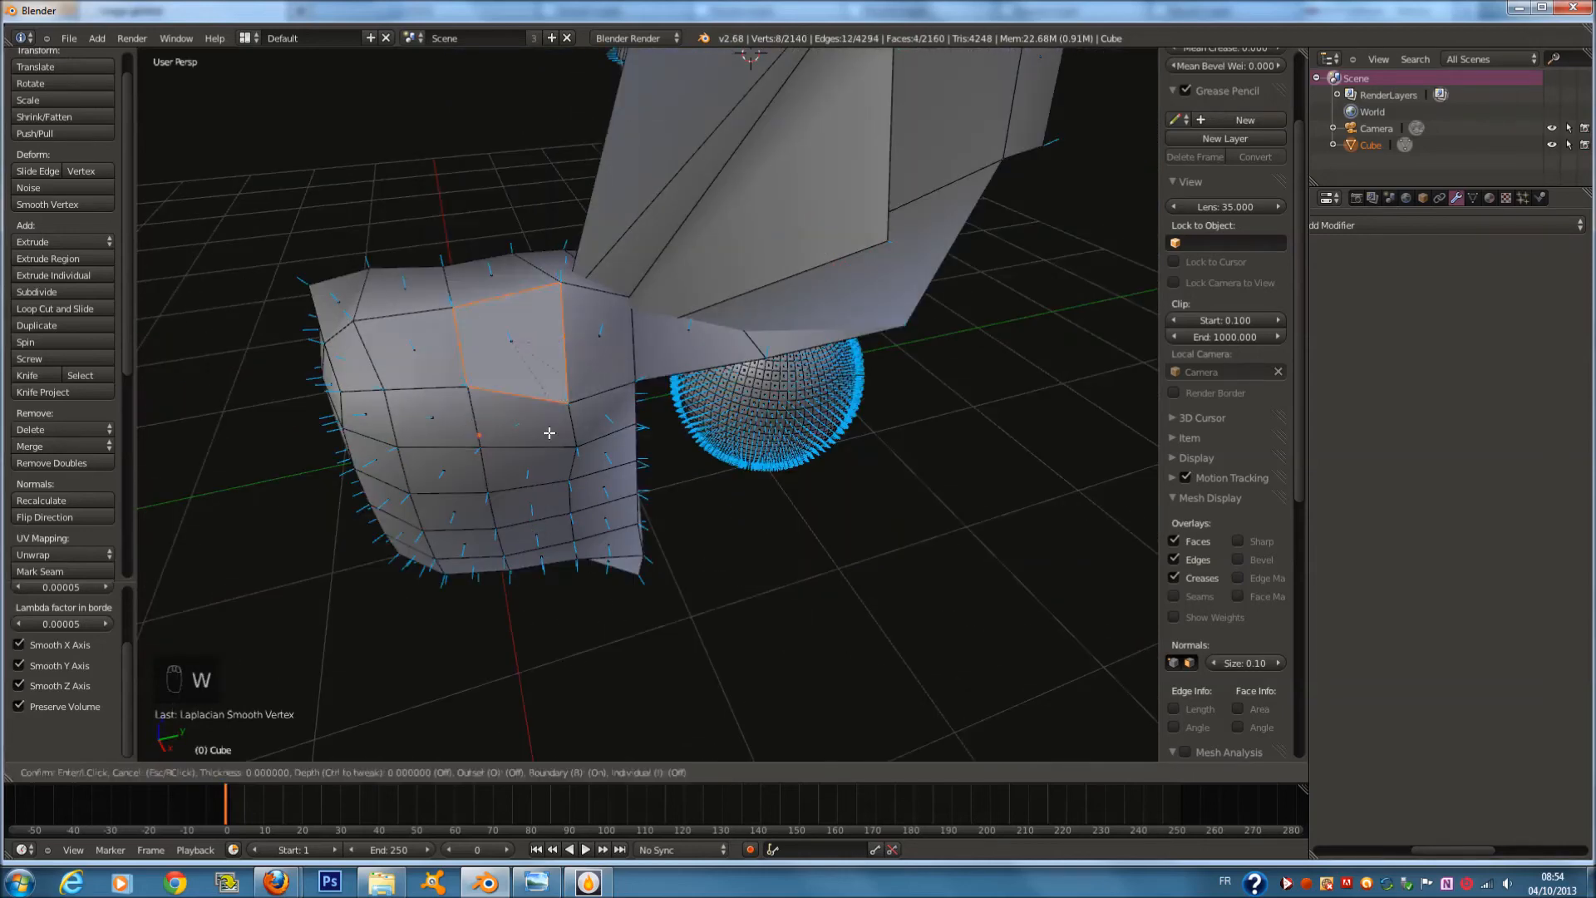
key(Escape)
key(s)
right_click(649, 398)
Inset the selected face on the subdivided block with a thickness of about 0.215
ctrl+scroll(648, 396, down, 4)
key(w)
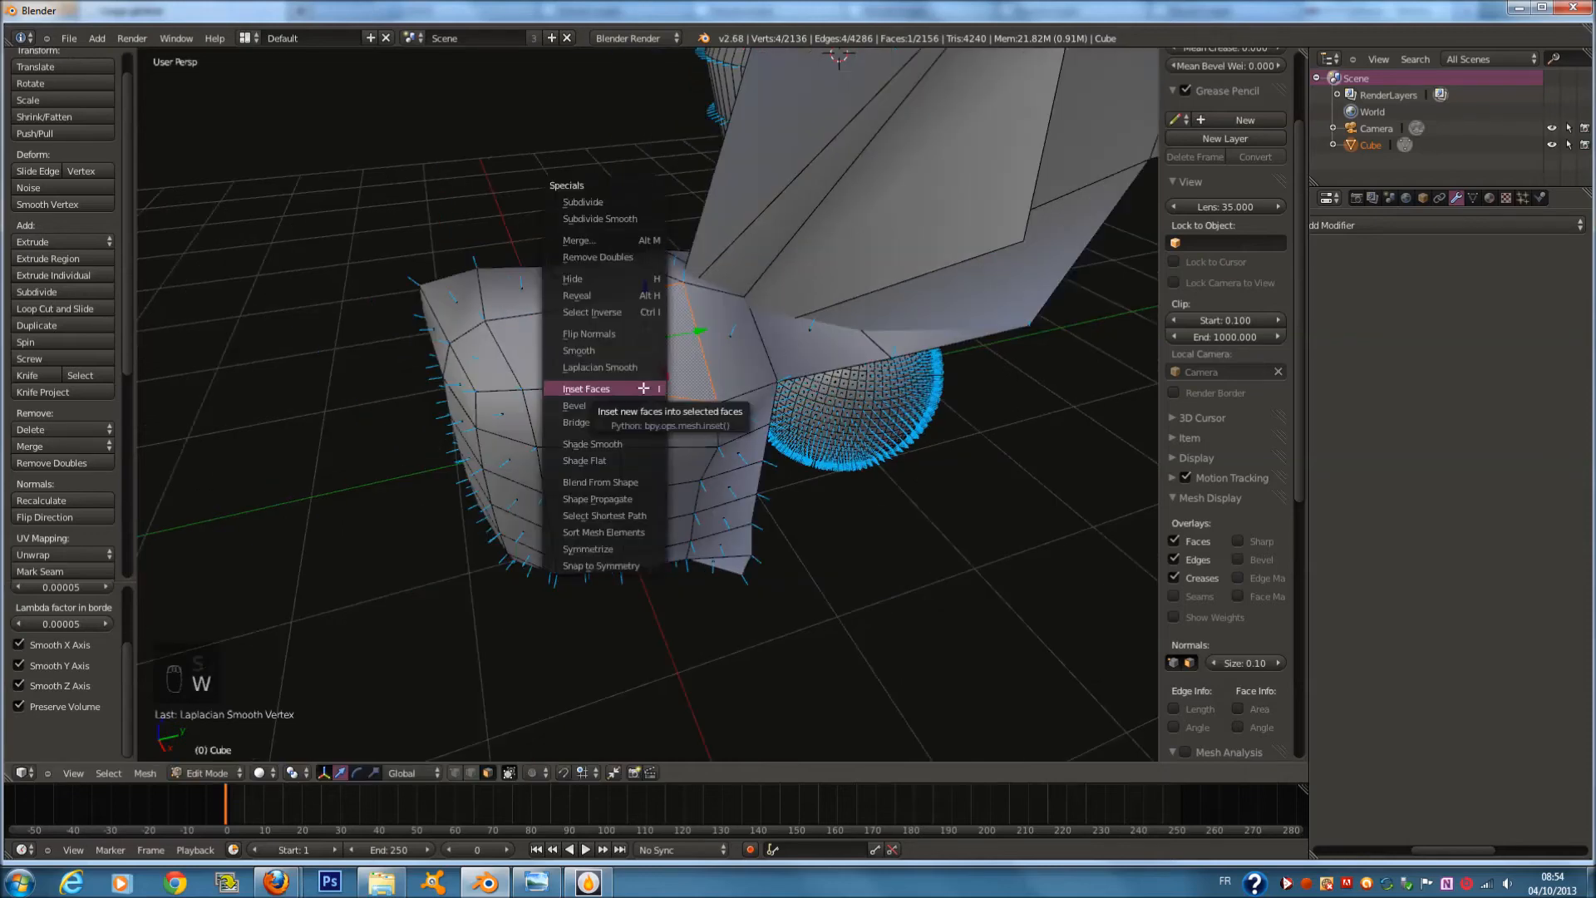
click(641, 388)
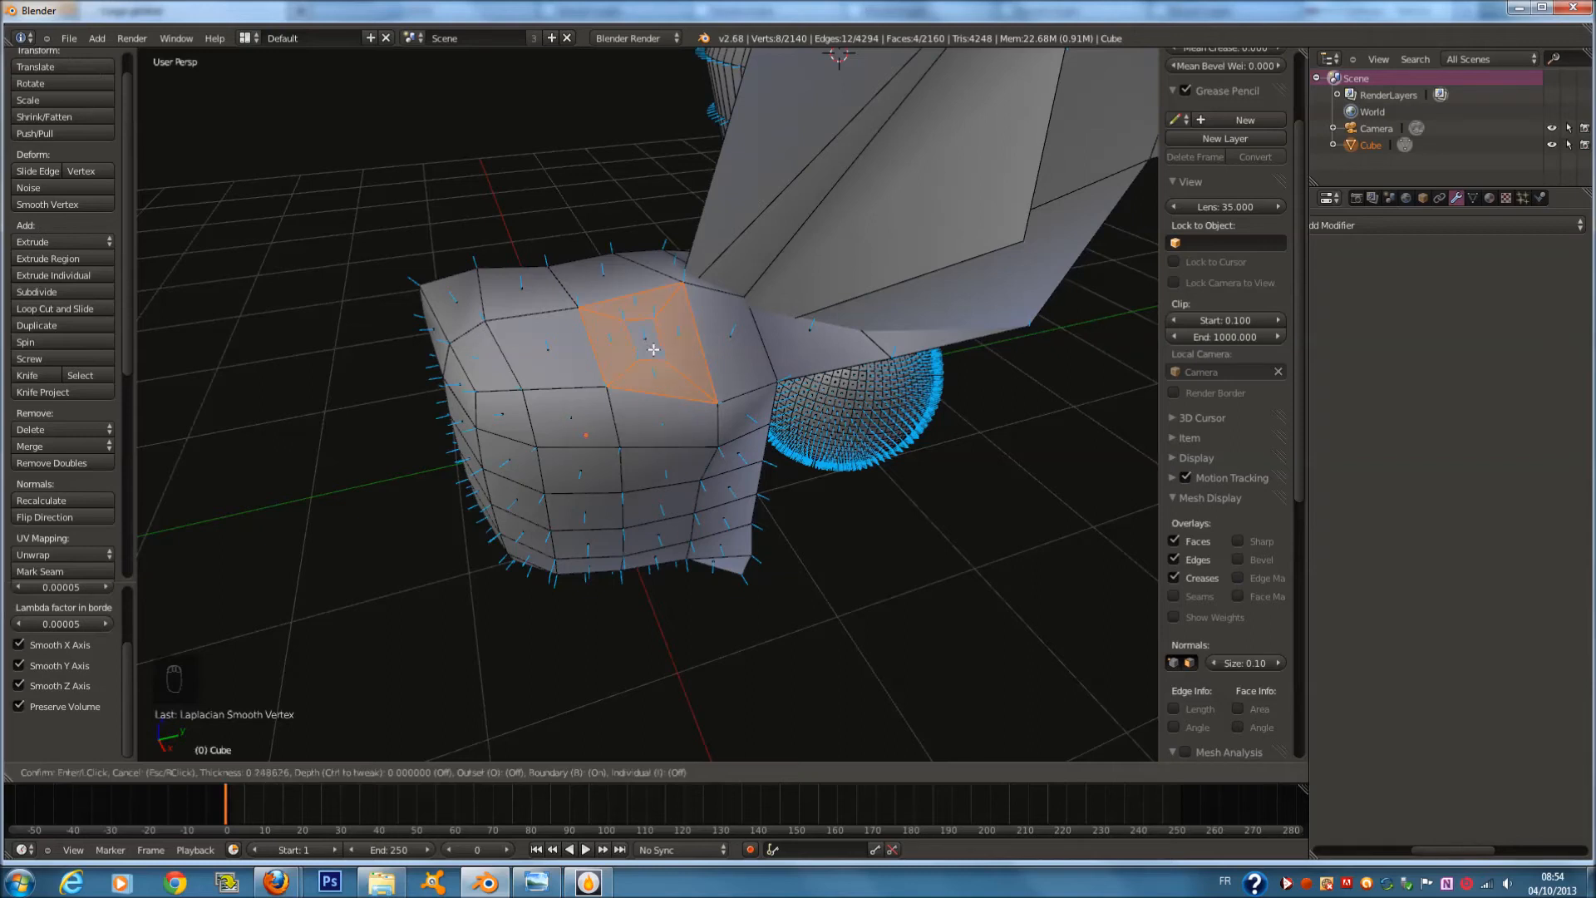
click(655, 352)
Select the adjacent face on the subdivided block and inset it as well
key(w)
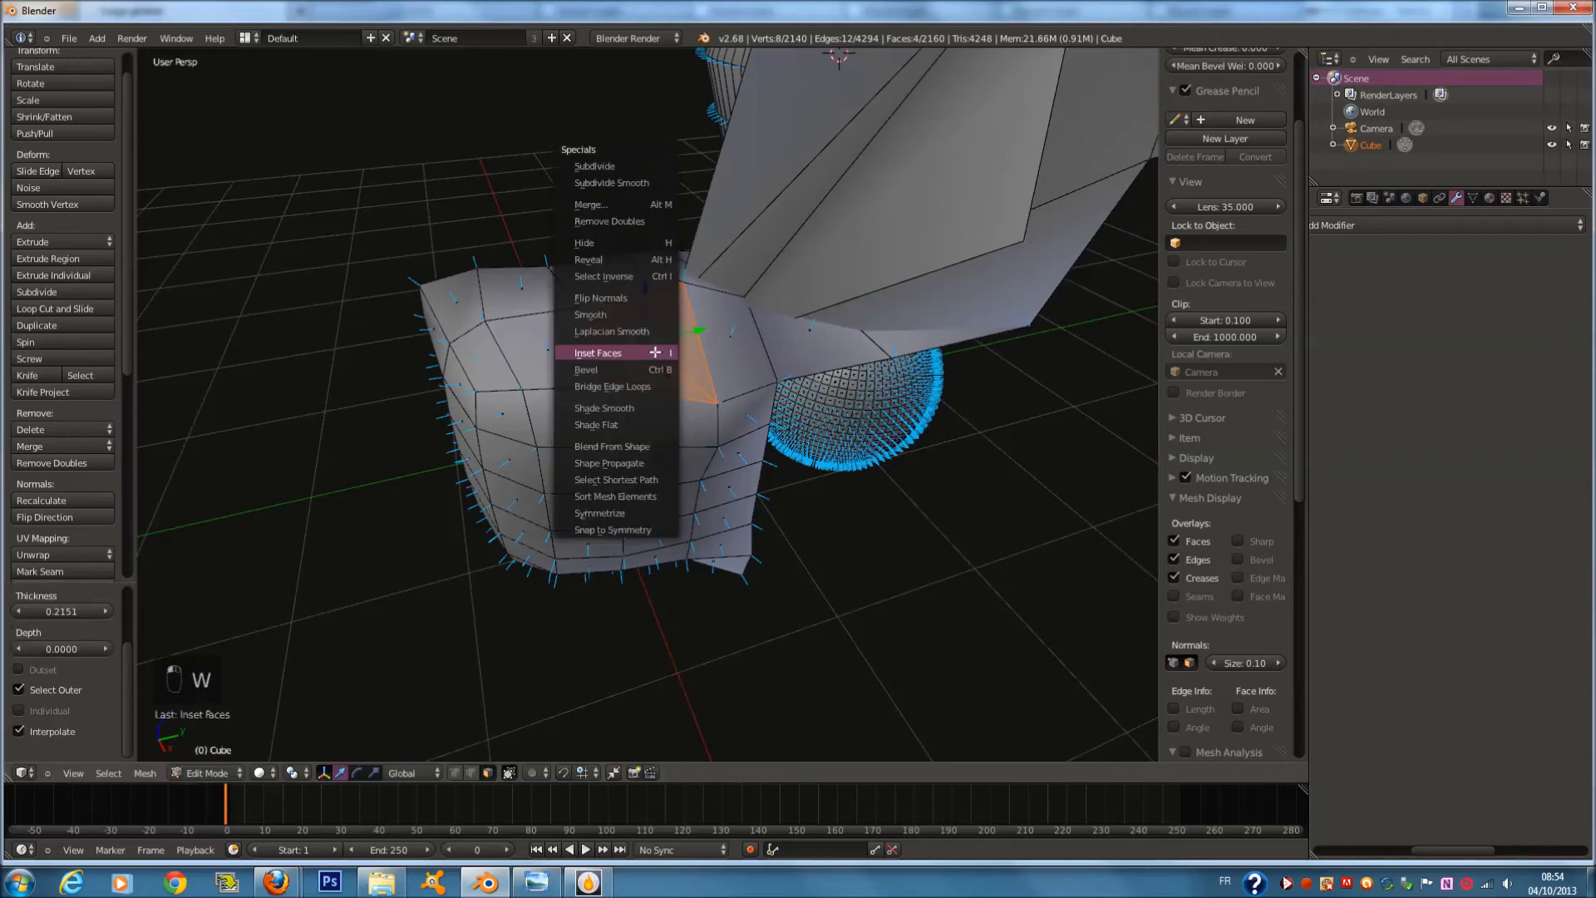
right_click(547, 335)
key(i)
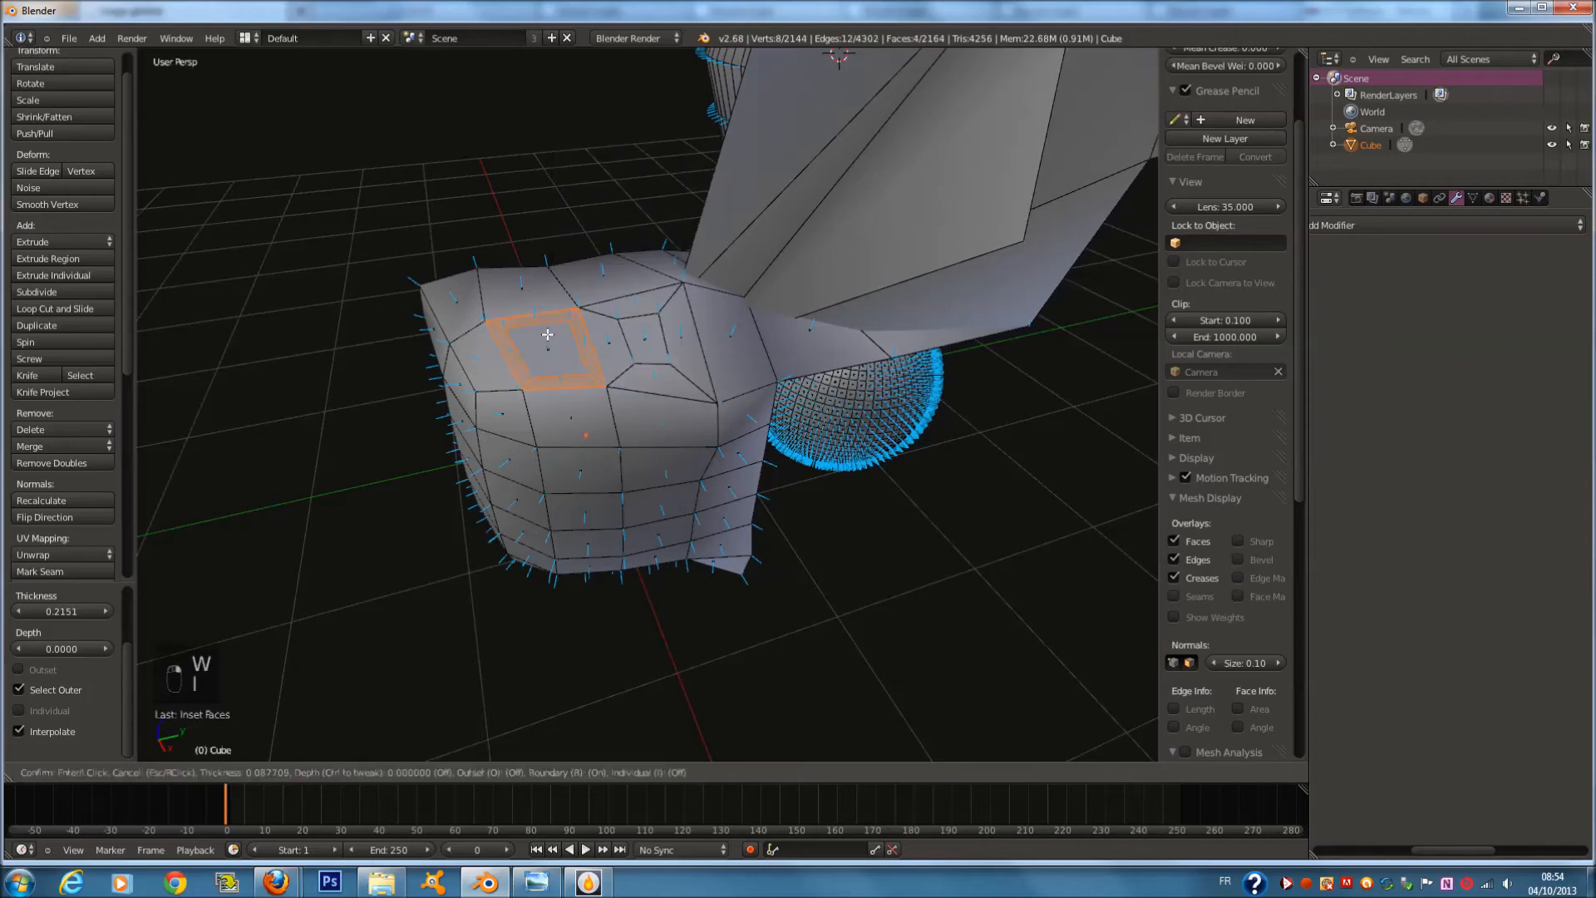
click(547, 350)
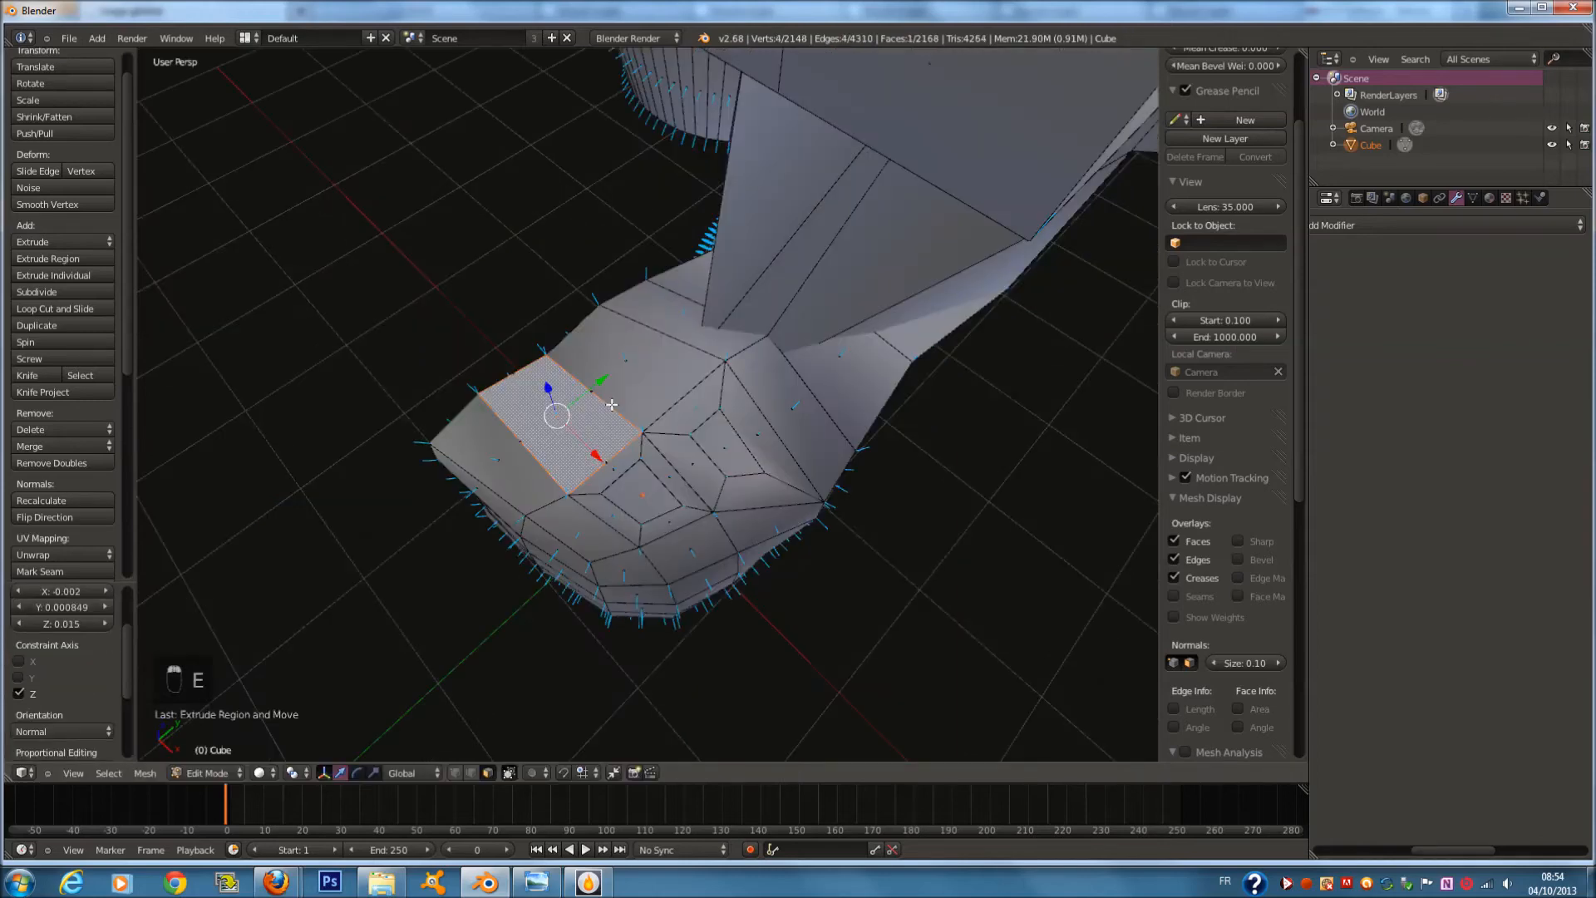
Scale the extruded top face to about 0.47, and extrude and shrink a face on the block's side
key(s)
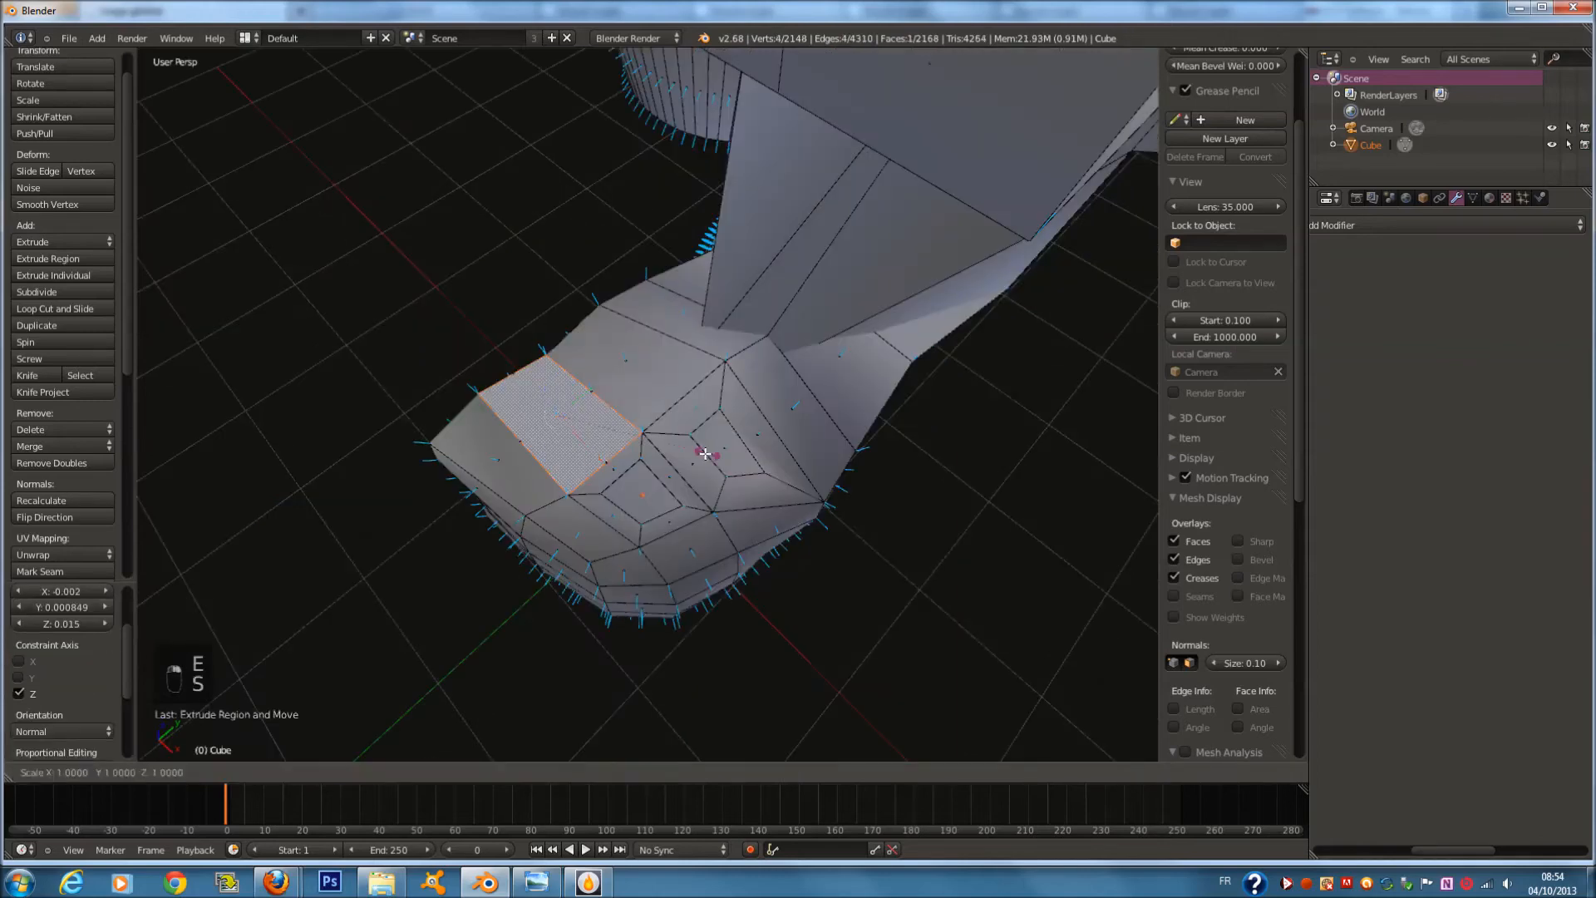
click(632, 447)
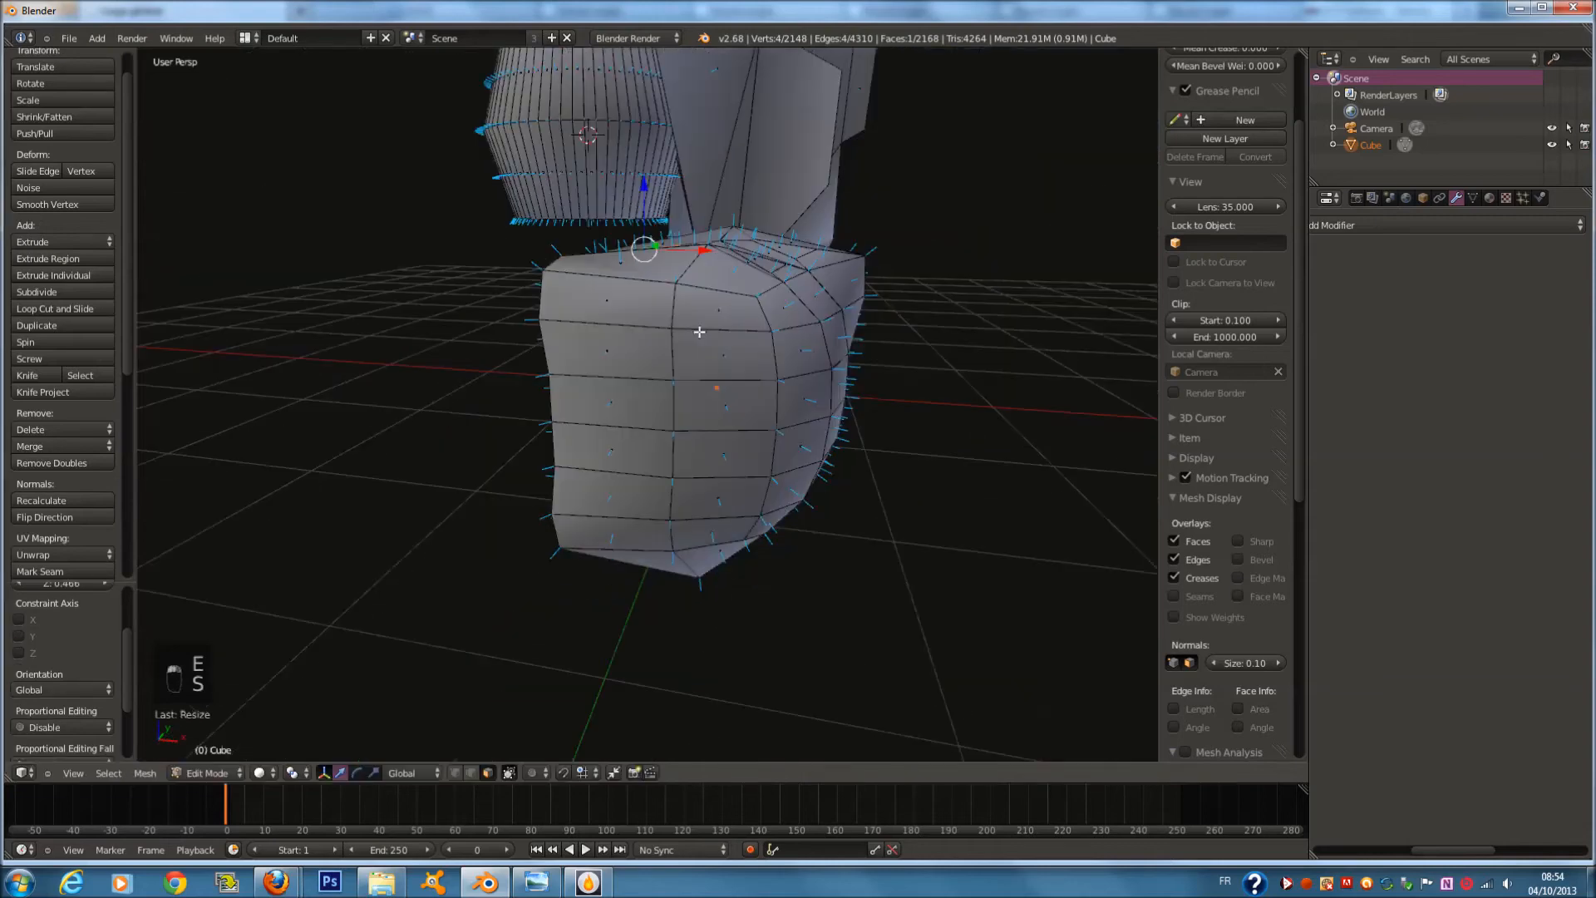
middle_drag(699, 331, 754, 326)
right_click(755, 326)
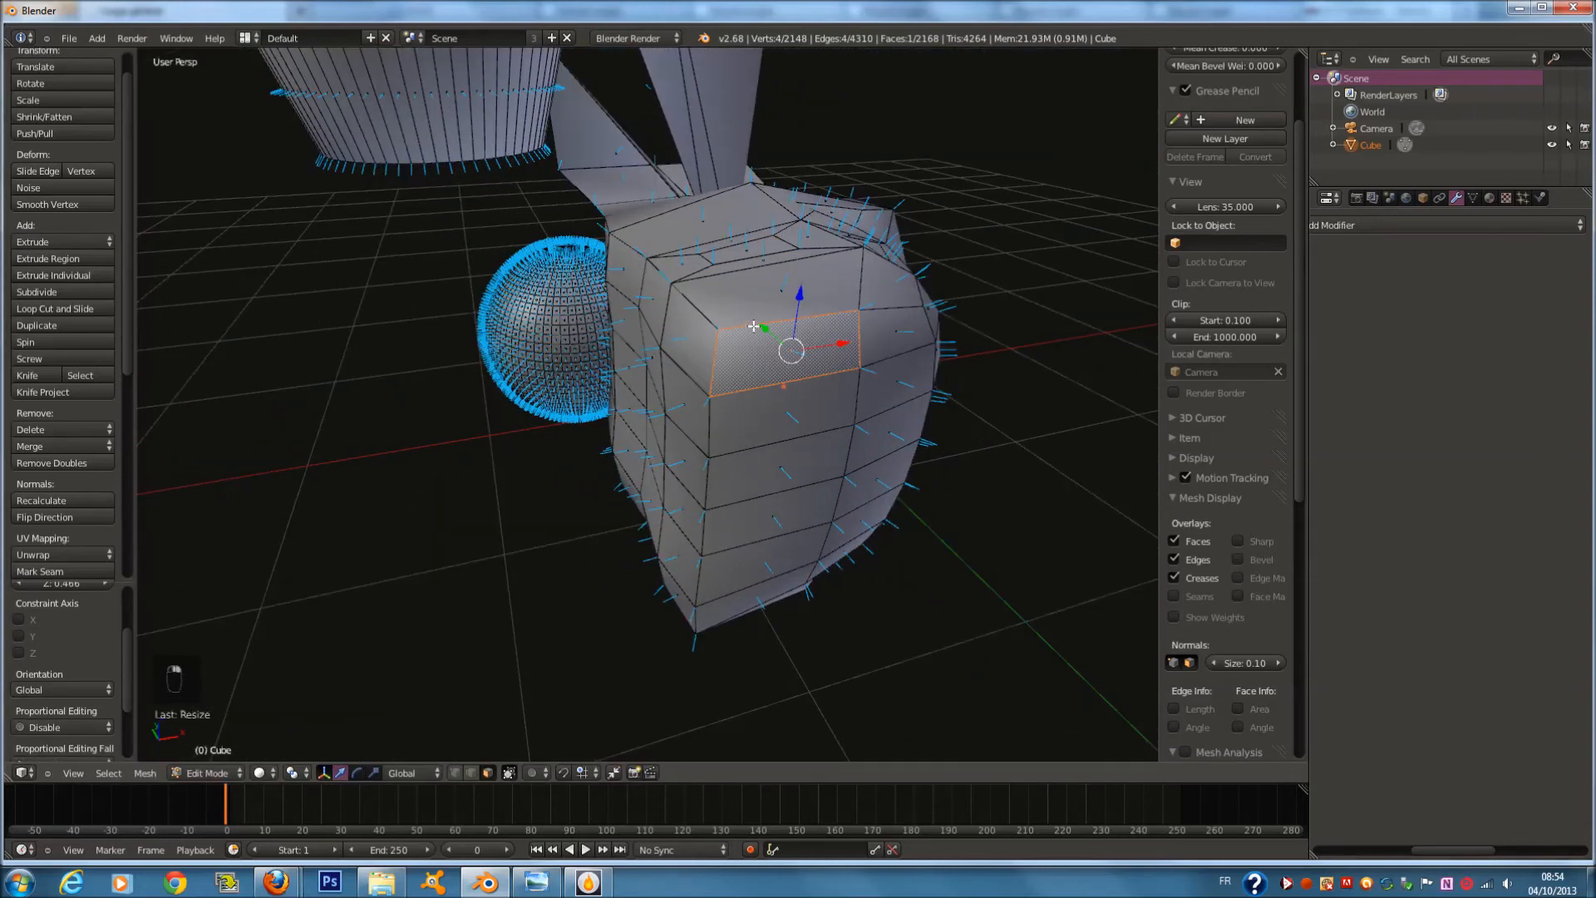
key(e)
click(866, 387)
key(s)
click(797, 404)
Extrude the face around the corner from the recessed one and move it outward along the X axis
middle_drag(795, 402, 750, 352)
right_click(831, 344)
scroll(838, 367, up, 2)
key(e)
right_click(804, 356)
key(r)
right_click(663, 221)
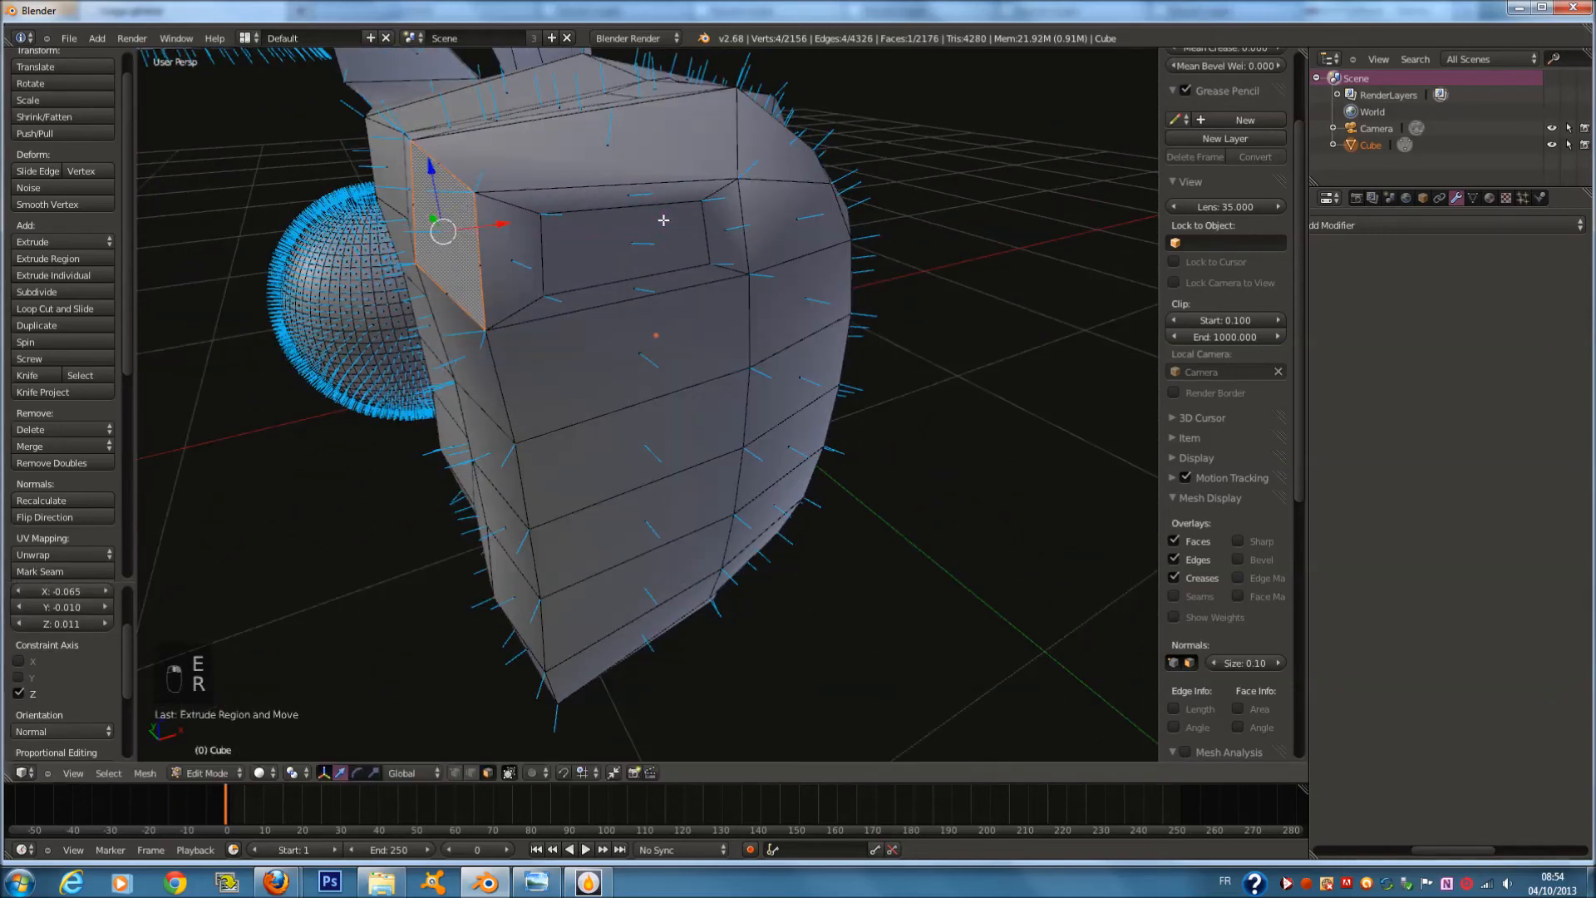
drag(497, 223, 447, 230)
Rotate the extruded corner face about the Y axis
key(r)
key(x)
right_click(575, 208)
key(r)
key(y)
click(632, 285)
Extrude the tilted corner face in place and scale the new face down
key(e)
right_click(632, 286)
key(s)
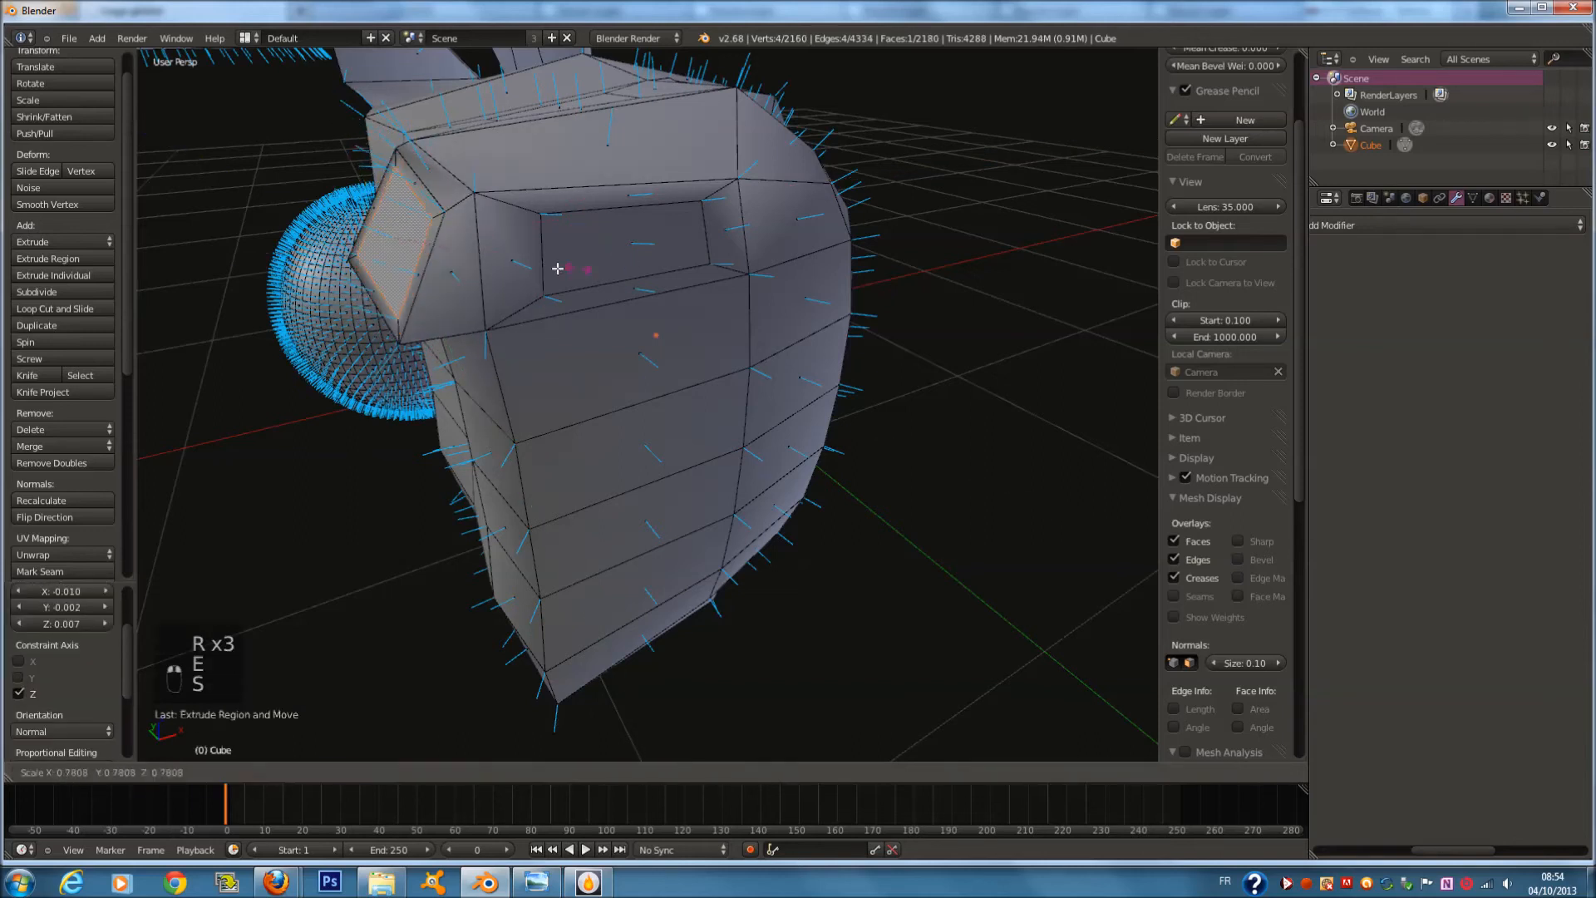
click(513, 273)
Try to rotate the shrunken corner face freely and about the X and Y axes
key(r)
right_click(536, 204)
mouse_move(536, 204)
middle_down()
mouse_move(514, 203)
mouse_move(516, 160)
mouse_move(427, 206)
mouse_move(591, 217)
middle_up()
key(r)
key(x)
right_click(492, 153)
key(r)
key(y)
right_click(470, 178)
Check the block in Object Mode and in wireframe display, and return to Edit Mode with solid display
key(Tab)
key(z)
key(Tab)
key(z)
key(z)
key(z)
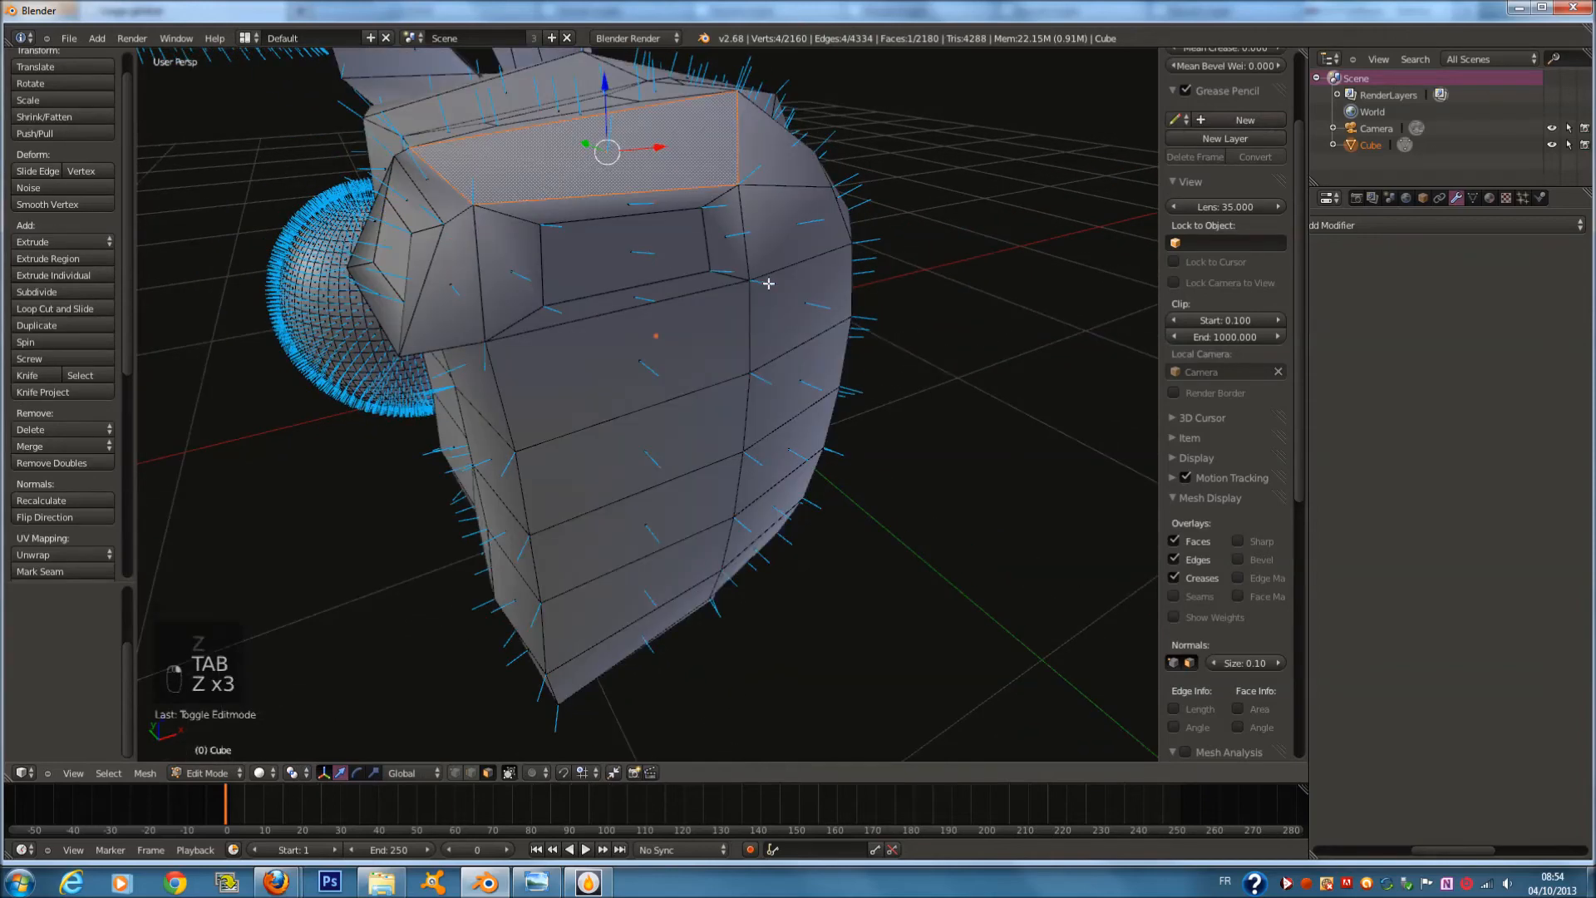
Try an inset on the large face above the recessed one and undo it
key(i)
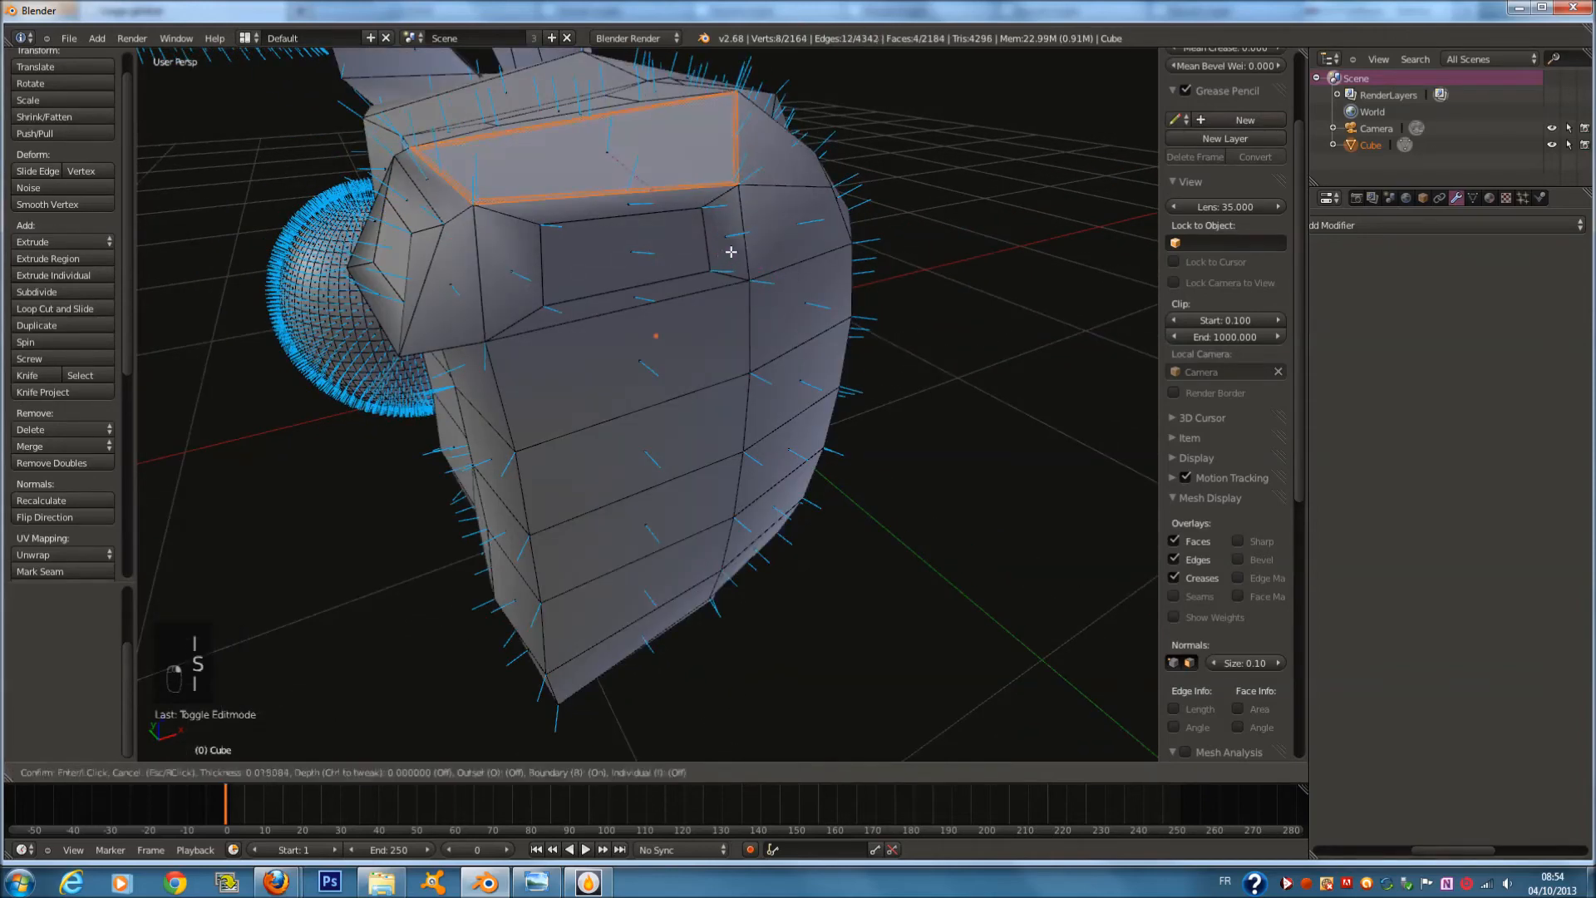
click(705, 225)
middle_drag(705, 260, 753, 310)
key(ctrl+z)
Select two adjoining faces on top of the block, extrude them and scale them together to about 0.42
right_click(652, 321)
right_click(569, 287)
shift+right_click(542, 195)
middle_drag(578, 240, 707, 385)
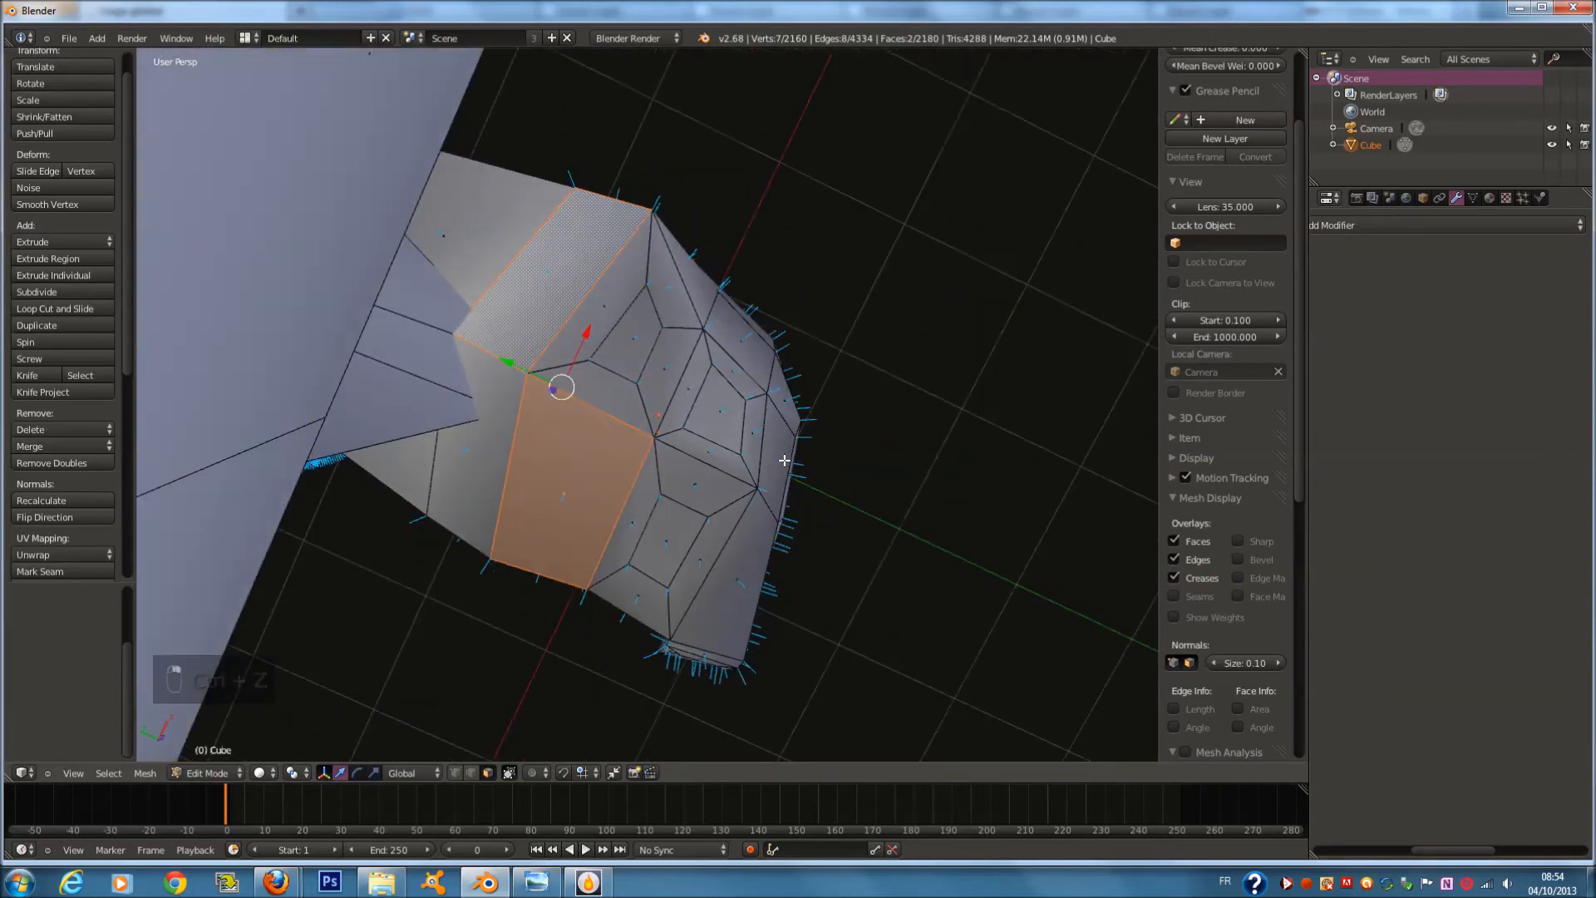
key(e)
key(s)
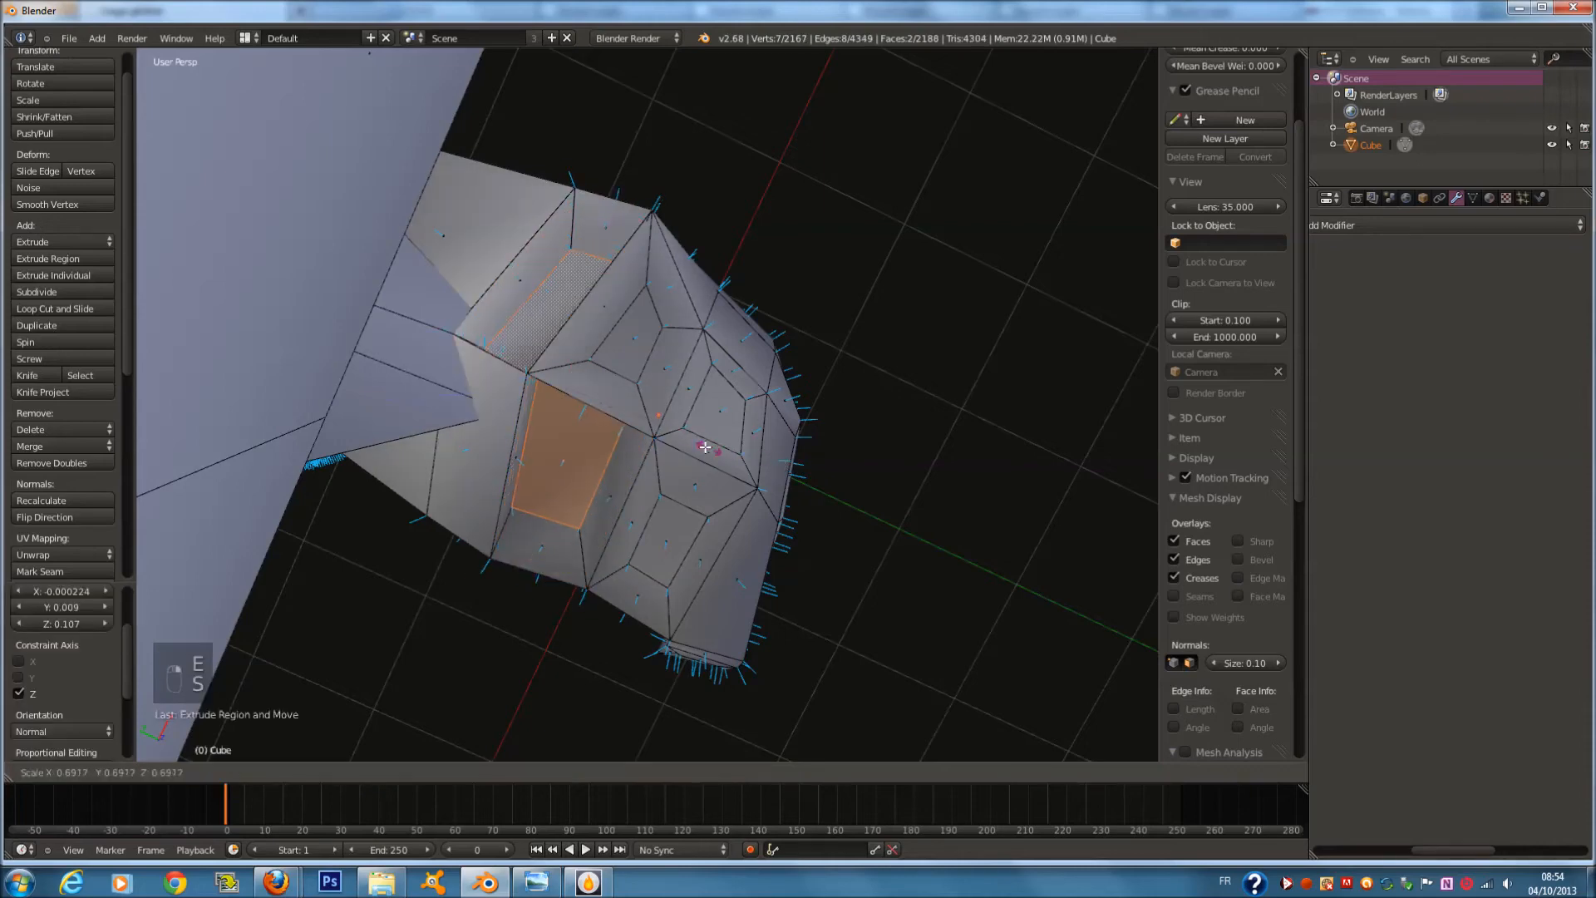
click(646, 435)
Try rescaling the two extruded top faces in wireframe and solid display, and undo both scalings
key(z)
key(s)
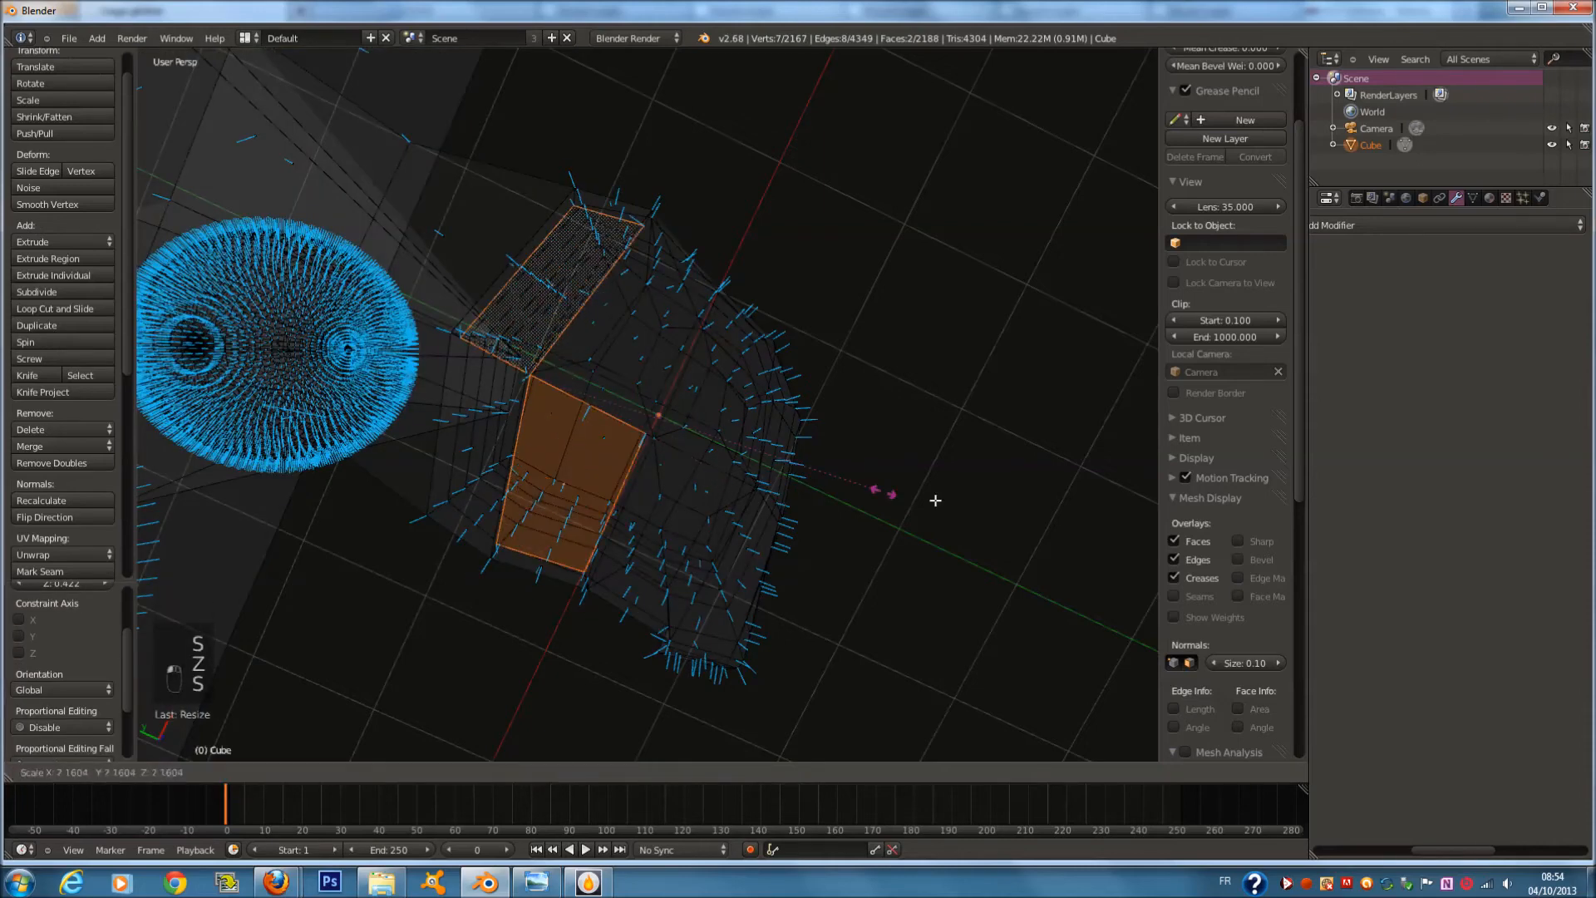
click(1081, 506)
key(z)
key(s)
click(794, 500)
middle_drag(794, 500, 823, 469)
key(ctrl+z)
key(ctrl+z)
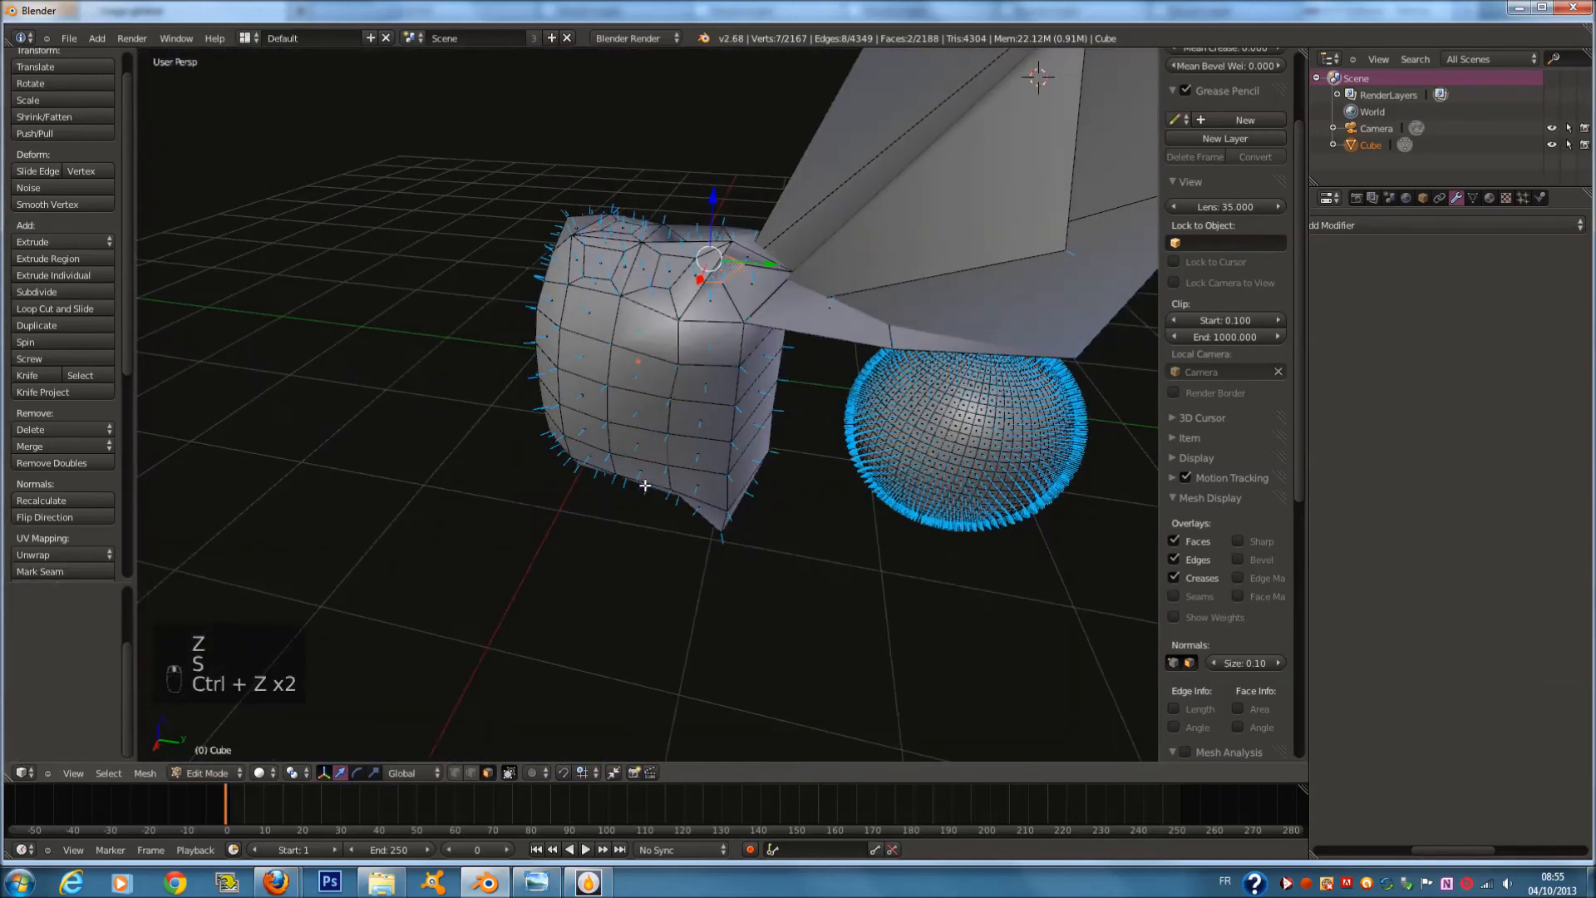
Select three separate faces on the block's side and inset them together with a thickness of about 0.107
middle_drag(645, 484, 352, 744)
click(336, 719)
right_click(649, 374)
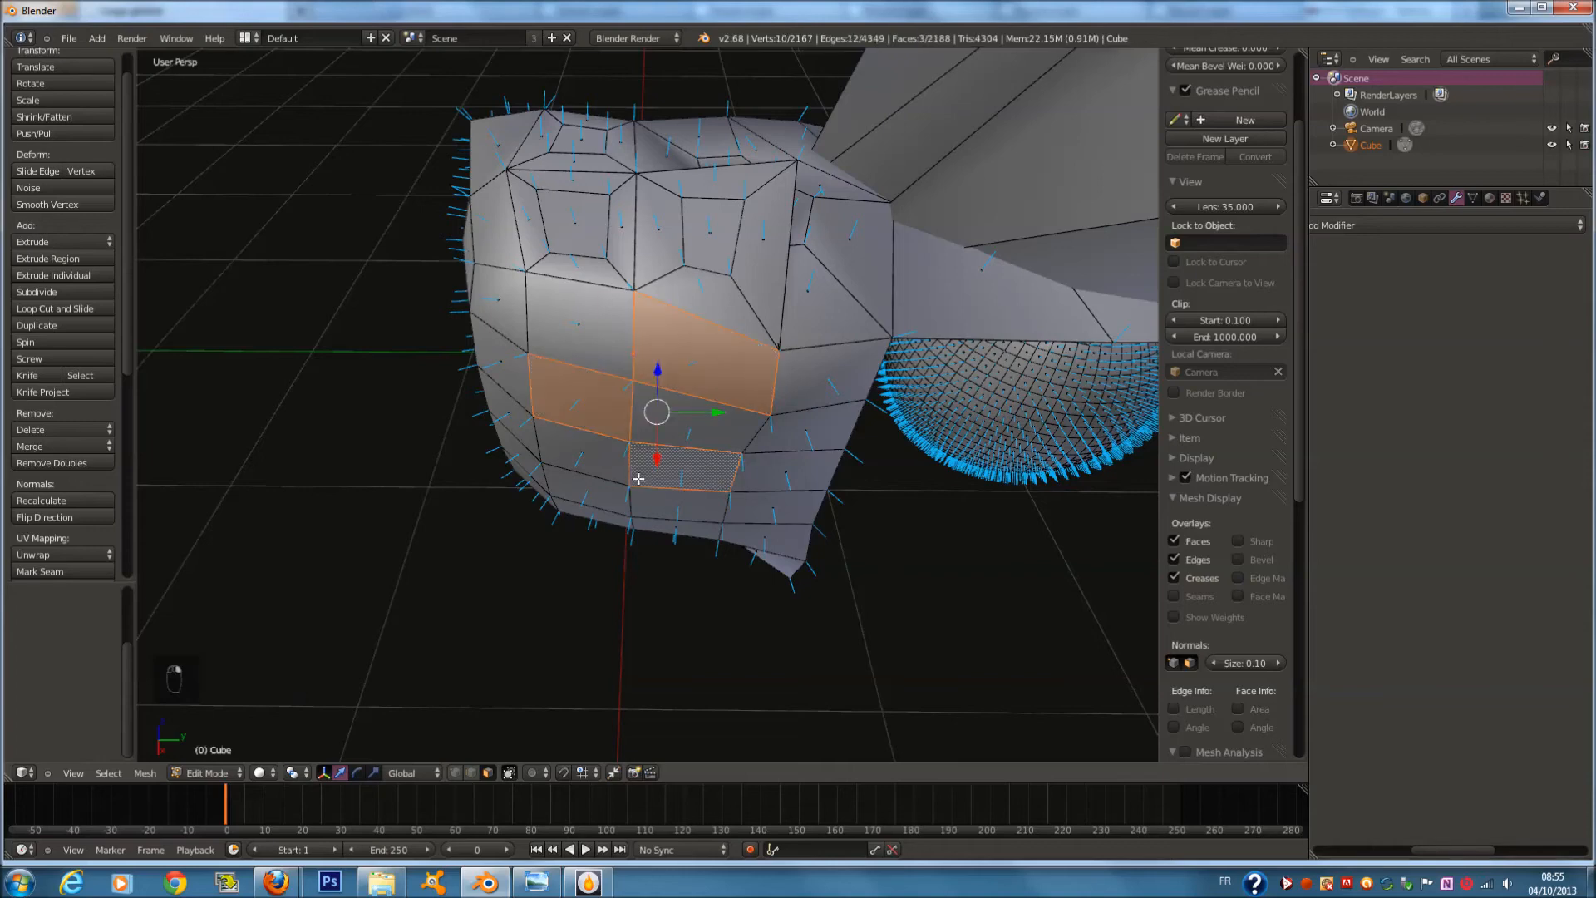
key(i)
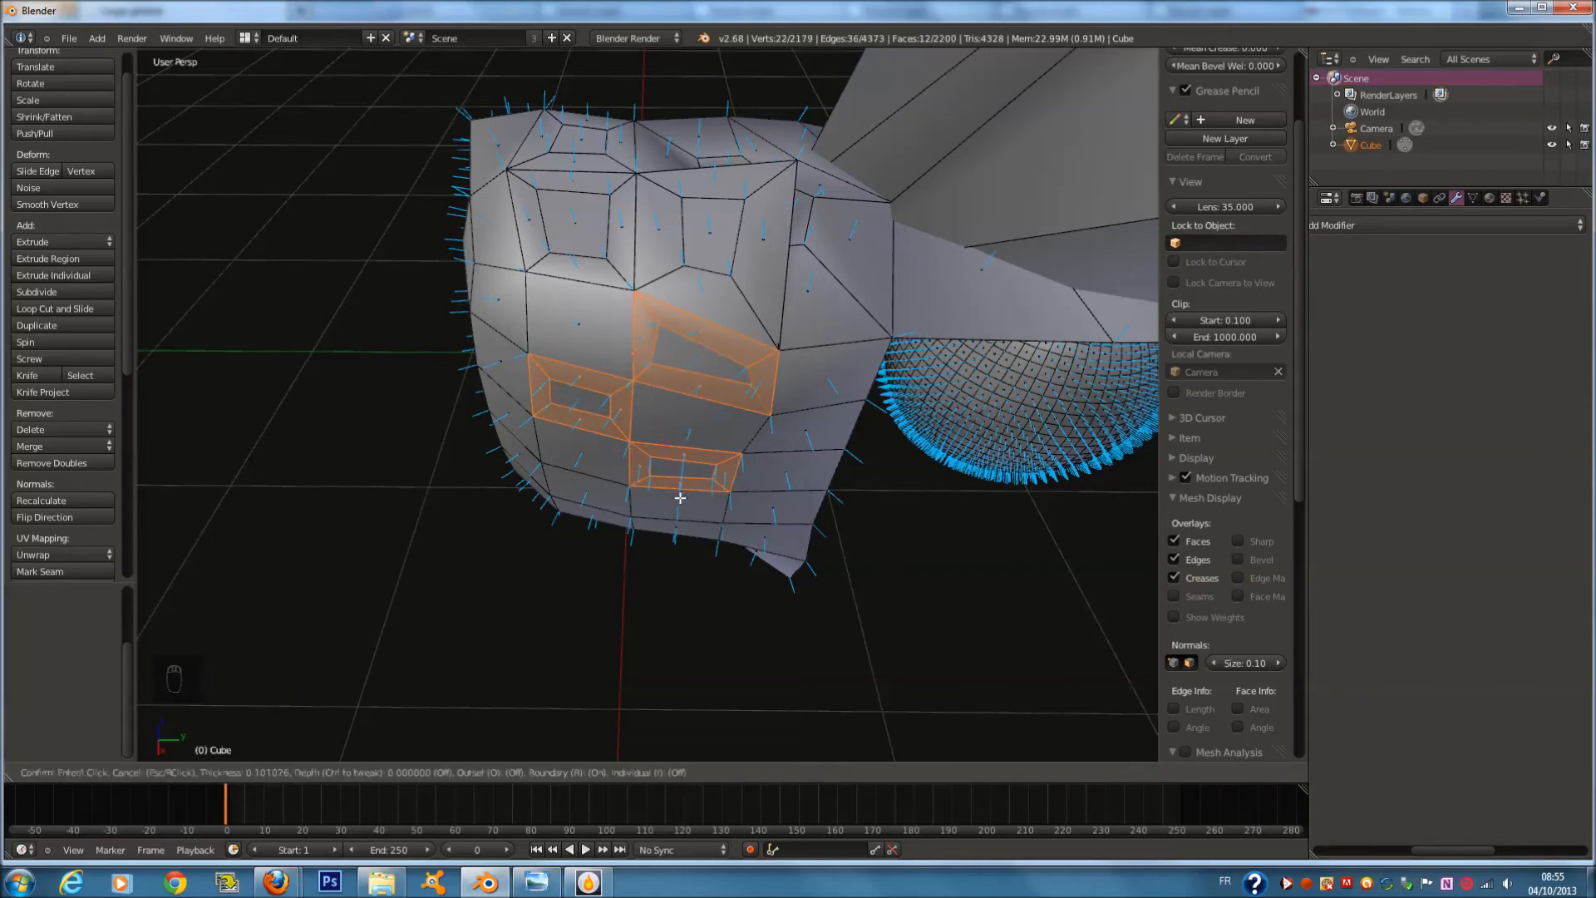
click(678, 497)
key(s)
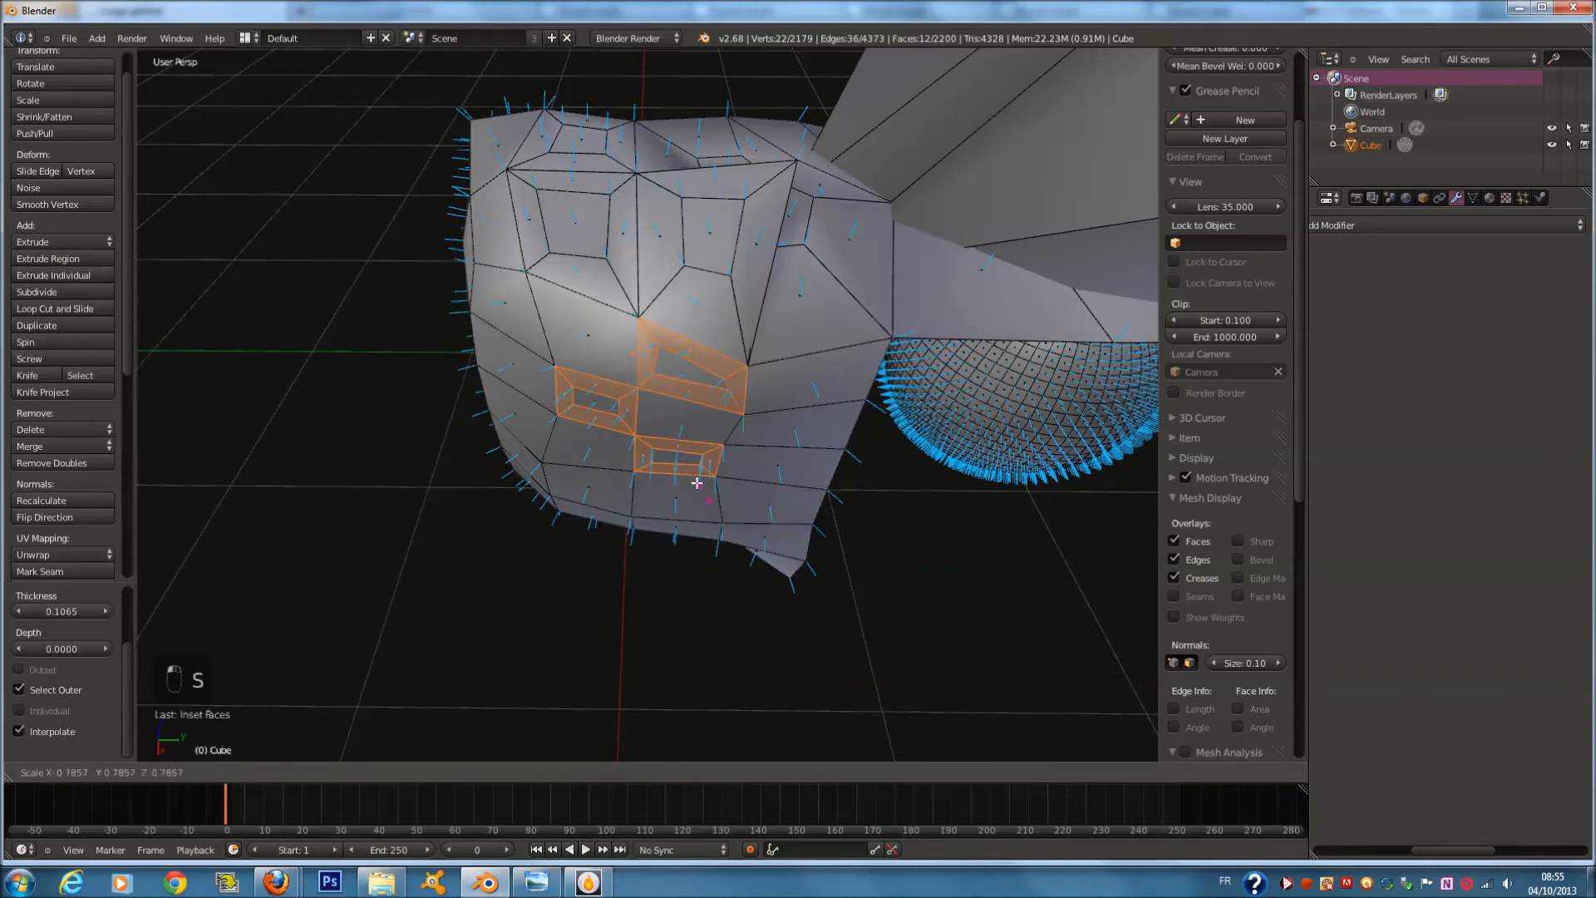
right_click(739, 576)
scroll(739, 568, down, 2)
shift+middle_drag(758, 445, 707, 449)
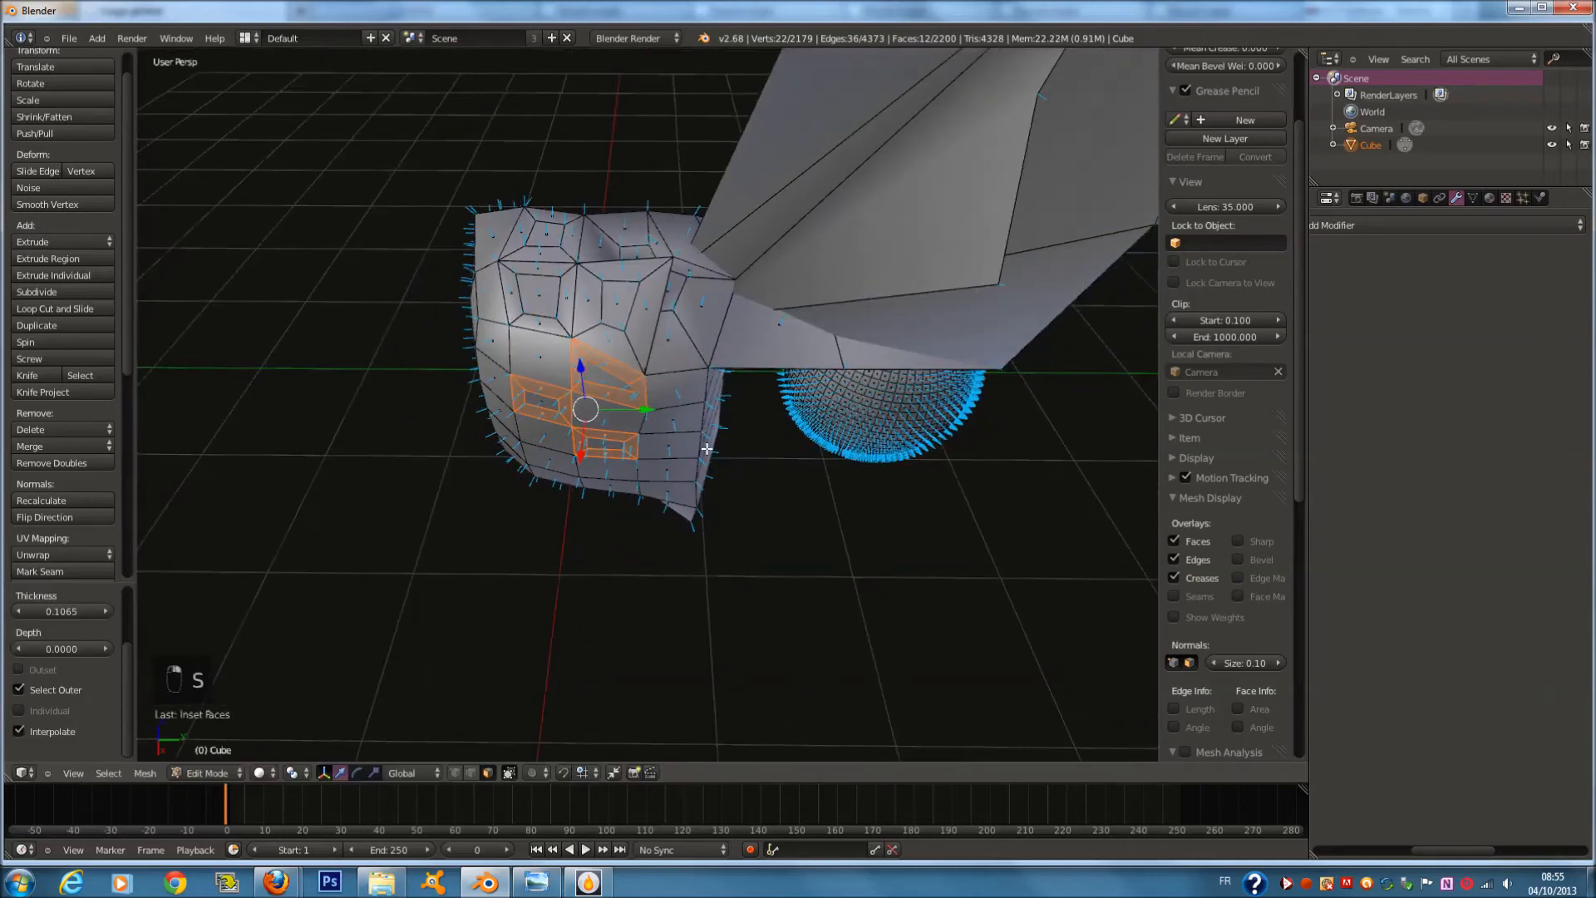
Select only the plain face beside the inset ones on the block's side and bevel it by about 0.078
scroll(684, 446, up, 6)
key(a)
right_click(665, 331)
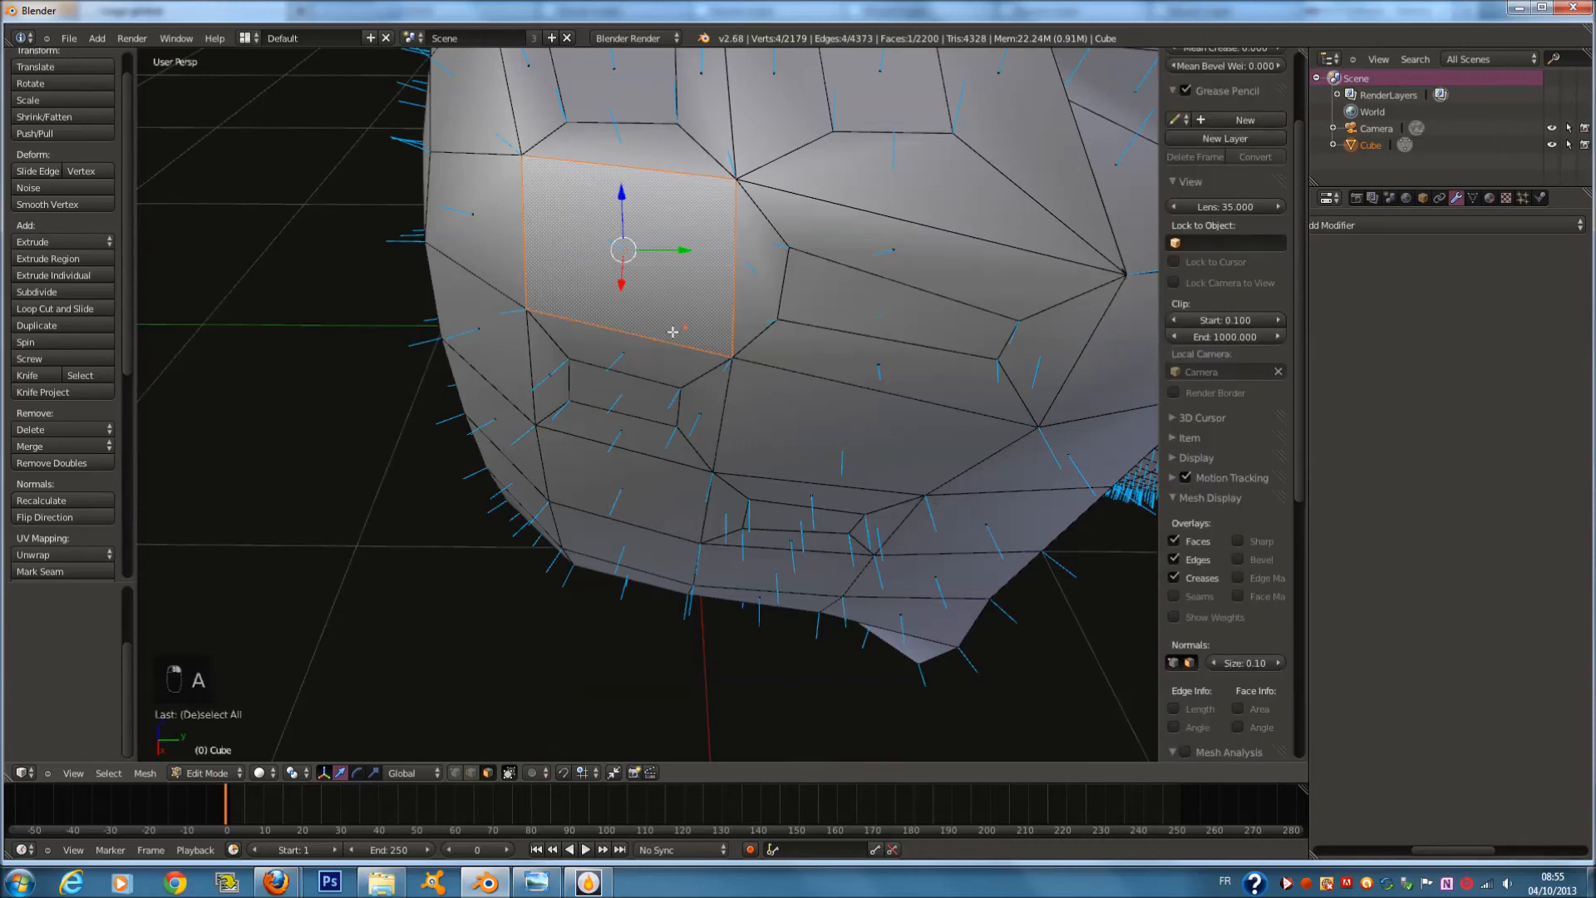
key(w)
scroll(670, 333, down, 5)
key(w)
click(676, 305)
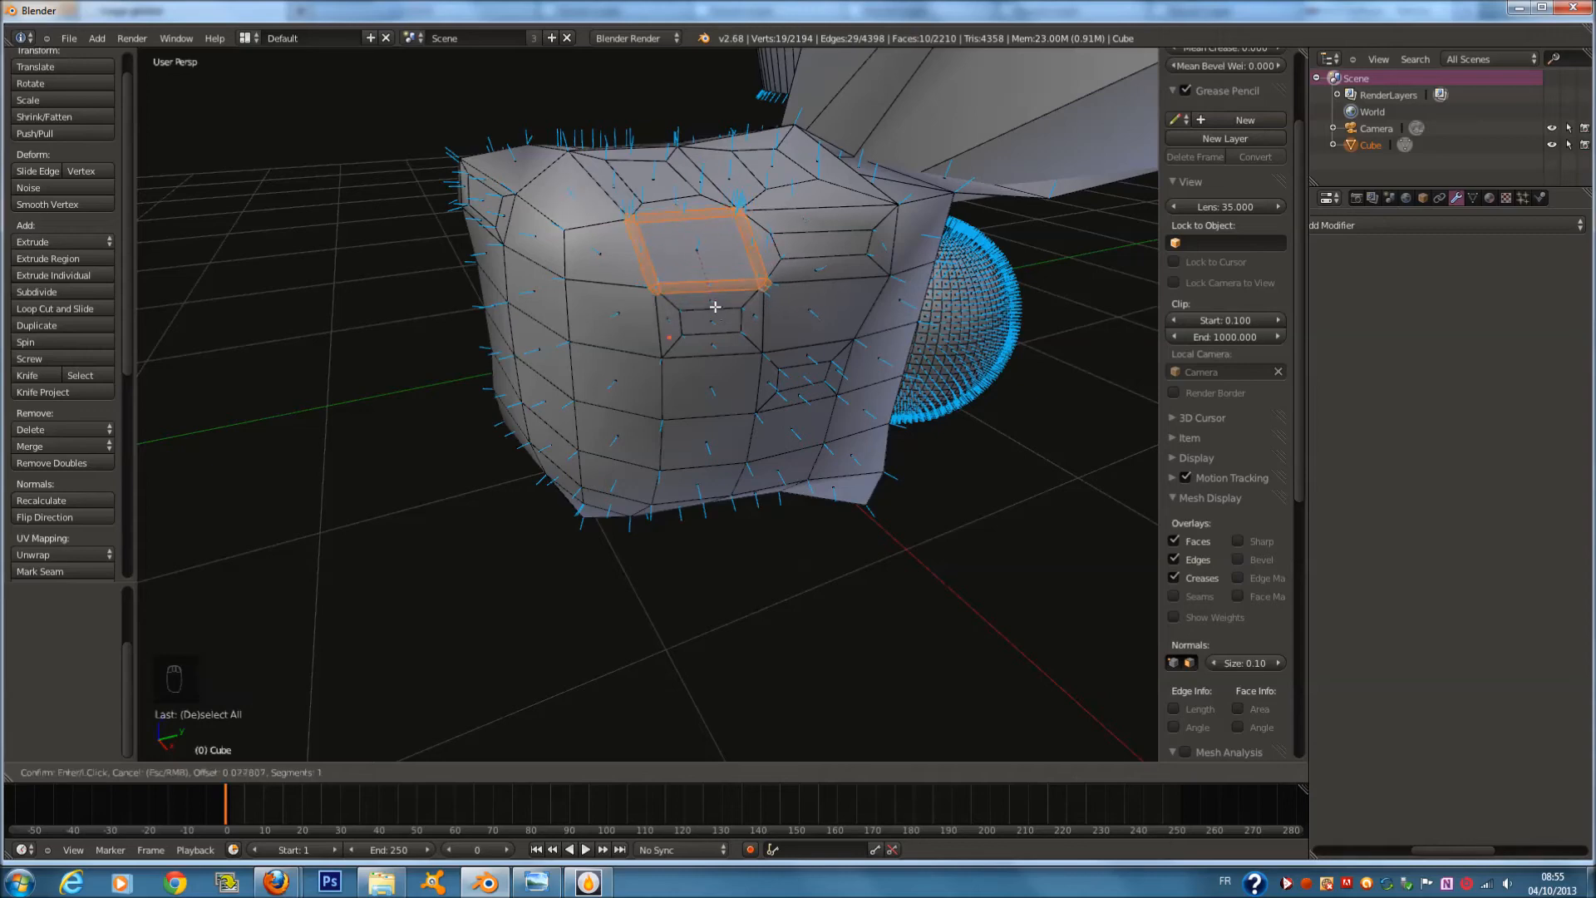
click(714, 306)
scroll(610, 162, up, 2)
middle_drag(616, 273, 659, 278)
key(ctrl+r)
right_click(571, 238)
middle_drag(571, 238, 631, 257)
key(ctrl+r)
right_click(461, 170)
middle_drag(461, 170, 462, 266)
Add two edge loops running down the block's side through the inset face and bevel them by about 0.017
key(ctrl+r)
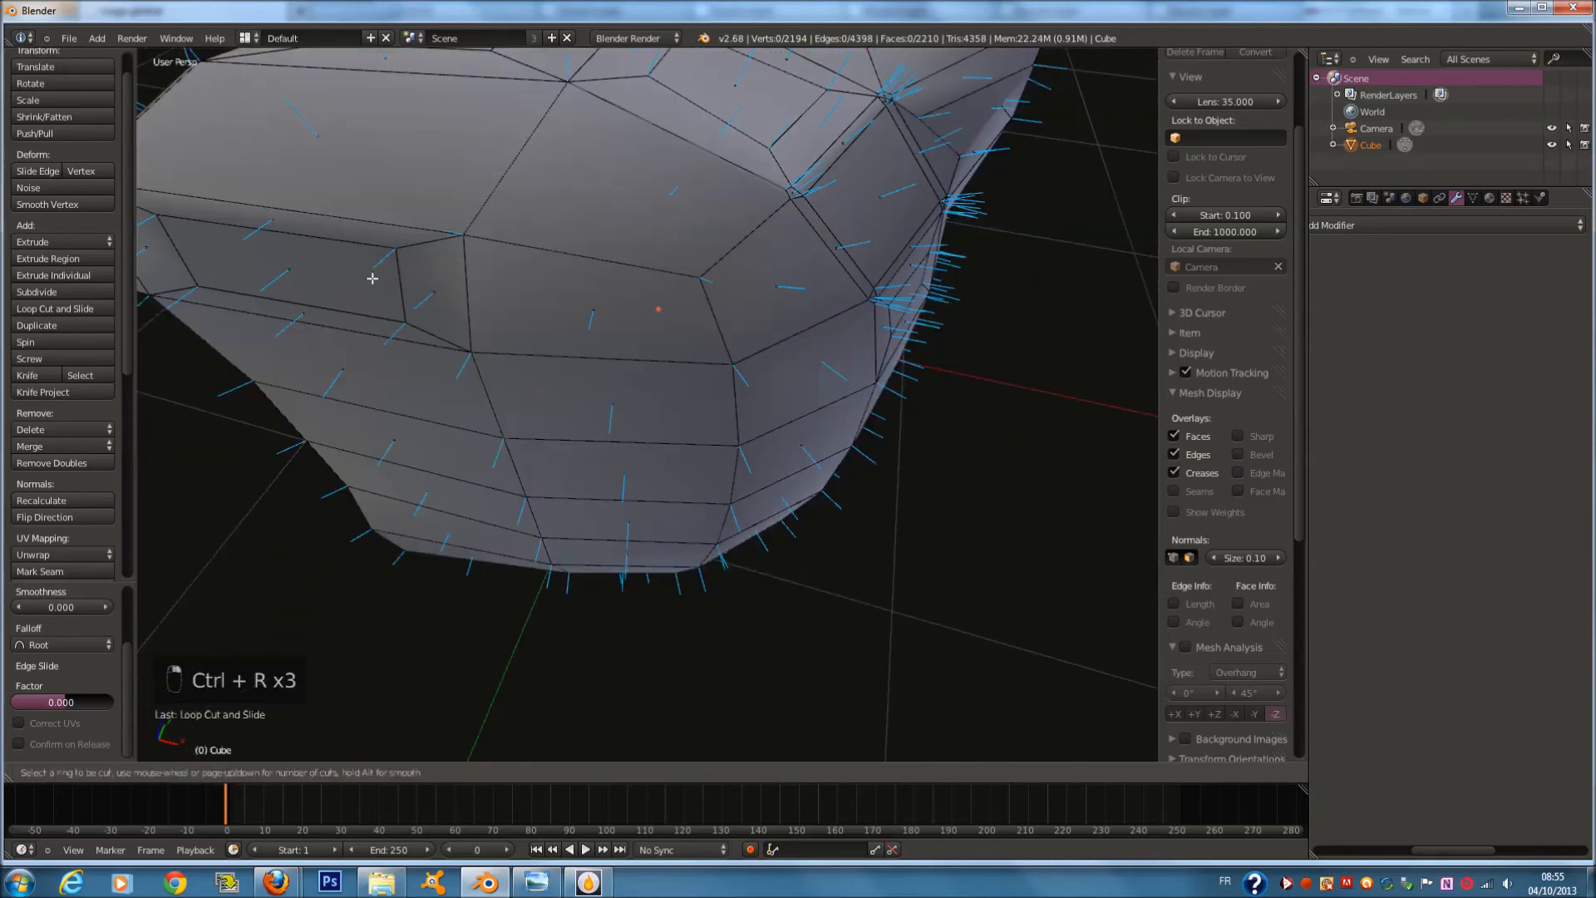
click(331, 206)
right_click(331, 206)
middle_drag(331, 206, 596, 271)
key(w)
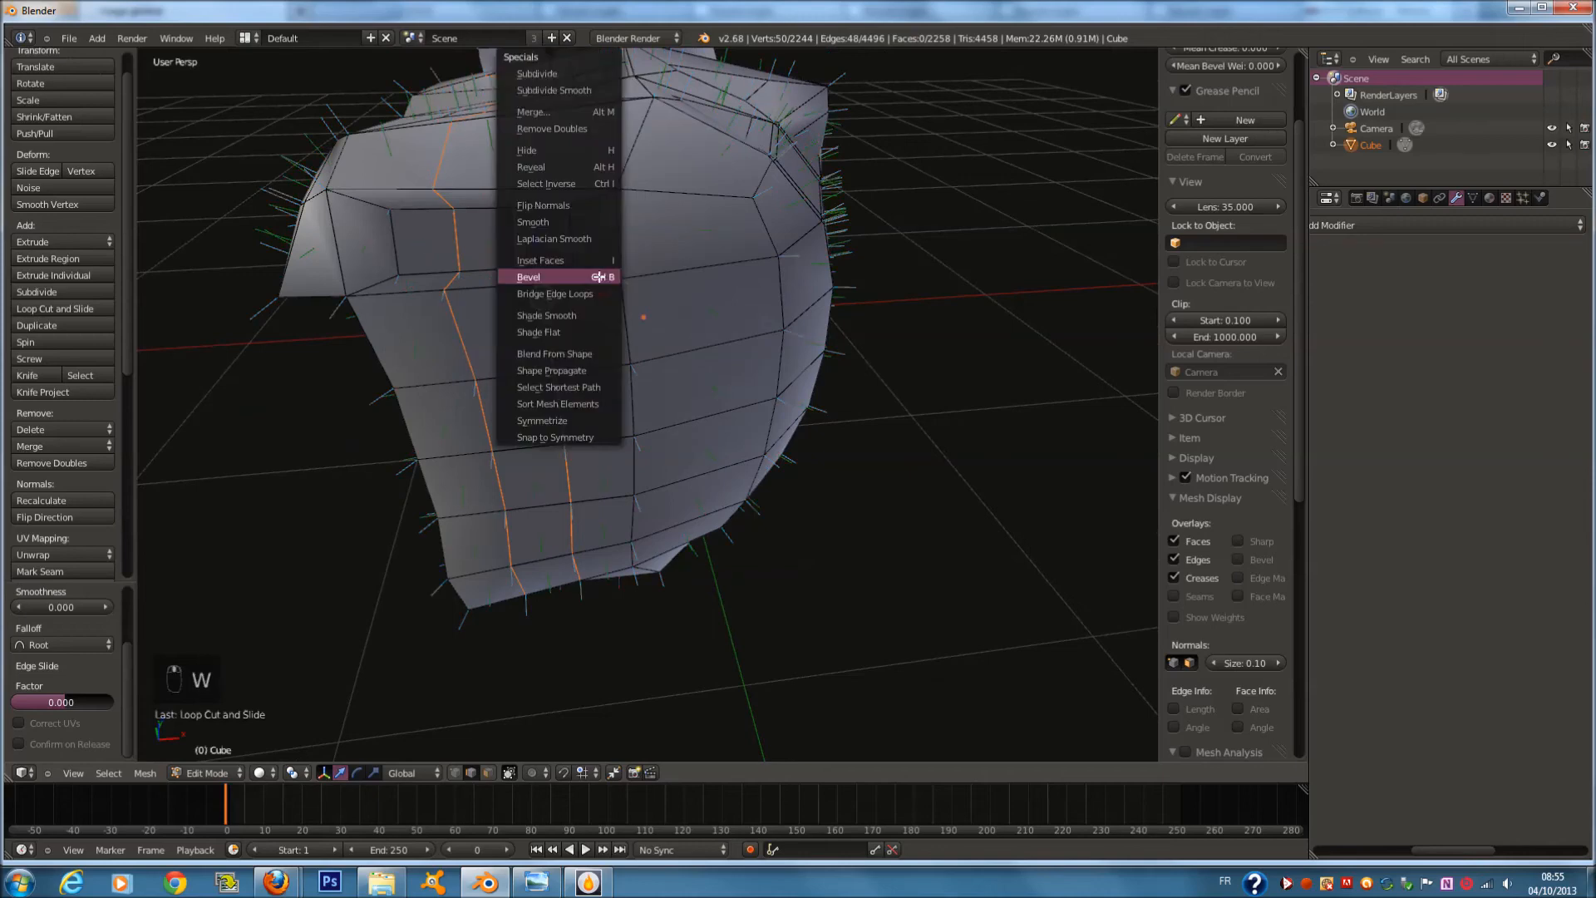
click(597, 273)
click(613, 311)
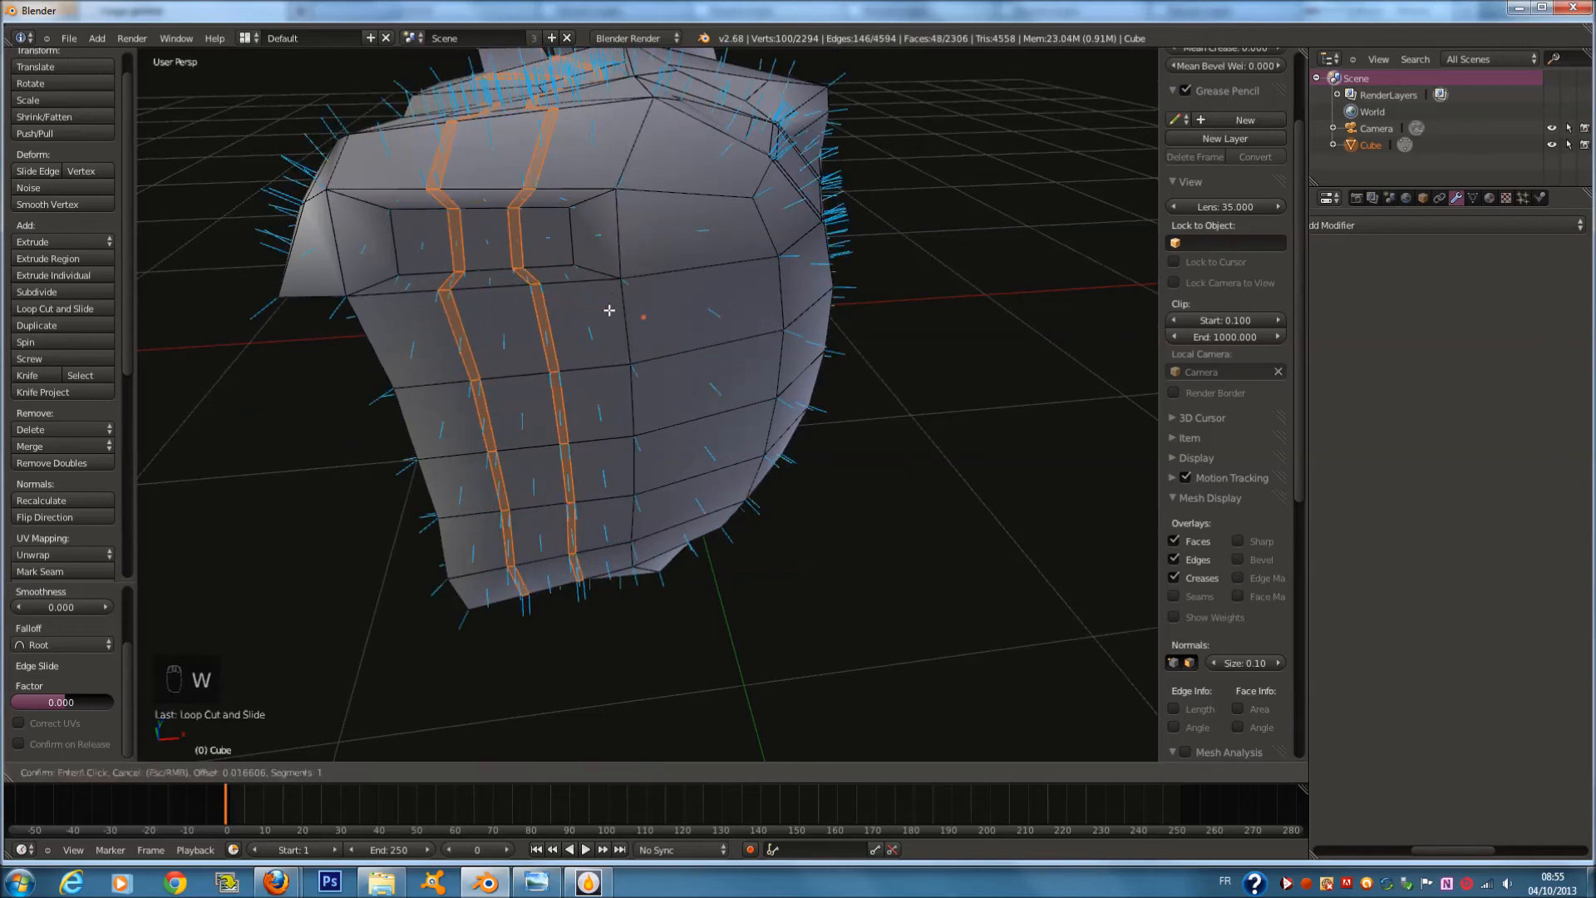
Clear the selection, add two more edge loops between the beveled strips, and bevel them too
key(a)
key(ctrl+r)
click(476, 181)
click(476, 181)
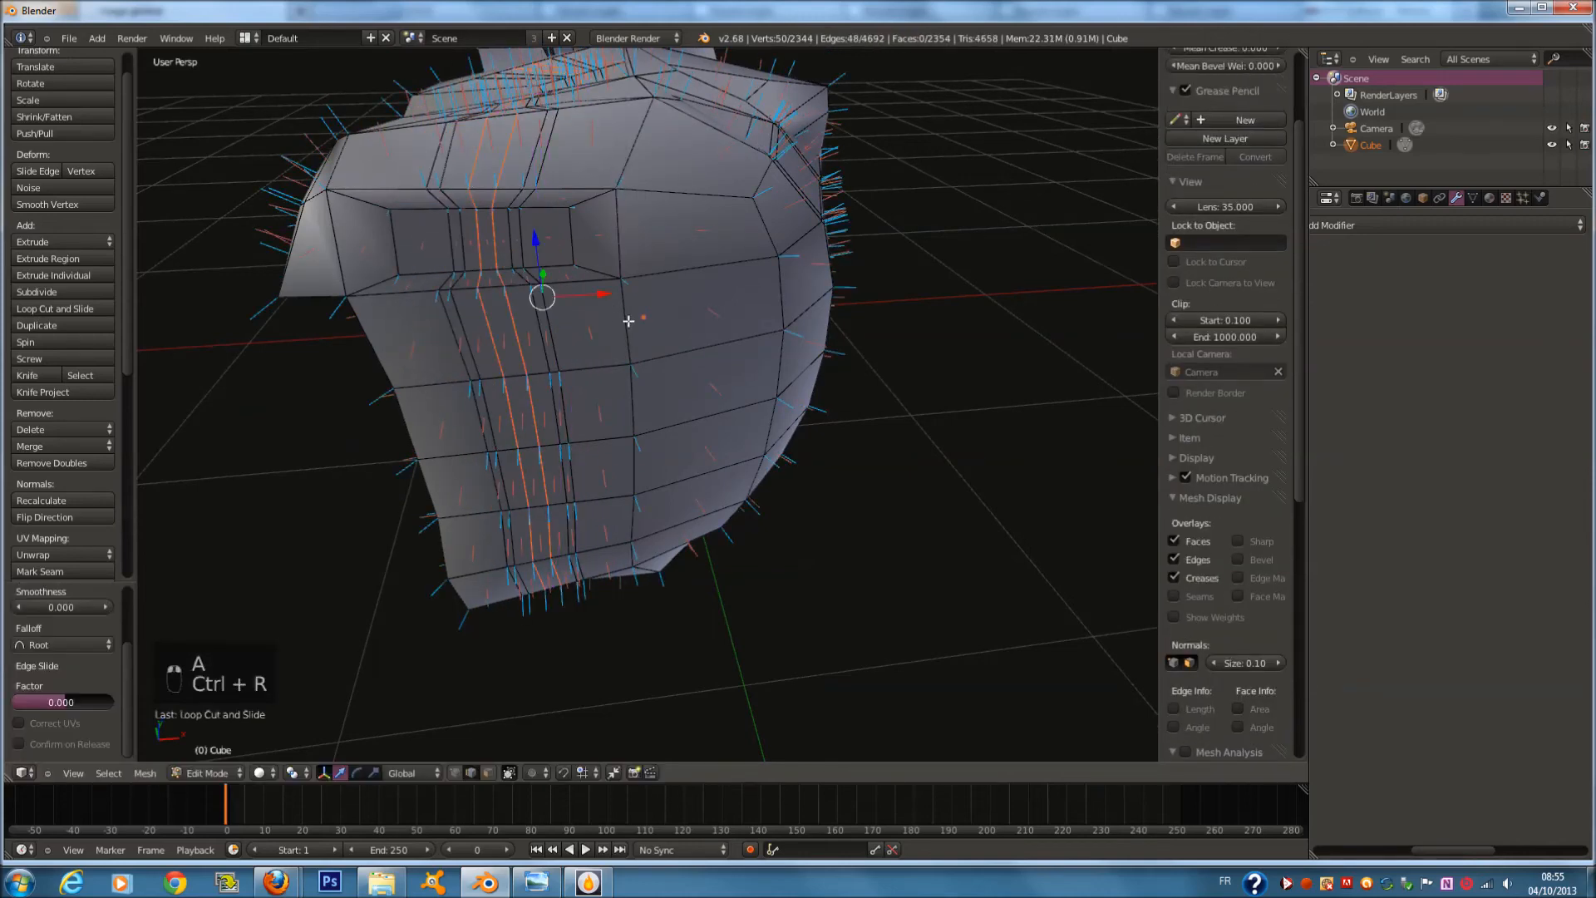
key(w)
click(627, 321)
right_click(609, 308)
key(w)
click(612, 312)
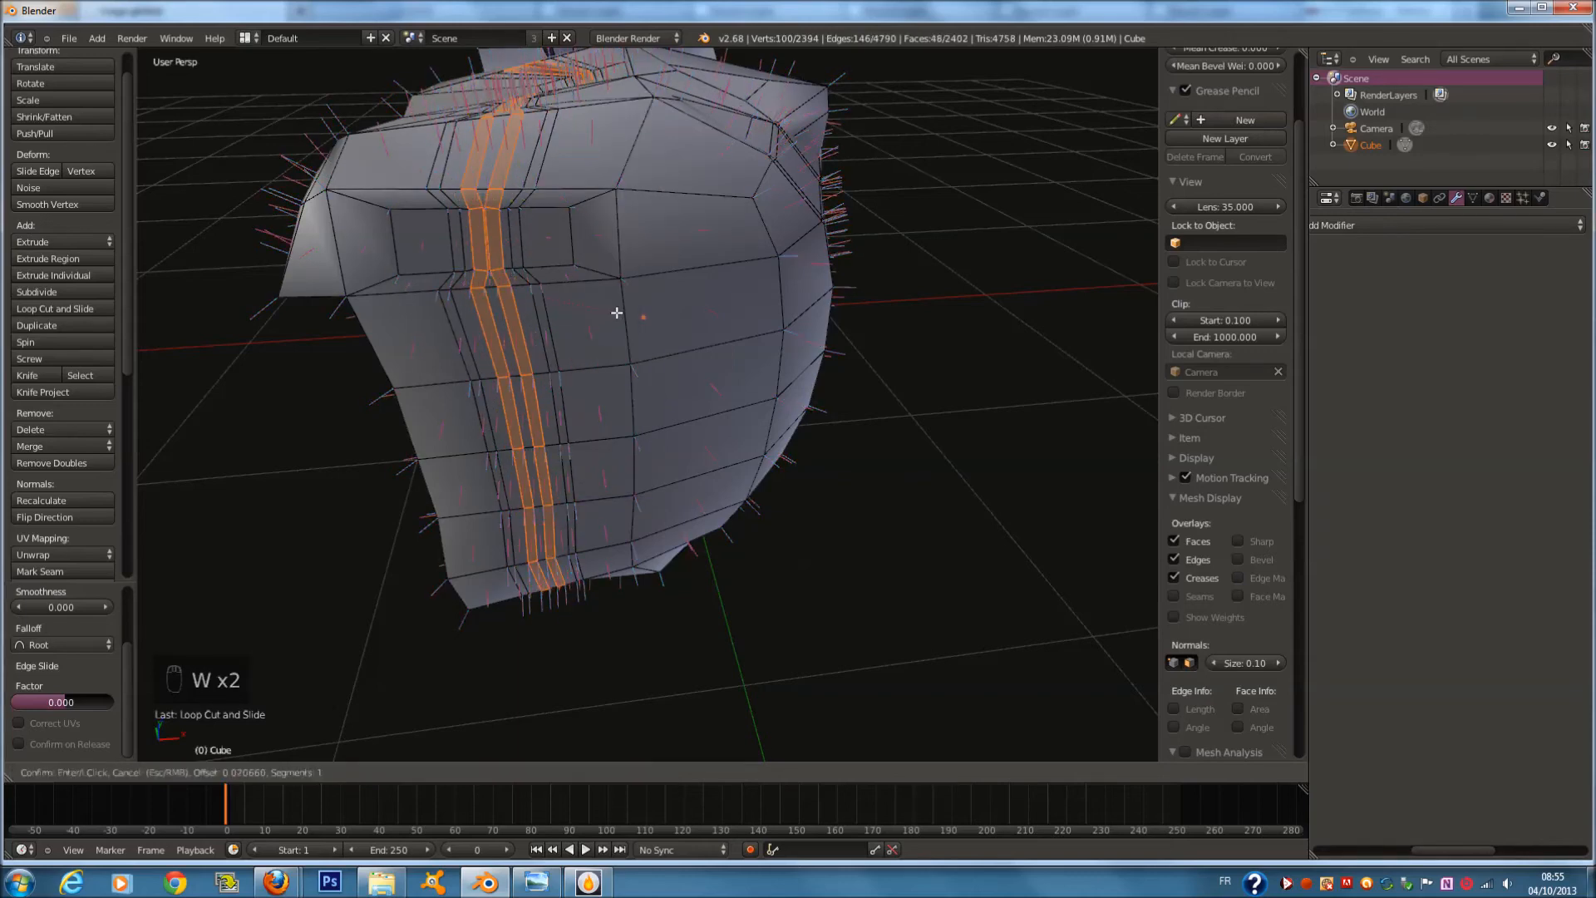
click(614, 314)
Scale the newly beveled strips slightly and check the block in Object Mode before returning to Edit Mode
key(w)
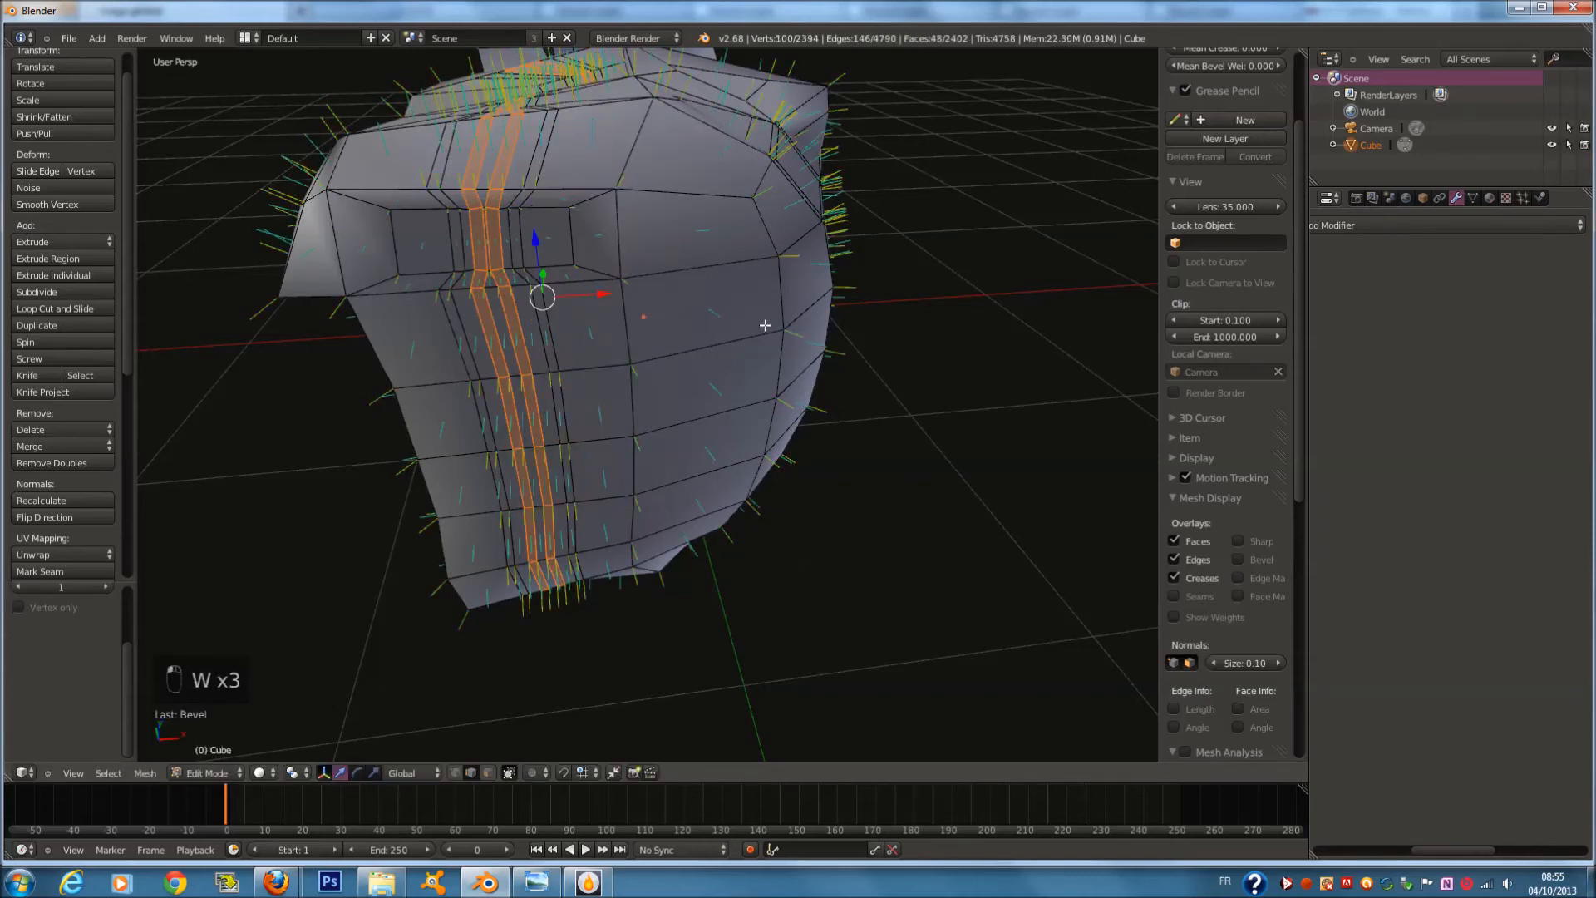
key(s)
click(798, 339)
key(Tab)
scroll(706, 321, down, 4)
middle_drag(705, 321, 595, 411)
scroll(564, 323, up, 3)
scroll(563, 317, up, 1)
key(Tab)
scroll(703, 412, down, 2)
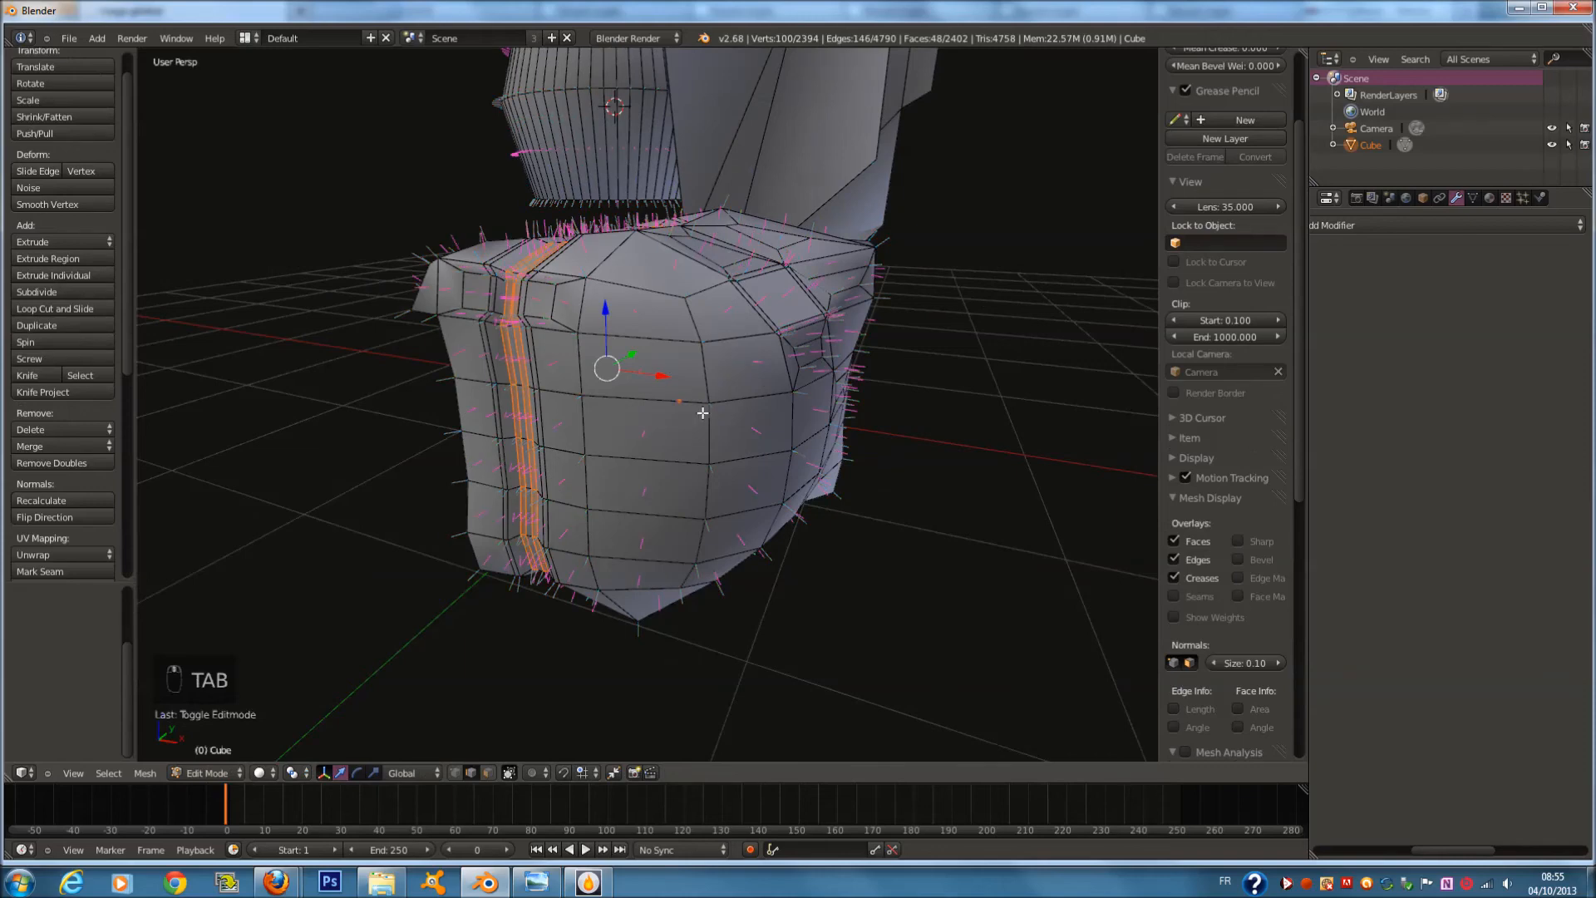
middle_drag(661, 473, 706, 466)
Select the entire mesh and remove its double vertices
key(a)
key(a)
key(a)
key(a)
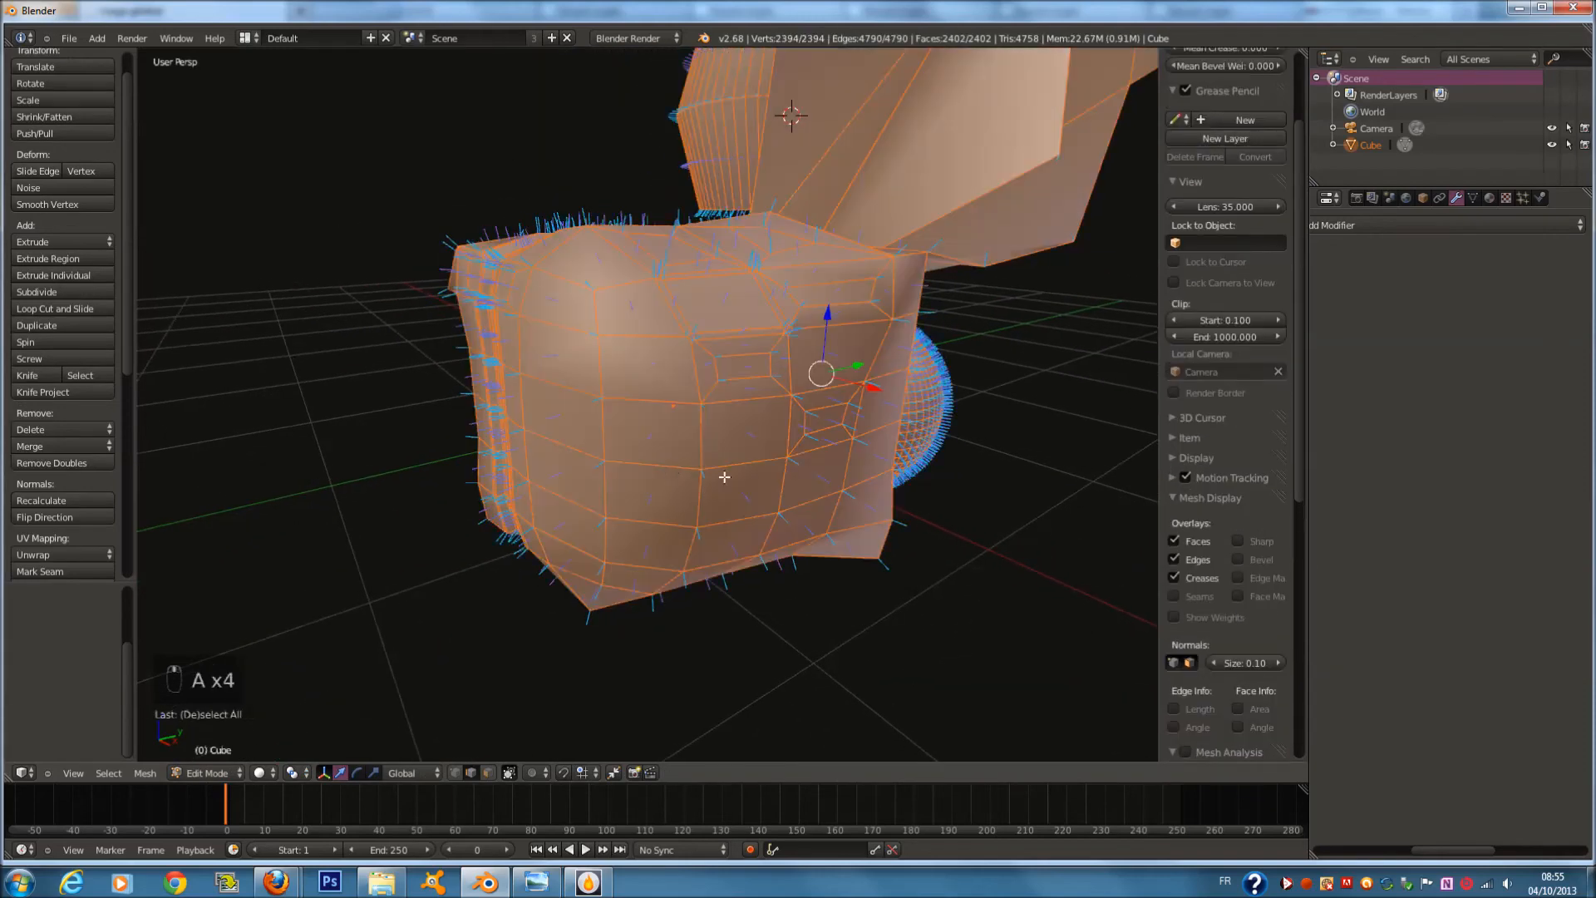
click(93, 462)
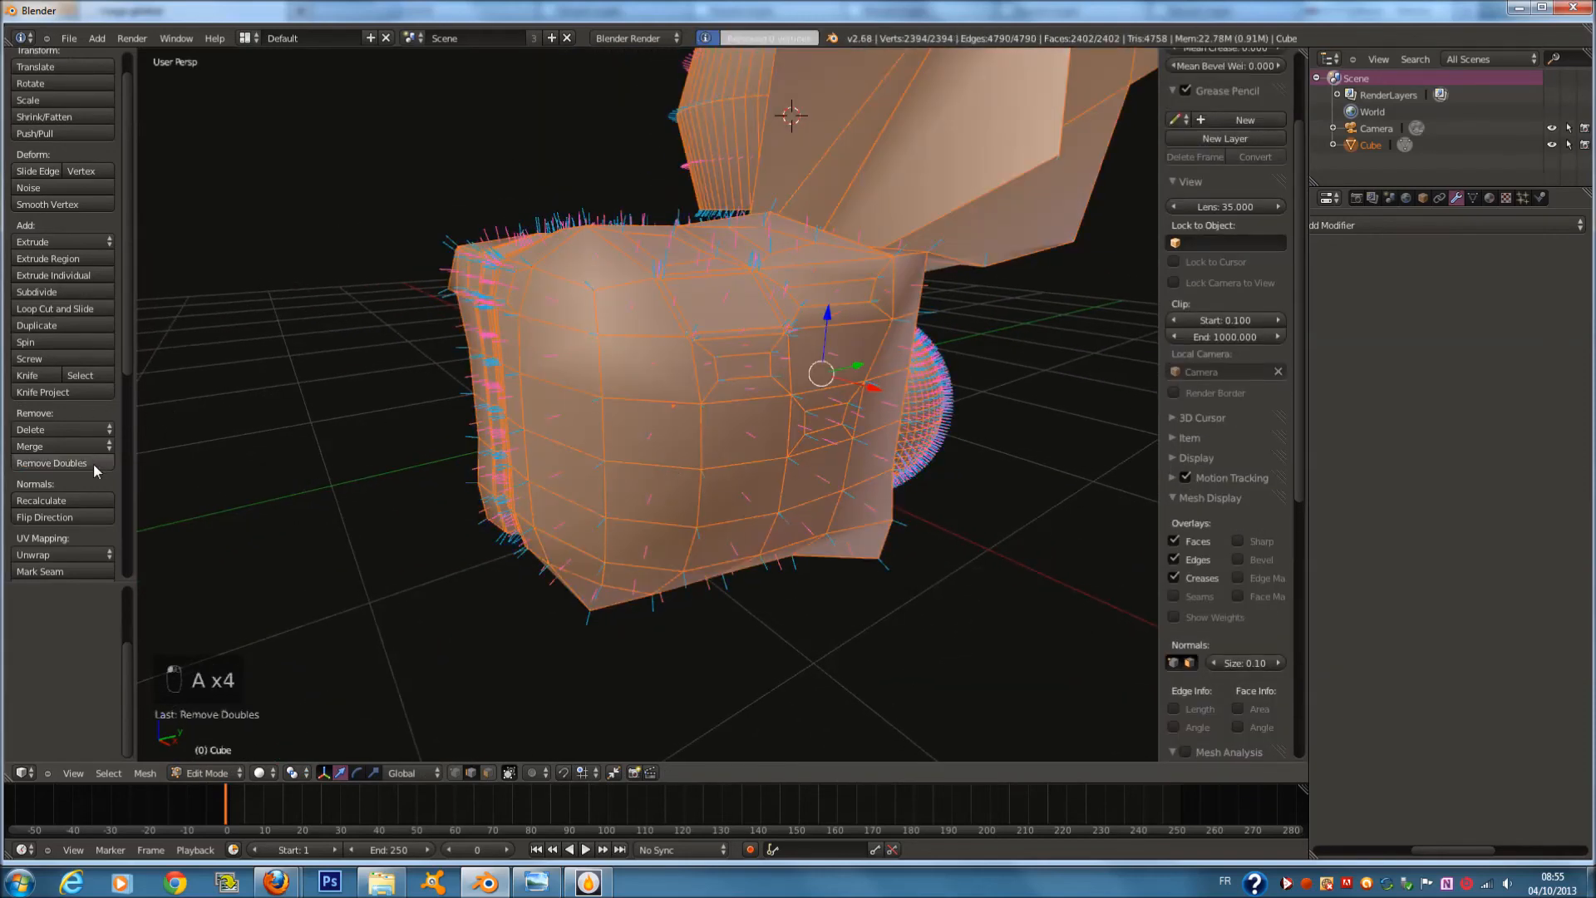
Recalculate the normals of the whole mesh and flip their direction twice
click(100, 500)
click(99, 514)
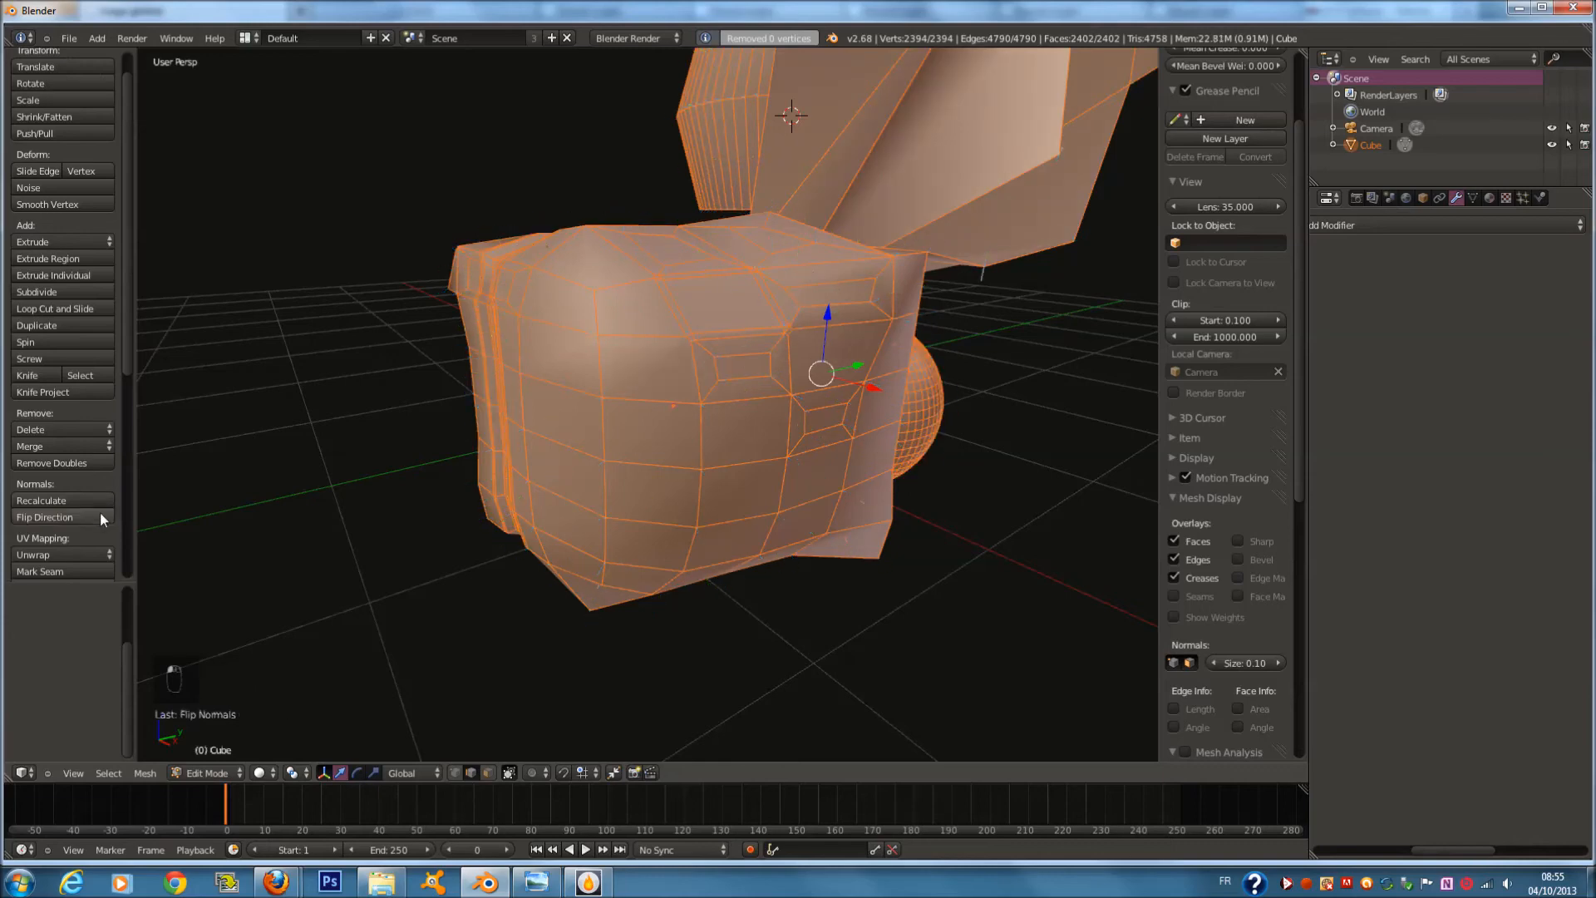
click(96, 514)
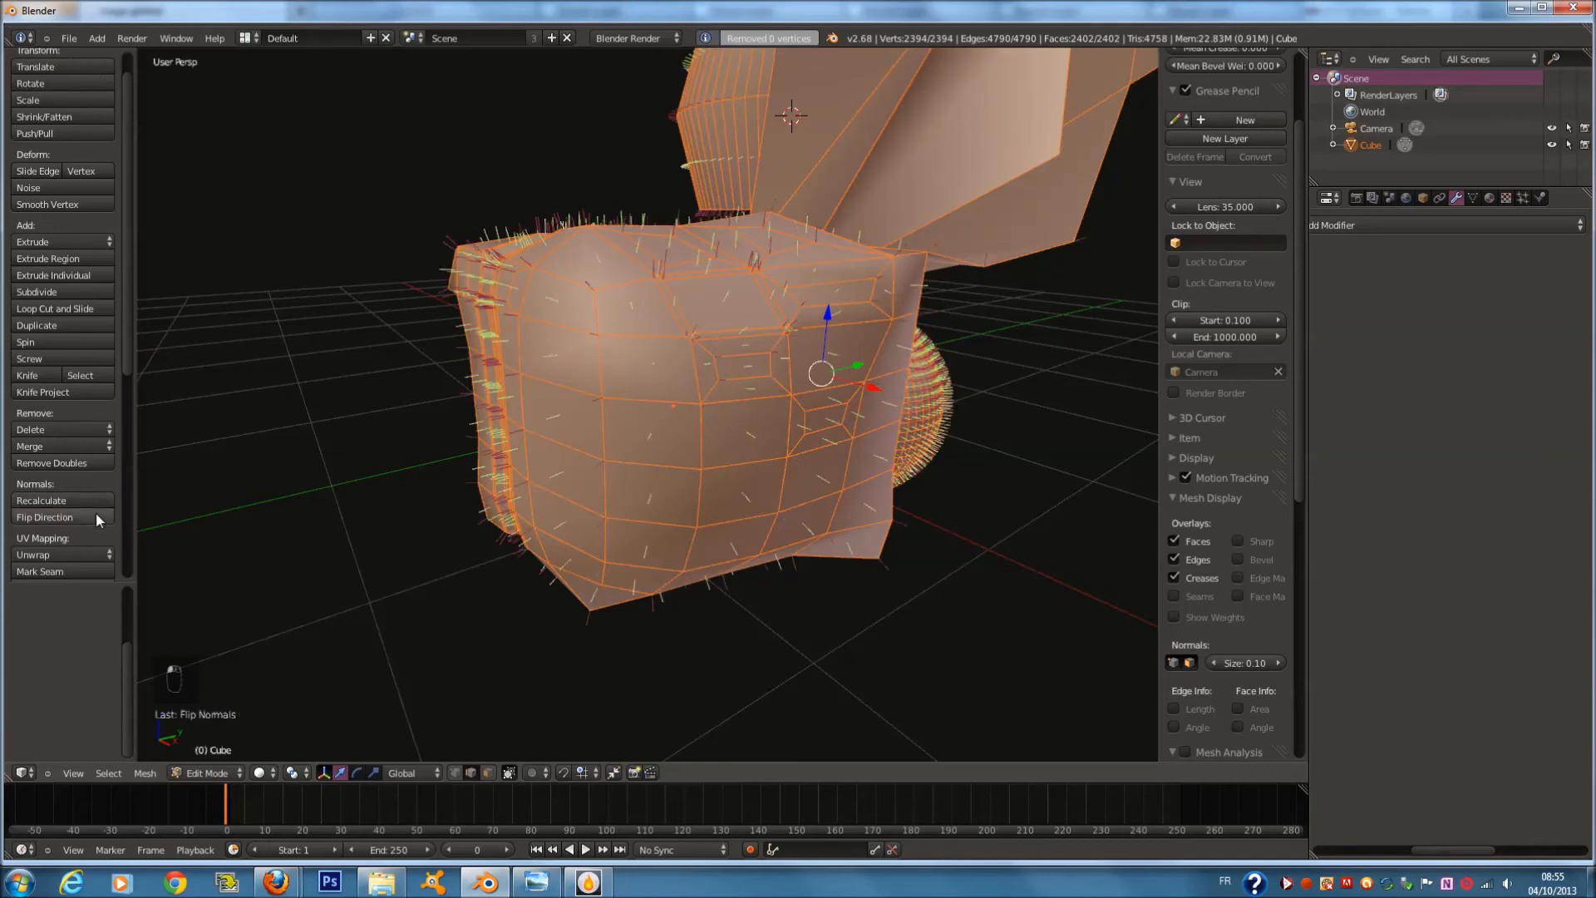
Turn off the face normals display and switch to face selection
click(1190, 663)
middle_drag(657, 376, 651, 406)
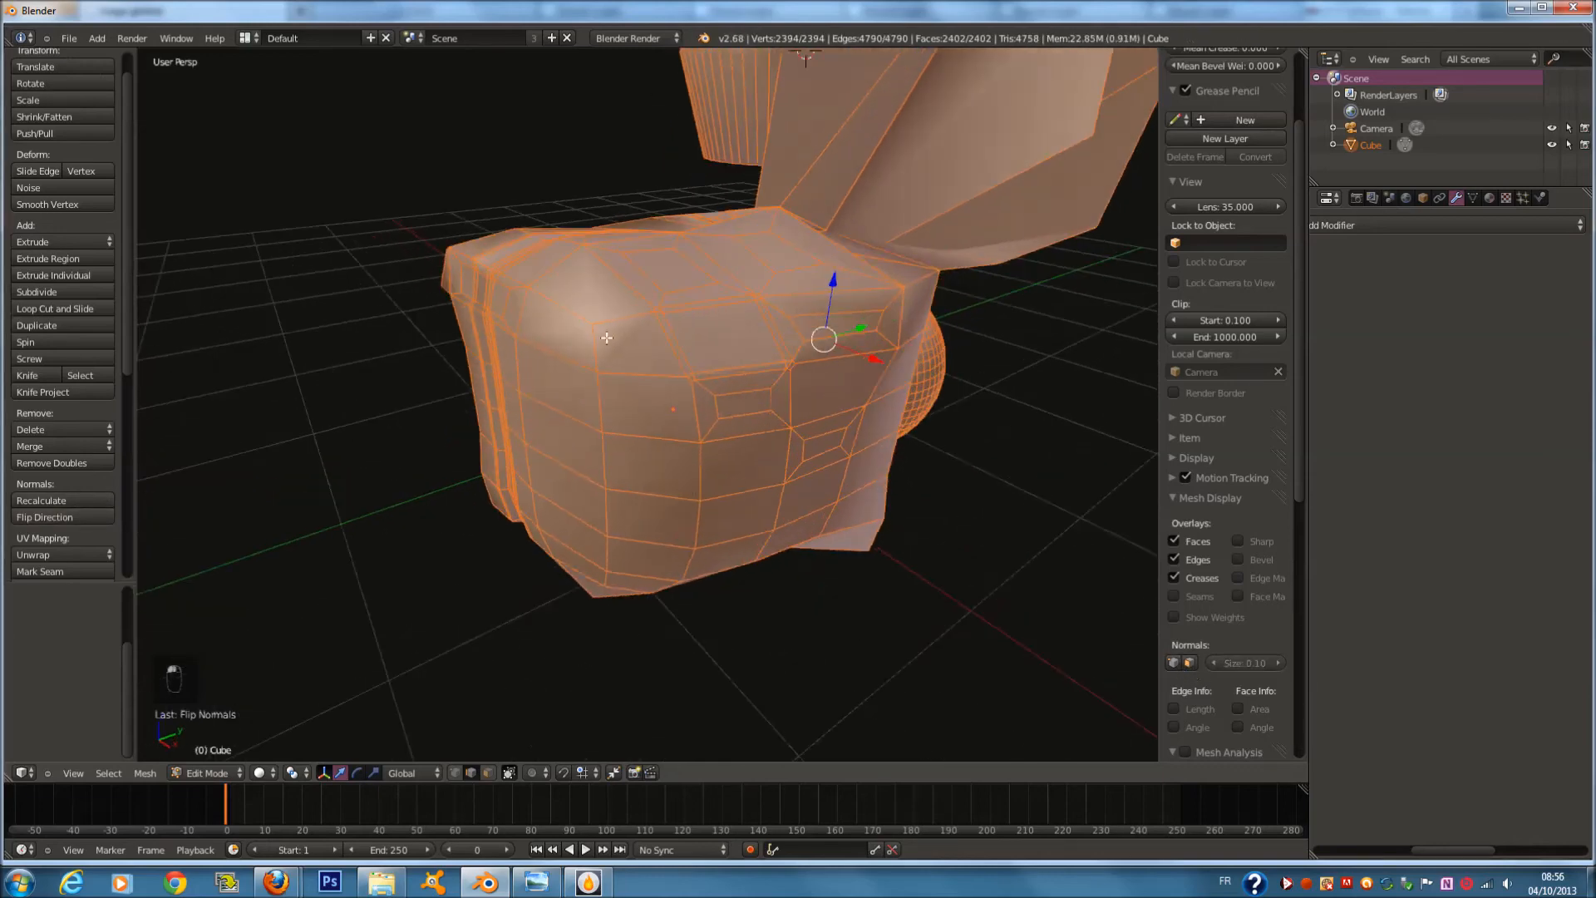
right_click(605, 330)
click(488, 773)
Select one face near the block's upper corner and try Bridge Edge Loops on it
right_click(641, 357)
key(w)
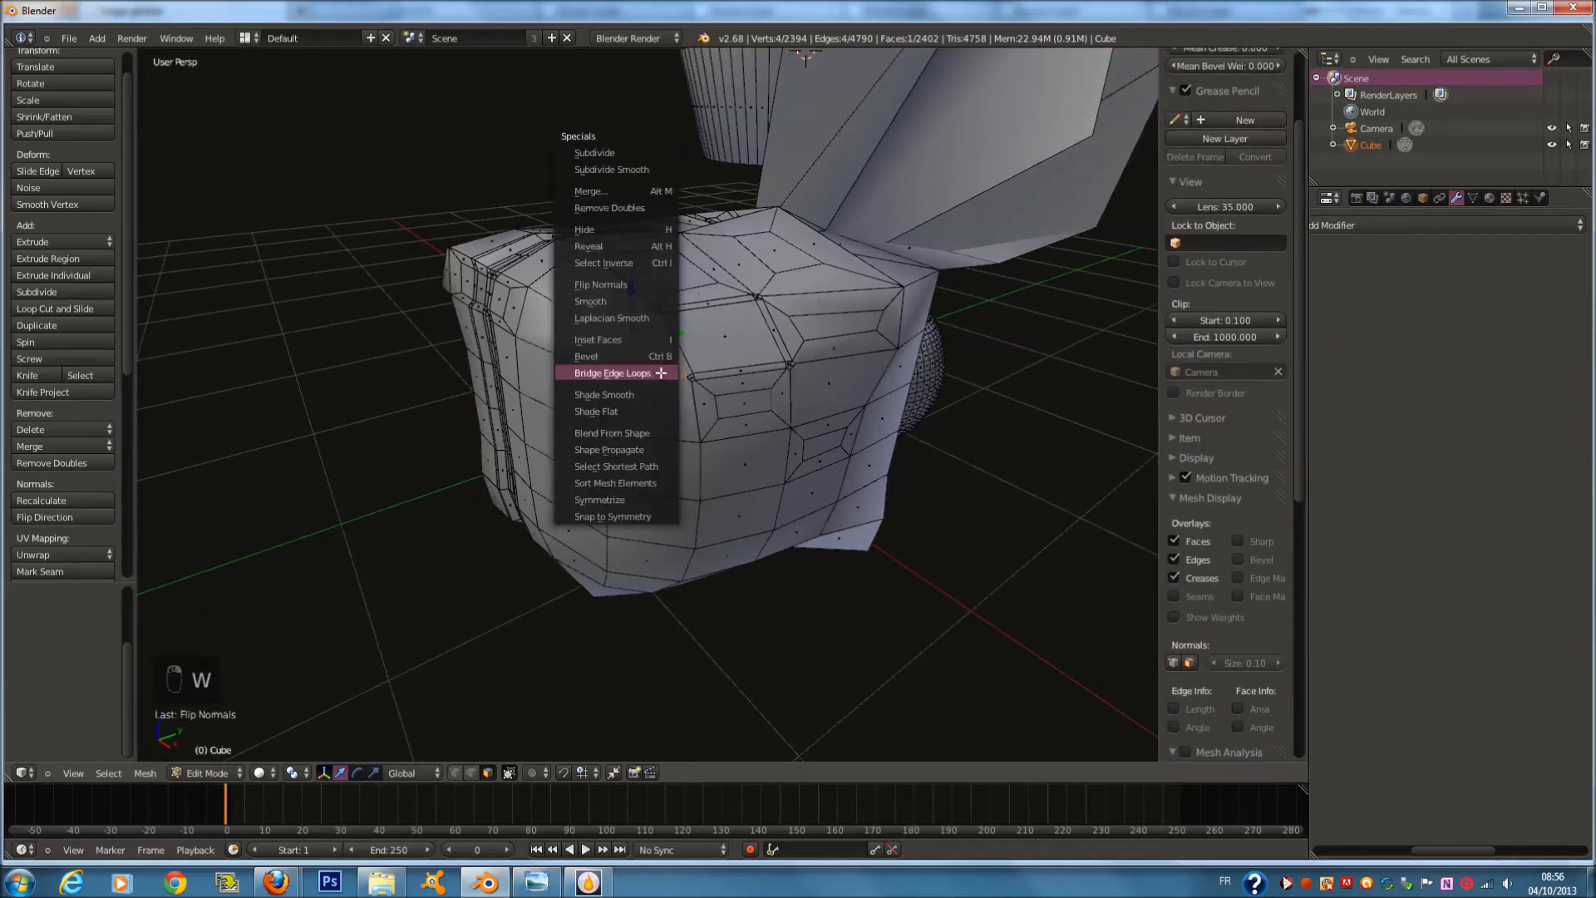
click(661, 373)
key(w)
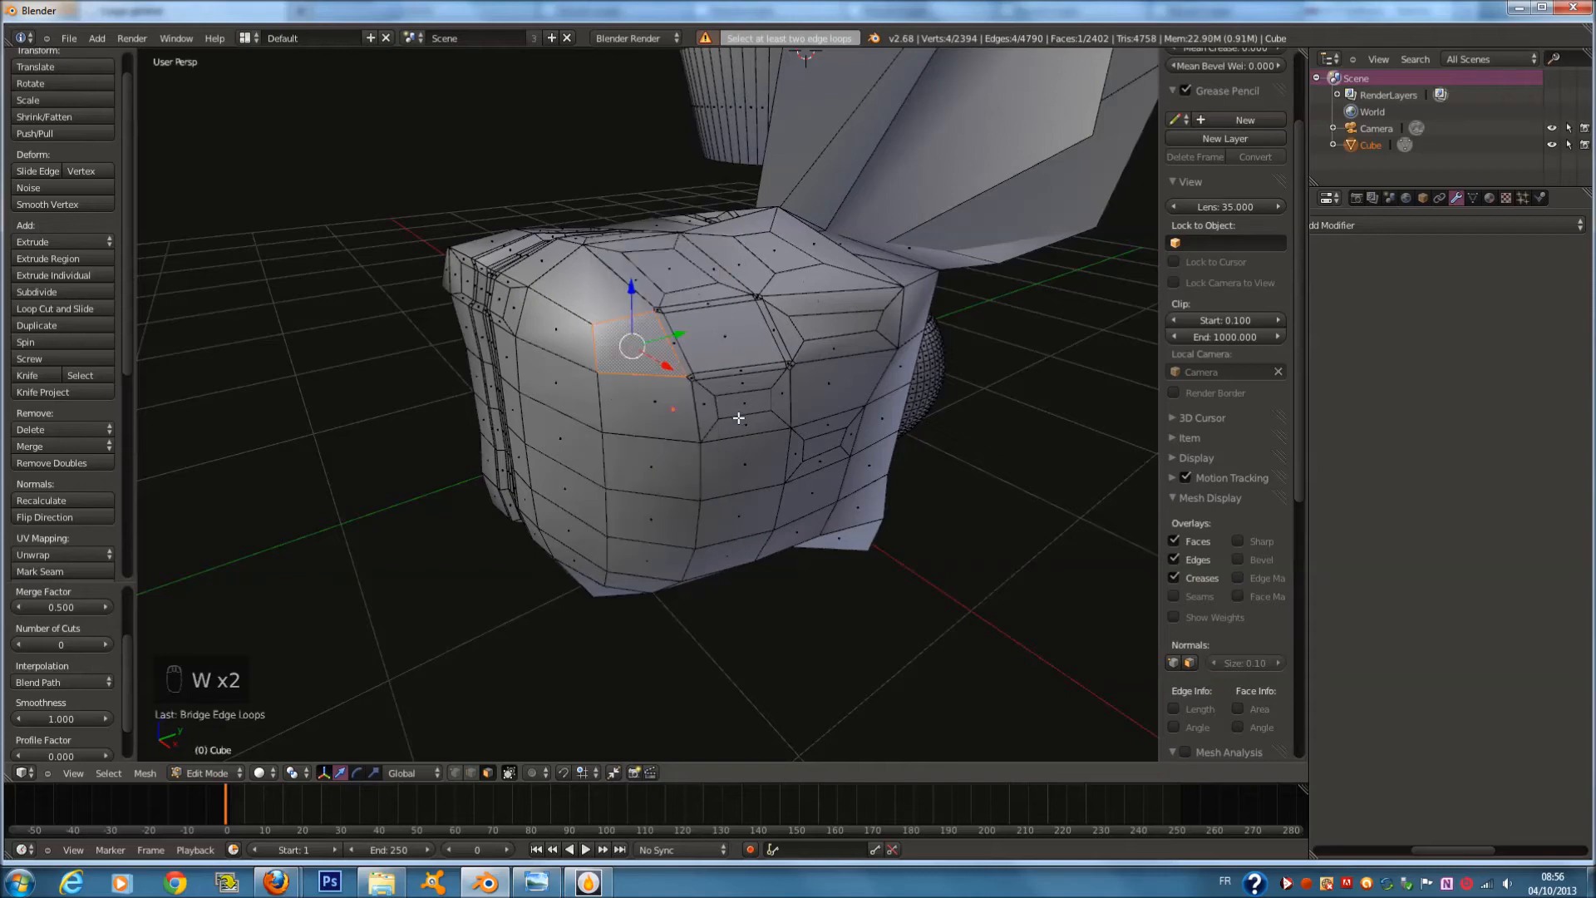
Apply Shade Smooth to the face just below and select the next face down
right_click(629, 412)
key(w)
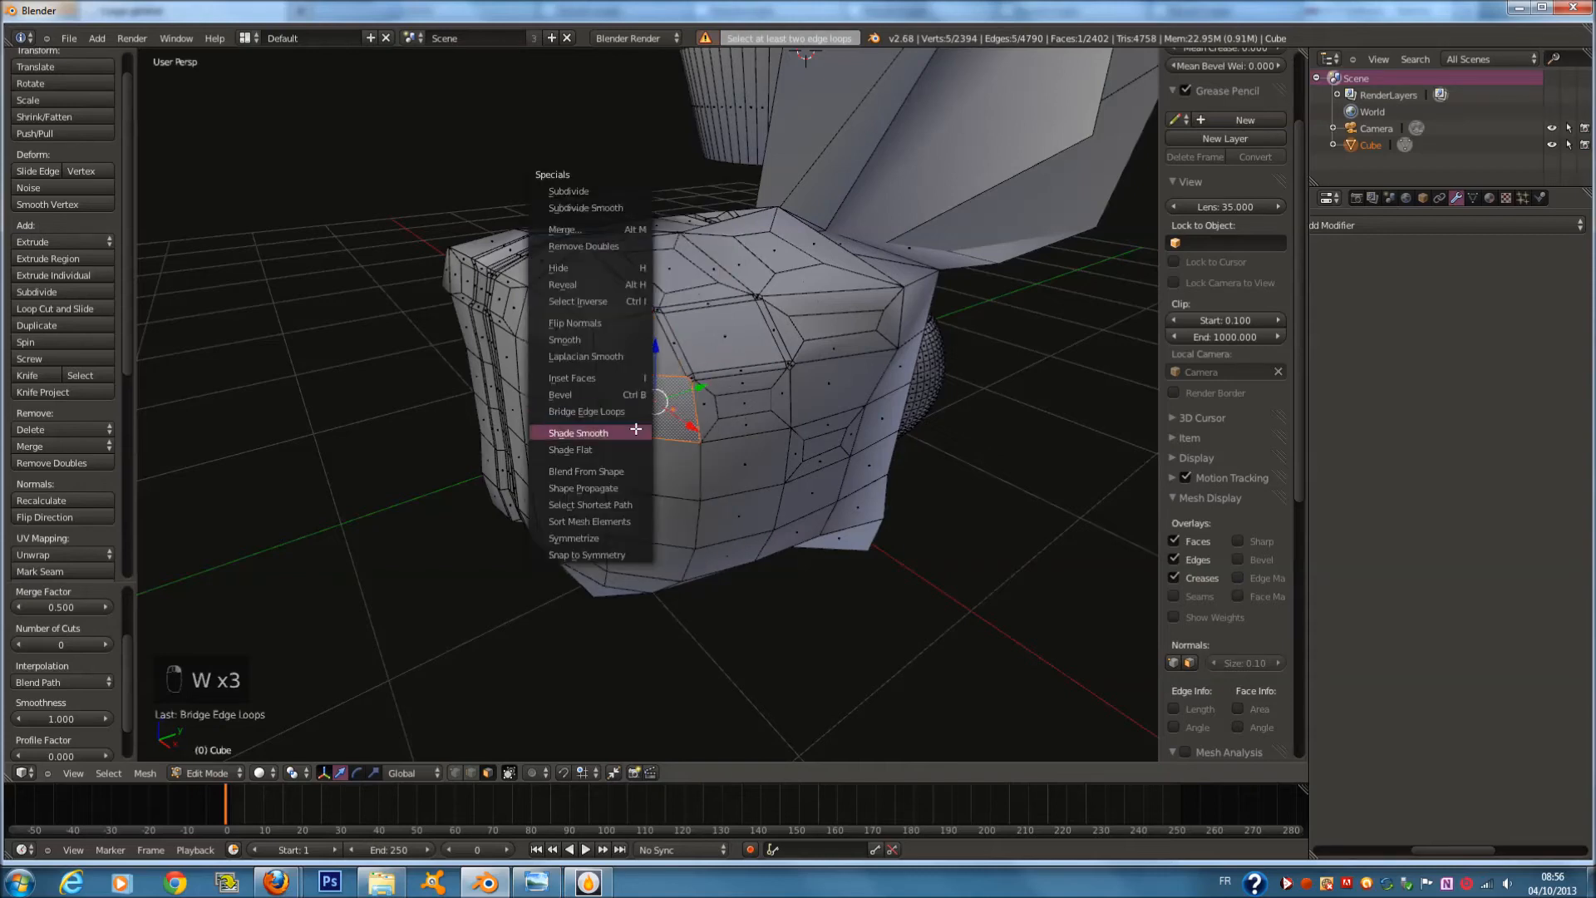
click(636, 432)
right_click(653, 467)
key(w)
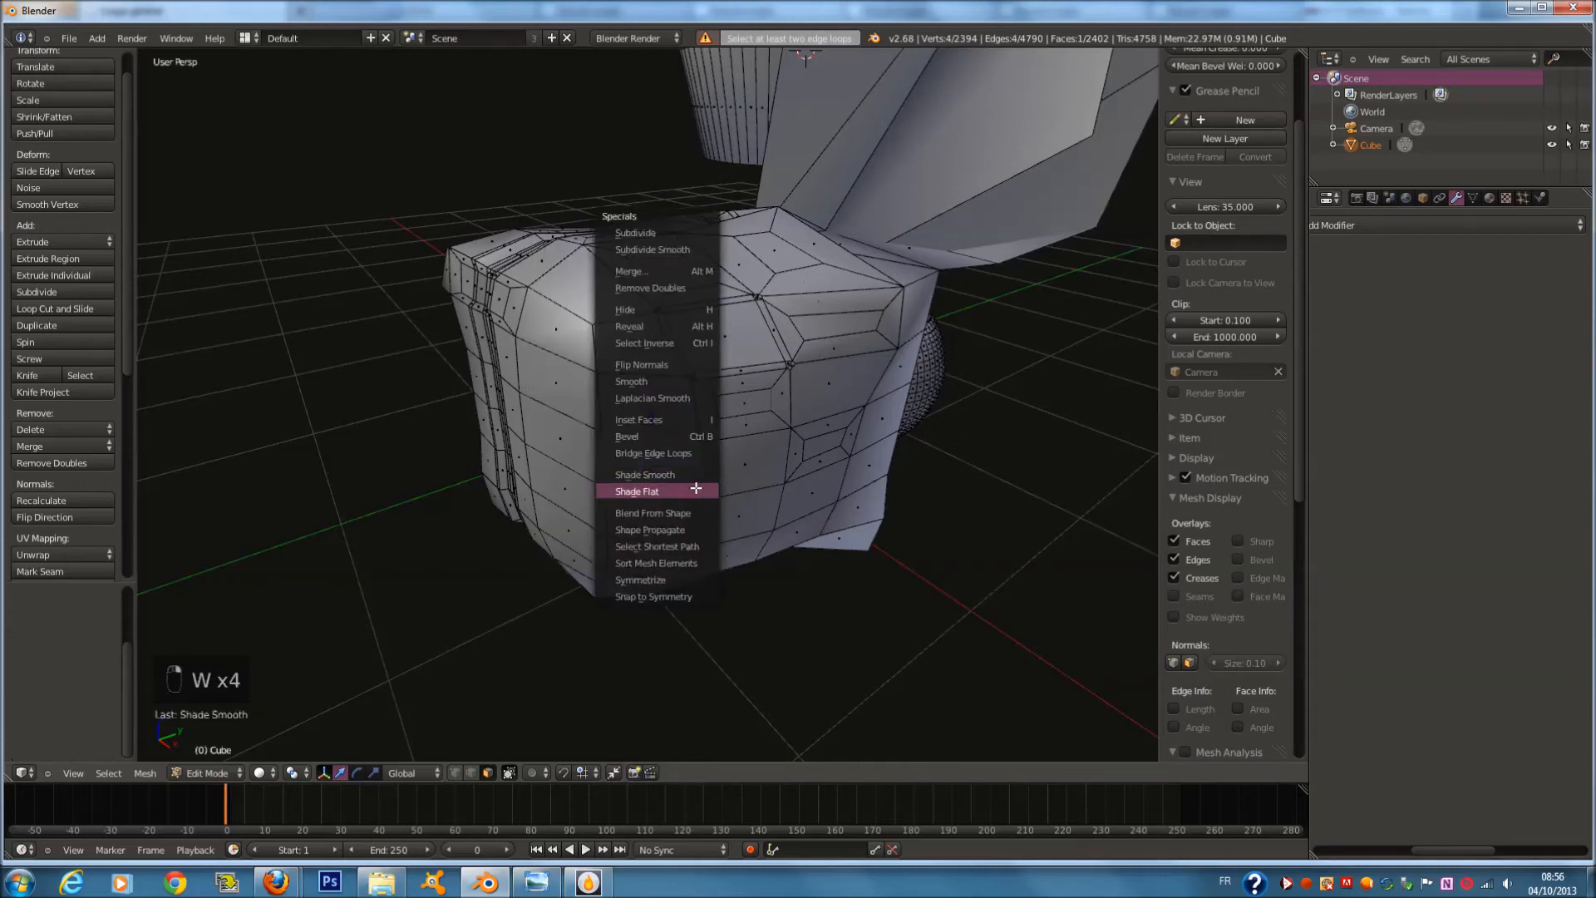
Return to Object Mode and apply flat shading to the whole object
scroll(902, 243, down, 3)
key(Tab)
scroll(831, 258, up, 2)
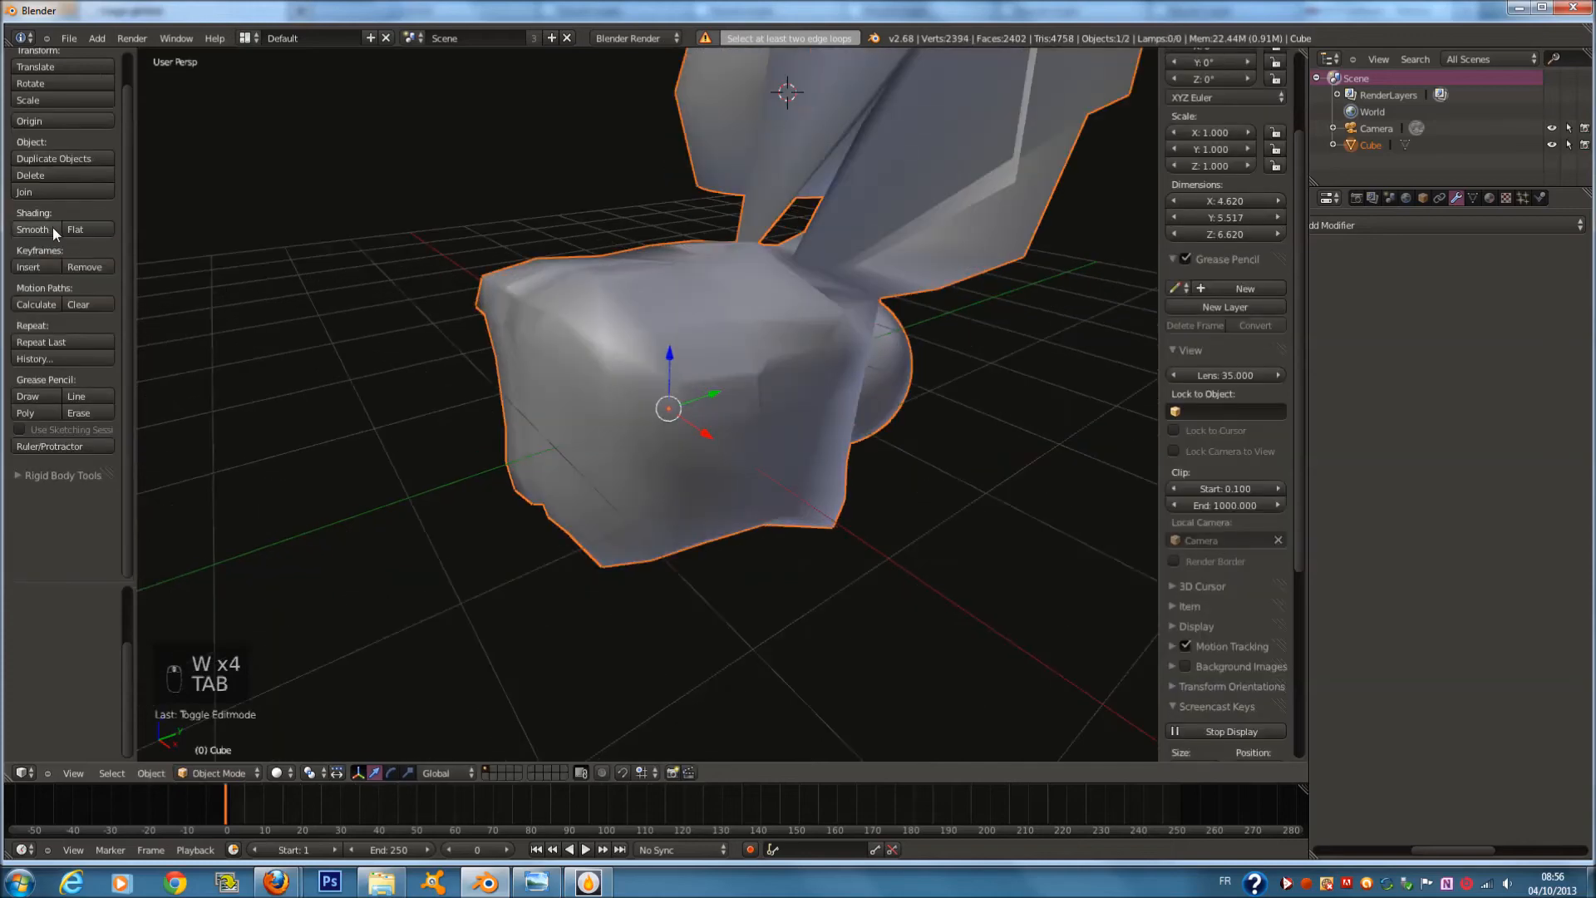
click(87, 233)
Select three neighbouring faces on the block's side, shade them smooth, and inspect the shading in Object Mode
key(Tab)
right_click(636, 405)
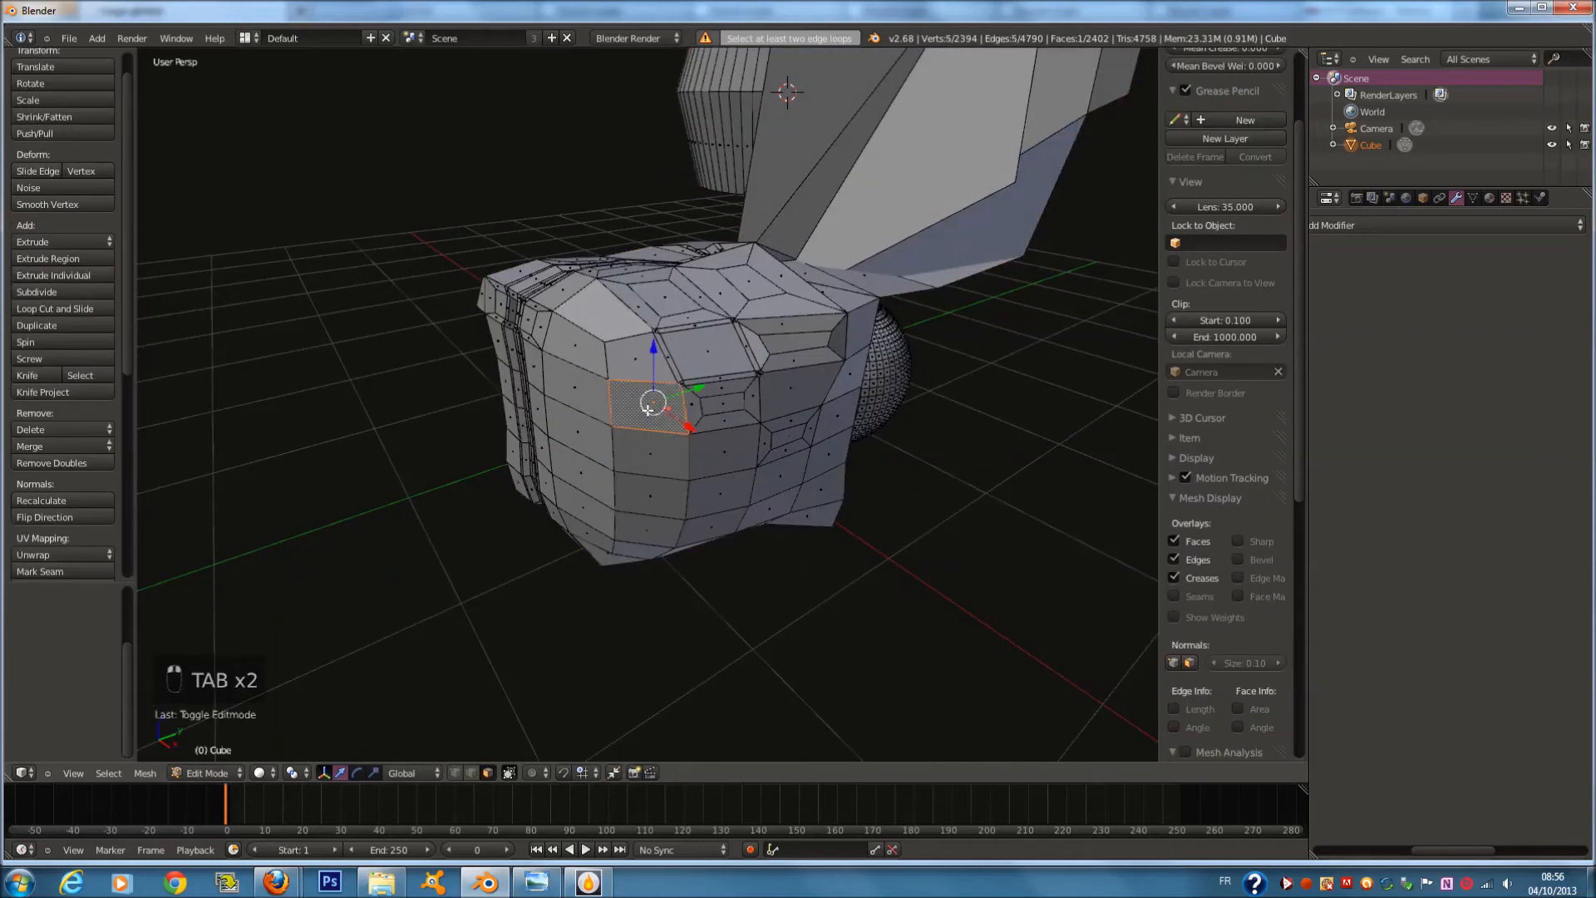
shift+right_click(645, 449)
shift+right_click(584, 414)
key(w)
click(582, 427)
key(Tab)
middle_drag(723, 399, 596, 367)
scroll(686, 351, up, 4)
scroll(686, 341, down, 3)
Try Symmetrize with only the beveled side face selected, and undo it
key(Tab)
right_click(669, 329)
key(w)
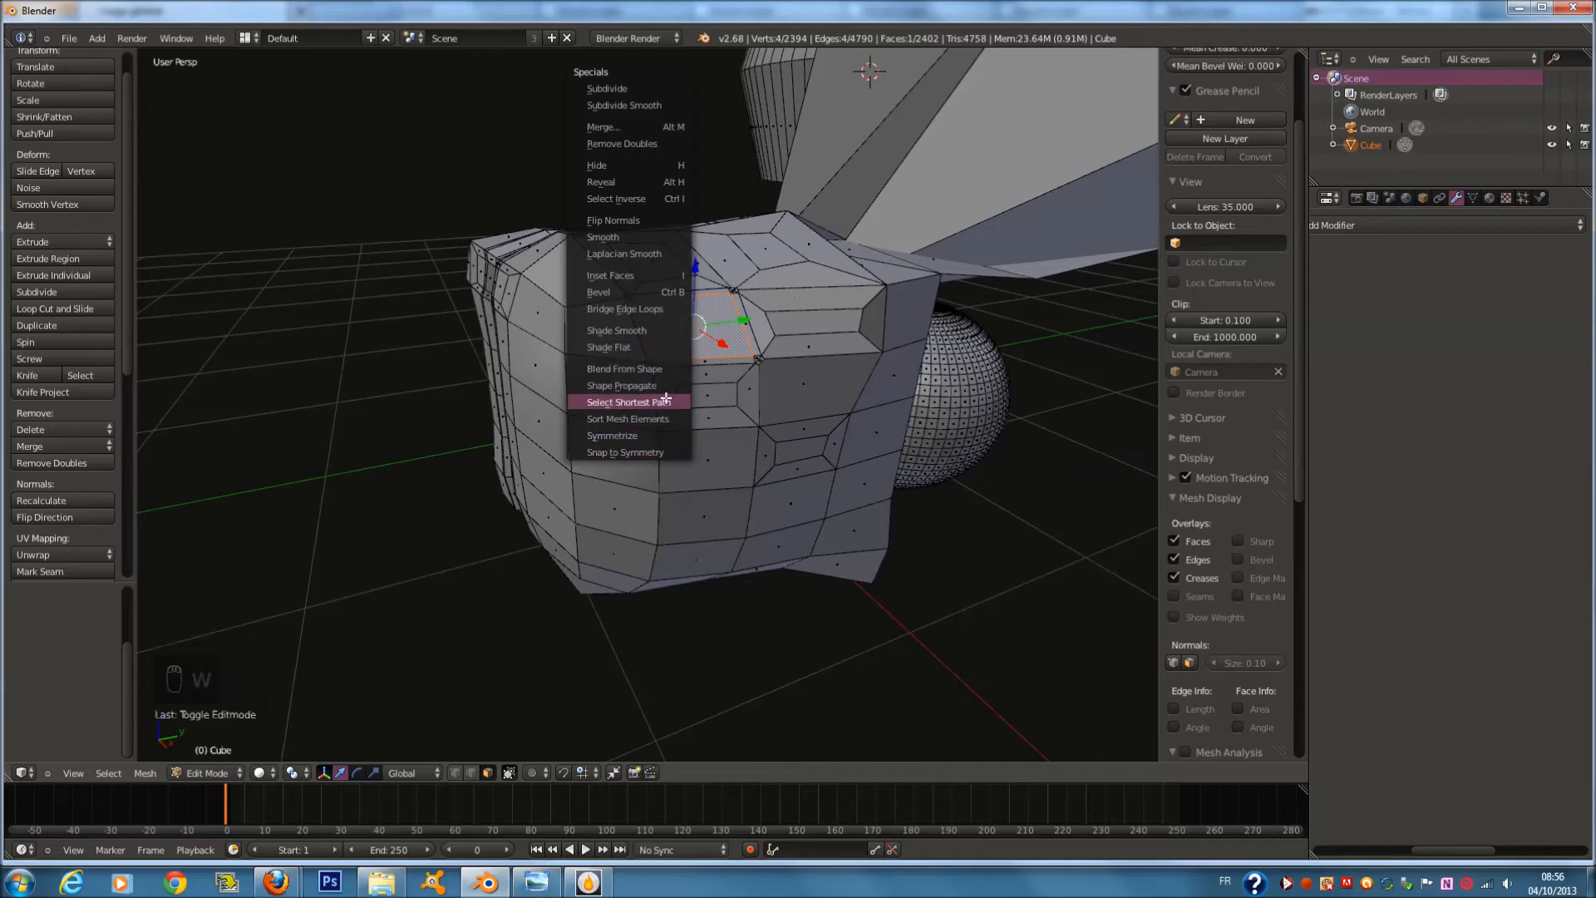
click(671, 438)
middle_drag(670, 434, 753, 381)
key(ctrl+z)
Try Select Shortest Path with a single face selected, and undo
key(w)
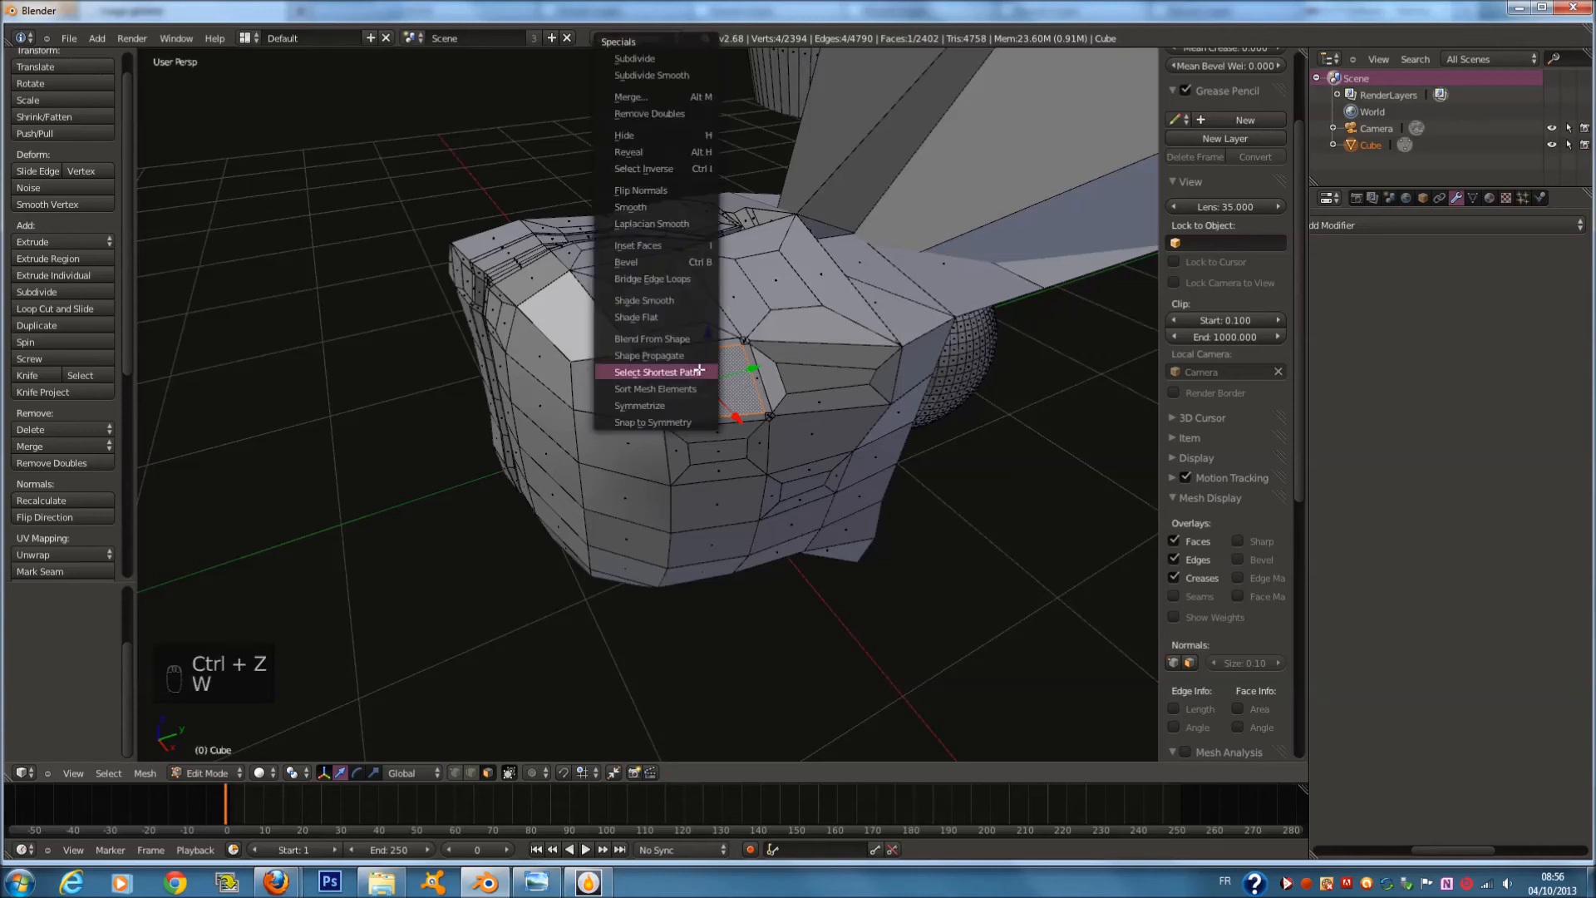
click(708, 372)
key(ctrl+z)
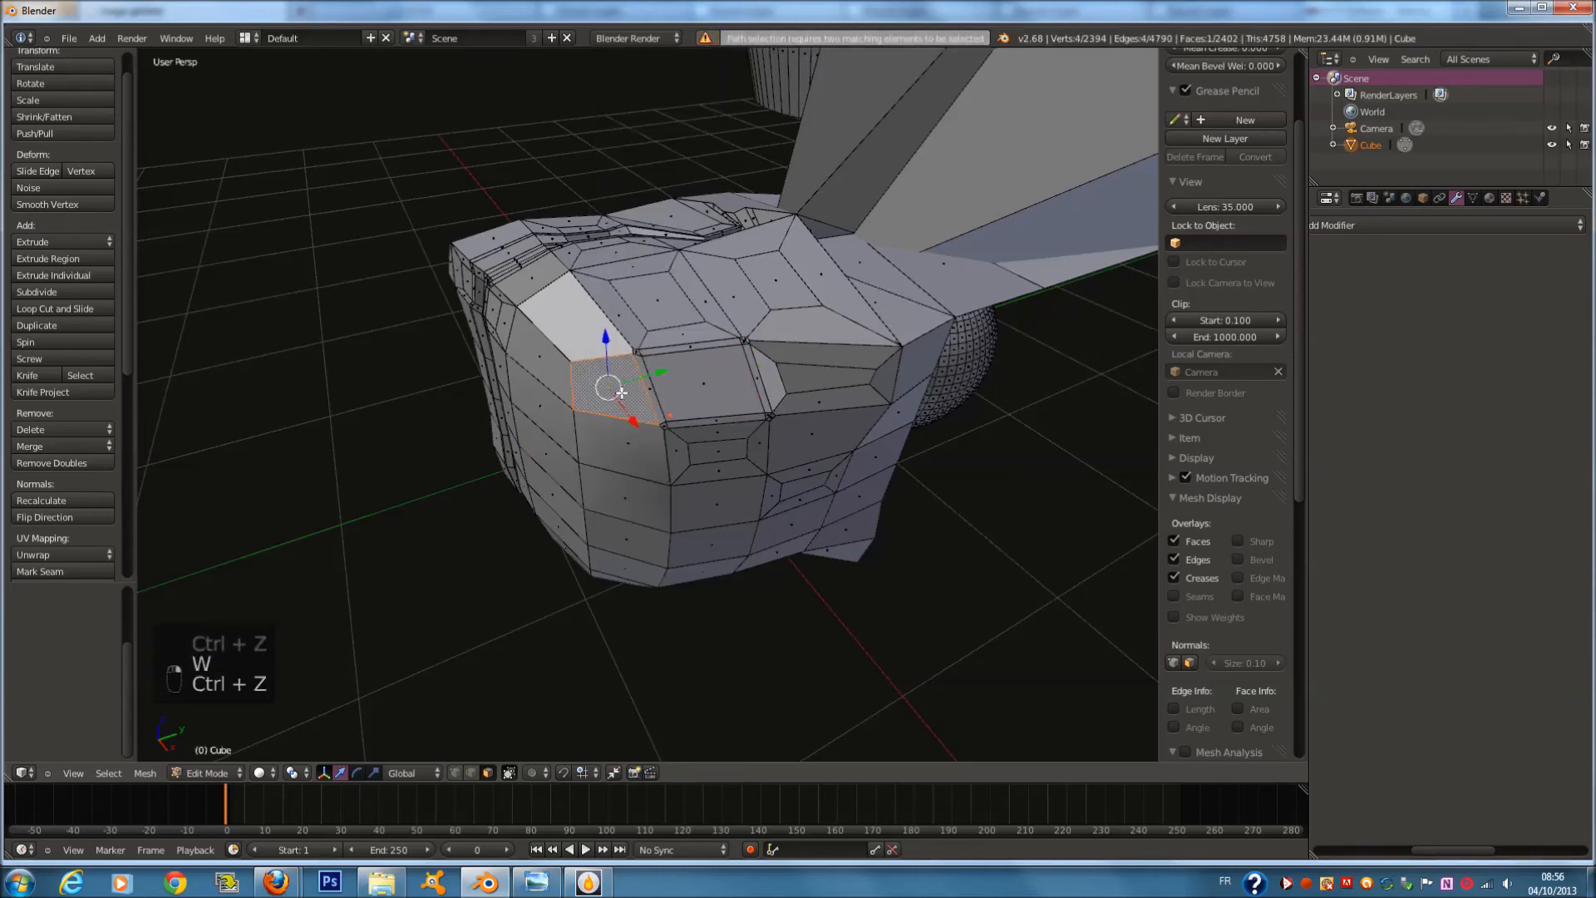
Sort the mesh elements along the view Z axis and again along the view X axis
key(w)
click(618, 409)
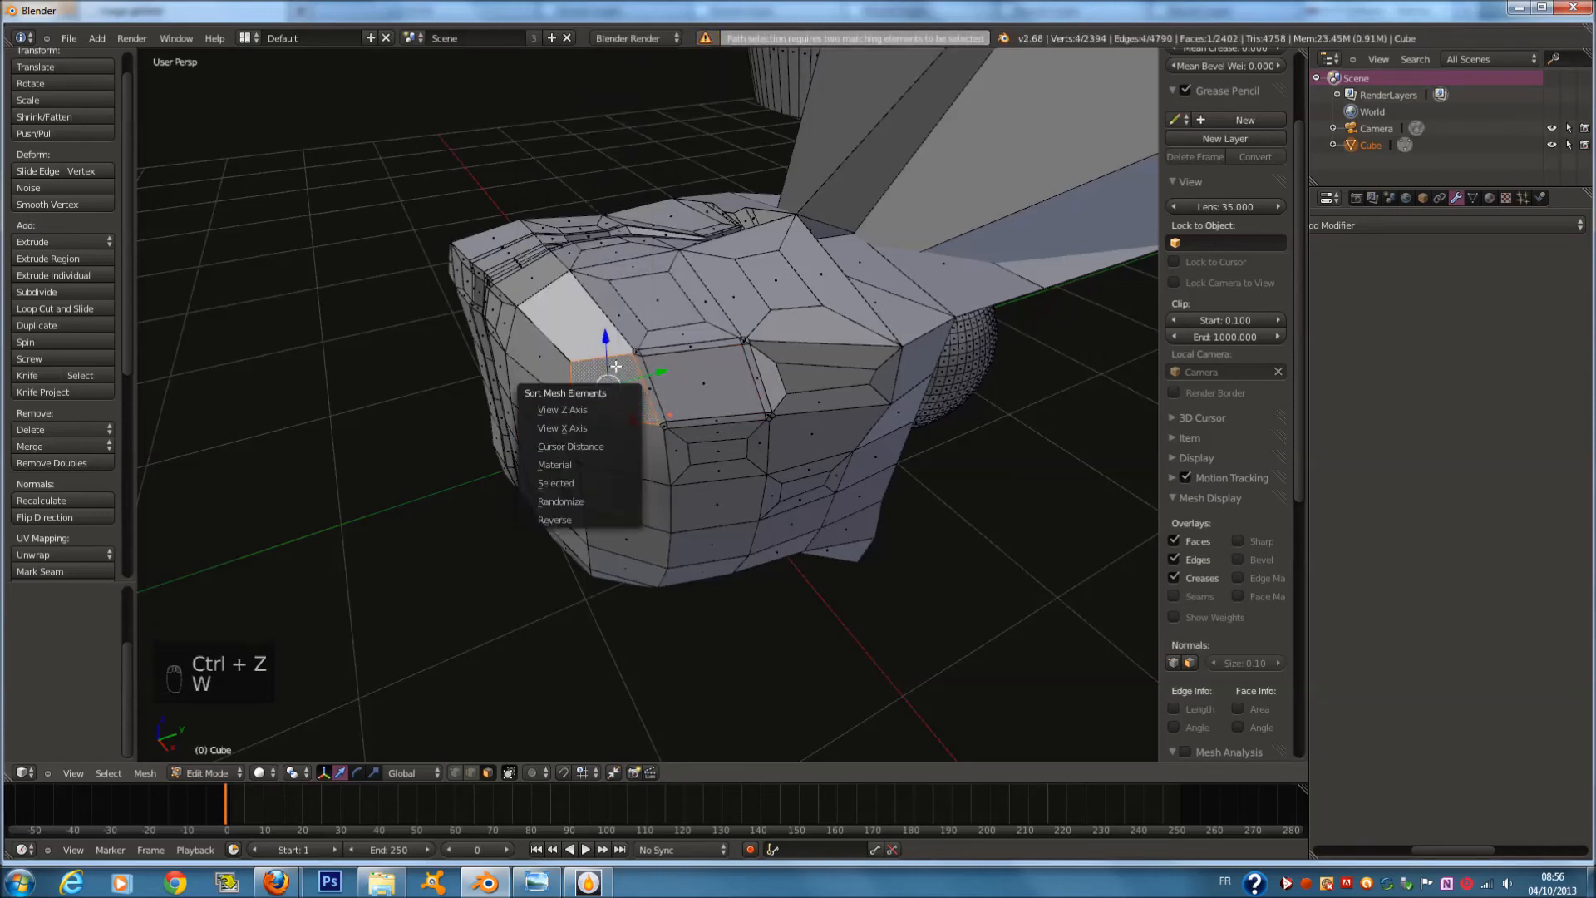
click(614, 409)
key(w)
click(609, 432)
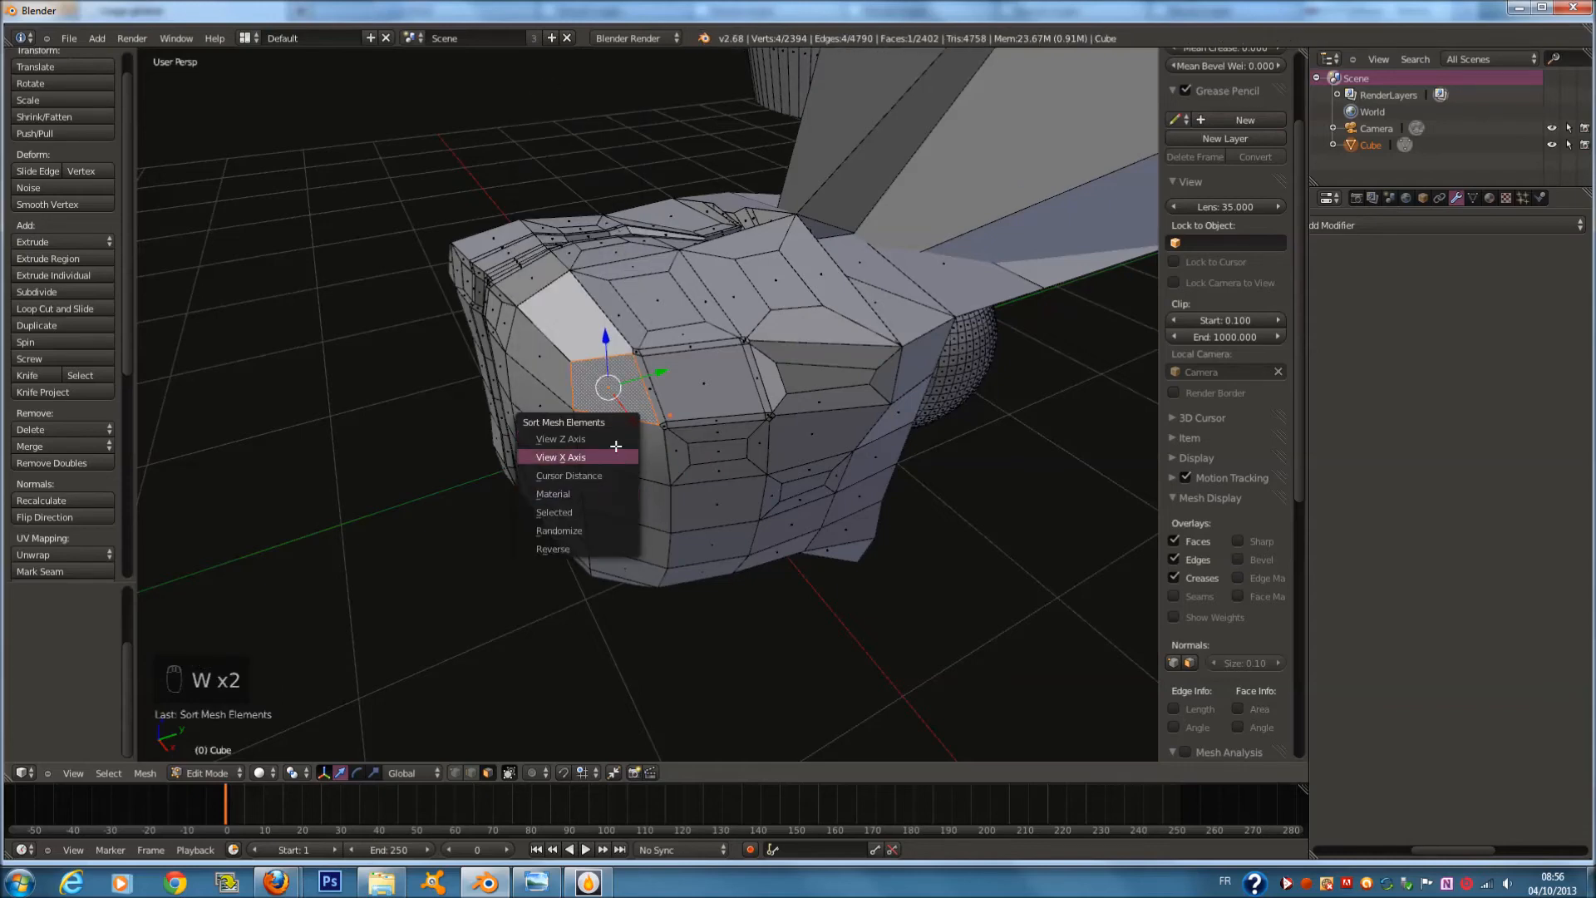
click(573, 458)
Select the large face at the block's upper corner and sort the mesh elements with Randomize and by Material
middle_drag(574, 457, 628, 355)
key(w)
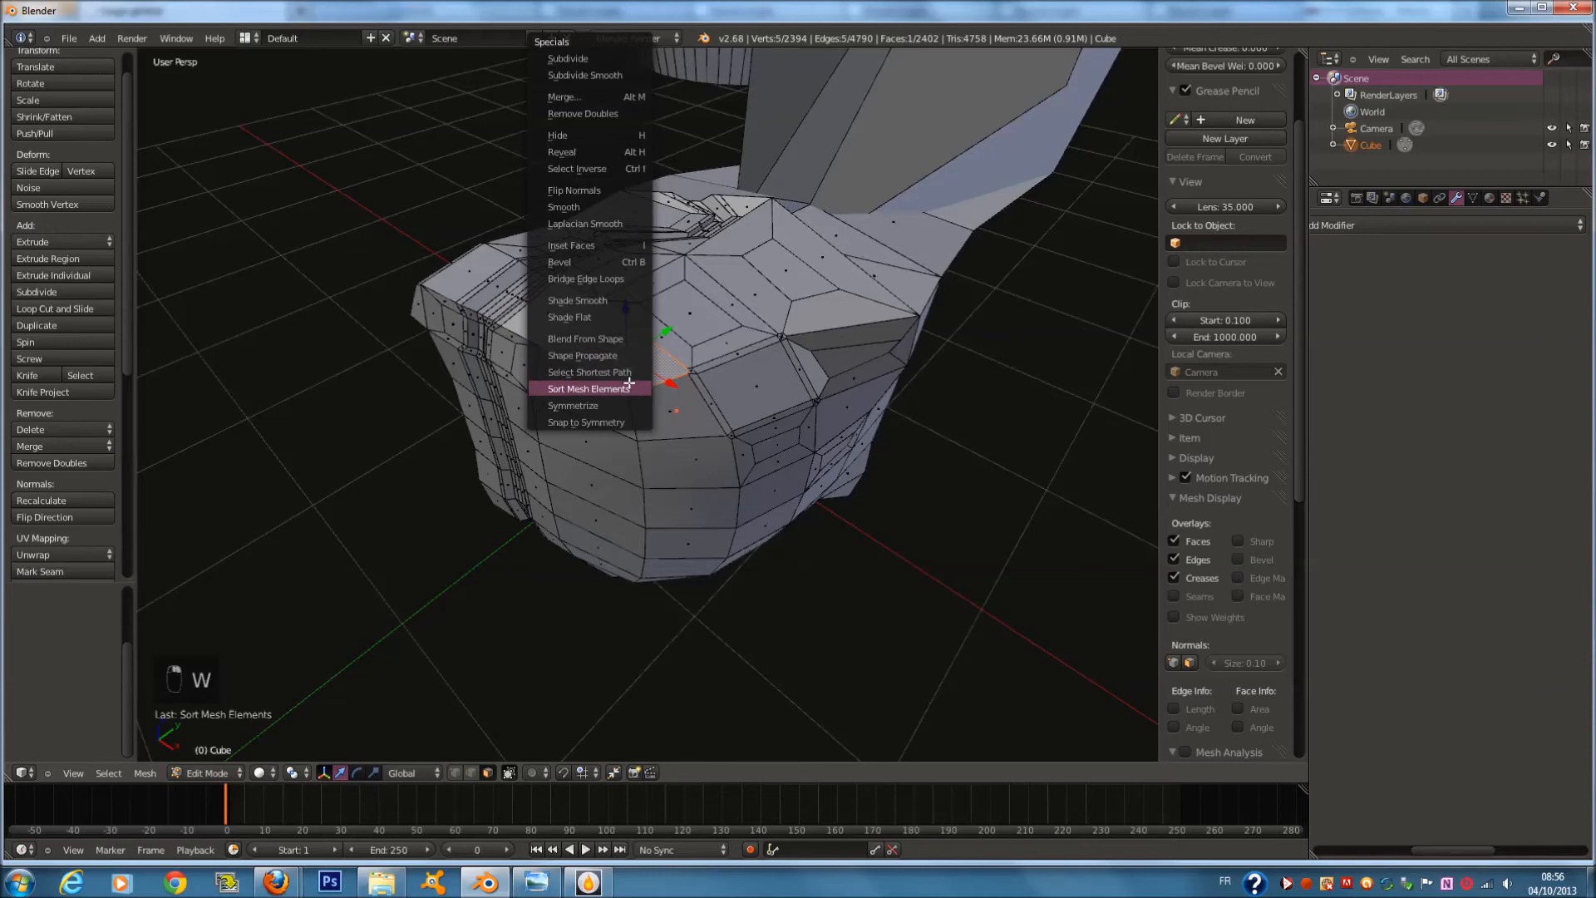
scroll(630, 355, up, 3)
key(w)
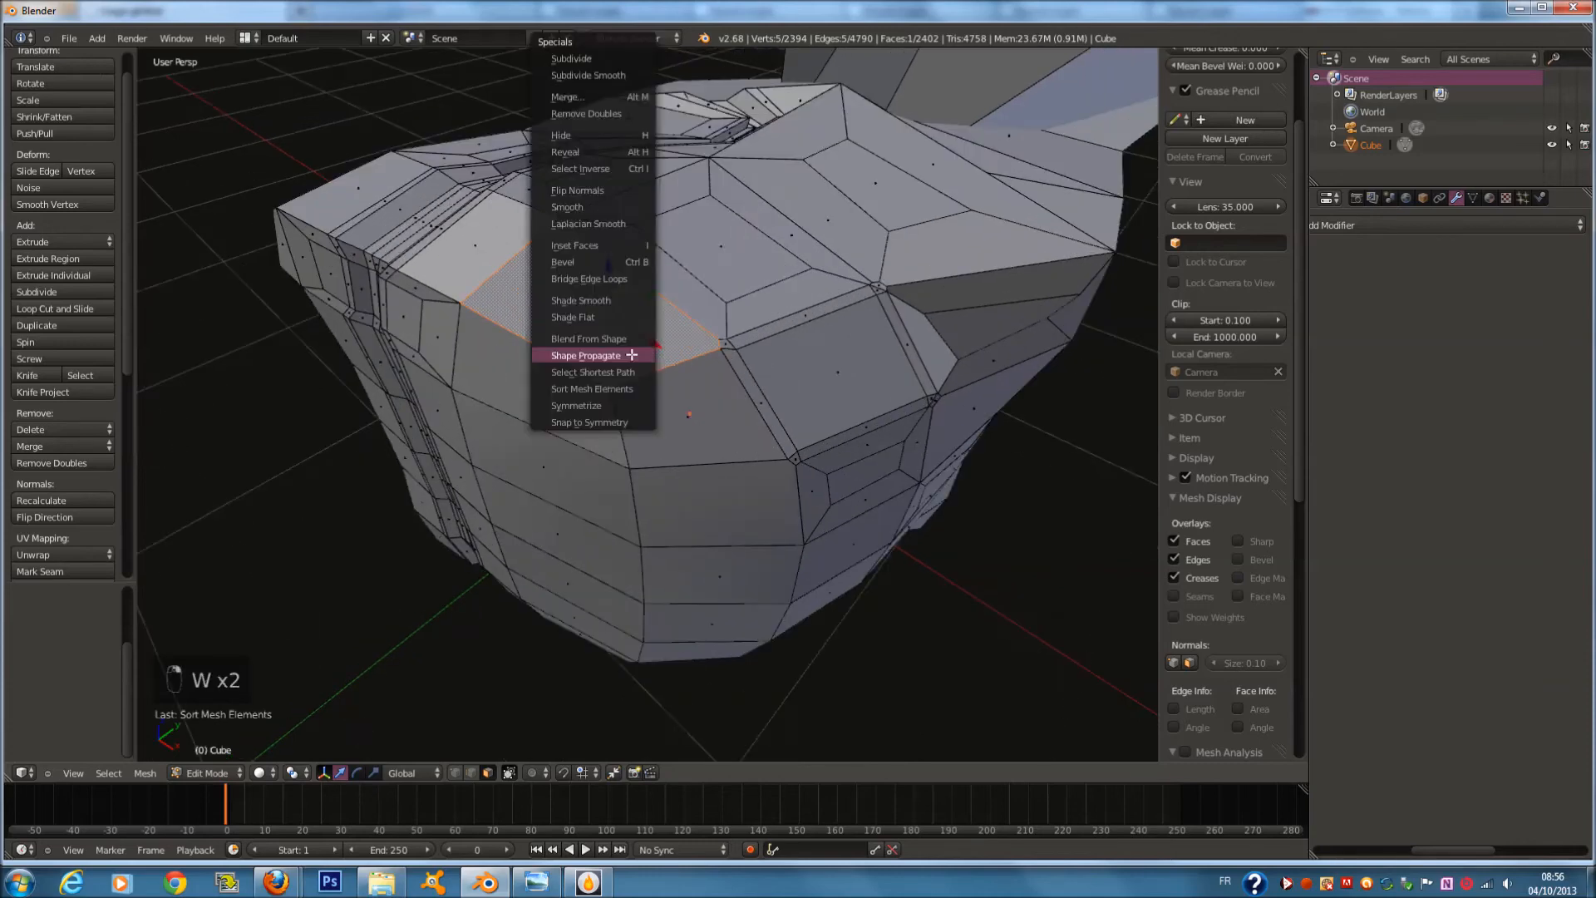
click(647, 390)
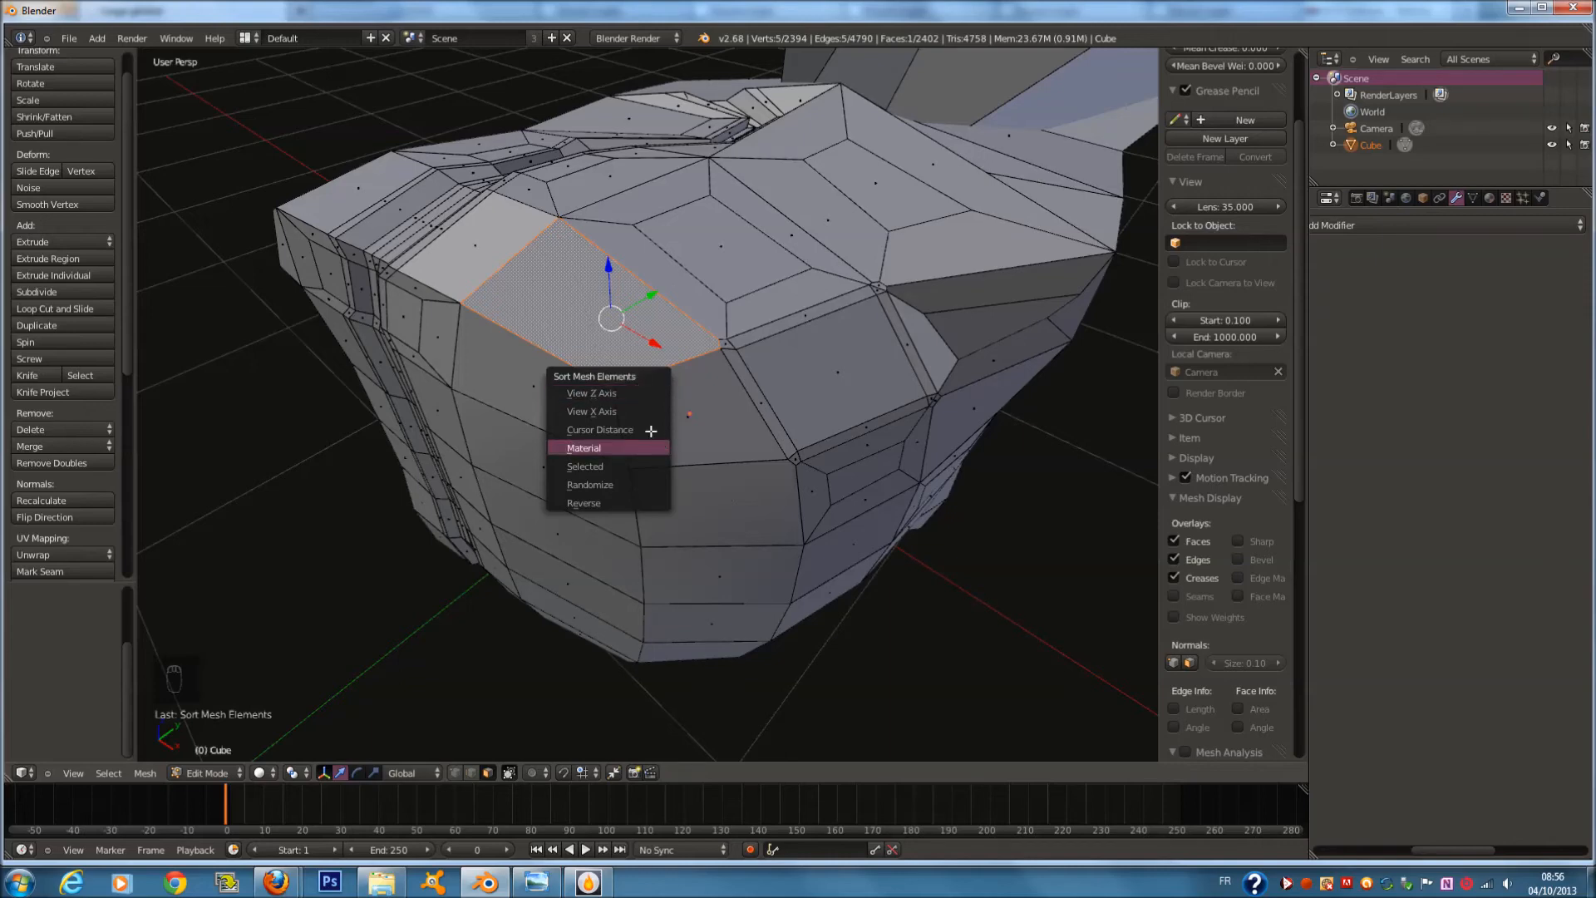
click(638, 485)
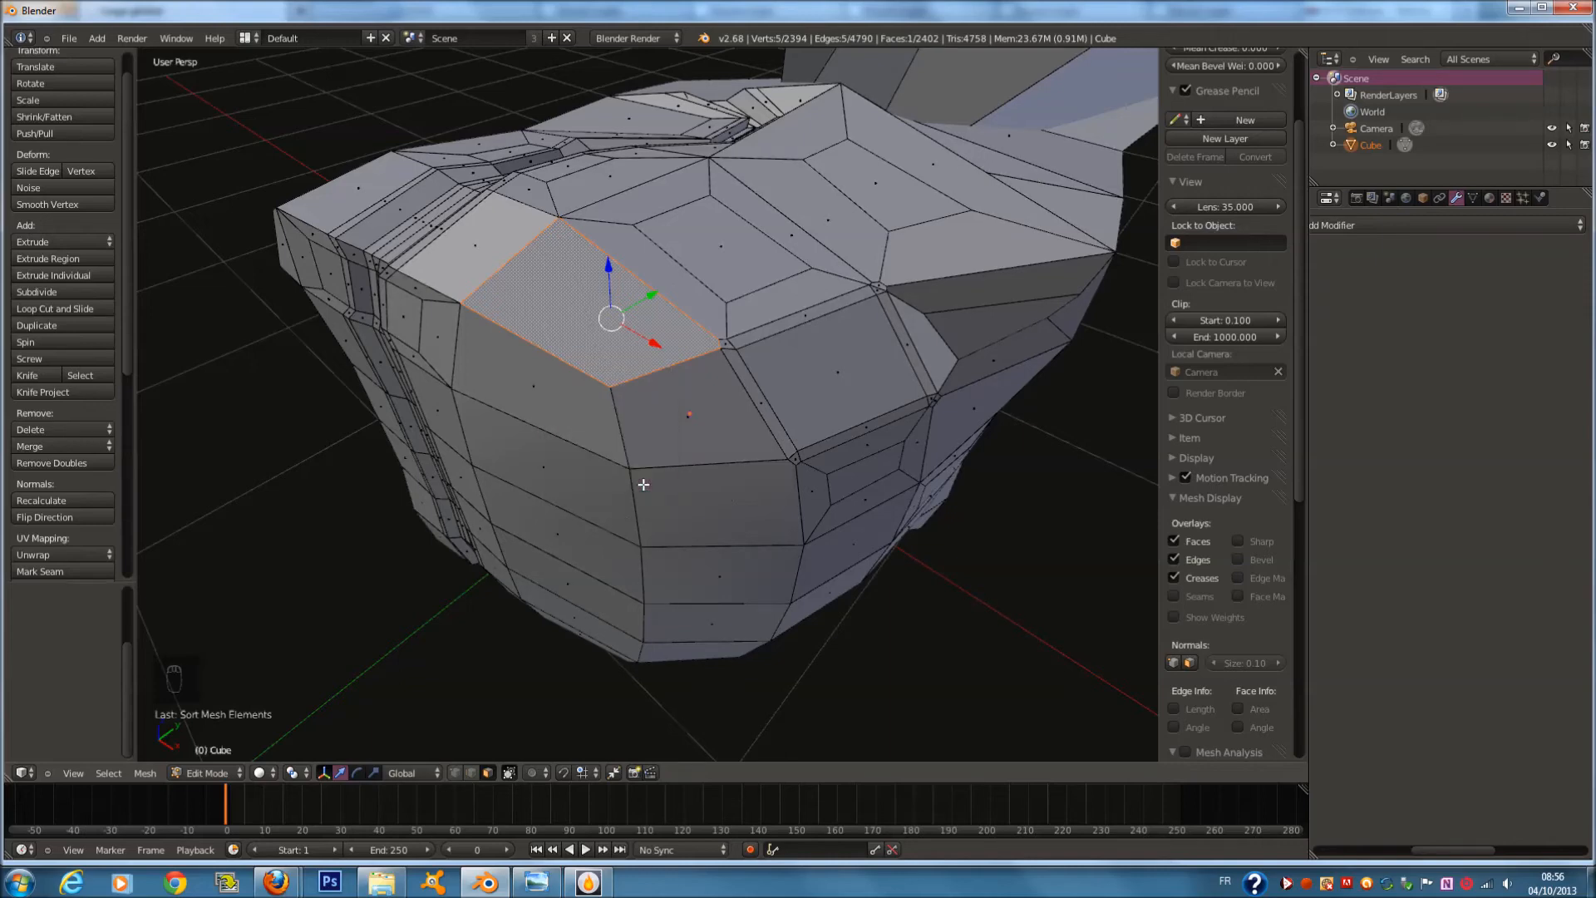
key(w)
click(607, 388)
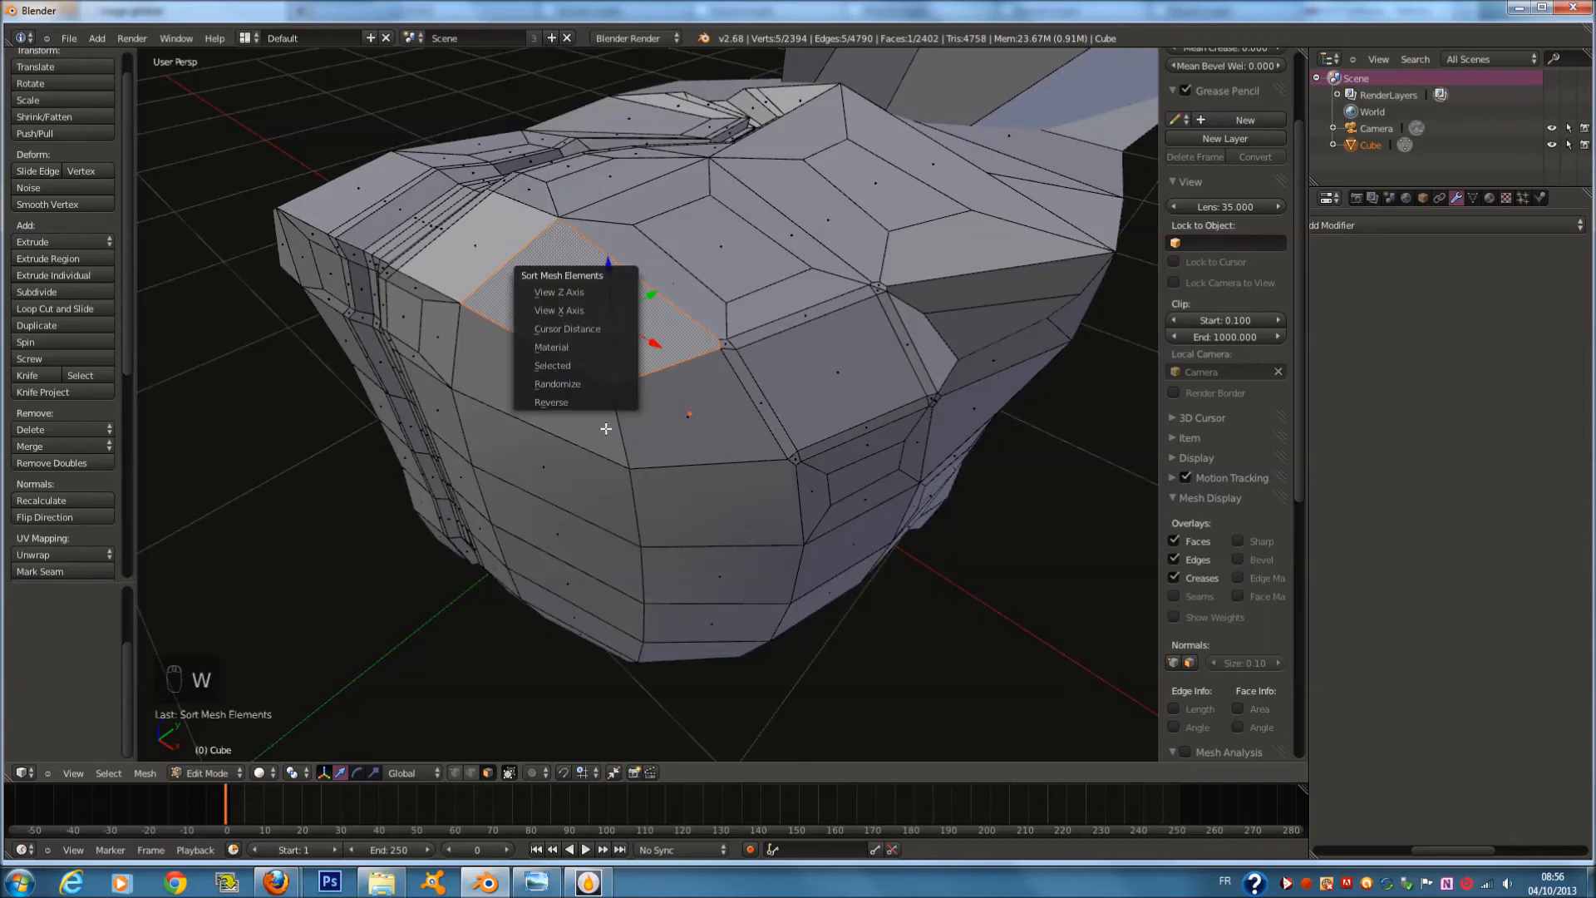
click(606, 346)
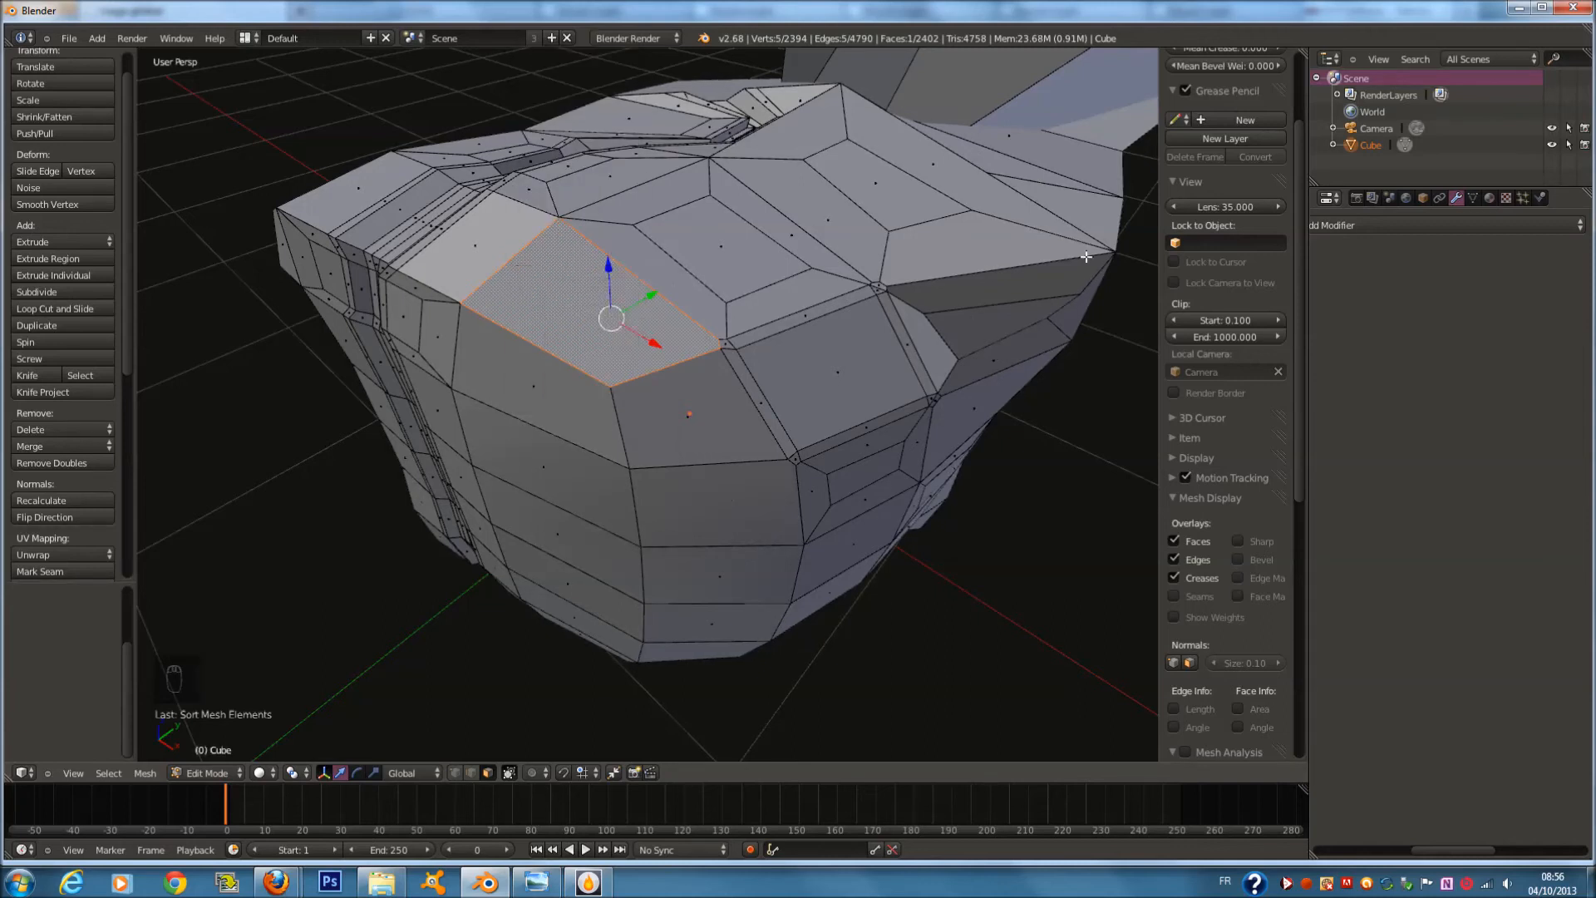
Select a different face on top of the block and try Shape Propagate on it
key(w)
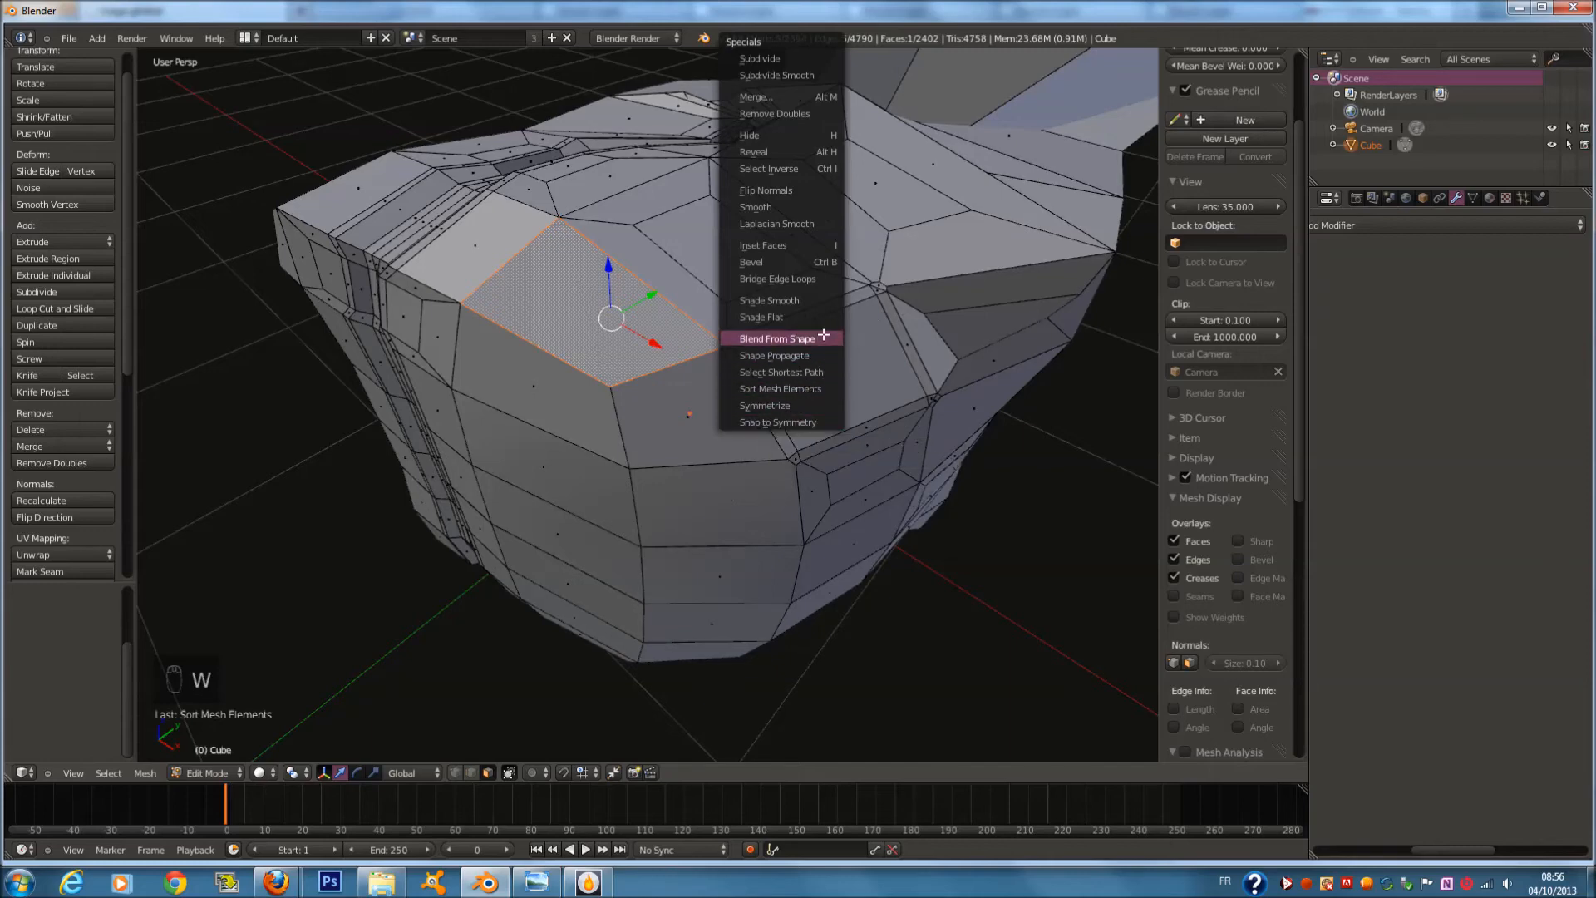
right_click(731, 242)
key(w)
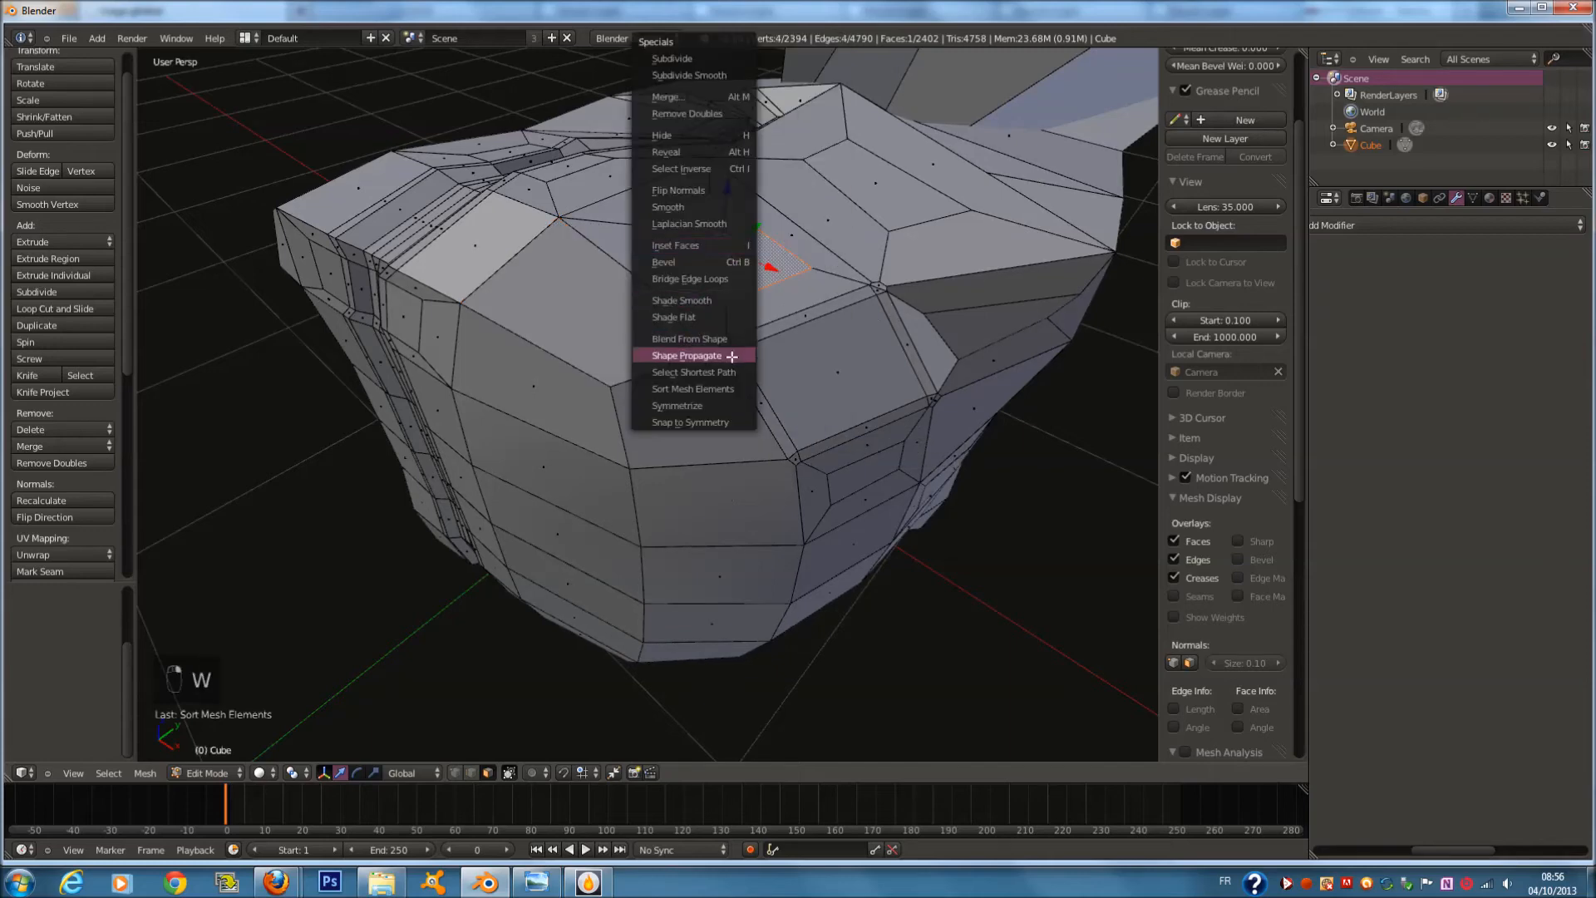
click(733, 355)
Inspect the block in Object Mode and switch to the Keyboardlayout_250-1 image in Windows Photo Viewer
right_click(821, 376)
key(w)
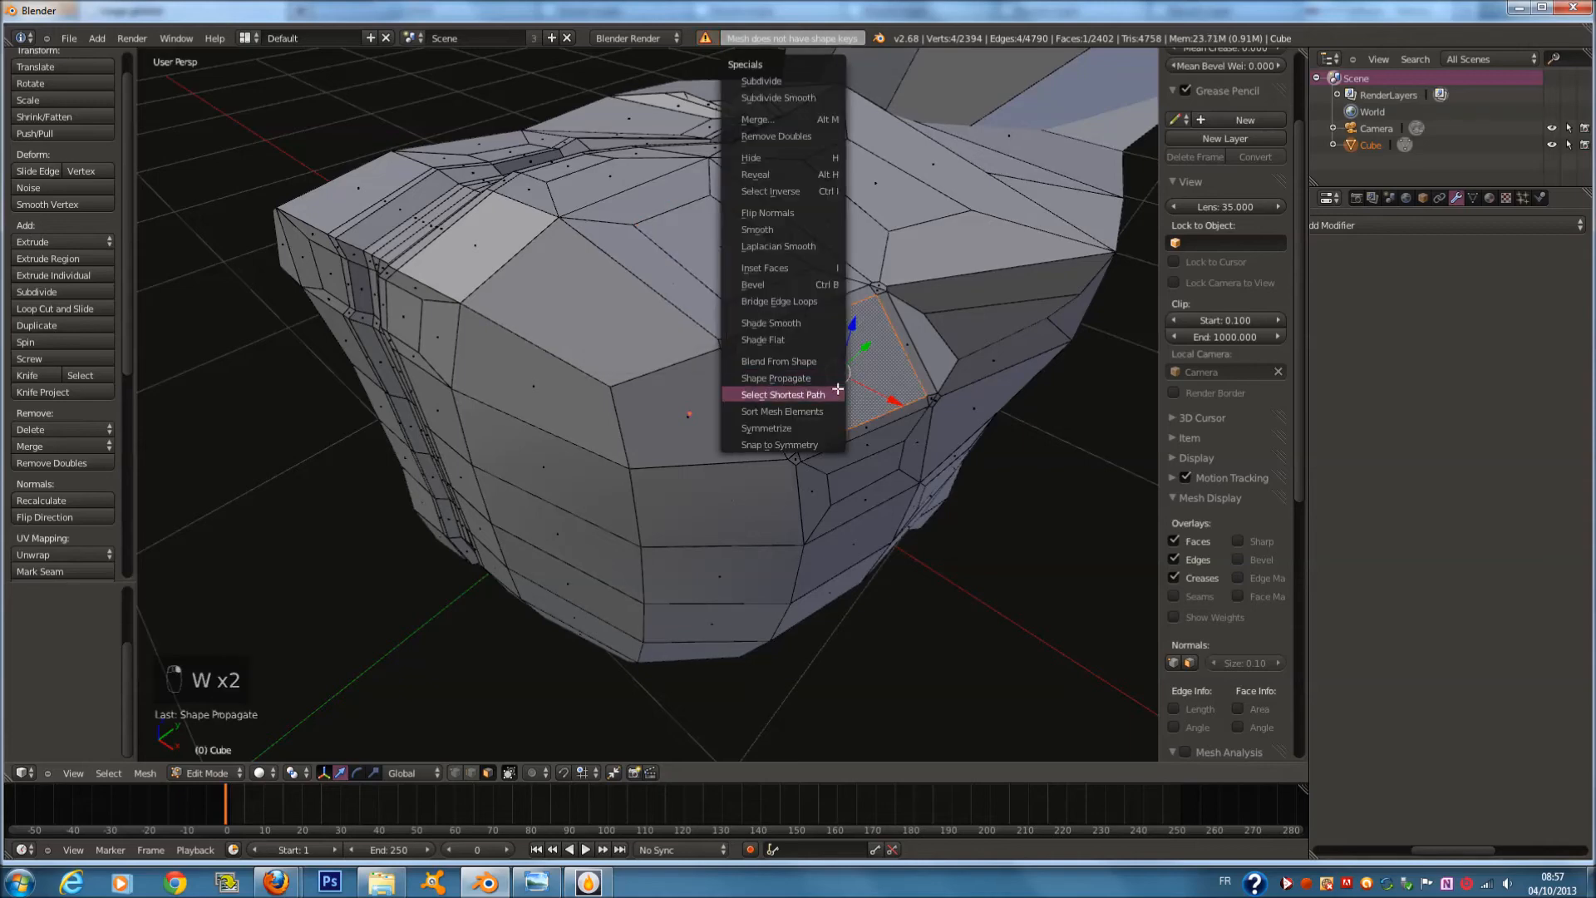
scroll(849, 393, down, 5)
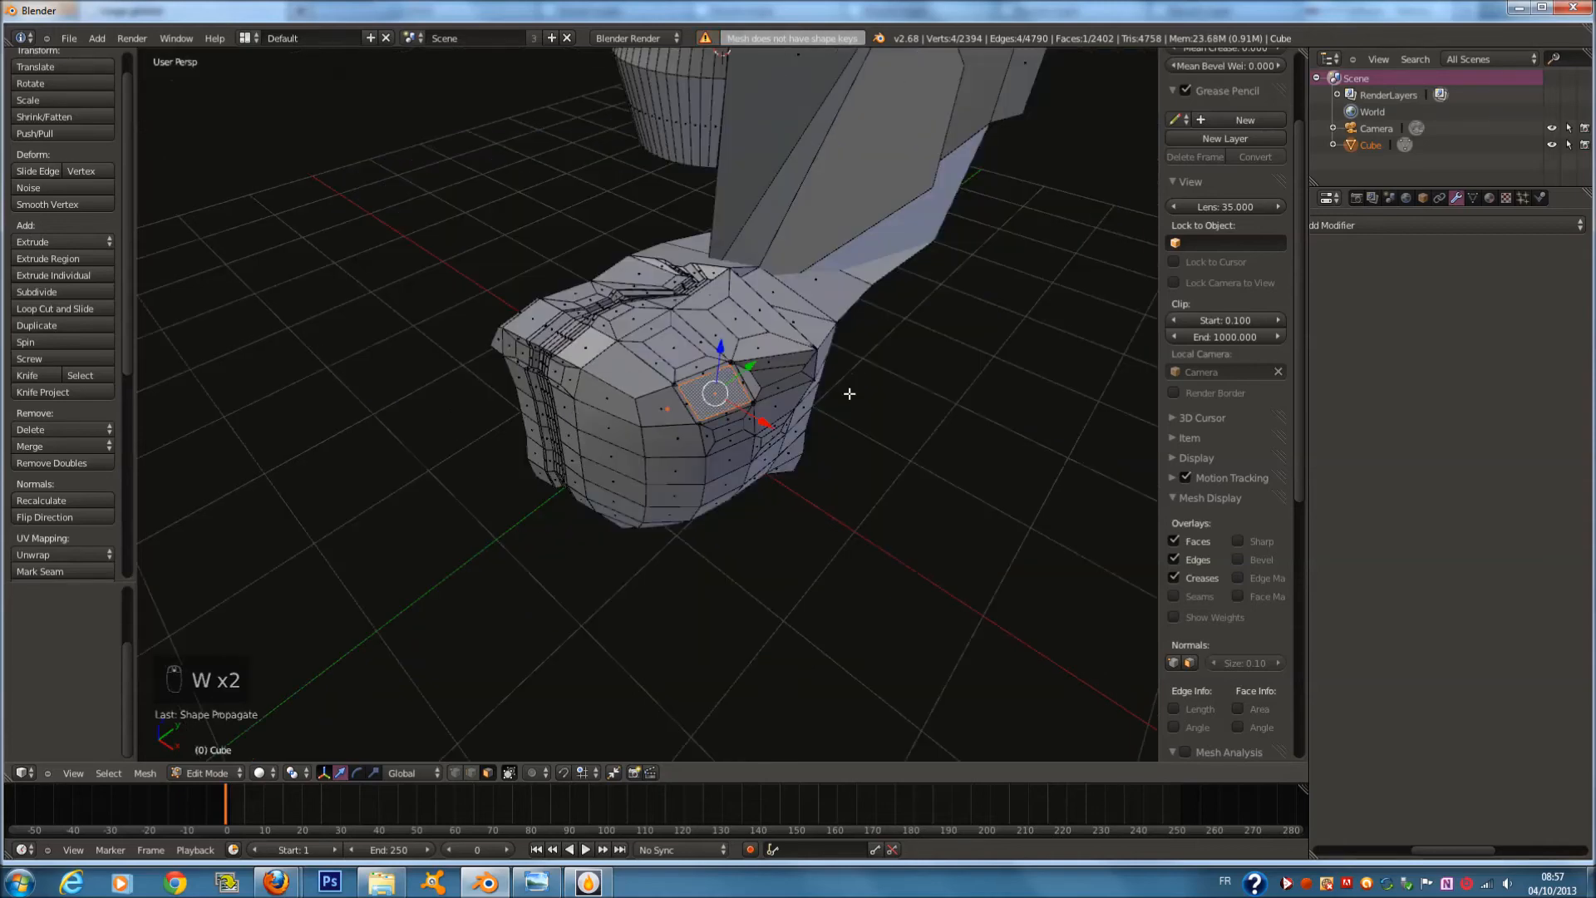
middle_drag(849, 393, 678, 356)
key(Tab)
scroll(680, 366, up, 3)
scroll(681, 368, down, 2)
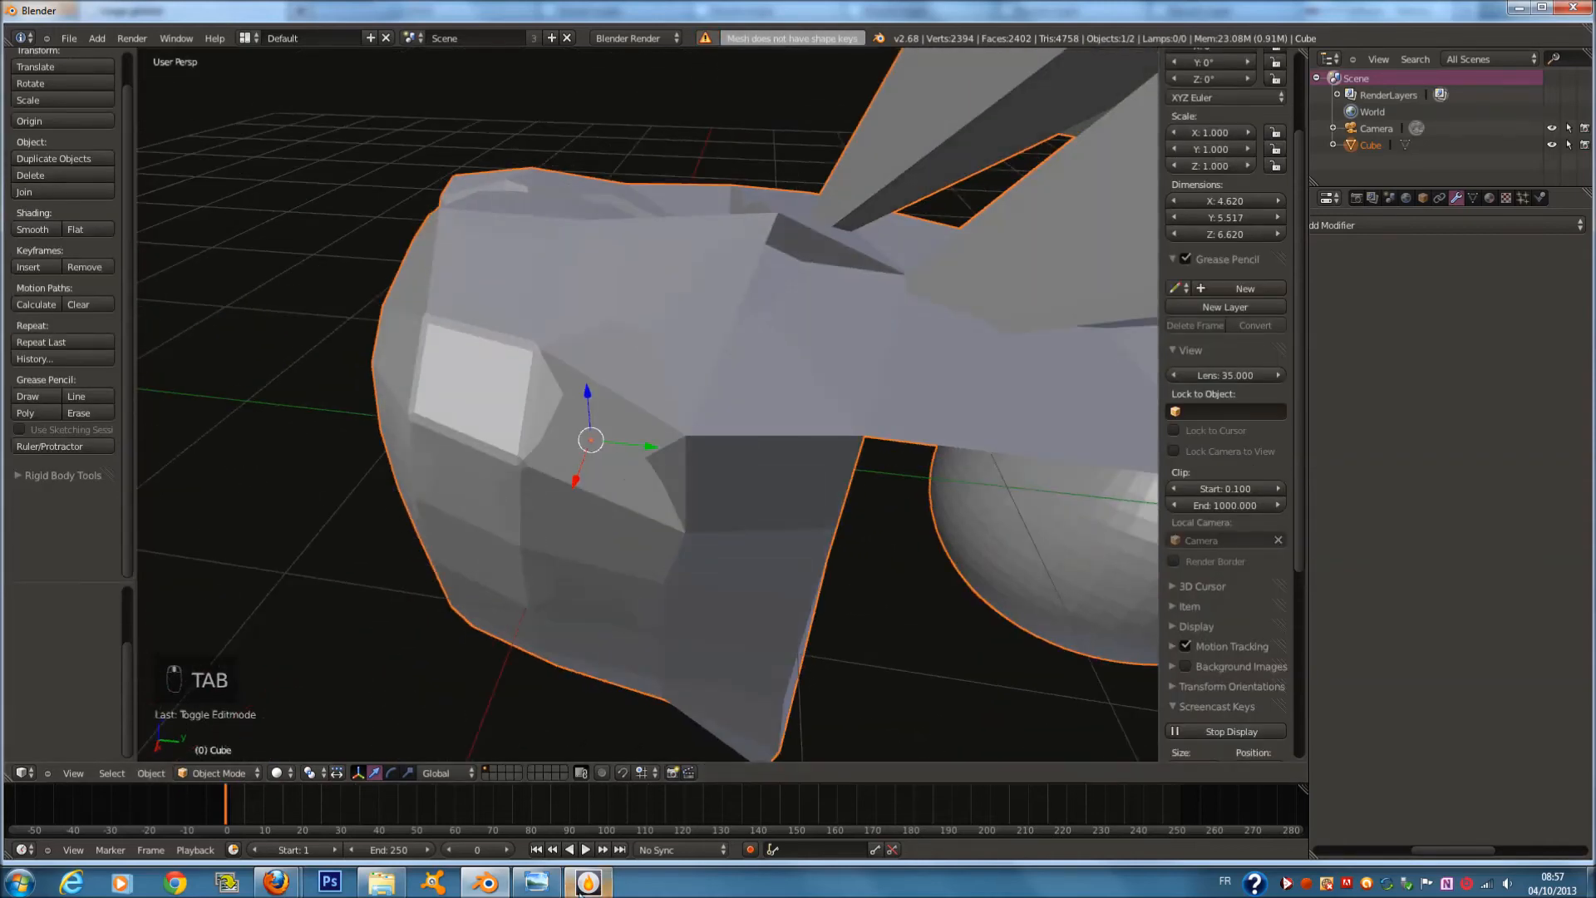
click(536, 882)
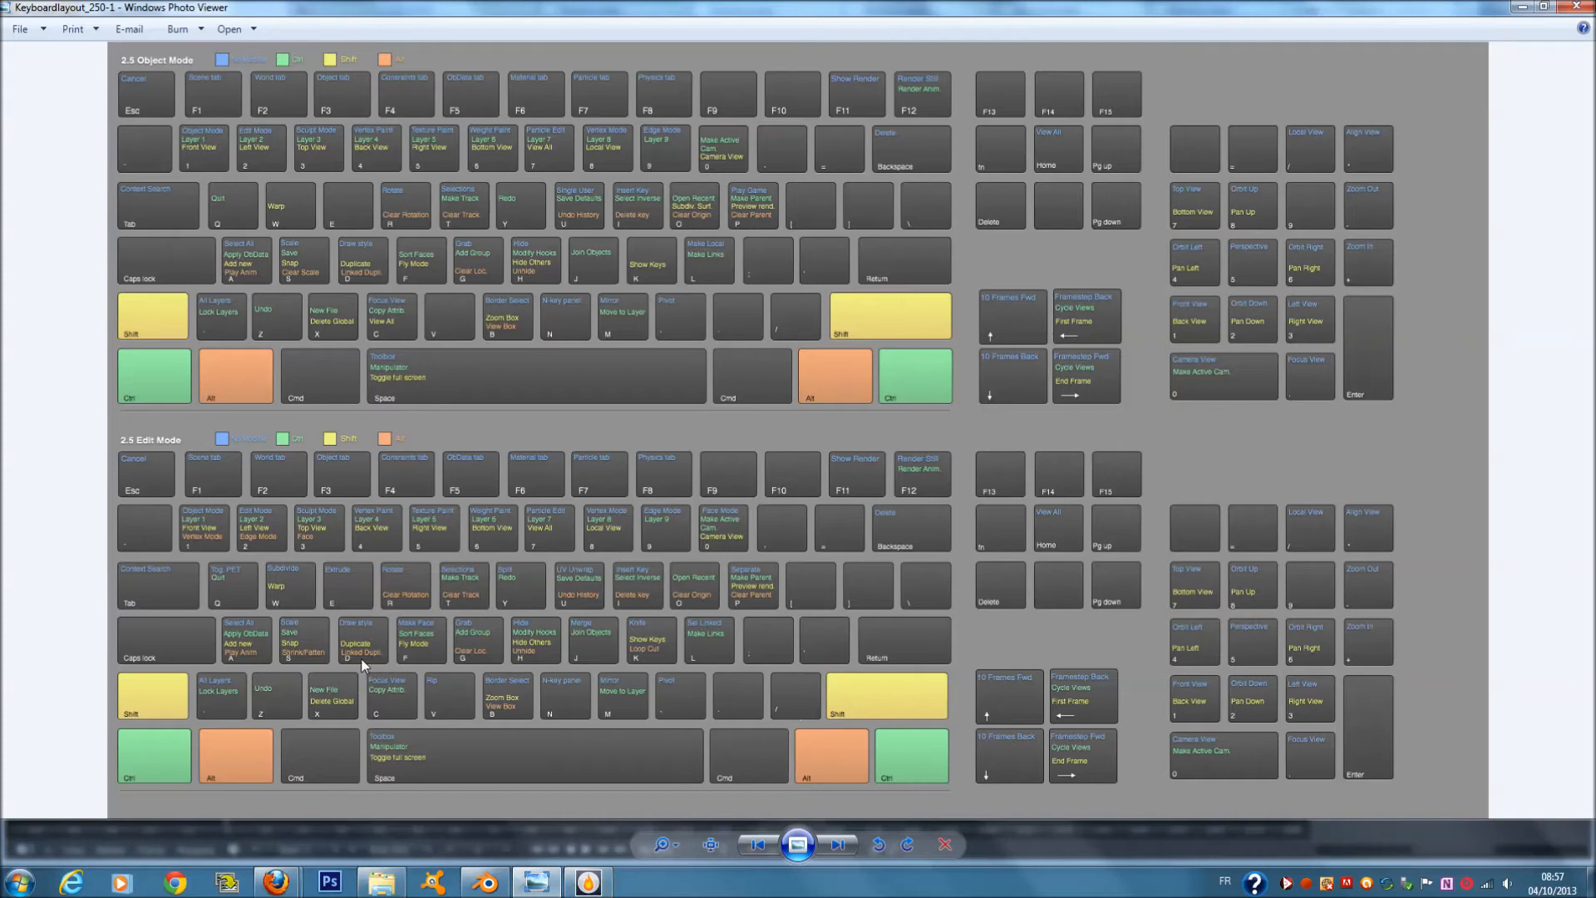
Switch to Blender and try to make a linked duplicate of the selected face on the block's side
click(485, 881)
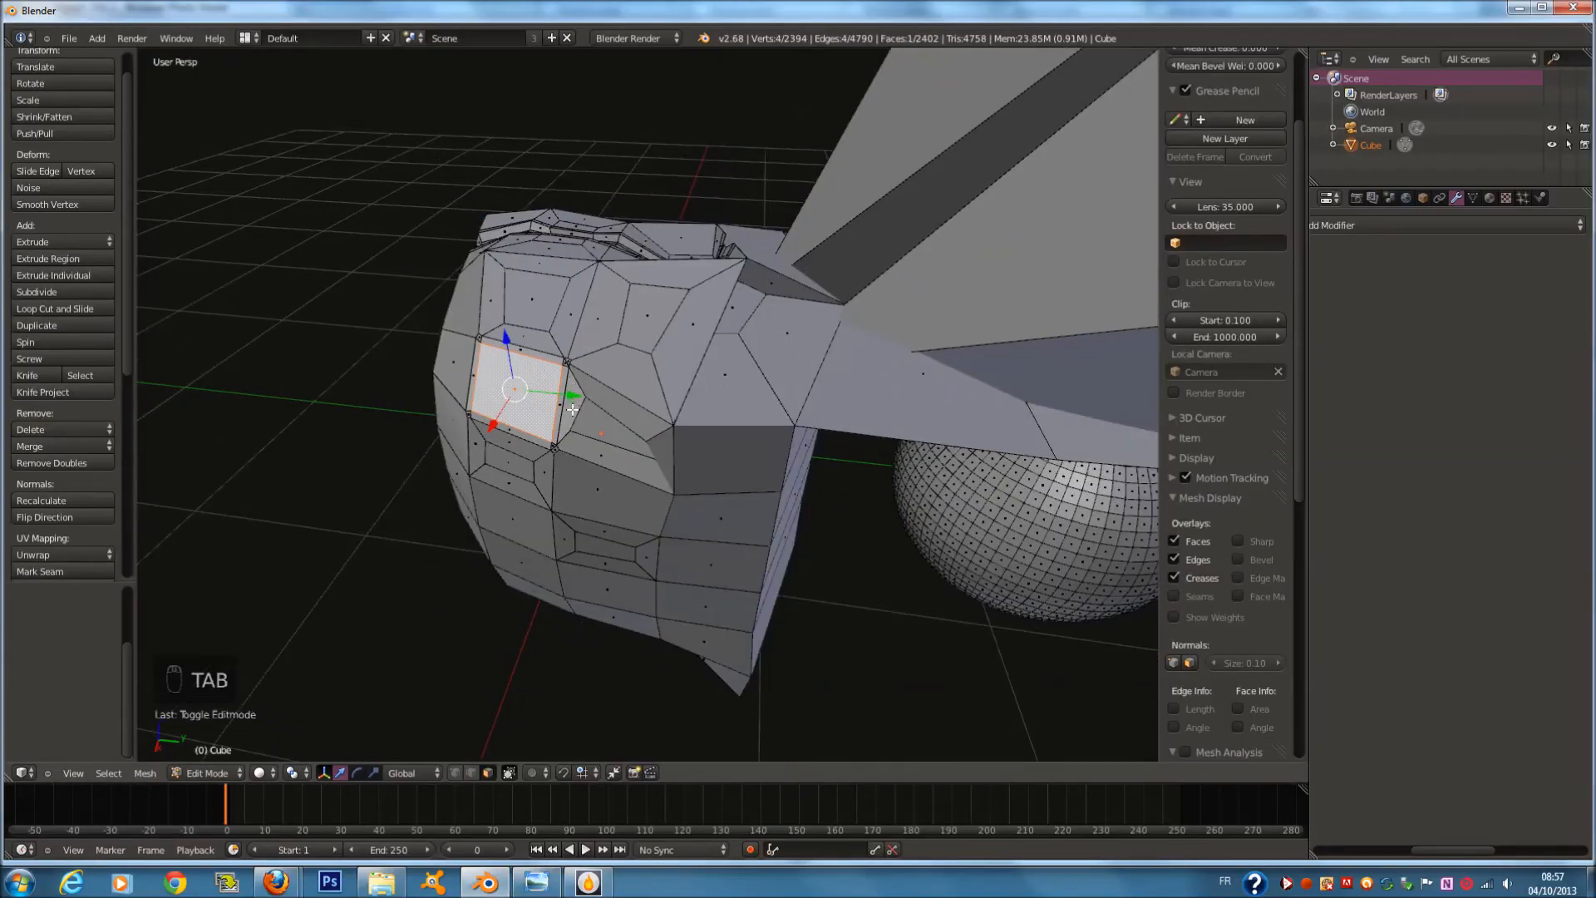
key(alt+d)
scroll(590, 461, down, 1)
middle_drag(591, 461, 627, 482)
scroll(628, 482, up, 2)
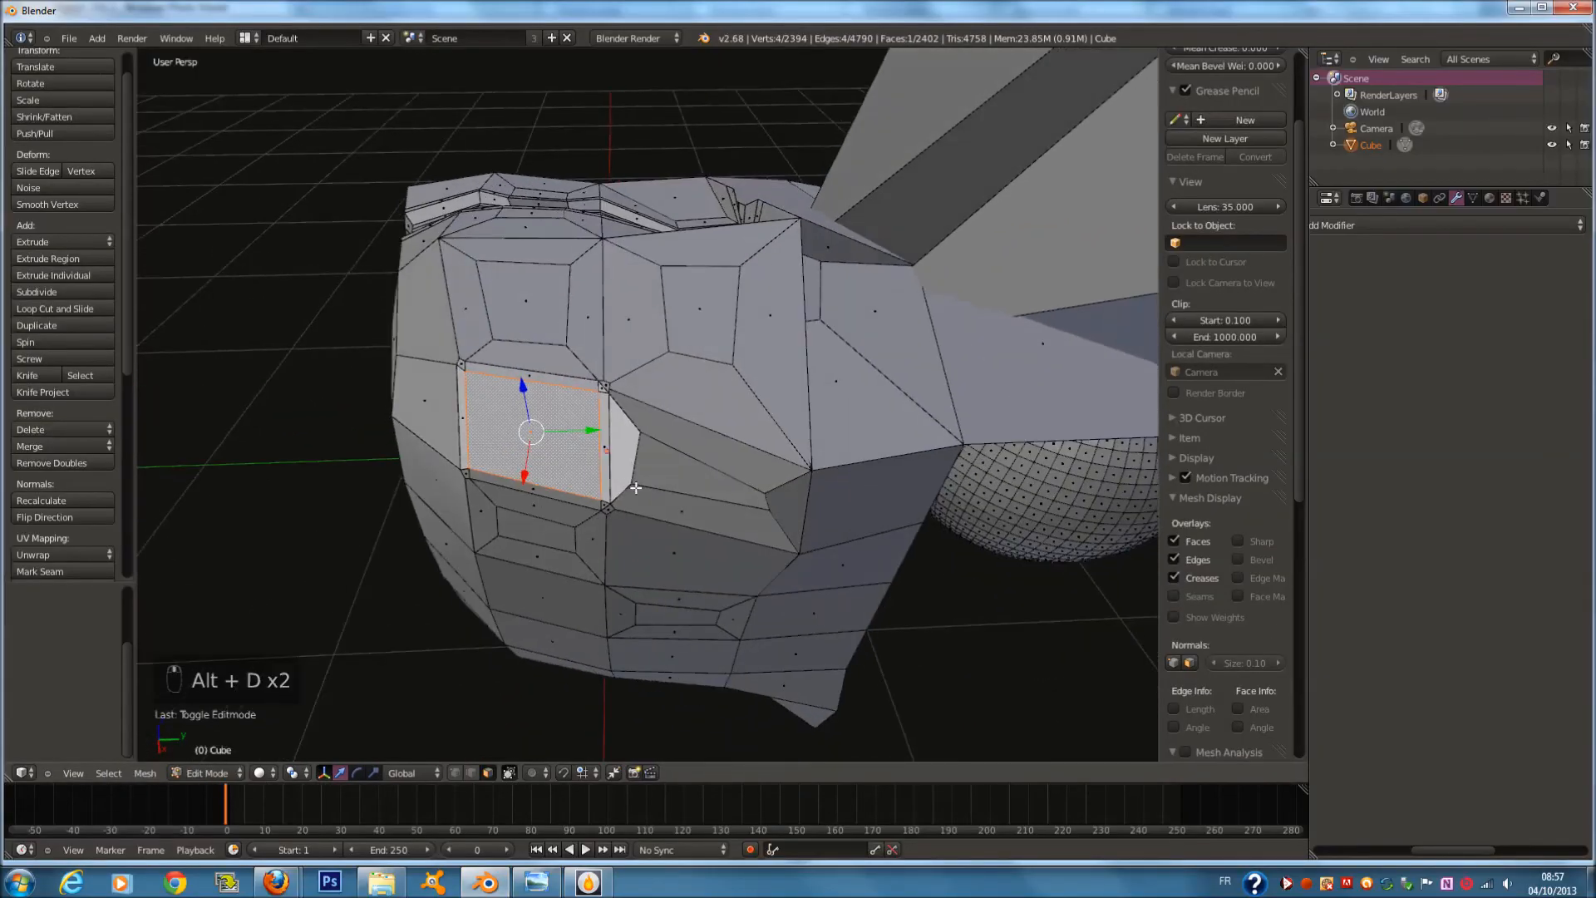
key(alt+d)
Duplicate the inset face on the block's upper side, place the copy beyond the block and extrude it into a separate solid
click(755, 363)
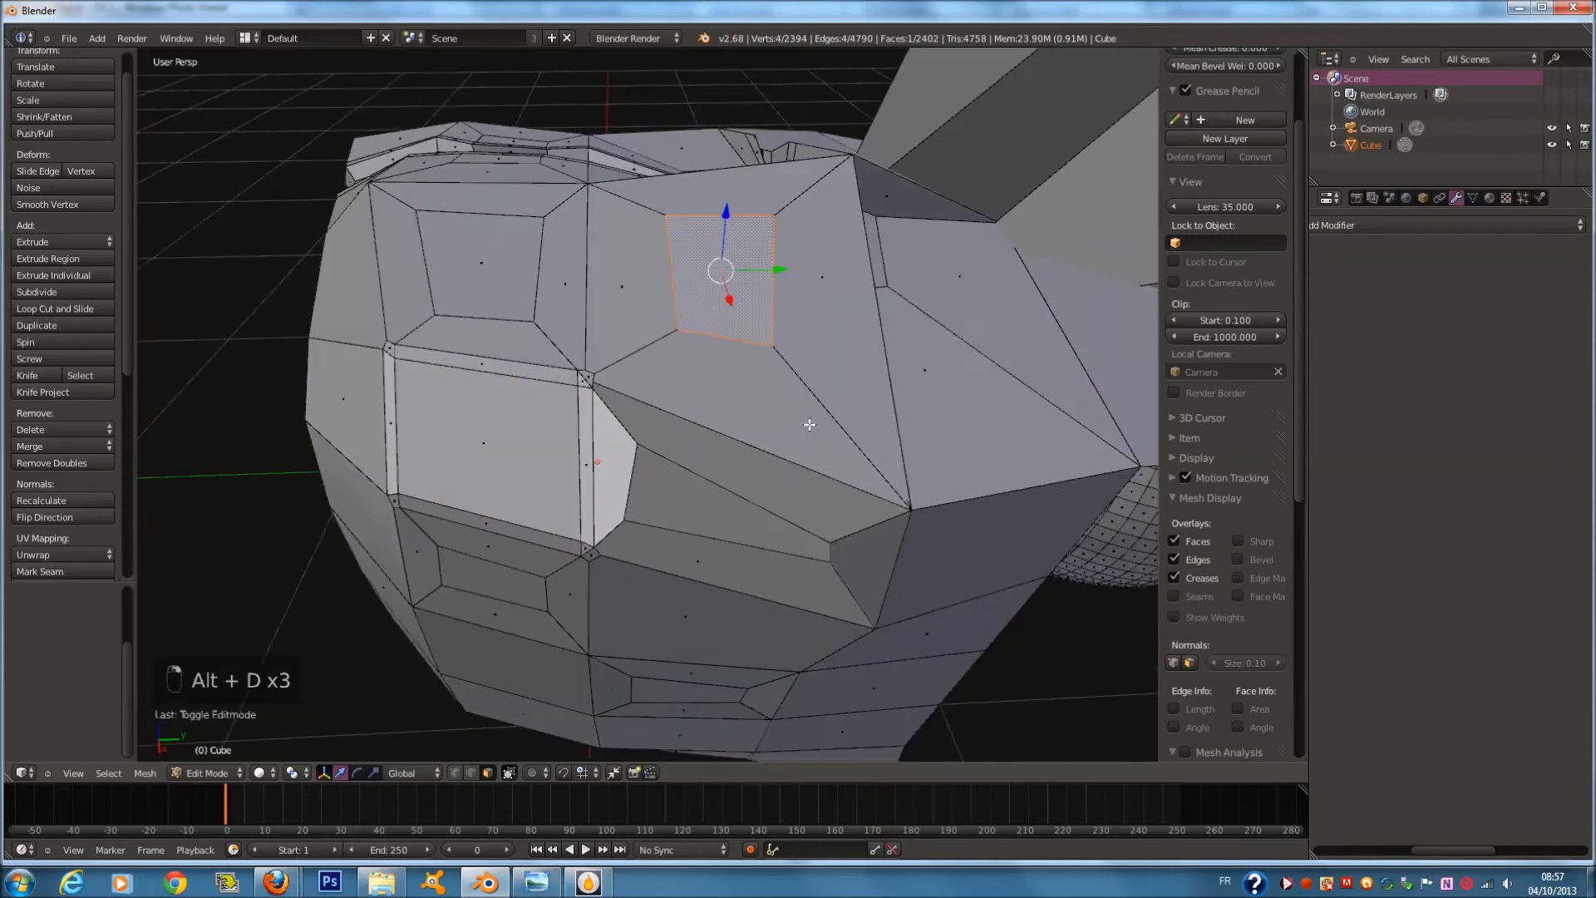
key(shift+d)
click(433, 348)
key(e)
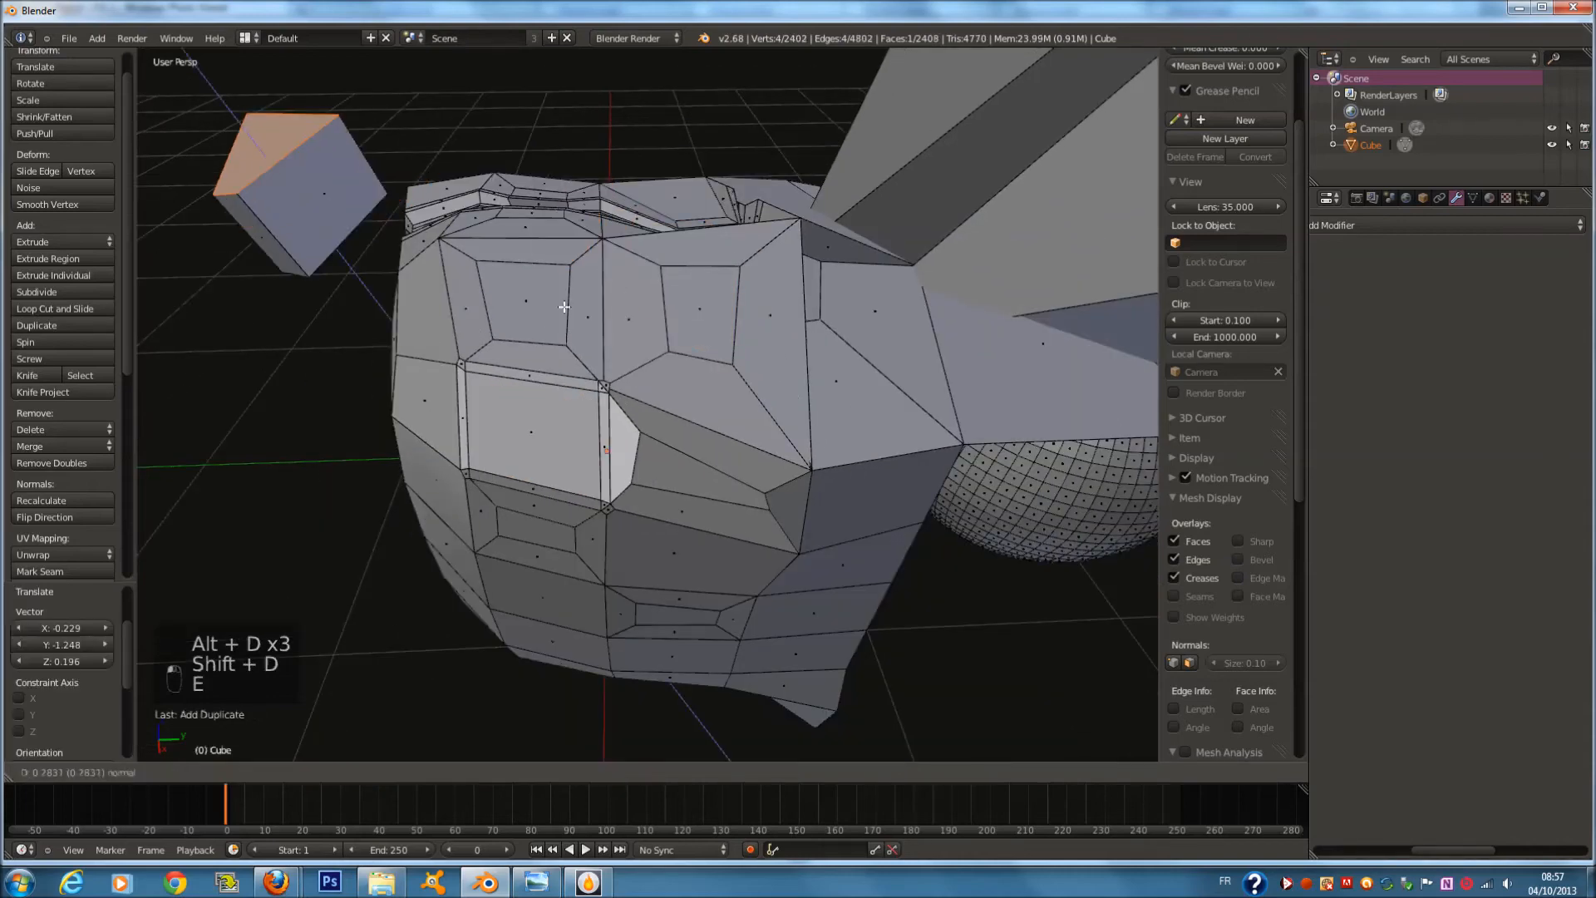
click(561, 304)
Duplicate the narrow face next to the inset one, place the copy beside the block and delete it
right_click(761, 311)
key(alt+d)
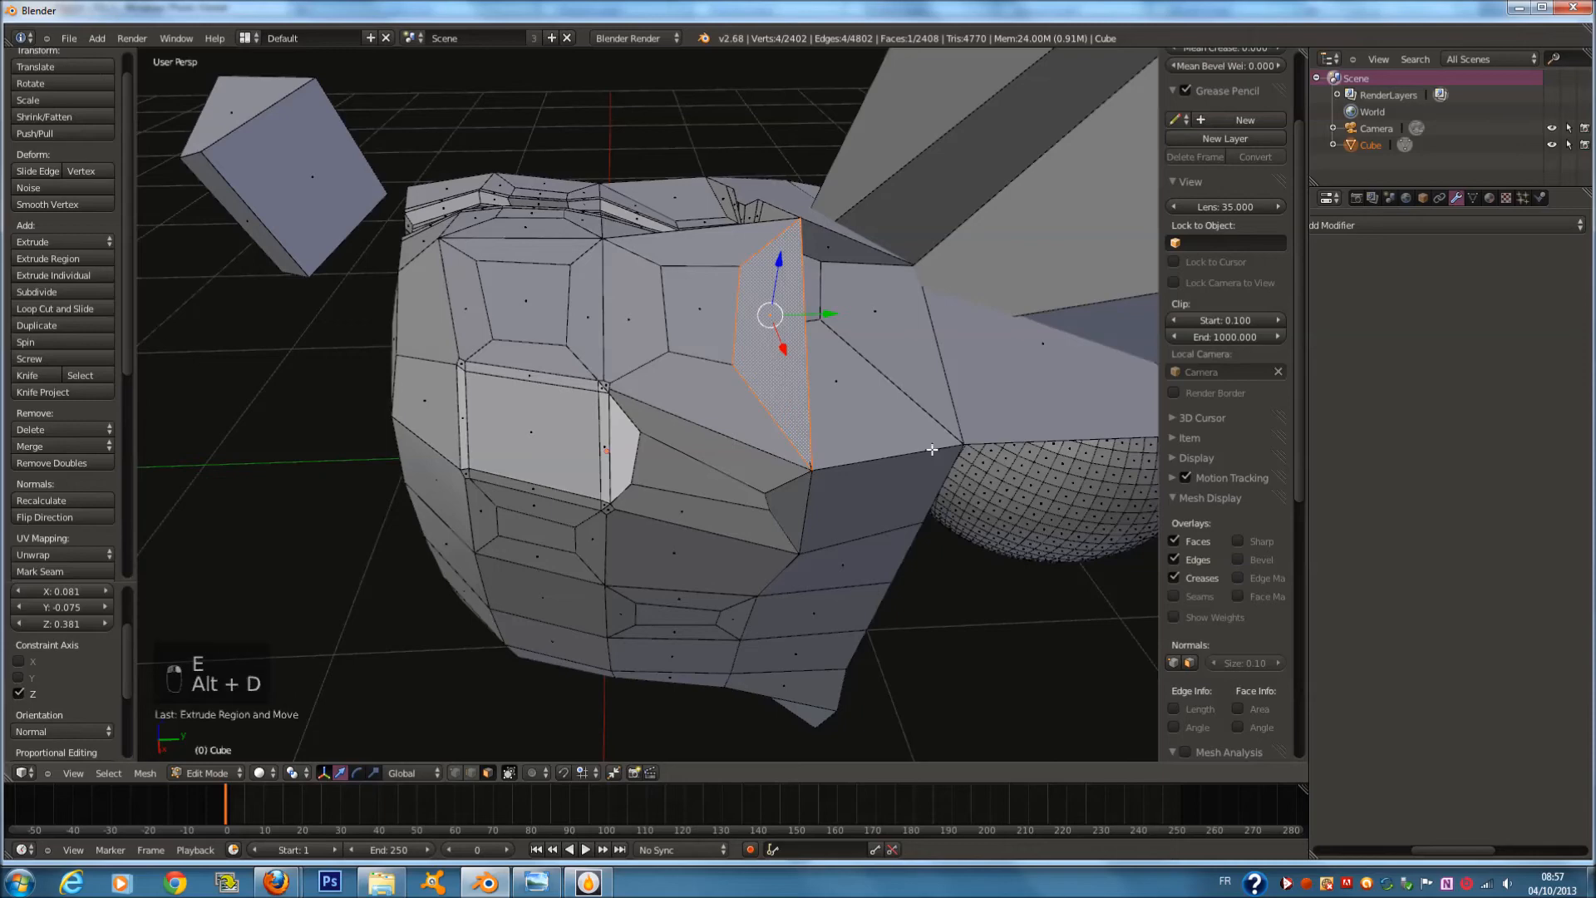
key(shift+d)
click(570, 665)
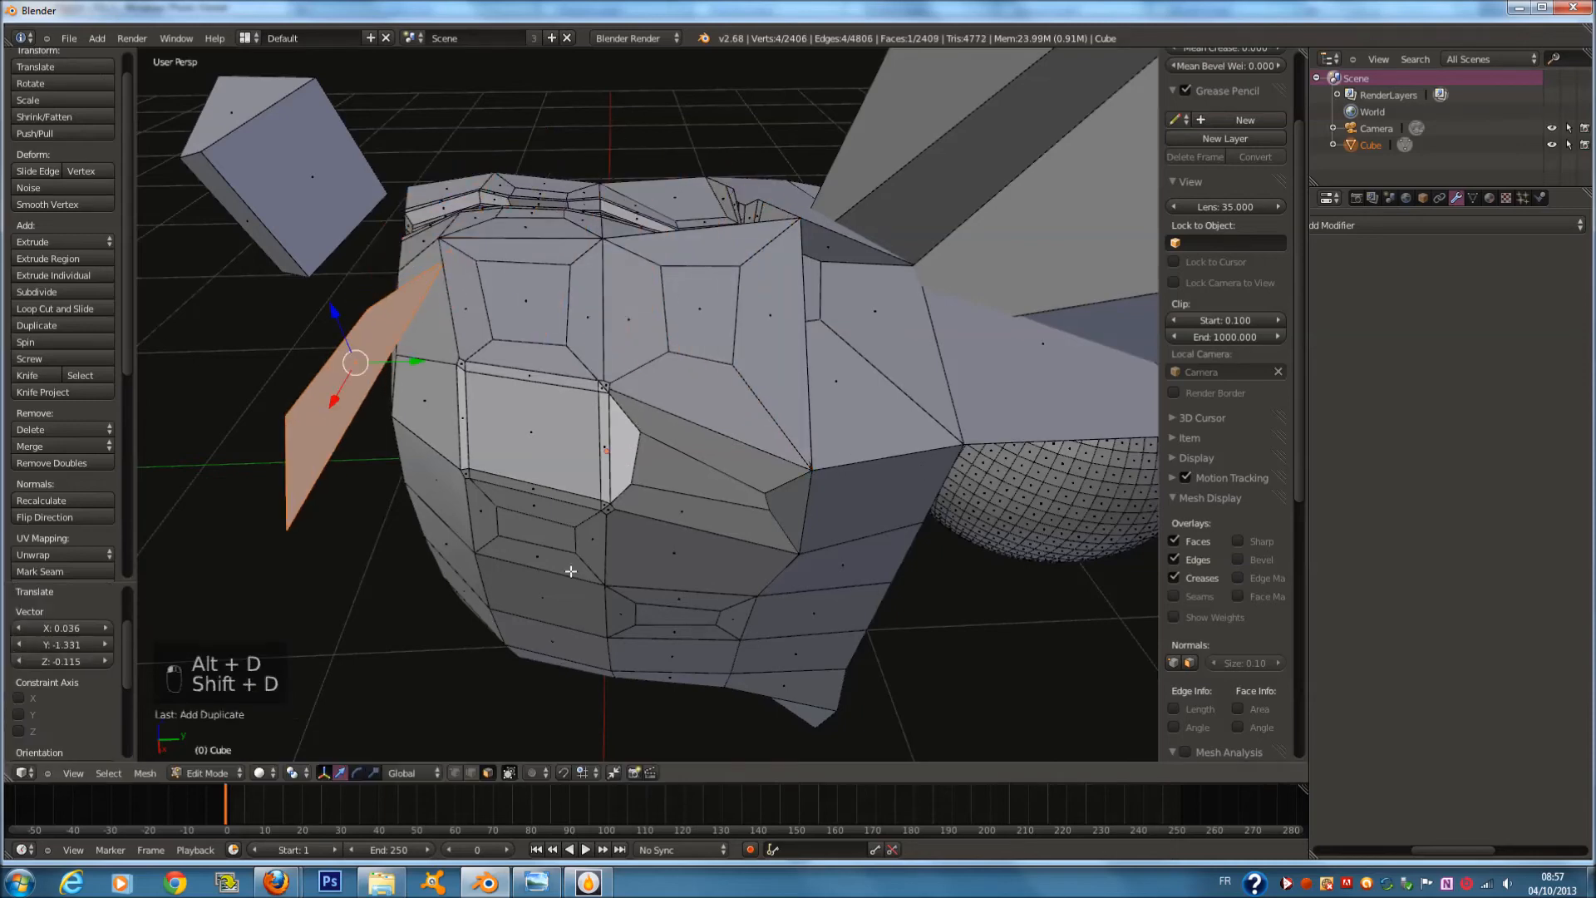
key(x)
click(570, 572)
Reselect the narrow face, try the remaining Duplicate shortcut variant on it and consult the Keyboardlayout_250-1 image
right_click(763, 354)
key(ctrl+d)
key(ctrl+d)
key(ctrl+d)
key(ctrl+d)
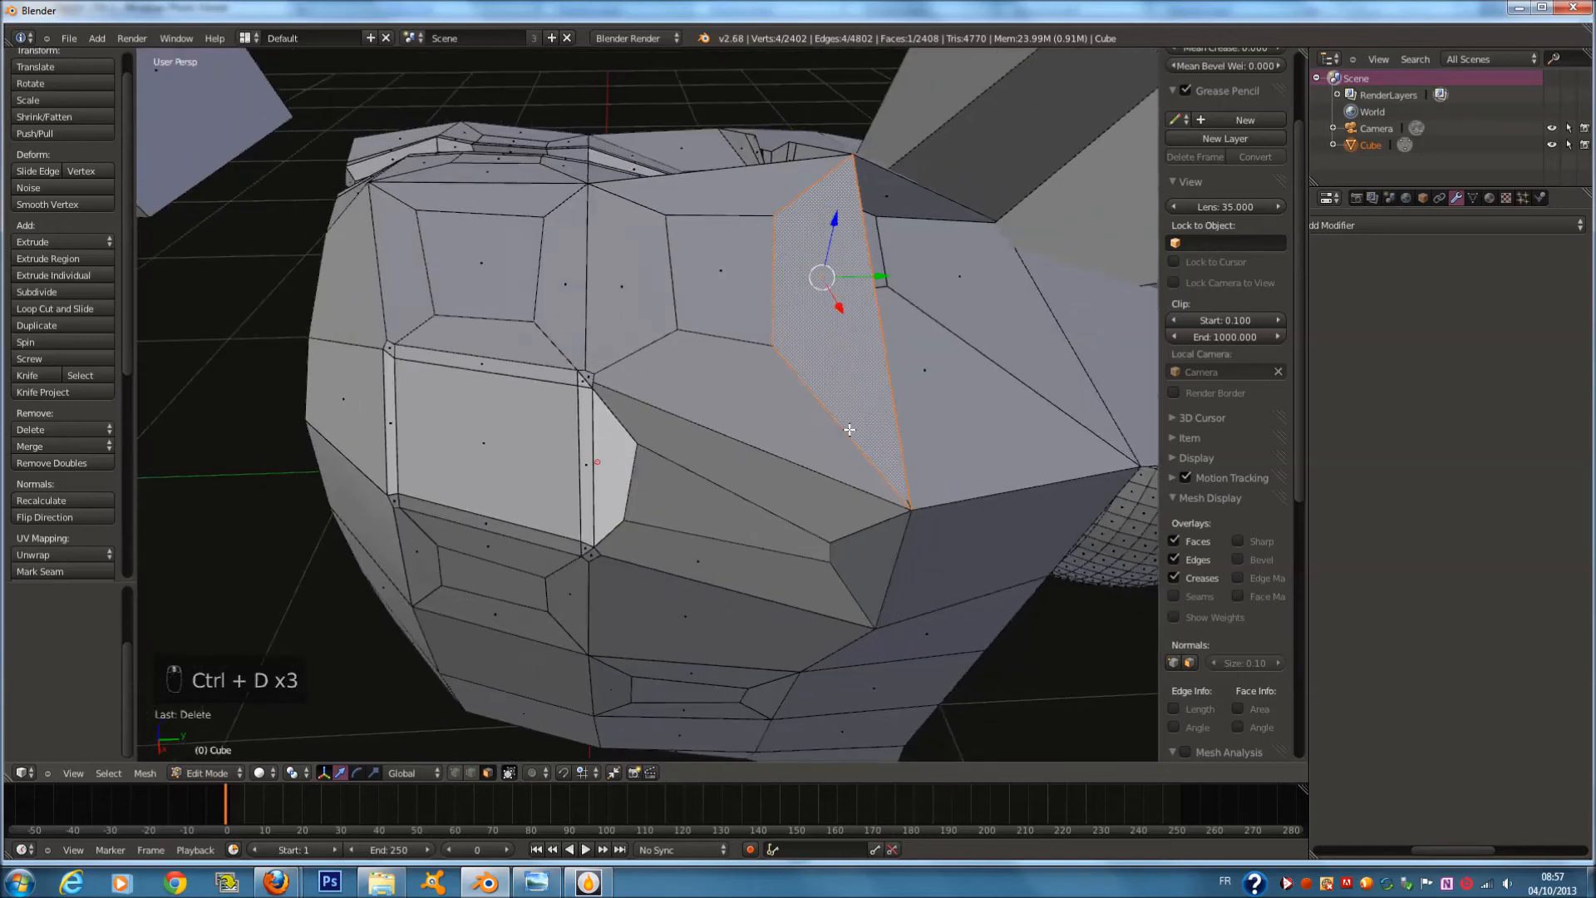
key(ctrl+d)
middle_drag(758, 436, 764, 347)
scroll(748, 385, down, 5)
click(540, 883)
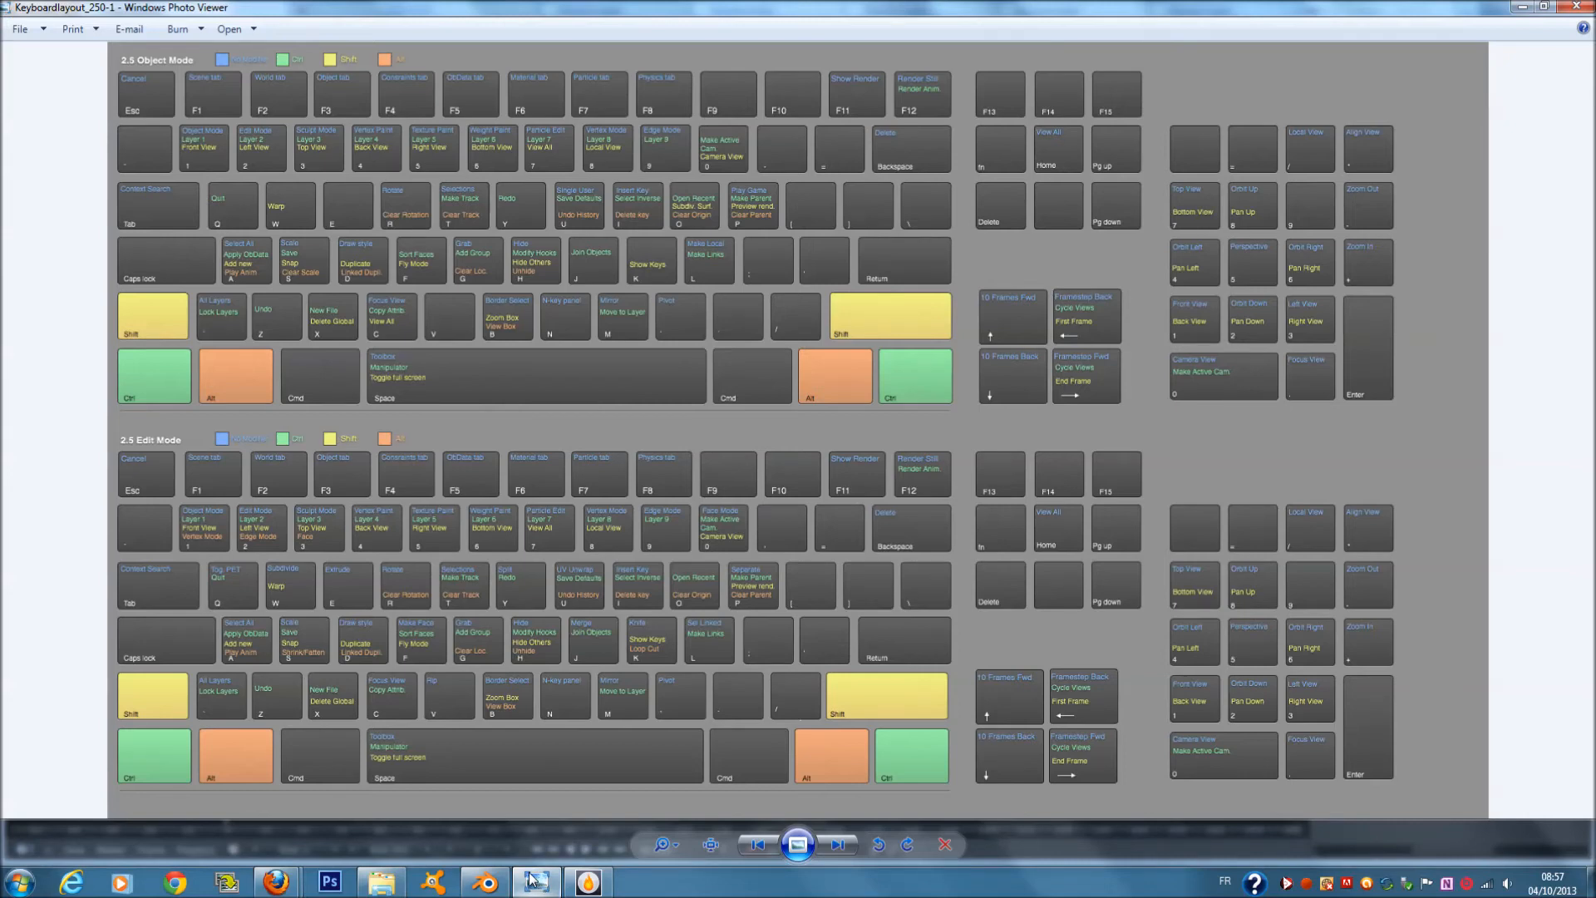
Back in Blender, deselect everything and knife-cut a curved open outline down and around the block's side from its upper edge
click(532, 881)
middle_drag(616, 452, 948, 513)
key(a)
middle_drag(849, 586, 838, 572)
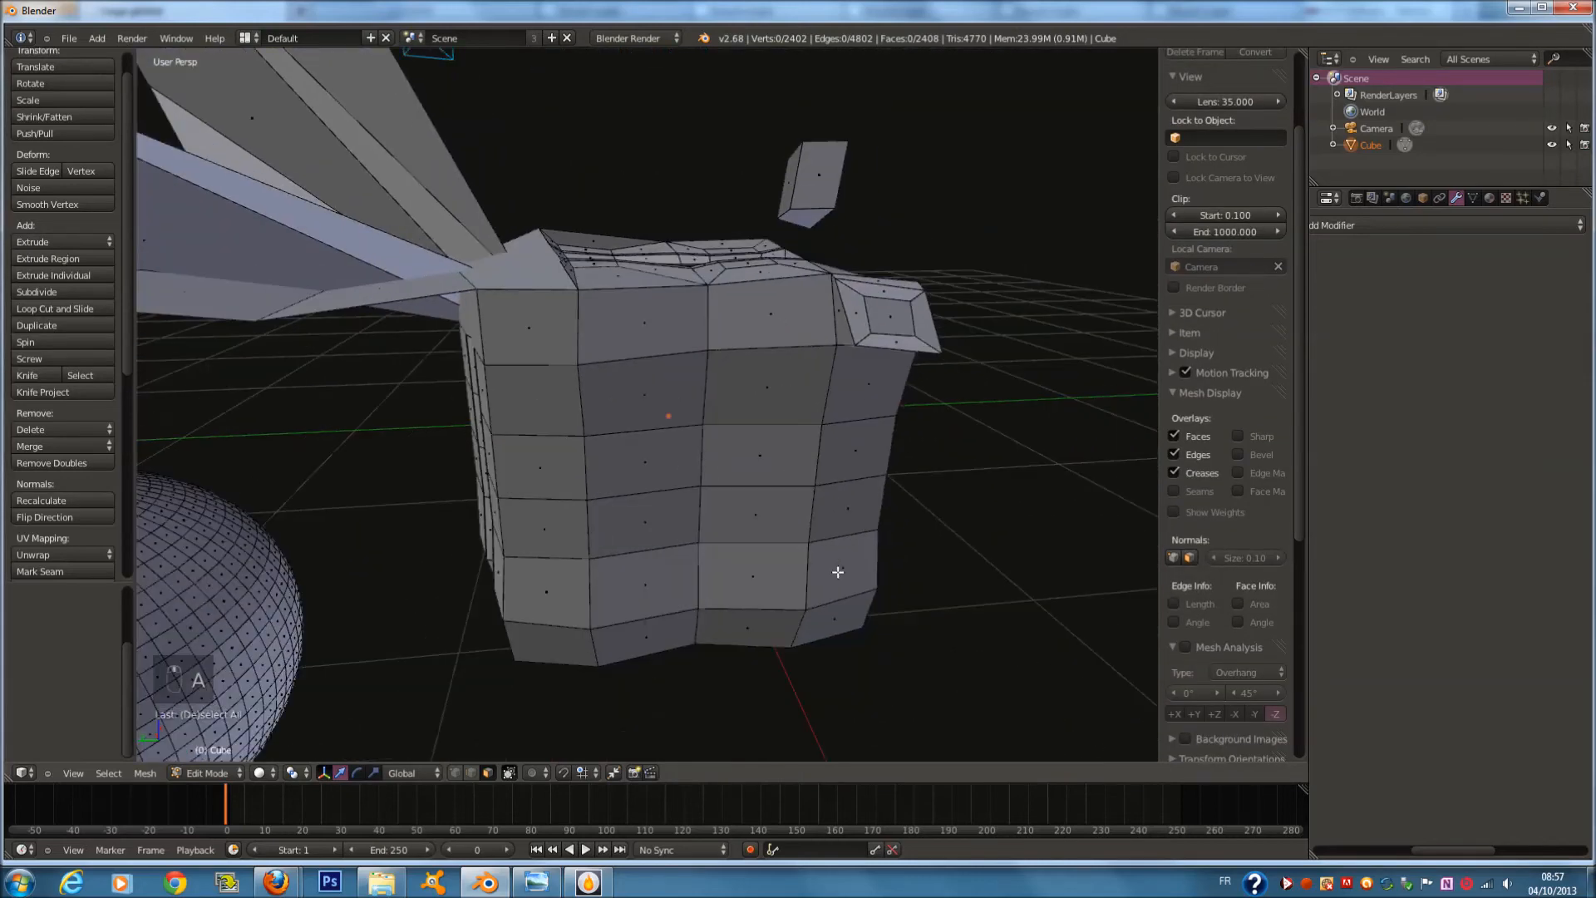
key(k)
click(647, 288)
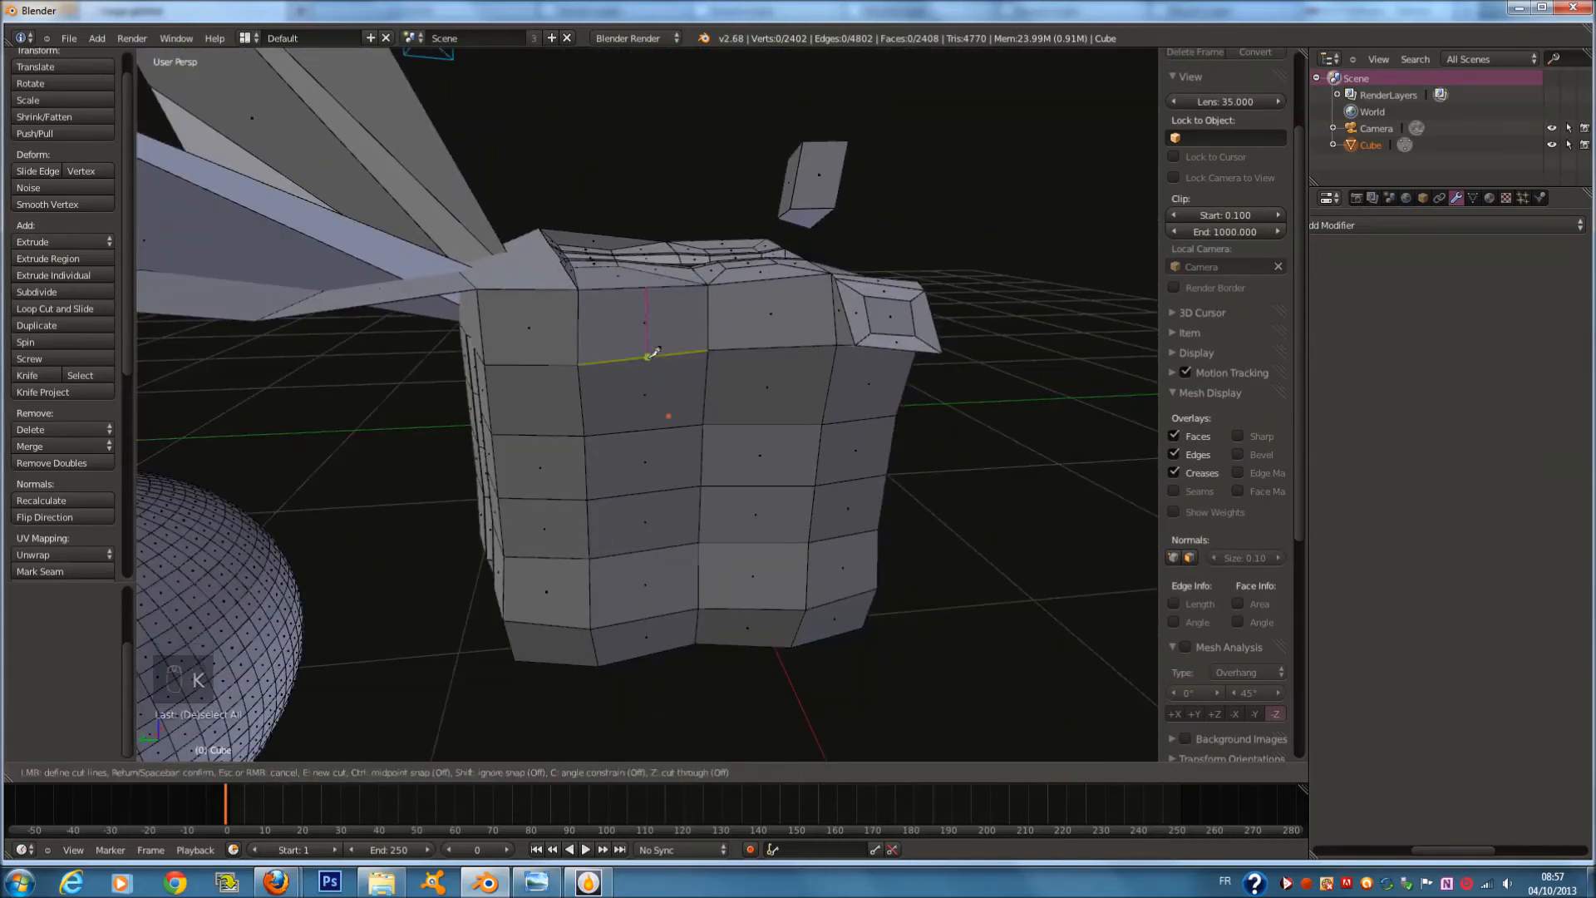
click(705, 388)
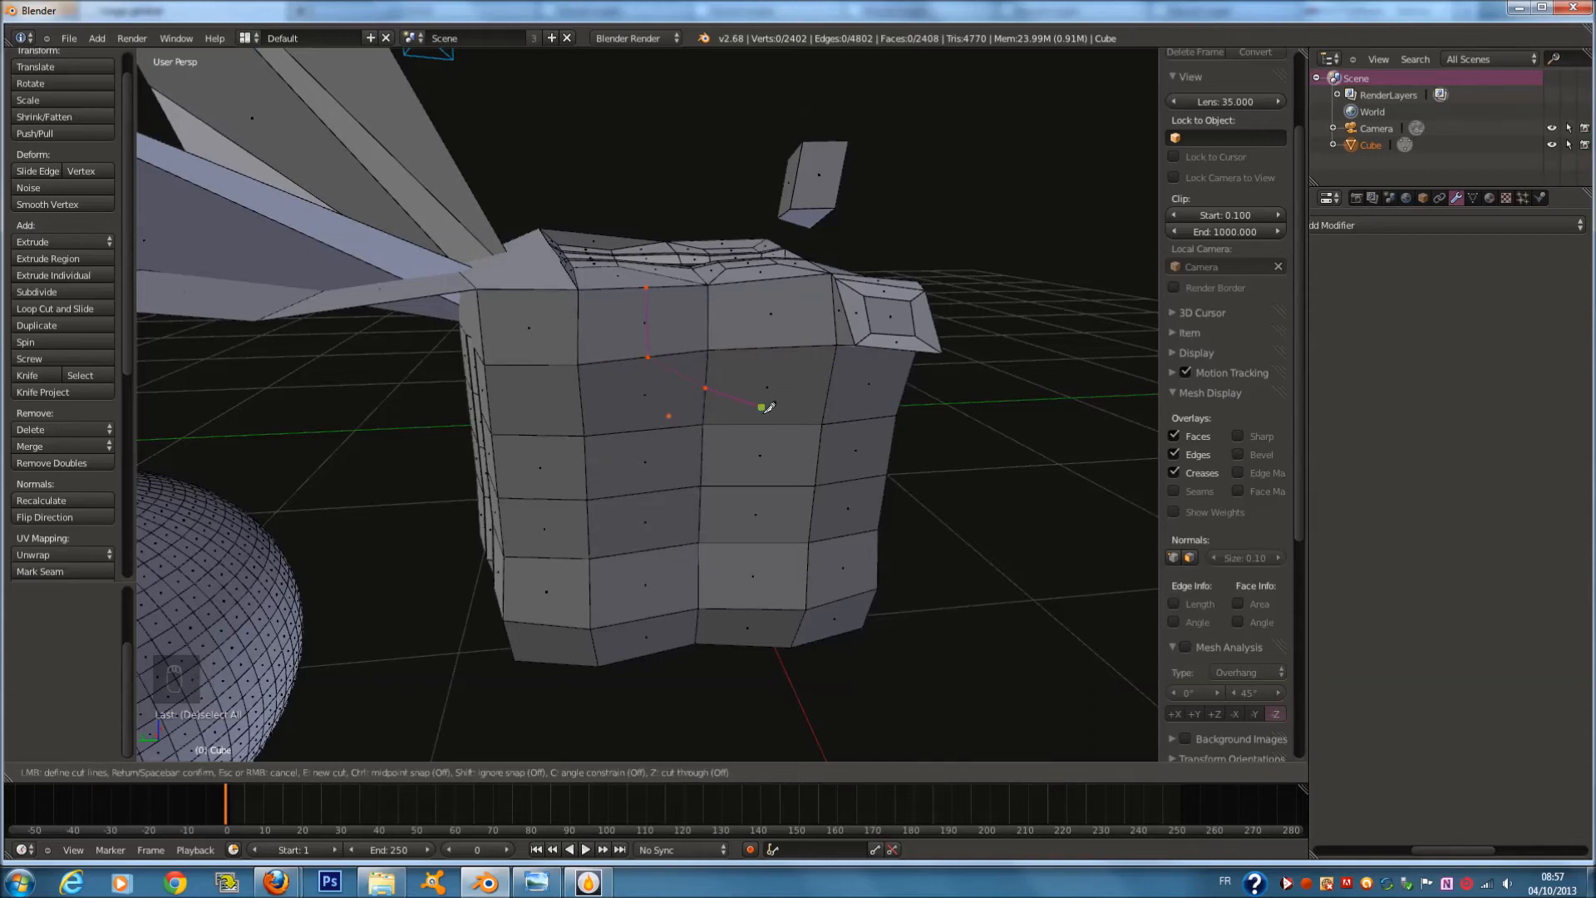
click(767, 425)
click(752, 485)
click(700, 518)
click(648, 550)
click(589, 522)
key(Return)
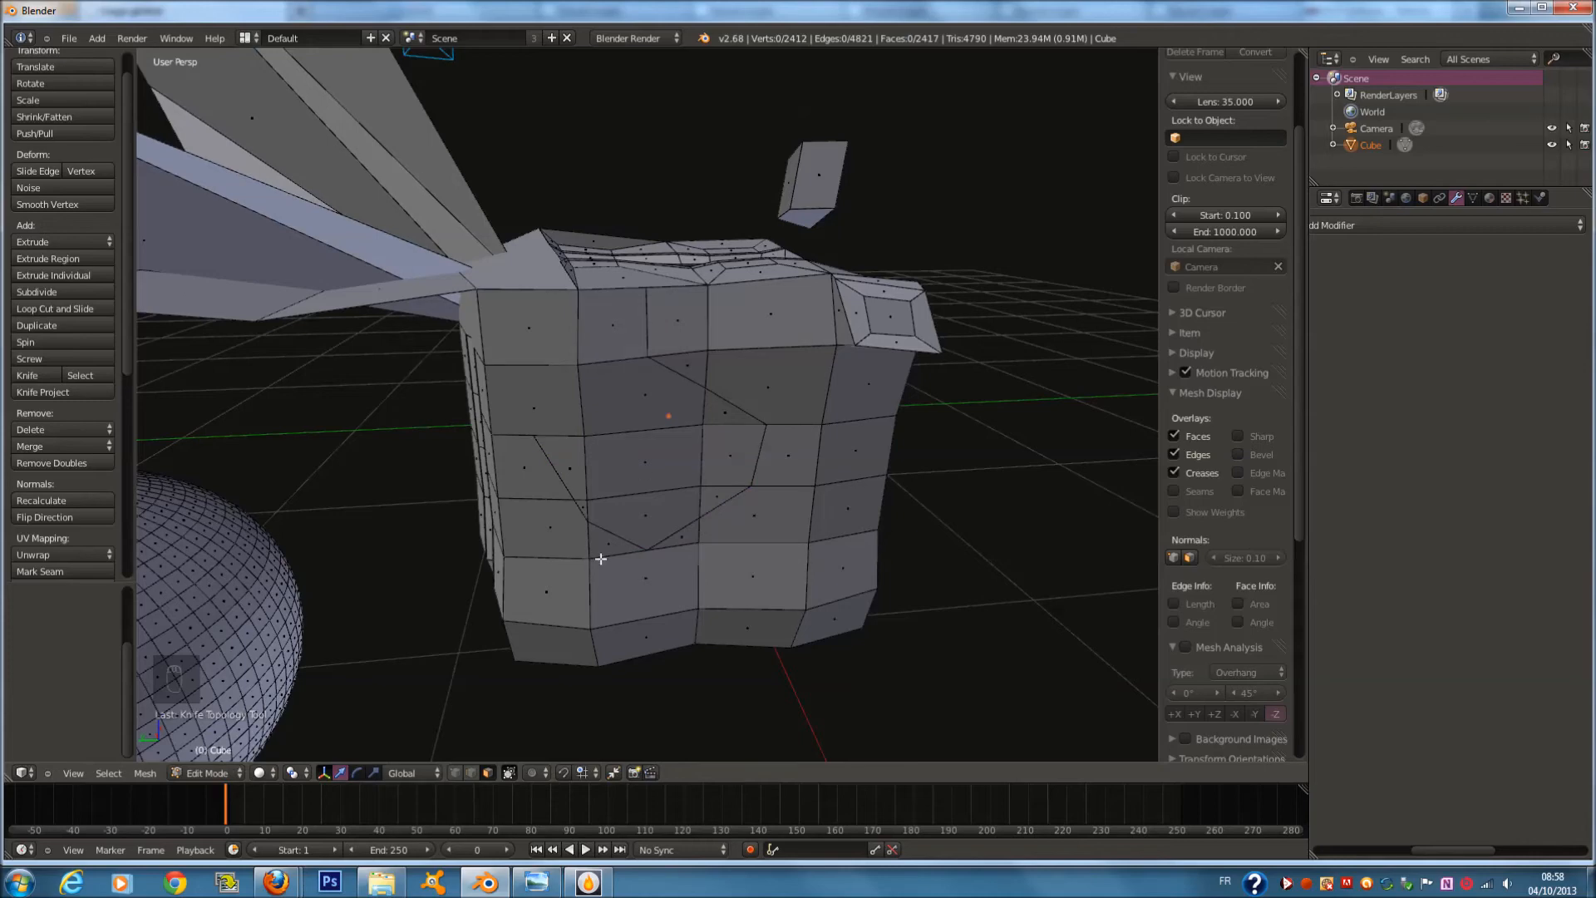
Select the faces enclosed by the knife cut, including the small upper one, and extrude them outward from the block
key(a)
key(a)
key(a)
right_click(615, 337)
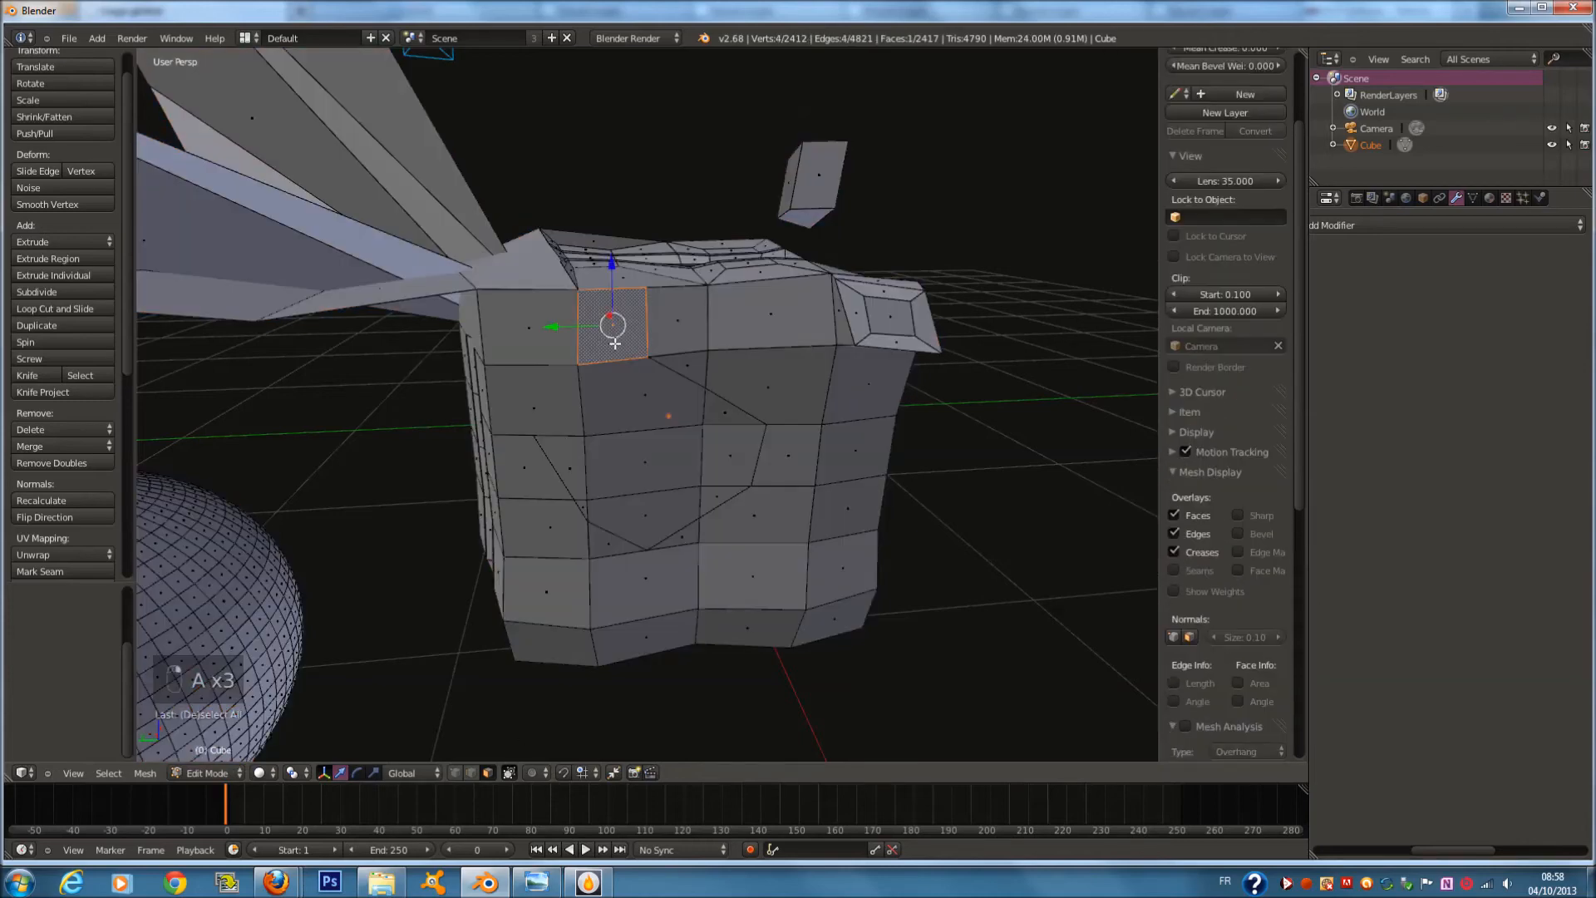
shift+right_click(665, 416)
shift+right_click(724, 412)
shift+right_click(728, 457)
shift+right_click(648, 465)
shift+right_click(647, 520)
shift+right_click(717, 502)
middle_drag(569, 462, 704, 519)
key(e)
click(720, 557)
Inspect the extruded area in Object Mode and check the Keyboardlayout_250-1 image for the knife shortcuts
middle_drag(691, 457, 574, 727)
key(Tab)
key(Tab)
key(Tab)
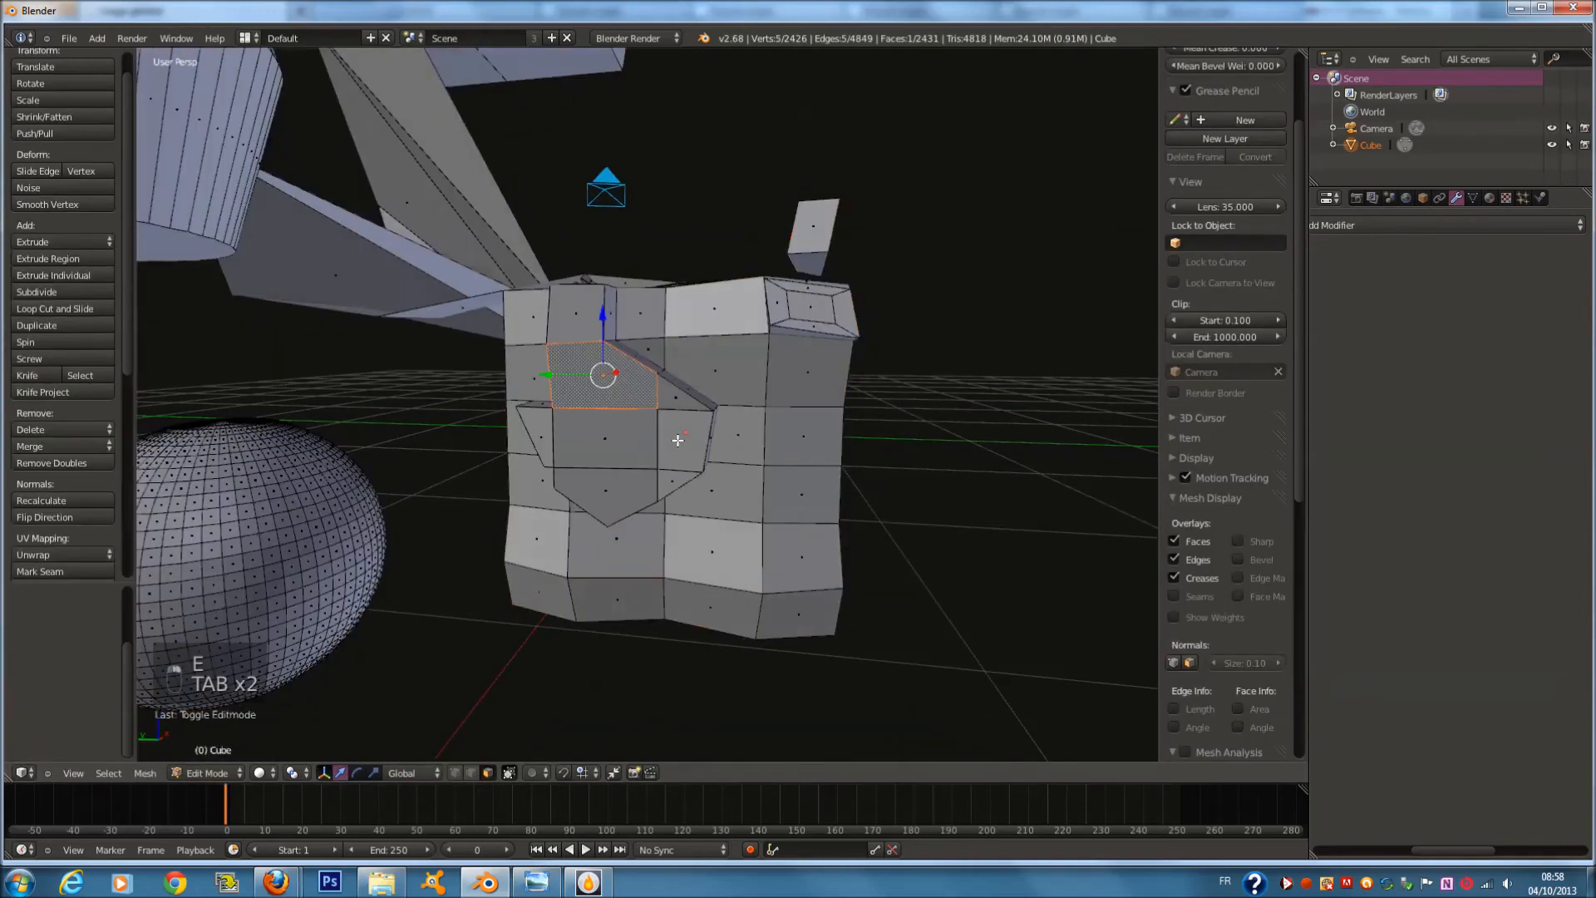
click(531, 885)
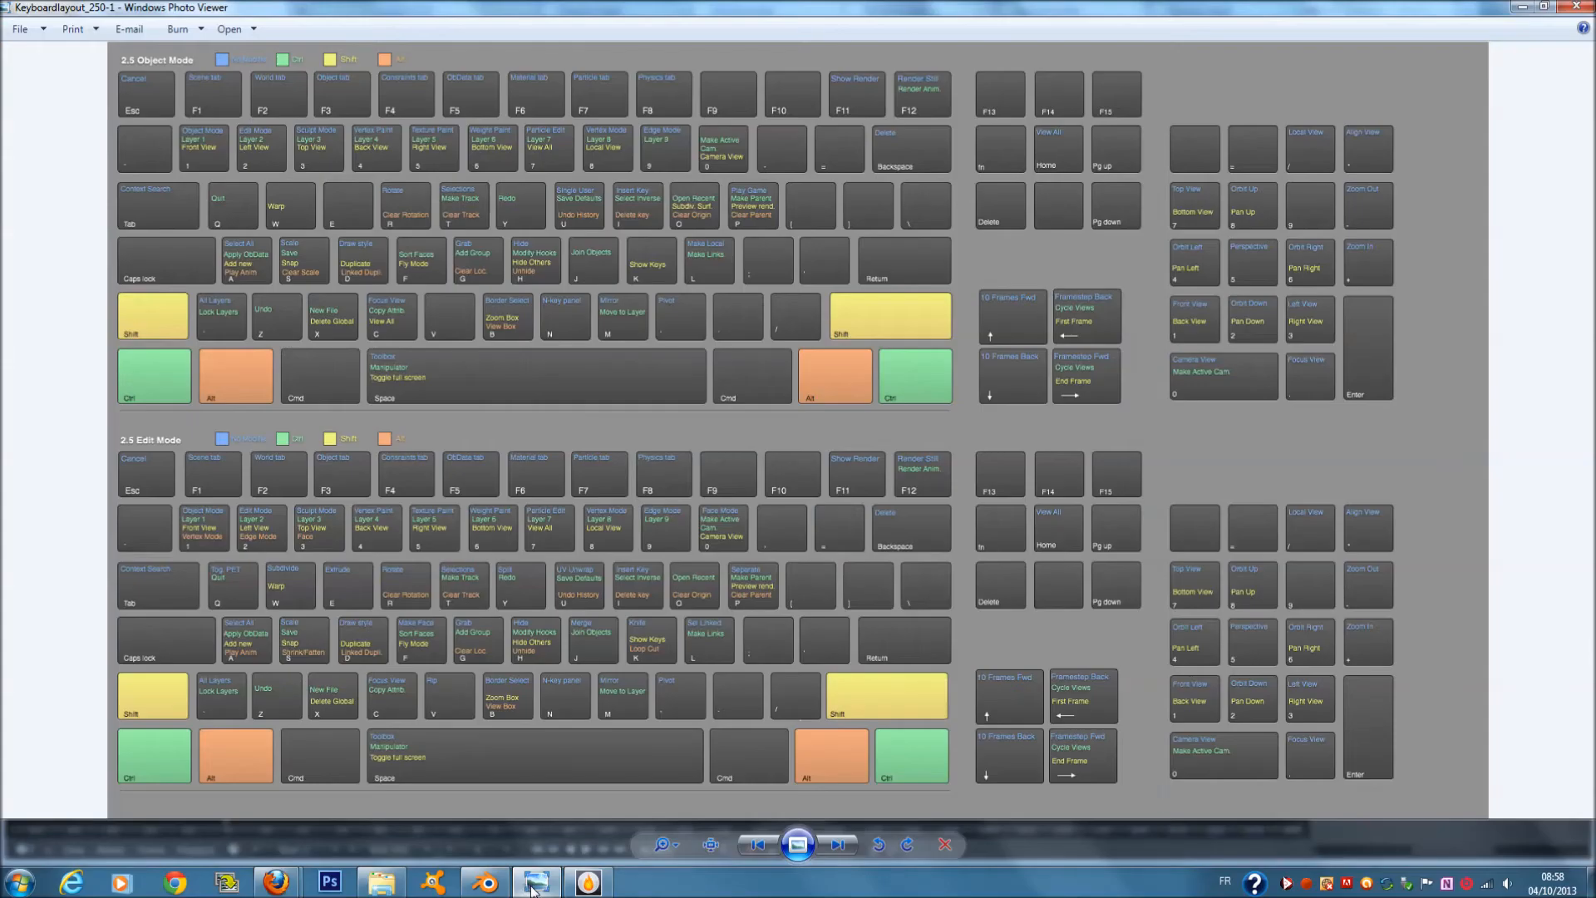
click(532, 888)
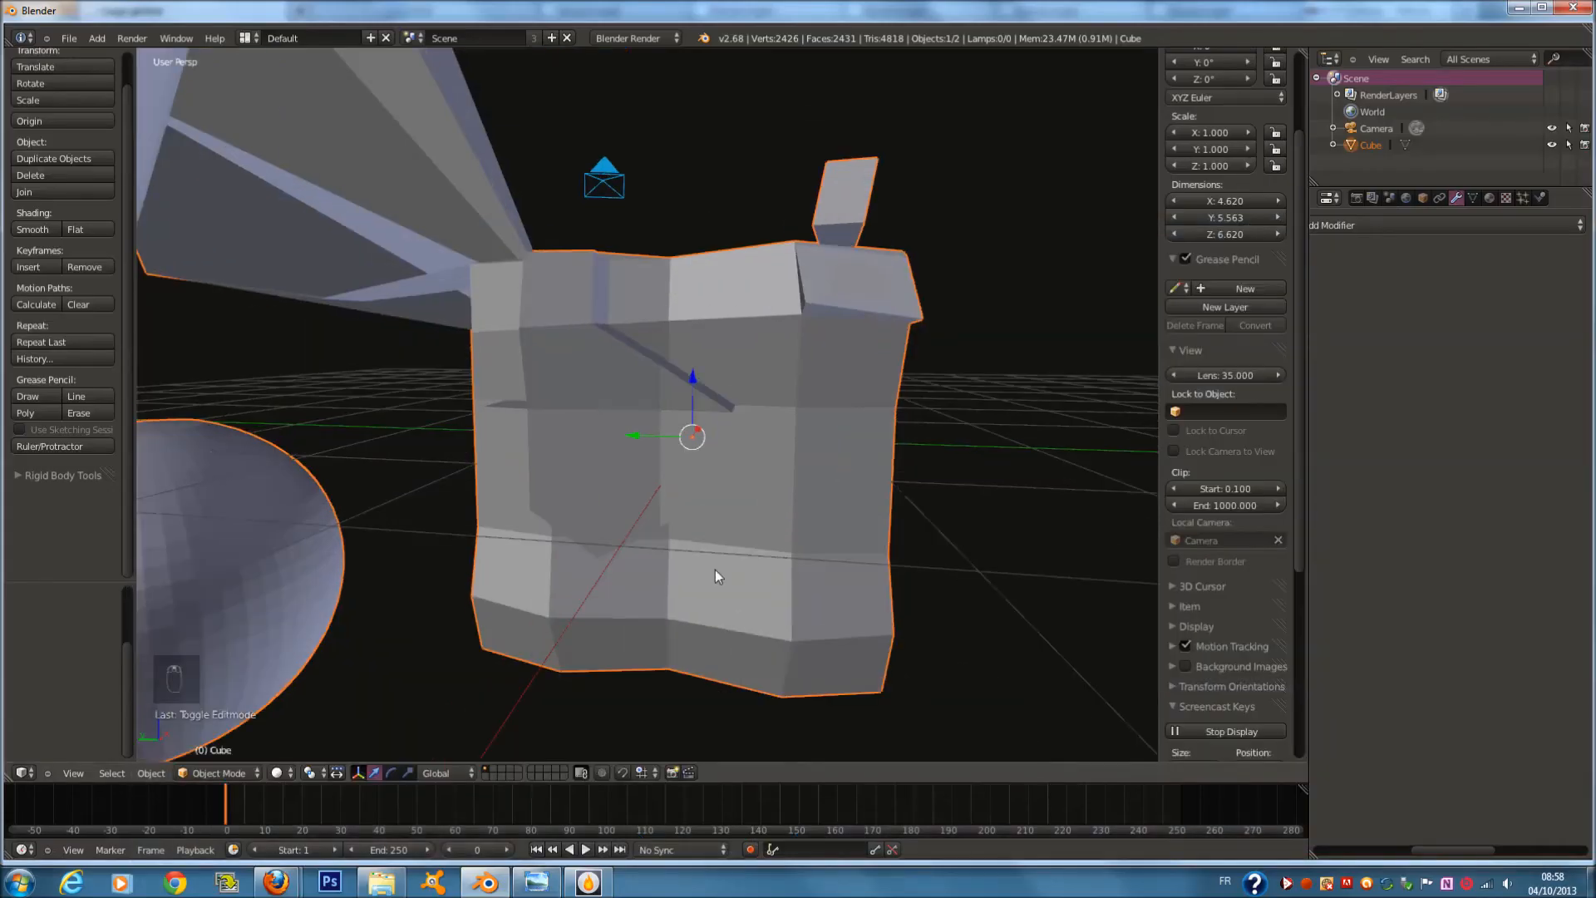
click(534, 888)
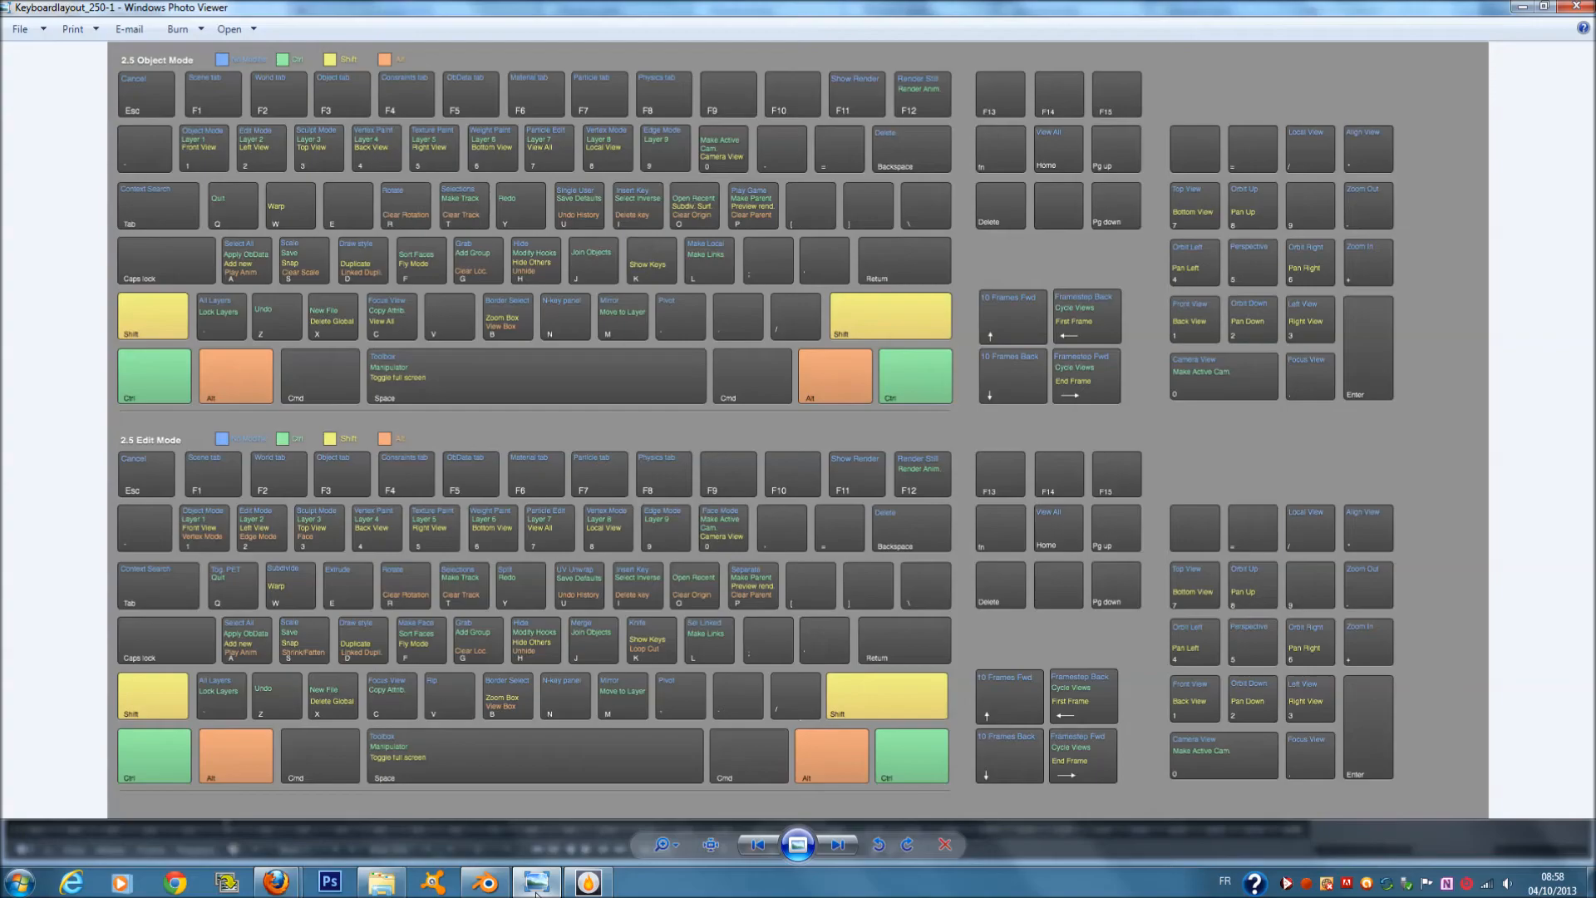
click(536, 888)
In Edit Mode, try the layout's Loop Cut shortcut on the block's upper faces and on the edge between them
key(Tab)
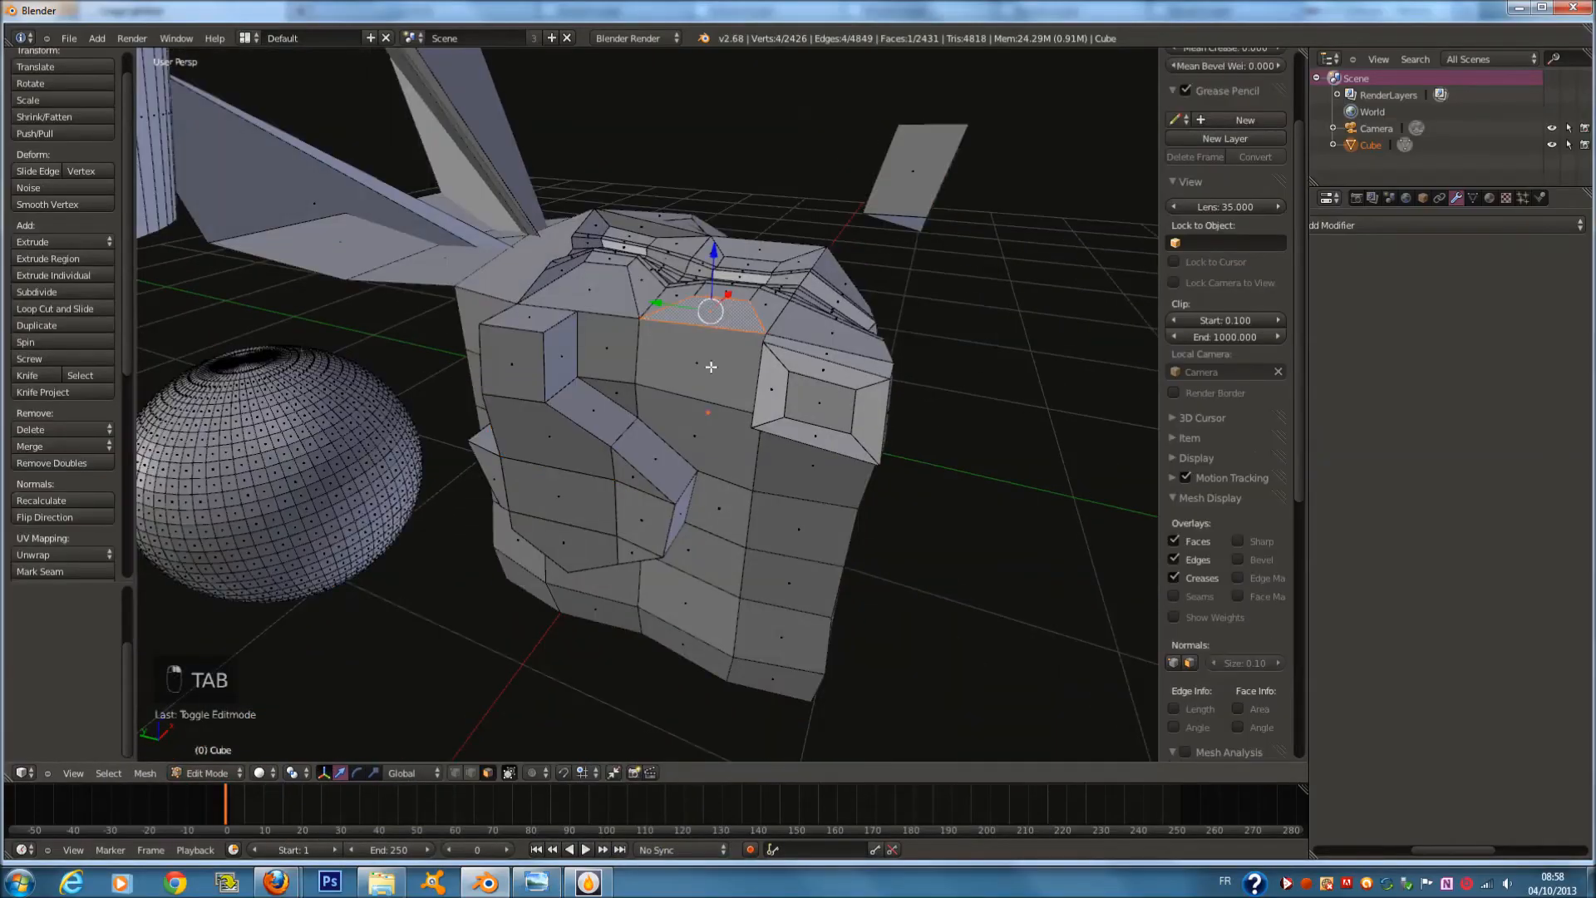
key(alt+k)
middle_drag(742, 405, 710, 466)
right_click(694, 441)
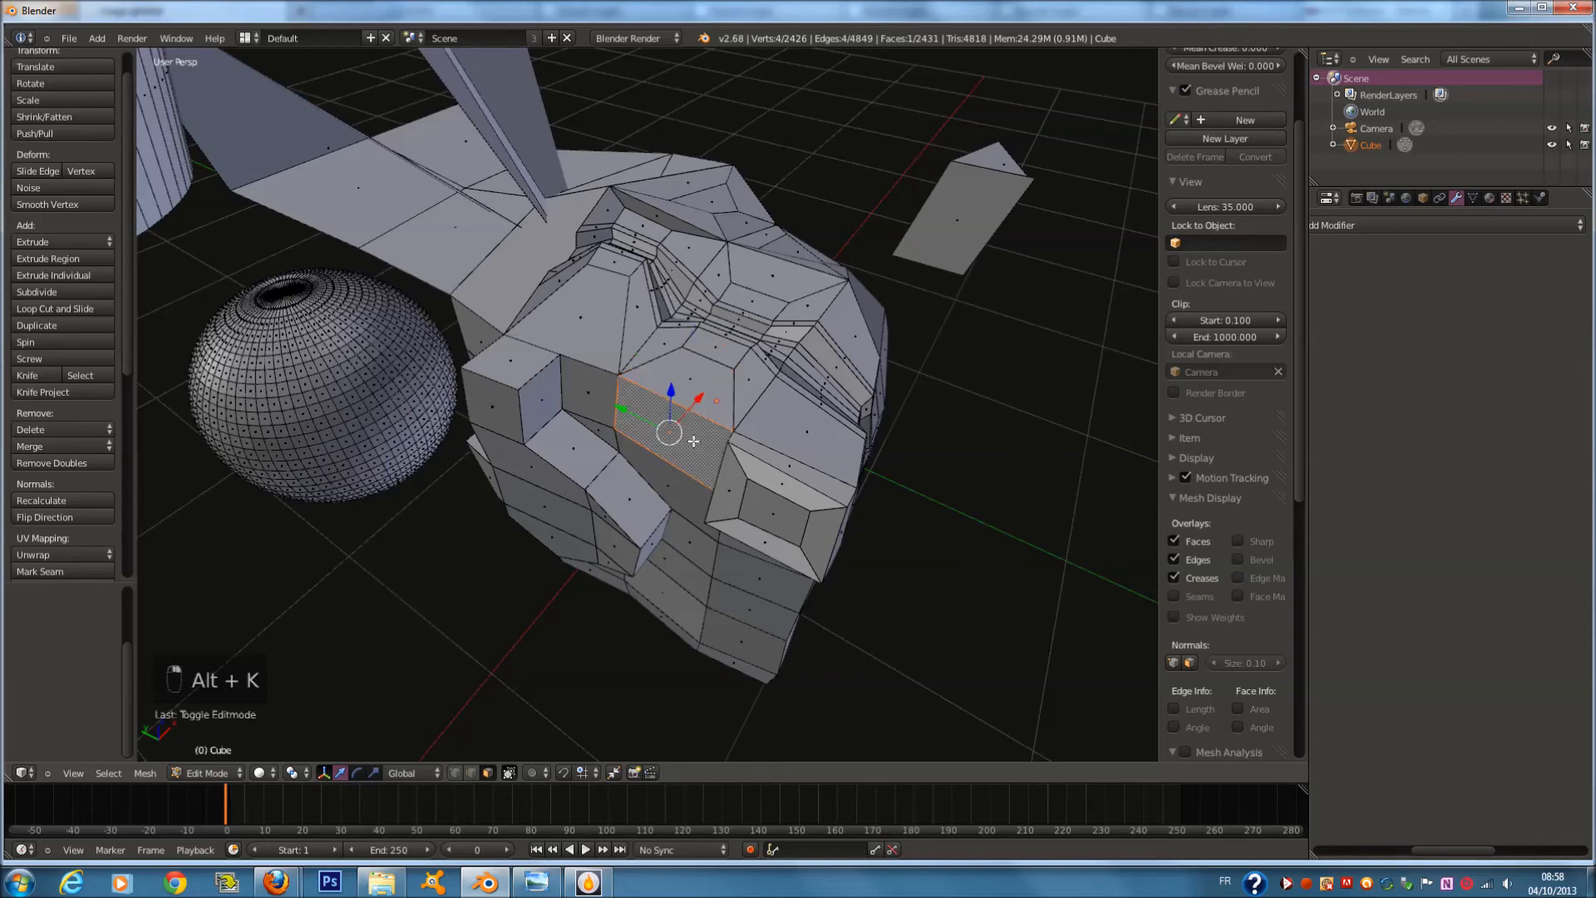
key(alt+k)
scroll(697, 444, up, 4)
right_click(723, 363)
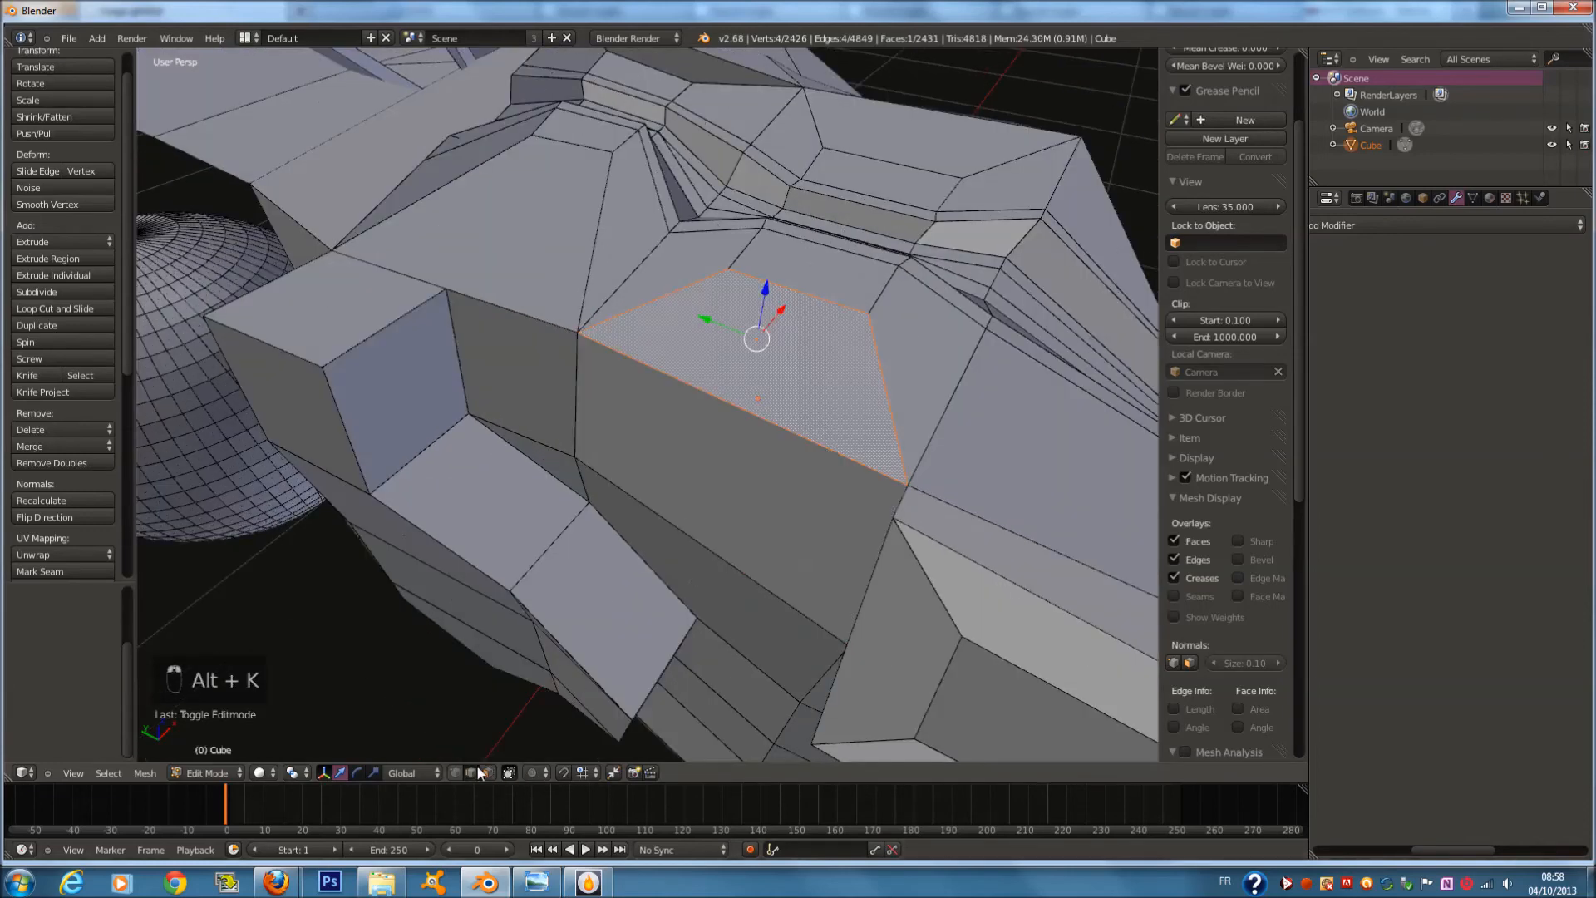
right_click(771, 424)
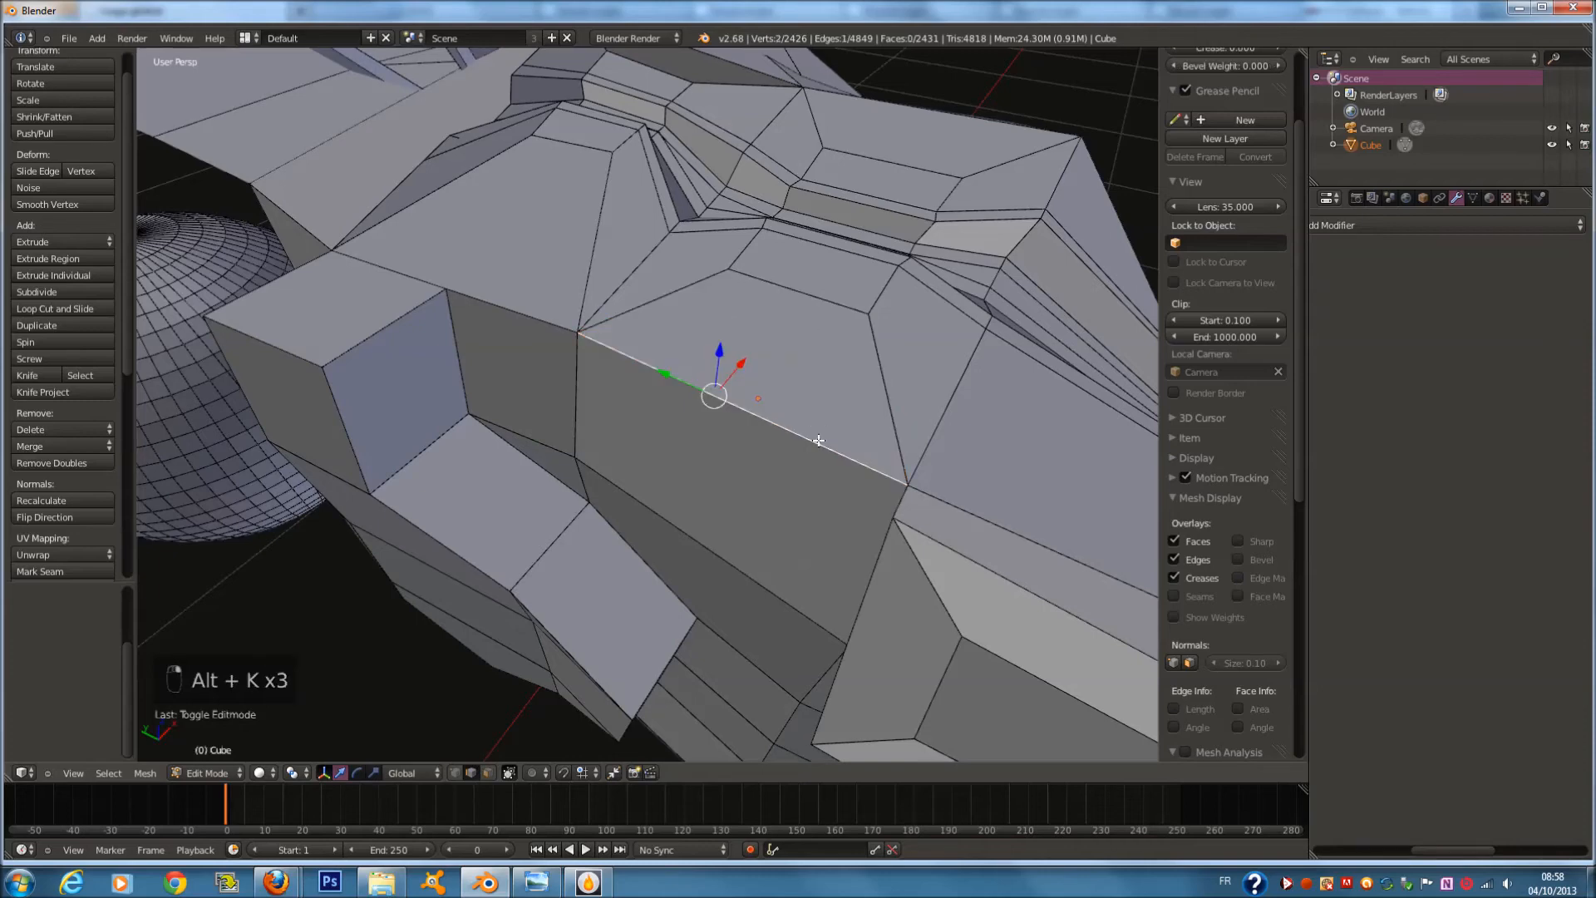
scroll(818, 440, down, 3)
Try the Loop Cut, Make Links and Show Keys shortcuts on the block in Object Mode
key(Tab)
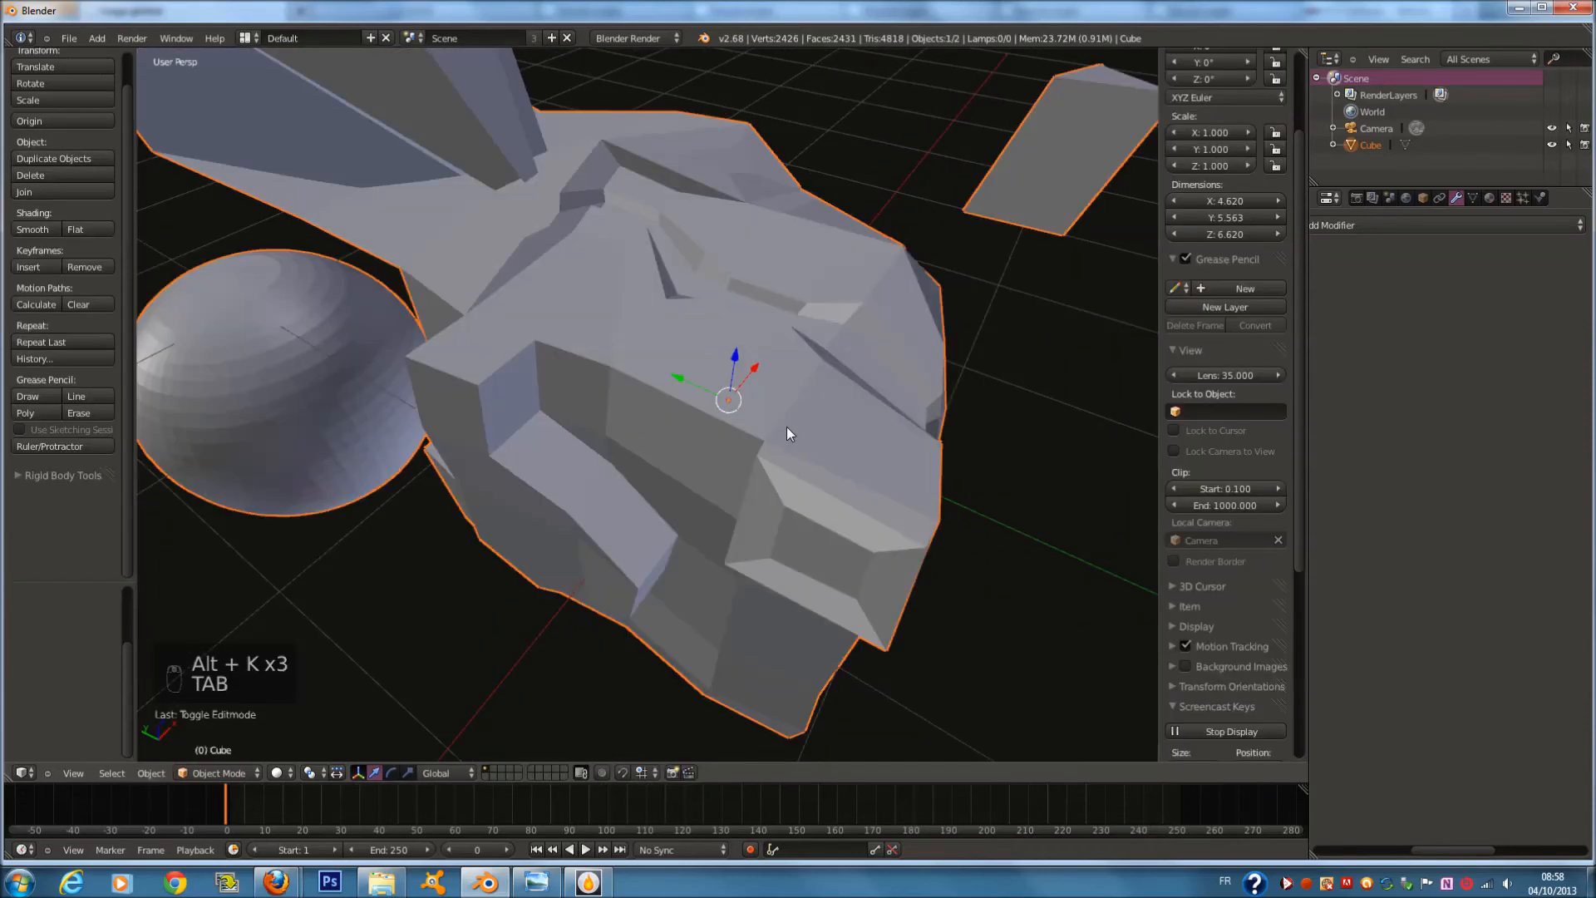
key(alt+k)
key(alt+k)
key(alt+k)
key(alt+k)
key(alt+k)
key(alt+k)
key(alt+k)
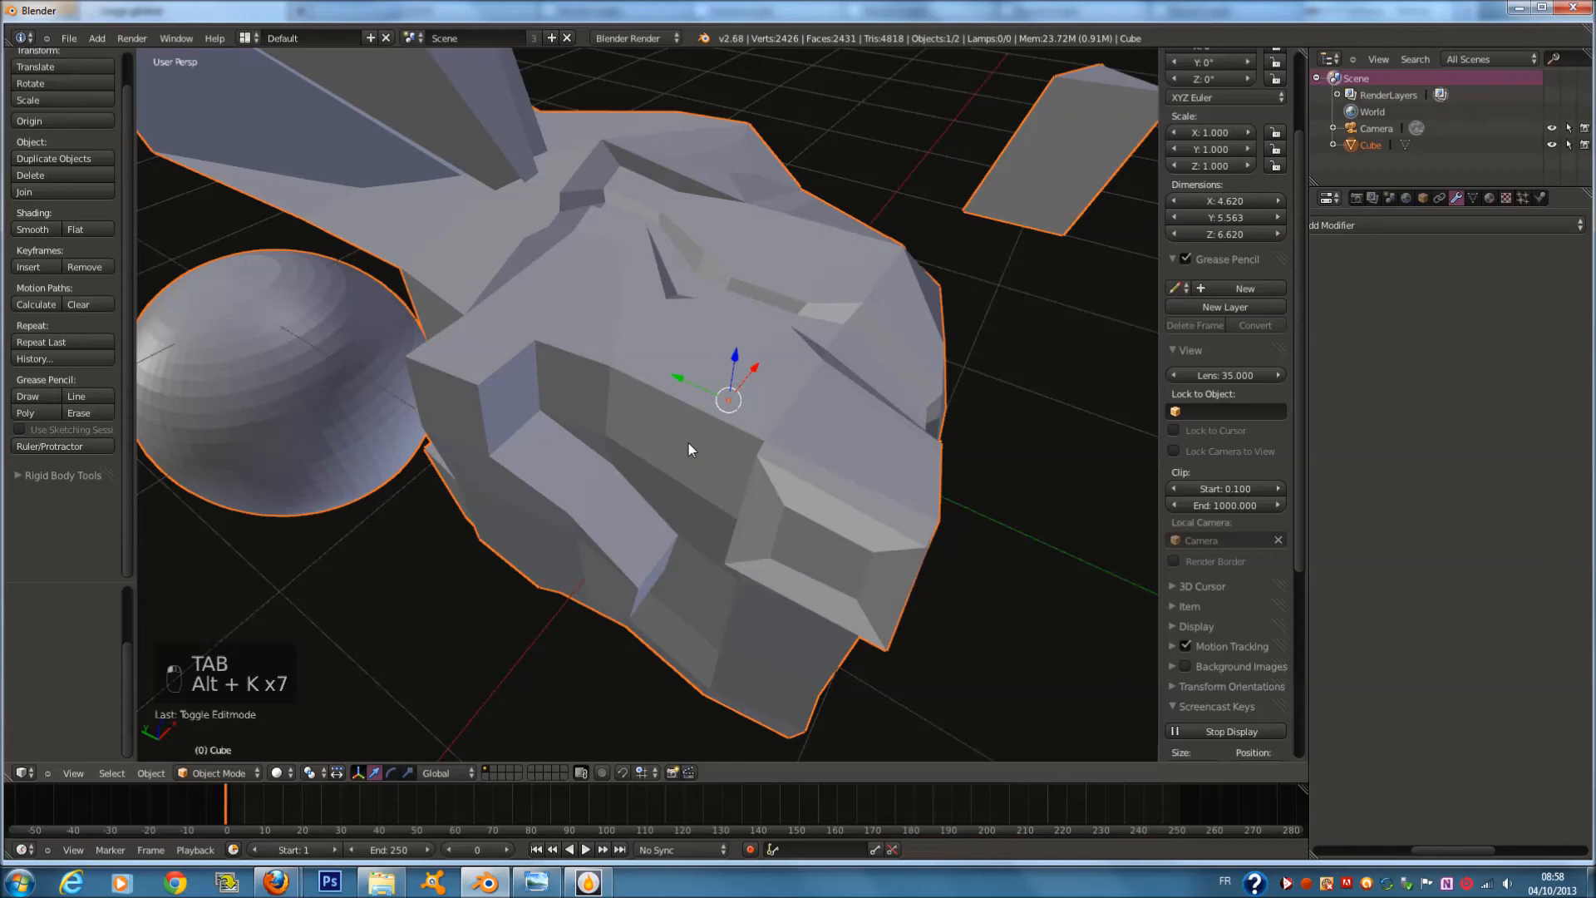
key(ctrl+l)
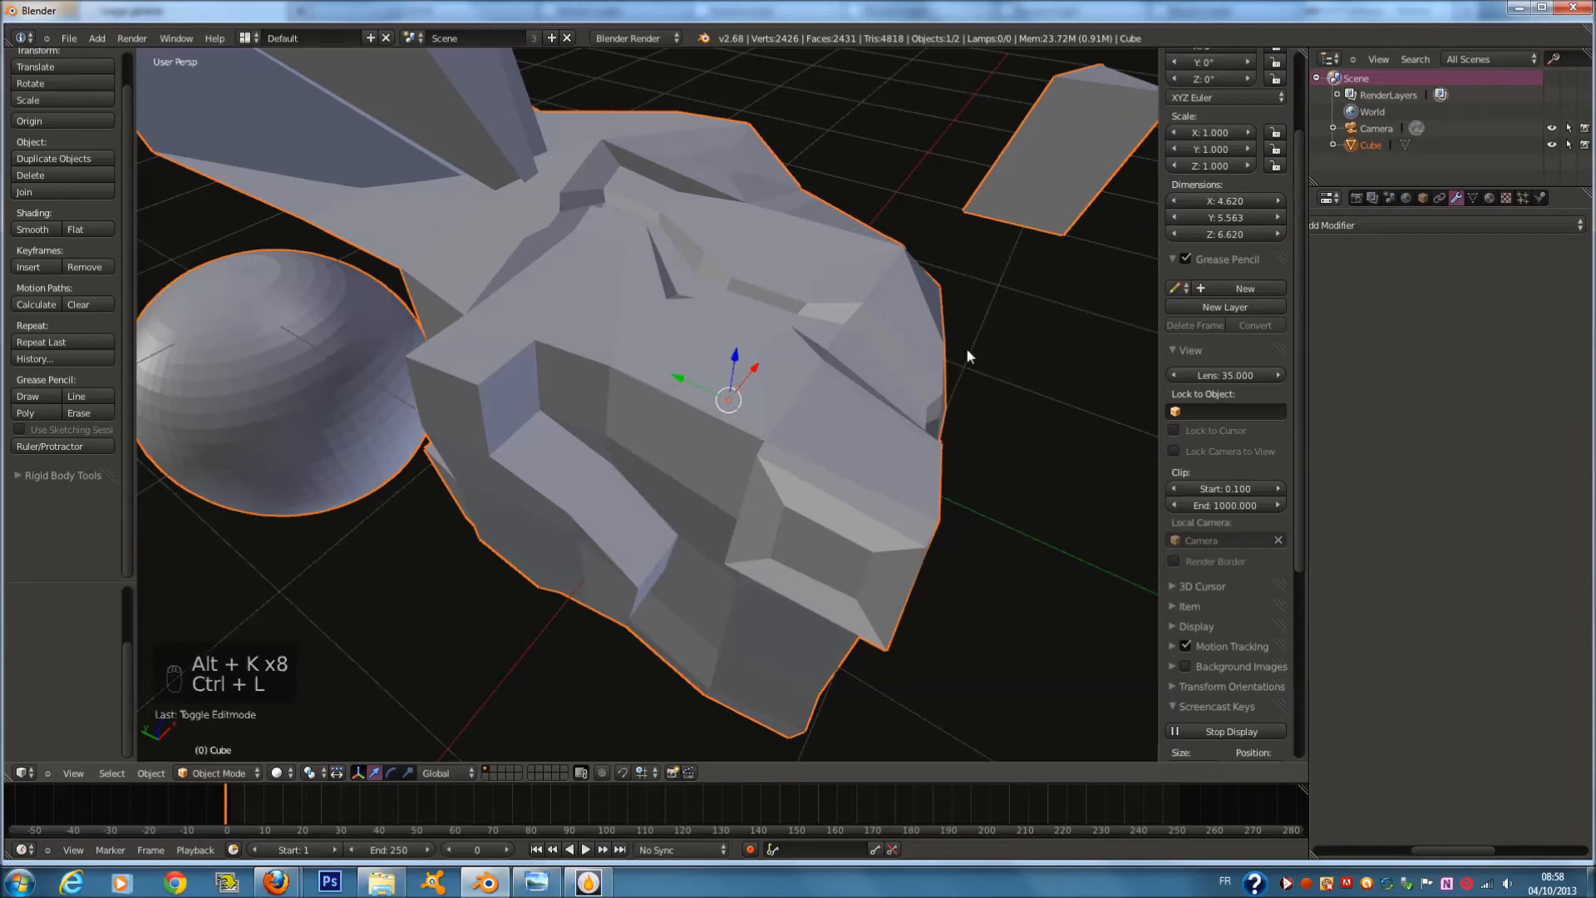
key(ctrl+k)
key(shift+k)
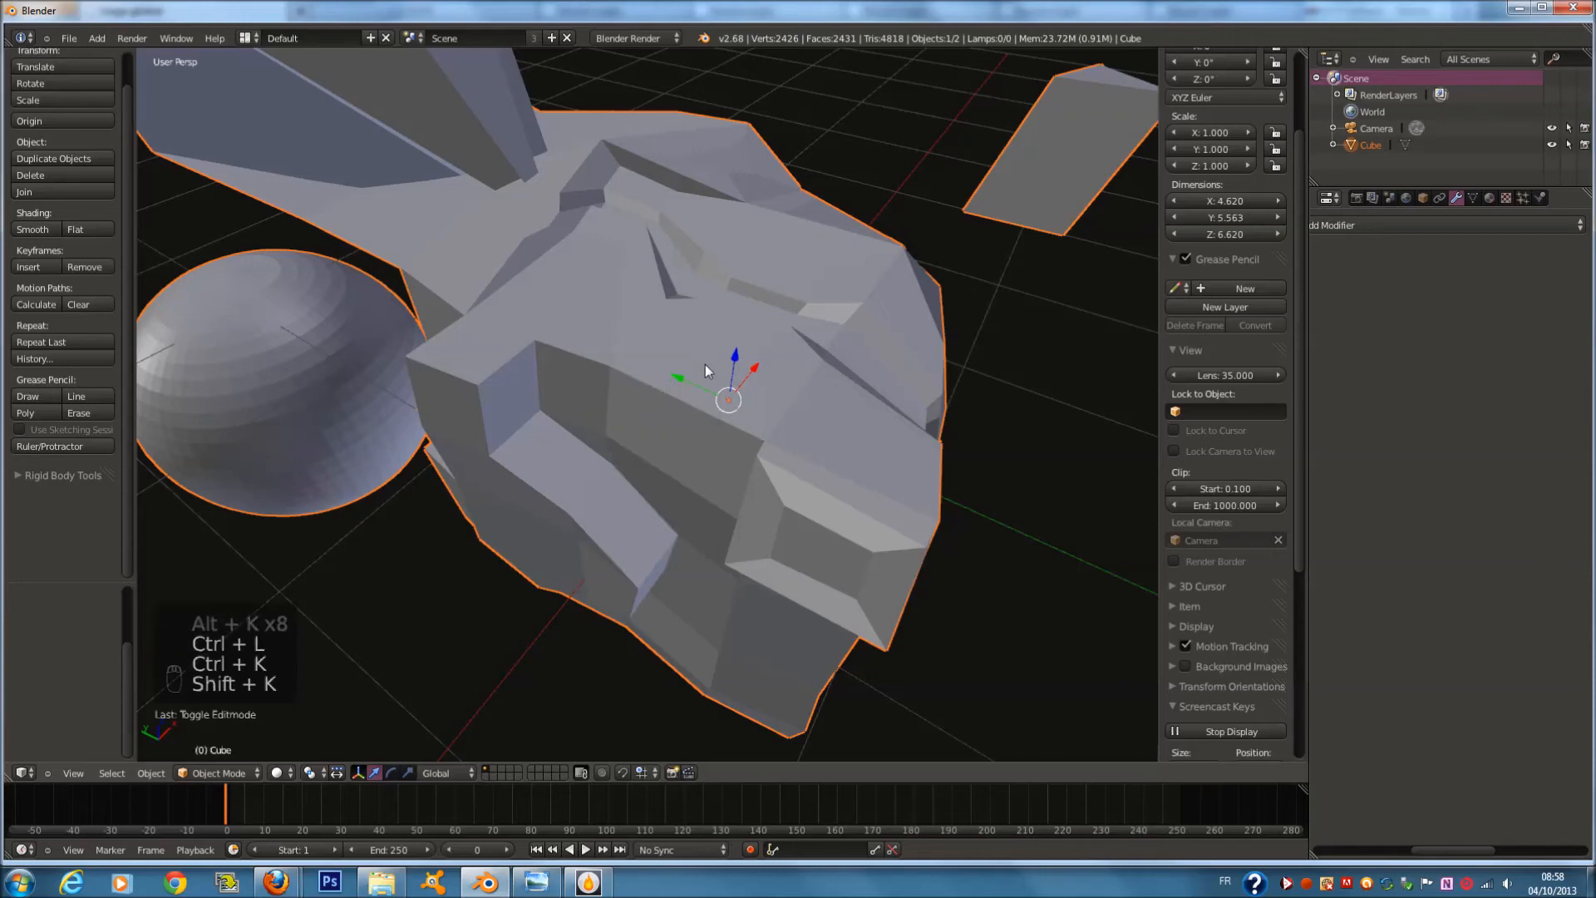
Return to Edit Mode and try the Loop Cut shortcut repeatedly on the block's upper edges
key(Tab)
key(alt+k)
key(alt+k)
key(alt+k)
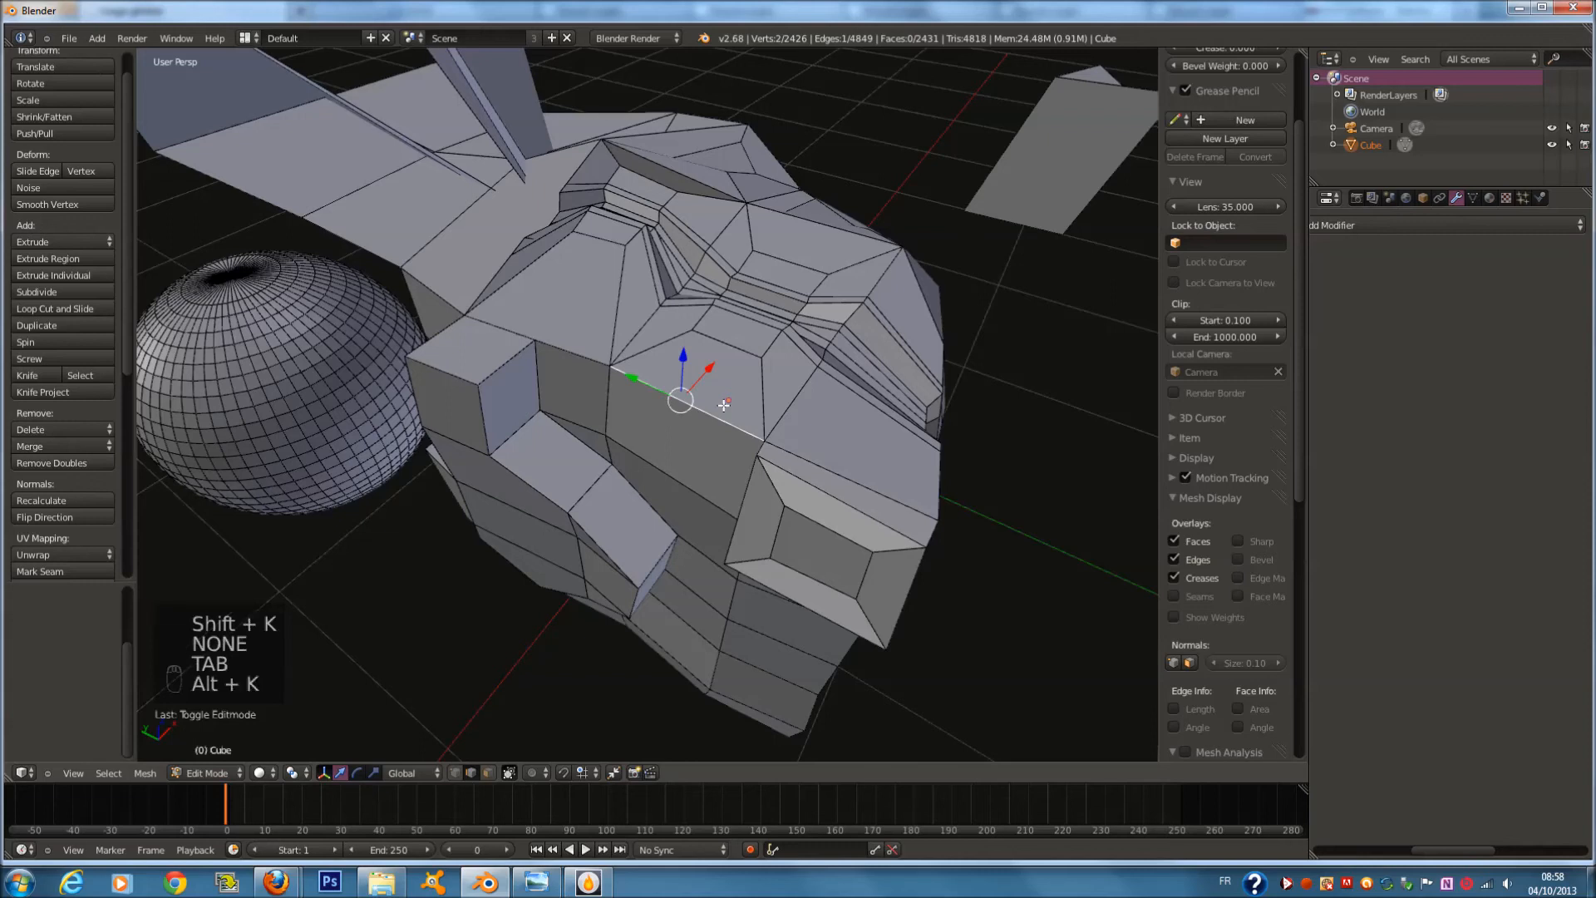
key(alt+k)
key(alt+k)
key(alt+k)
key(alt+k)
key(alt+k)
key(alt+k)
key(alt+k)
key(alt+k)
key(alt+k)
key(alt+k)
key(alt+k)
key(alt+k)
key(alt+k)
key(alt+k)
key(alt+k)
key(alt+k)
key(alt+k)
key(alt+k)
key(alt+k)
key(alt+k)
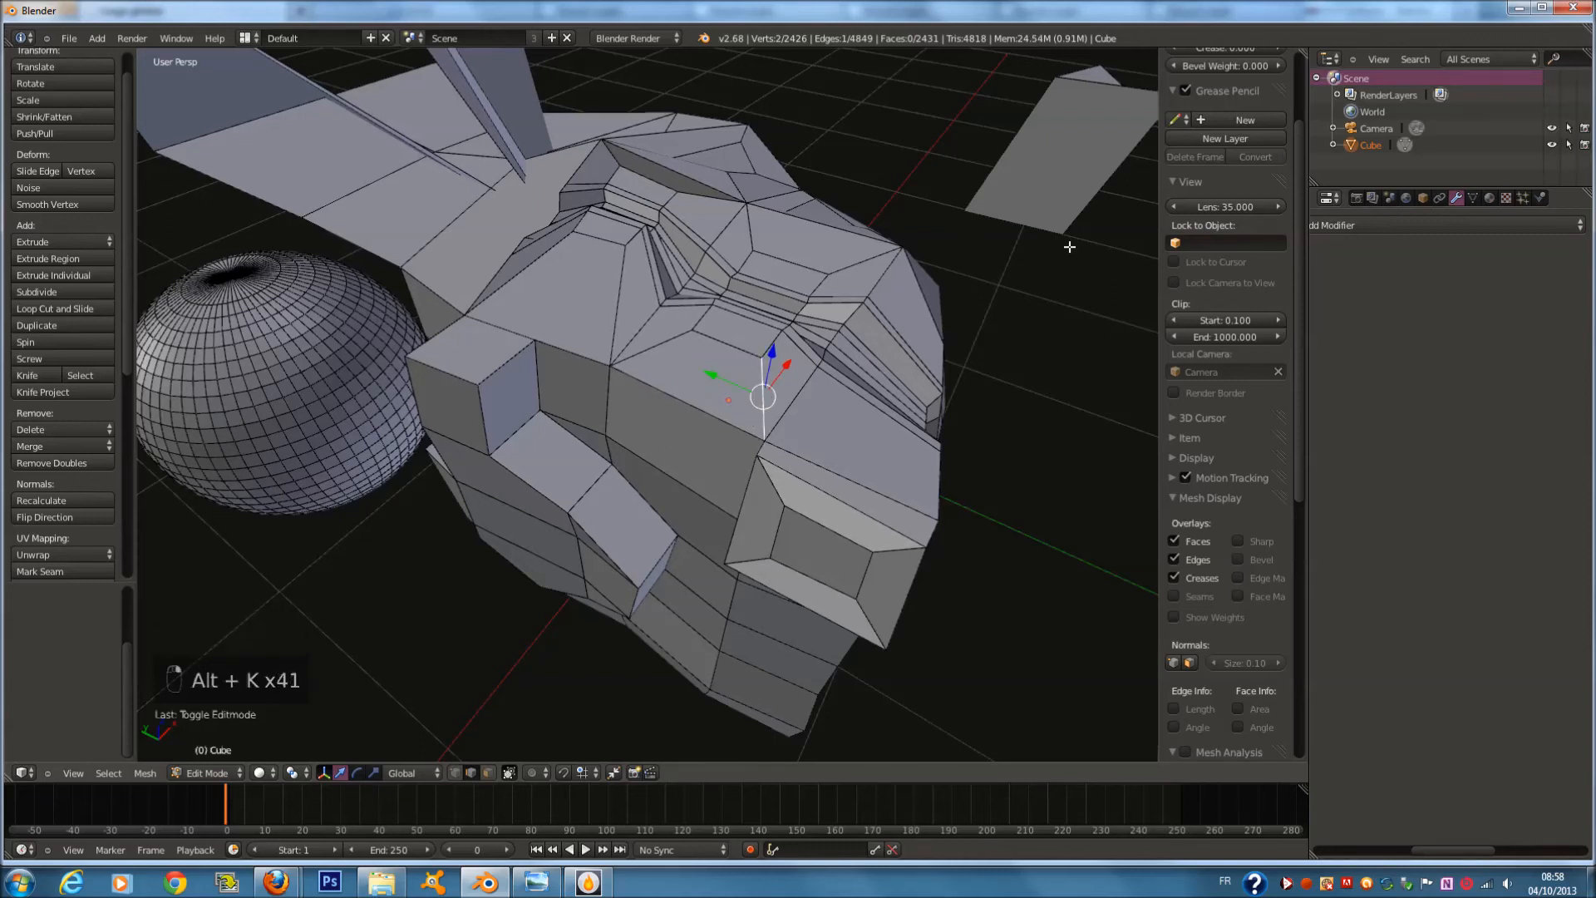
Place the 3D cursor on top of the block beside the ridge and keep Blender in front
click(689, 311)
scroll(670, 440, down, 2)
scroll(534, 726, up, 4)
click(492, 888)
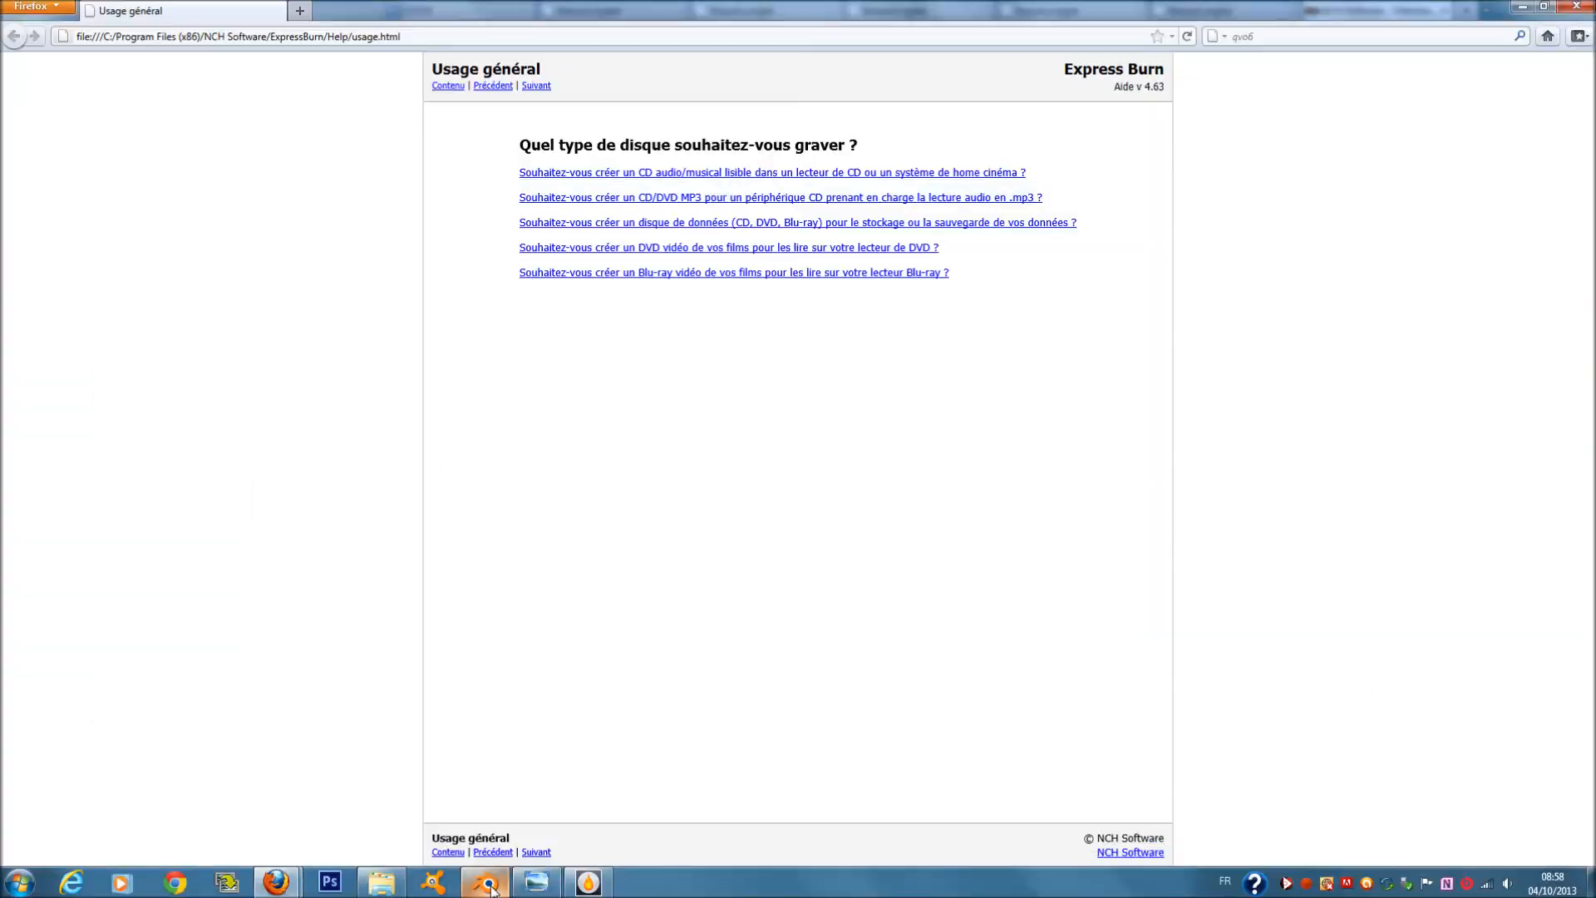
click(490, 887)
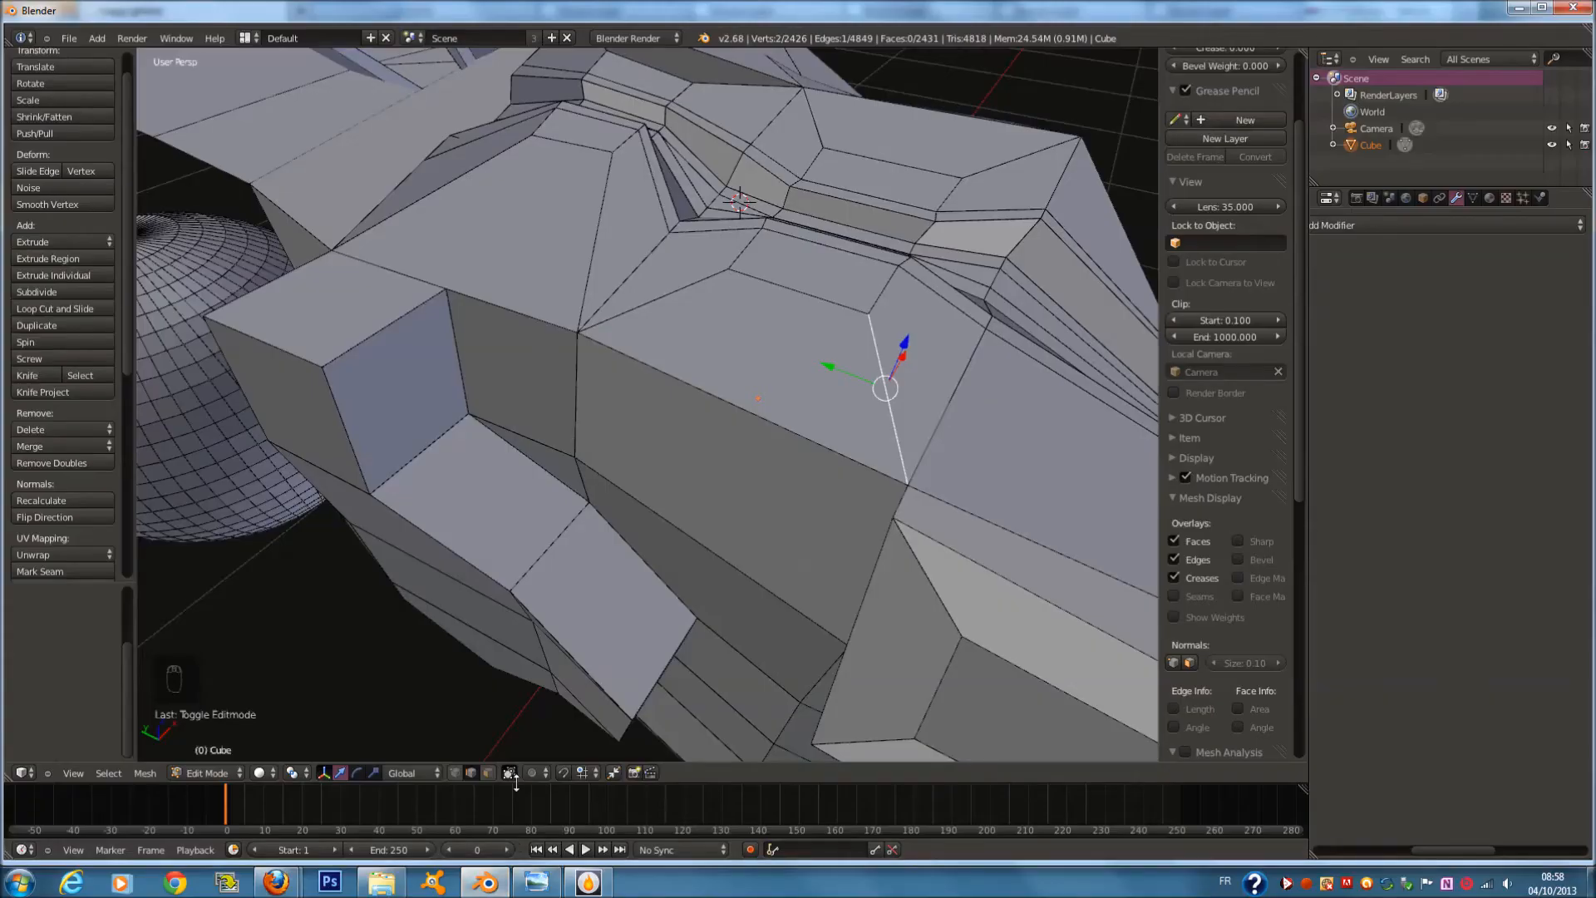
Consult the keyboard layout image, and hide and show the properties sidebar in the 3D view
click(532, 888)
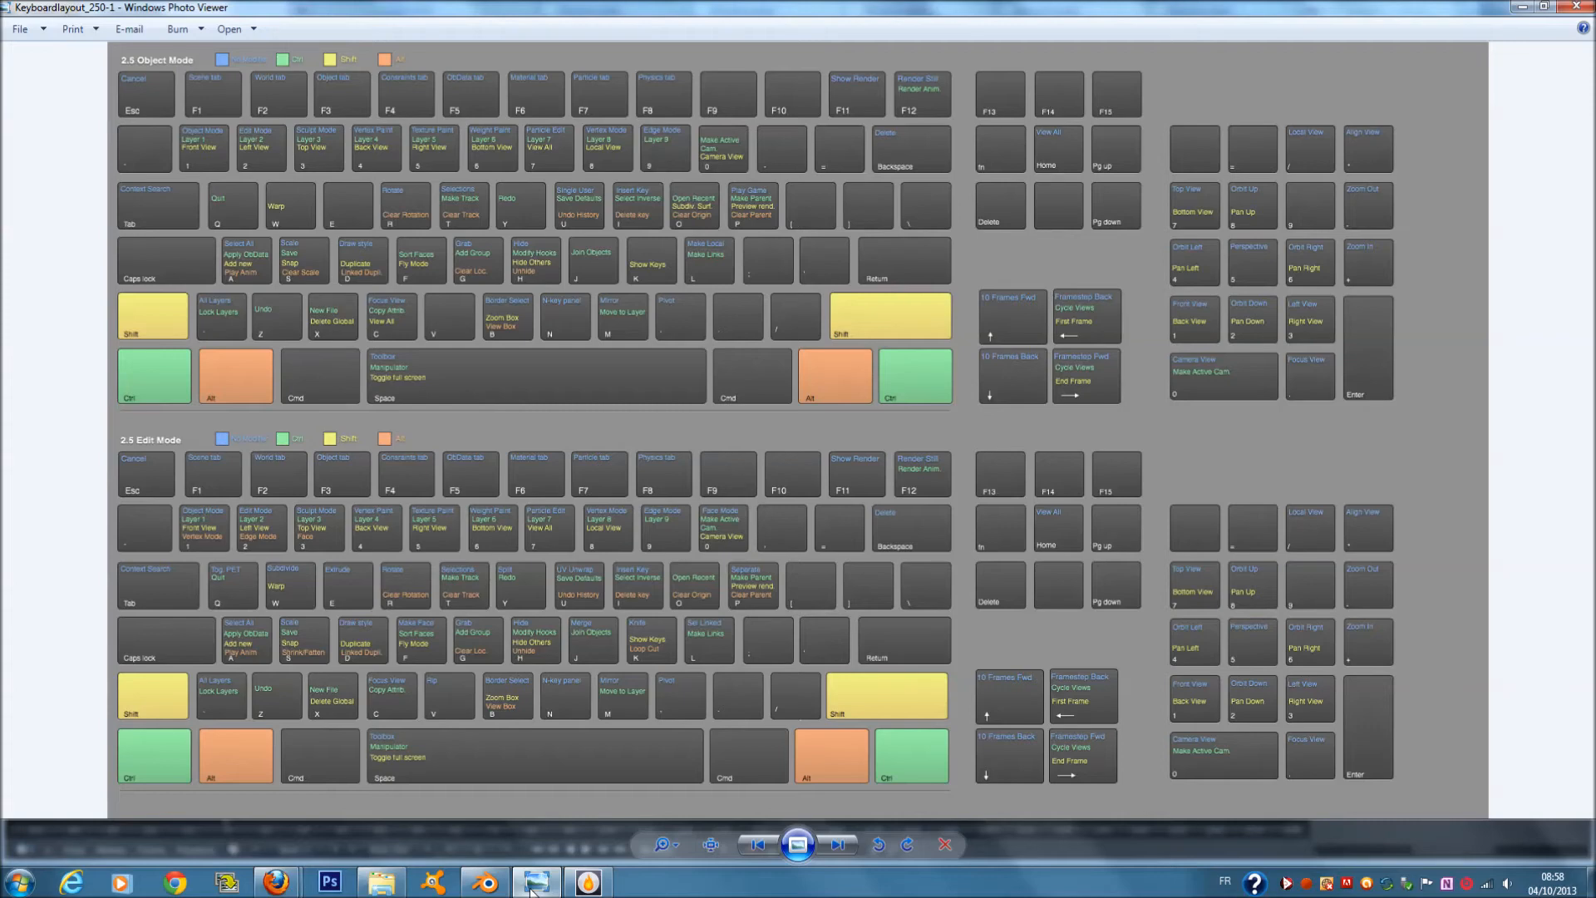
click(531, 888)
scroll(712, 382, down, 3)
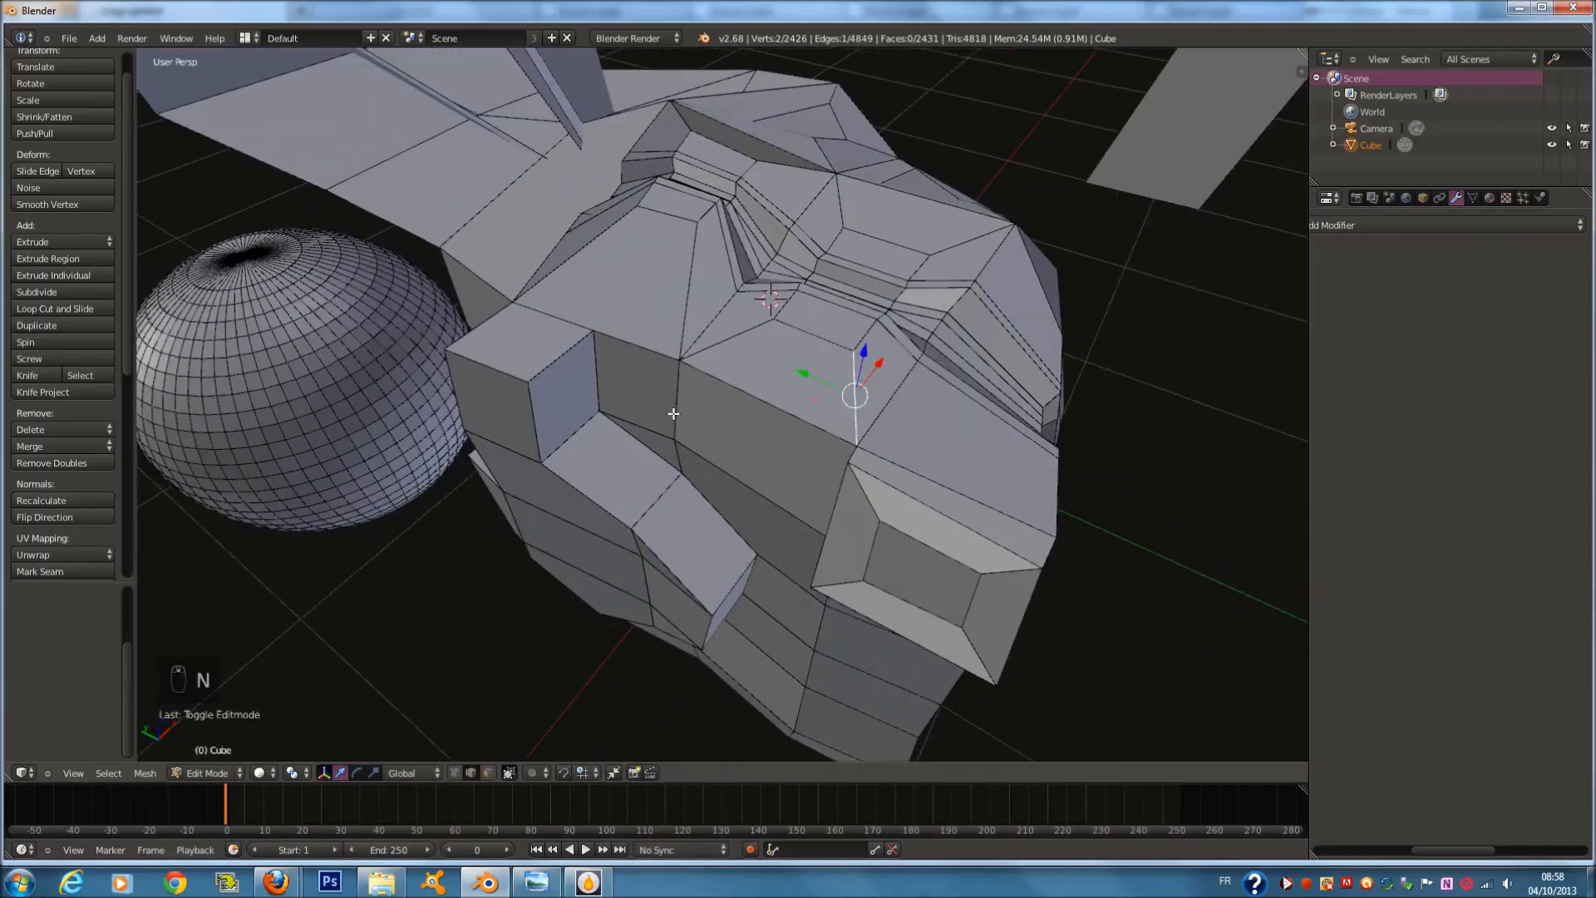
key(n)
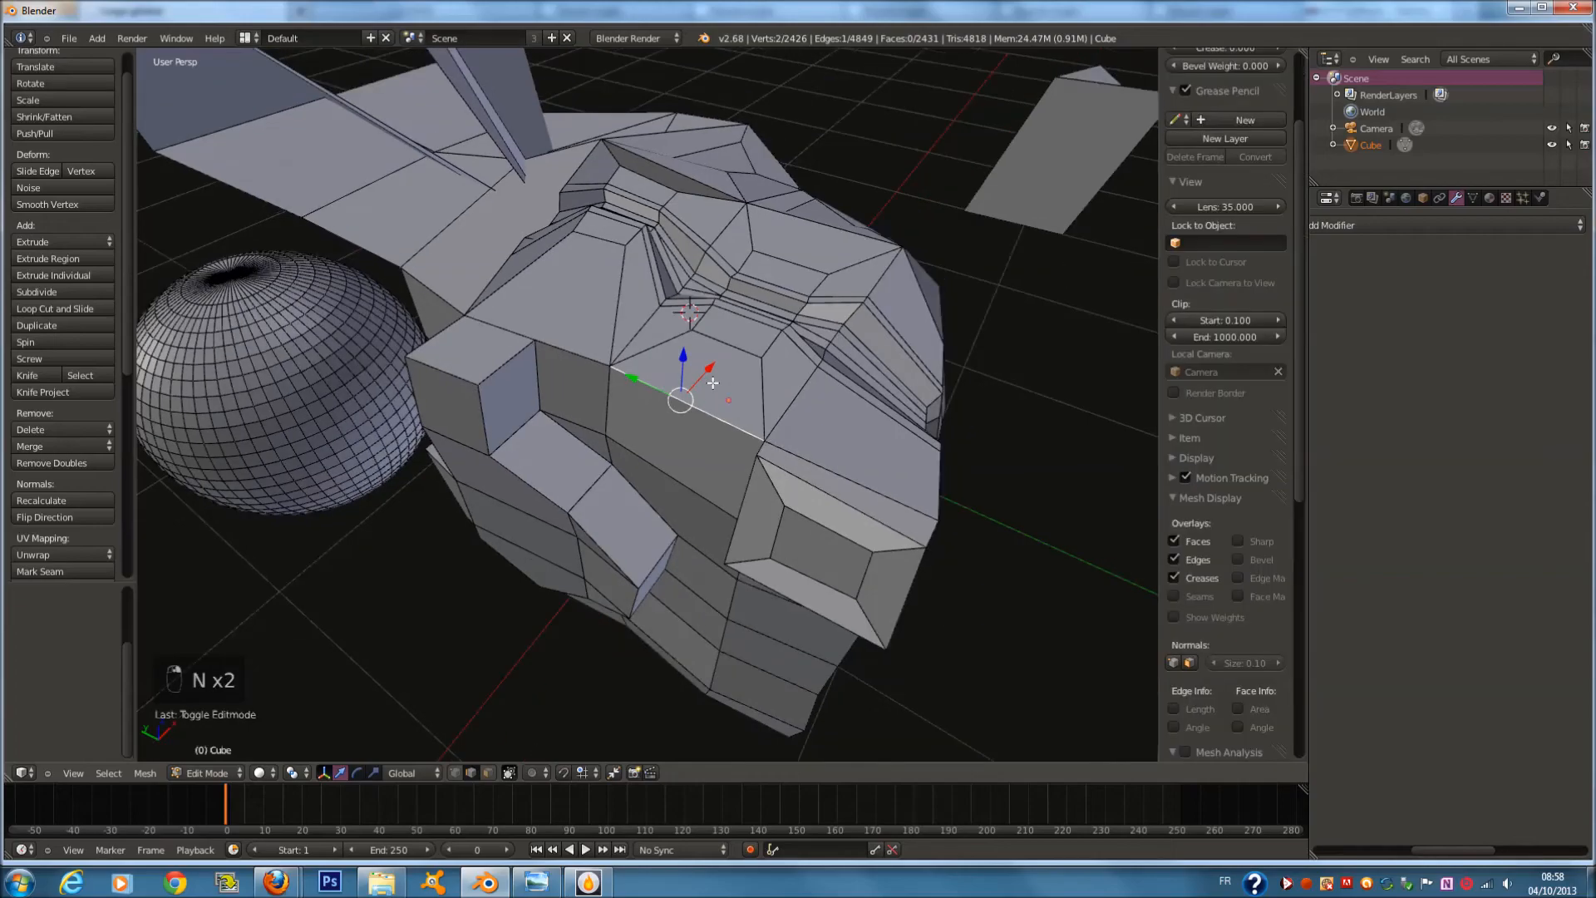
Check the layout for Rip, rip the block's upper front edge open and select the adjacent edge
click(556, 888)
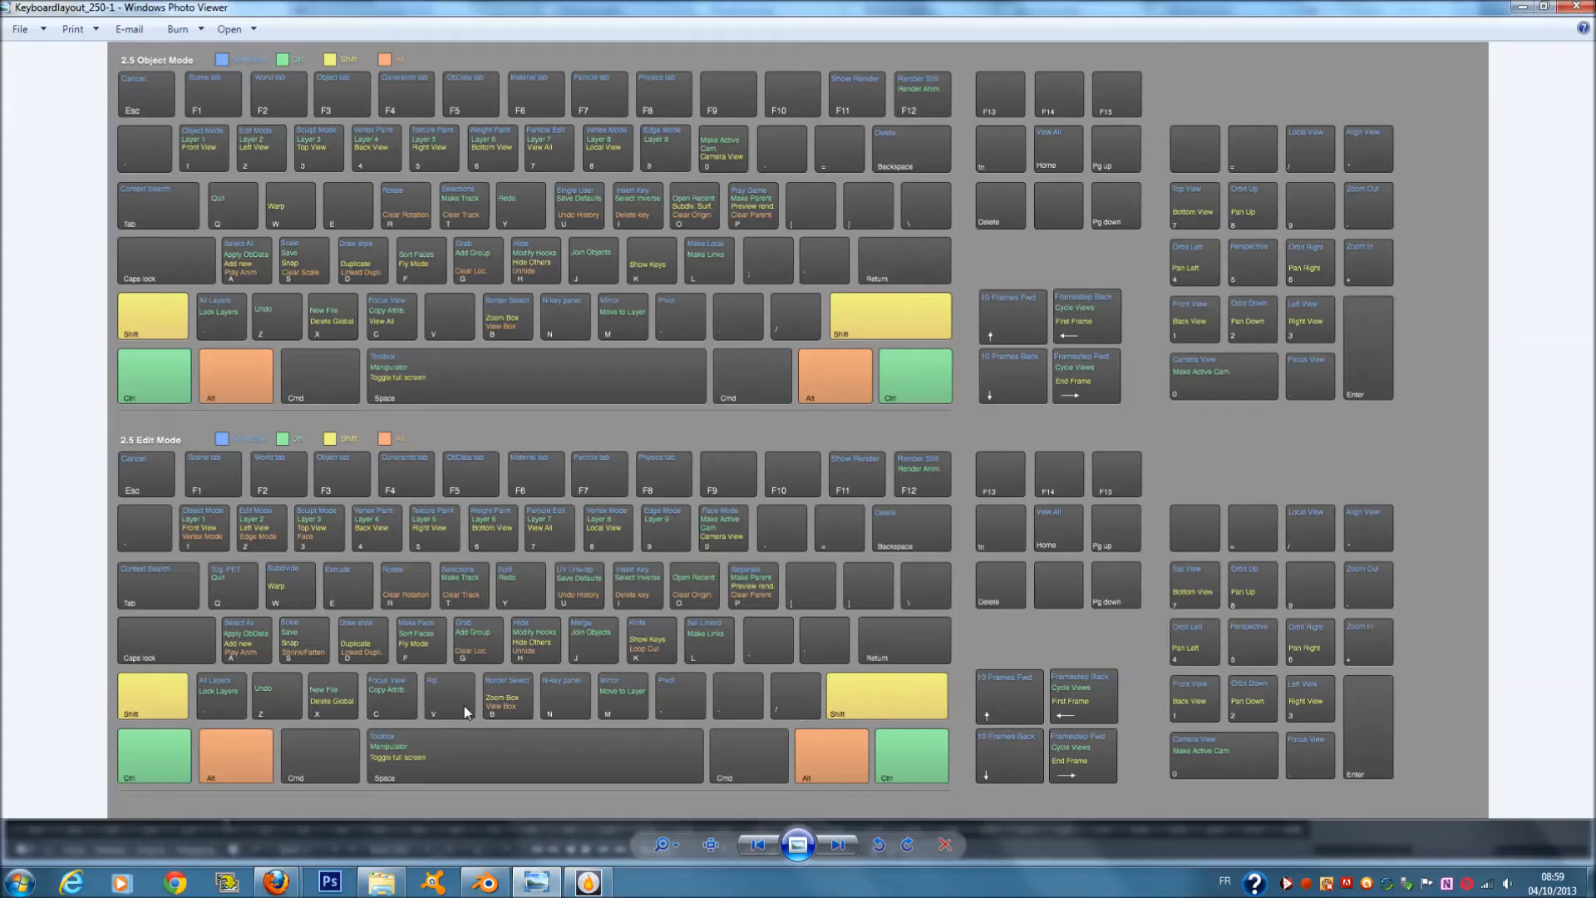
click(534, 883)
key(v)
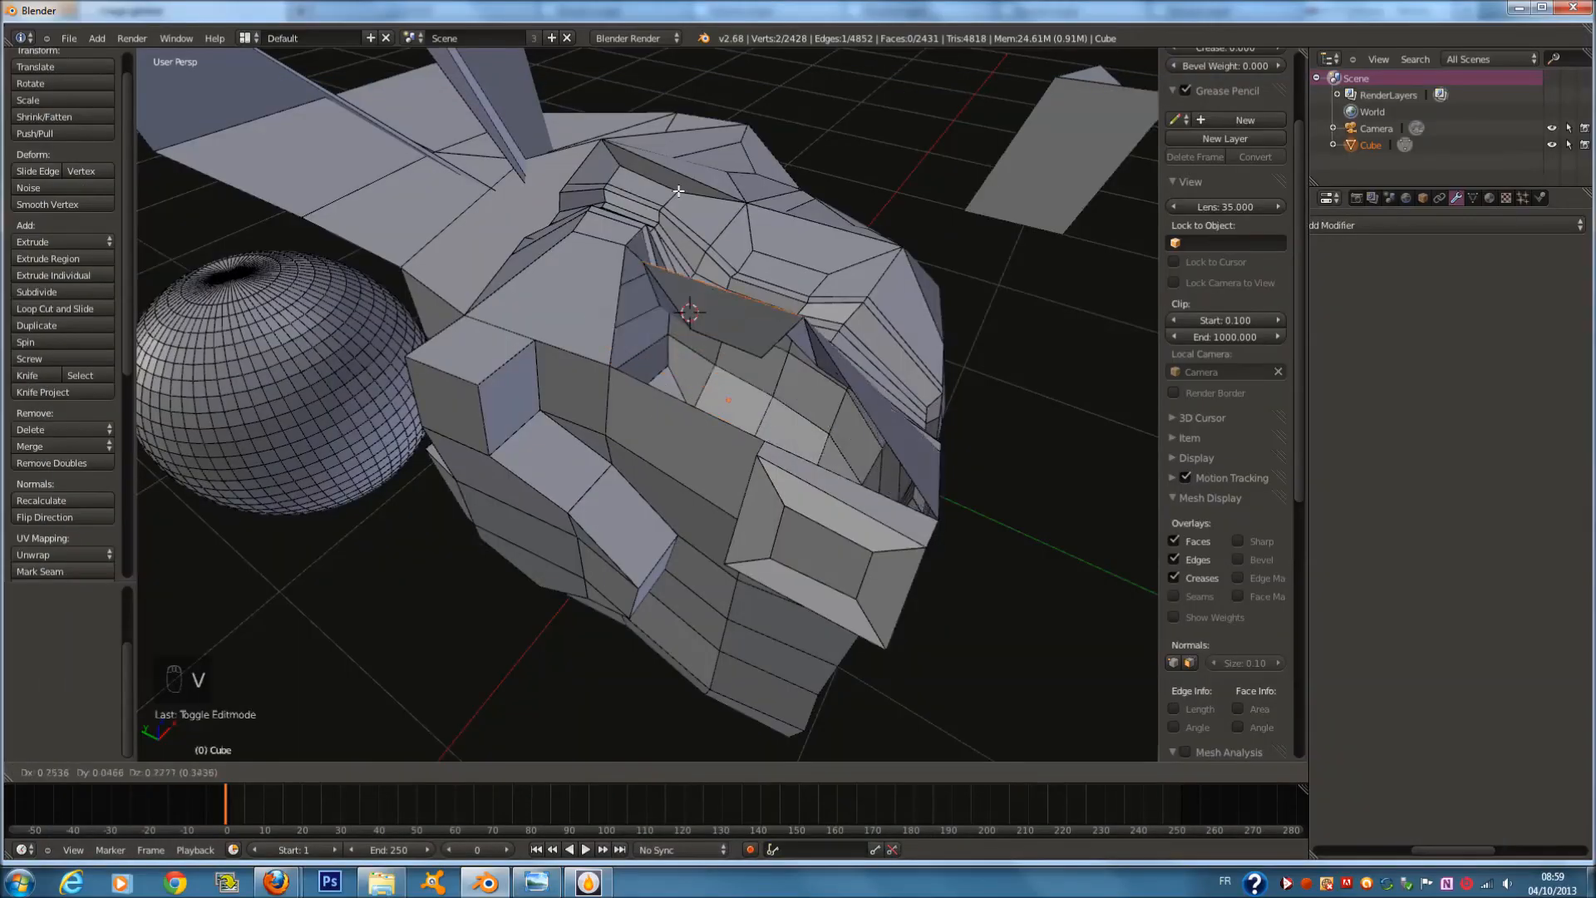
click(666, 278)
right_click(584, 370)
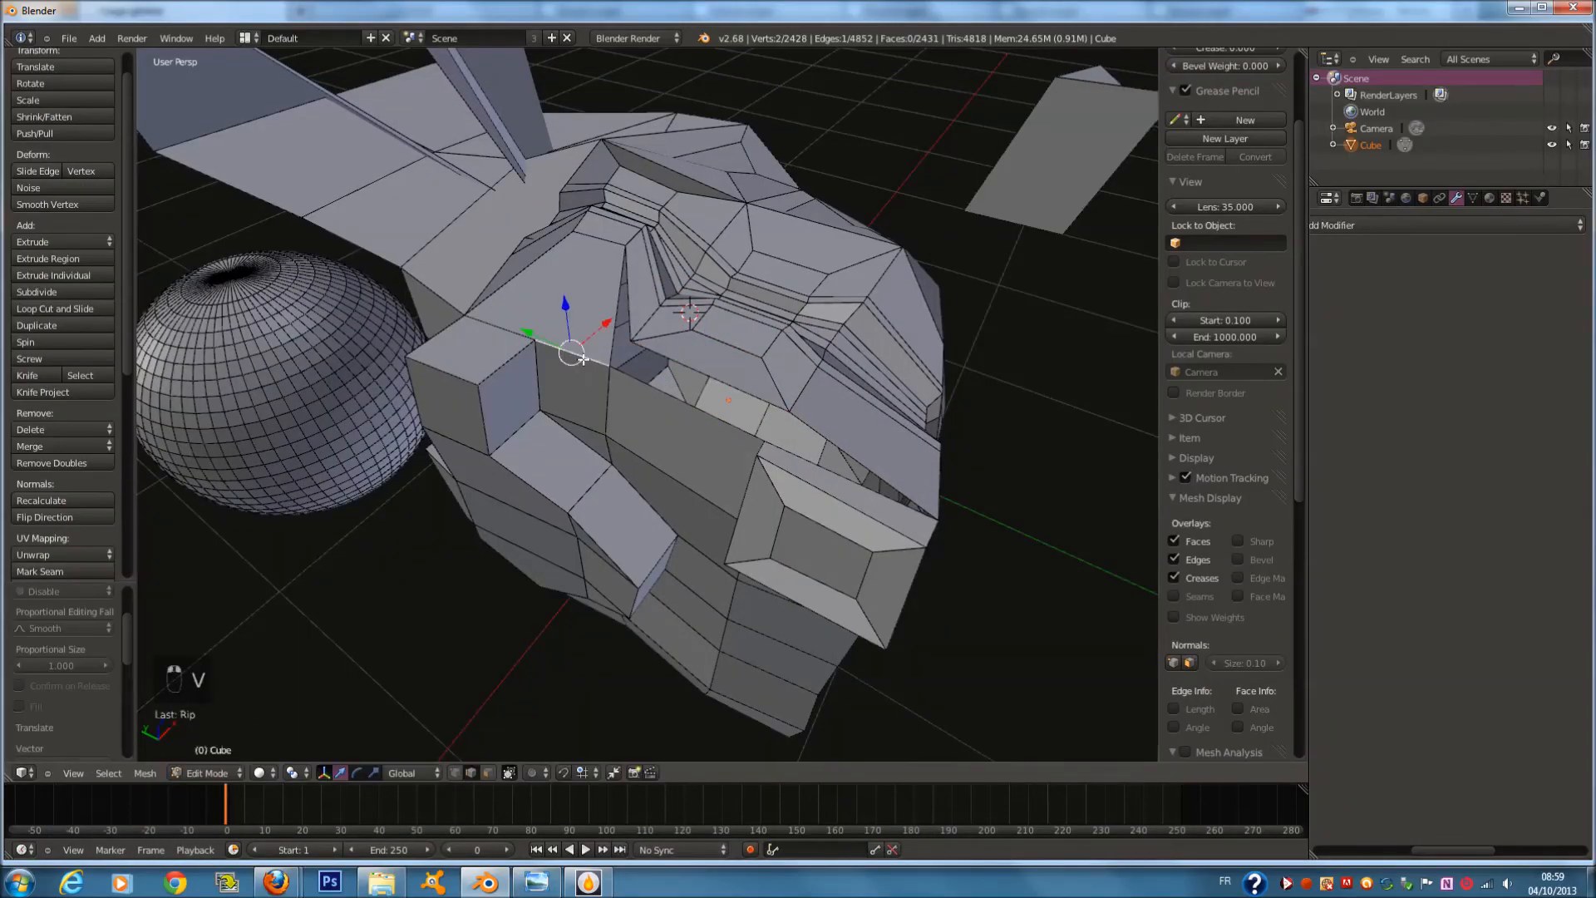
Rip the selected edge beside the block's corner extrusion open, and rip another edge on the block's upper side
key(v)
click(608, 411)
middle_drag(778, 394, 837, 303)
right_click(875, 296)
scroll(873, 297, up, 1)
scroll(837, 303, down, 1)
key(v)
click(880, 336)
Rip the adjacent edge beside the new opening and scale it to about 0.557
right_click(819, 307)
key(v)
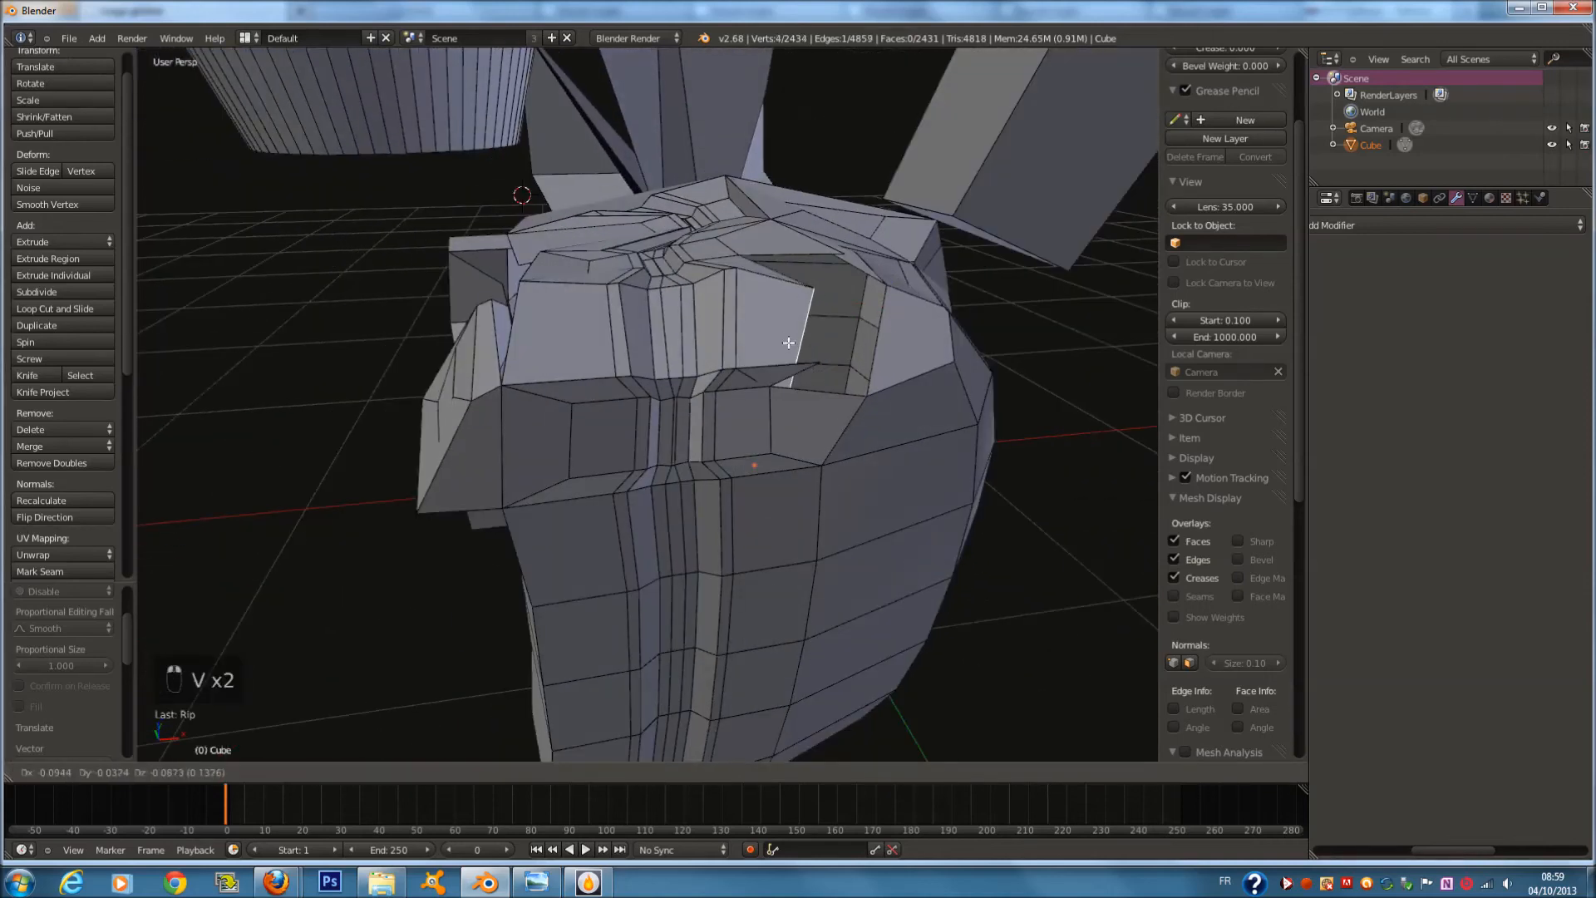
click(790, 300)
key(s)
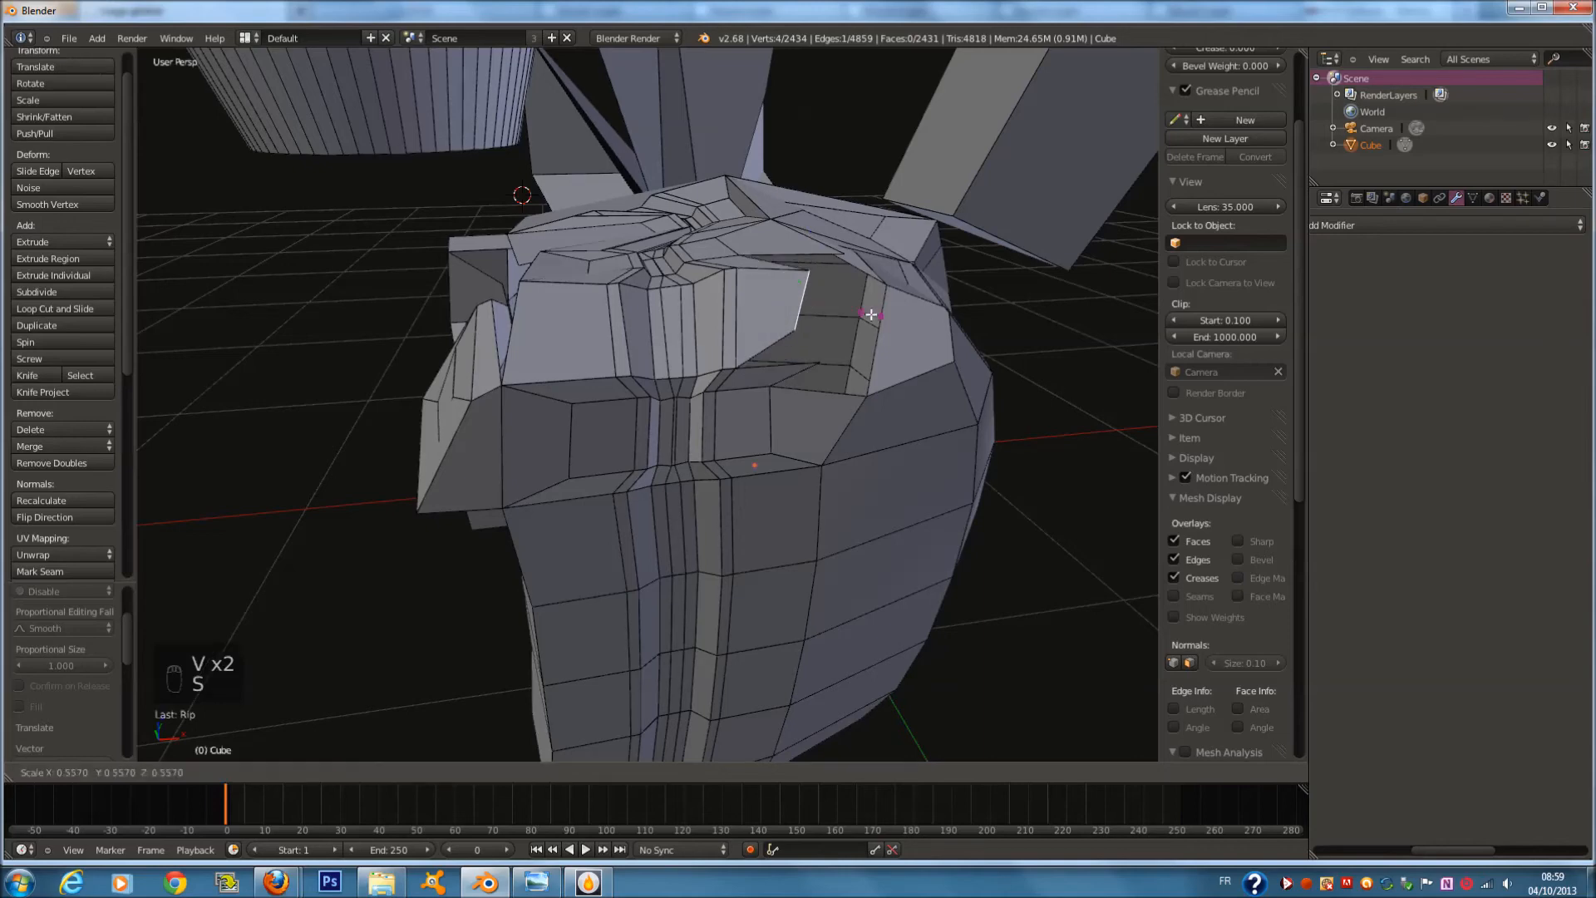
click(868, 311)
Check the keyboard layout for the linked-selection shortcuts and try selecting and deselecting all geometry linked to the block's edge
click(551, 884)
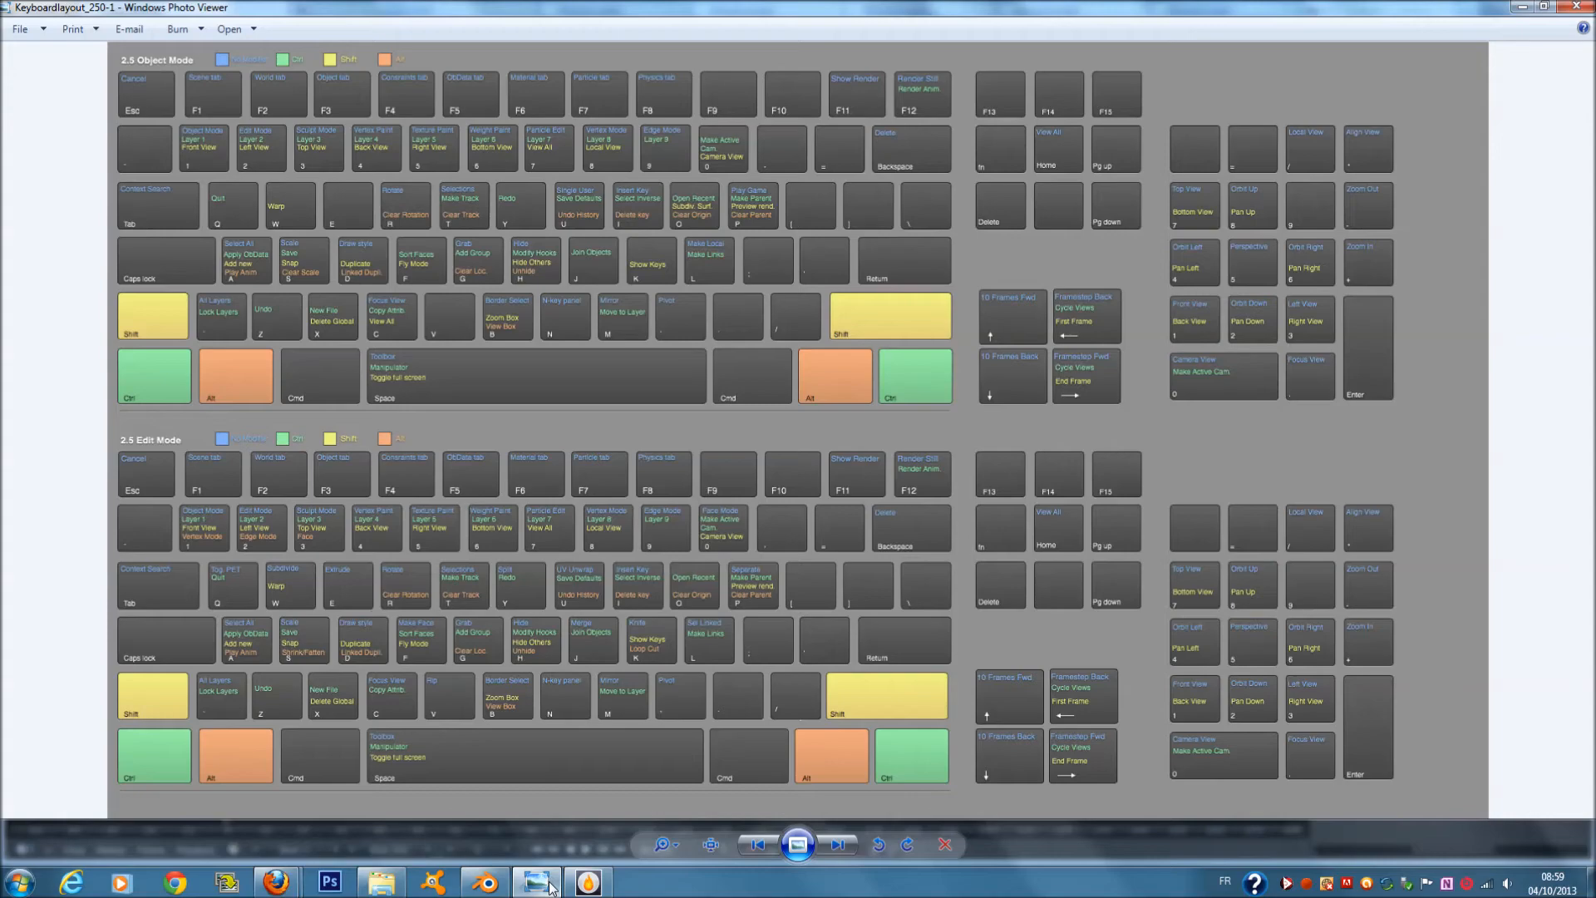
click(551, 885)
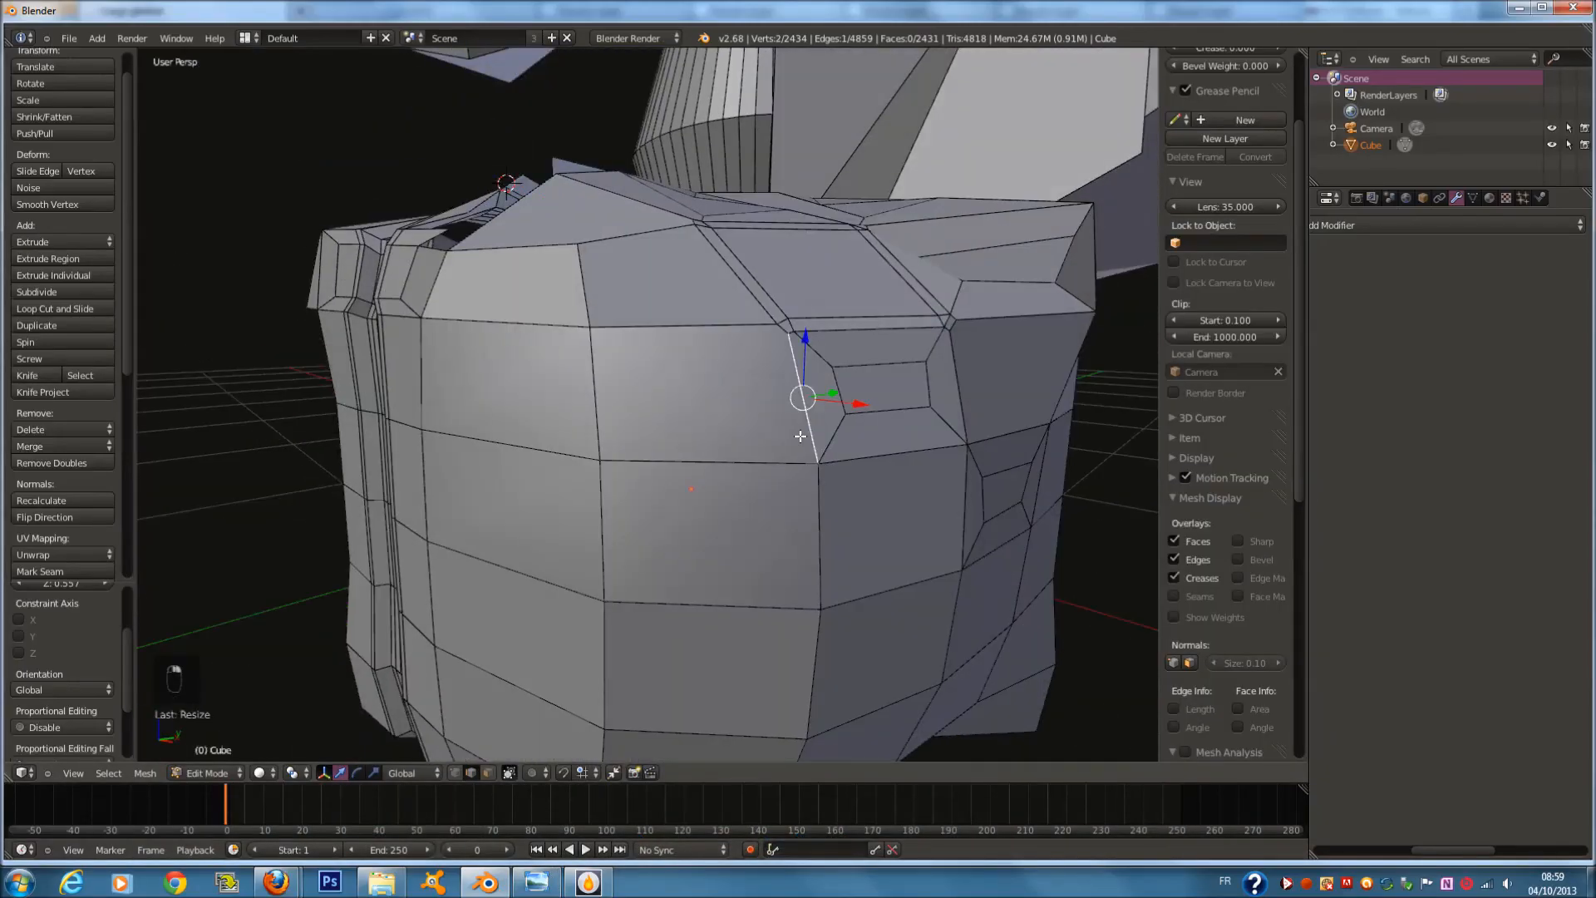
key(l)
key(shift+l)
key(shift+l)
key(shift+l)
key(l)
key(ctrl+l)
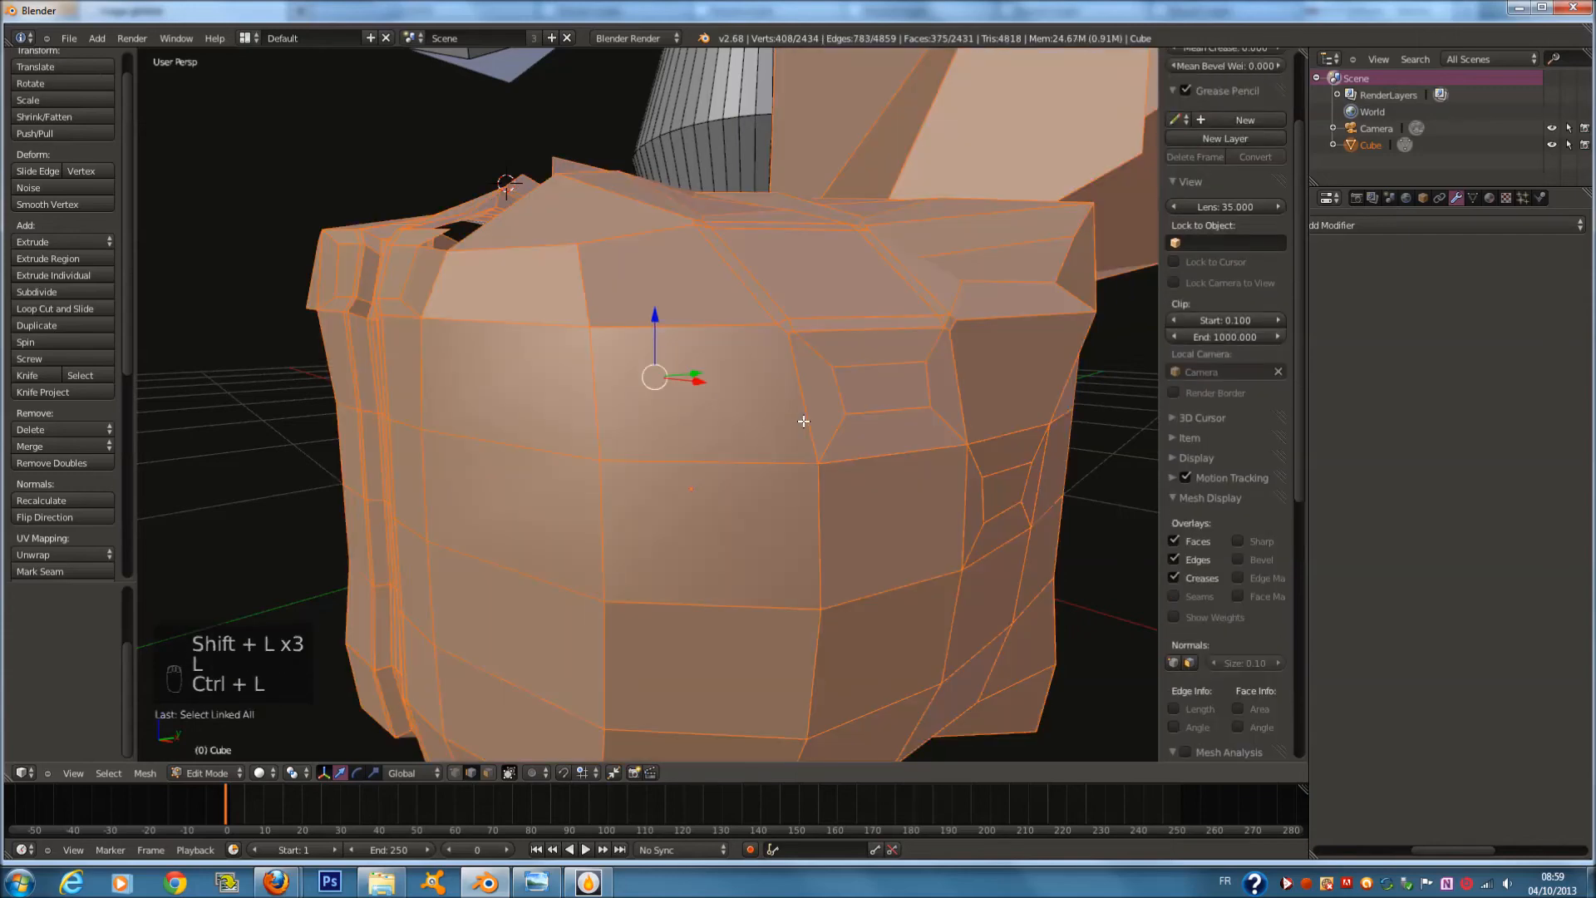
key(shift+i)
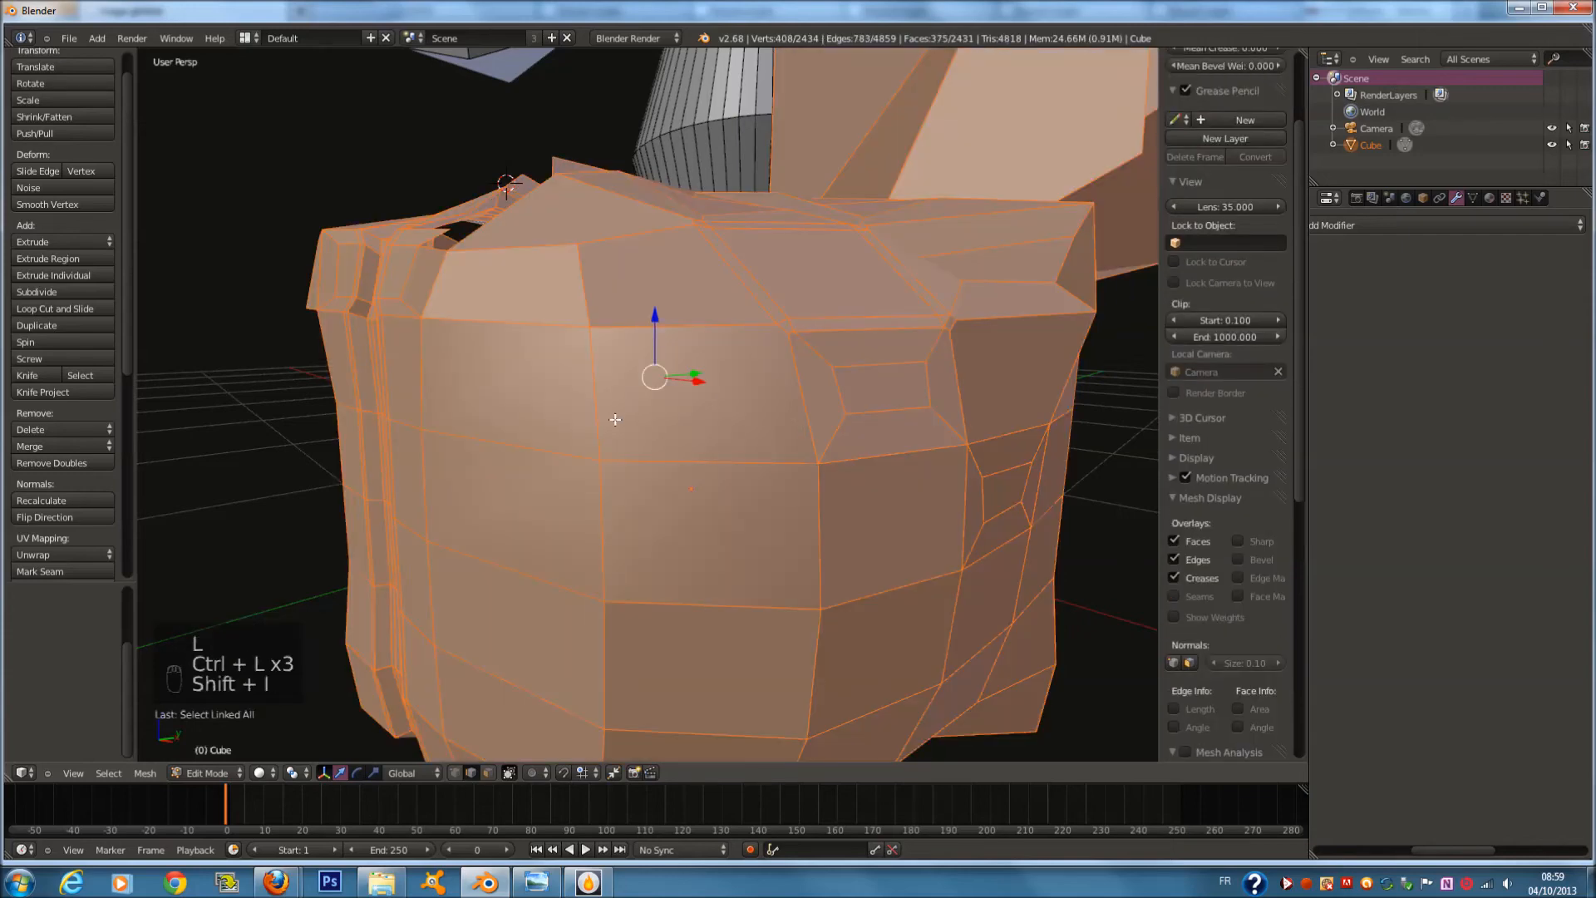
key(shift+l)
key(alt+l)
key(l)
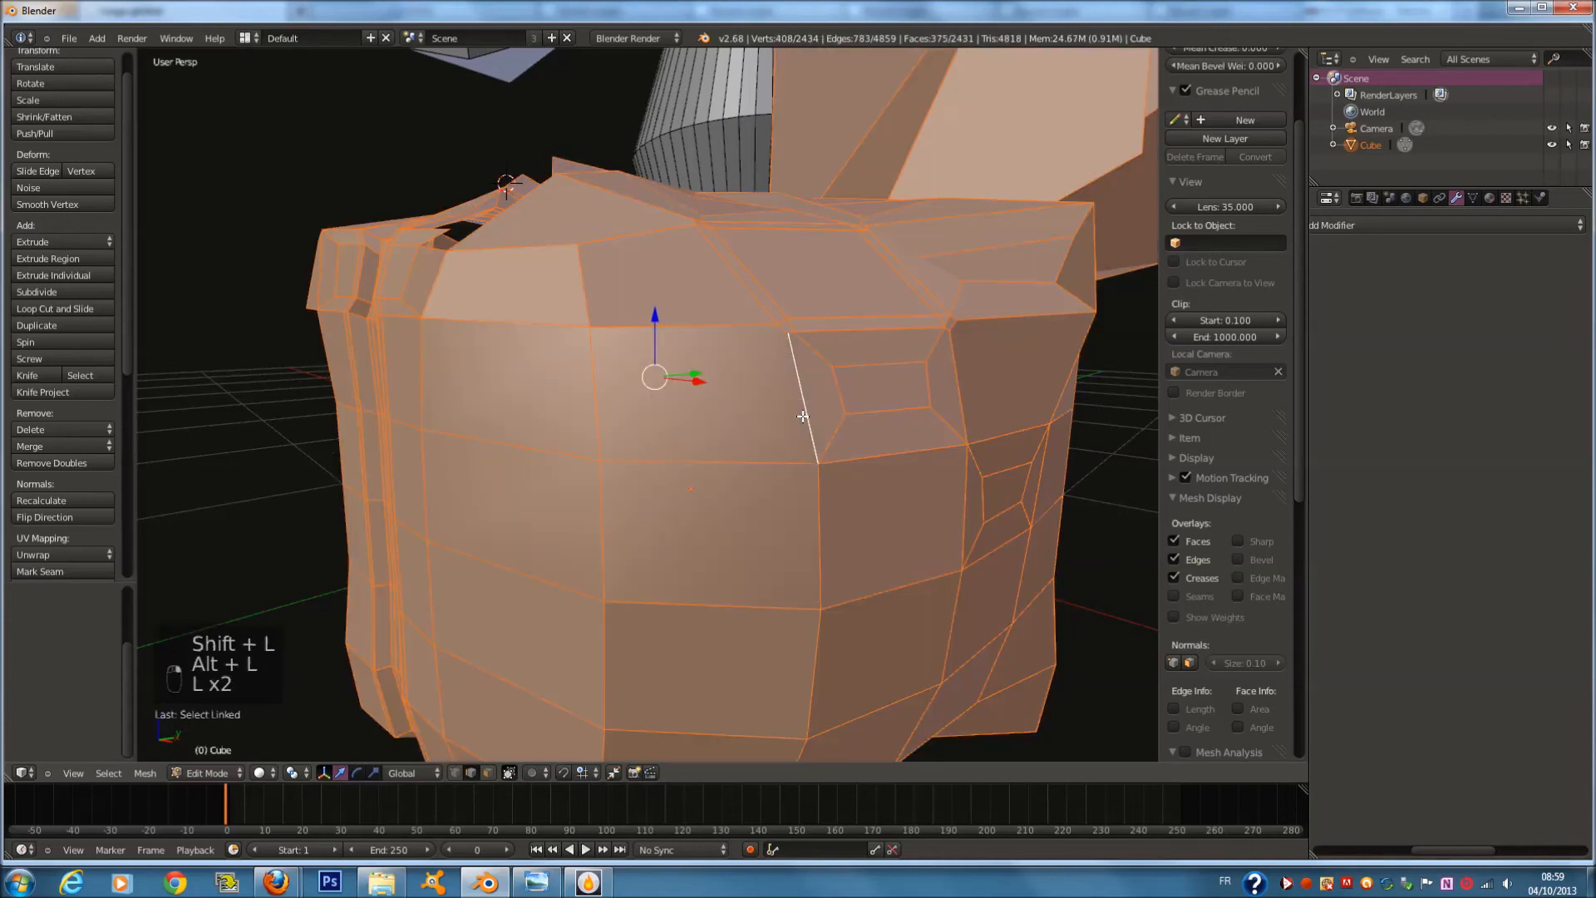
key(alt+l)
Check the keyboard layout for Separate, and split the block's central front face off into its own object
click(536, 883)
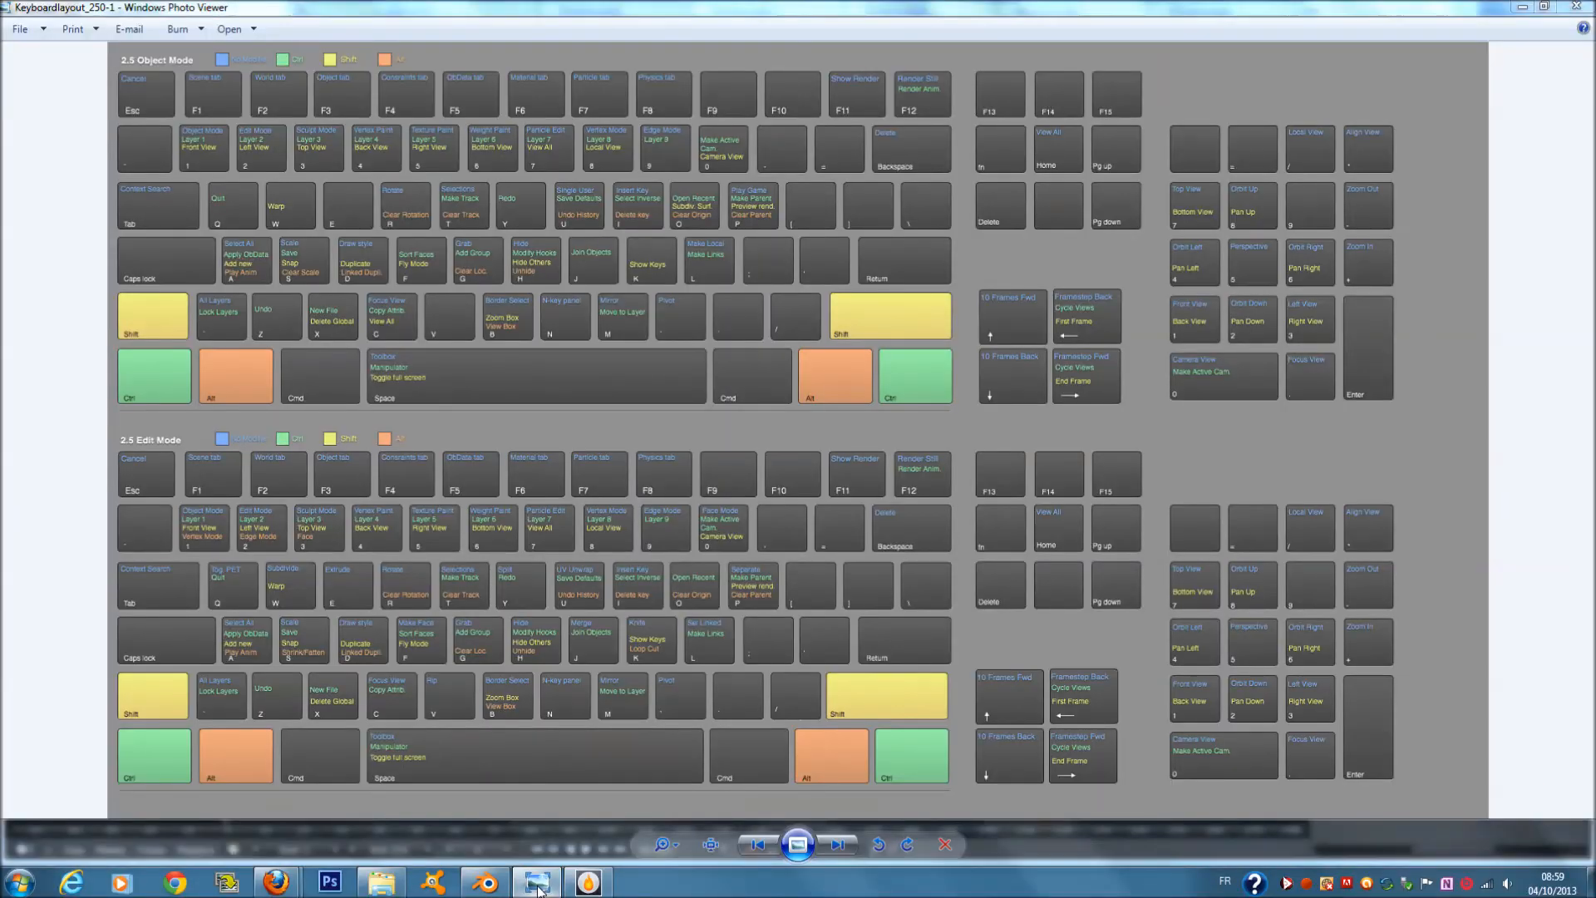
click(537, 885)
scroll(643, 584, down, 3)
right_click(678, 471)
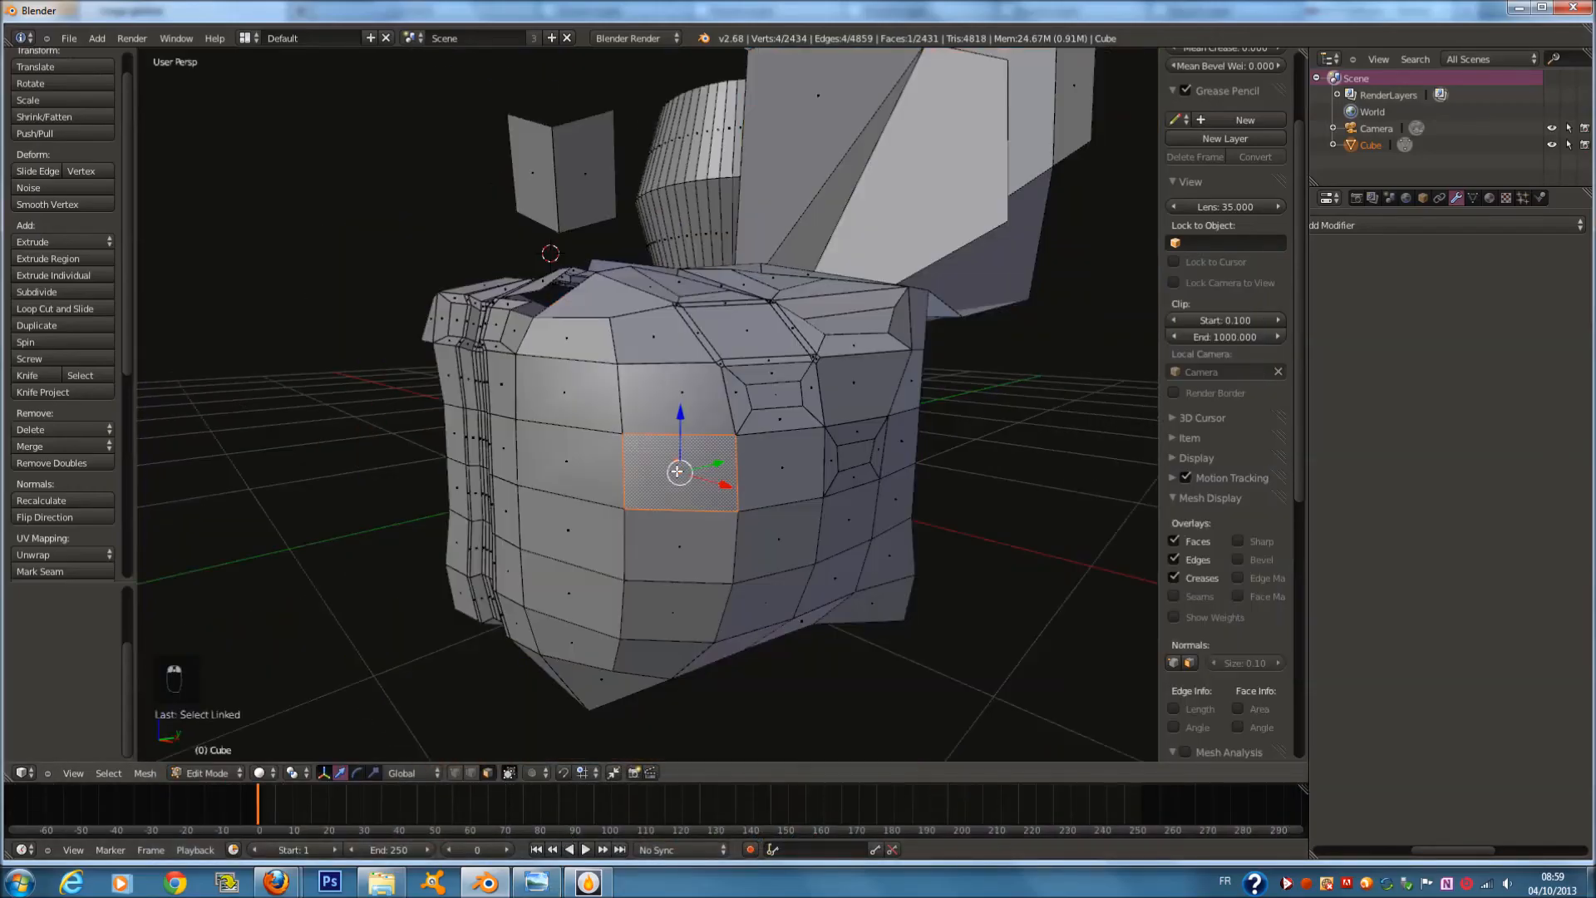
key(p)
click(663, 472)
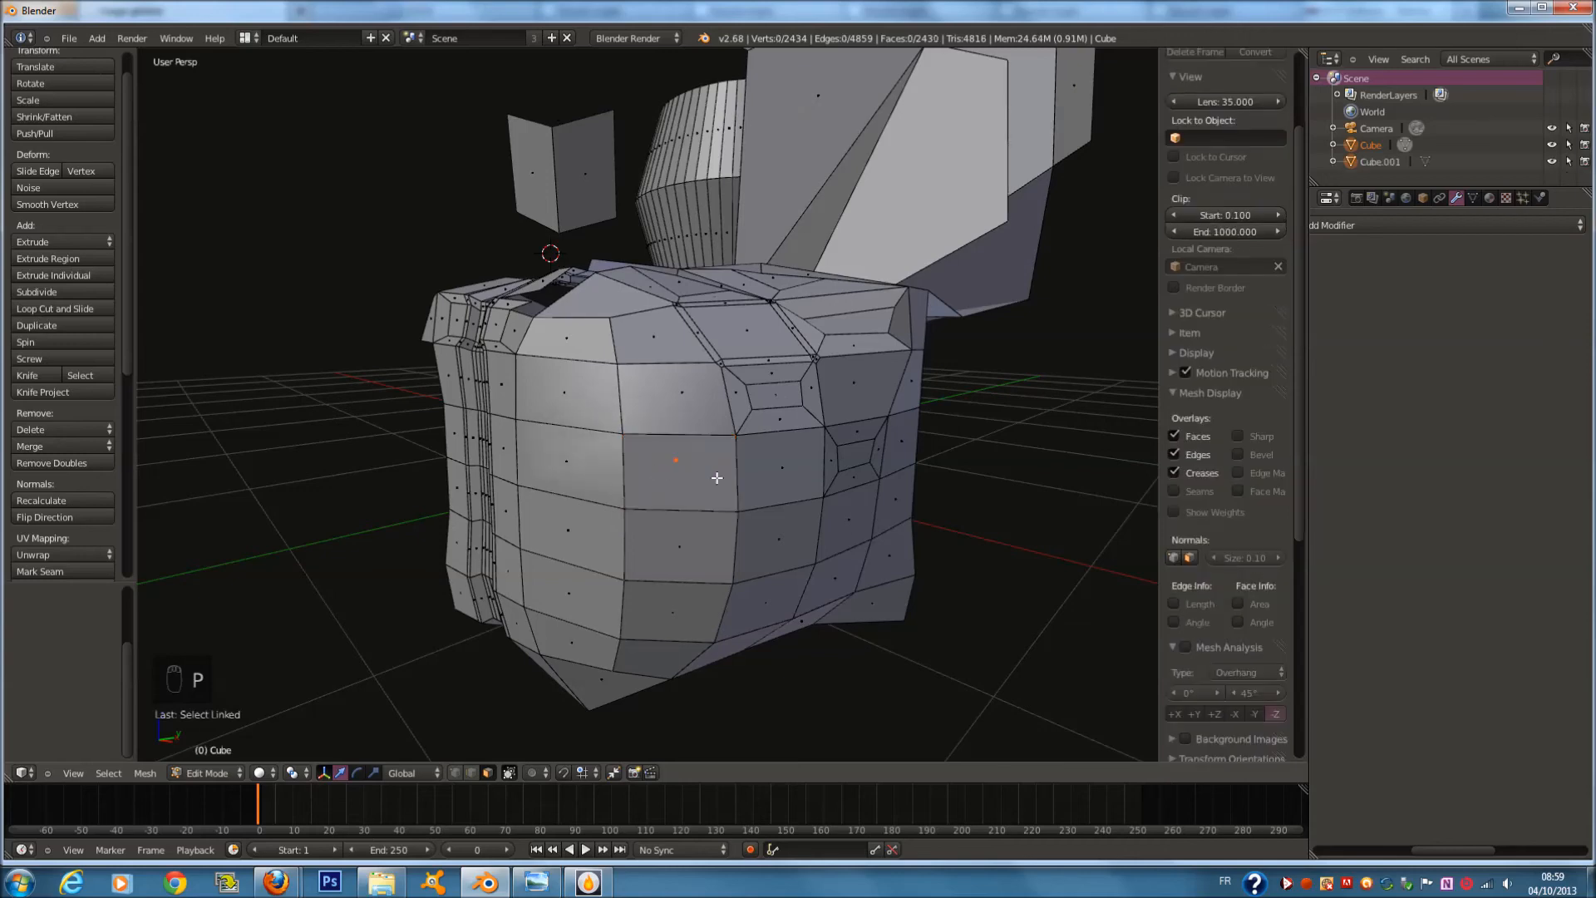
Move the separated face in Object Mode to beside the block, and reopen the block in Edit Mode
key(Tab)
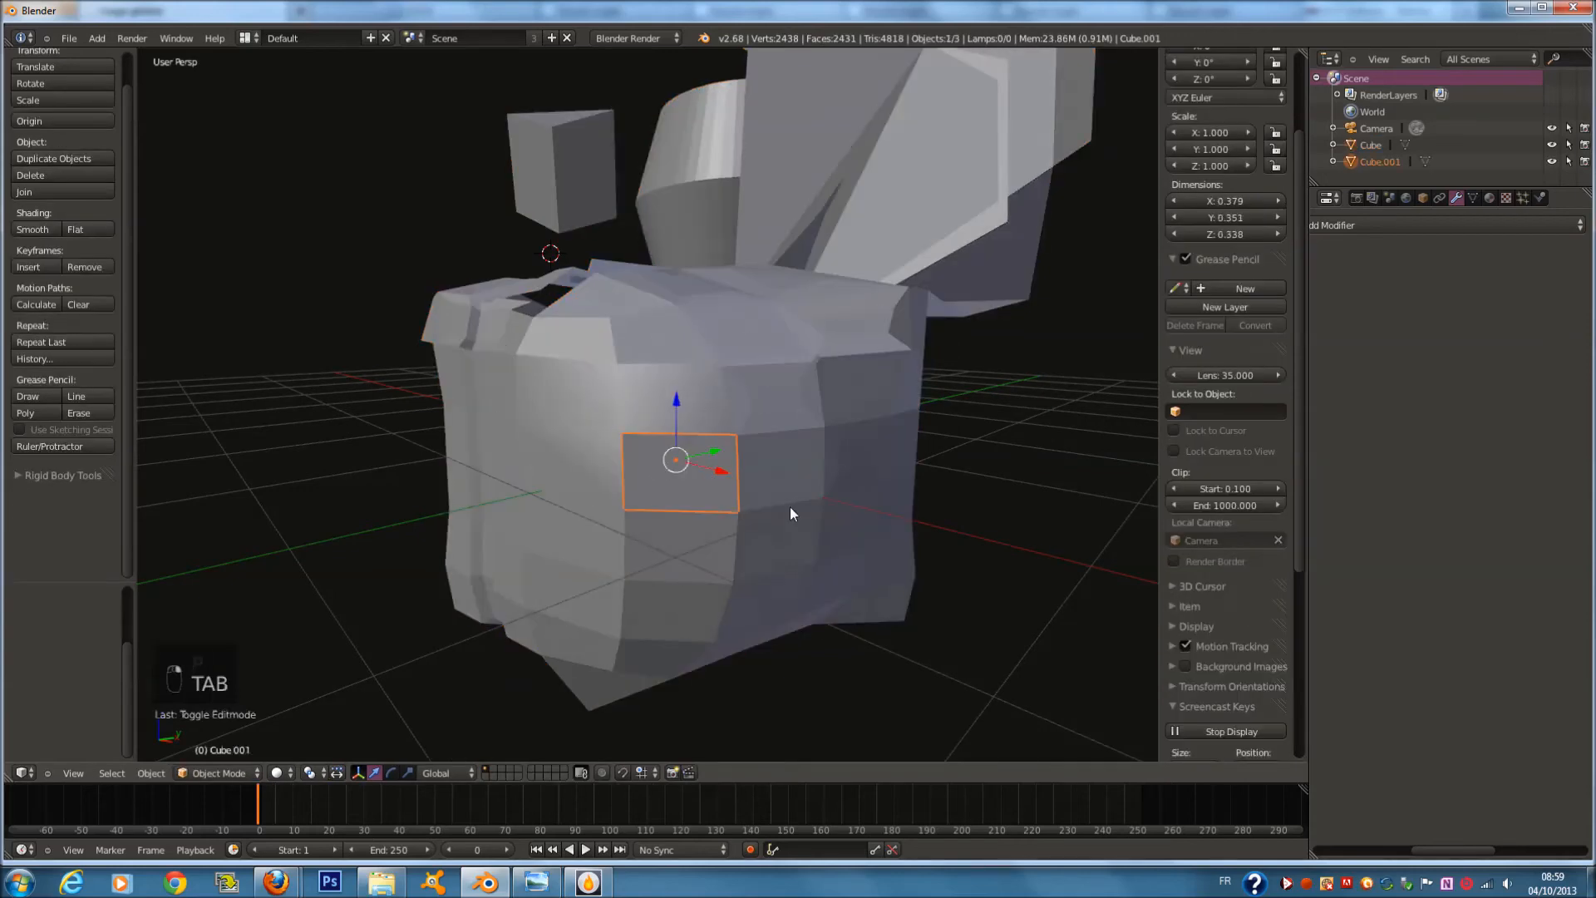
key(g)
click(1060, 552)
right_click(575, 414)
key(Tab)
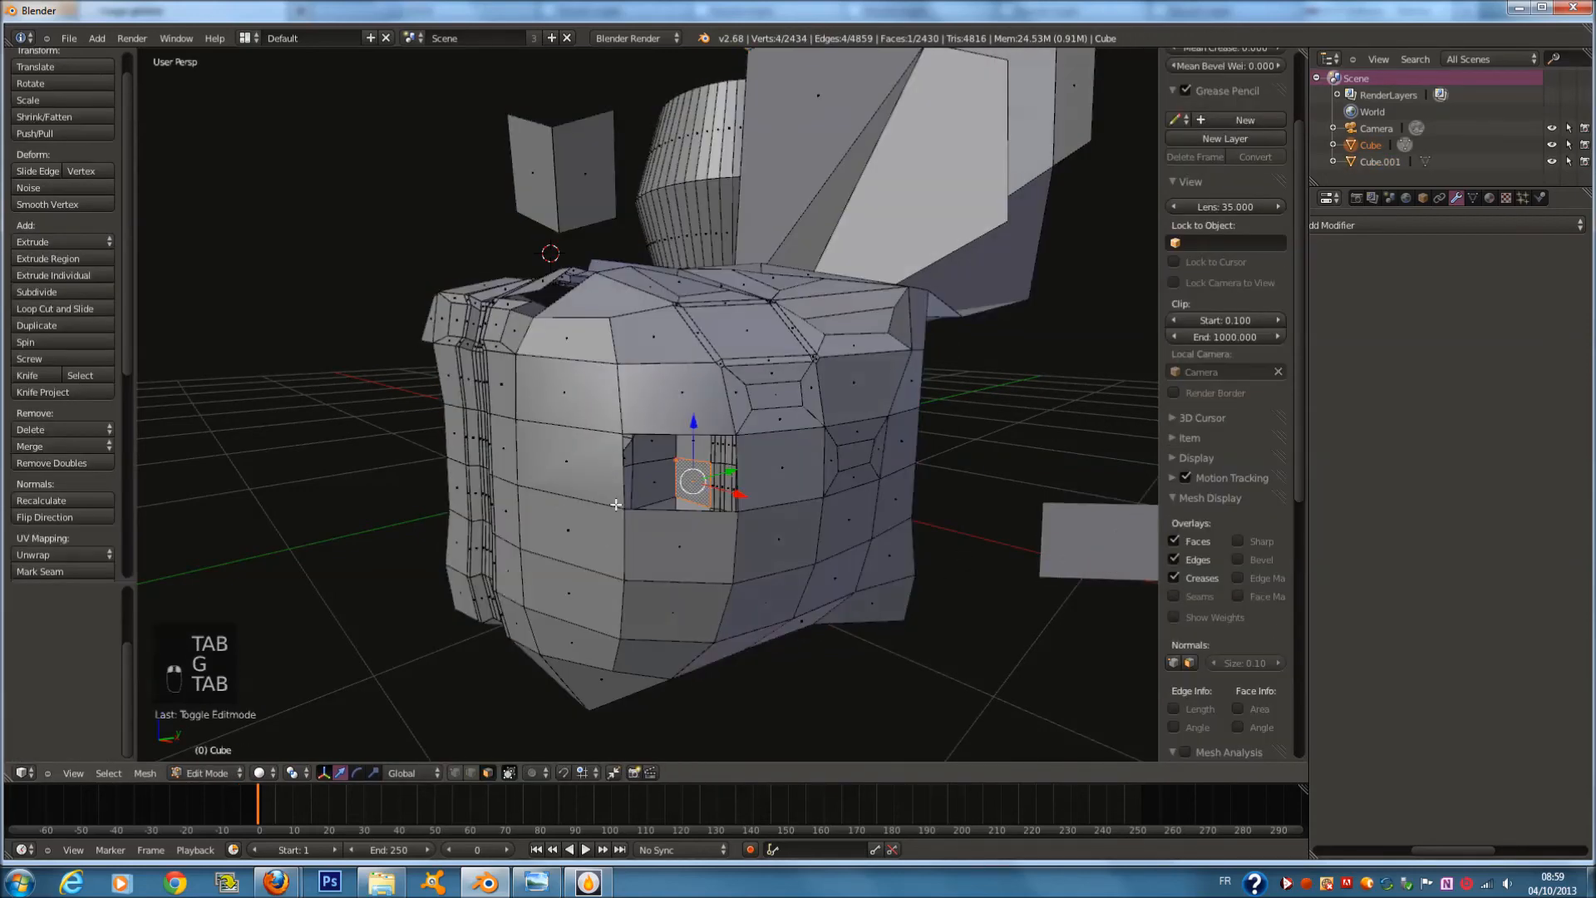
Check the keyboard layout for Join, try Tris to Quads on the face above and beside the opening, and leave Edit Mode
click(557, 888)
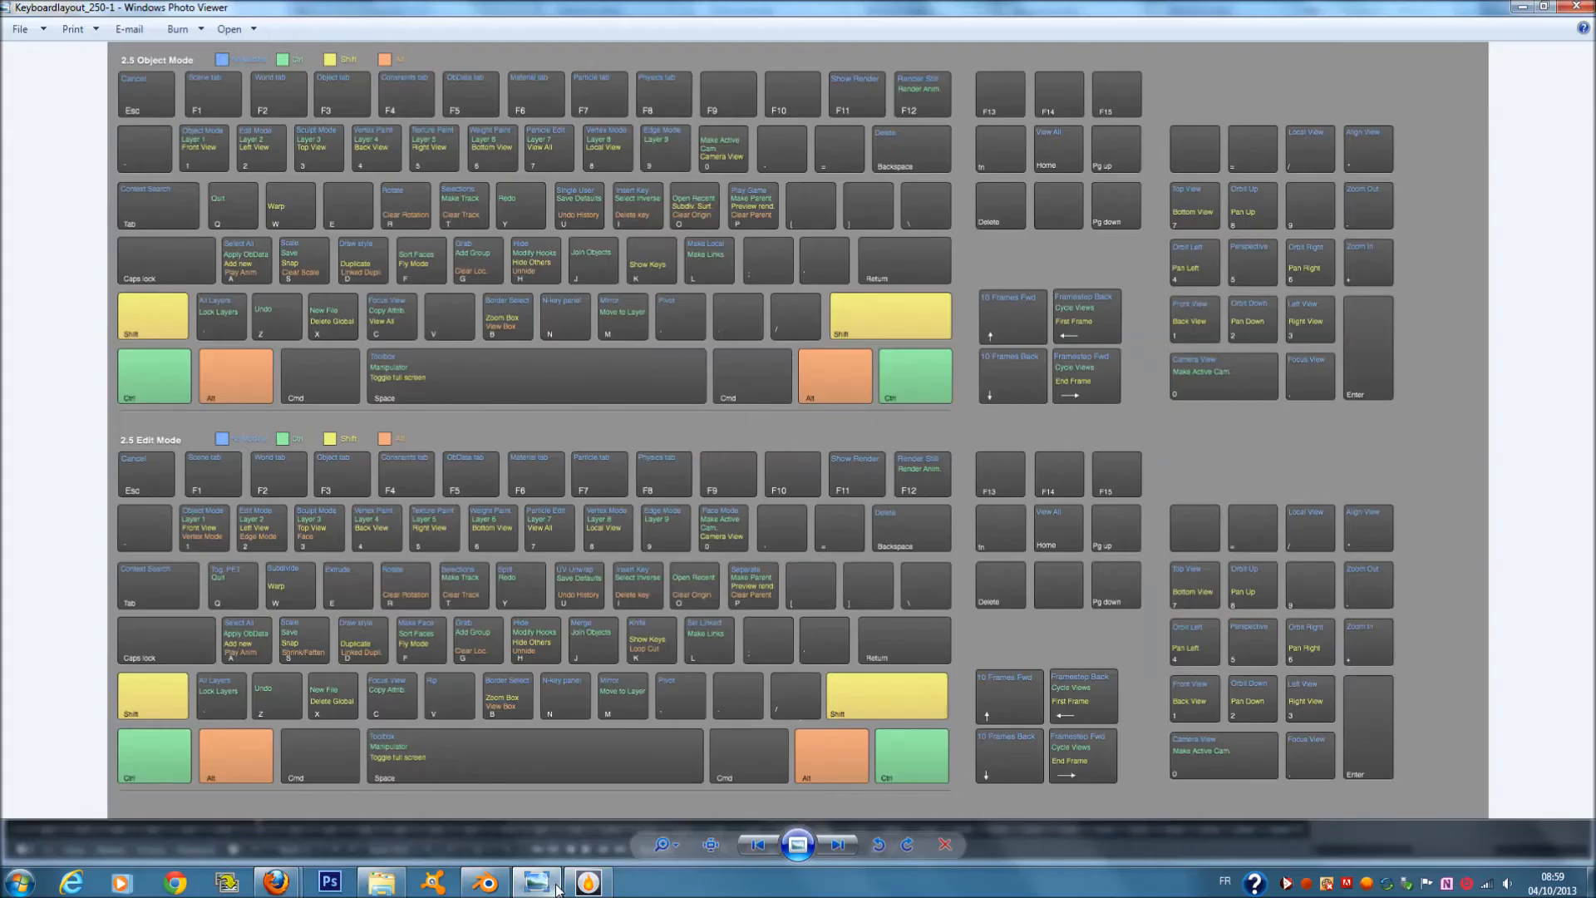
click(557, 888)
right_click(633, 389)
right_click(605, 393)
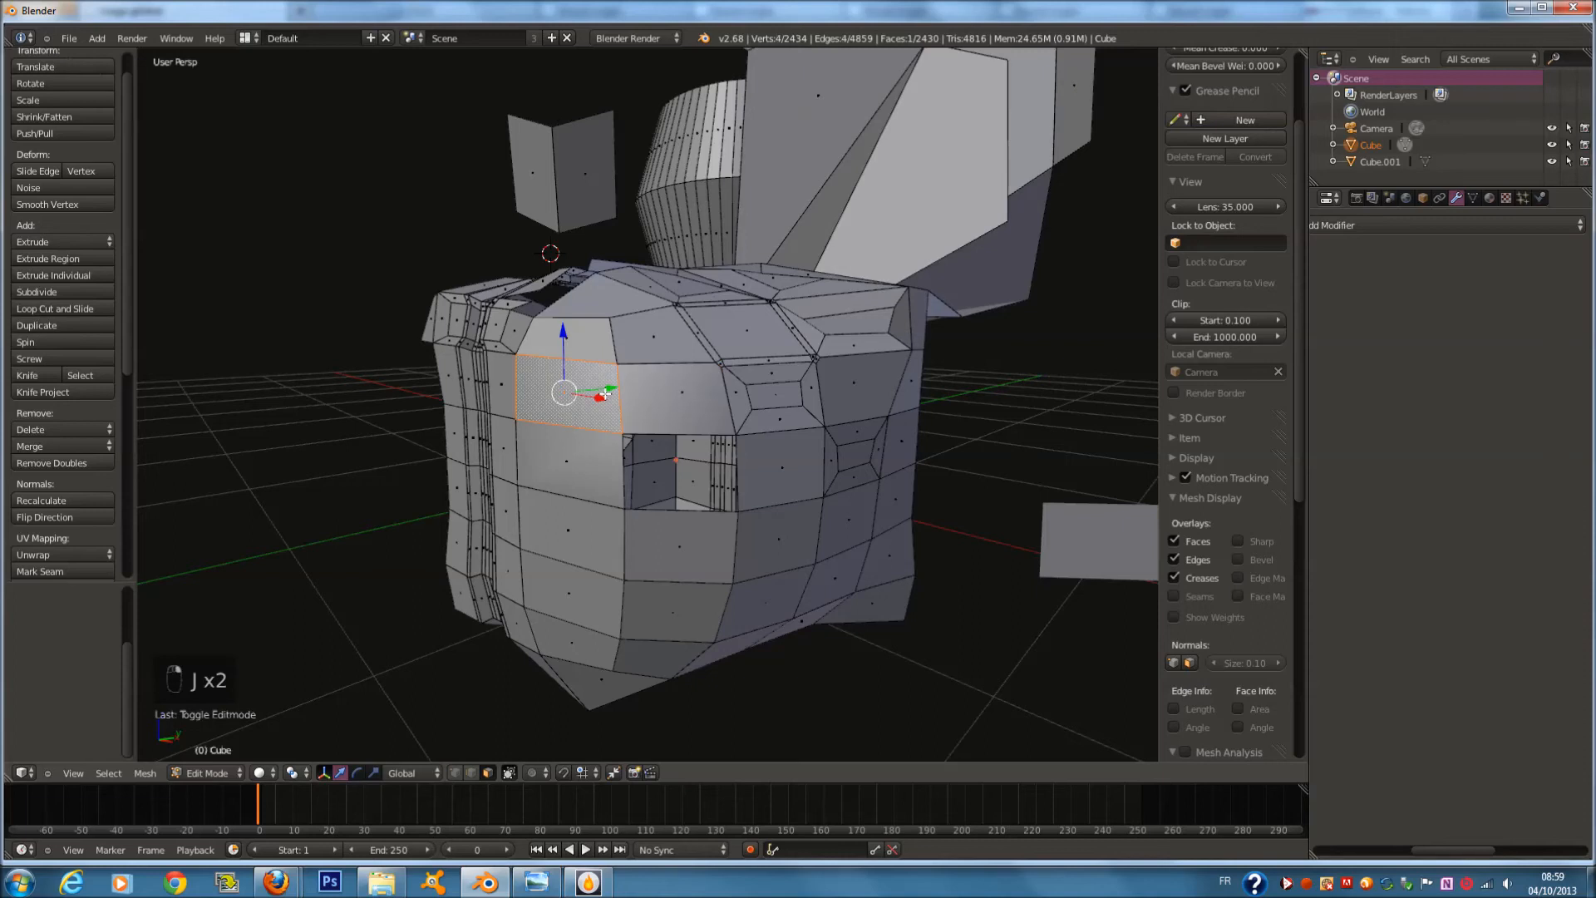
key(shift+j)
key(ctrl+j)
key(alt+j)
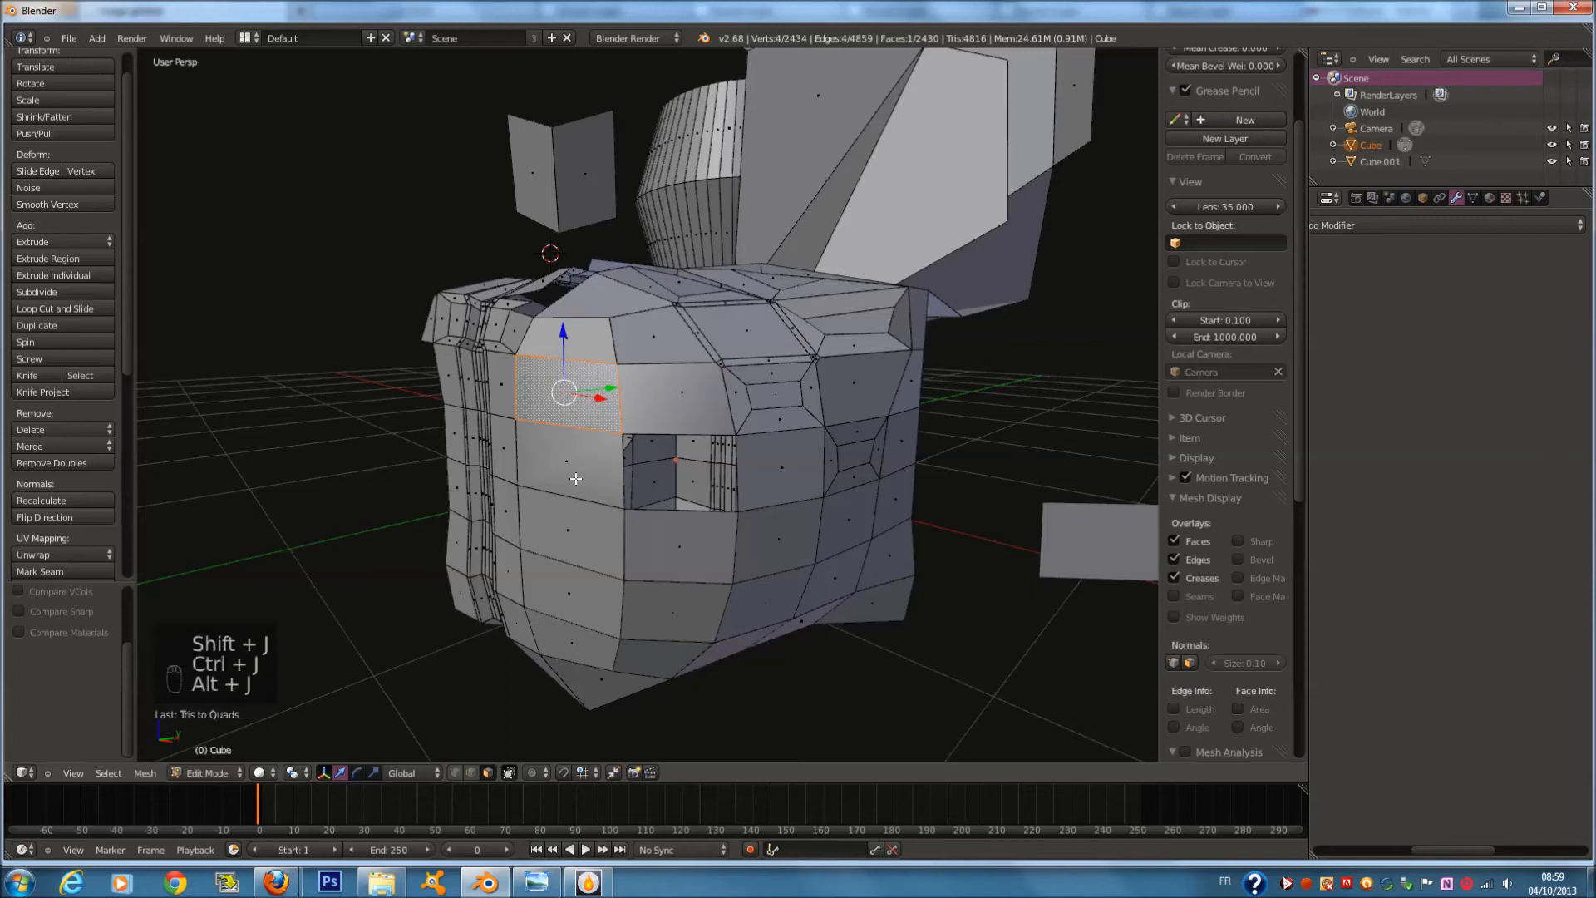
key(Tab)
Consult the keyboard layout, and in edge selection fill the front opening with a face between its lower and upper edges
click(537, 888)
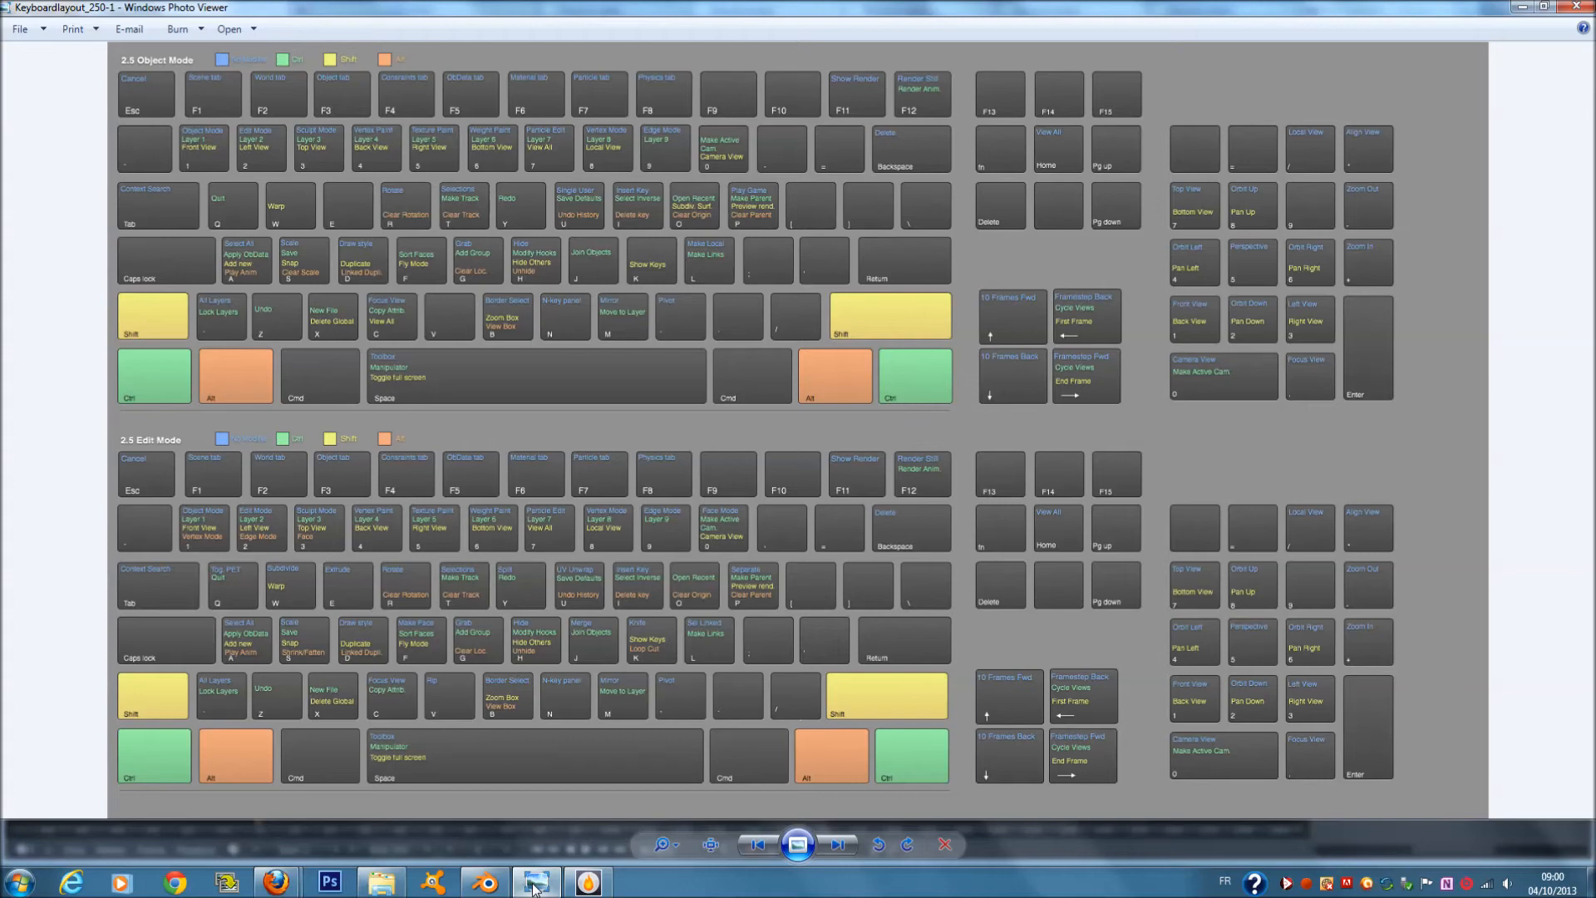
click(532, 883)
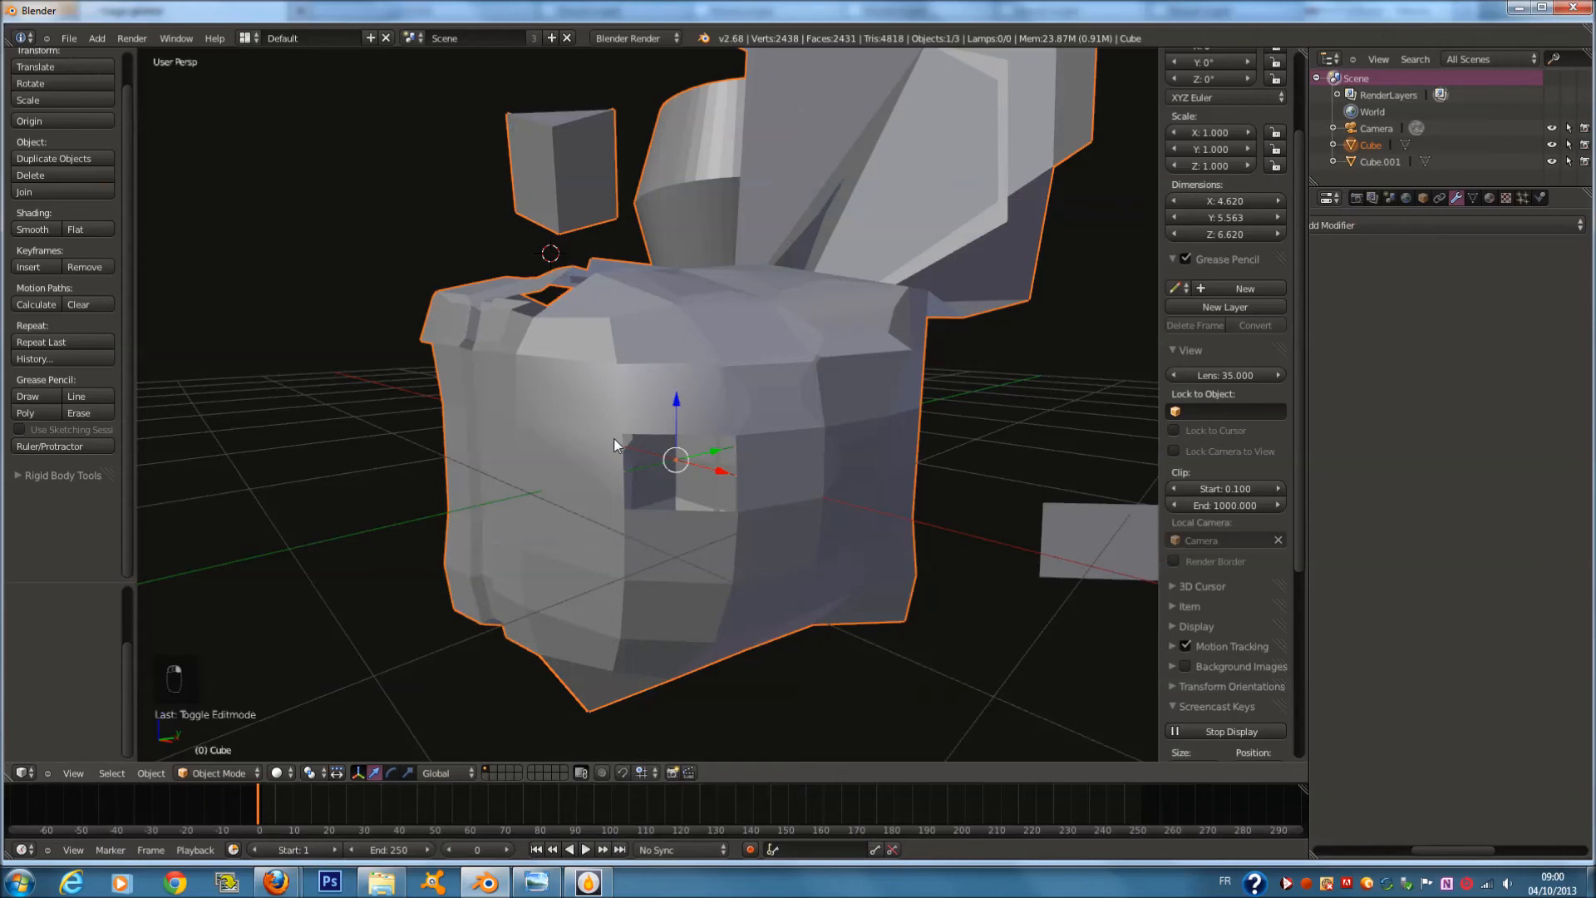
key(Tab)
scroll(614, 437, up, 5)
click(470, 772)
right_click(759, 620)
middle_drag(769, 630, 777, 644)
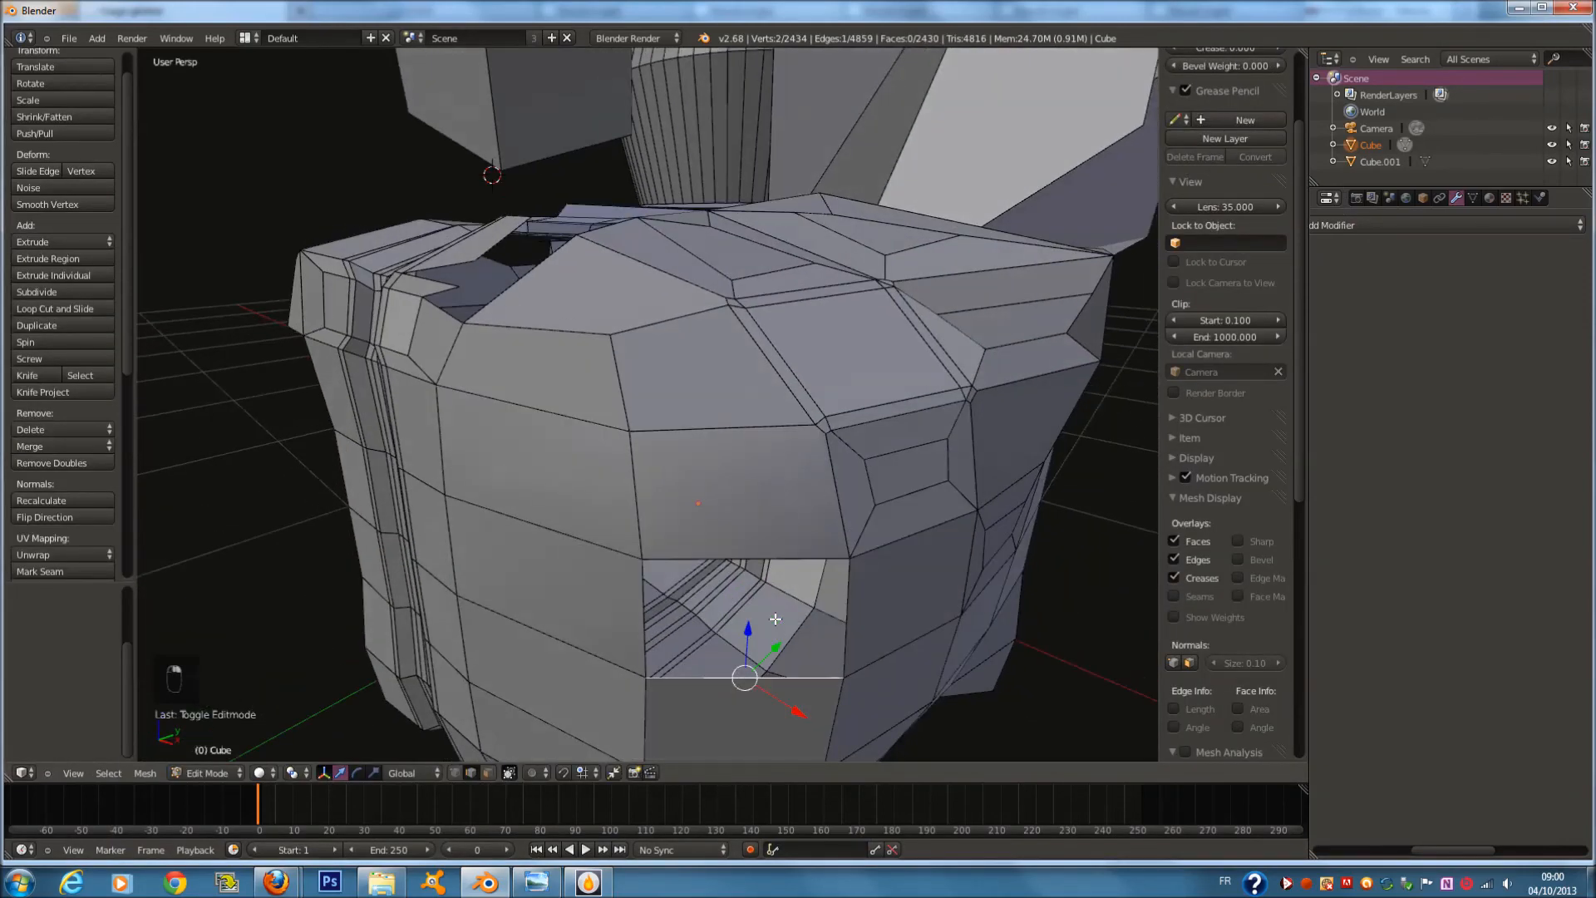
shift+right_click(758, 558)
middle_drag(758, 557, 759, 541)
key(f)
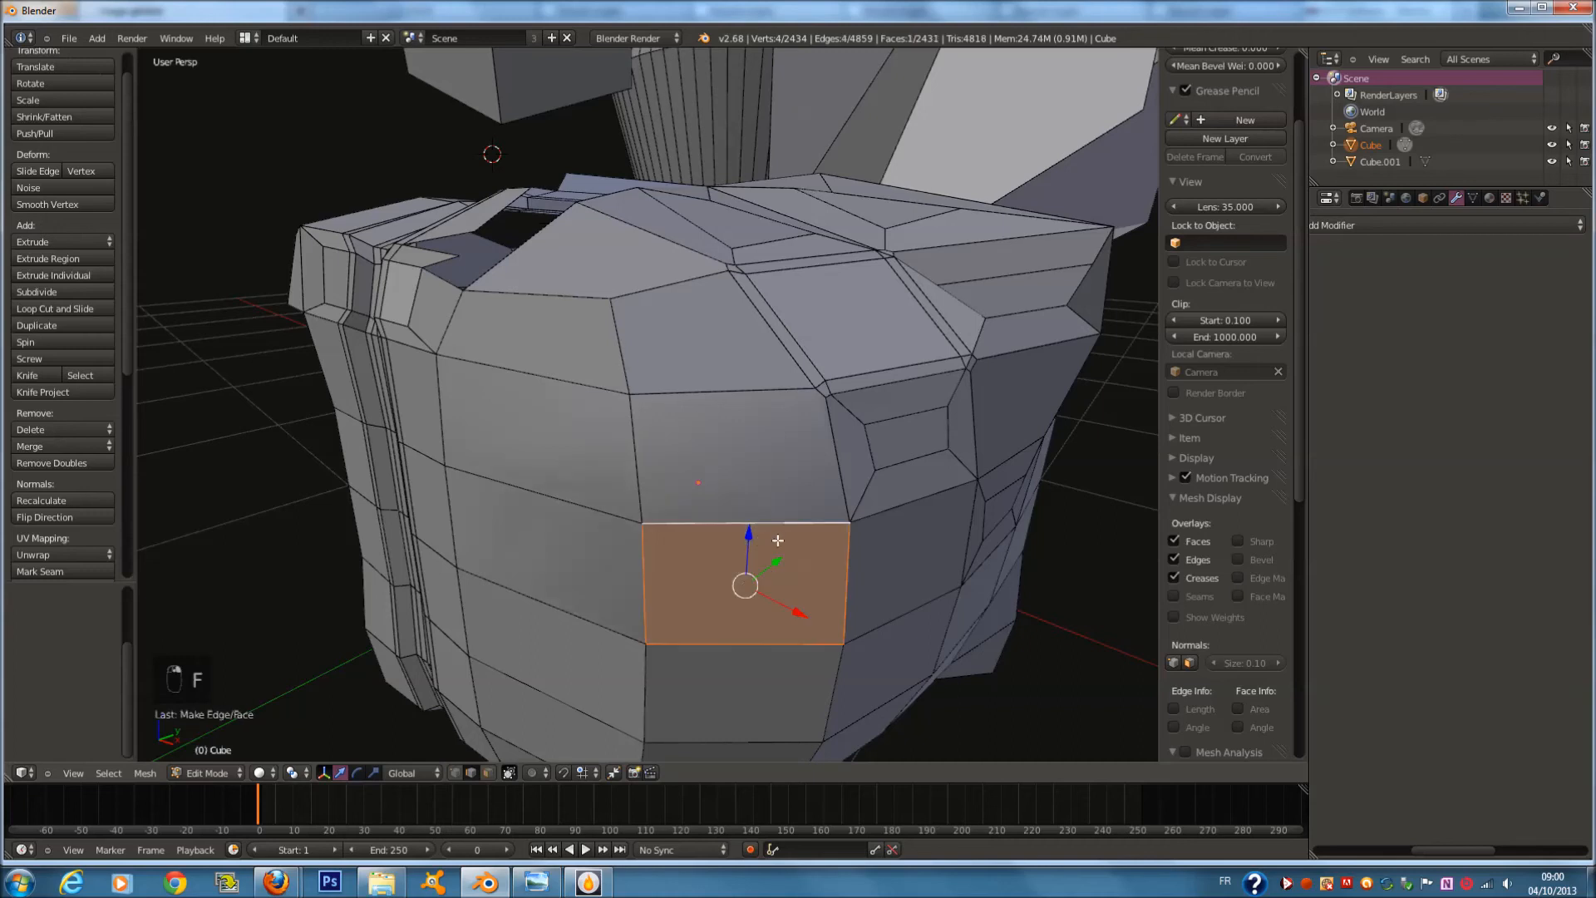
Rip the filled face's corner-side vertical edge open and bridge the gap with a new face
right_click(843, 576)
key(v)
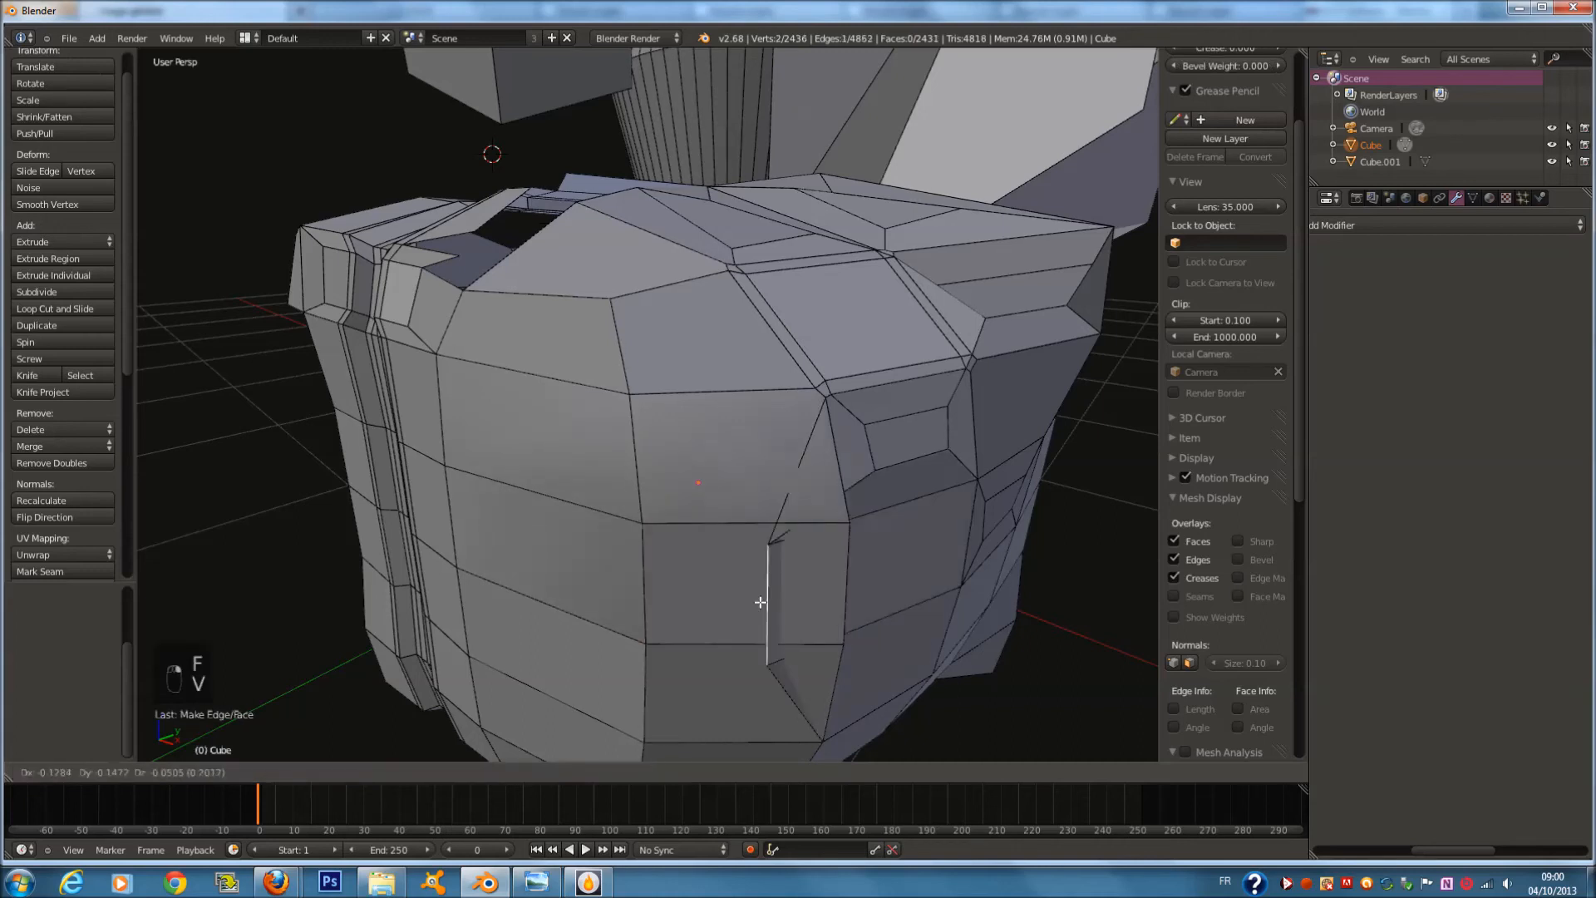
click(919, 611)
shift+right_click(847, 587)
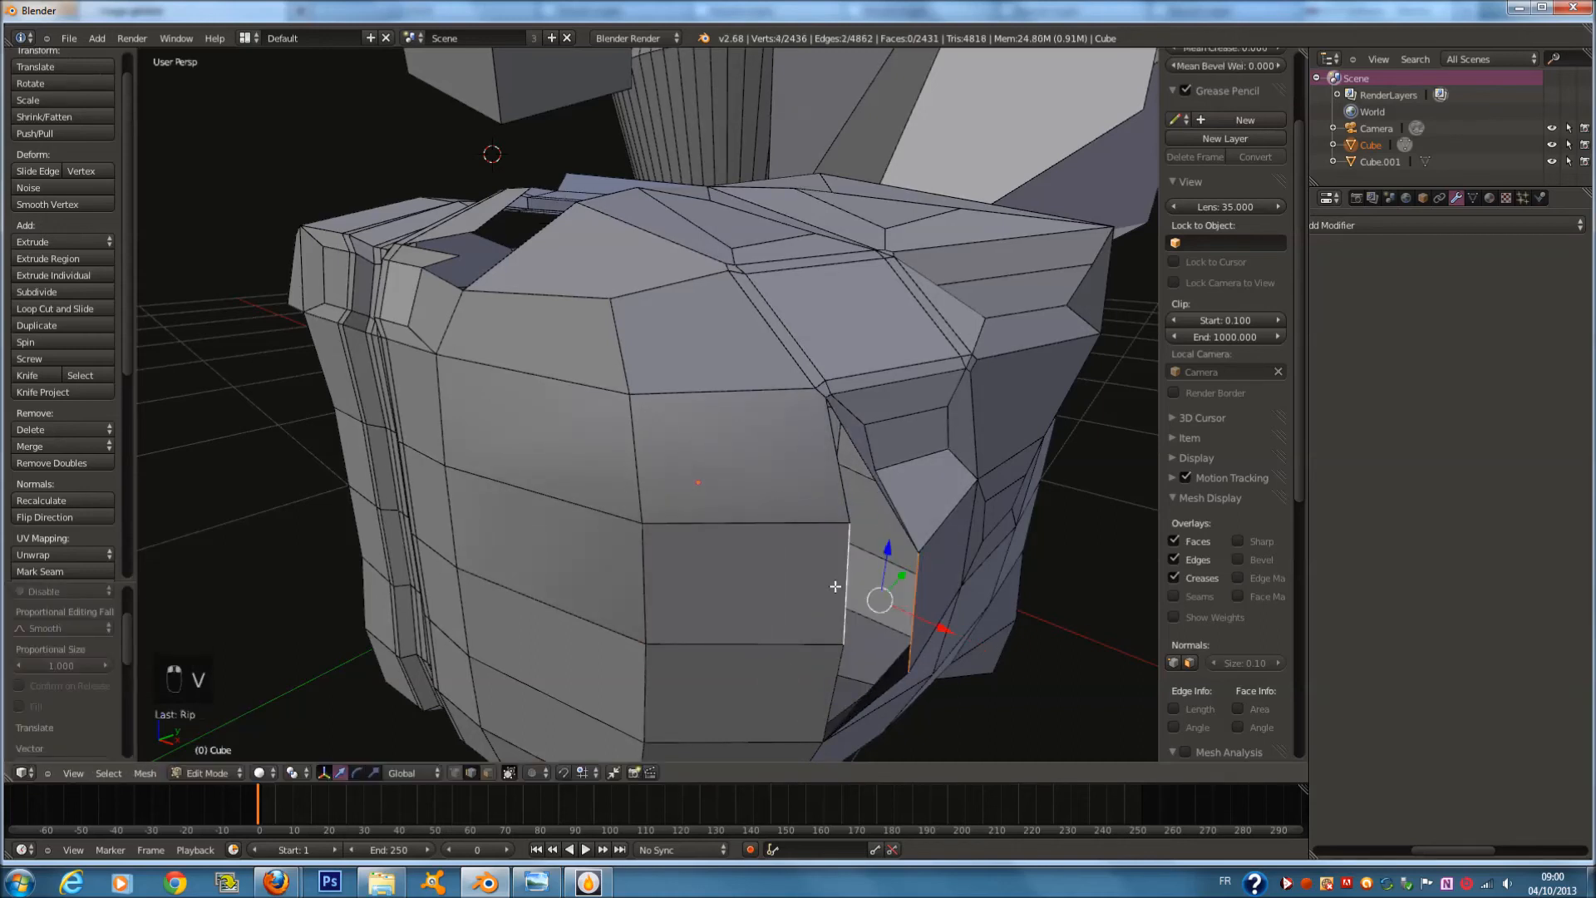
key(g)
click(863, 591)
key(f)
Rip the upper edge of the filled front face open and fill the gap with a new face
right_click(800, 524)
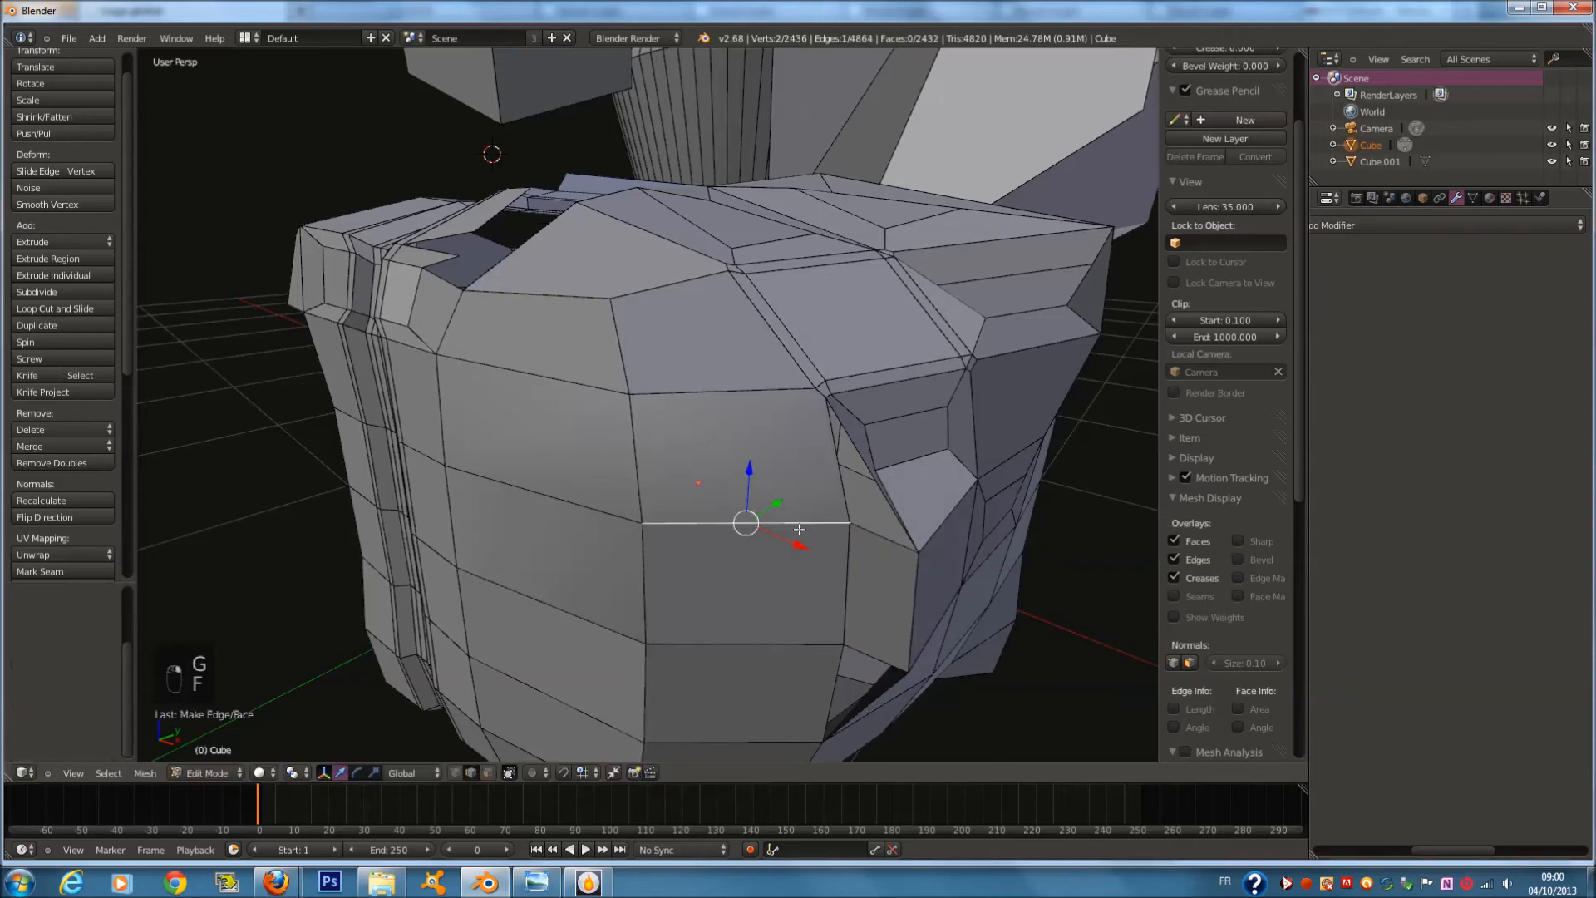
key(v)
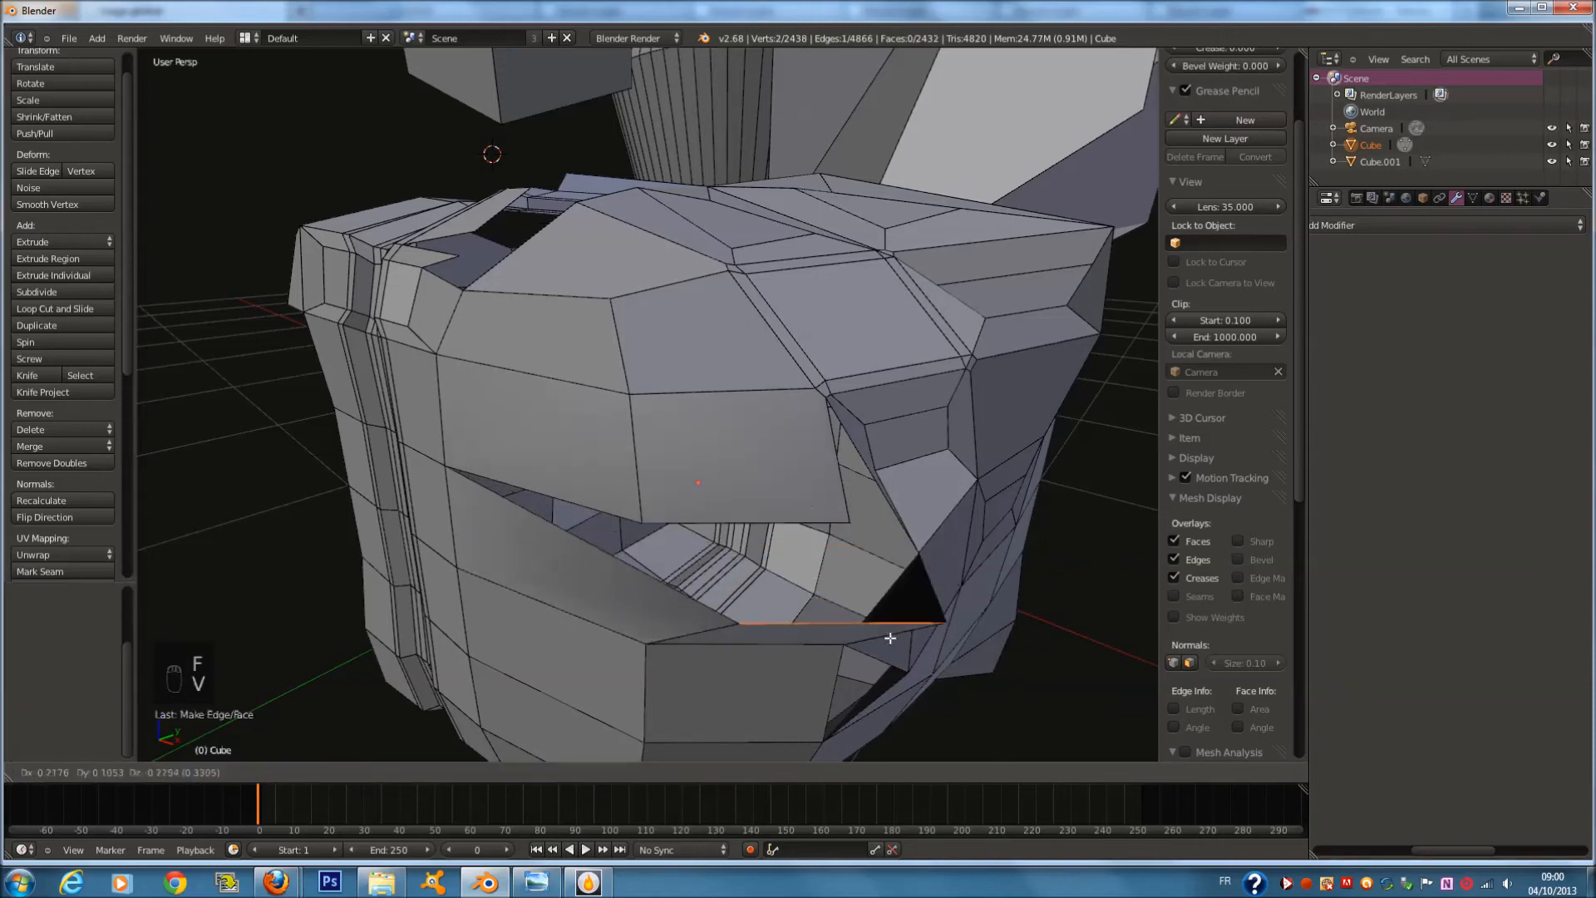
click(787, 508)
key(f)
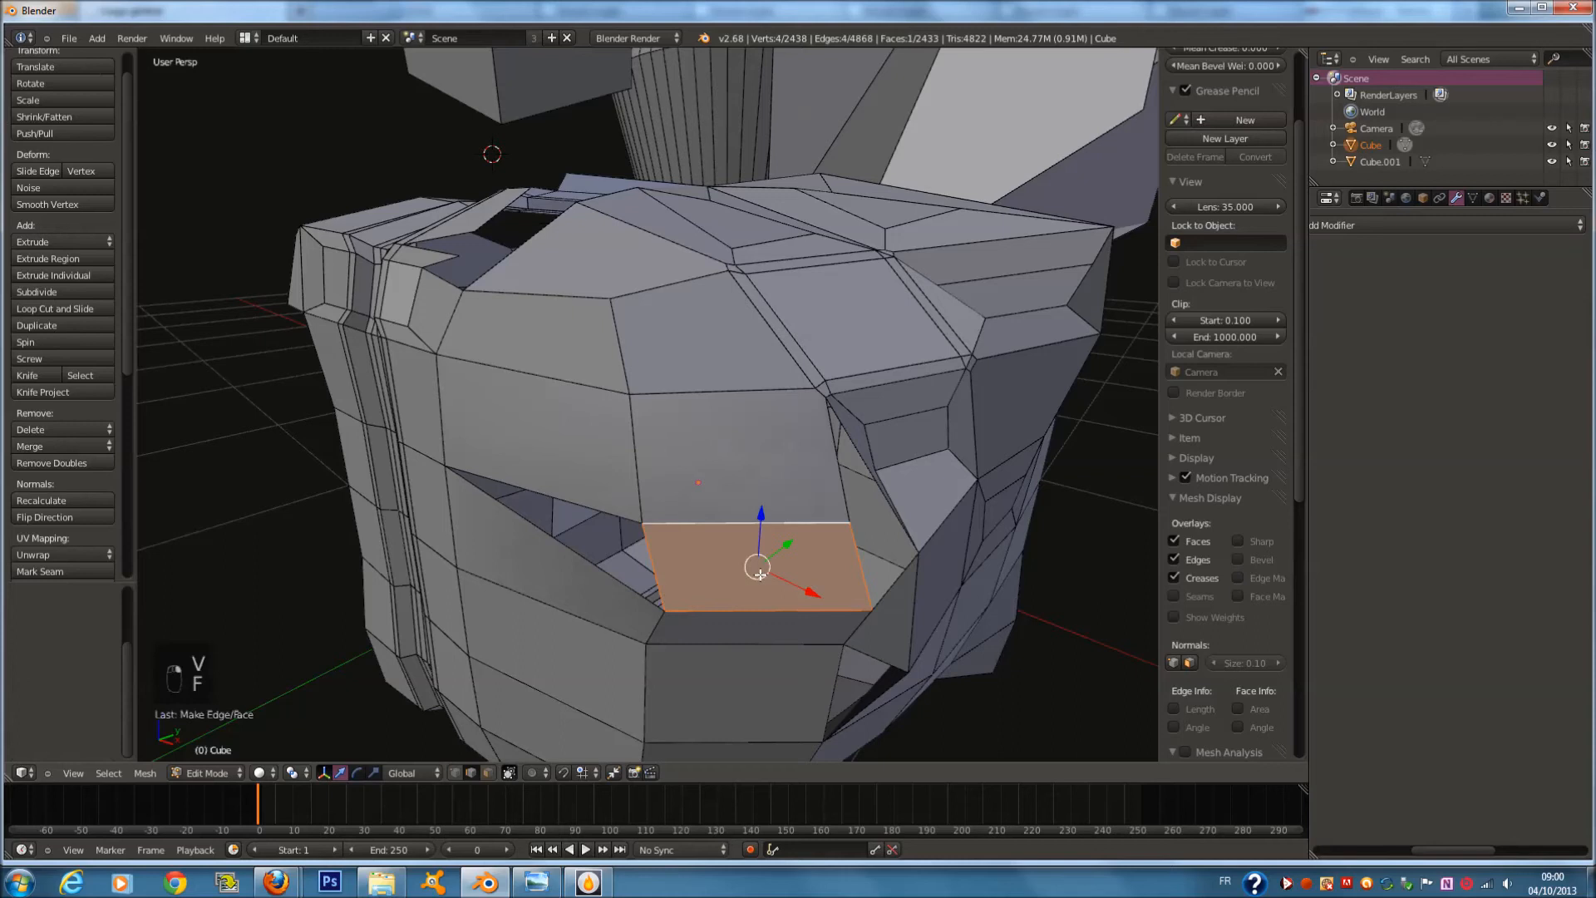
Review the Specials and Edges commands available for the front face and the upper front edges
key(w)
key(ctrl+e)
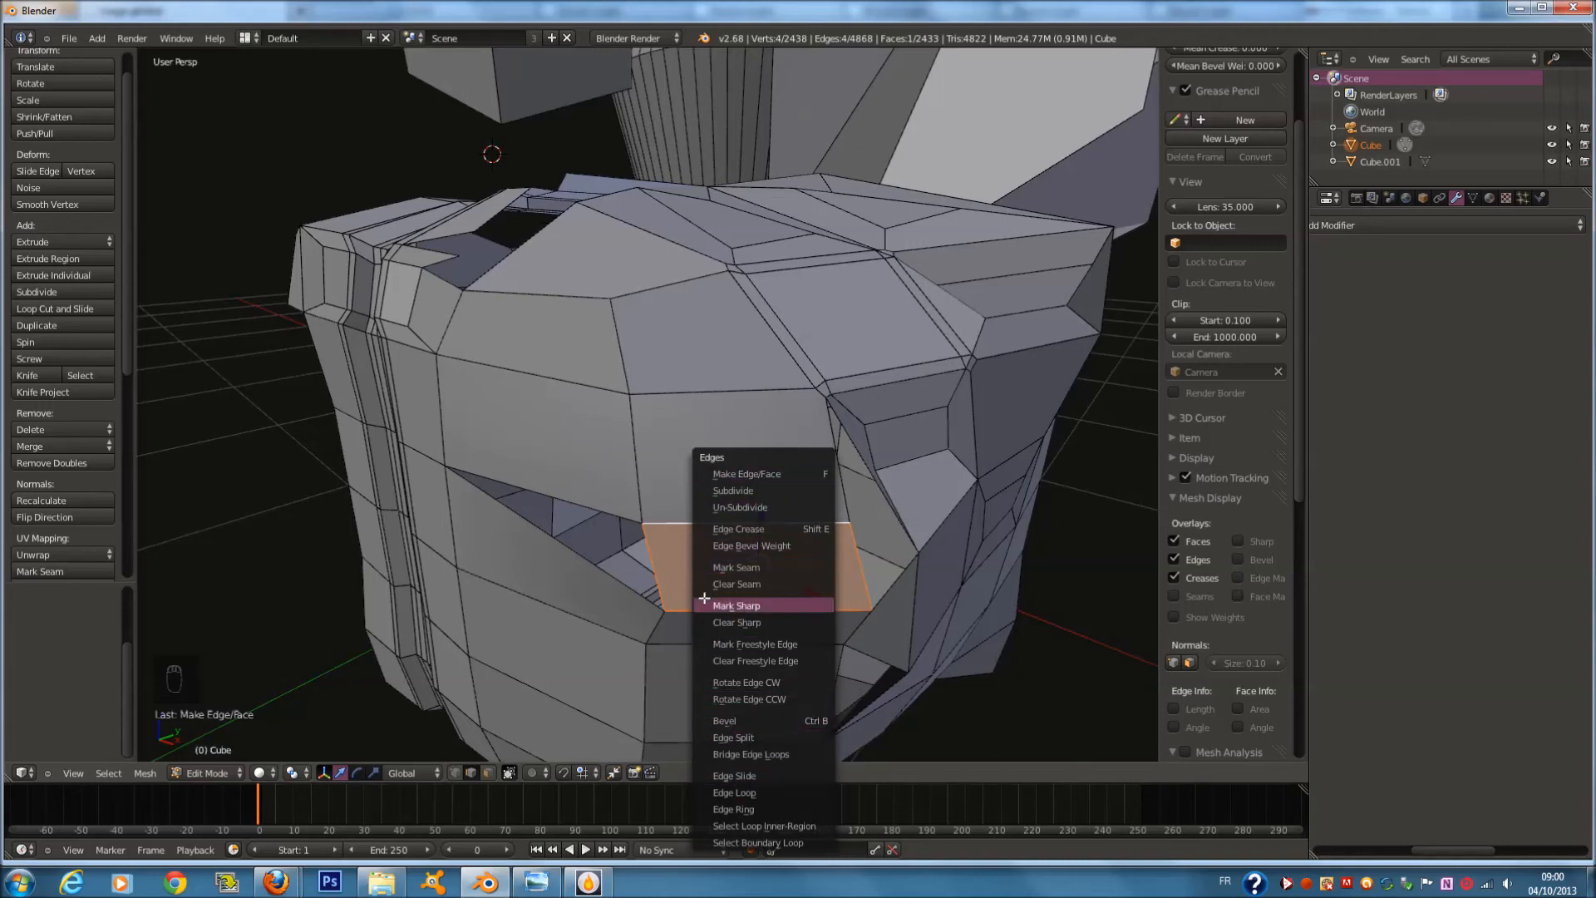
right_click(569, 384)
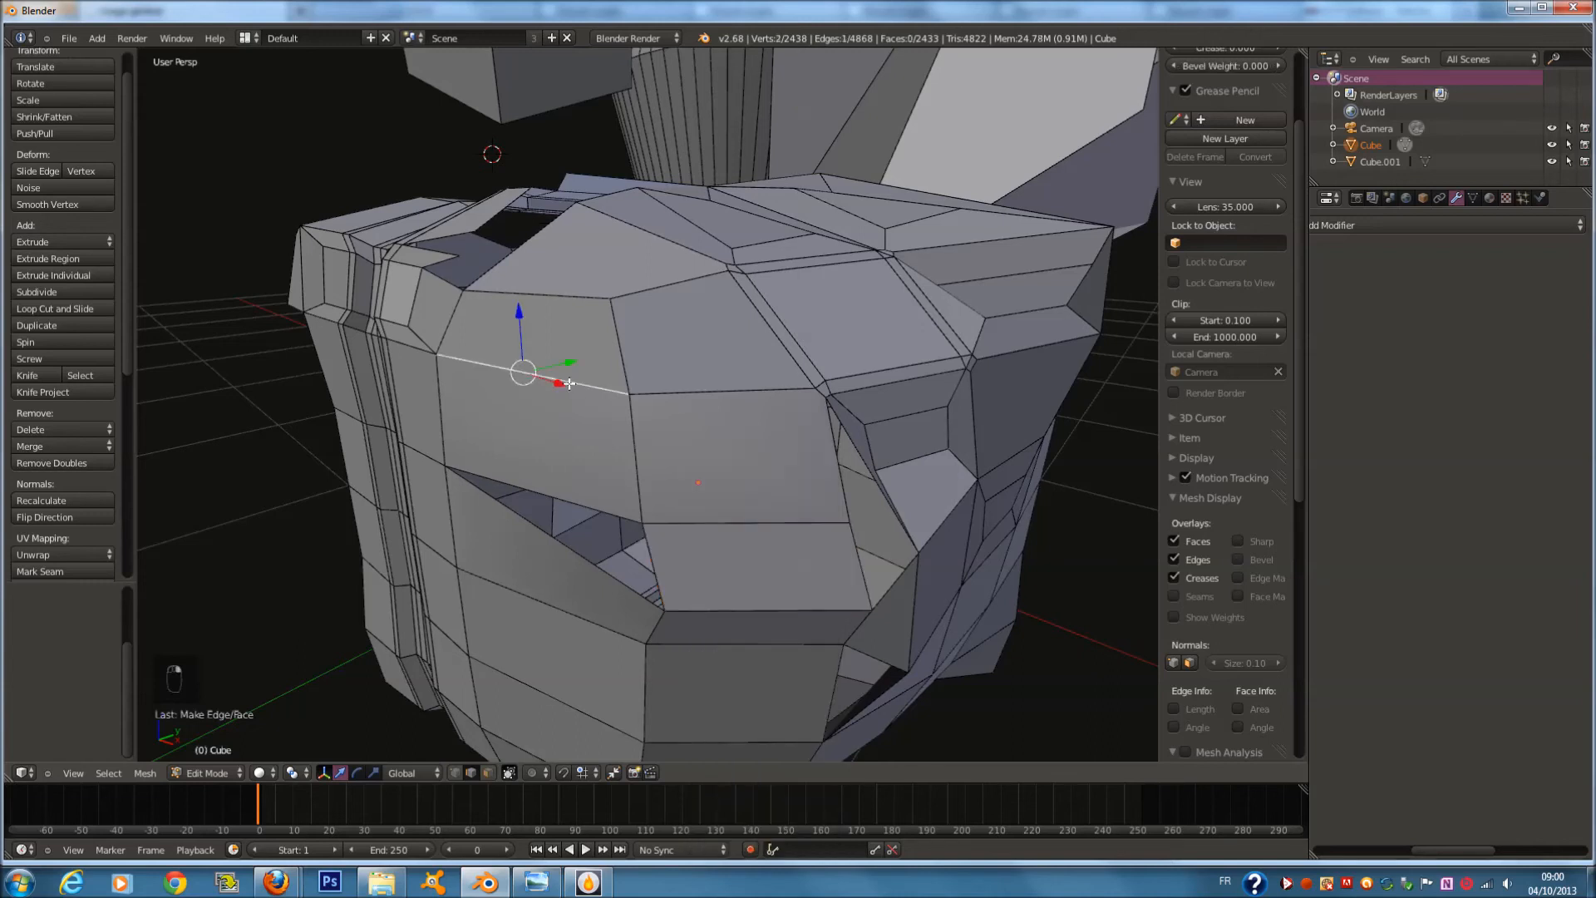
key(ctrl+e)
key(a)
right_click(716, 403)
key(ctrl+e)
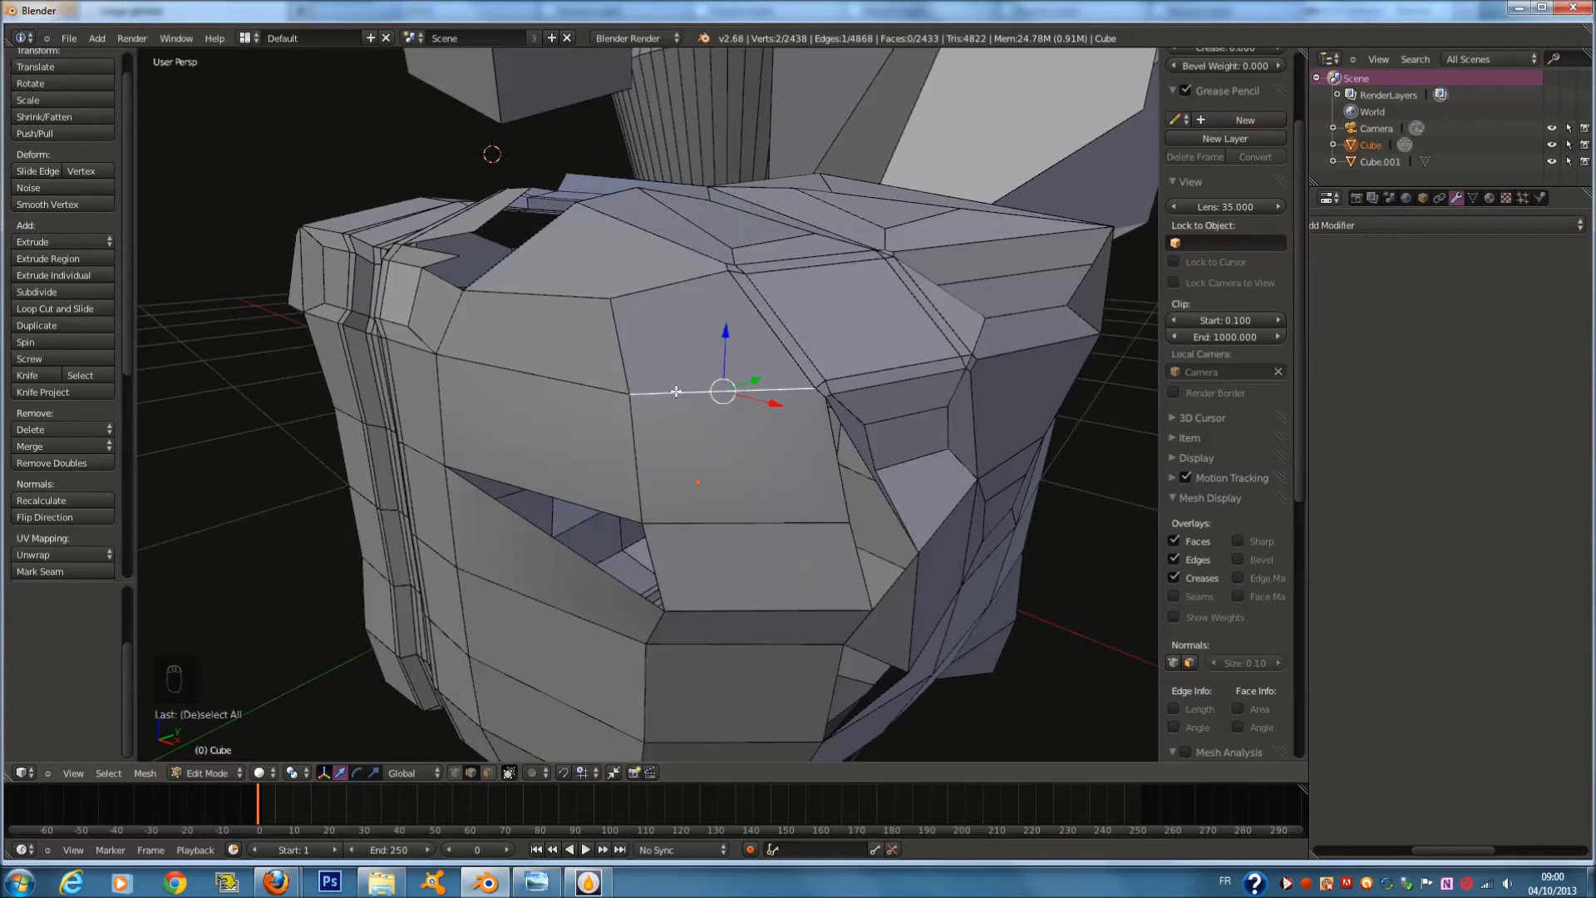
key(ctrl+e)
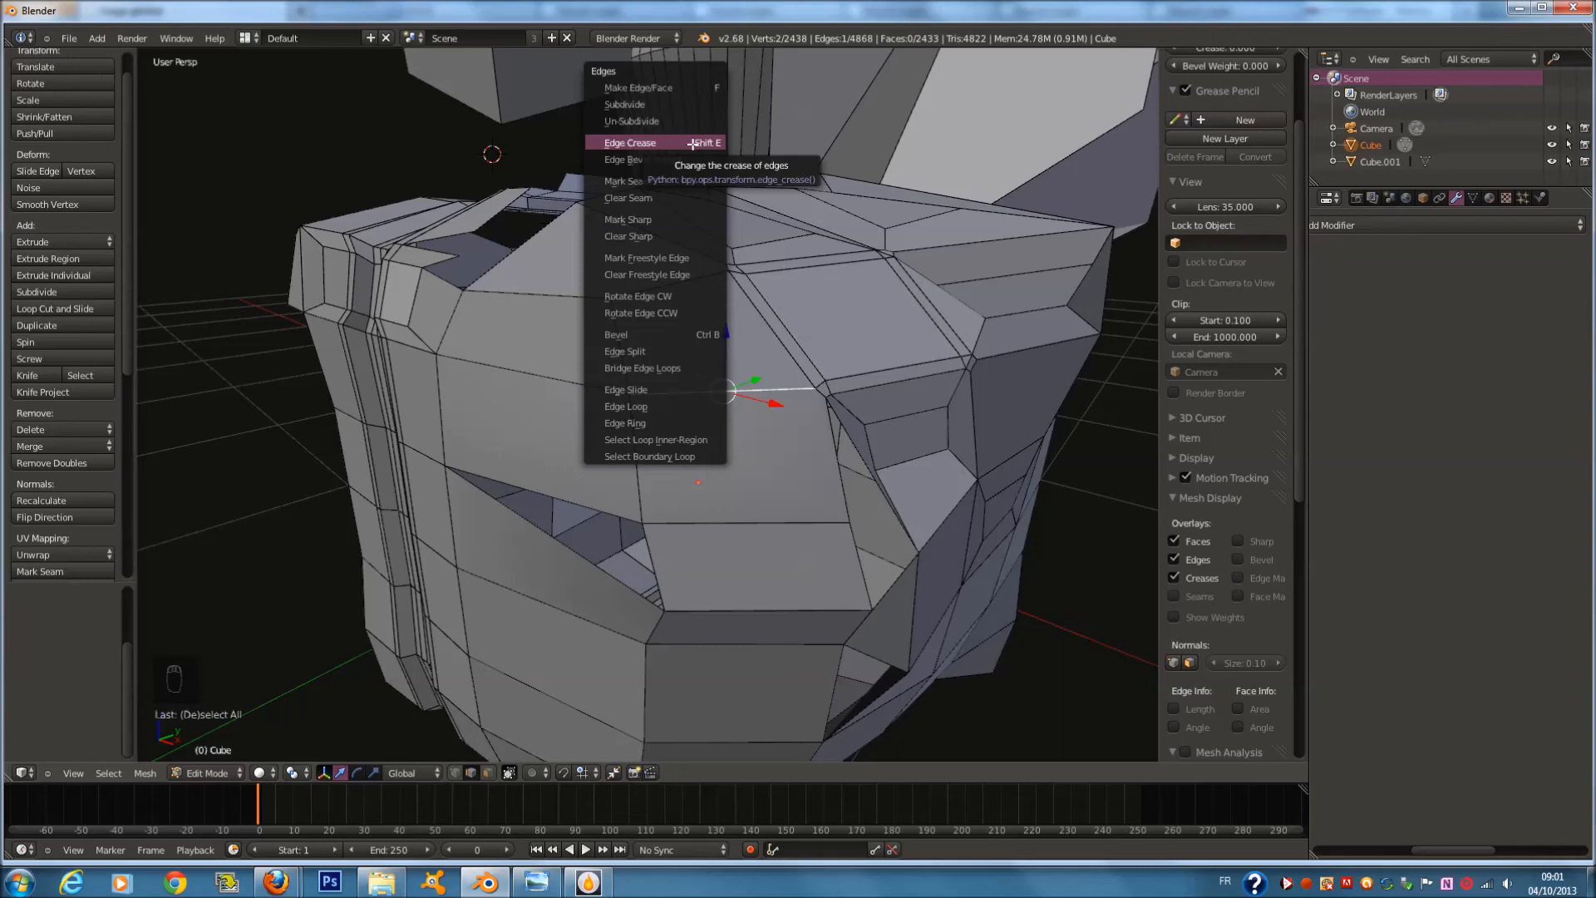
Shade the block smooth in Object Mode and return to Edit Mode
key(Tab)
click(30, 234)
scroll(519, 286, up, 2)
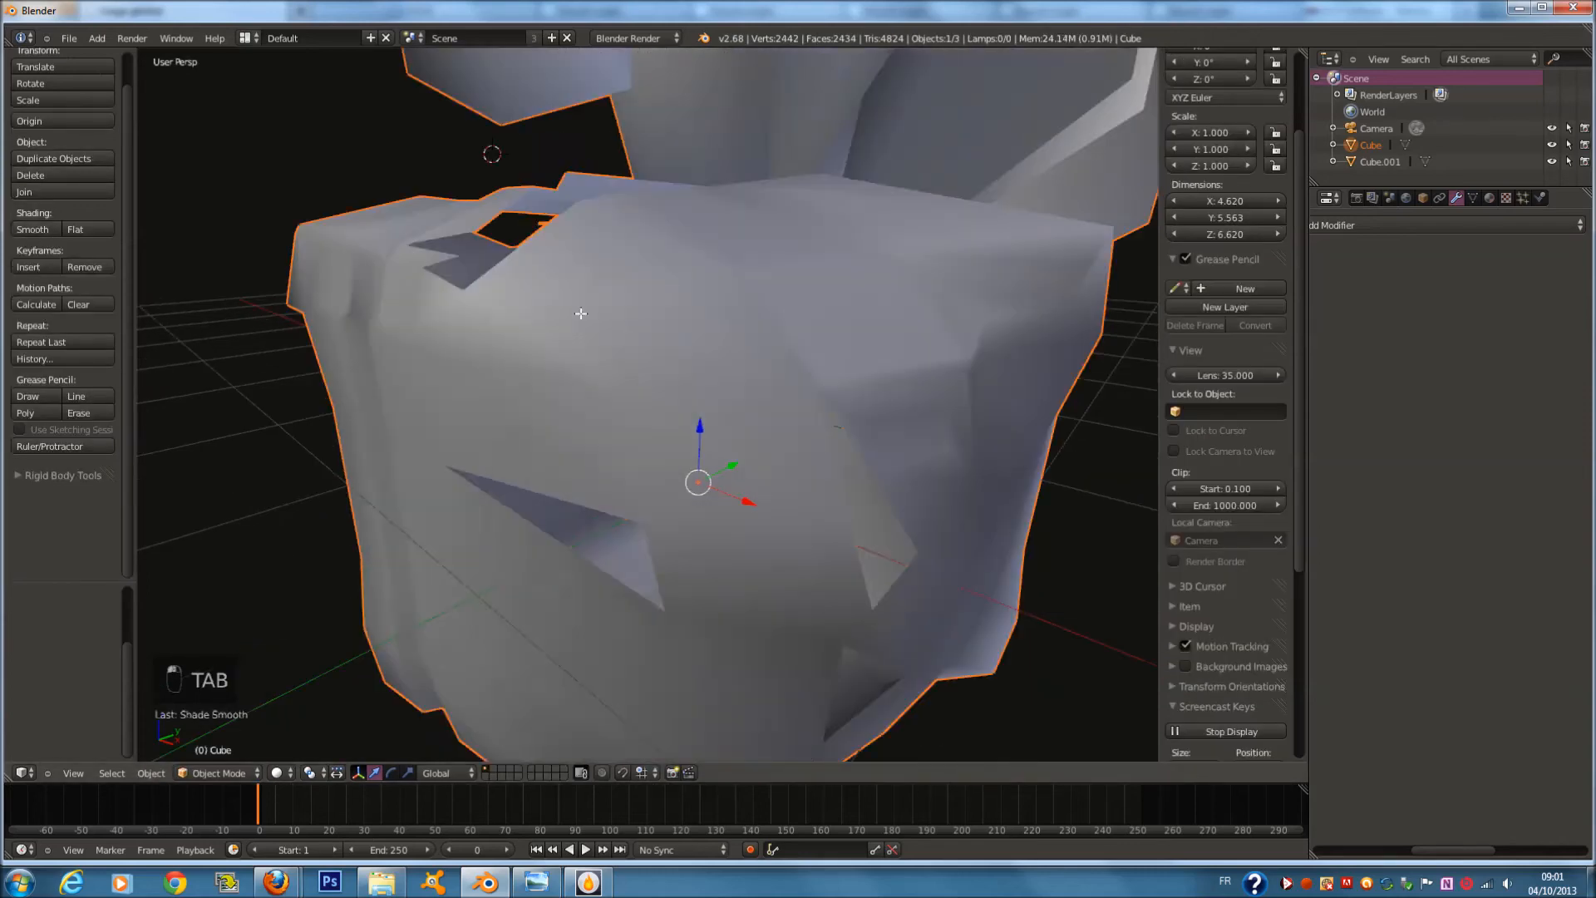
key(Tab)
Mark the selected upper front edge as sharp and inspect the smooth-shaded block in Object Mode
key(ctrl+e)
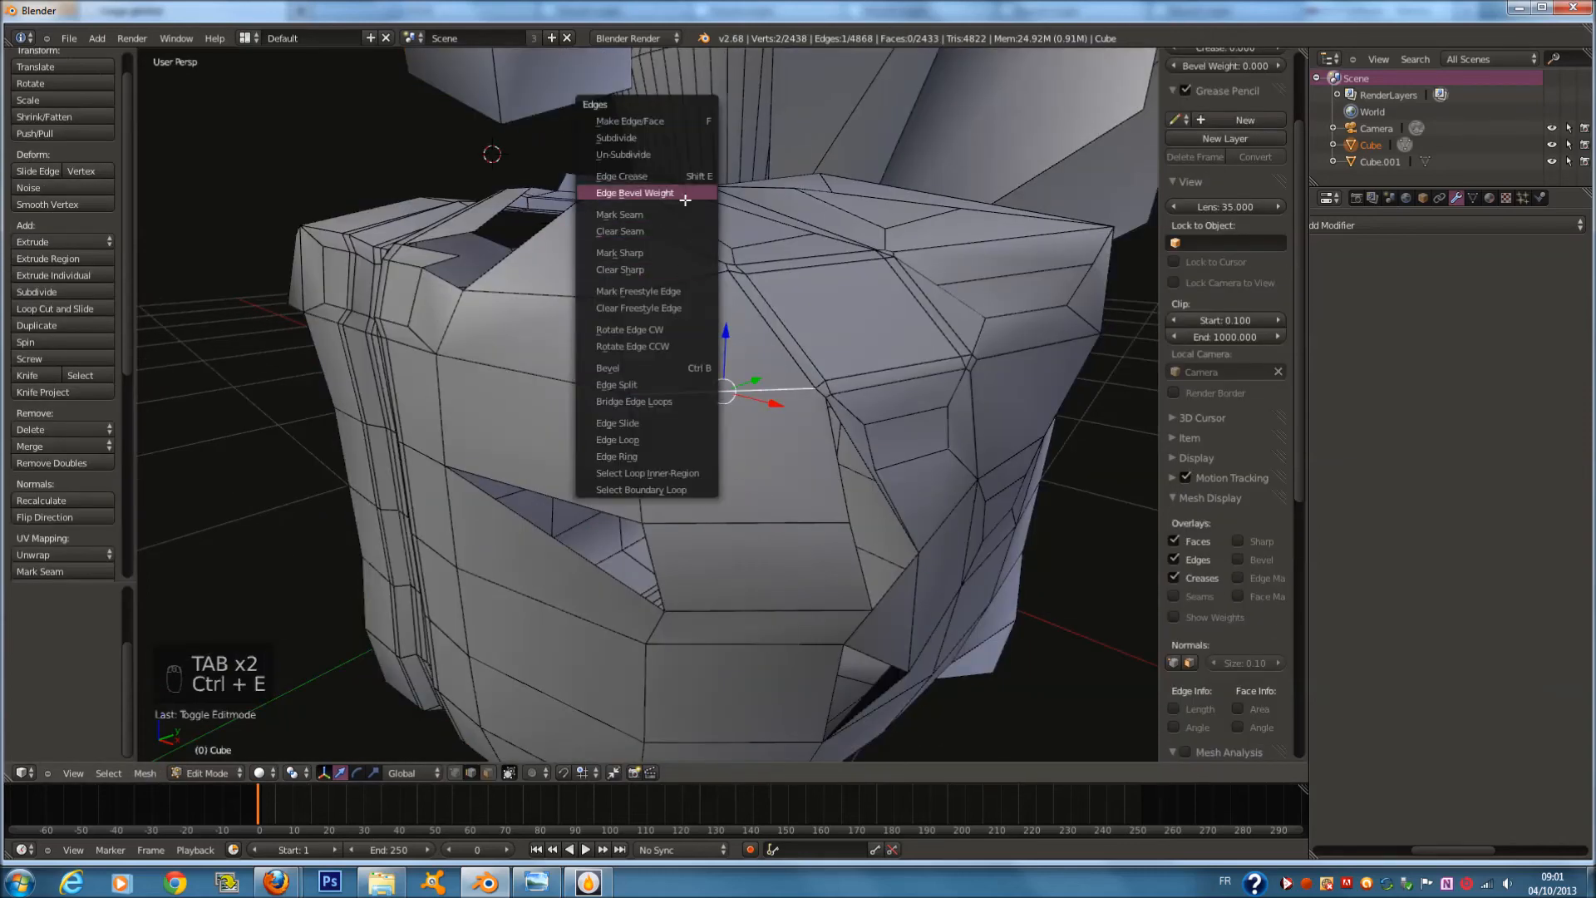
key(Tab)
scroll(778, 408, down, 3)
key(Tab)
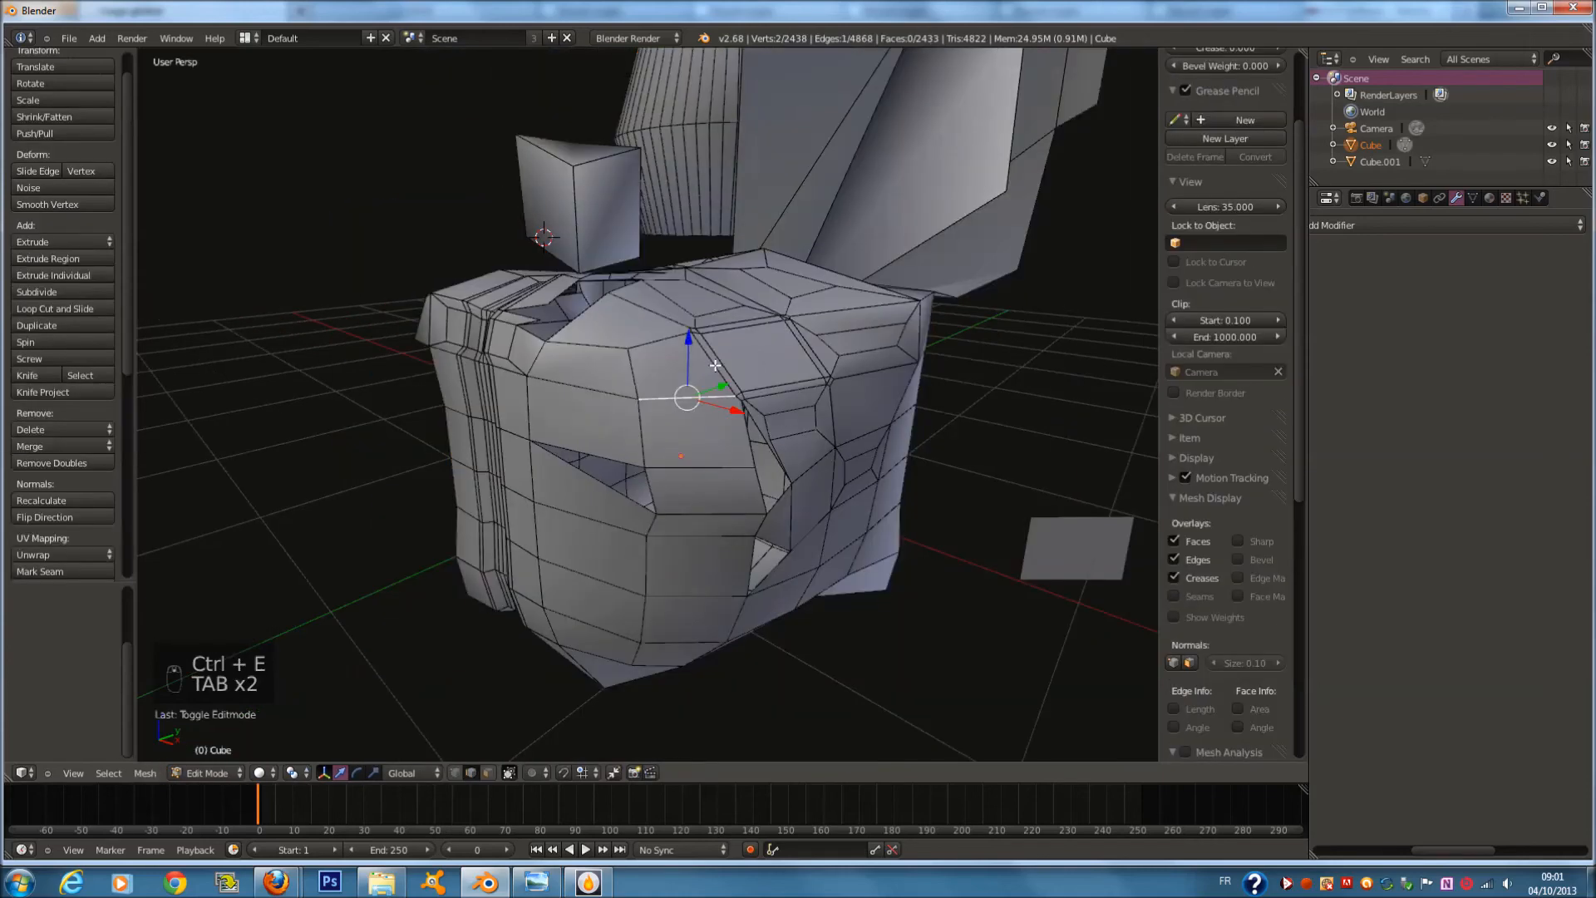
key(ctrl+e)
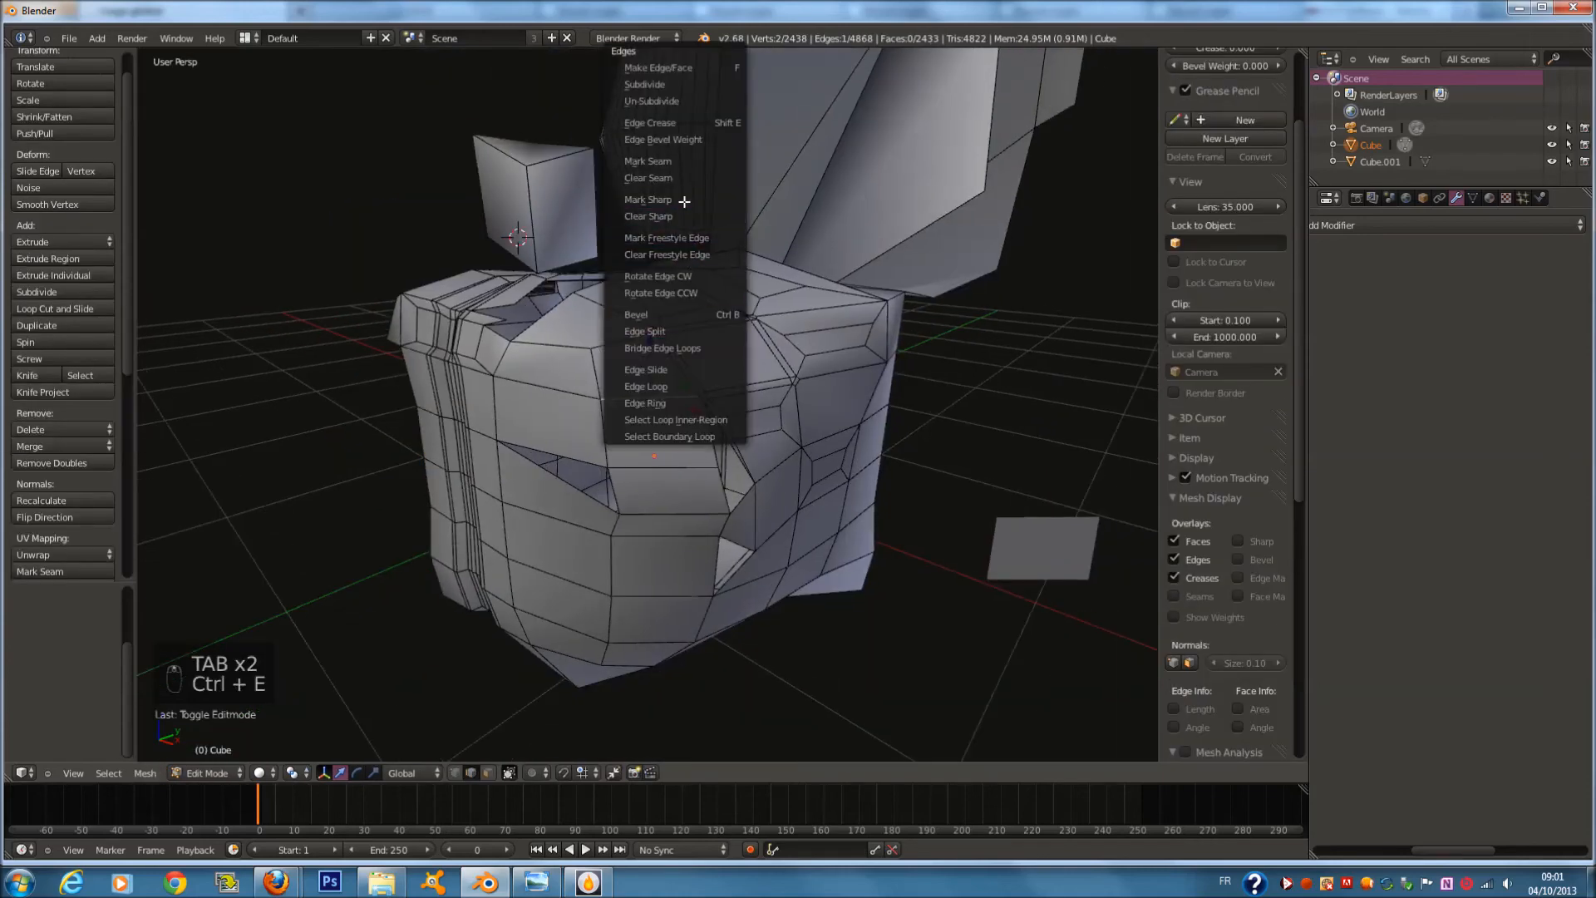
click(716, 200)
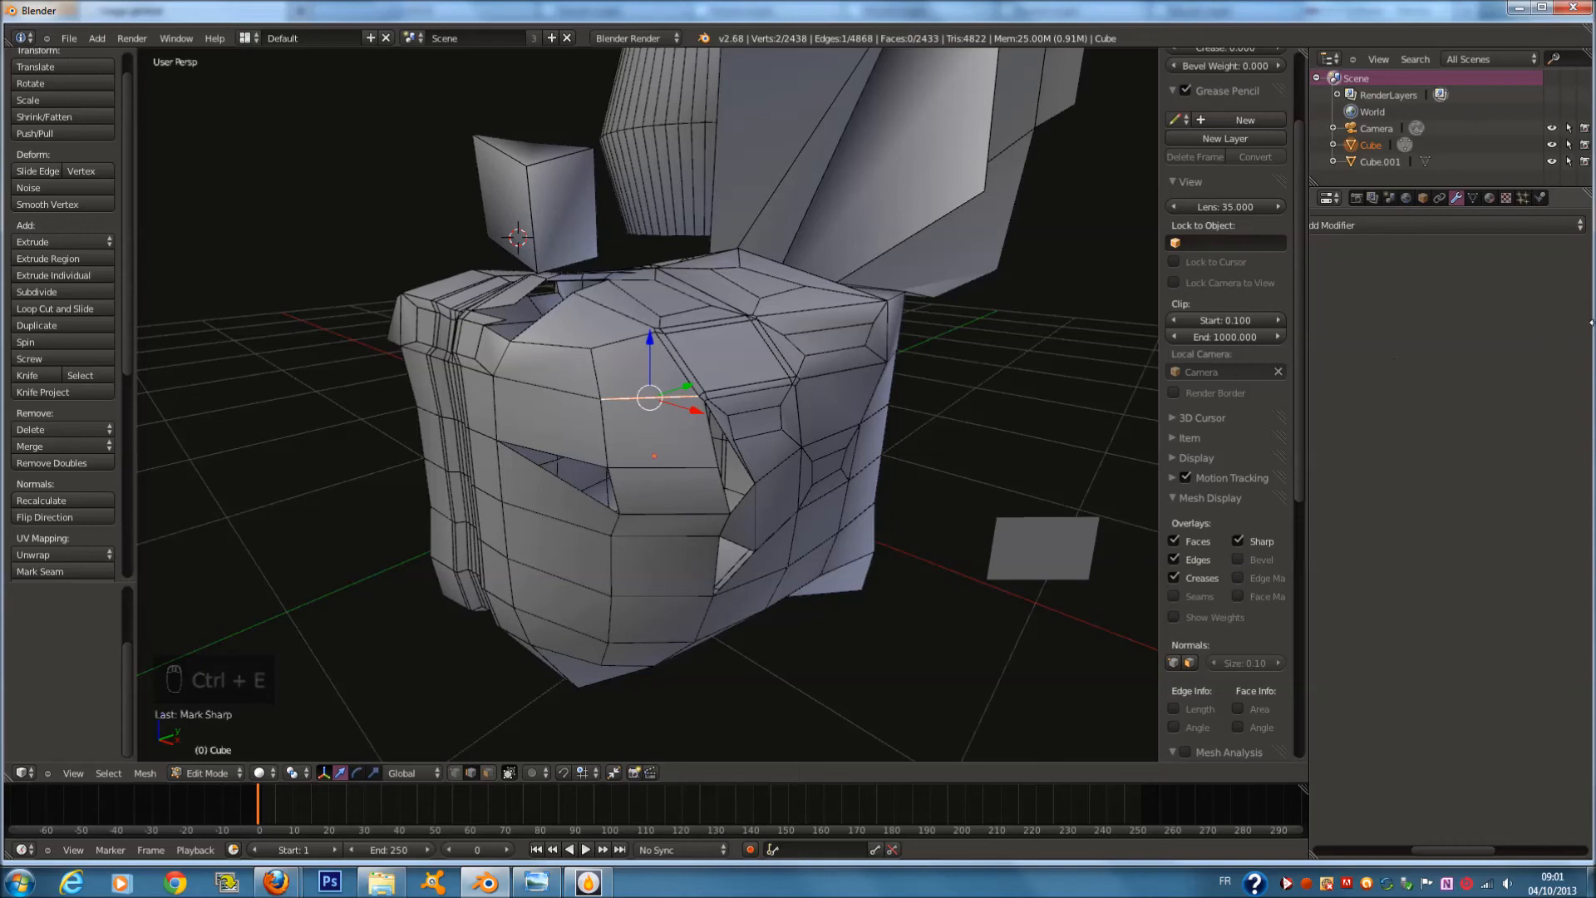
key(Tab)
key(Tab)
scroll(827, 396, up, 5)
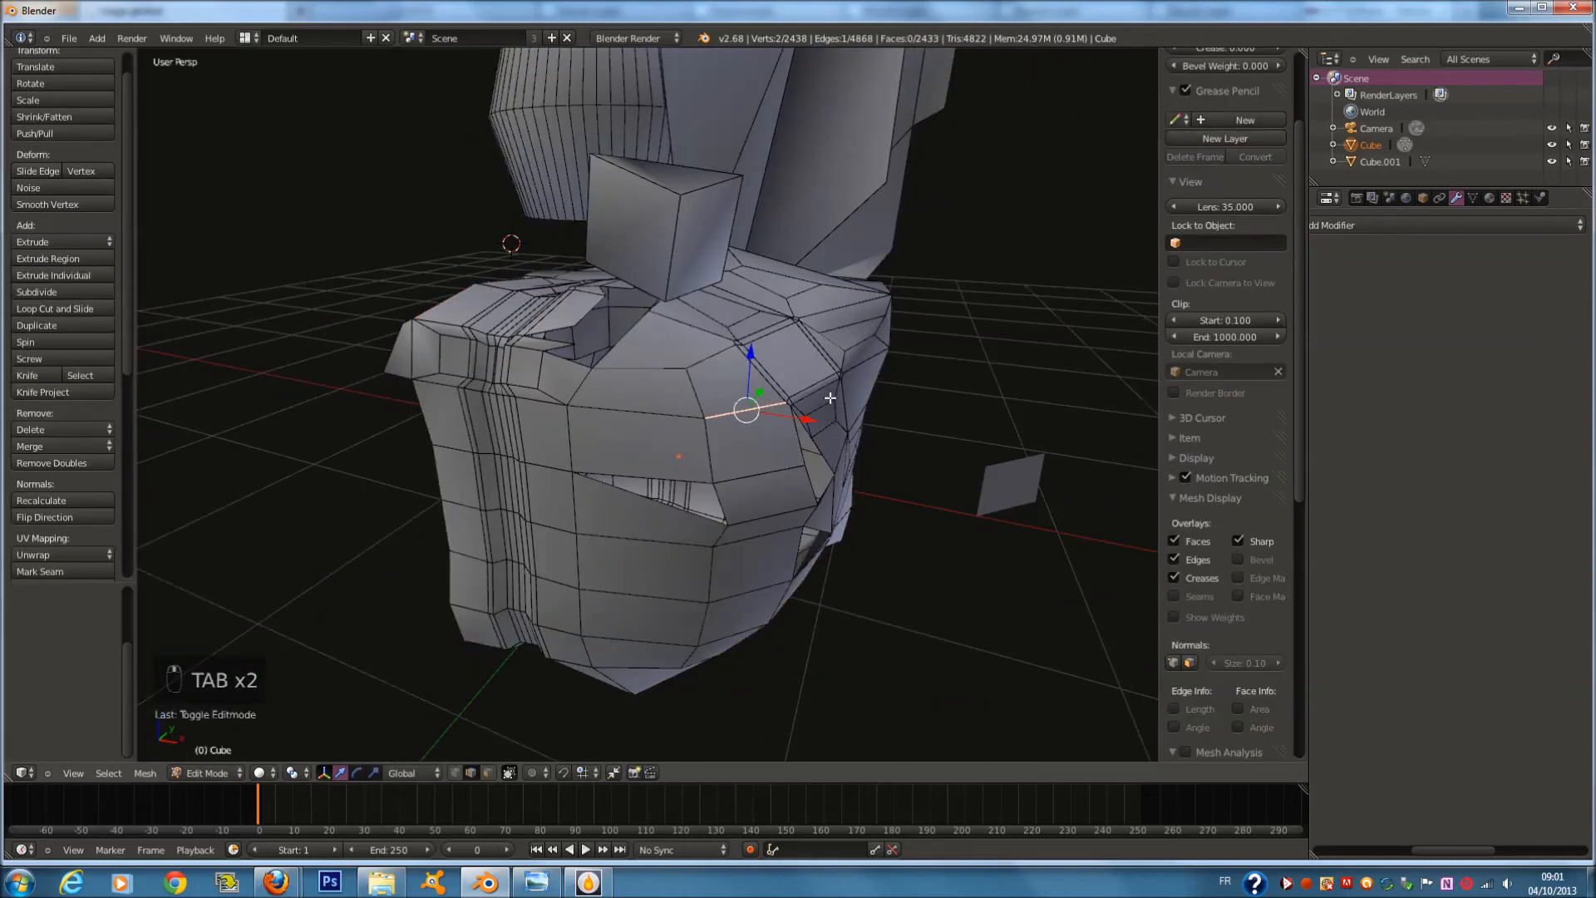
key(Tab)
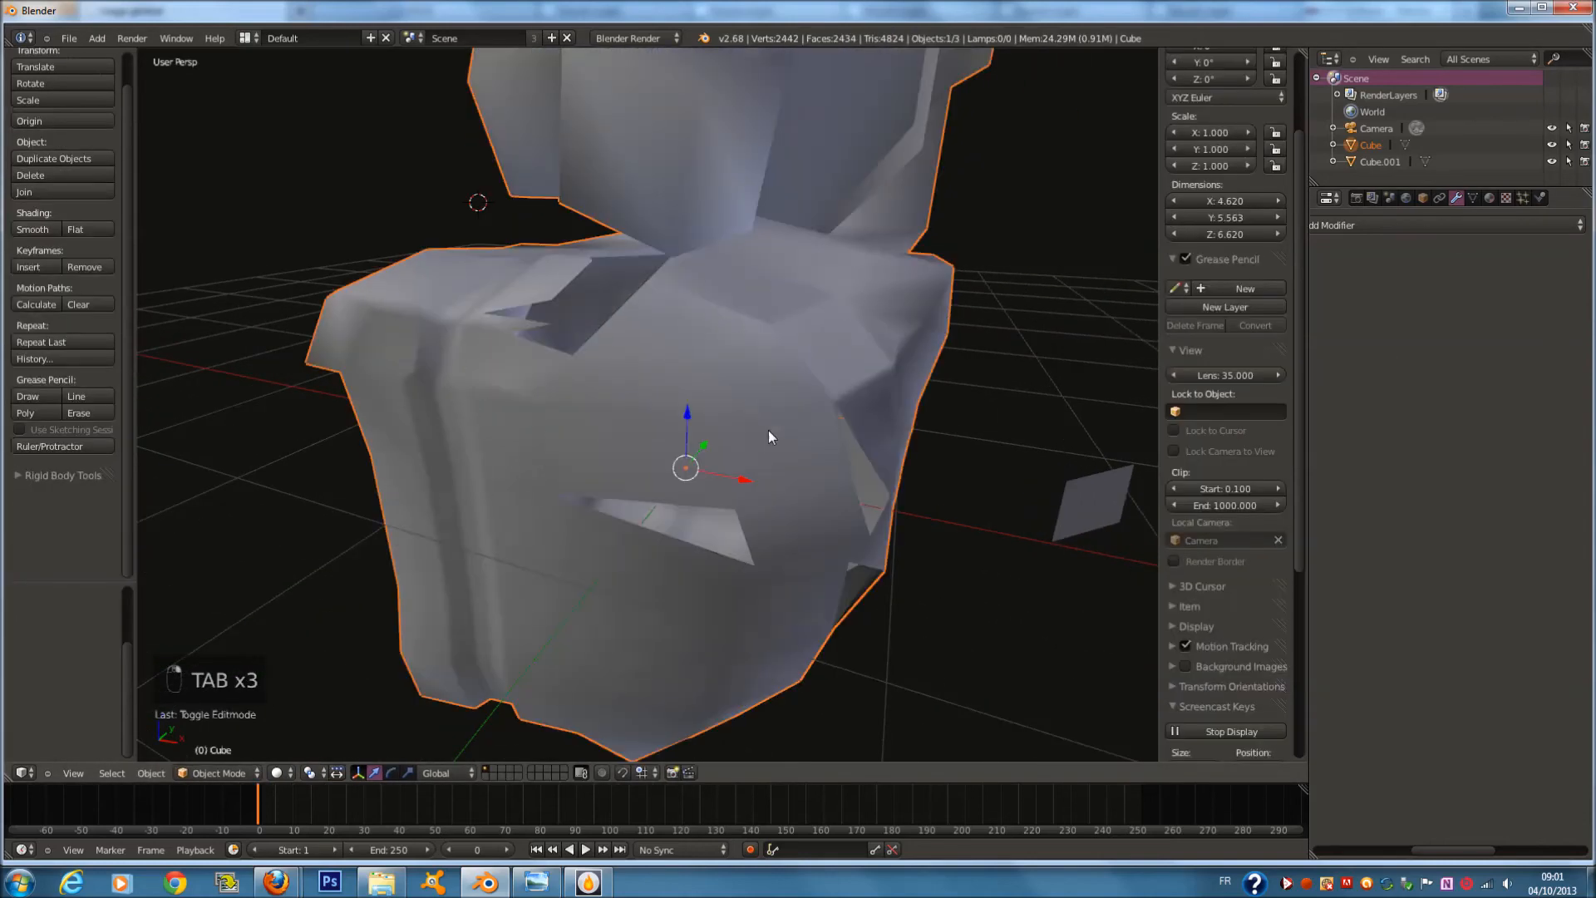
Mark the adjoining upper front edge as sharp and check the block's shading from another angle in Object Mode
key(Tab)
key(ctrl+e)
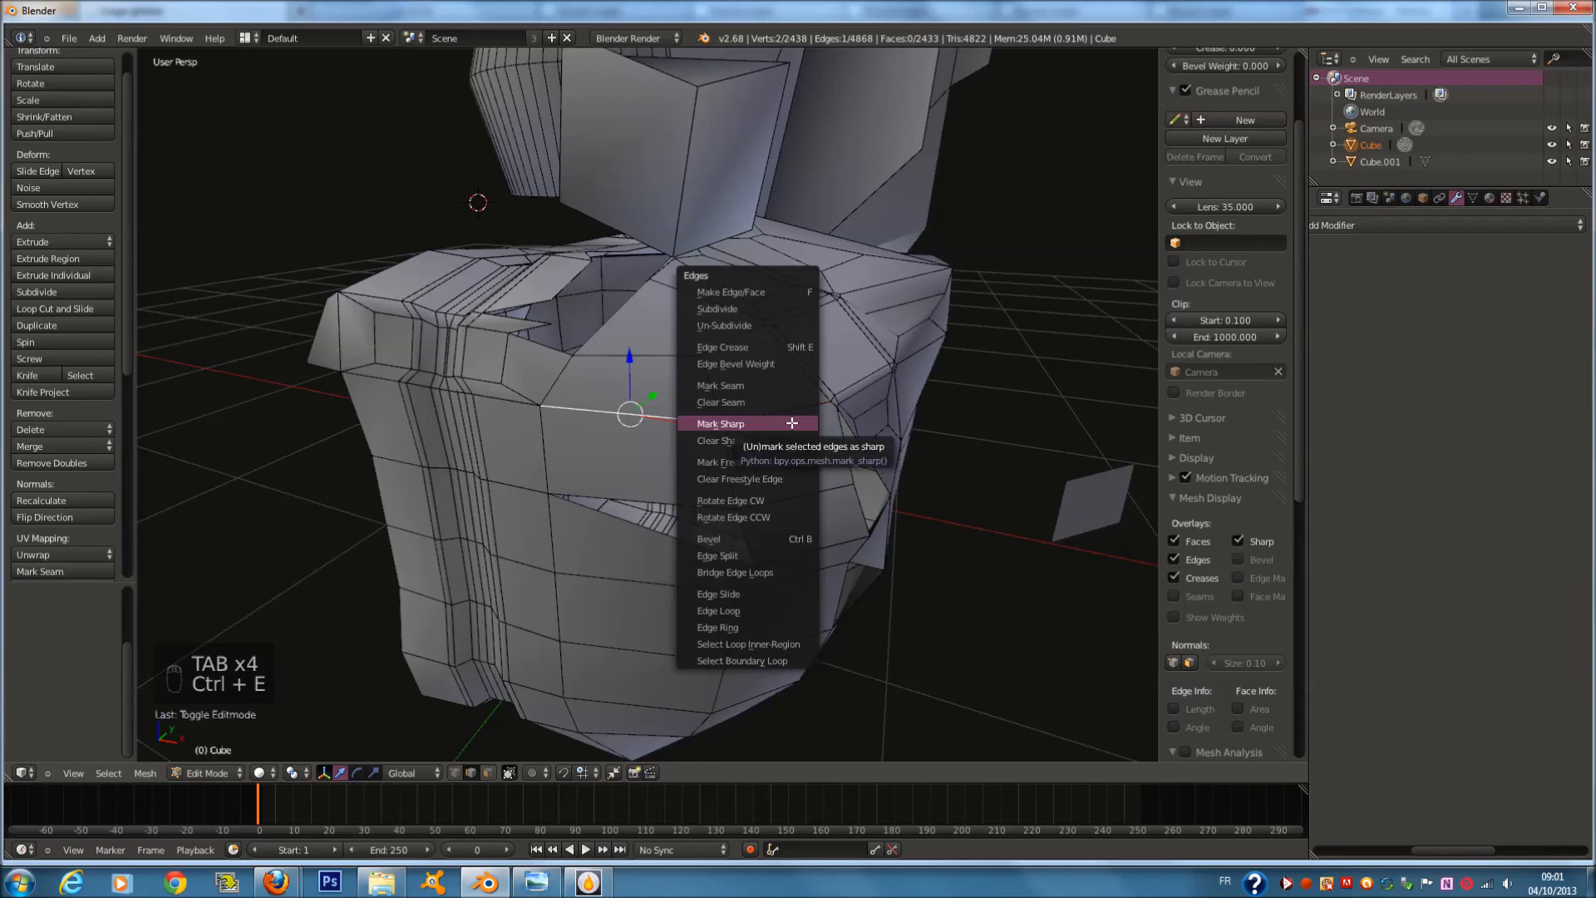
click(792, 423)
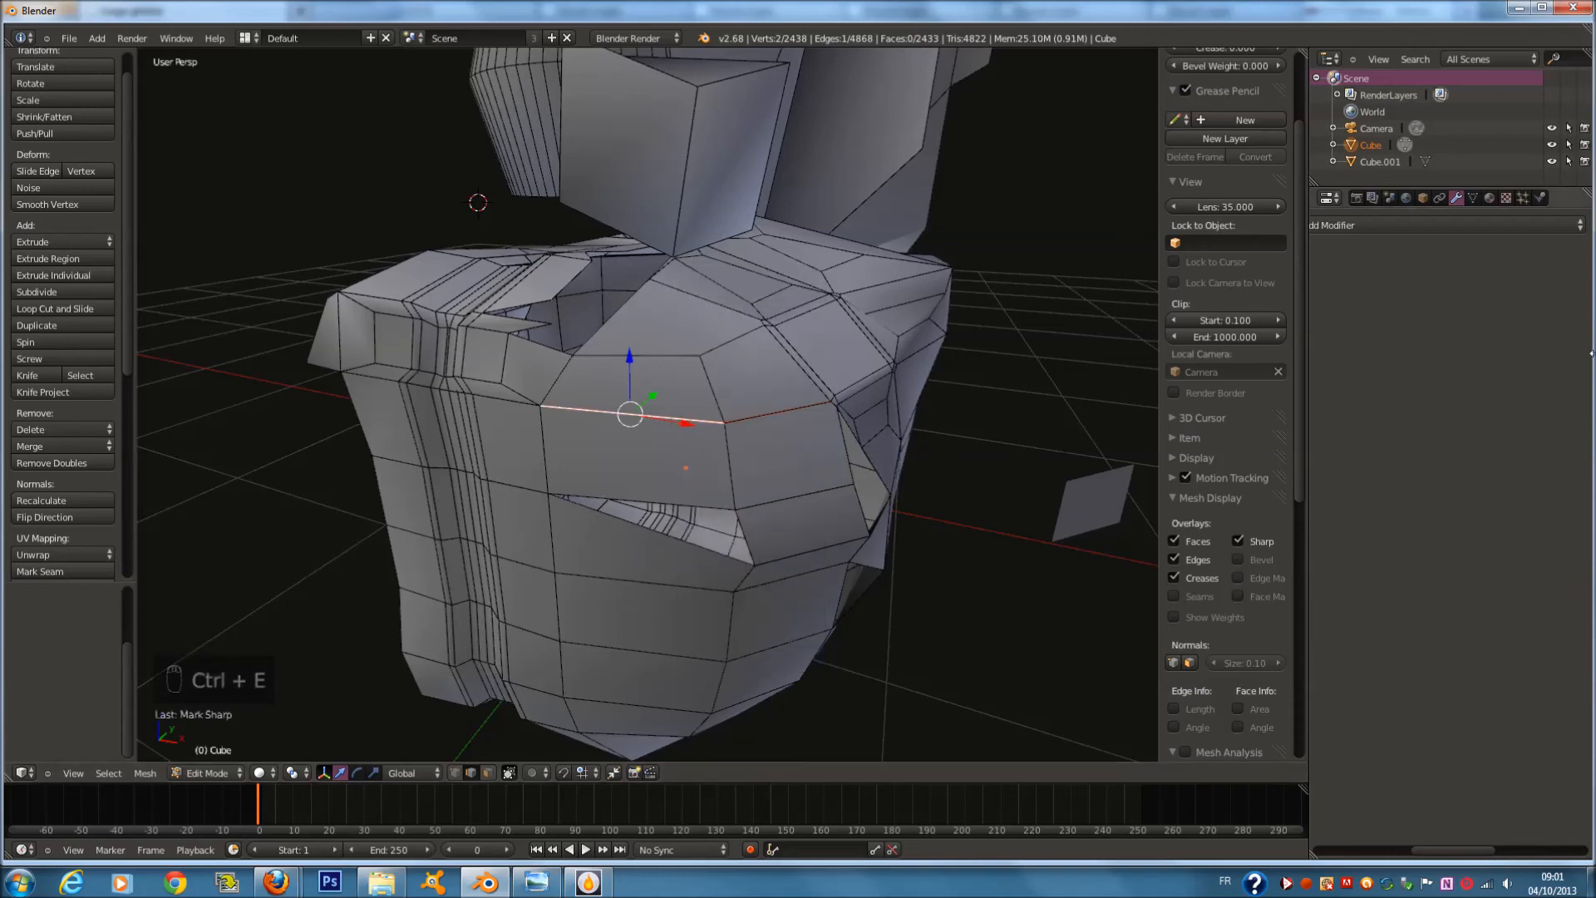
key(Tab)
middle_drag(943, 400, 746, 370)
key(Tab)
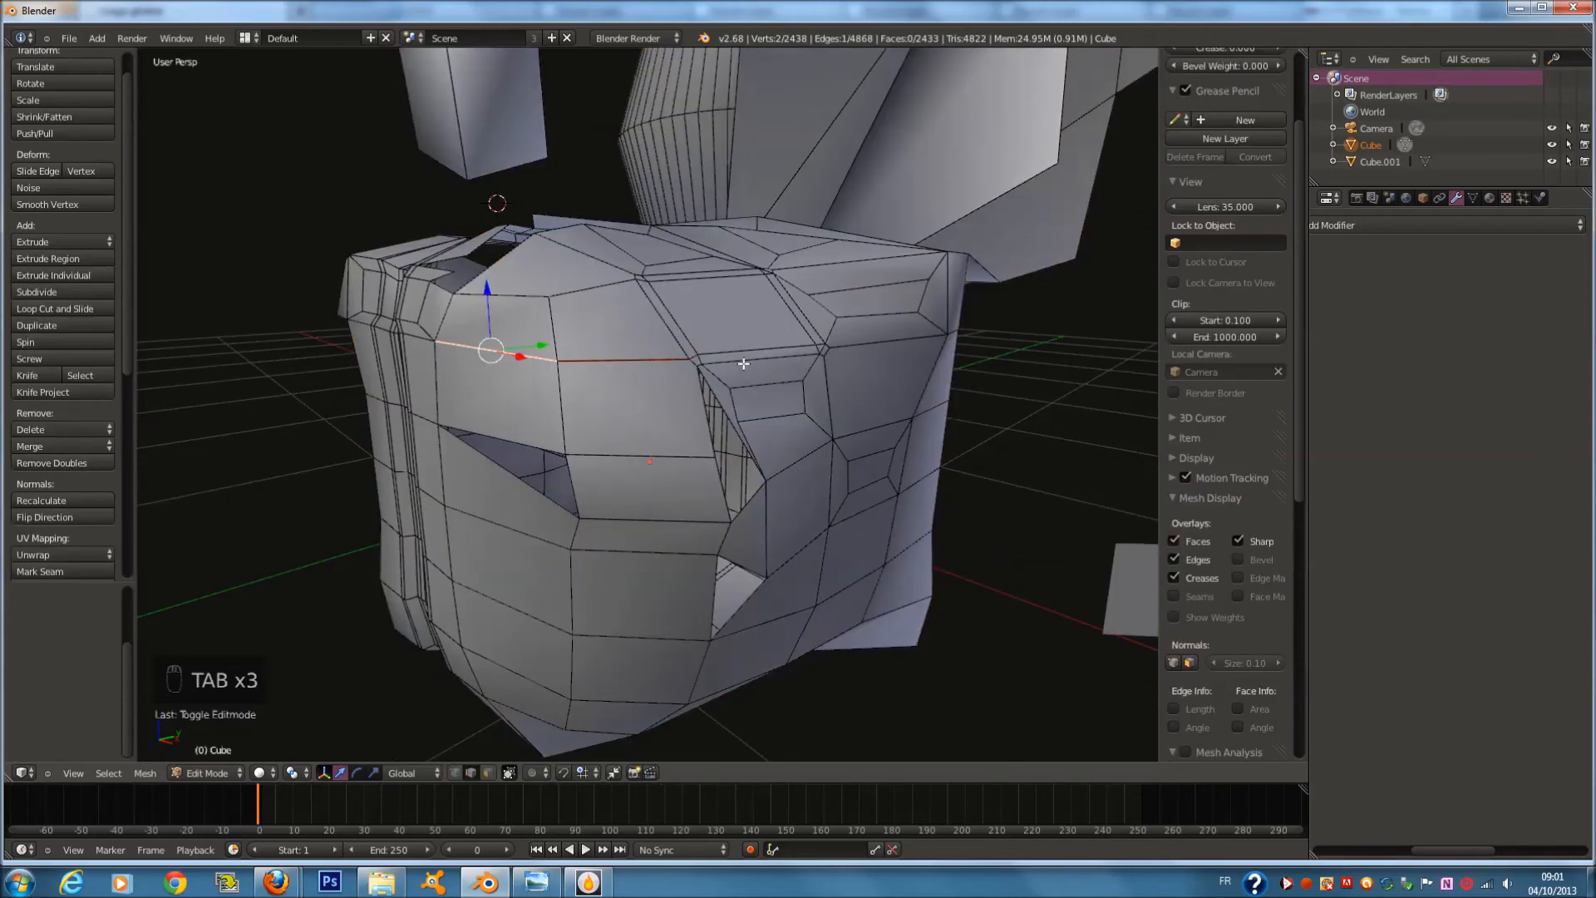
Mark the upper vertical edge at the block's side corner as sharp and compare it in Object Mode and Edit Mode
key(ctrl+r)
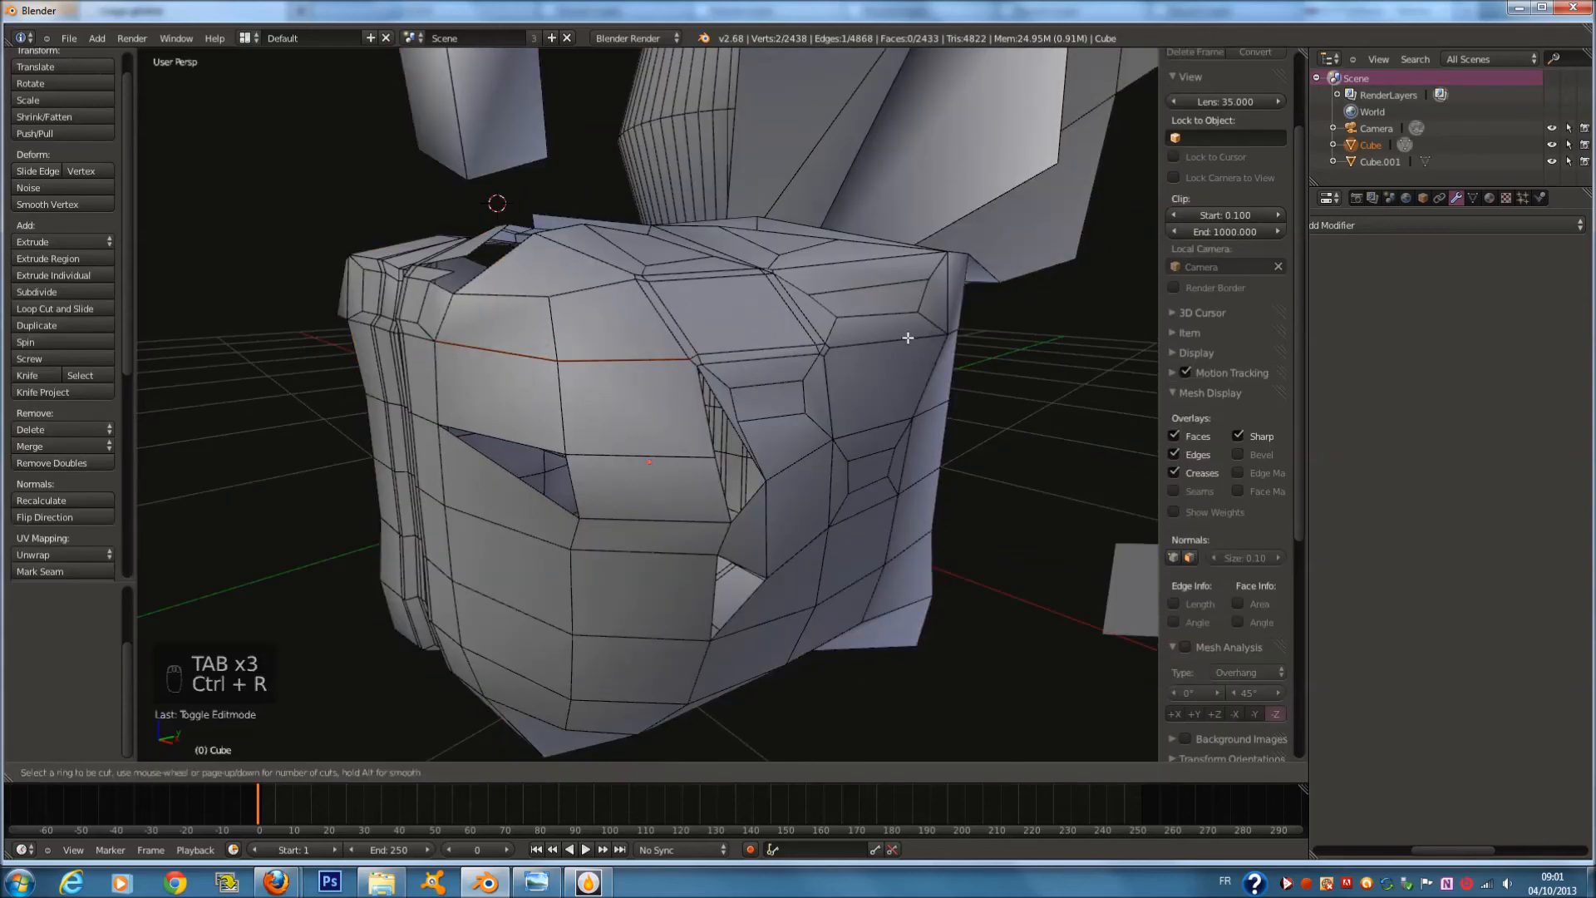
click(632, 353)
key(ctrl+e)
click(632, 356)
mouse_move(809, 369)
middle_down()
mouse_move(677, 382)
mouse_move(748, 332)
mouse_move(799, 365)
middle_up()
key(ctrl+e)
click(805, 381)
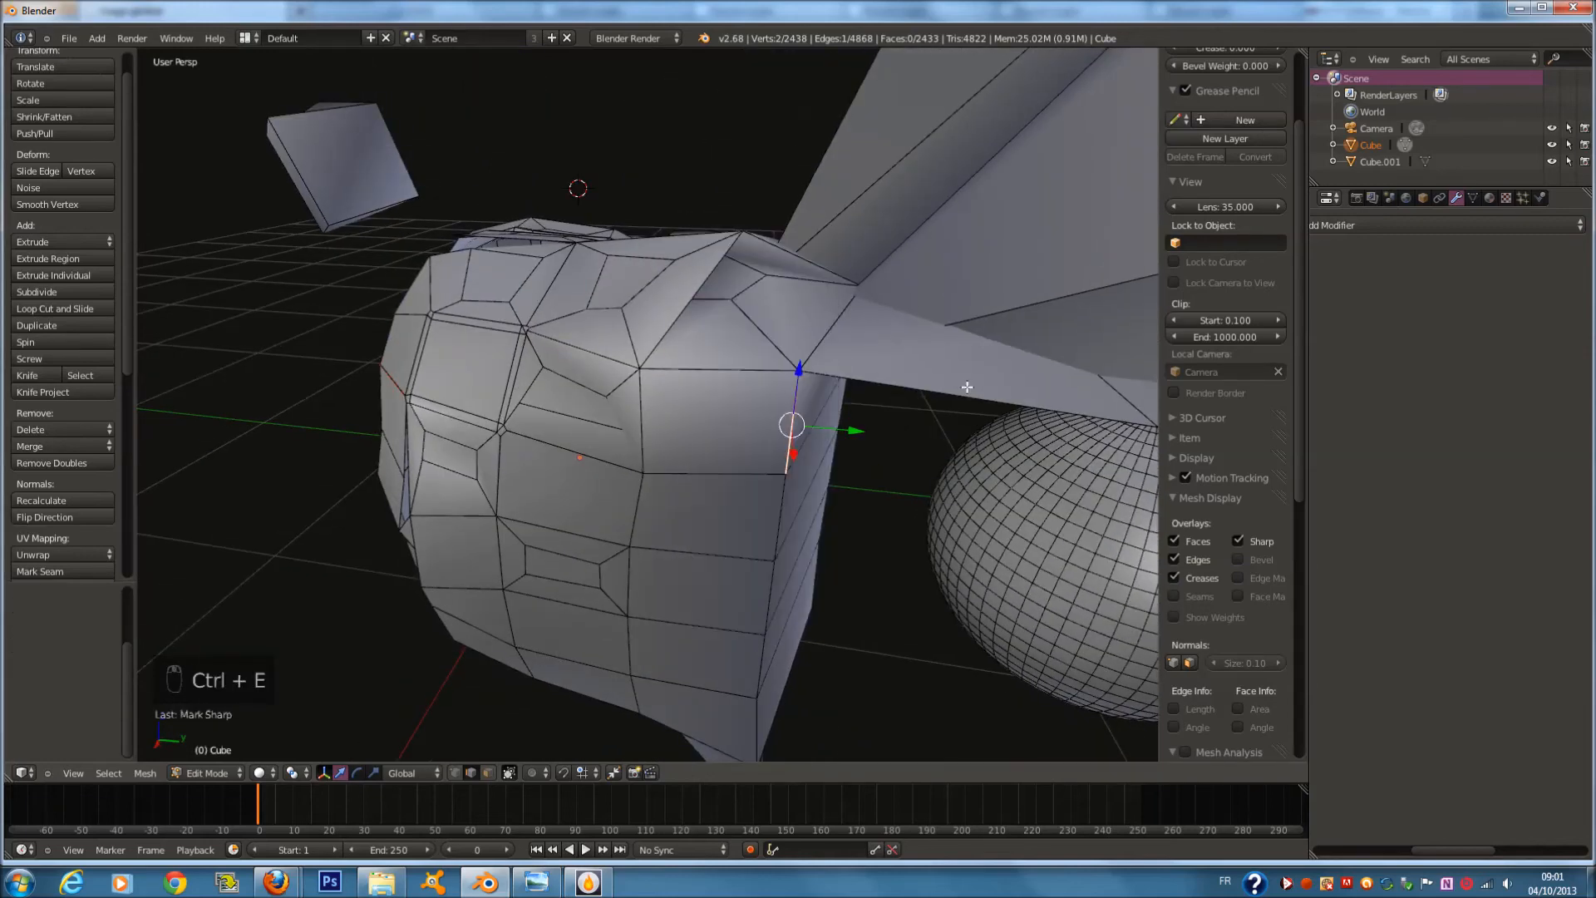
key(Tab)
key(Tab)
key(Tab)
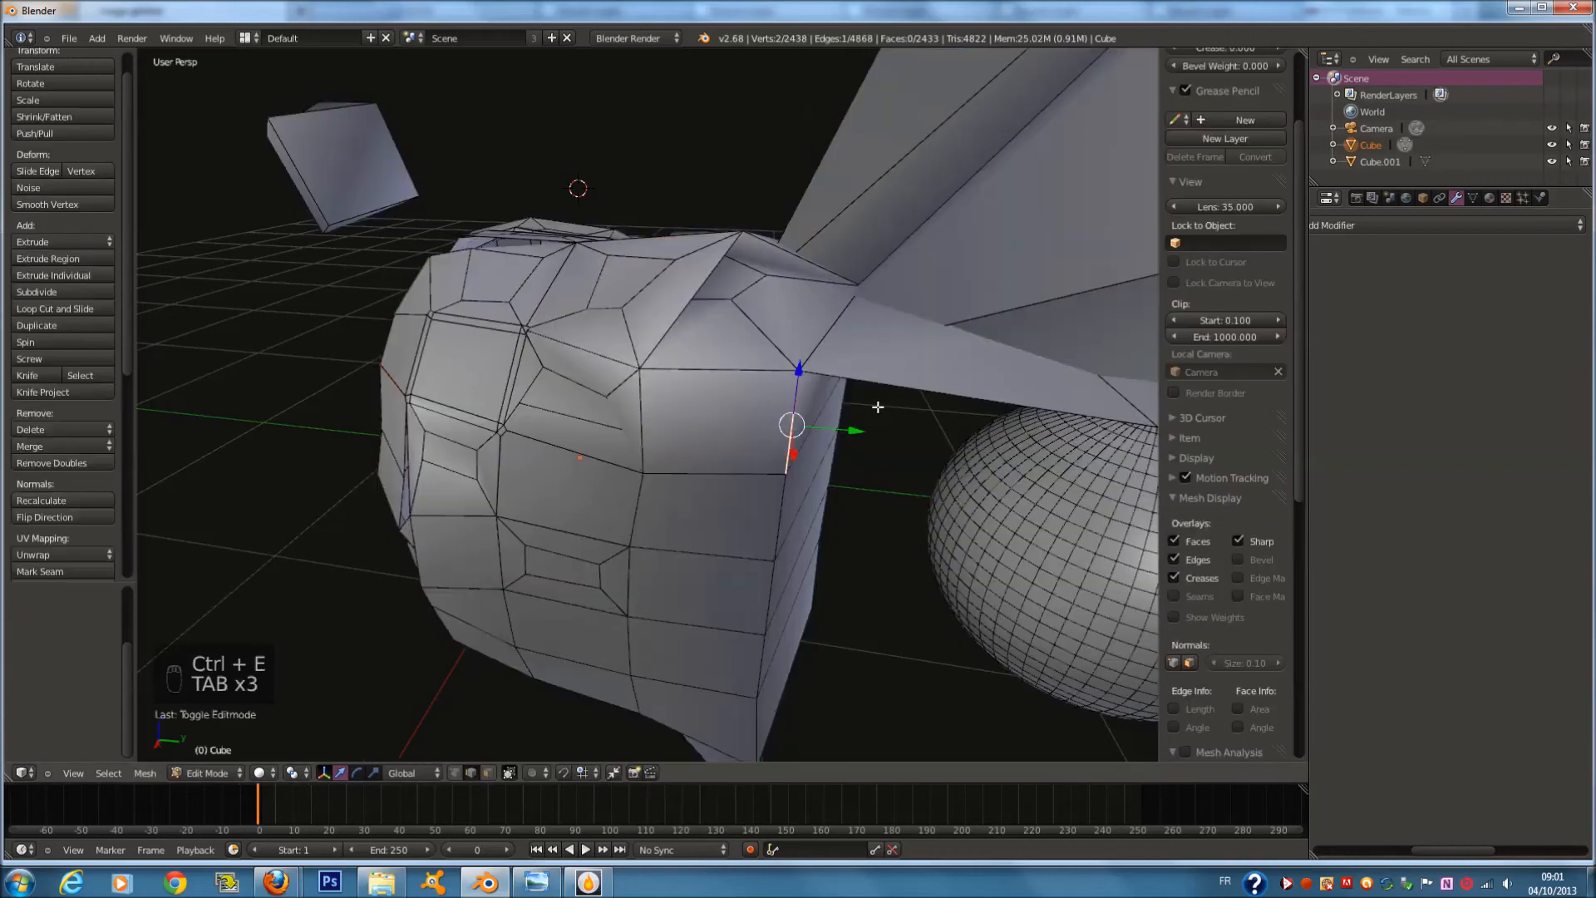
Apply an edge crease of 1.000 to the upper vertical corner edge and check the shading in Object Mode
key(ctrl+e)
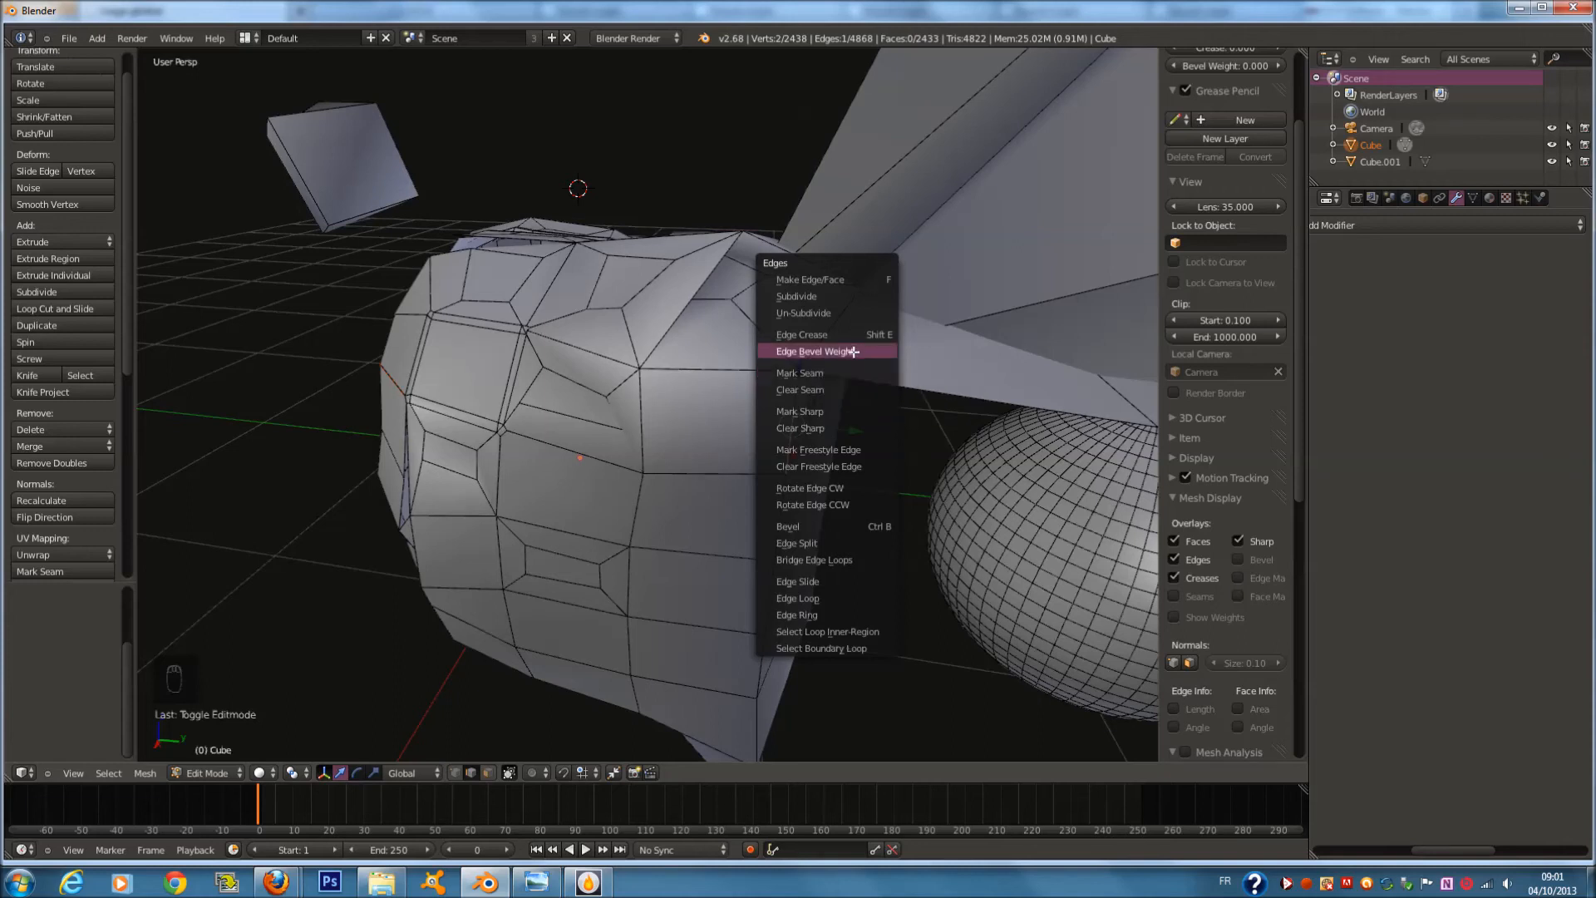
key(ctrl+e)
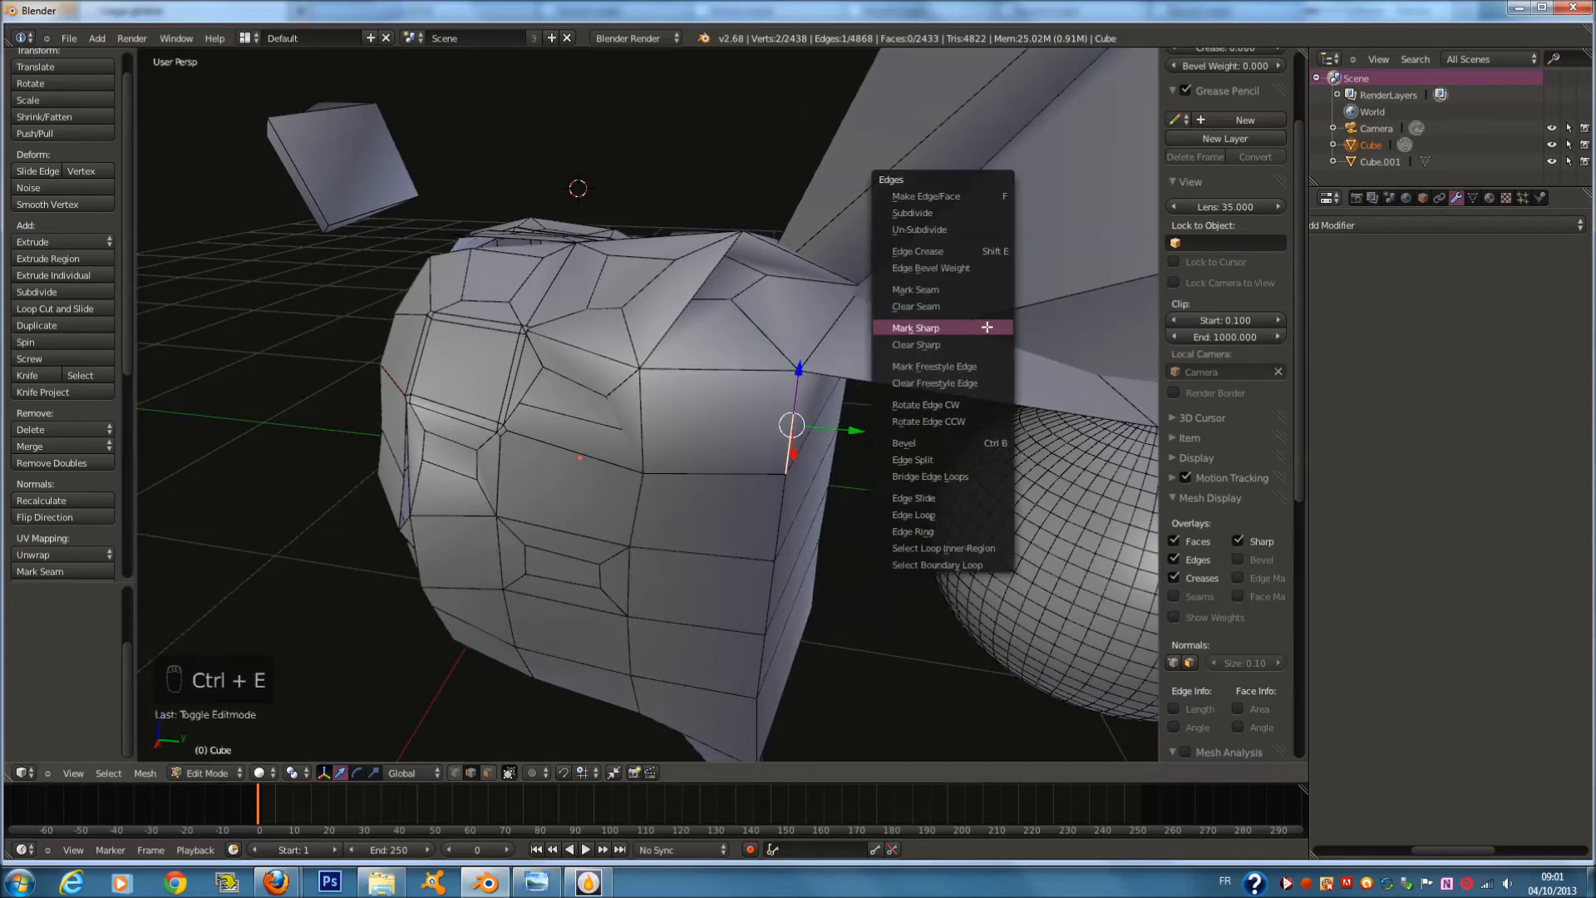
click(966, 267)
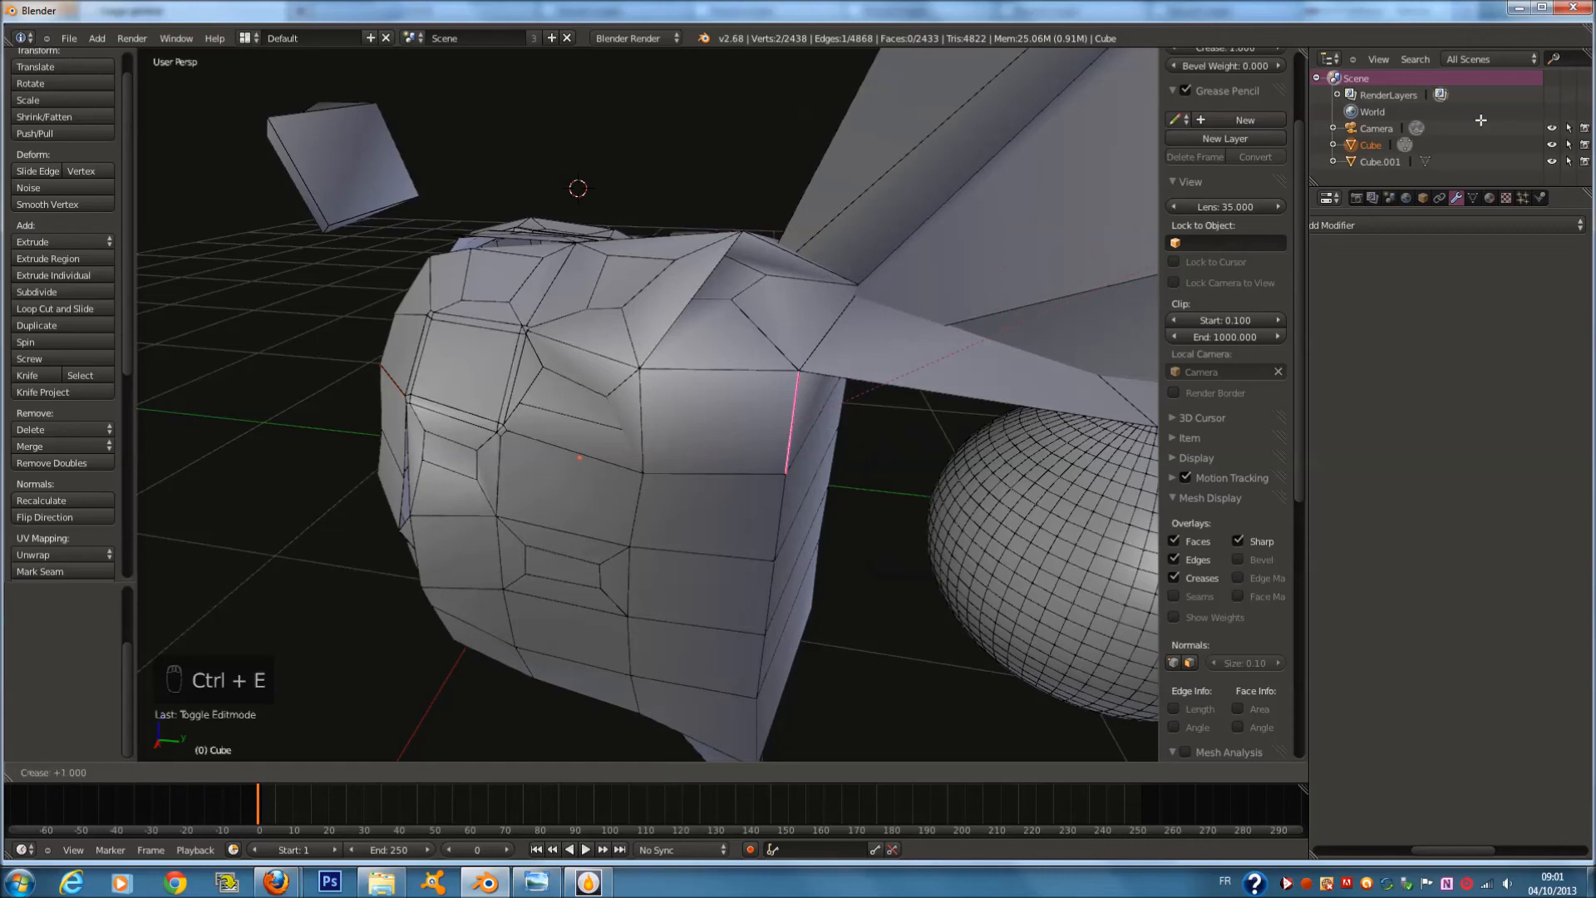
key(Tab)
middle_drag(843, 380, 865, 336)
key(Tab)
scroll(791, 349, down, 2)
Mark the creased vertical edge as sharp, try moving it, and view the block in Object Mode
key(ctrl+e)
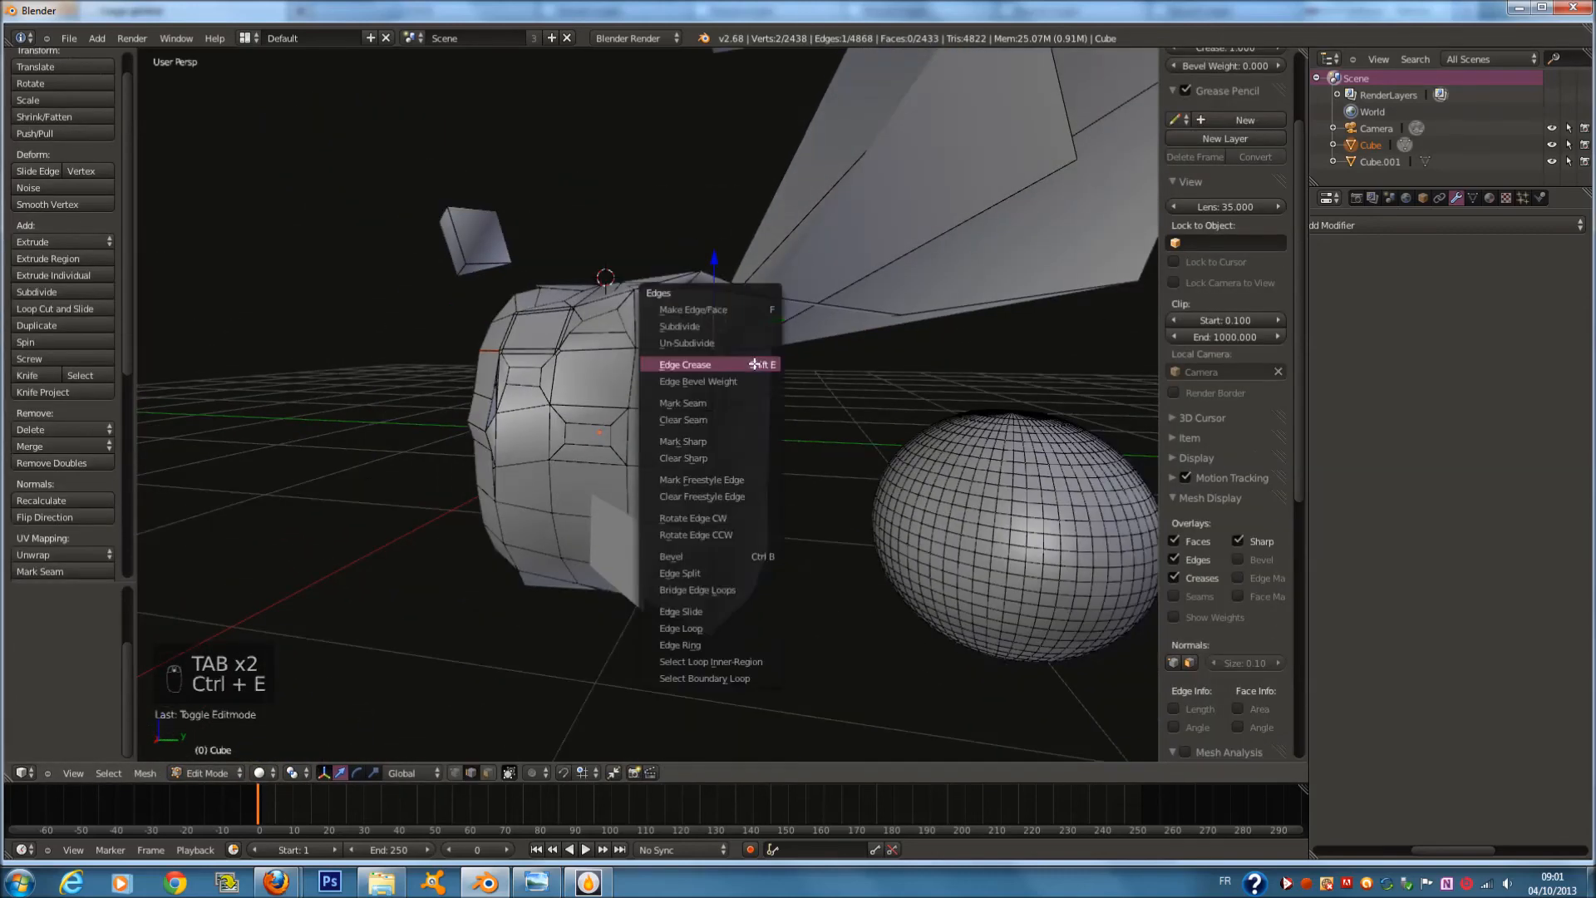
click(718, 439)
scroll(925, 375, up, 6)
scroll(925, 374, down, 5)
key(g)
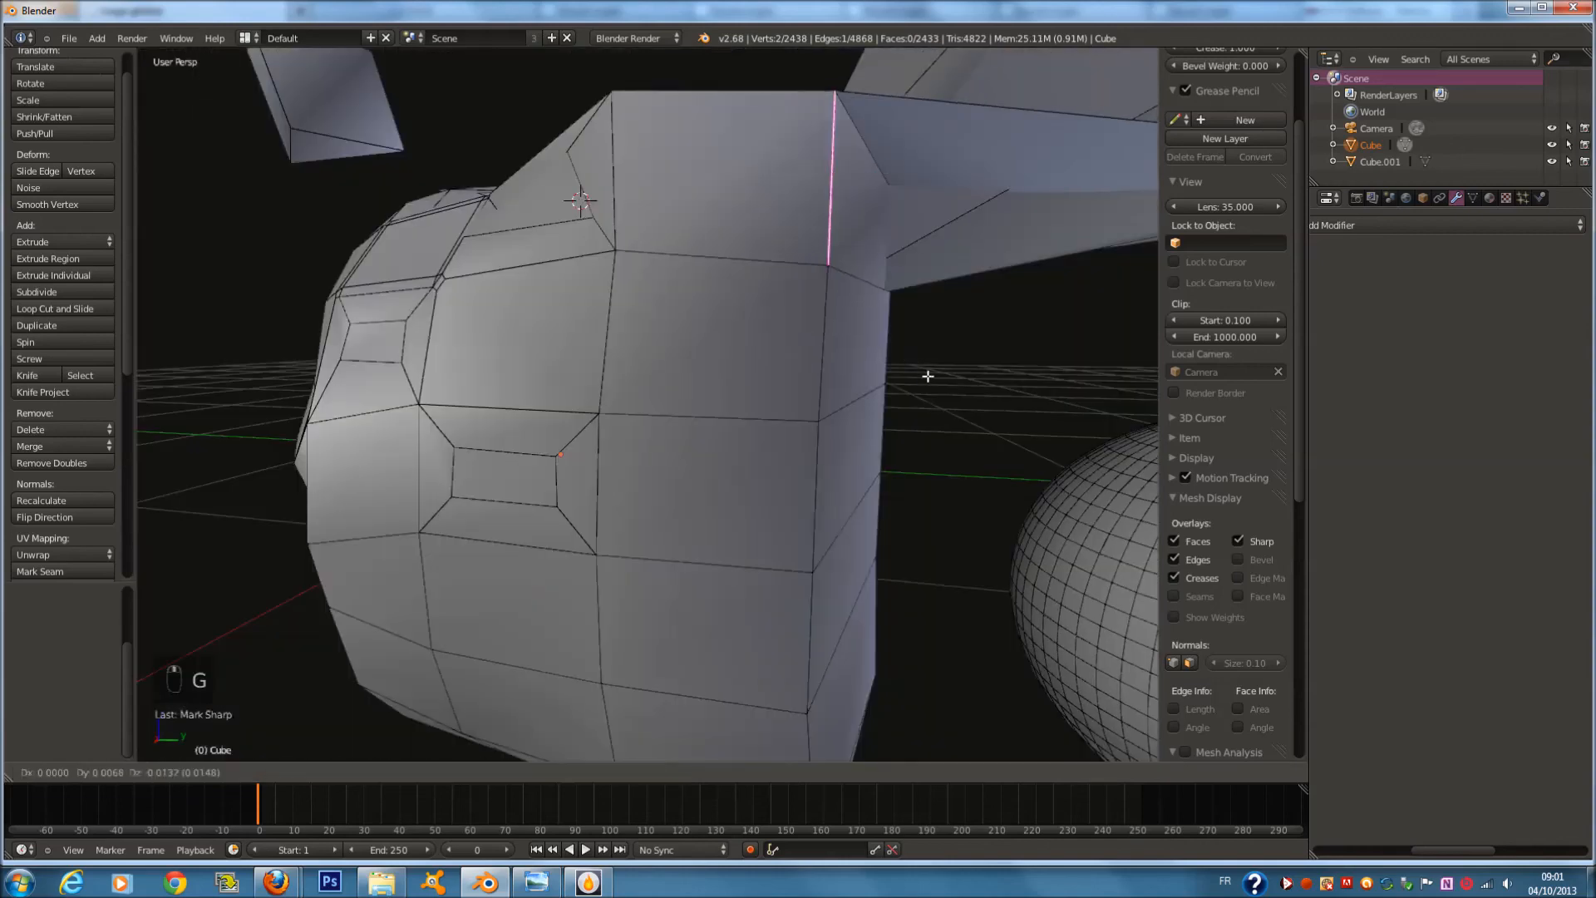
key(Tab)
scroll(906, 411, up, 3)
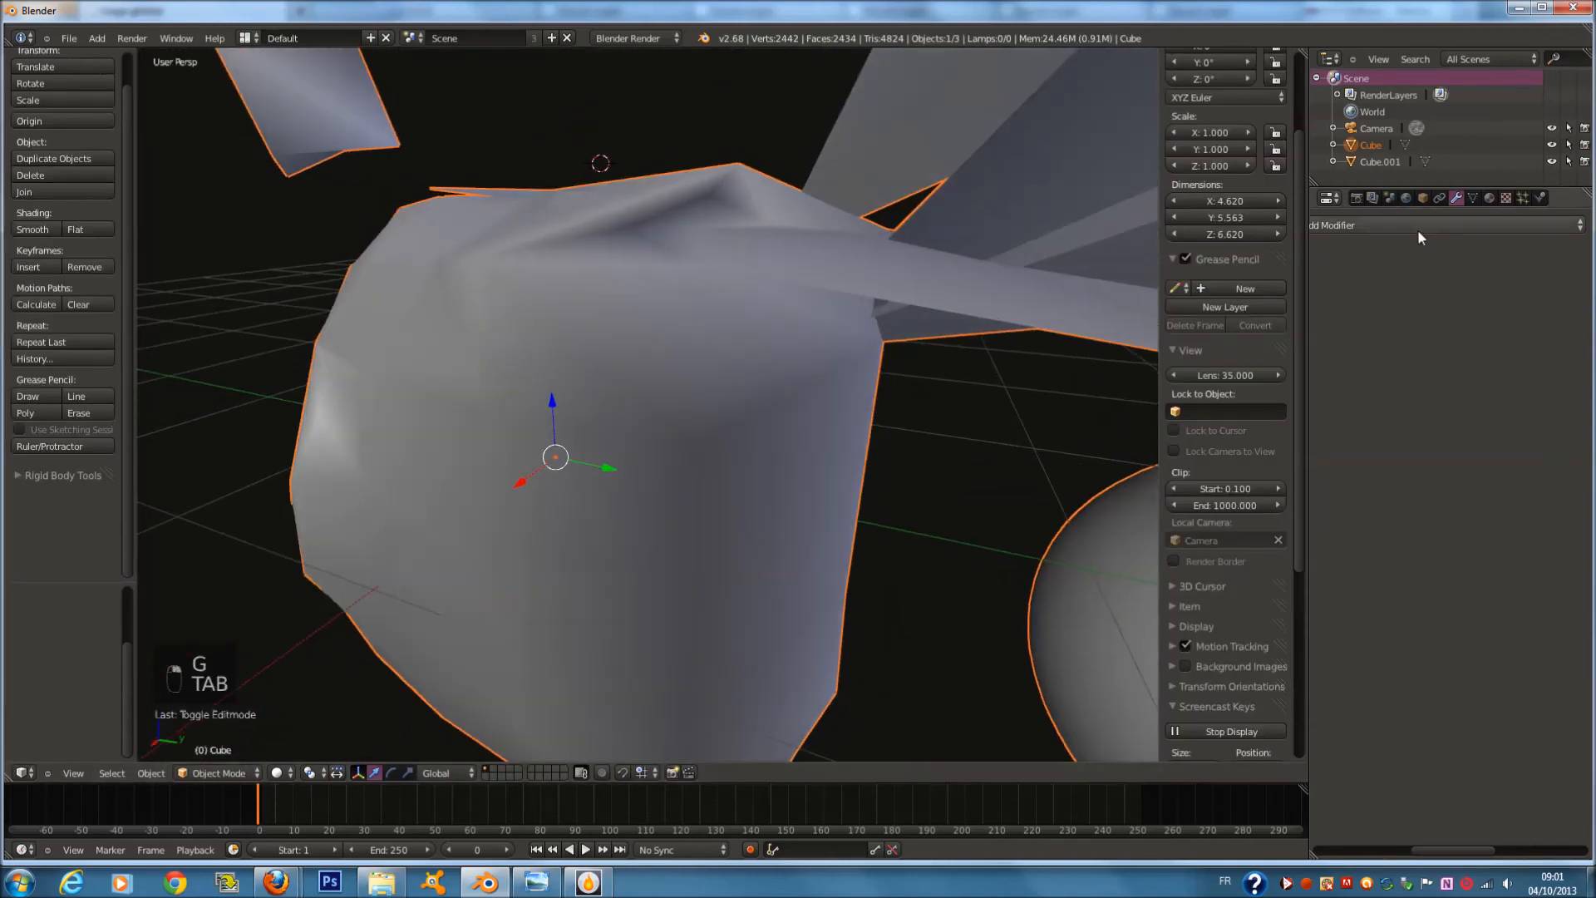
Add an Edge Split modifier to the block, inspect the hard edges, and return to Edit Mode
click(1418, 229)
click(1178, 362)
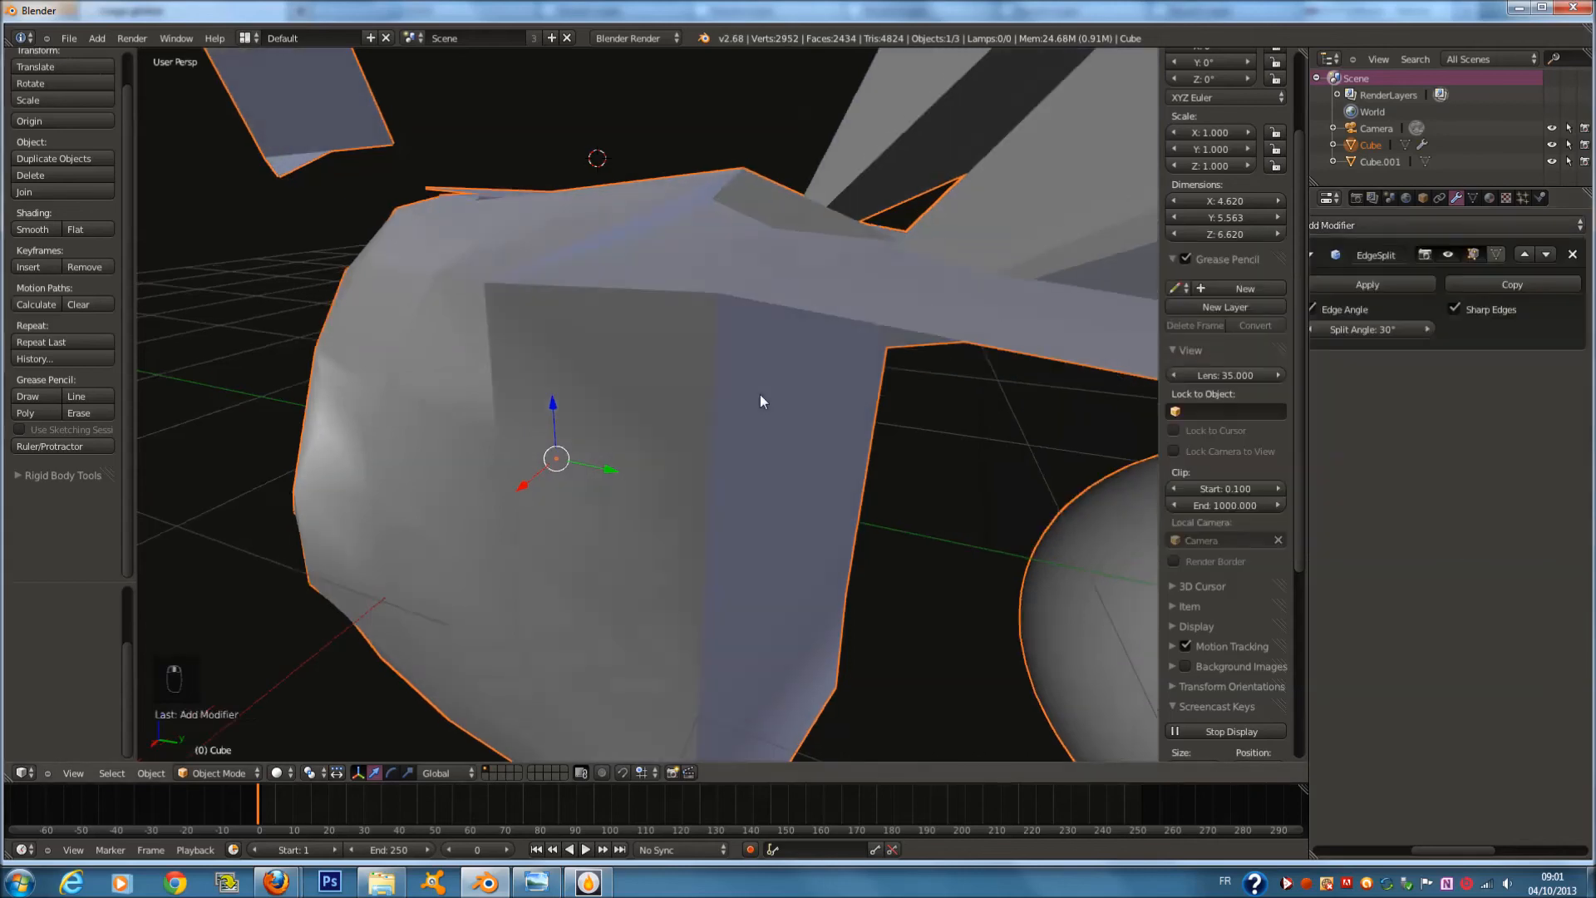
middle_drag(760, 395, 570, 390)
key(Tab)
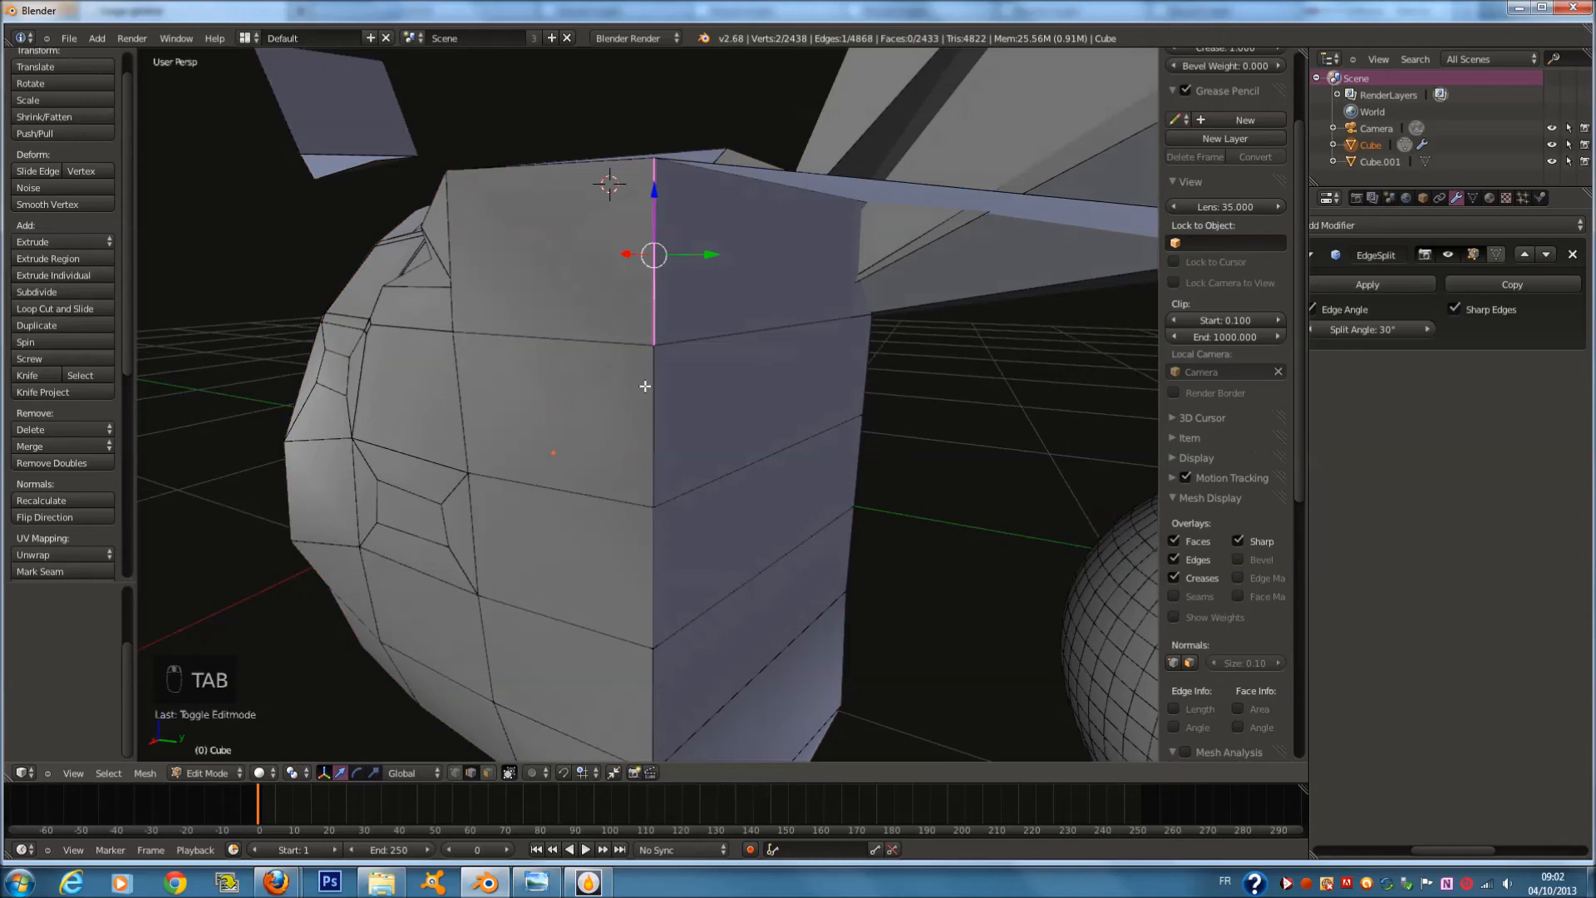
Move the vertical corner edge just below the creased one inward and inspect the dent in Object Mode
right_click(651, 440)
key(g)
click(628, 438)
key(Tab)
middle_drag(659, 440, 735, 414)
key(Tab)
Bevel the moved corner edge with one segment and inspect the result in Object Mode
key(w)
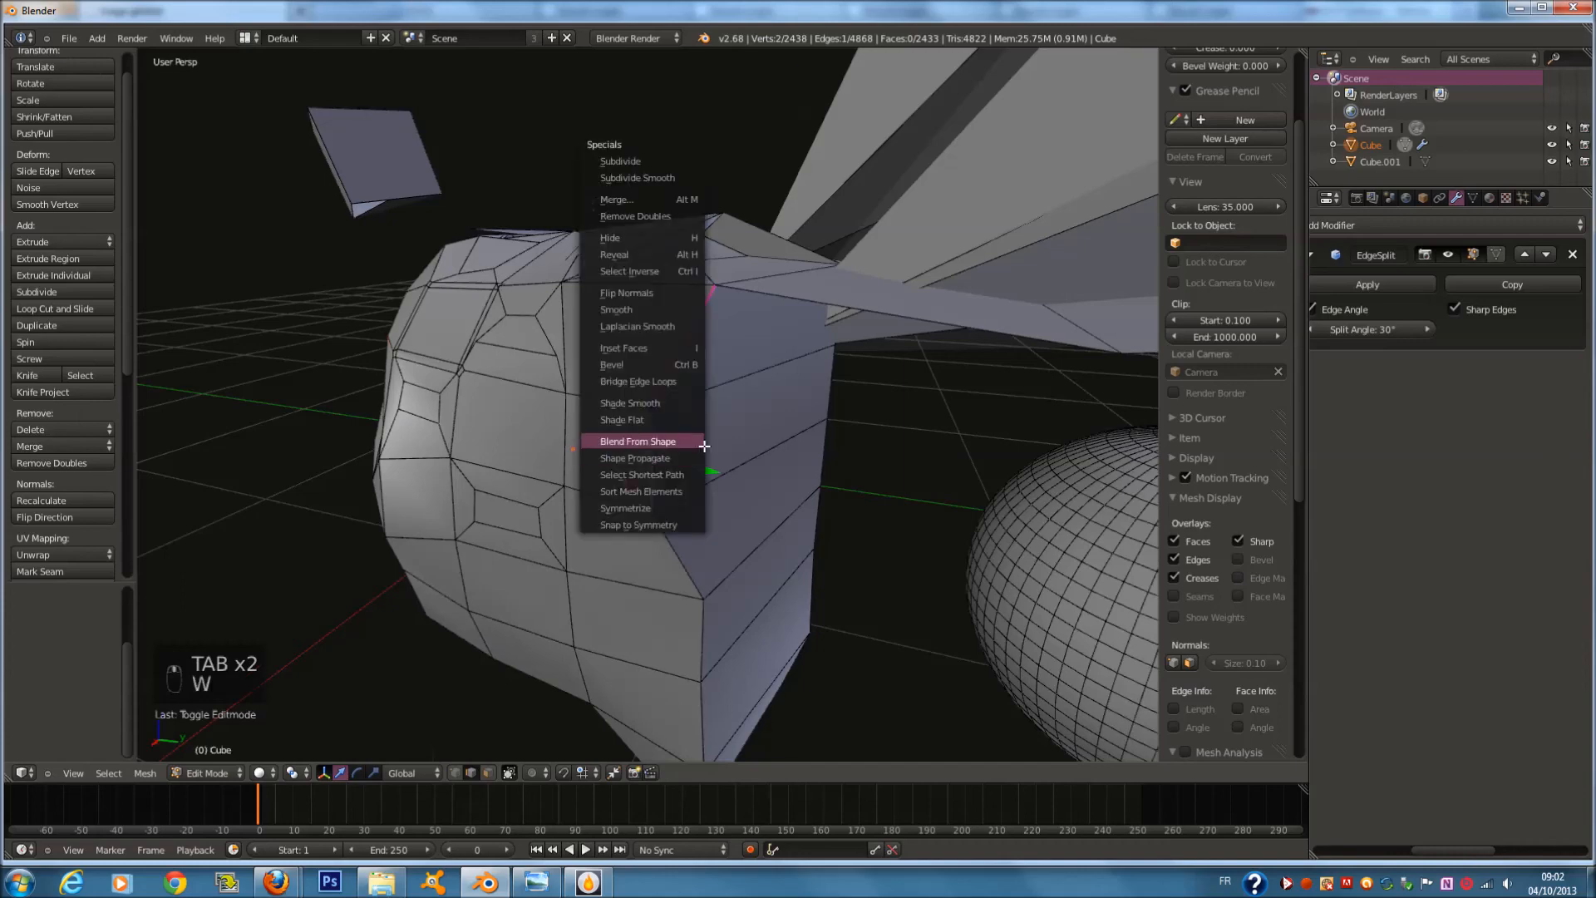
click(683, 440)
key(ctrl+b)
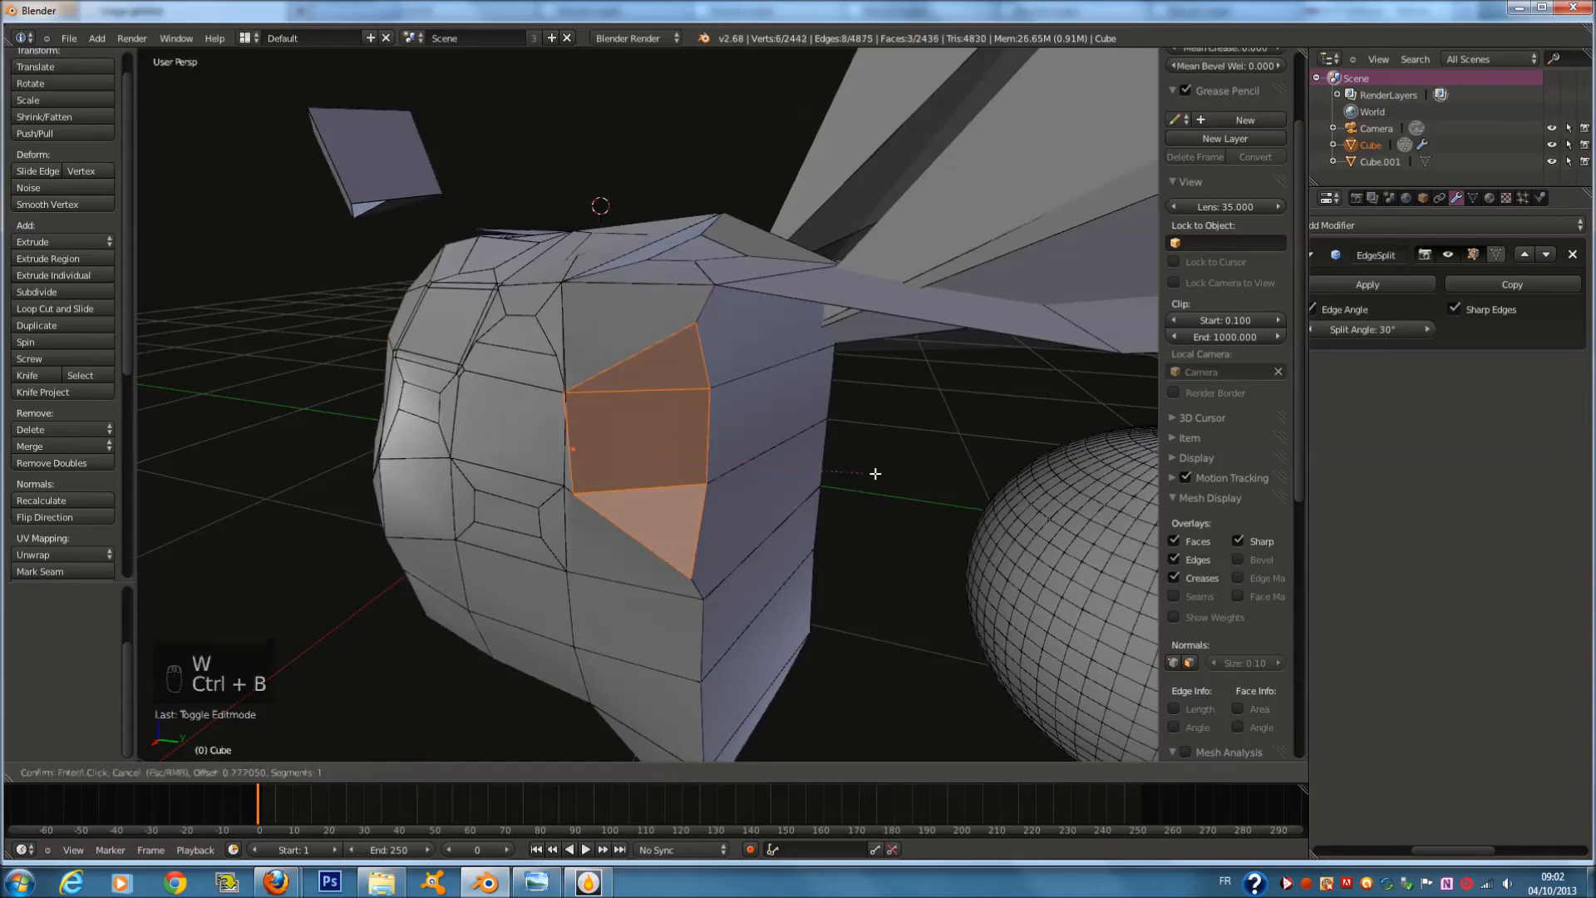
click(816, 446)
key(Tab)
mouse_move(812, 436)
middle_down()
mouse_move(850, 415)
mouse_move(800, 434)
middle_up()
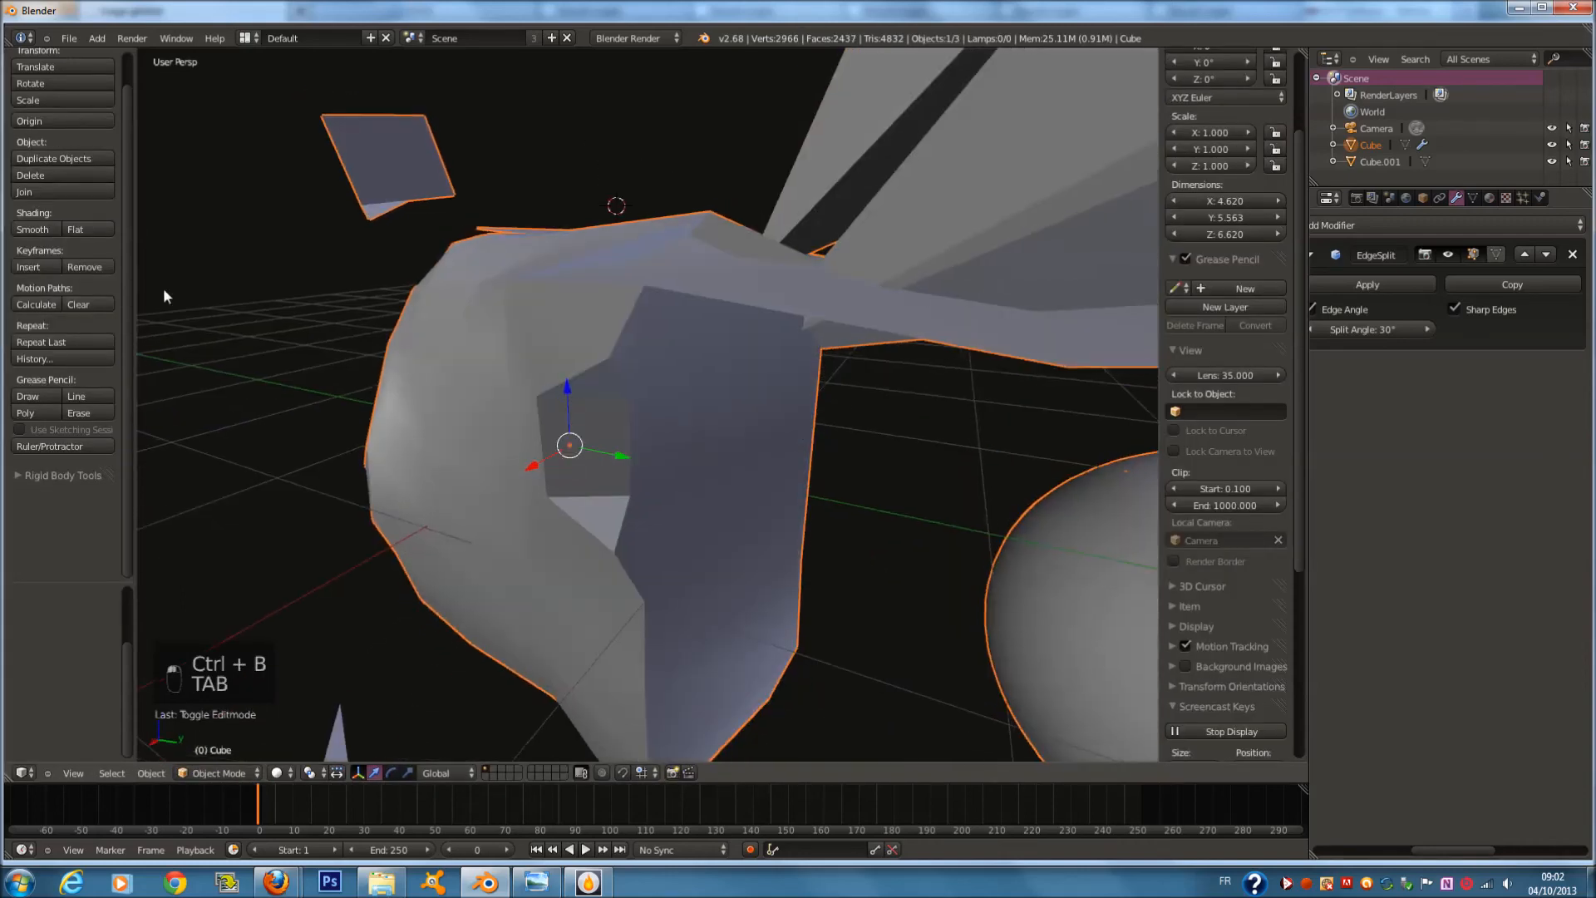
Compare smooth and flat shading, leave the block smooth, and remove the Edge Split modifier before returning to Edit Mode
click(42, 232)
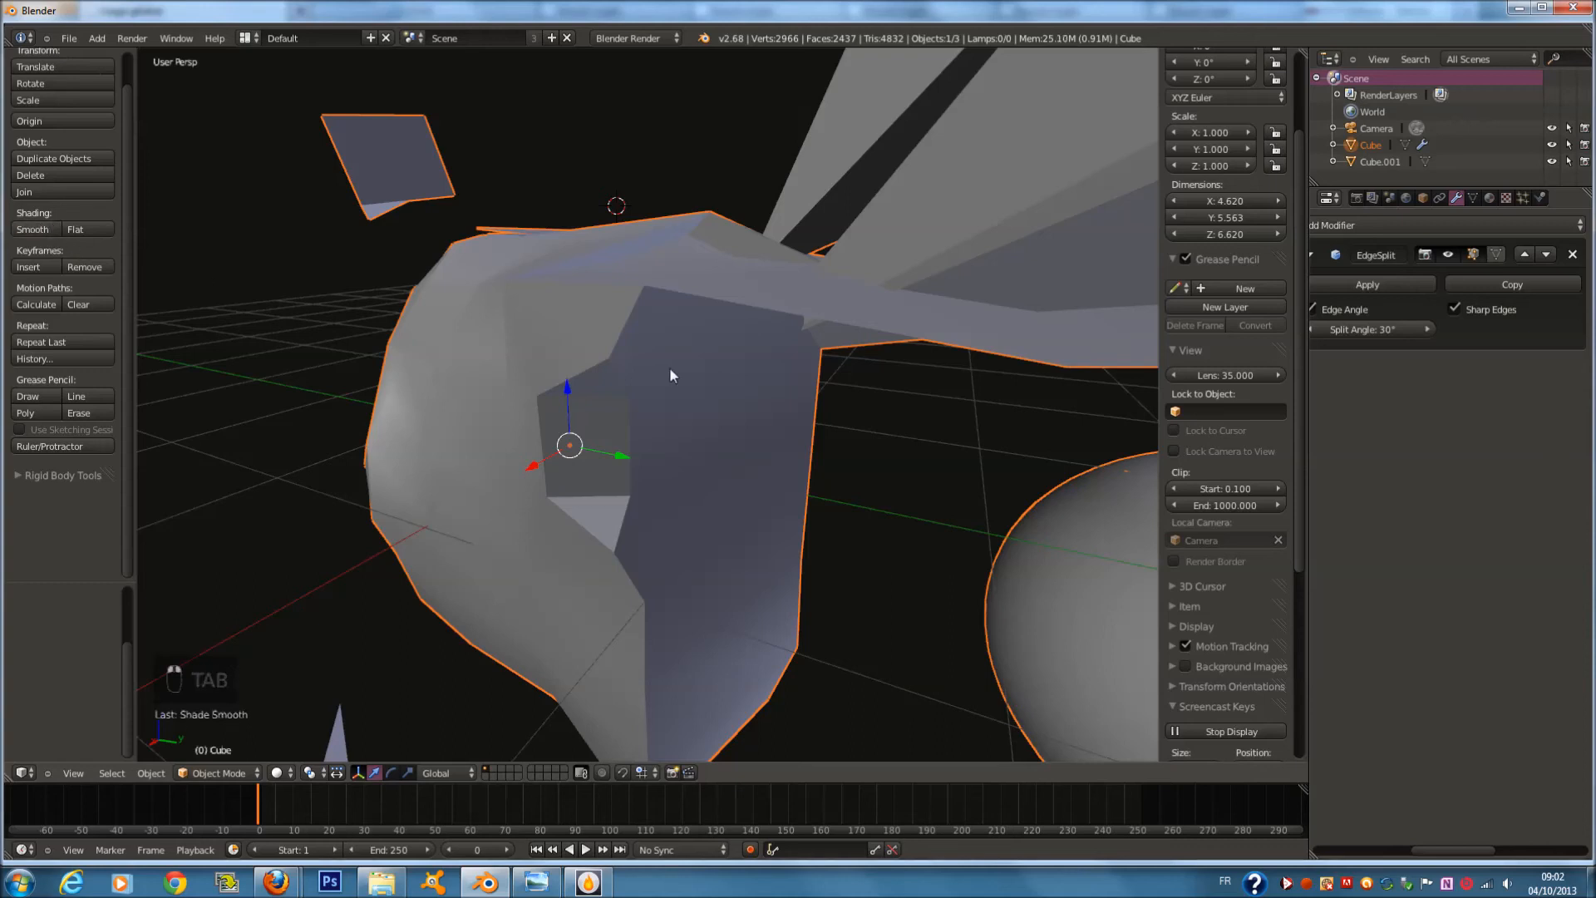
click(88, 233)
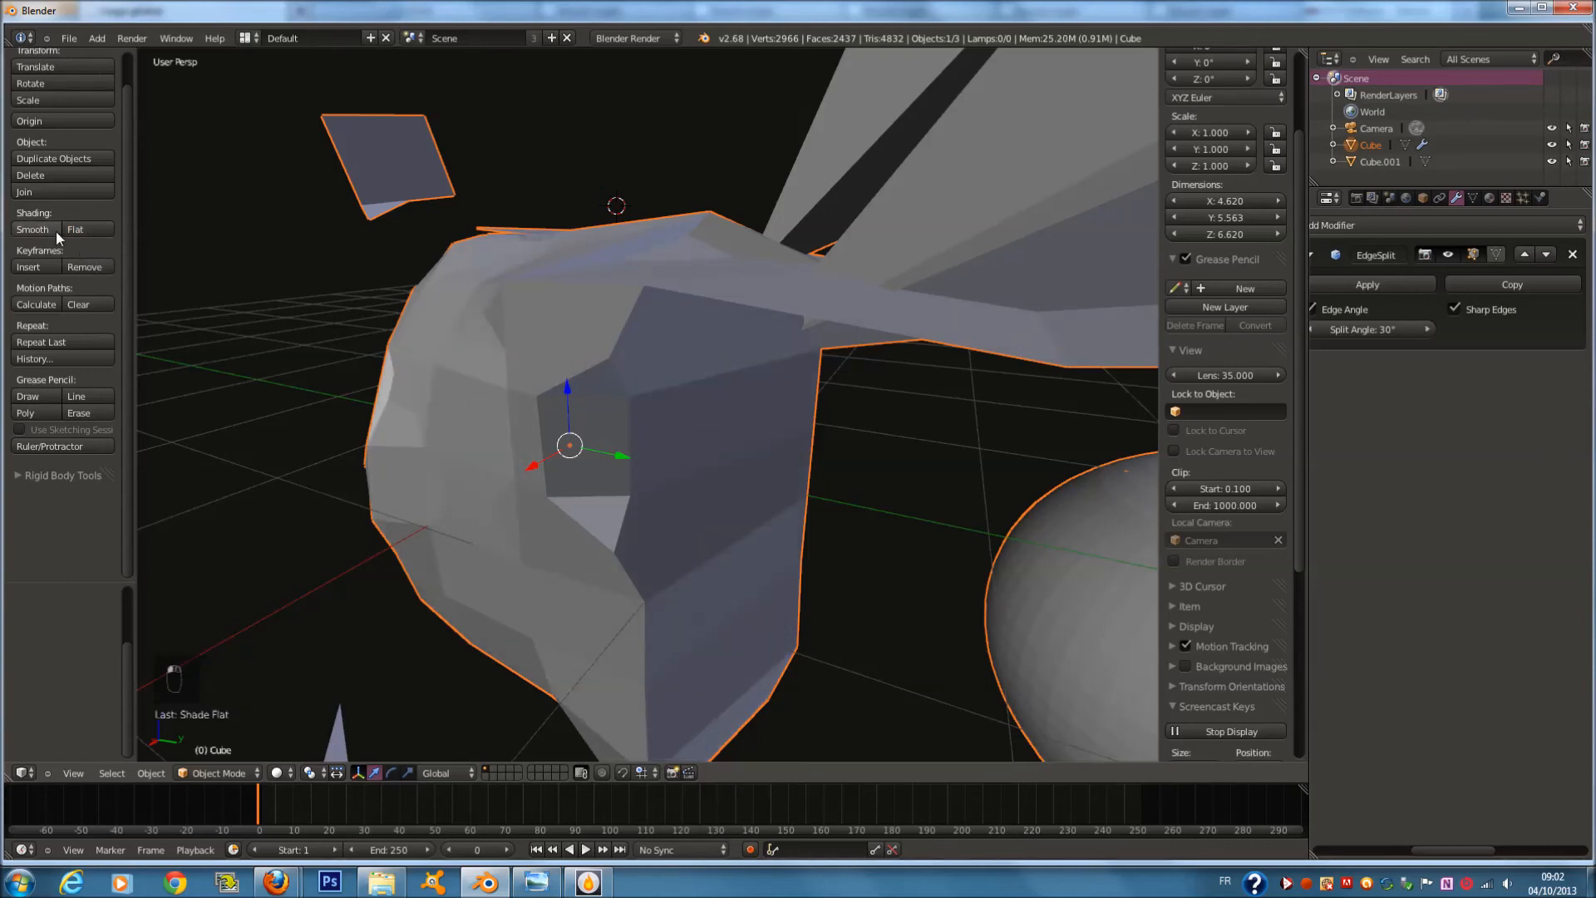
click(56, 232)
click(1571, 255)
key(Tab)
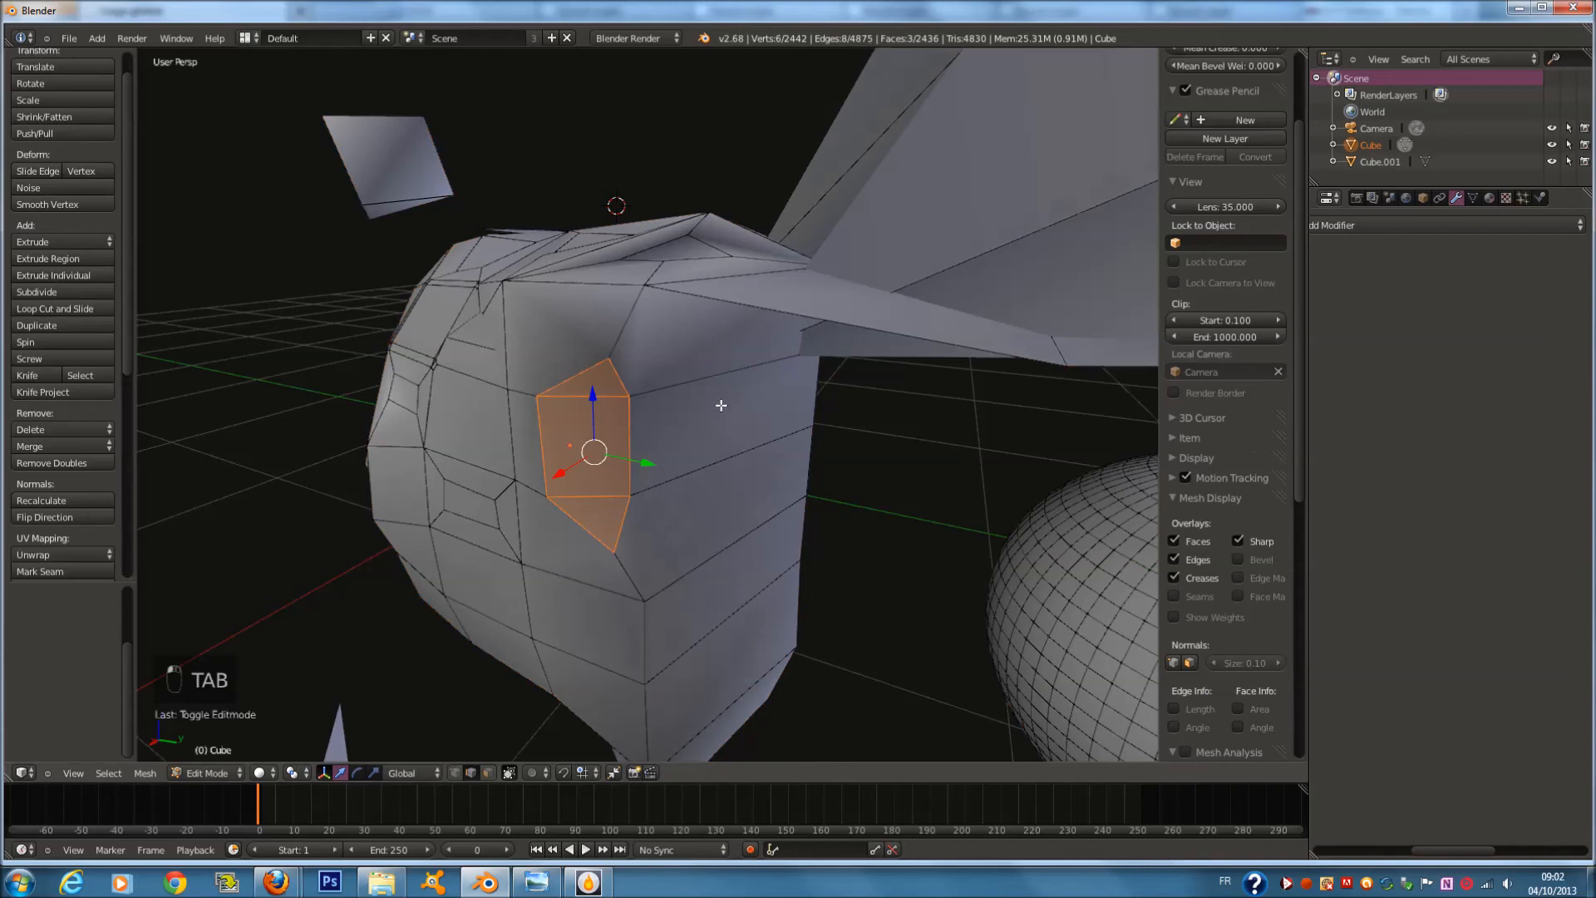
Extrude the beveled corner faces and move the extruded region outward from the dent
key(w)
key(ctrl+e)
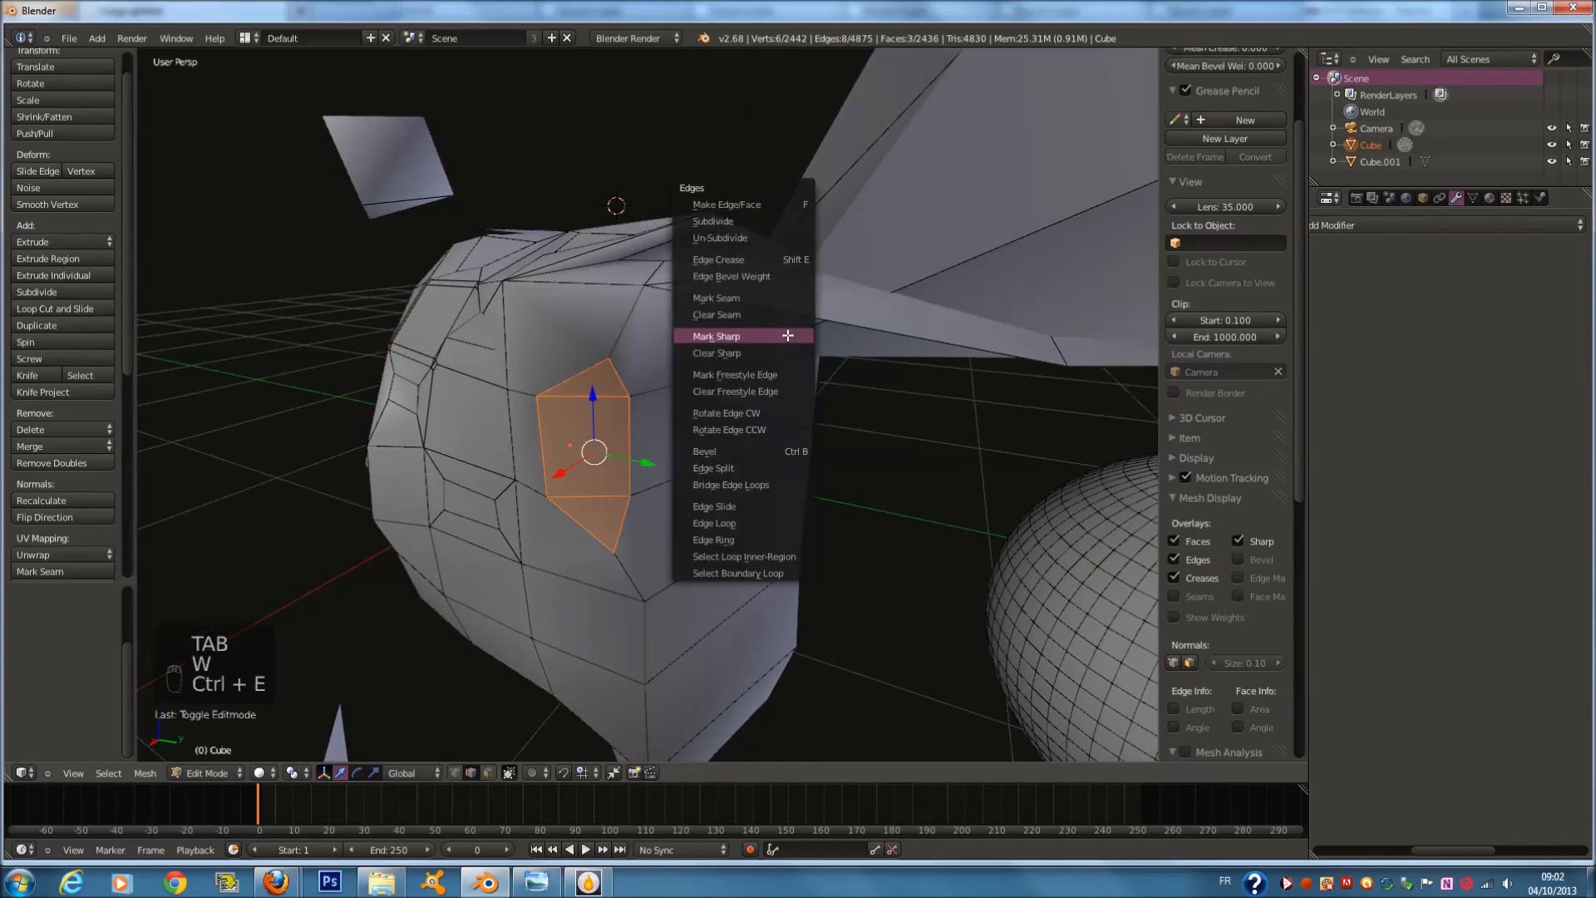
key(e)
click(663, 364)
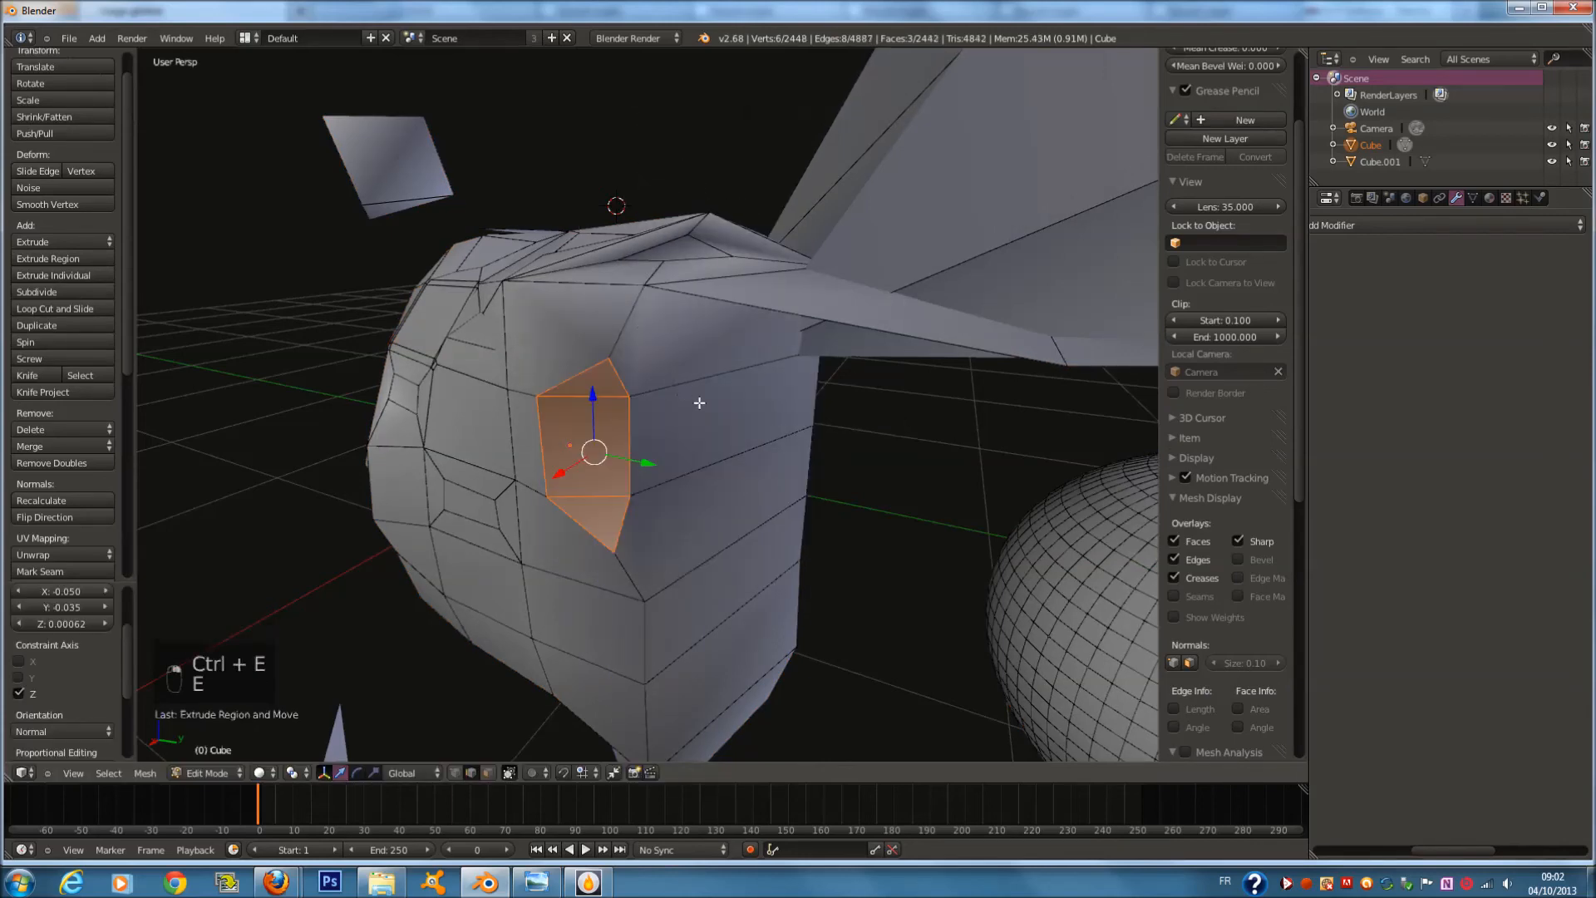
middle_drag(699, 404, 752, 428)
key(g)
click(772, 473)
Select the face above the extruded region in face selection mode and consult the keyboard layout reference
click(487, 773)
right_click(752, 413)
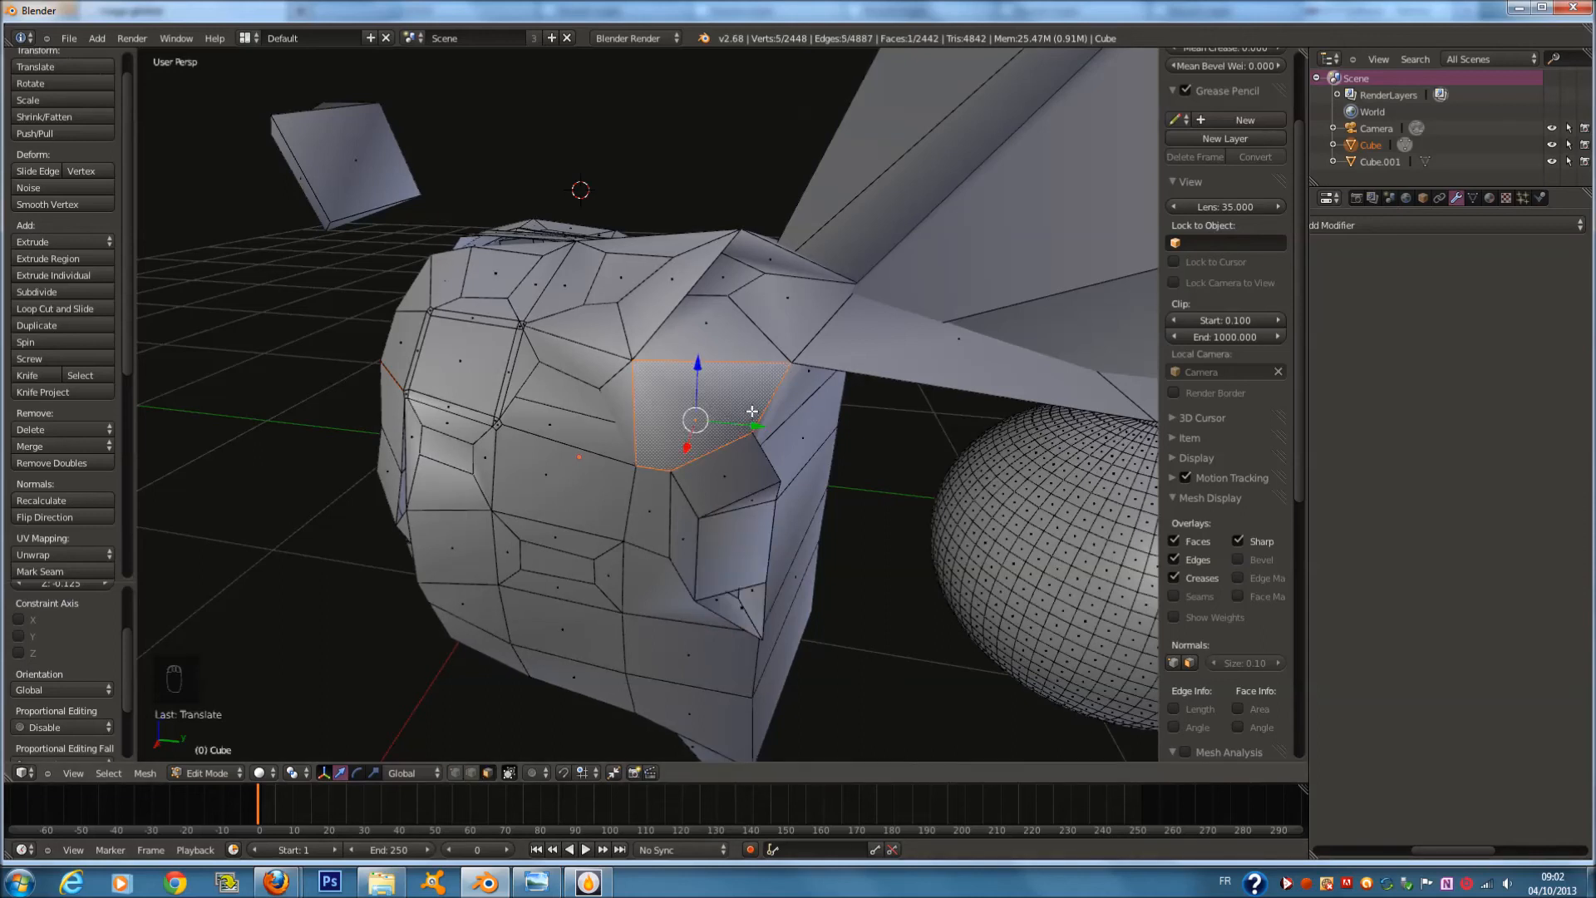
click(539, 883)
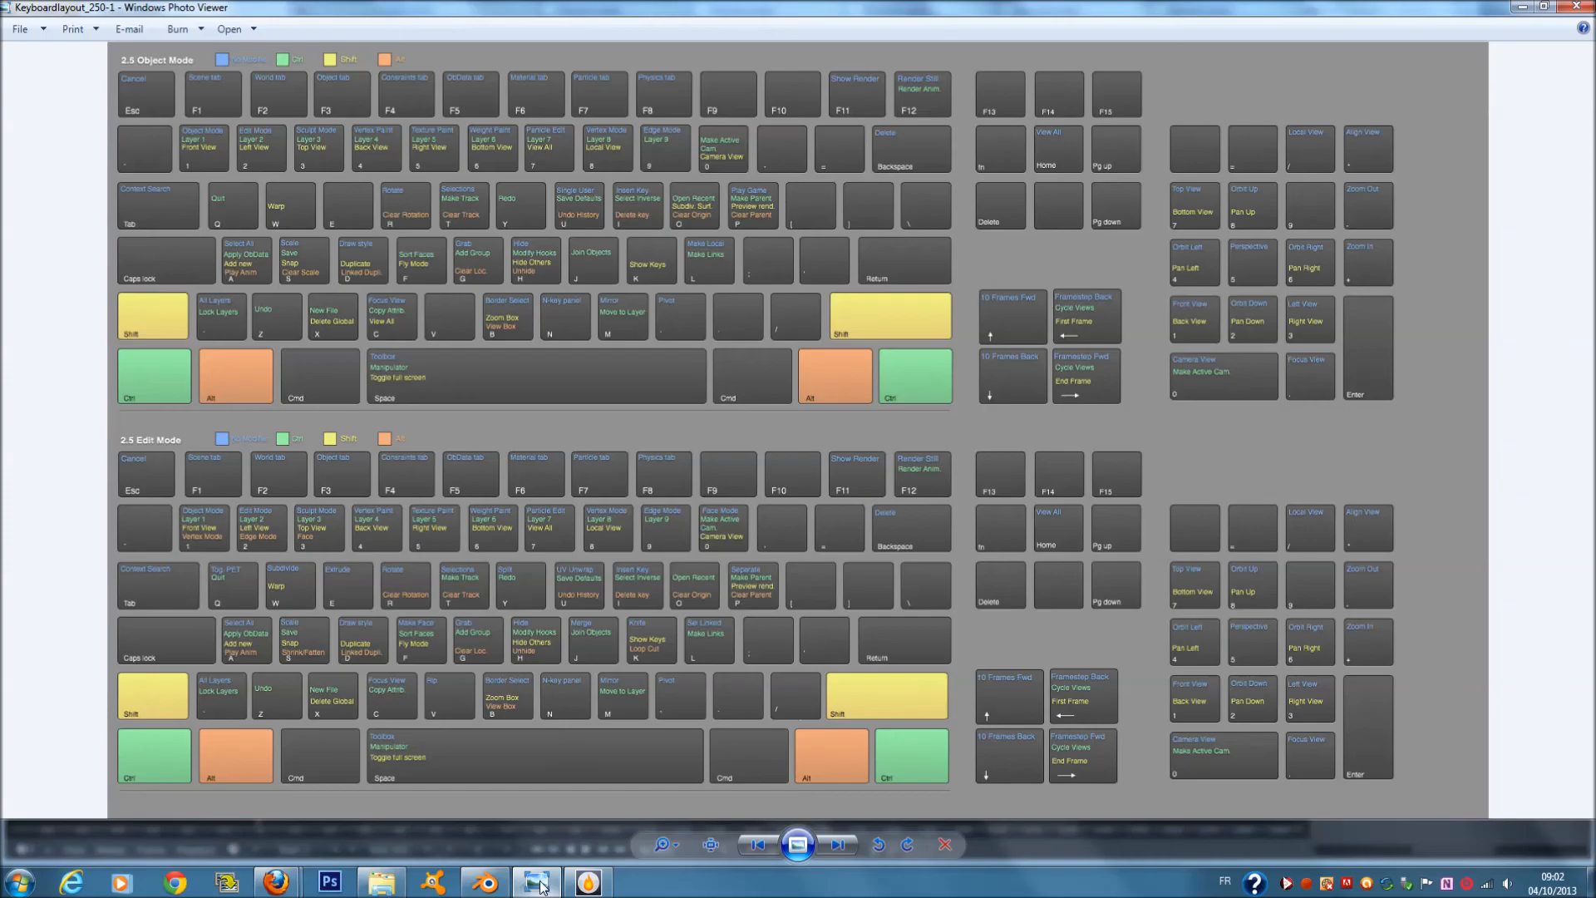
click(538, 883)
Switch to Object Mode, try moving the whole block, and view it from a higher angle
key(Tab)
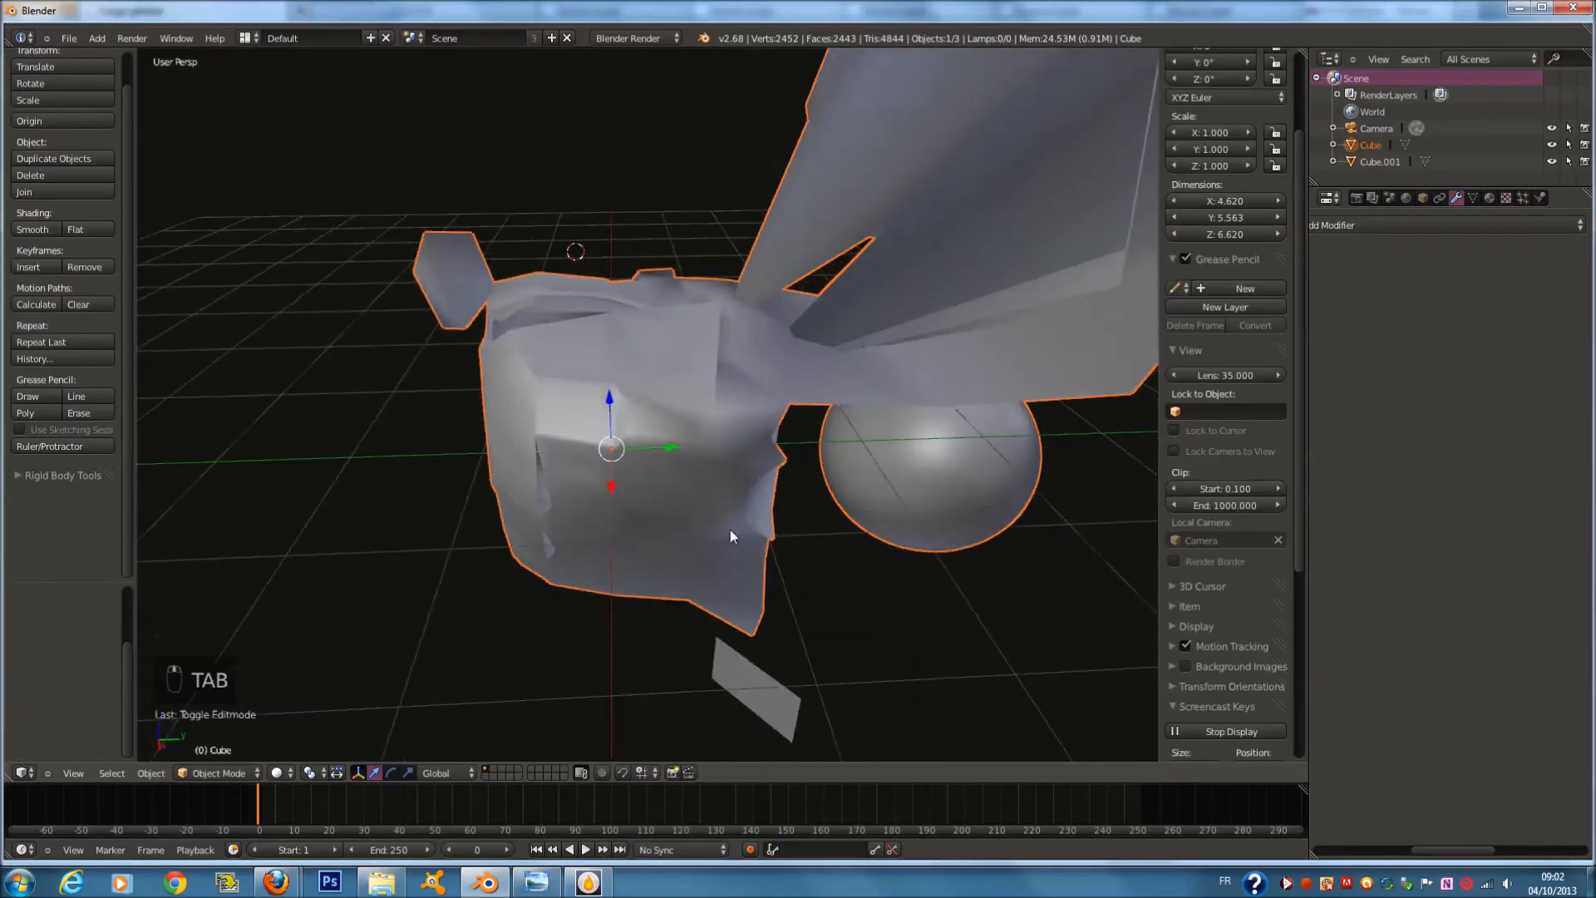
middle_drag(734, 527, 740, 550)
key(g)
right_click(773, 462)
middle_drag(773, 461, 699, 449)
key(Tab)
key(Tab)
middle_drag(722, 509, 867, 497)
key(g)
right_click(812, 432)
middle_drag(812, 433, 845, 463)
scroll(851, 472, up, 1)
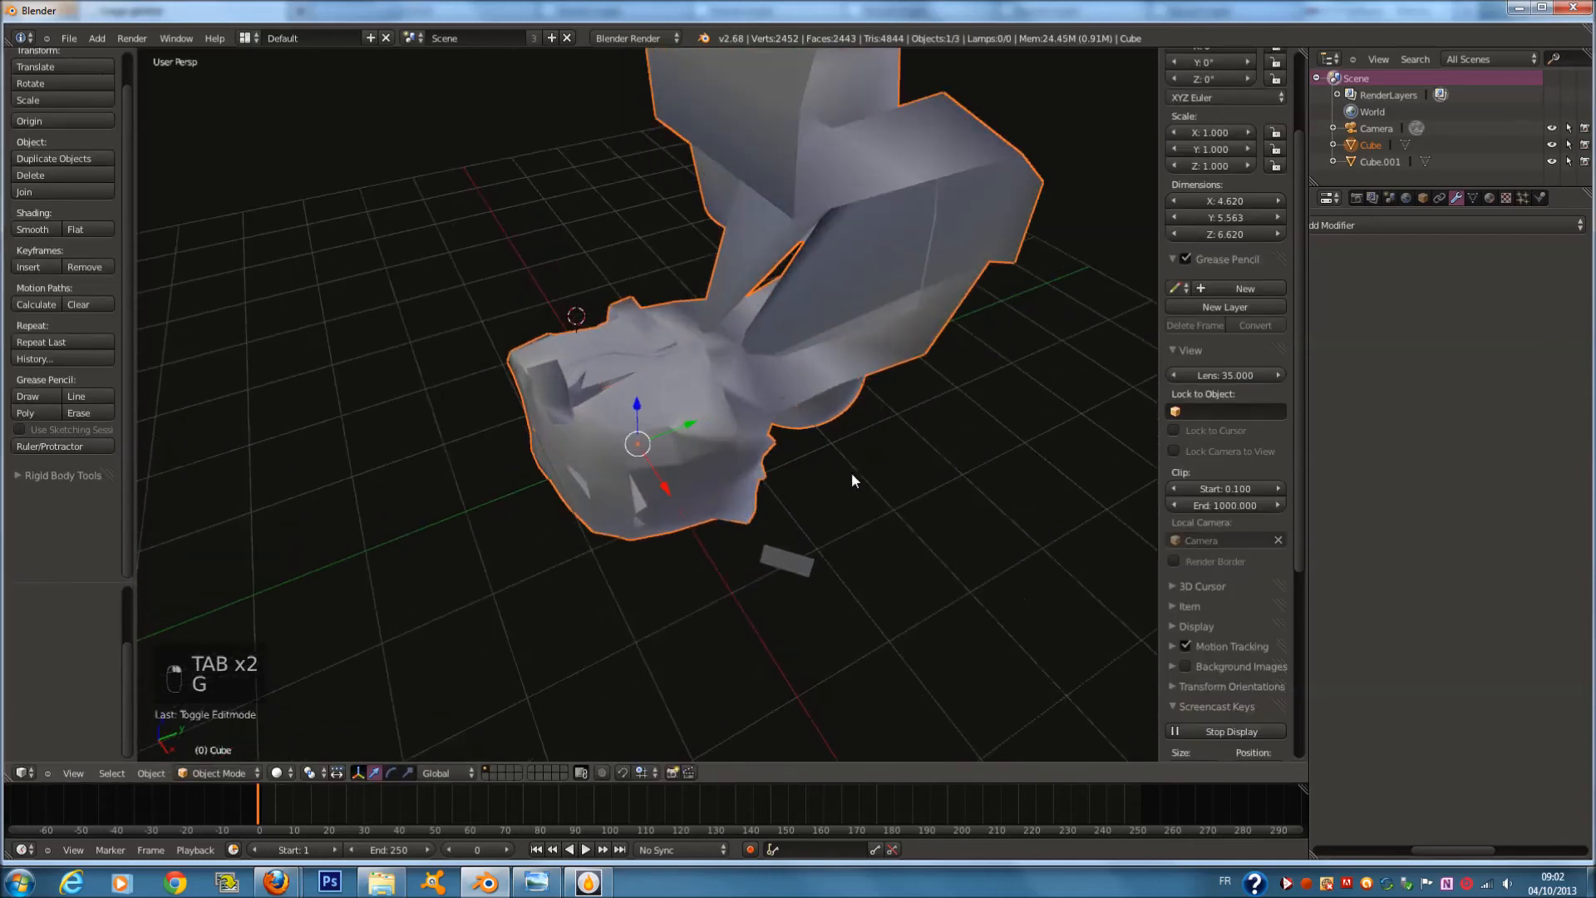
Try moving the block and the small detached face separately
key(g)
right_click(794, 570)
right_click(808, 572)
key(g)
right_click(808, 482)
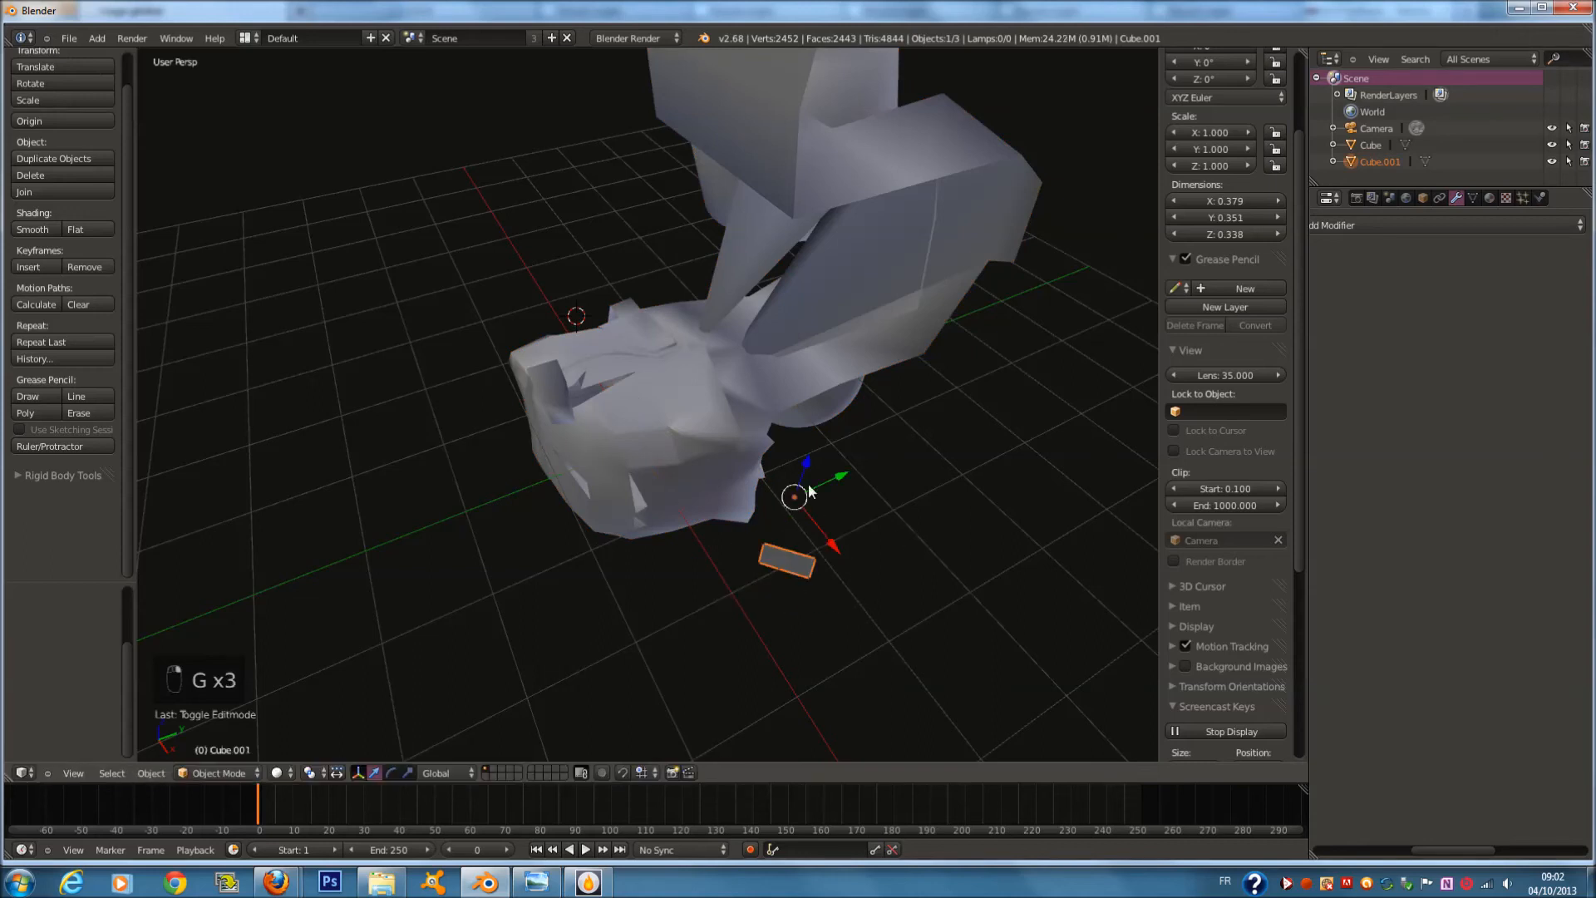
key(g)
right_click(786, 477)
Parent the block to the small detached face and try moving the face together with its child
right_click(746, 471)
right_click(812, 554)
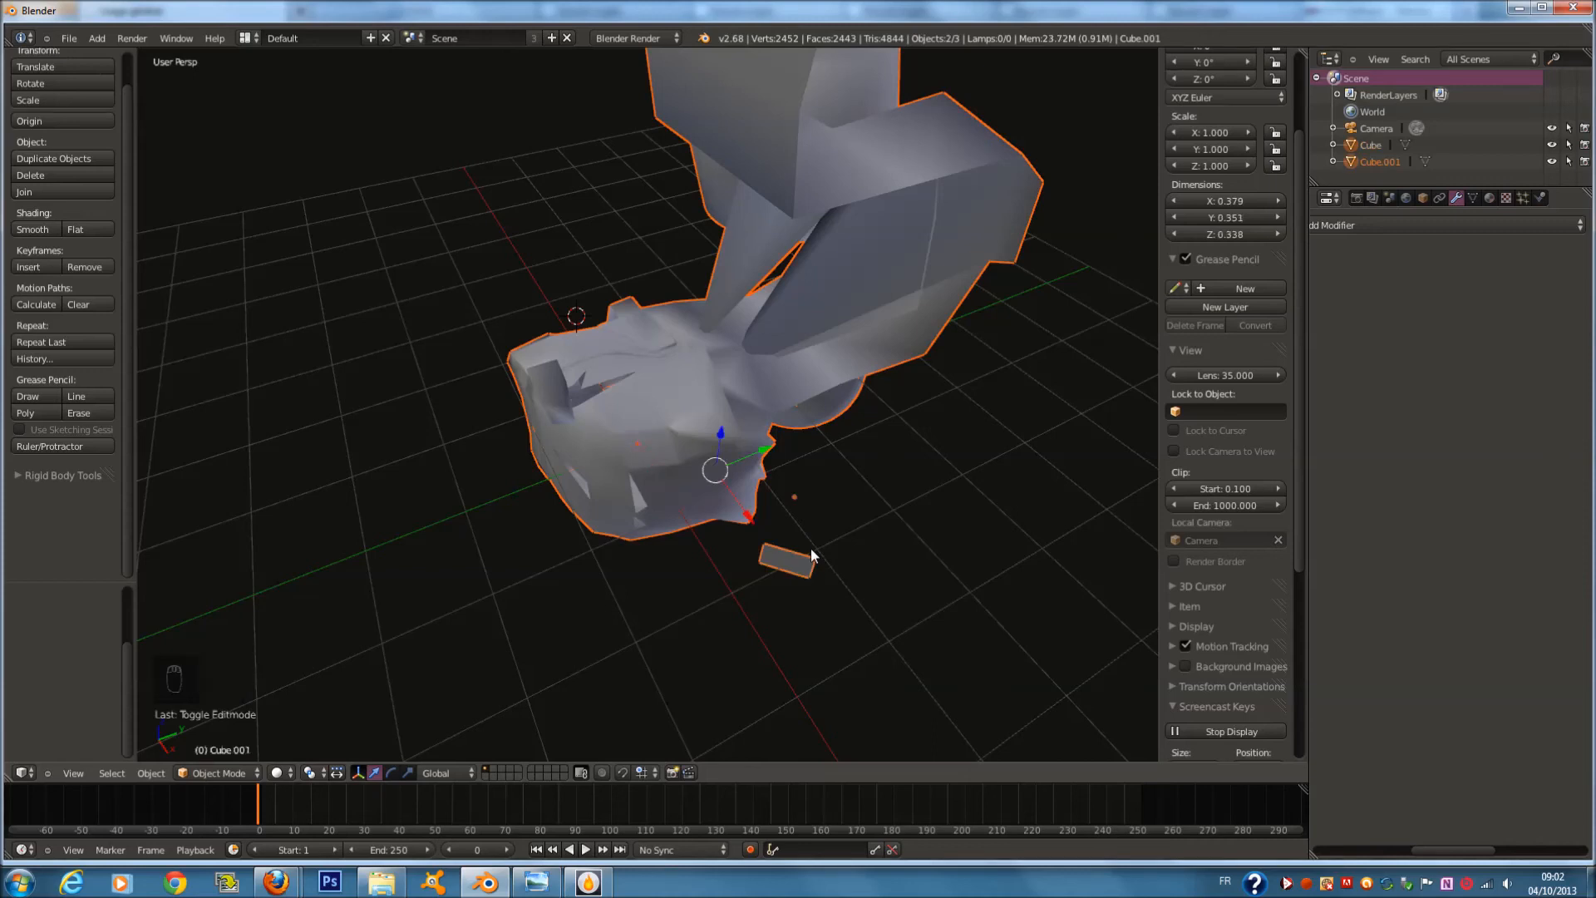
key(alt+p)
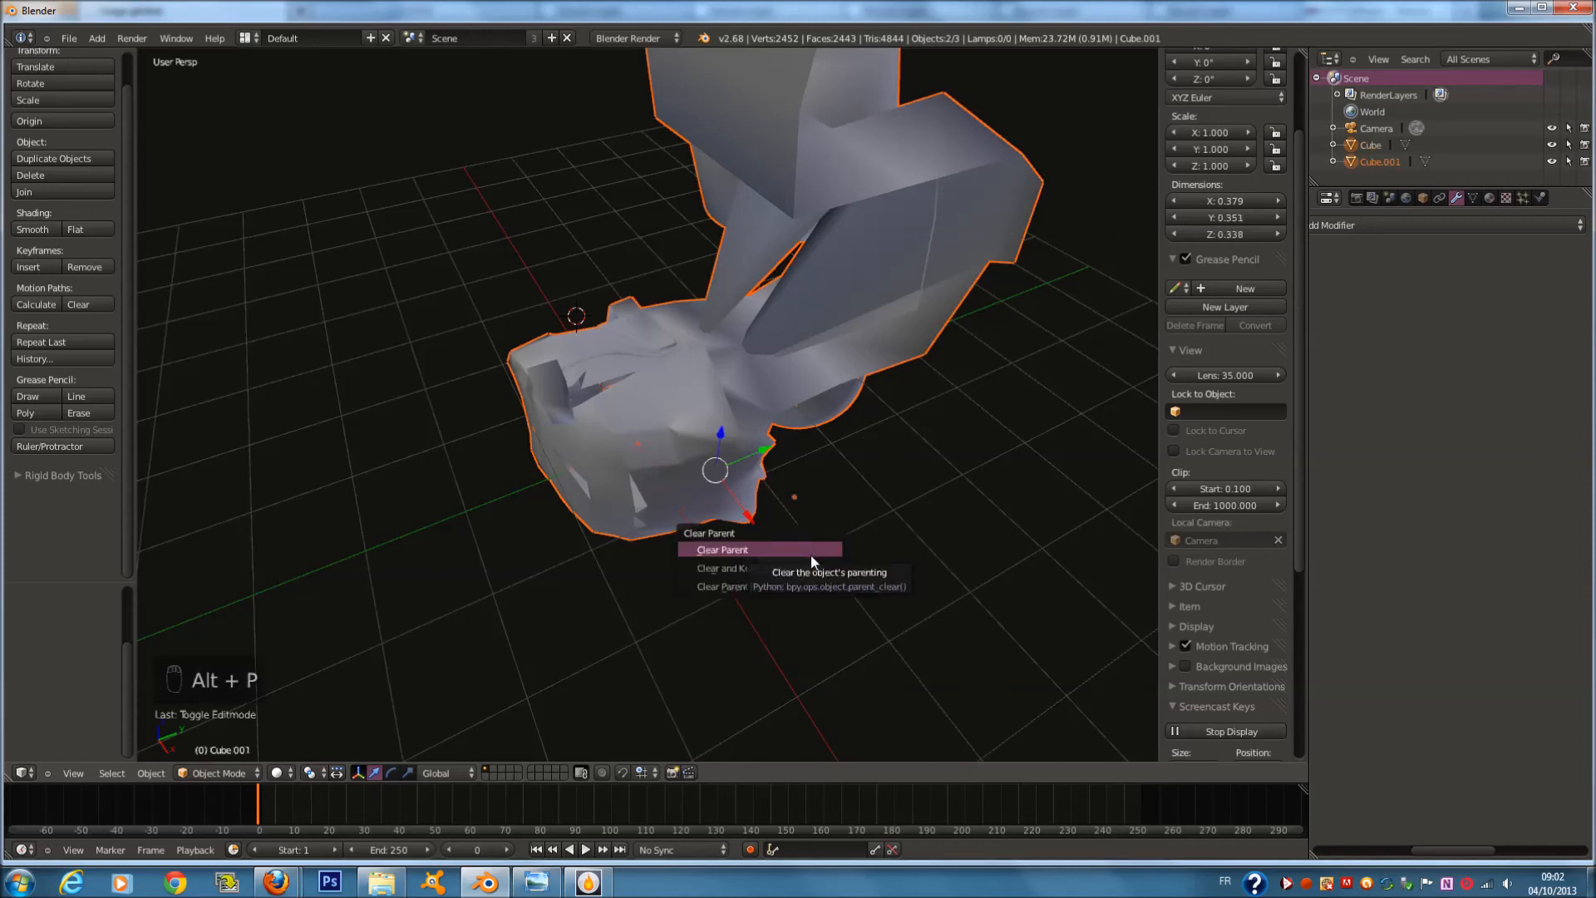
click(810, 555)
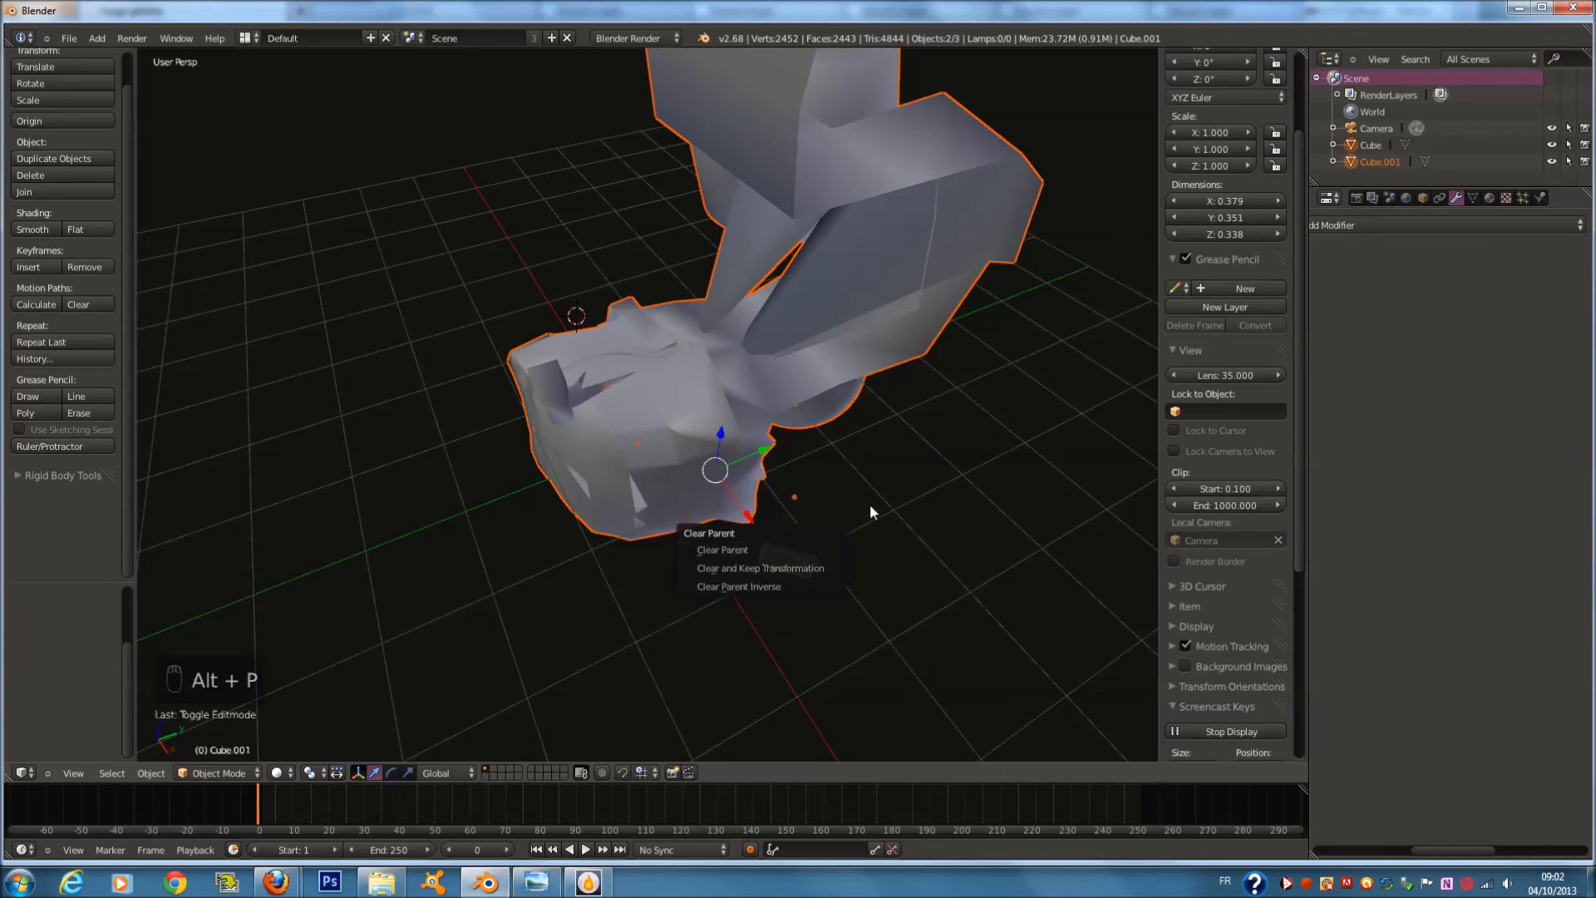
key(ctrl+p)
click(622, 506)
right_click(781, 562)
key(g)
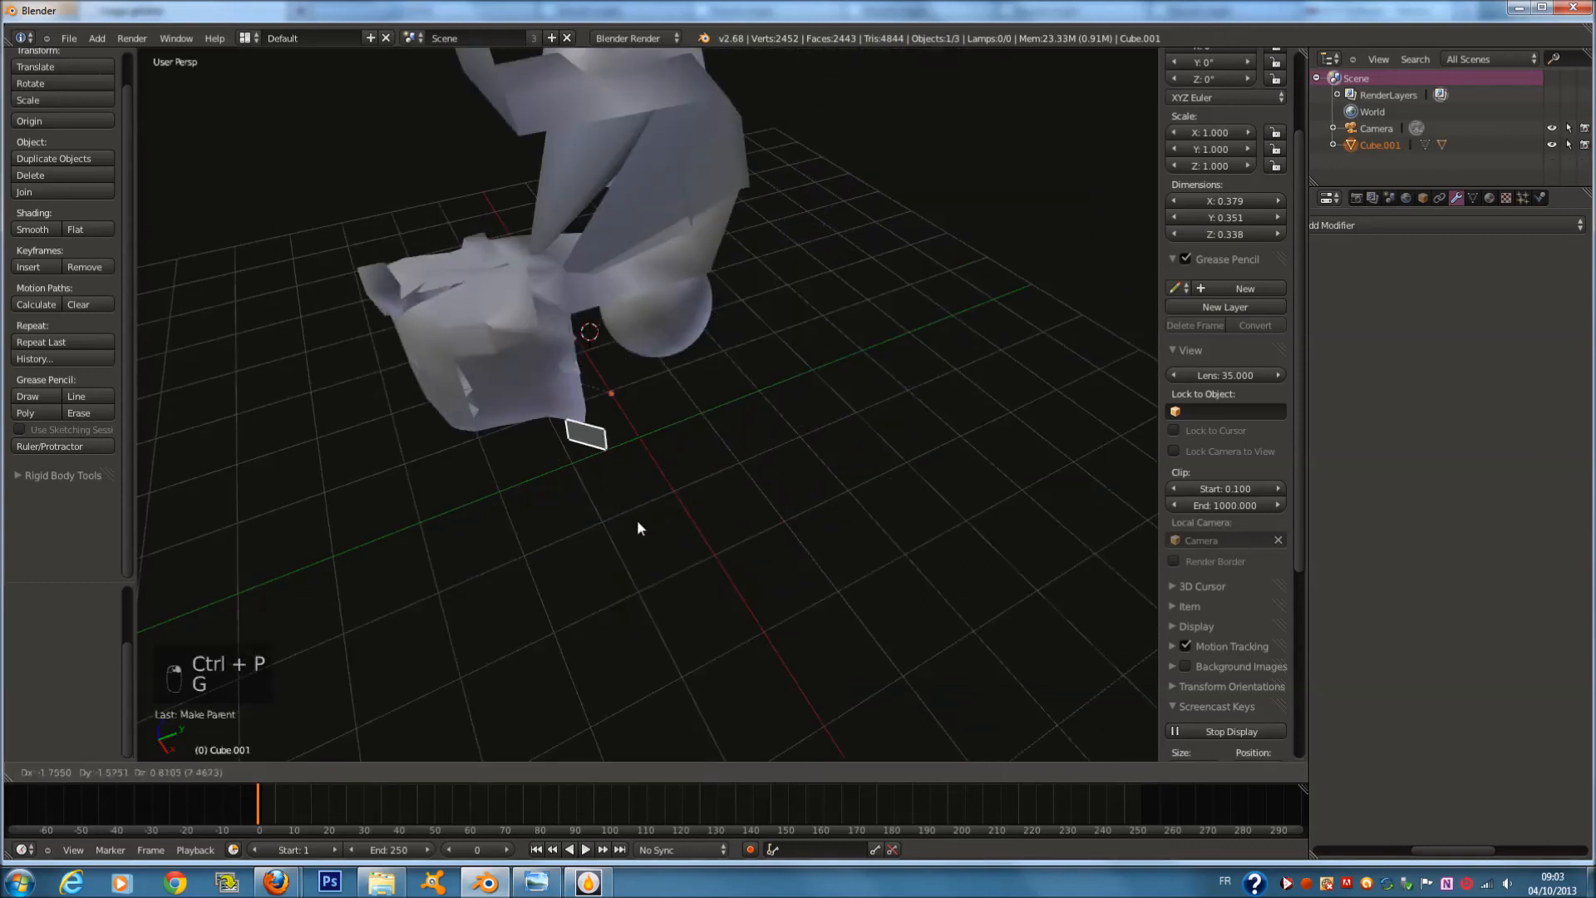
click(761, 562)
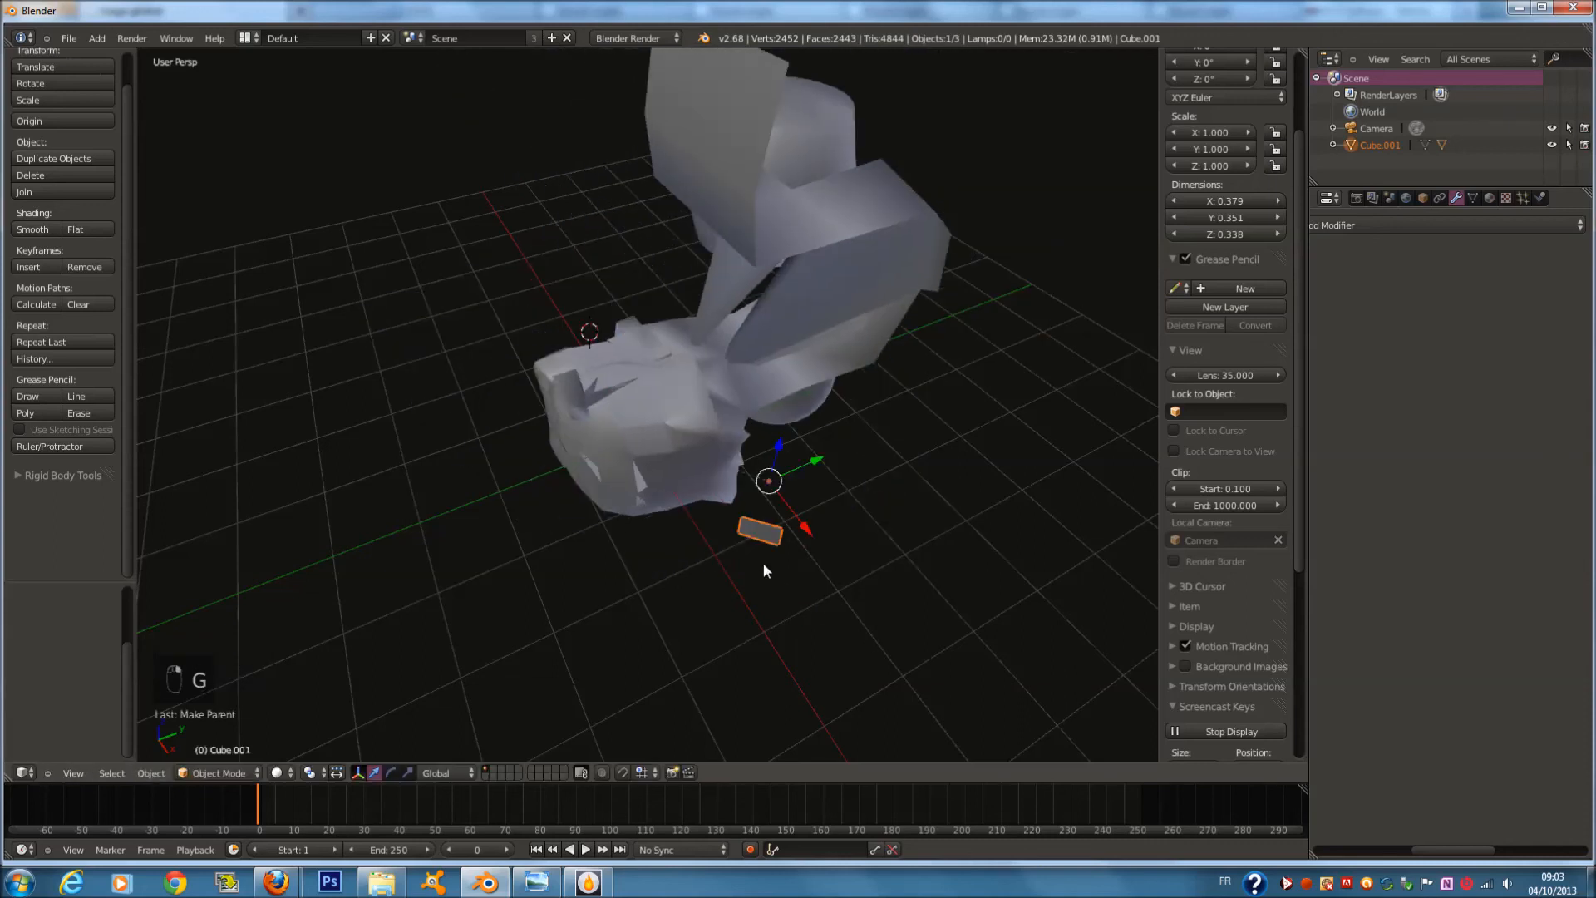
Apply Clear Parent to the small detached face and try moving it again
key(alt+p)
key(g)
right_click(794, 503)
Clear the block's parent and test moving the block and the small detached face independently
right_click(706, 463)
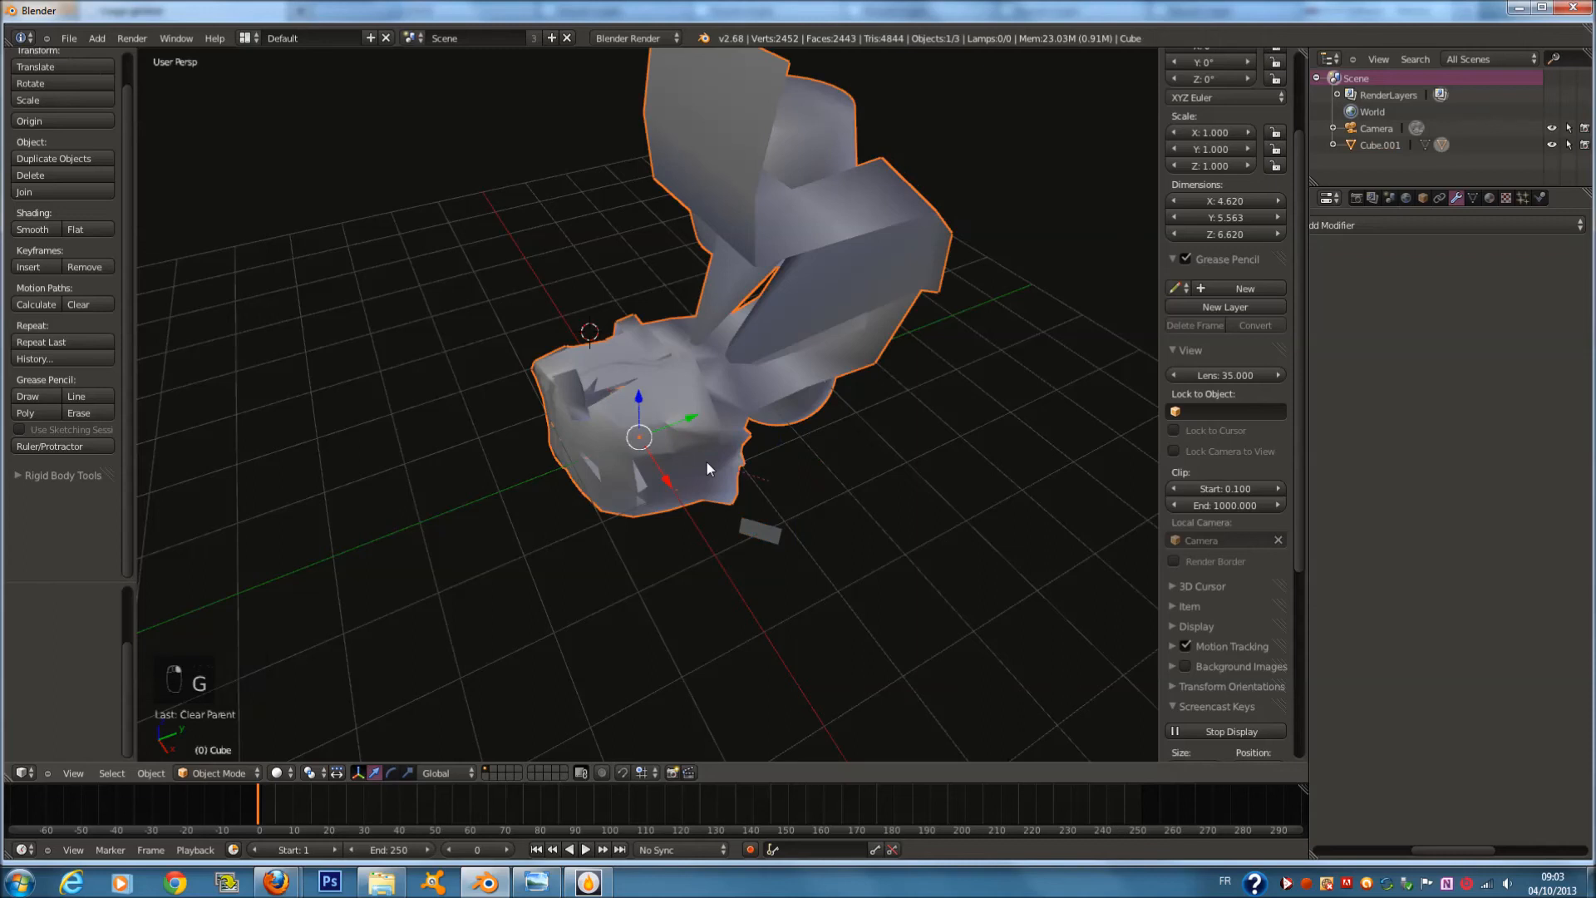
key(alt+p)
click(707, 475)
key(g)
right_click(710, 453)
right_click(751, 535)
key(g)
right_click(776, 547)
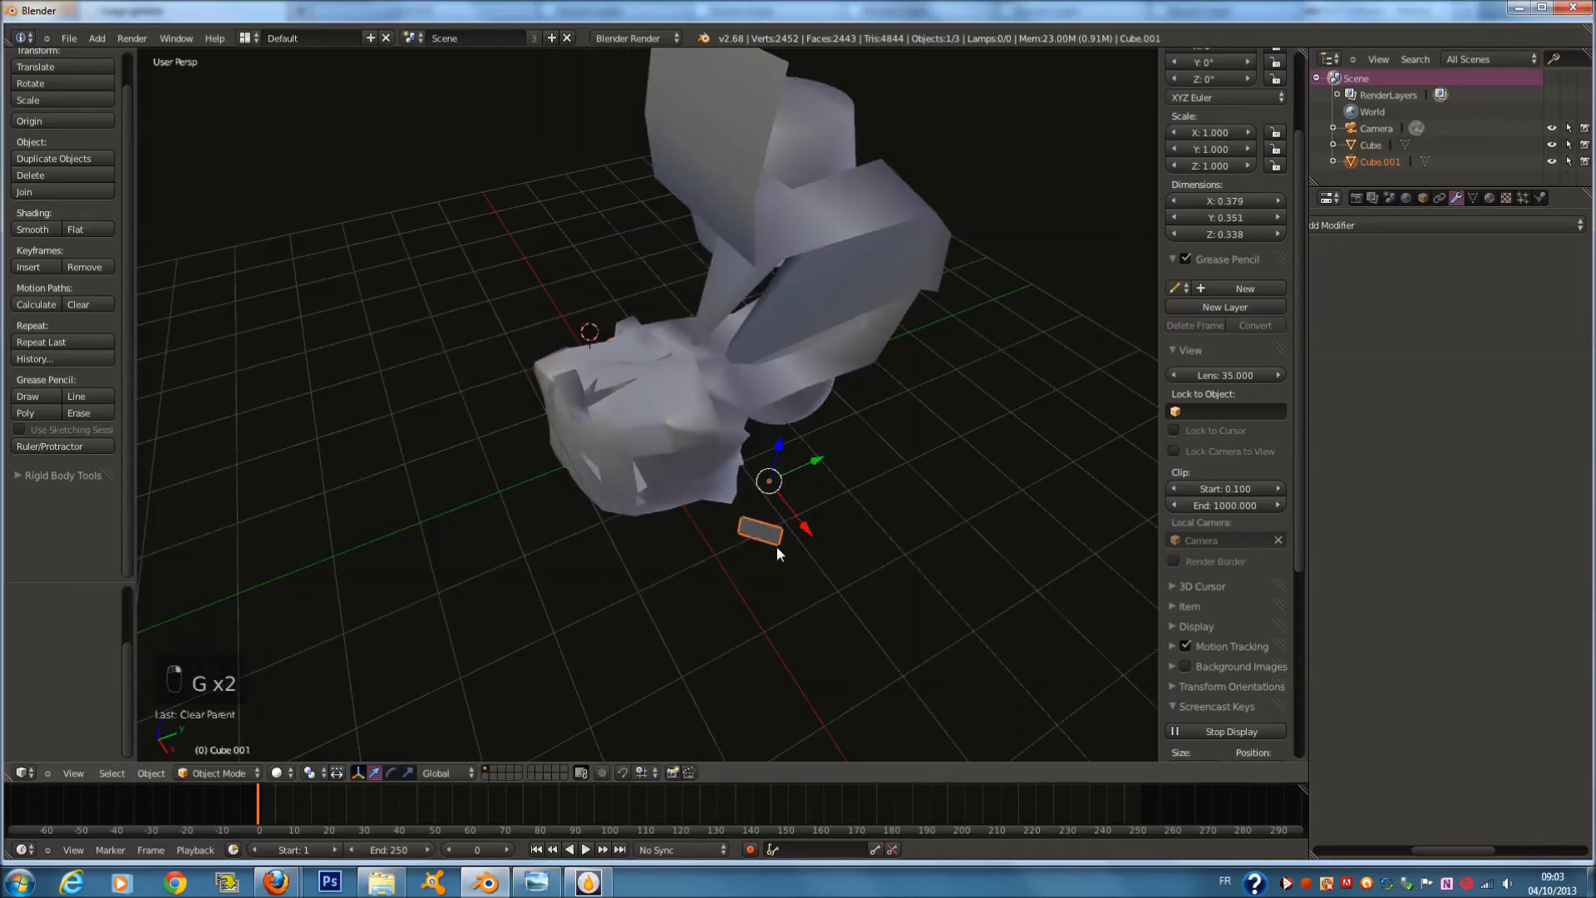
key(ctrl+p)
shift+right_click(722, 469)
key(ctrl+p)
Clear the selection and add a single-bone armature at the 3D cursor
key(a)
key(shift+a)
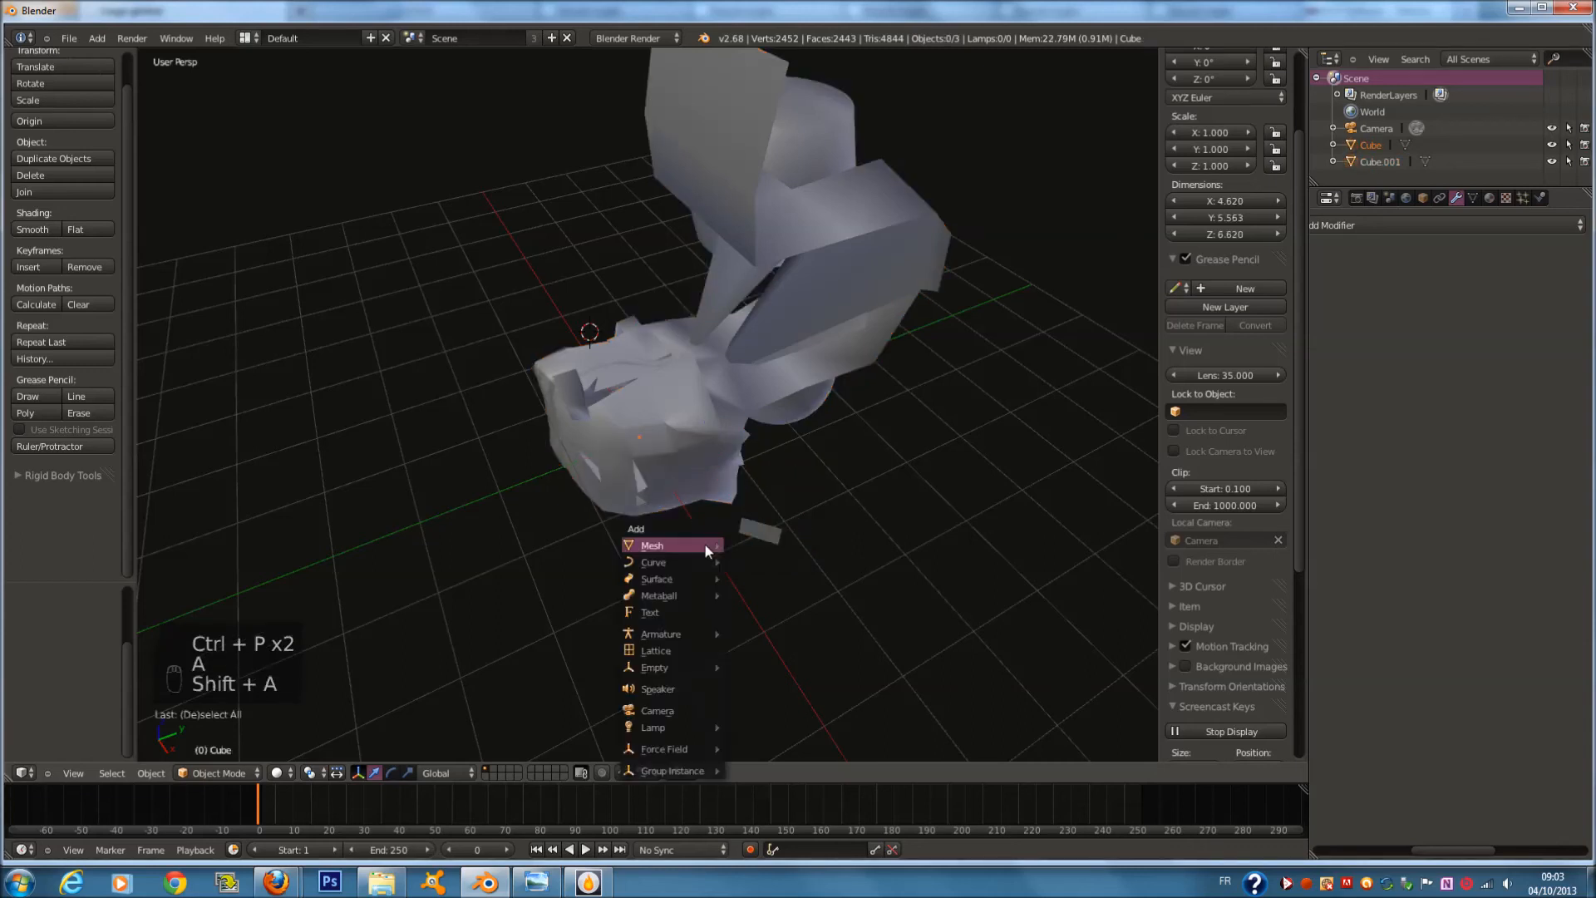
mouse_move(696, 636)
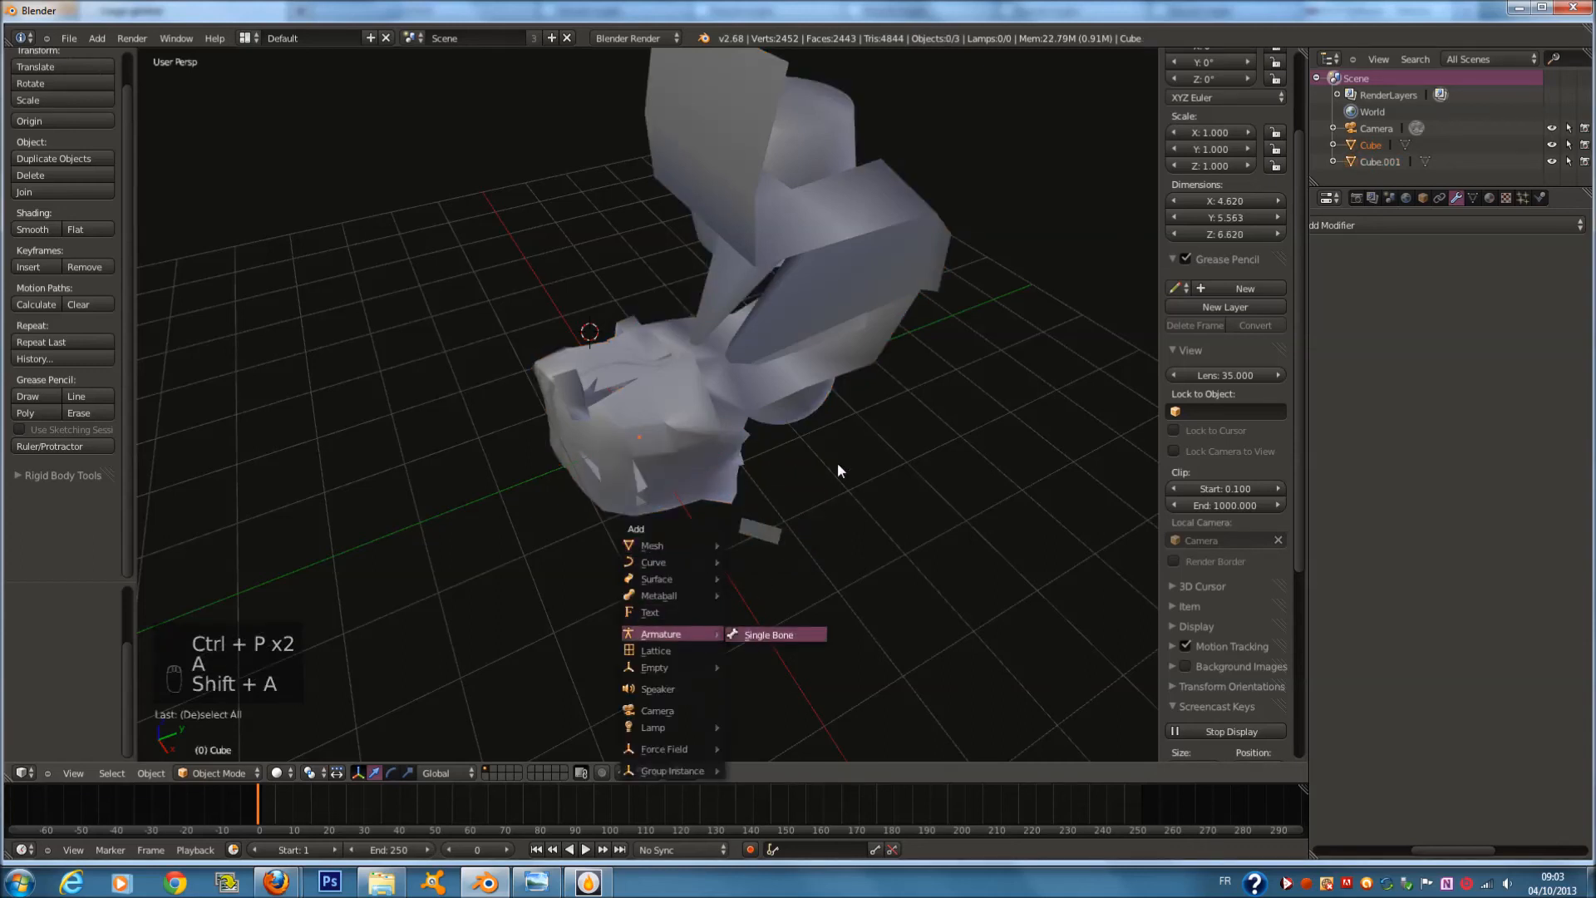
key(Return)
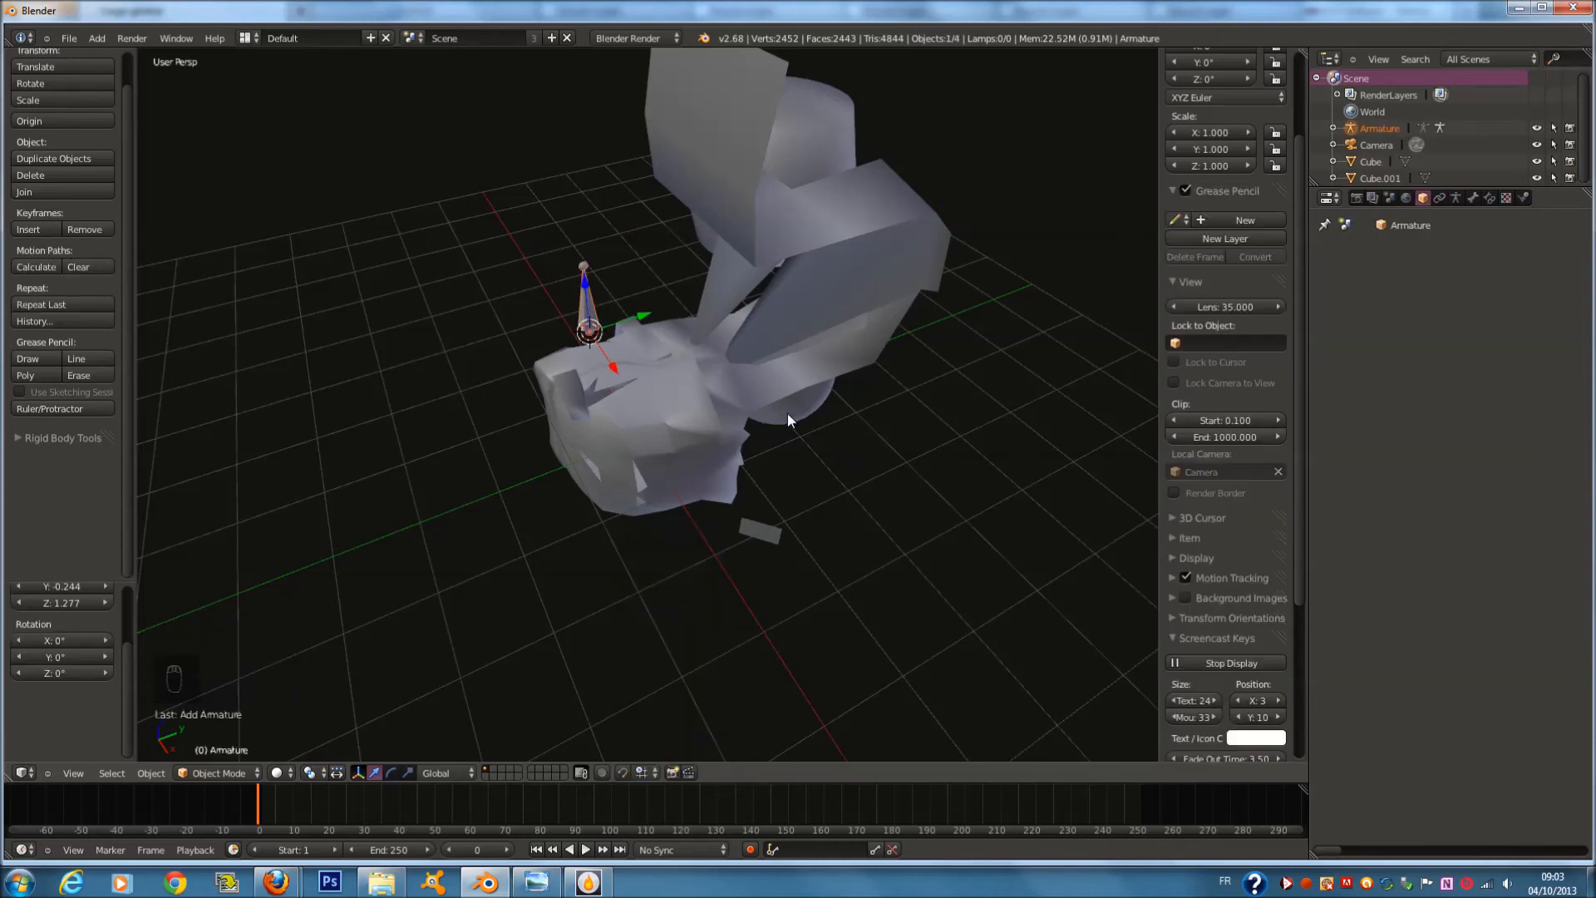
Select the block with the armature as the active object and bring up the Set Parent To options
shift+right_click(654, 359)
key(ctrl+p)
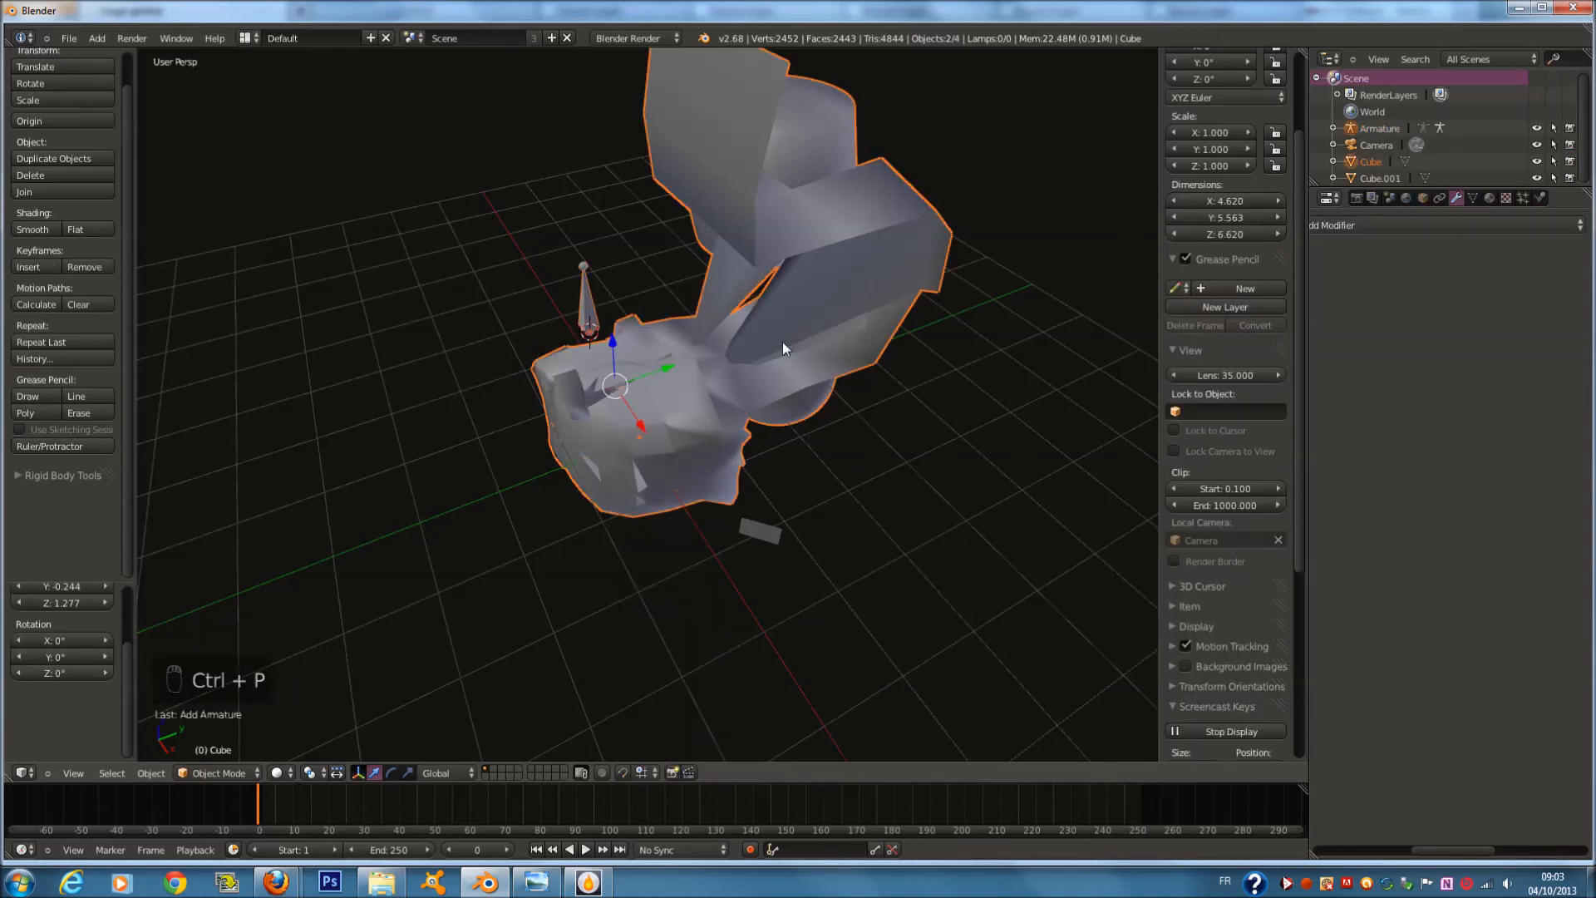
shift+right_click(596, 295)
key(ctrl+p)
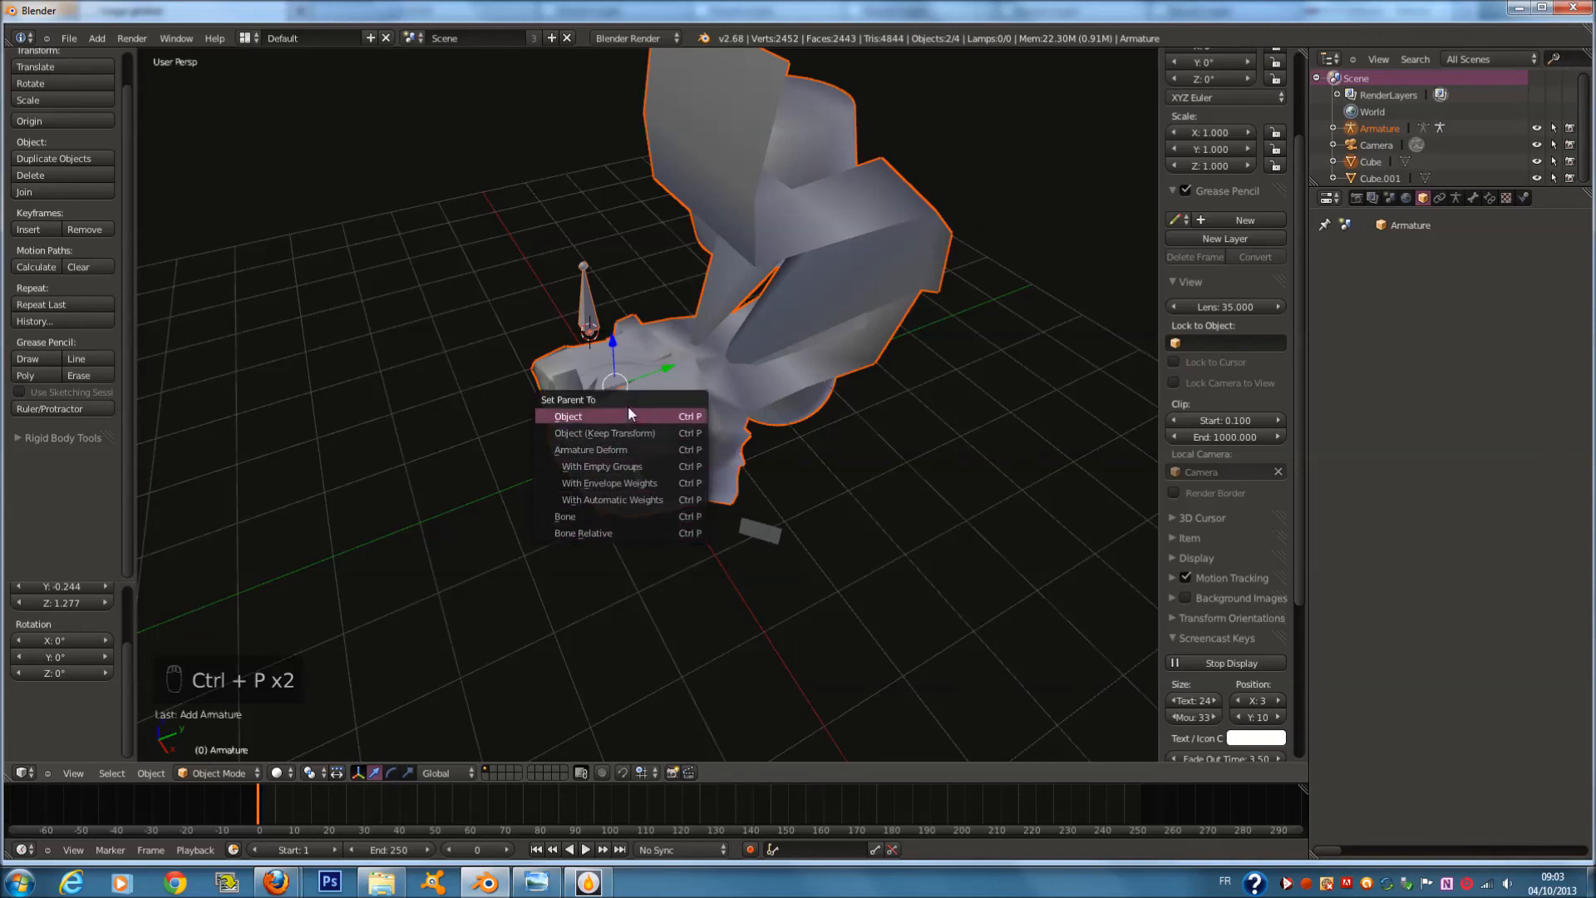
click(632, 533)
Try rotating the armature, including trackball rotation, cancel it and delete the armature
right_click(584, 281)
key(r)
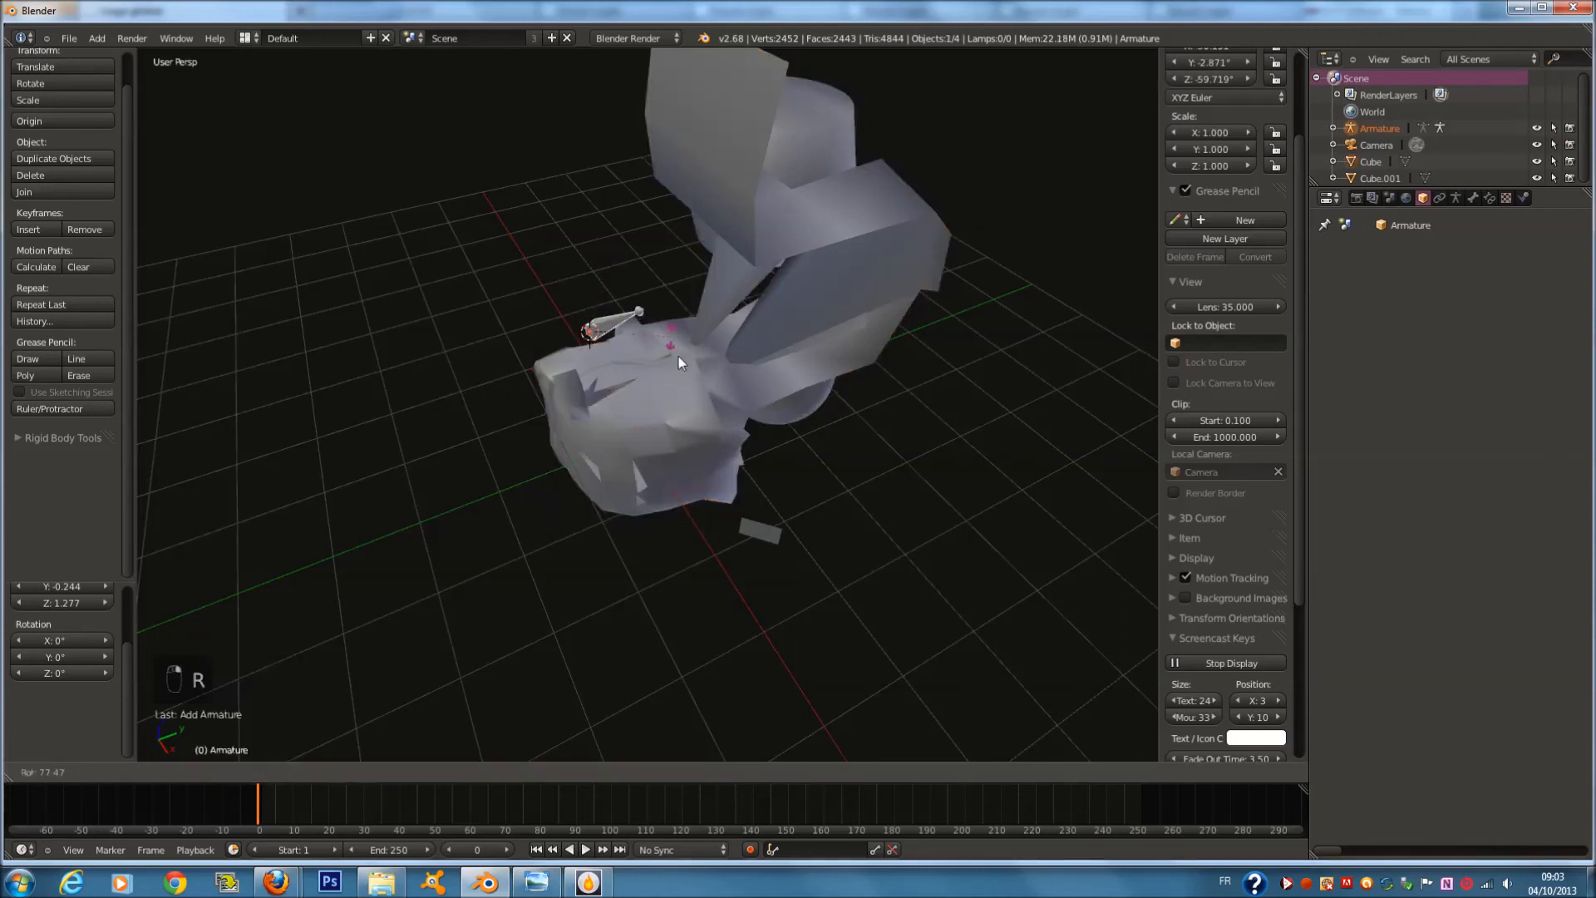
key(r)
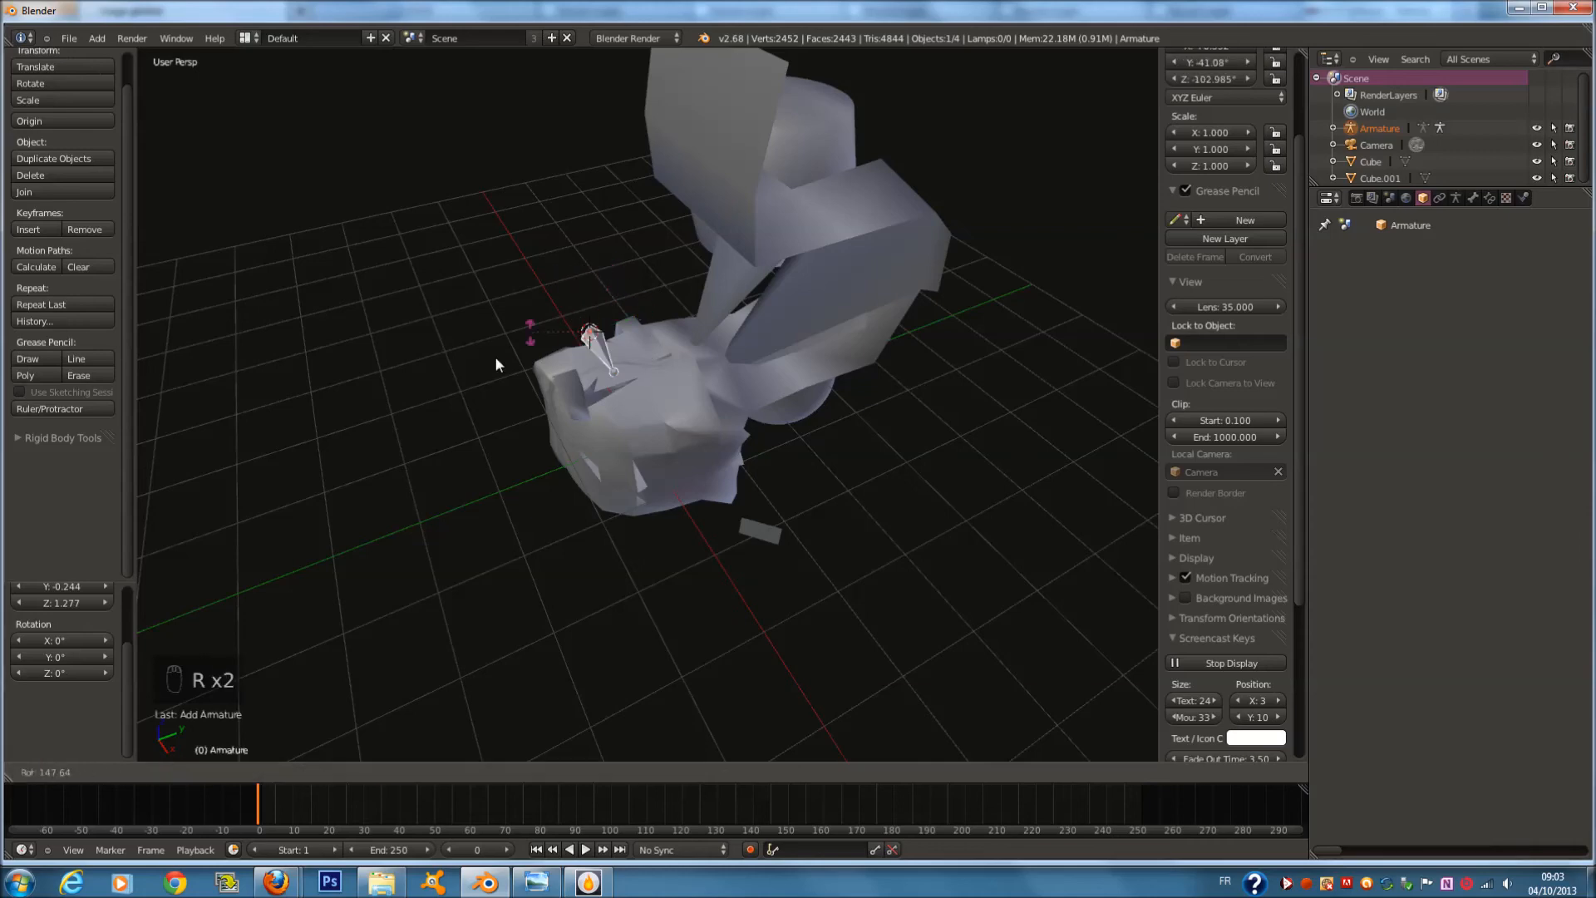
right_click(628, 378)
key(x)
click(639, 383)
Toggle the selection of all objects until none is selected and check the keyboard layout image in Windows Photo Viewer
middle_drag(644, 382, 832, 367)
key(a)
key(a)
key(a)
key(shift+a)
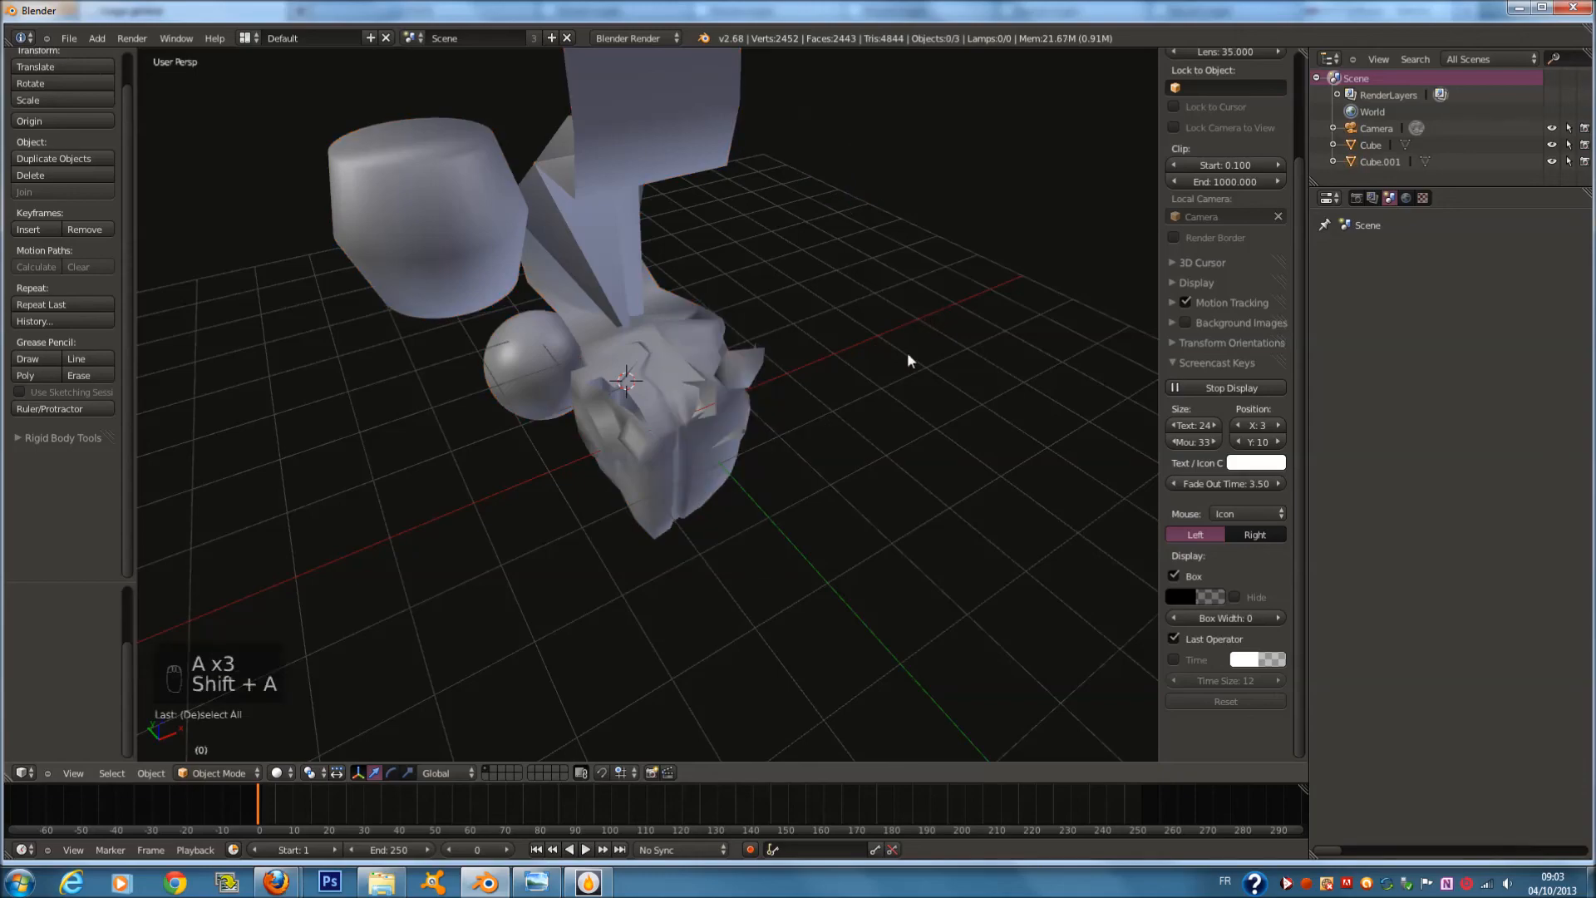
click(547, 887)
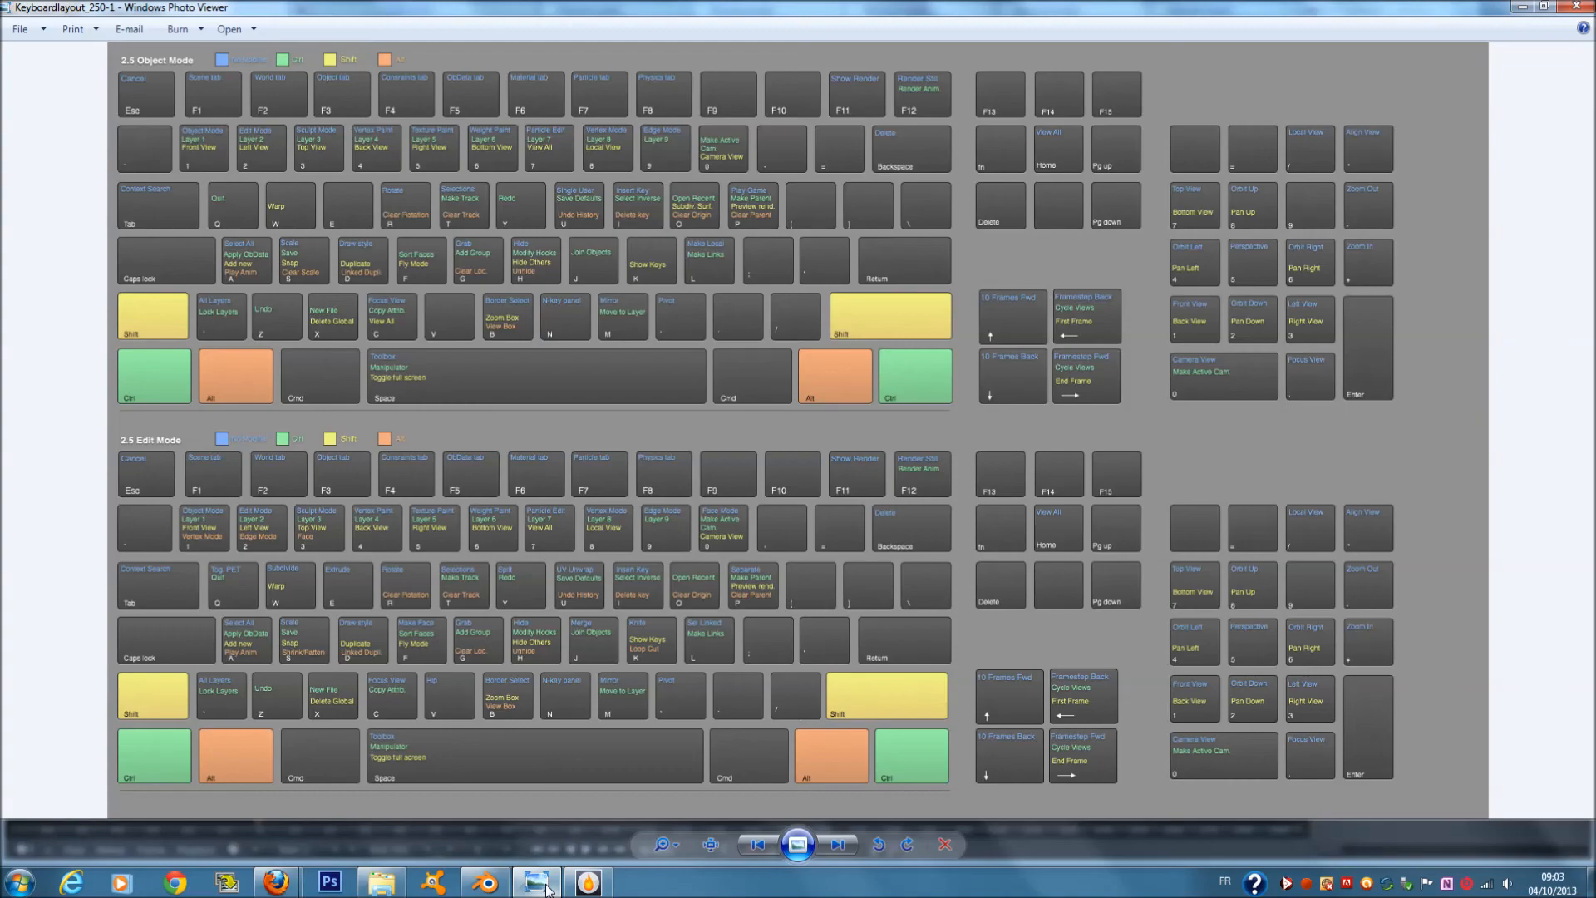
click(547, 888)
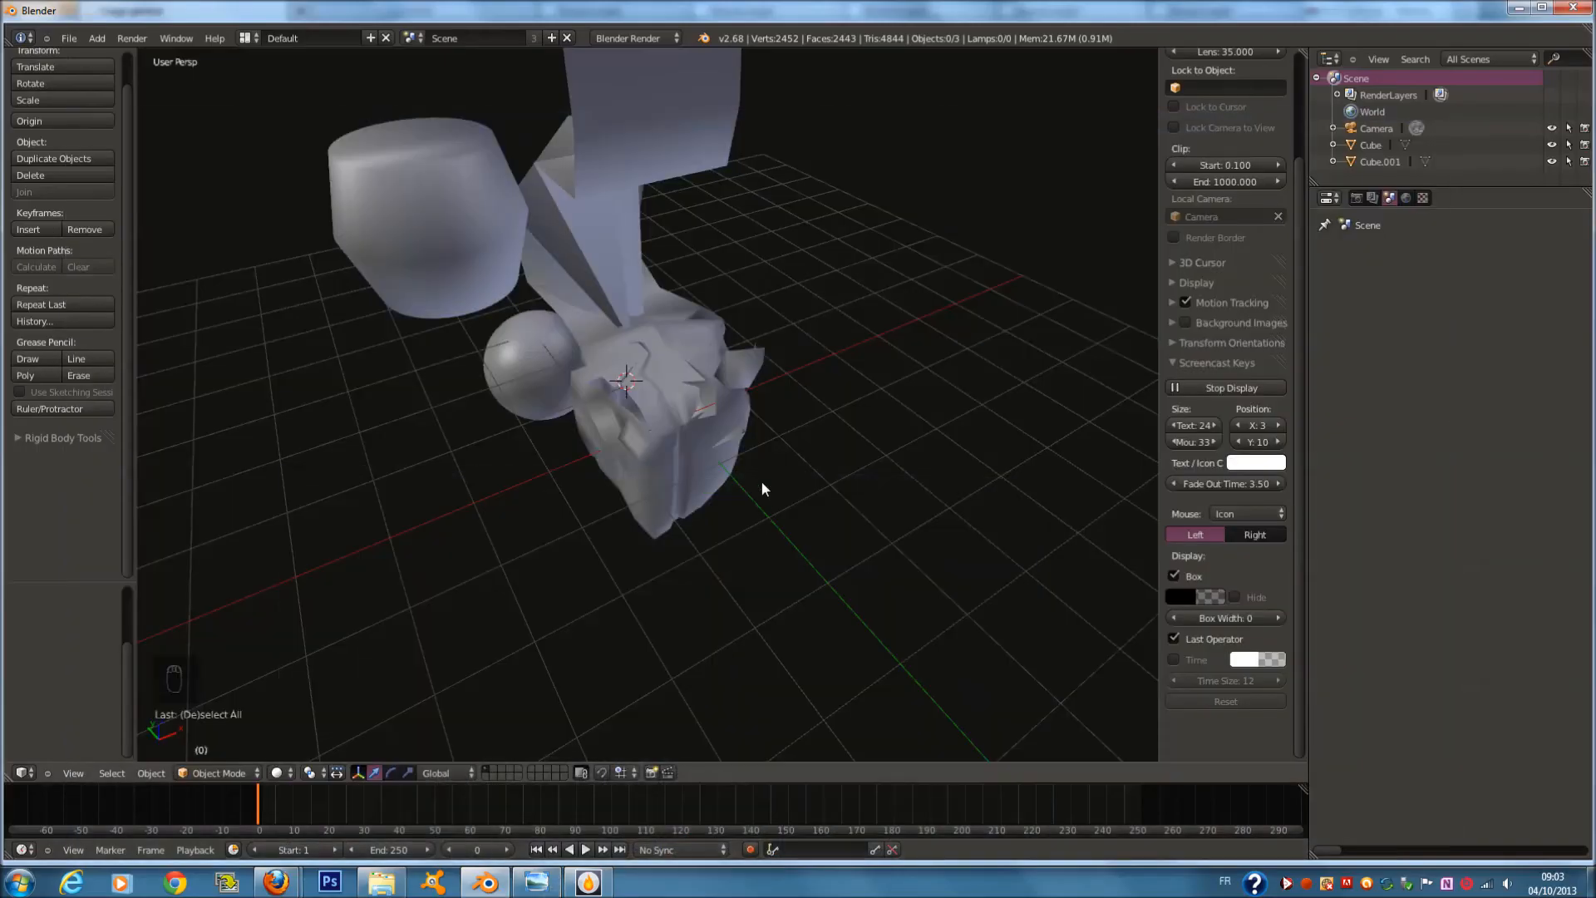
Bring up the file browser for opening a Blender file and cancel it without loading anything
key(o)
key(ctrl+o)
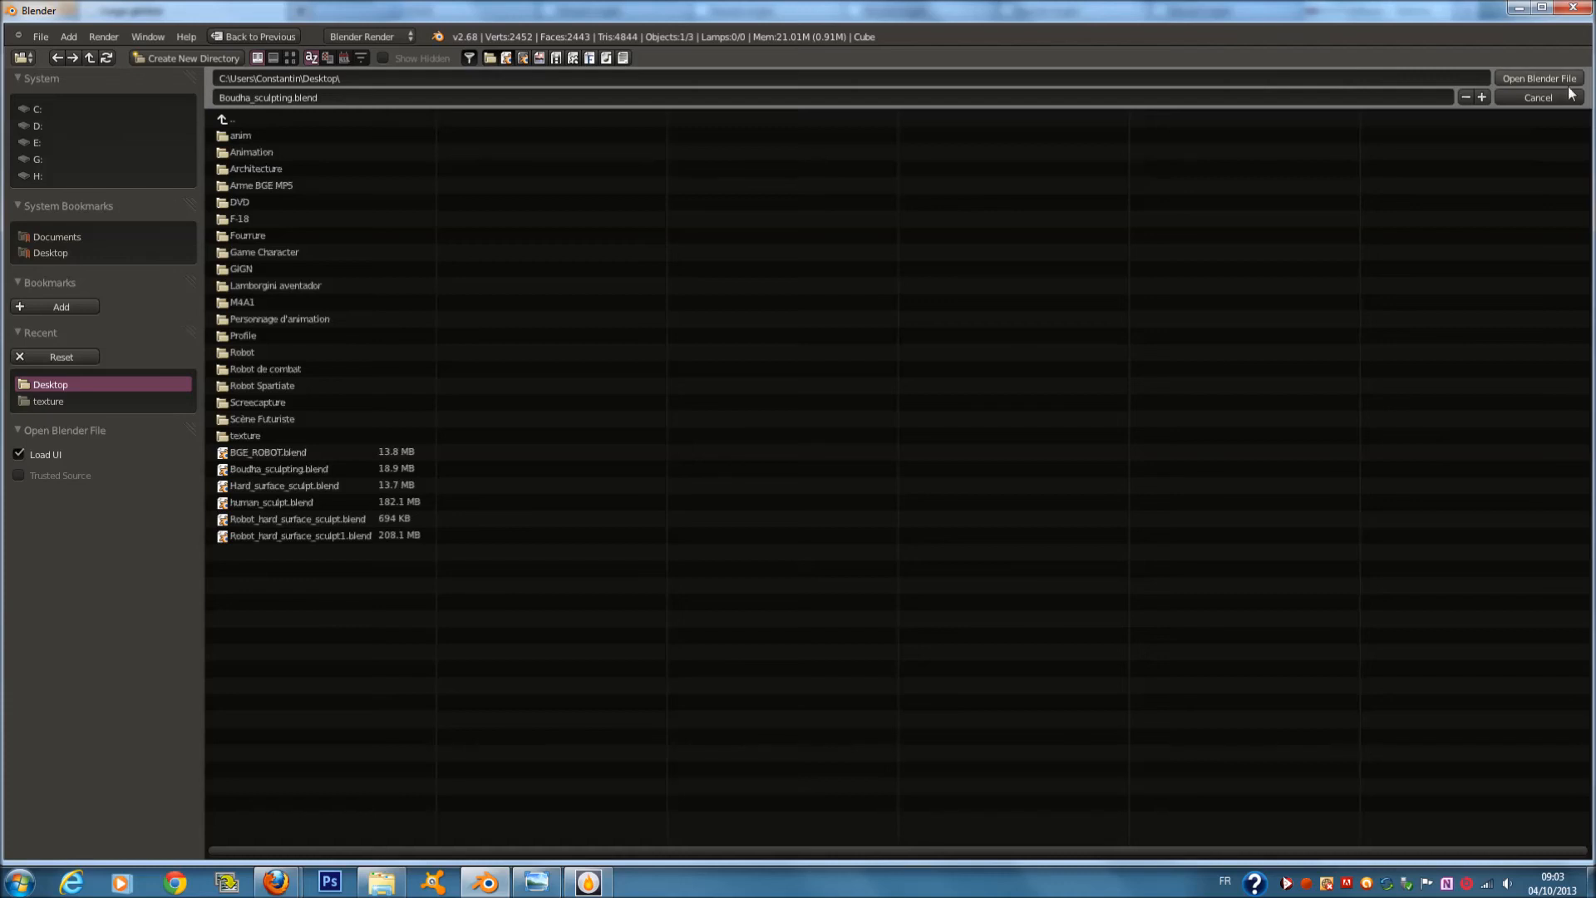
click(1570, 96)
Apply Clear Origin to the block twice and show the Recover Auto Save file command
key(alt+o)
key(alt+o)
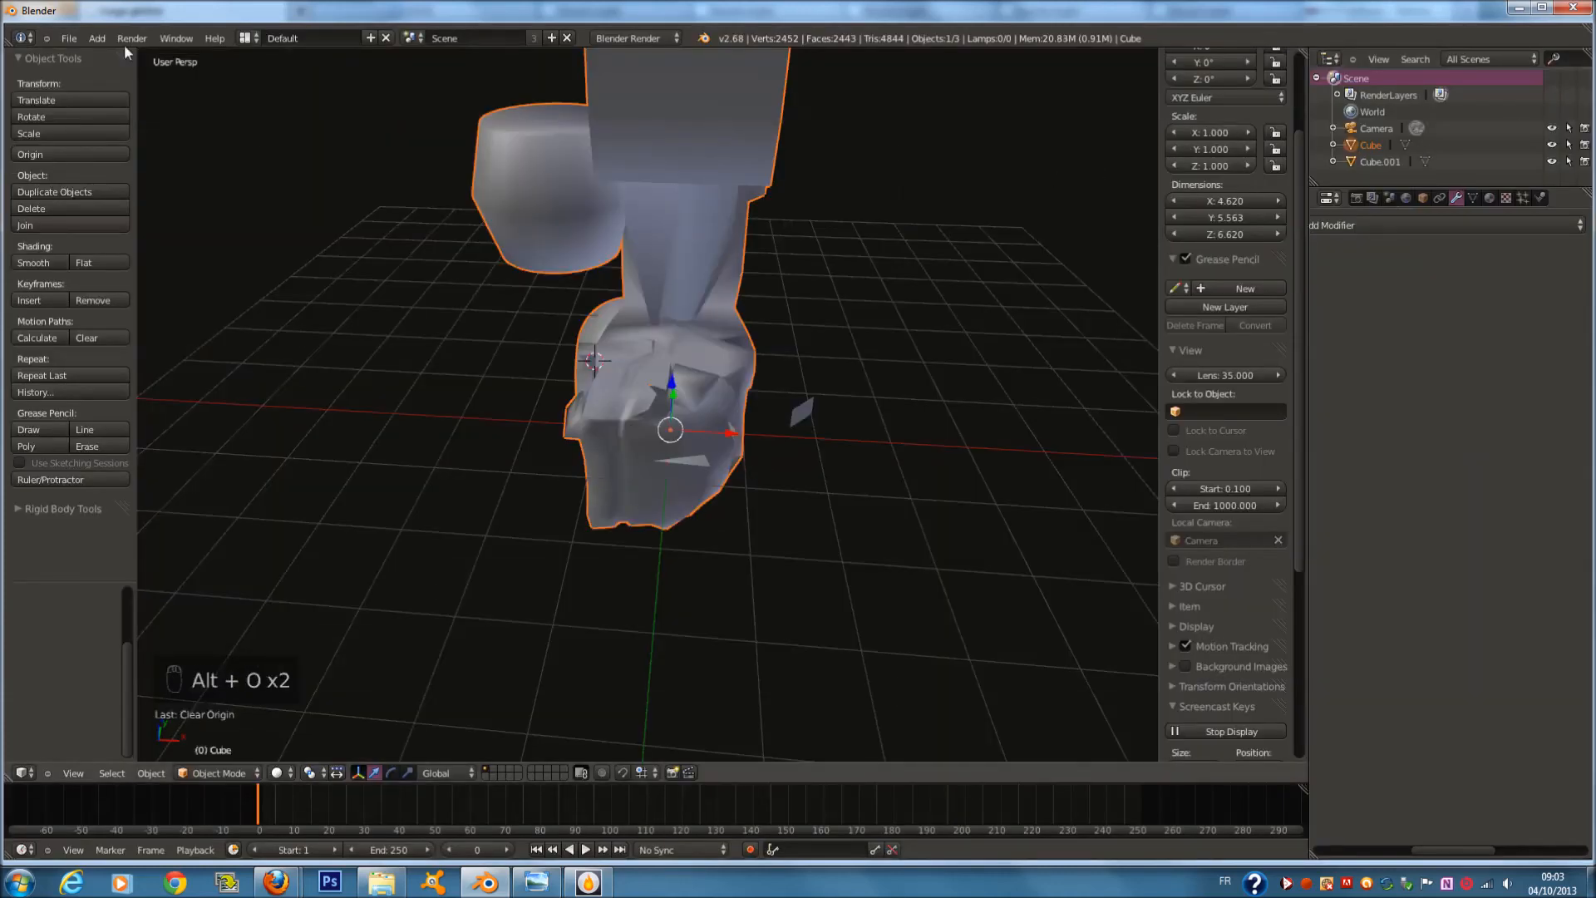
click(69, 38)
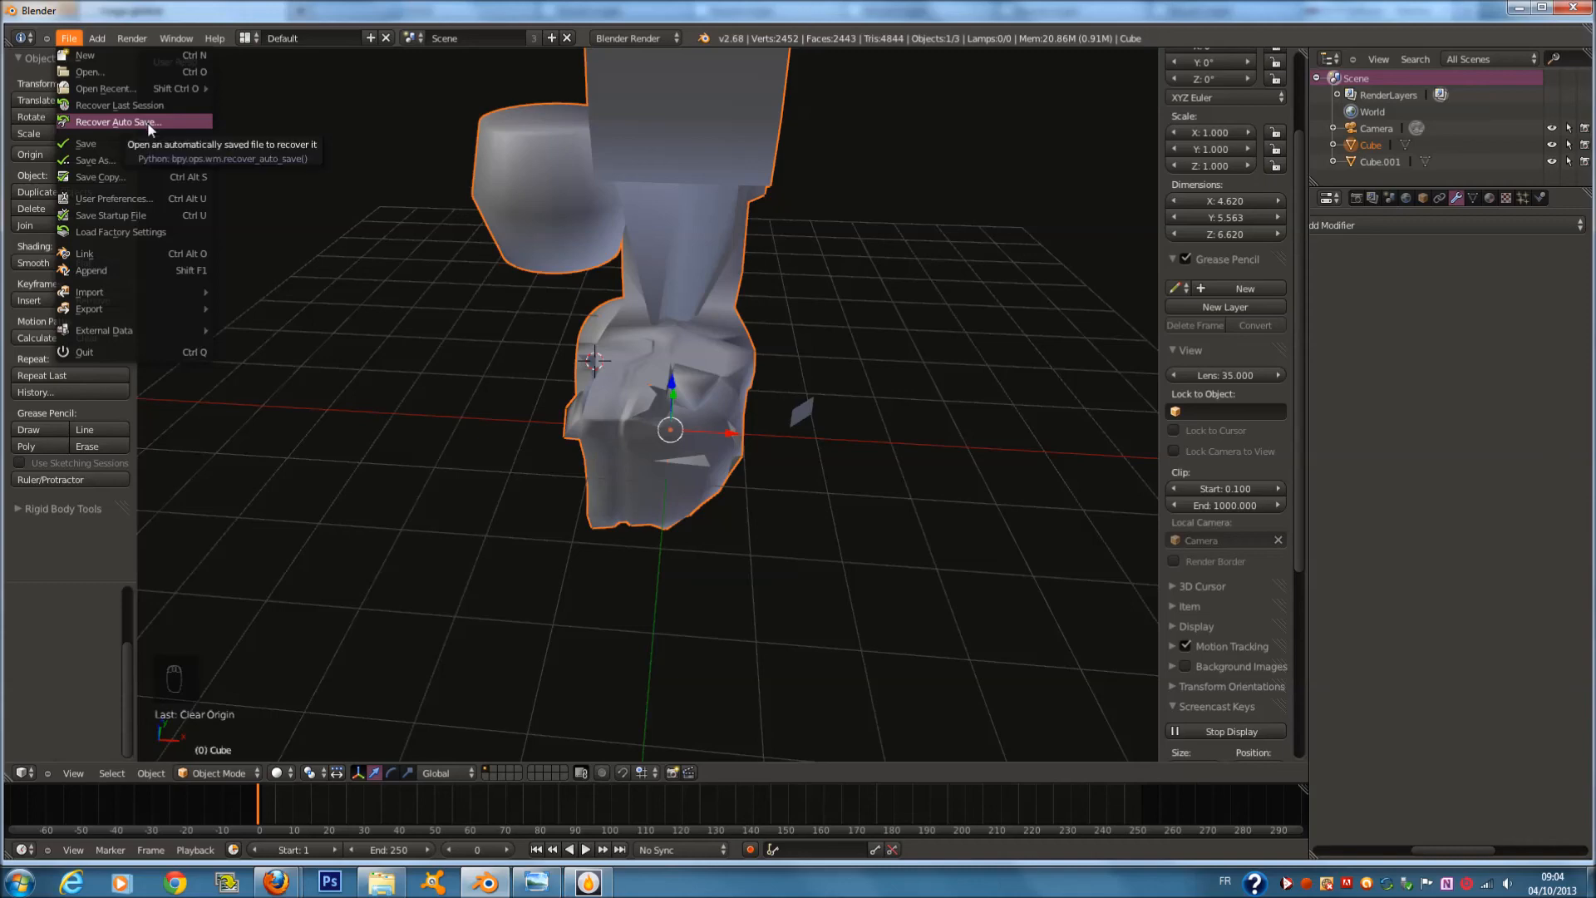
middle_drag(614, 188, 586, 283)
scroll(586, 279, up, 3)
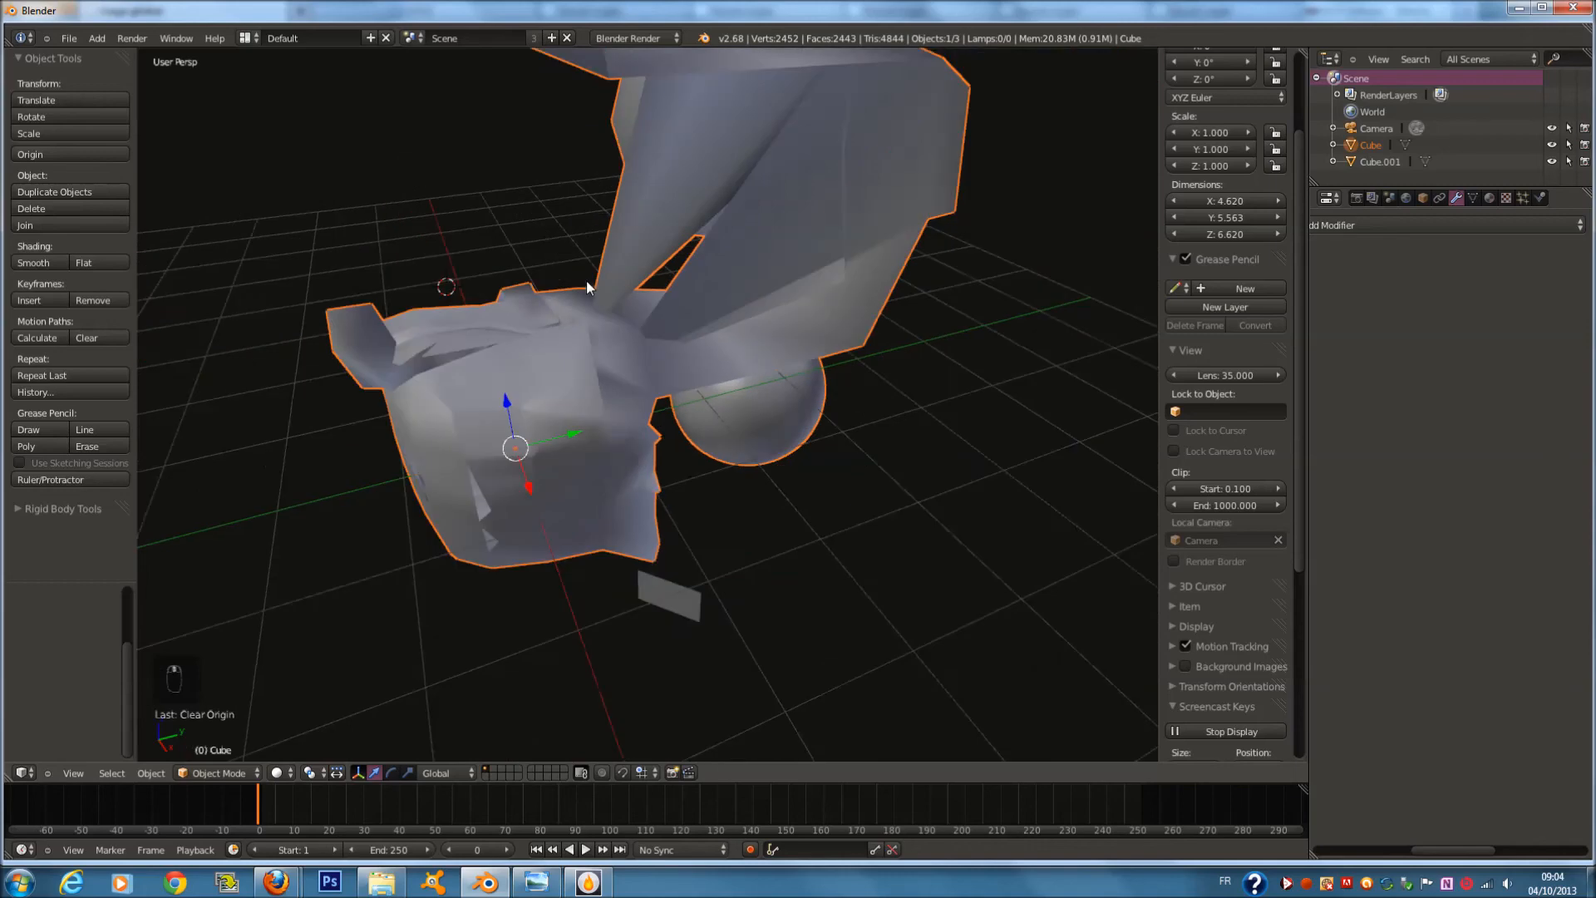
scroll(586, 279, down, 2)
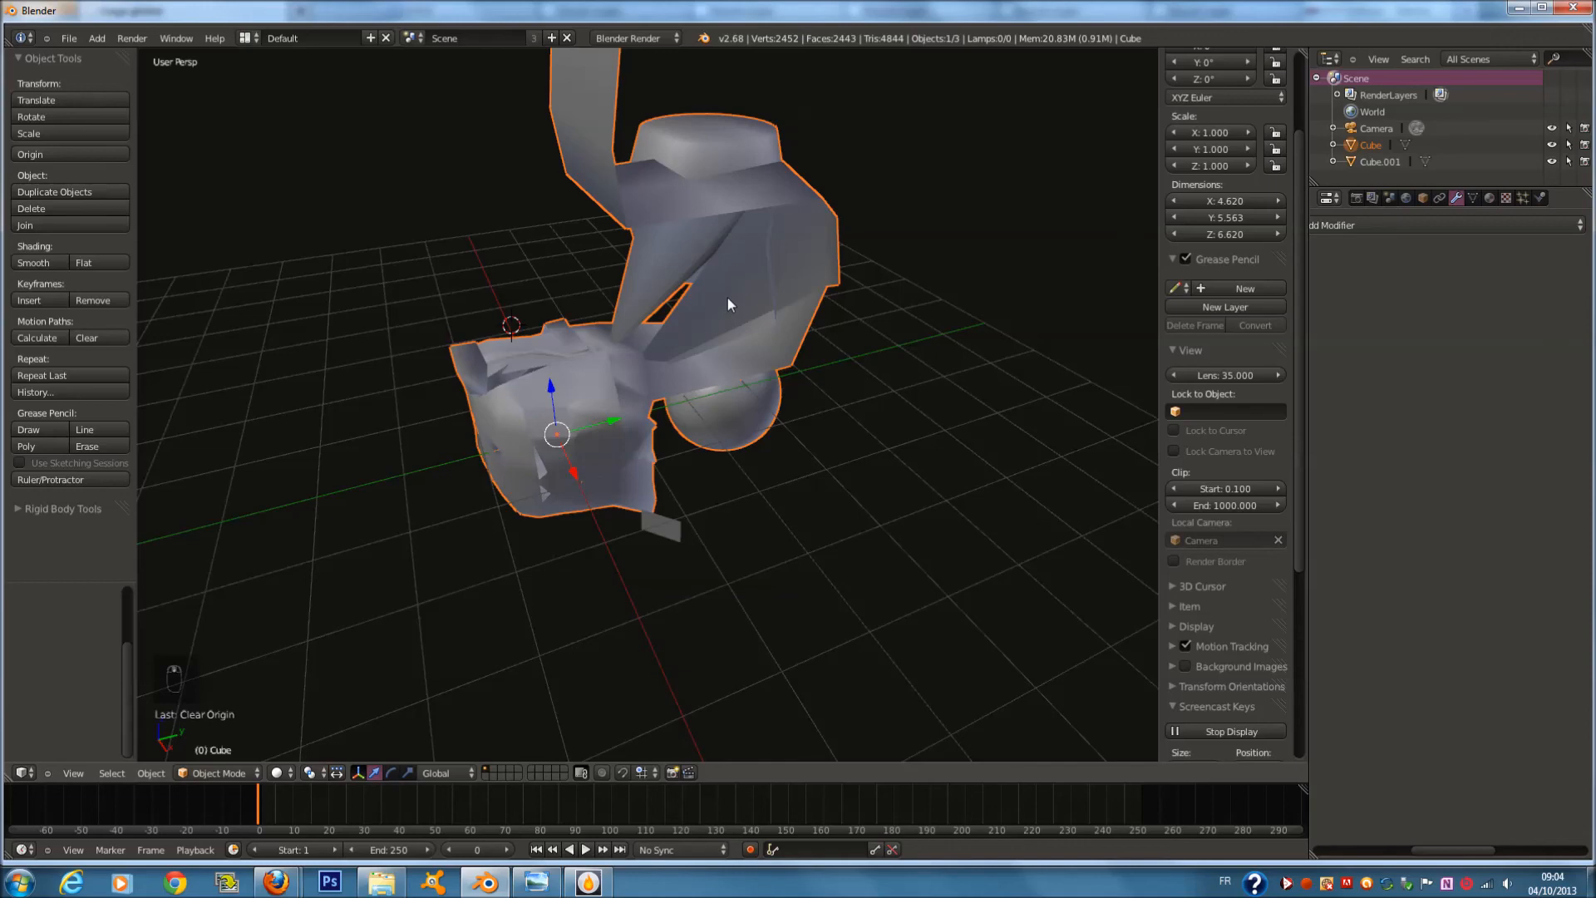
scroll(727, 299, up, 1)
scroll(727, 298, down, 1)
middle_drag(728, 298, 736, 251)
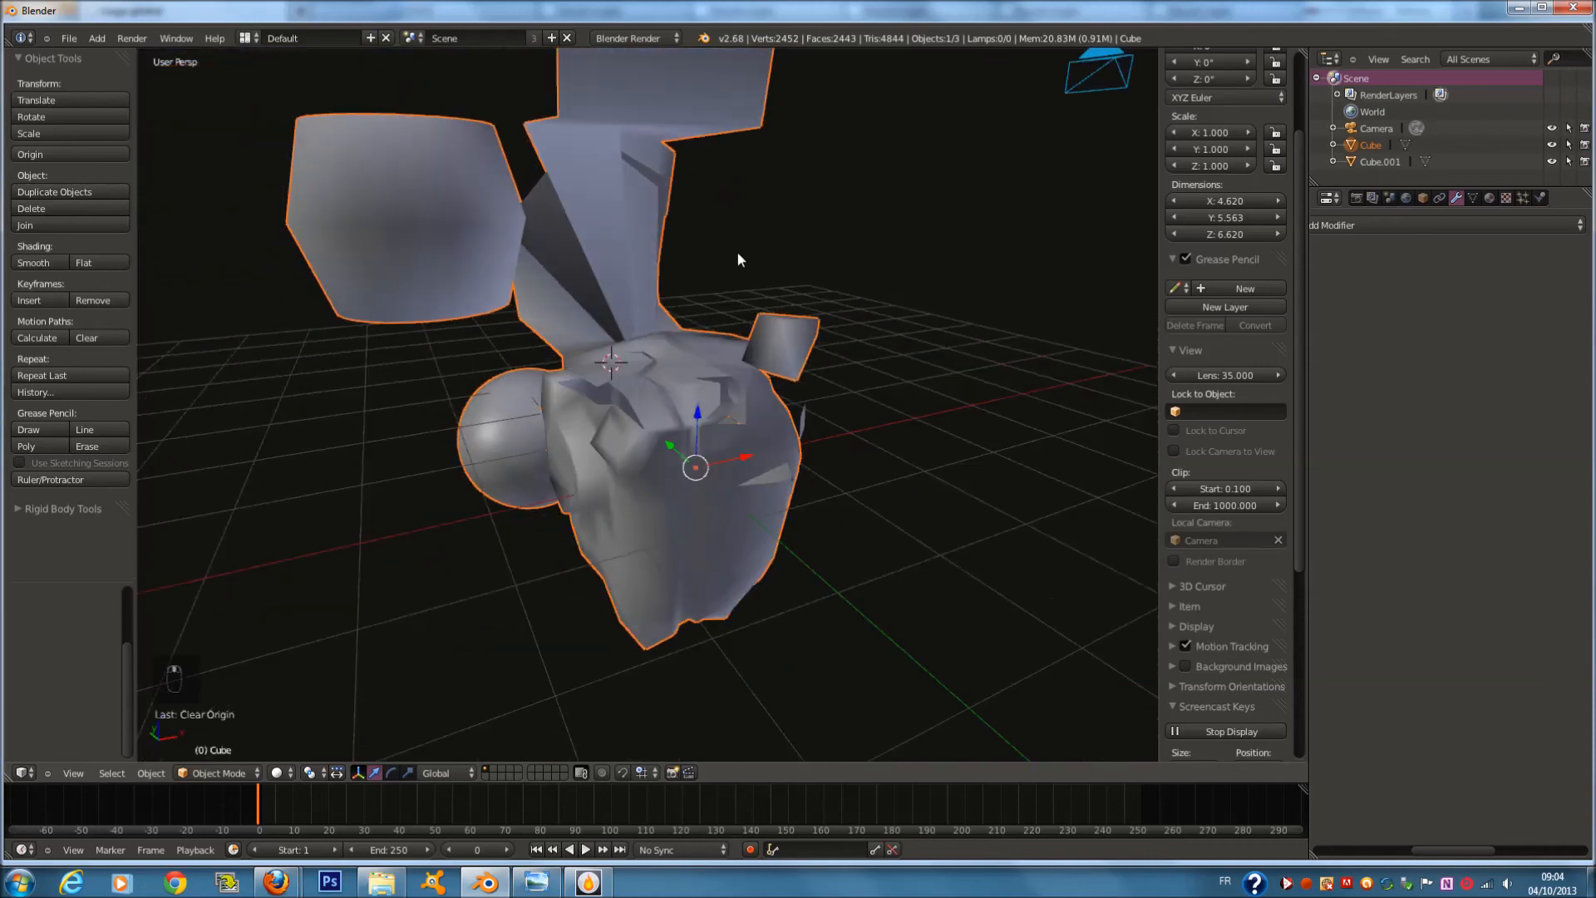
key(Tab)
key(Tab)
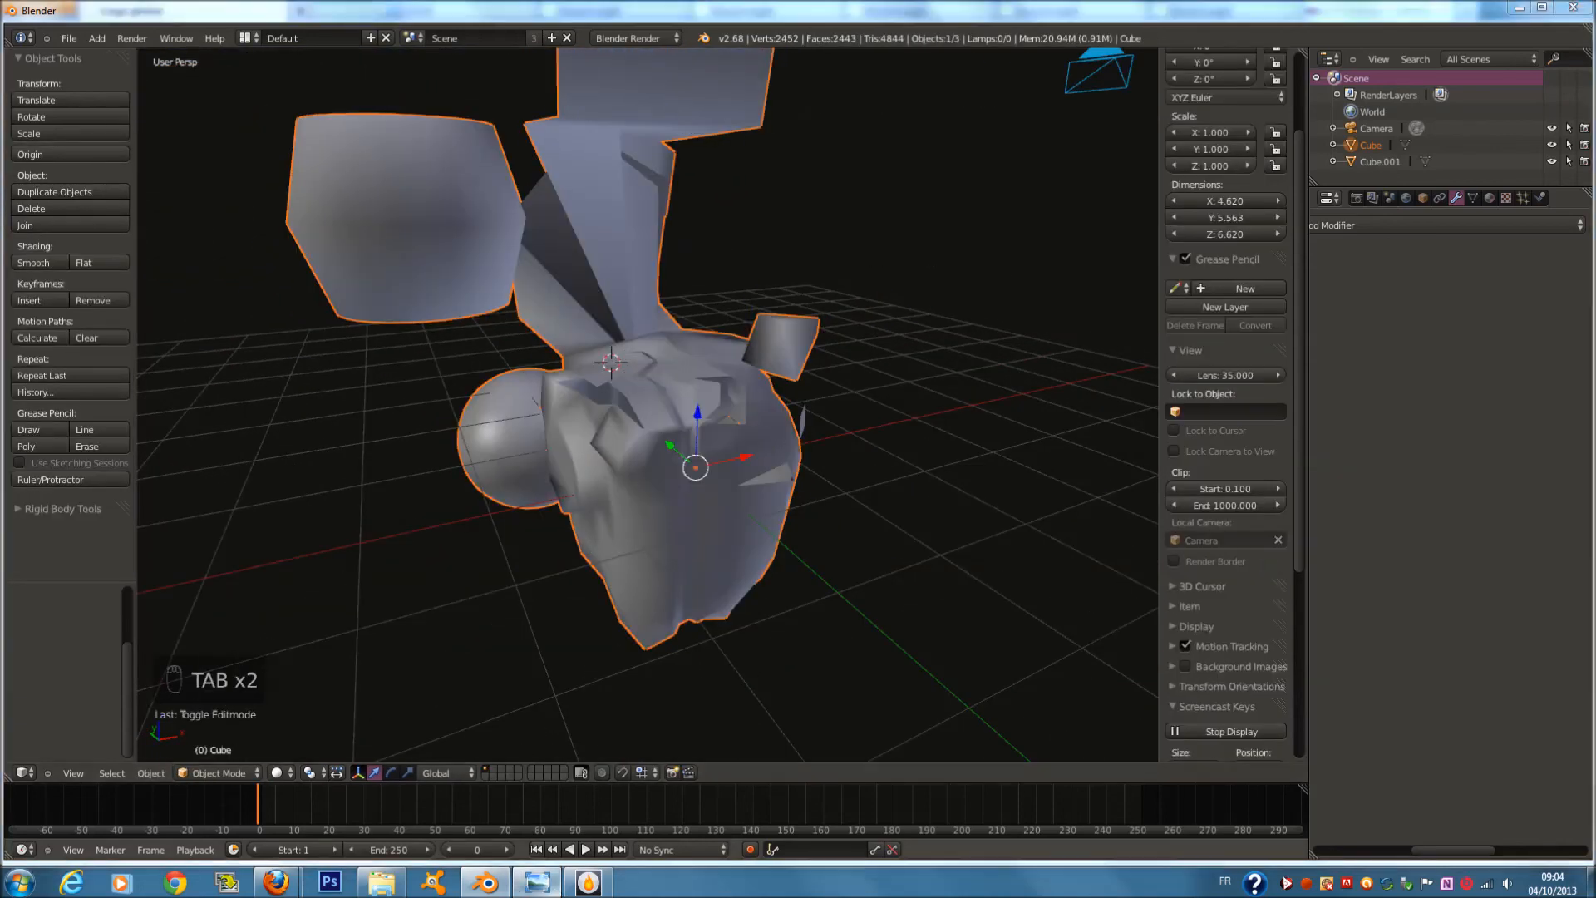
Consult the keyboard layout image, return to Blender and snap the block to the 3D cursor
key(alt+Tab)
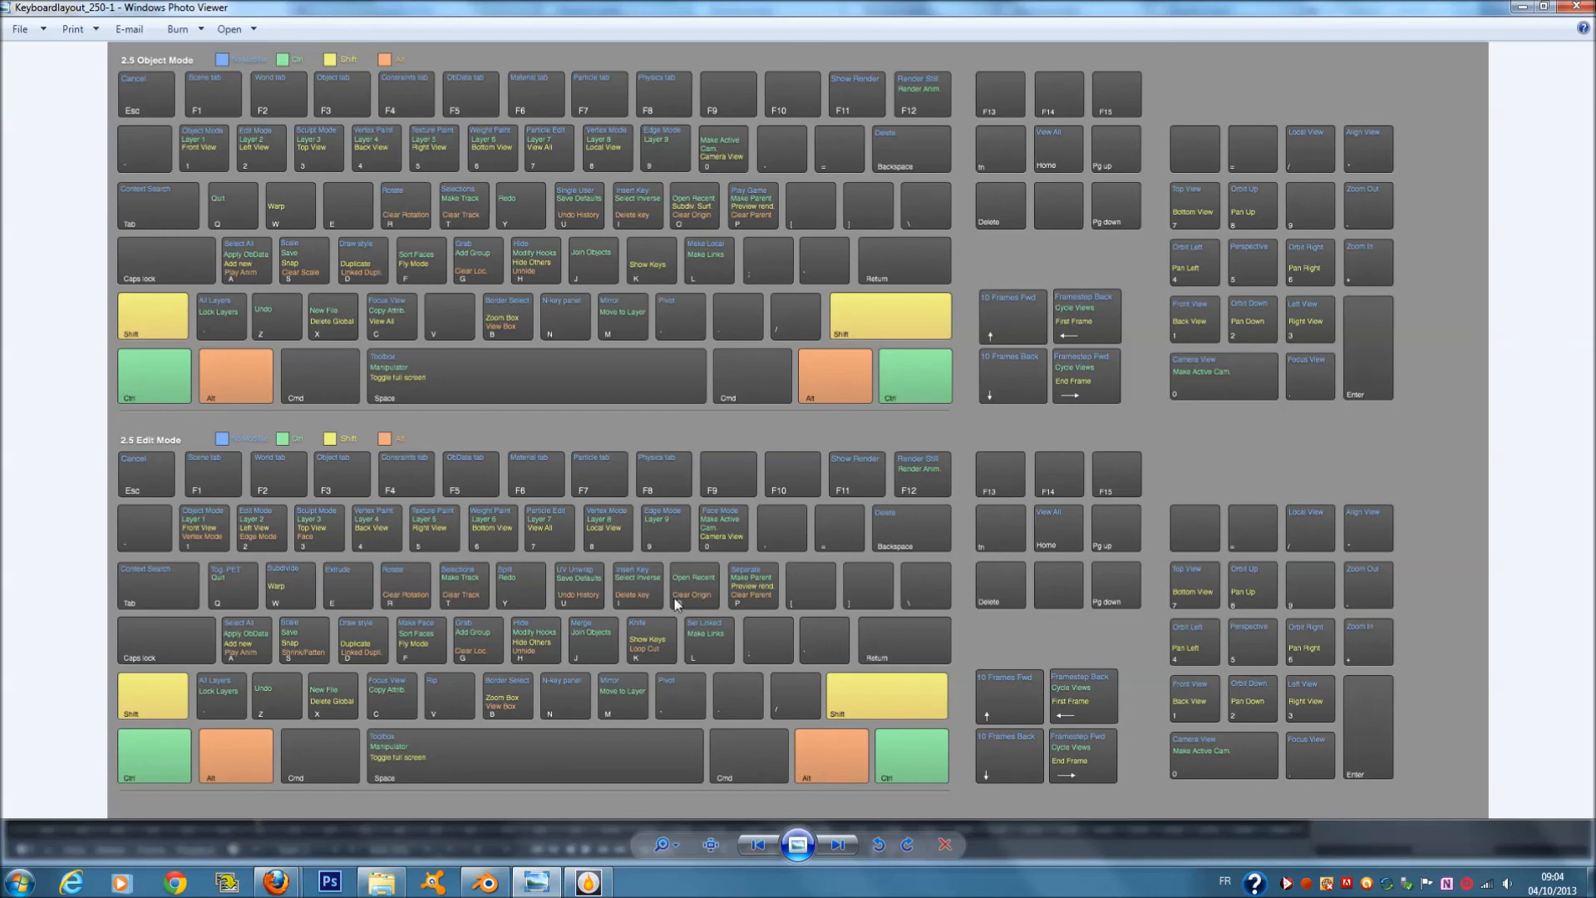
click(499, 886)
middle_drag(760, 486, 882, 391)
key(shift+s)
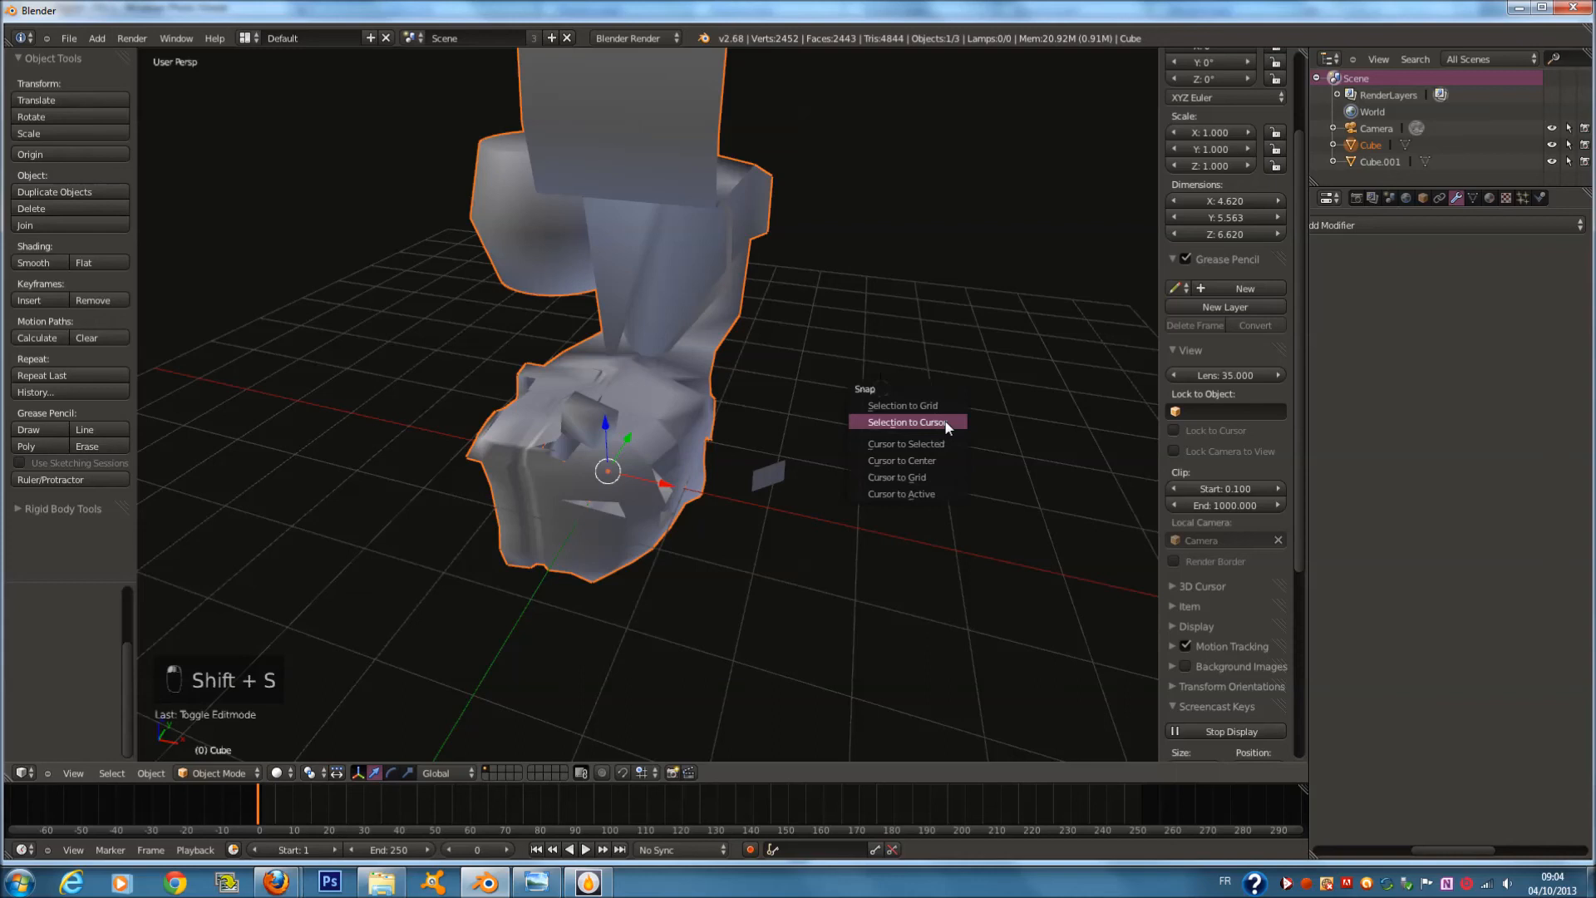
click(945, 419)
scroll(945, 424, up, 1)
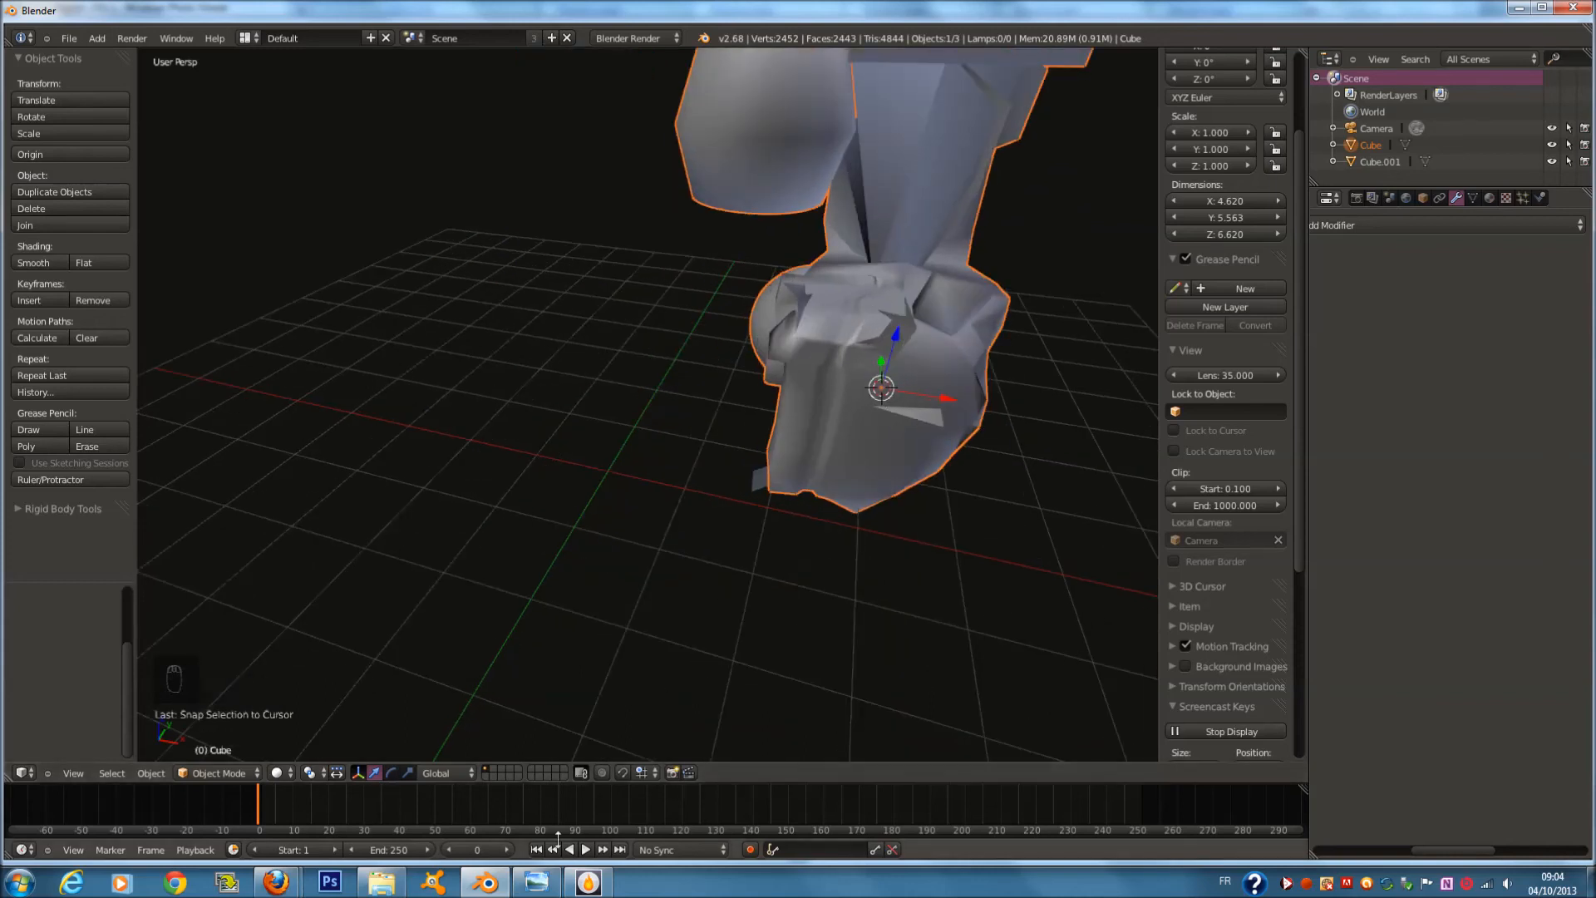
Apply Clear Origin to the block twice and check the keyboard layout image again
key(alt+o)
key(alt+o)
click(535, 882)
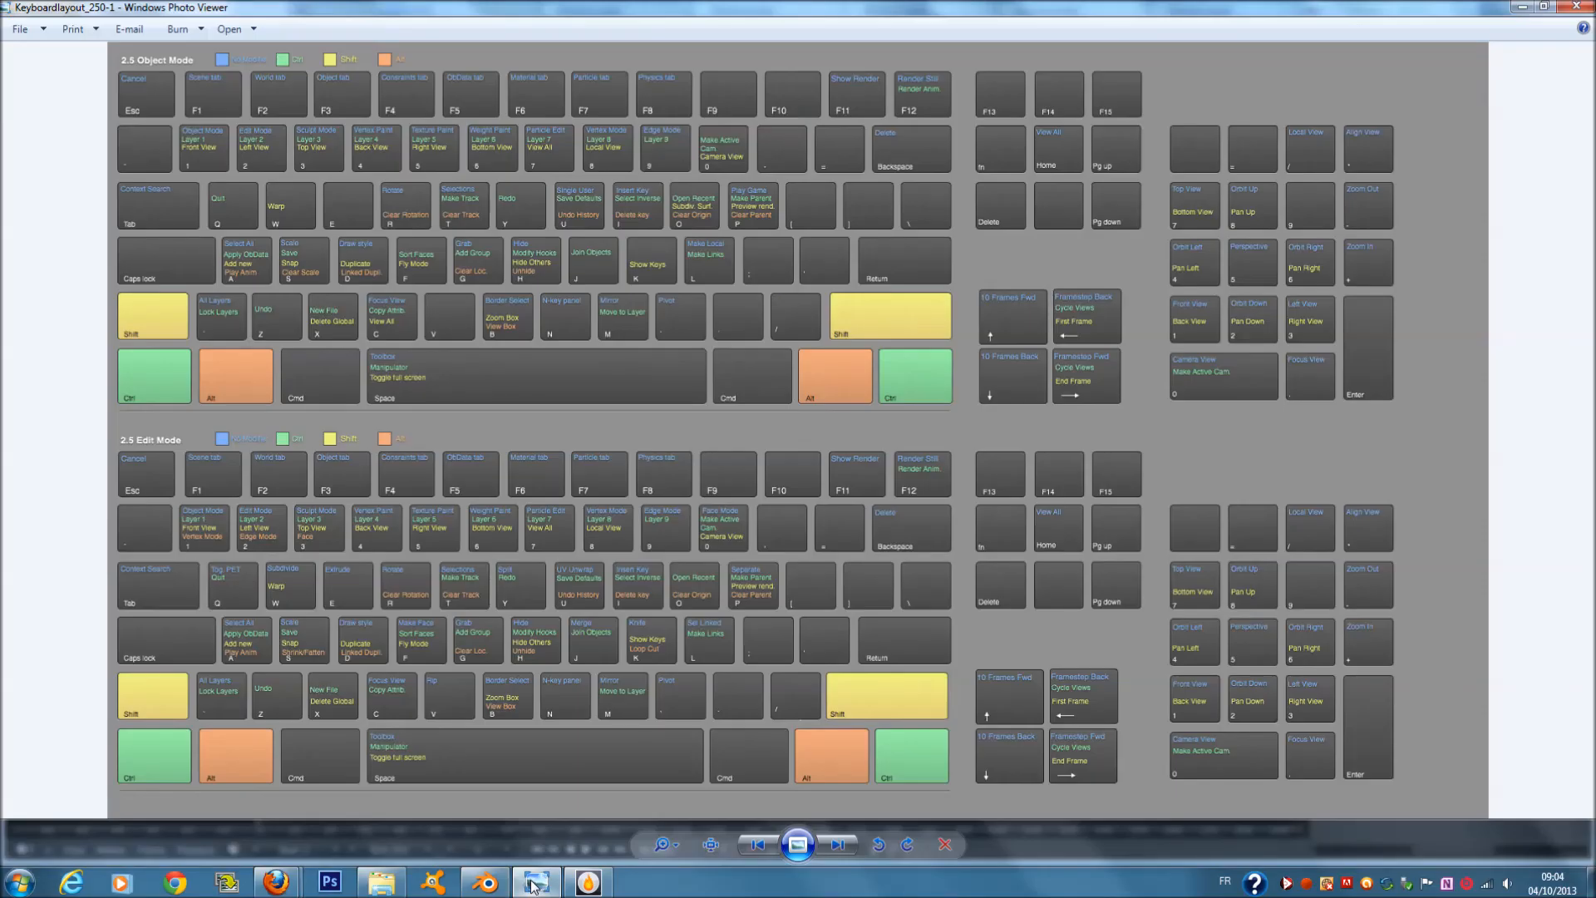
click(534, 883)
Reset the 3D cursor to the world centre with the whole scene in view and reapply Clear Origin to the block
key(shift+c)
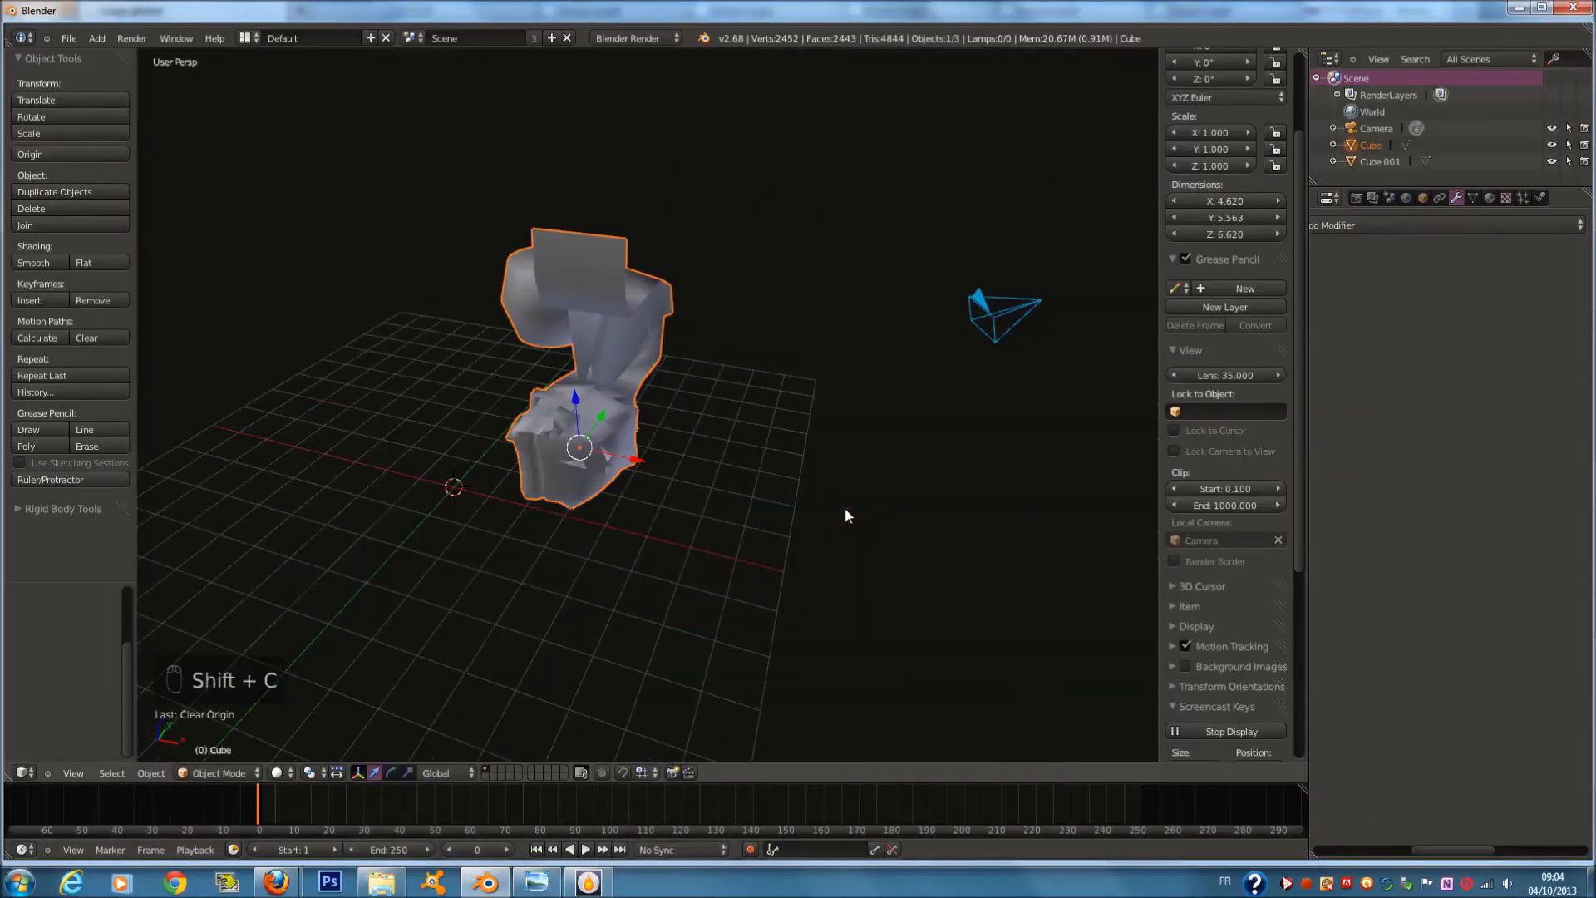
key(alt+o)
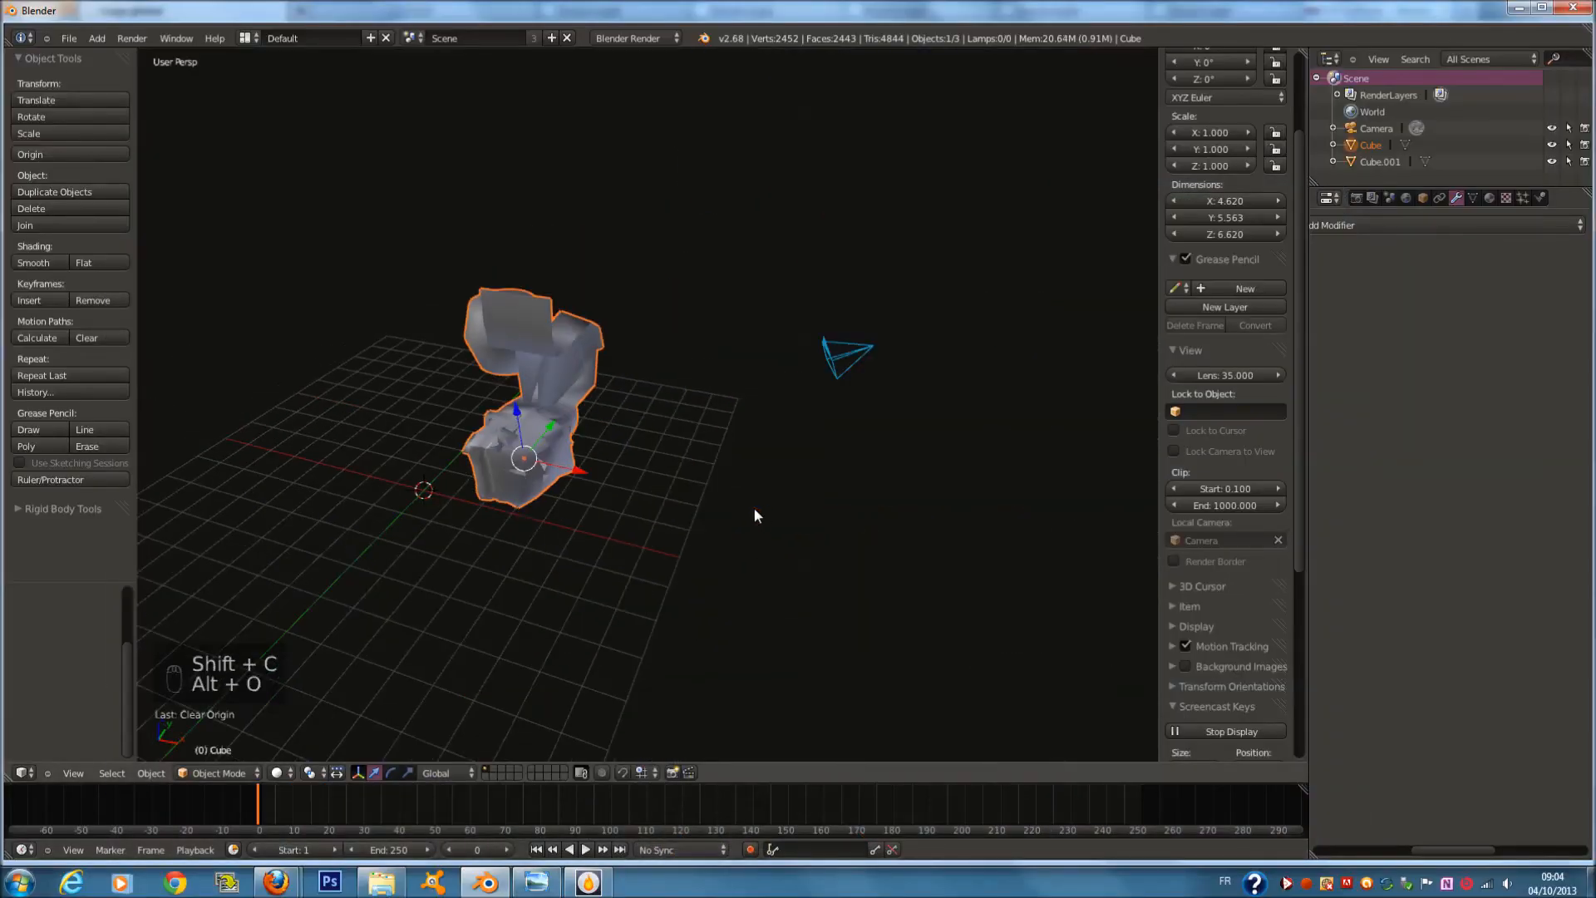
key(shift+o)
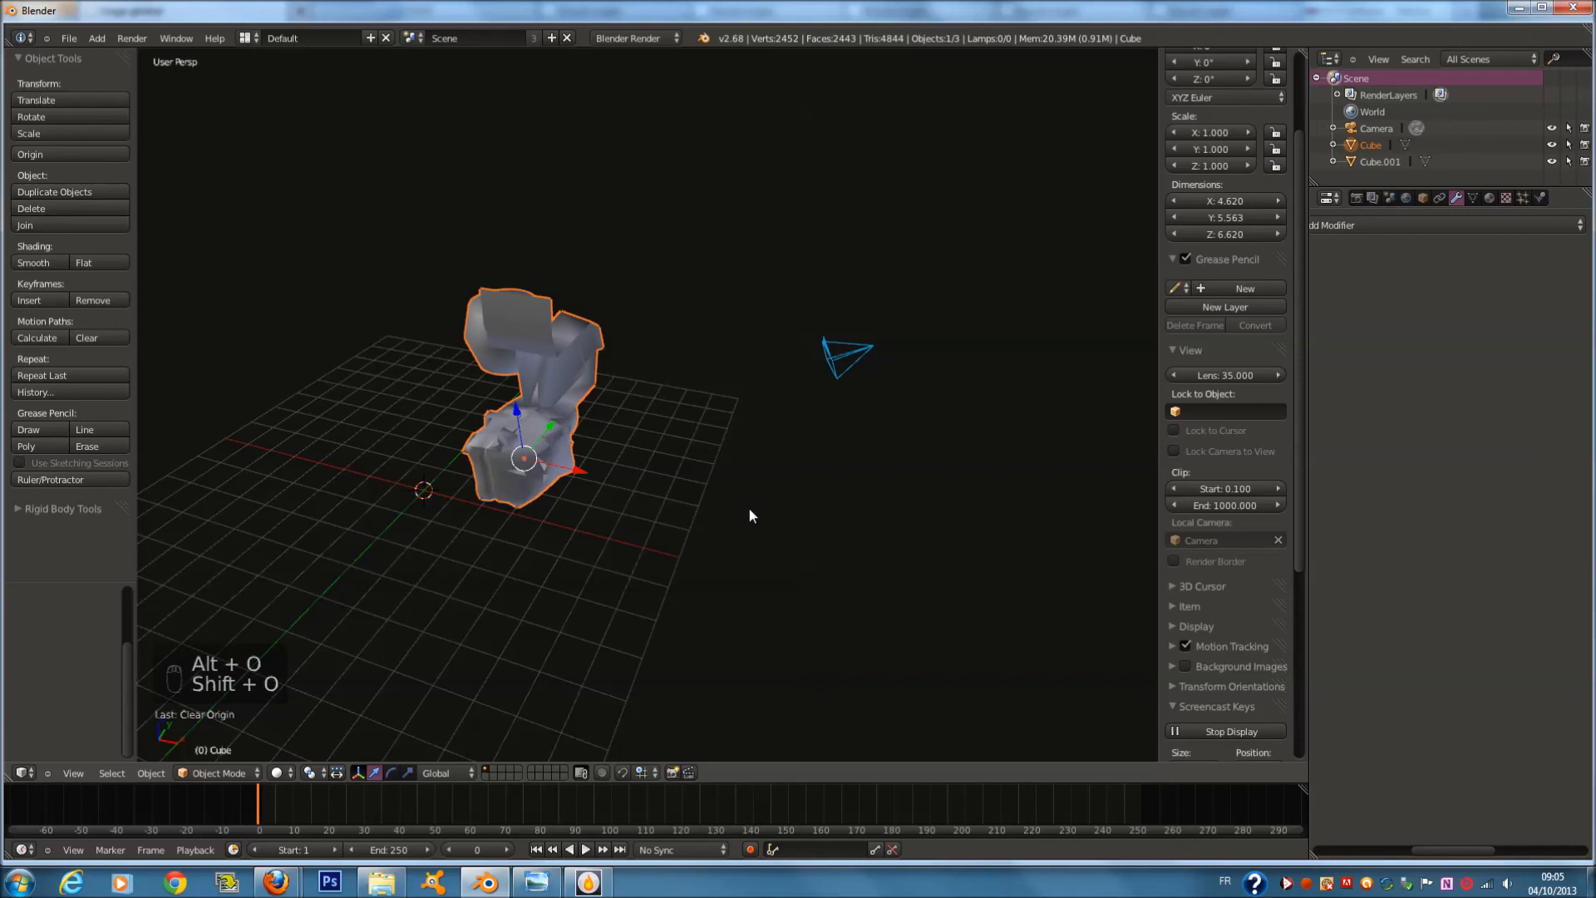
key(alt+o)
Snap the block to the centred 3D cursor using Selection to Cursor
key(shift+s)
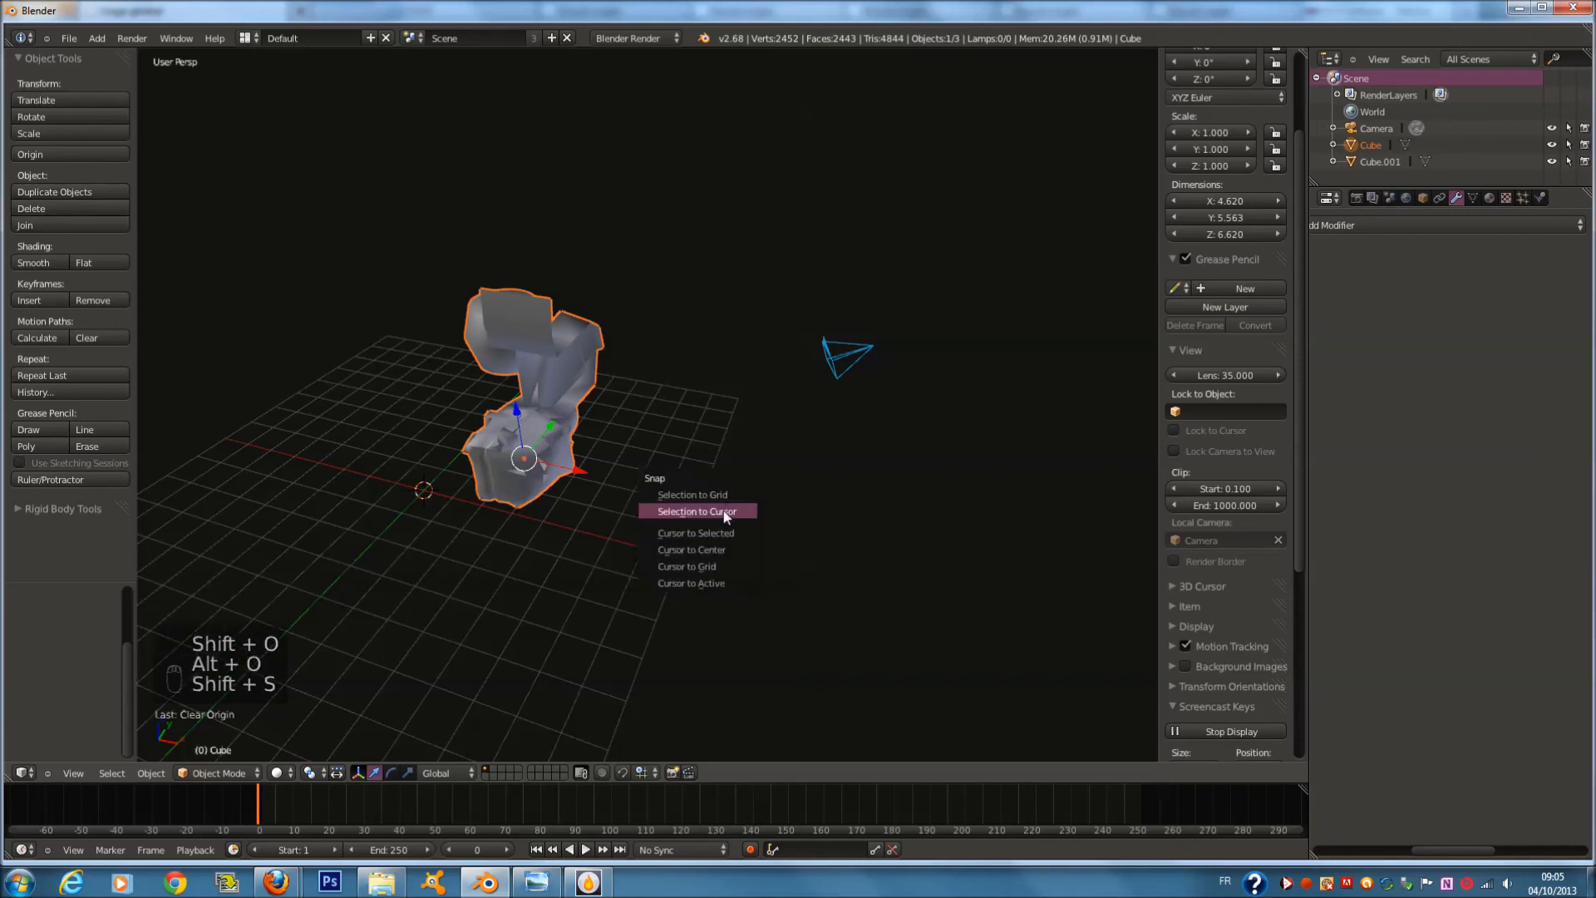
click(722, 508)
middle_drag(721, 509, 666, 517)
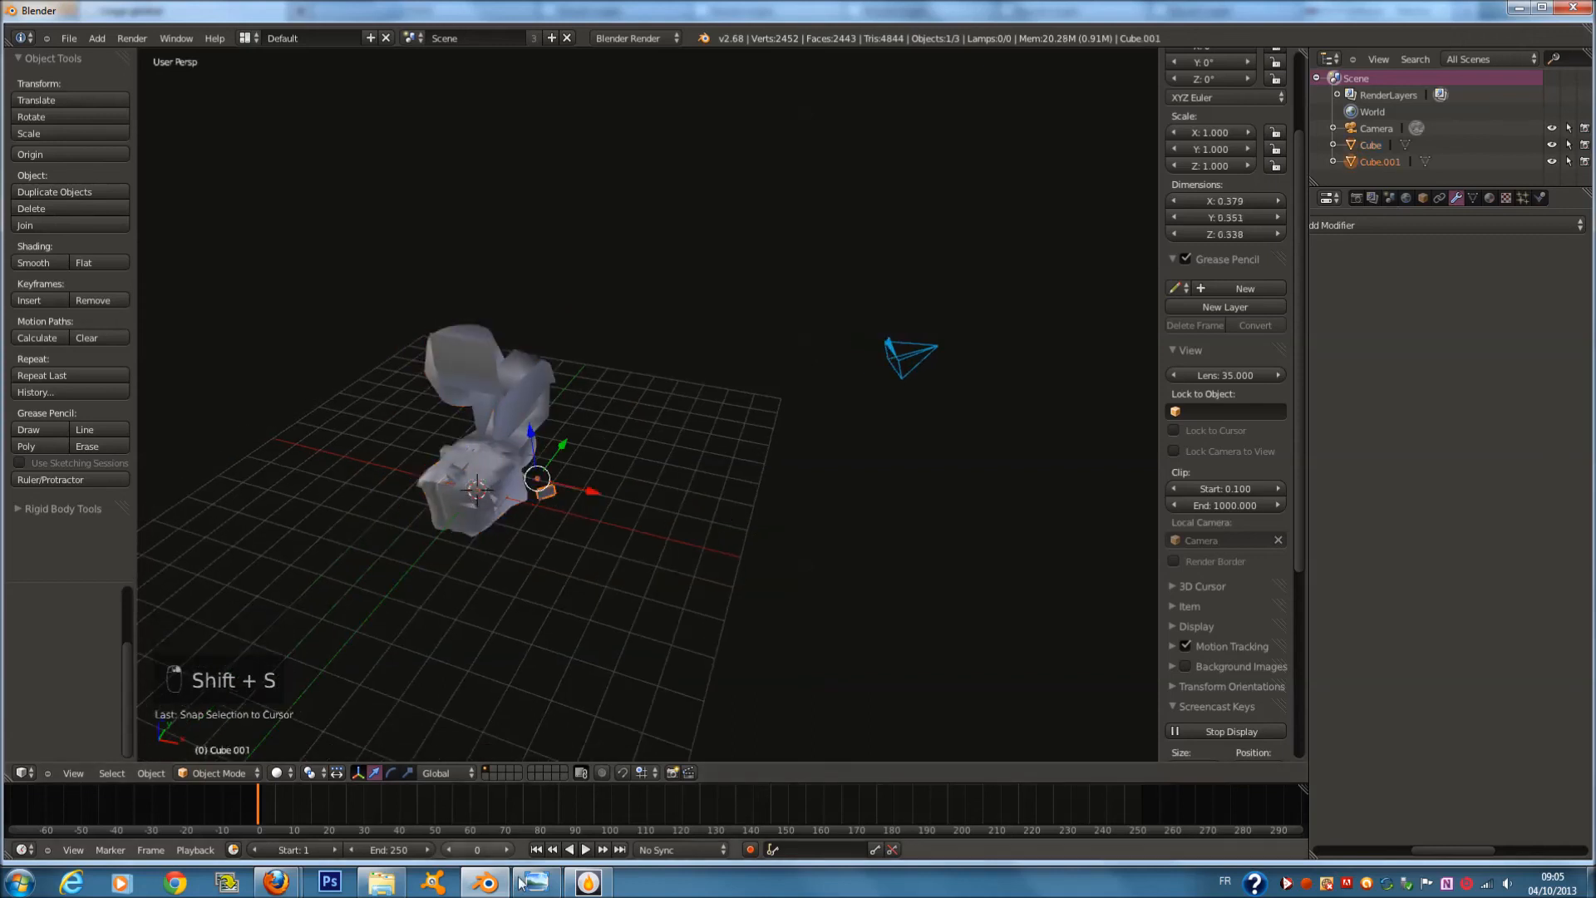
Check the keyboard layout image in Windows Photo Viewer and return to Blender
click(485, 881)
click(484, 881)
click(536, 882)
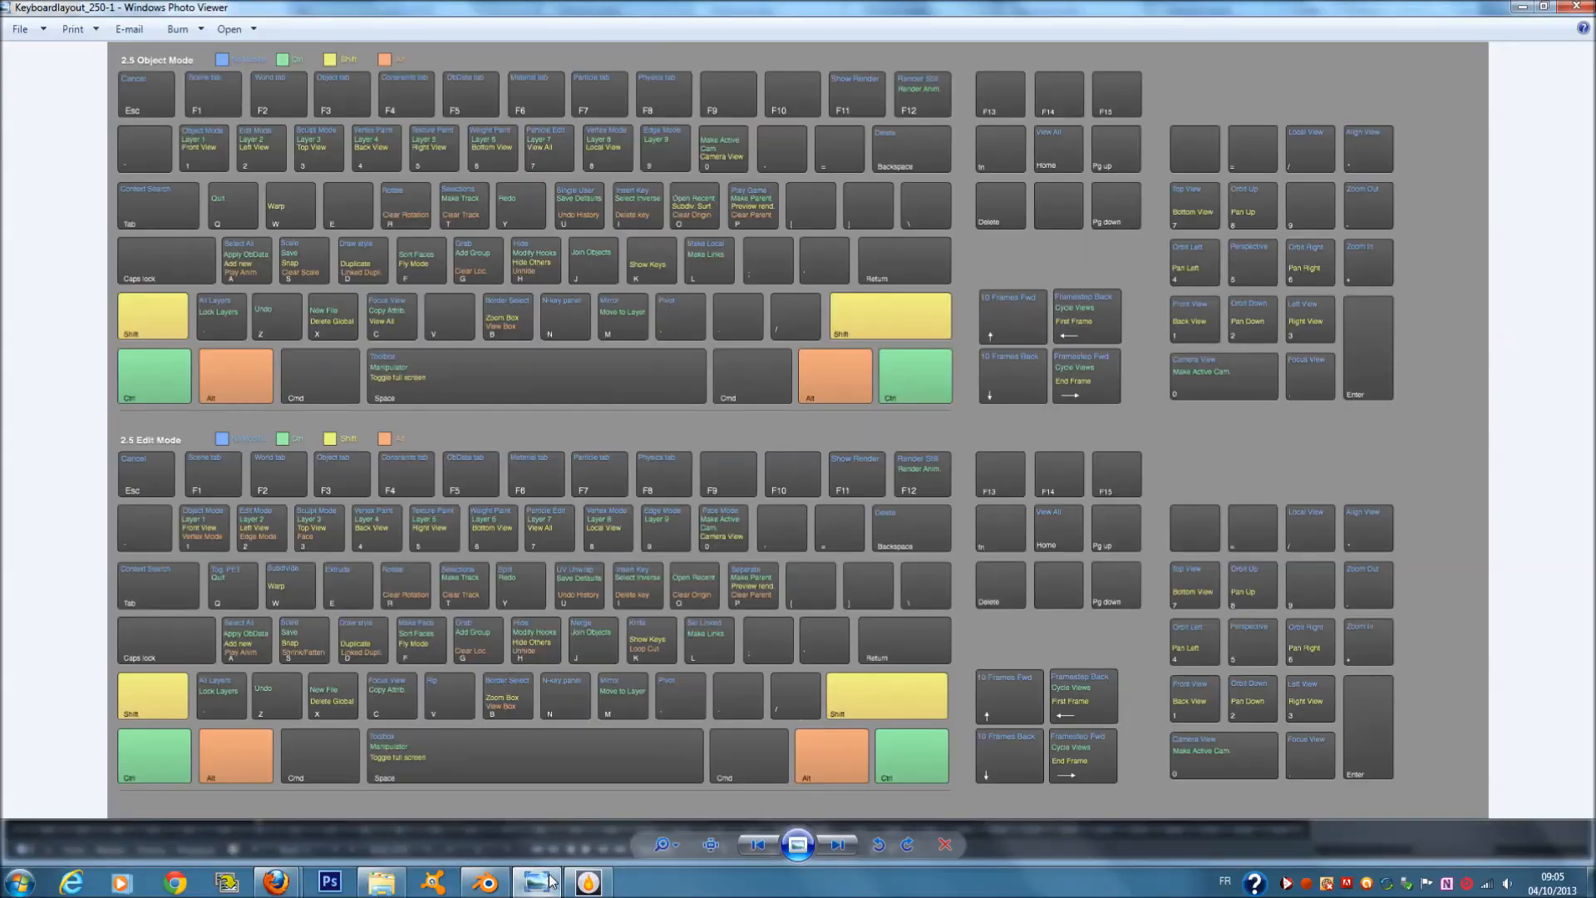
click(538, 892)
Try moving the small detached face and the block in turn, cancelling each move
key(g)
right_click(582, 506)
right_click(447, 483)
key(g)
right_click(432, 485)
right_click(556, 508)
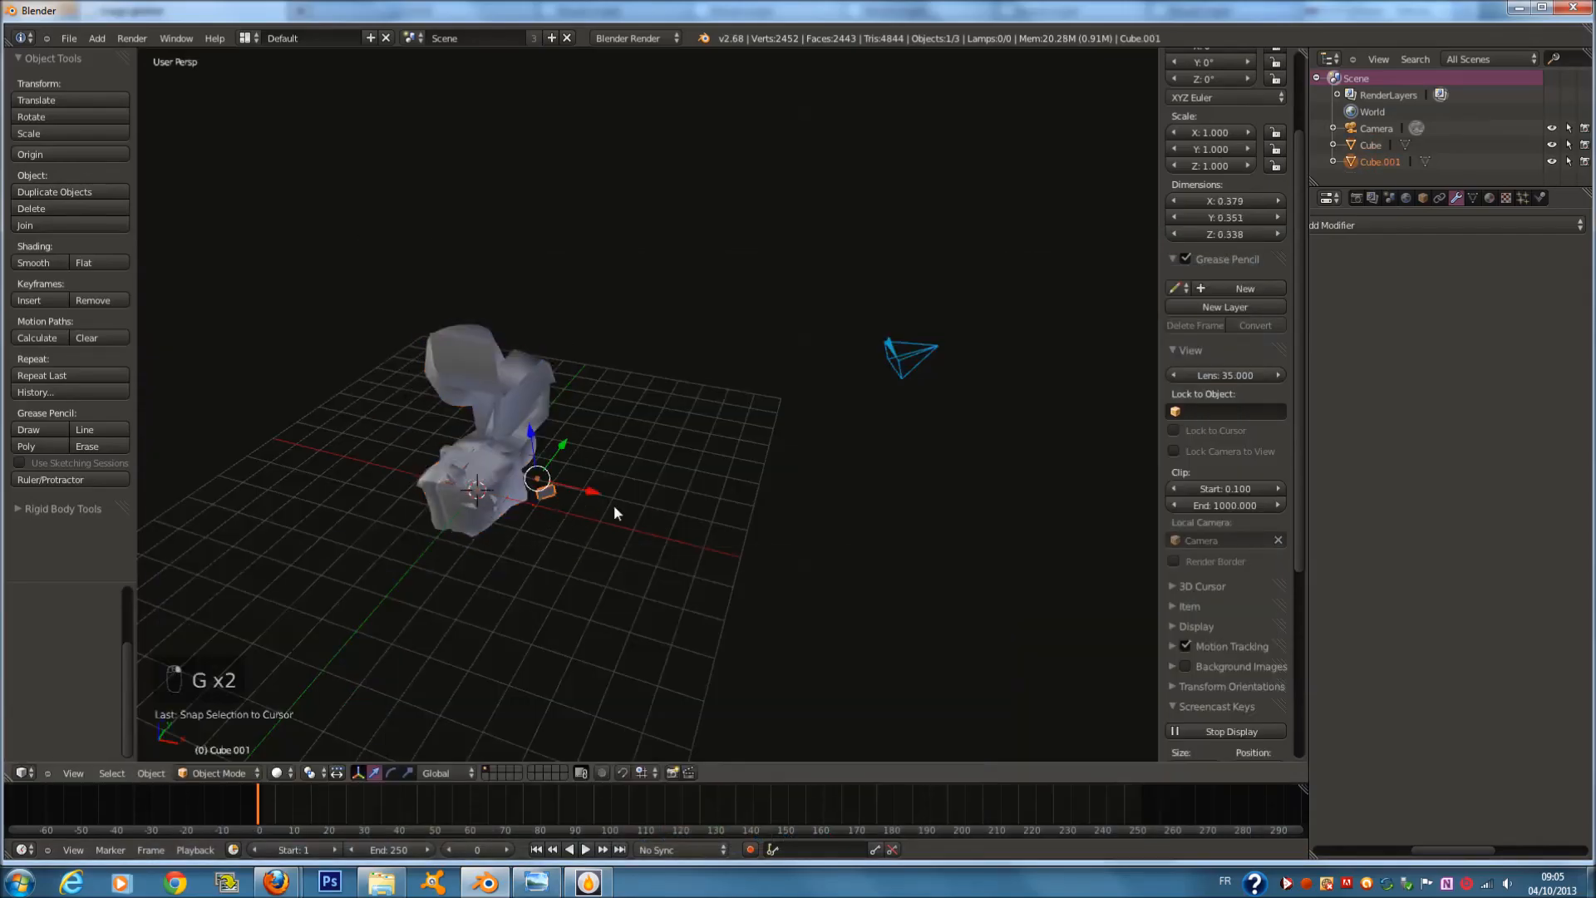
Look up the hook shortcut in the keyboard layout image and try it in Object Mode
click(536, 883)
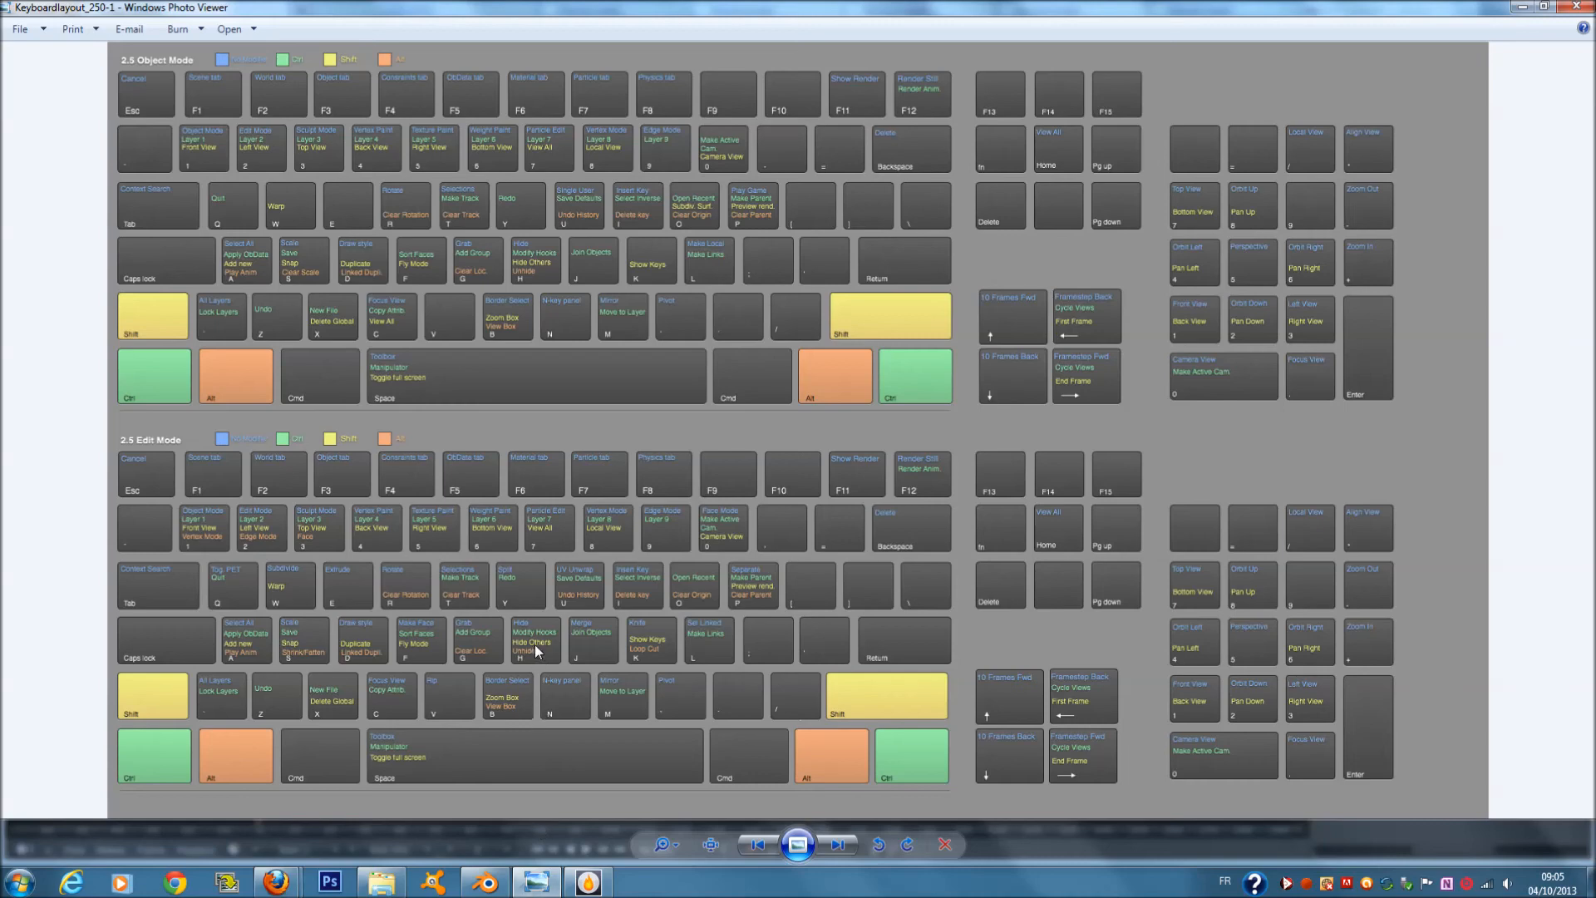
click(544, 881)
key(ctrl+h)
Enter Edit Mode on the small detached face and hook its vertices to a new object
scroll(582, 501, up, 3)
scroll(582, 501, up, 2)
key(g)
key(Tab)
scroll(609, 555, up, 2)
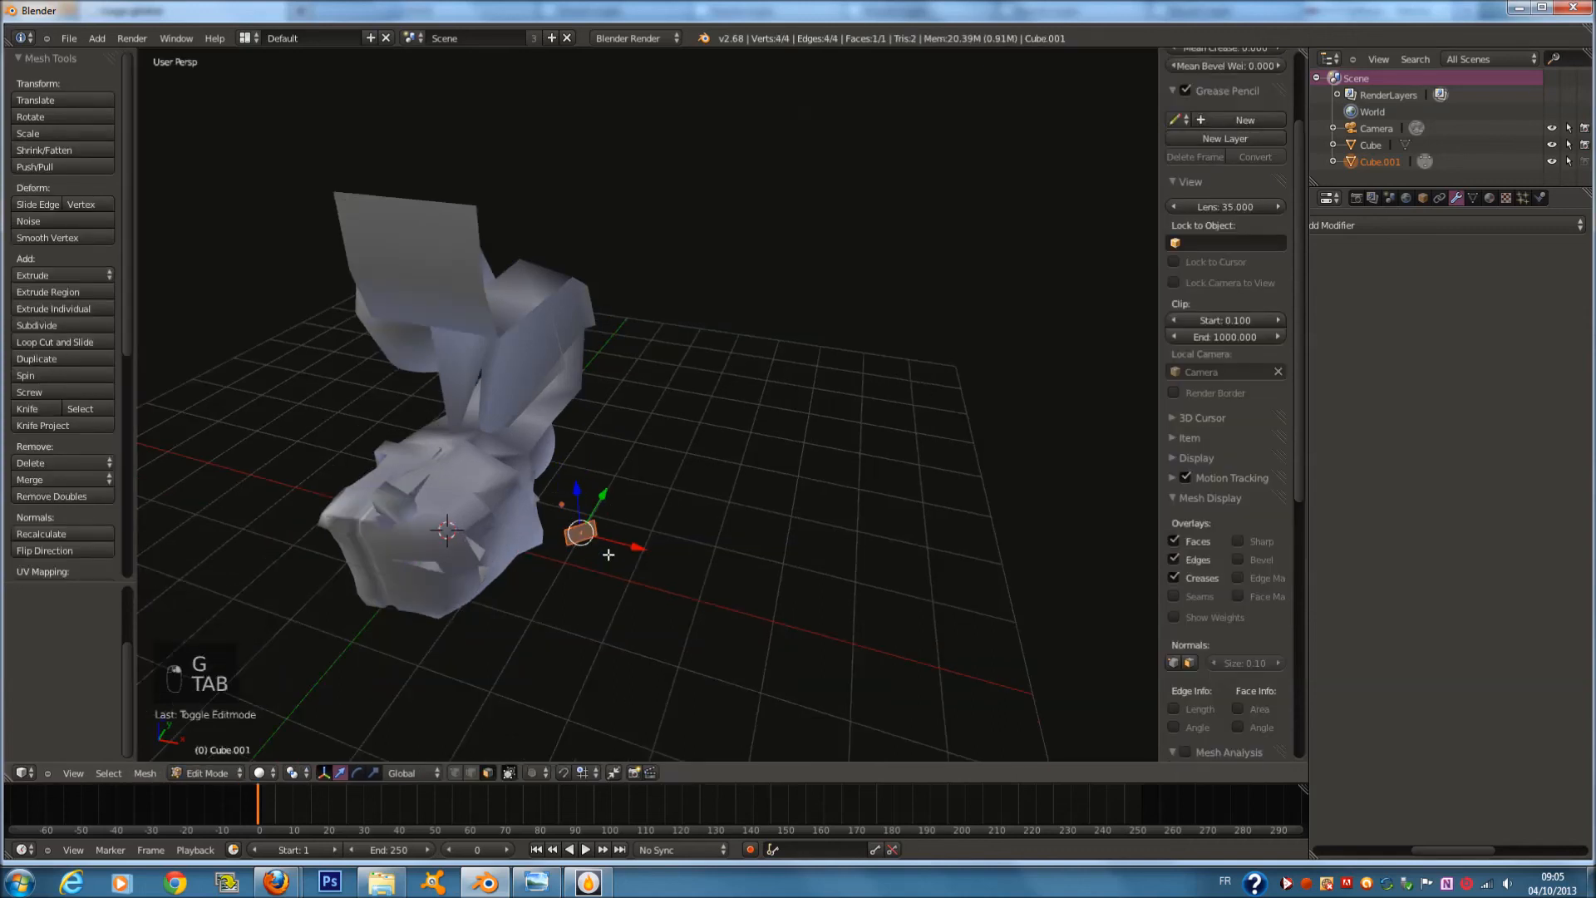
key(ctrl+h)
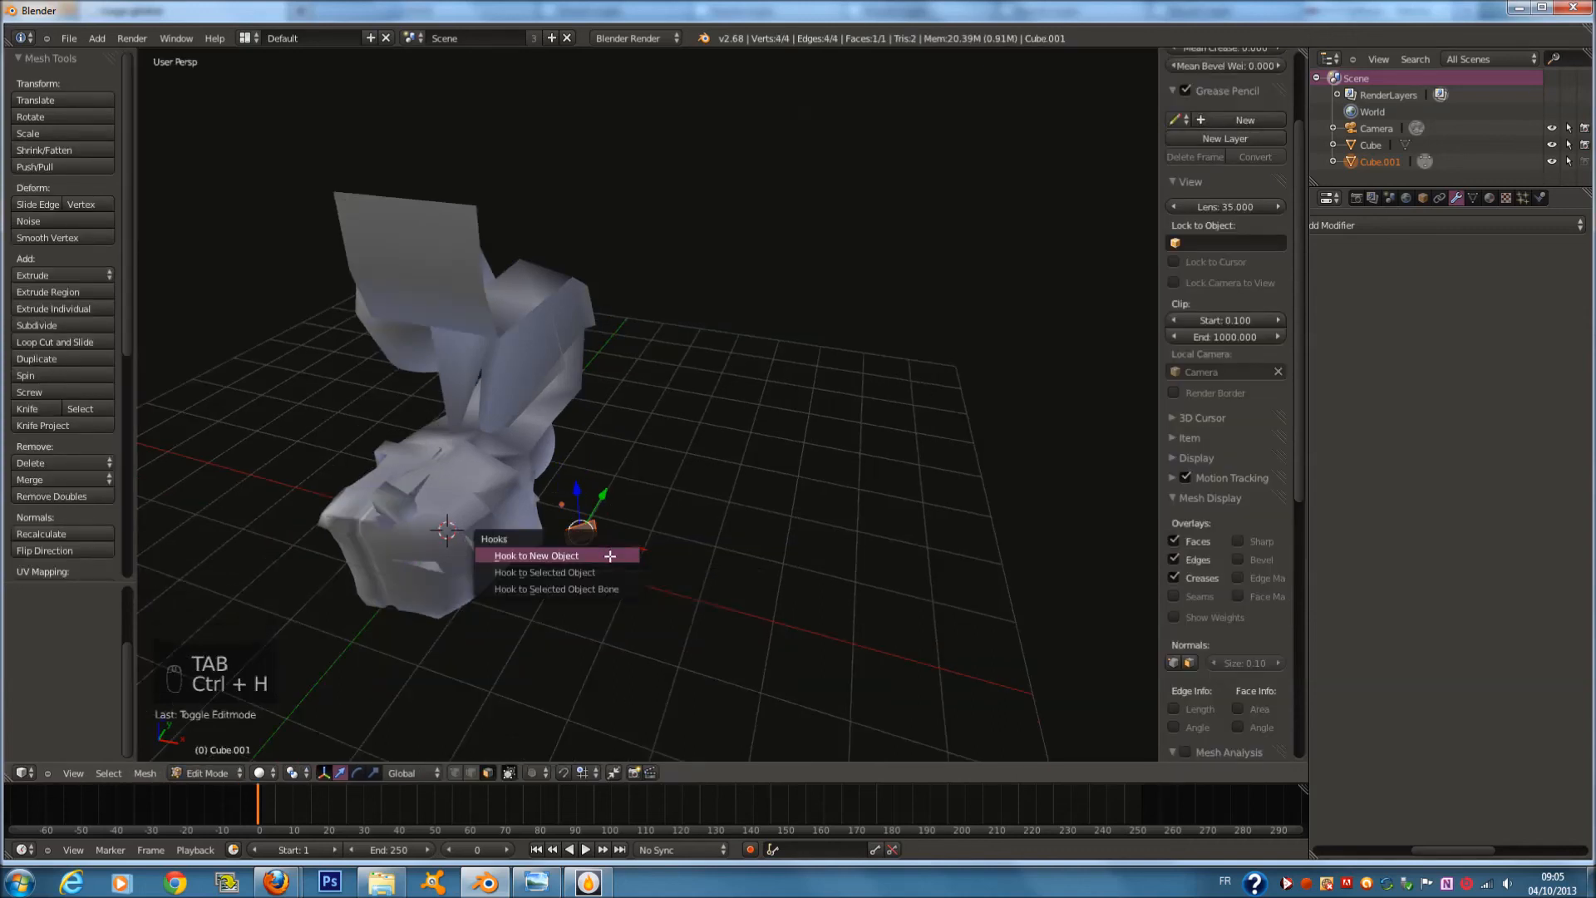
click(610, 555)
Try moving the hooked face in Edit Mode and its Empty in Object Mode, cancelling both moves
key(g)
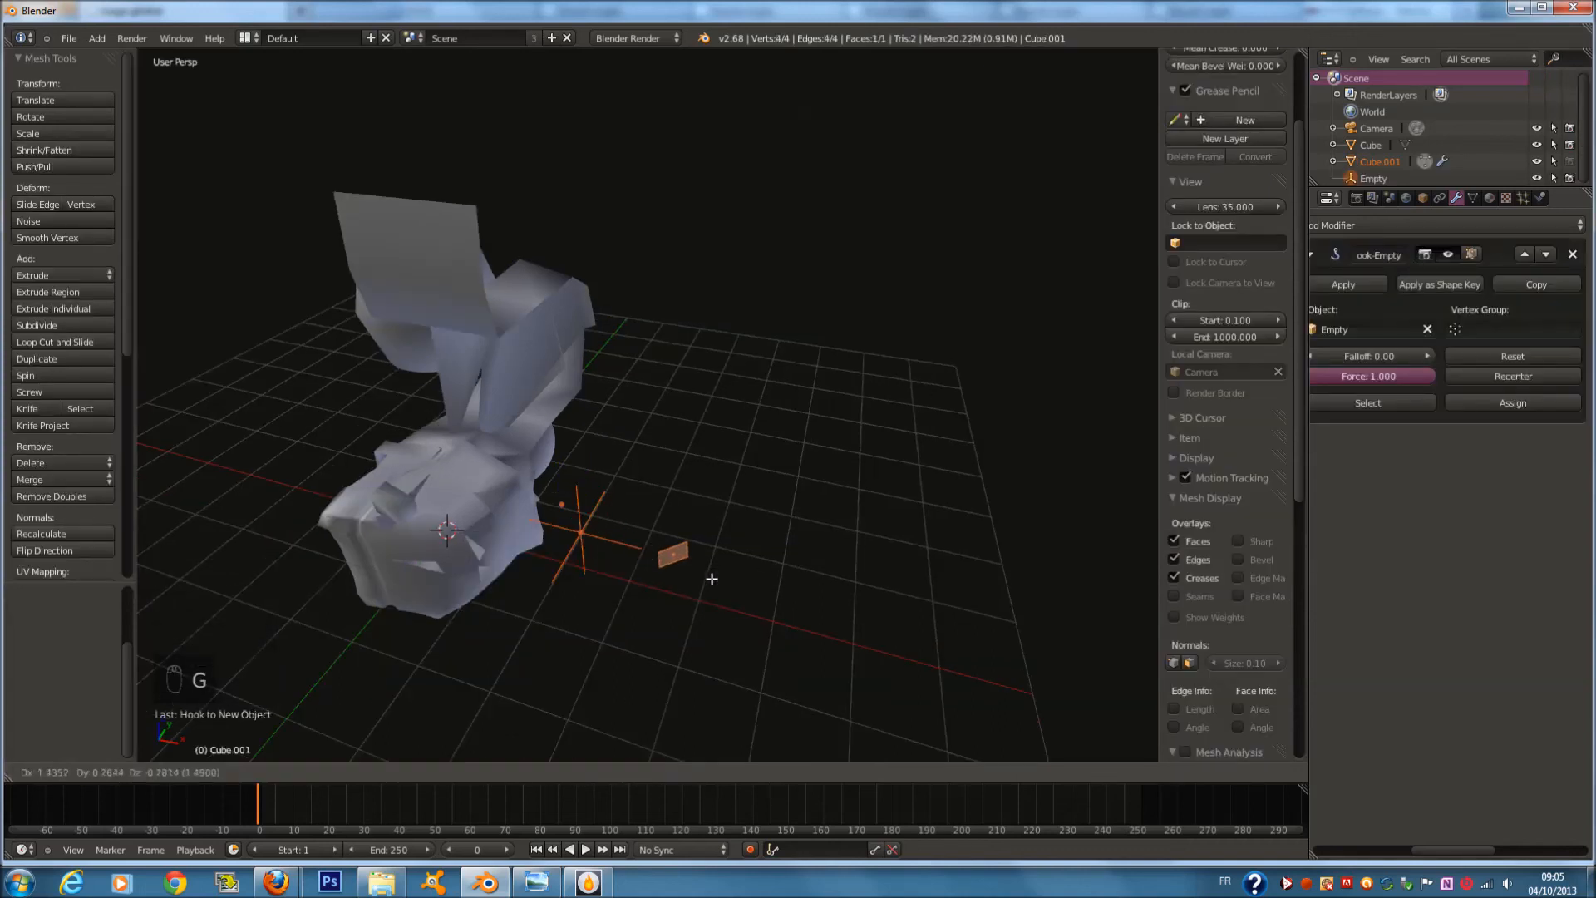
right_click(641, 547)
key(Tab)
key(g)
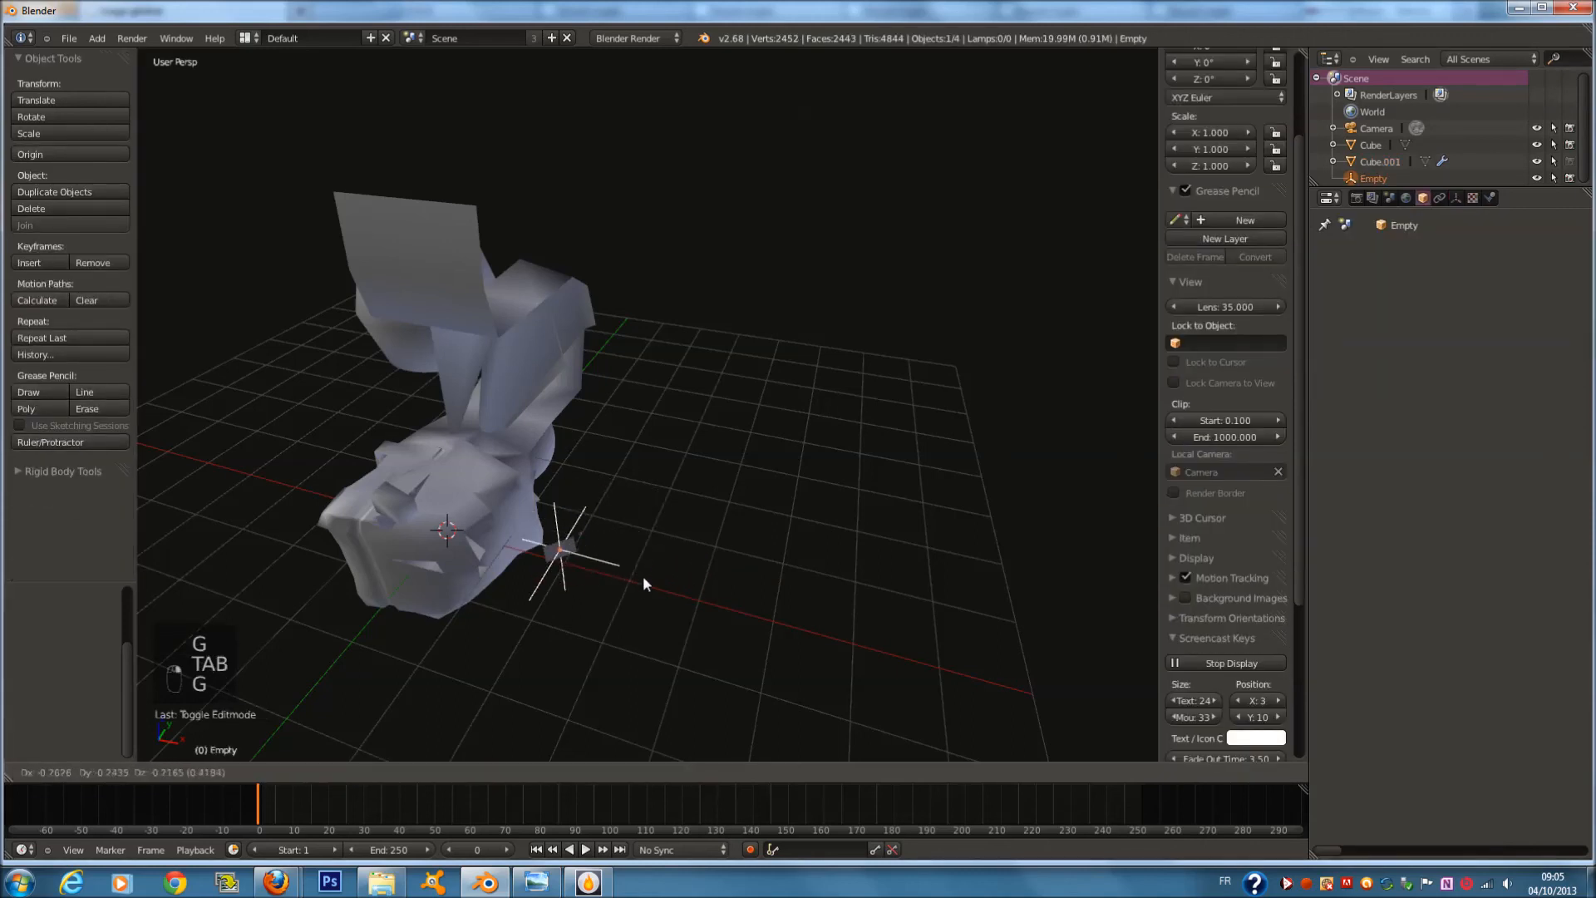
right_click(643, 574)
Select the small detached face and remove its Hook modifier
right_click(603, 522)
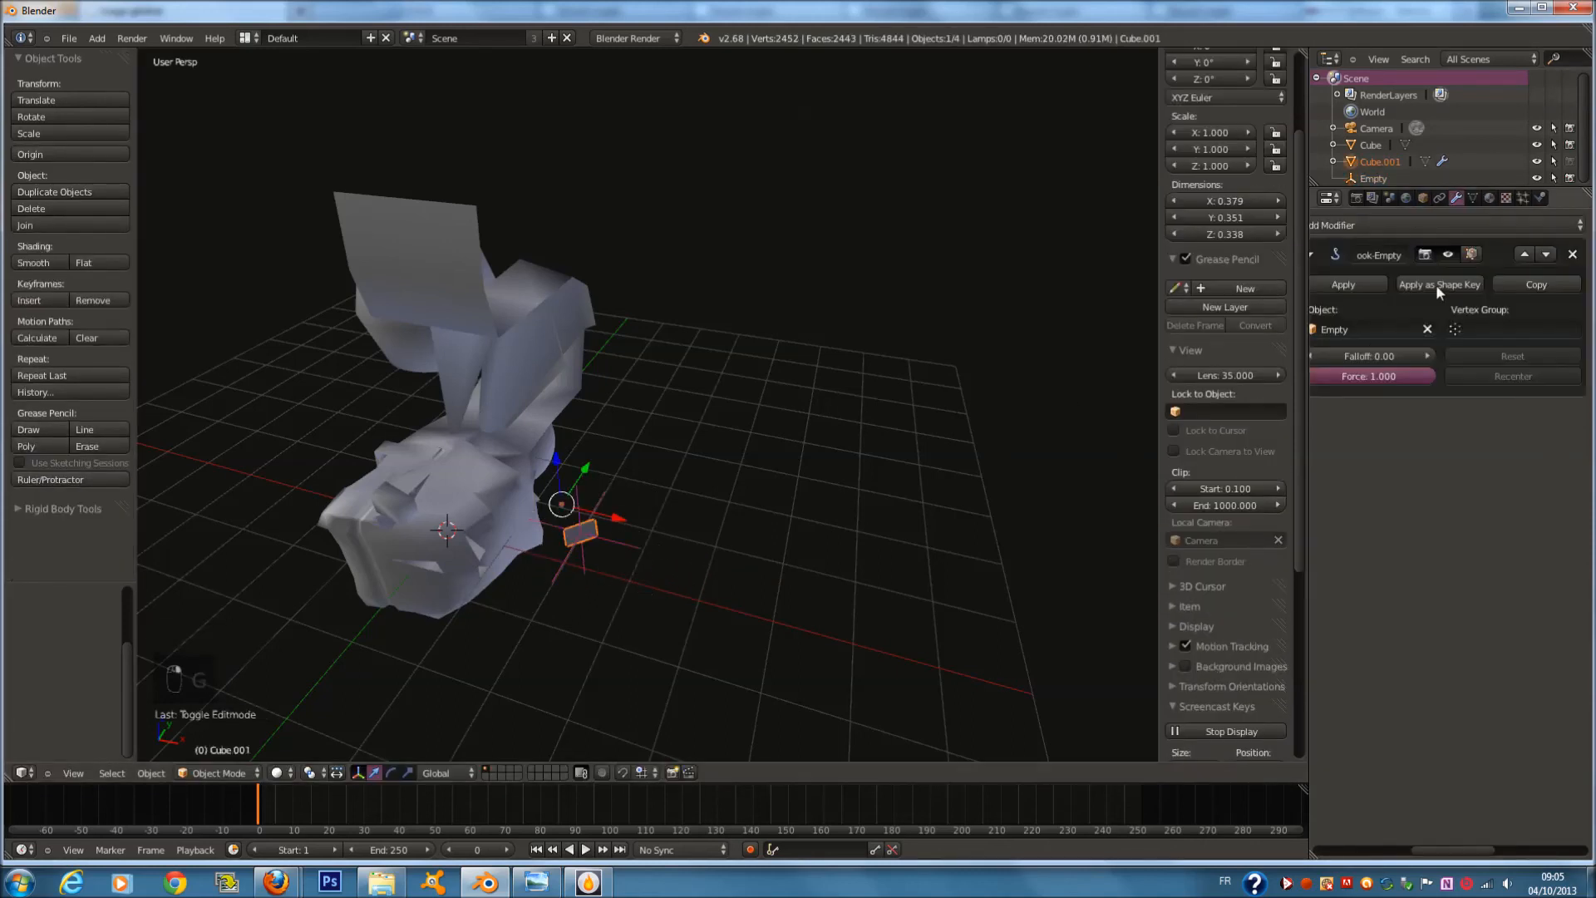
click(1572, 255)
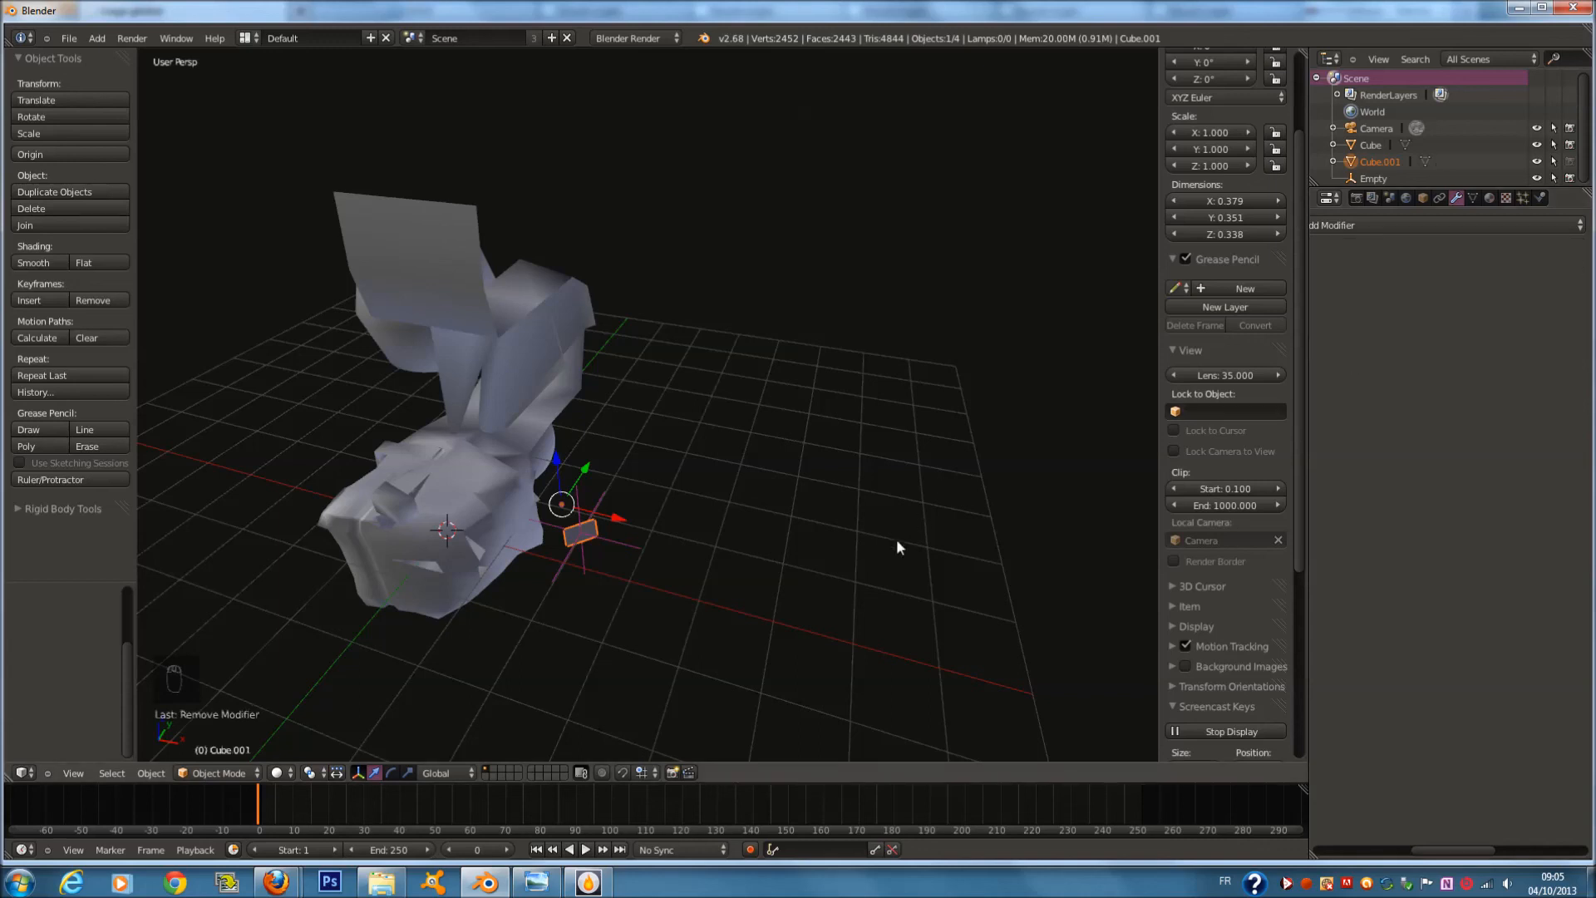
Move the leftover Empty away from the small detached face, select it again and delete it
ctrl+scroll(832, 540, left, 2)
right_click(641, 542)
key(g)
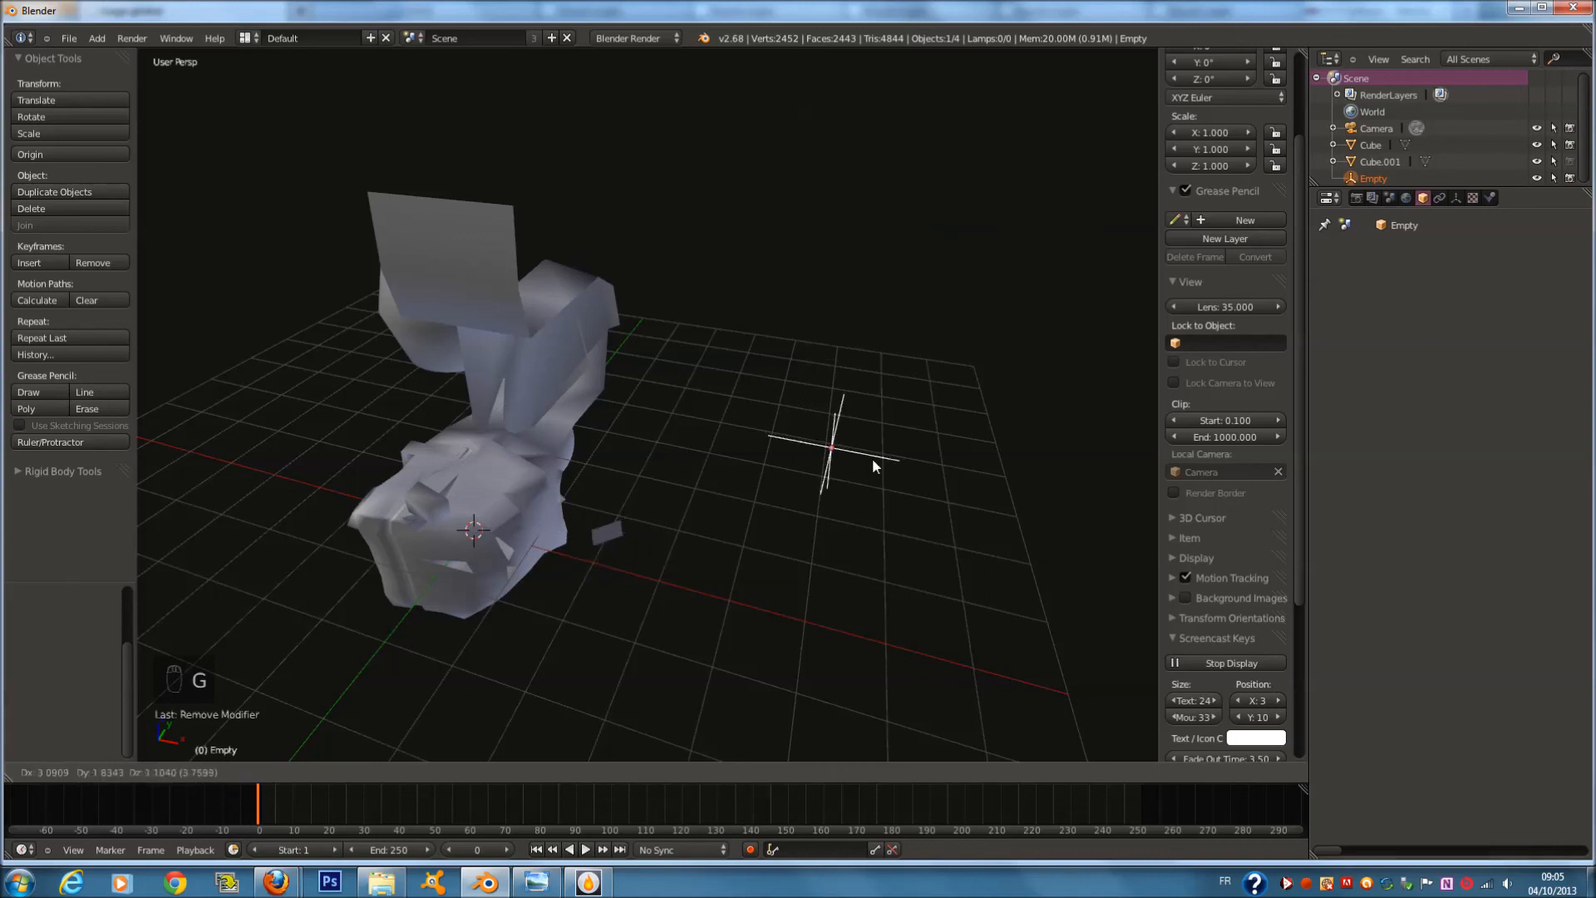
click(894, 413)
right_click(596, 512)
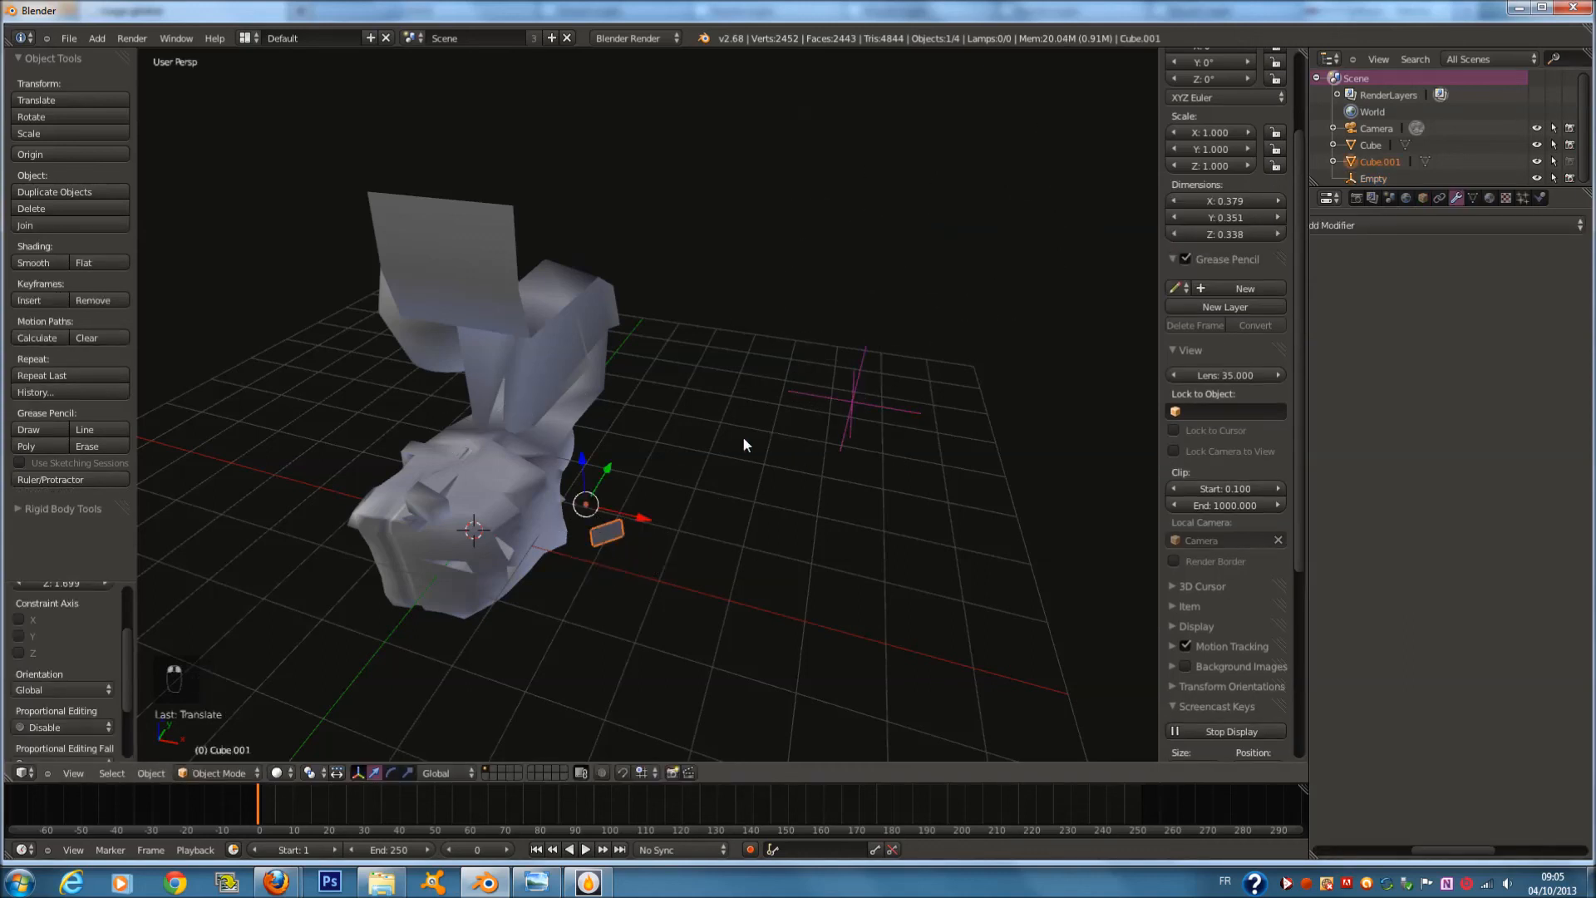
right_click(856, 414)
key(x)
click(856, 436)
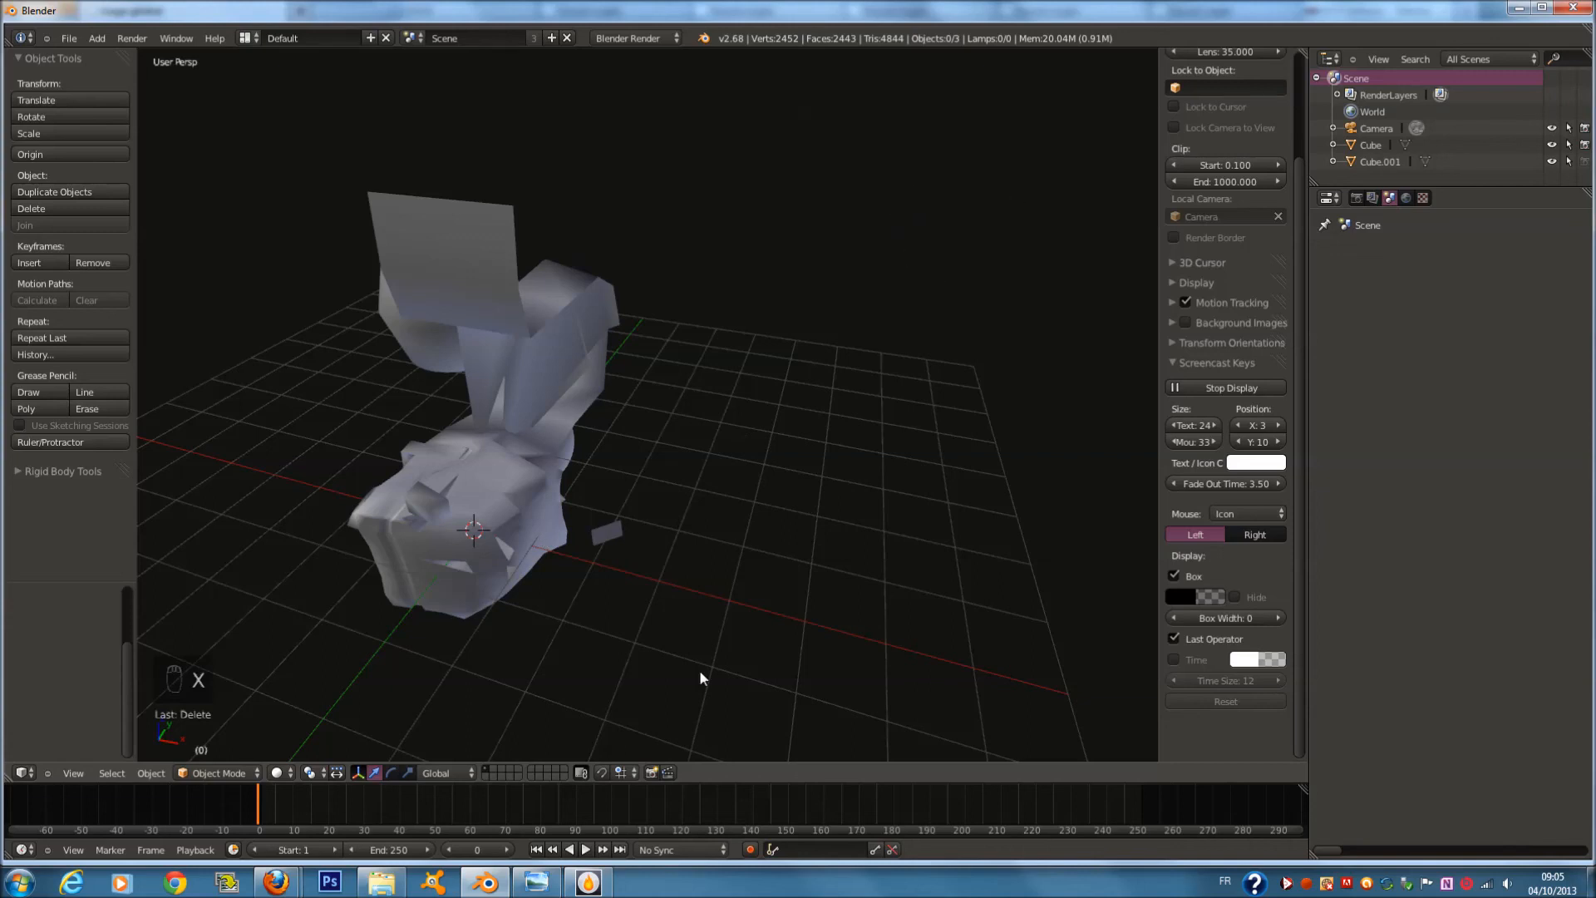
Look up the S shortcuts in the keyboard layout image and bring up the Snap options for the cube in Edit Mode
click(537, 882)
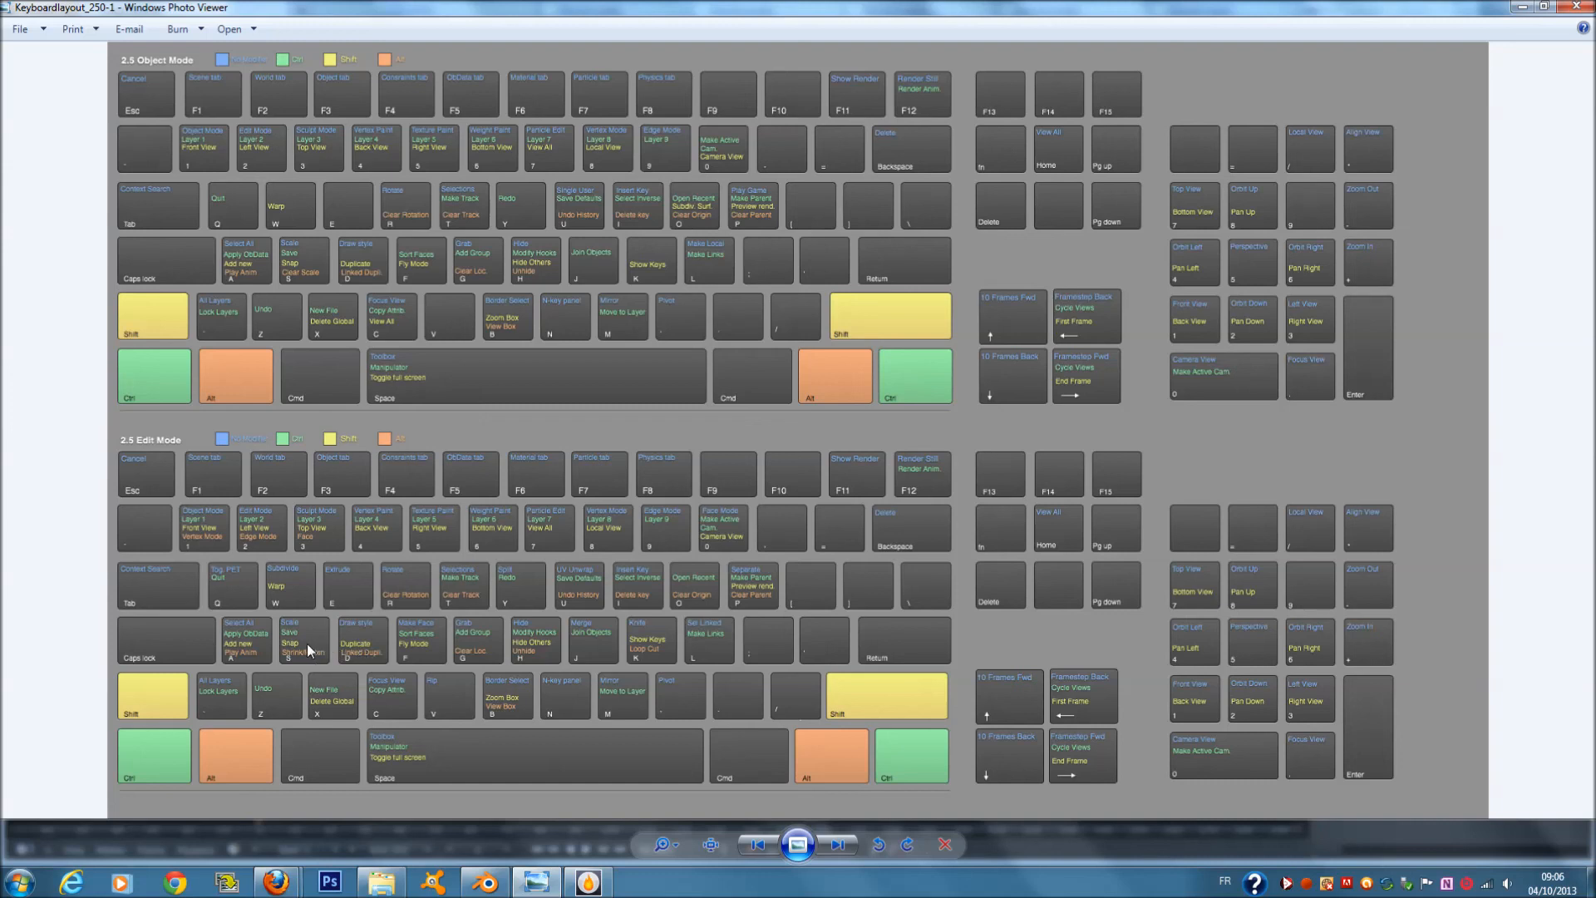
click(486, 883)
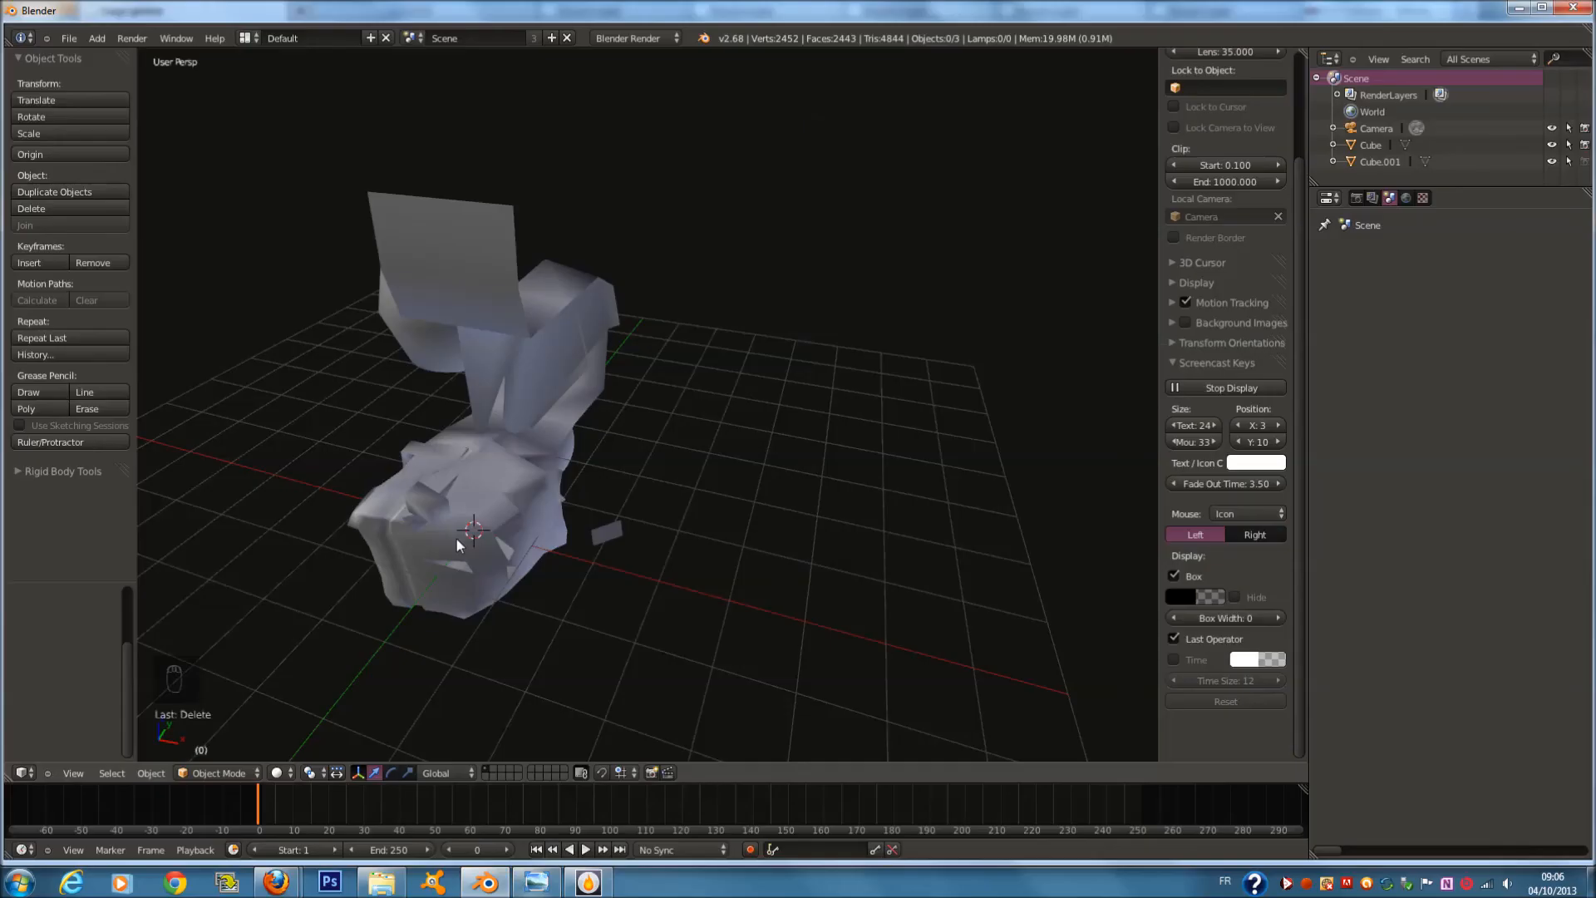
key(Tab)
middle_drag(511, 471, 510, 454)
key(shift+s)
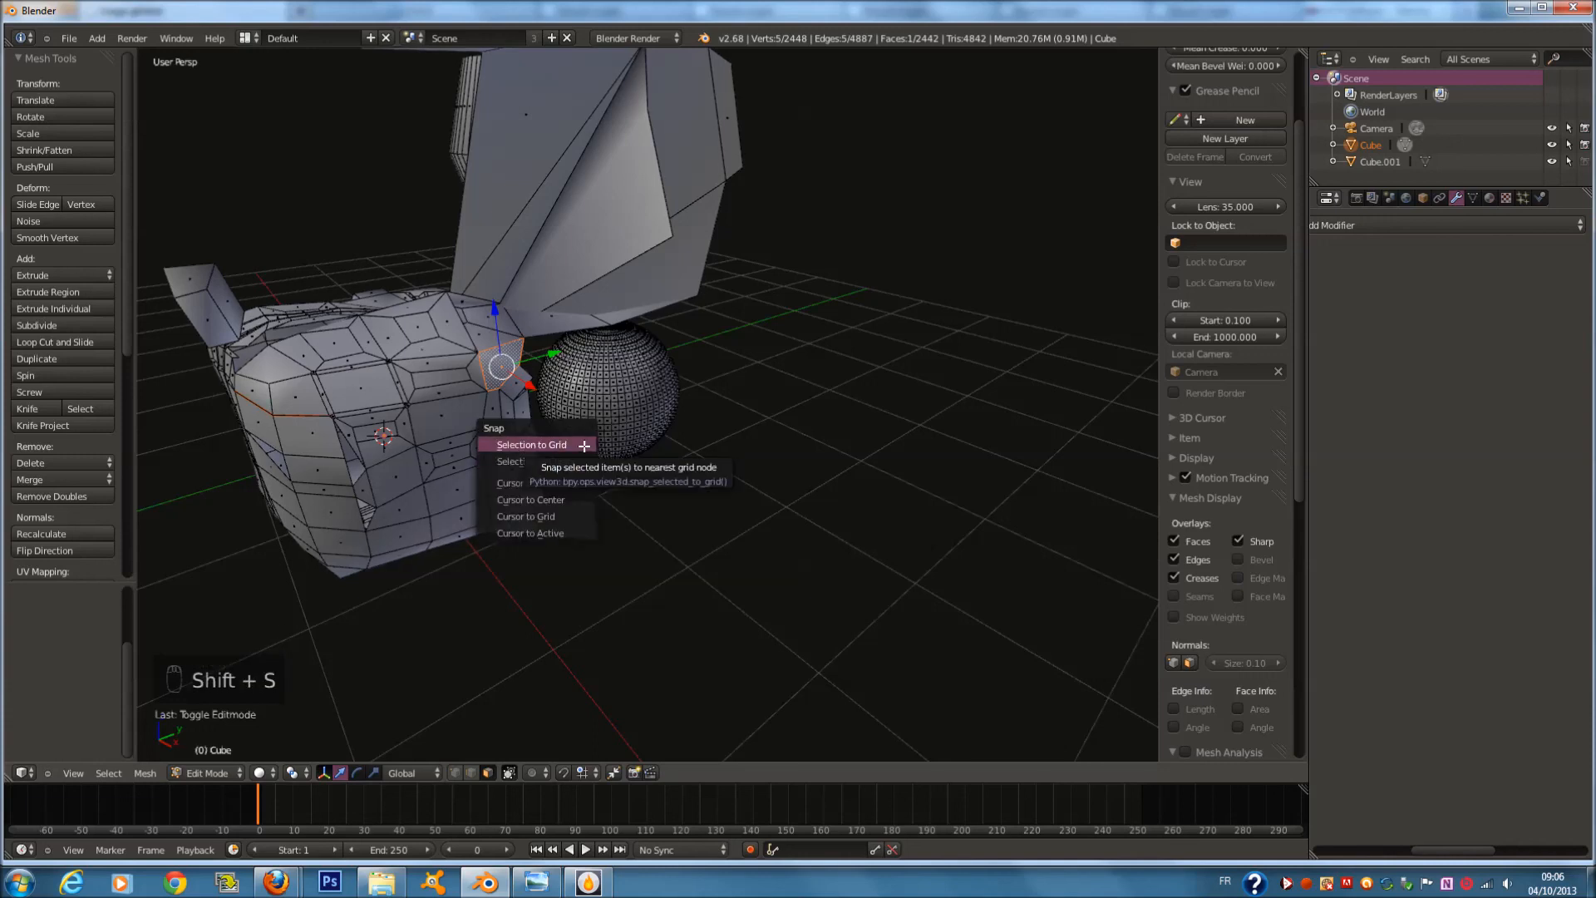
Try the save-file shortcut and Shrink/Fatten on the selected face, cancelling both
key(ctrl+s)
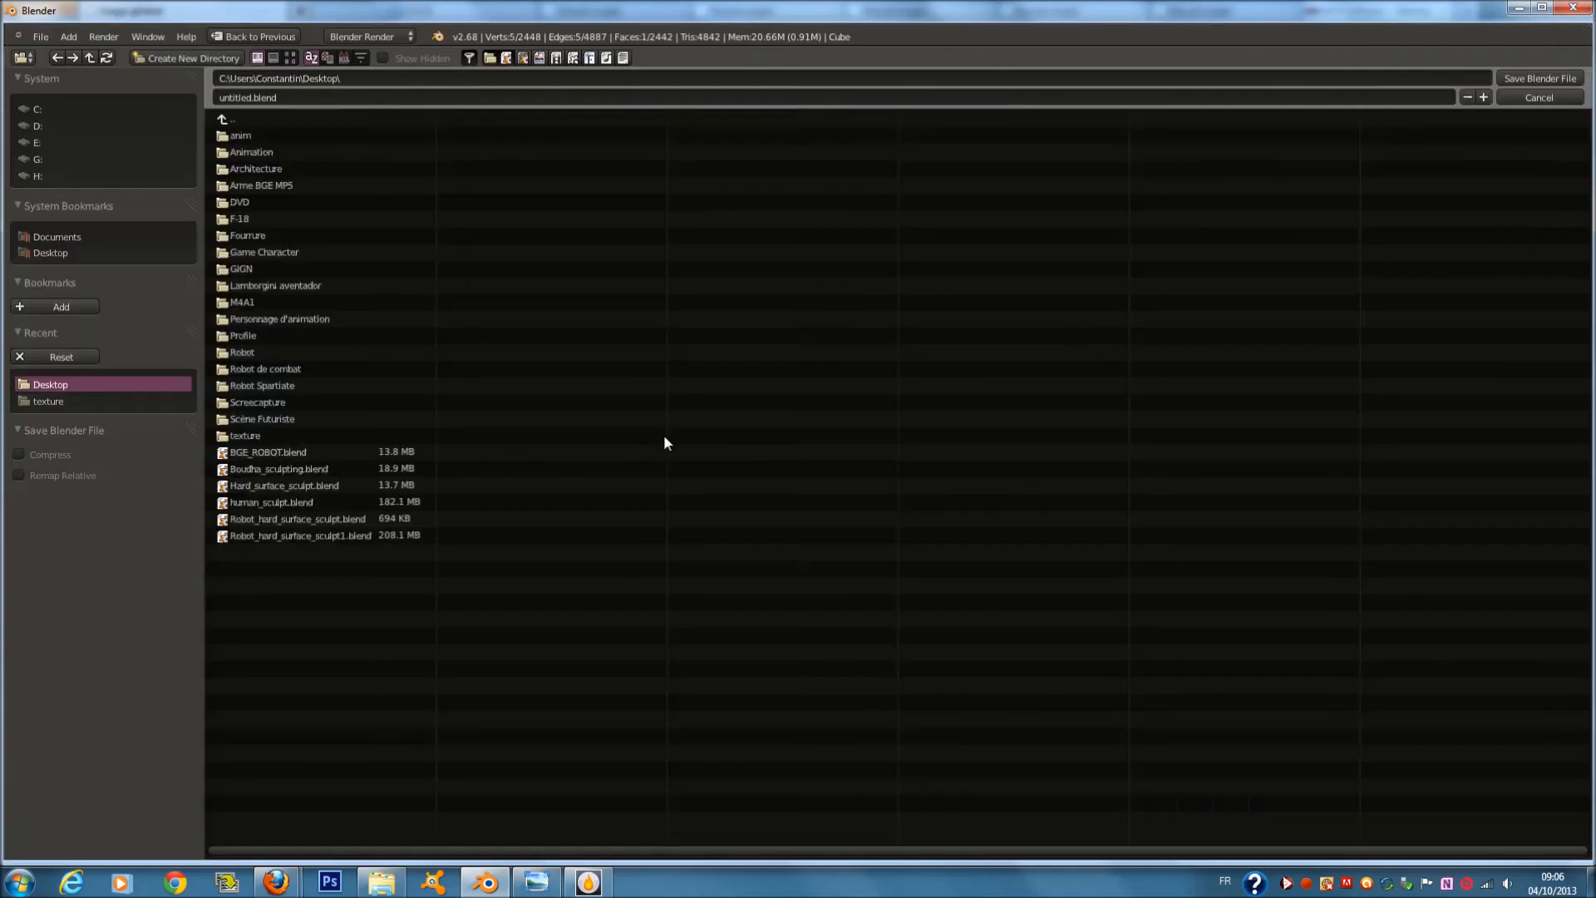
click(1526, 99)
key(alt+s)
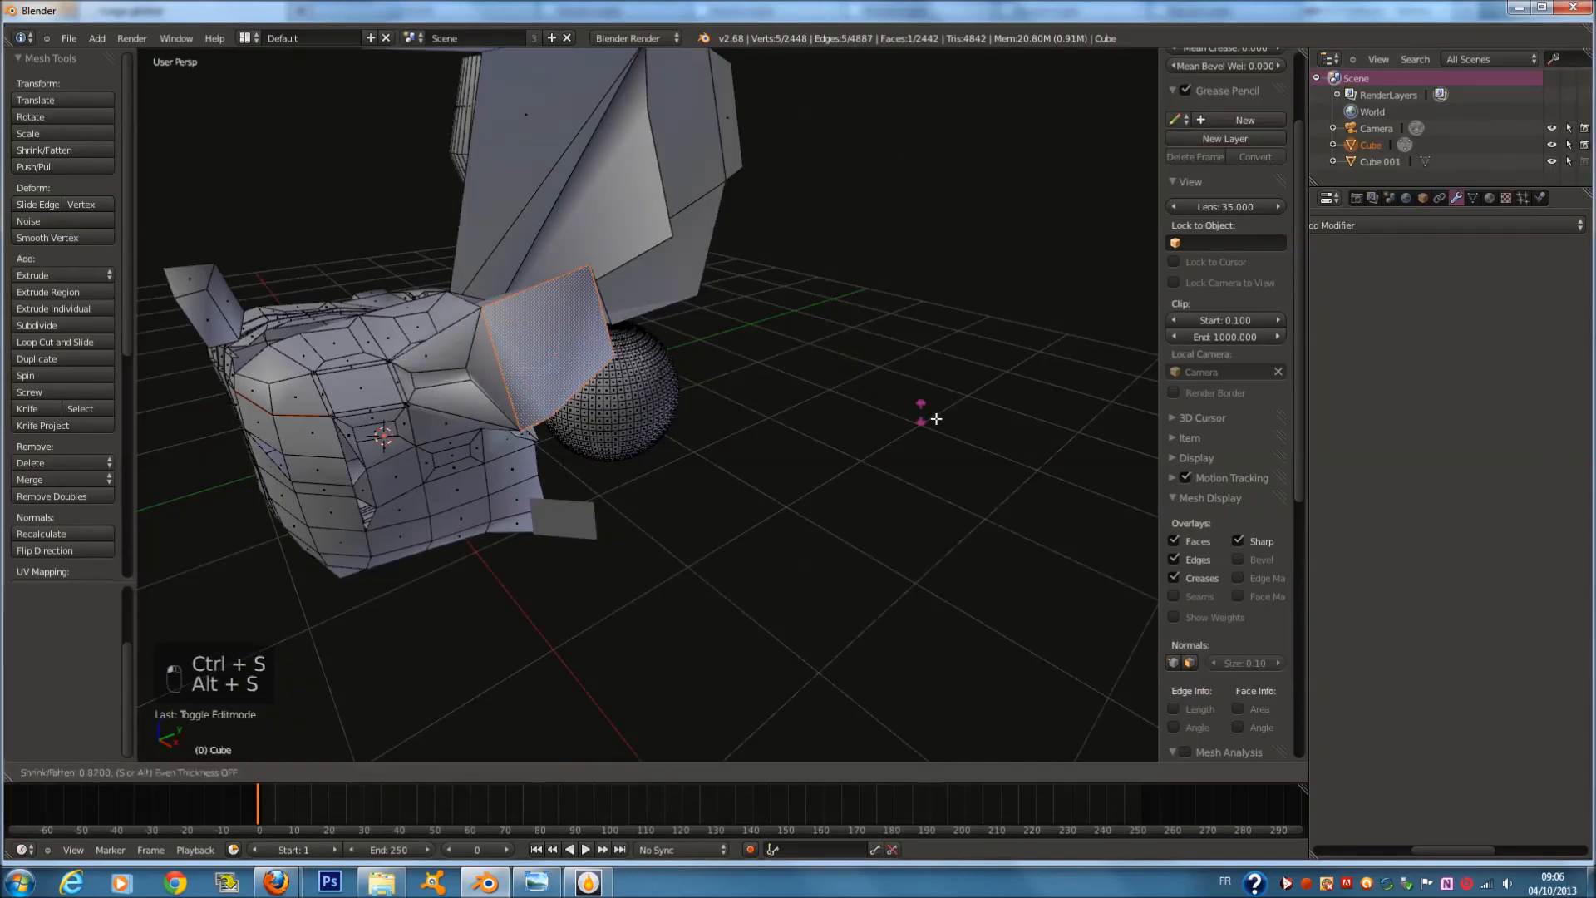
right_click(552, 387)
key(Tab)
middle_drag(587, 431, 467, 433)
key(Tab)
key(Tab)
scroll(595, 473, up, 3)
scroll(596, 472, down, 2)
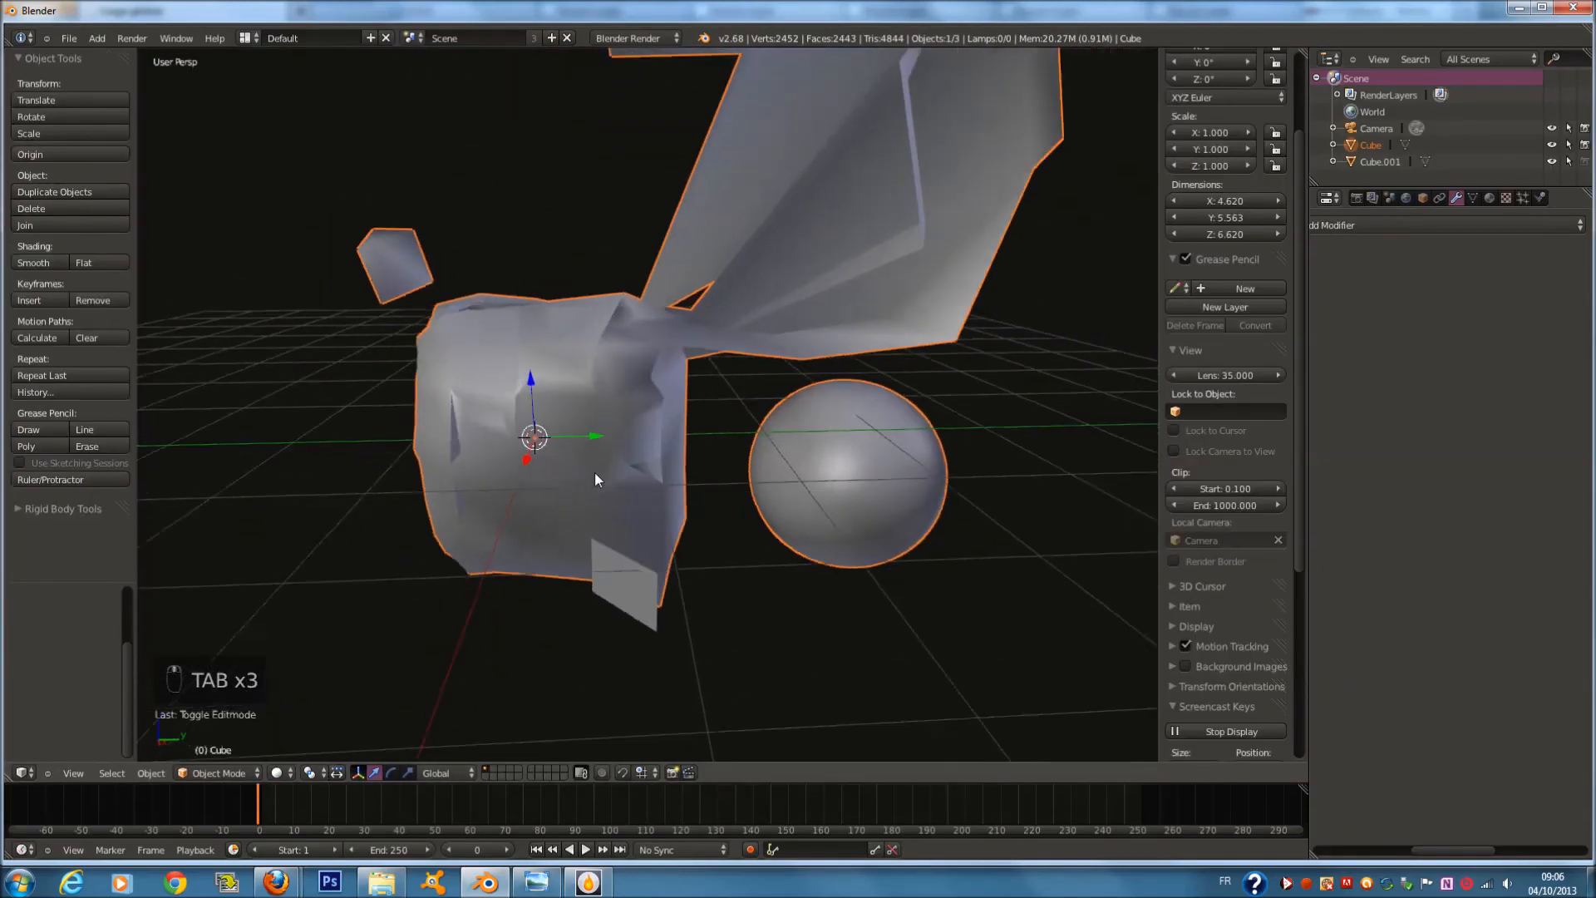
key(Tab)
scroll(612, 732, up, 1)
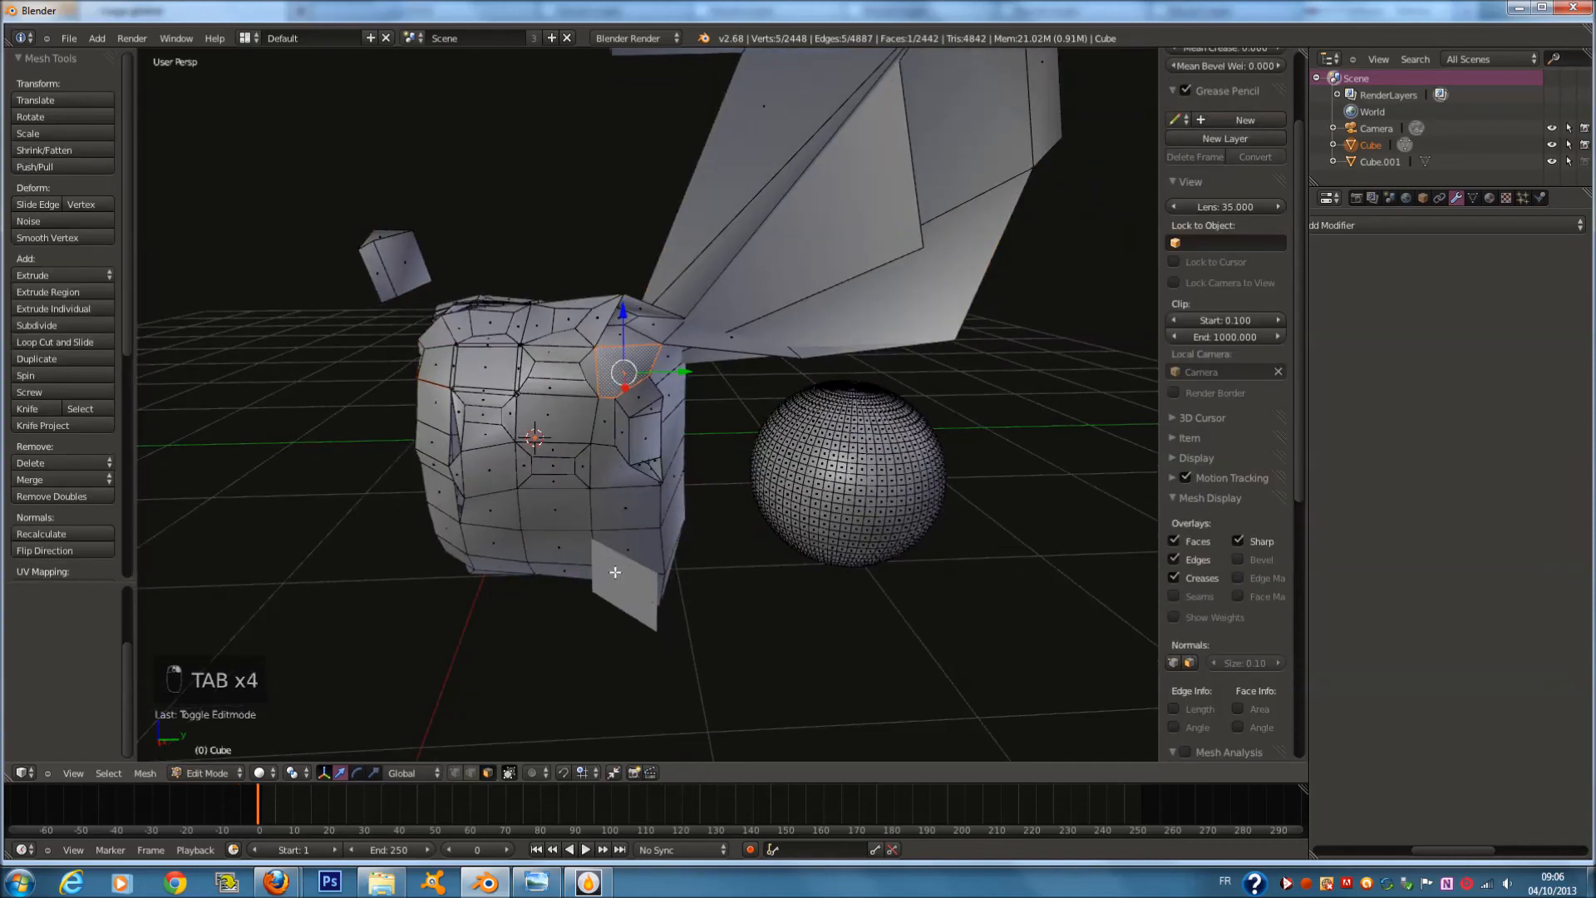
Enable snapping in Object Mode and try moving the cube object twice with increment snapping, cancelling both moves
key(Tab)
click(622, 773)
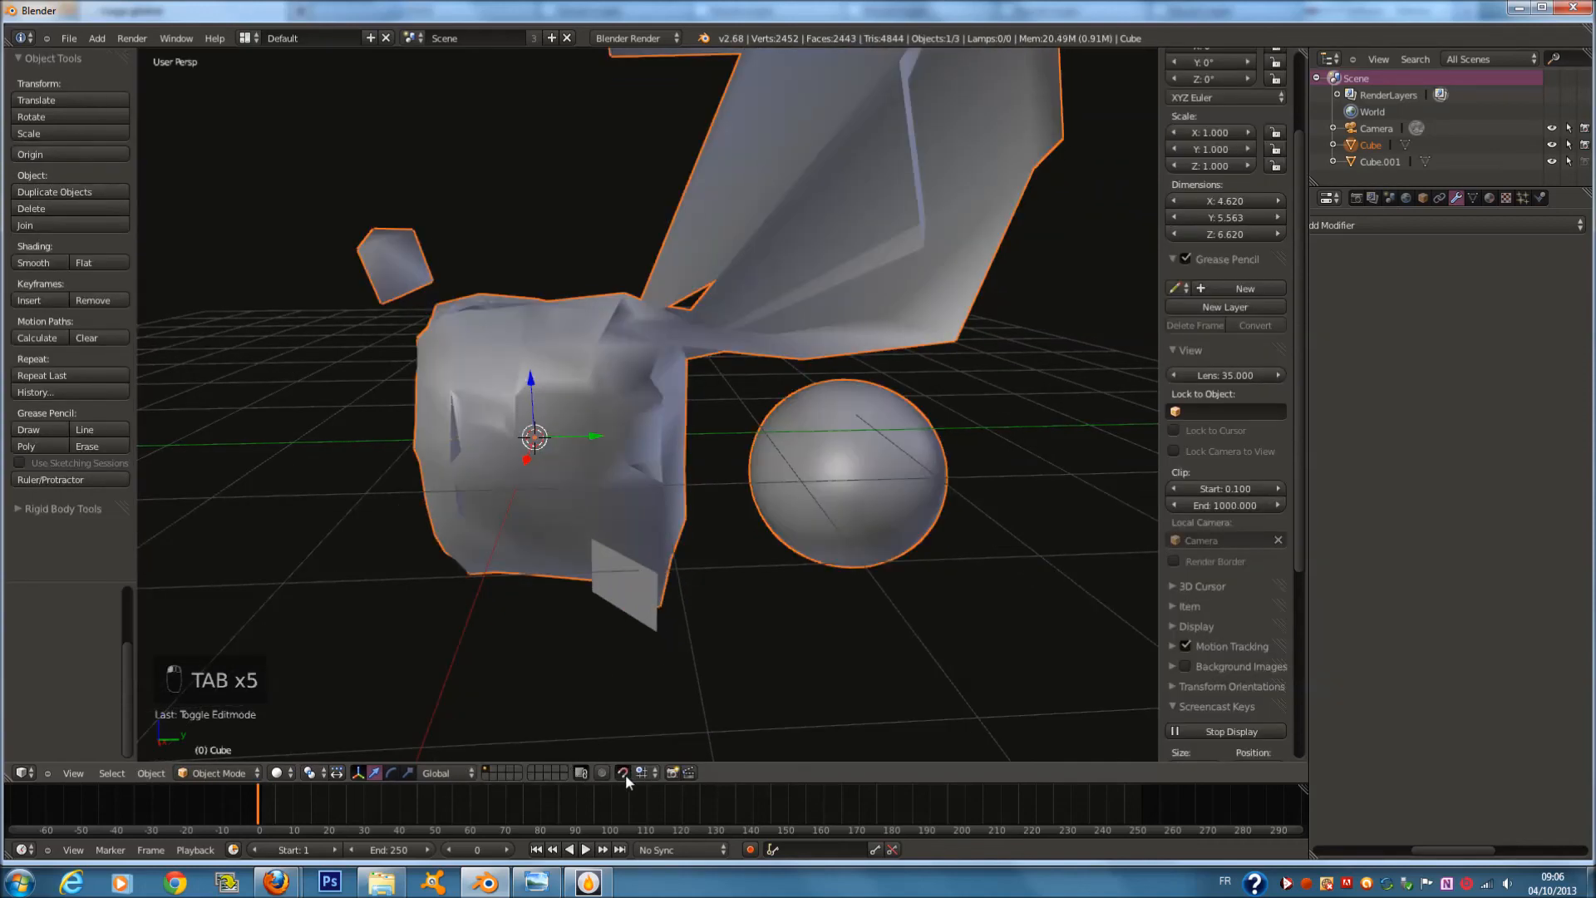
scroll(835, 412, down, 2)
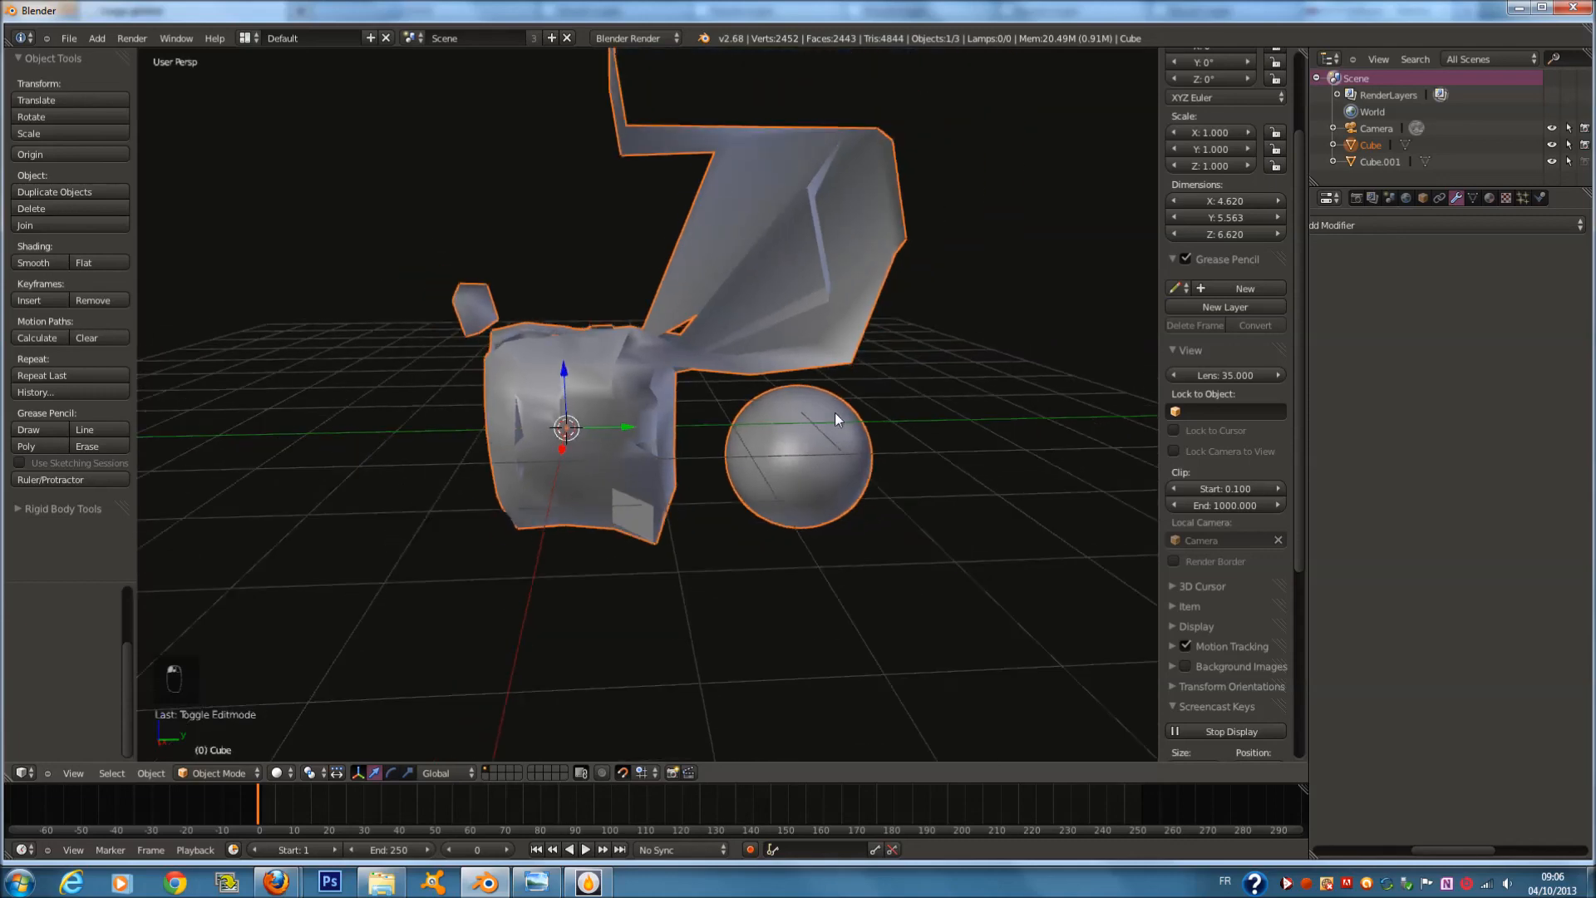
key(g)
right_click(715, 296)
key(g)
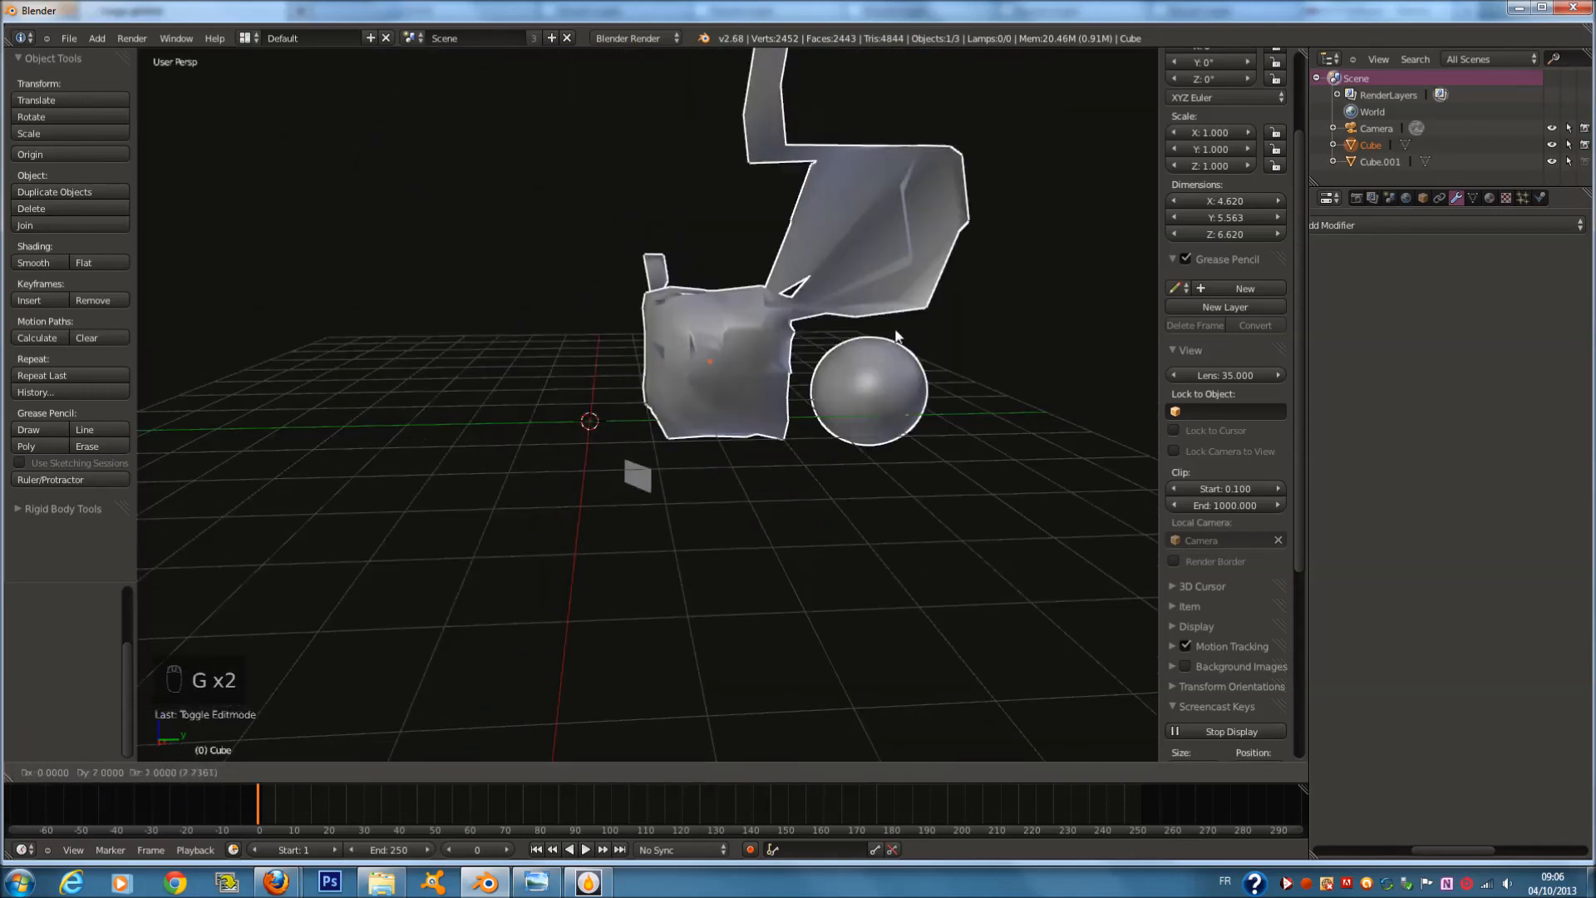
right_click(788, 314)
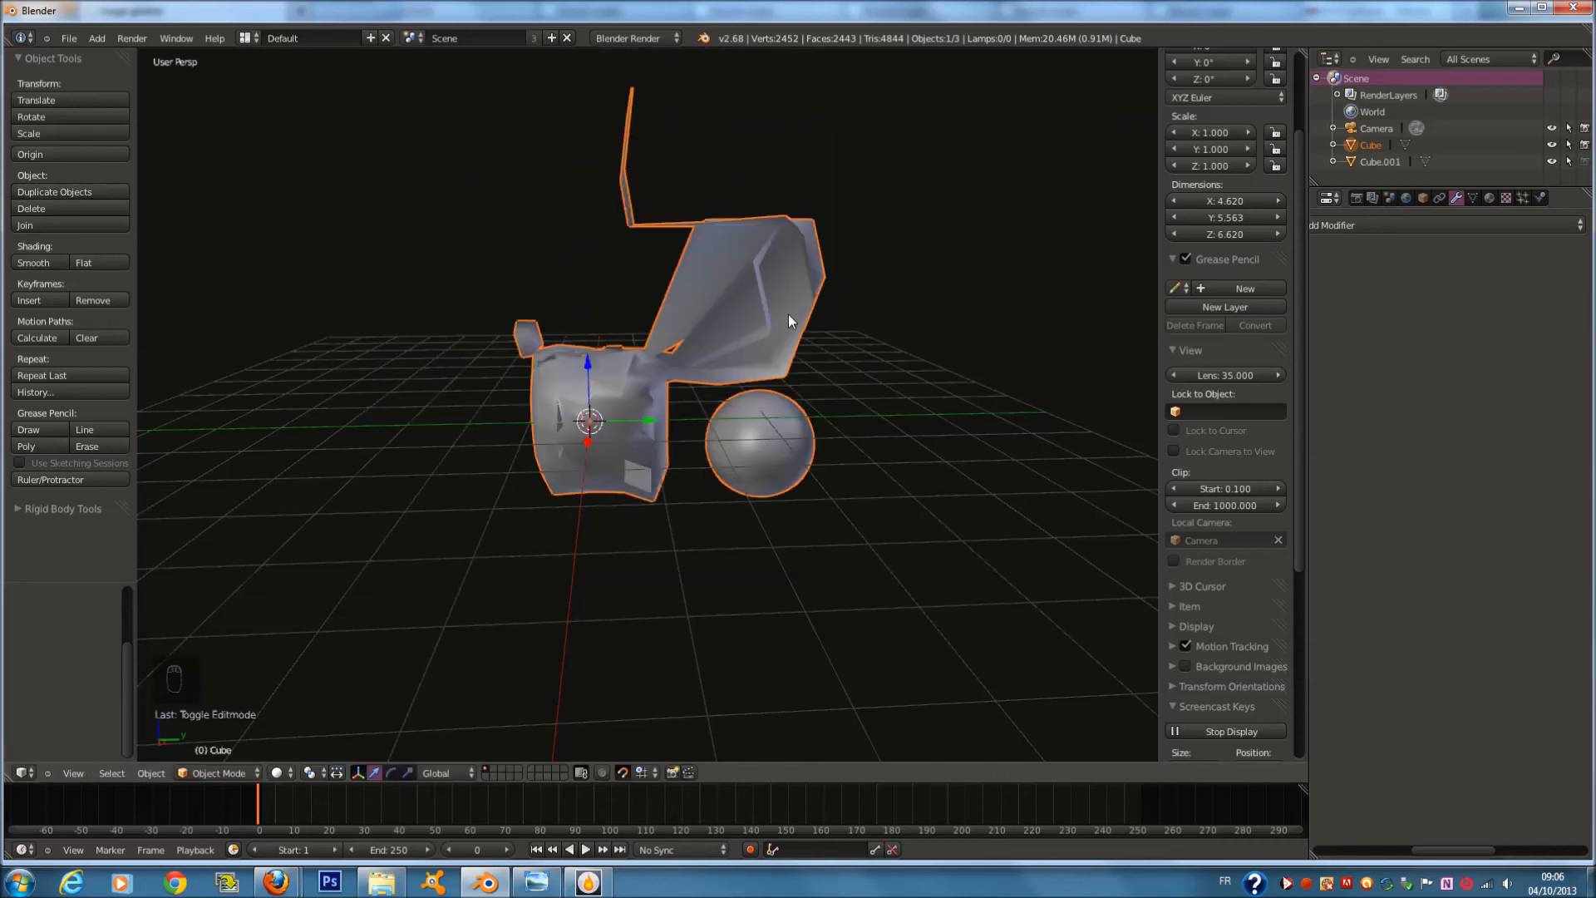
Set the snap element to Face and snap the small detached face onto the cube's surface in Edit Mode
click(641, 774)
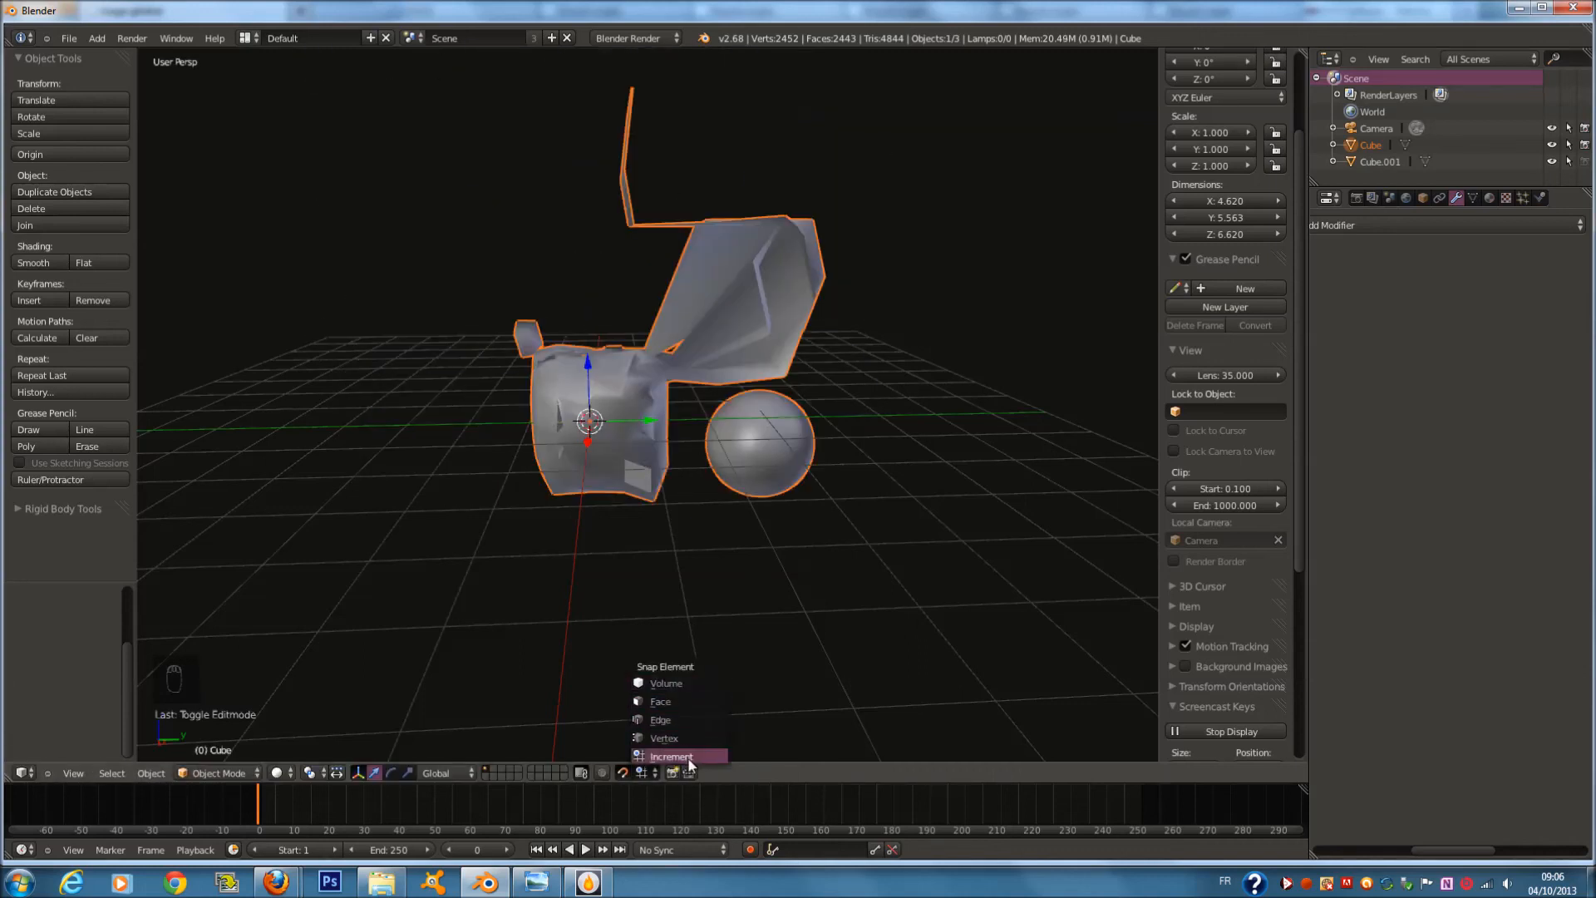
click(675, 704)
scroll(690, 499, up, 3)
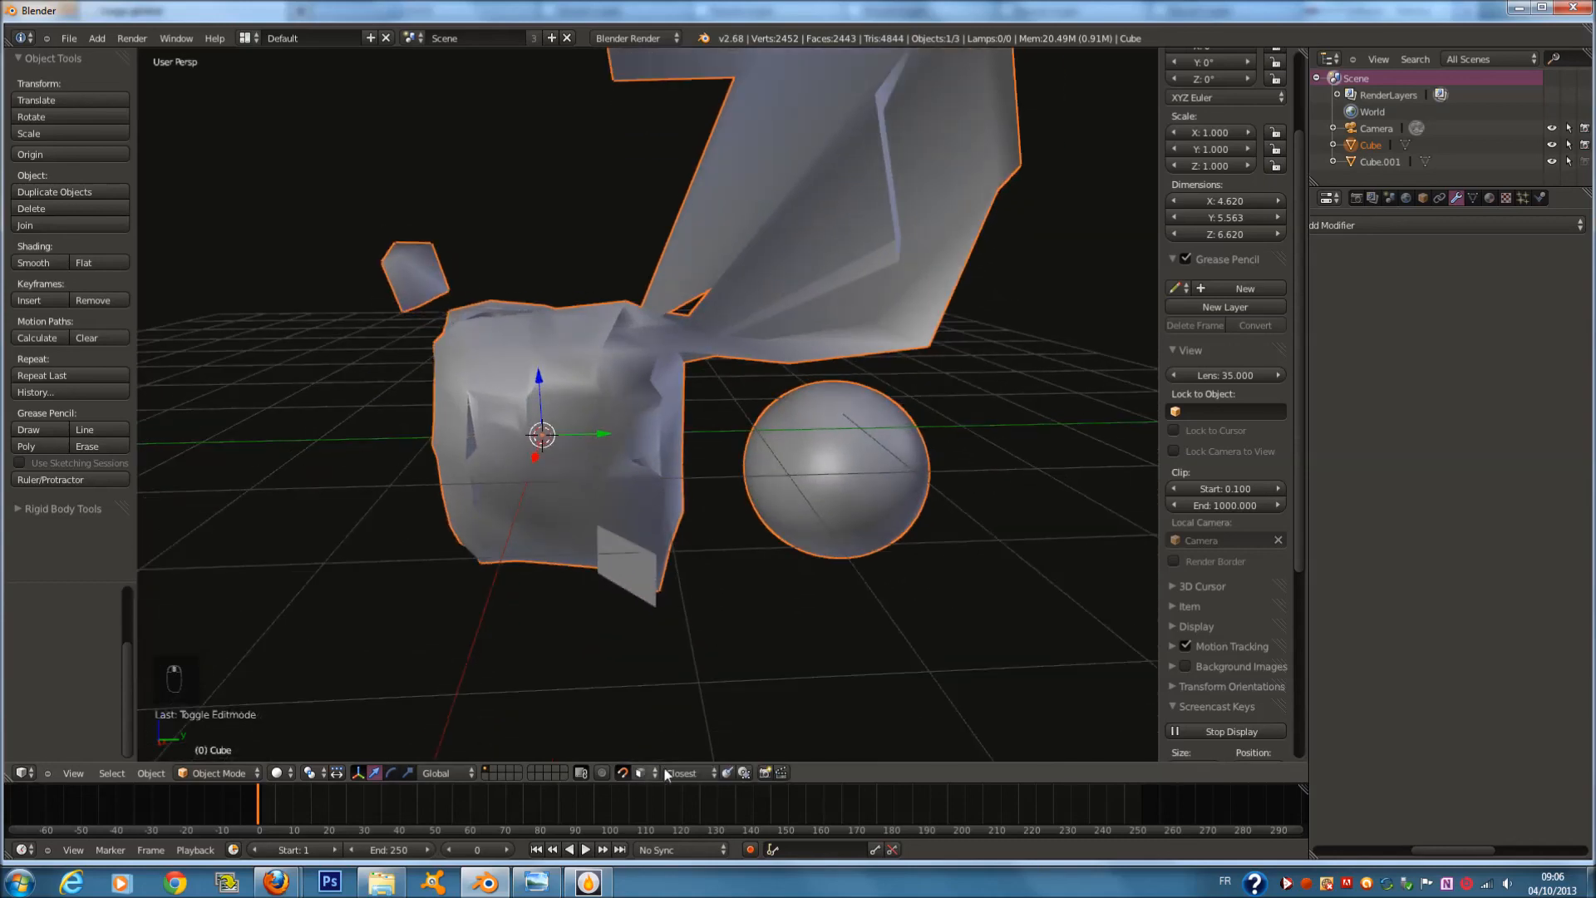
key(Tab)
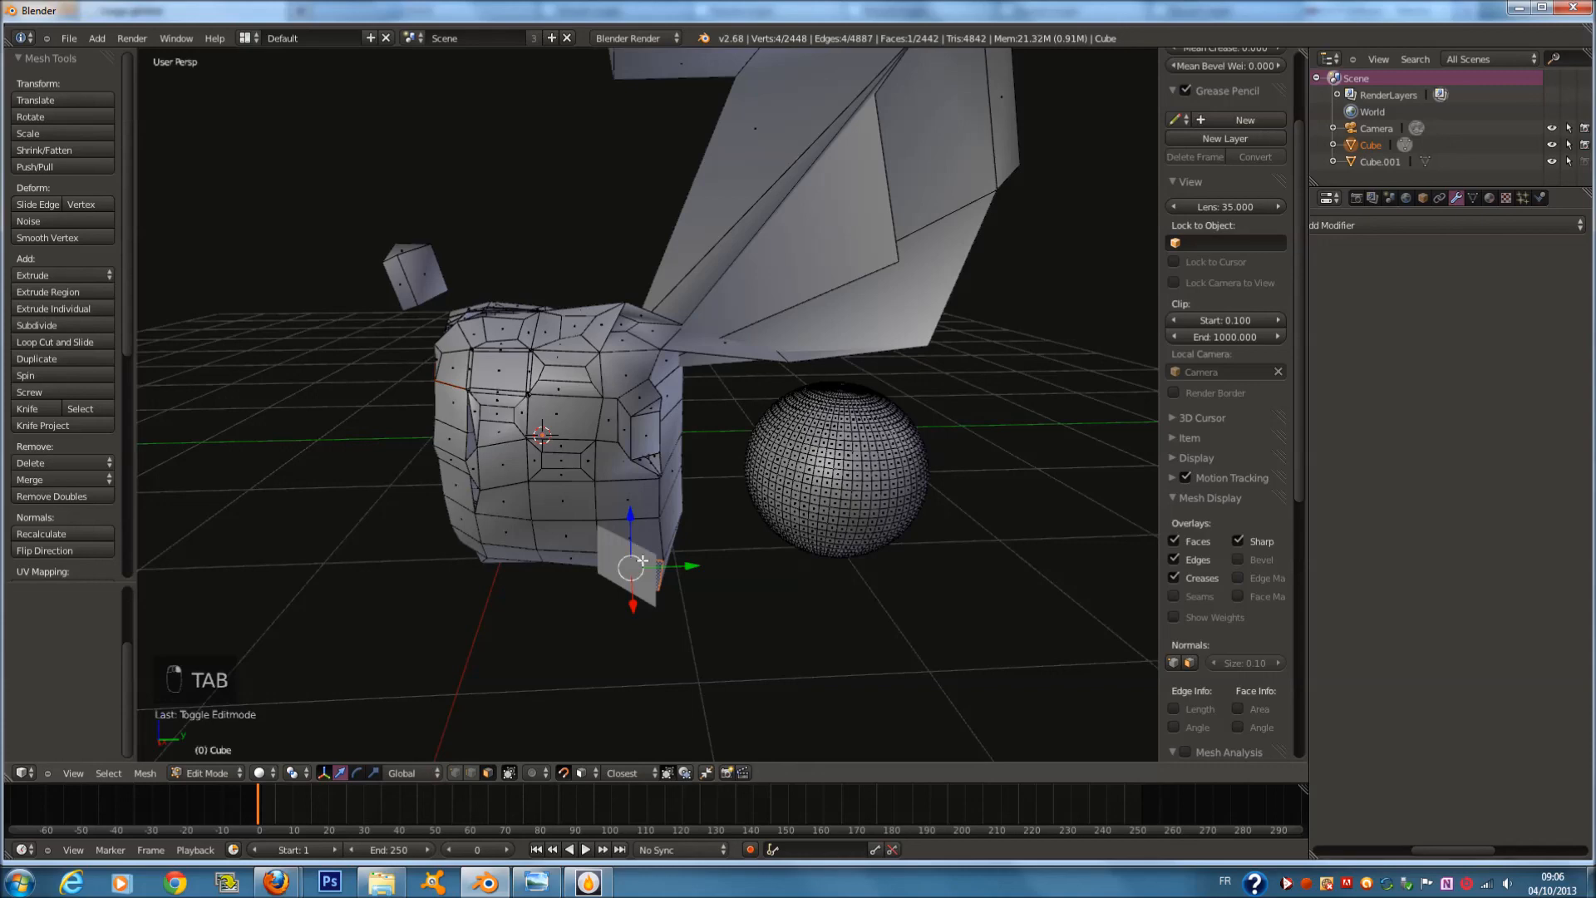
key(Tab)
right_click(653, 587)
key(Tab)
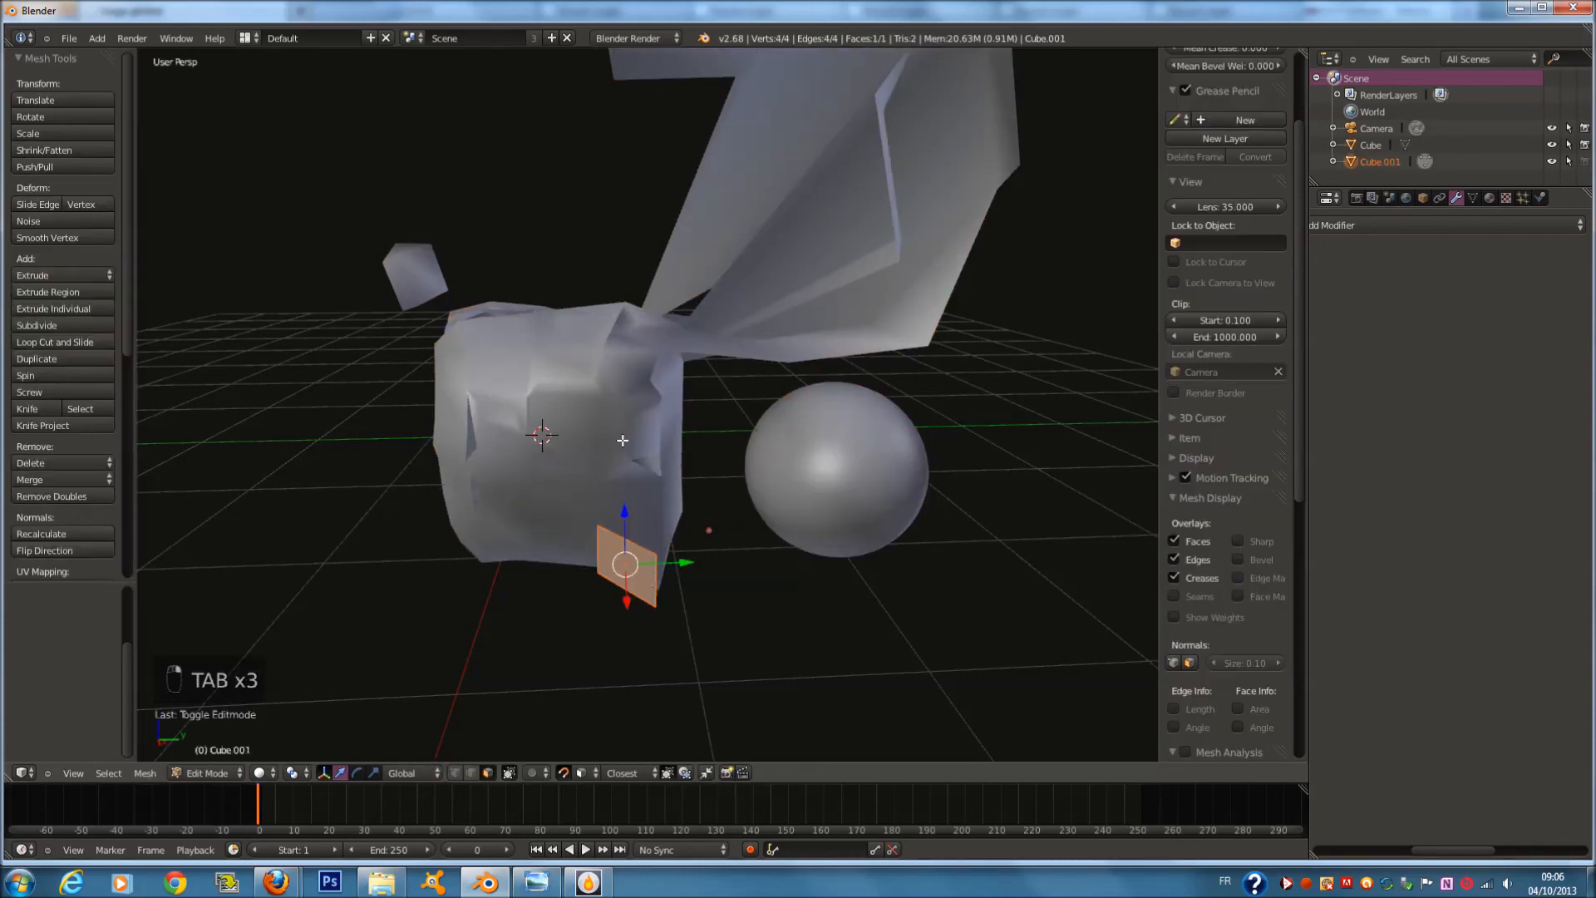
key(g)
click(544, 412)
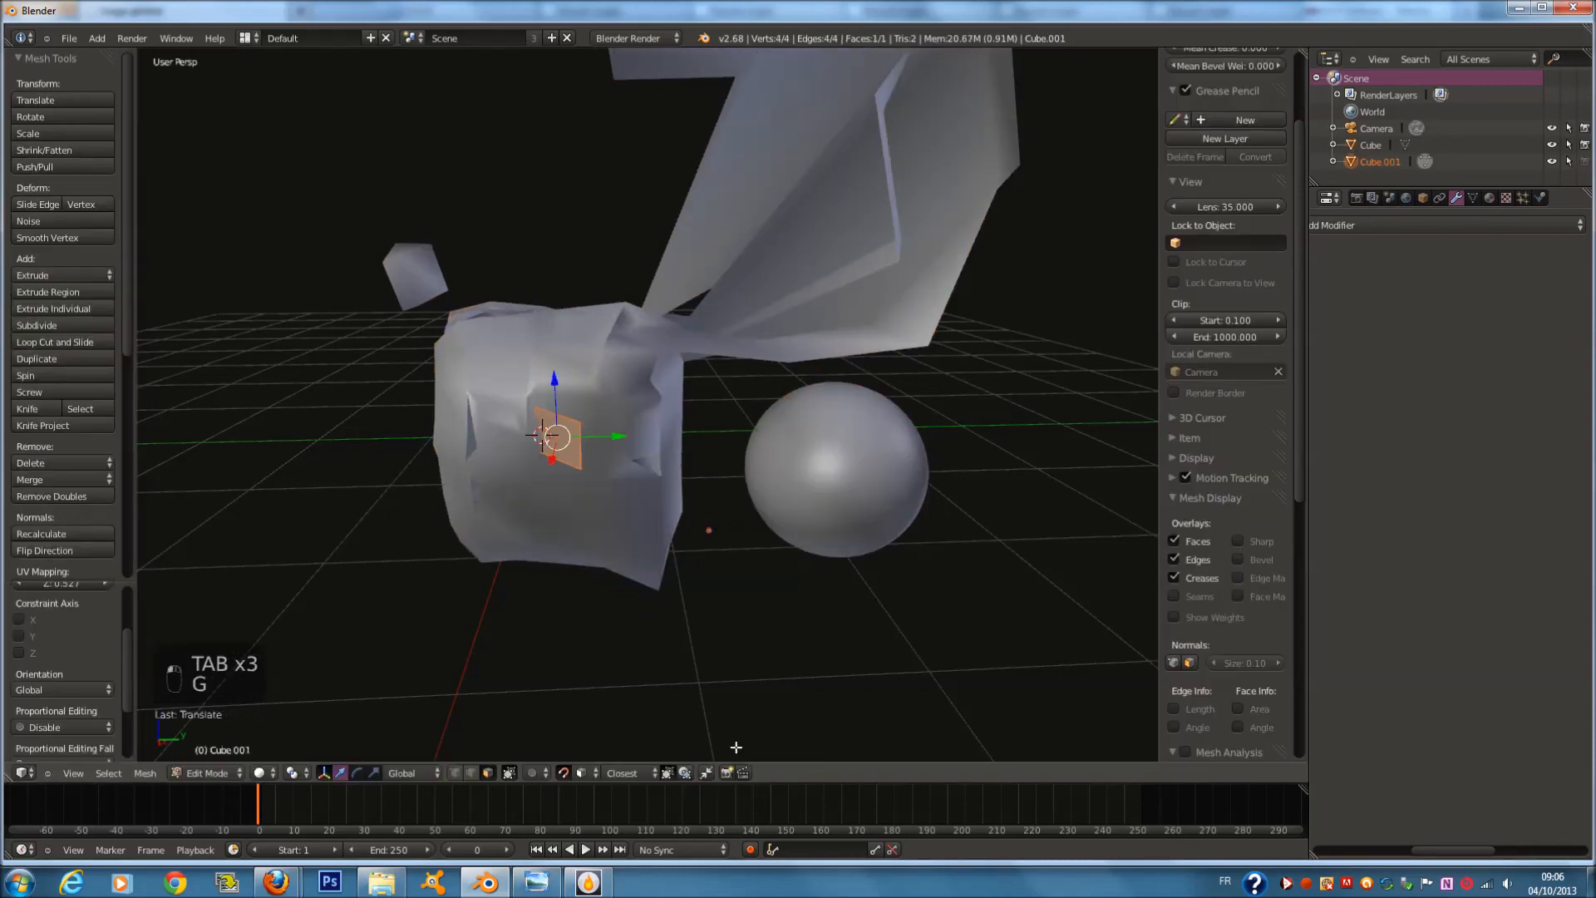
Reposition the small face on the cube's surface, extrude it into a small block and return to Object Mode
key(Tab)
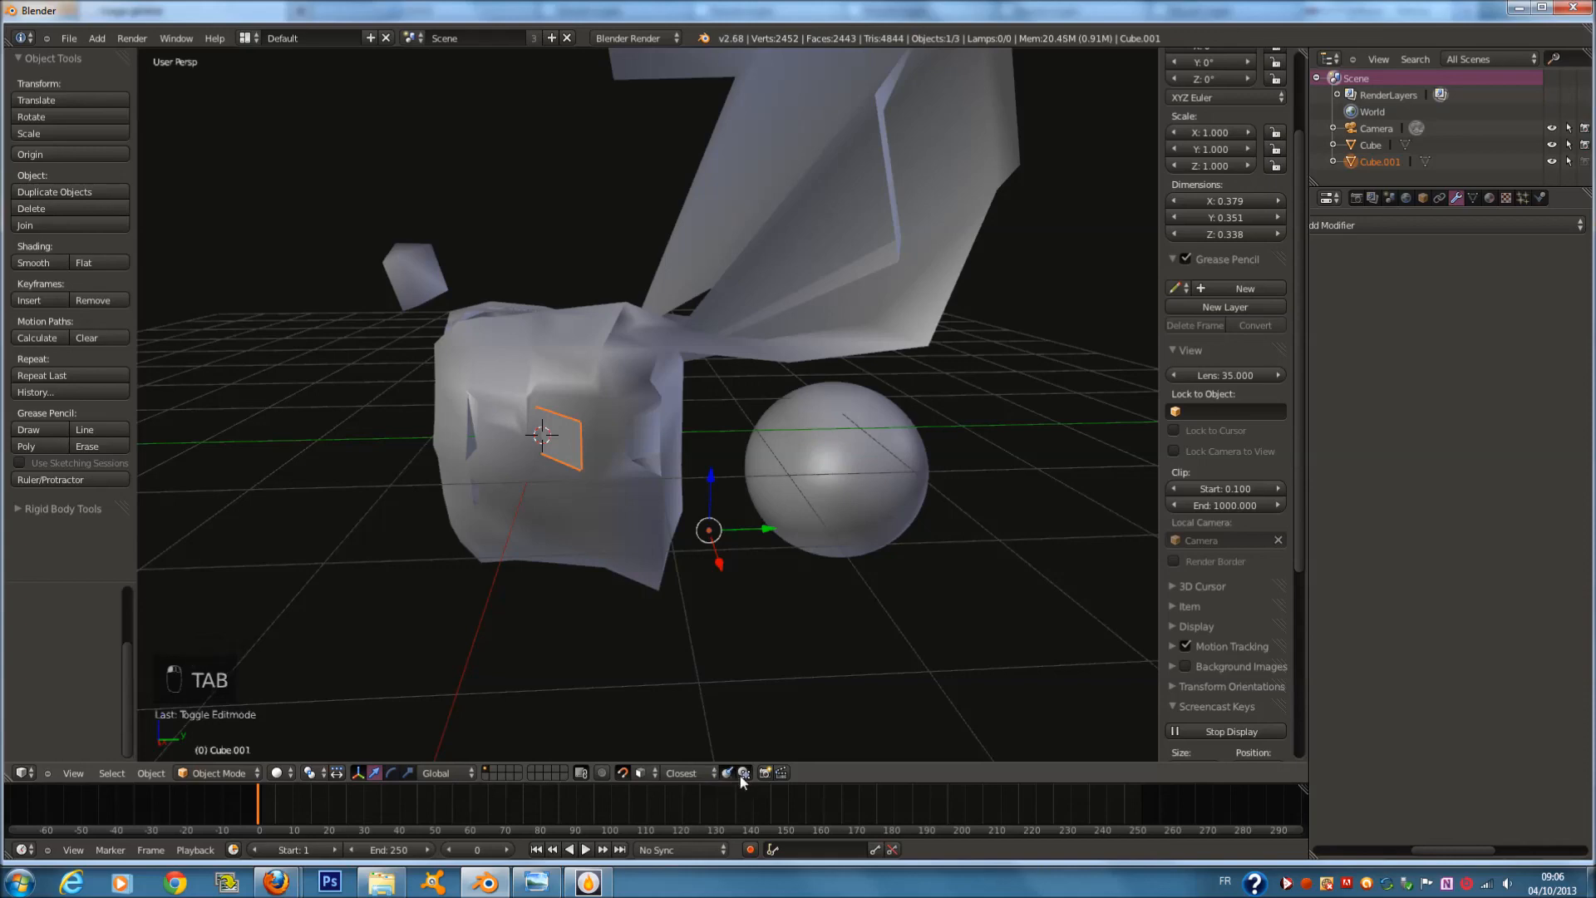
key(Tab)
key(g)
click(600, 451)
middle_drag(600, 452, 386, 502)
key(e)
click(542, 520)
key(Tab)
scroll(386, 501, up, 2)
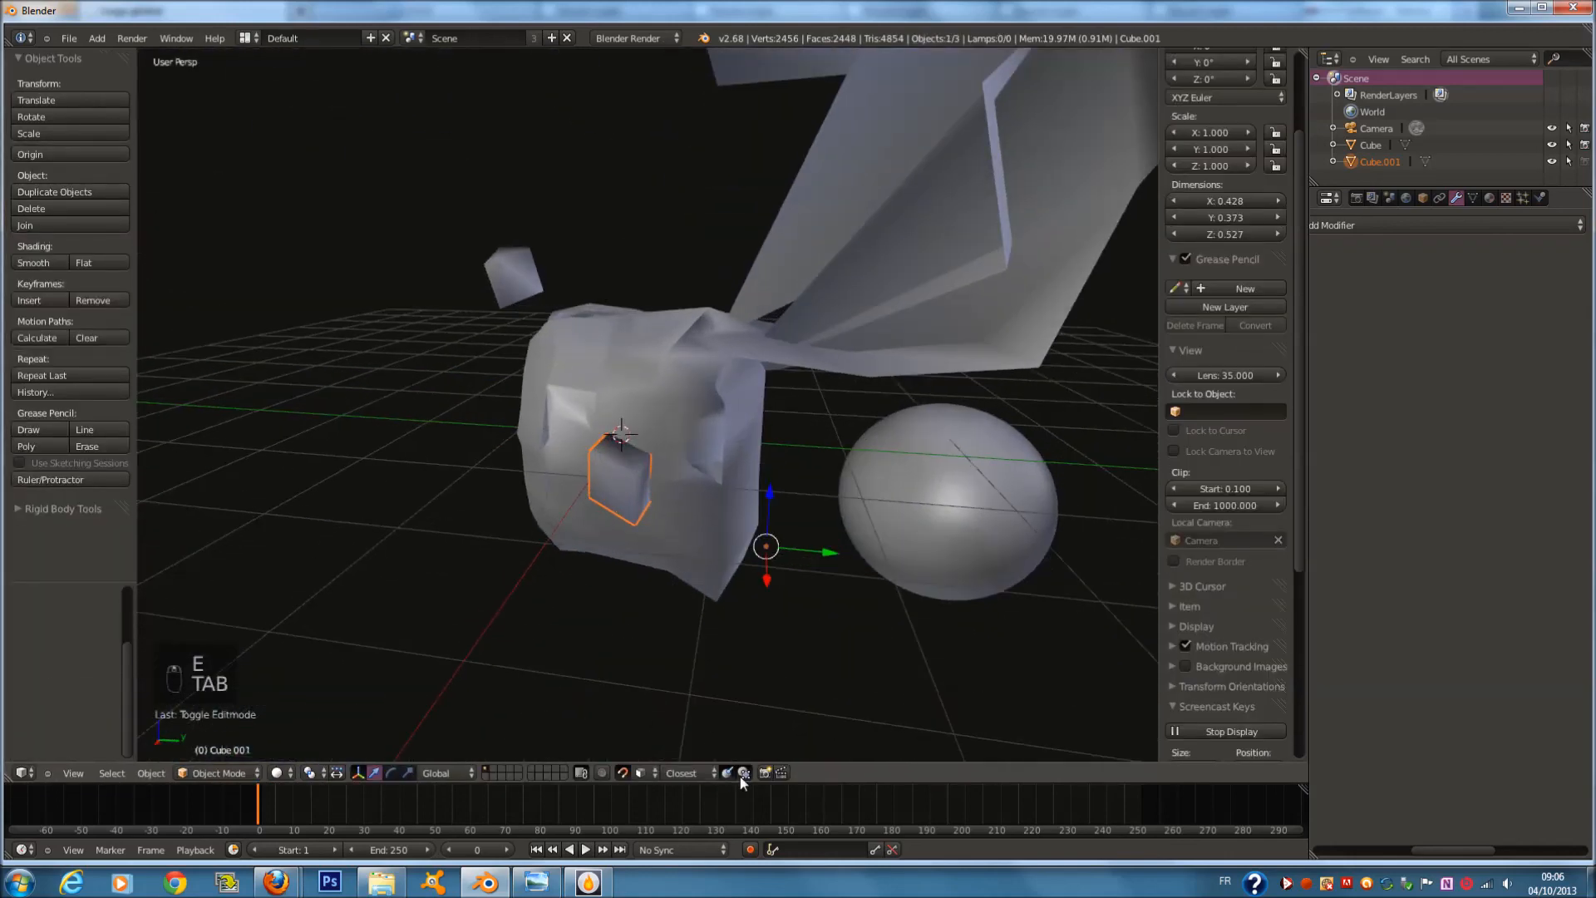
Stretch the small block along Y to a scale of about 4.03 and rotate it slightly, using the scale and rotate manipulators
click(392, 772)
click(409, 772)
drag(836, 558, 1206, 592)
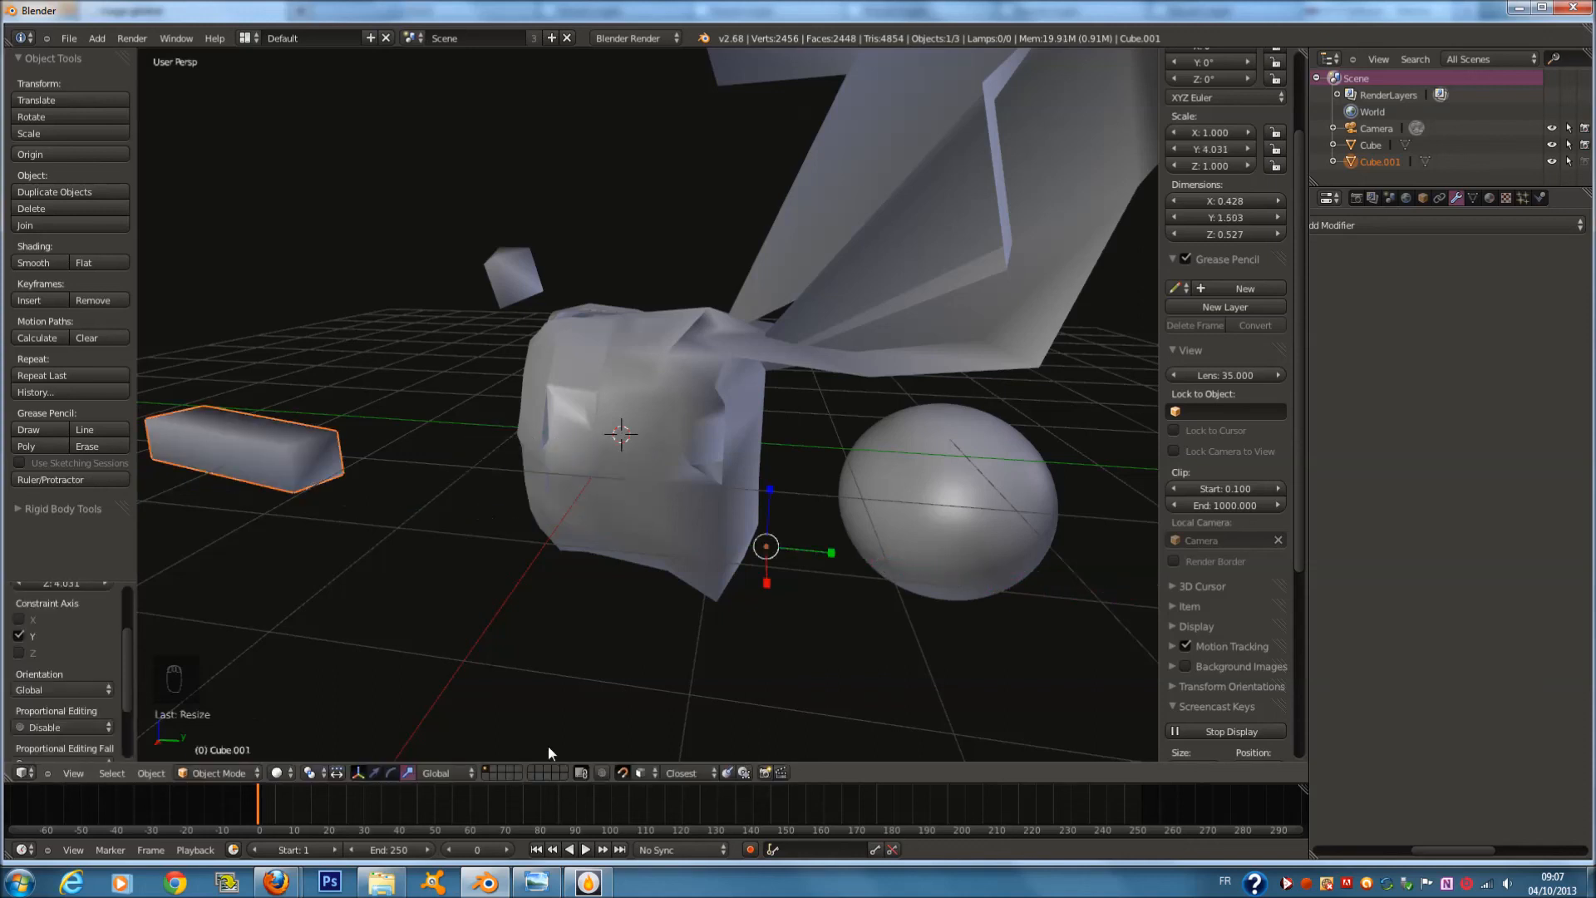
click(391, 772)
mouse_move(844, 532)
mouse_down()
mouse_move(836, 549)
mouse_move(828, 532)
mouse_move(840, 545)
mouse_up()
Toggle the 3D manipulator off and on, switch it to translate and move the stretched block along the Y axis
click(358, 773)
scroll(766, 565, down, 5)
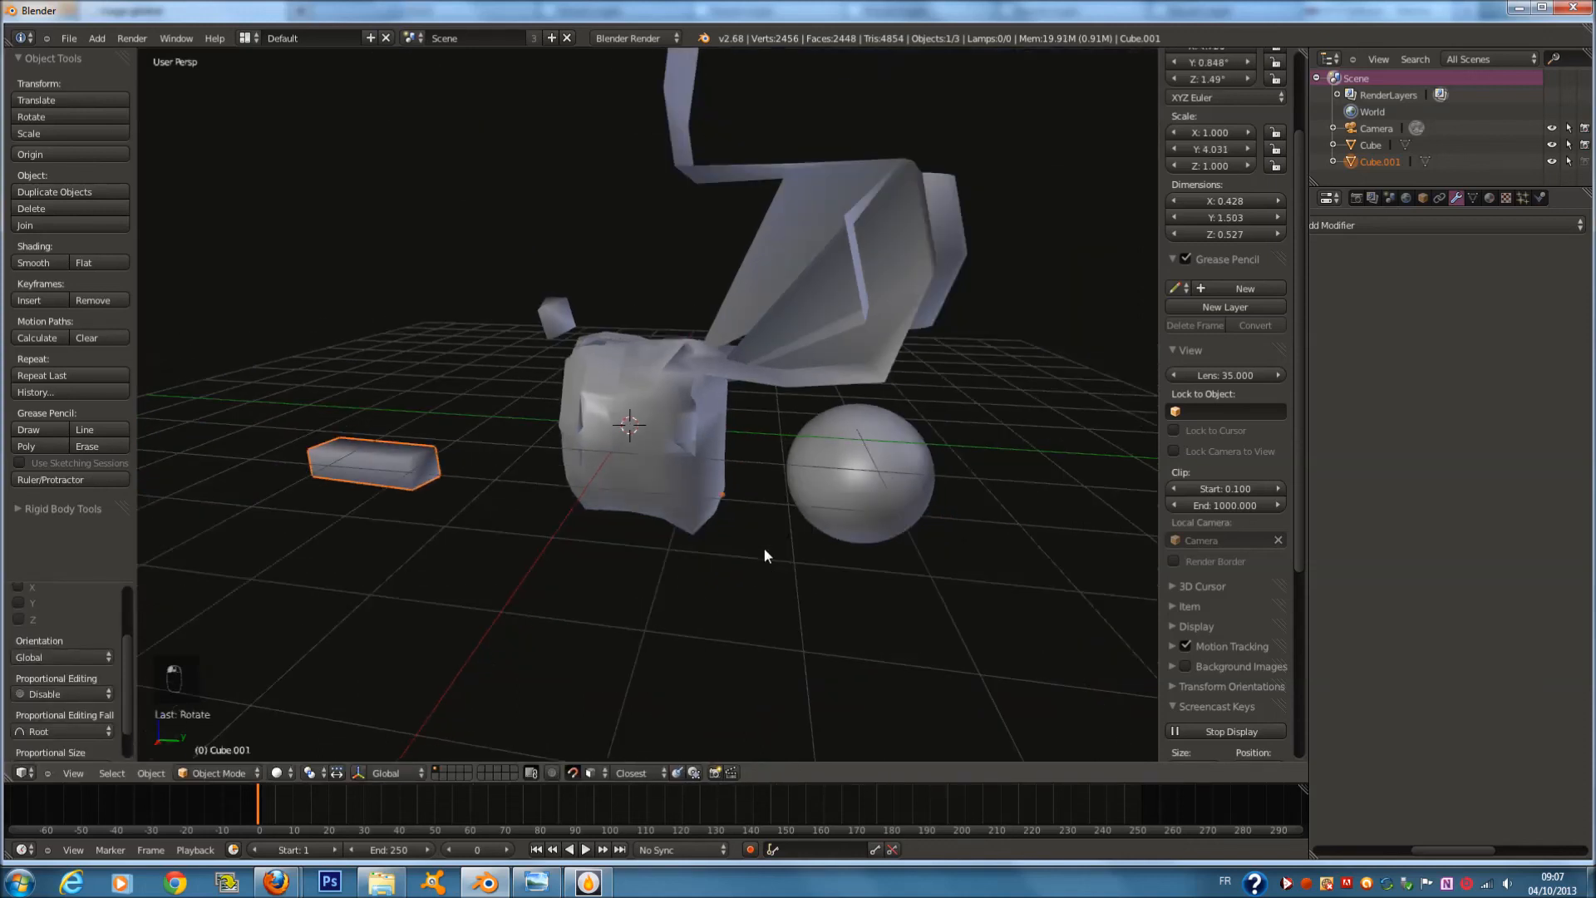
click(360, 773)
click(360, 772)
click(360, 772)
click(360, 772)
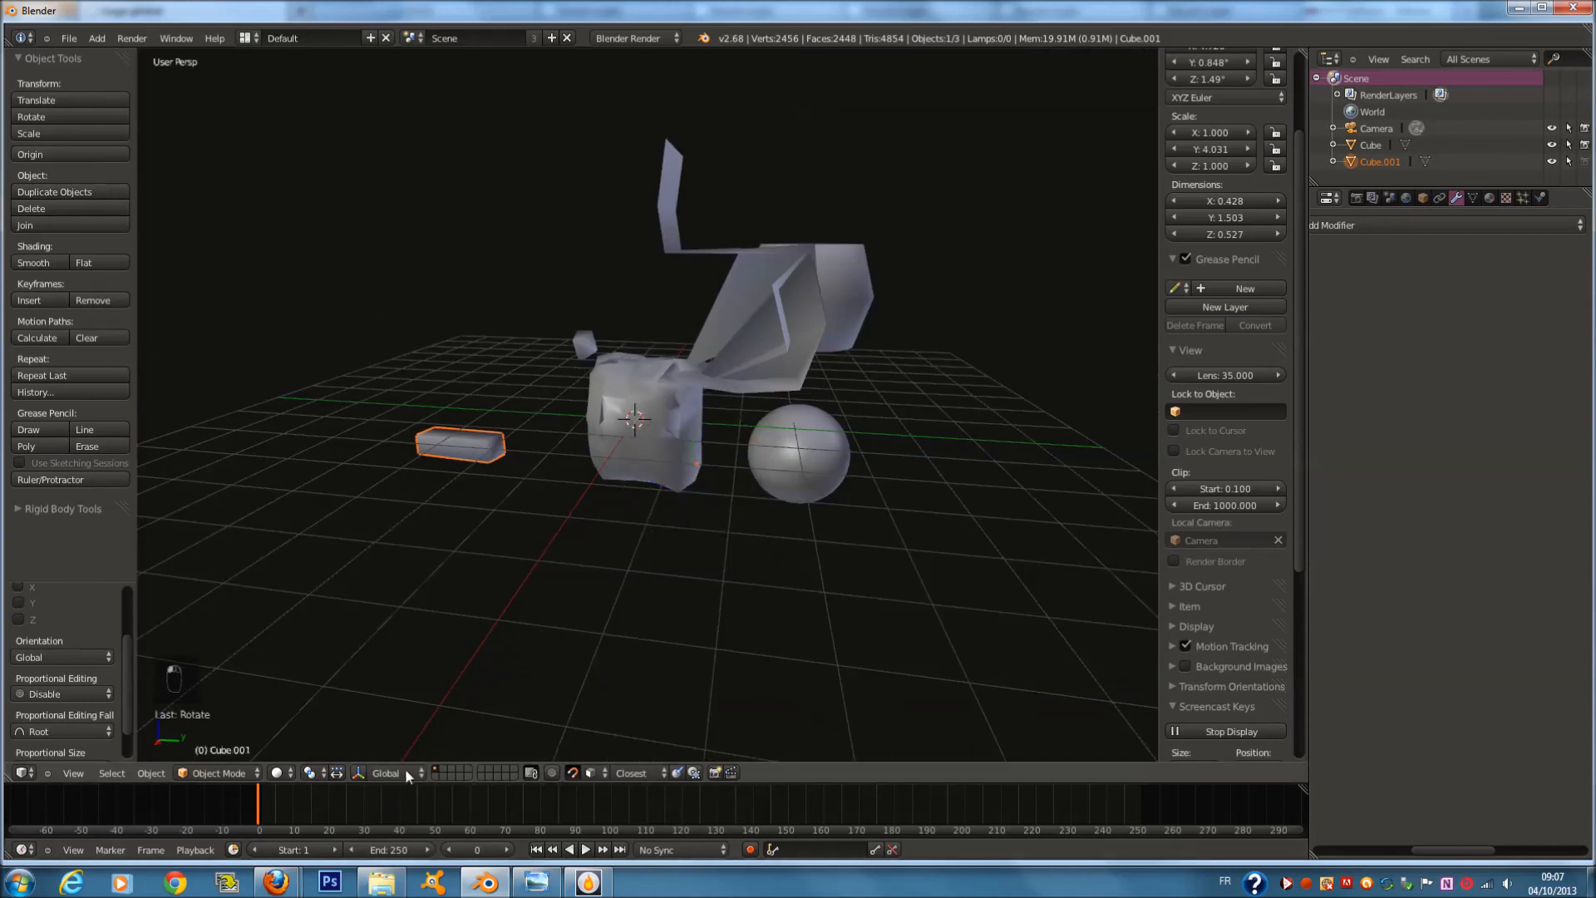
click(361, 773)
click(375, 774)
click(747, 476)
drag(752, 472, 759, 534)
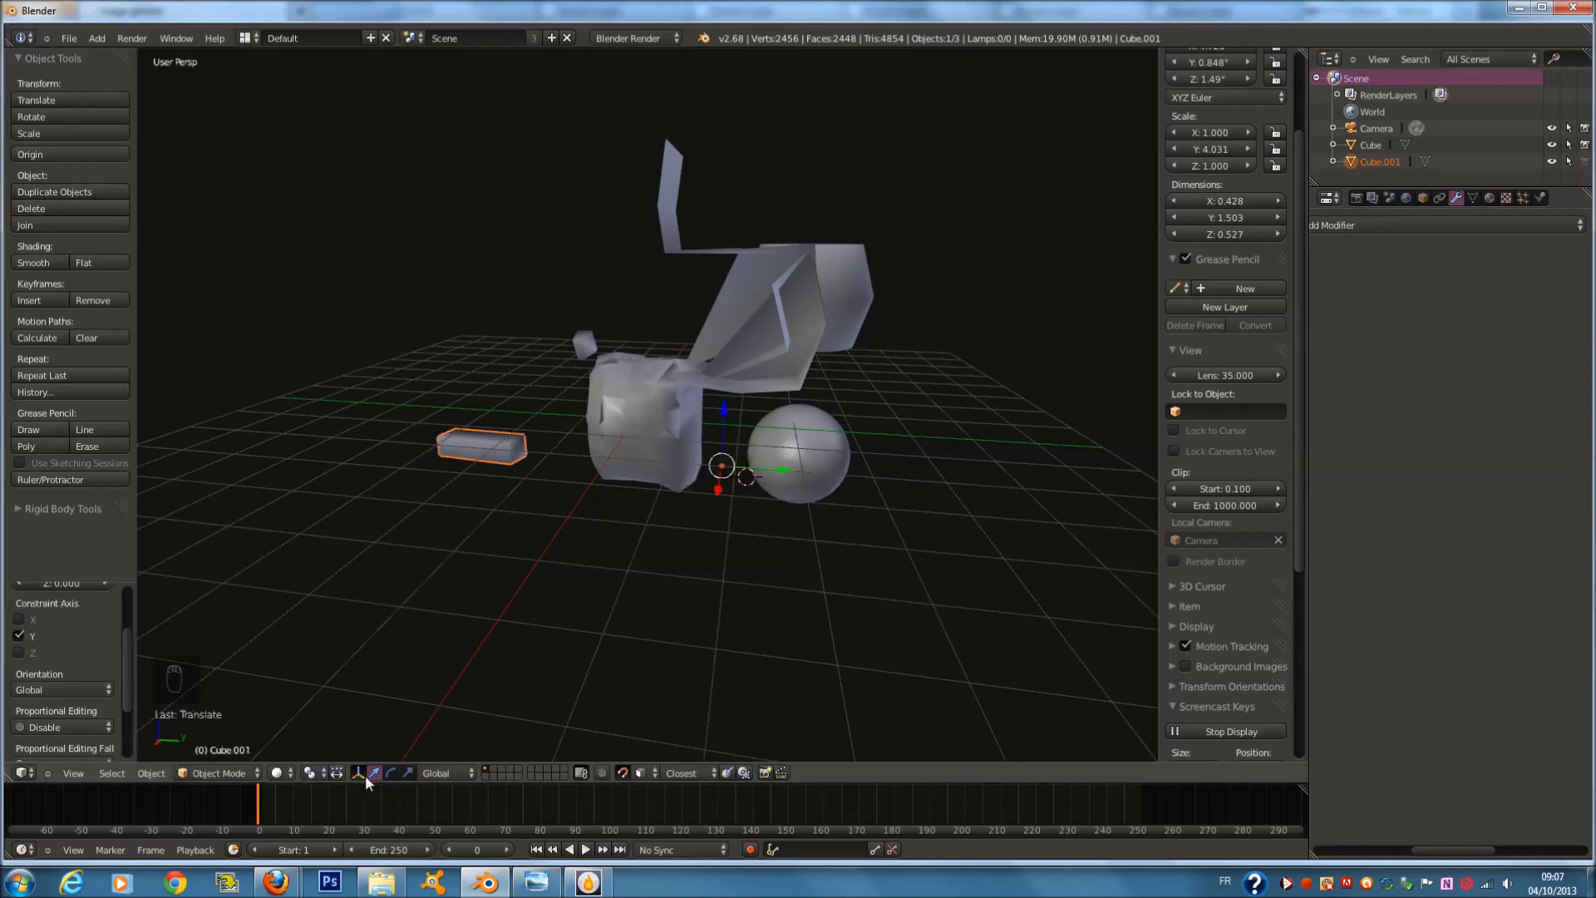
Rotate the stretched block to a slanted position above the cube and lower it about 1.22 along global Z
click(447, 773)
key(r)
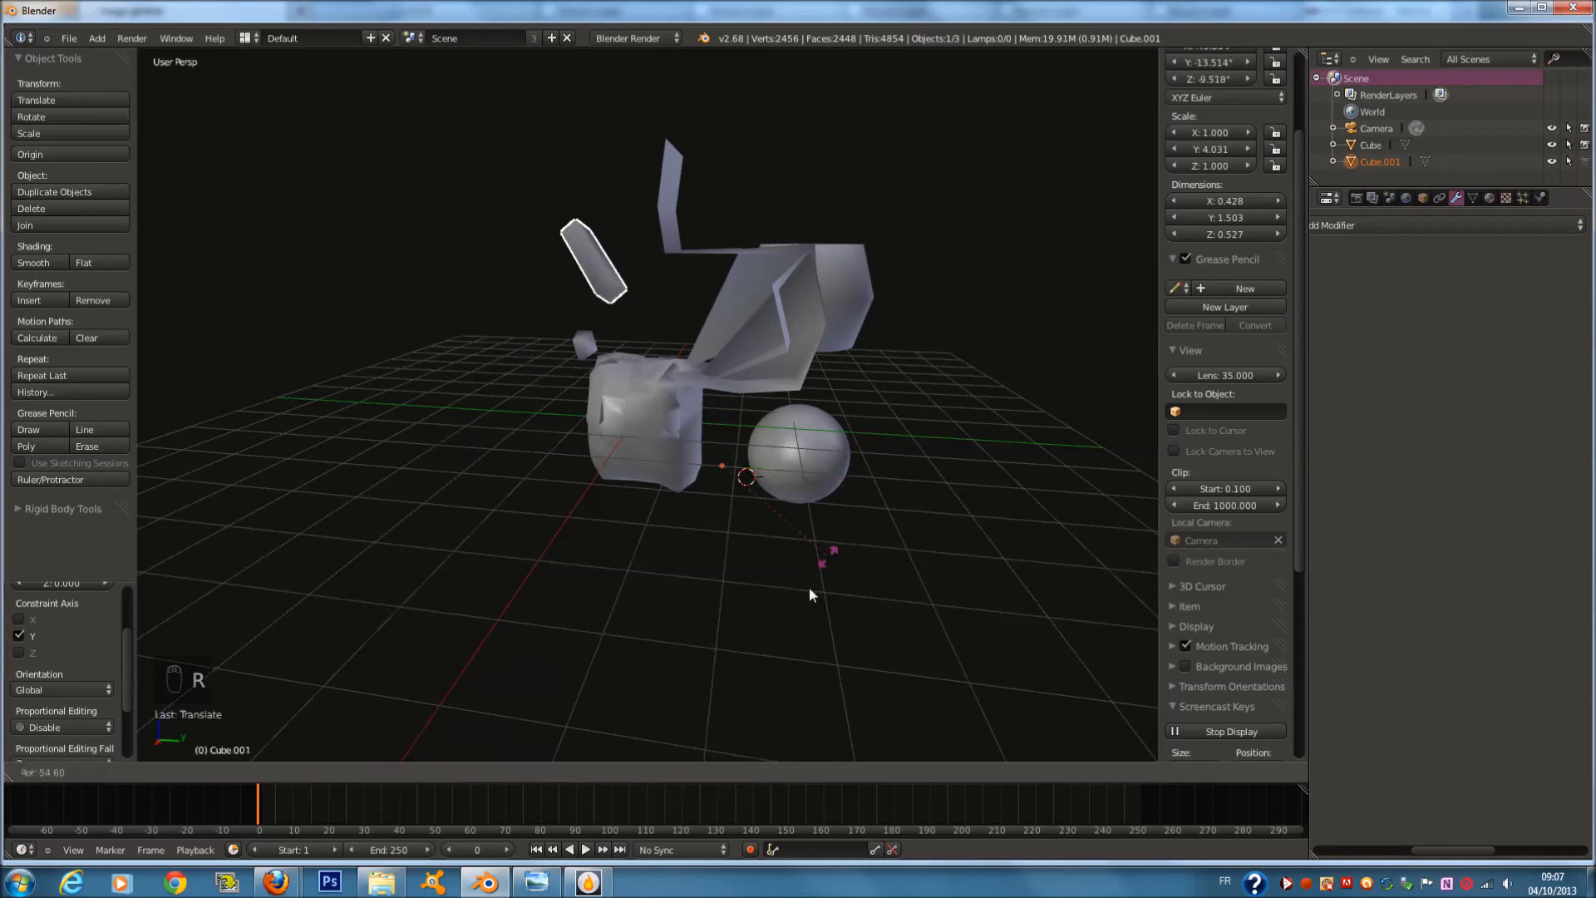
right_click(775, 521)
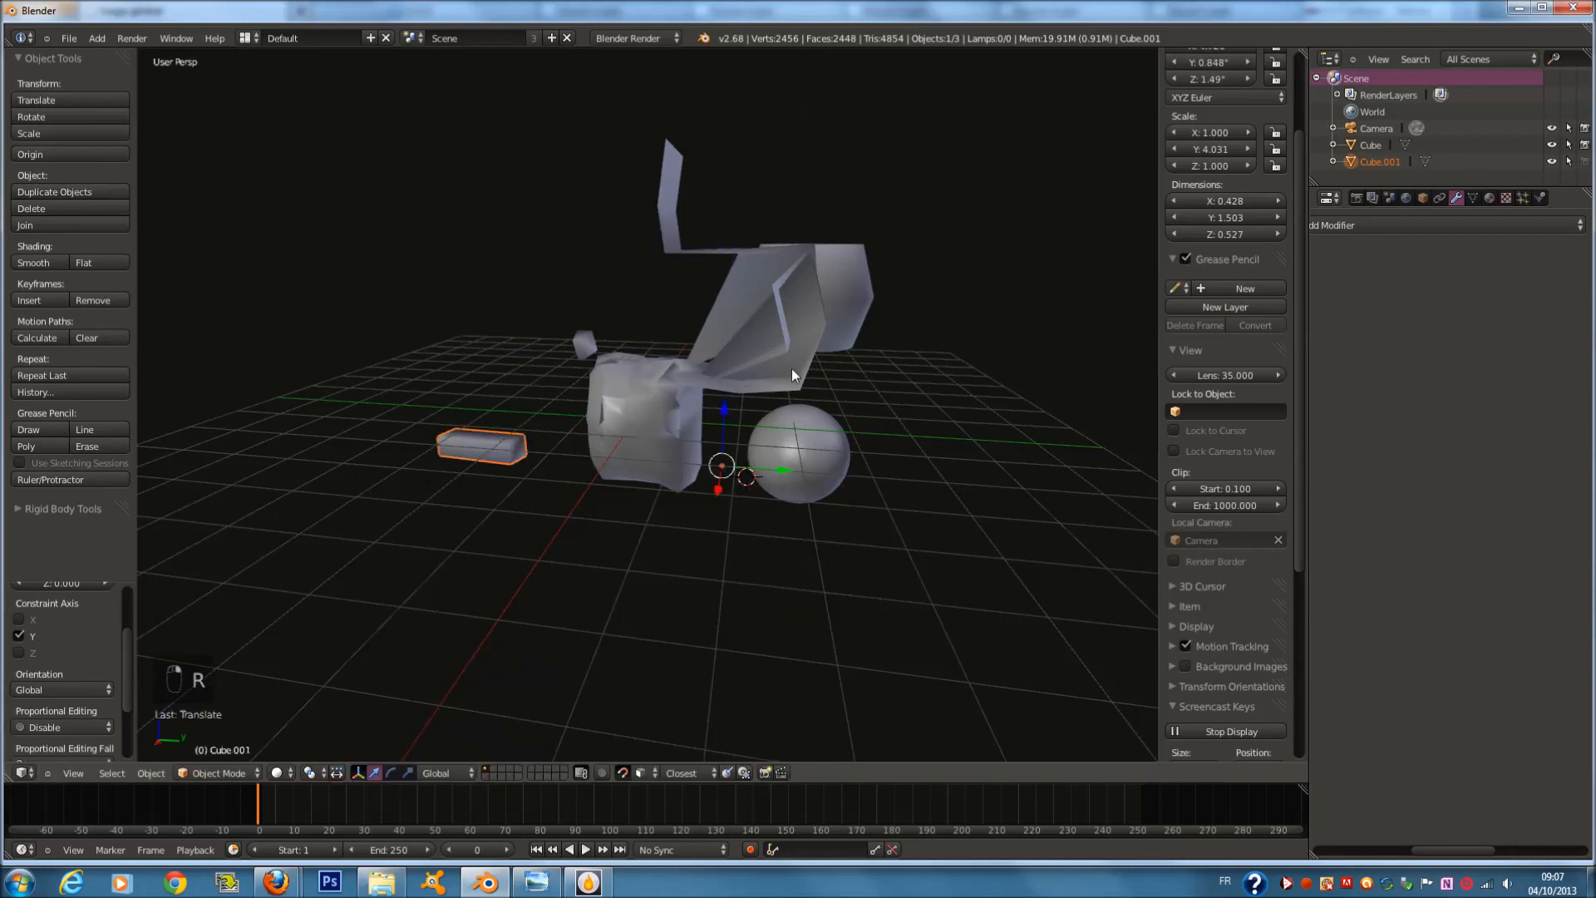
key(r)
click(617, 329)
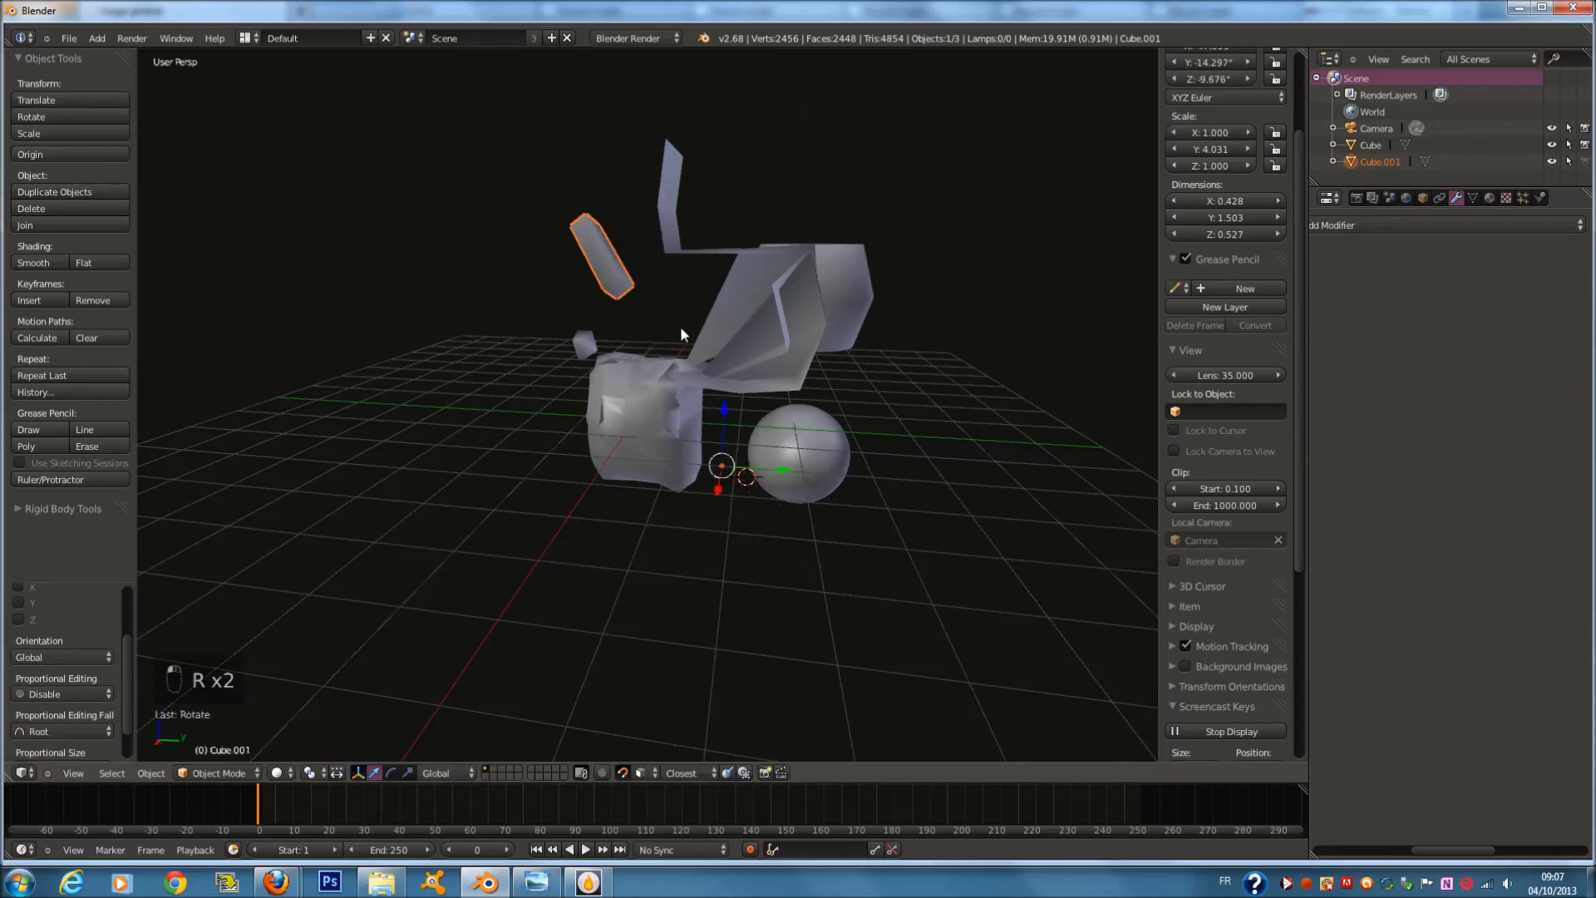
drag(722, 406, 721, 470)
Switch the transform orientation to Gimbal and then to Normal, and move the slanted block along its own Y axis
click(441, 772)
click(457, 701)
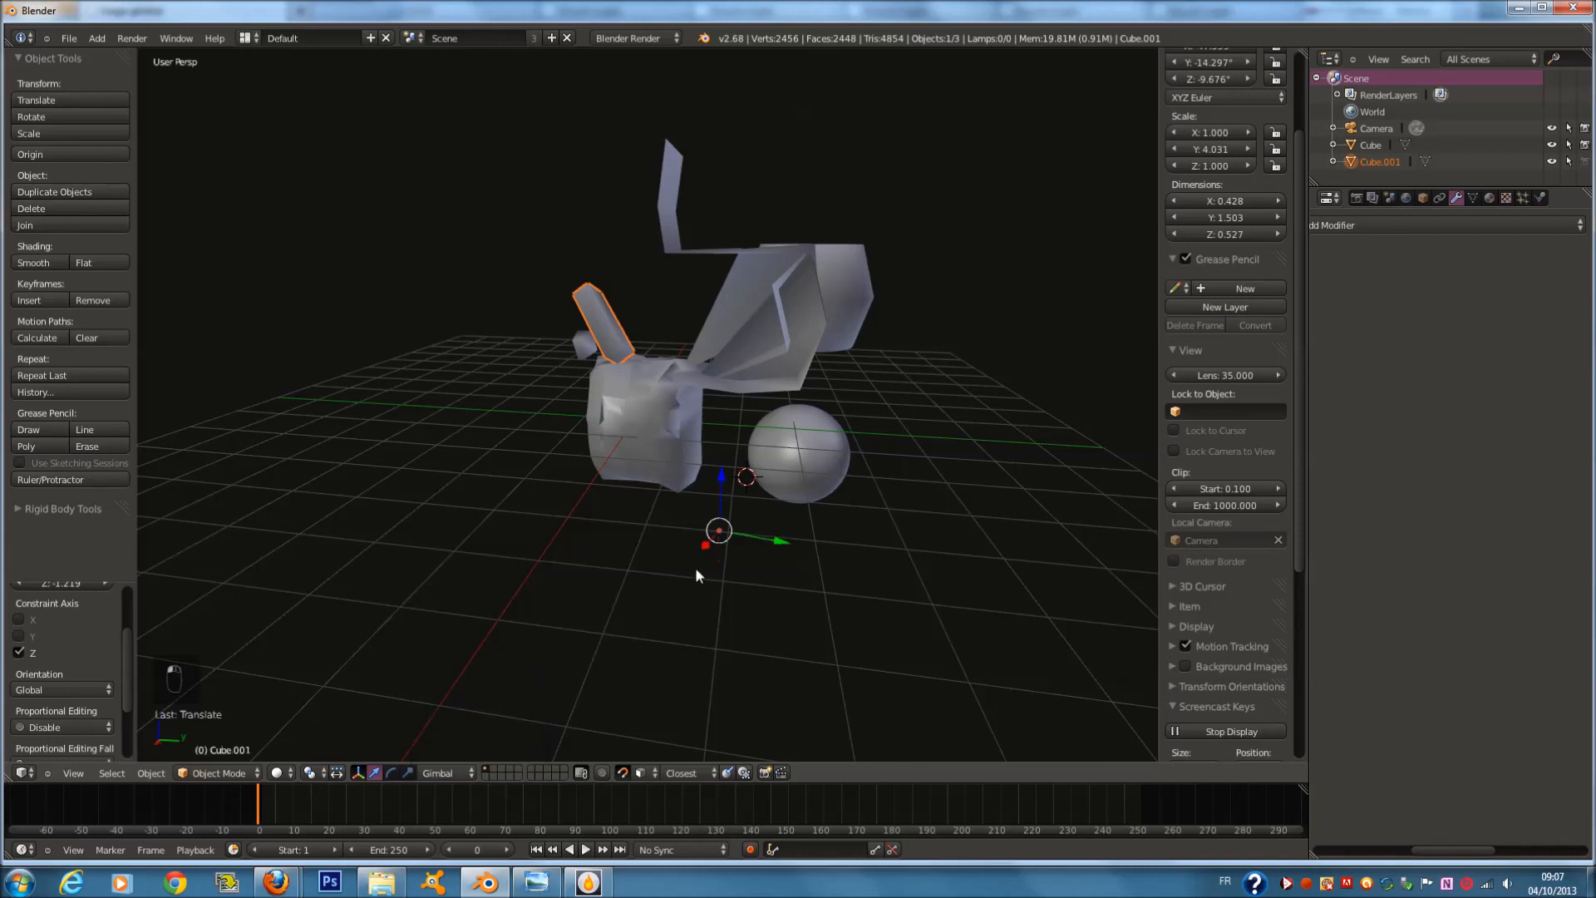
click(440, 773)
click(456, 715)
mouse_move(750, 582)
mouse_down()
mouse_move(905, 751)
mouse_move(621, 260)
mouse_move(898, 640)
mouse_move(638, 284)
mouse_move(720, 387)
mouse_move(673, 299)
mouse_move(706, 379)
mouse_up()
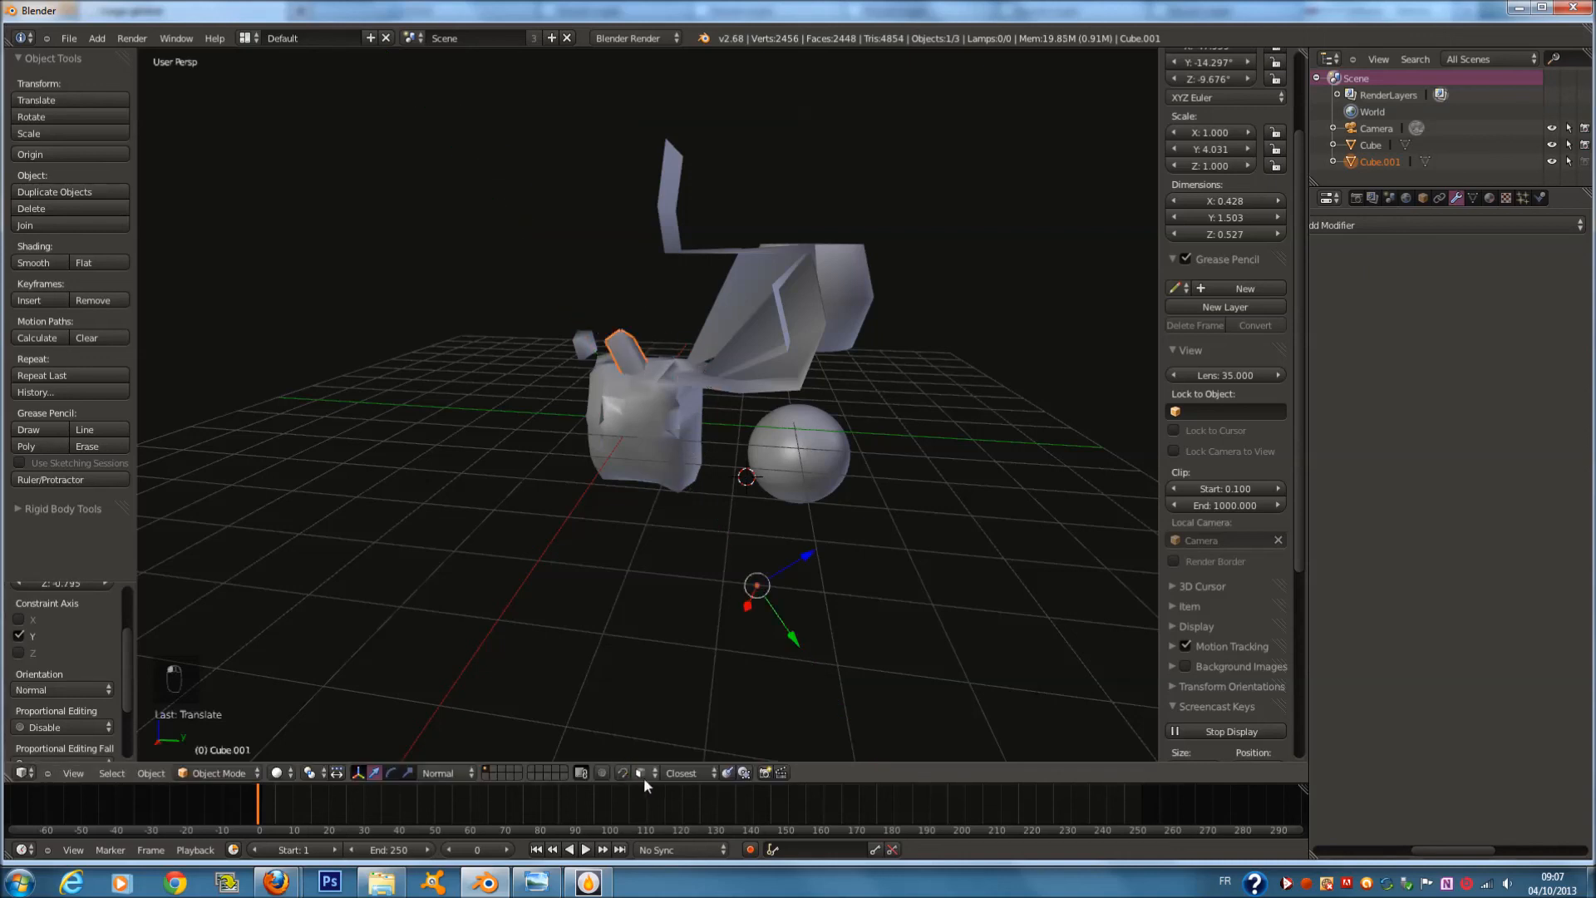
Set the snap element to Increment and toggle the view's lock to the scene's camera and layers
click(642, 775)
click(656, 759)
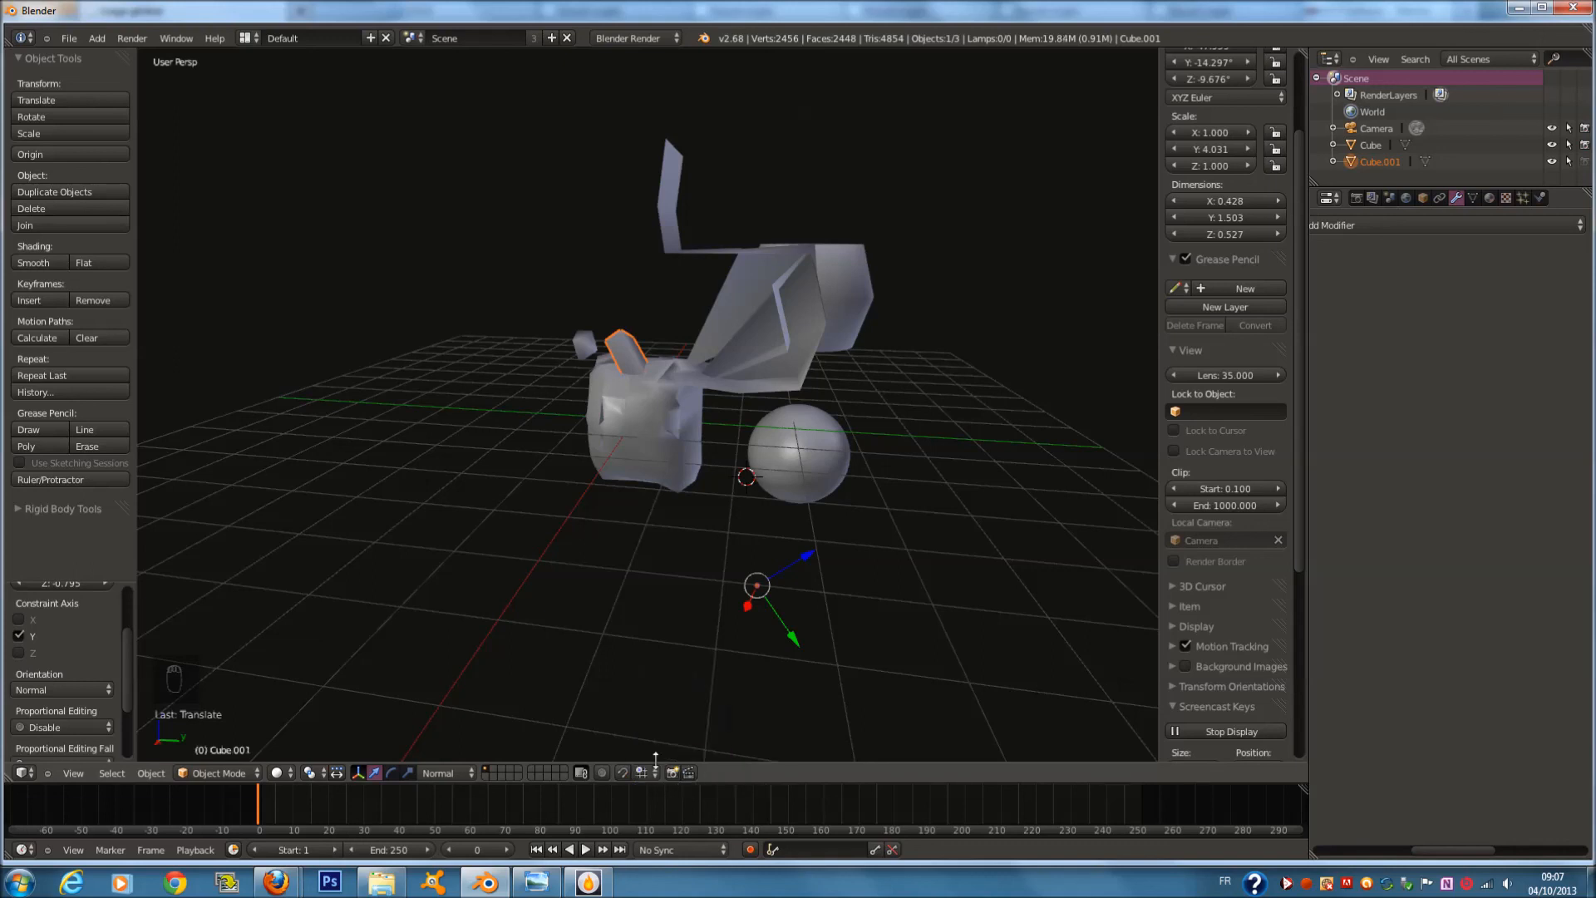
click(581, 773)
click(582, 774)
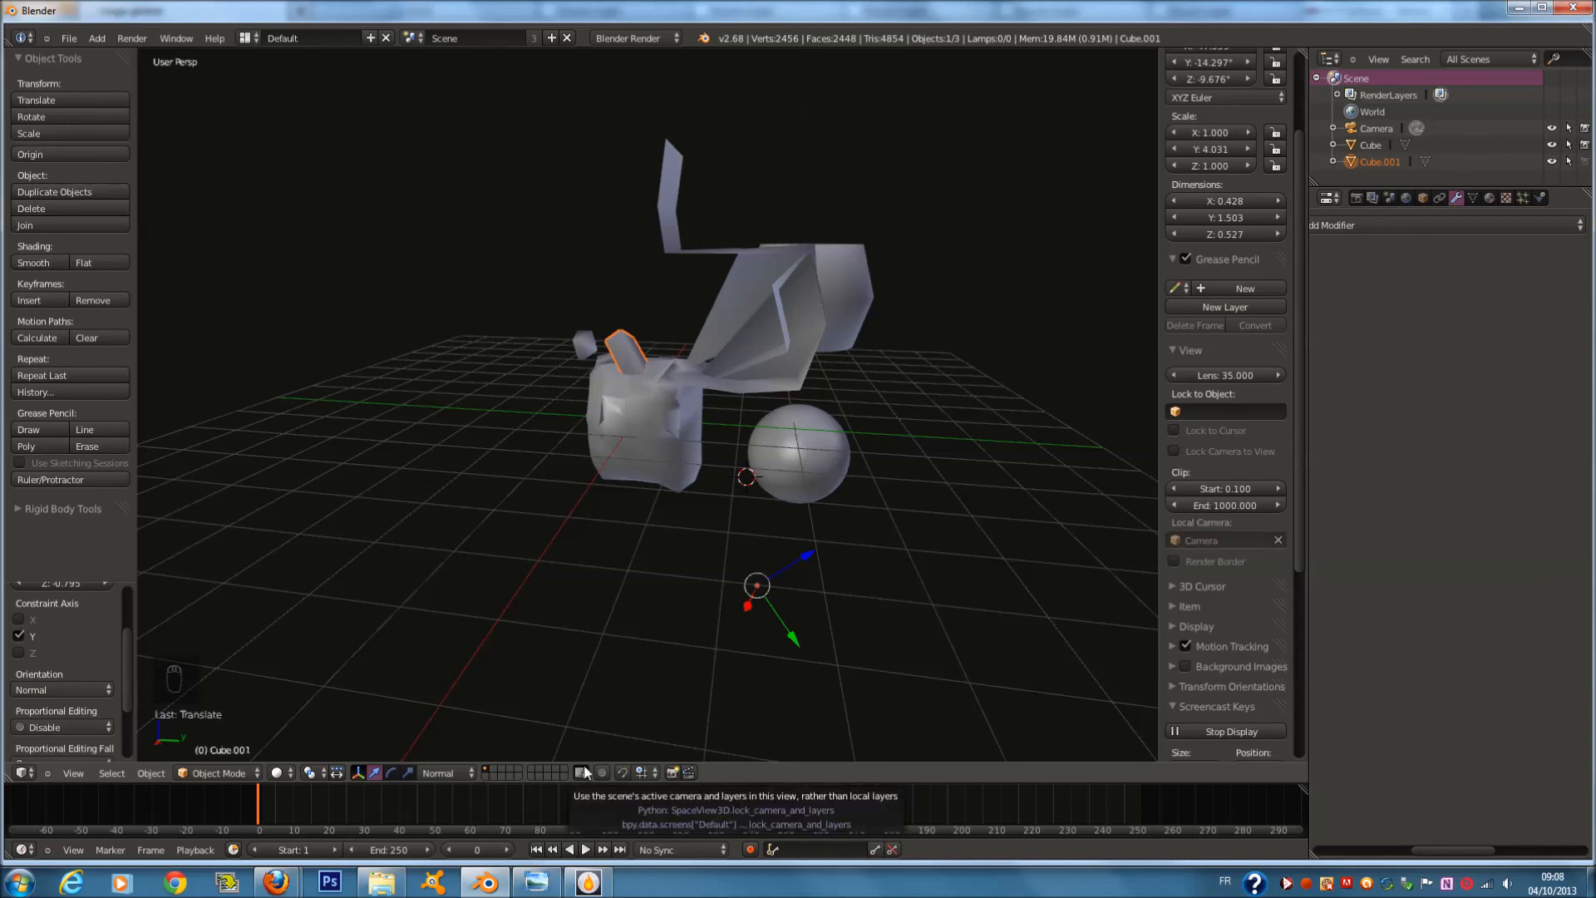
Select the camera and look through it in camera view
scroll(579, 662, down, 2)
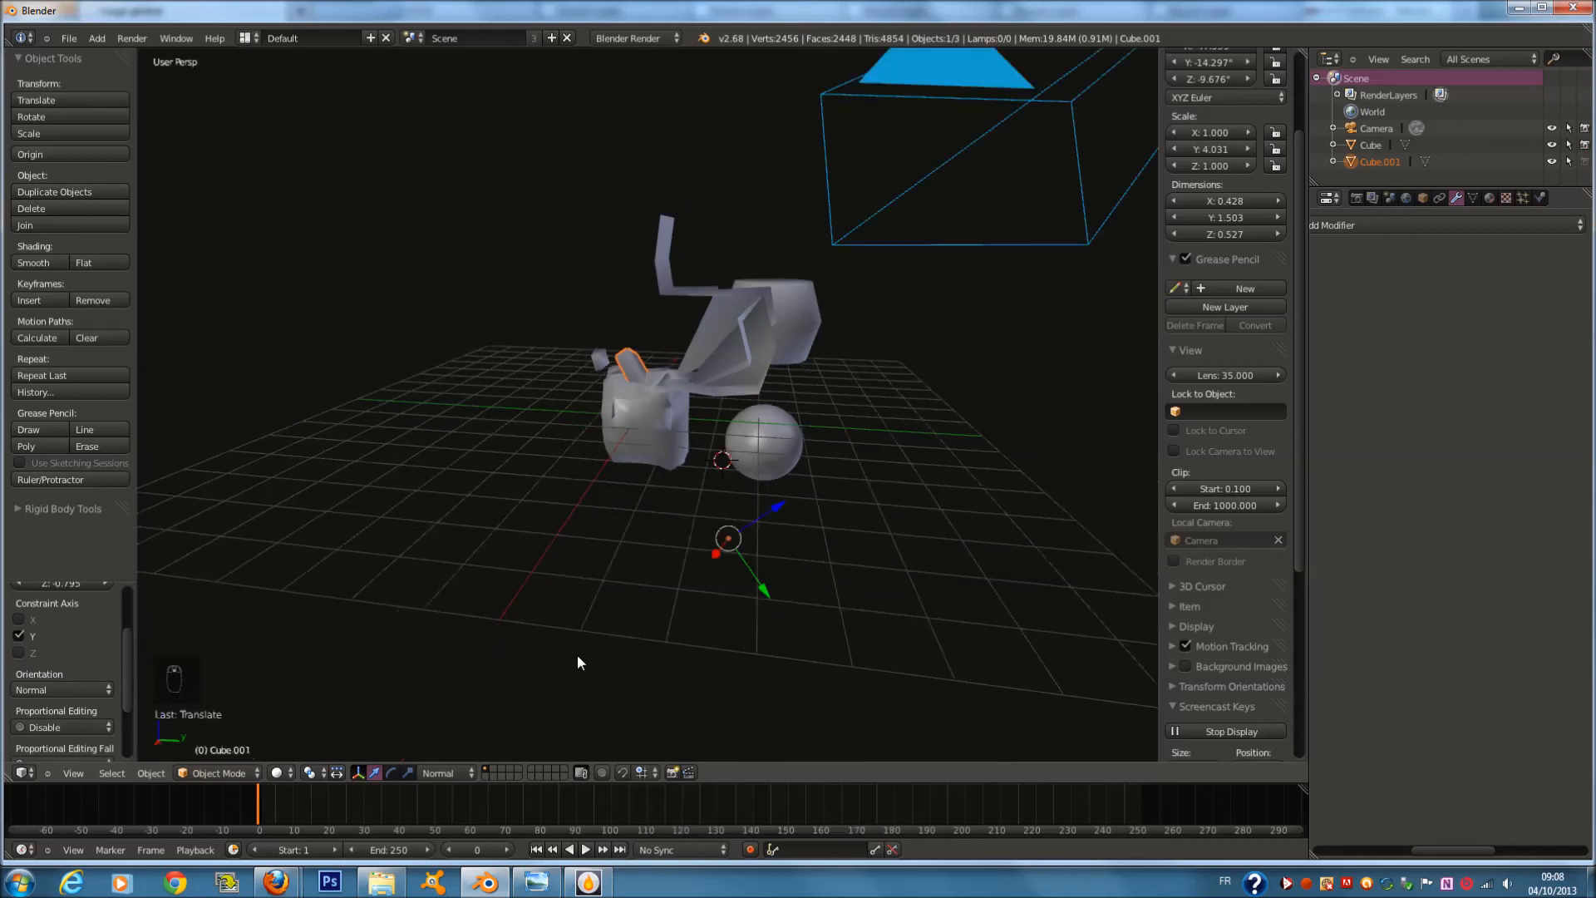
scroll(591, 633, down, 3)
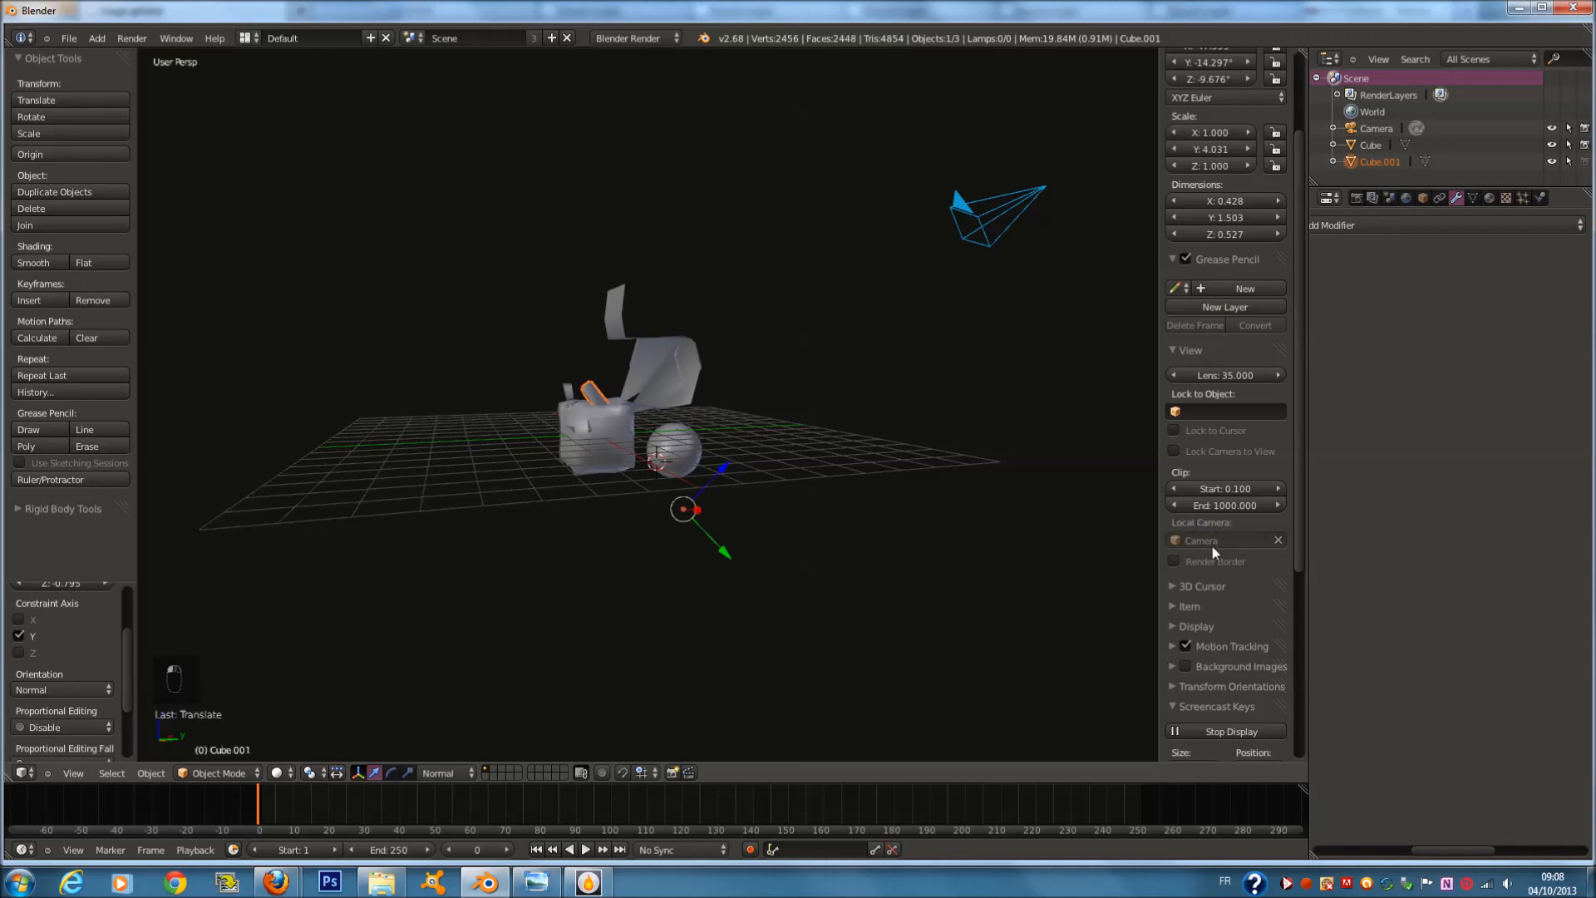
right_click(1004, 223)
key(KP_0)
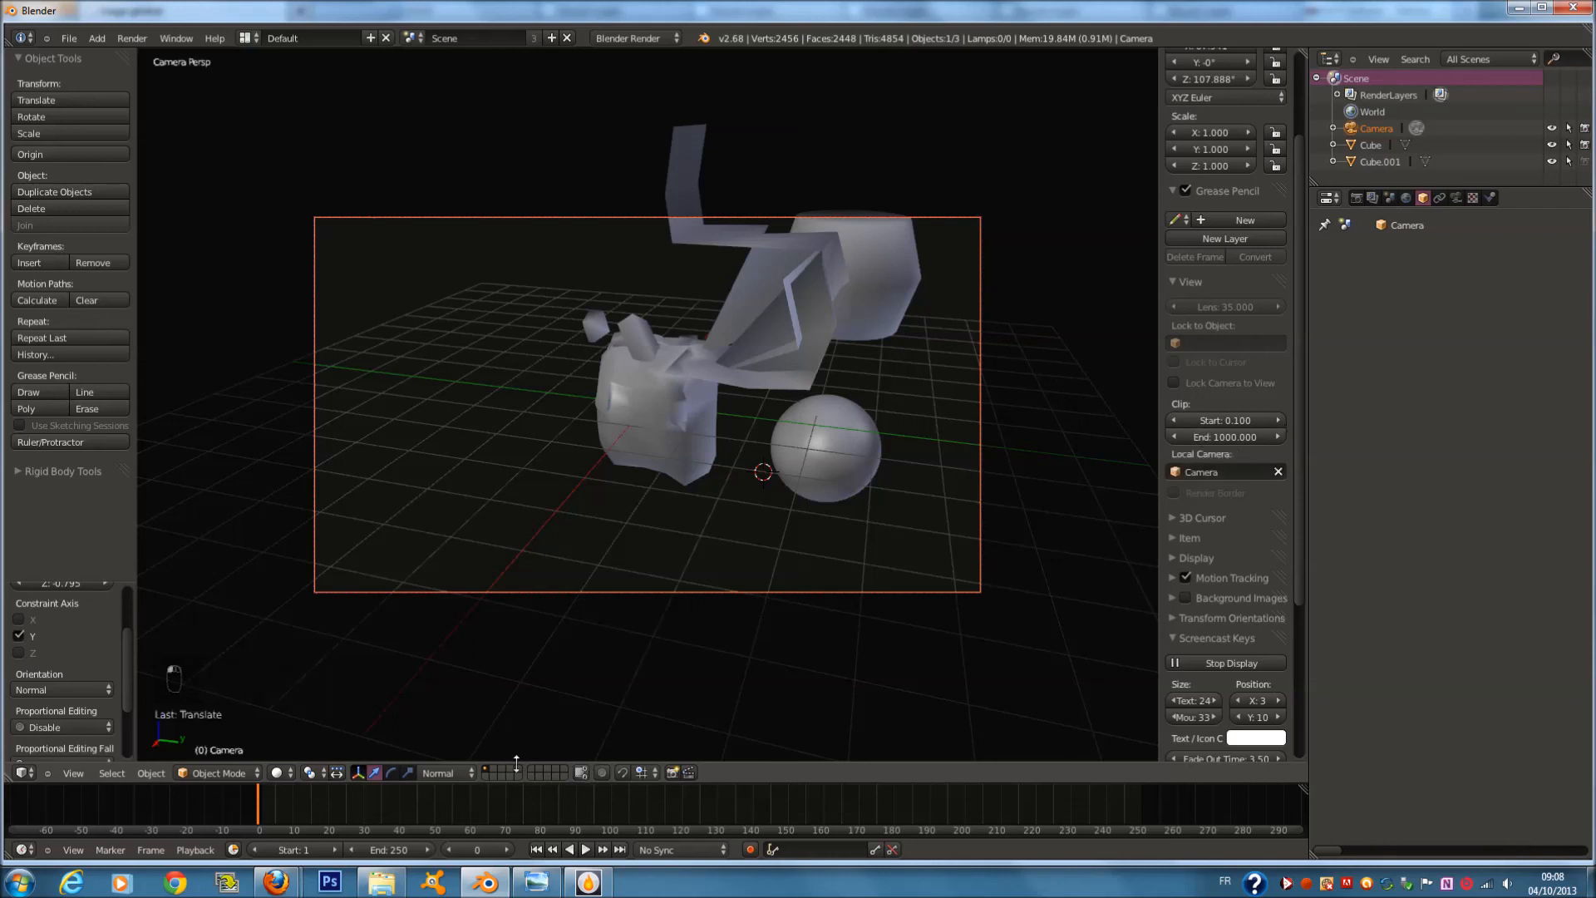
Display the scene's second layer and return to the first layer
click(494, 769)
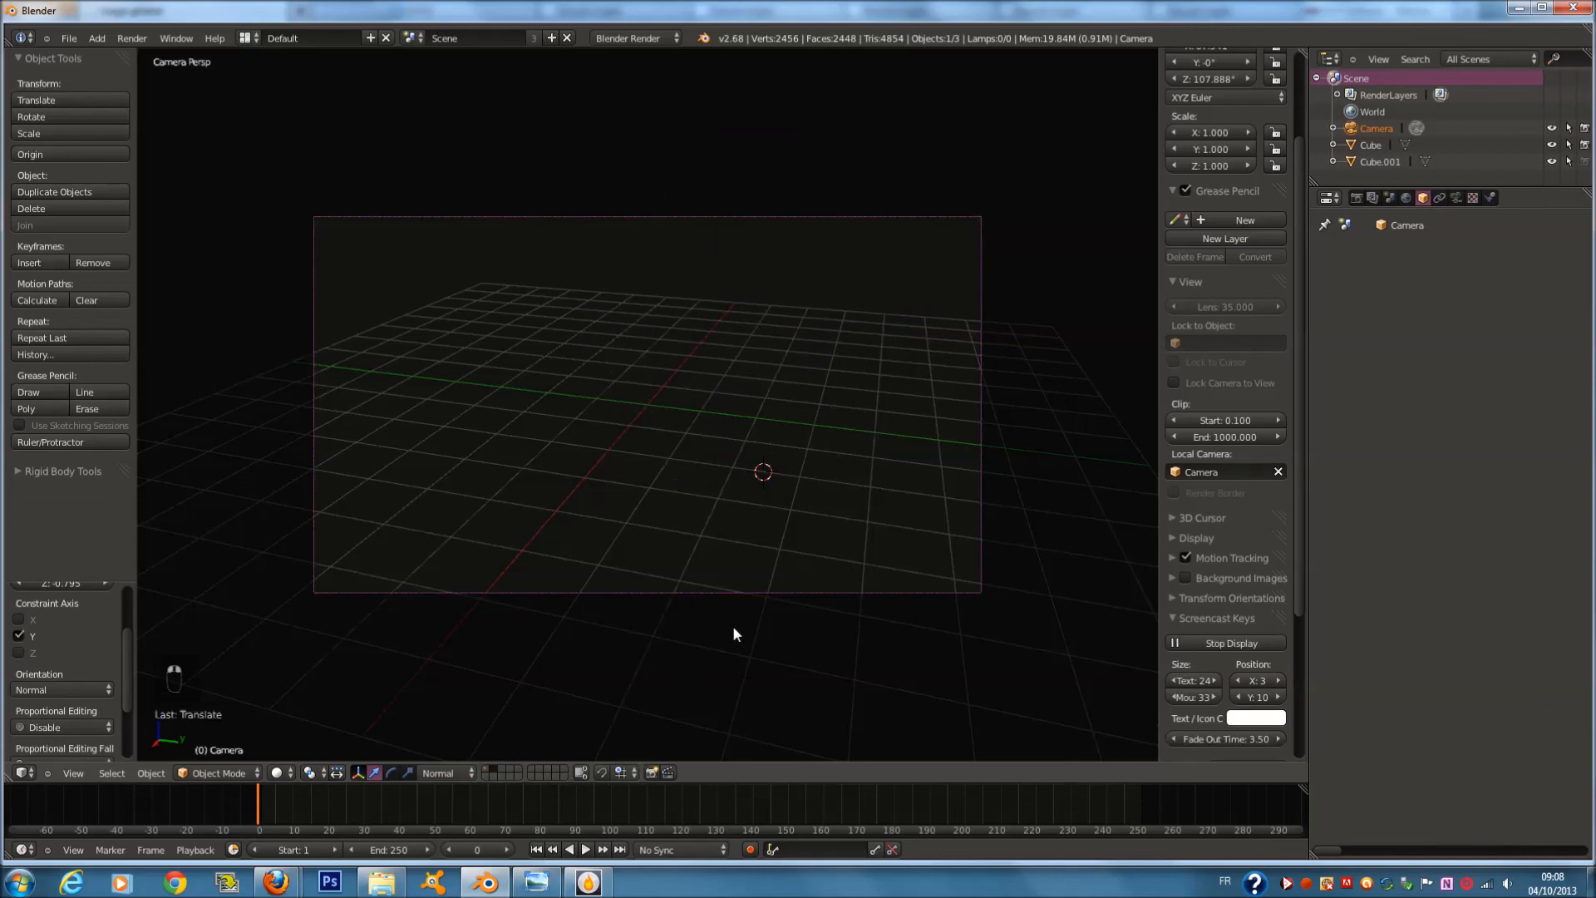
click(487, 768)
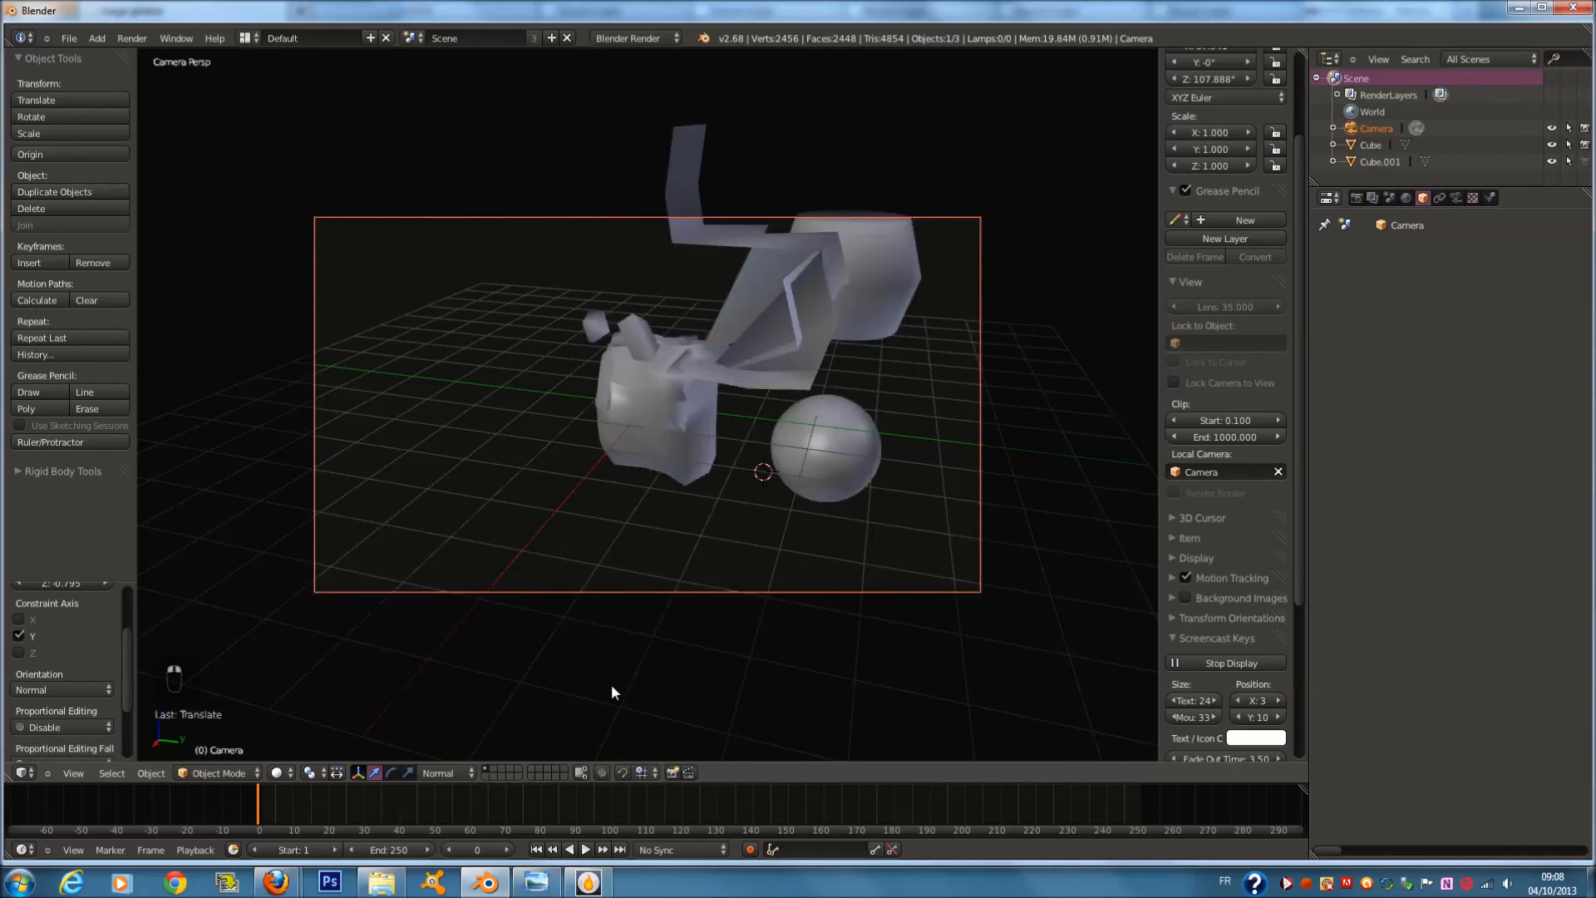
Set the view's local camera to Cube.001 and back to Camera
key(g)
click(1211, 472)
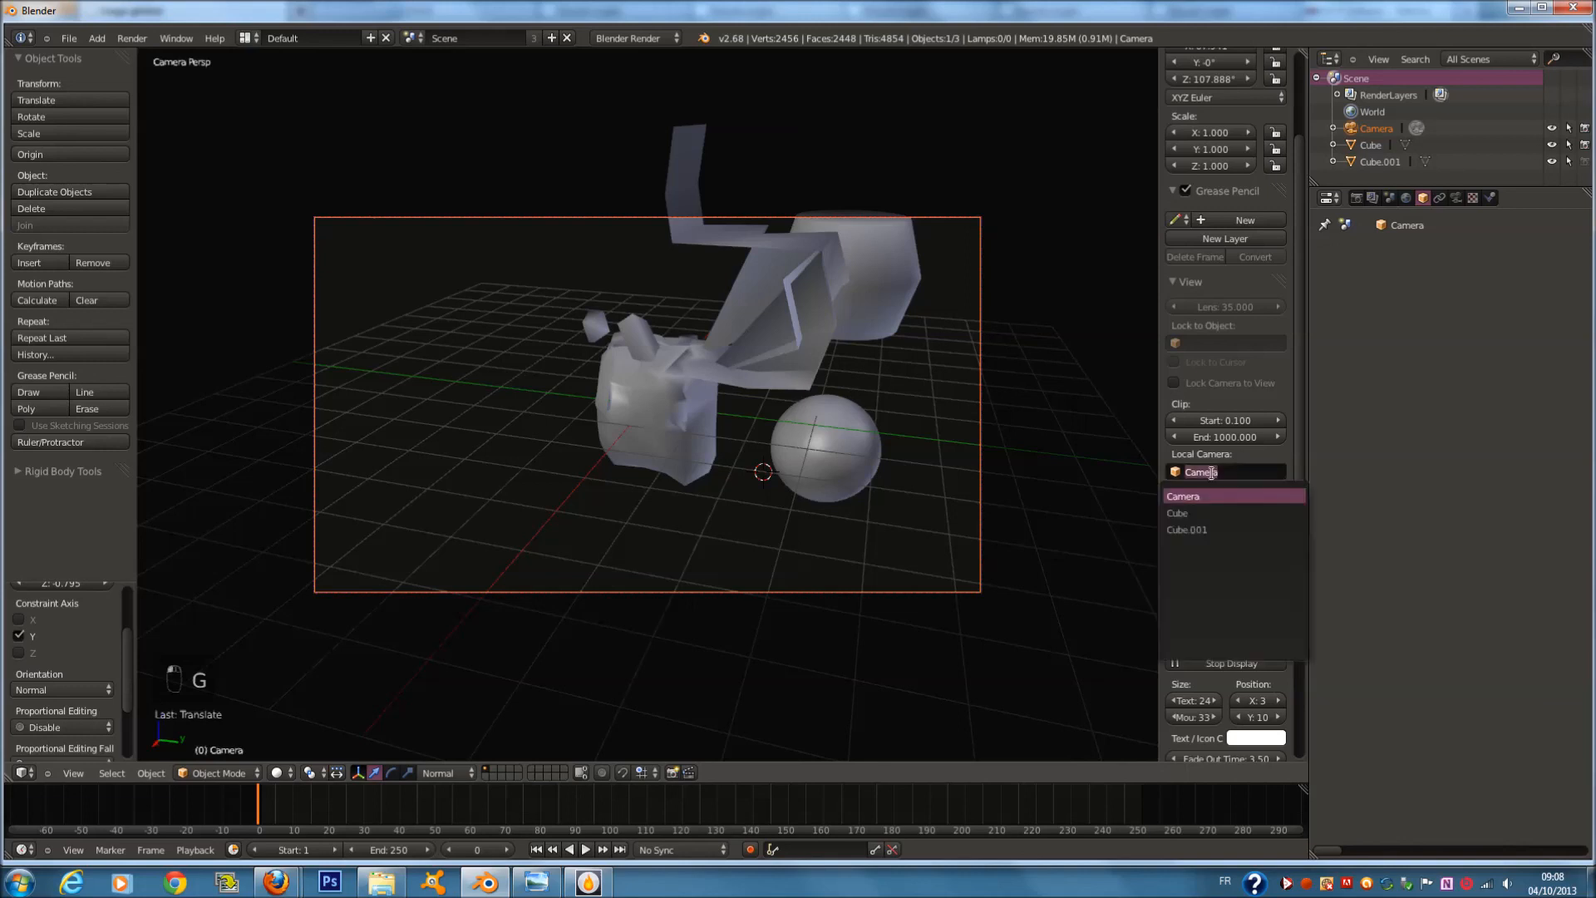
click(1292, 471)
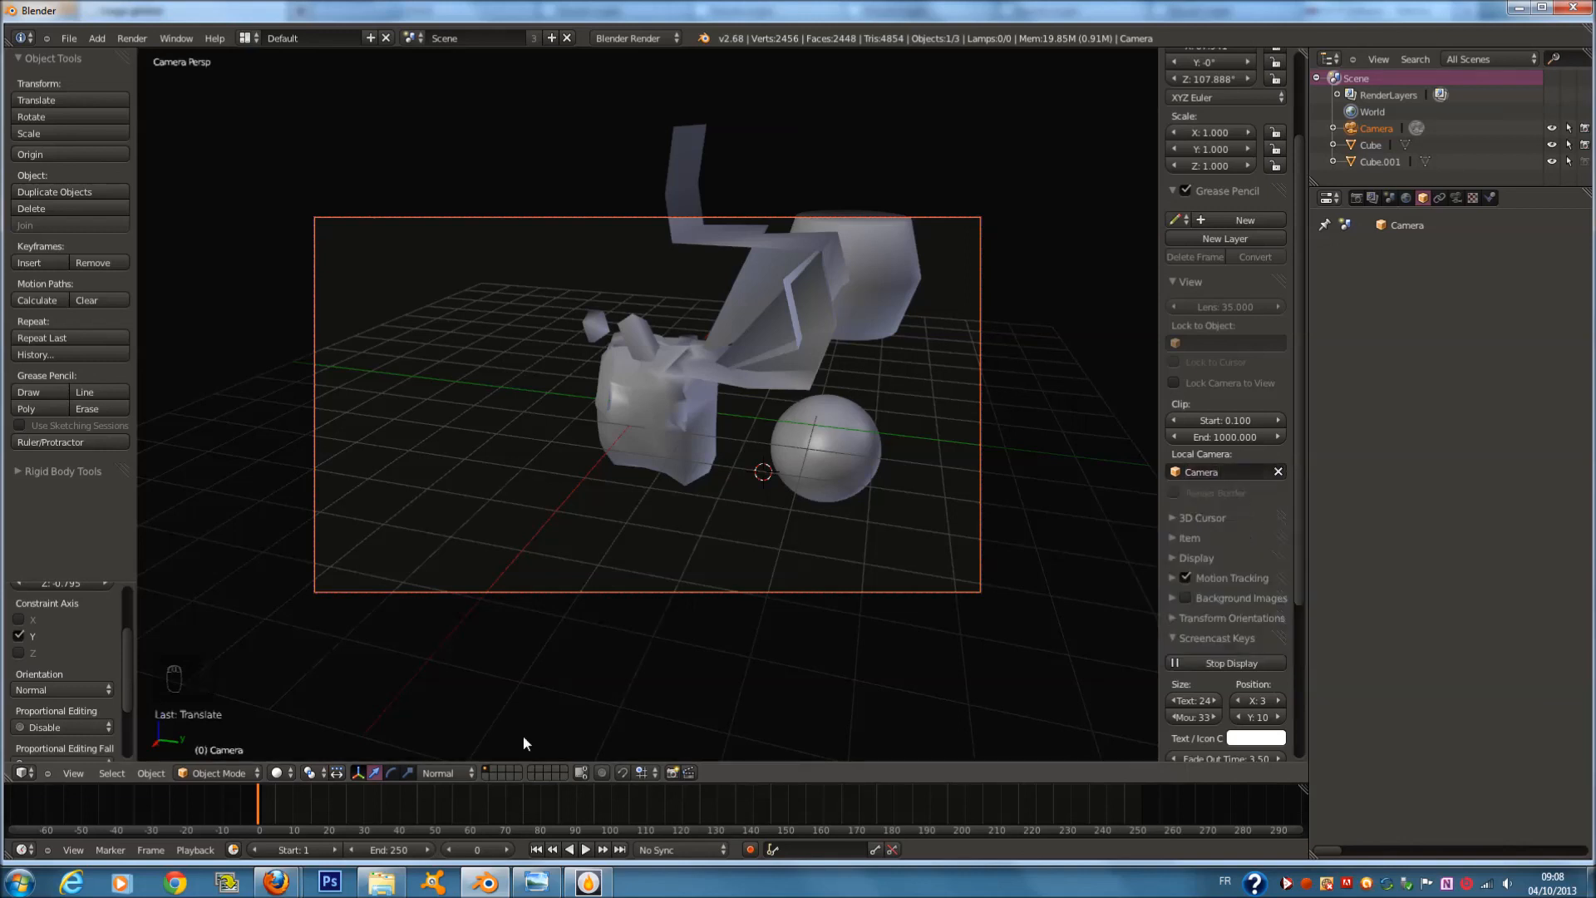
click(1231, 473)
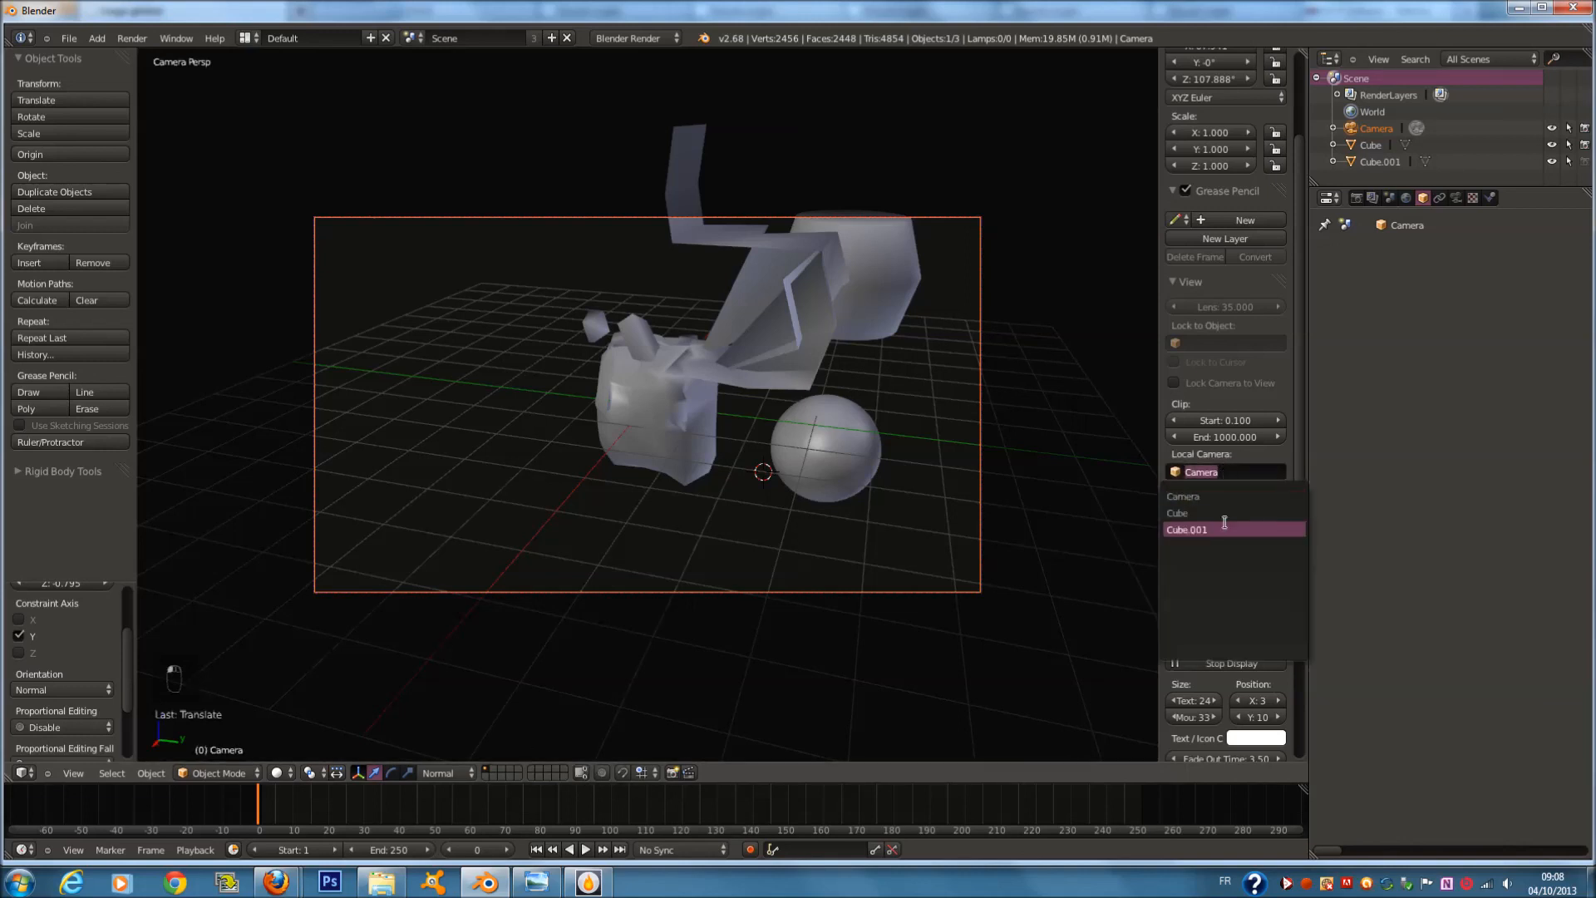
click(1222, 526)
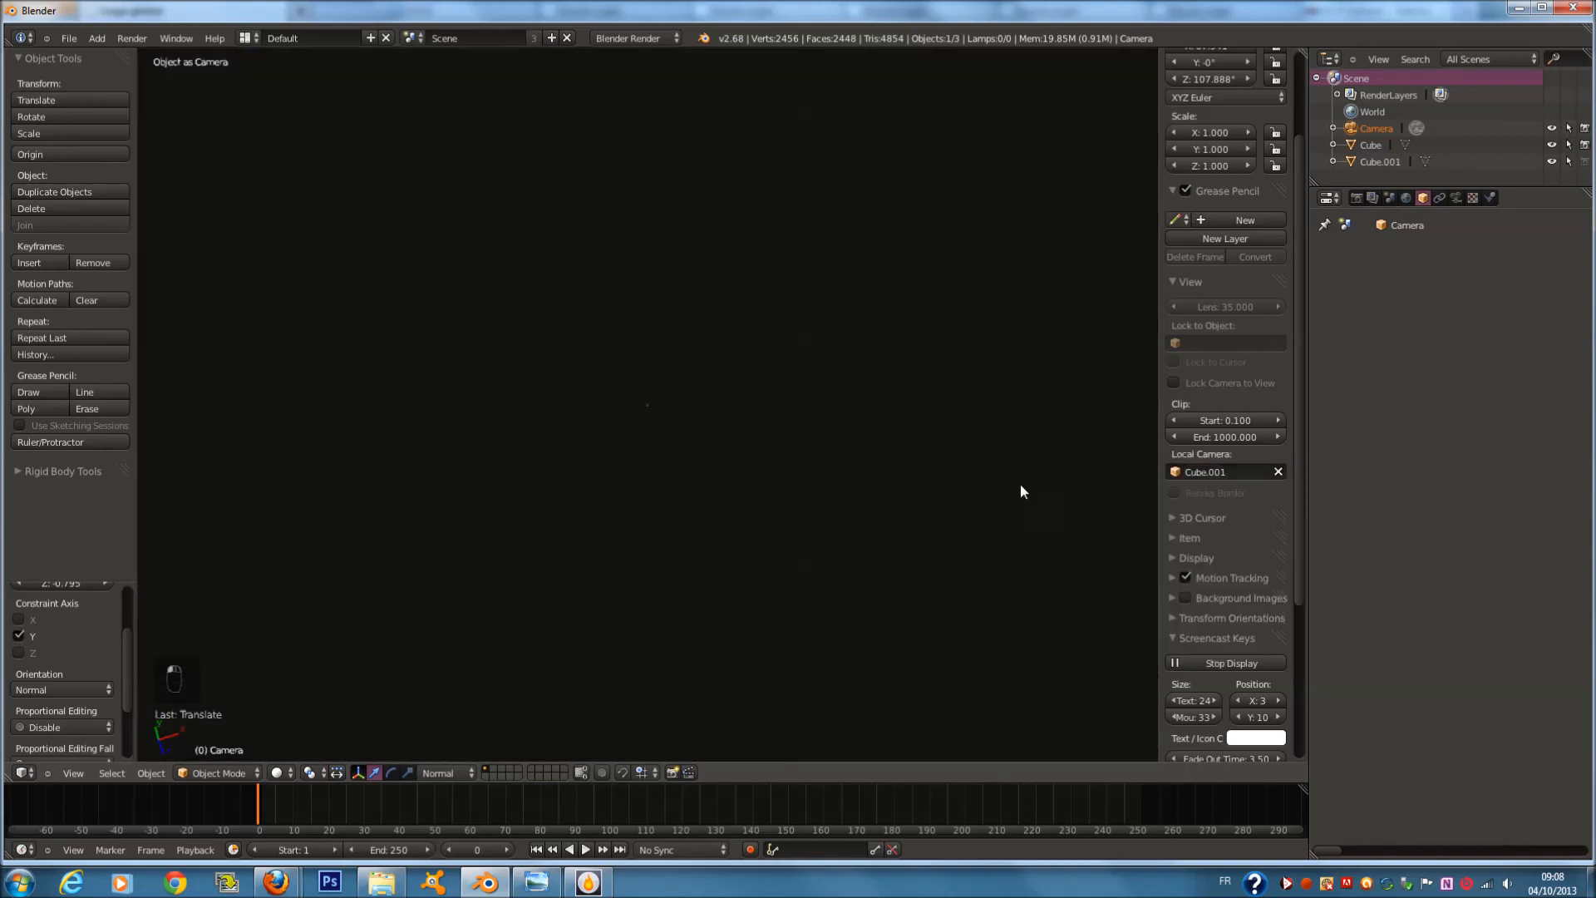
click(1227, 473)
click(1214, 497)
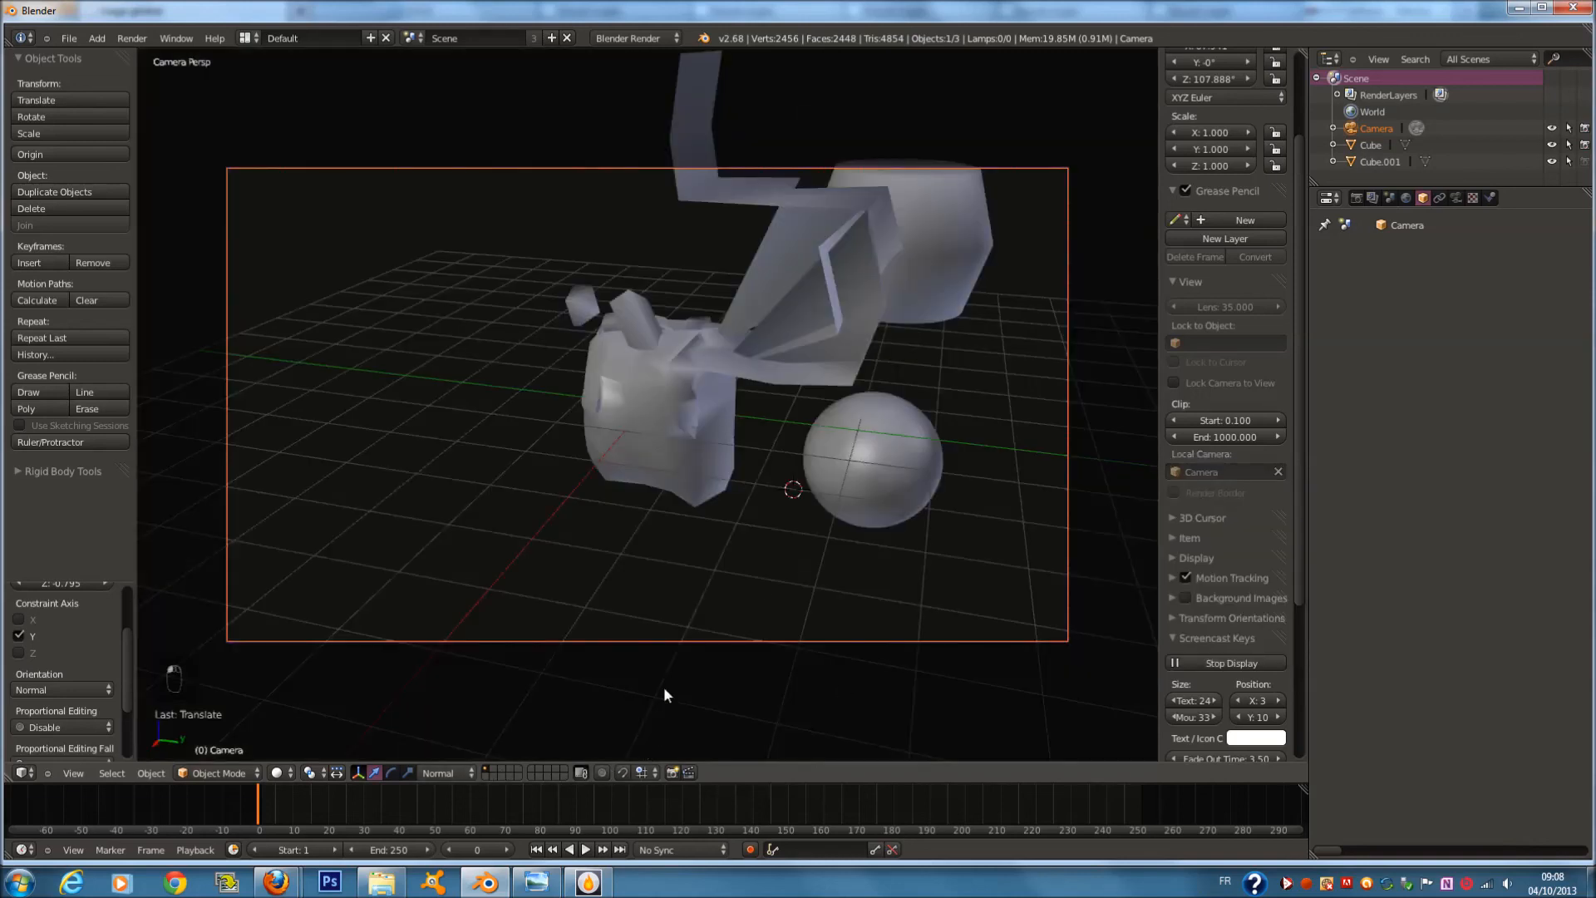
Select the Cube mesh, make it the active camera and toggle in and out of its camera view
middle_drag(959, 501, 676, 404)
right_click(675, 404)
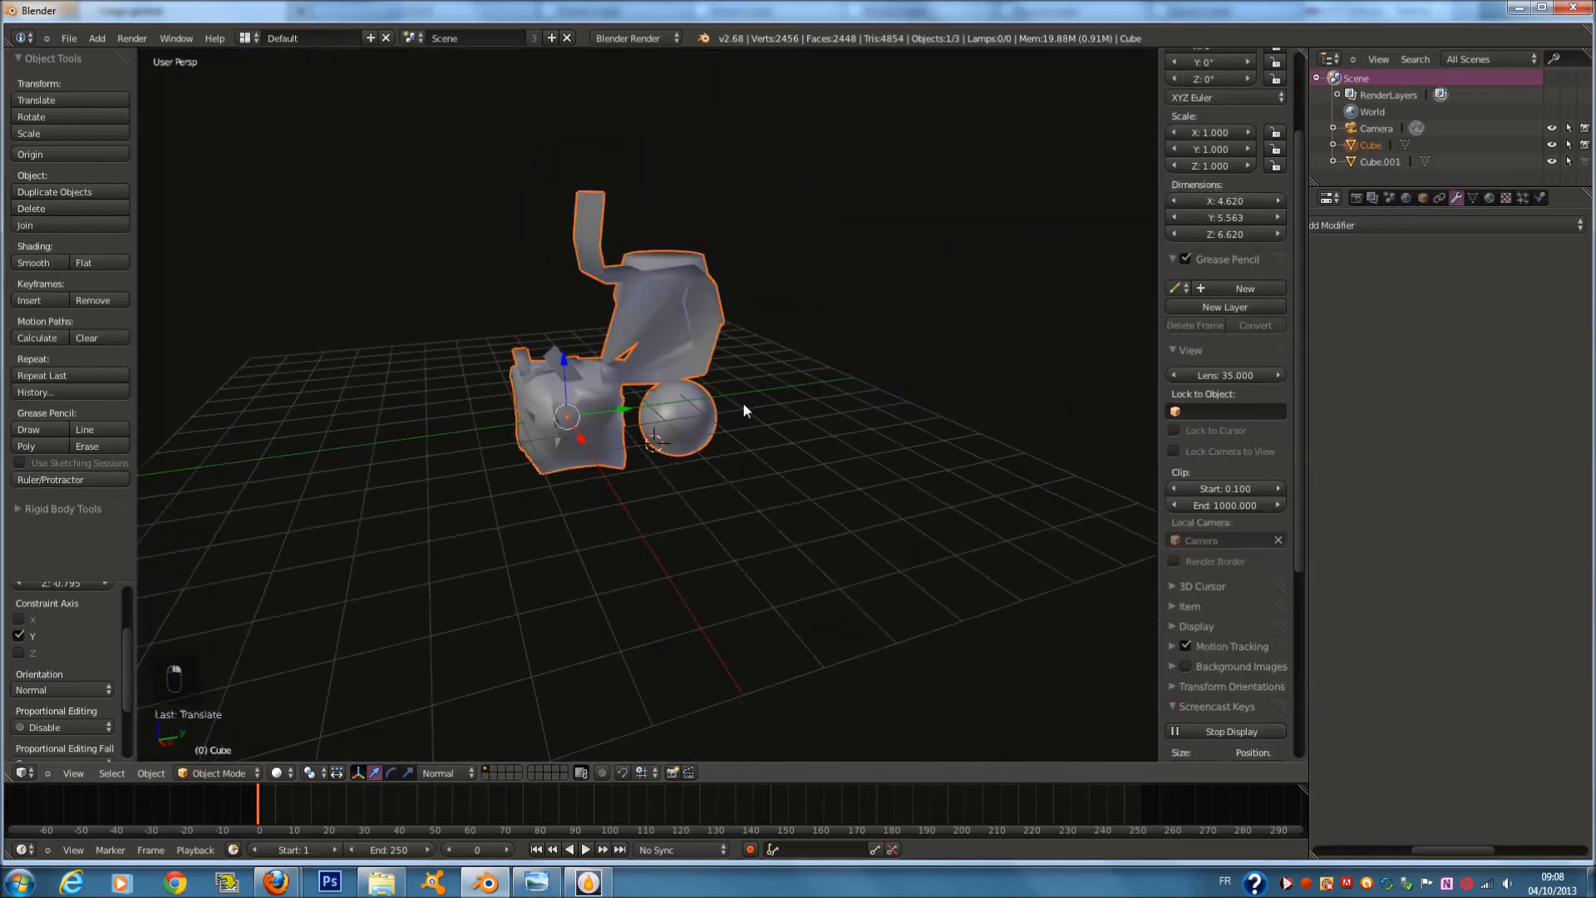
key(ctrl+KP_0)
key(KP_0)
key(KP_0)
key(KP_0)
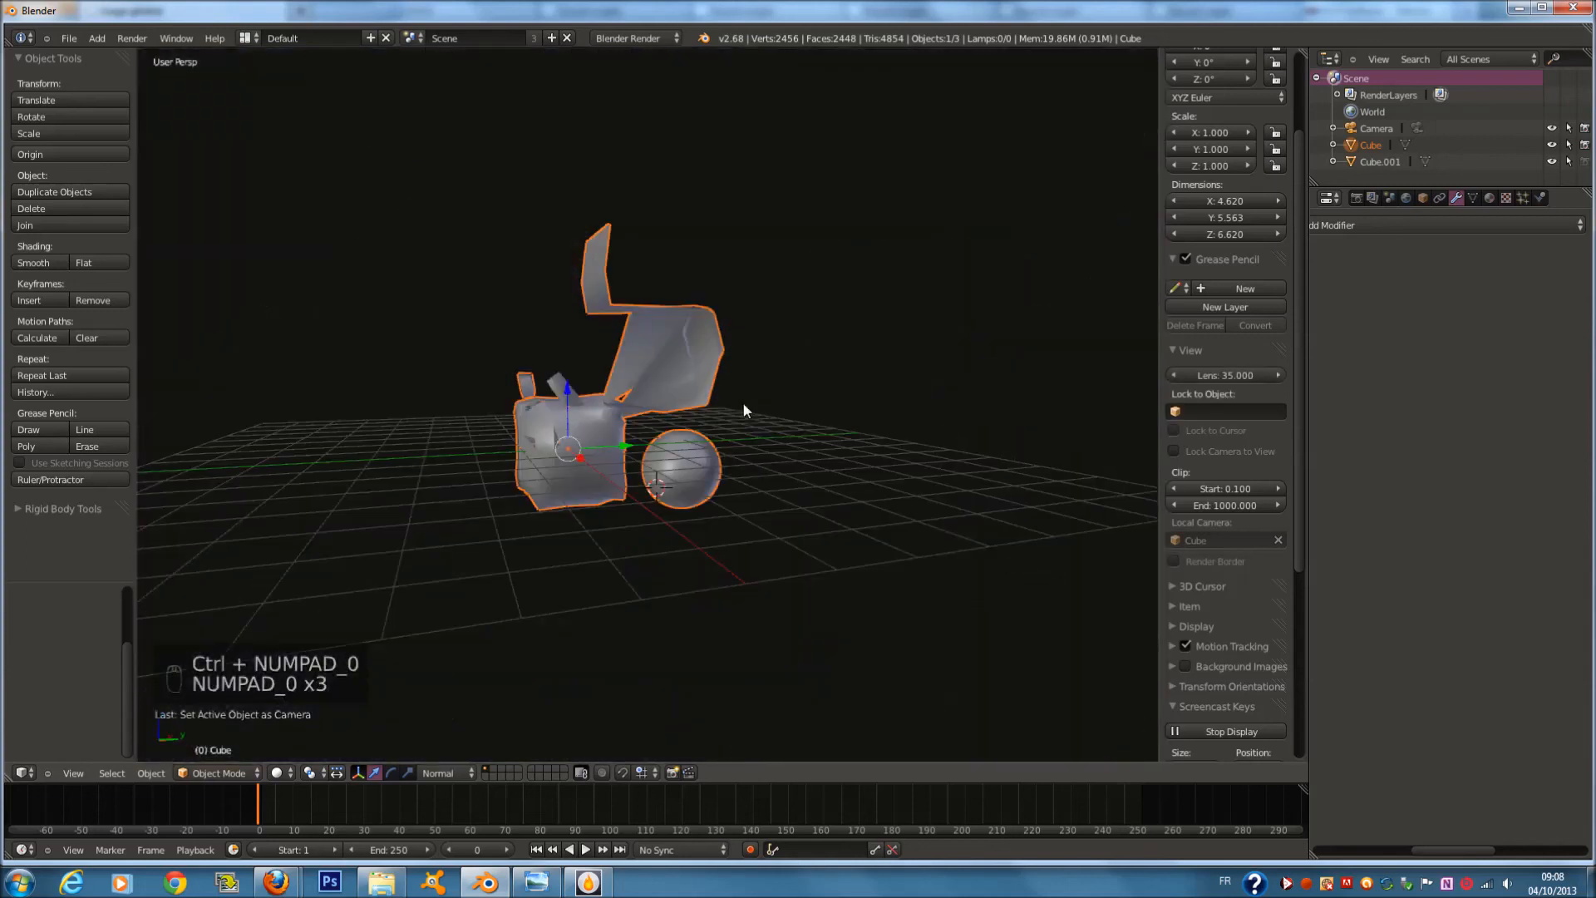
middle_drag(702, 140, 807, 574)
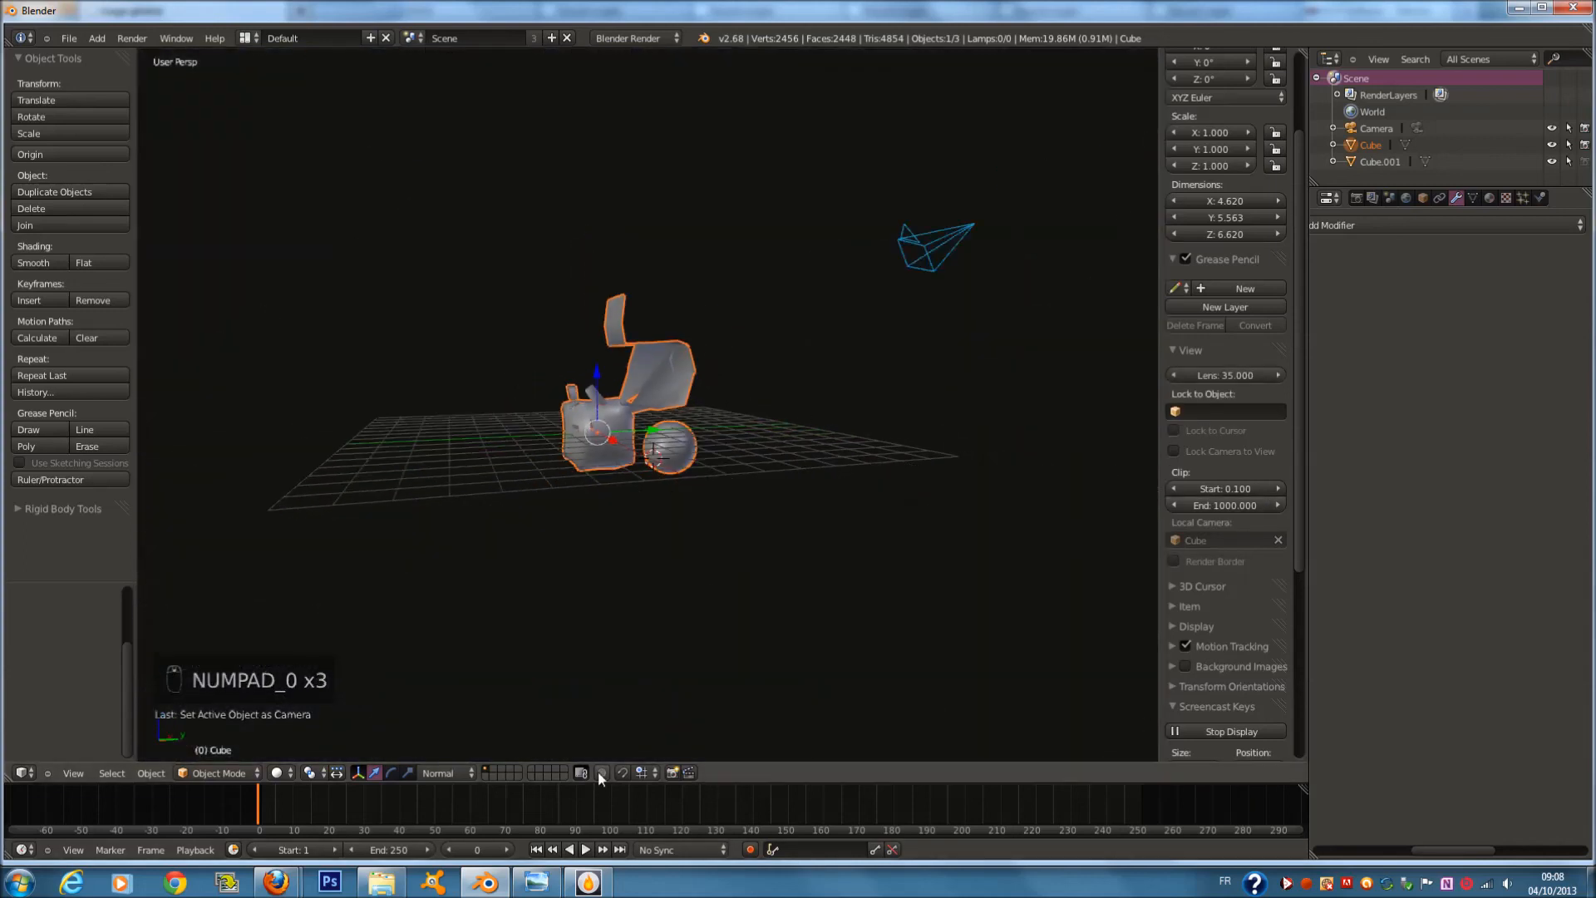
Lock the view to the Camera object and clear that lock again
click(1214, 407)
click(1215, 430)
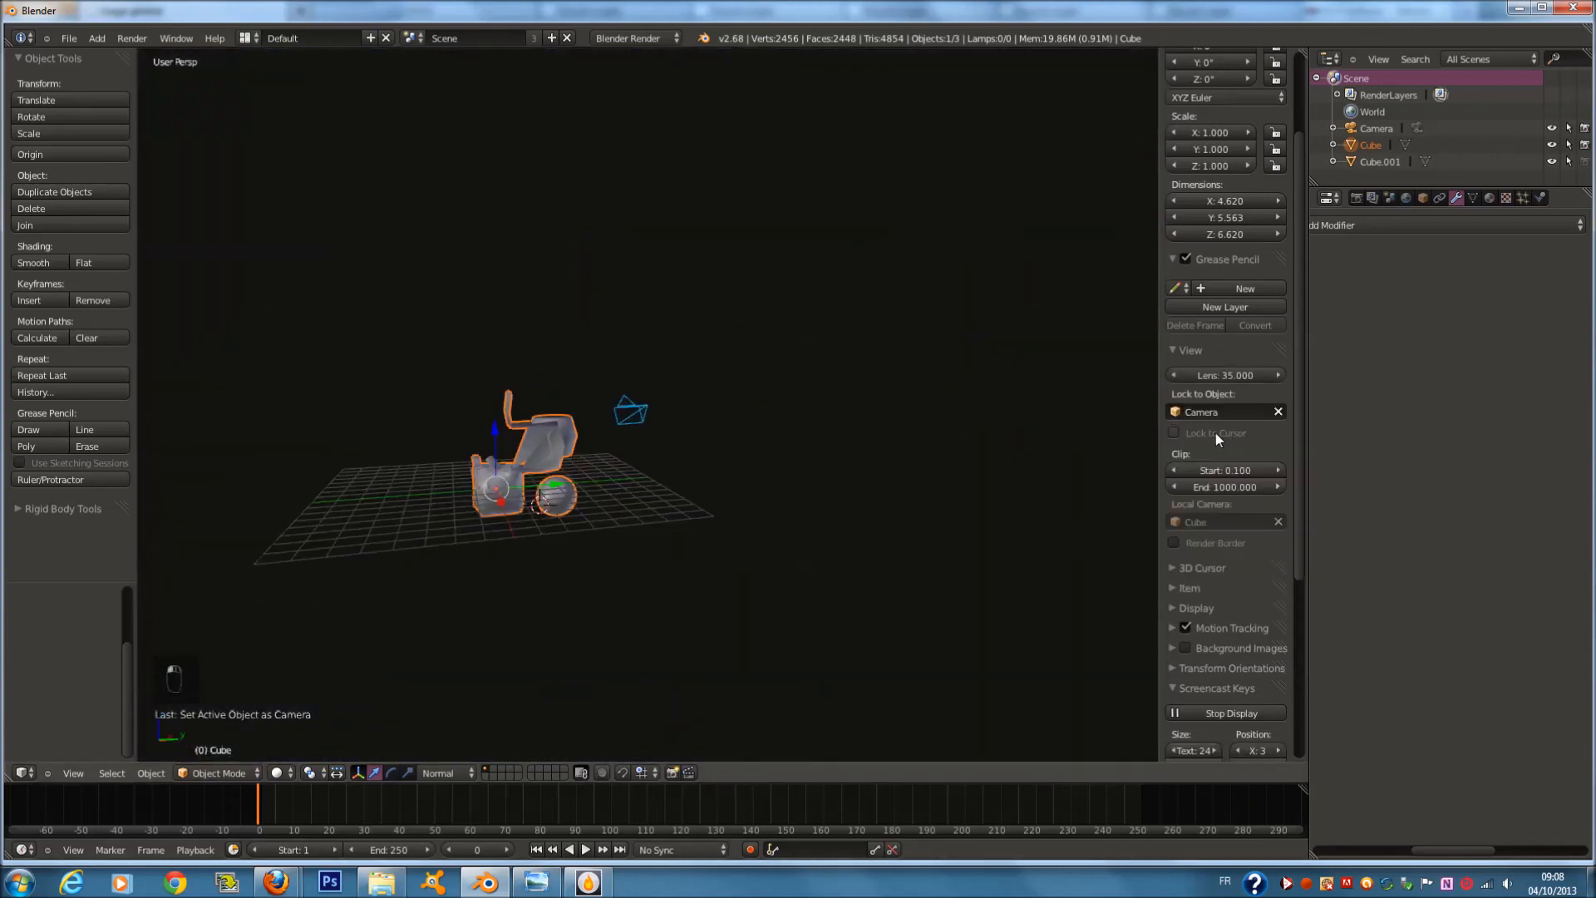
click(1278, 412)
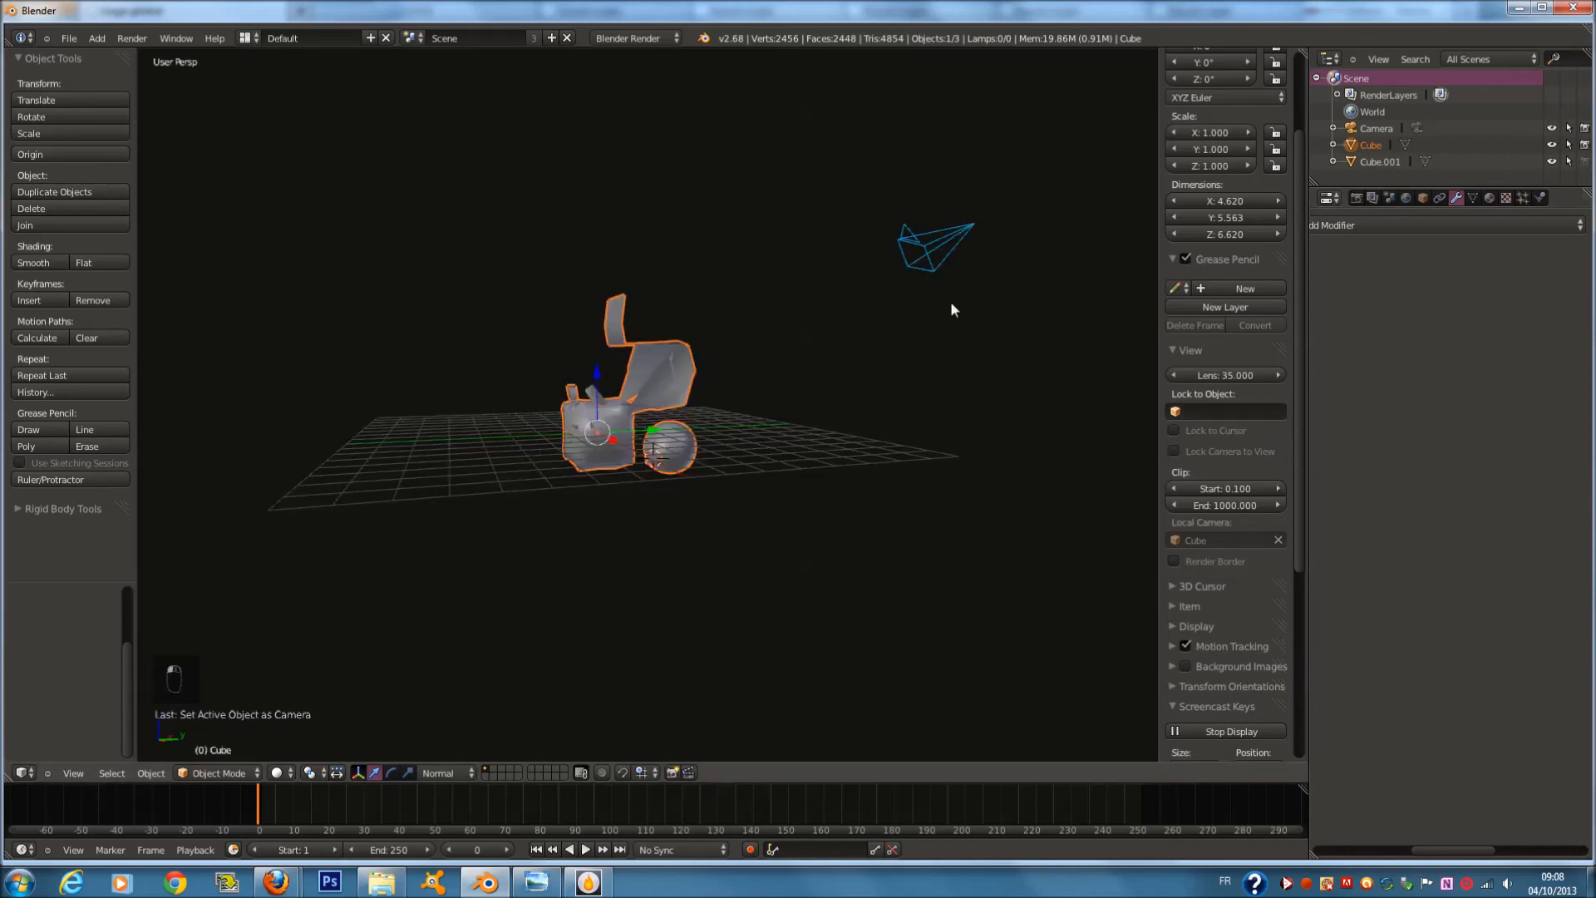
Select the camera and make it the active scene camera again
right_click(940, 271)
key(ctrl+KP_0)
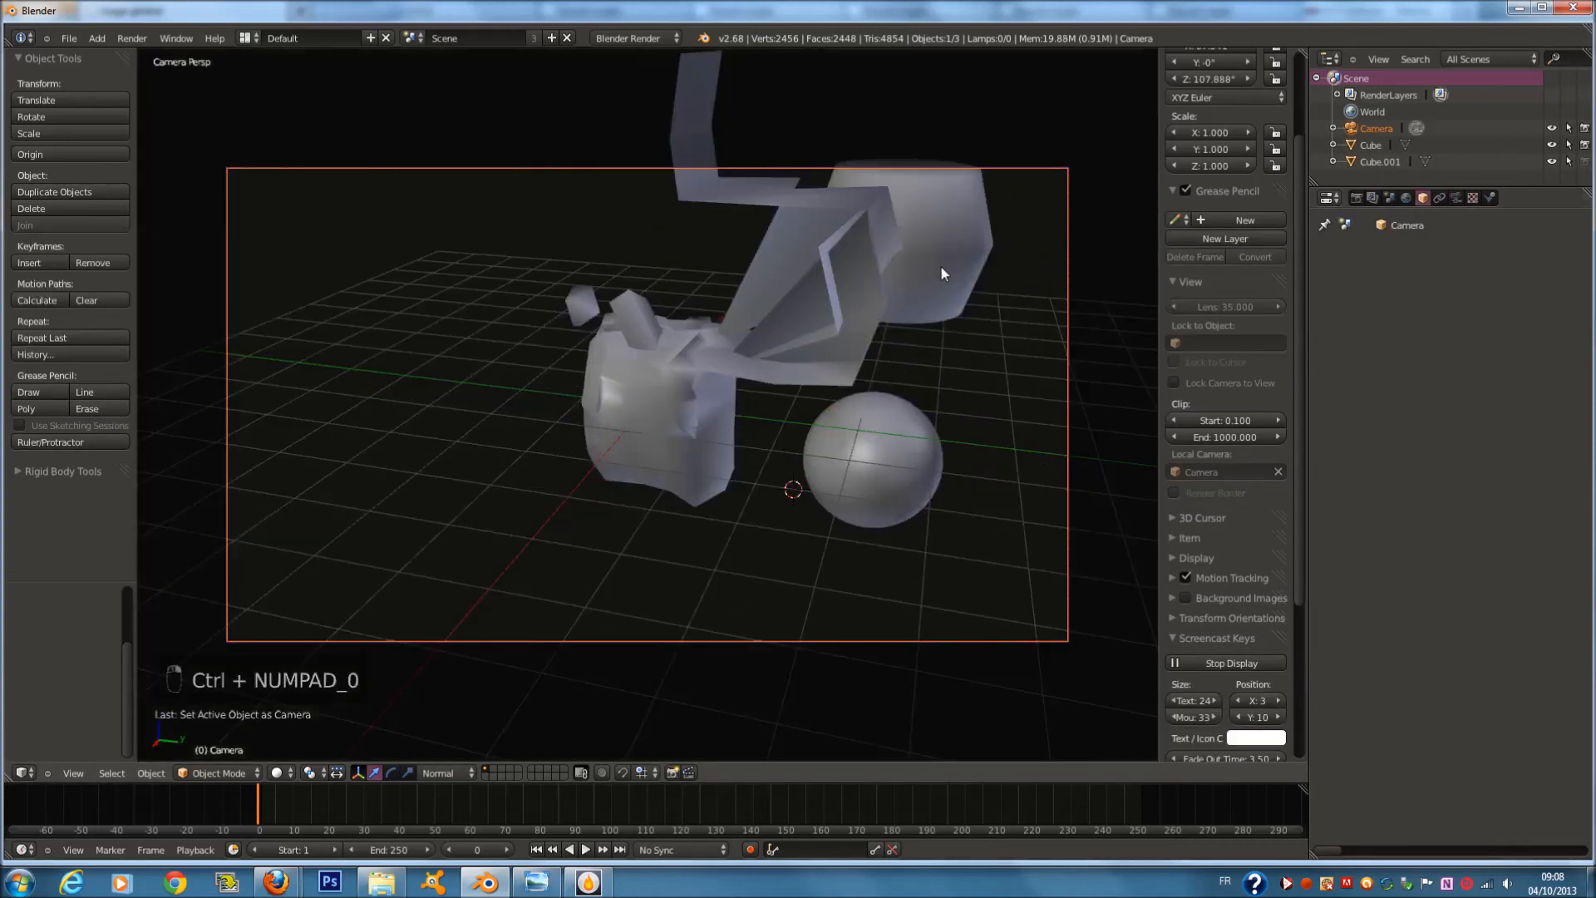
Set the pivot point to 3D Cursor and place the cursor near the left edge of the camera frame
click(313, 775)
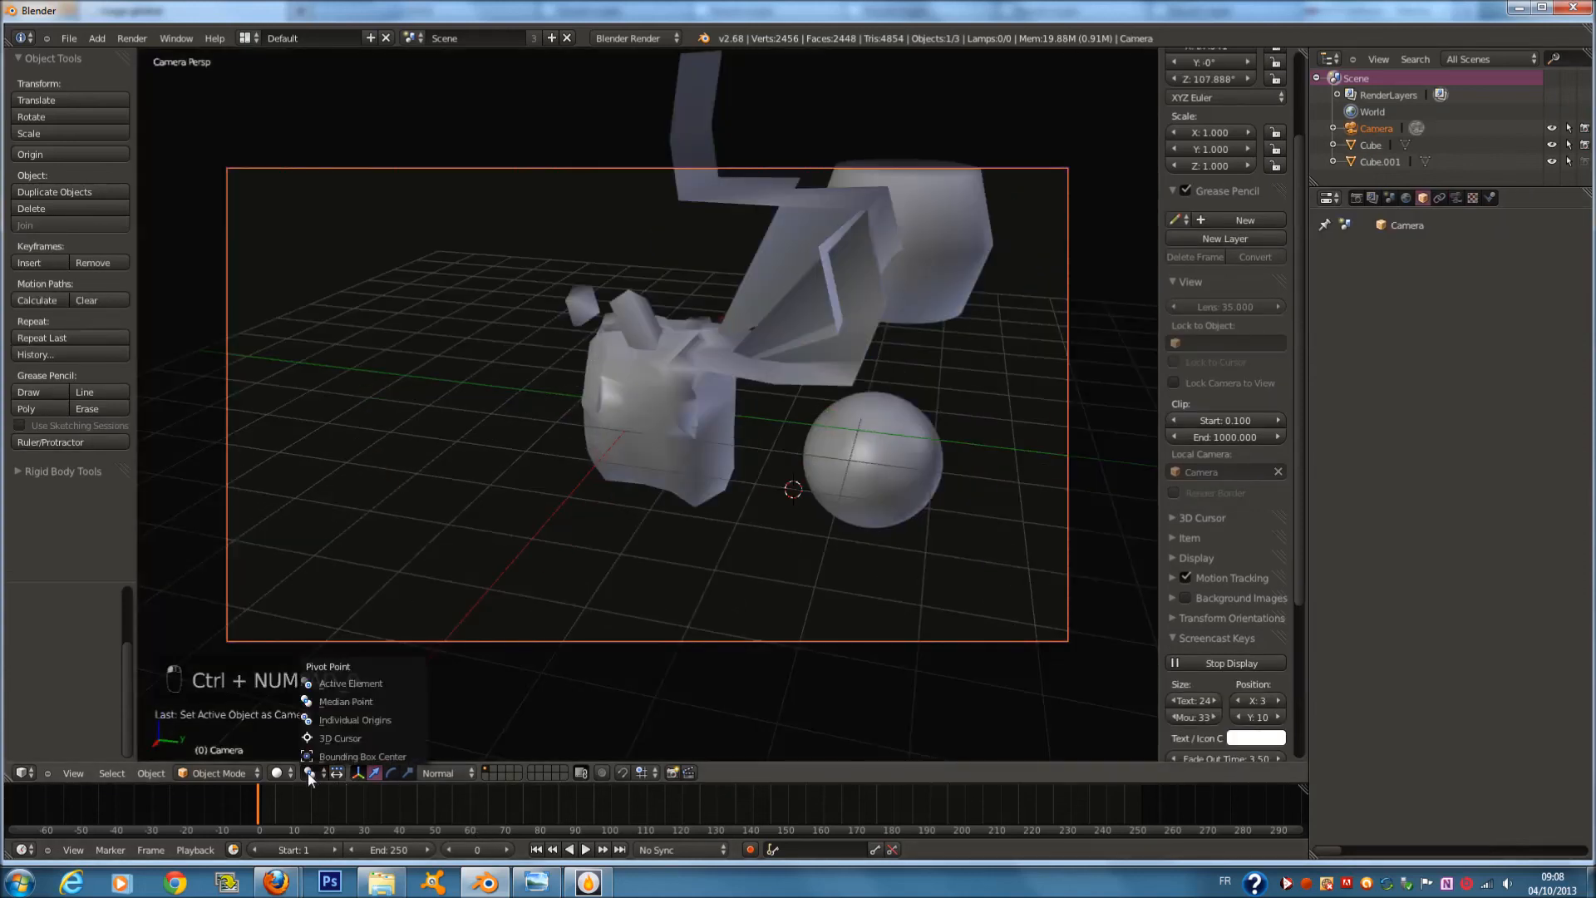
click(342, 730)
scroll(677, 573, down, 2)
click(379, 349)
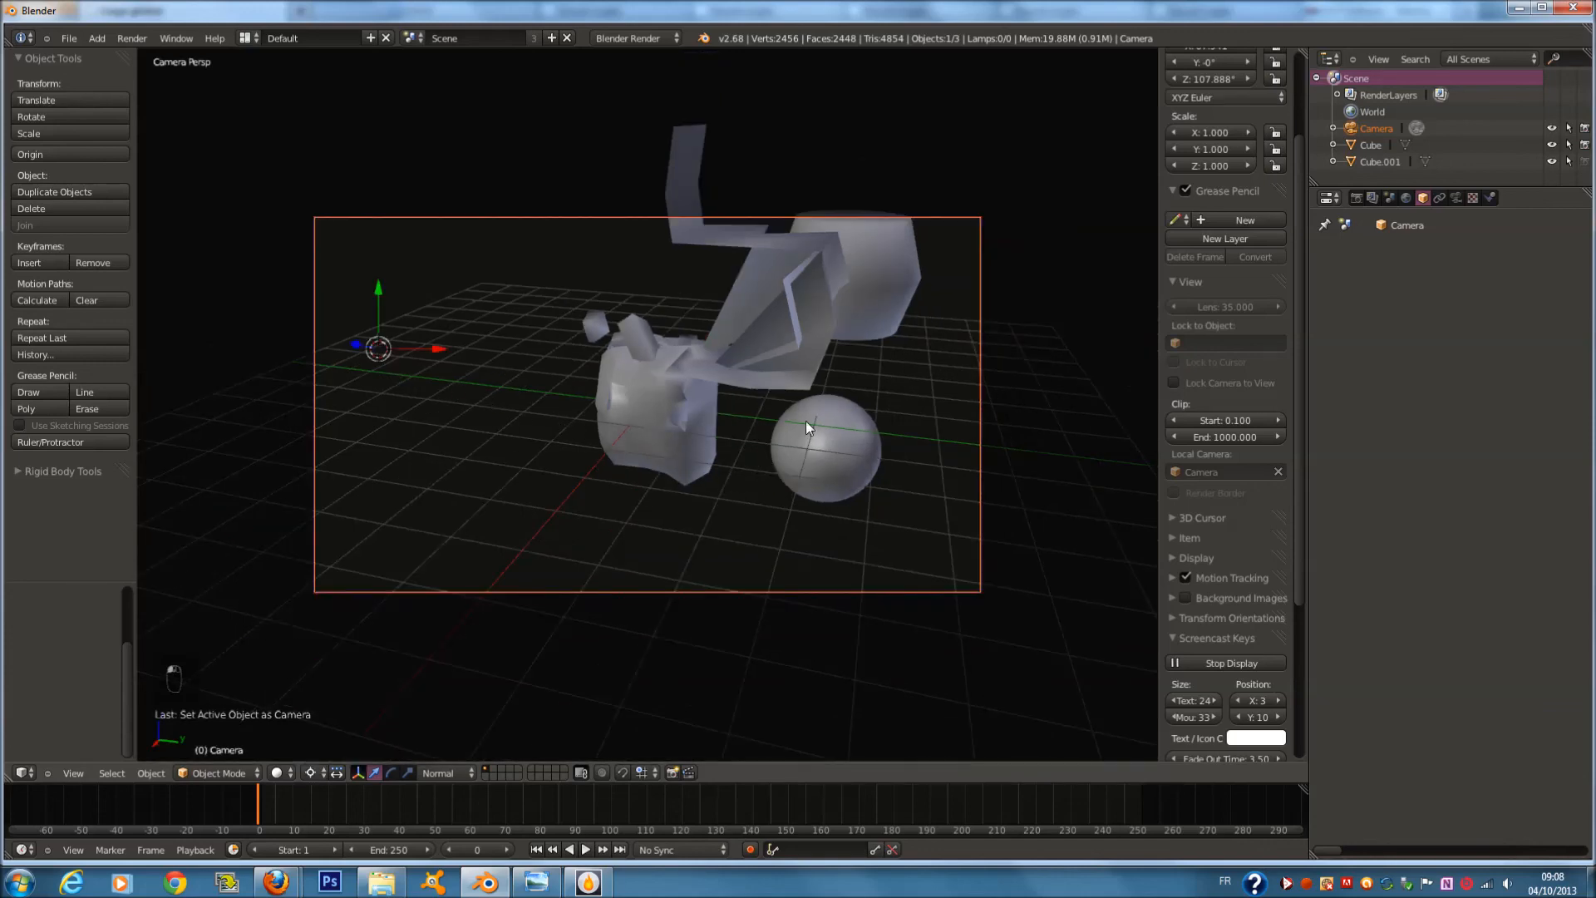
Try rotating the camera and the Cube mesh around the 3D cursor, cancelling both rotations
key(r)
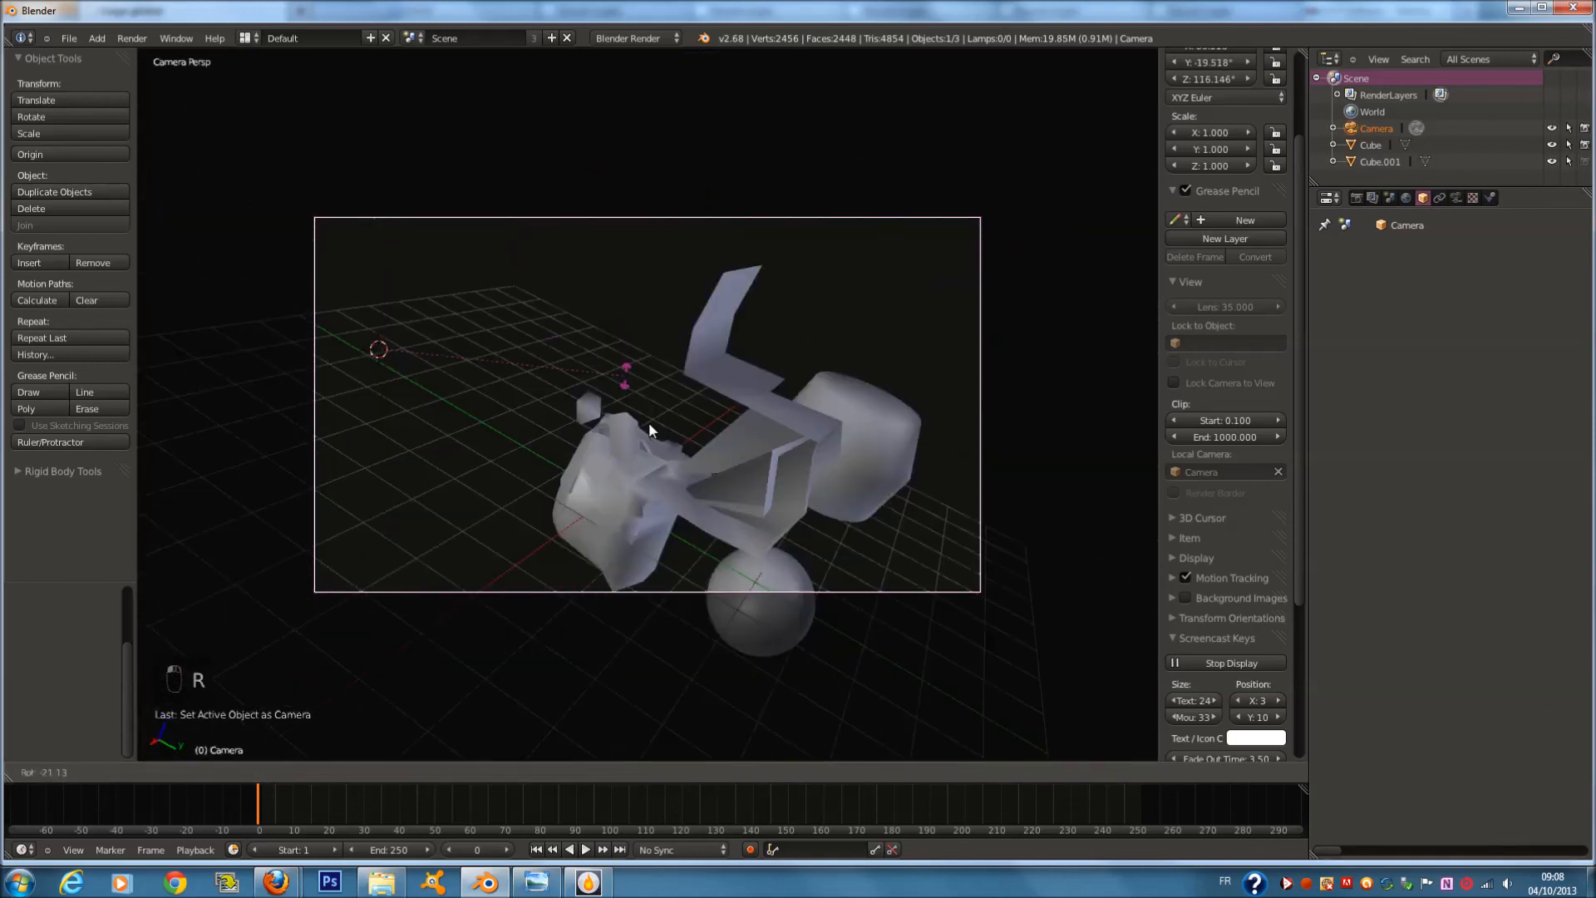
right_click(728, 398)
right_click(729, 397)
key(r)
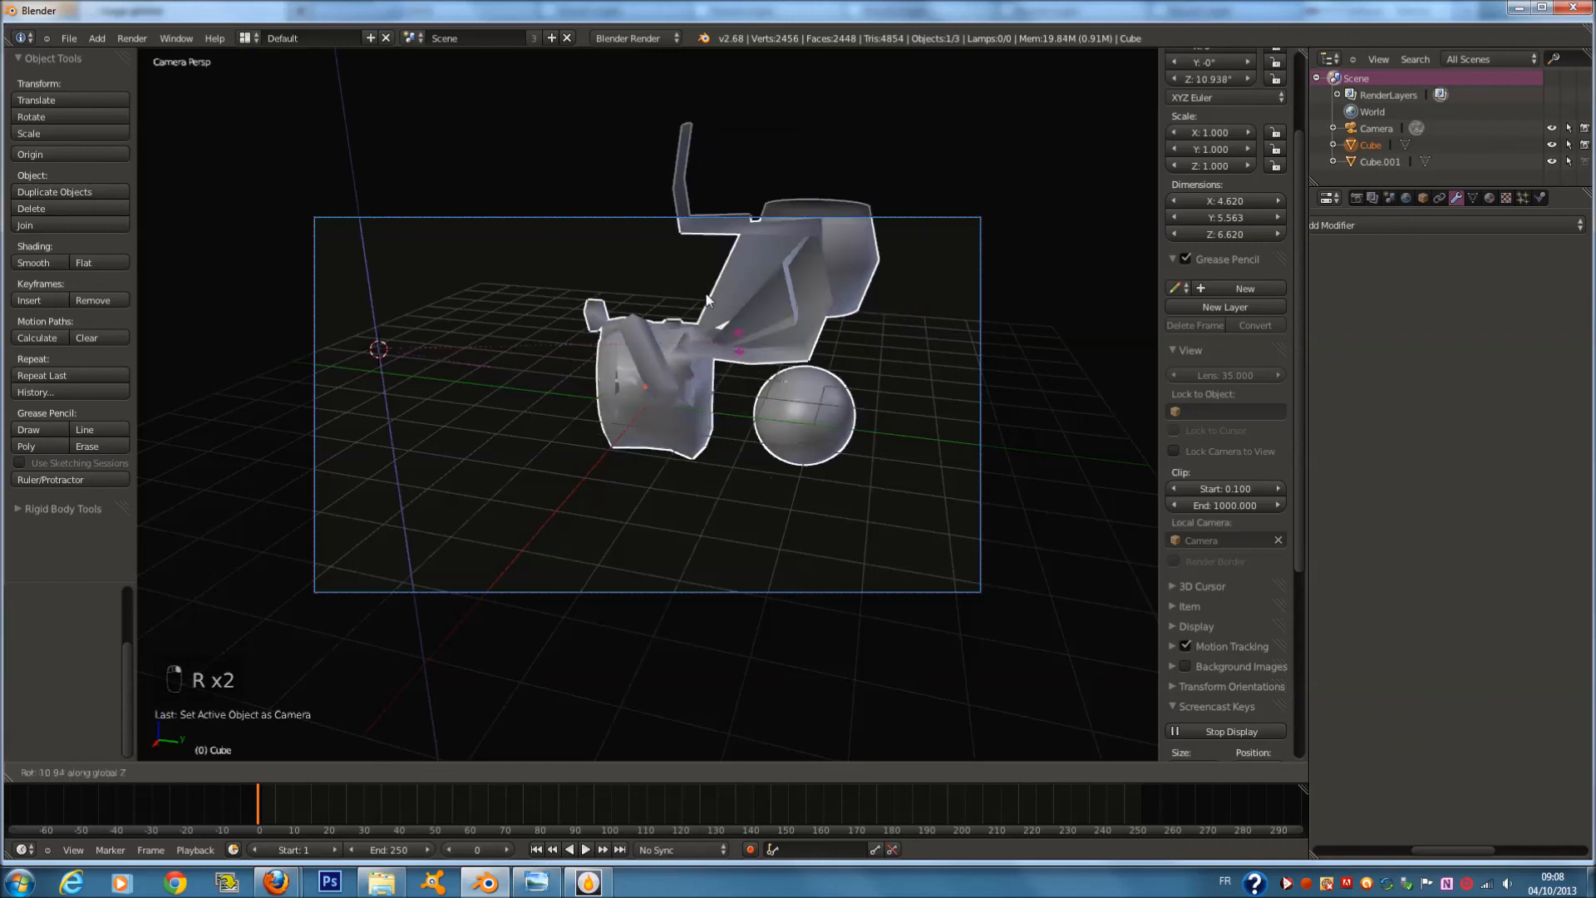
right_click(659, 391)
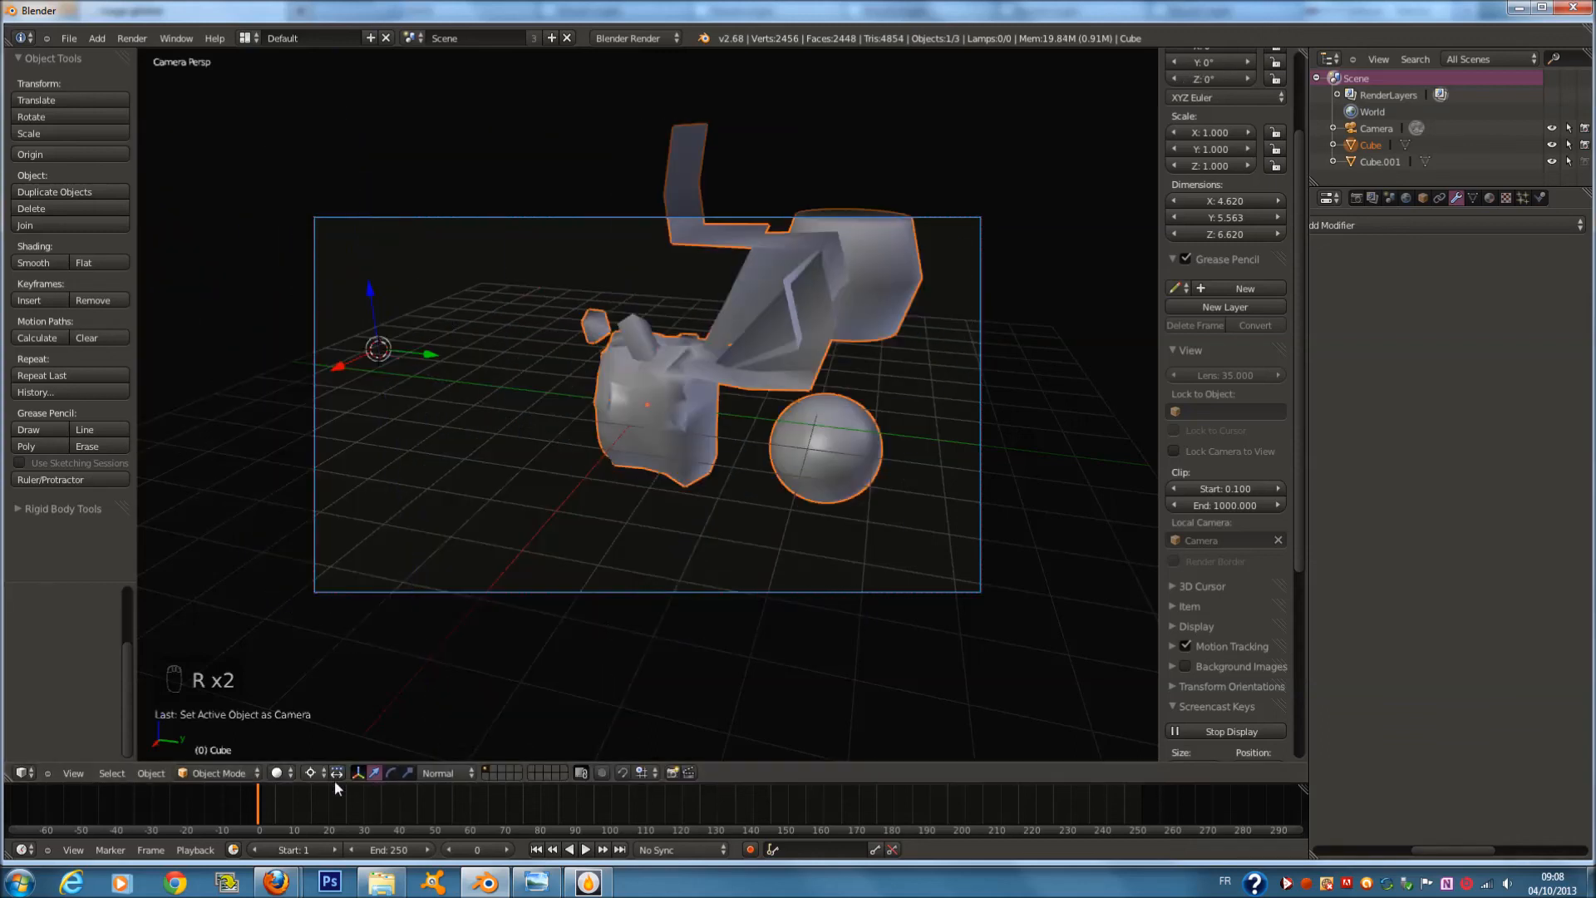
Set the pivot point to Median Point and try a rotation of the Cube mesh around it, cancelling the rotation
click(316, 771)
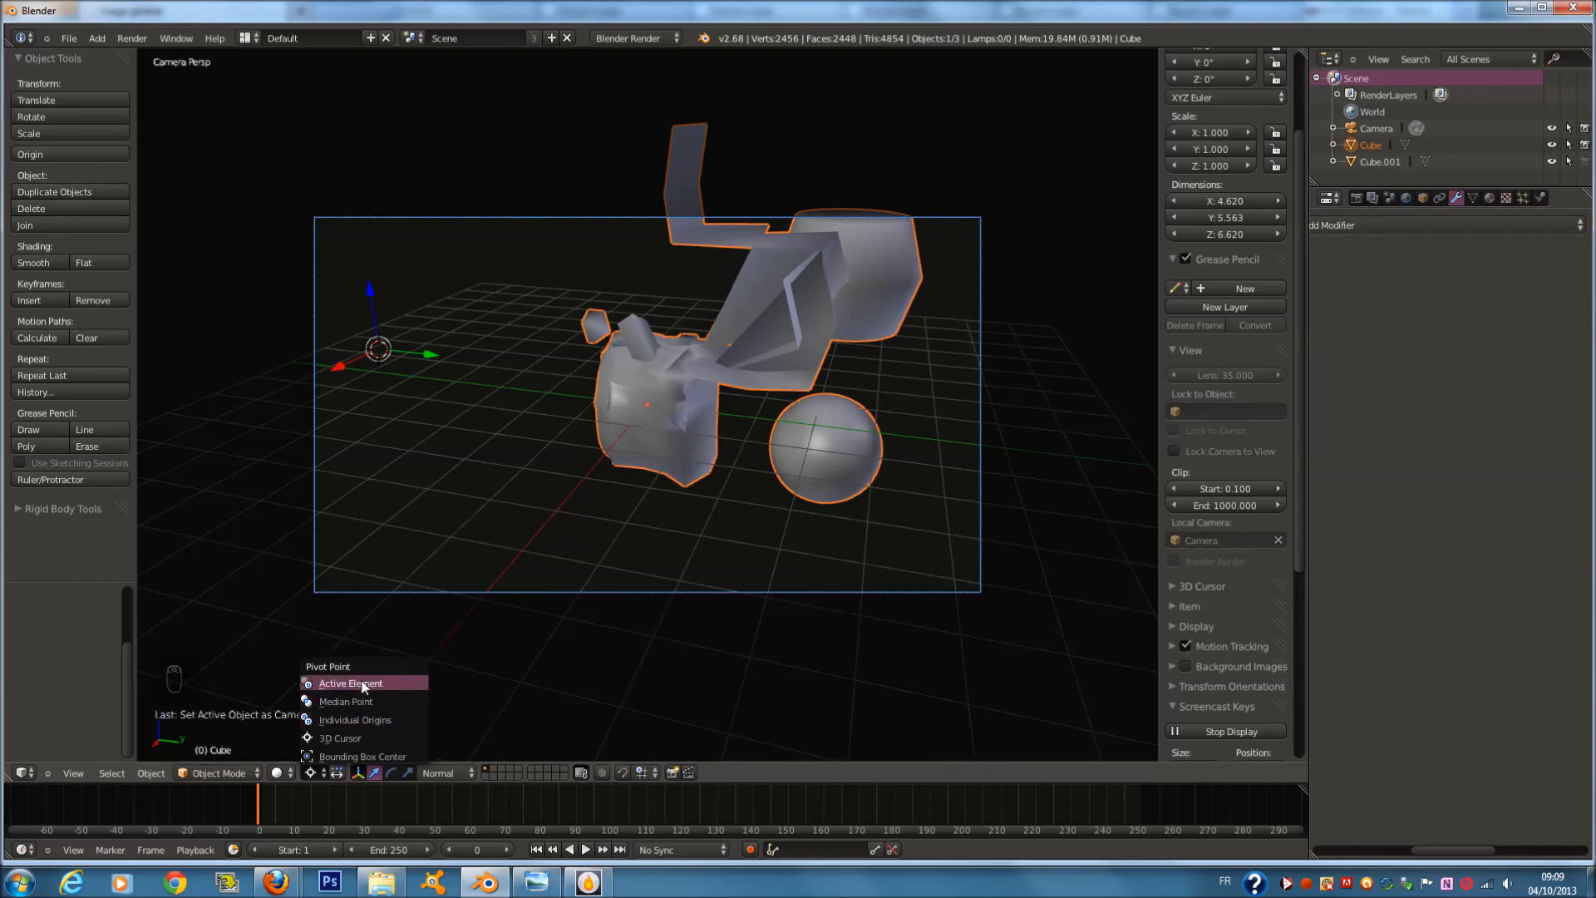
click(359, 701)
key(r)
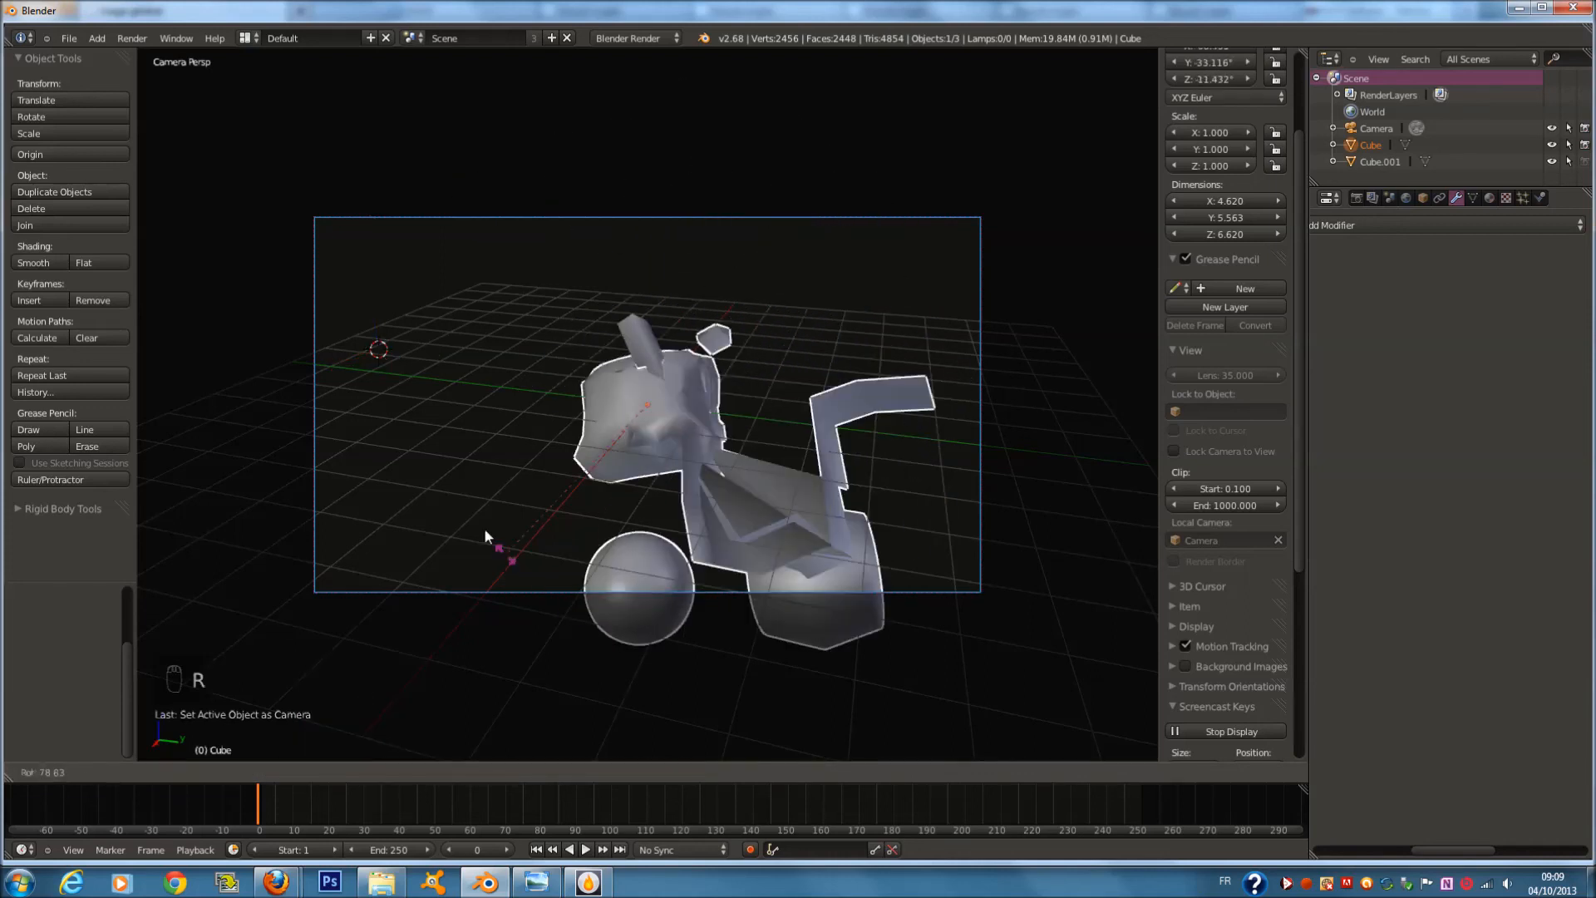
right_click(454, 486)
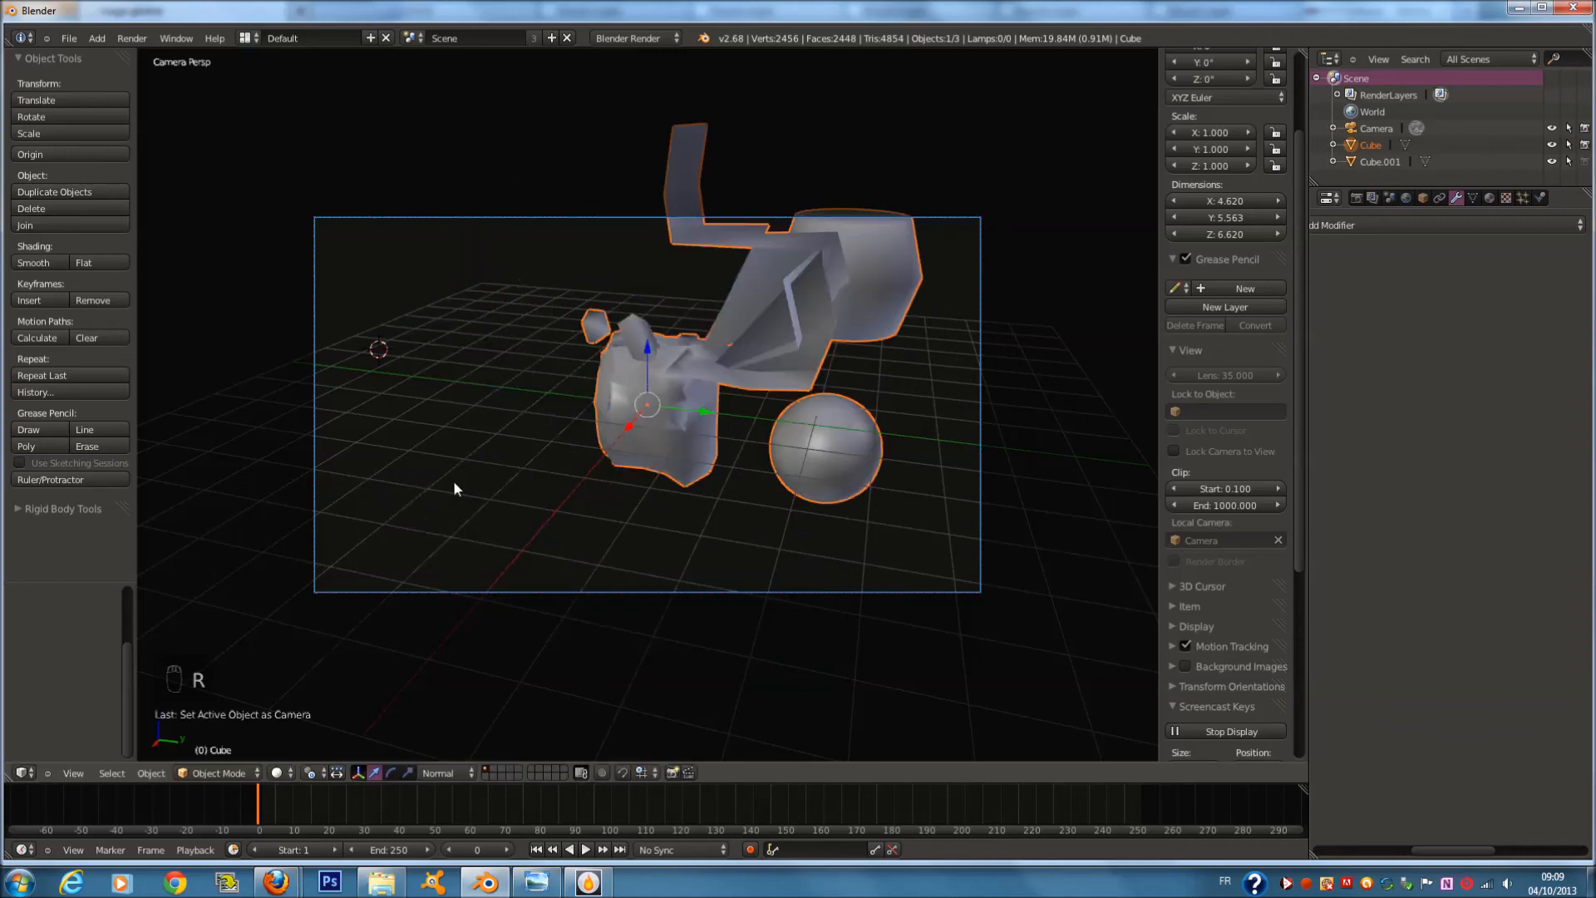
click(311, 772)
click(220, 773)
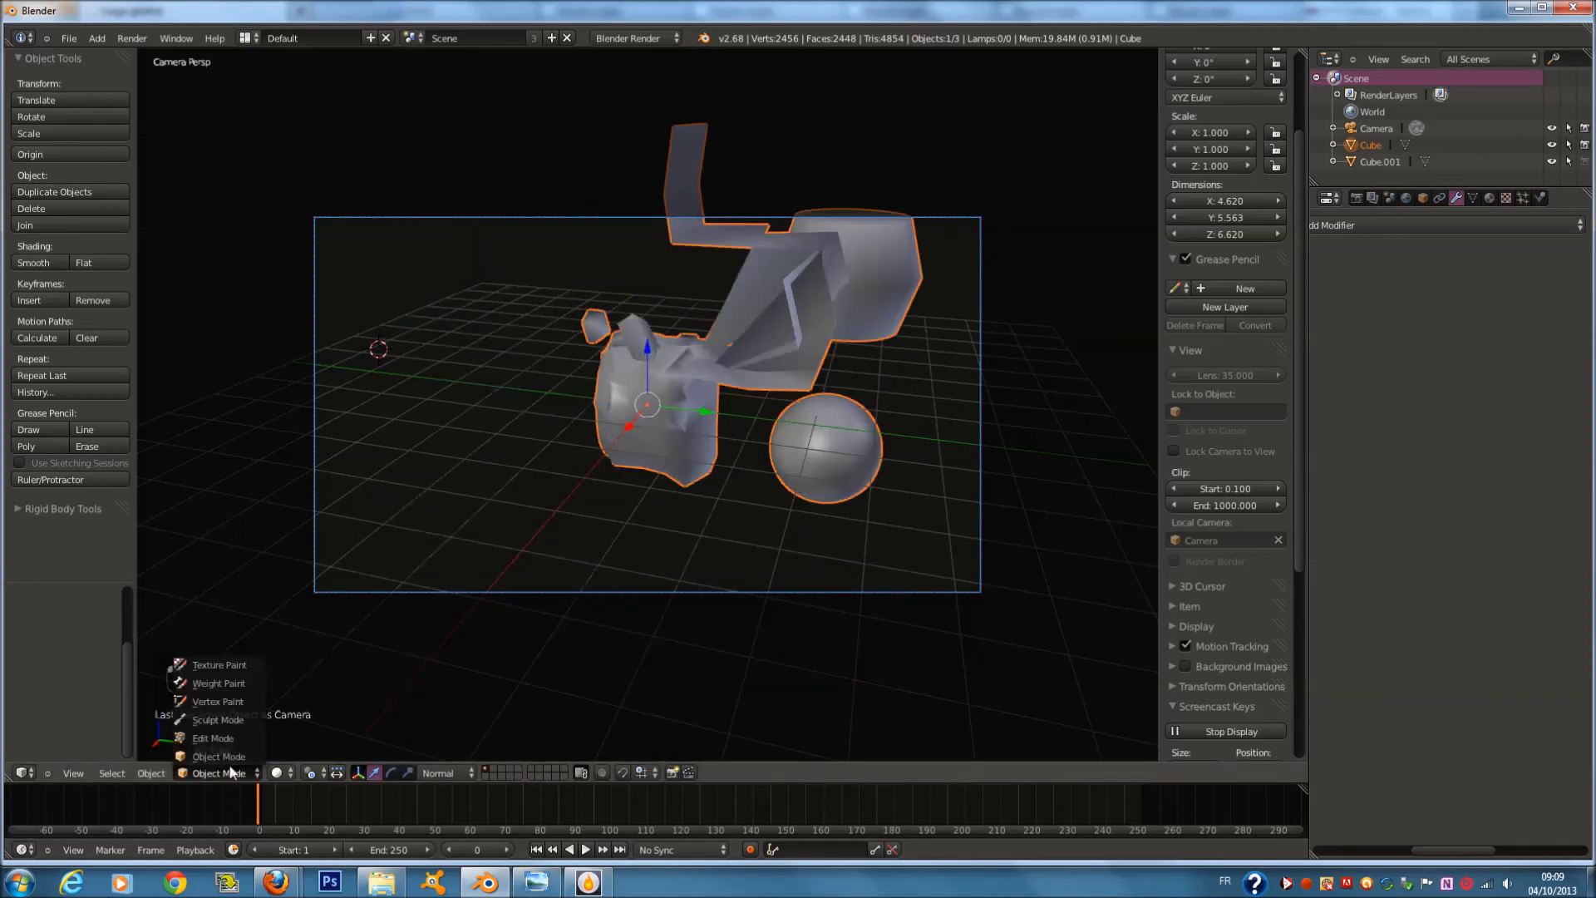
scroll(532, 529, down, 1)
middle_drag(531, 521, 794, 465)
Switch to the keyboard layout image in Windows Photo Viewer to examine the Object Mode and Edit Mode shortcuts, and return to Blender
mouse_move(548, 879)
click(656, 757)
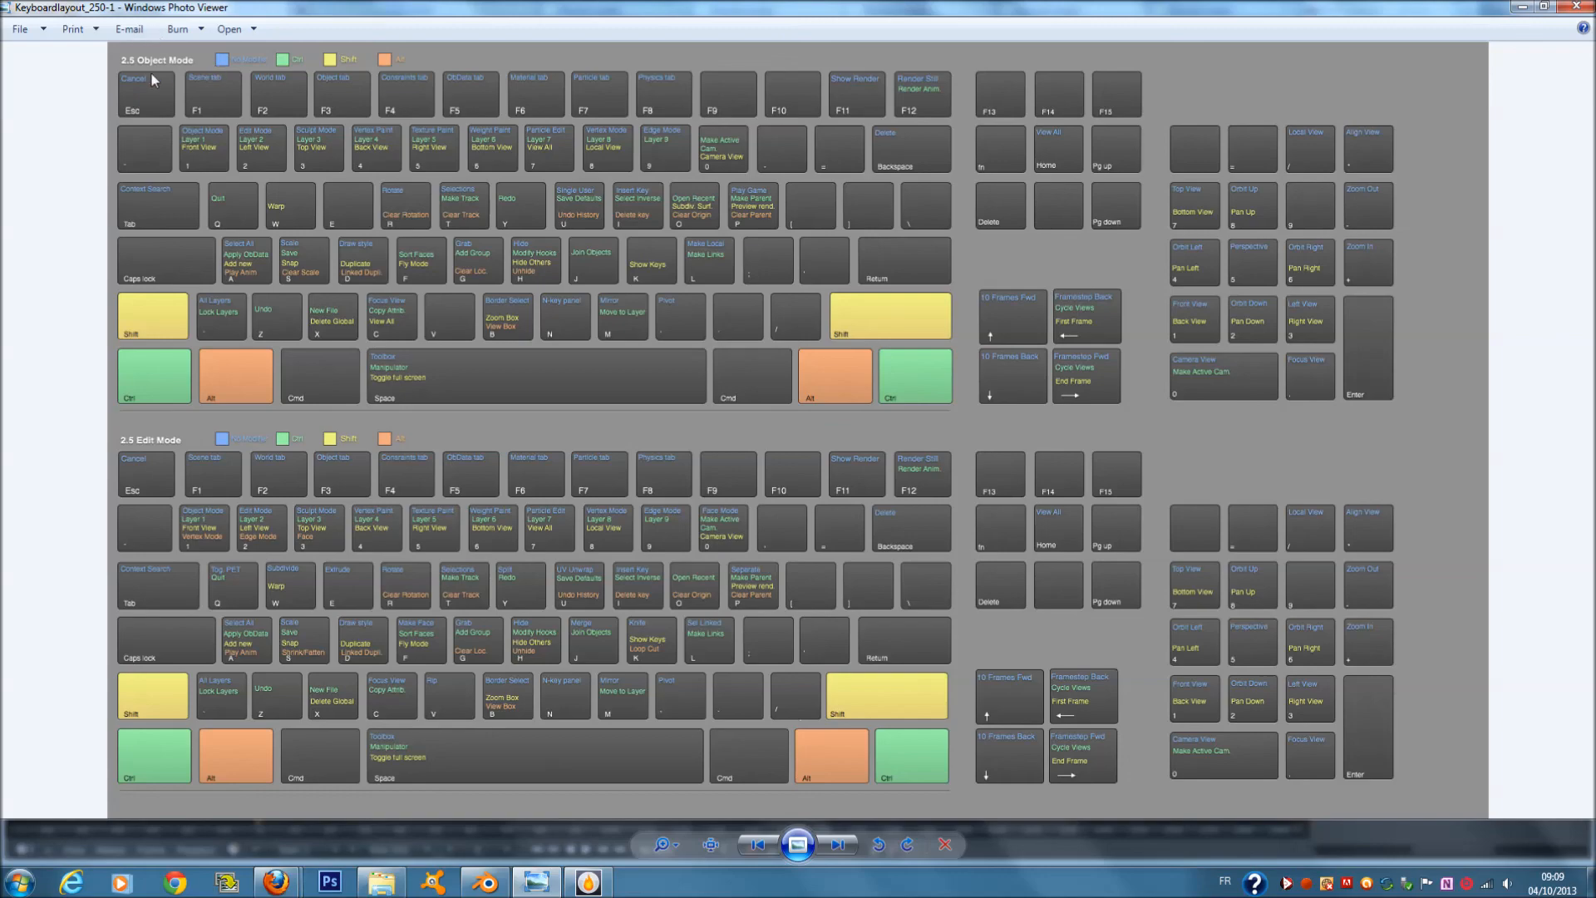
click(558, 886)
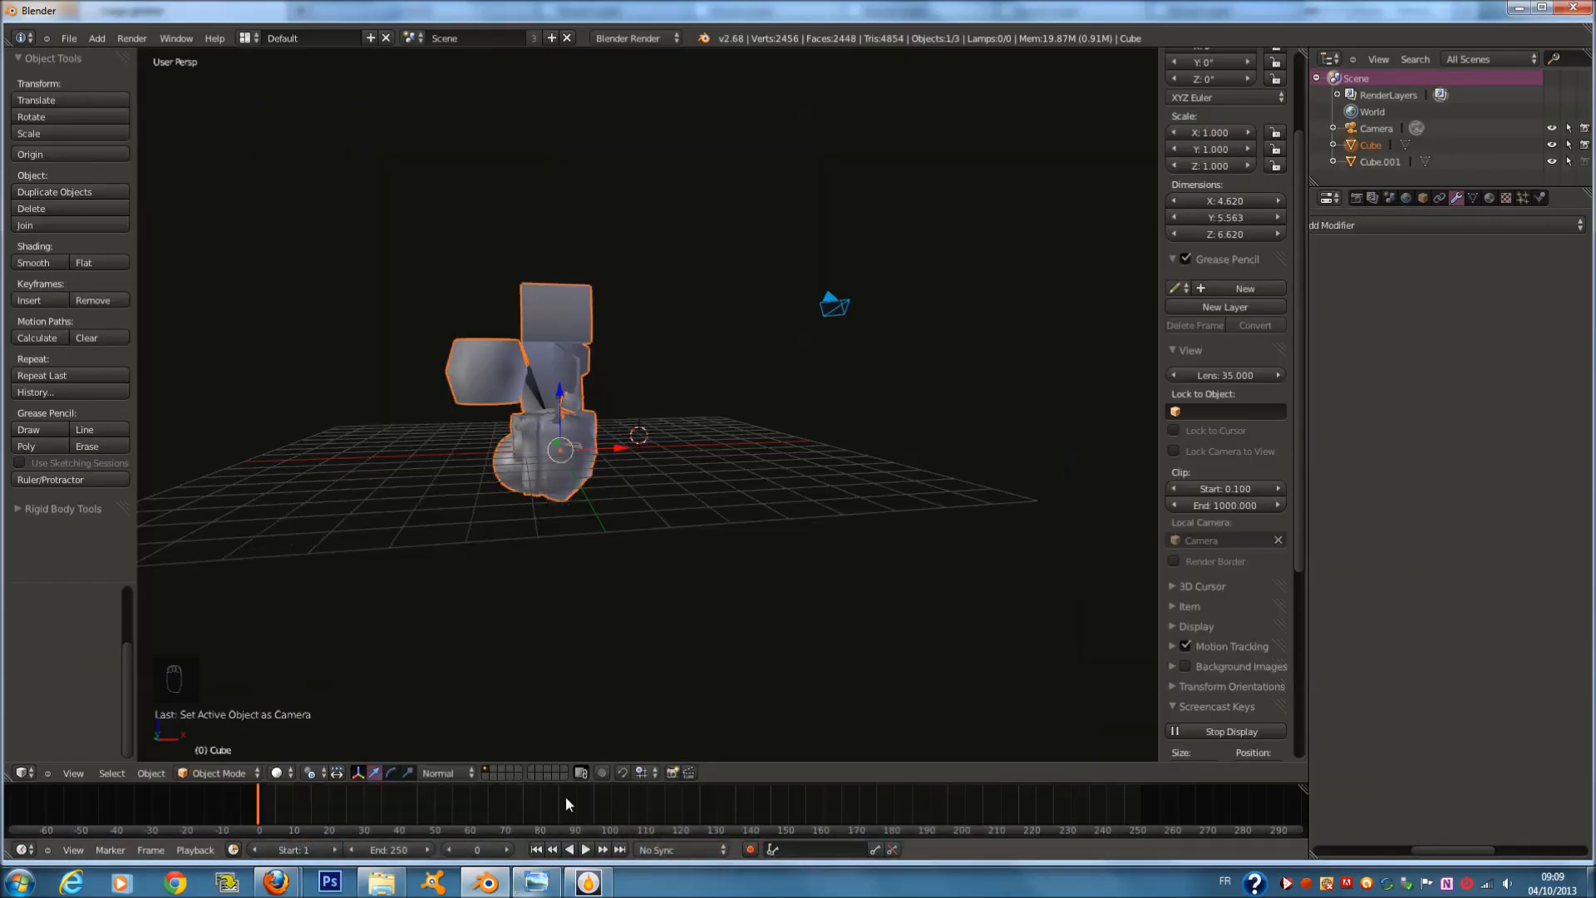
Look at the scene through the active camera again
key(KP_0)
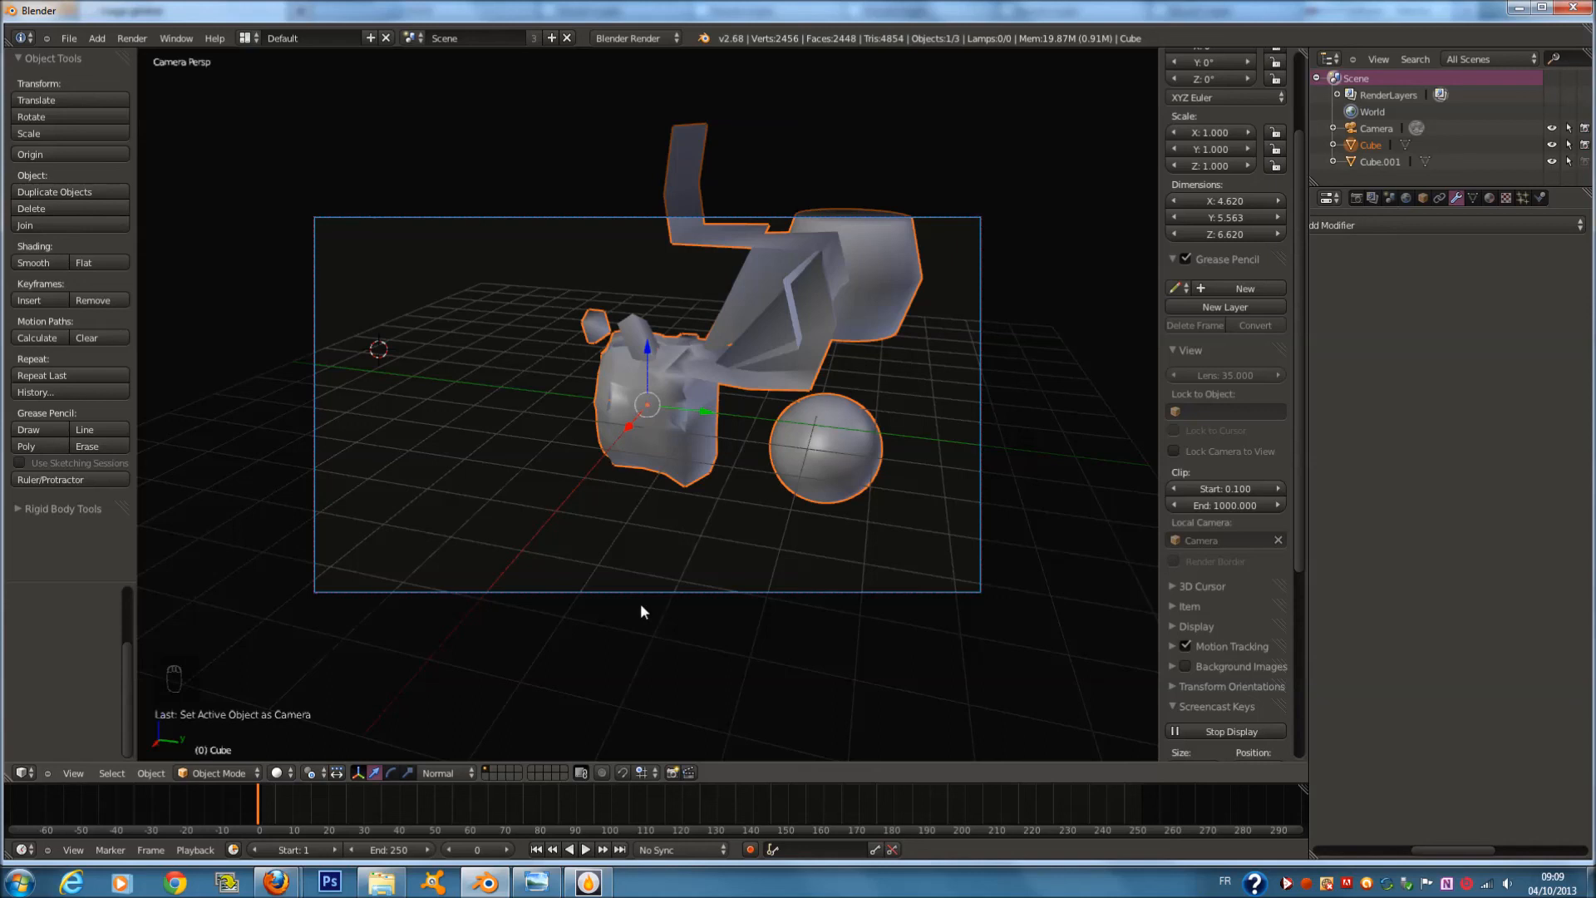
scroll(614, 603, up, 2)
scroll(612, 590, down, 2)
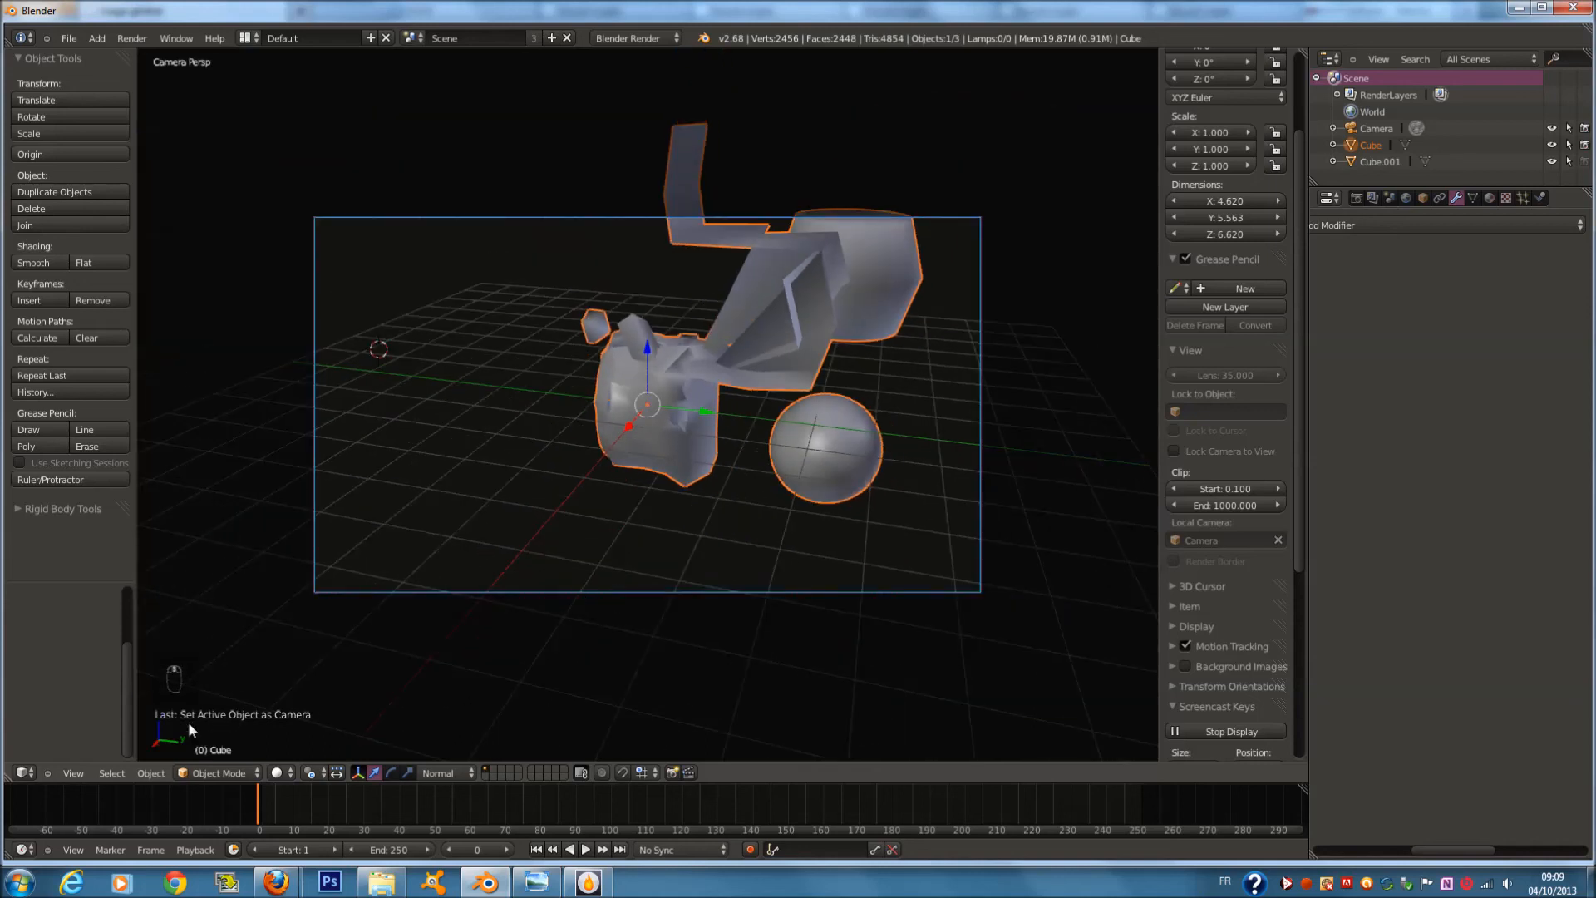